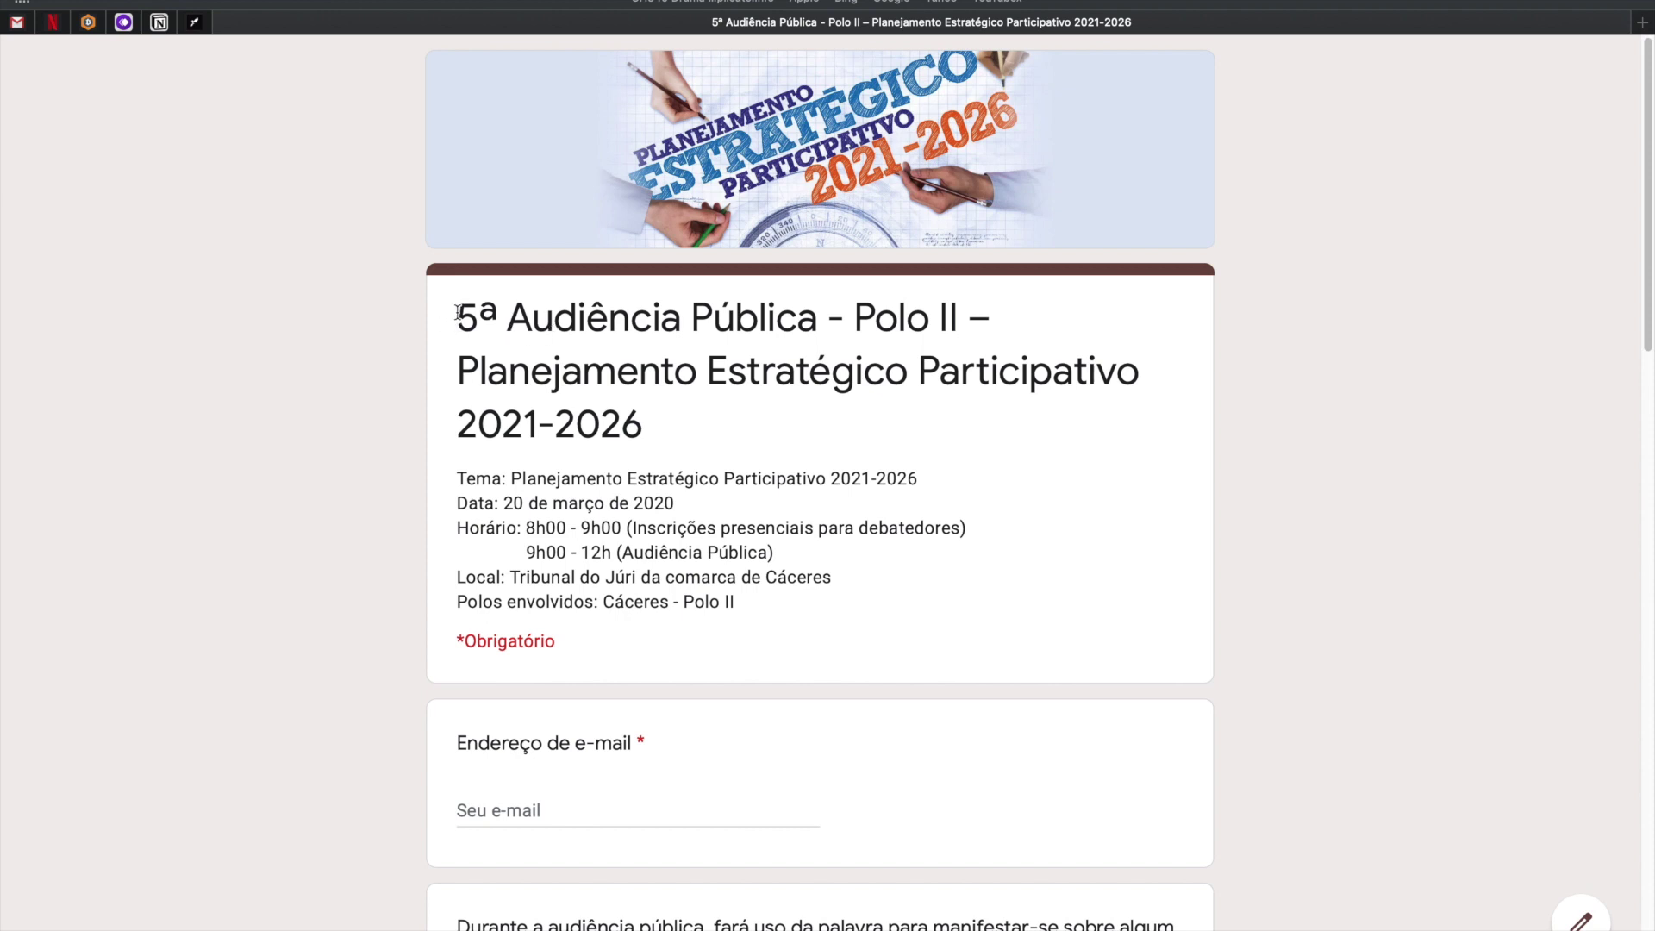
Highlight the form title and its six description lines.
{"action": "left_click_drag", "start_coordinate": [465, 310], "coordinate": [676, 406]}
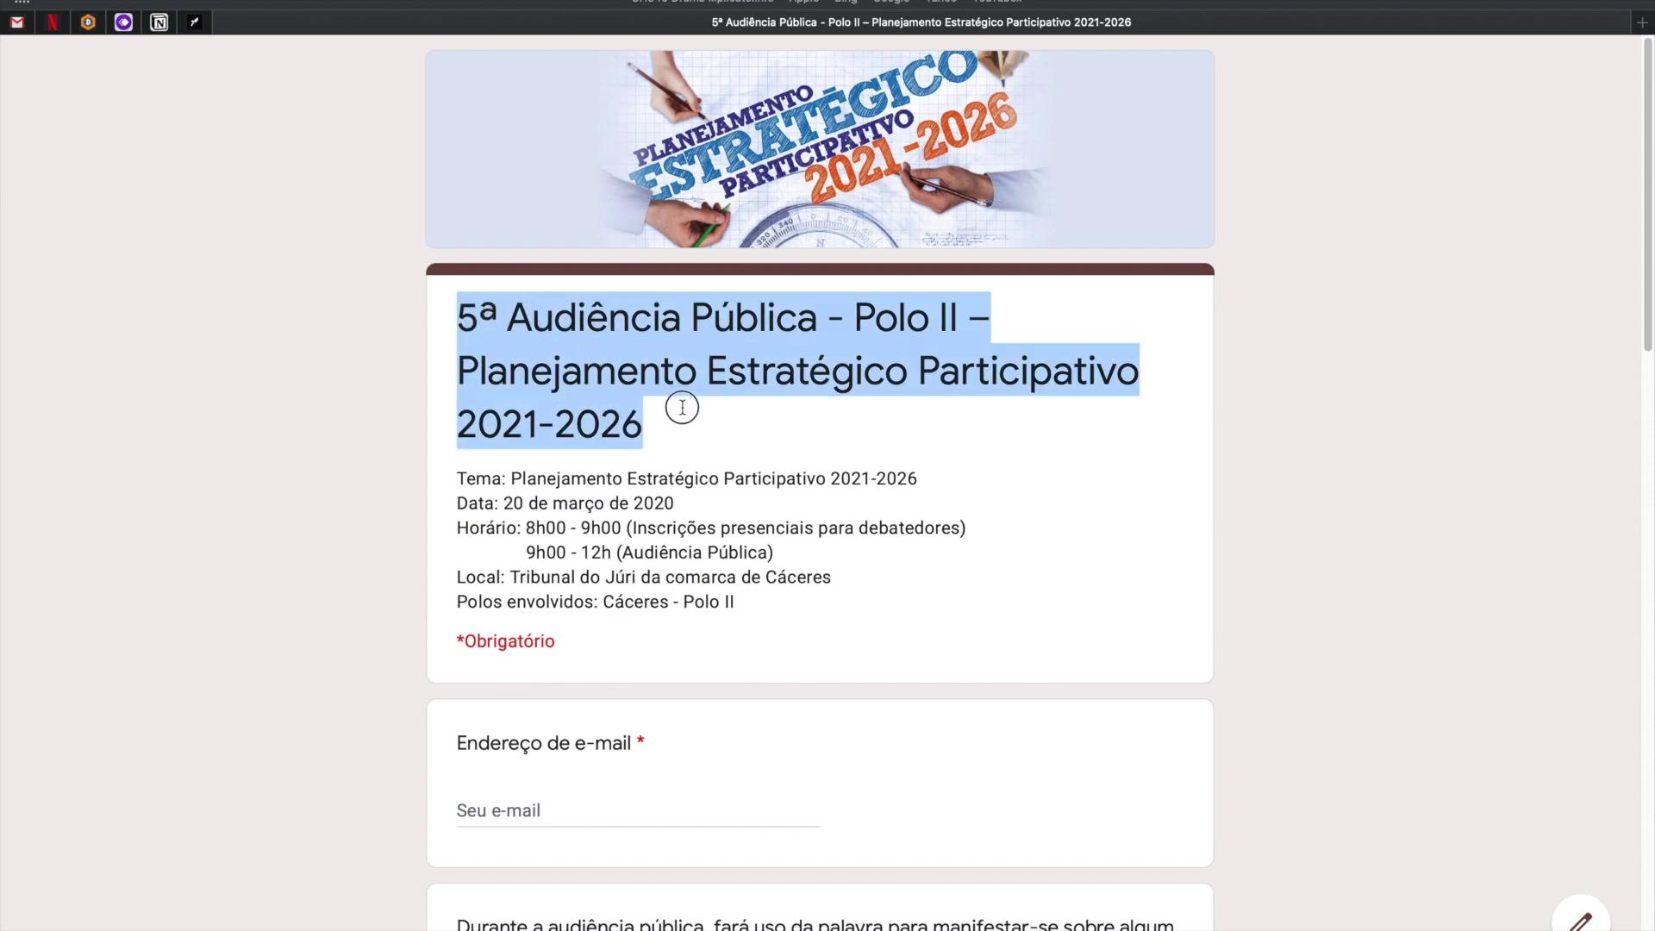
{"action": "left_click", "coordinate": [716, 490]}
{"action": "scroll", "coordinate": [787, 533], "scroll_direction": "down", "scroll_amount": 3}
{"action": "scroll", "coordinate": [787, 533], "scroll_direction": "down", "scroll_amount": 3}
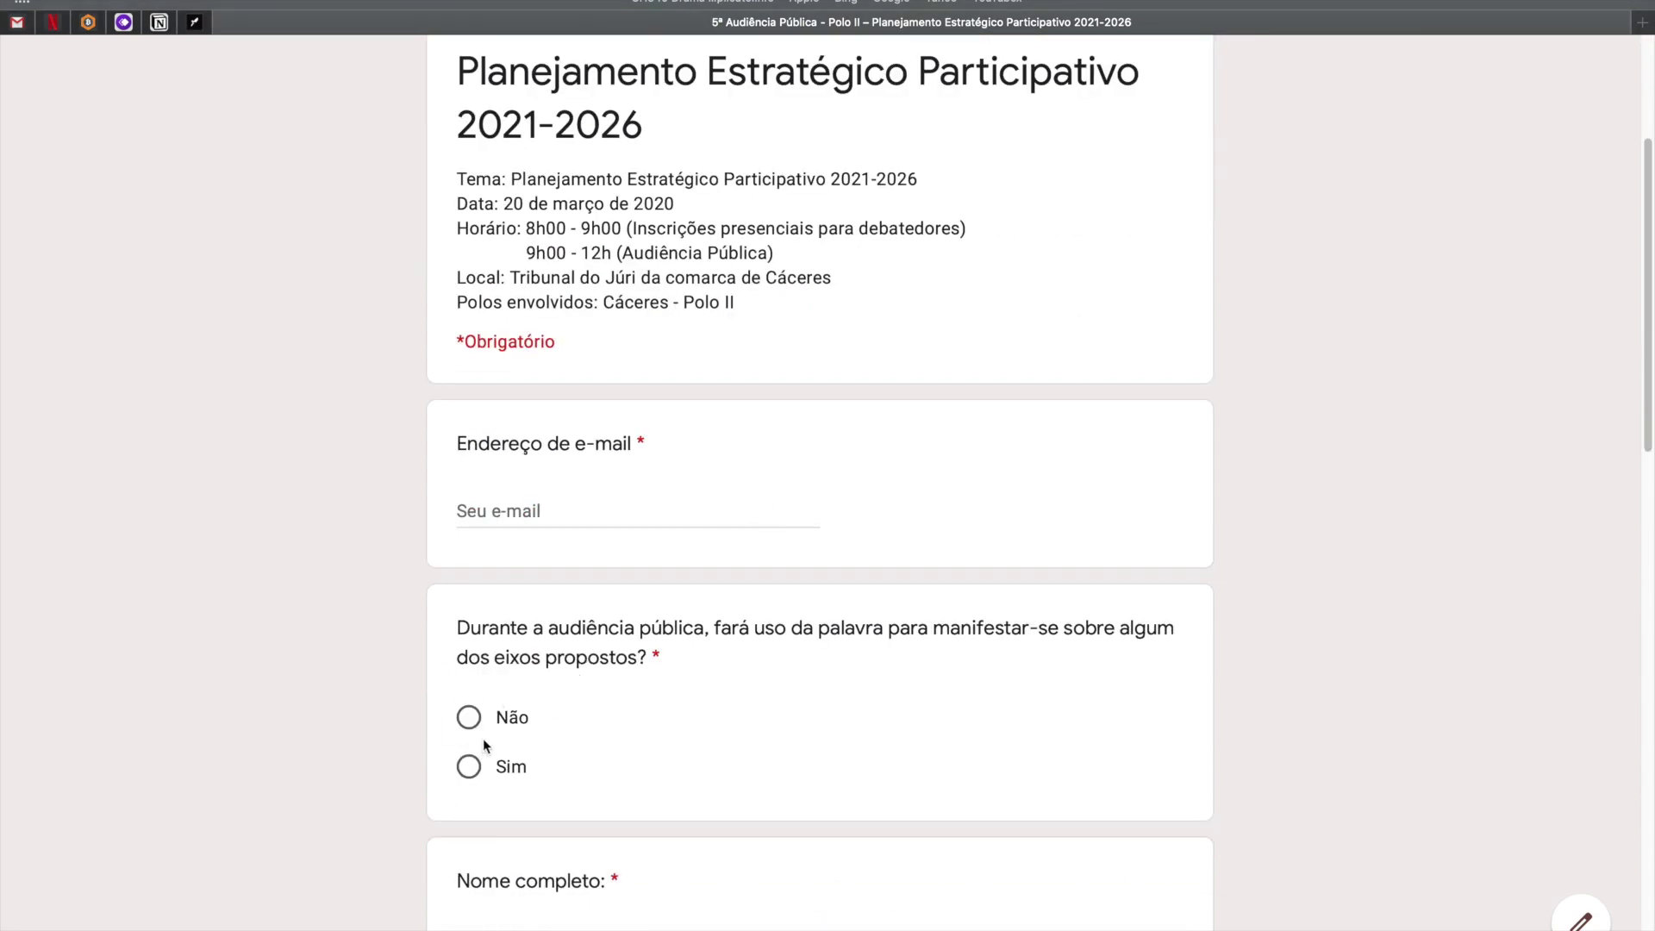
{"action": "scroll", "coordinate": [481, 274], "scroll_direction": "up", "scroll_amount": 6}
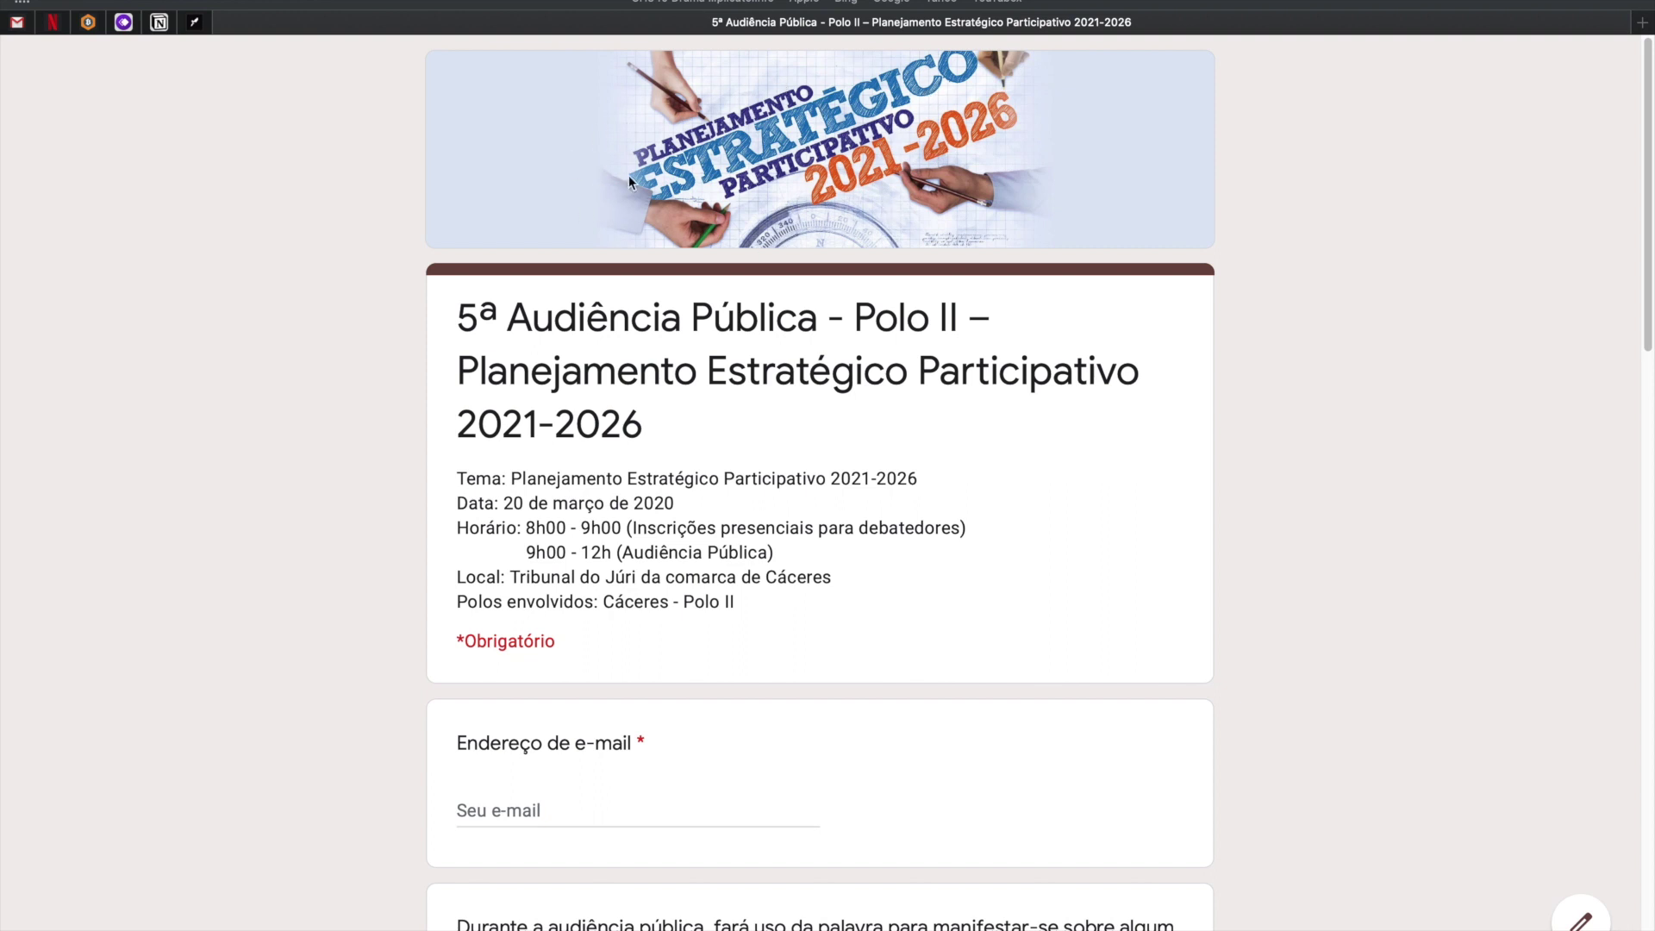
{"action": "left_click_drag", "start_coordinate": [457, 308], "coordinate": [708, 417]}
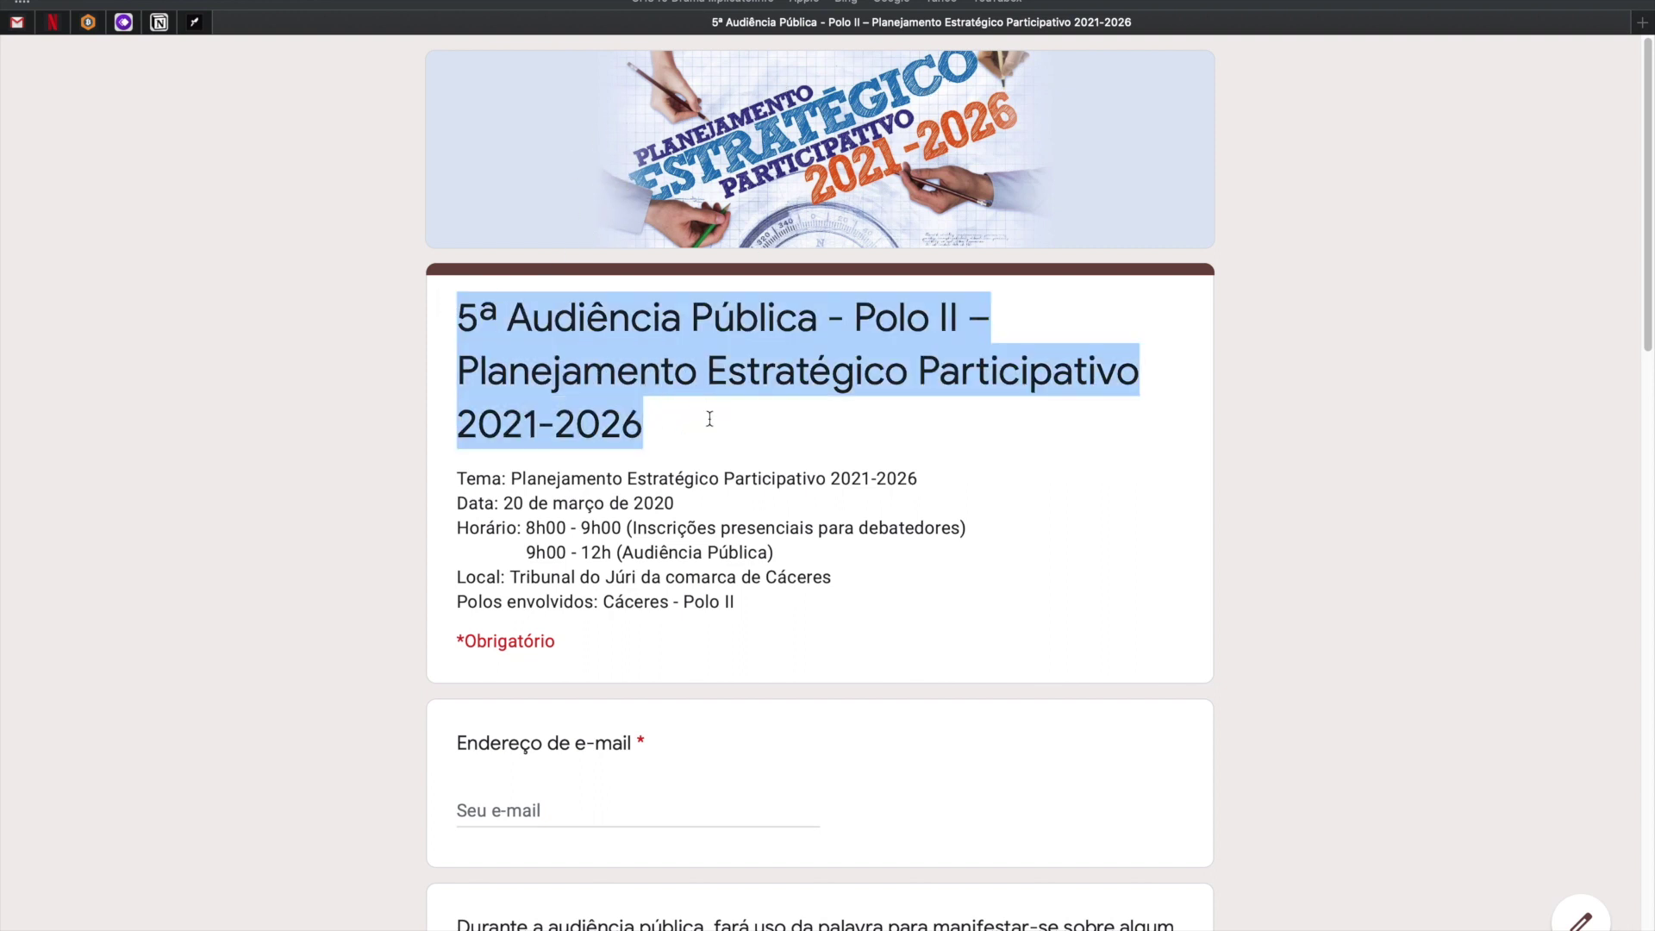
{"action": "left_click_drag", "start_coordinate": [457, 477], "coordinate": [753, 608]}
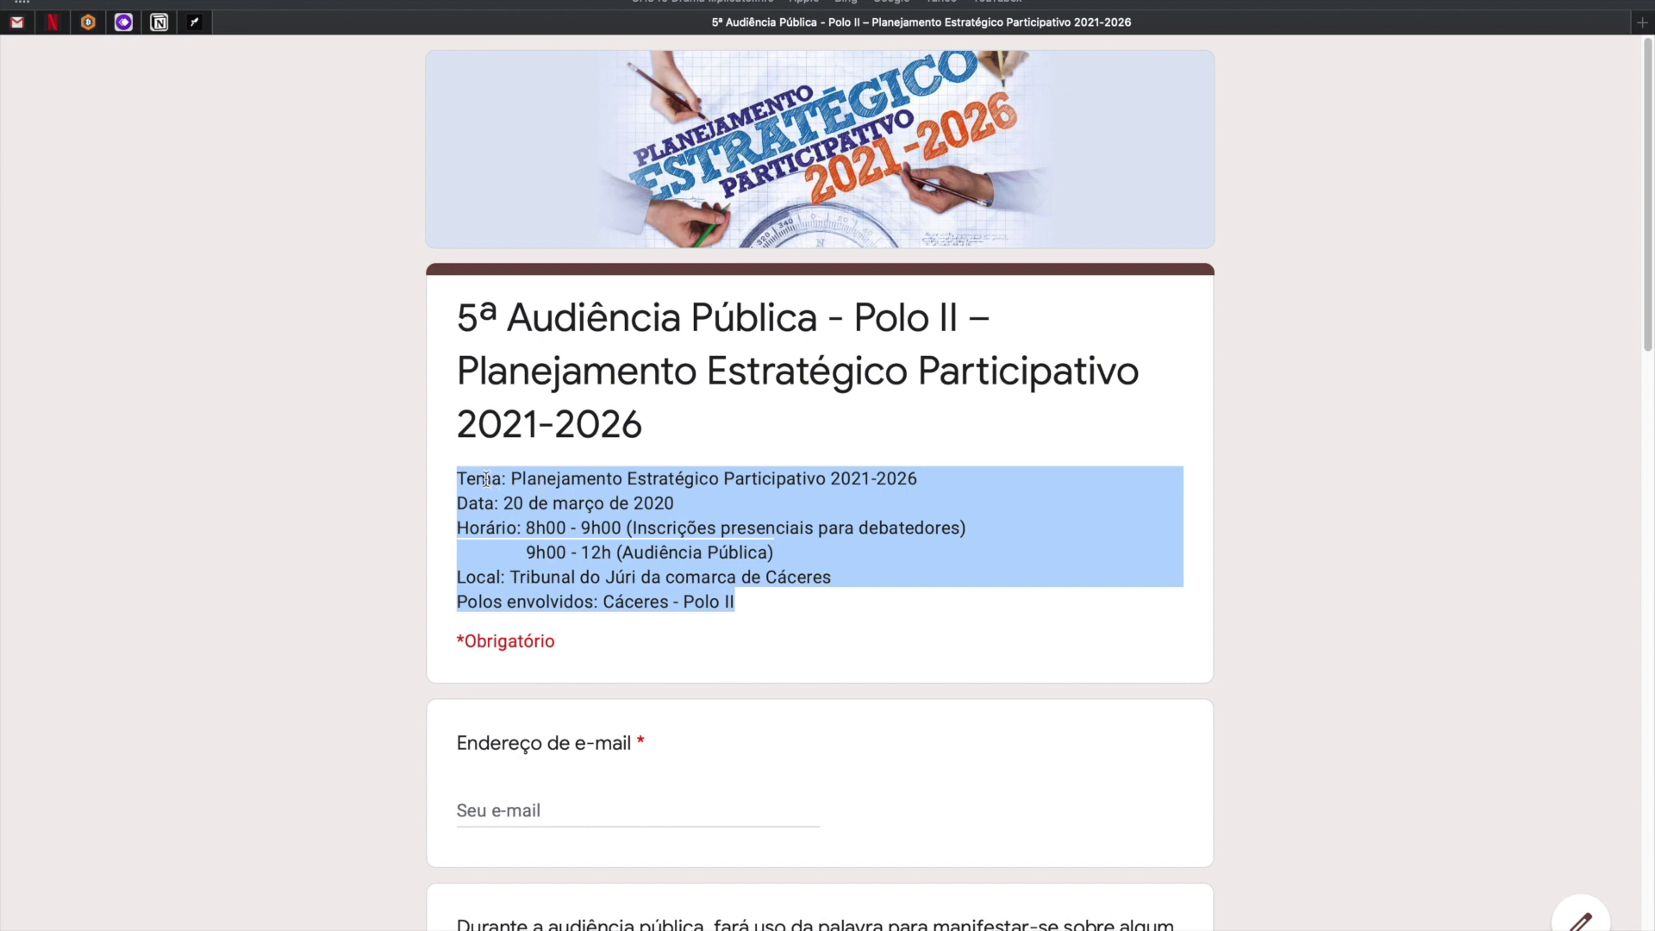
{"action": "left_click", "coordinate": [457, 477]}
{"action": "left_click_drag", "start_coordinate": [747, 608], "coordinate": [454, 476]}
Scroll through the form and highlight the Endereço de e-mail question label.
{"action": "scroll", "coordinate": [656, 503], "scroll_direction": "down", "scroll_amount": 1}
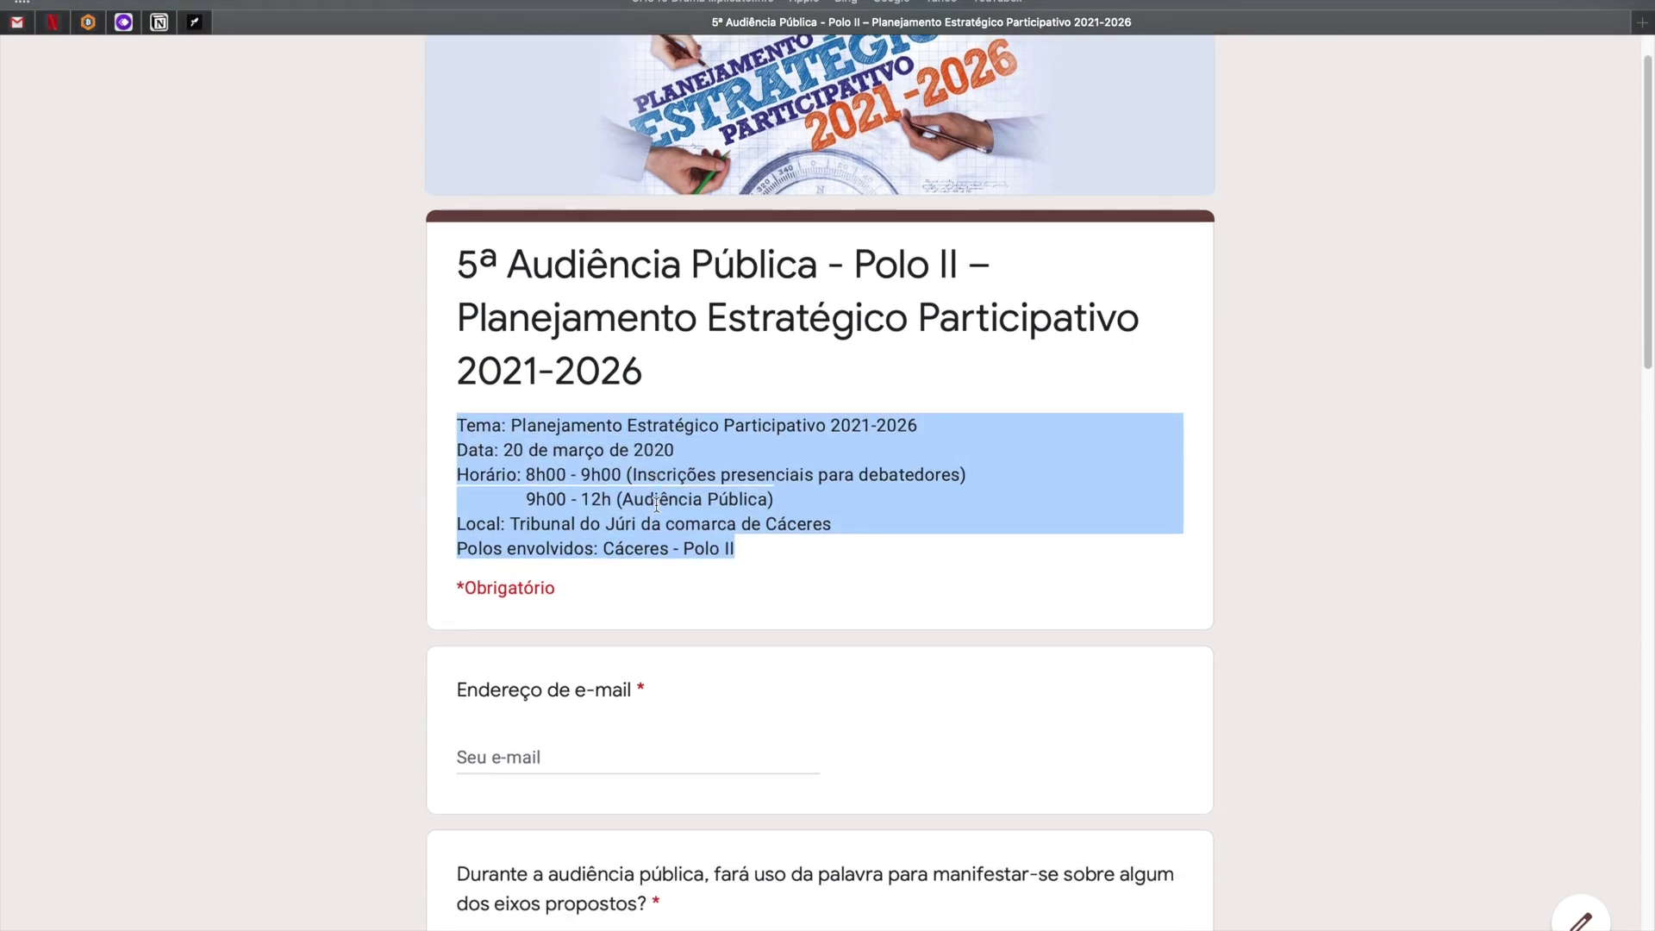
{"action": "scroll", "coordinate": [654, 502], "scroll_direction": "down", "scroll_amount": 1}
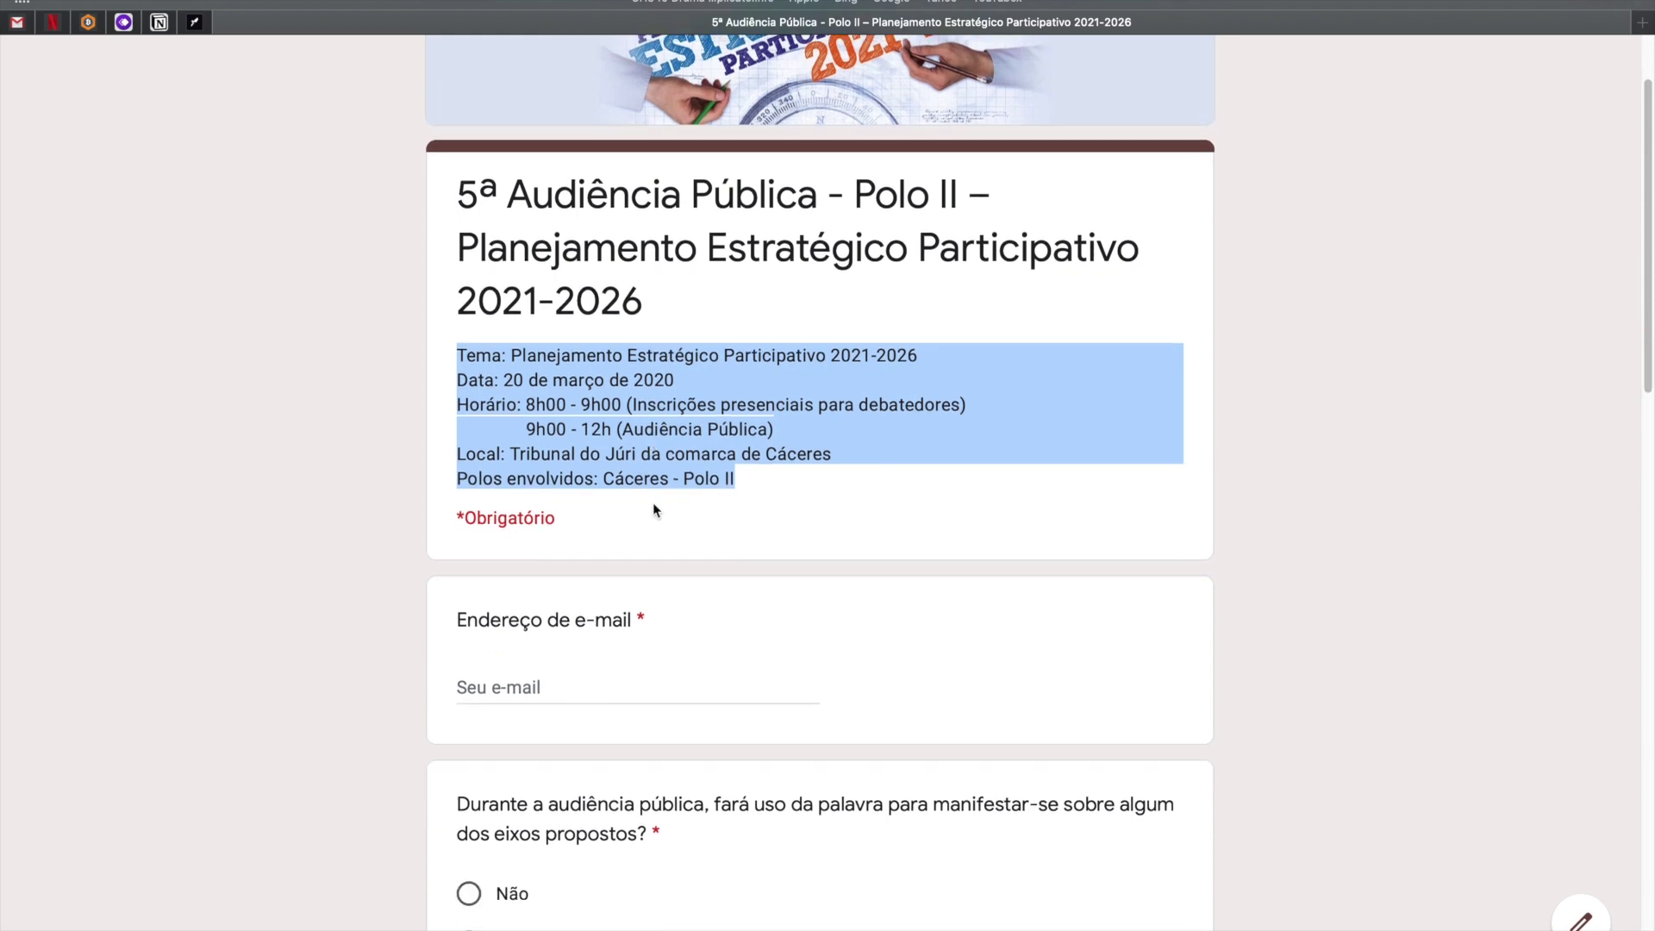
{"action": "scroll", "coordinate": [609, 469], "scroll_direction": "down", "scroll_amount": 2}
{"action": "left_click", "coordinate": [544, 423]}
{"action": "left_click_drag", "start_coordinate": [555, 422], "coordinate": [452, 419]}
{"action": "scroll", "coordinate": [592, 531], "scroll_direction": "down", "scroll_amount": 2}
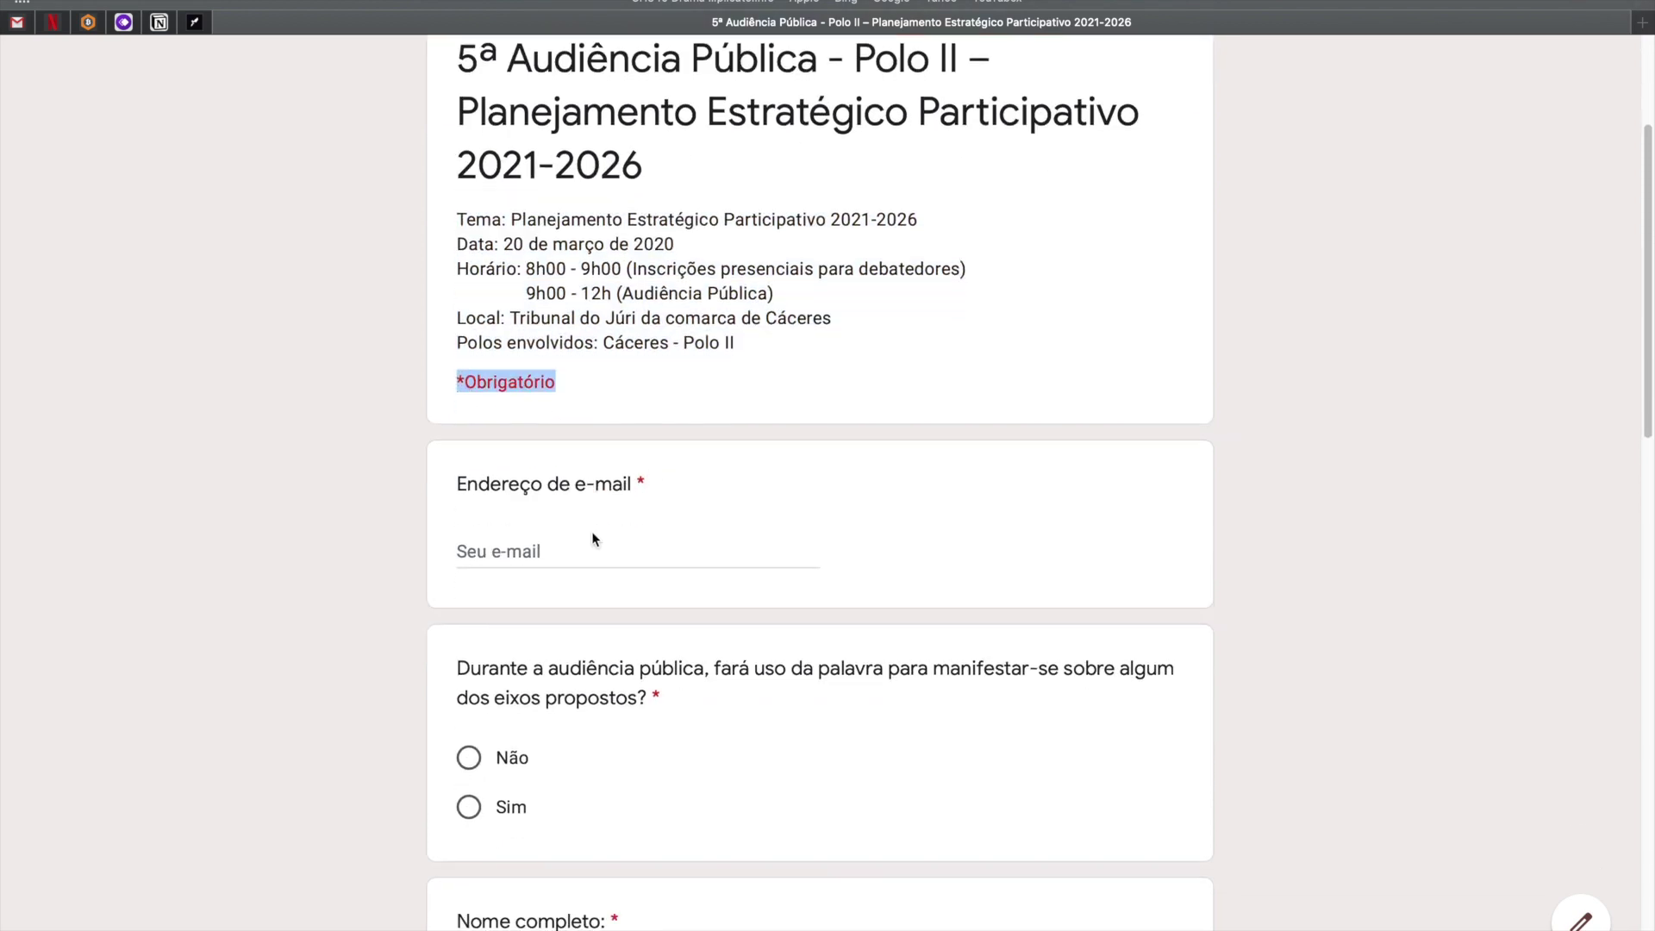
{"action": "scroll", "coordinate": [589, 533], "scroll_direction": "up", "scroll_amount": 3}
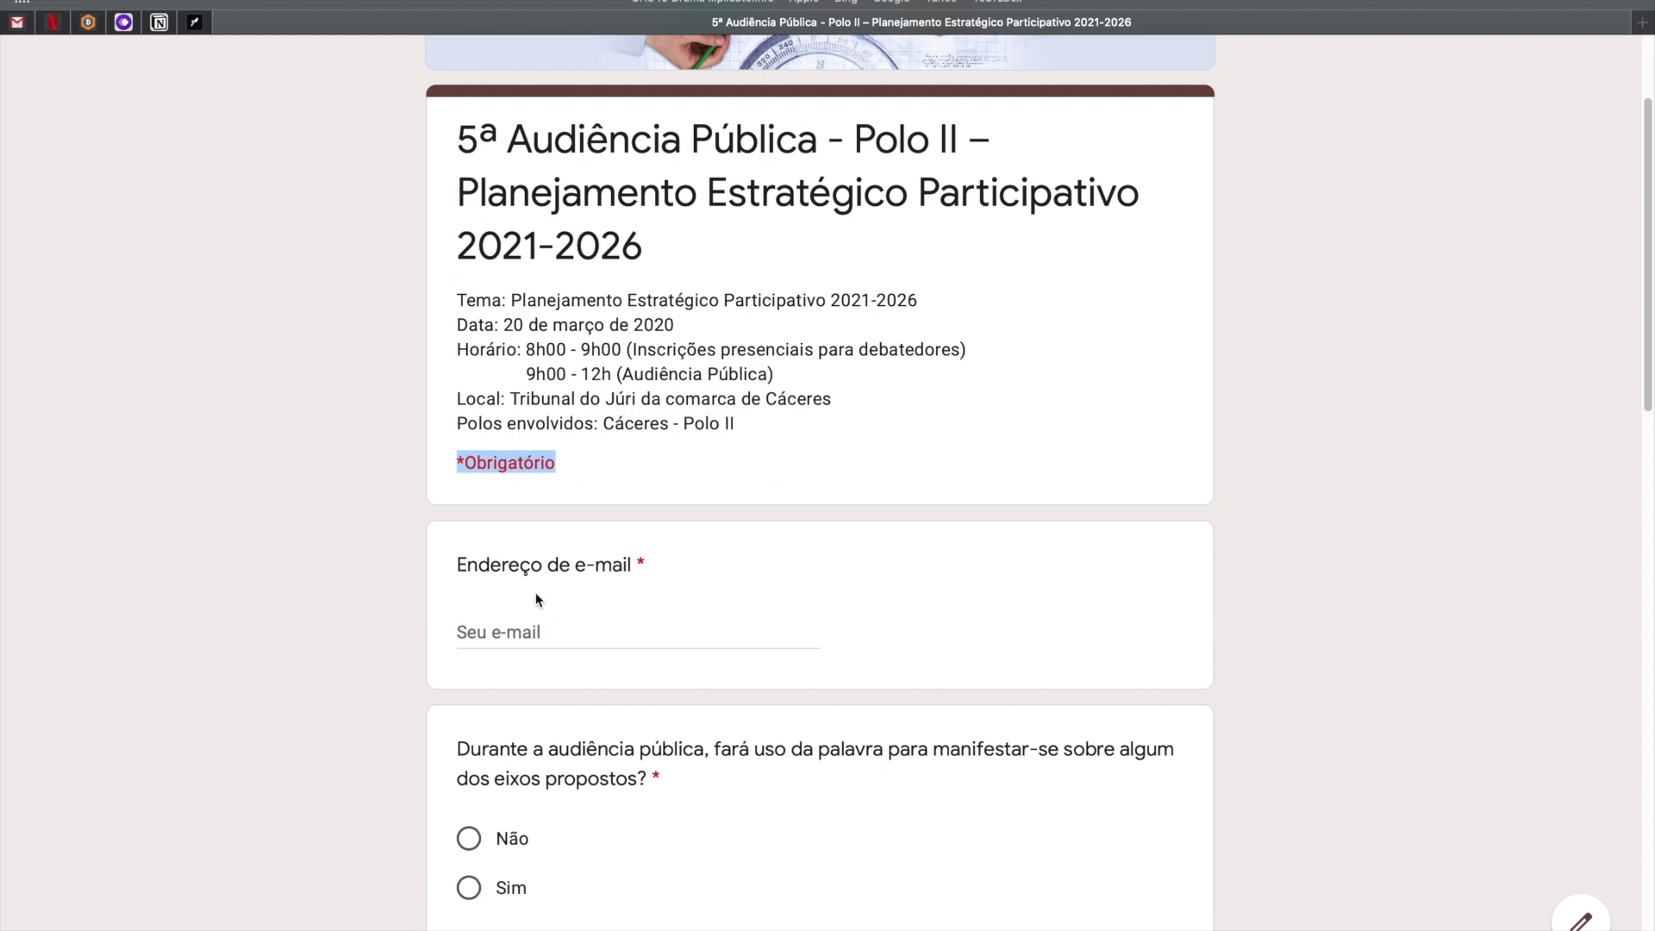
{"action": "left_click_drag", "start_coordinate": [649, 561], "coordinate": [454, 566]}
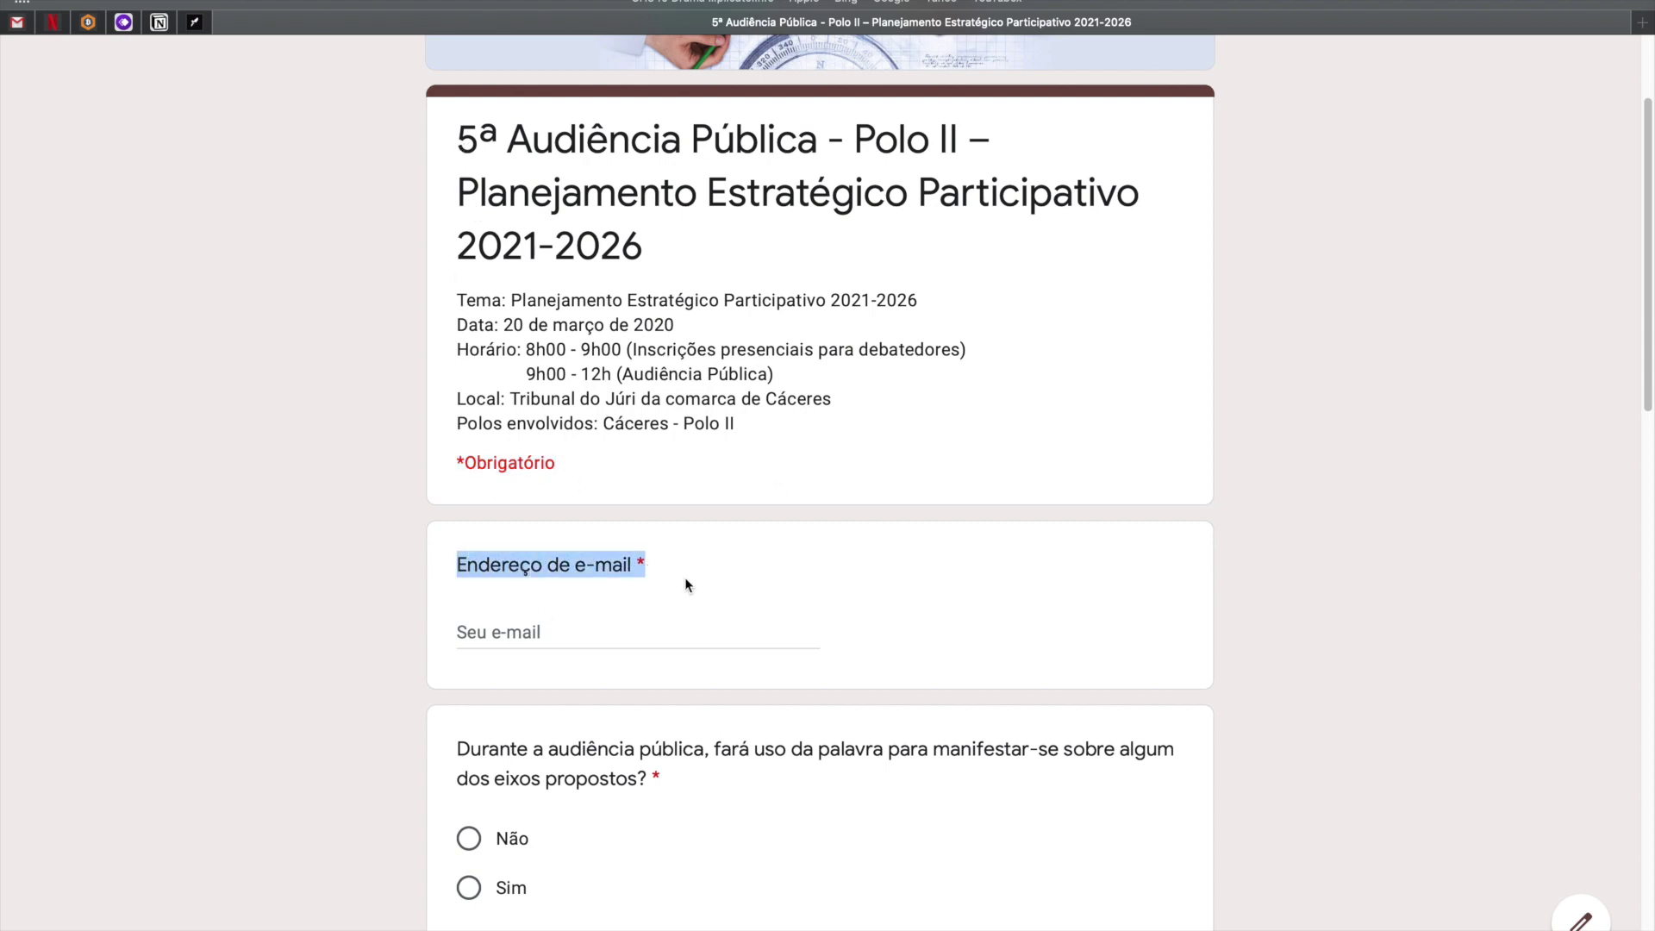
{"action": "scroll", "coordinate": [626, 583], "scroll_direction": "down", "scroll_amount": 1}
{"action": "left_click", "coordinate": [468, 546]}
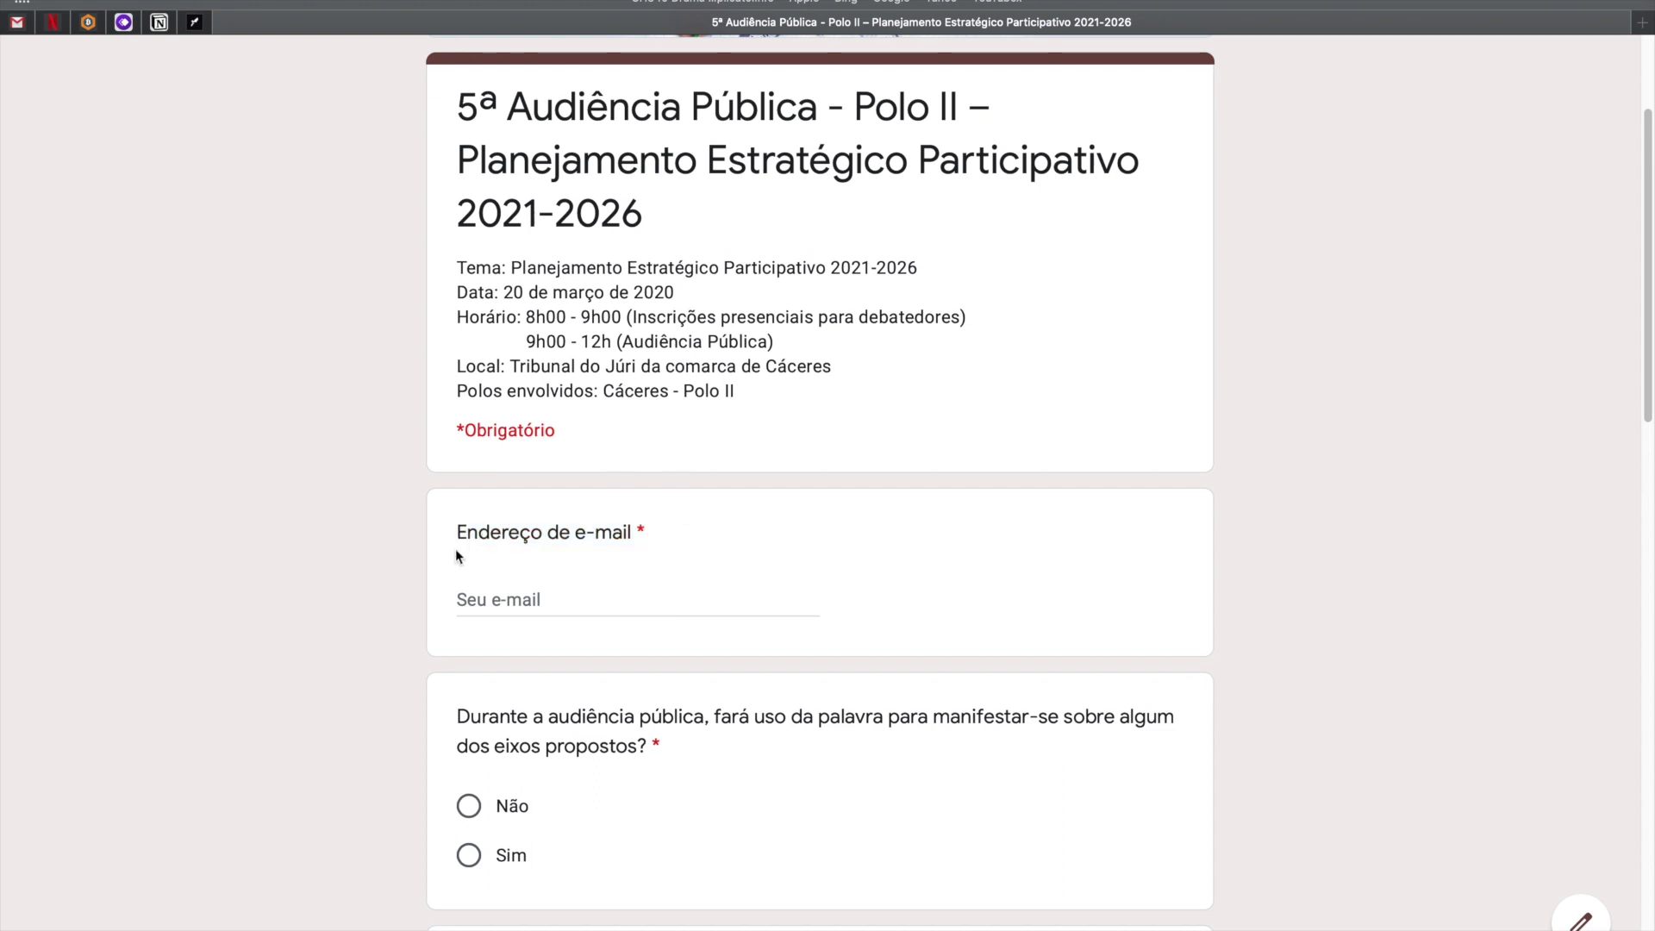
{"action": "scroll", "coordinate": [506, 570], "scroll_direction": "down", "scroll_amount": 3}
{"action": "scroll", "coordinate": [555, 529], "scroll_direction": "down", "scroll_amount": 10}
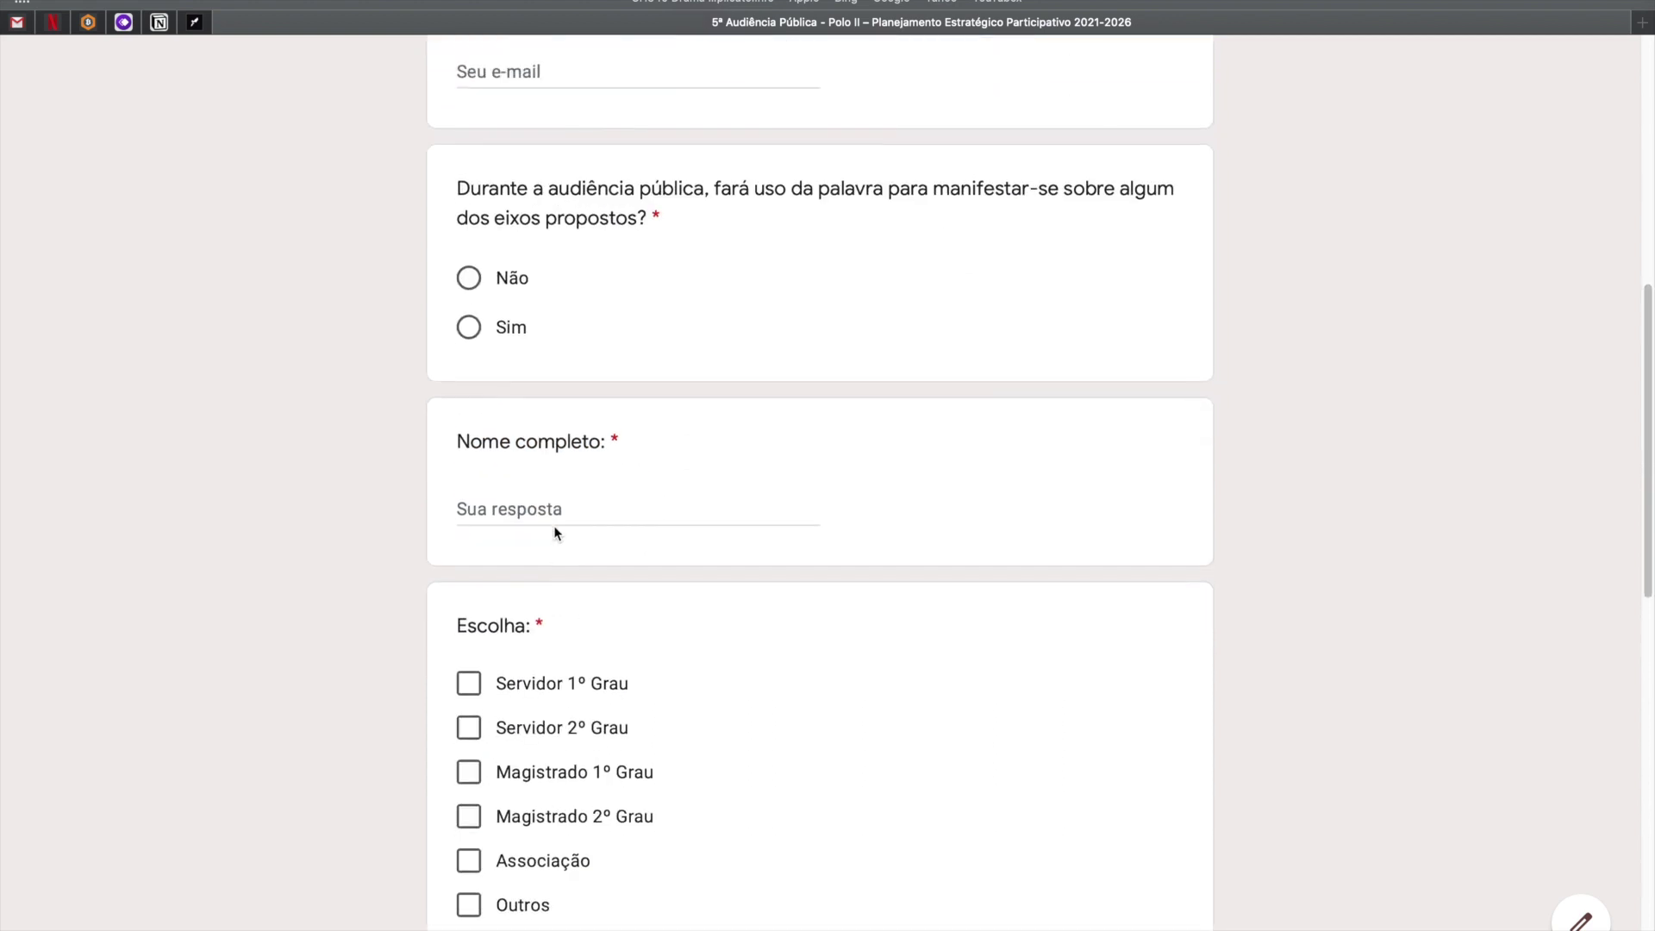
{"action": "scroll", "coordinate": [555, 528], "scroll_direction": "up", "scroll_amount": 4}
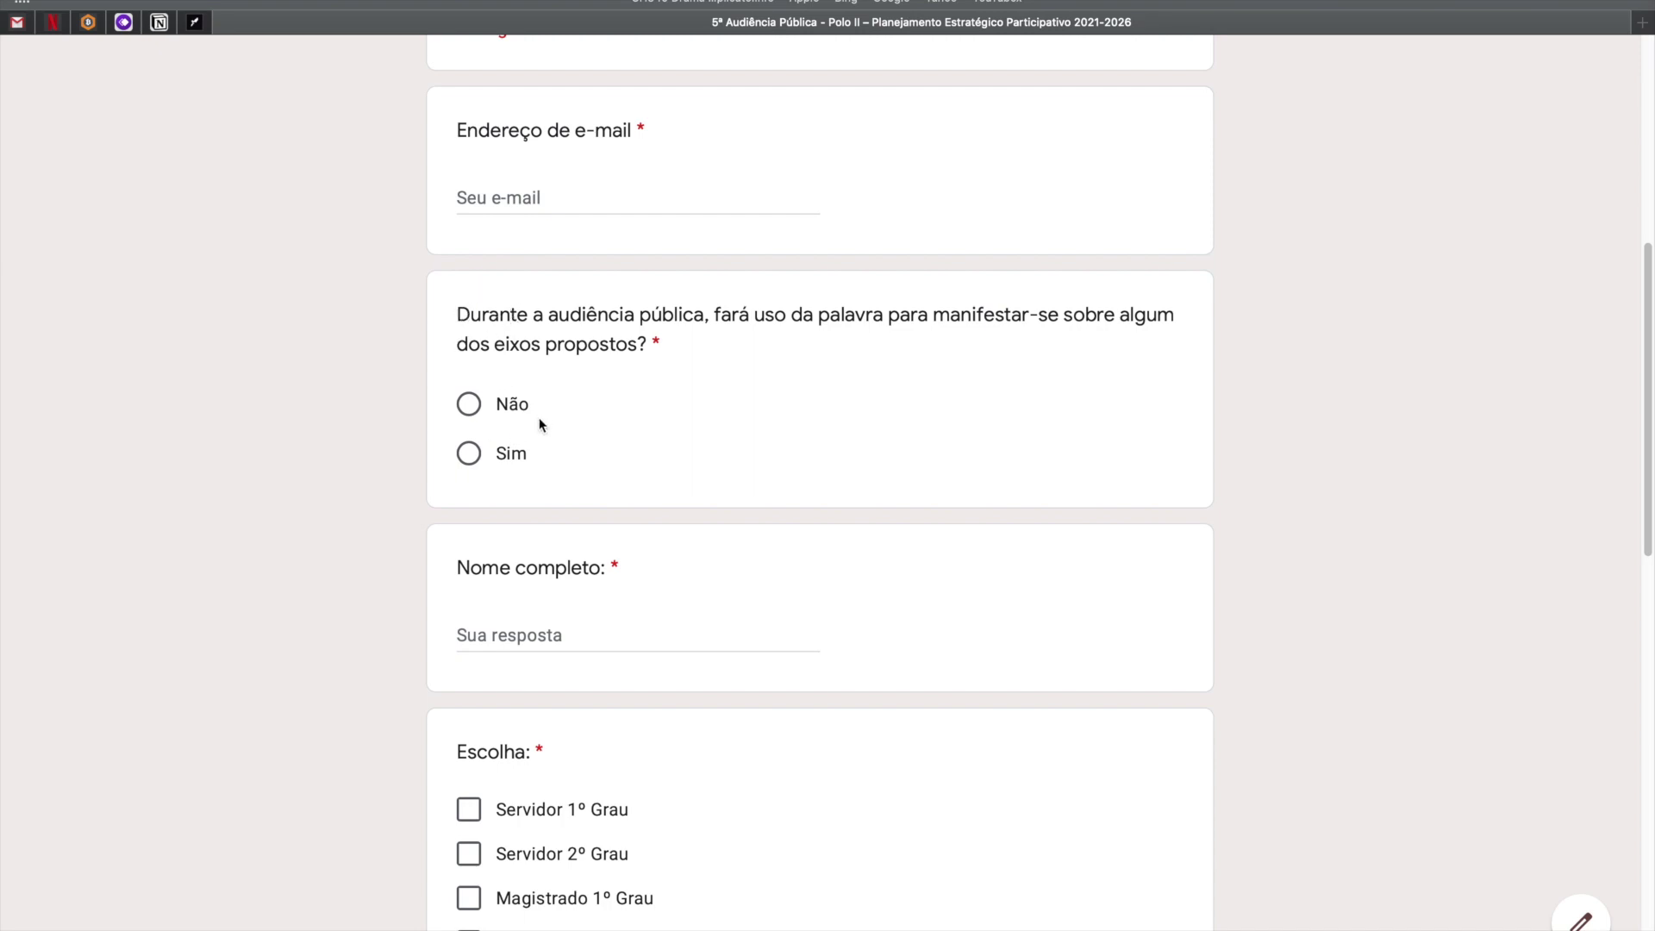
{"action": "scroll", "coordinate": [540, 484], "scroll_direction": "down", "scroll_amount": 5}
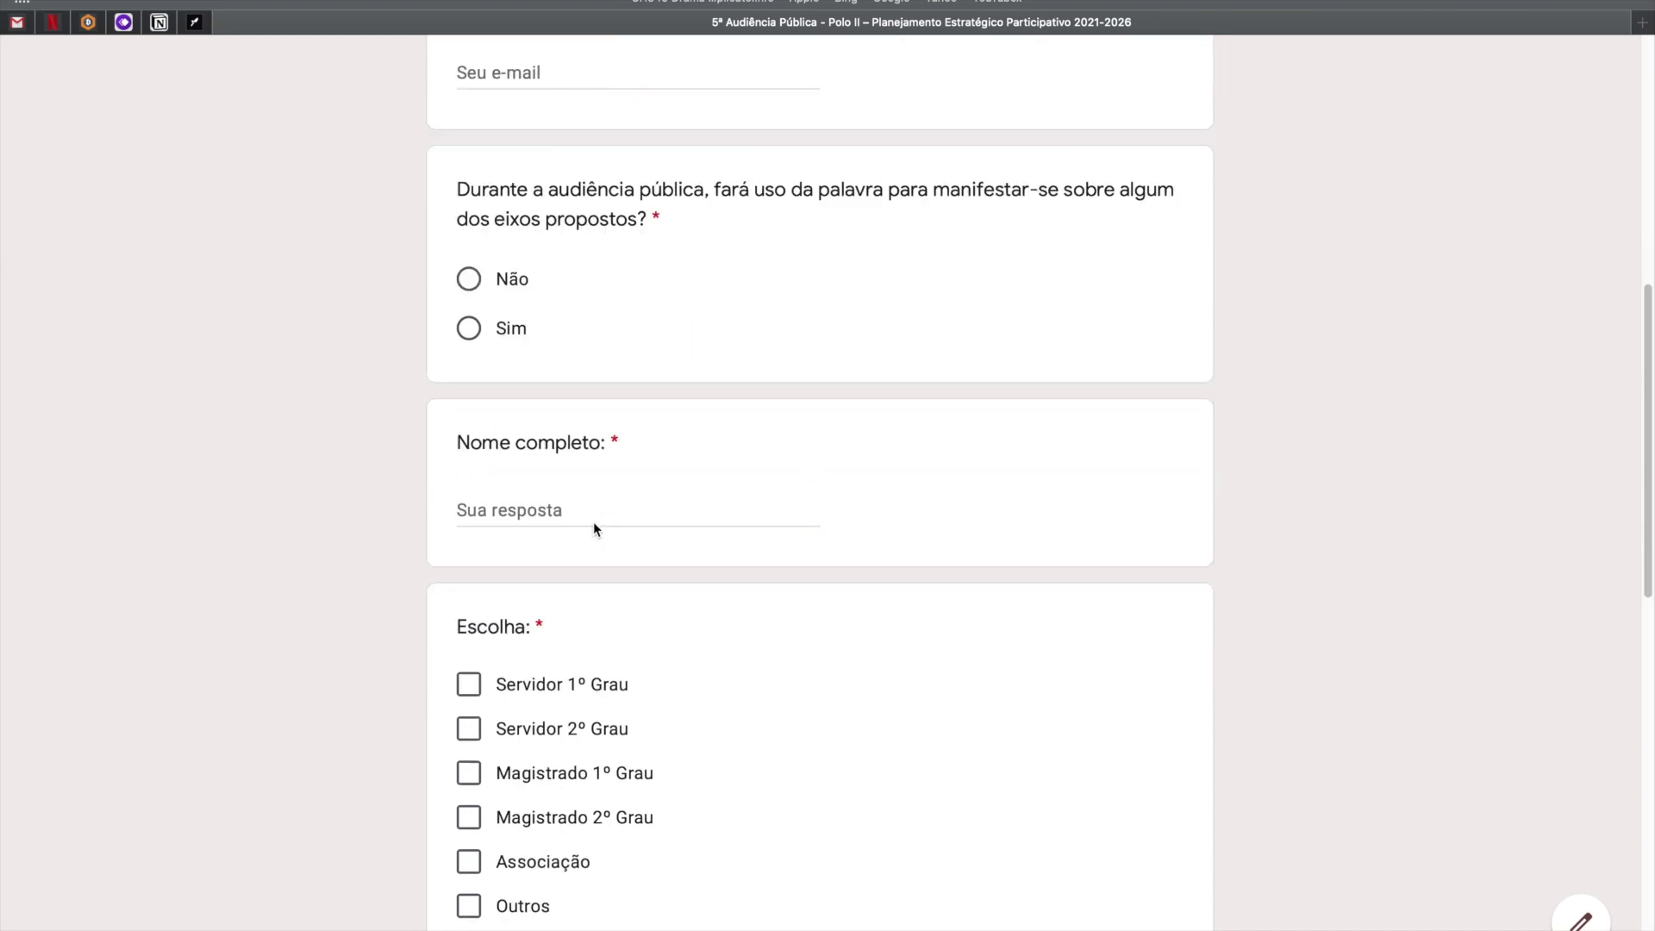
Focus Nome completo, then tick and untick Servidor 1º Grau, Servidor 2º Grau and Magistrado 1º Grau.
{"action": "left_click", "coordinate": [565, 179]}
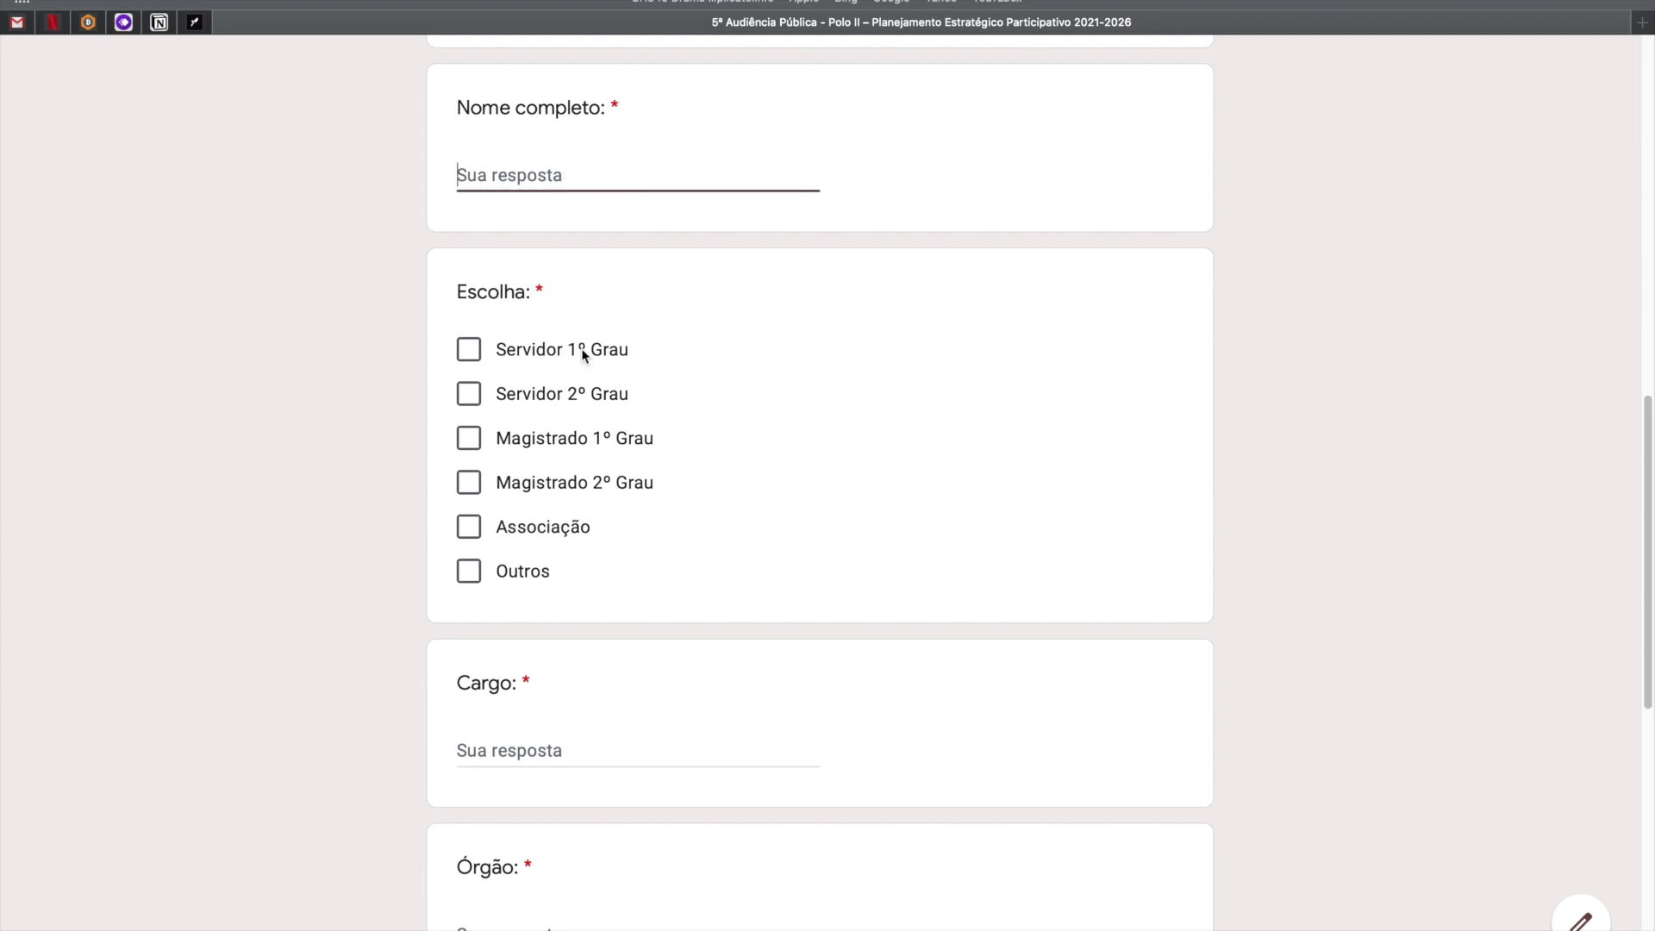
{"action": "left_click", "coordinate": [512, 186]}
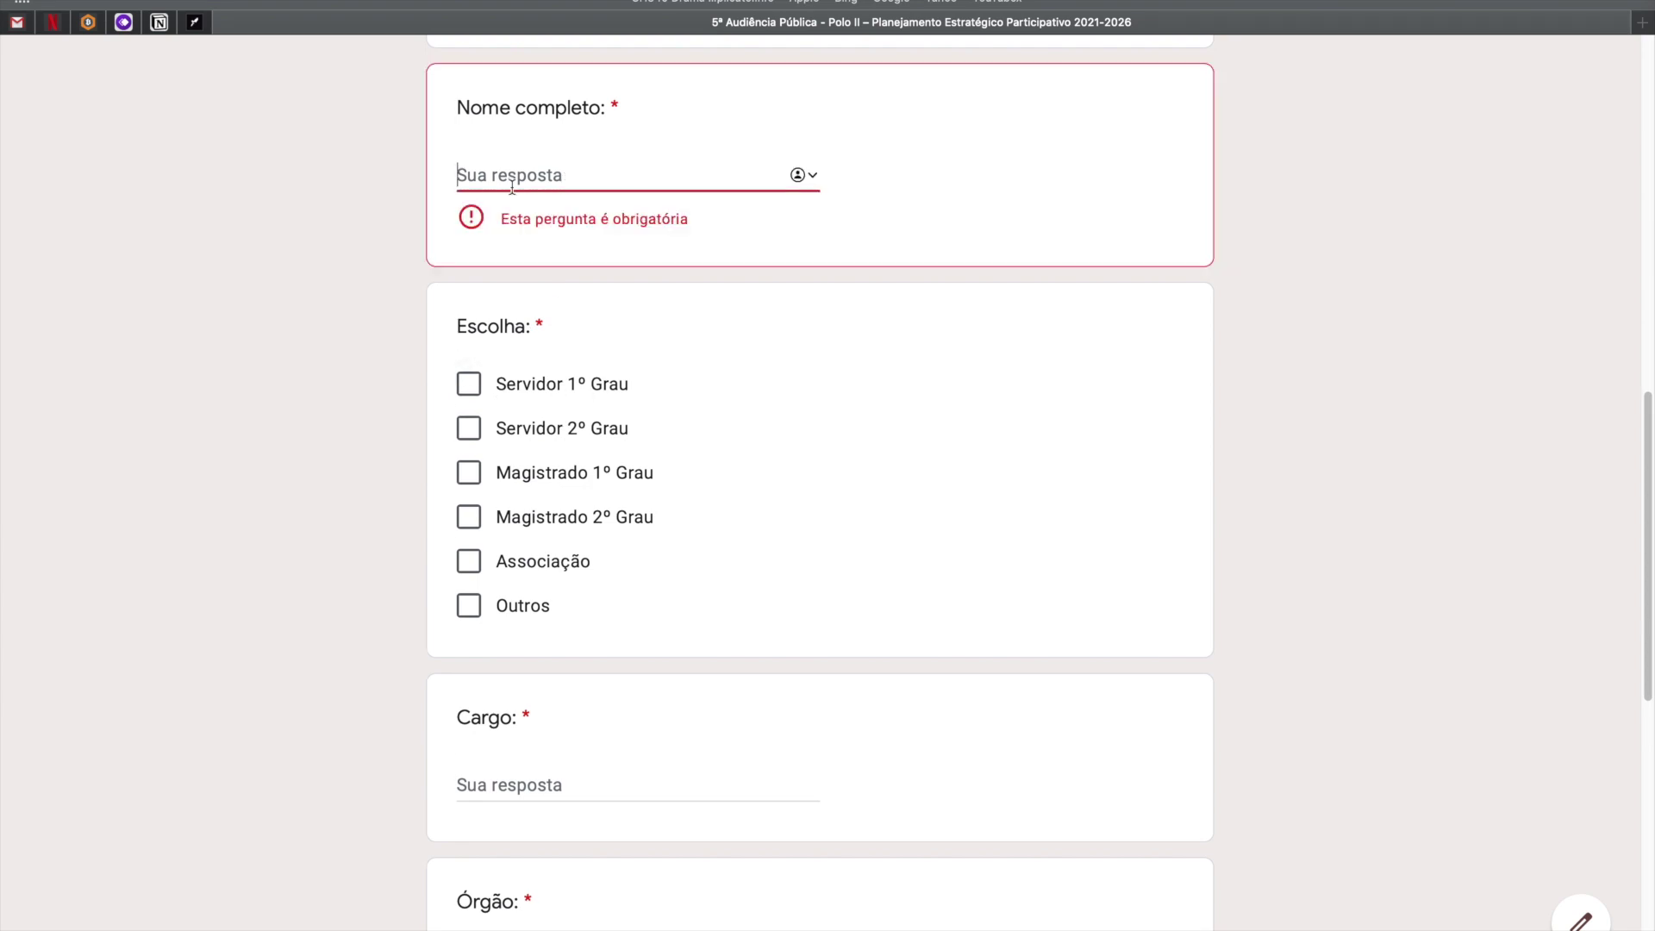
{"action": "left_click", "coordinate": [472, 392]}
{"action": "left_click", "coordinate": [467, 429]}
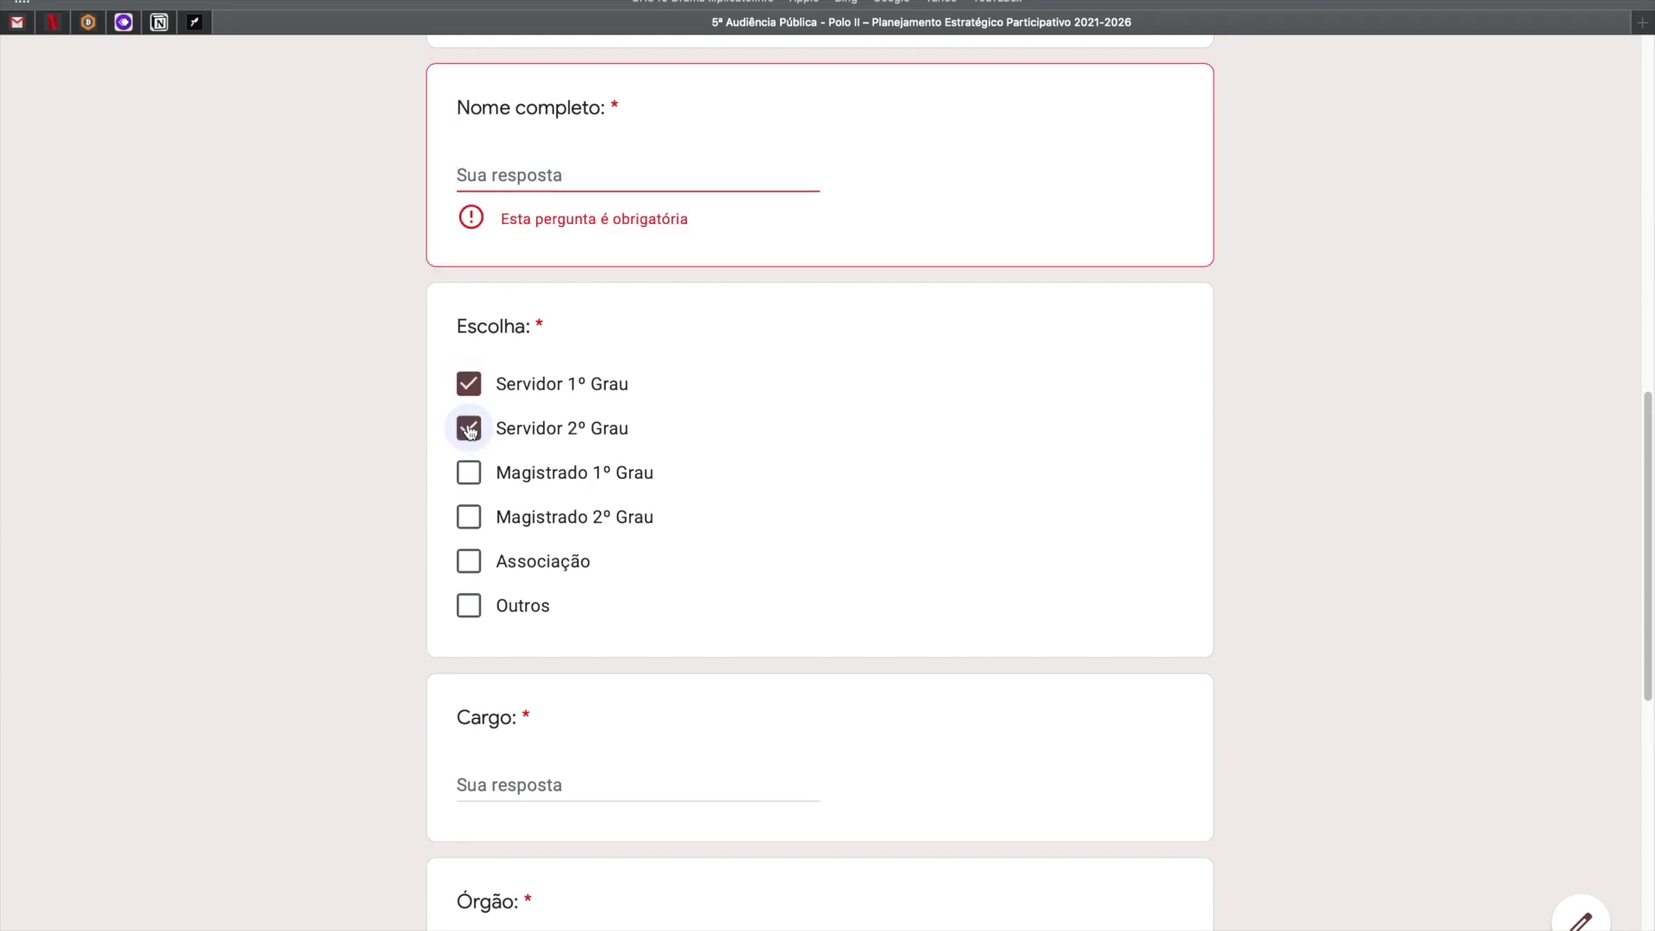
{"action": "left_click", "coordinate": [469, 476]}
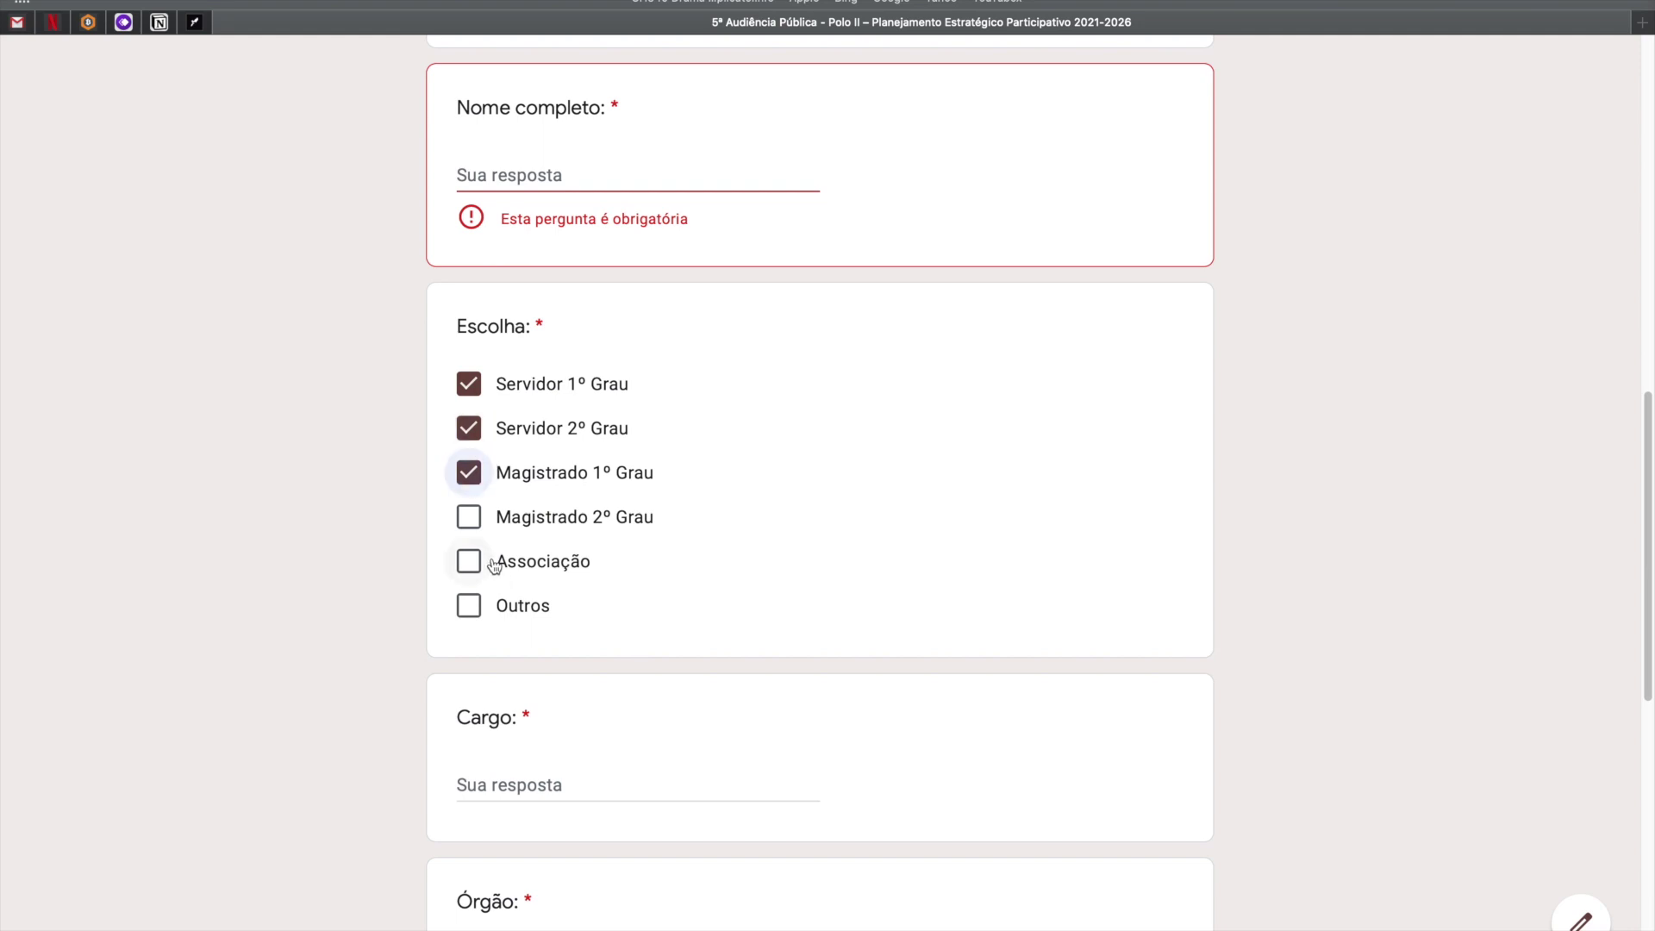
{"action": "left_click", "coordinate": [468, 429]}
{"action": "left_click", "coordinate": [469, 385]}
{"action": "left_click", "coordinate": [468, 475]}
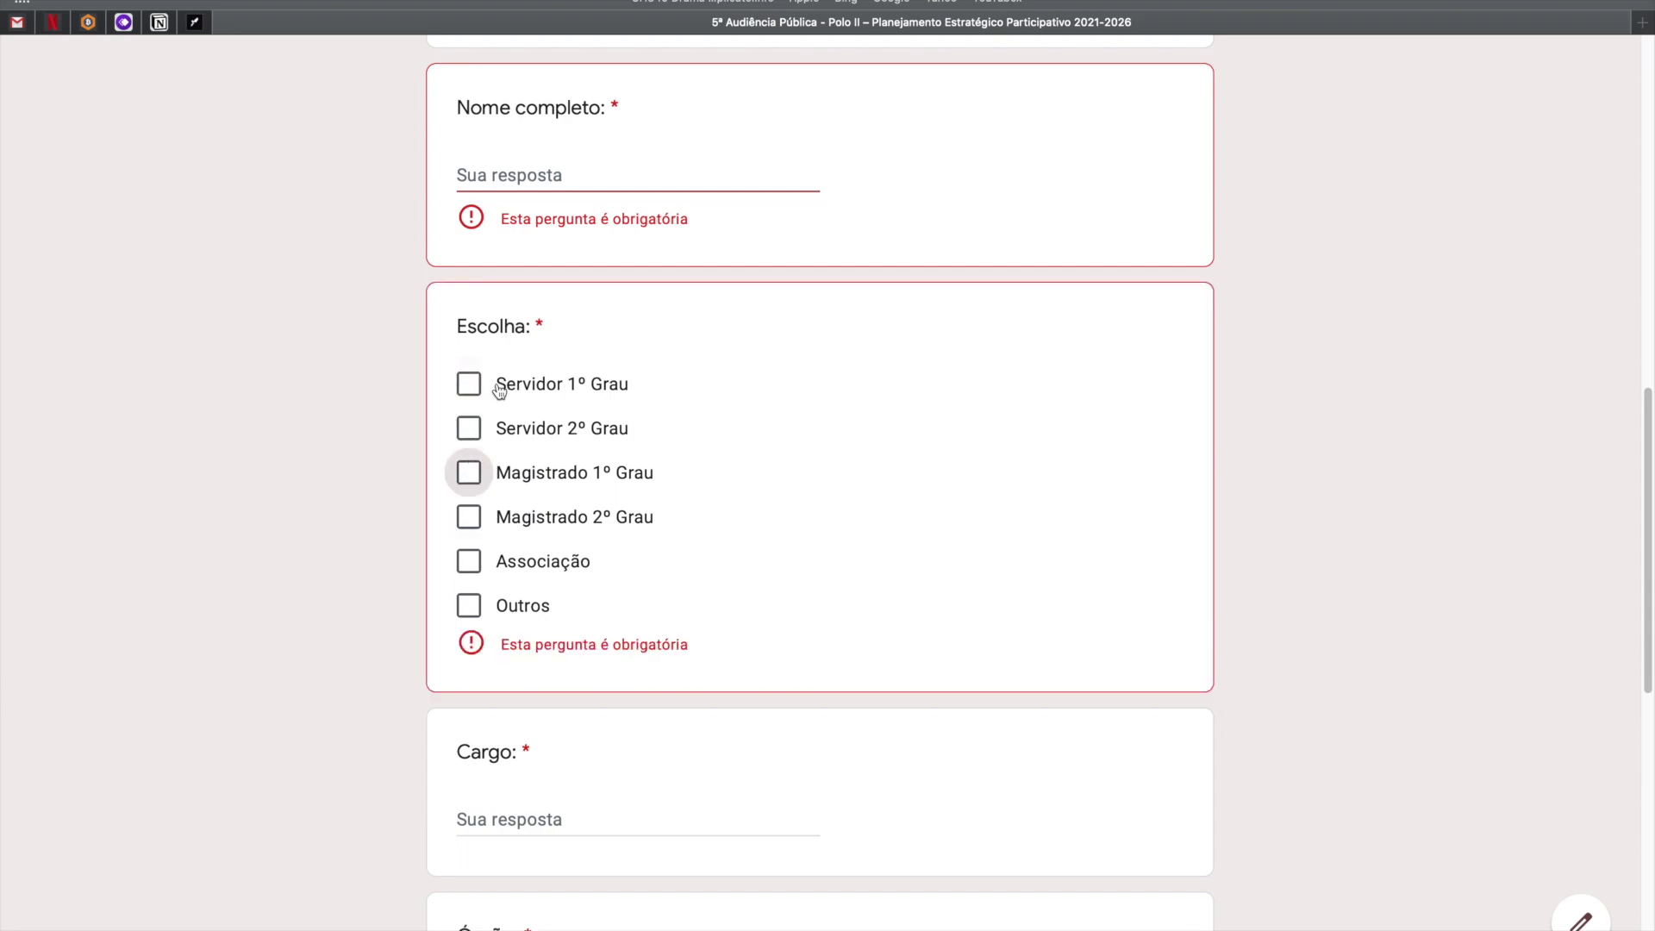
Tick and untick the three Escolha options again, leaving Escolha empty.
{"action": "left_click", "coordinate": [468, 385]}
{"action": "left_click", "coordinate": [470, 435]}
{"action": "left_click", "coordinate": [469, 473]}
{"action": "left_click", "coordinate": [469, 433]}
{"action": "left_click", "coordinate": [471, 474]}
{"action": "left_click", "coordinate": [468, 385]}
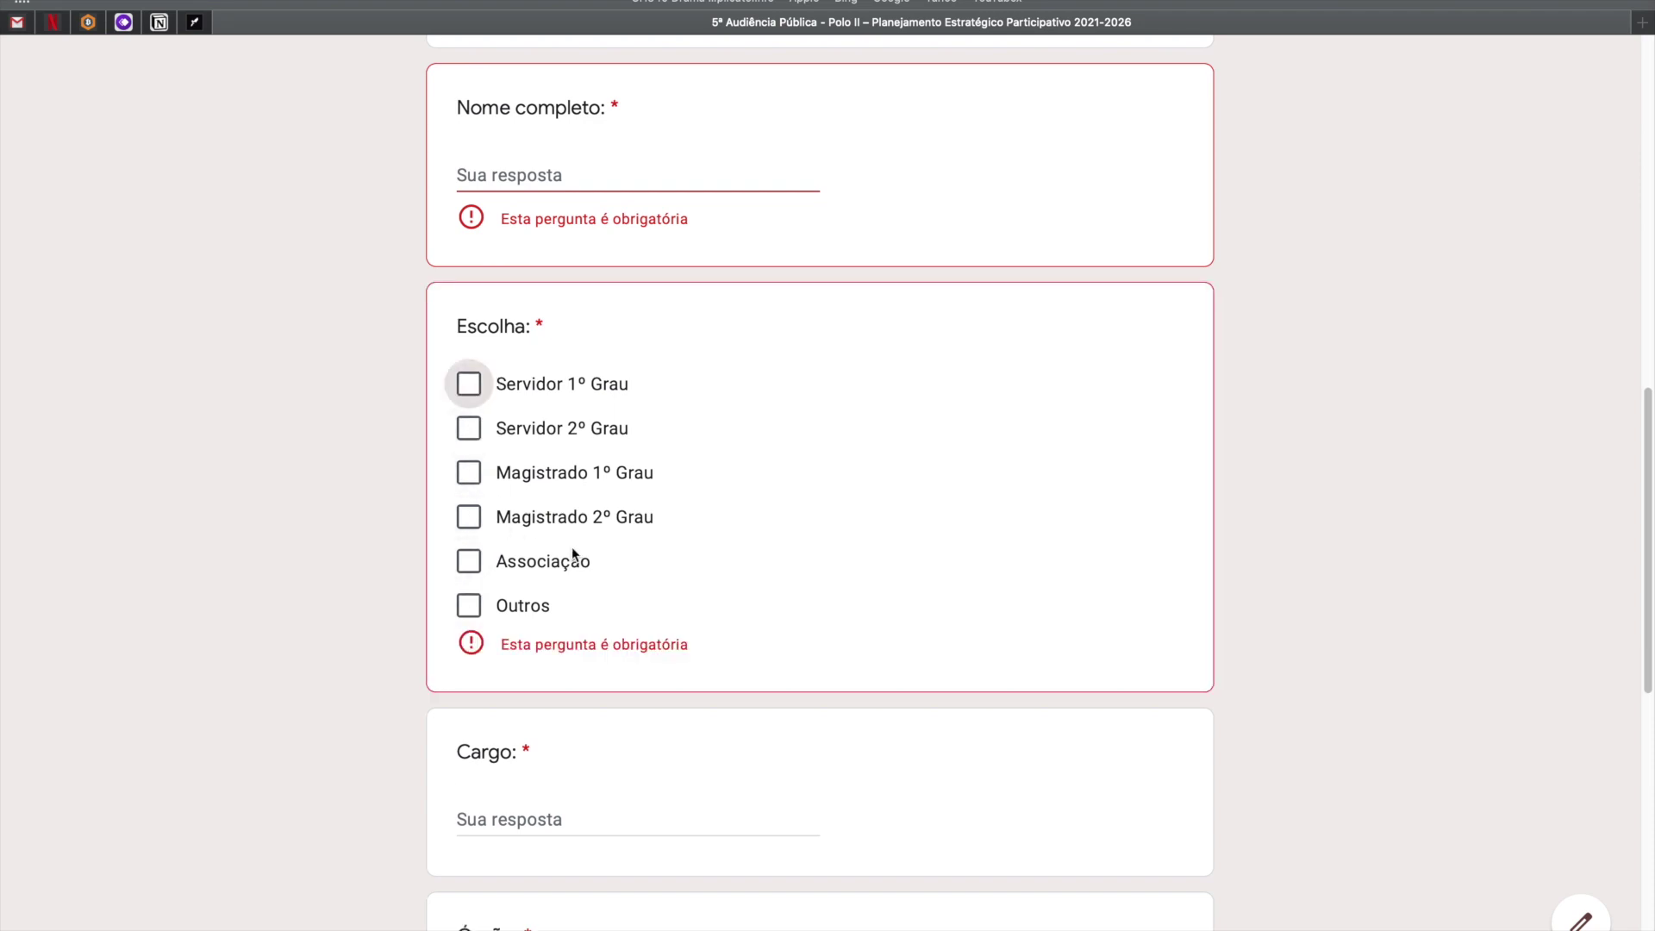
Touch Cargo, Órgão, Telefone, Município and the deficiency question, leaving them empty.
{"action": "scroll", "coordinate": [572, 548], "scroll_direction": "down", "scroll_amount": 3}
{"action": "left_click_drag", "start_coordinate": [573, 549], "coordinate": [603, 559]}
{"action": "scroll", "coordinate": [598, 604], "scroll_direction": "down", "scroll_amount": 1}
{"action": "left_click", "coordinate": [526, 488]}
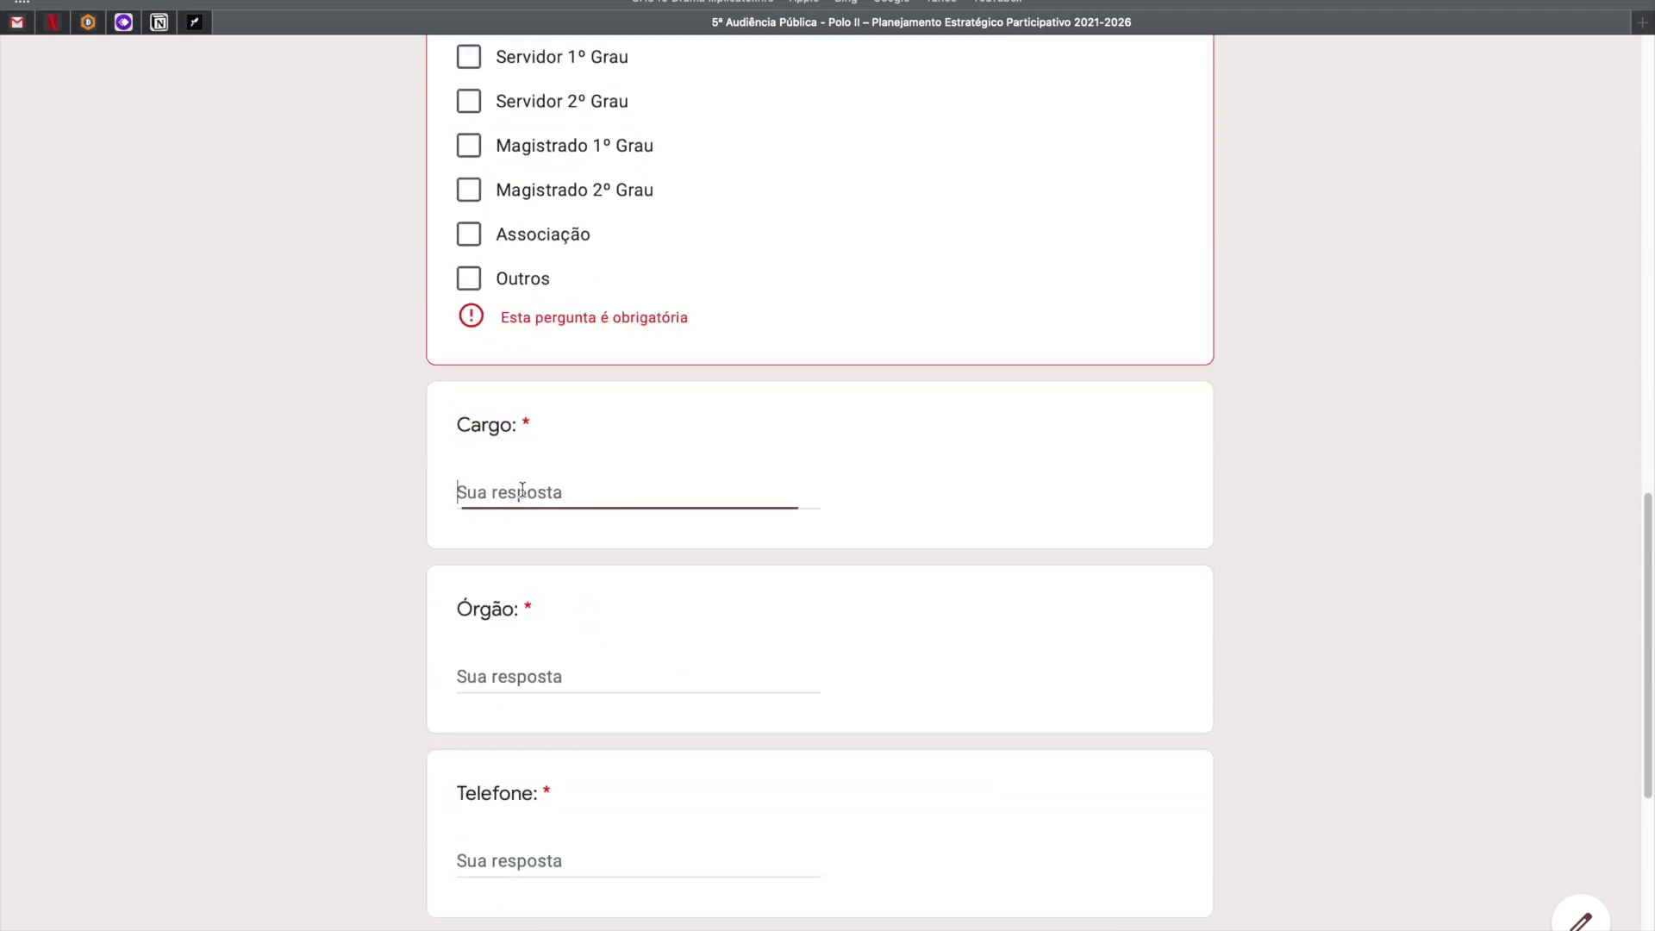
{"action": "scroll", "coordinate": [526, 535], "scroll_direction": "down", "scroll_amount": 1}
{"action": "left_click", "coordinate": [517, 562]}
{"action": "scroll", "coordinate": [599, 595], "scroll_direction": "down", "scroll_amount": 3}
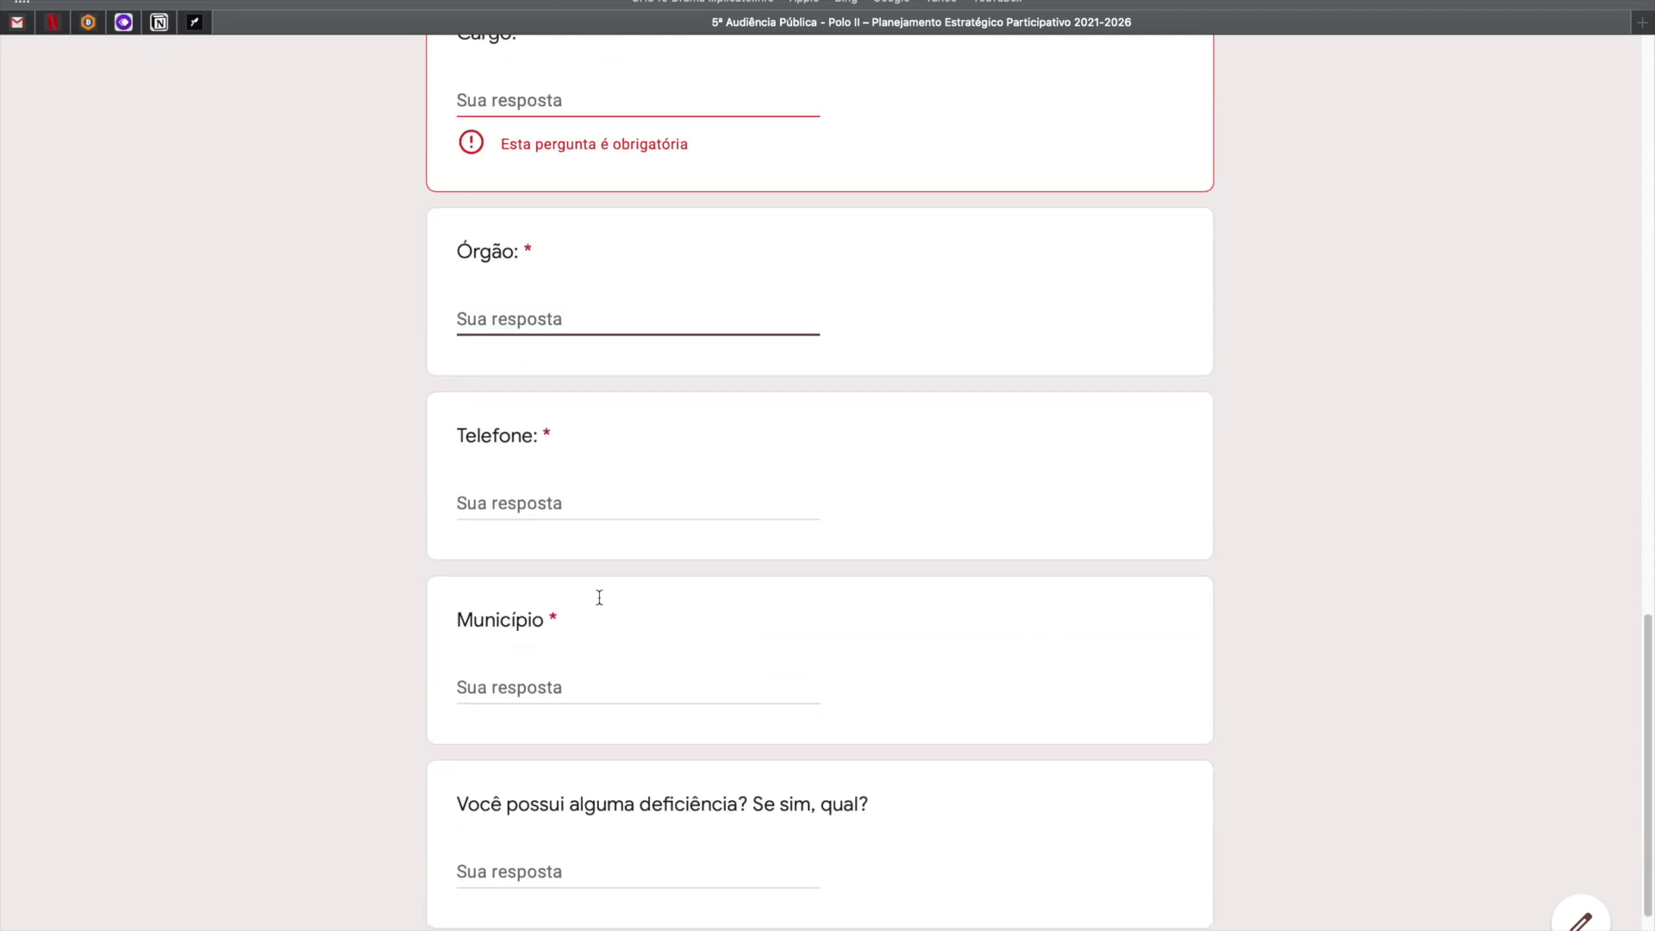
{"action": "left_click", "coordinate": [557, 519]}
{"action": "scroll", "coordinate": [588, 535], "scroll_direction": "down", "scroll_amount": 1}
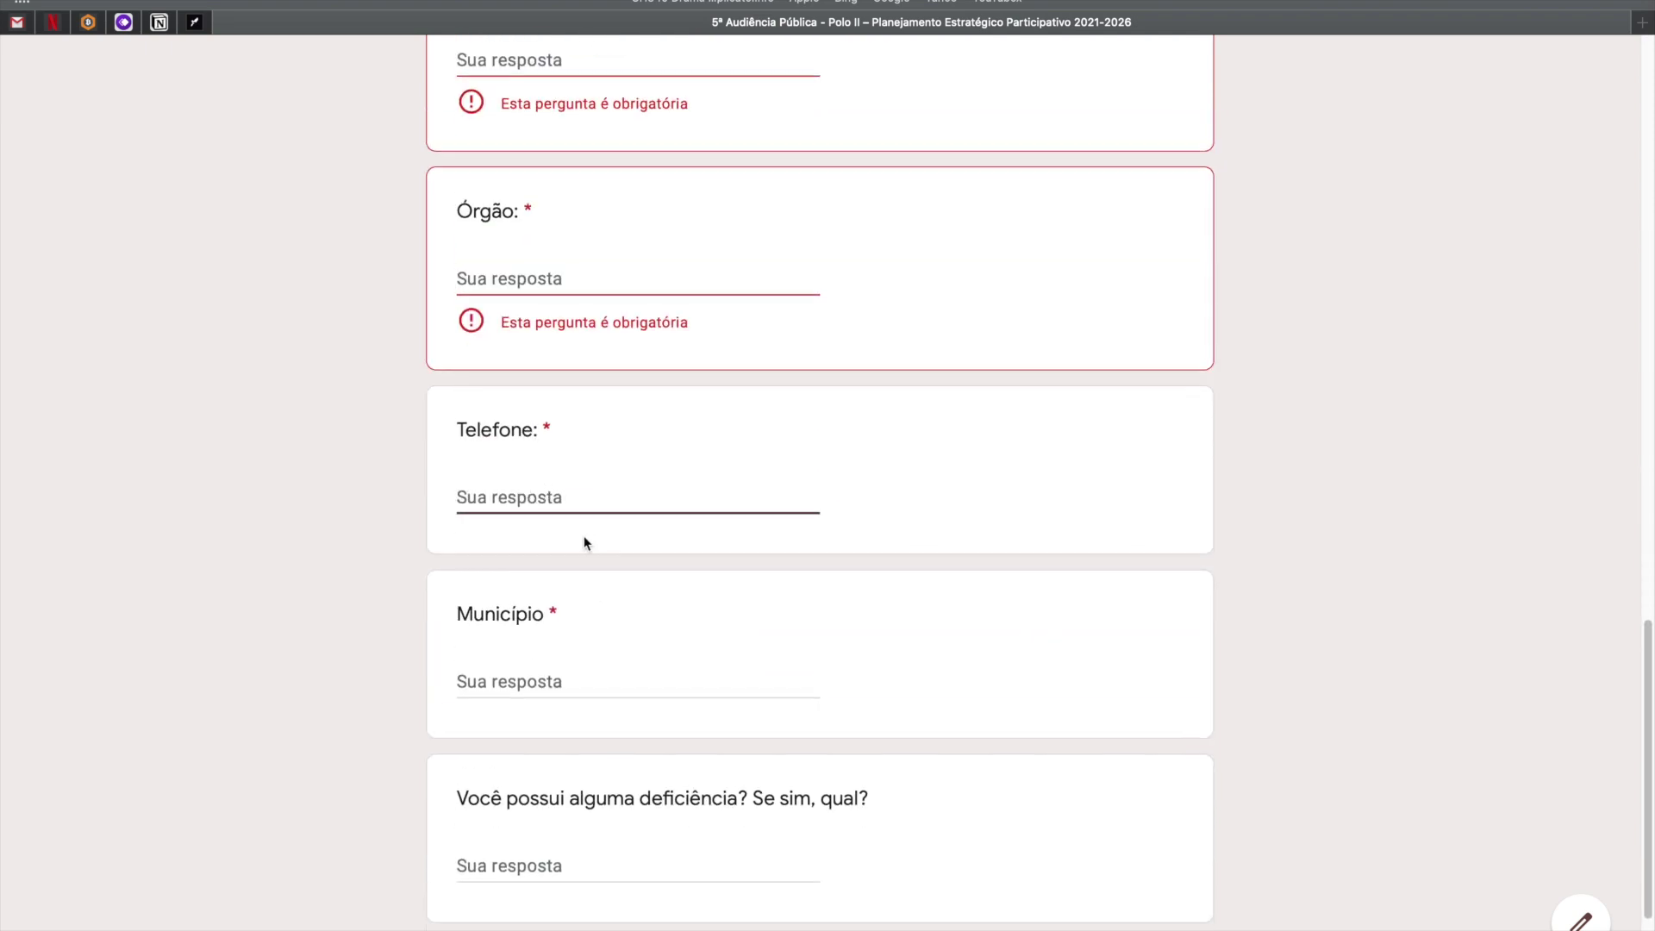
{"action": "scroll", "coordinate": [512, 501], "scroll_direction": "down", "scroll_amount": 2}
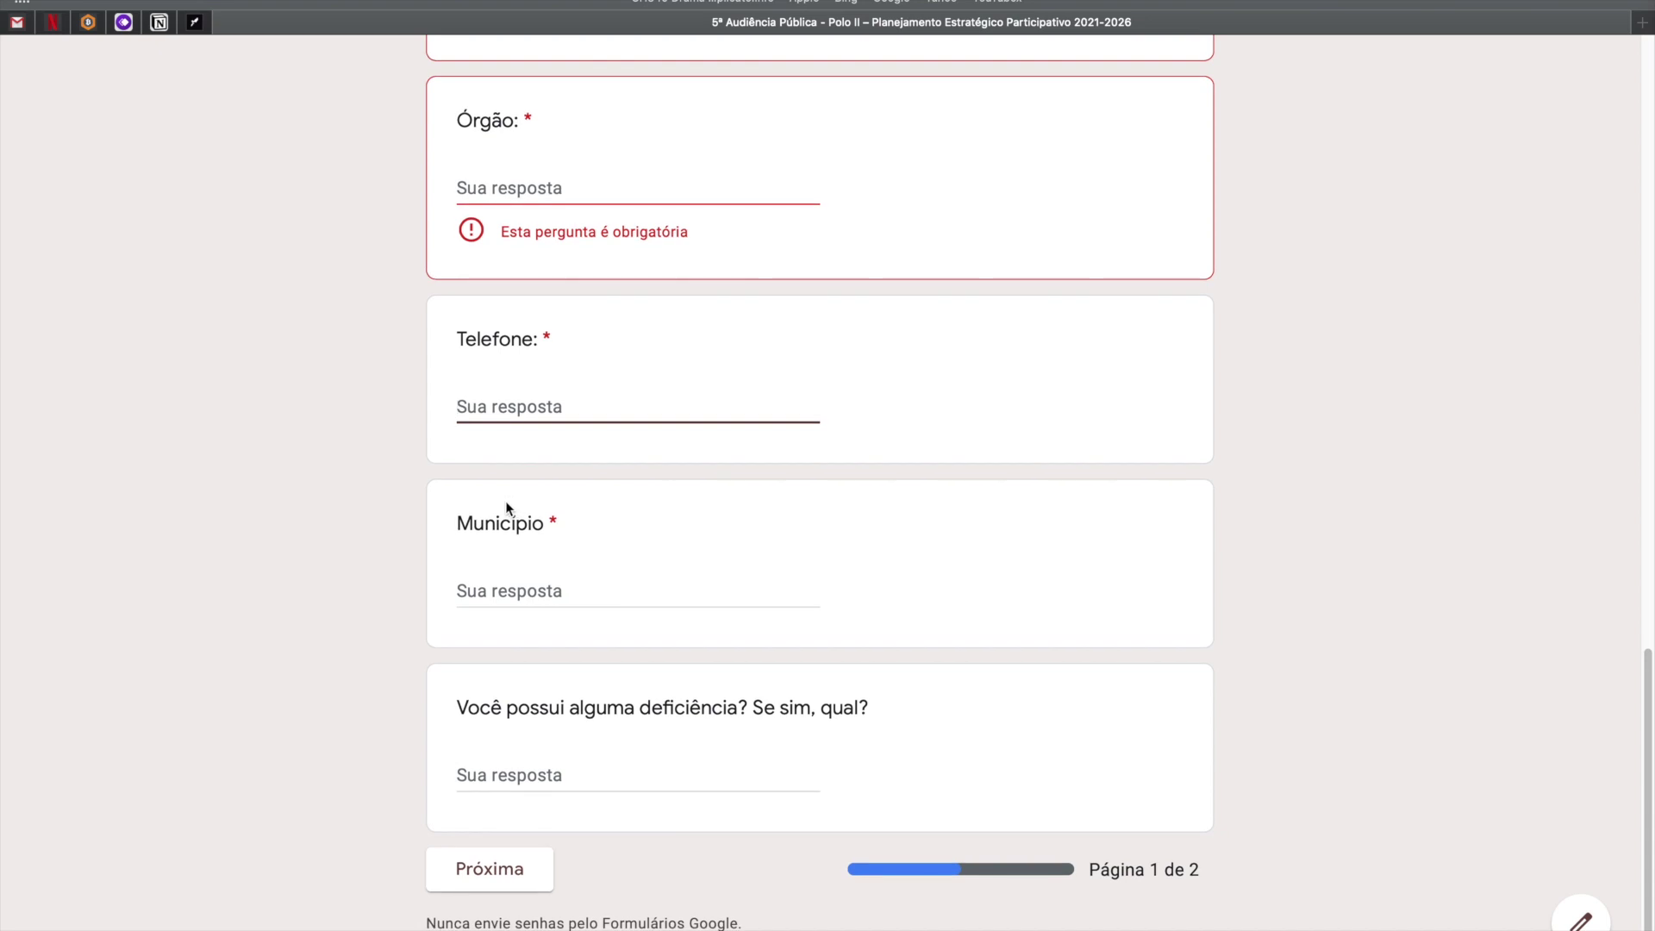
{"action": "left_click", "coordinate": [496, 595]}
{"action": "scroll", "coordinate": [643, 644], "scroll_direction": "down", "scroll_amount": 3}
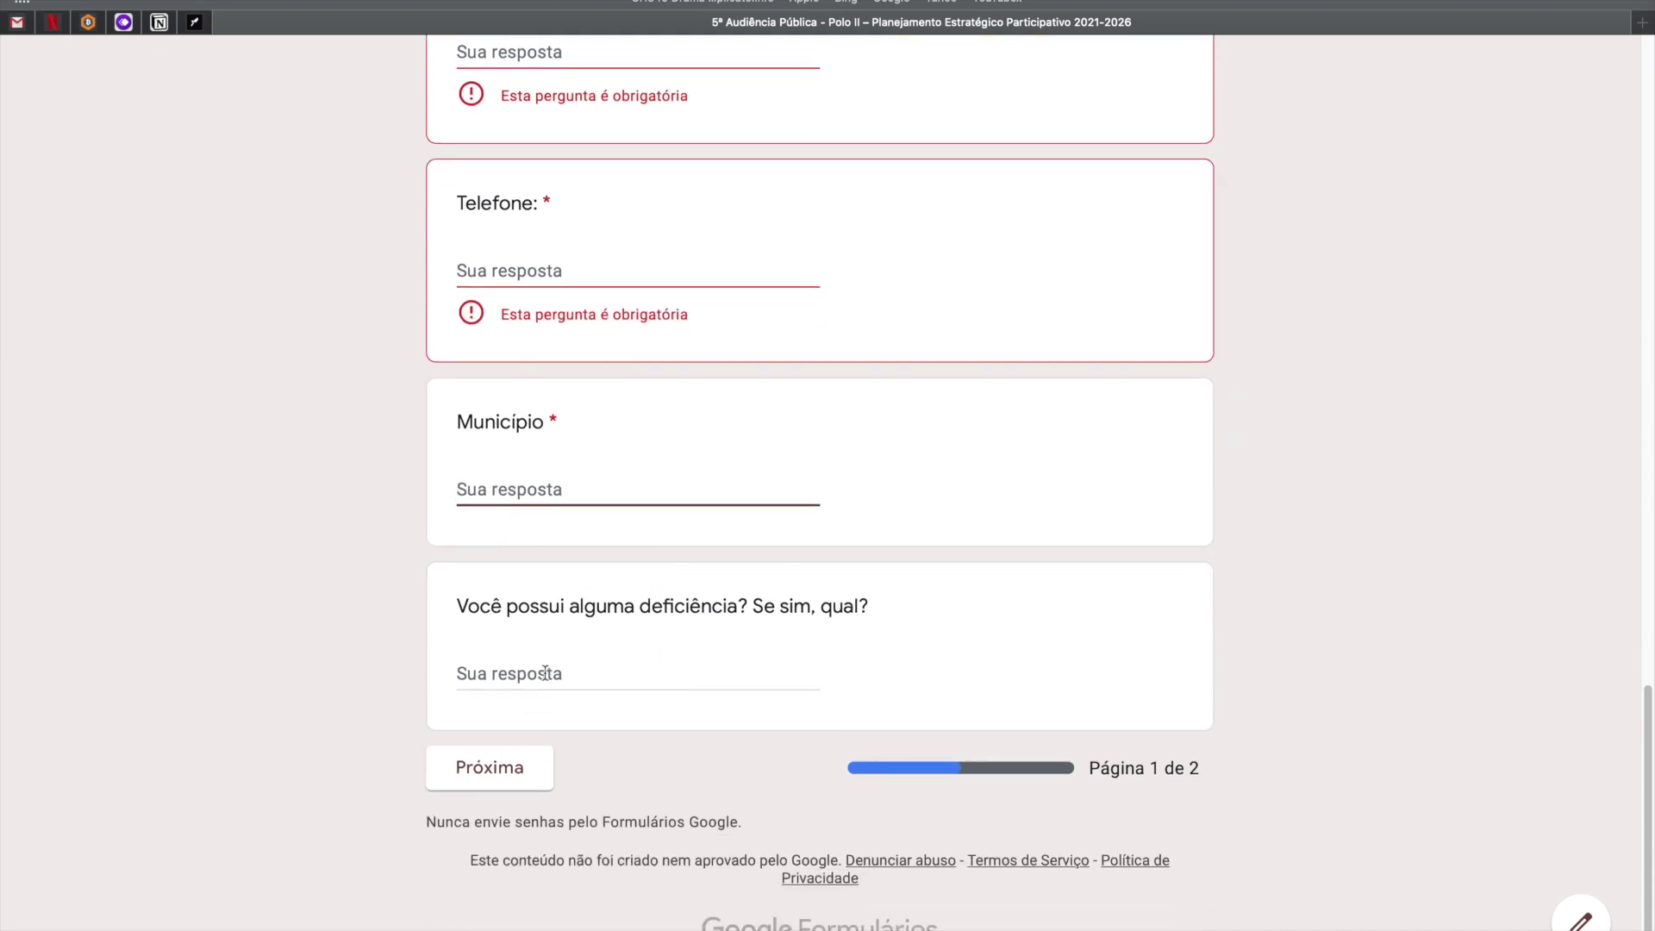
{"action": "left_click", "coordinate": [545, 673]}
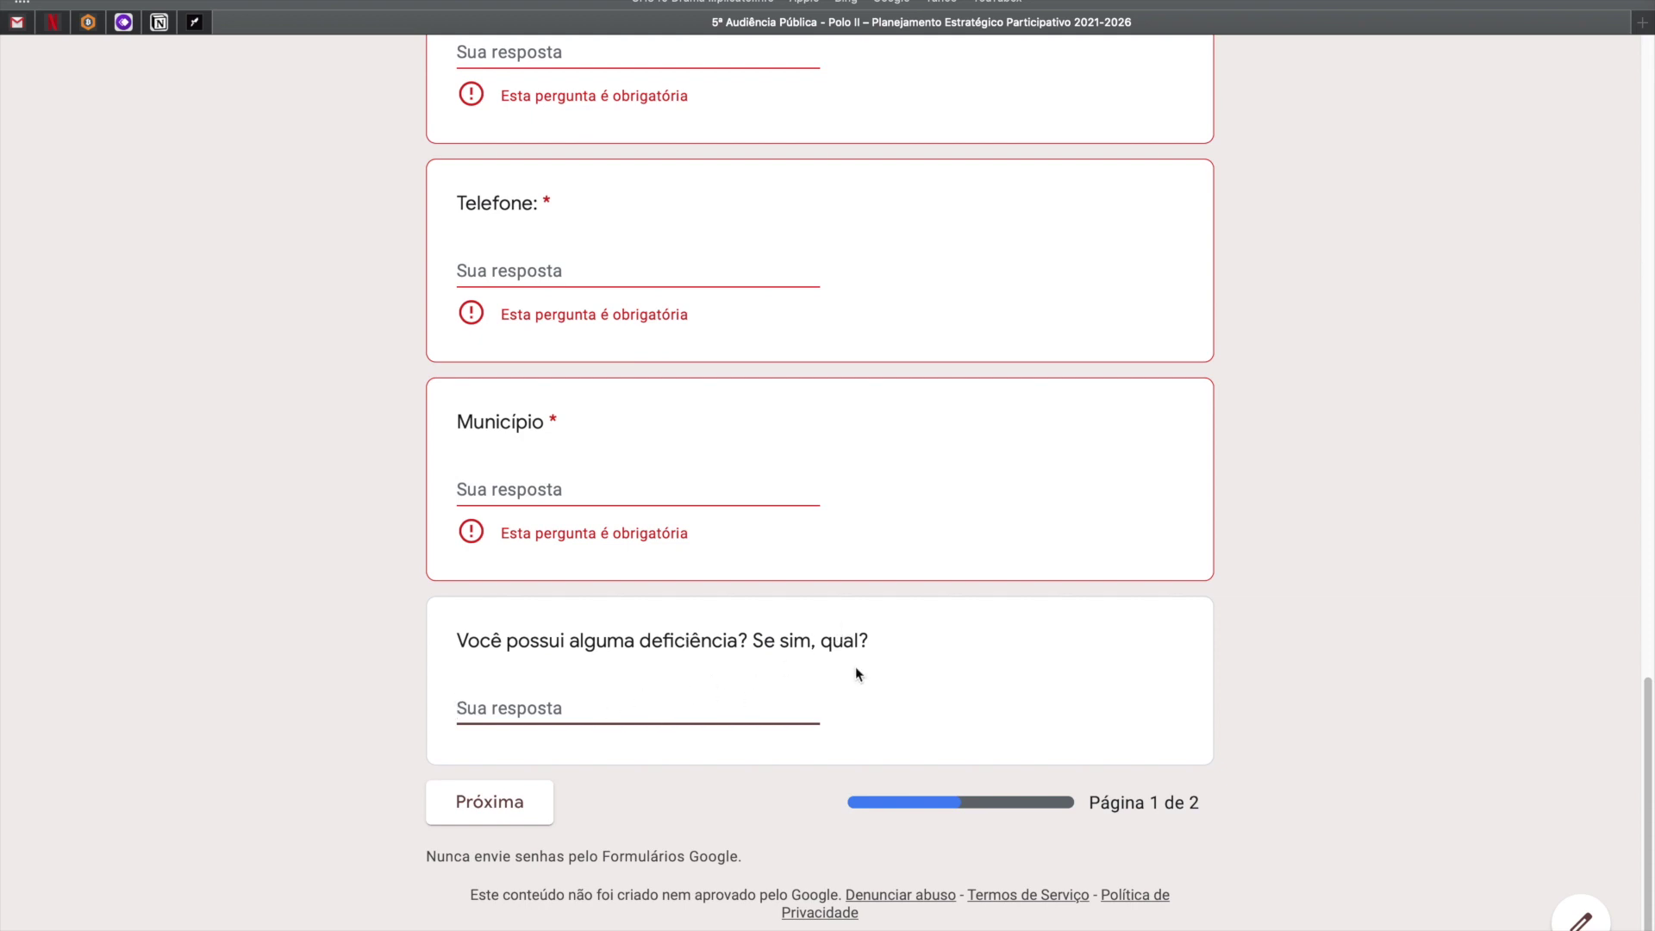
{"action": "scroll", "coordinate": [537, 707], "scroll_direction": "up", "scroll_amount": 20}
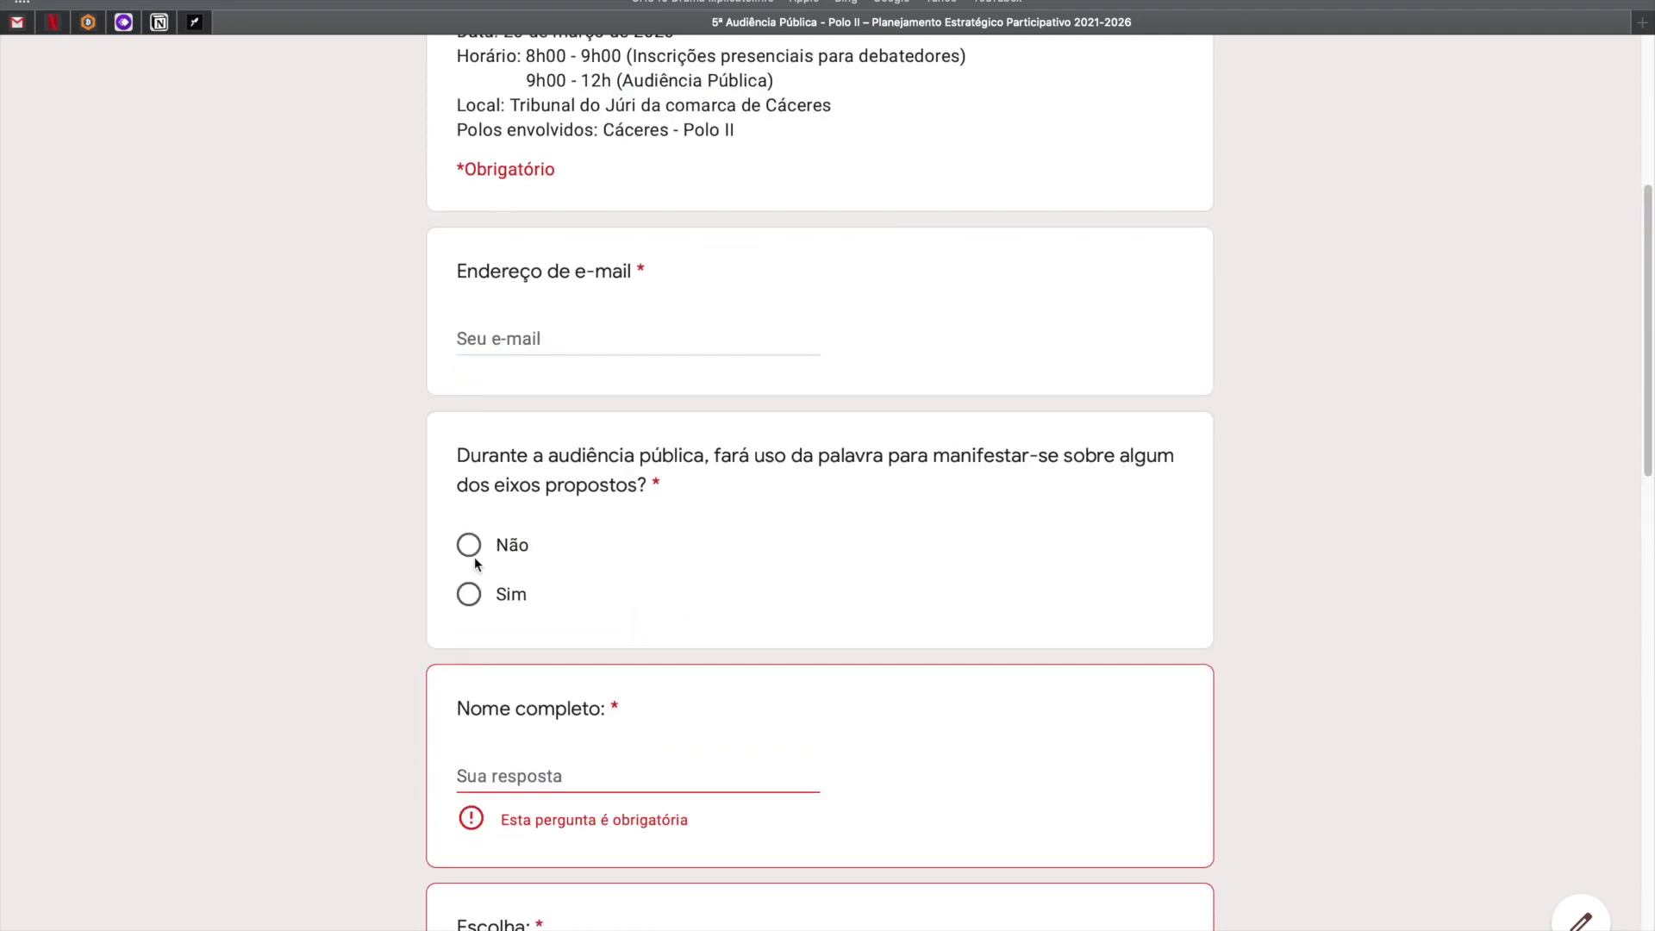
Try continuing to page 2, then answer the speaking question Não and finally Sim.
{"action": "scroll", "coordinate": [466, 595], "scroll_direction": "down", "scroll_amount": 20}
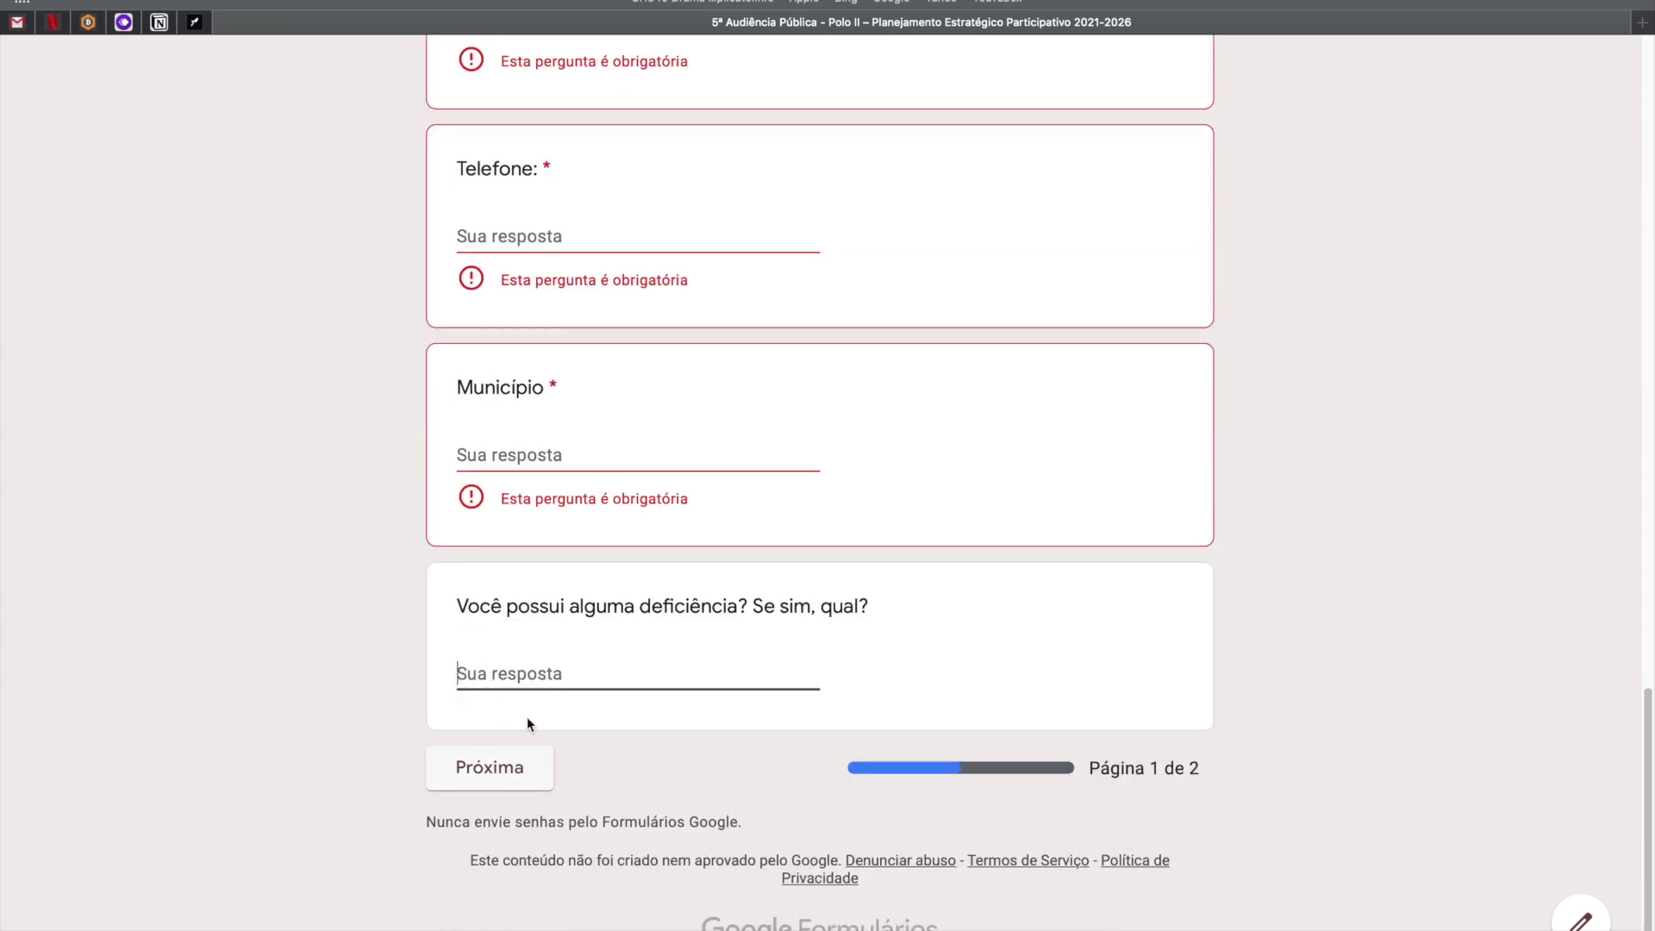
{"action": "left_click", "coordinate": [485, 769]}
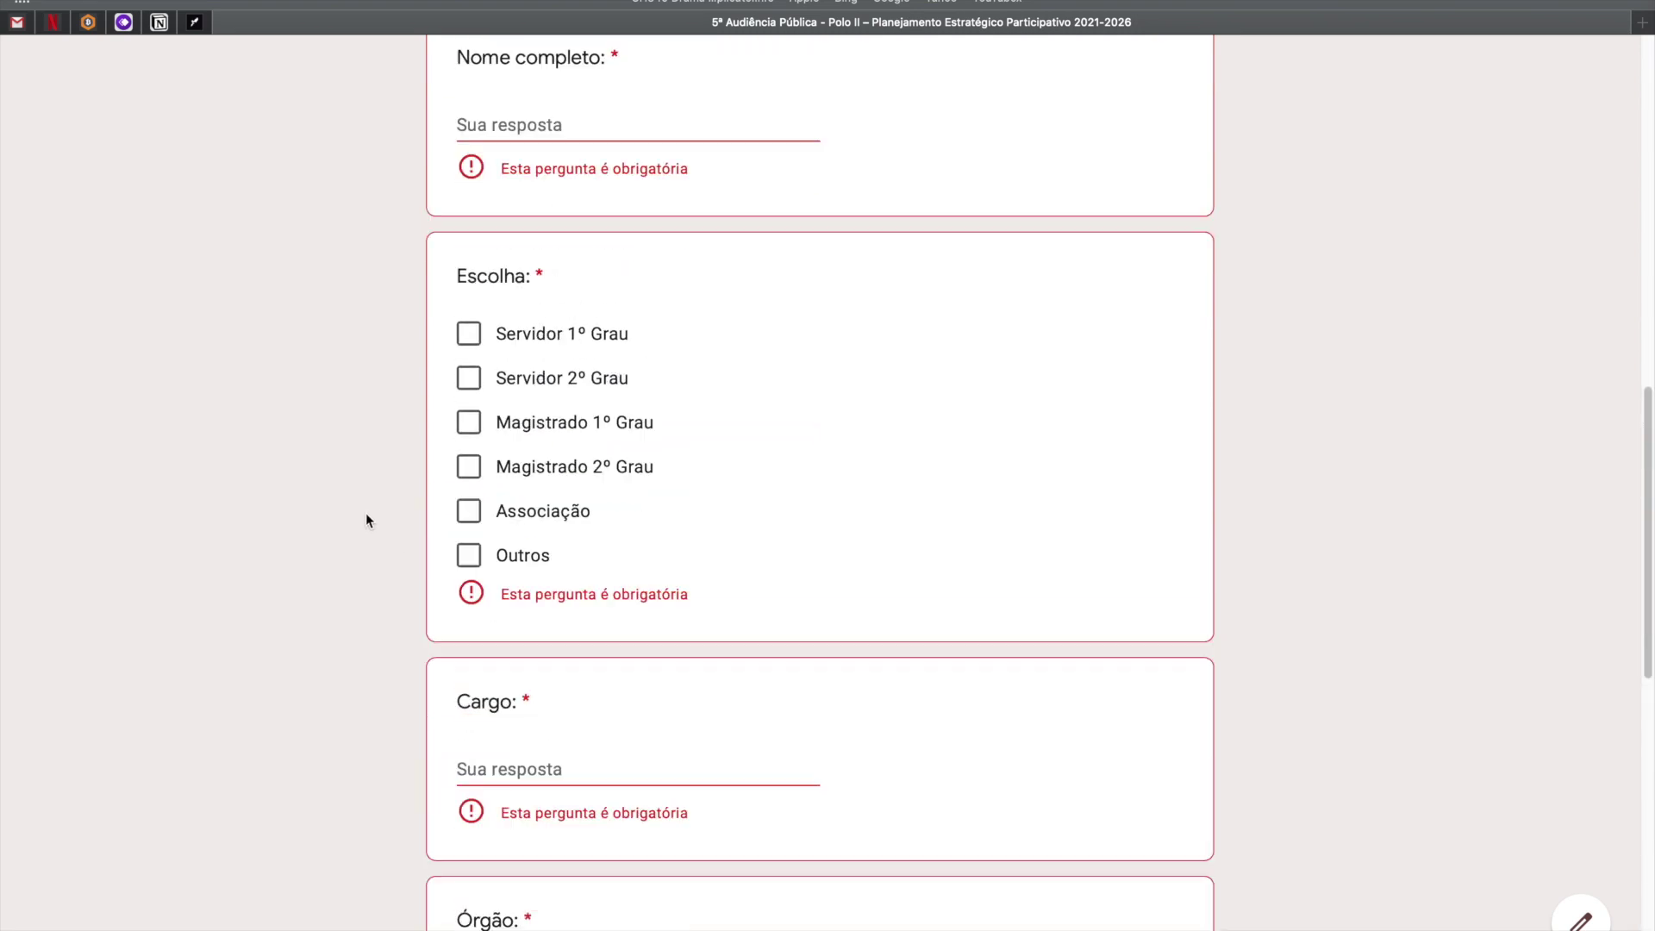
{"action": "scroll", "coordinate": [356, 474], "scroll_direction": "up", "scroll_amount": 5}
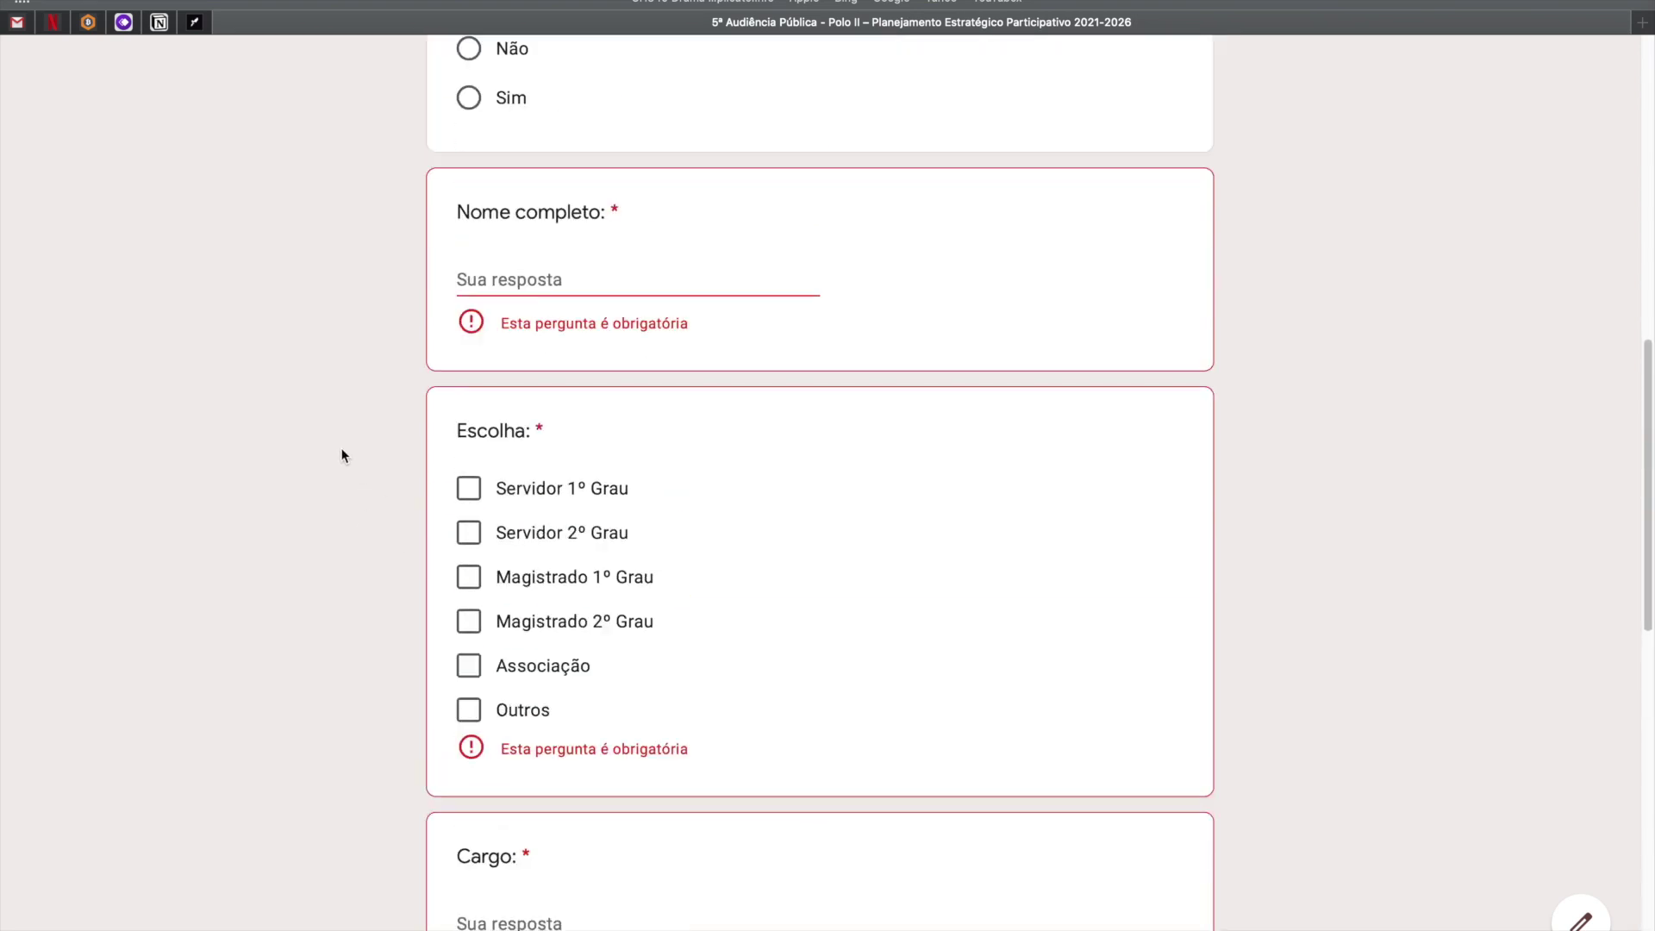
{"action": "scroll", "coordinate": [336, 444], "scroll_direction": "up", "scroll_amount": 5}
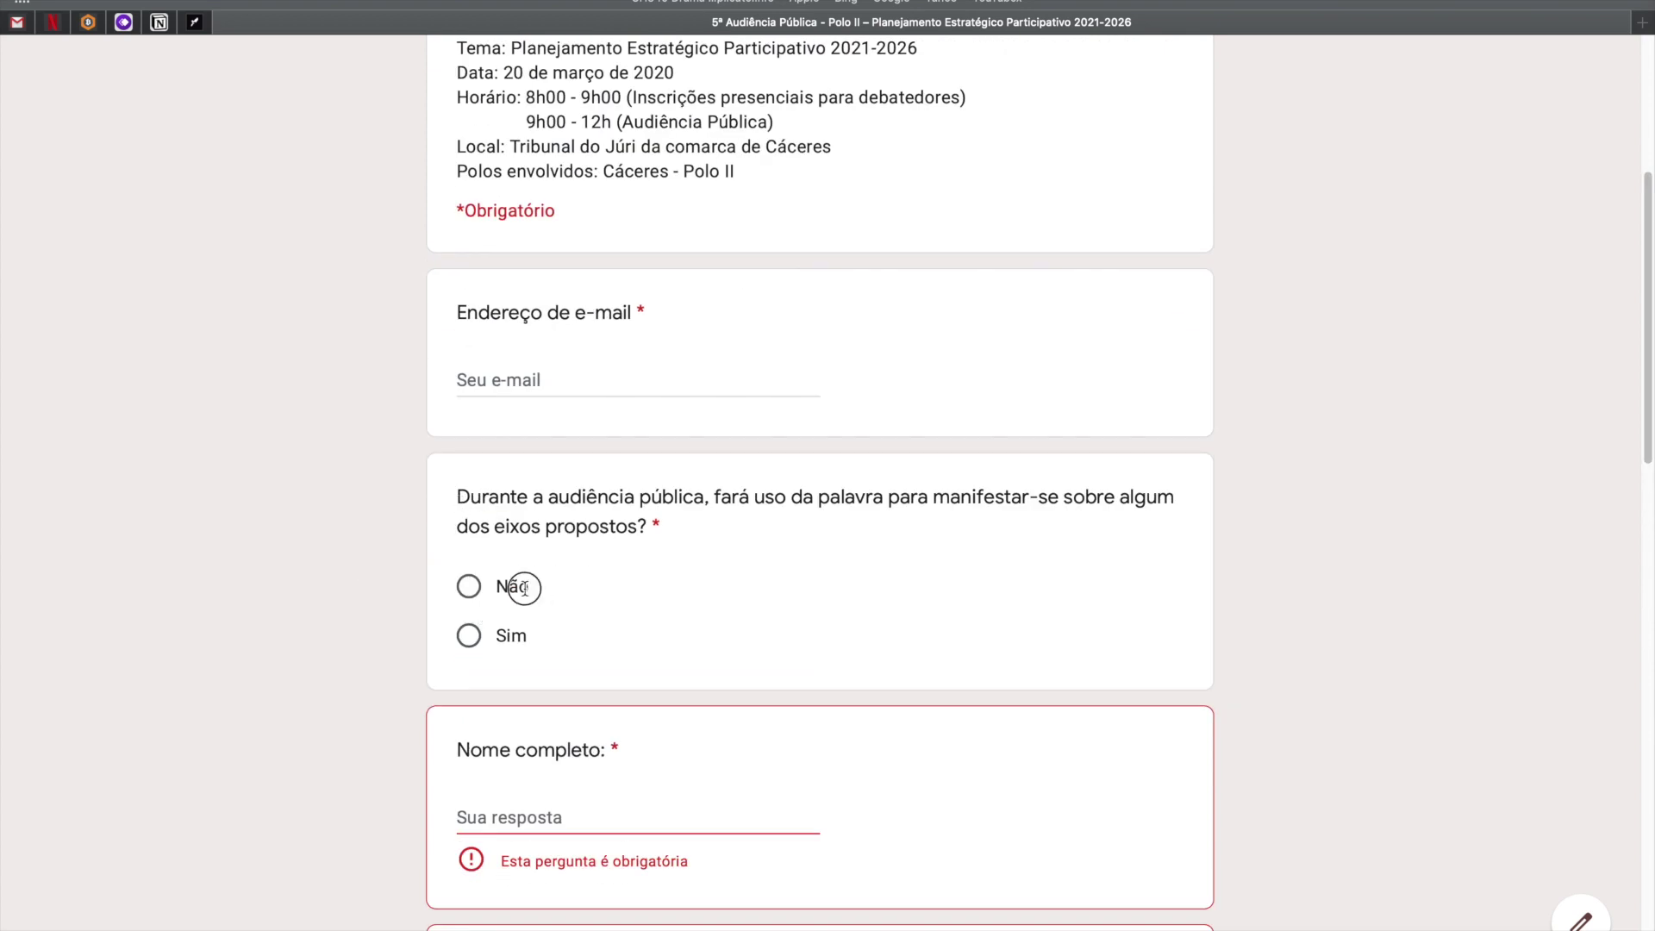
{"action": "left_click", "coordinate": [498, 590]}
{"action": "scroll", "coordinate": [343, 635], "scroll_direction": "down", "scroll_amount": 10}
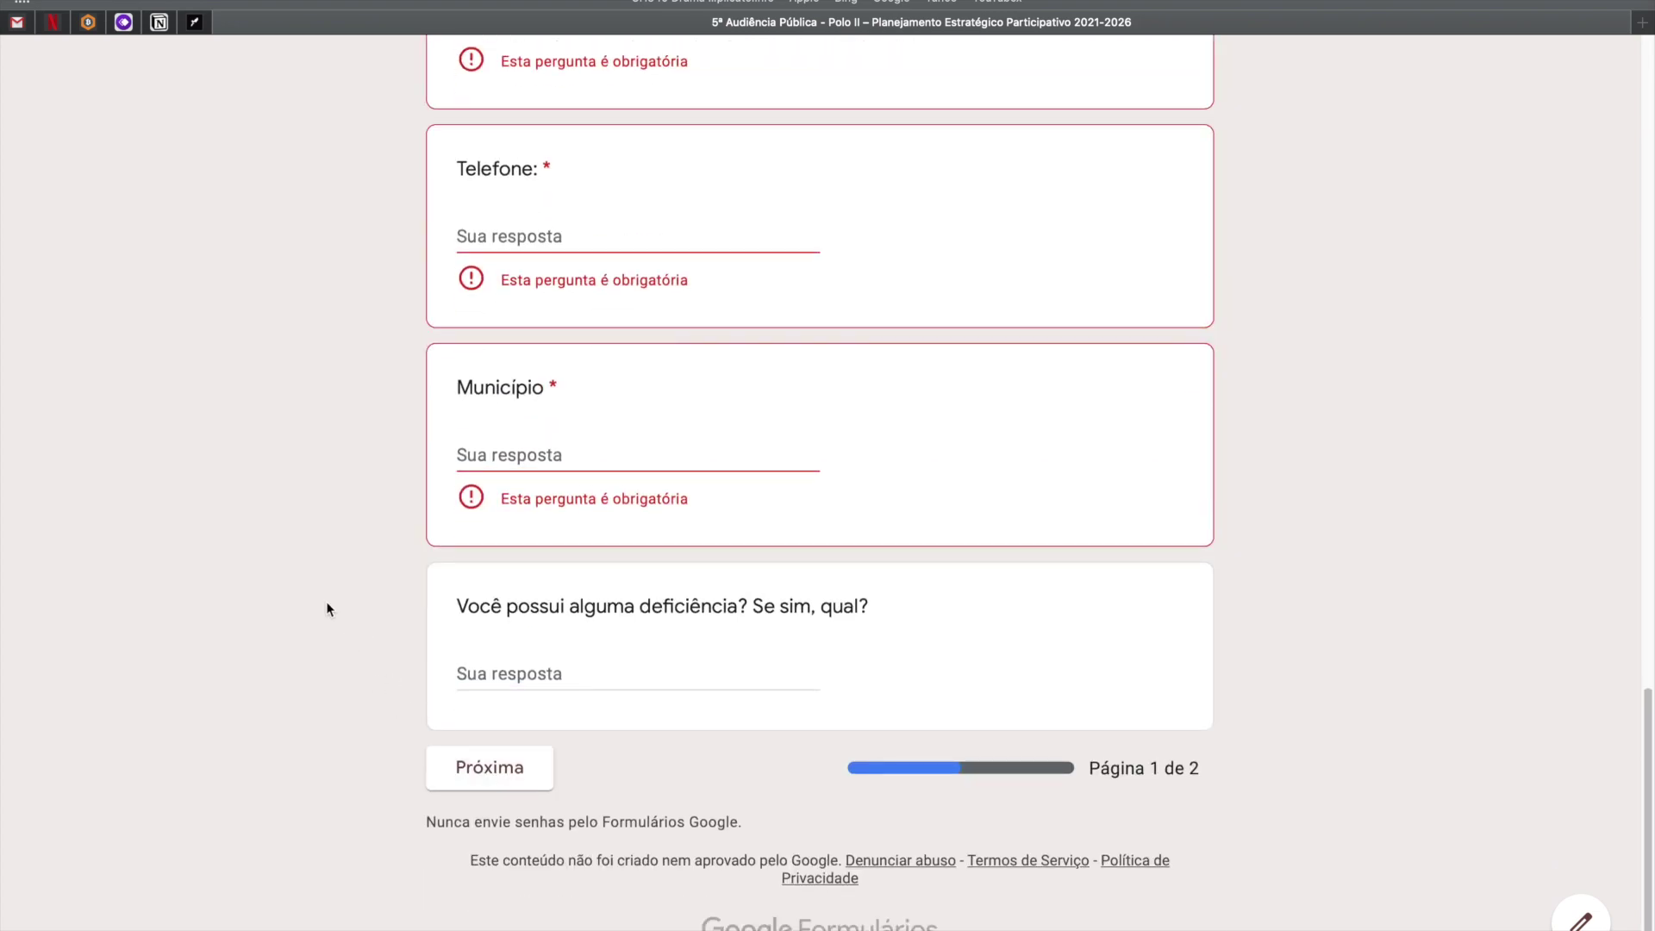
{"action": "scroll", "coordinate": [343, 649], "scroll_direction": "up", "scroll_amount": 10}
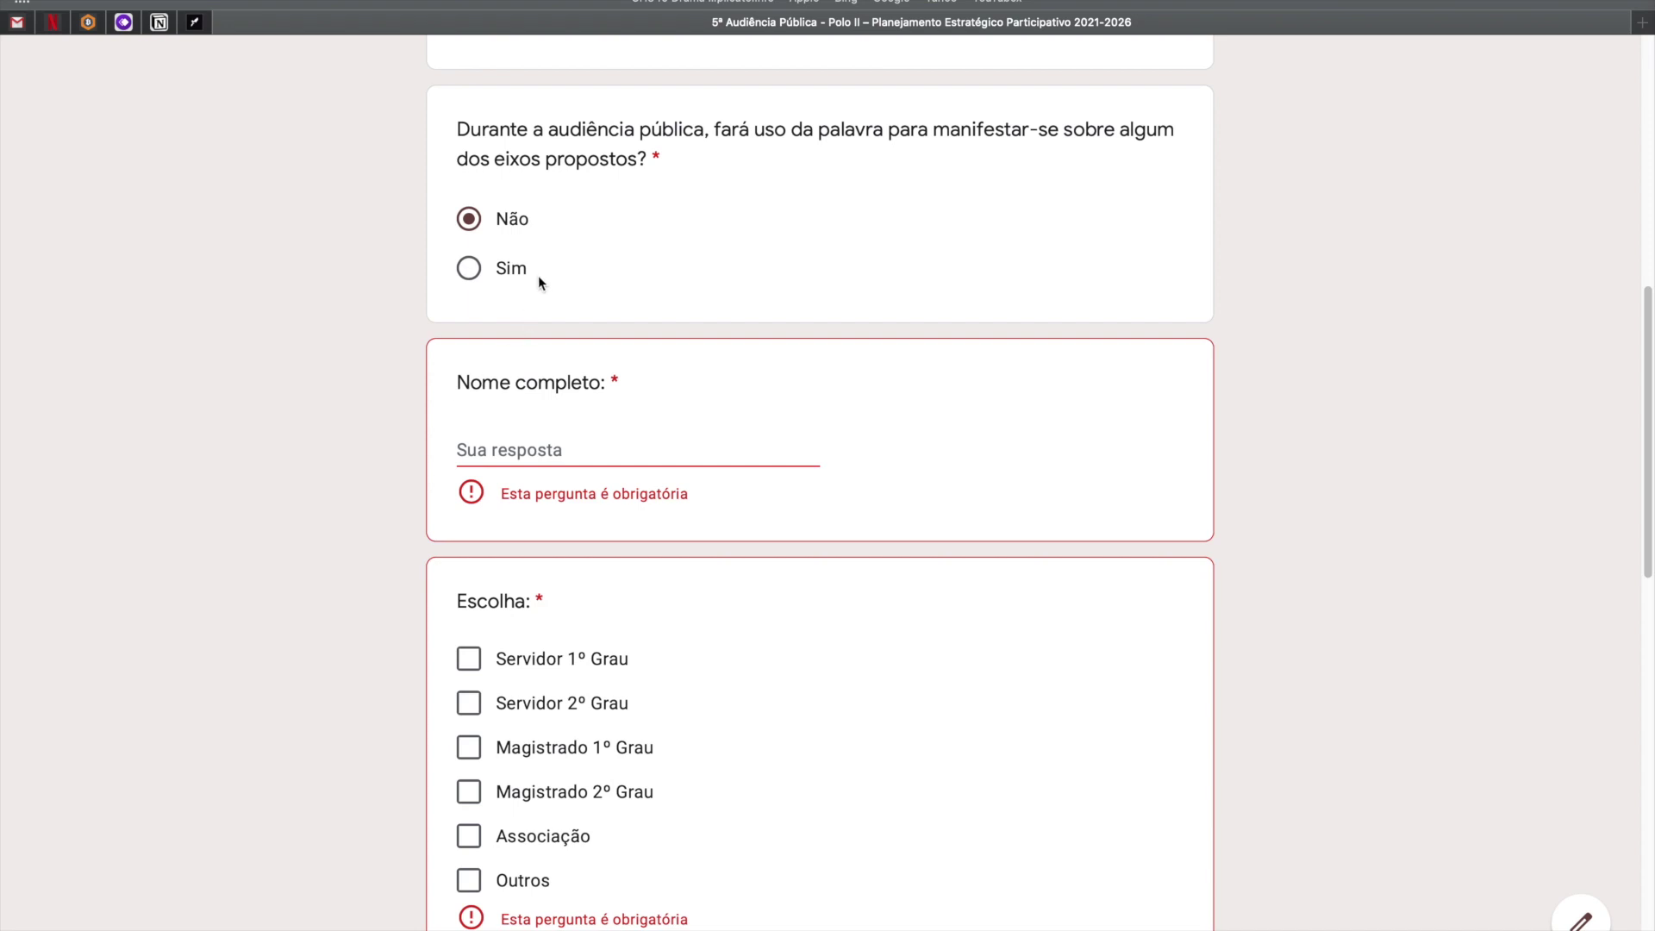
{"action": "left_click", "coordinate": [465, 271]}
Highlight the 'Página 1 de 2' page count, then return to the e-mail field.
{"action": "scroll", "coordinate": [322, 603], "scroll_direction": "down", "scroll_amount": 10}
{"action": "left_click_drag", "start_coordinate": [1235, 881], "coordinate": [1066, 869]}
{"action": "left_click", "coordinate": [1153, 868]}
{"action": "left_click_drag", "start_coordinate": [1166, 870], "coordinate": [1078, 867]}
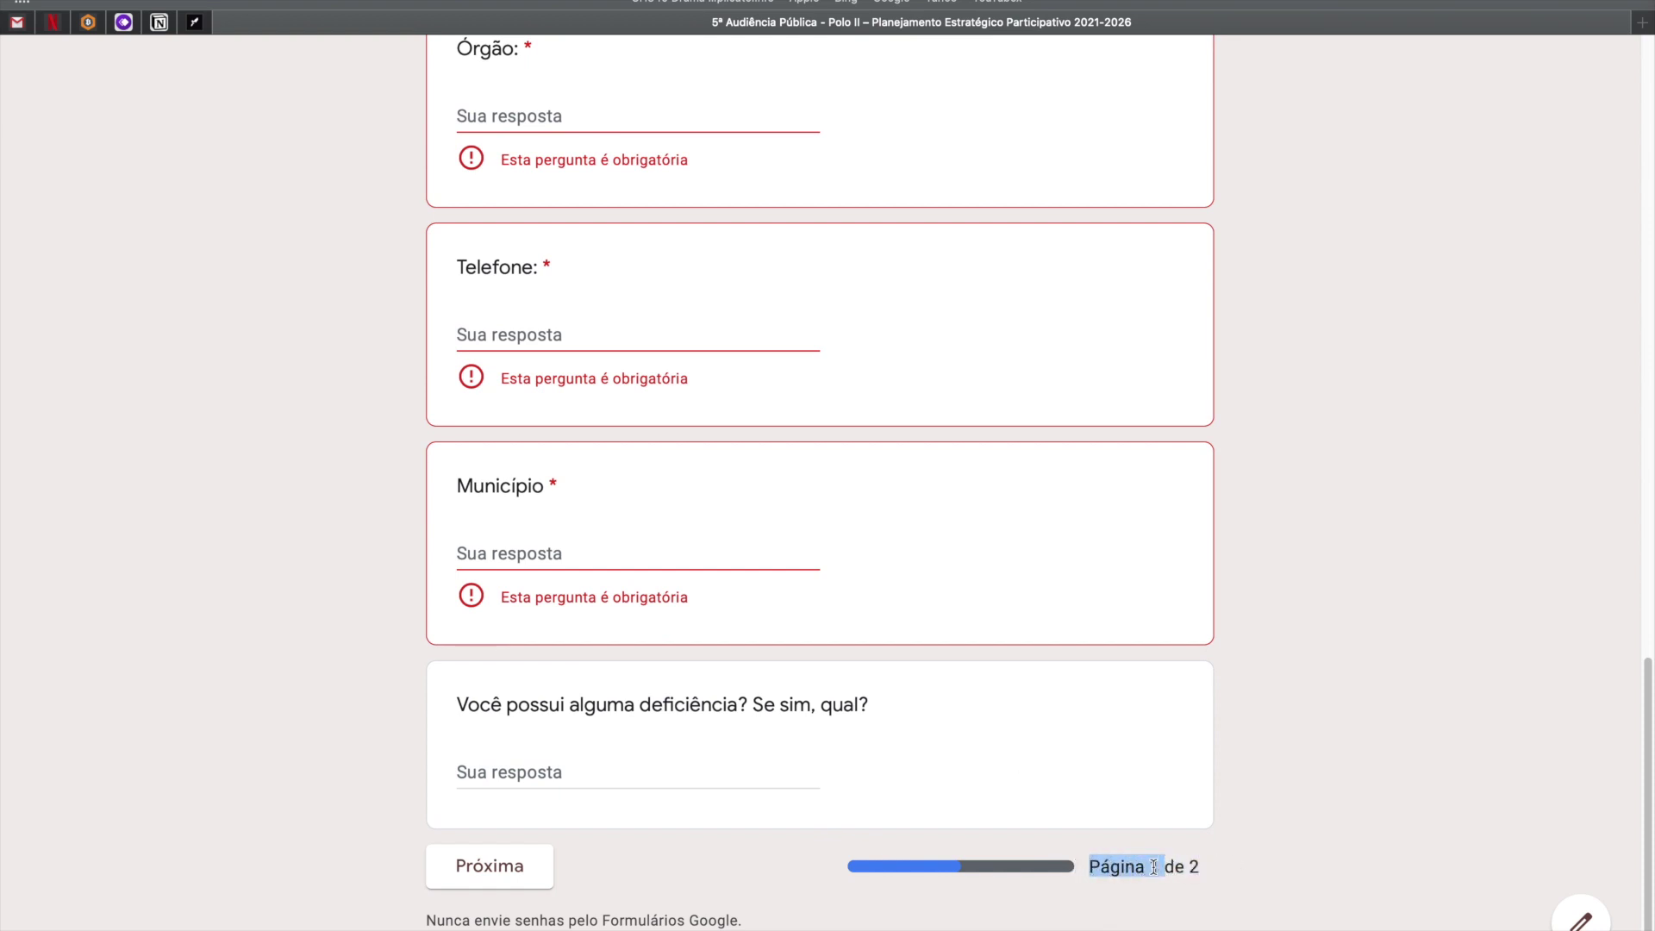
{"action": "left_click_drag", "start_coordinate": [1207, 867], "coordinate": [1060, 867]}
{"action": "scroll", "coordinate": [650, 618], "scroll_direction": "up", "scroll_amount": 9}
{"action": "scroll", "coordinate": [649, 614], "scroll_direction": "up", "scroll_amount": 9}
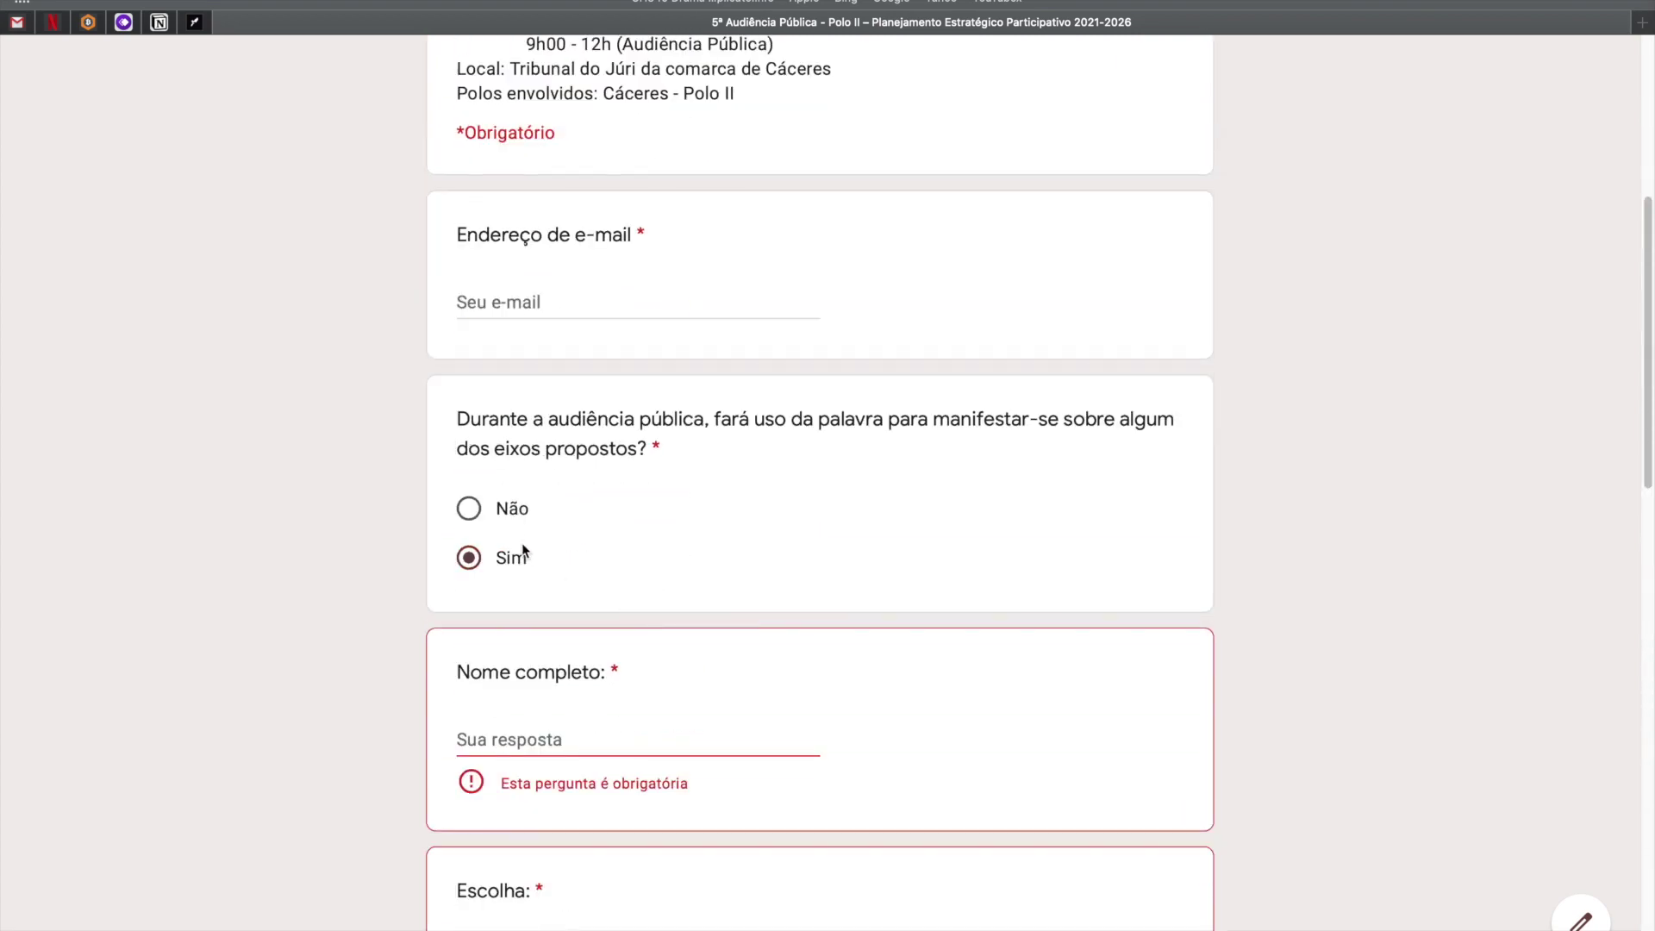
{"action": "left_click", "coordinate": [504, 340]}
Enter the respondent's e-mail address and full name.
{"action": "scroll", "coordinate": [577, 355], "scroll_direction": "up", "scroll_amount": 2}
{"action": "scroll", "coordinate": [577, 355], "scroll_direction": "up", "scroll_amount": 3}
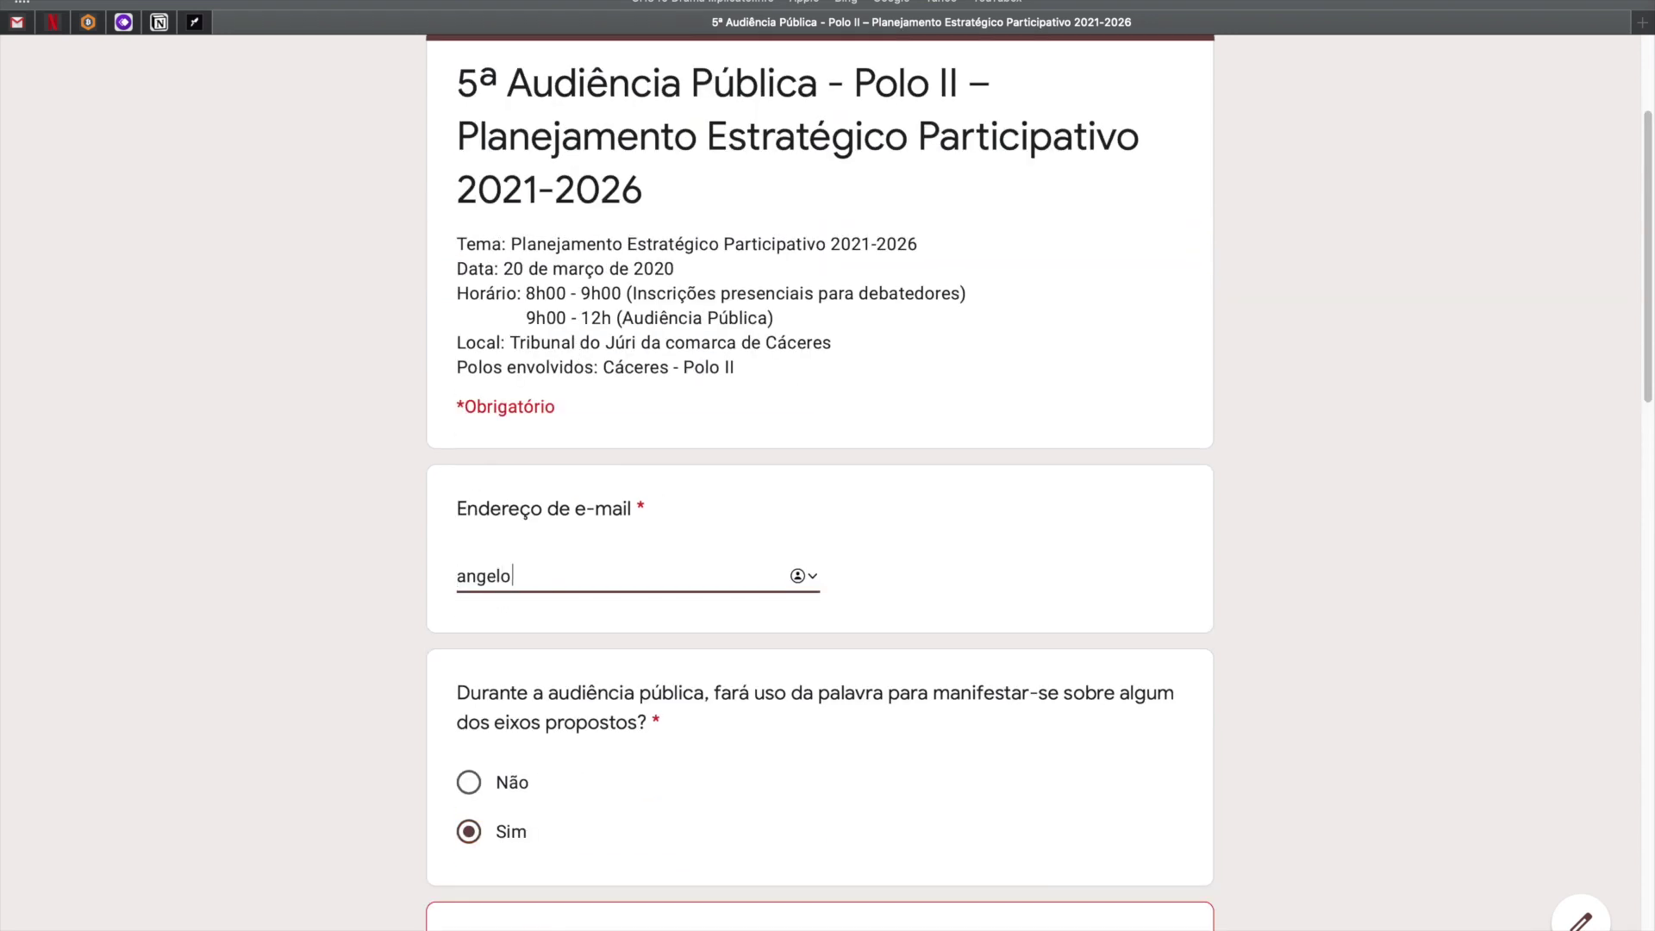
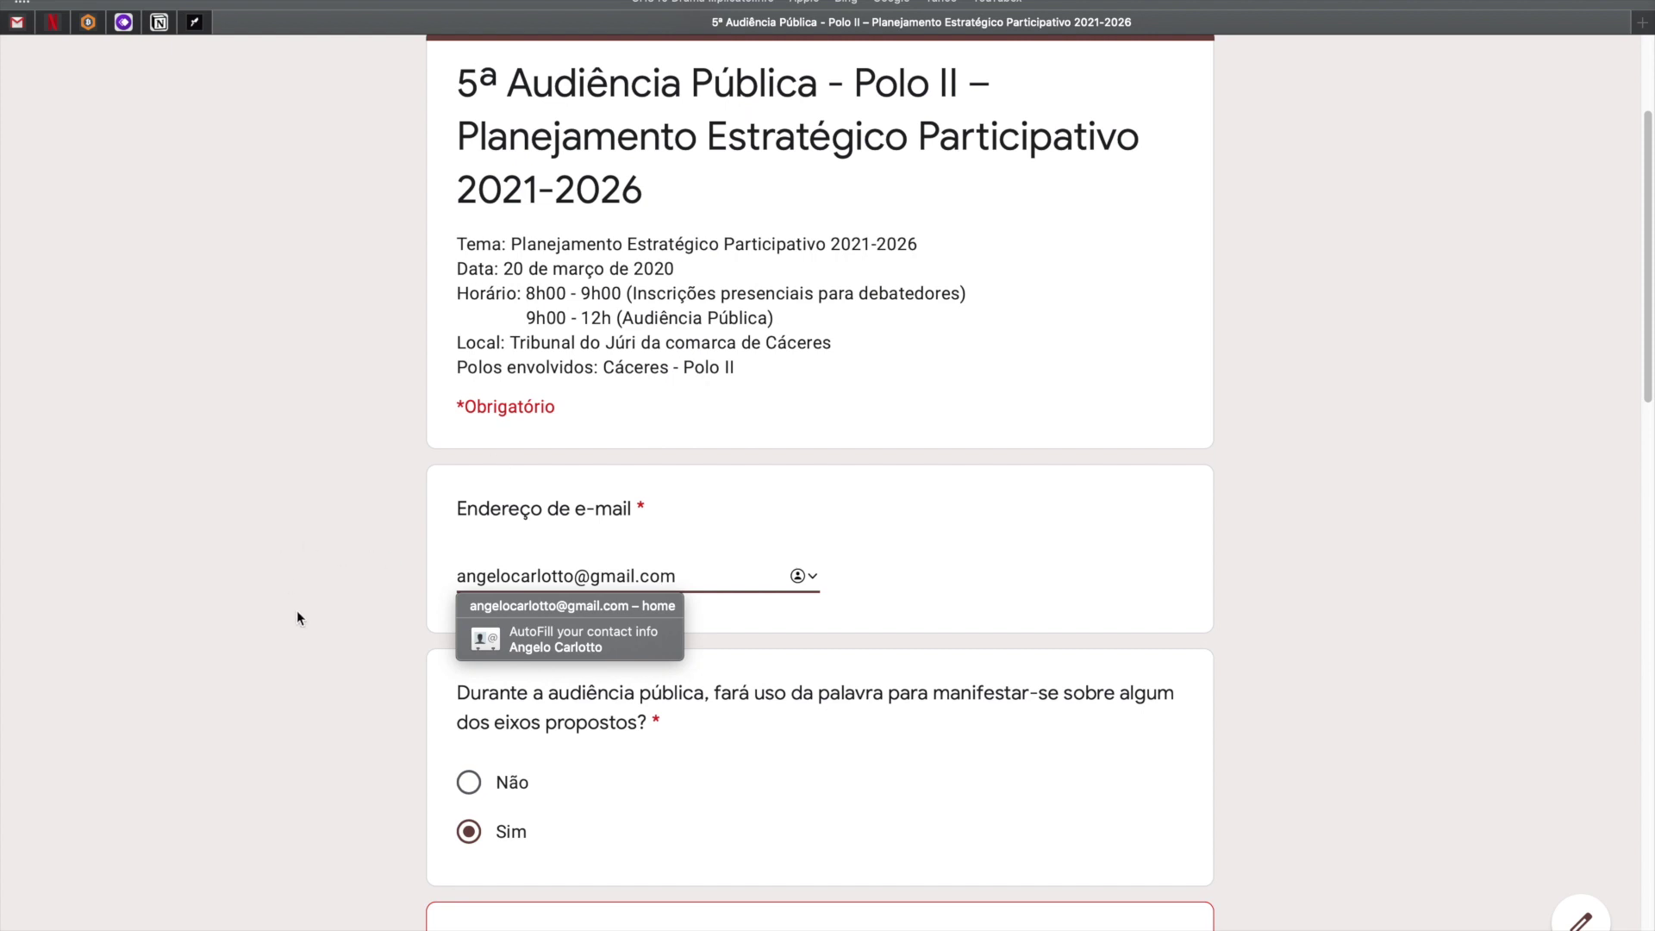
{"action": "left_click", "coordinate": [313, 705]}
{"action": "scroll", "coordinate": [313, 705], "scroll_direction": "down", "scroll_amount": 3}
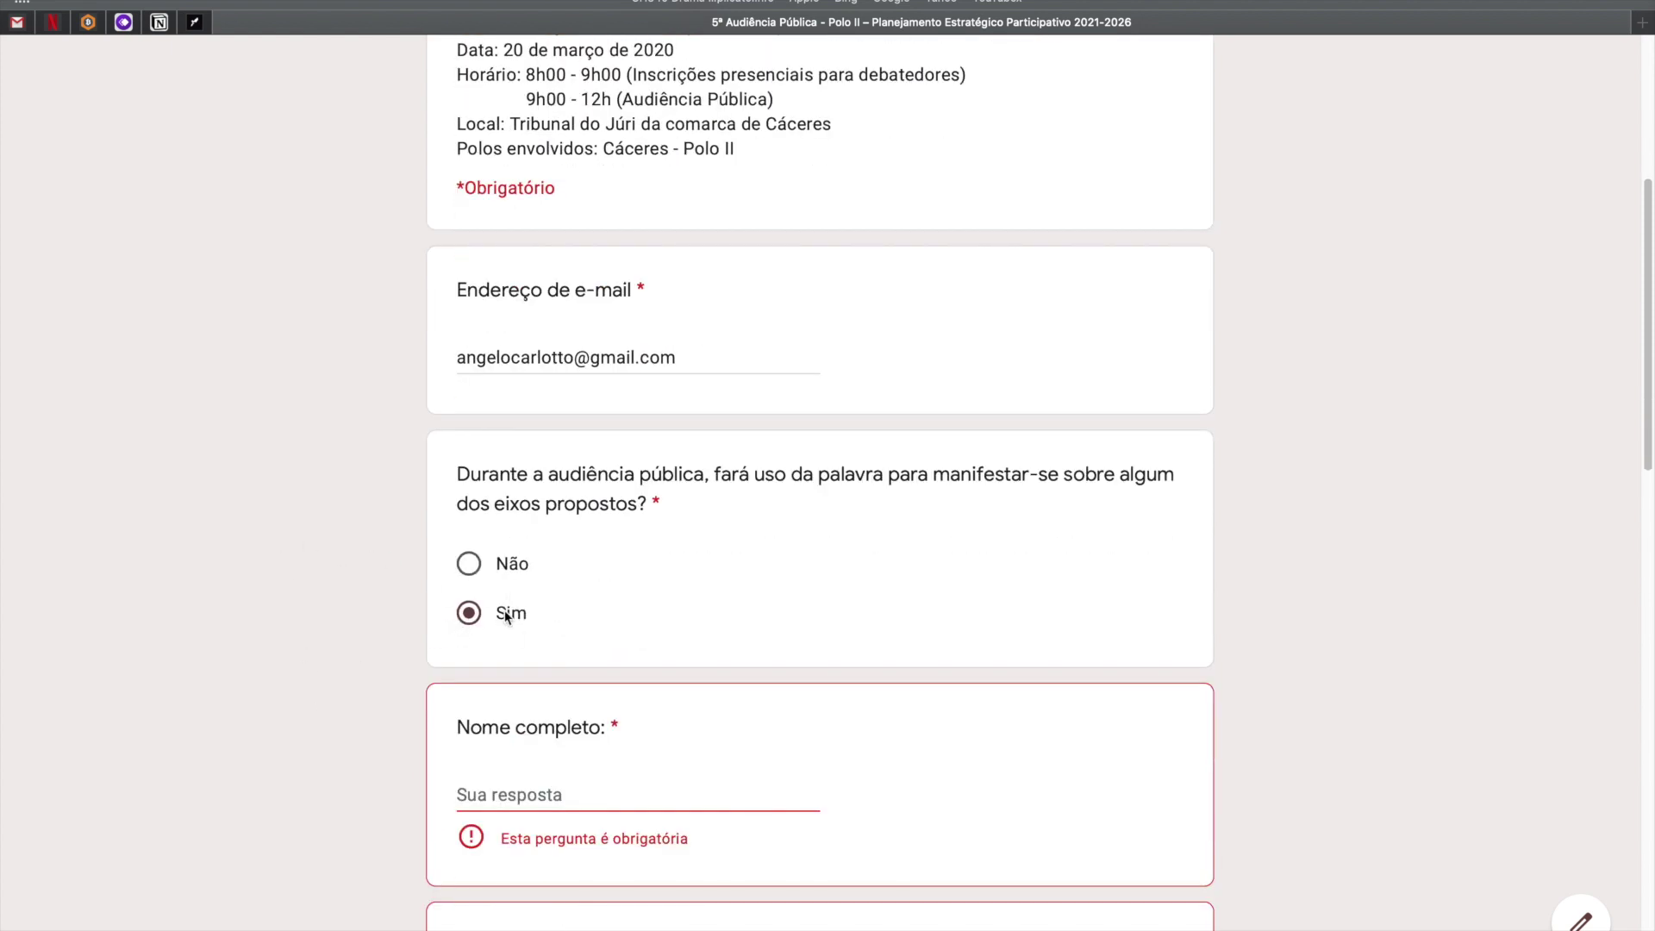
{"action": "scroll", "coordinate": [508, 610], "scroll_direction": "down", "scroll_amount": 1}
{"action": "scroll", "coordinate": [485, 569], "scroll_direction": "down", "scroll_amount": 2}
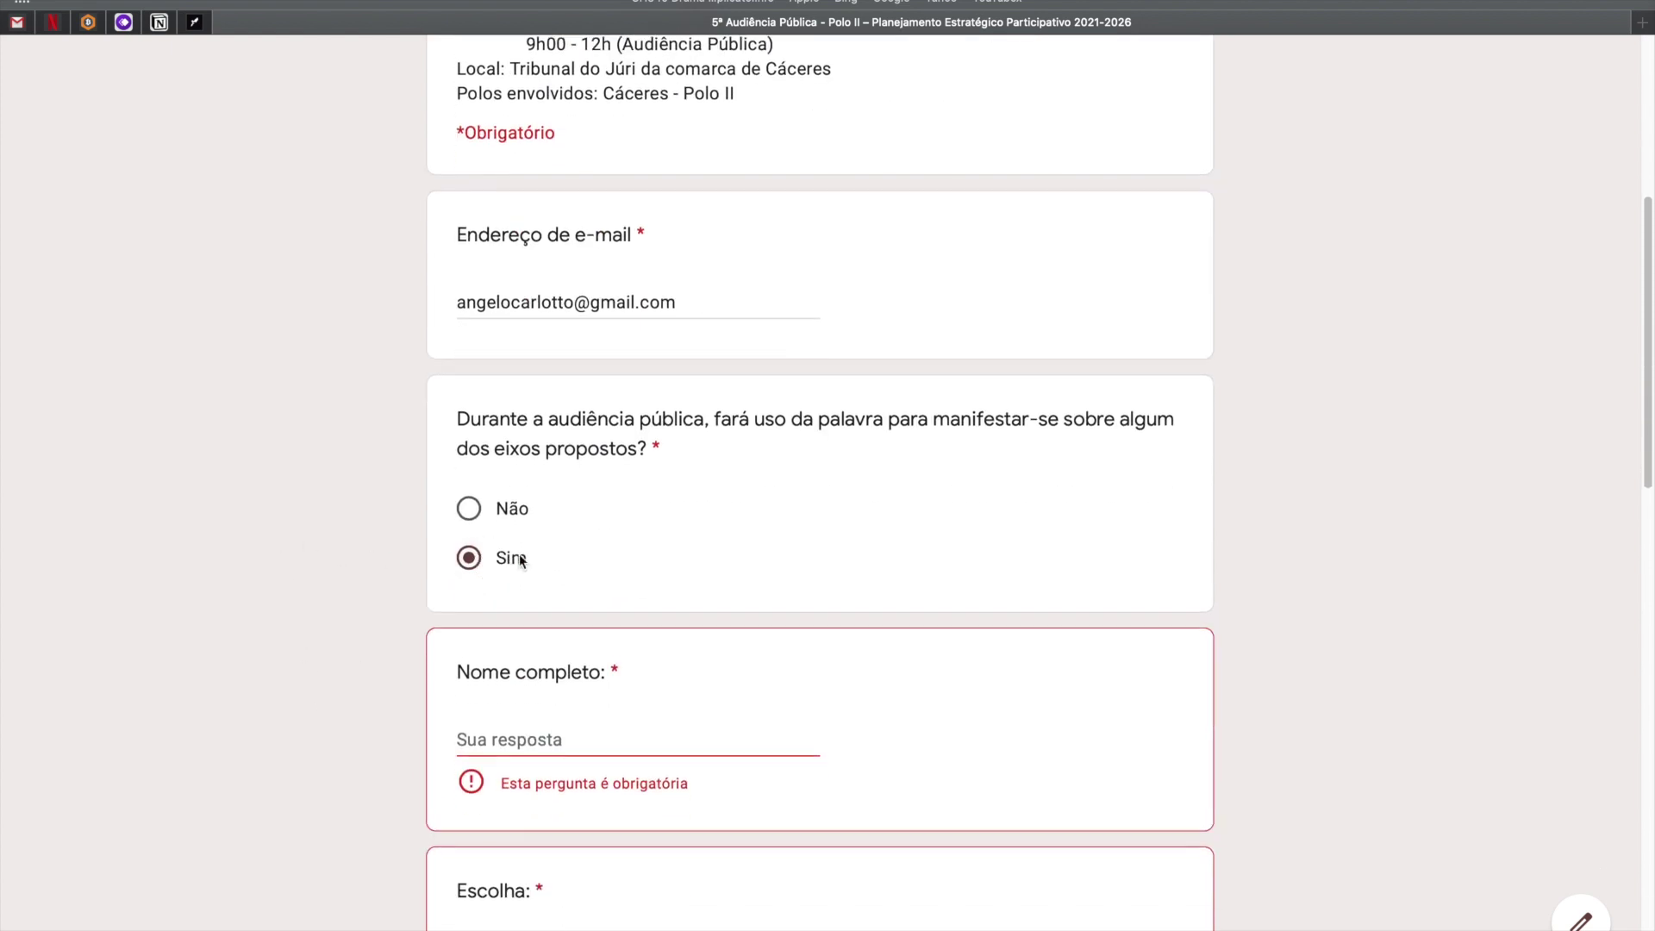
{"action": "left_click", "coordinate": [486, 717]}
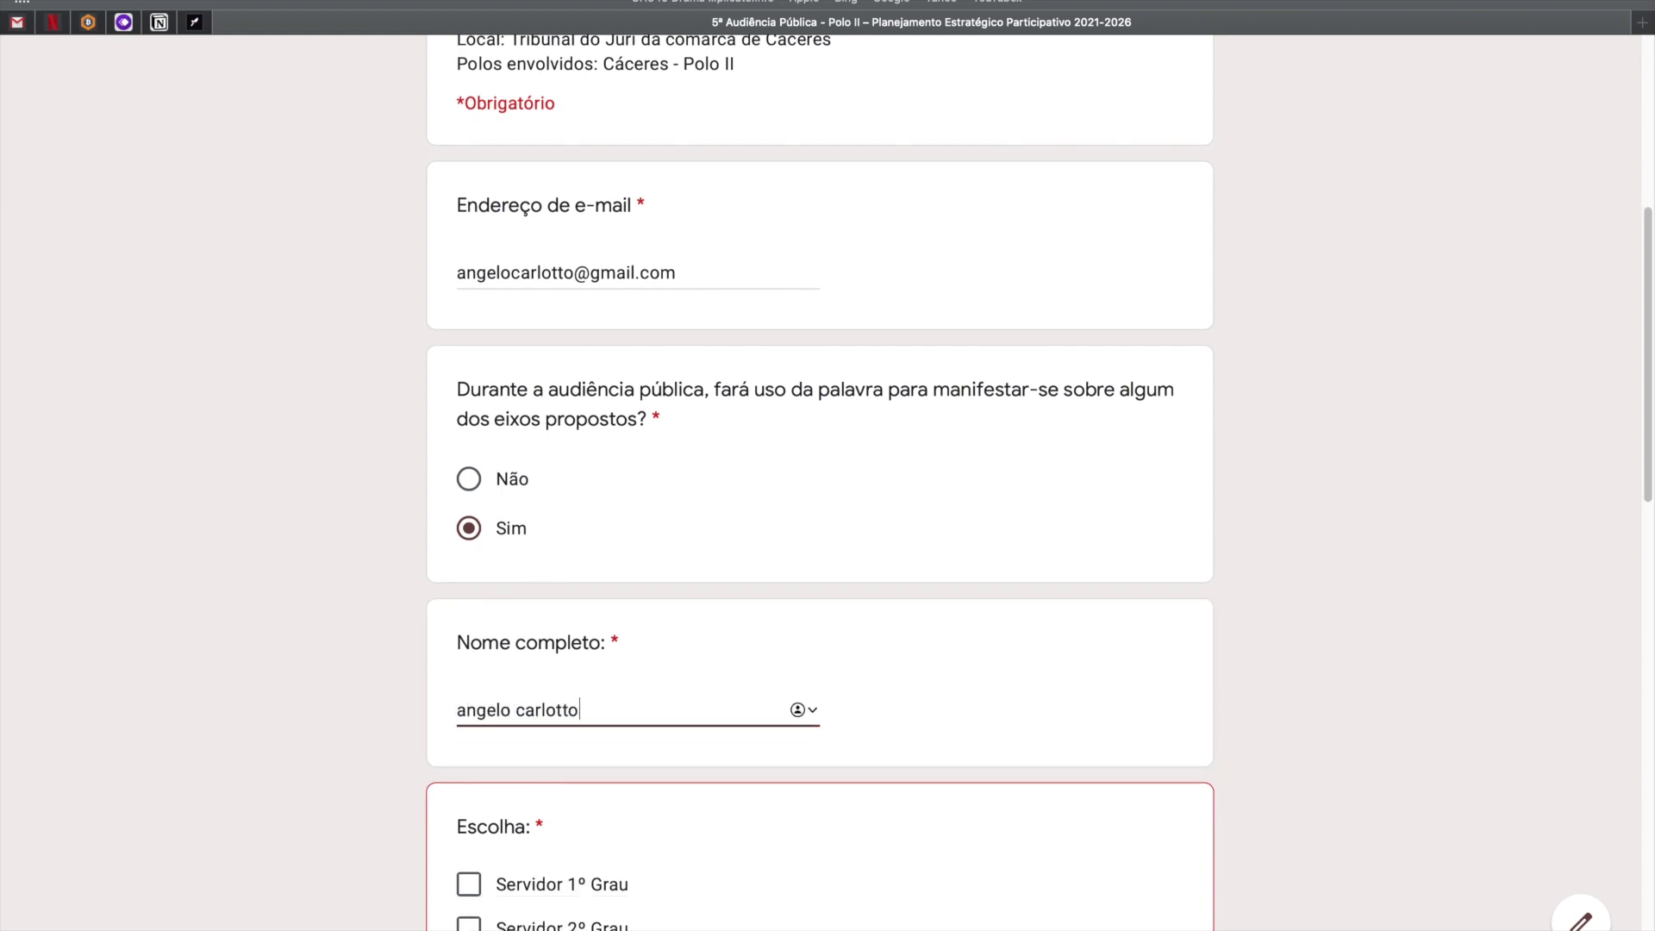
Tick Servidor 2º Grau and answer Cargo 'cargo teste' and Órgão 'organ teste'.
{"action": "scroll", "coordinate": [461, 742], "scroll_direction": "down", "scroll_amount": 5}
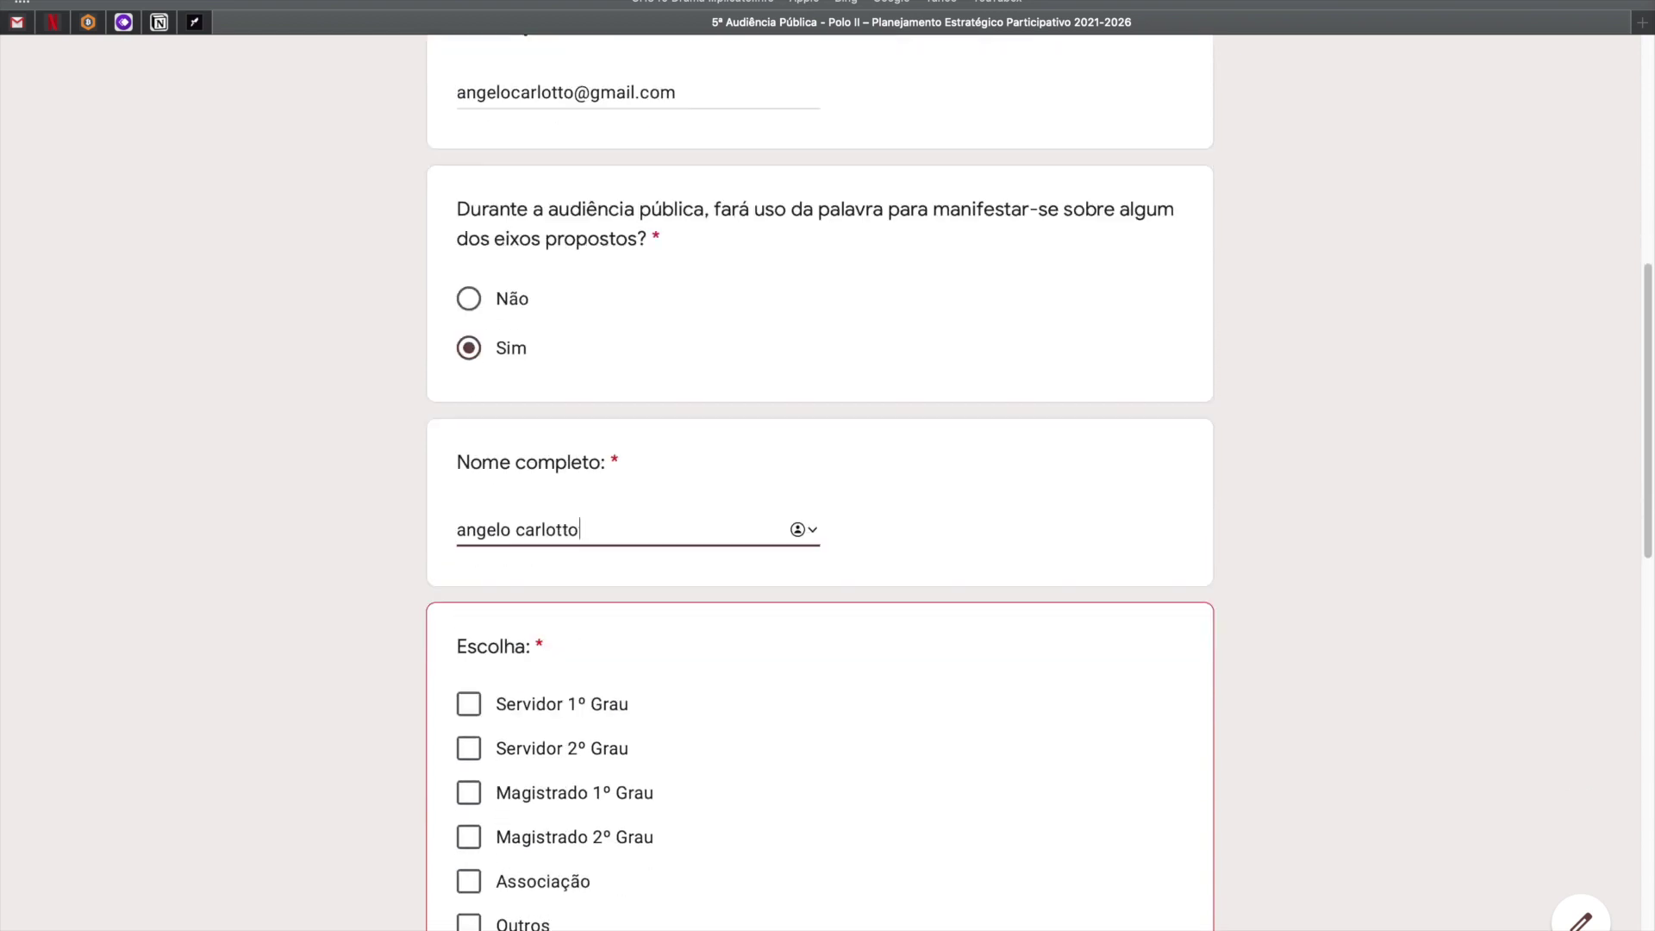
{"action": "left_click", "coordinate": [466, 712]}
{"action": "scroll", "coordinate": [395, 746], "scroll_direction": "down", "scroll_amount": 8}
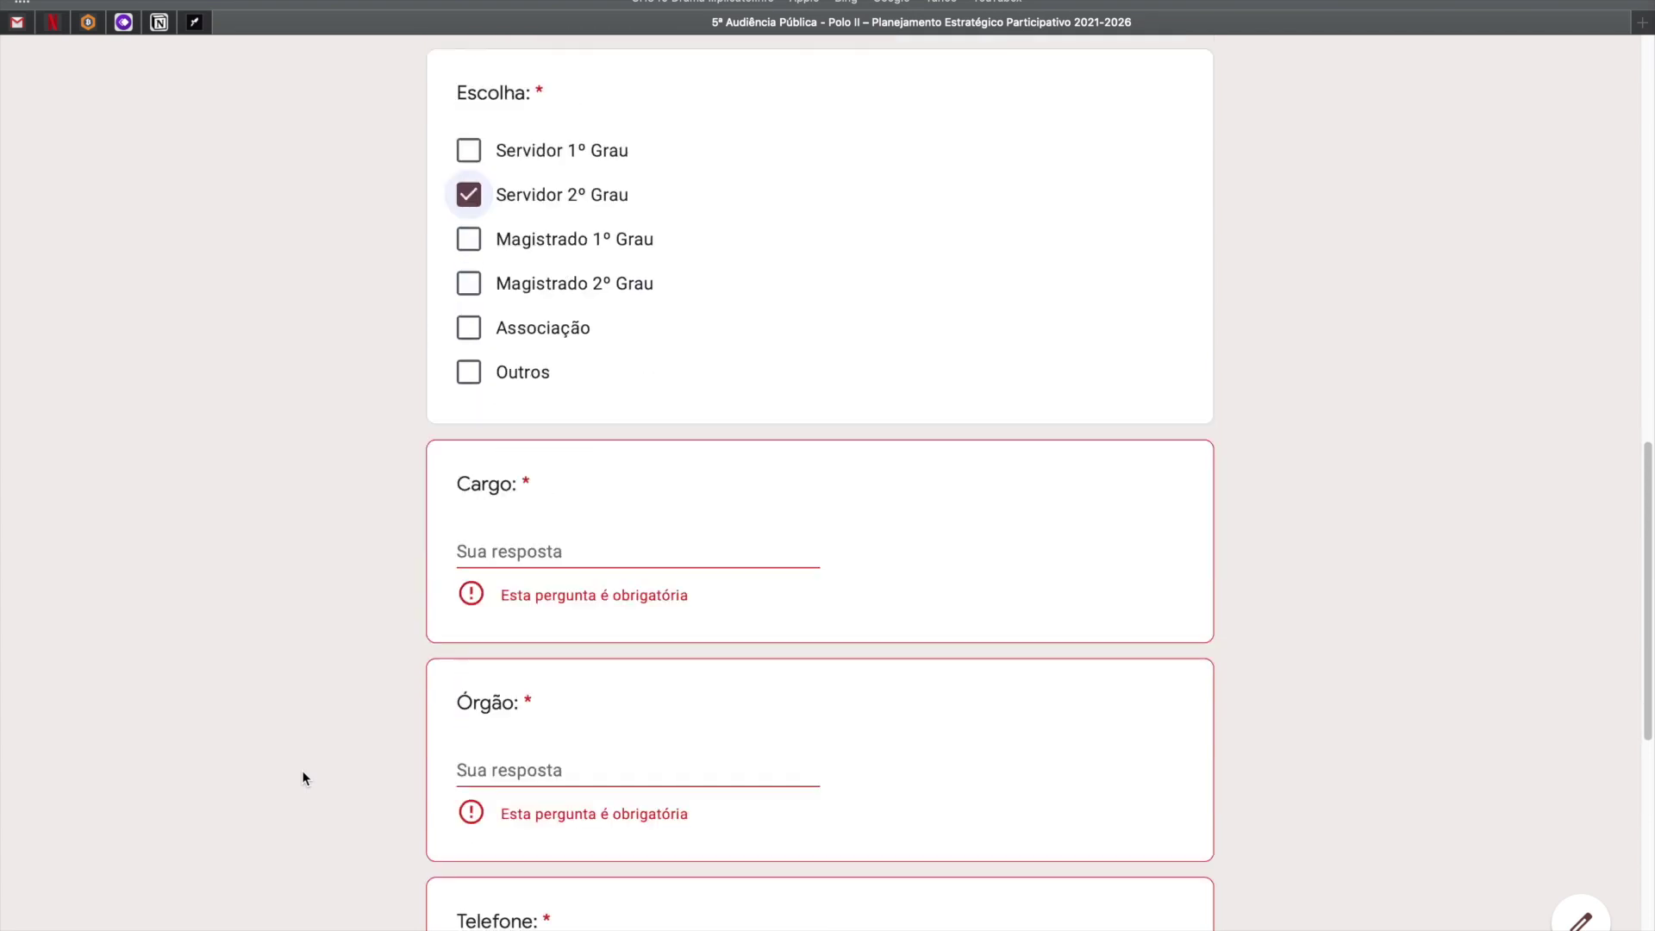
{"action": "left_click", "coordinate": [567, 414]}
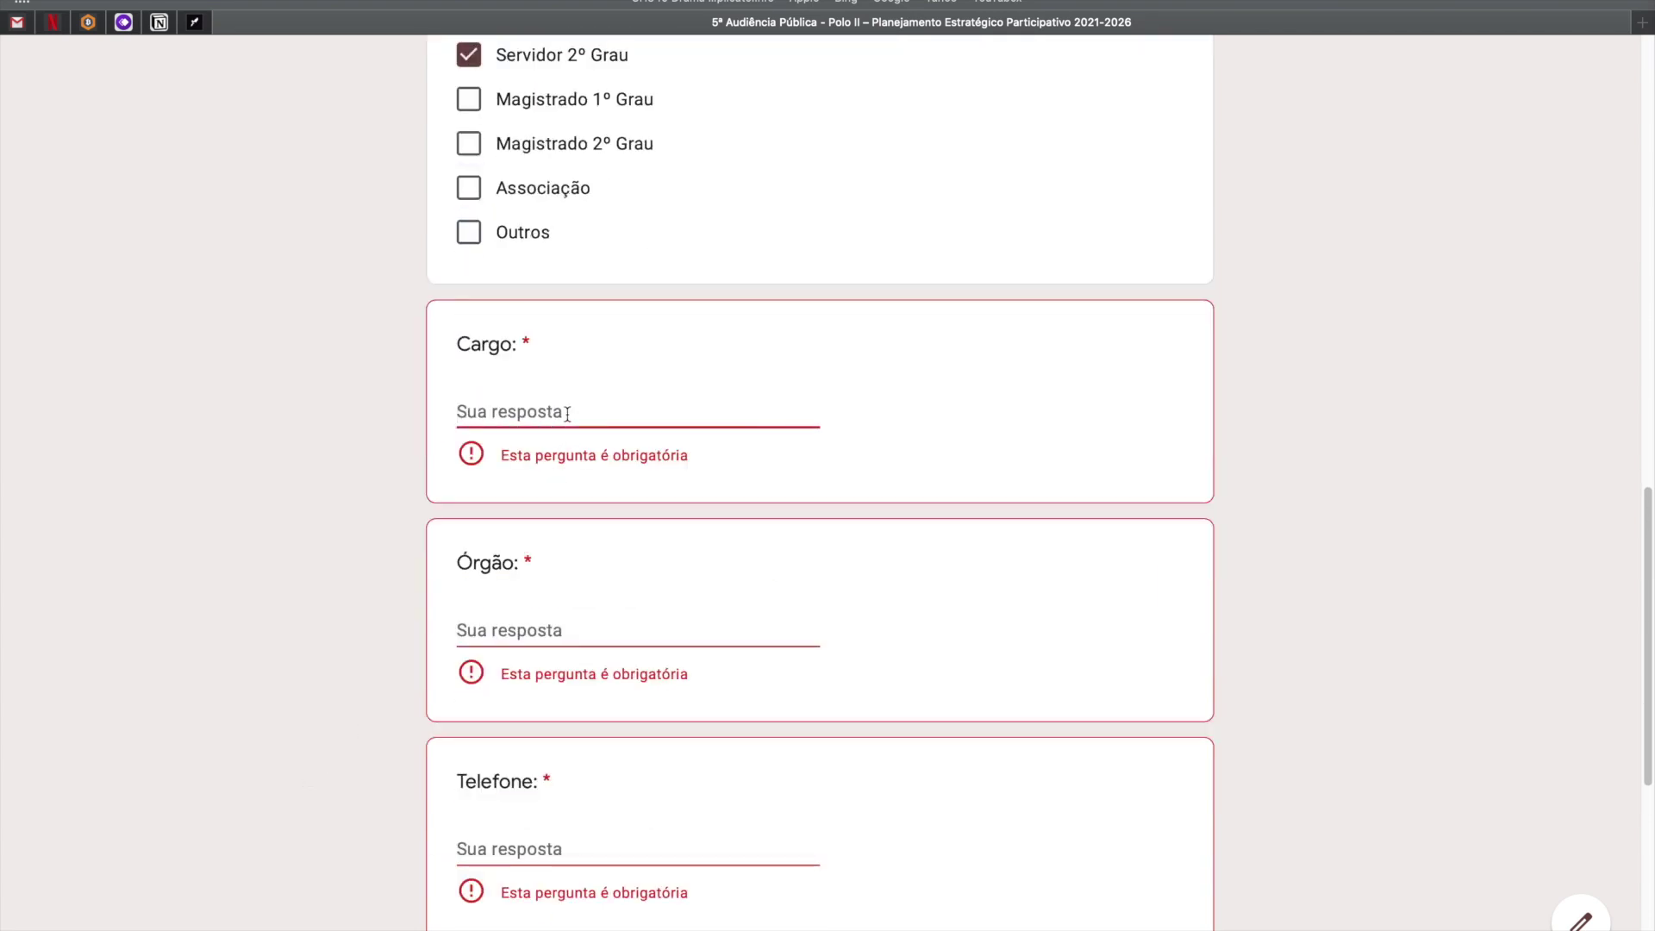
{"action": "type", "text": "cargo teste"}
{"action": "left_click", "coordinate": [551, 606]}
{"action": "type", "text": "organ tess"}
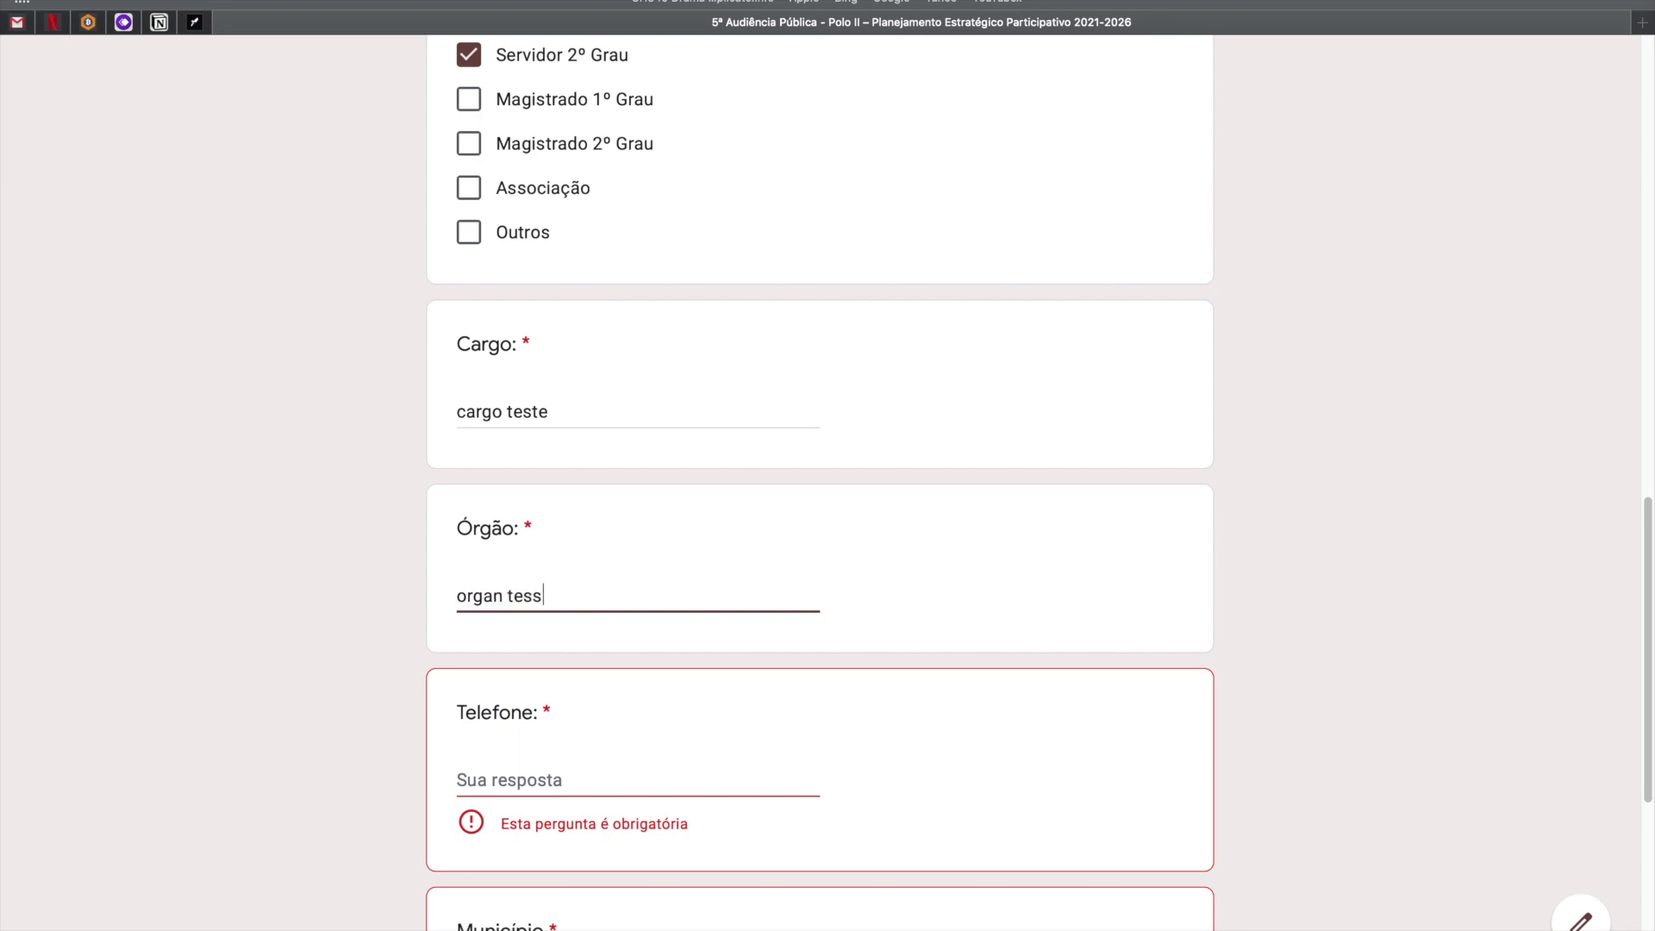
{"action": "key", "text": "BackSpace"}
{"action": "type", "text": "teste"}
Enter the phone number in Telefone and set Município to Cuiabá.
{"action": "scroll", "coordinate": [524, 513], "scroll_direction": "down", "scroll_amount": 3}
{"action": "left_click", "coordinate": [523, 485]}
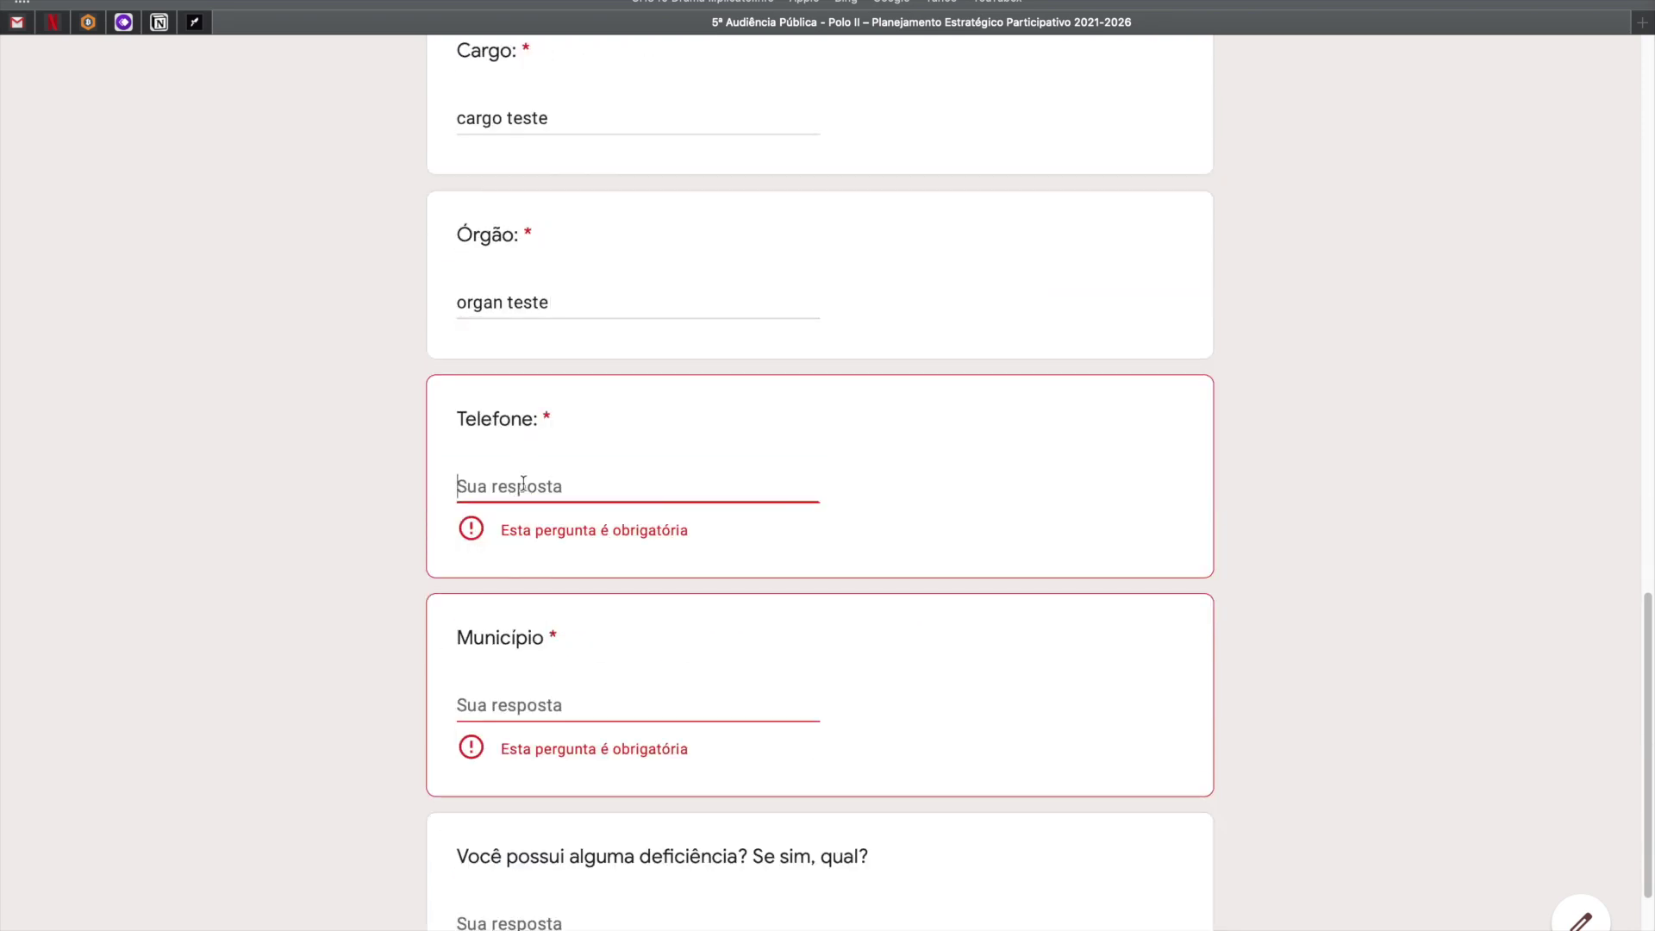
{"action": "type", "text": "65"}
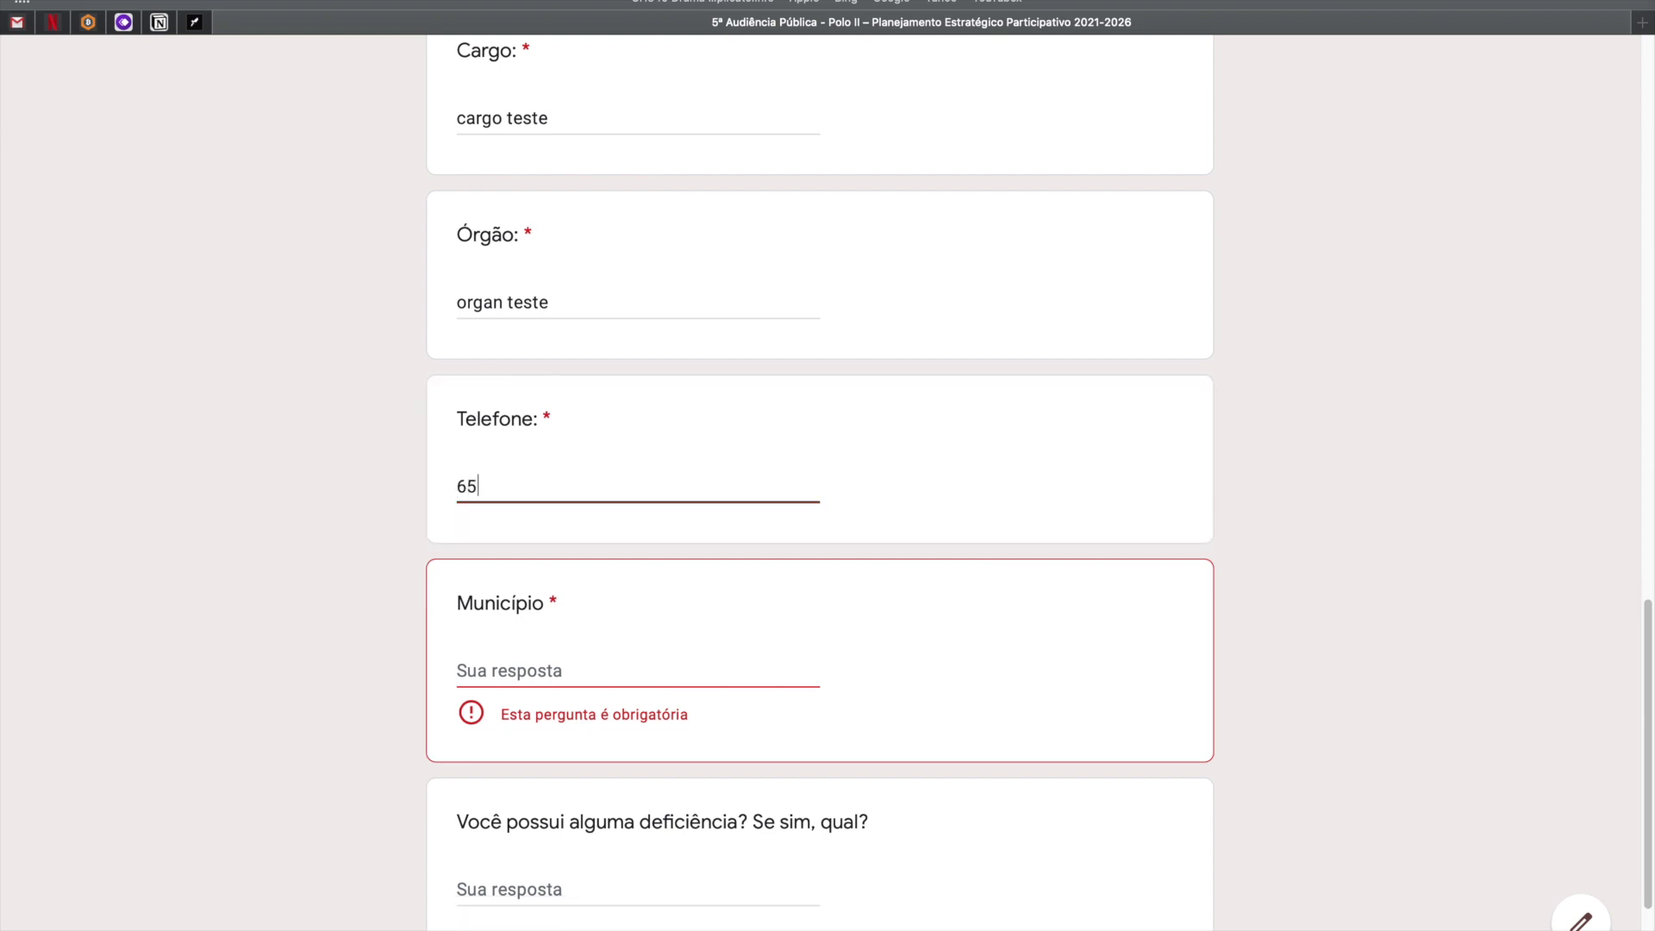
{"action": "type", "text": "99999999"}
{"action": "scroll", "coordinate": [576, 592], "scroll_direction": "down", "scroll_amount": 3}
{"action": "left_click", "coordinate": [525, 557]}
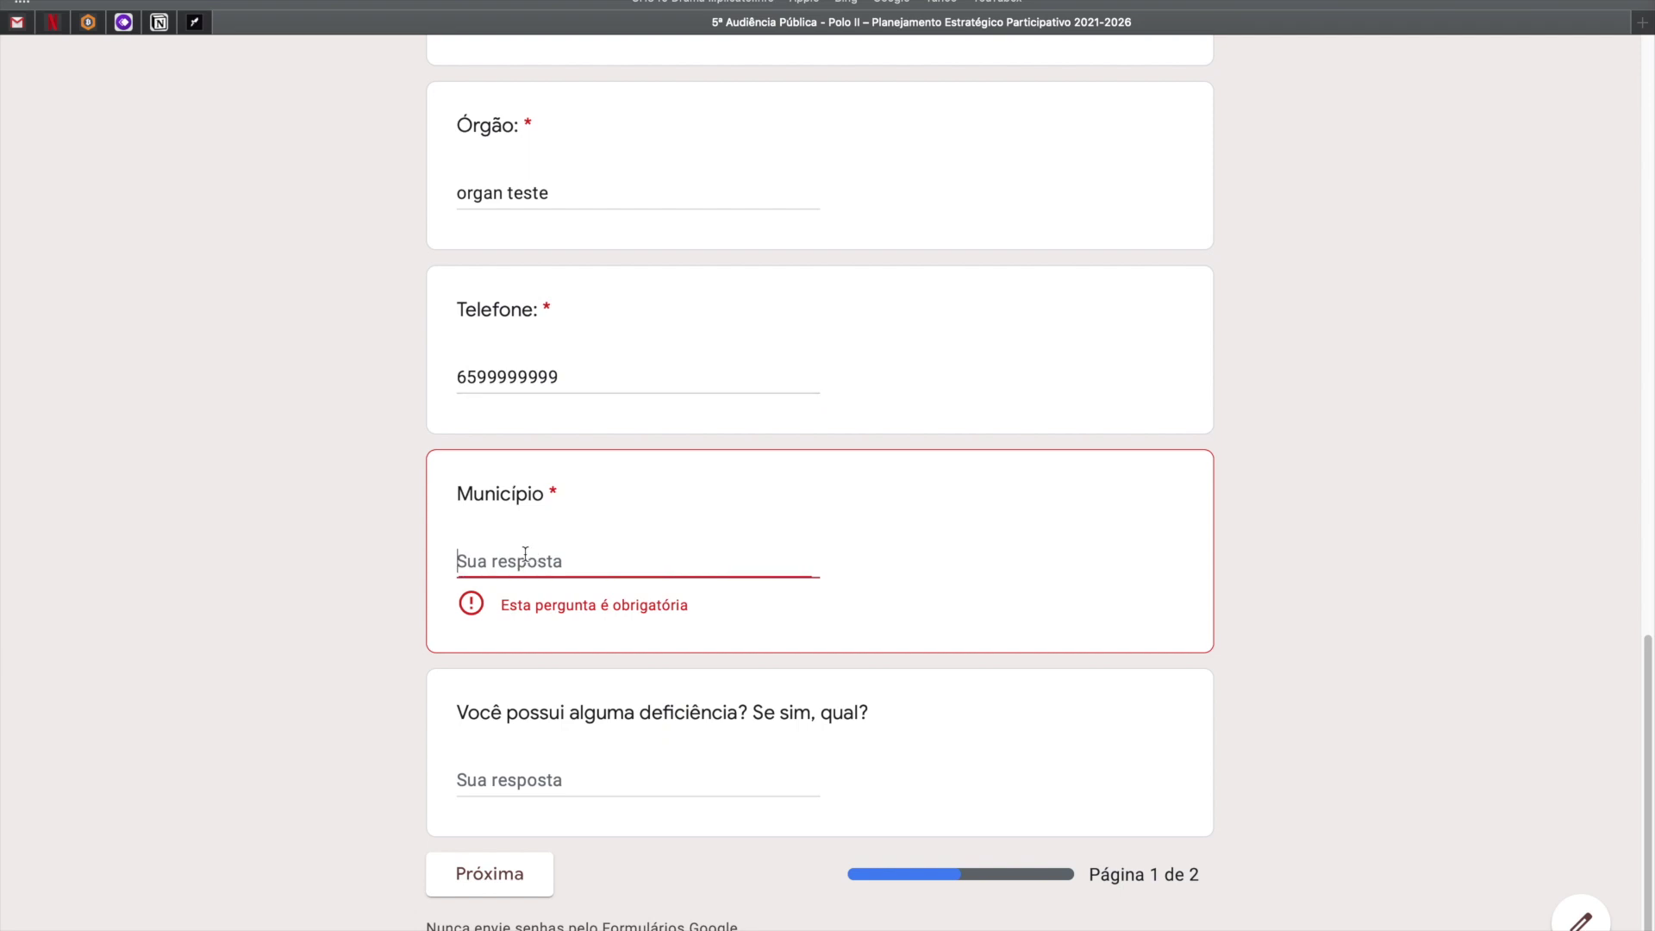
{"action": "type", "text": "cuiaba"}
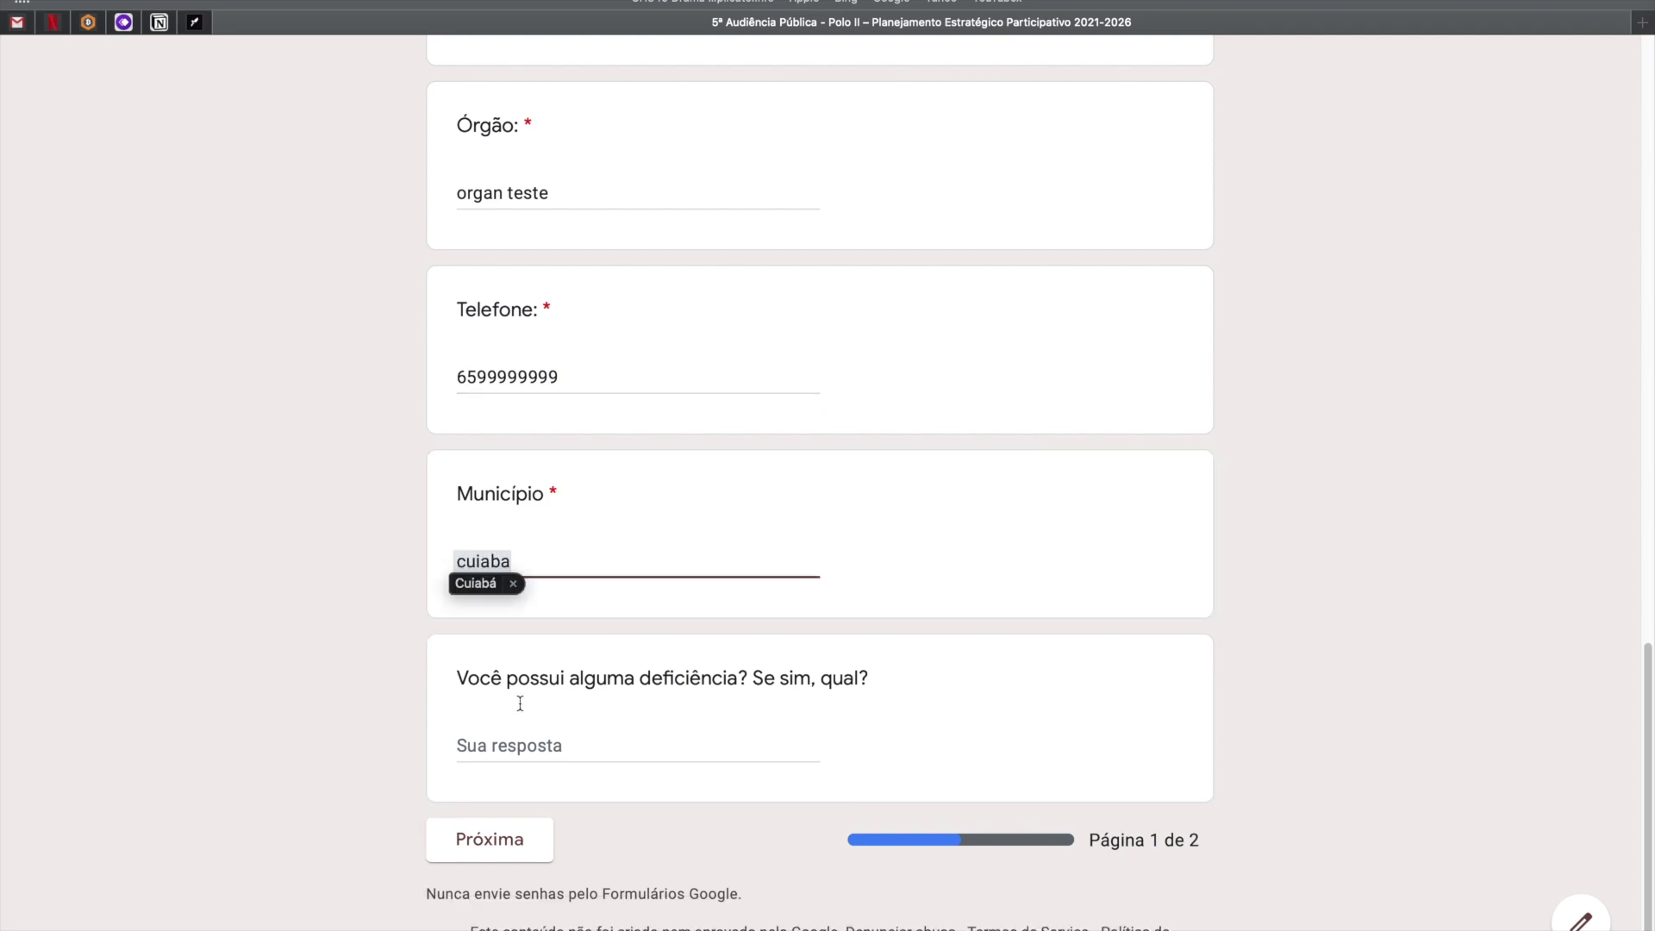
{"action": "left_click", "coordinate": [560, 758]}
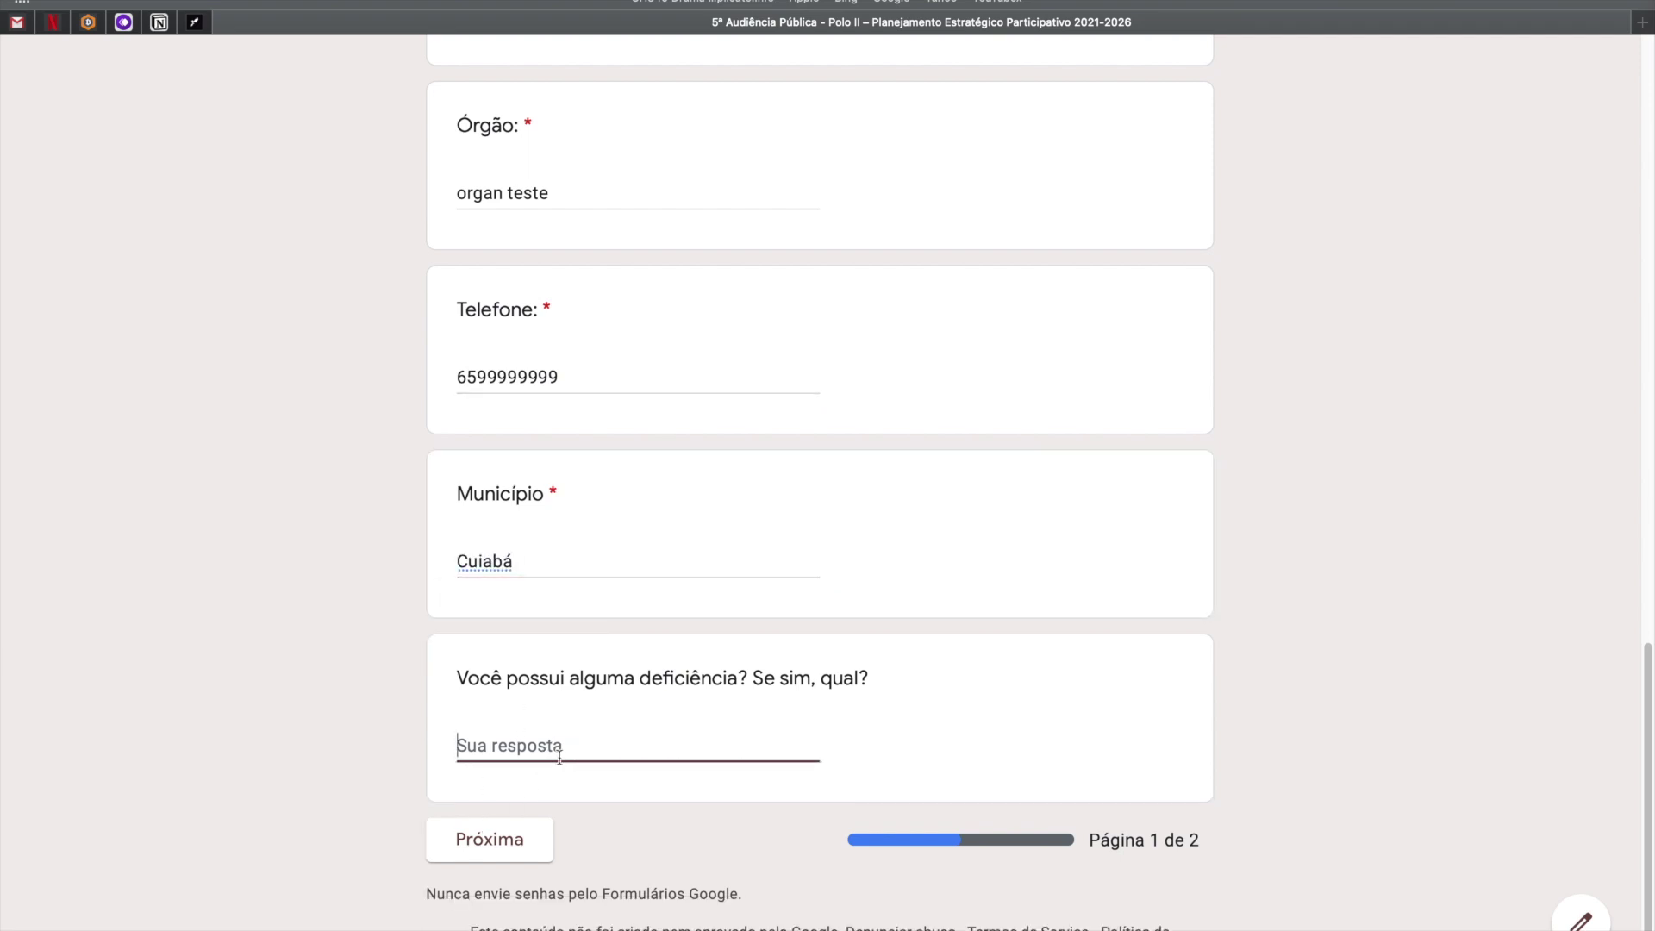
Review the disability question and continue to page 2.
{"action": "left_click_drag", "start_coordinate": [451, 676], "coordinate": [713, 732]}
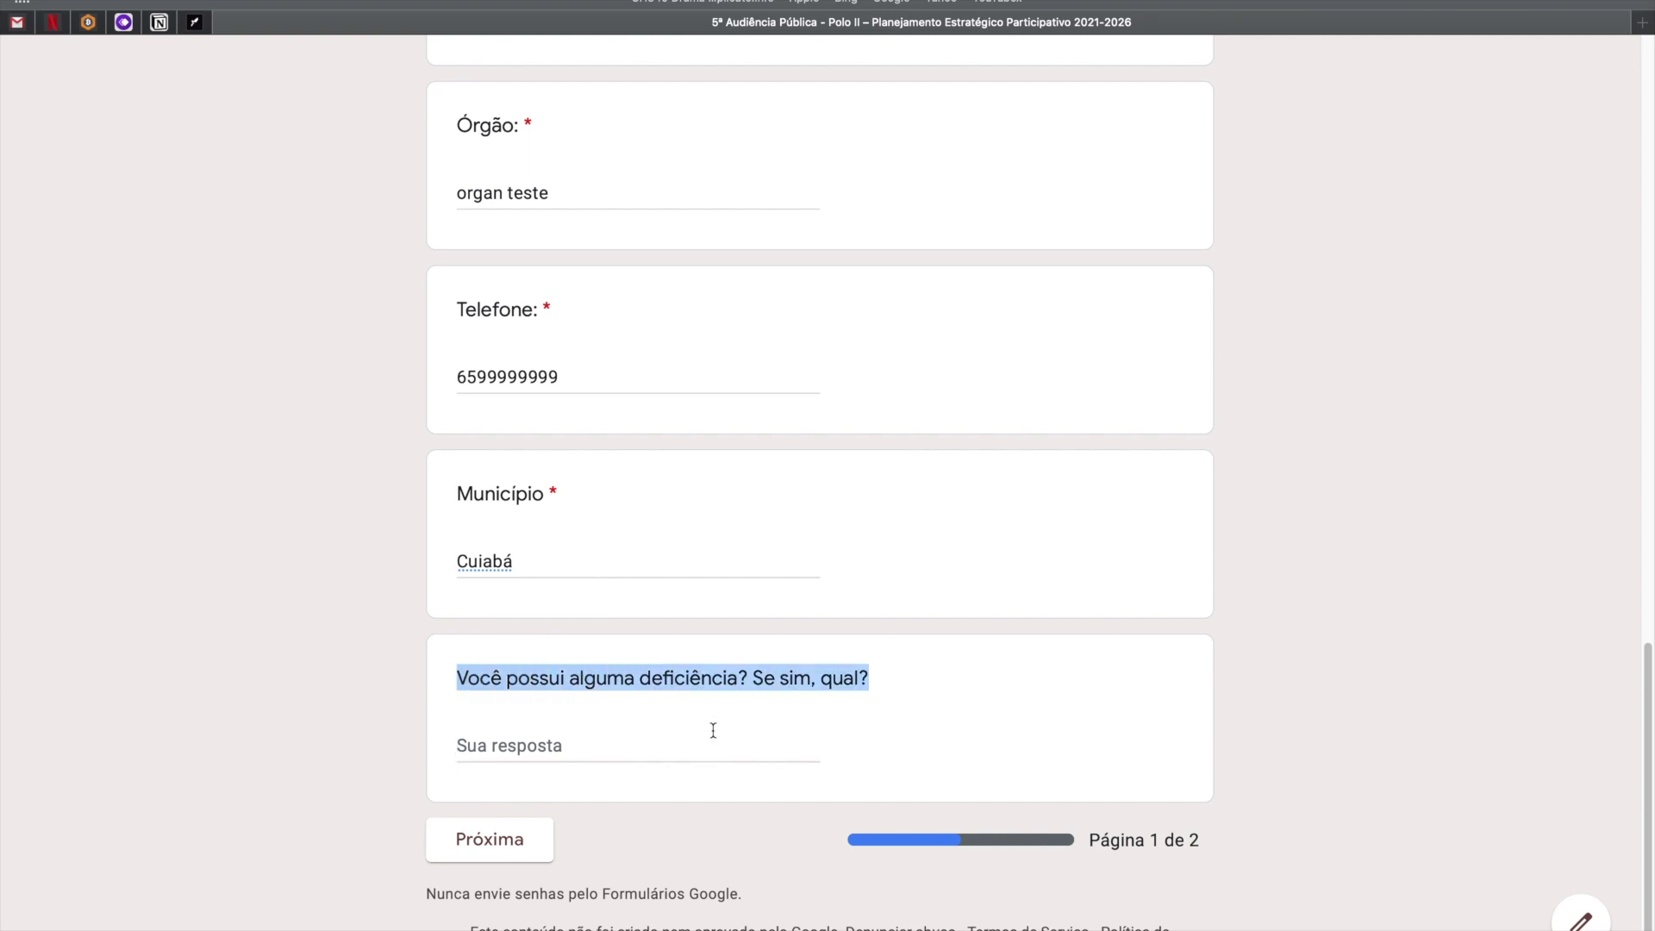
{"action": "scroll", "coordinate": [321, 552], "scroll_direction": "up", "scroll_amount": 15}
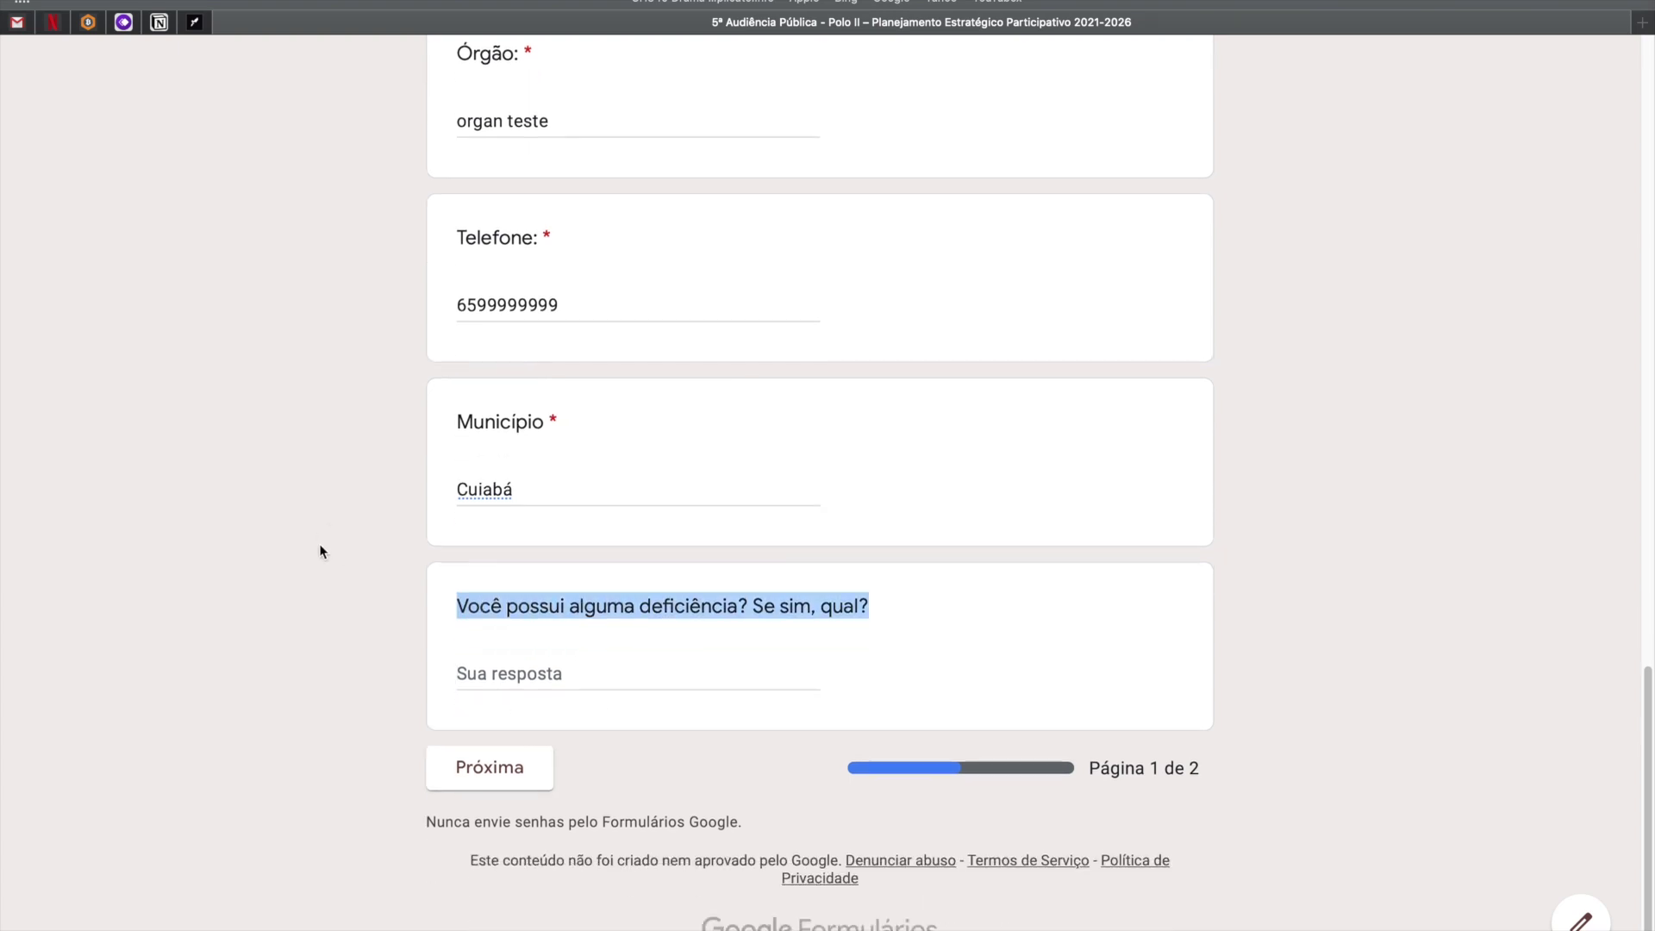
{"action": "scroll", "coordinate": [414, 669], "scroll_direction": "down", "scroll_amount": 15}
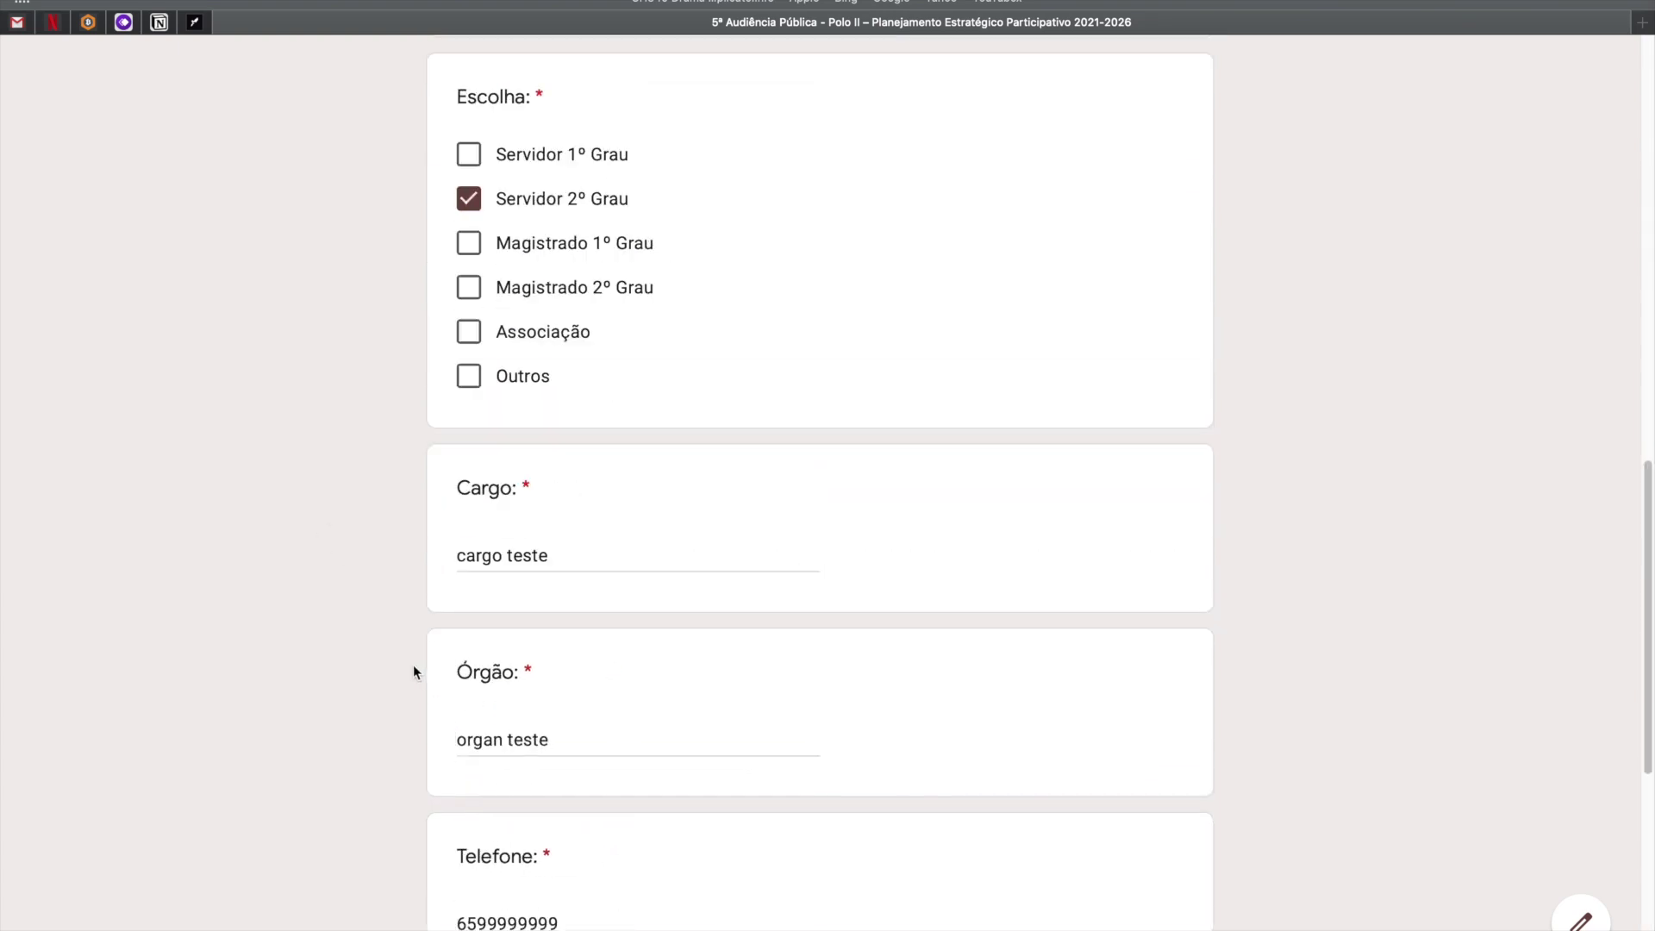
{"action": "left_click", "coordinate": [499, 795]}
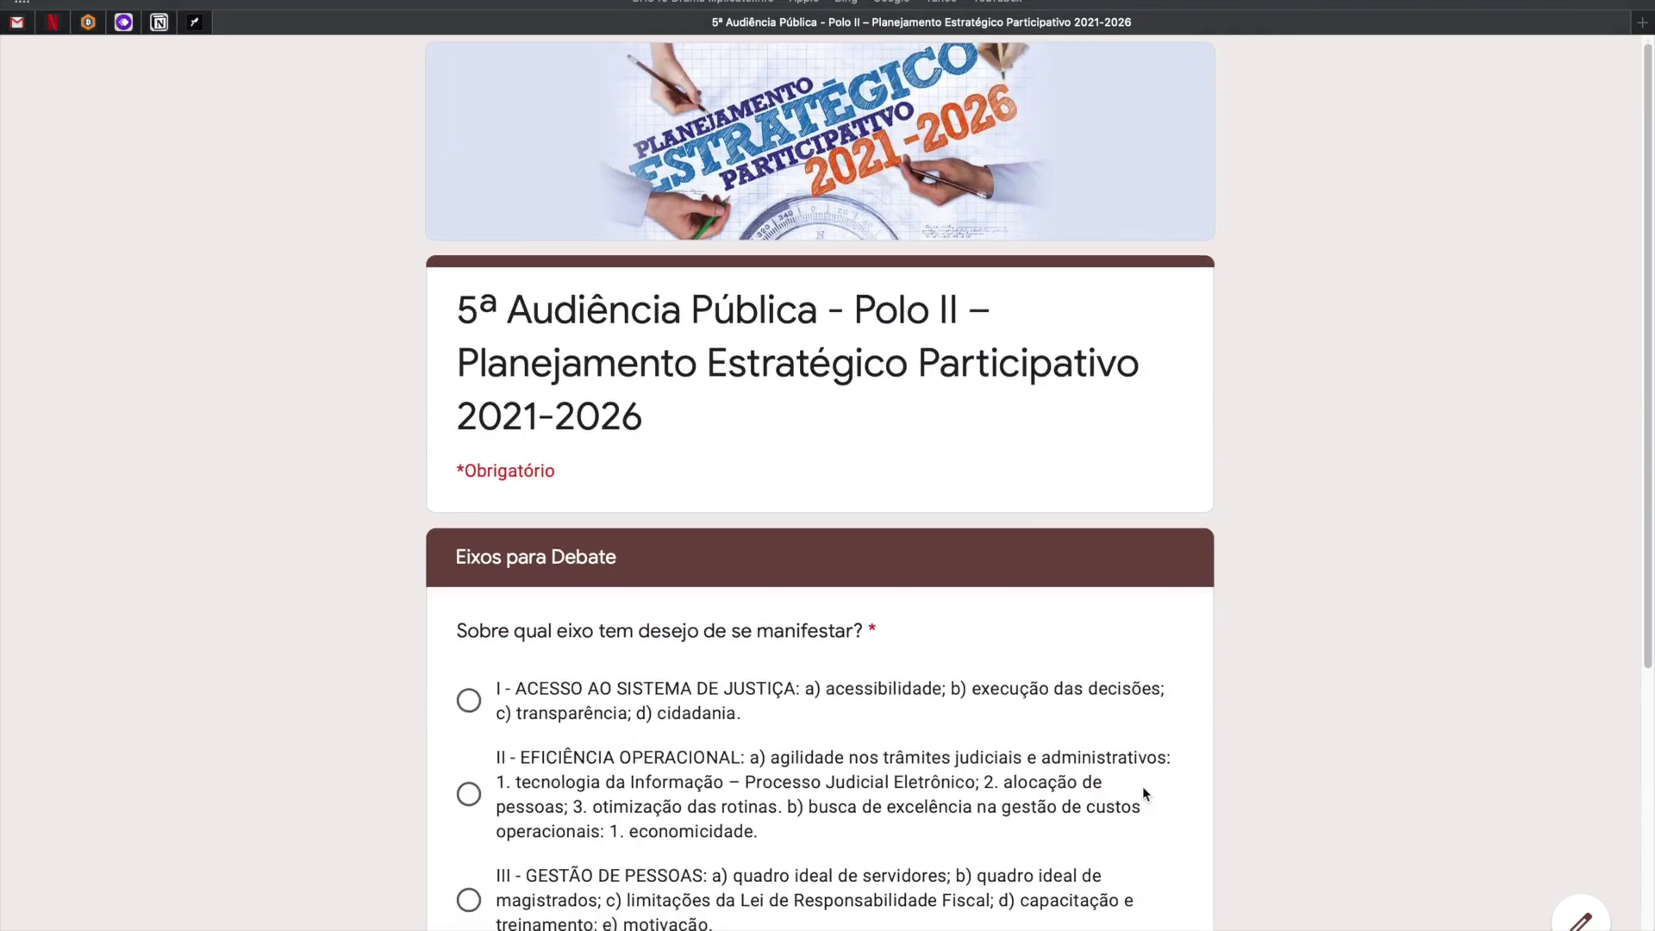
Pick axis I instead of axis IV on page 2 and submit the response.
{"action": "scroll", "coordinate": [1144, 793], "scroll_direction": "down", "scroll_amount": 4}
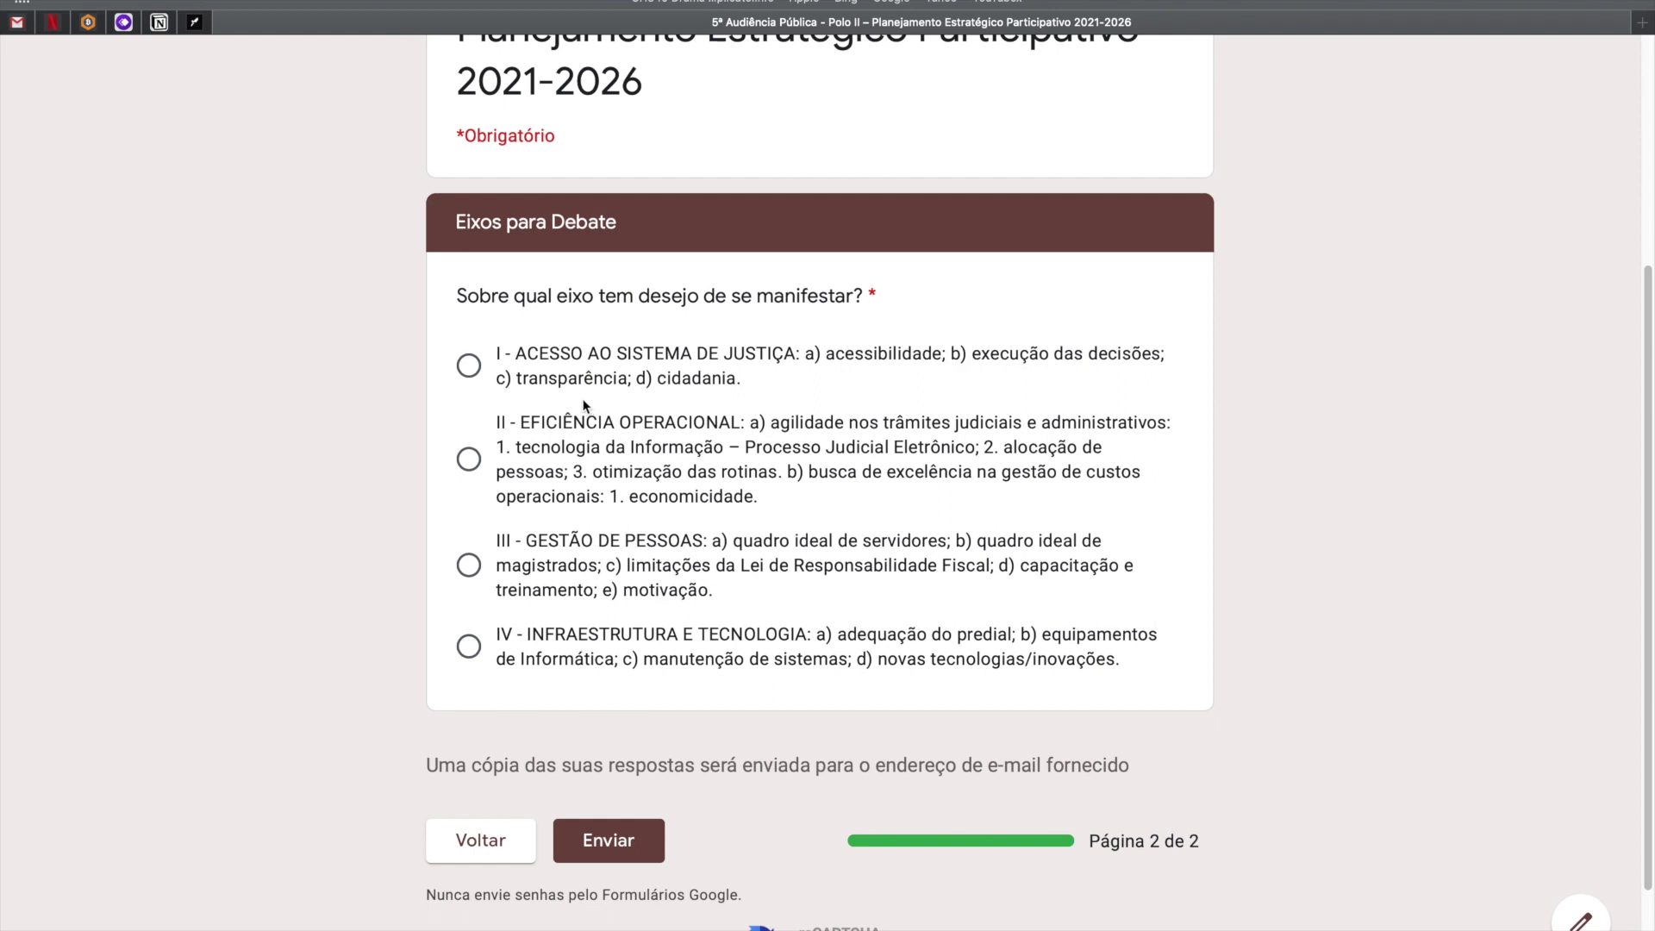
{"action": "scroll", "coordinate": [463, 320], "scroll_direction": "up", "scroll_amount": 1}
{"action": "left_click_drag", "start_coordinate": [457, 320], "coordinate": [1124, 703]}
{"action": "left_click", "coordinate": [1125, 701]}
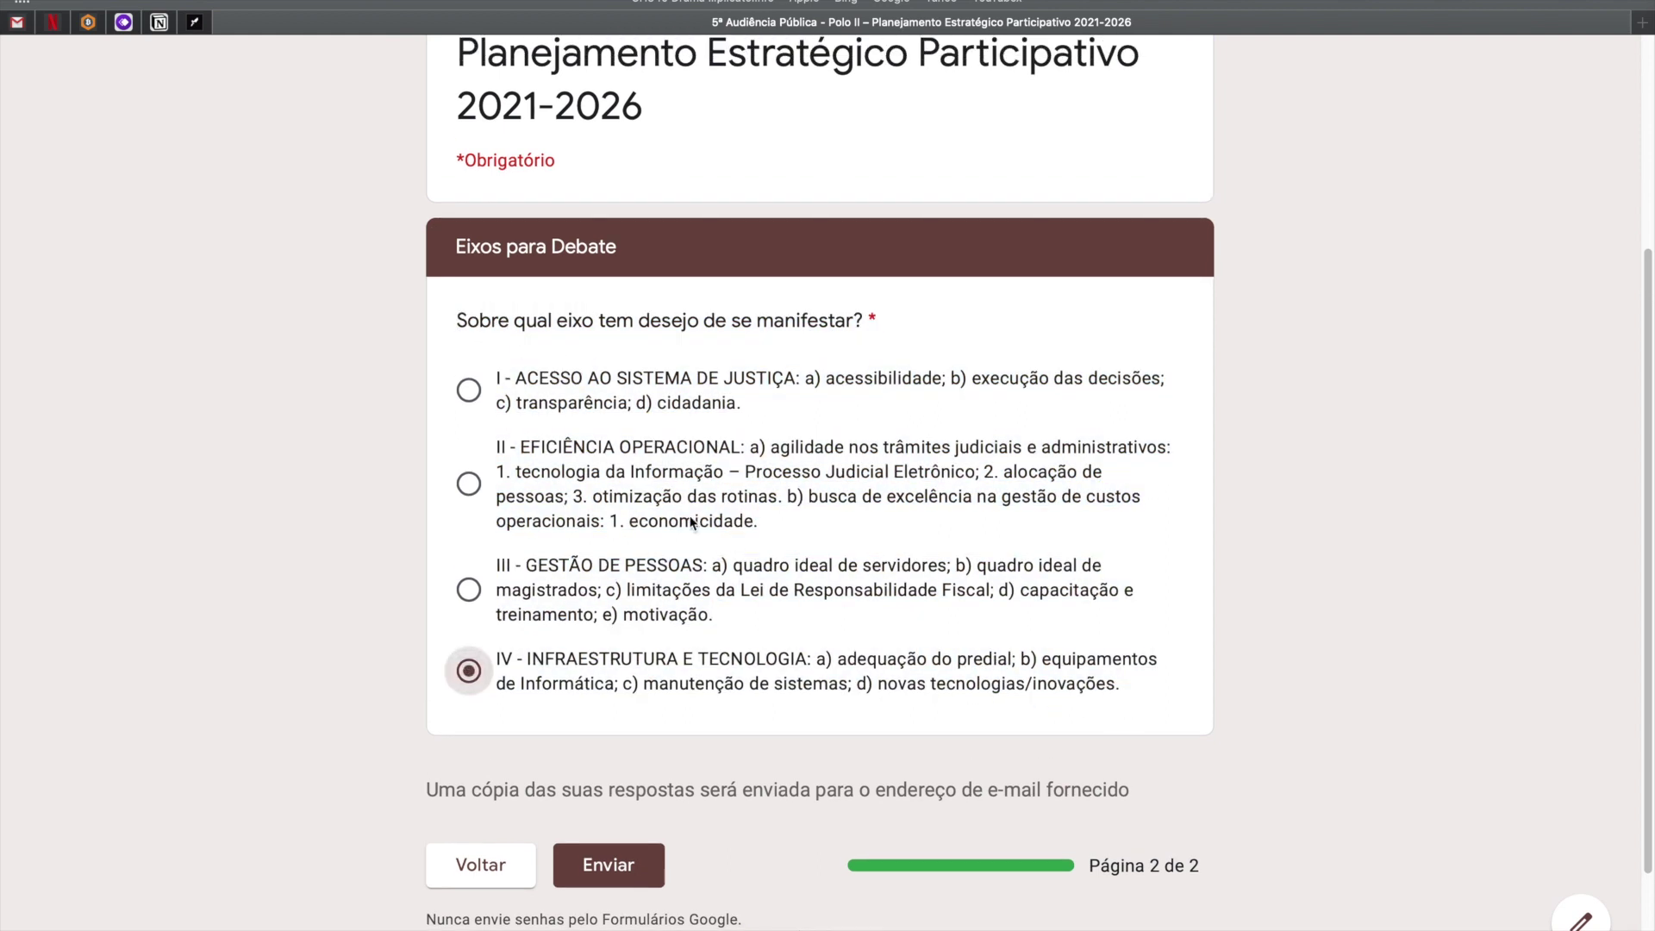
{"action": "left_click", "coordinate": [468, 395]}
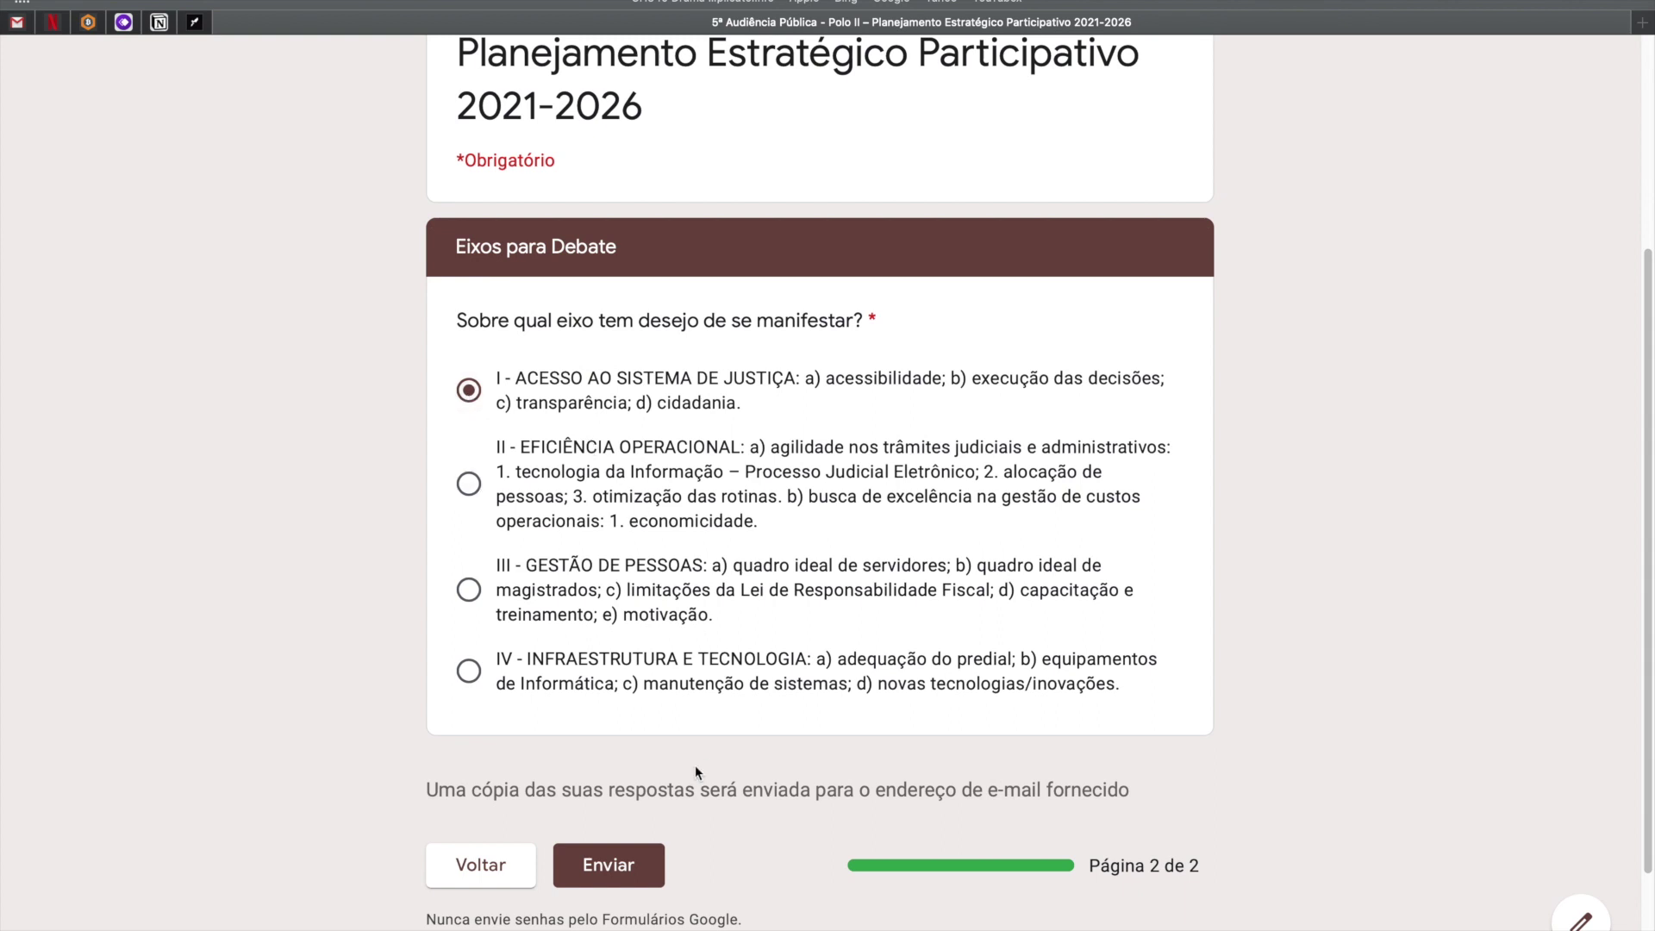
{"action": "left_click", "coordinate": [608, 880]}
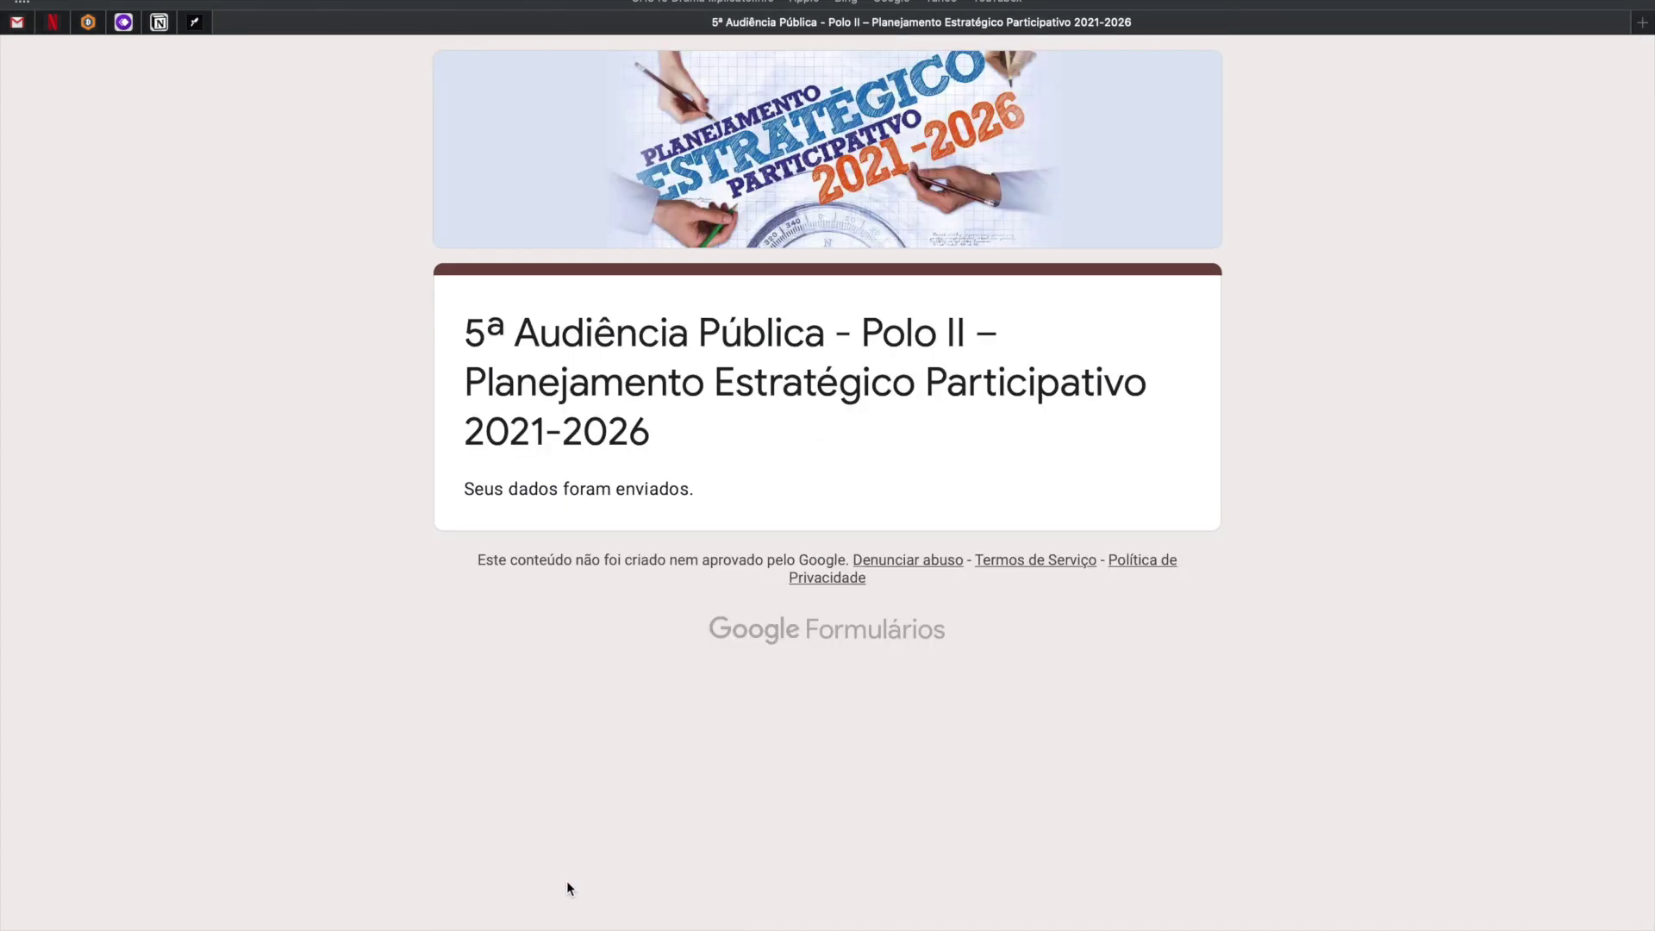
{"action": "left_click_drag", "start_coordinate": [466, 328], "coordinate": [759, 496]}
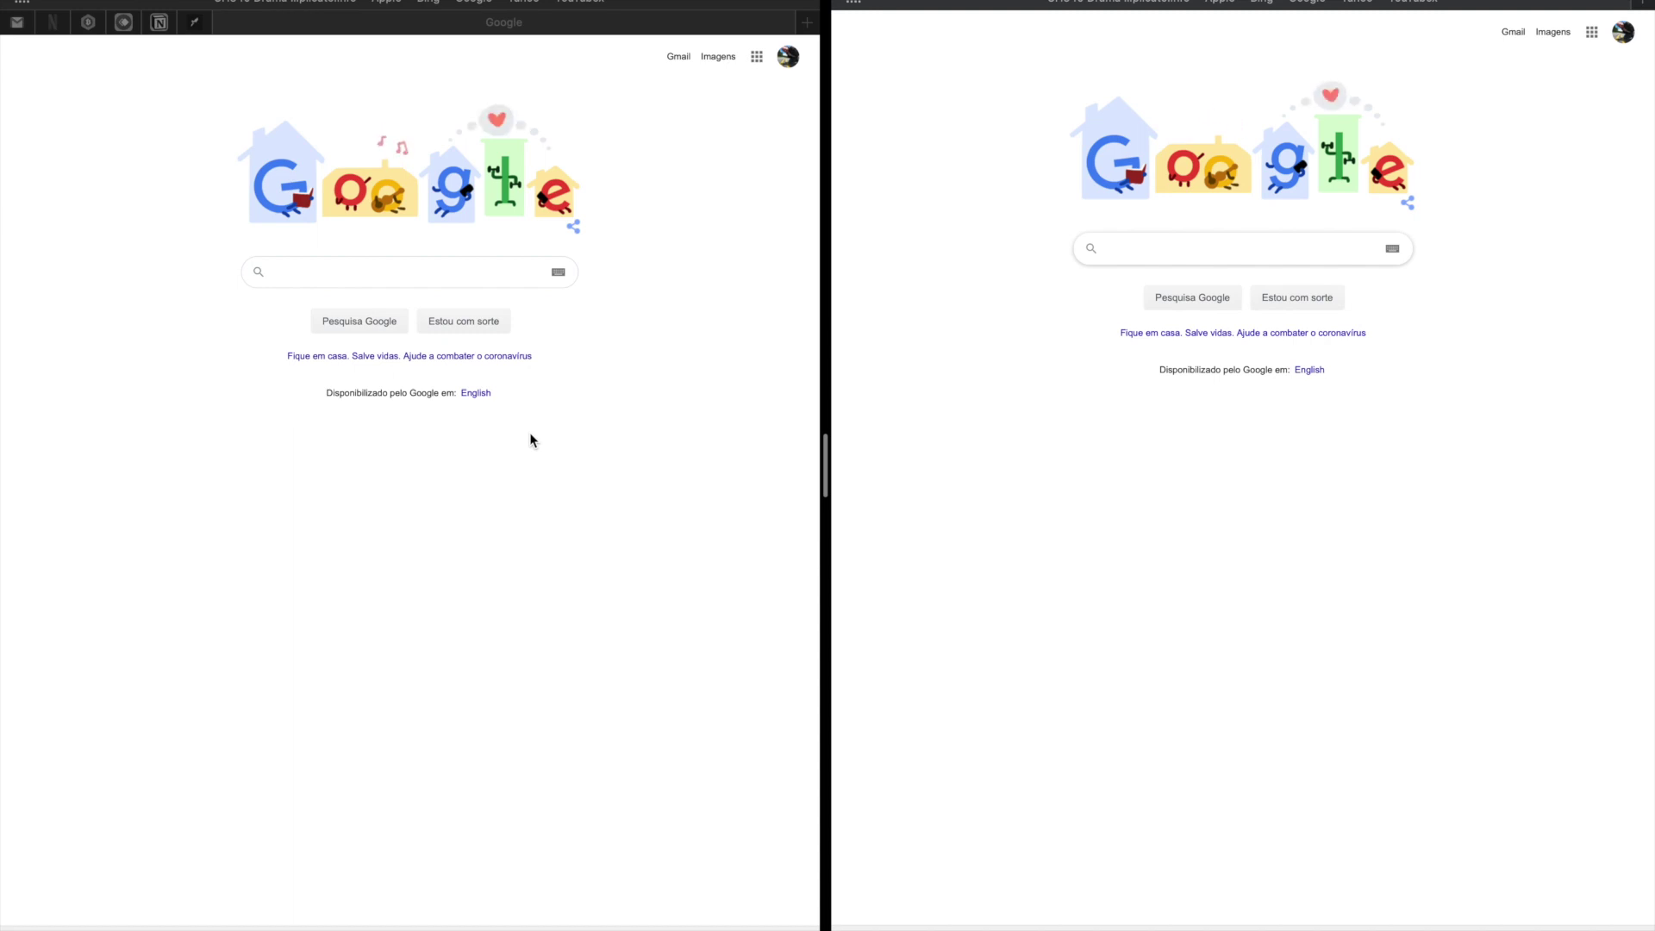
Search 'surveymonkey' on the left and 'google forms' on the right, then open the SurveyMonkey.com ad.
{"action": "left_click", "coordinate": [432, 274]}
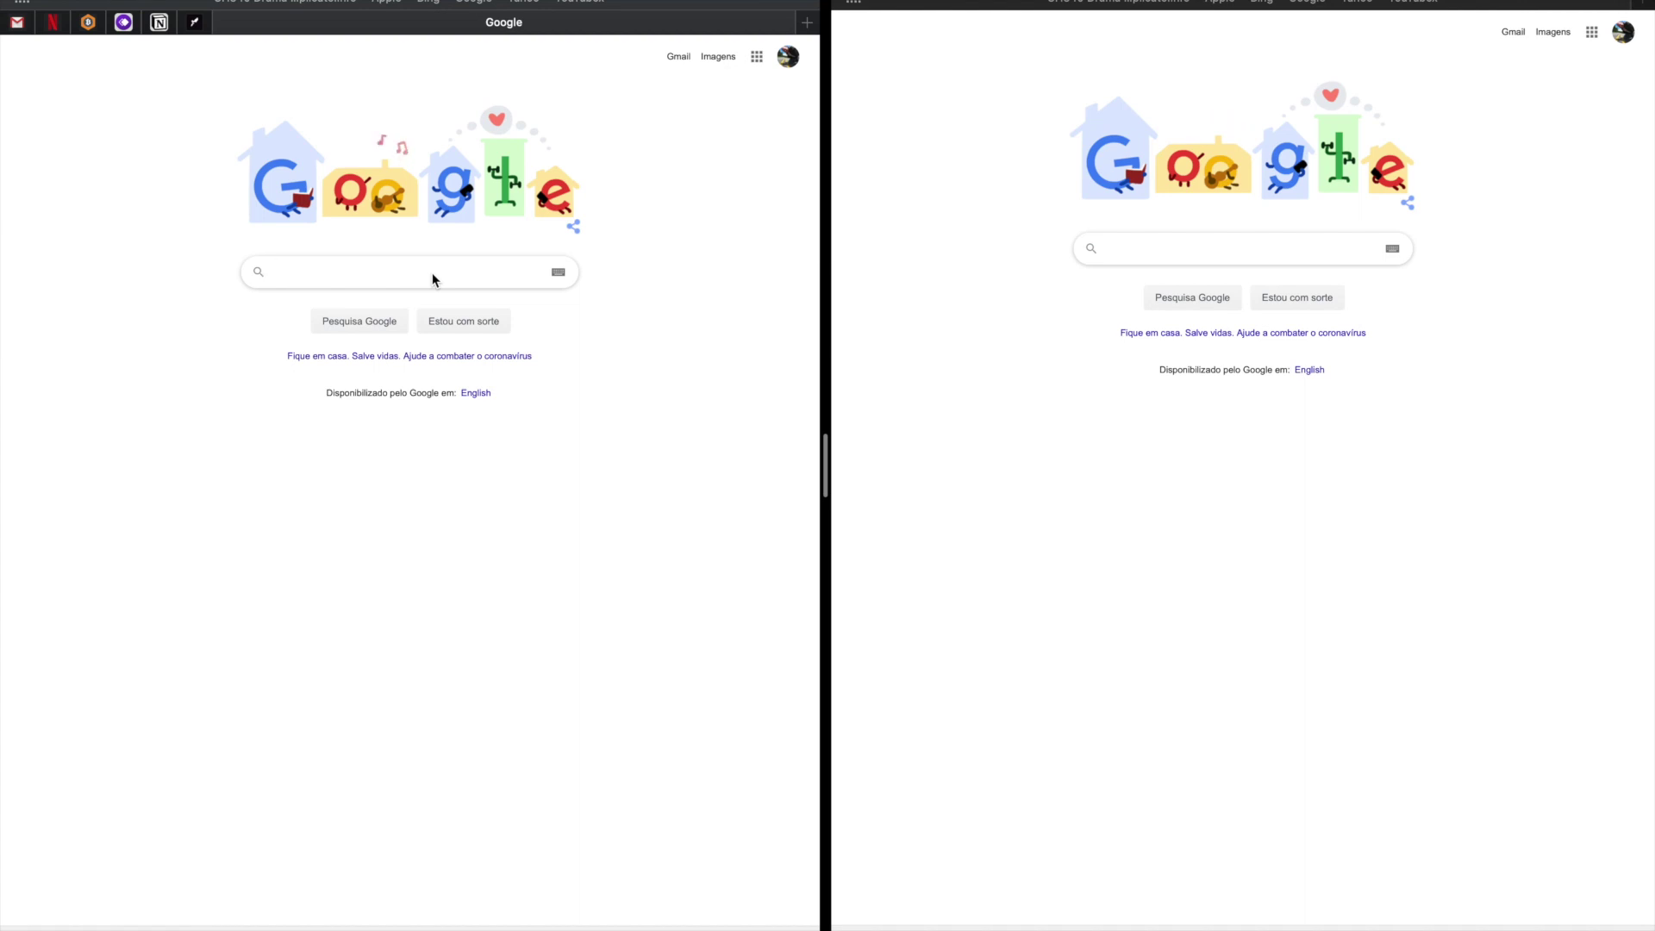
{"action": "type", "text": "survey"}
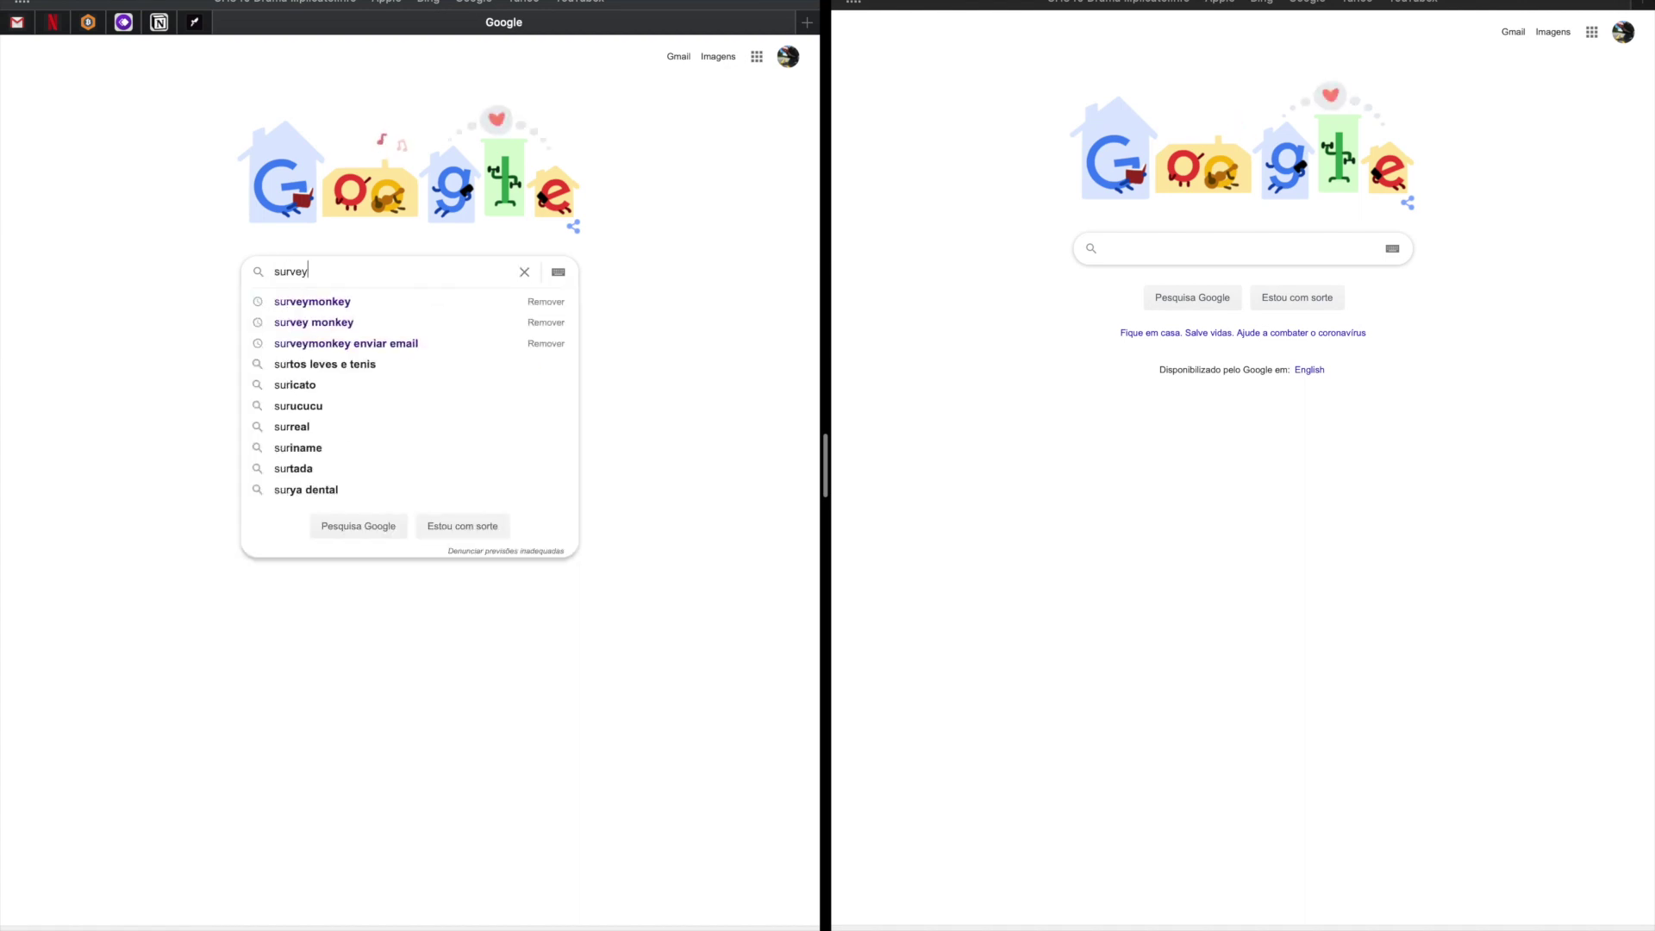
{"action": "type", "text": "monkey"}
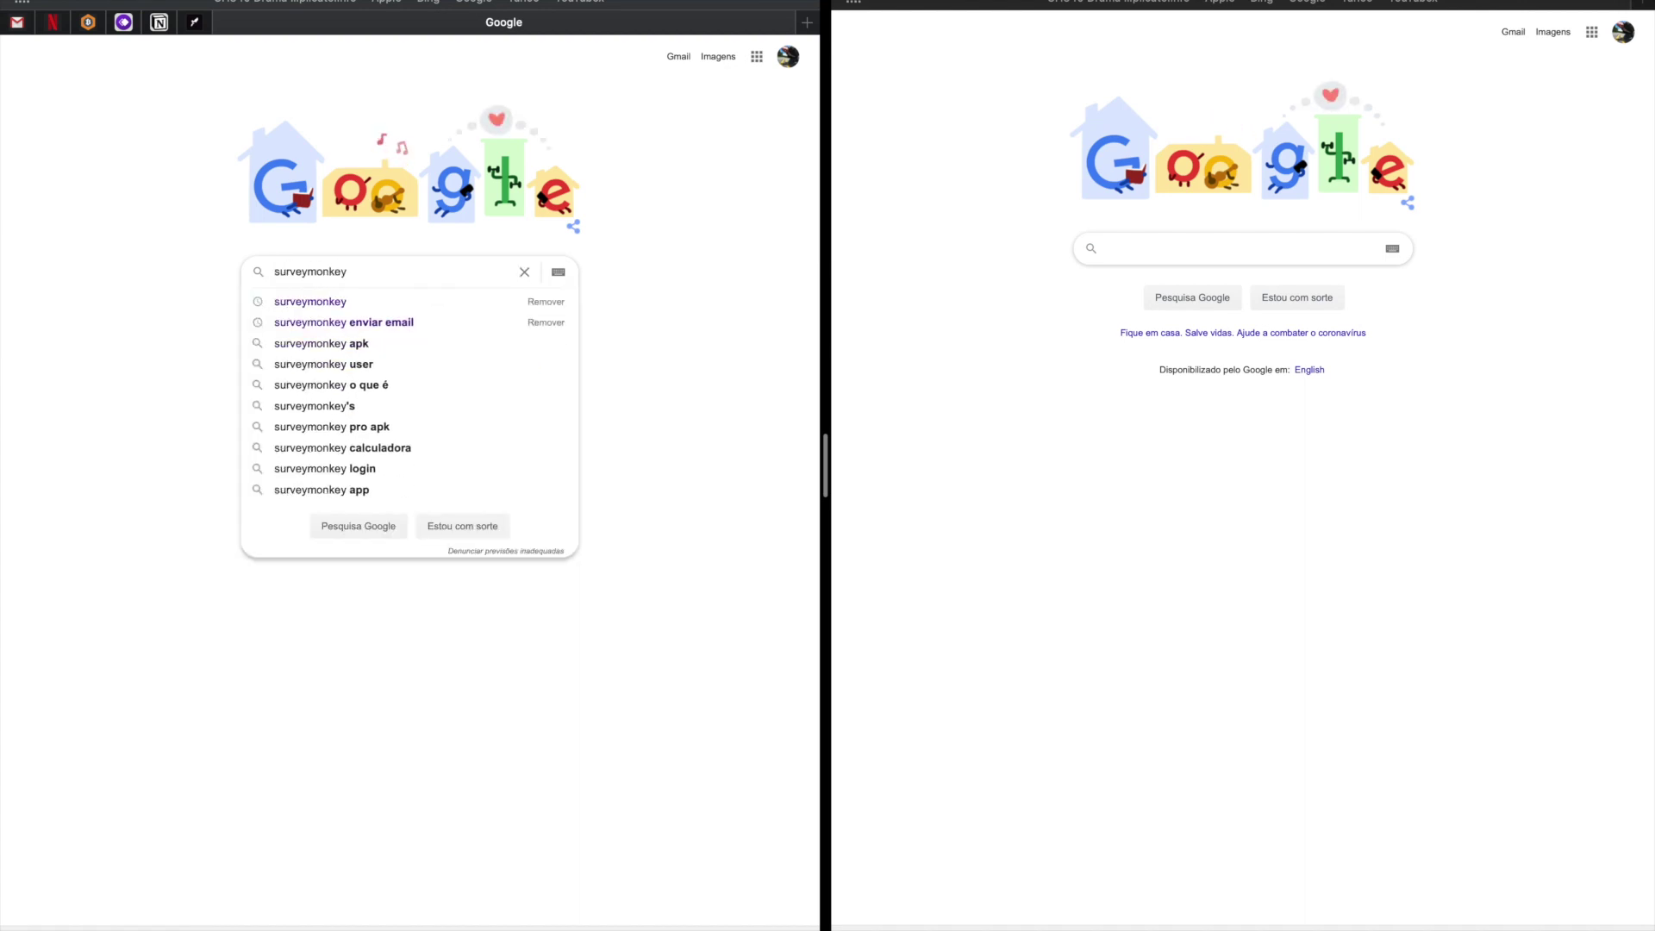
{"action": "key", "text": "Return"}
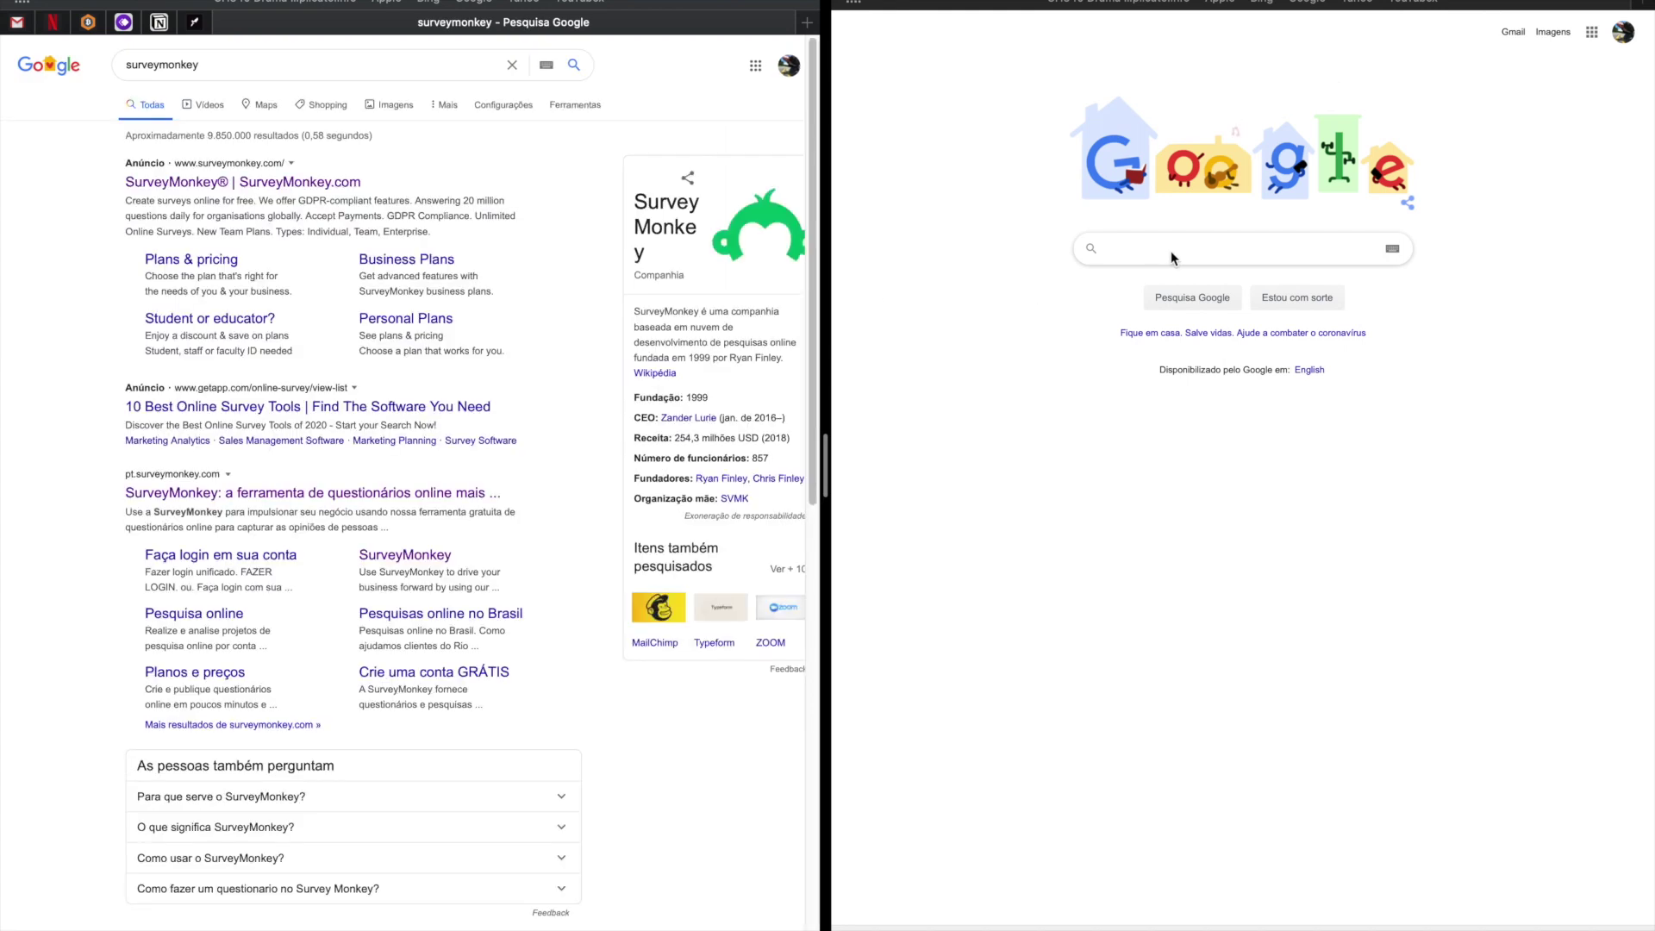
{"action": "left_click", "coordinate": [1171, 251]}
{"action": "type", "text": "go"}
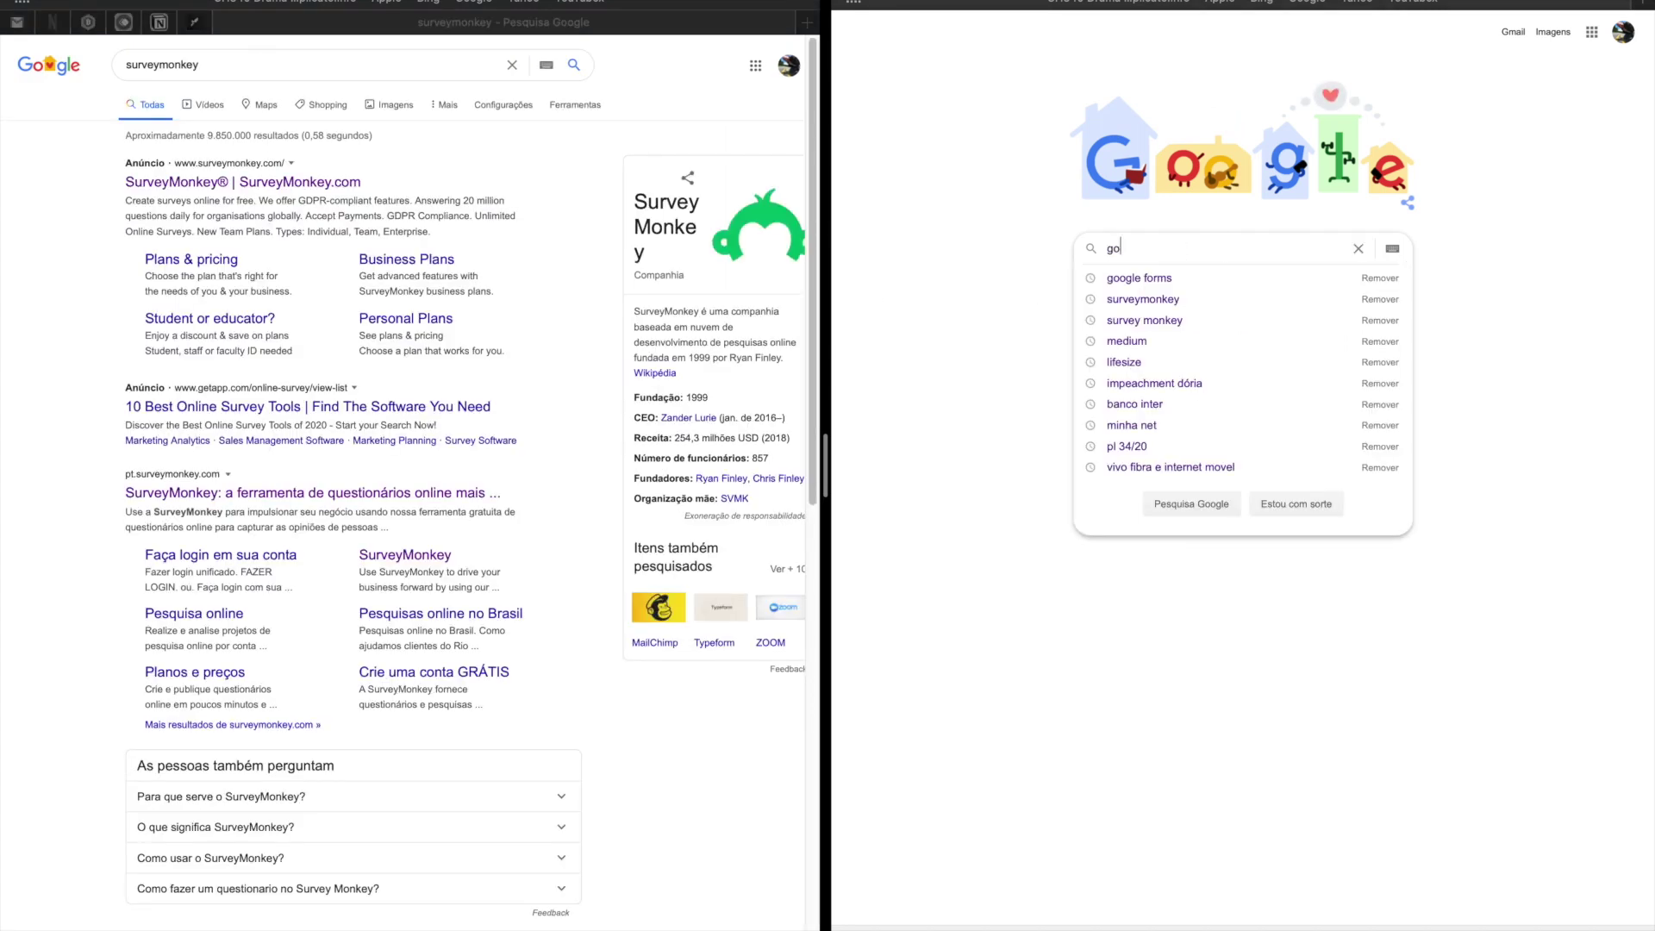
{"action": "type", "text": "ogle forms"}
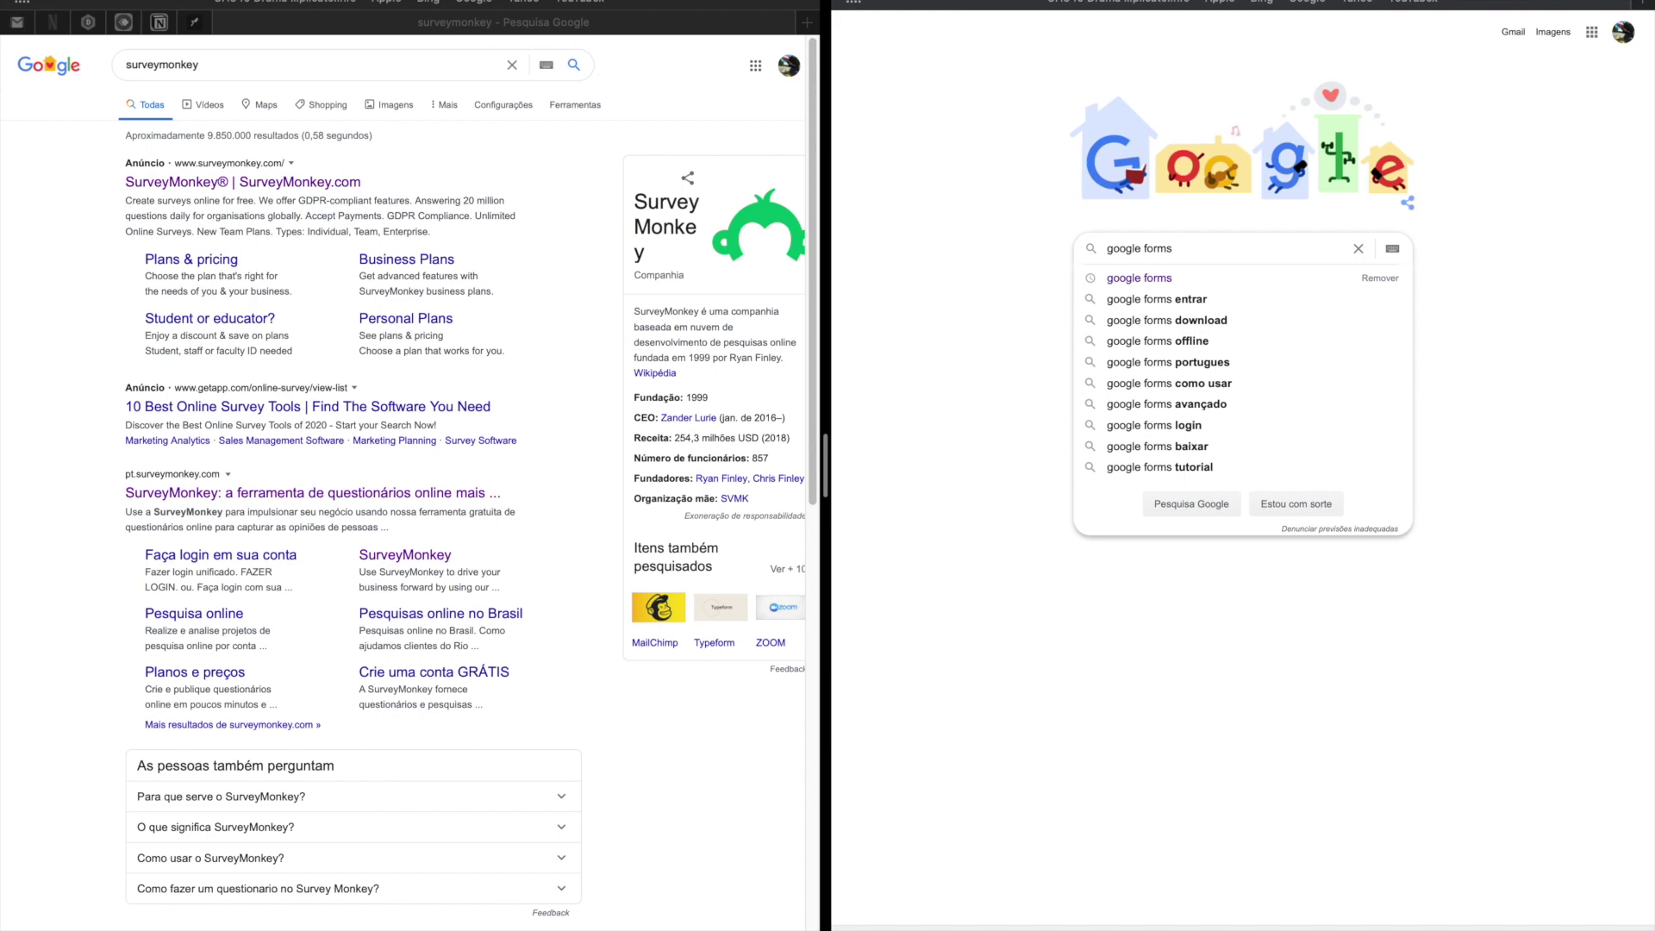
{"action": "key", "text": "Escape"}
{"action": "key", "text": "Return"}
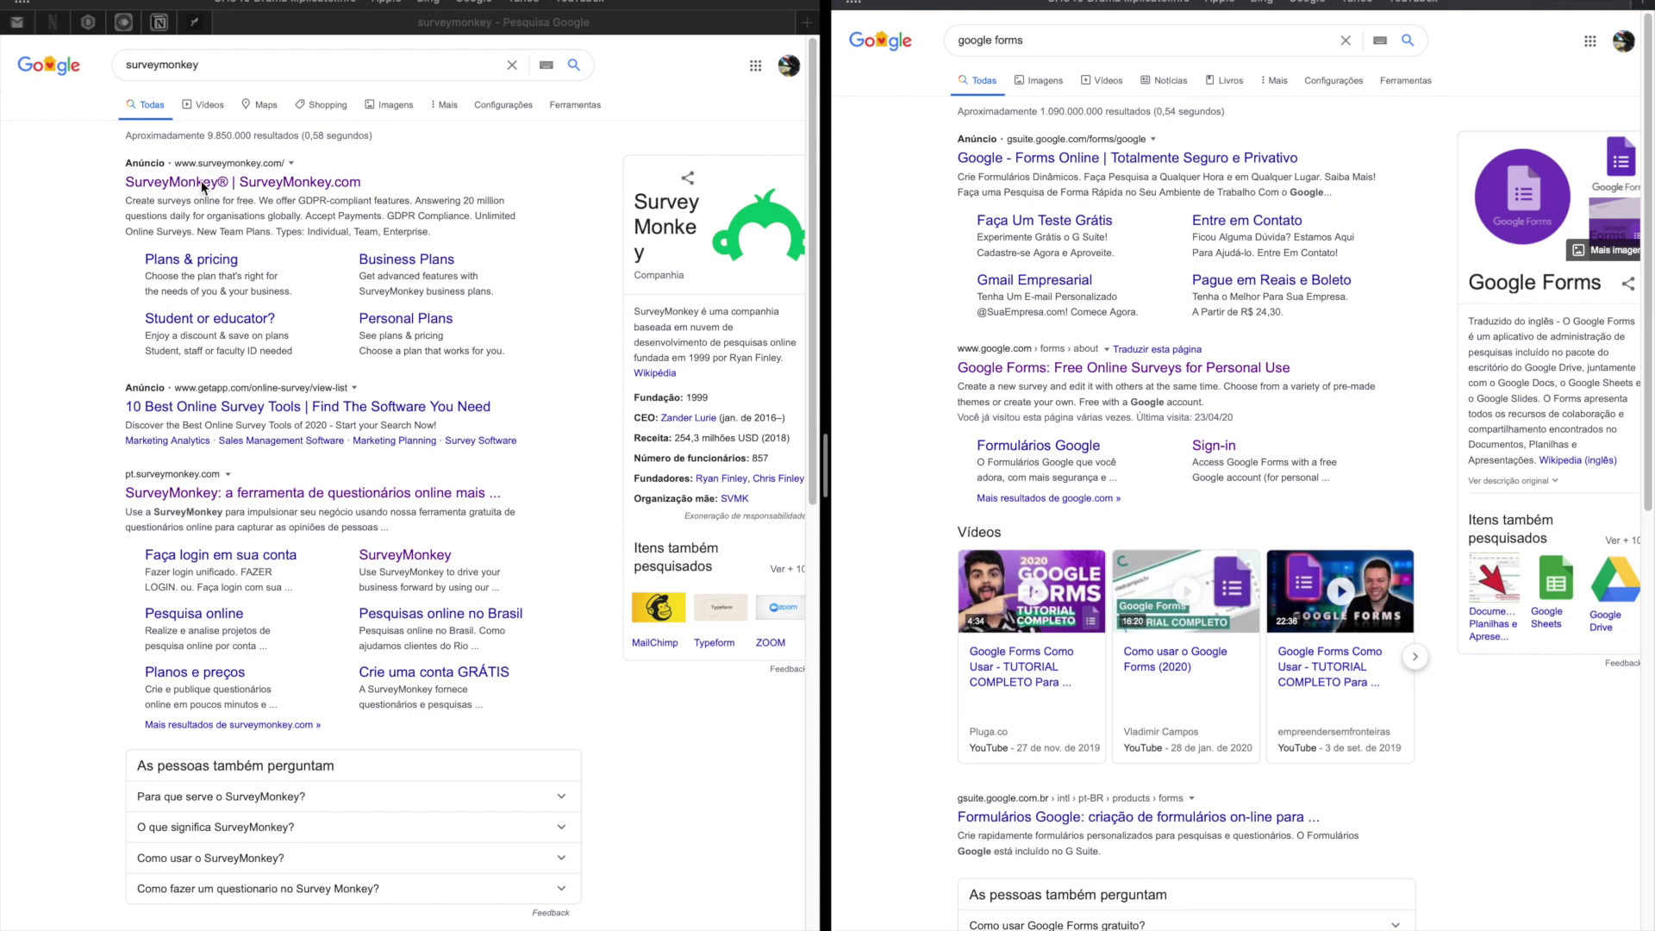
{"action": "left_click", "coordinate": [259, 188]}
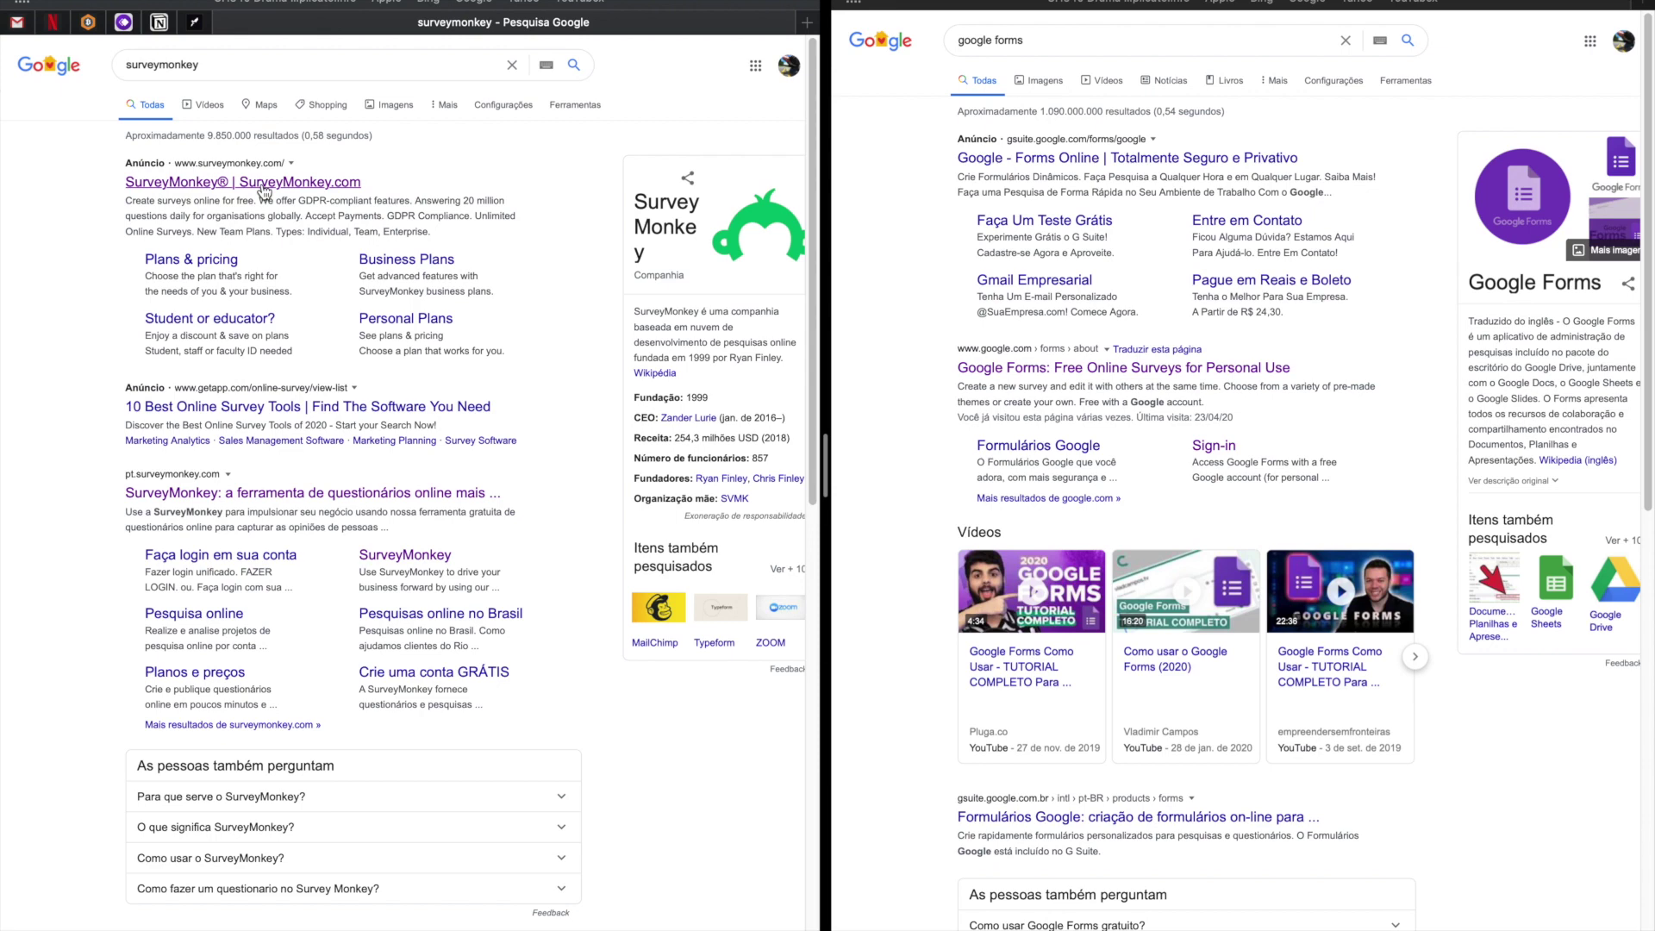
{"action": "left_click", "coordinate": [263, 188]}
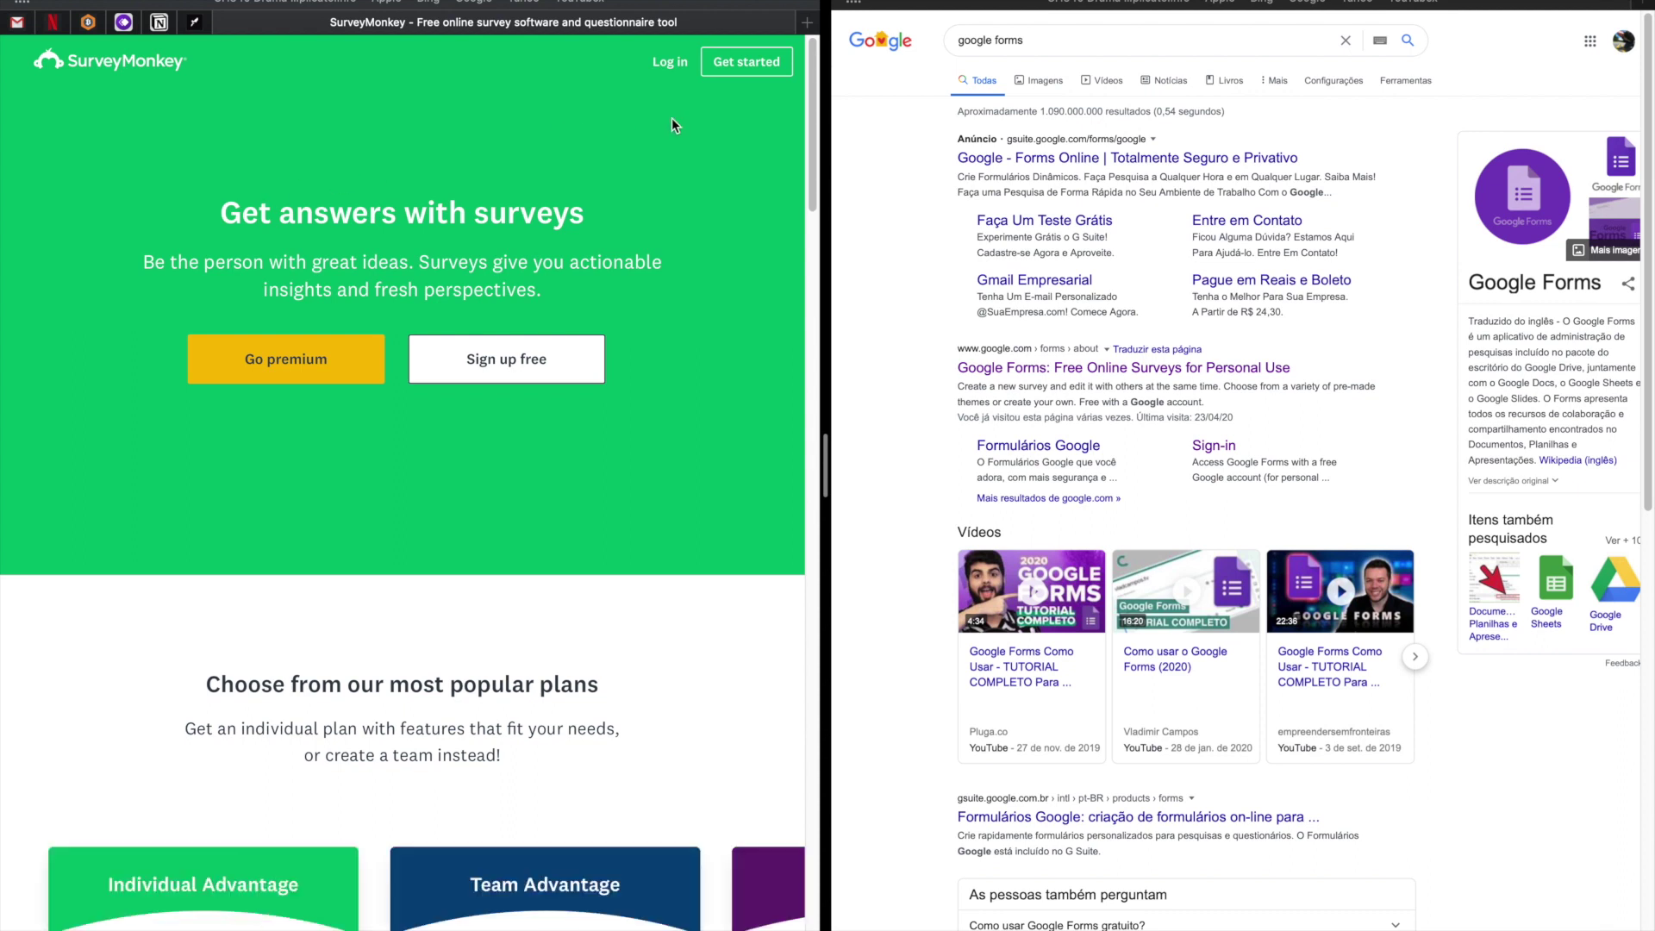
Open the Google Forms product page in the right window.
{"action": "left_click", "coordinate": [1063, 374]}
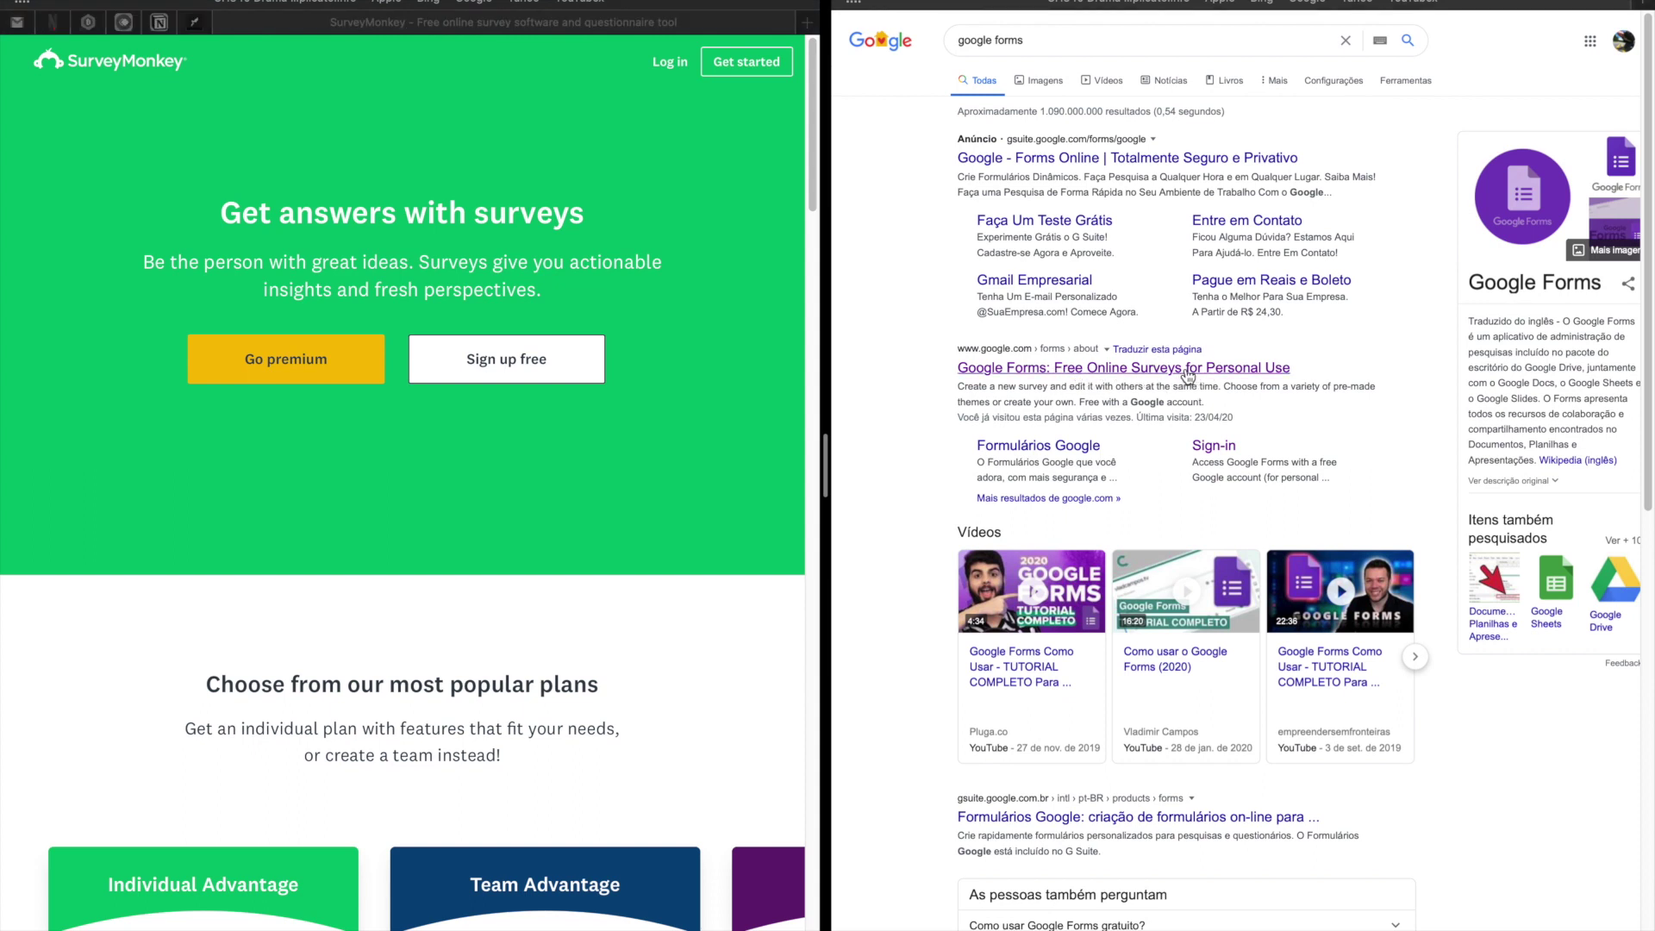
{"action": "left_click", "coordinate": [1188, 375]}
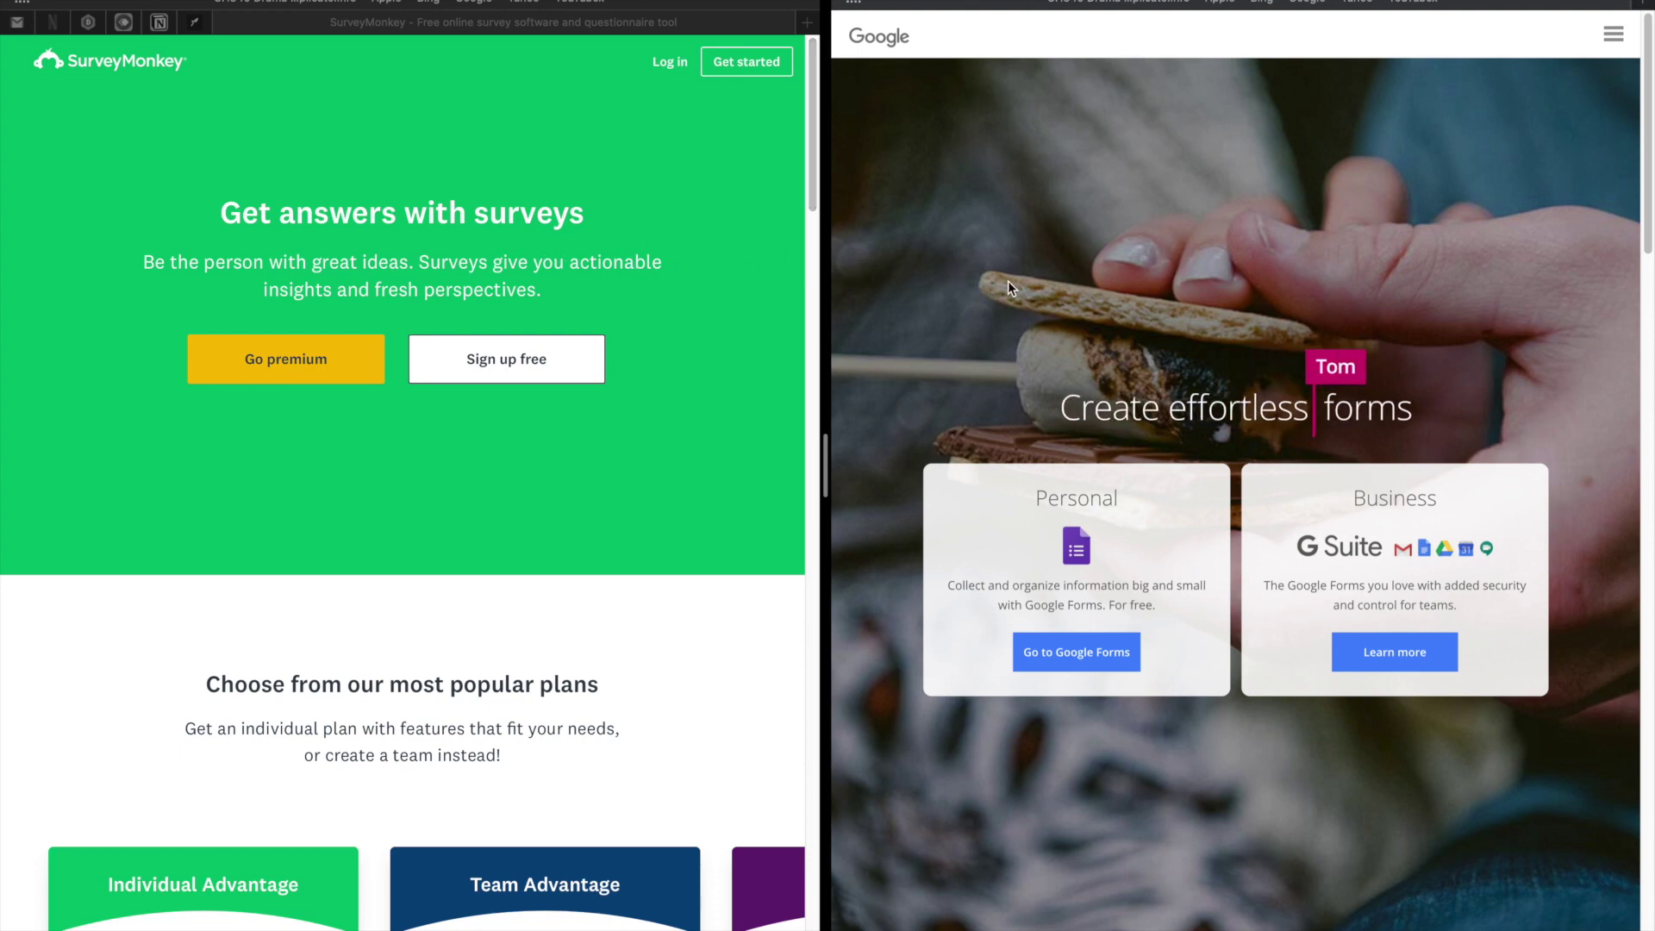
{"action": "key", "text": "super+shift+5"}
{"action": "key", "text": "Escape"}
Open the SurveyMonkey sign-in page and the Google account list on the Forms side.
{"action": "left_click", "coordinate": [669, 66]}
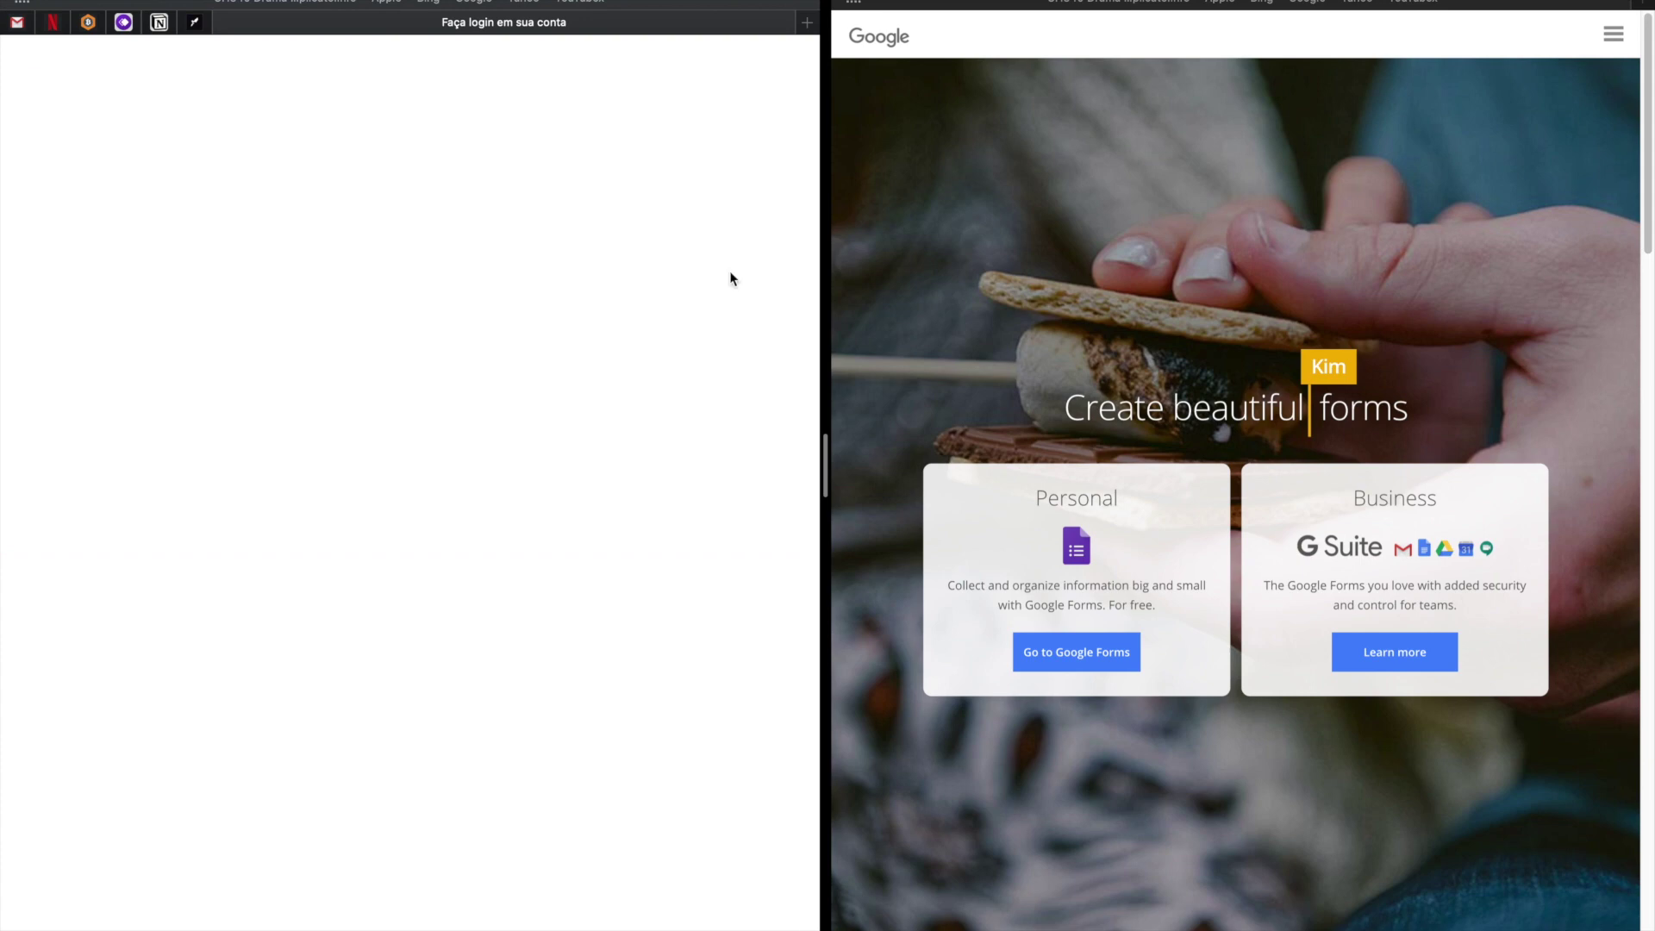
{"action": "left_click", "coordinate": [1076, 660]}
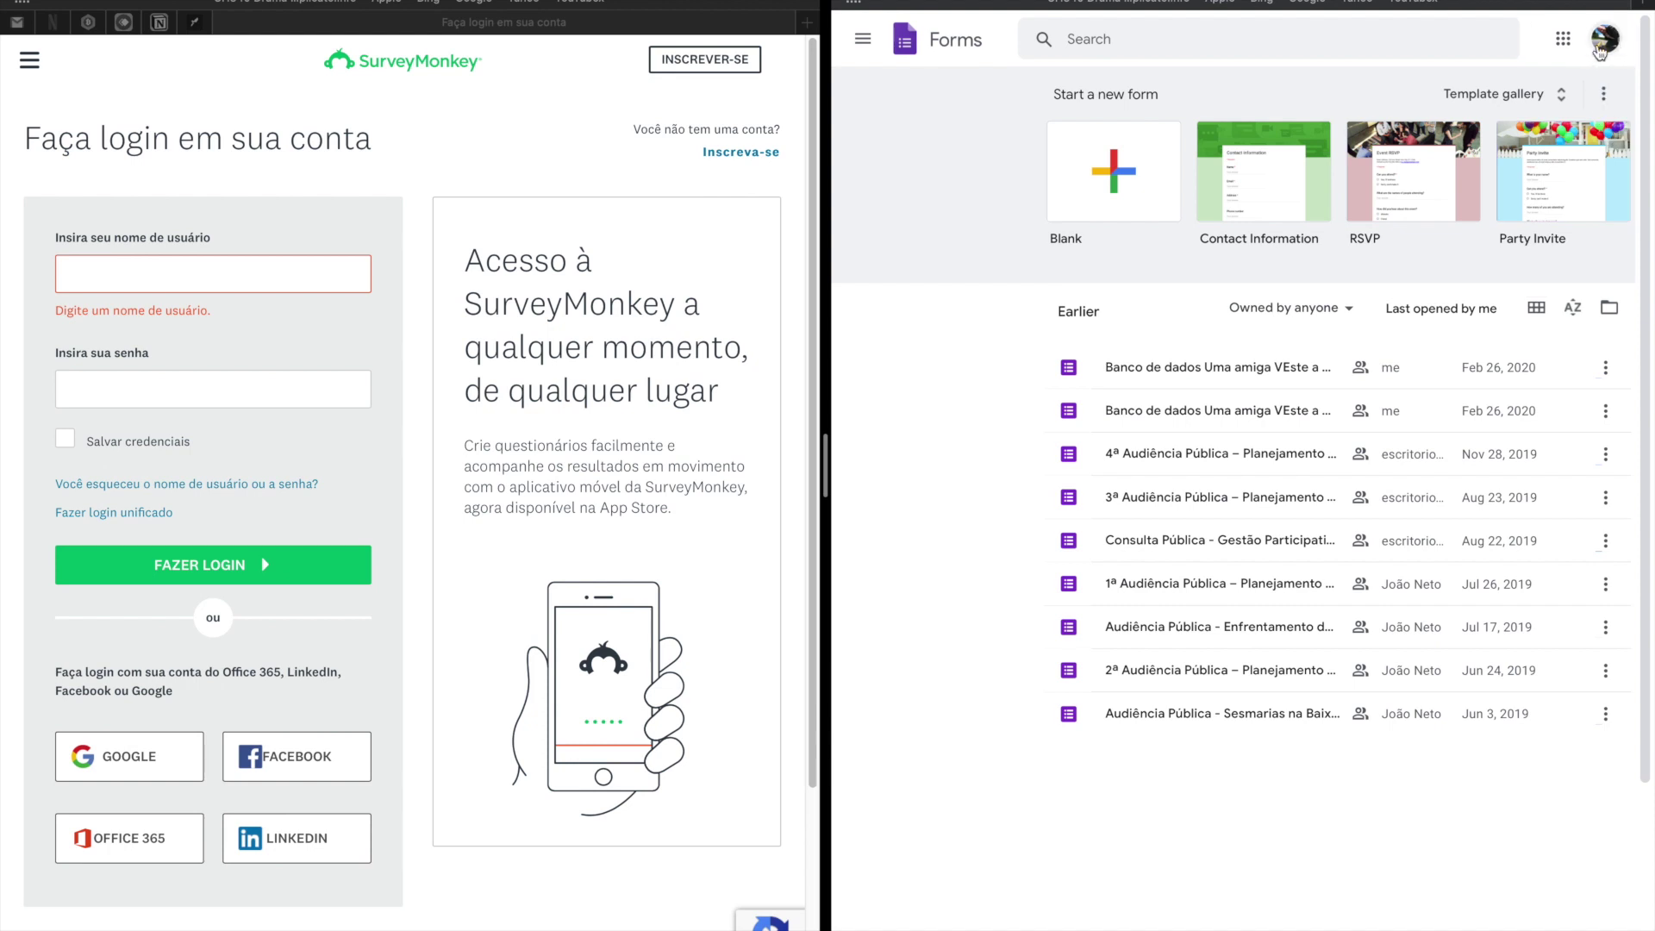
{"action": "left_click", "coordinate": [1606, 42]}
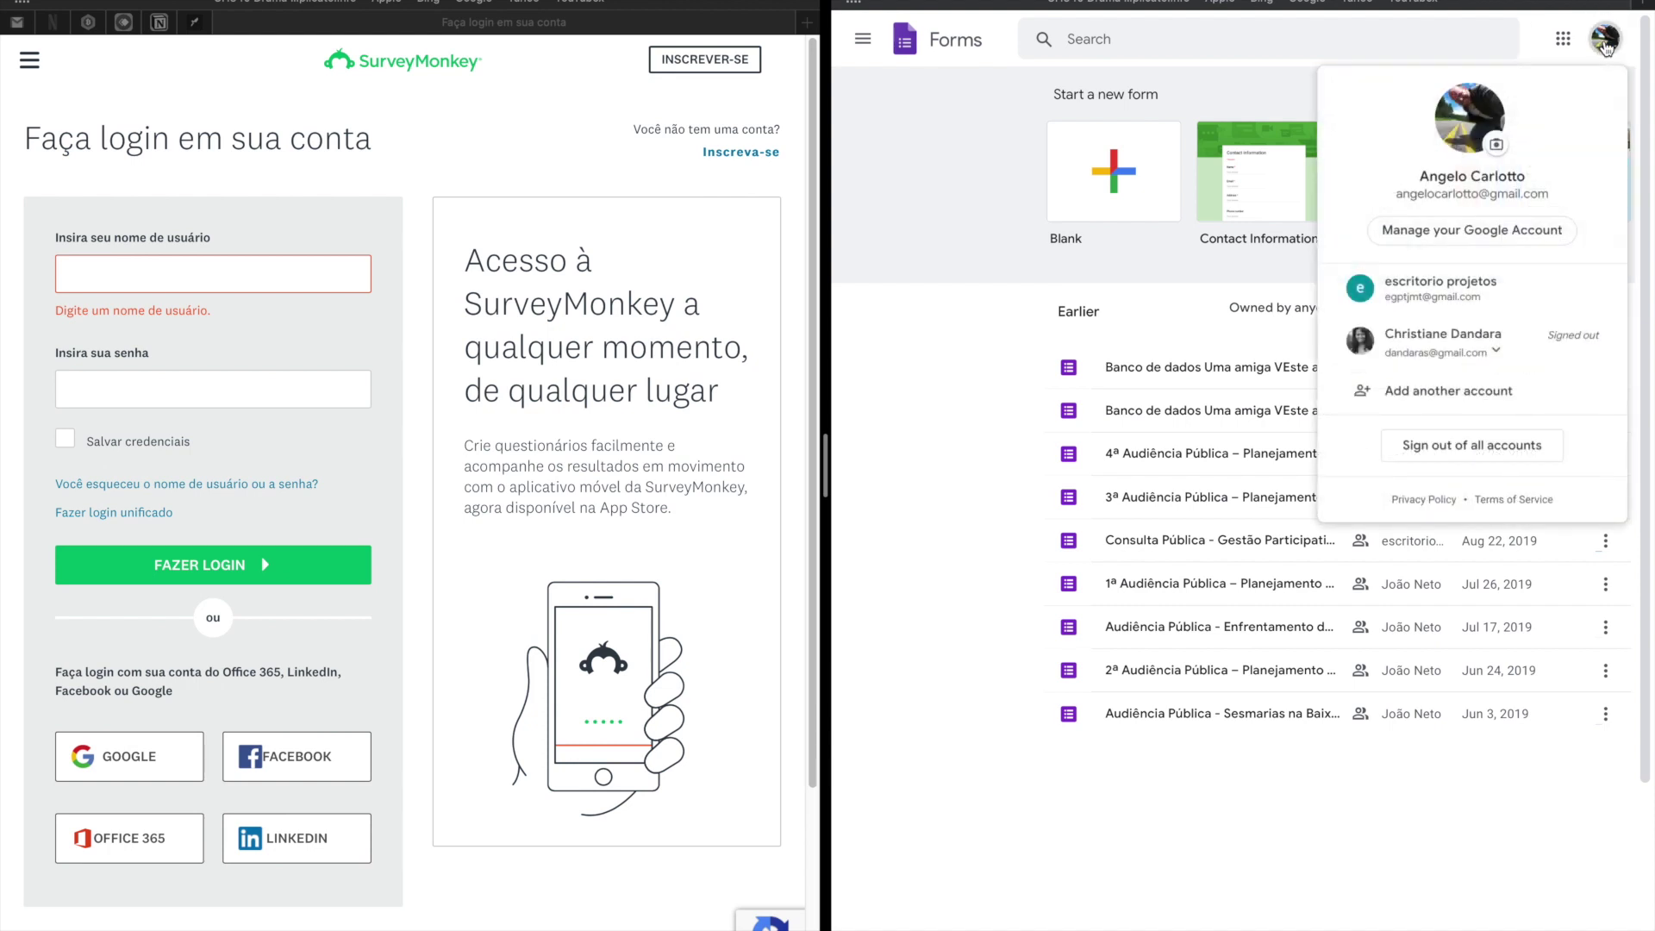
Switch Google Forms to the other account and sign in to SurveyMonkey with the saved login.
{"action": "left_click", "coordinate": [1429, 296]}
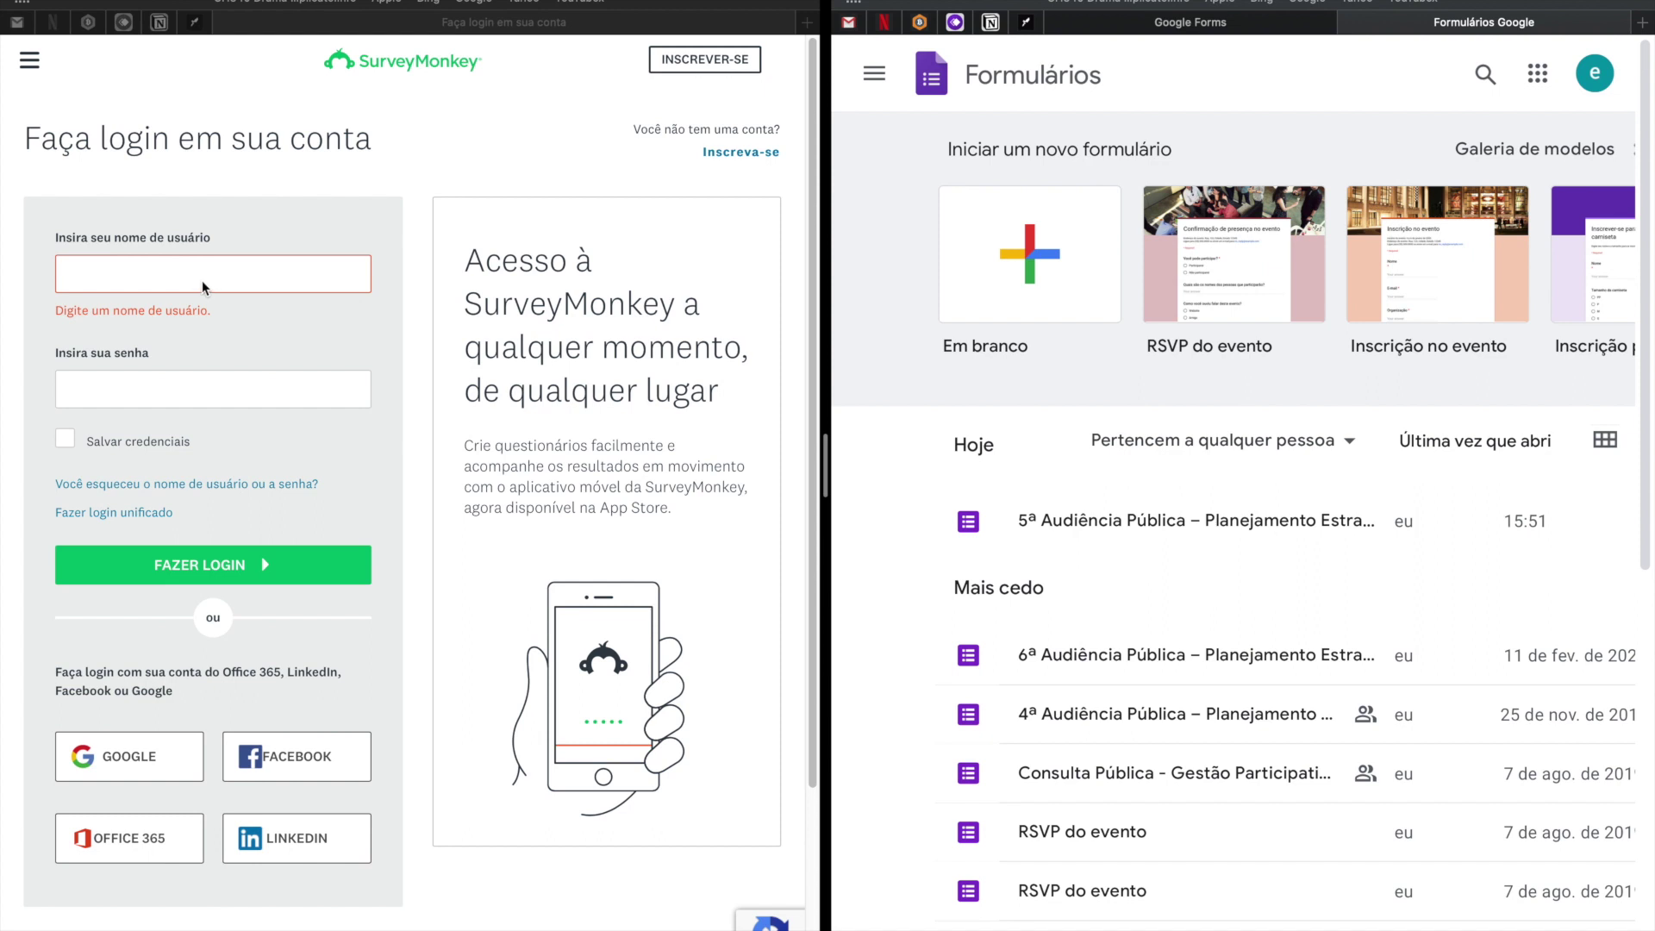
{"action": "left_click", "coordinate": [200, 281]}
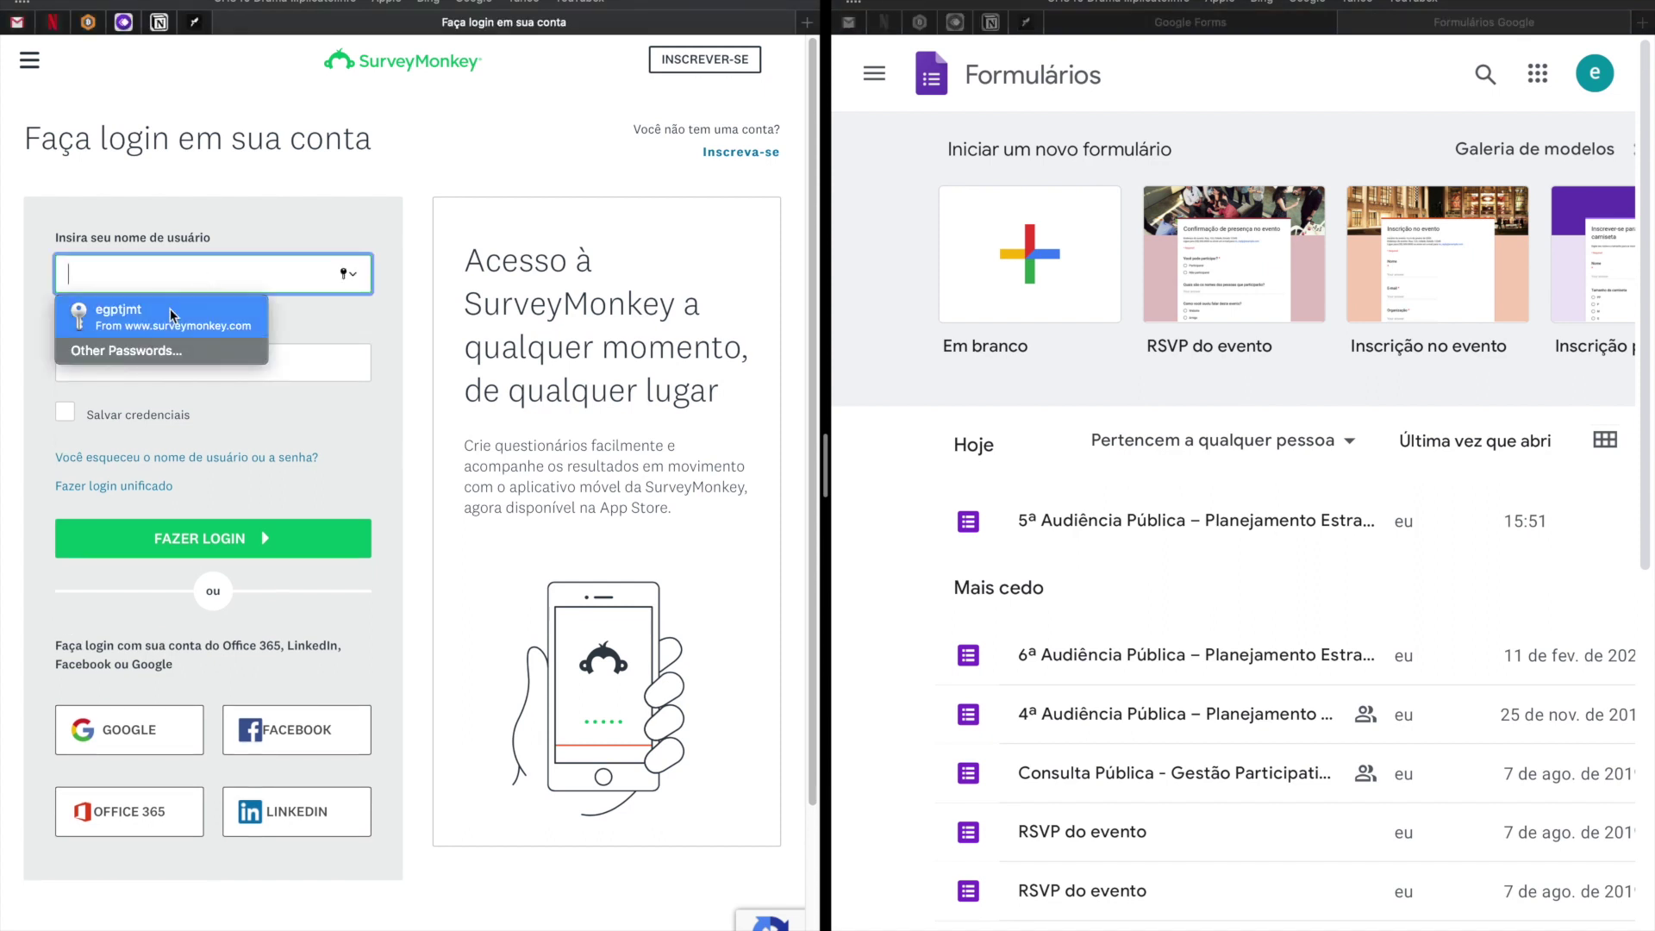
{"action": "left_click", "coordinate": [147, 318]}
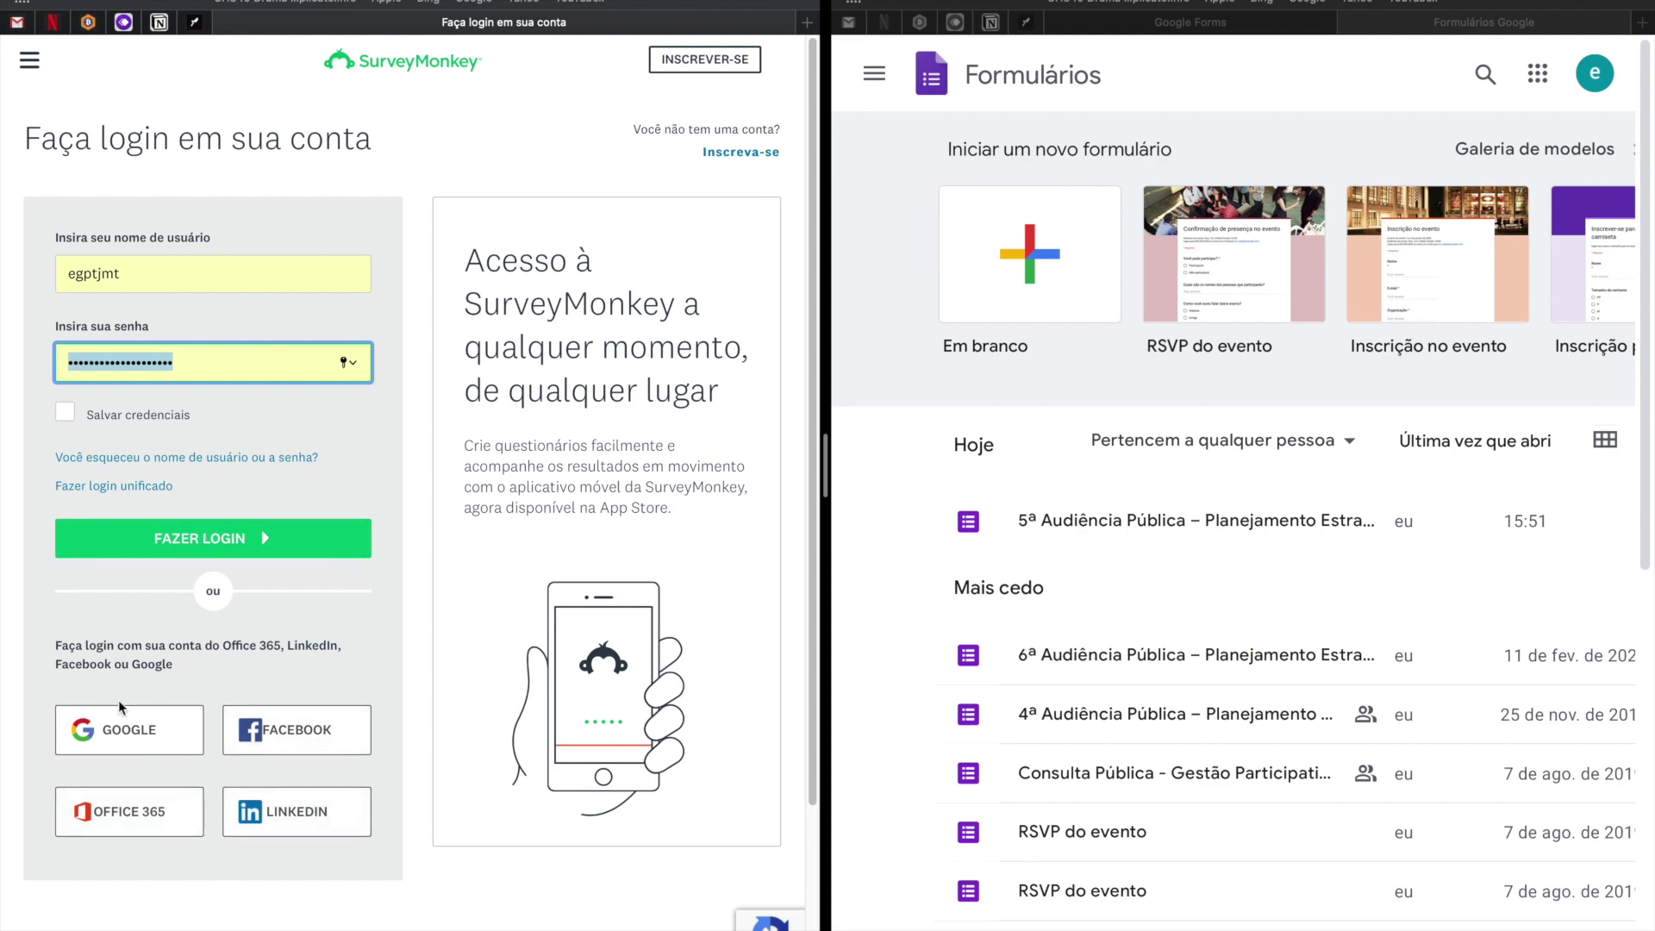
{"action": "left_click", "coordinate": [239, 541]}
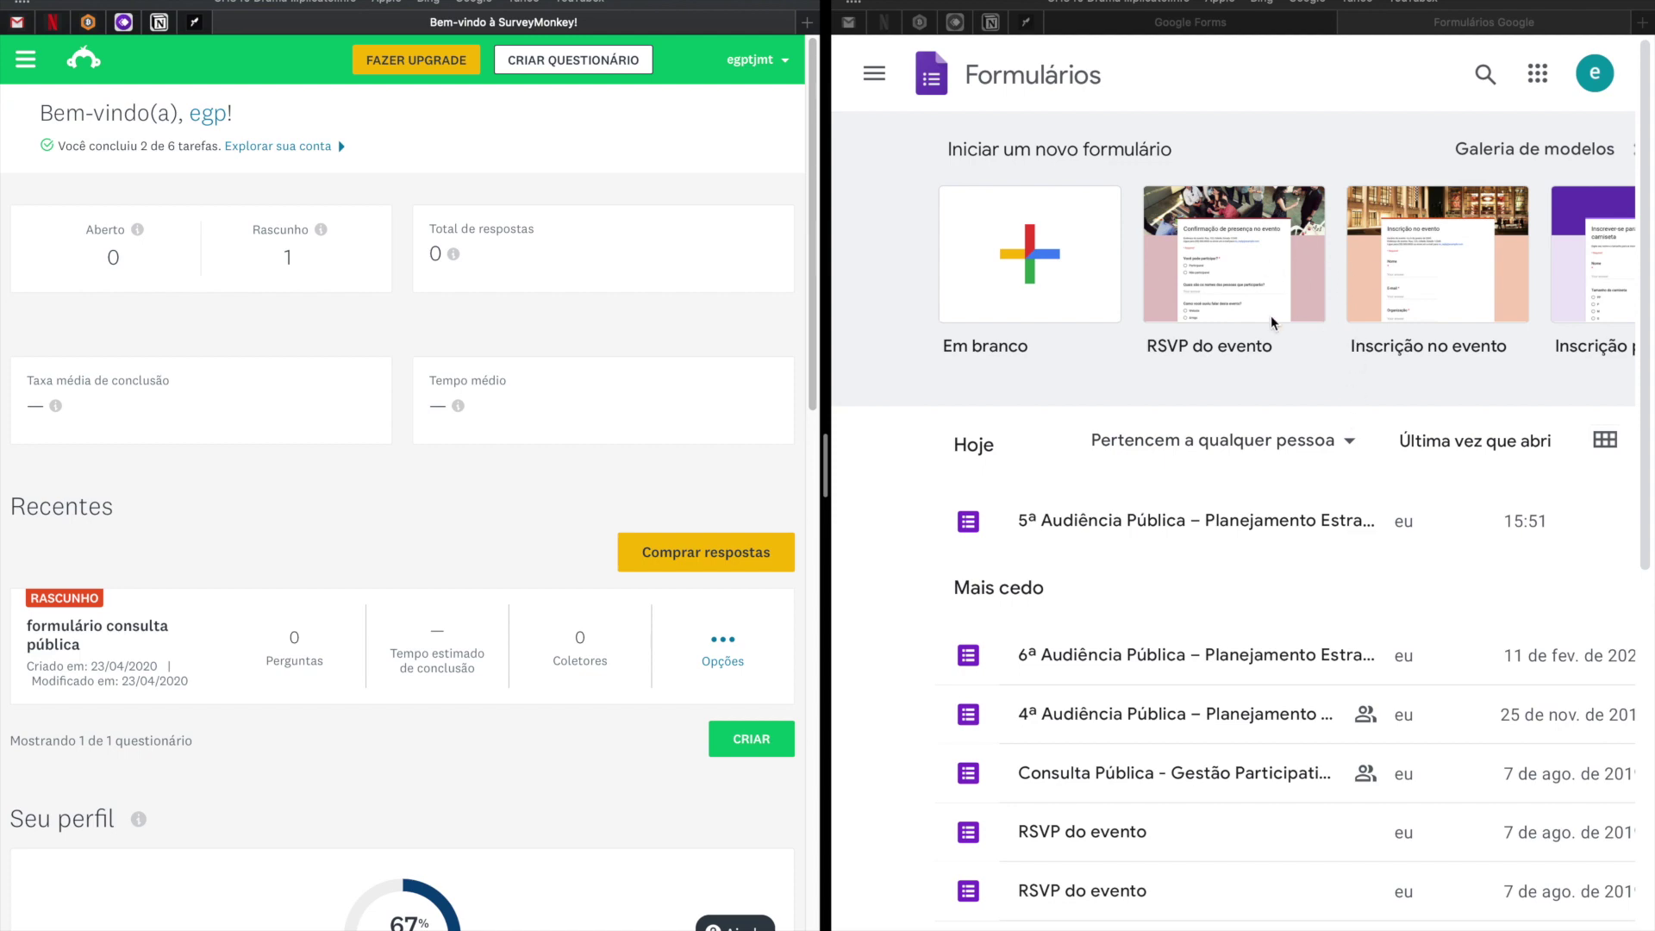
Drag the split-view divider left so Google Forms fills most of the screen width.
{"action": "scroll", "coordinate": [1183, 509], "scroll_direction": "down", "scroll_amount": 7}
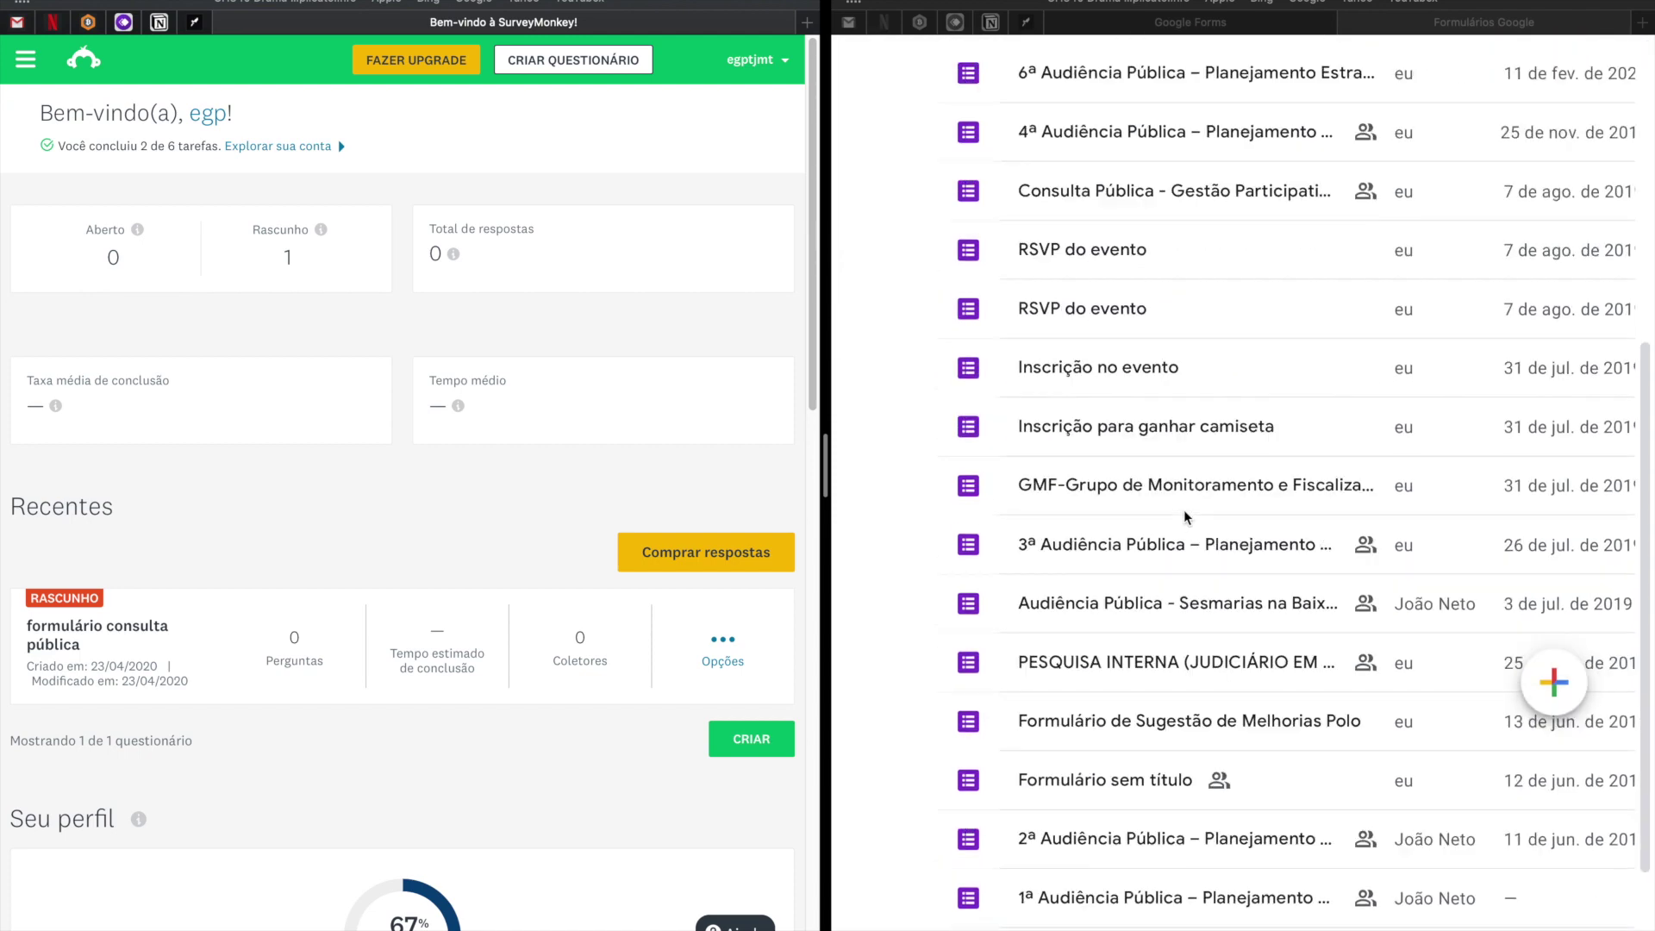
{"action": "scroll", "coordinate": [1183, 510], "scroll_direction": "up", "scroll_amount": 8}
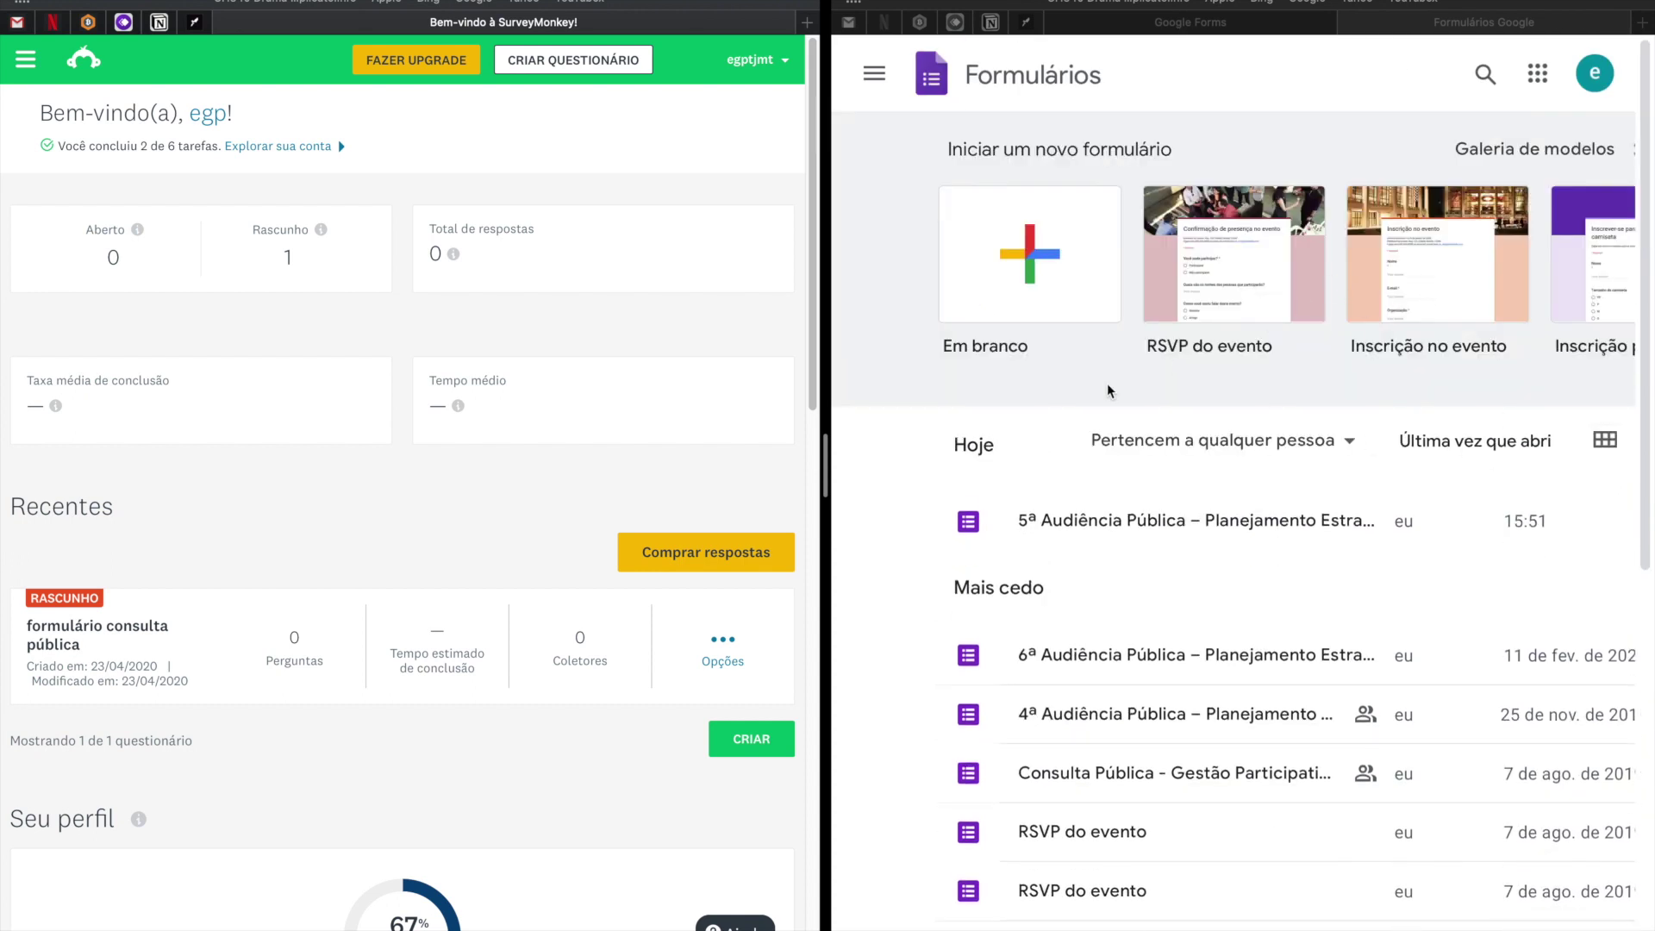
{"action": "left_click", "coordinate": [1088, 403]}
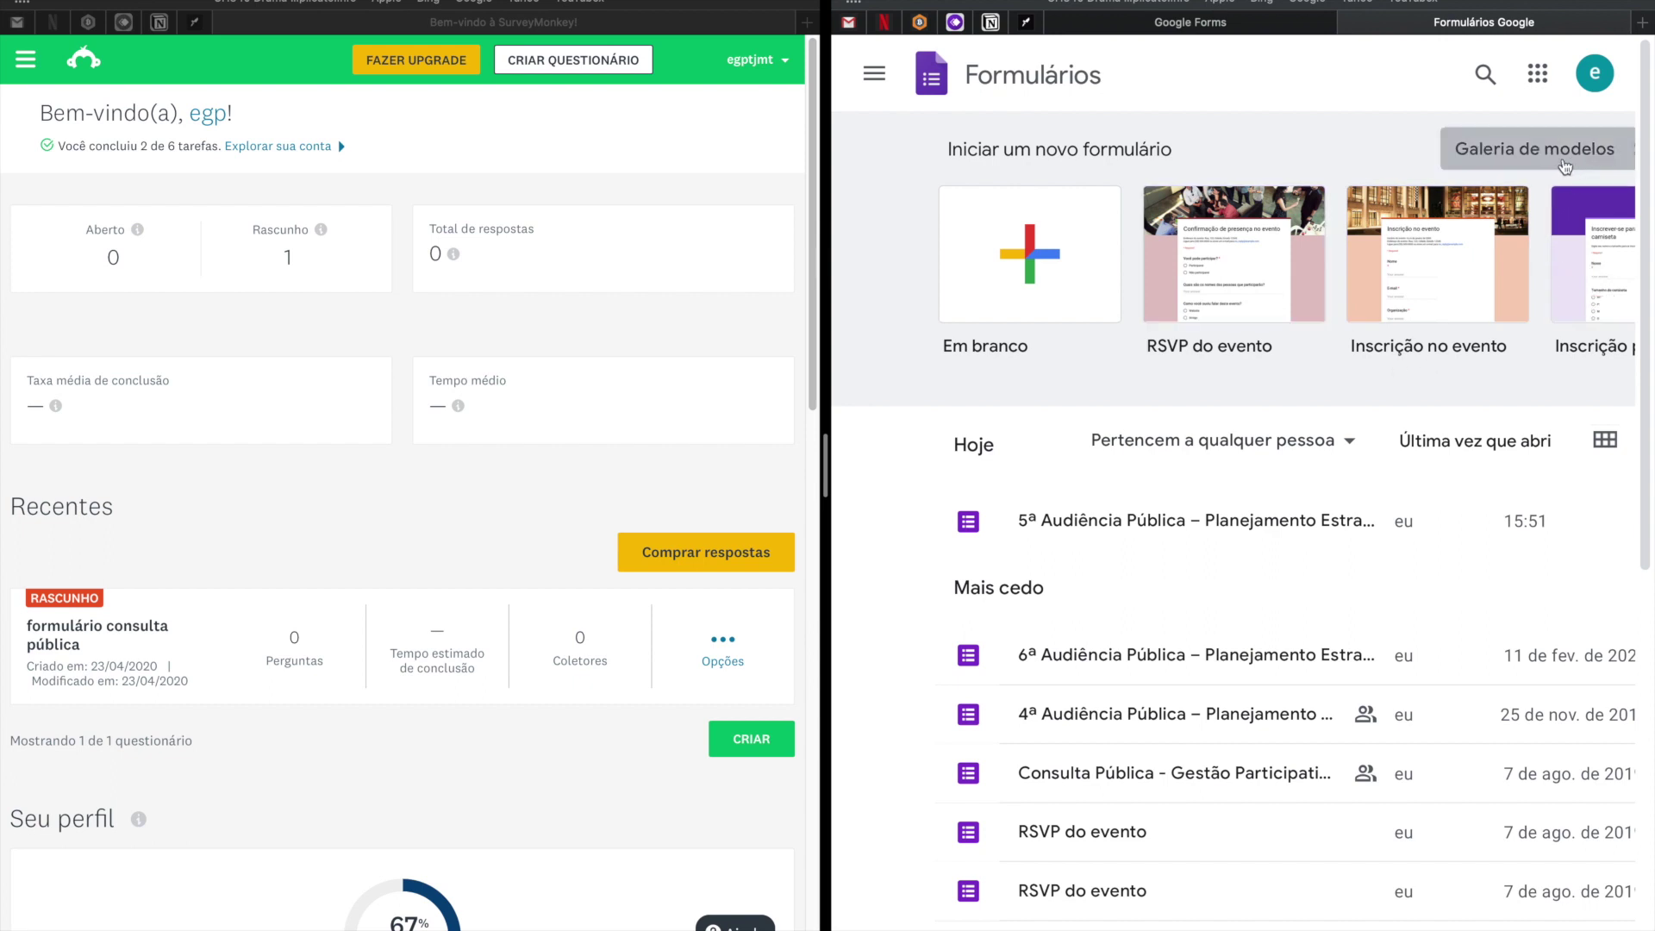
{"action": "left_click_drag", "start_coordinate": [825, 463], "coordinate": [405, 459]}
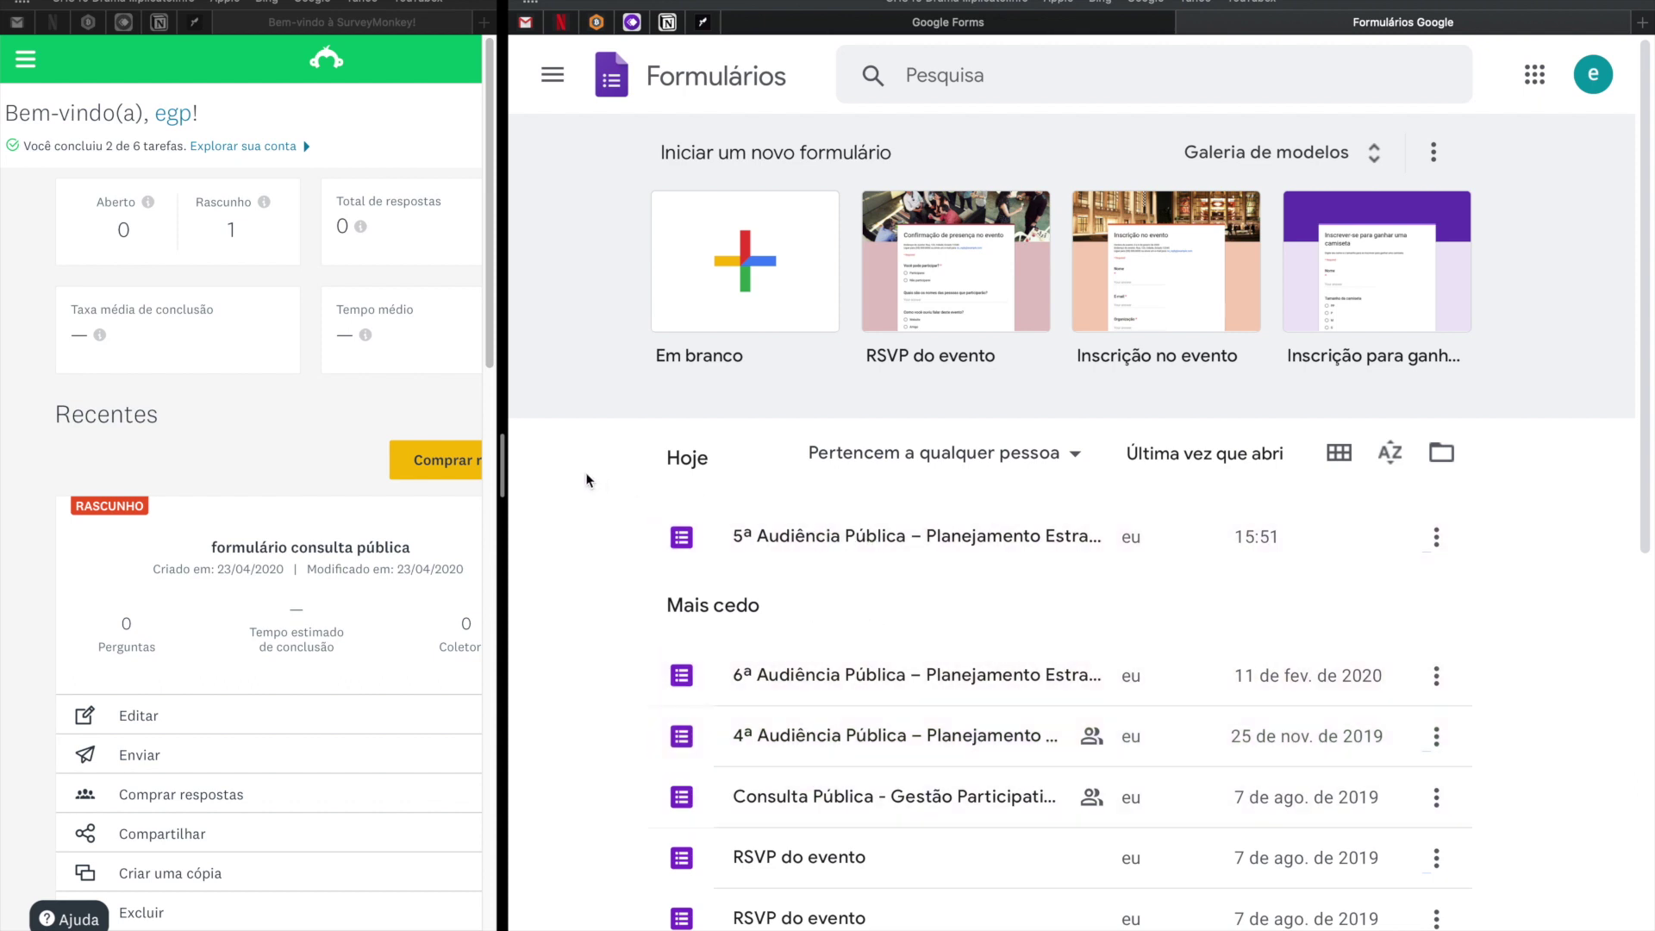
Drag the divider right then partly back, and select the draft and open survey counts.
{"action": "left_click_drag", "start_coordinate": [503, 466], "coordinate": [1250, 501]}
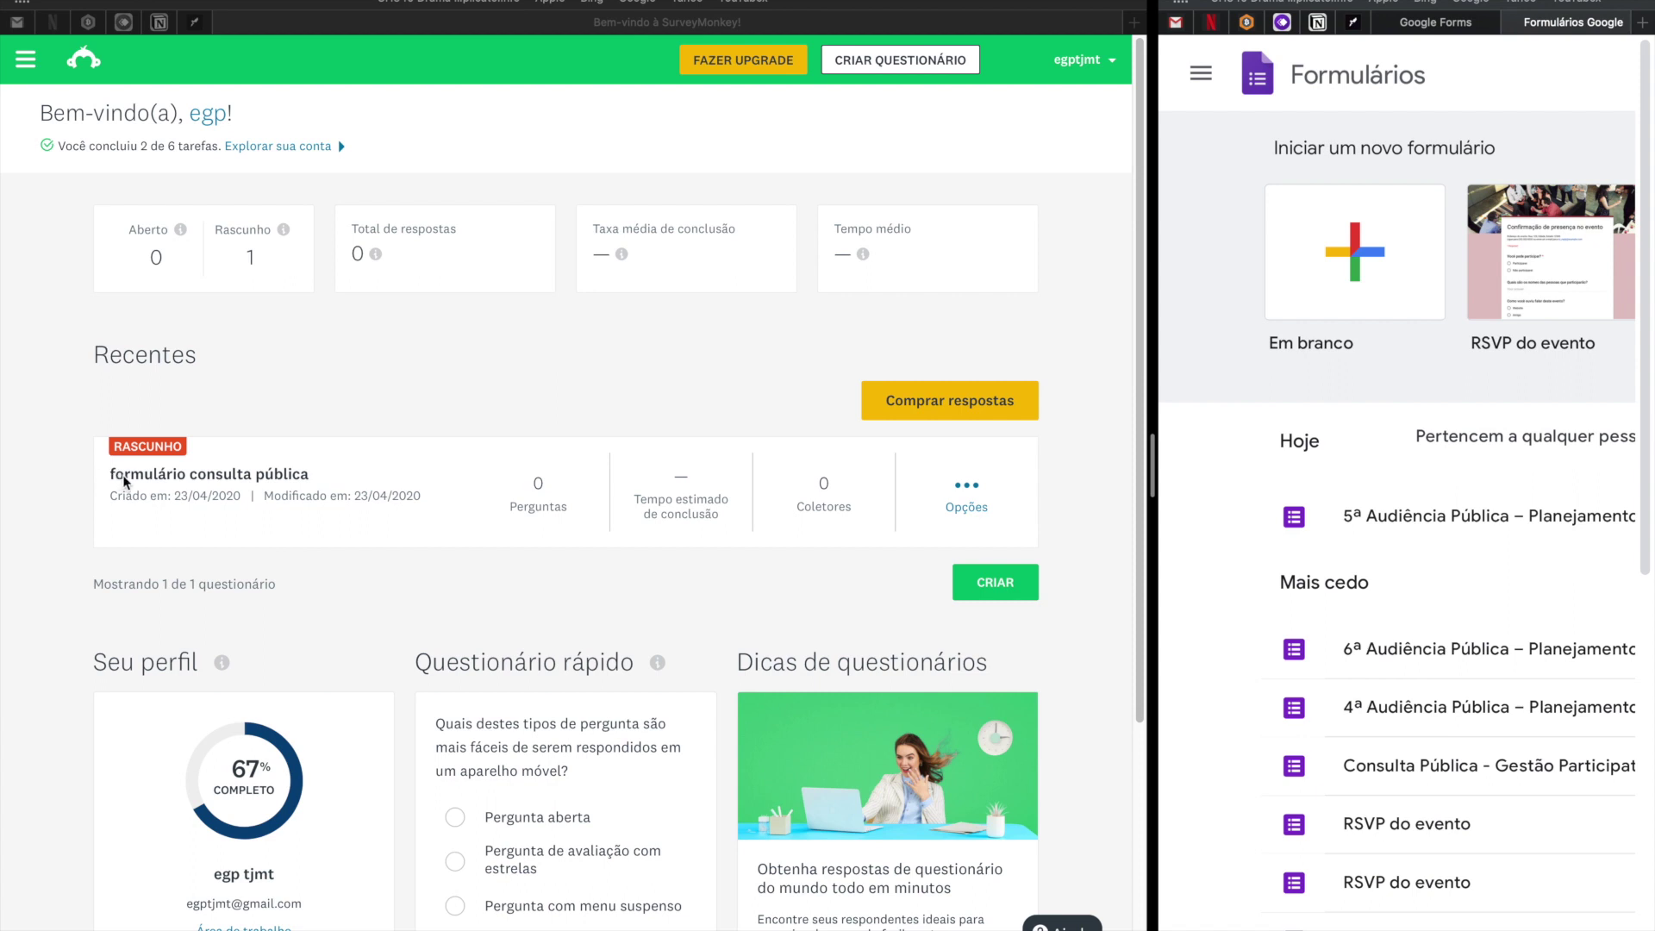
{"action": "left_click_drag", "start_coordinate": [1133, 460], "coordinate": [889, 482]}
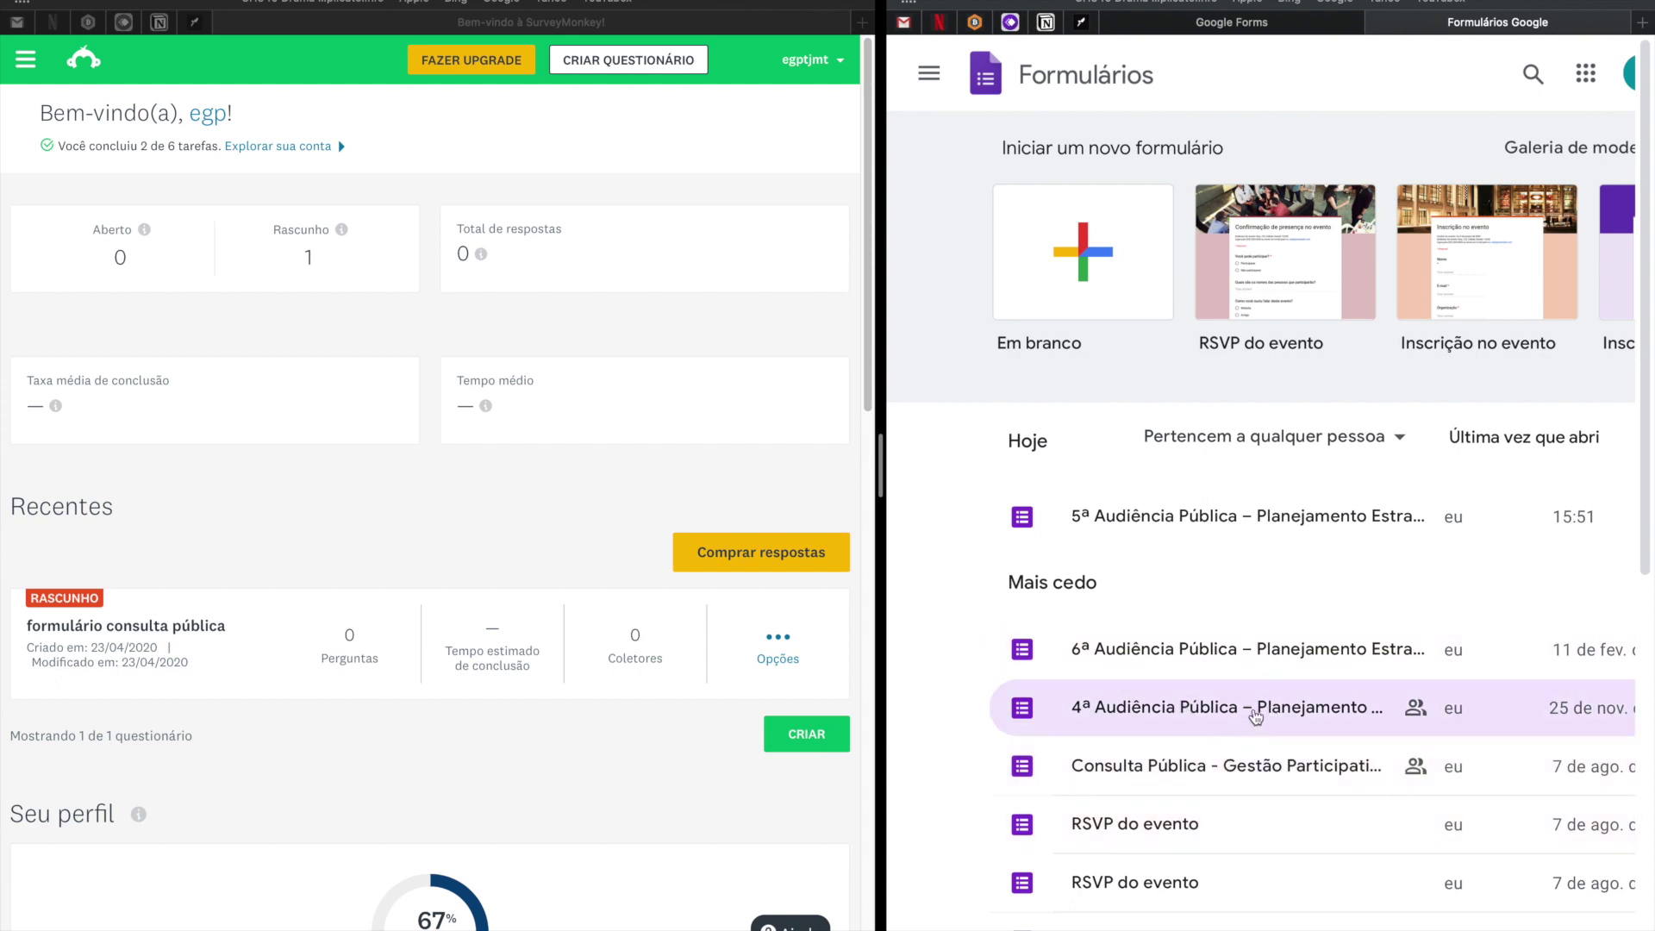
{"action": "left_click", "coordinate": [29, 628]}
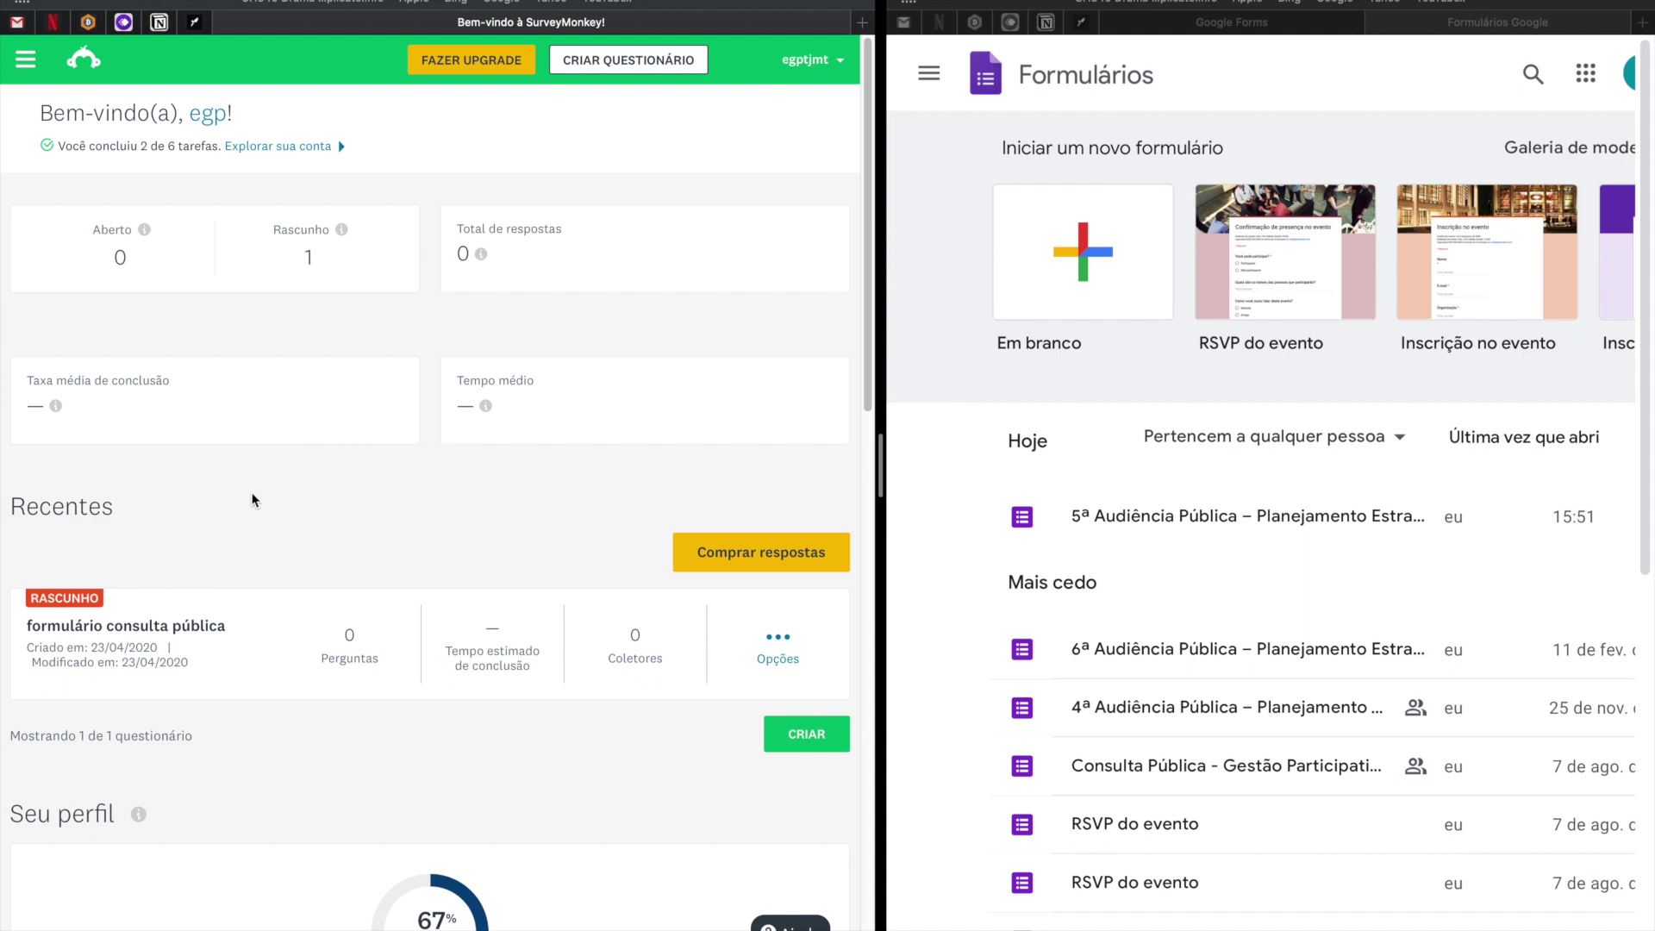
{"action": "double_click", "coordinate": [309, 257]}
{"action": "double_click", "coordinate": [112, 259]}
{"action": "double_click", "coordinate": [309, 257]}
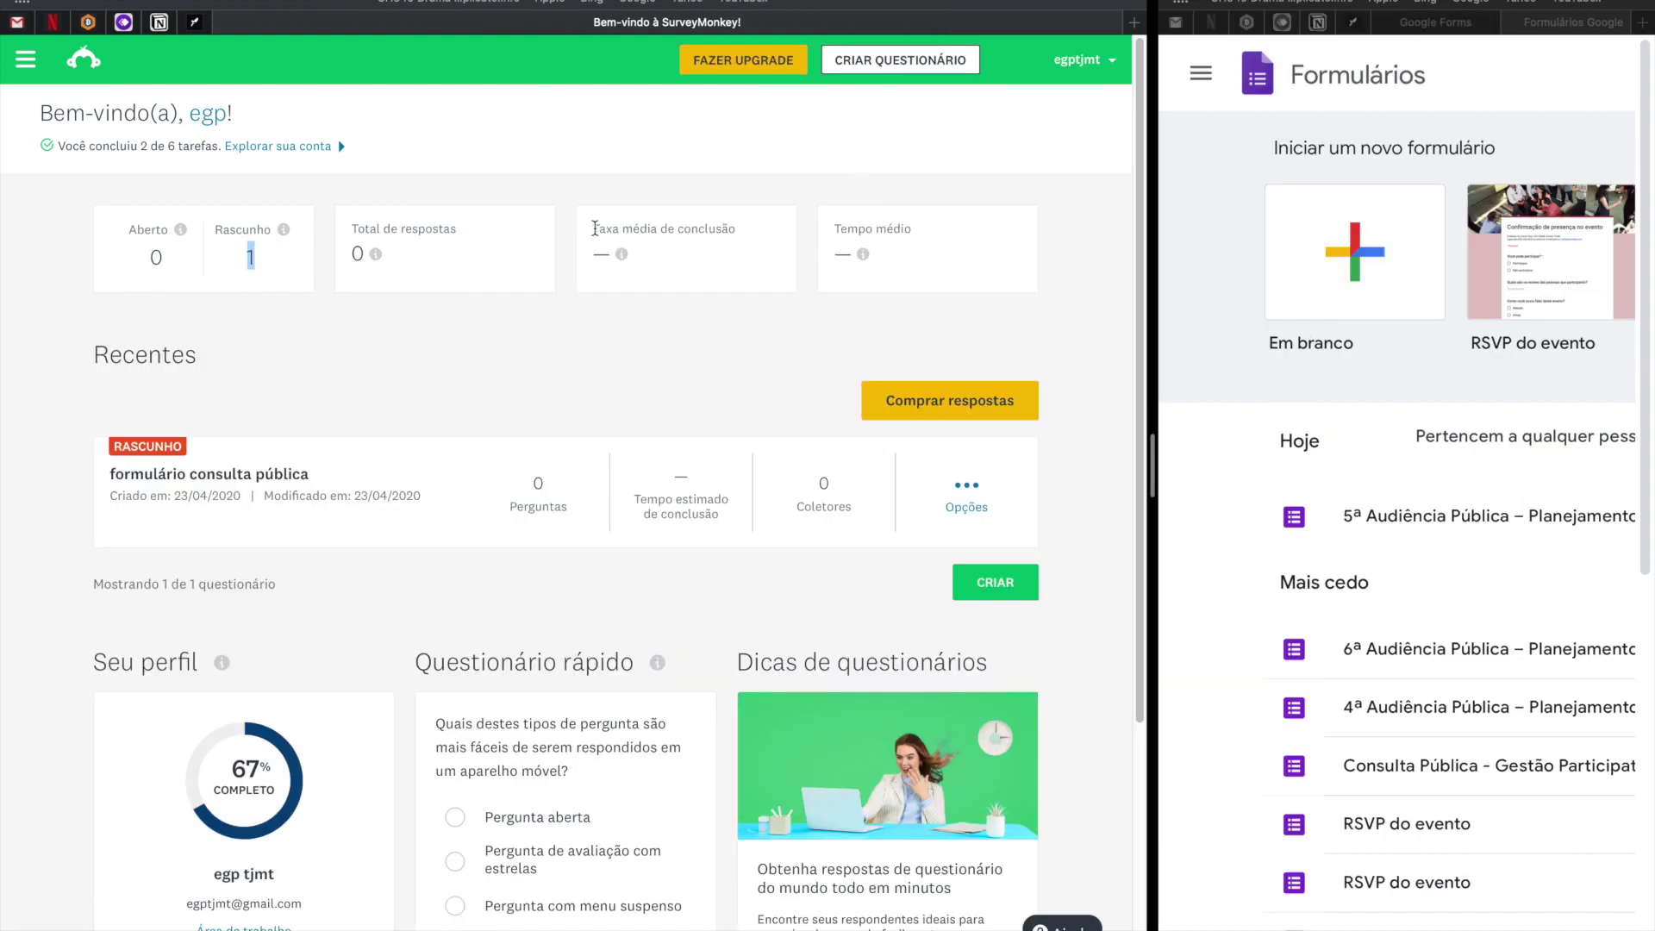
Check the 'Taxa média de conclusão' info on the SurveyMonkey dashboard and scroll through it.
{"action": "left_click_drag", "start_coordinate": [594, 227], "coordinate": [782, 250]}
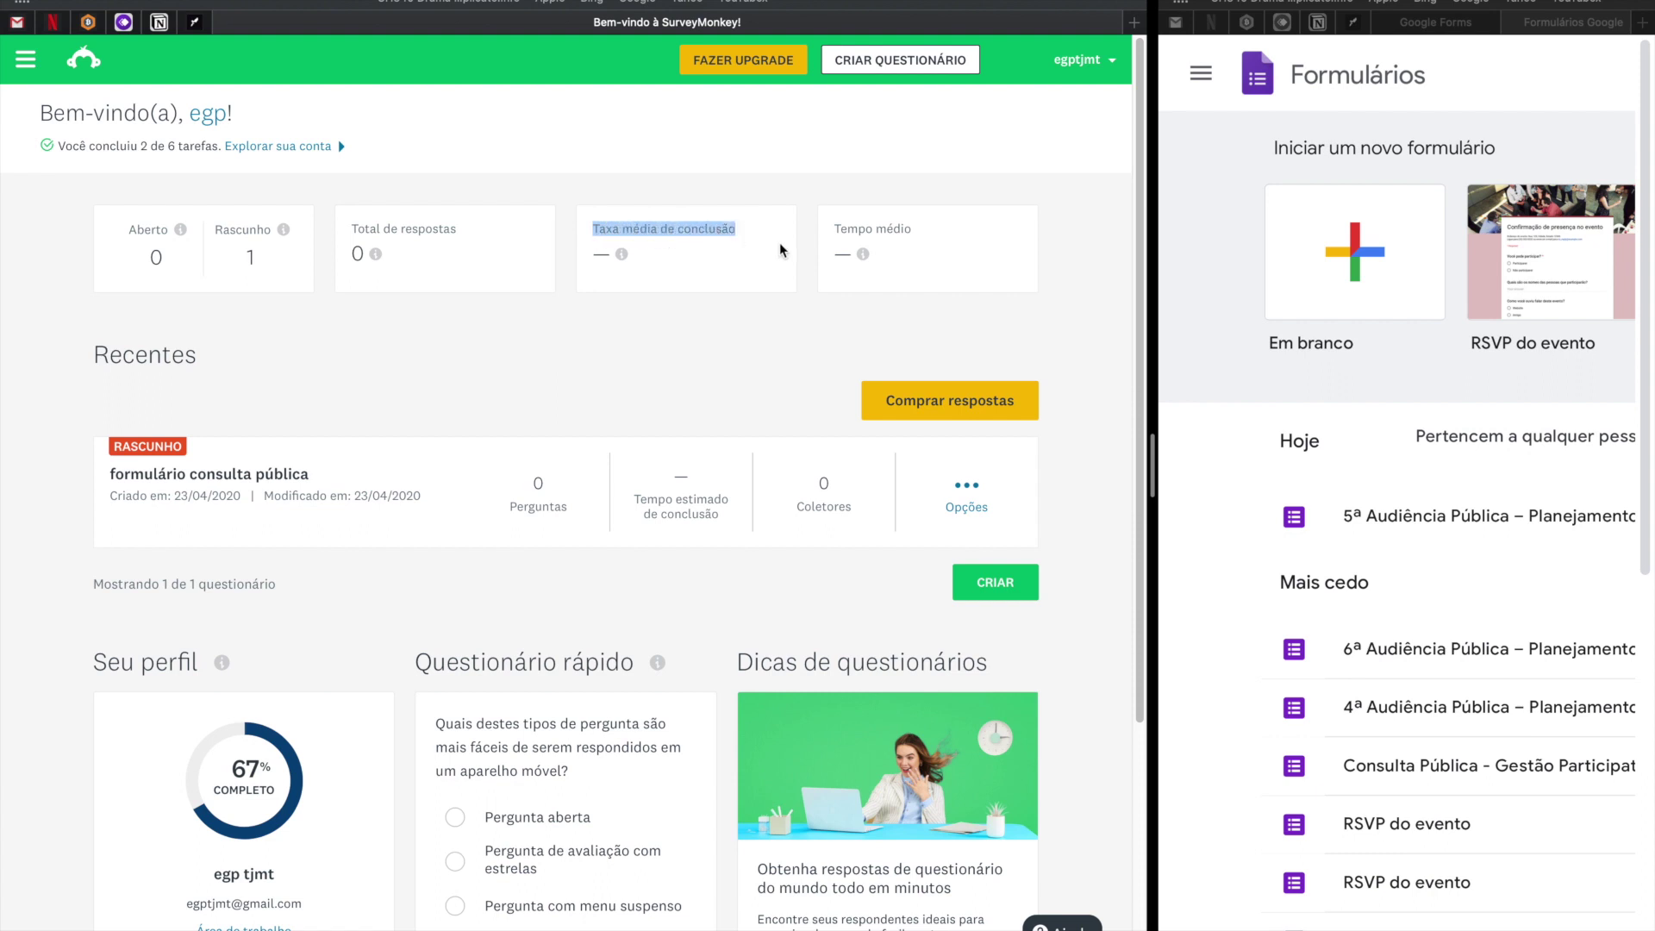
{"action": "mouse_move", "coordinate": [622, 256]}
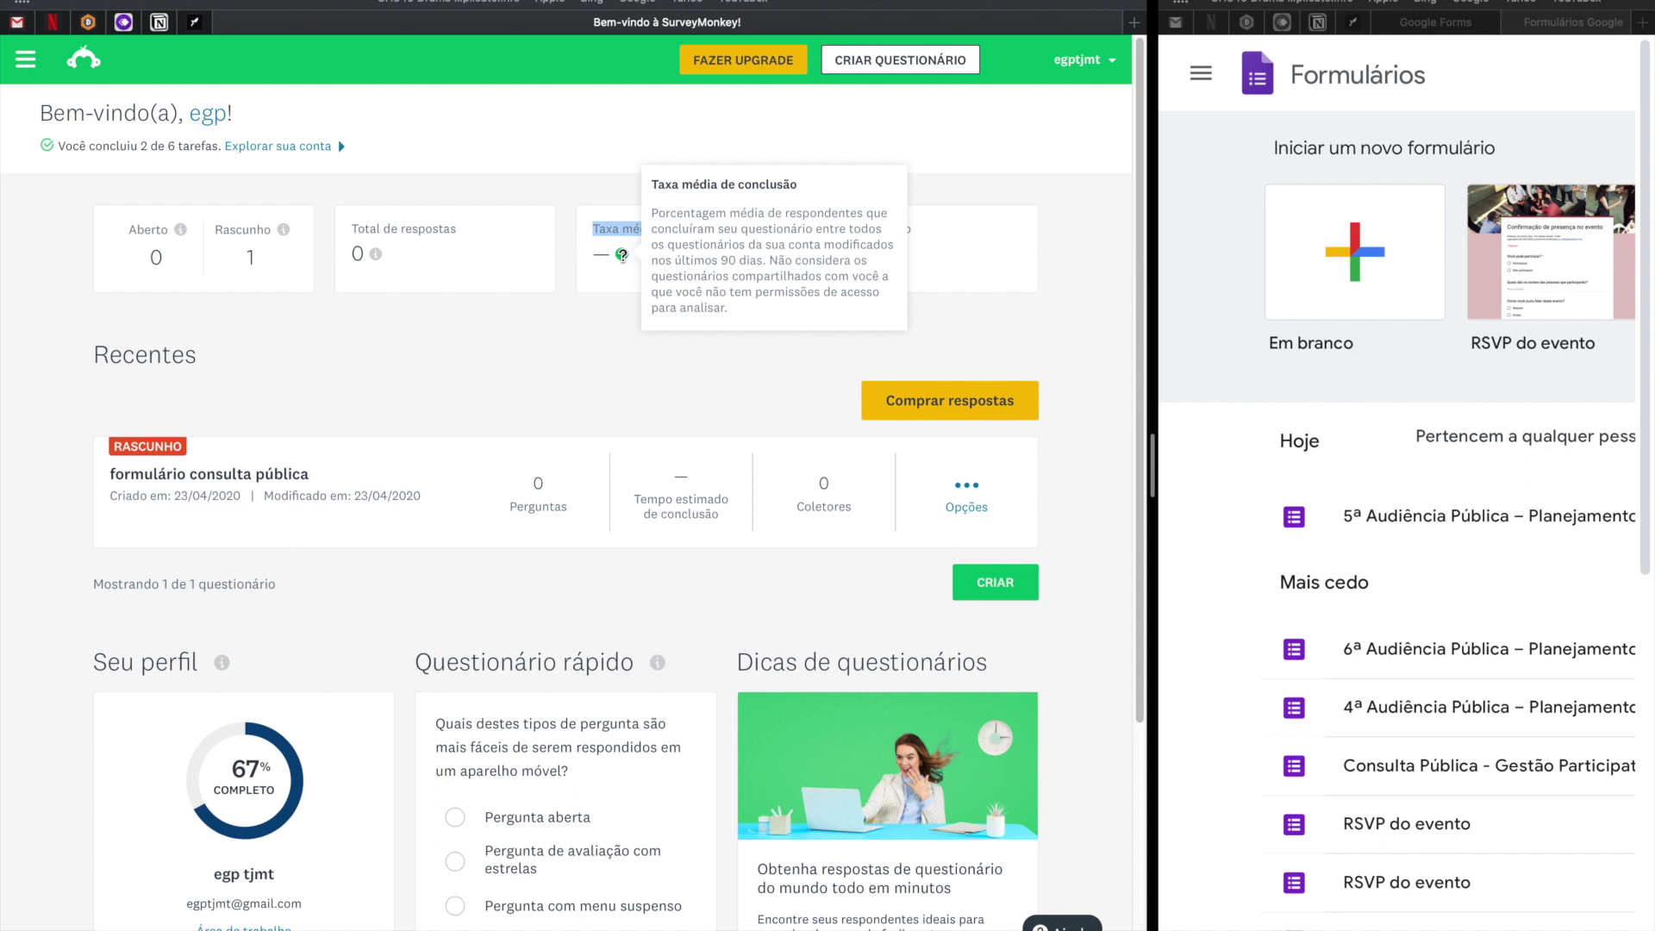
{"action": "left_click", "coordinate": [601, 328]}
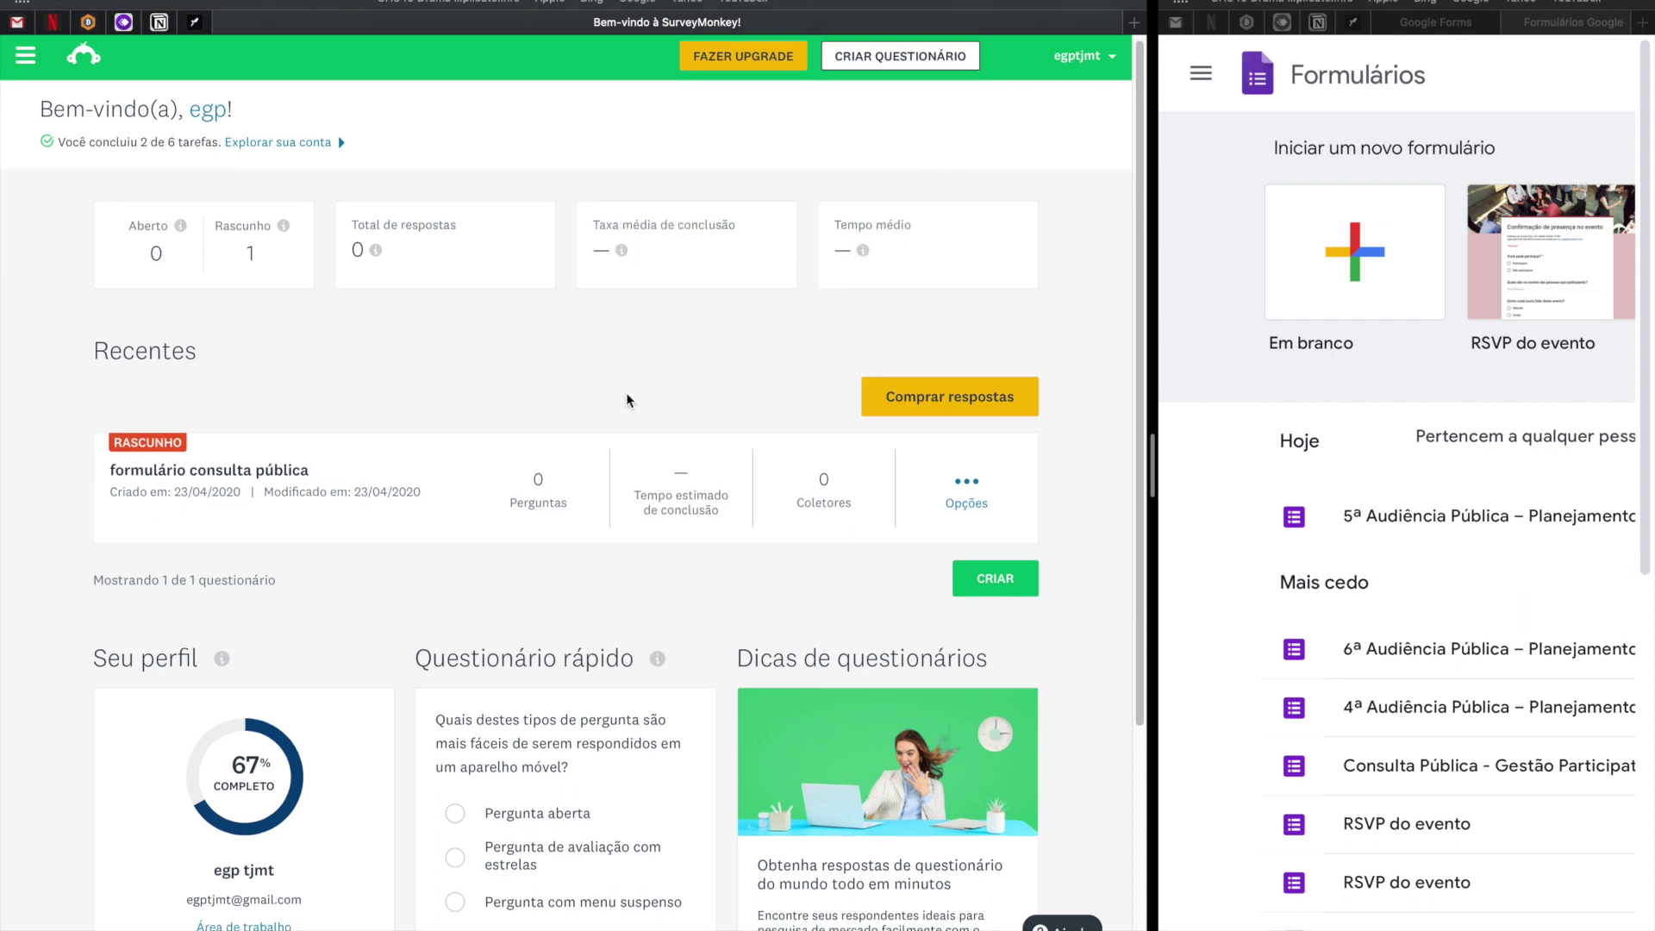
{"action": "scroll", "coordinate": [627, 396], "scroll_direction": "down", "scroll_amount": 1}
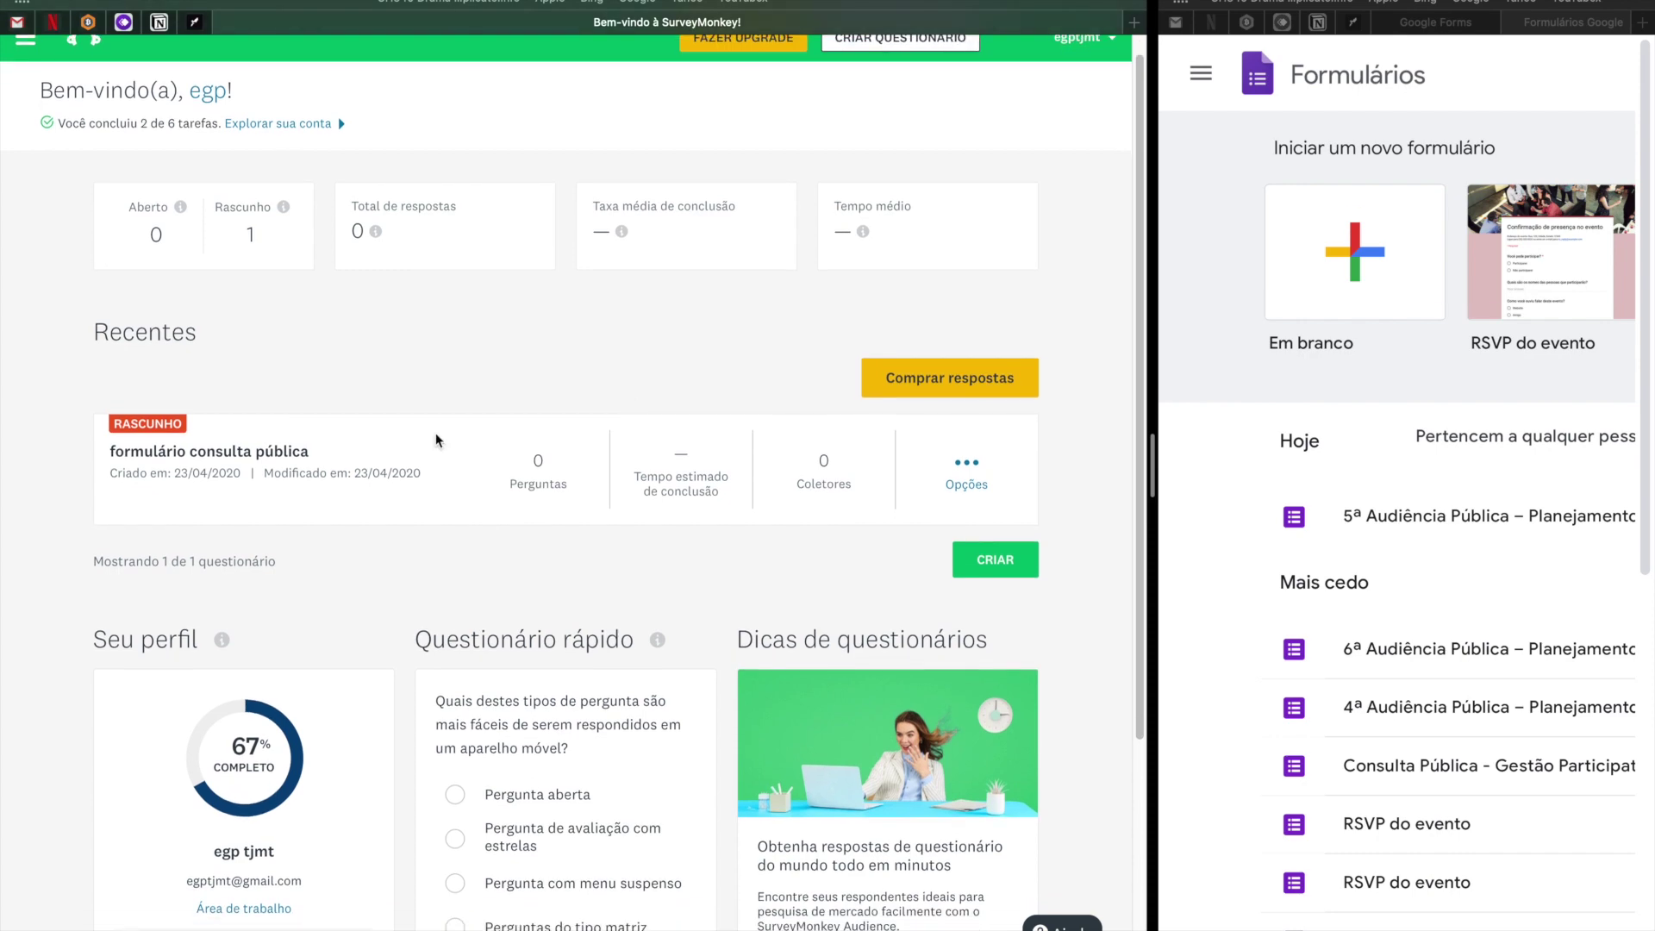
{"action": "scroll", "coordinate": [310, 466], "scroll_direction": "down", "scroll_amount": 5}
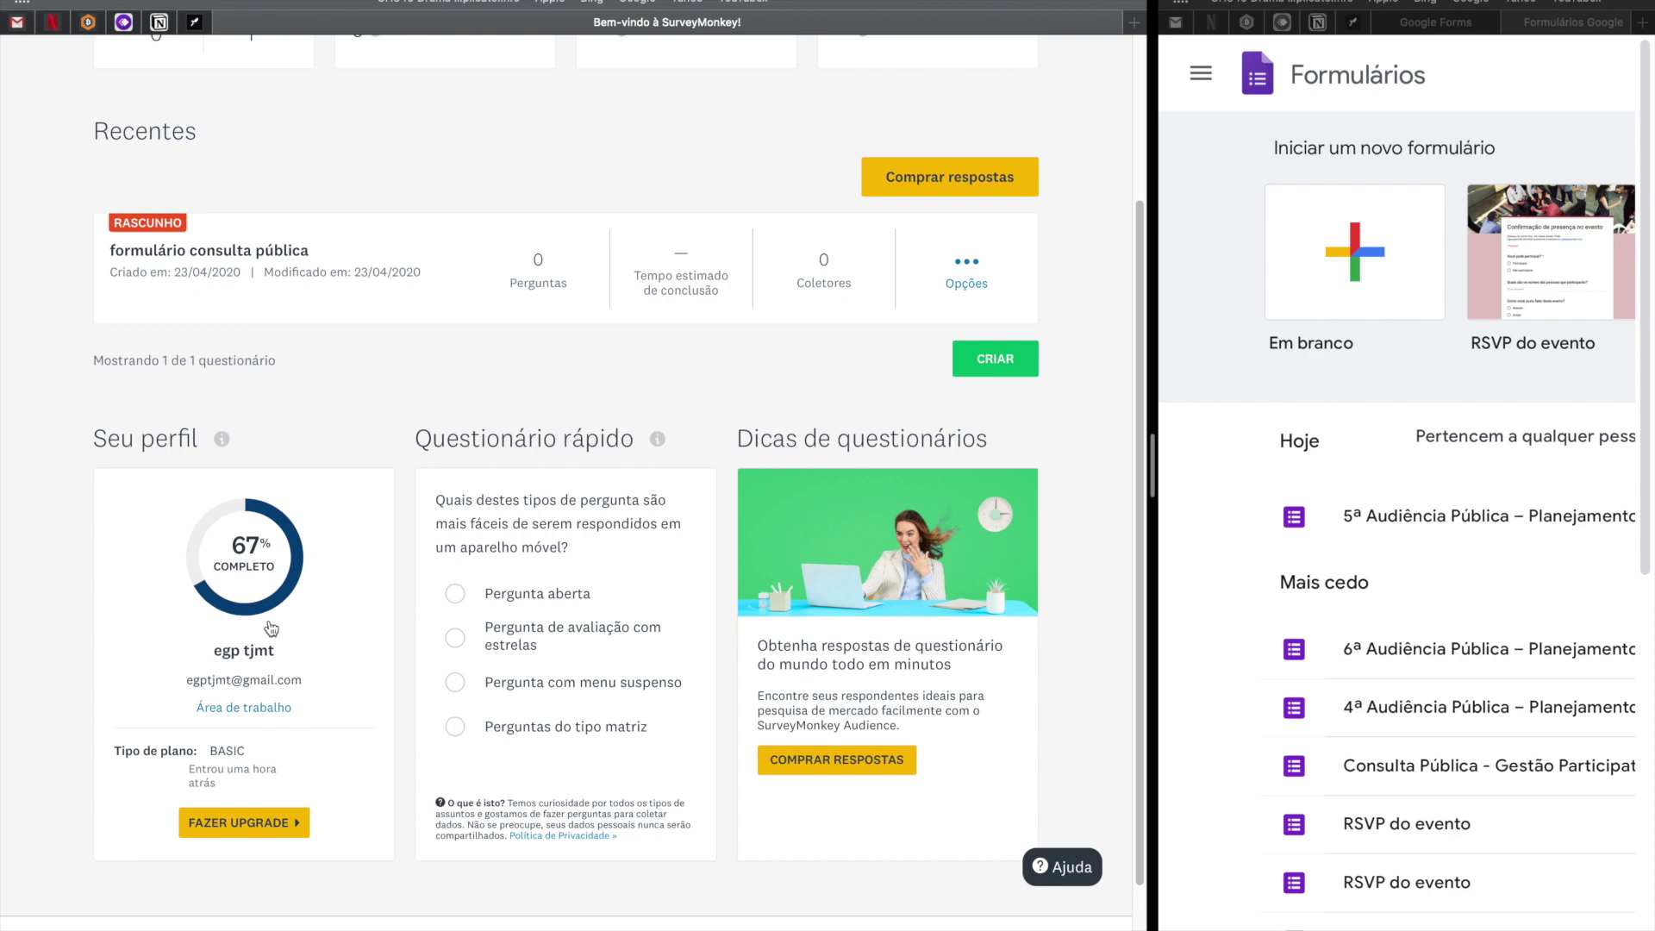
{"action": "scroll", "coordinate": [487, 582], "scroll_direction": "up", "scroll_amount": 5}
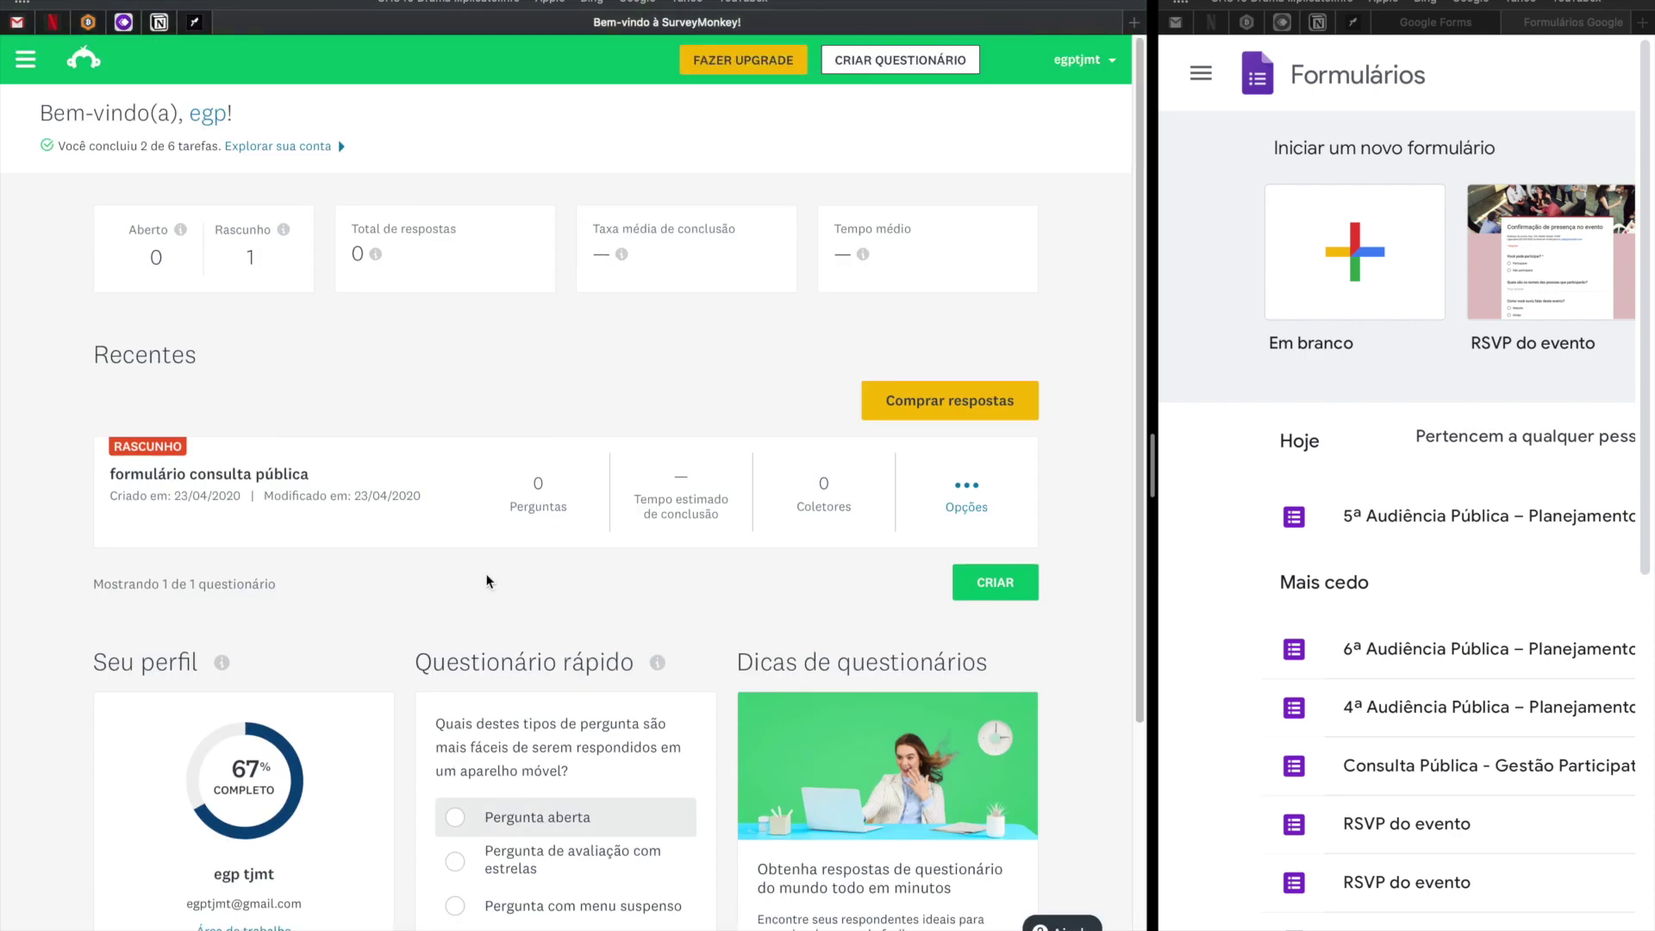
Drag the split-view divider so SurveyMonkey fills about two thirds of the screen.
{"action": "left_click_drag", "start_coordinate": [1149, 473], "coordinate": [1107, 536]}
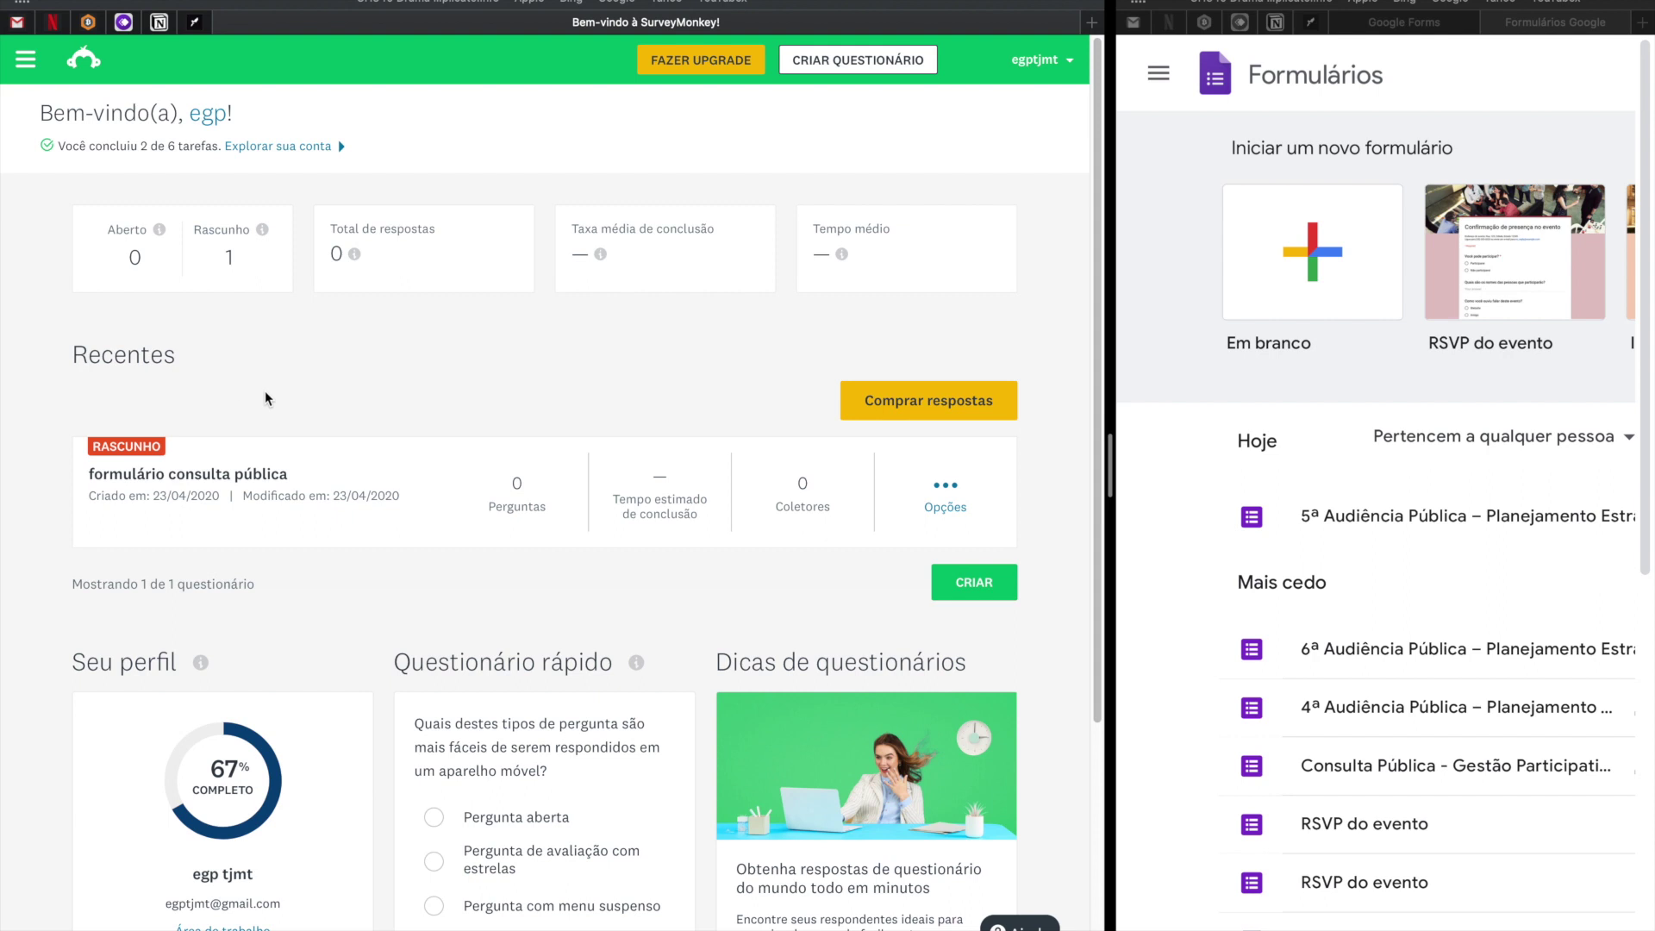
{"action": "left_click_drag", "start_coordinate": [1107, 517], "coordinate": [897, 515]}
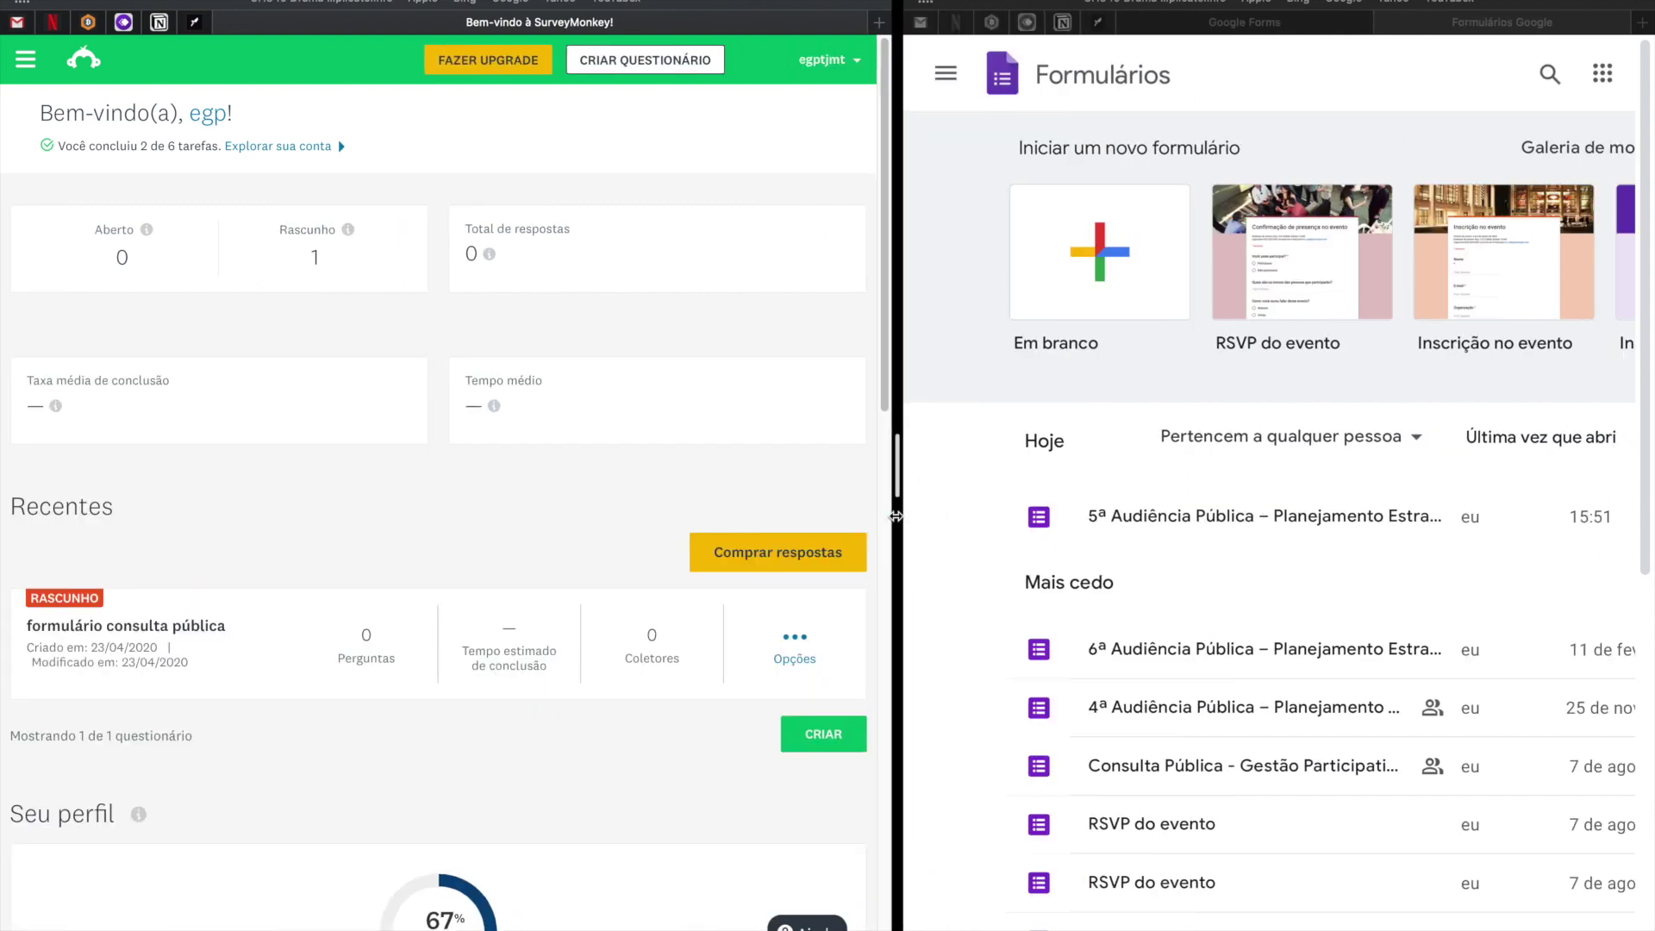
{"action": "left_click_drag", "start_coordinate": [896, 515], "coordinate": [780, 272]}
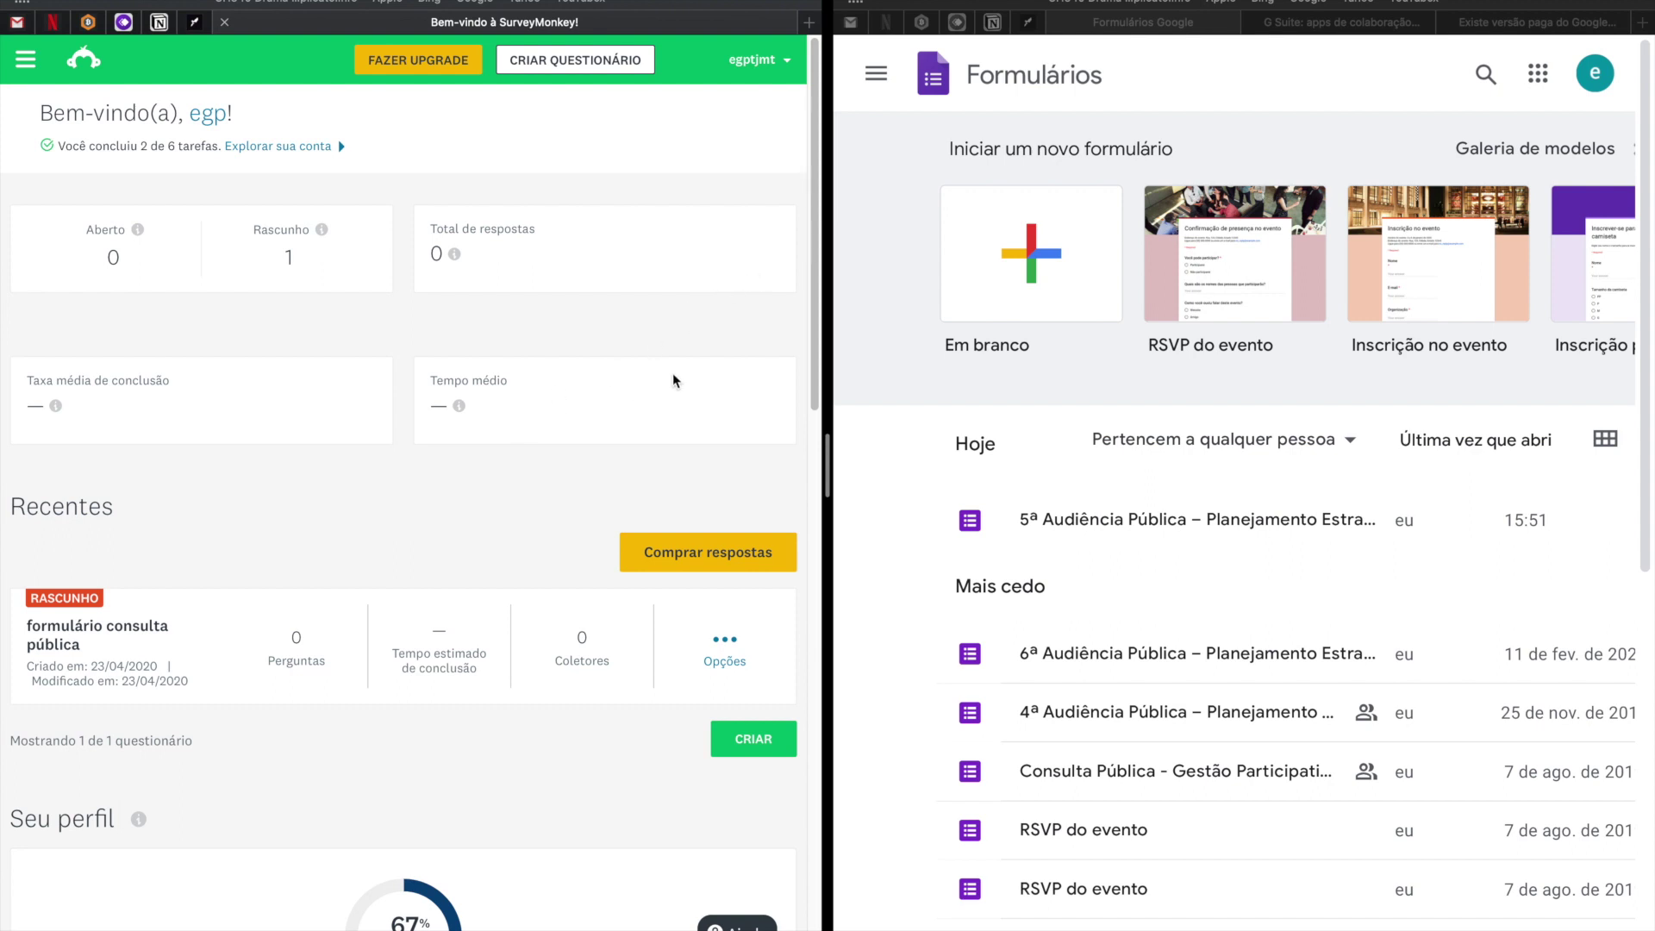
{"action": "left_click_drag", "start_coordinate": [829, 331], "coordinate": [1097, 325]}
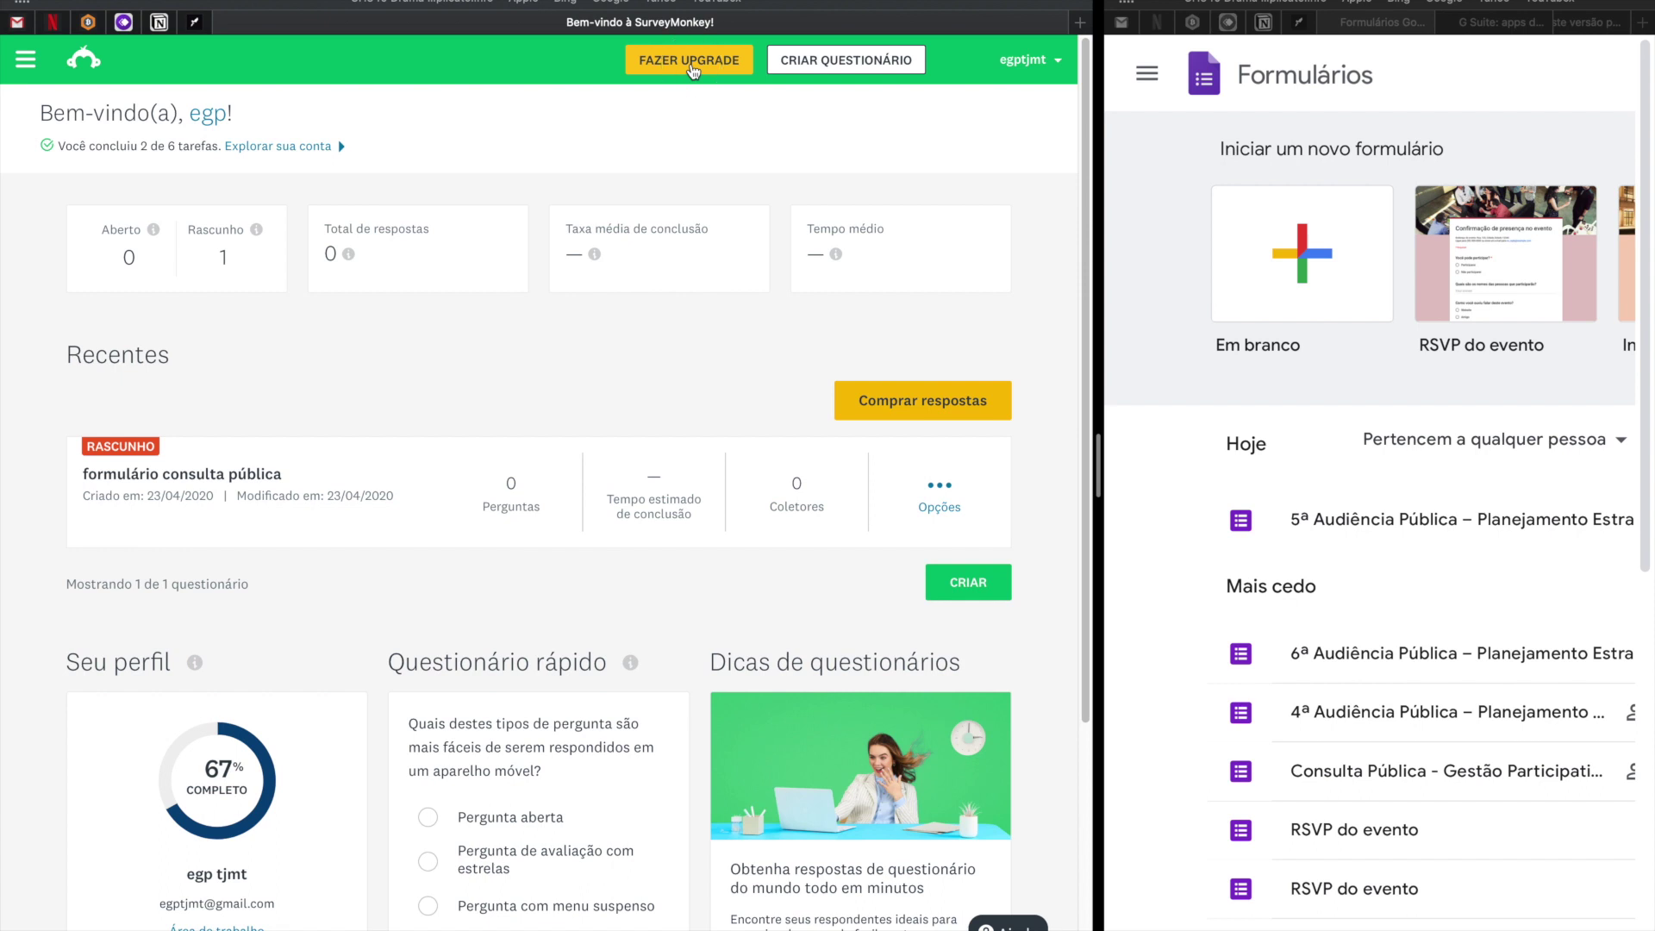
Go from SurveyMonkey's plans page to the full feature comparison, with the current Basic plan marked.
{"action": "left_click", "coordinate": [691, 65]}
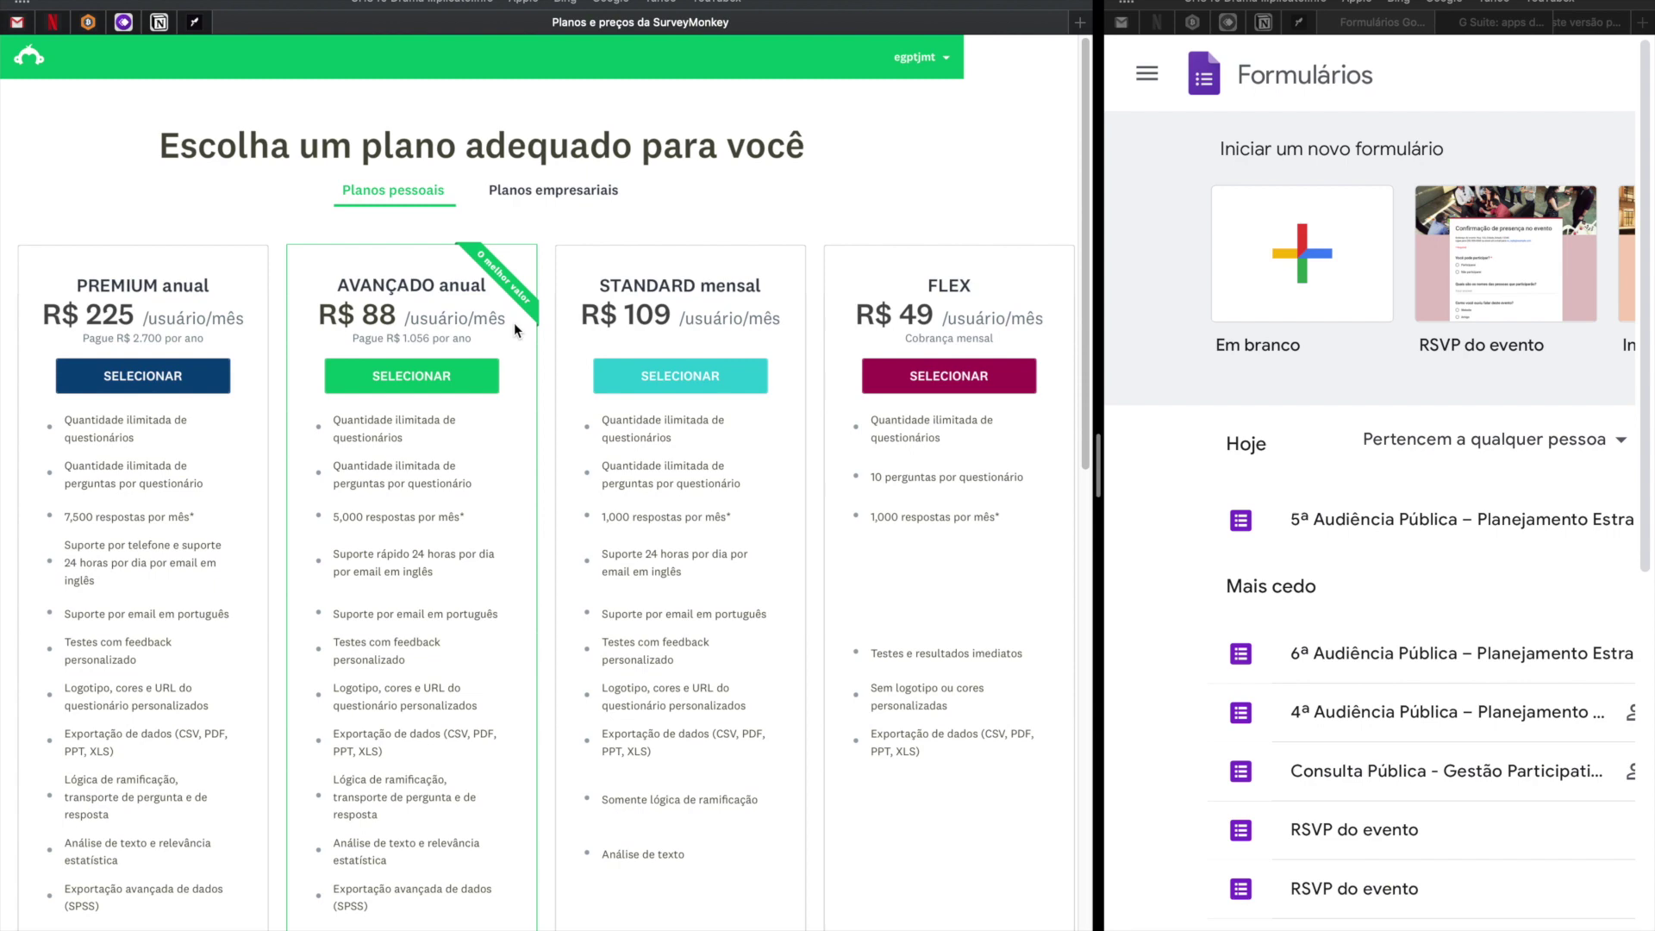
{"action": "scroll", "coordinate": [588, 344], "scroll_direction": "down", "scroll_amount": 5}
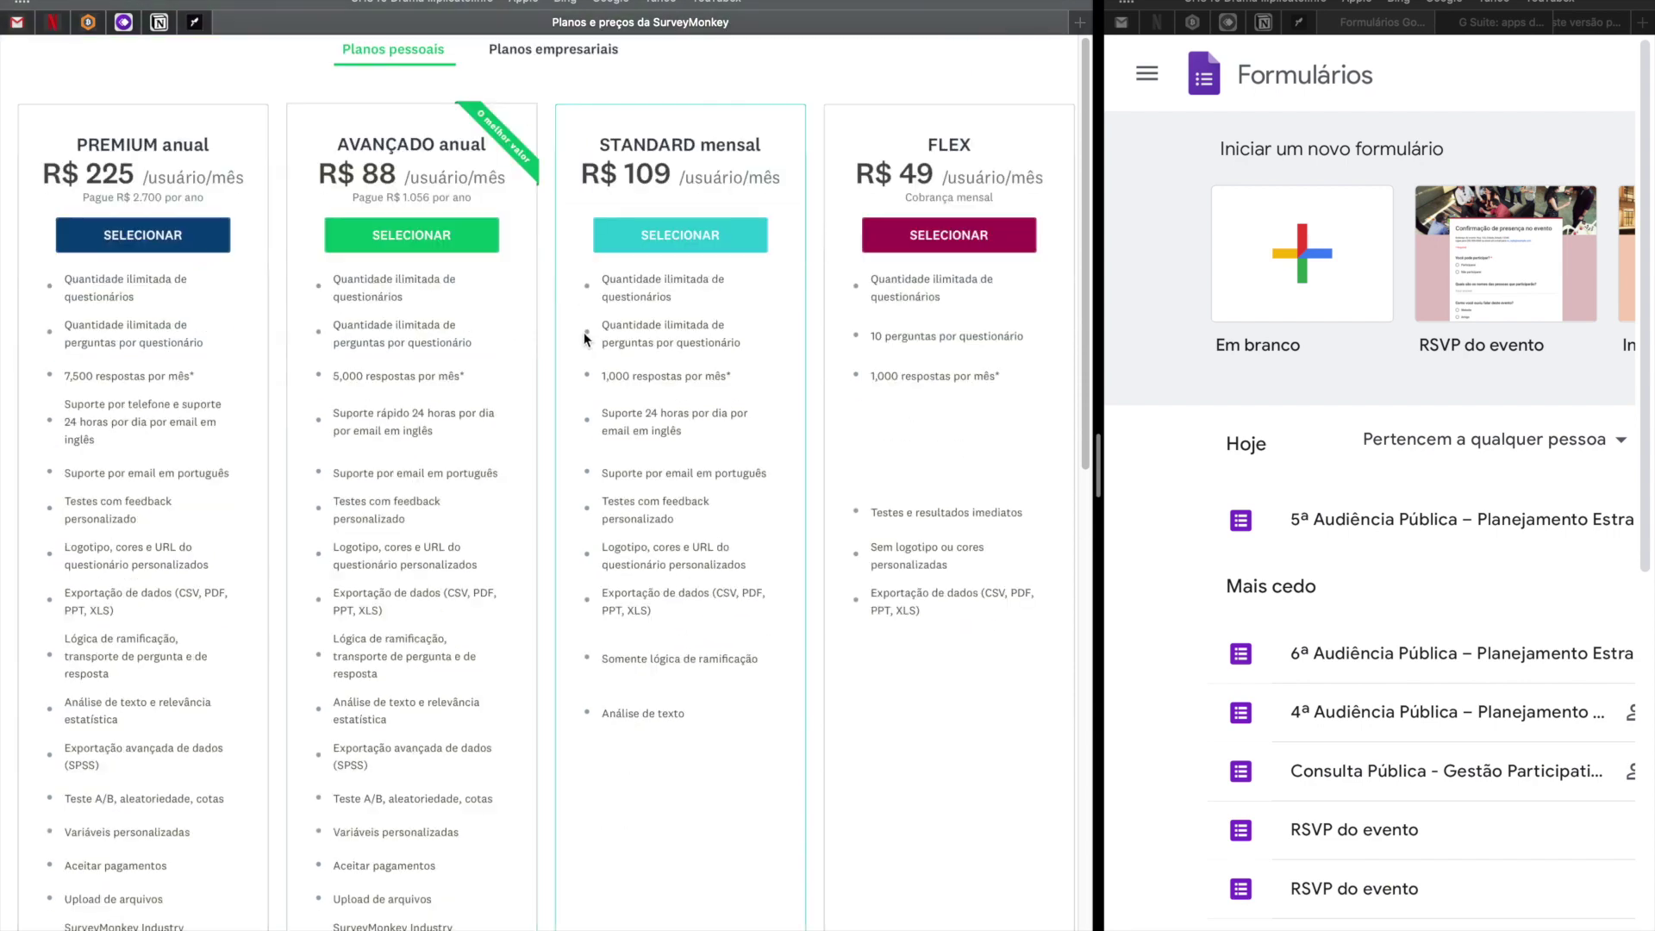
{"action": "scroll", "coordinate": [686, 398], "scroll_direction": "down", "scroll_amount": 7}
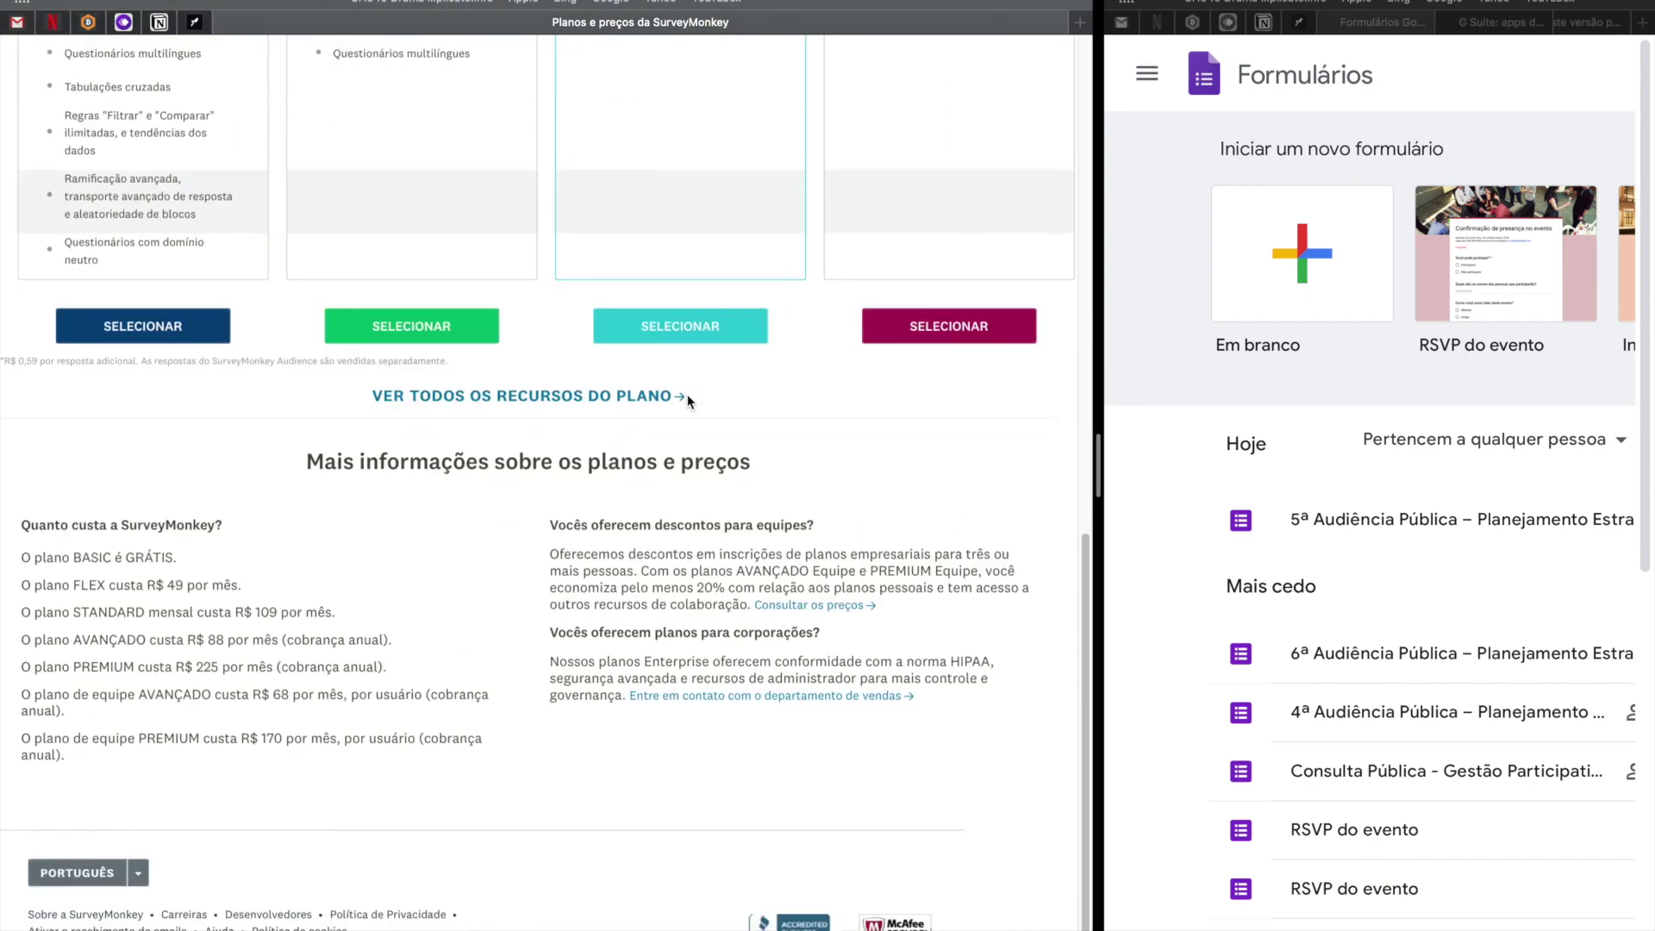
{"action": "left_click", "coordinate": [522, 397]}
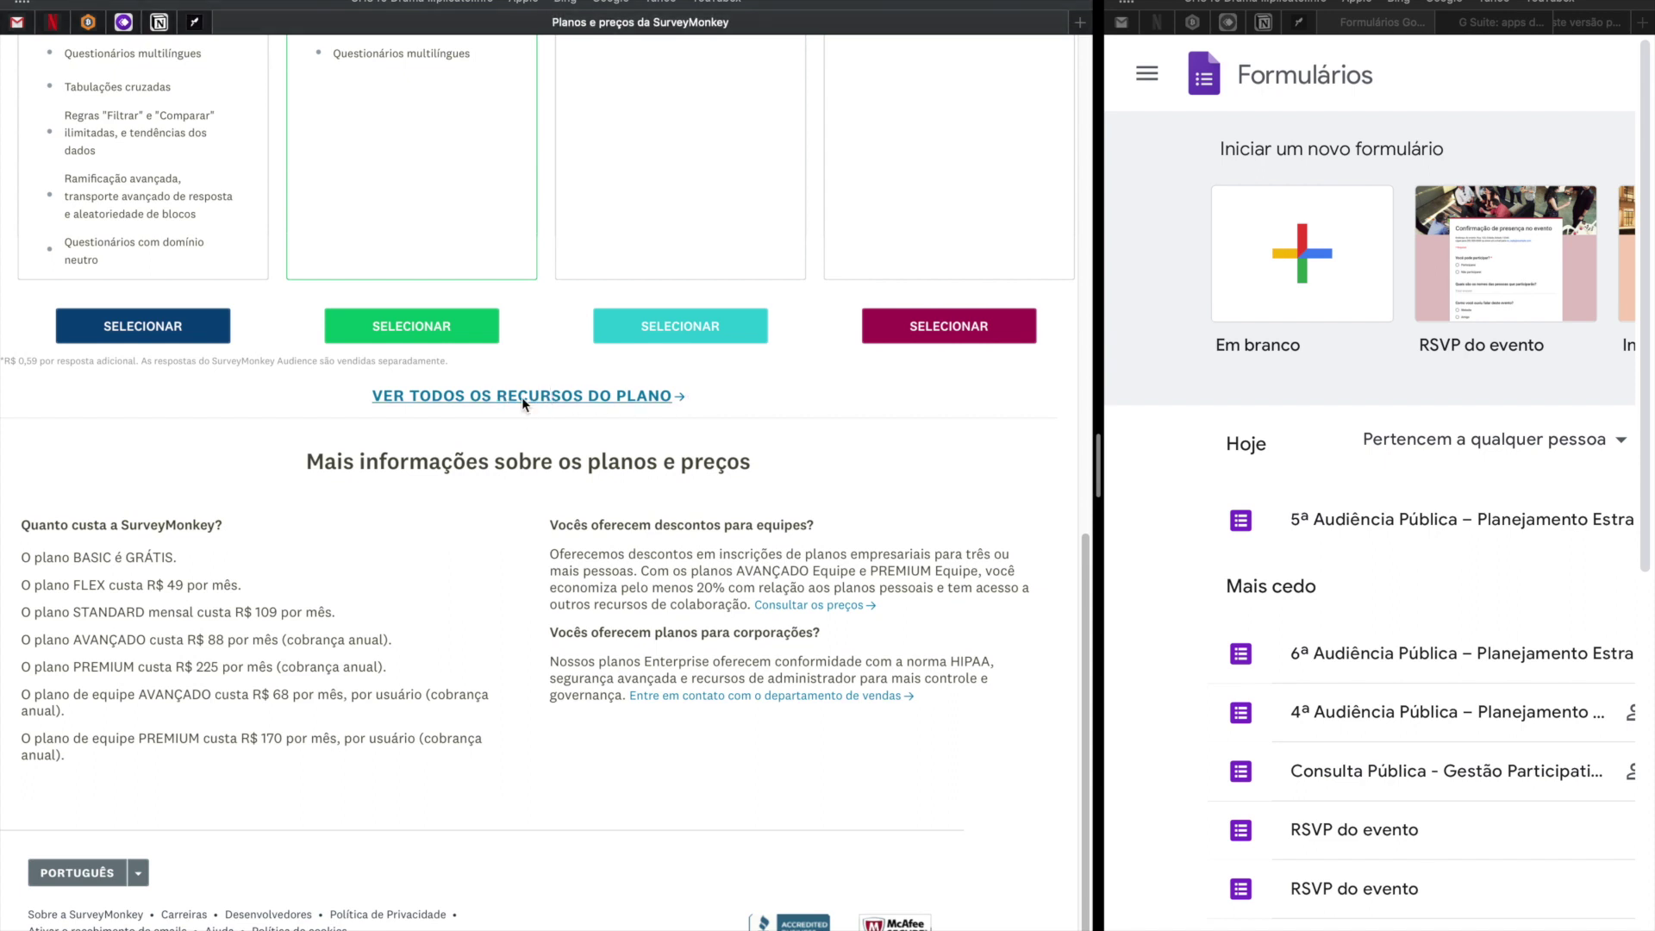
{"action": "left_click_drag", "start_coordinate": [873, 357], "coordinate": [925, 362]}
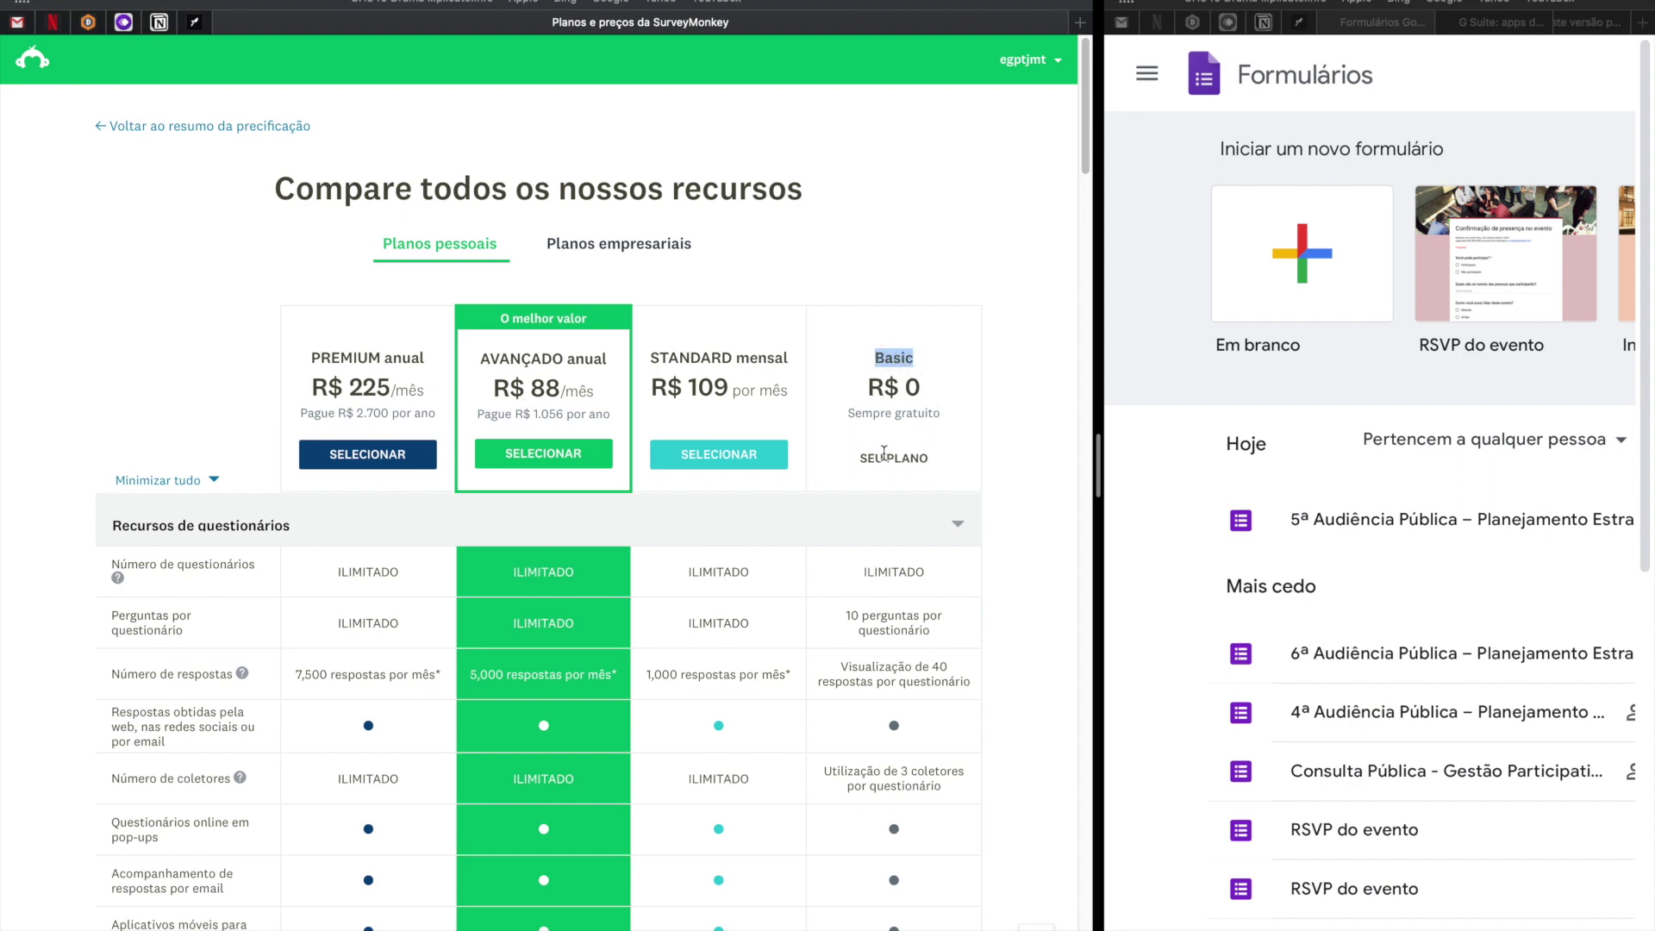
{"action": "left_click_drag", "start_coordinate": [868, 387], "coordinate": [937, 415]}
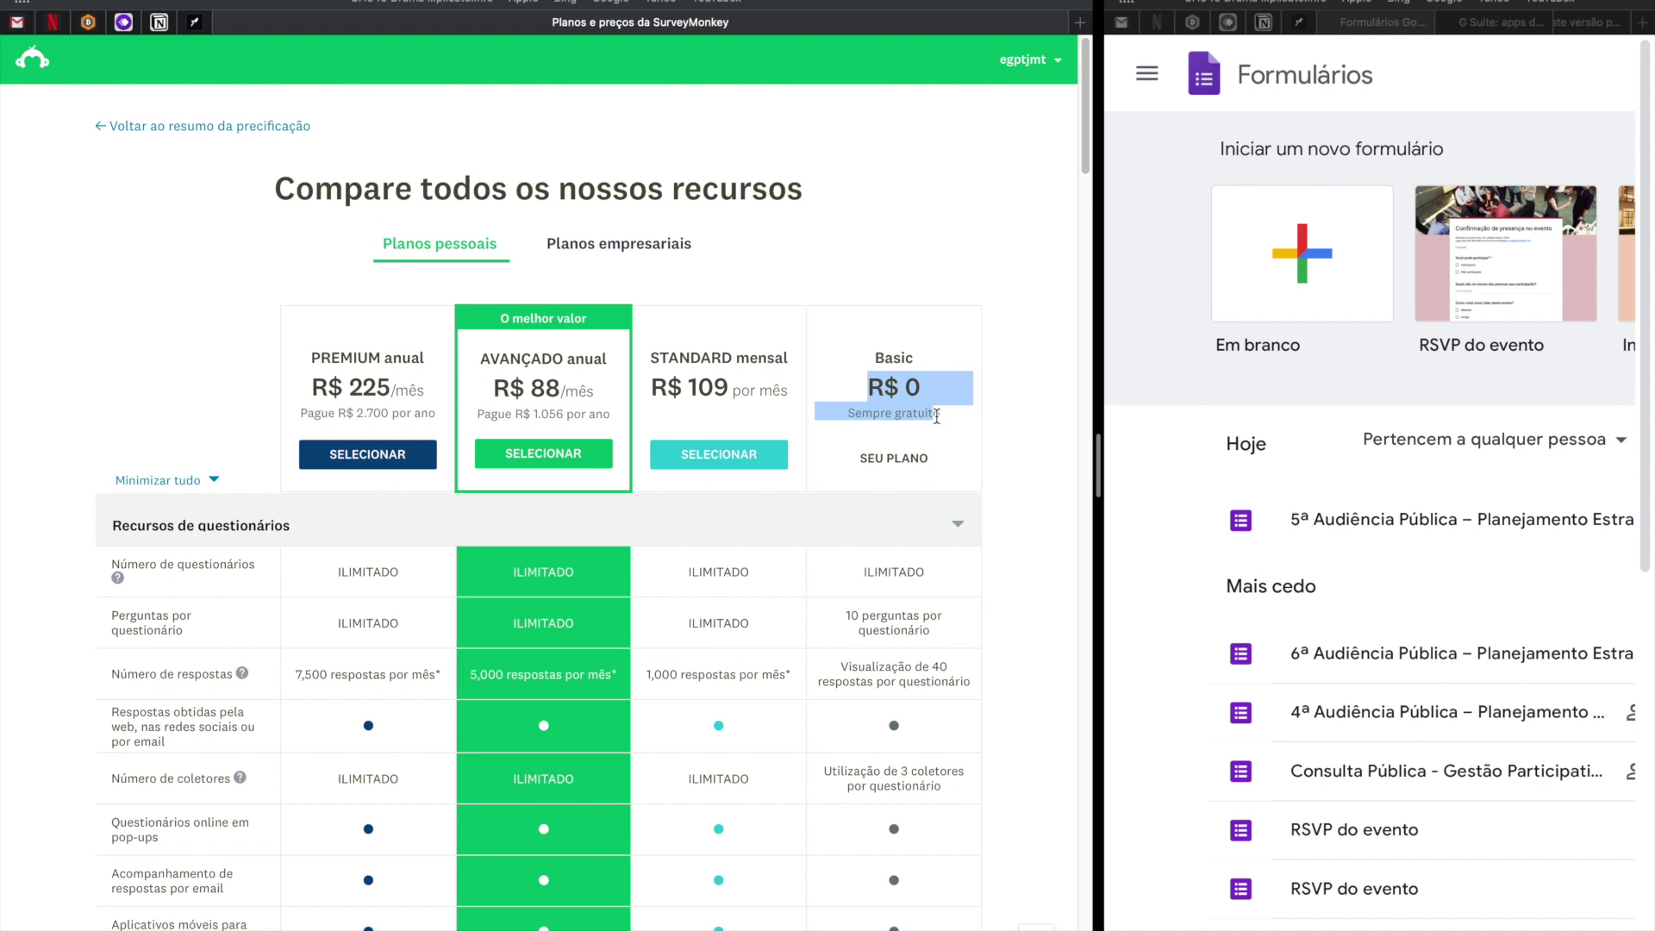
{"action": "scroll", "coordinate": [978, 433], "scroll_direction": "down", "scroll_amount": 3}
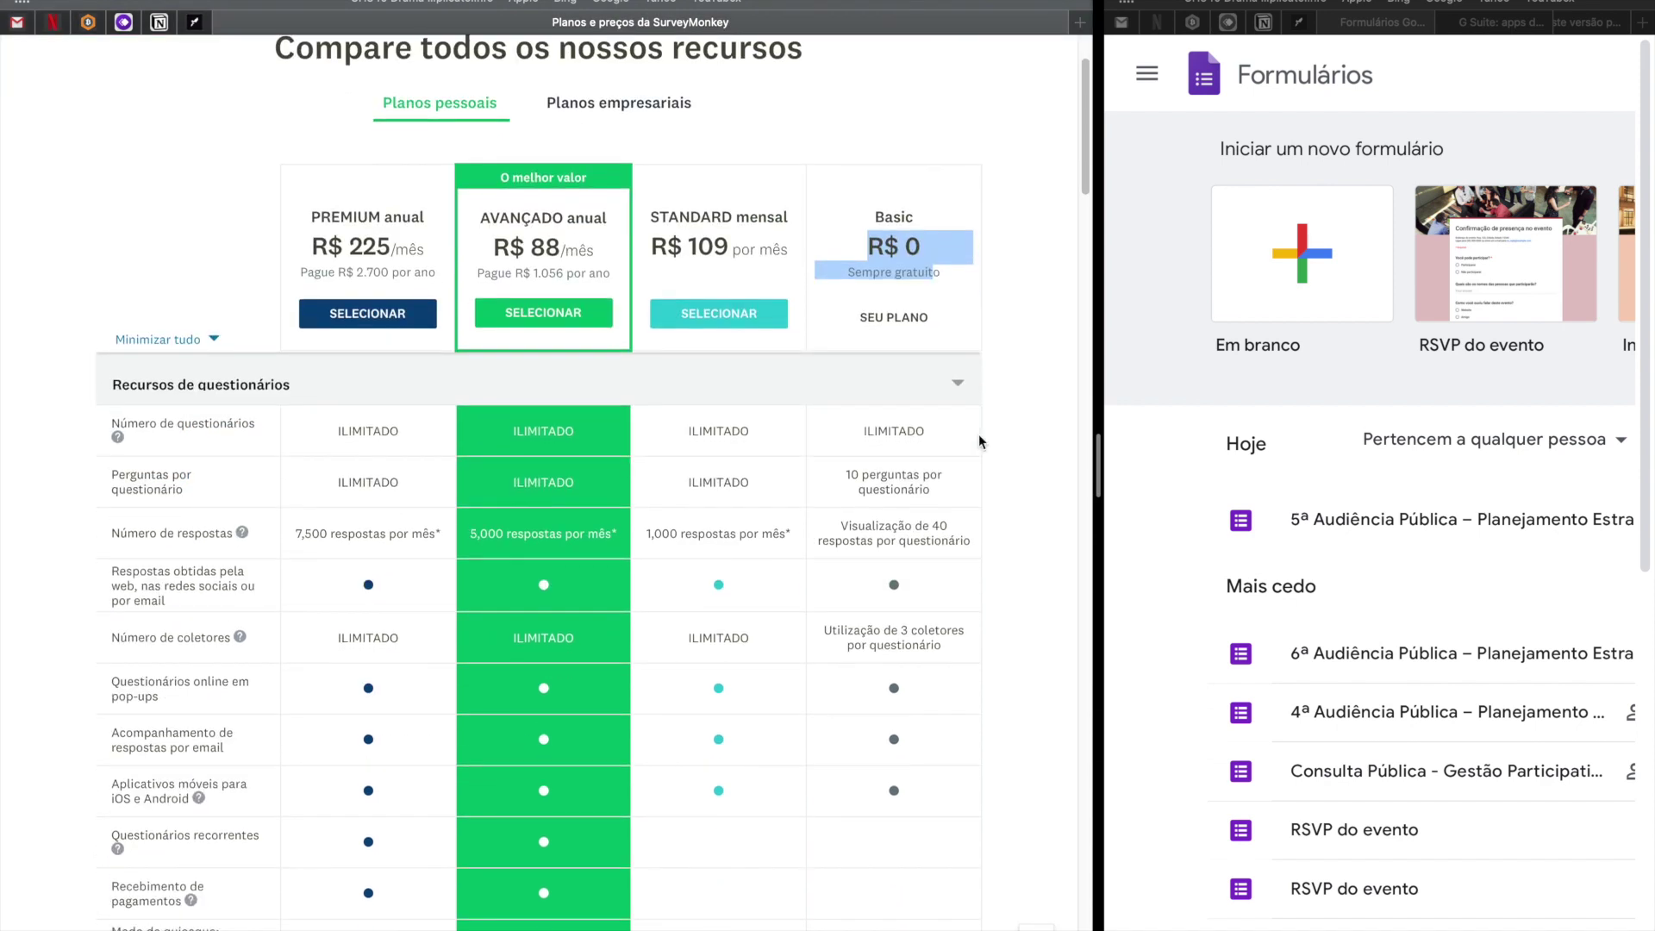
{"action": "left_click", "coordinate": [931, 442]}
{"action": "left_click_drag", "start_coordinate": [111, 423], "coordinate": [255, 424]}
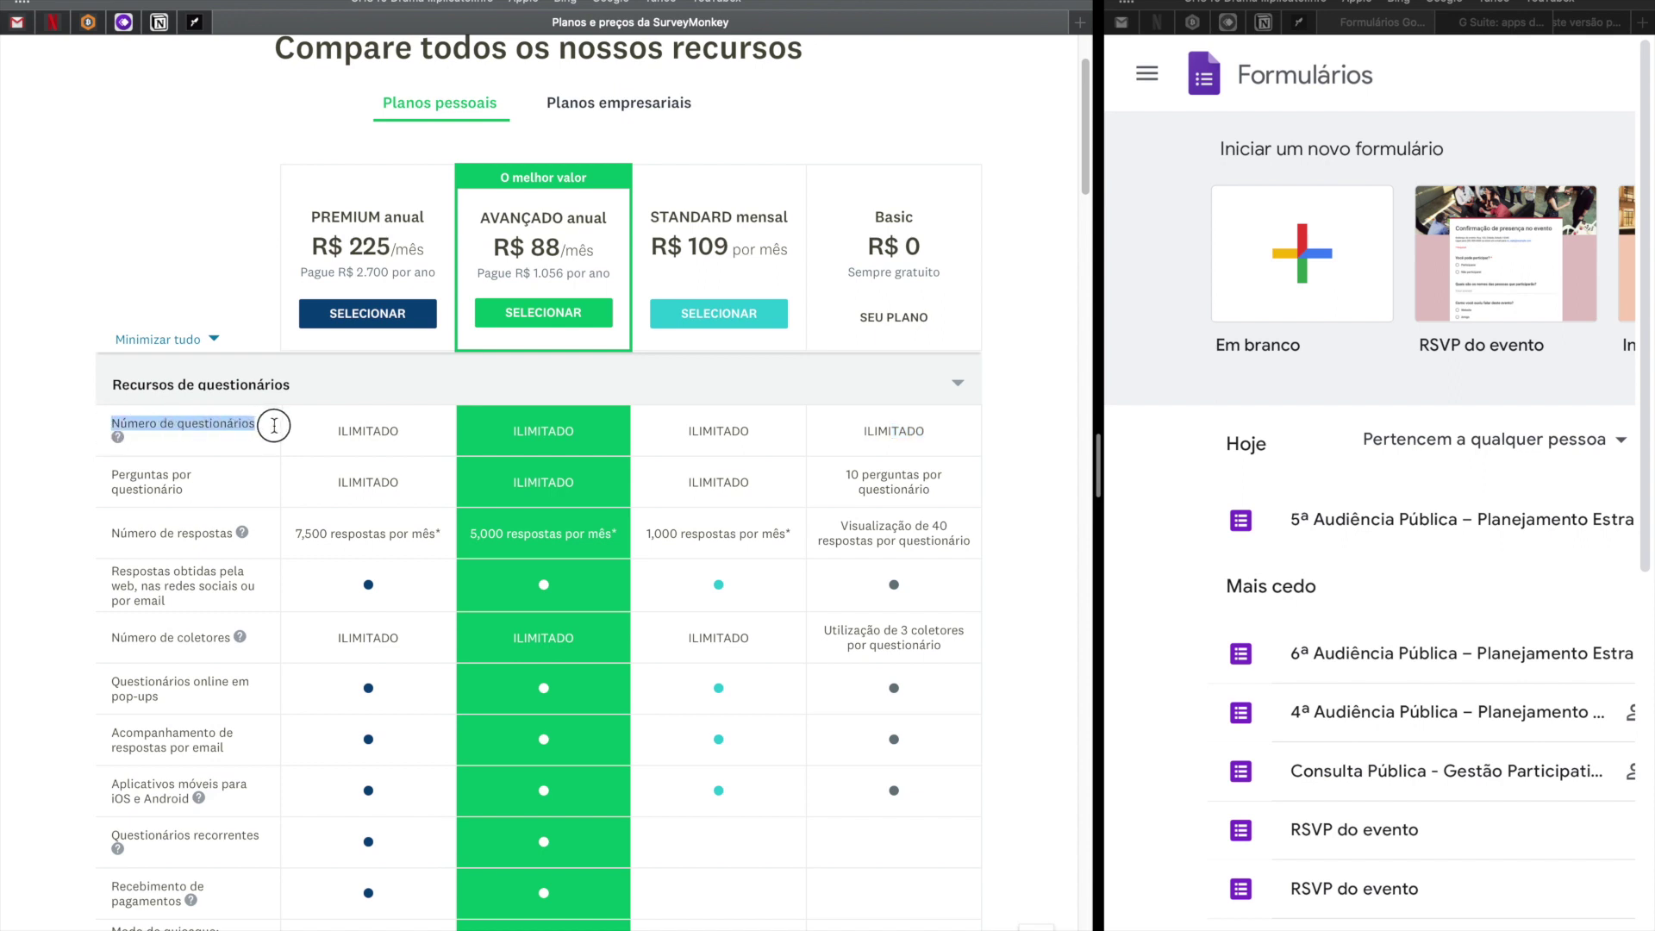
{"action": "left_click_drag", "start_coordinate": [949, 433], "coordinate": [843, 426]}
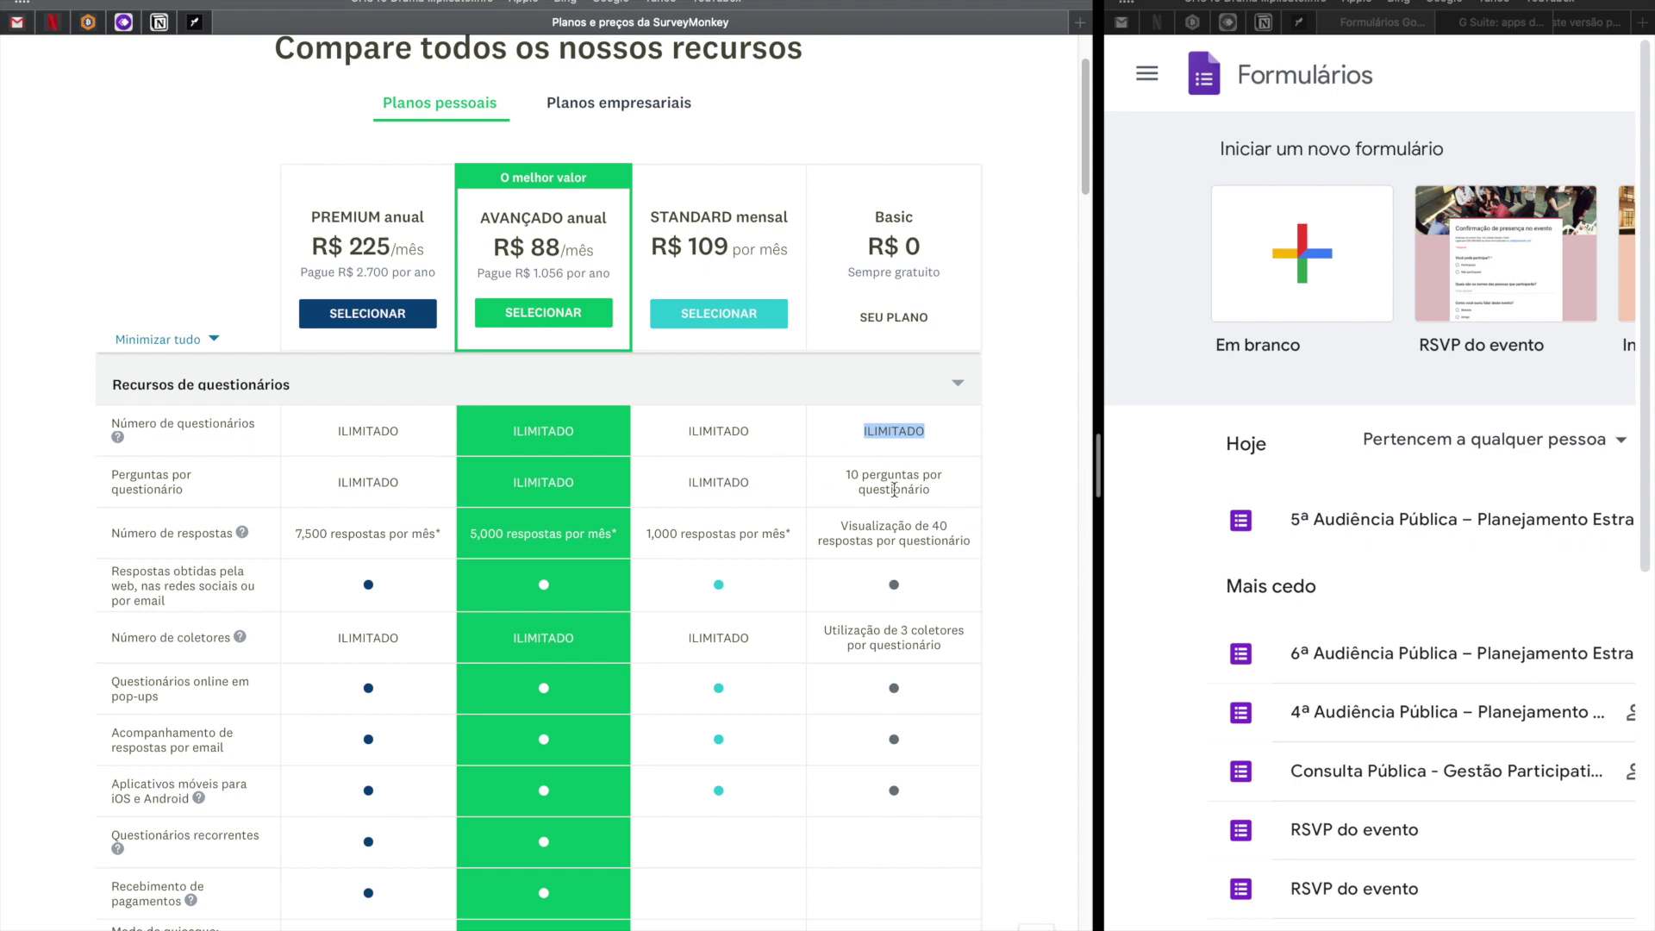
{"action": "left_click_drag", "start_coordinate": [947, 488], "coordinate": [844, 470]}
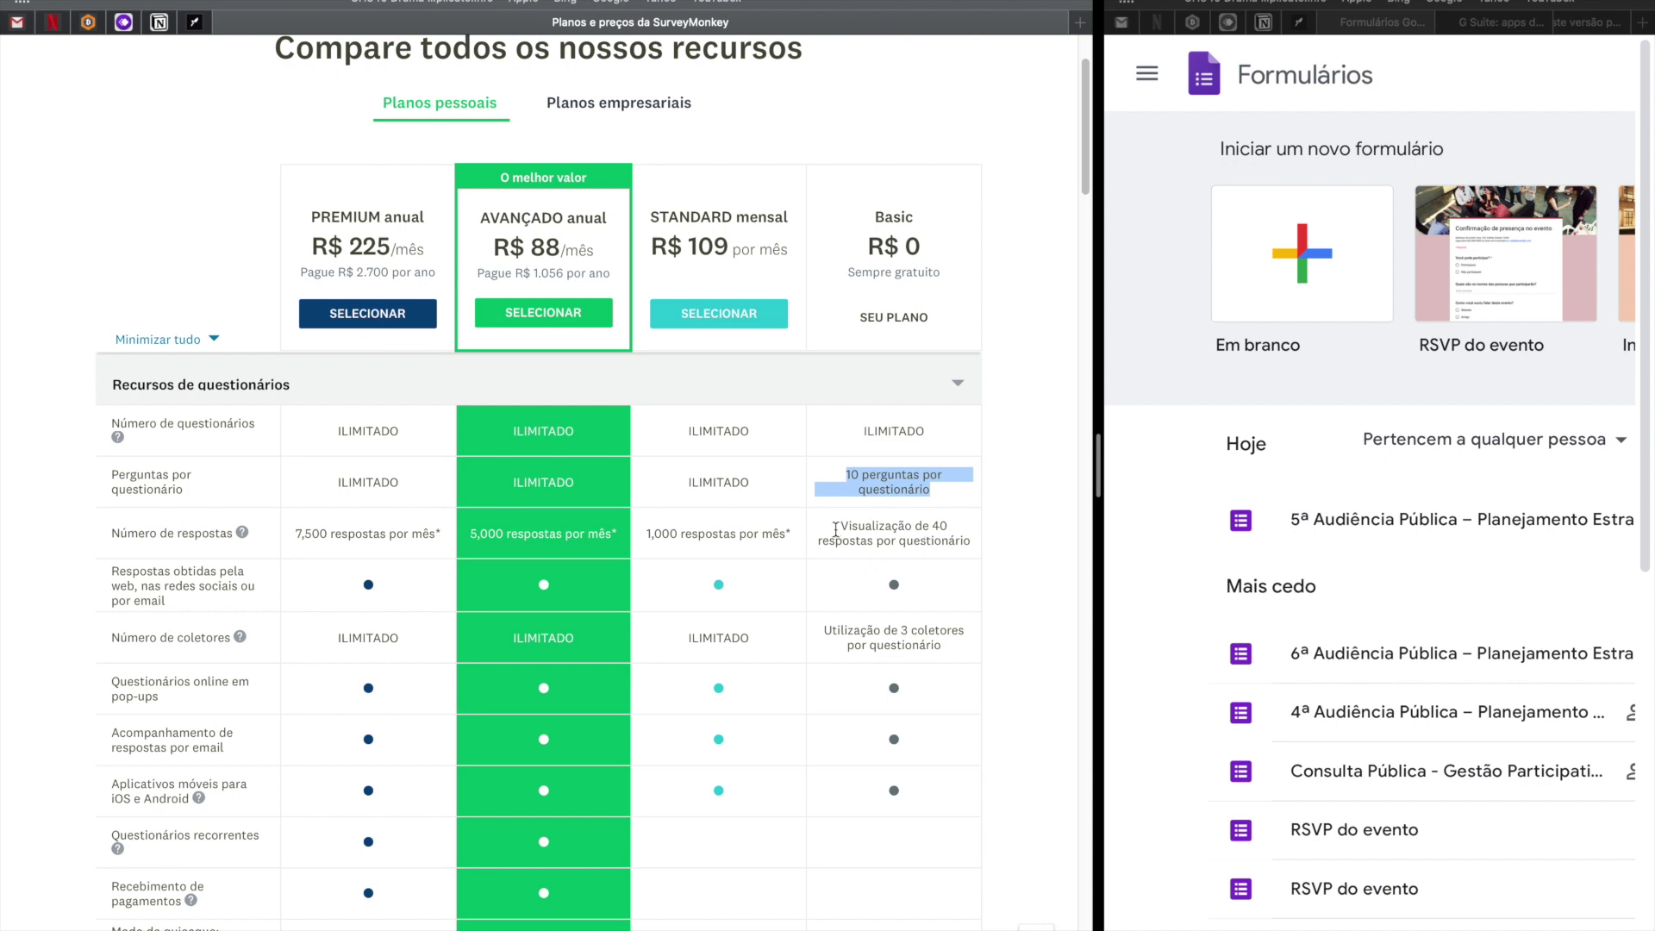
{"action": "left_click_drag", "start_coordinate": [841, 528], "coordinate": [955, 541]}
{"action": "left_click", "coordinate": [836, 532]}
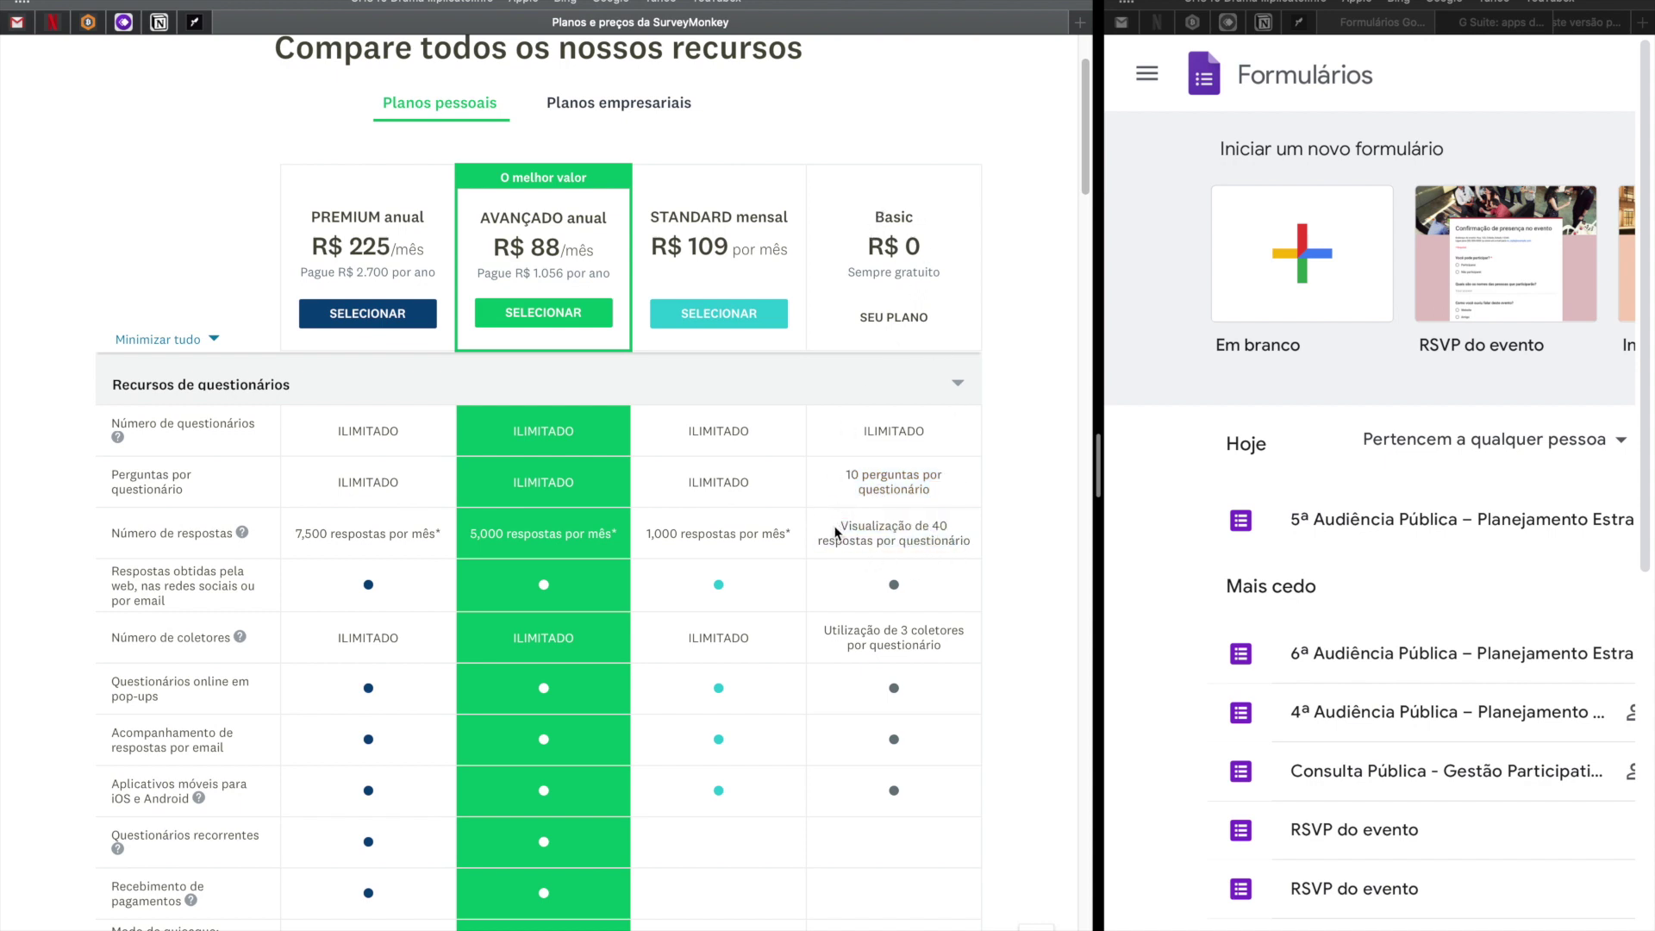
{"action": "left_click_drag", "start_coordinate": [841, 527], "coordinate": [968, 540]}
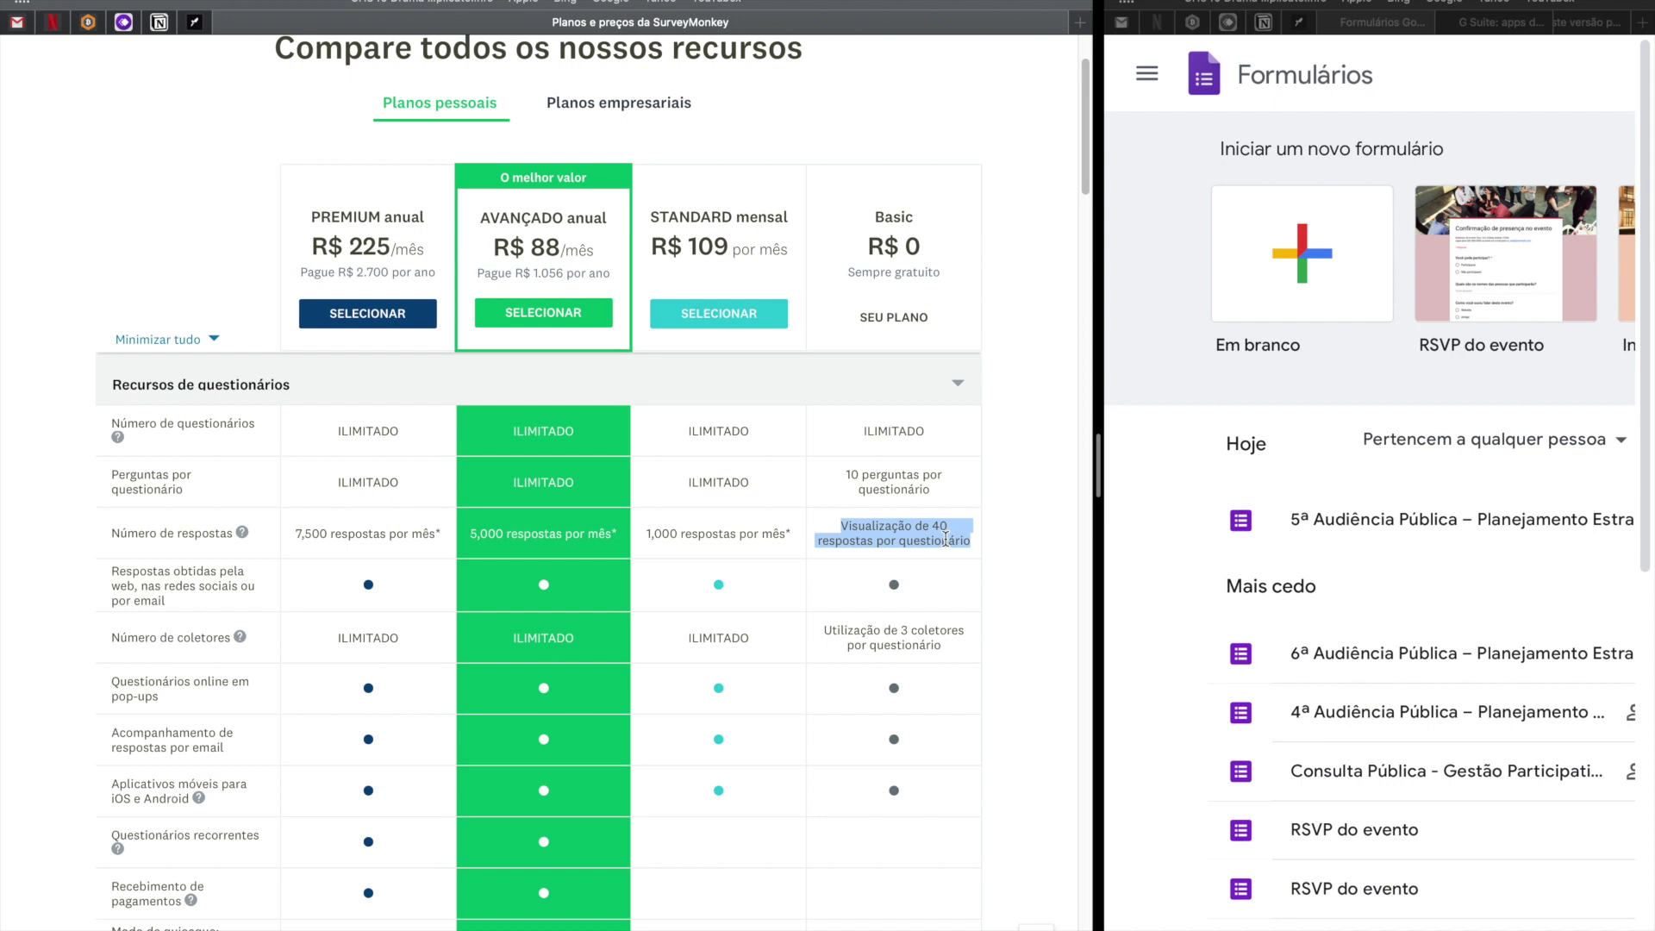
{"action": "left_click", "coordinate": [842, 526]}
{"action": "left_click_drag", "start_coordinate": [842, 525], "coordinate": [968, 540]}
{"action": "left_click", "coordinate": [841, 531]}
{"action": "left_click_drag", "start_coordinate": [838, 532], "coordinate": [980, 540]}
{"action": "left_click", "coordinate": [840, 532]}
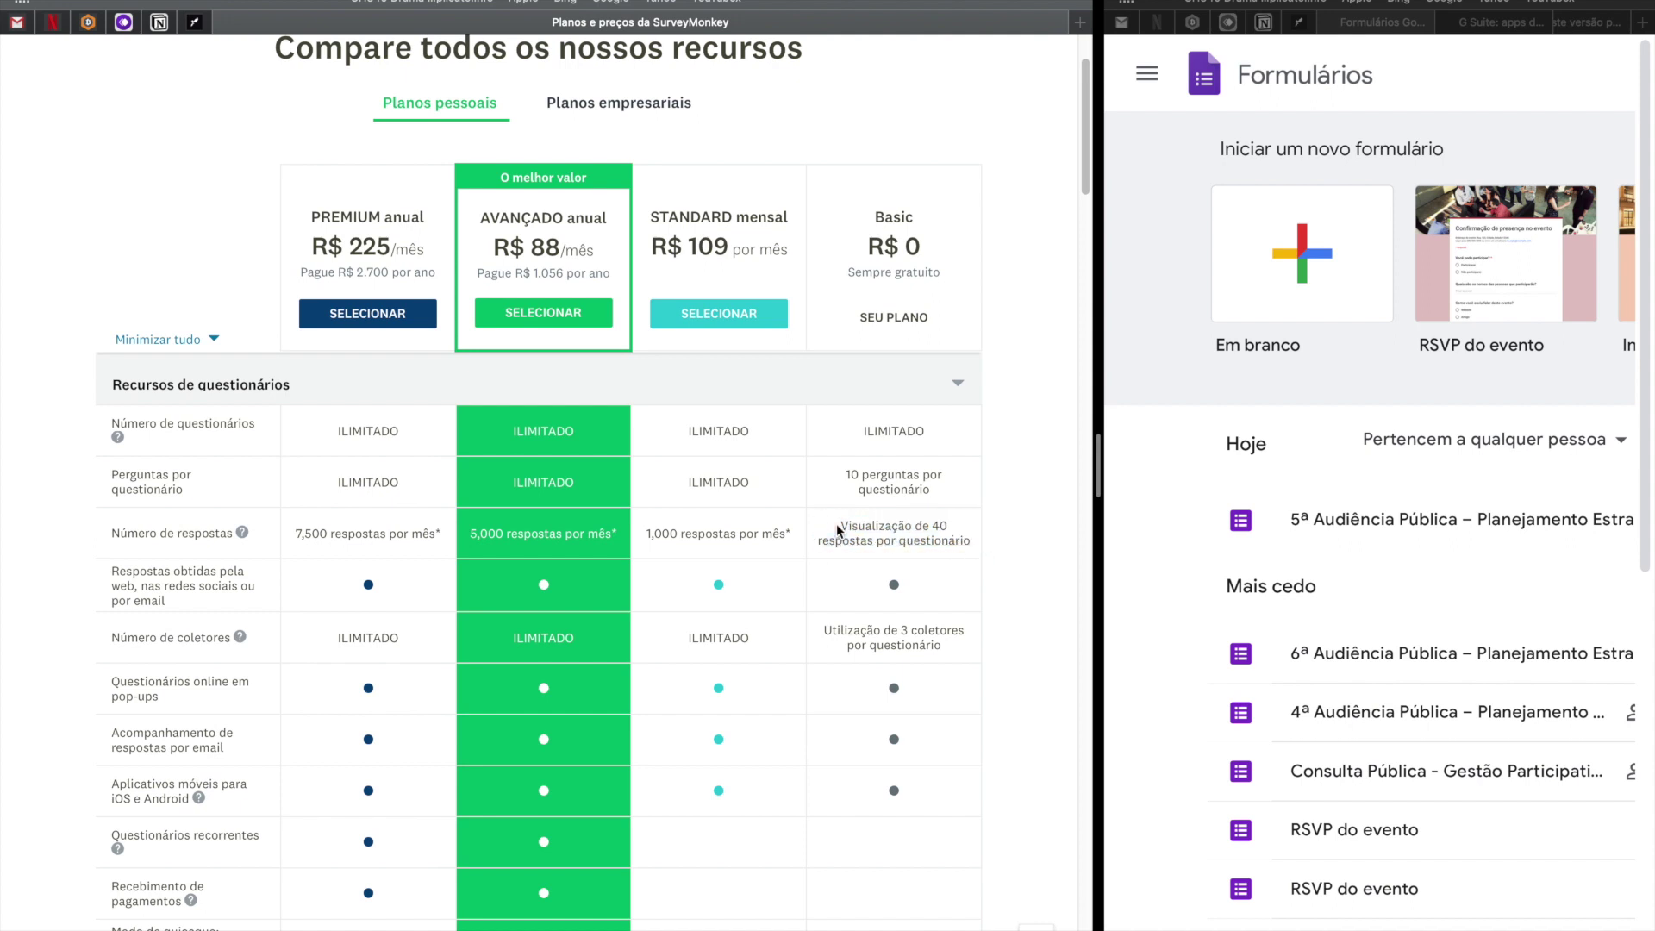
{"action": "double_click", "coordinate": [876, 226]}
{"action": "left_click_drag", "start_coordinate": [841, 526], "coordinate": [981, 537]}
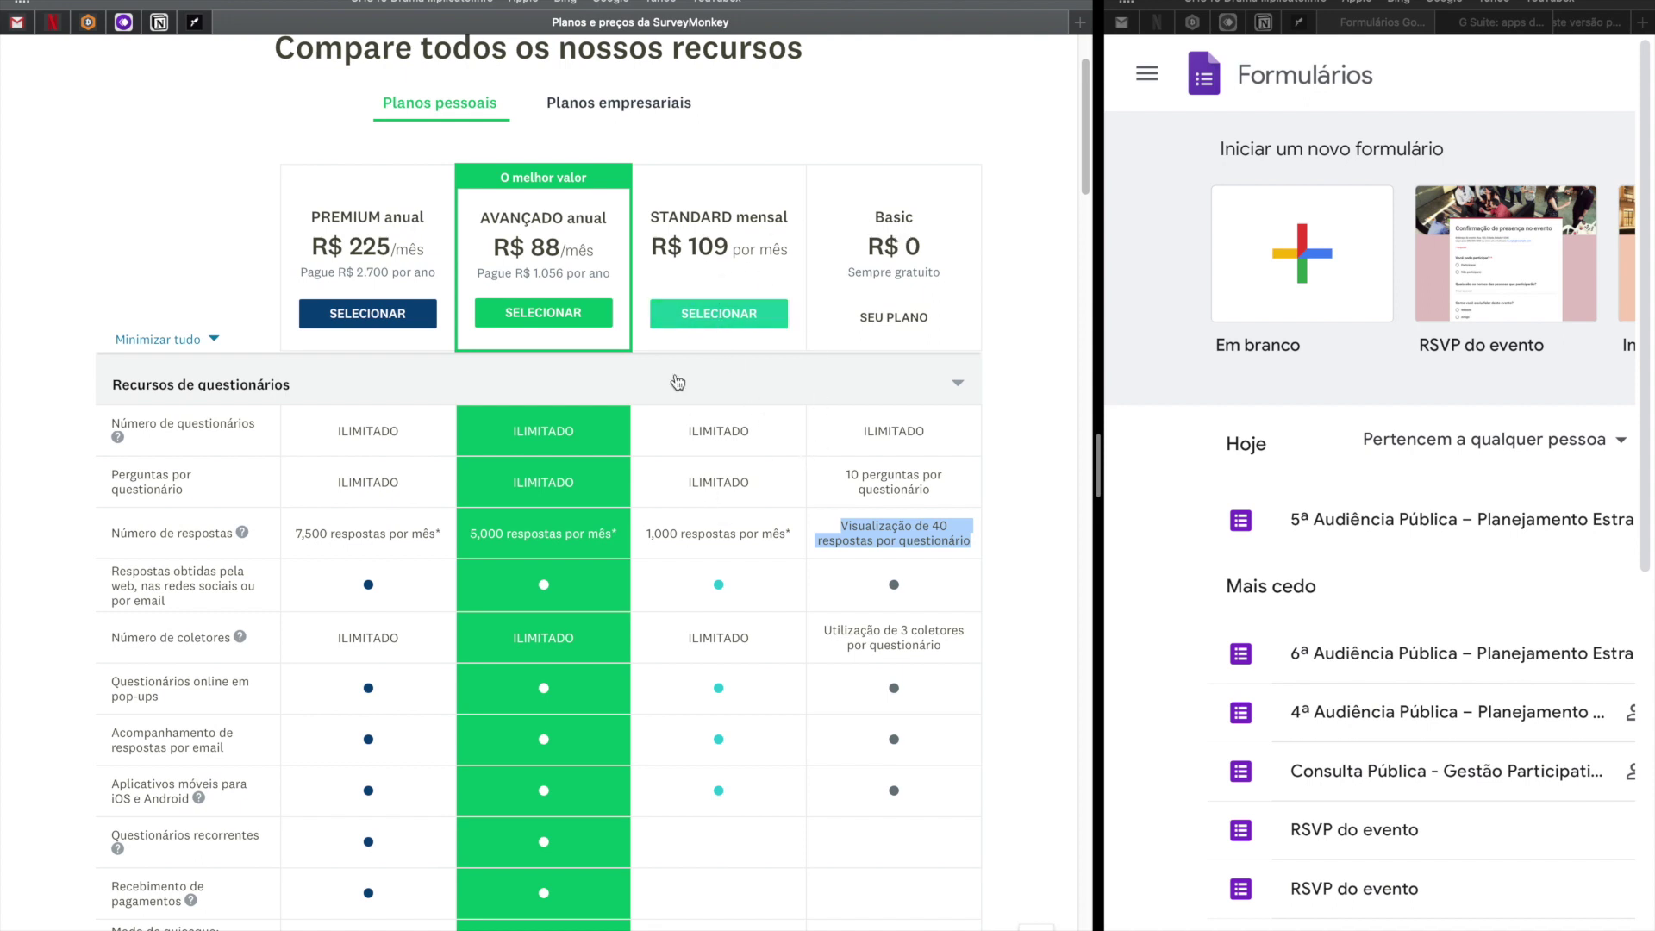
{"action": "left_click_drag", "start_coordinate": [651, 211], "coordinate": [784, 249]}
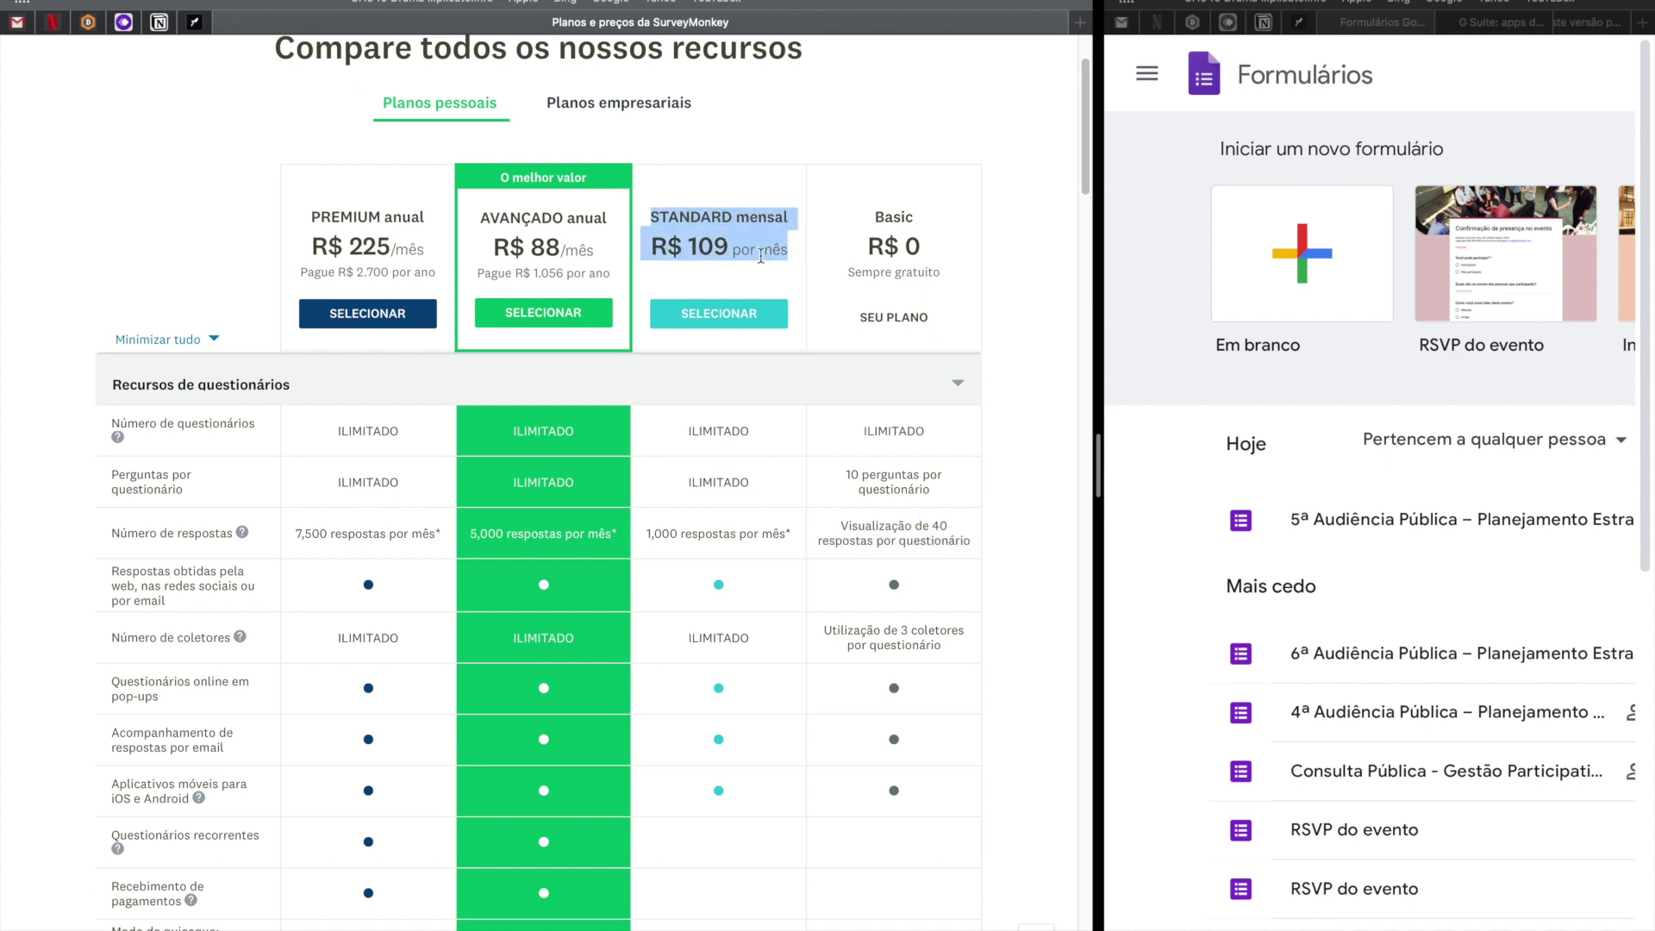
{"action": "left_click", "coordinate": [746, 248]}
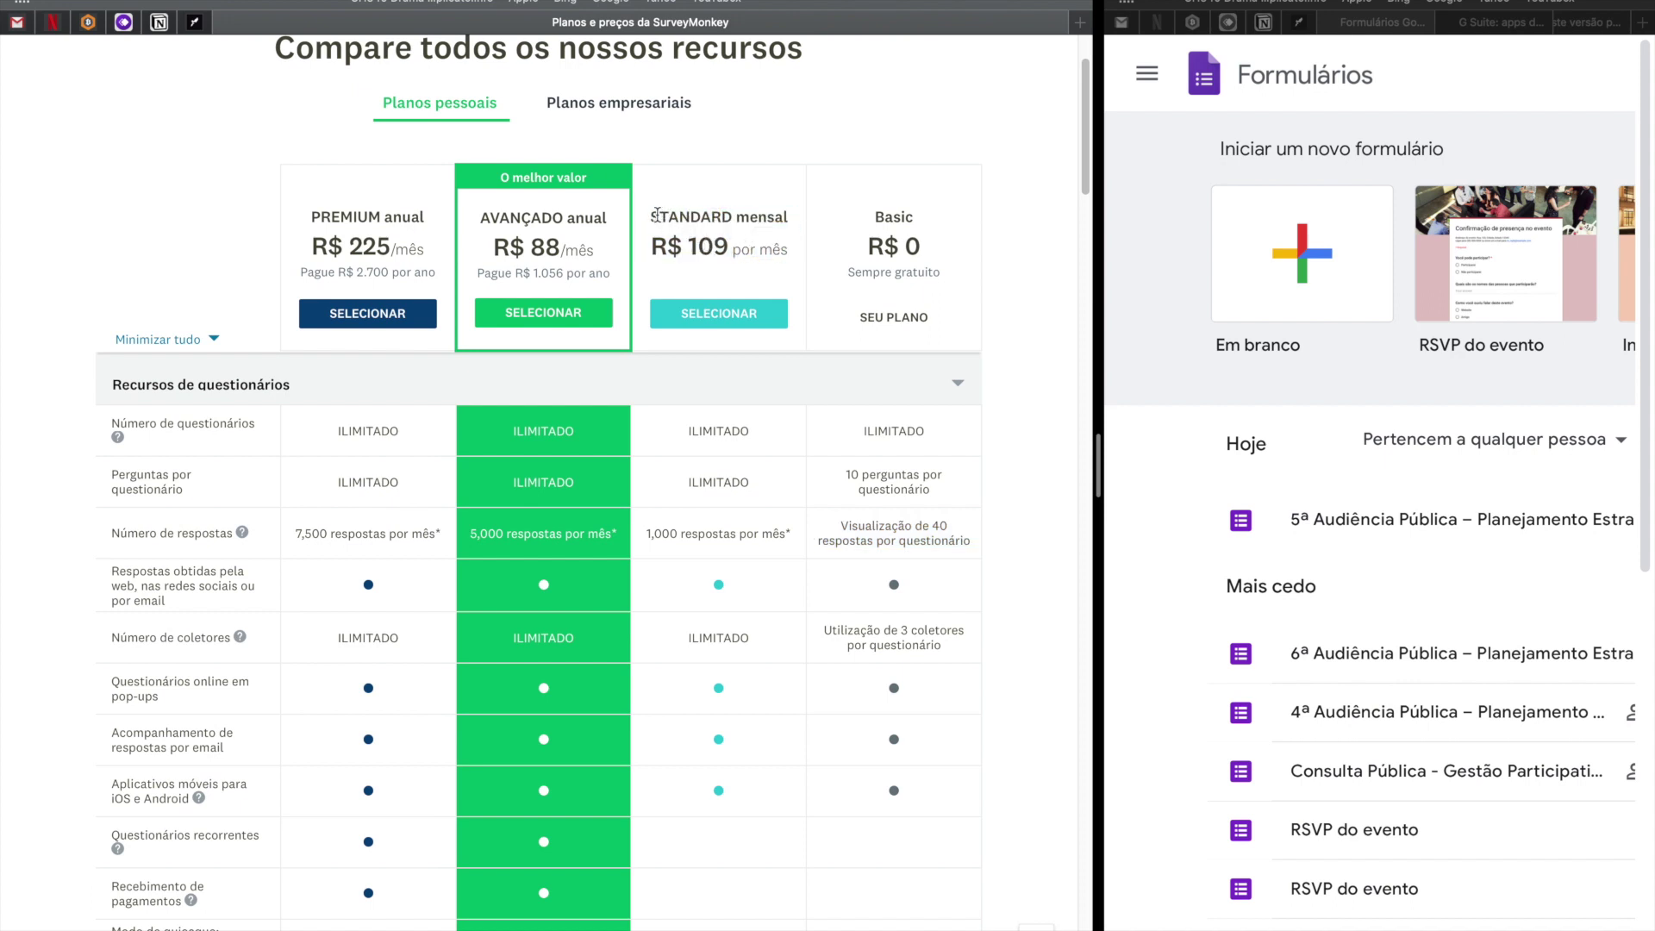
{"action": "left_click_drag", "start_coordinate": [656, 214], "coordinate": [714, 248]}
{"action": "double_click", "coordinate": [506, 220]}
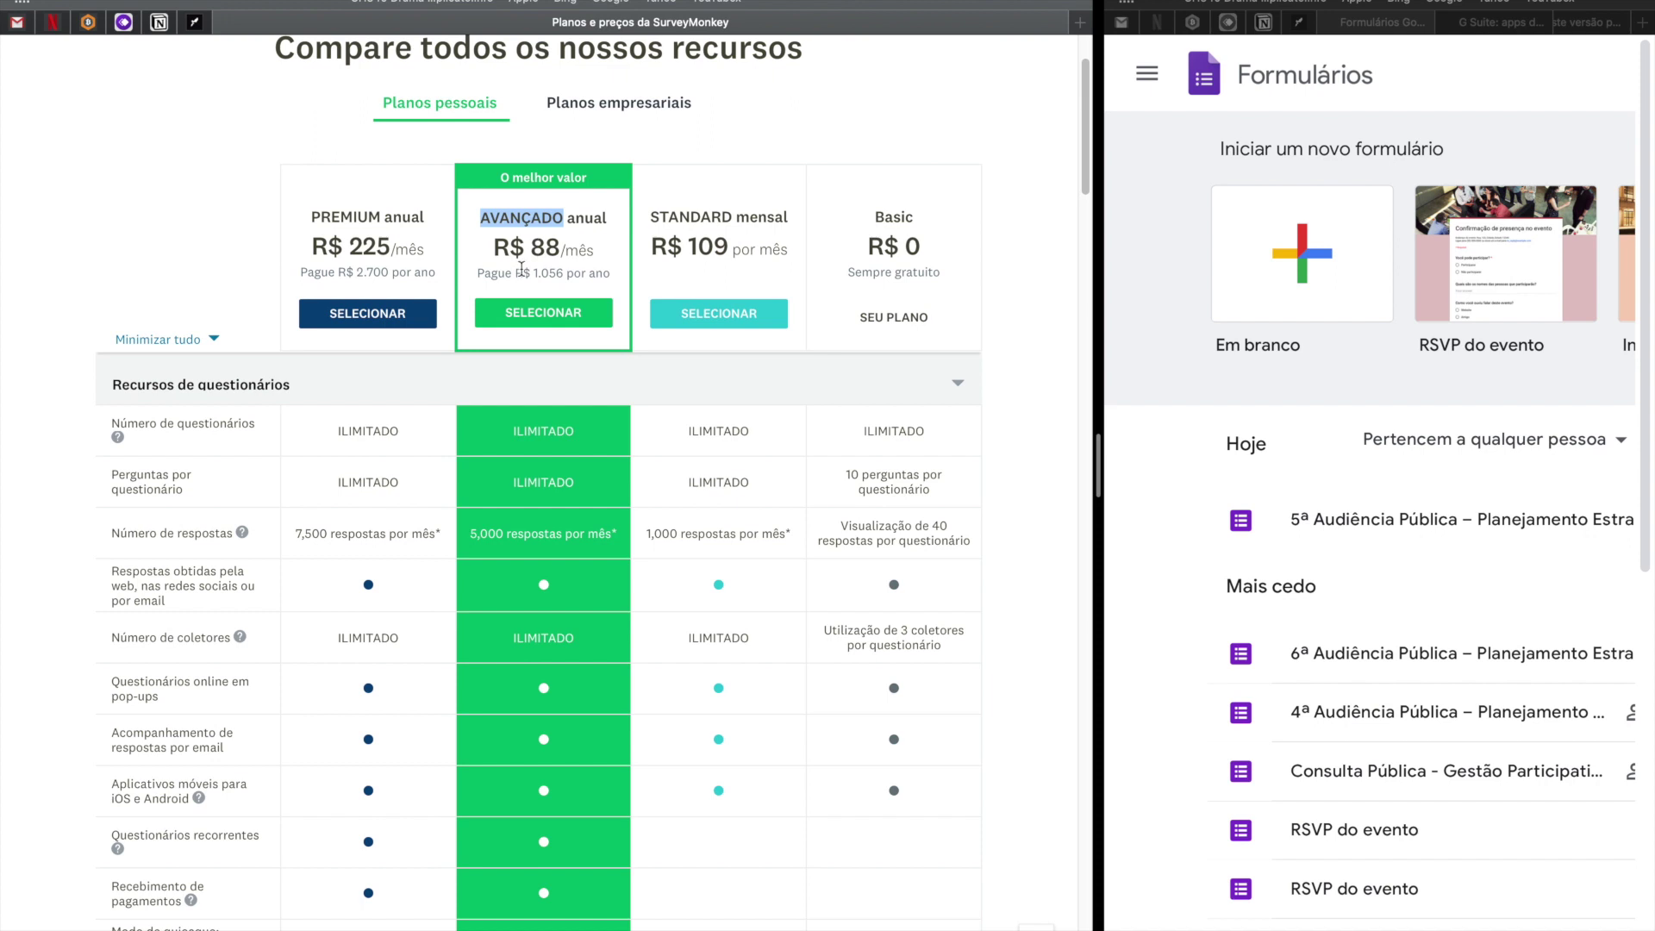
{"action": "left_click_drag", "start_coordinate": [529, 272], "coordinate": [553, 272]}
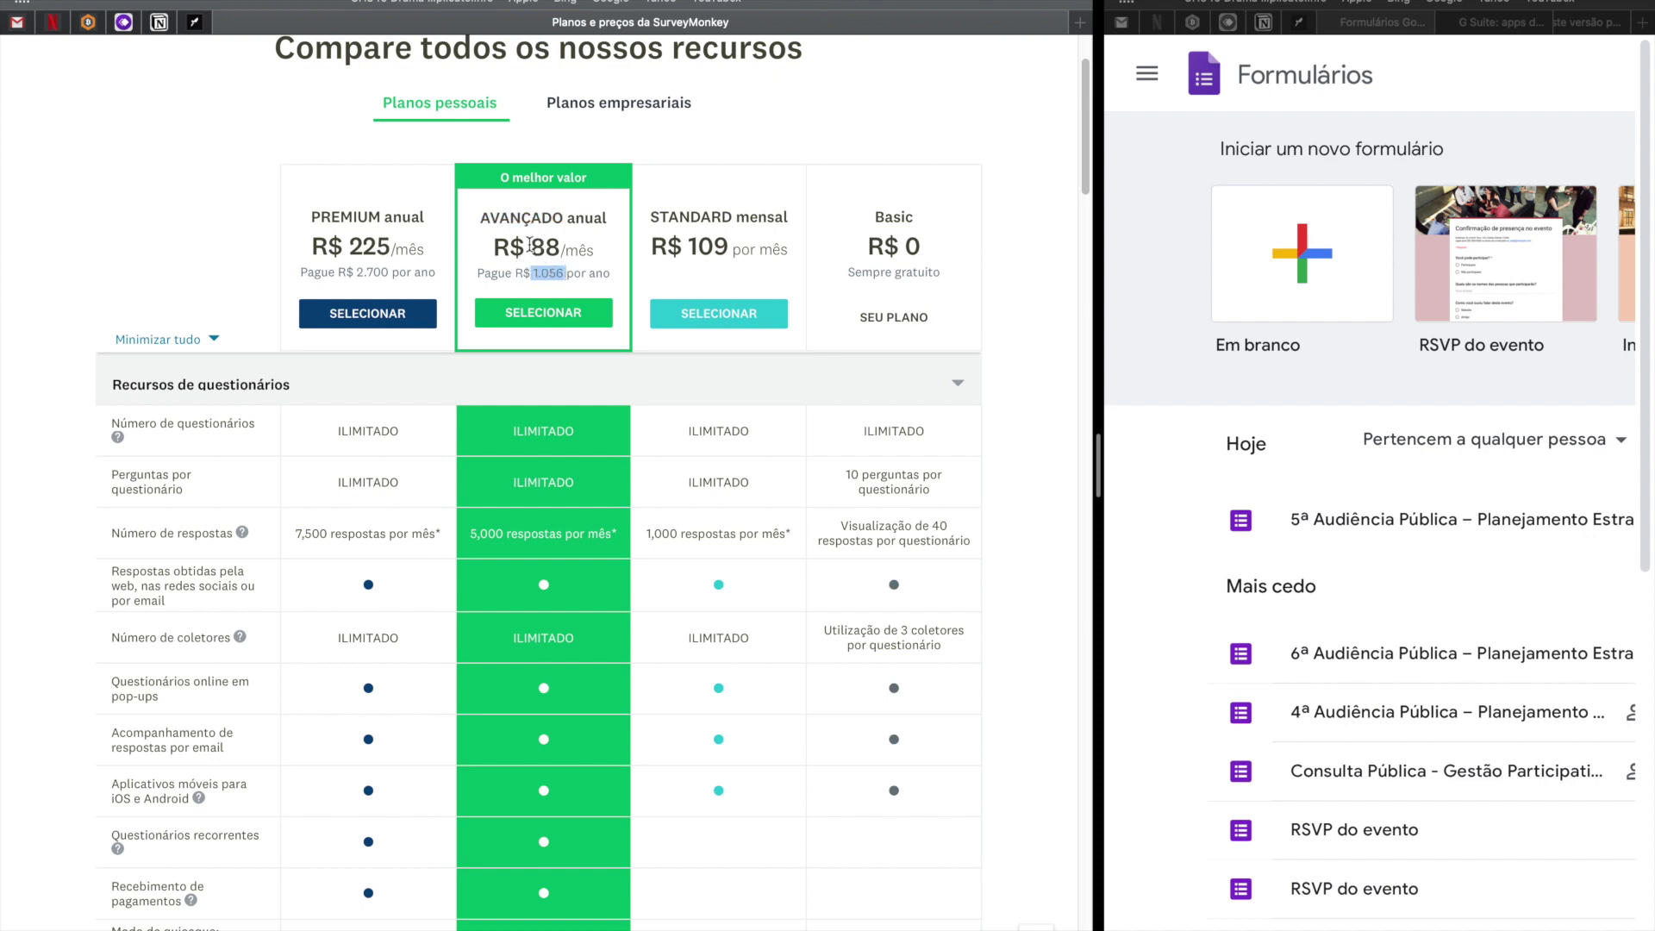
{"action": "left_click_drag", "start_coordinate": [481, 213], "coordinate": [596, 252]}
{"action": "left_click", "coordinate": [532, 276]}
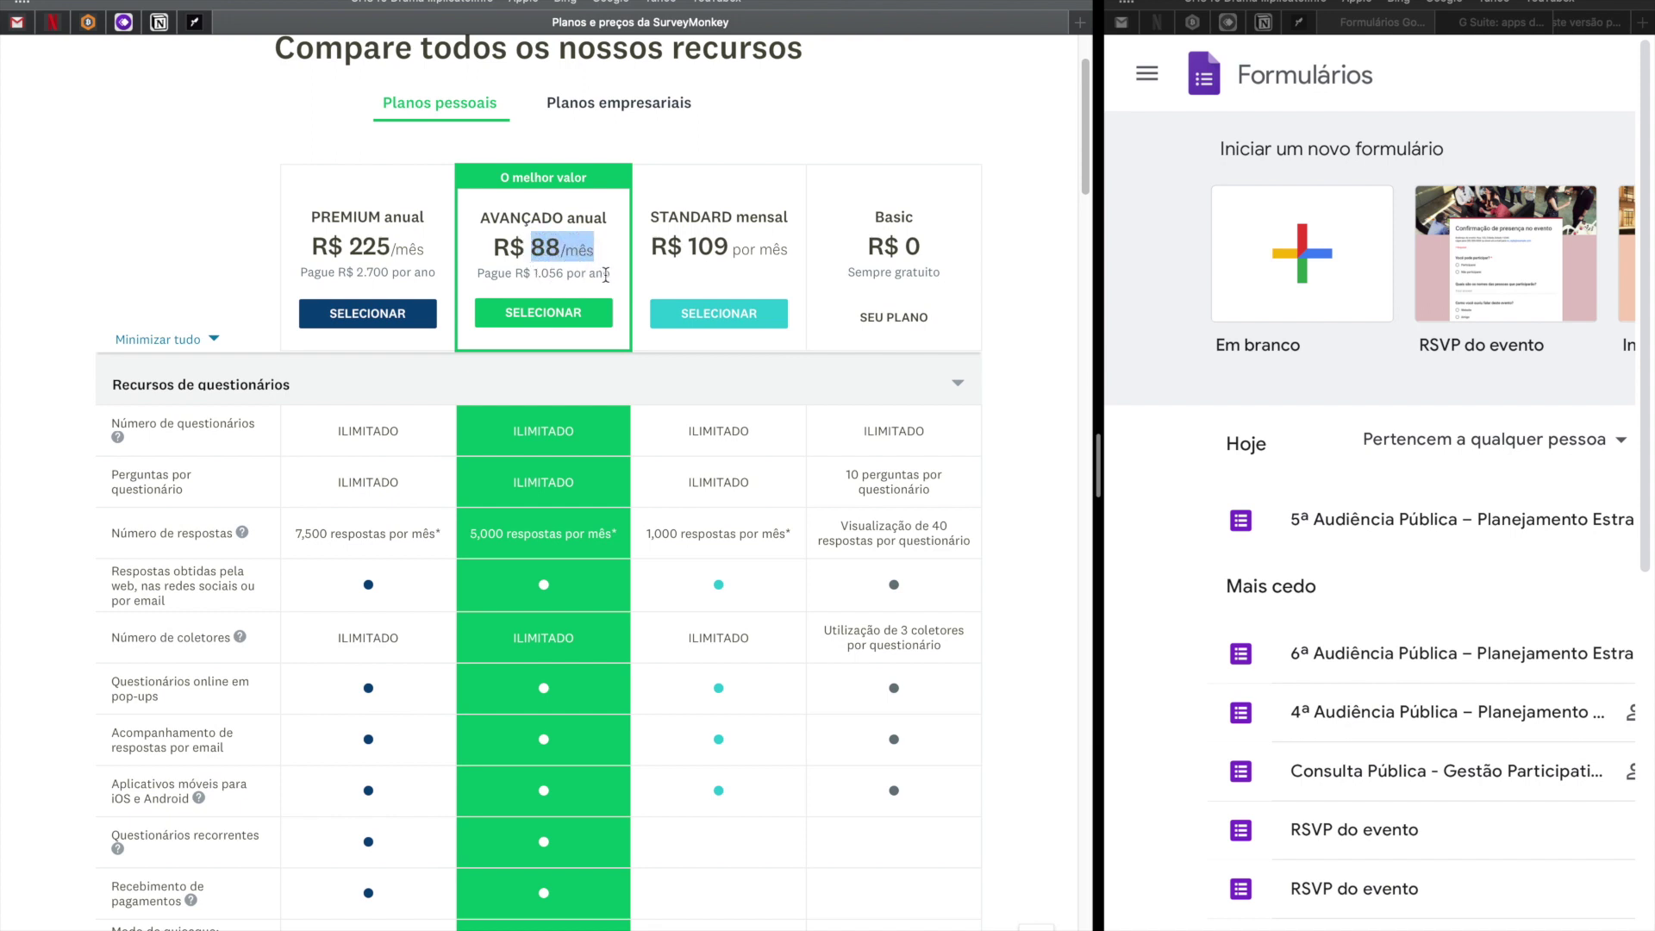
{"action": "left_click_drag", "start_coordinate": [604, 274], "coordinate": [479, 211]}
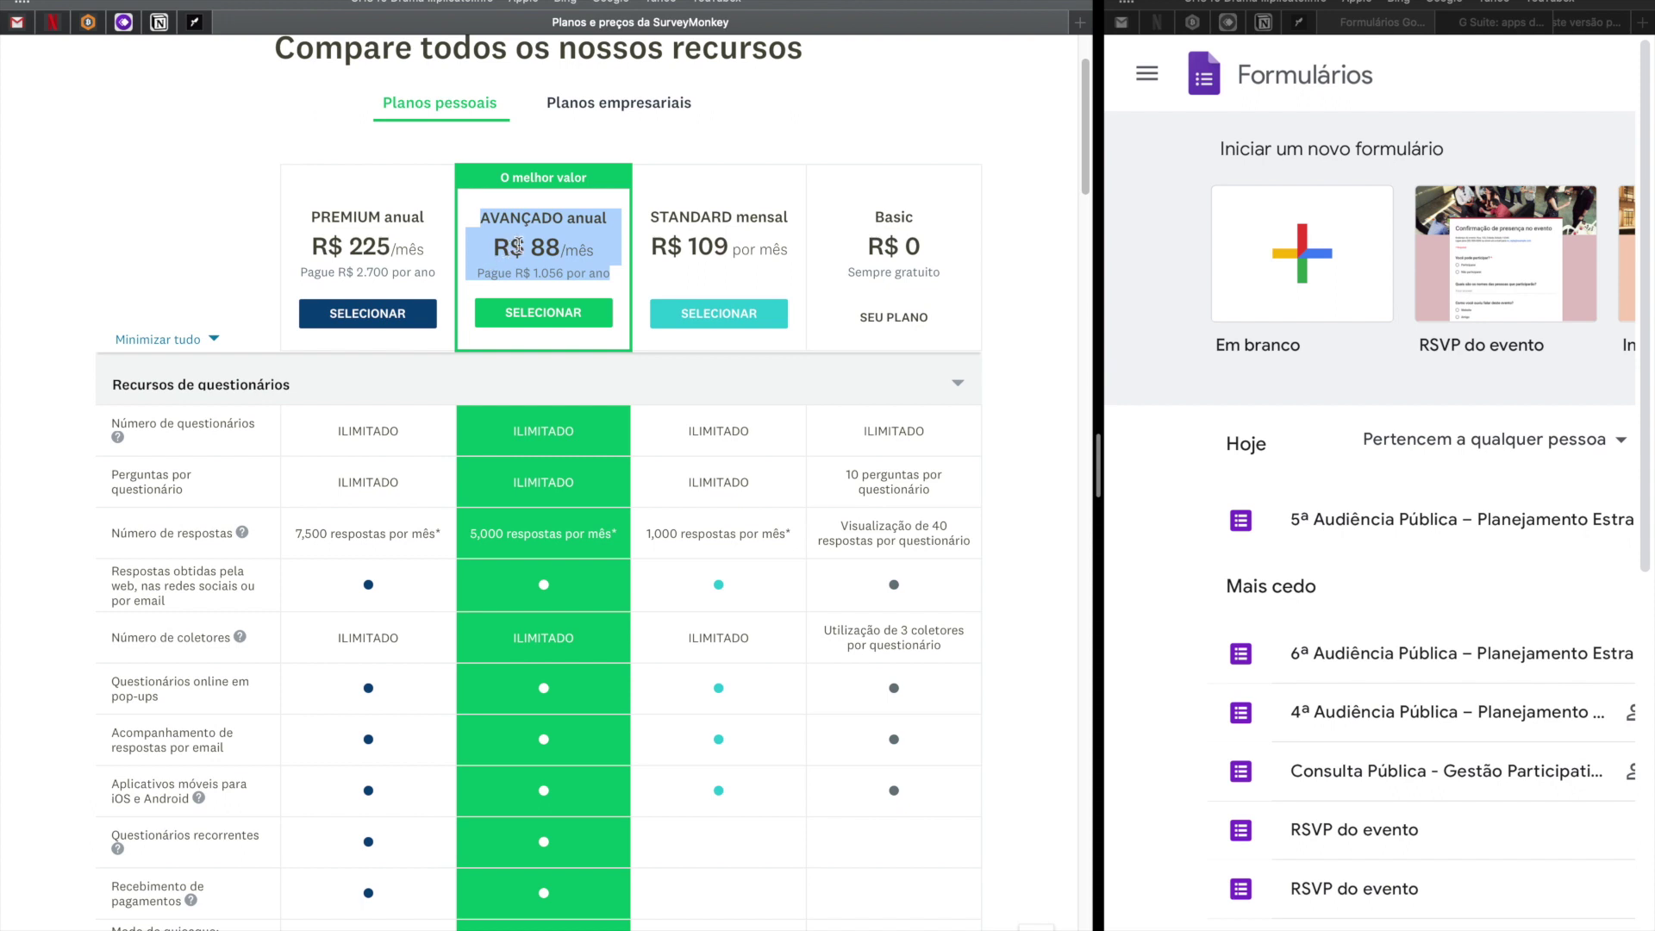
{"action": "left_click", "coordinate": [534, 249]}
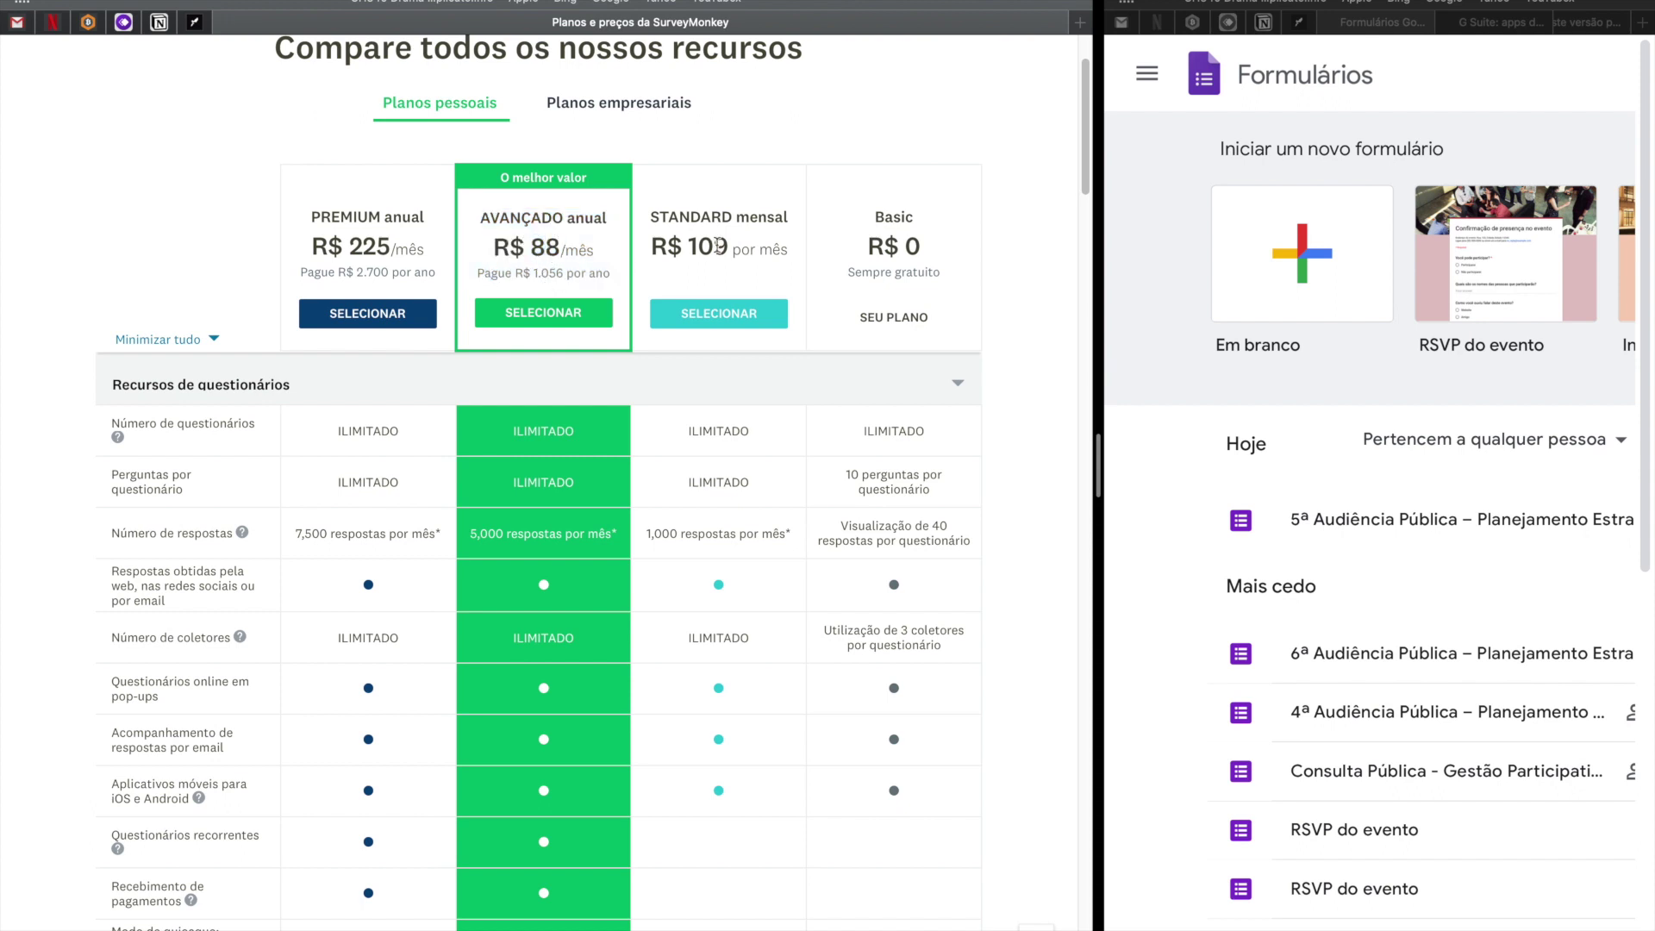
{"action": "left_click_drag", "start_coordinate": [686, 248], "coordinate": [781, 248]}
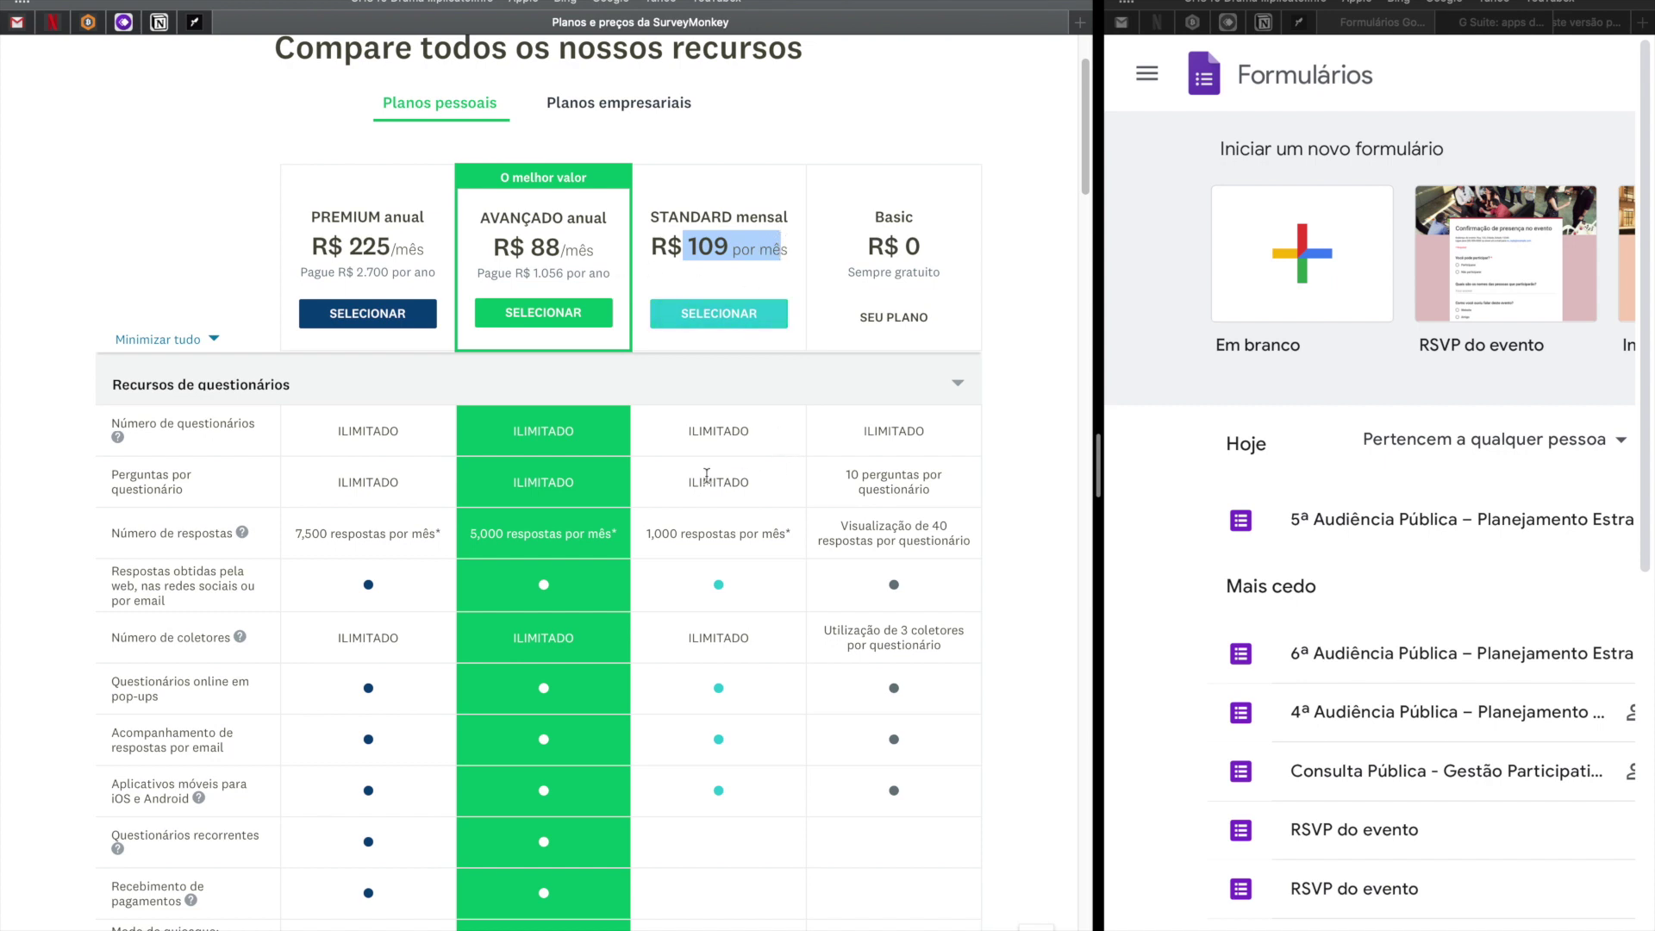
{"action": "scroll", "coordinate": [707, 476], "scroll_direction": "down", "scroll_amount": 3}
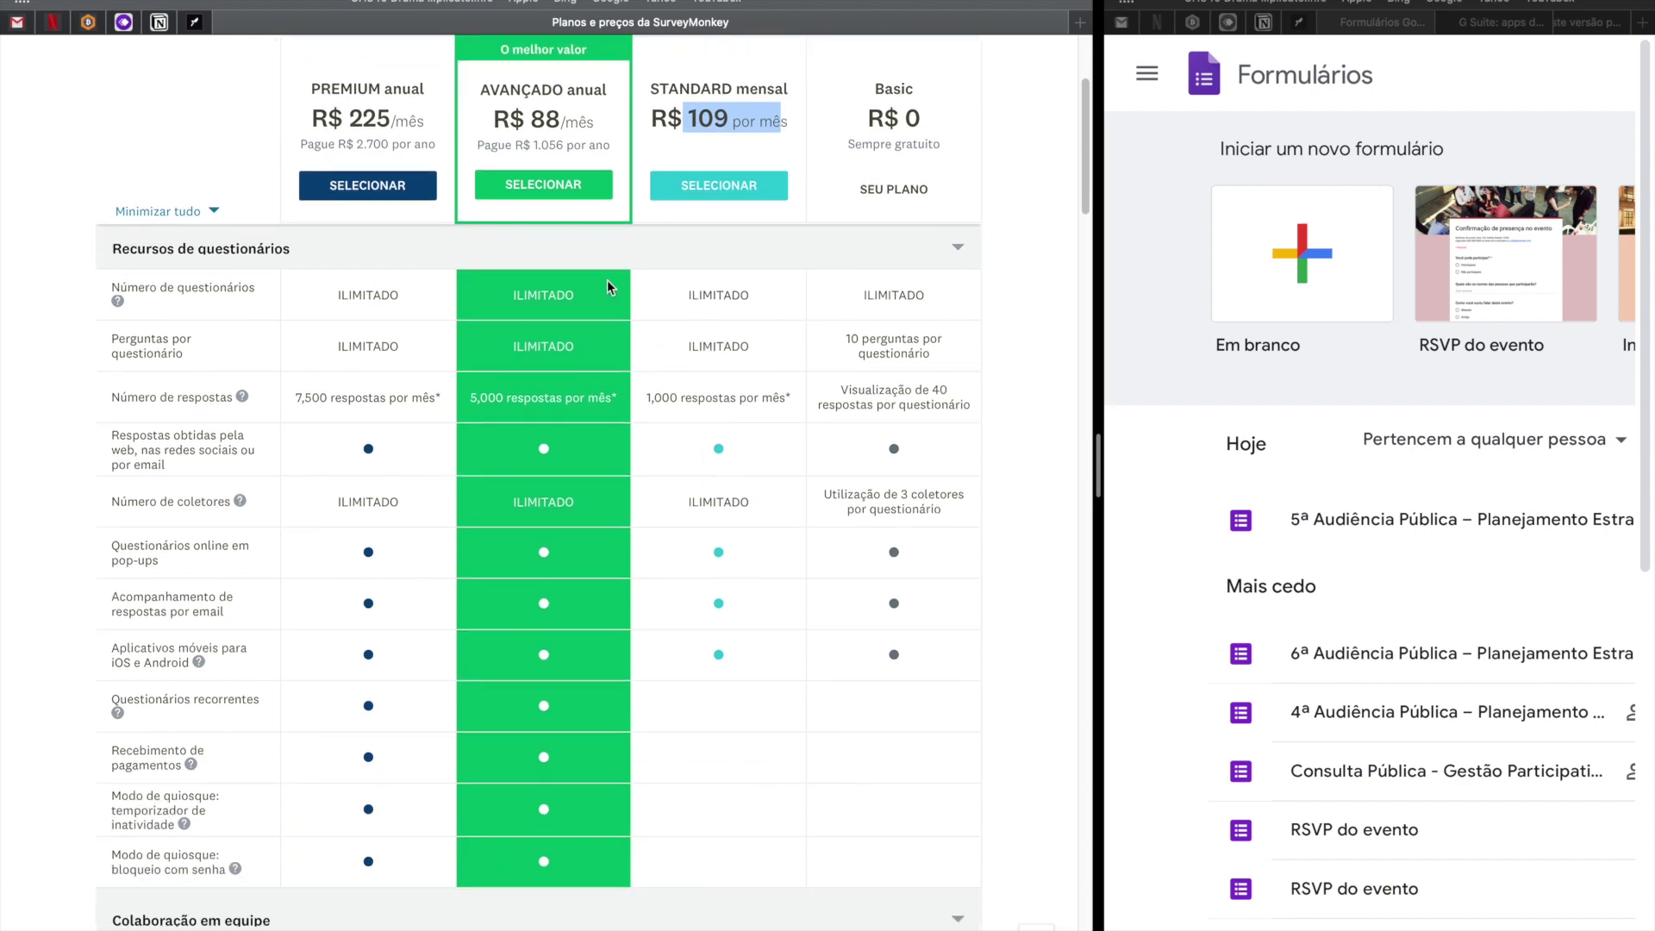
Review the SurveyMonkey comparison table, highlighting all four plan headers.
{"action": "scroll", "coordinate": [495, 578], "scroll_direction": "down", "scroll_amount": 8}
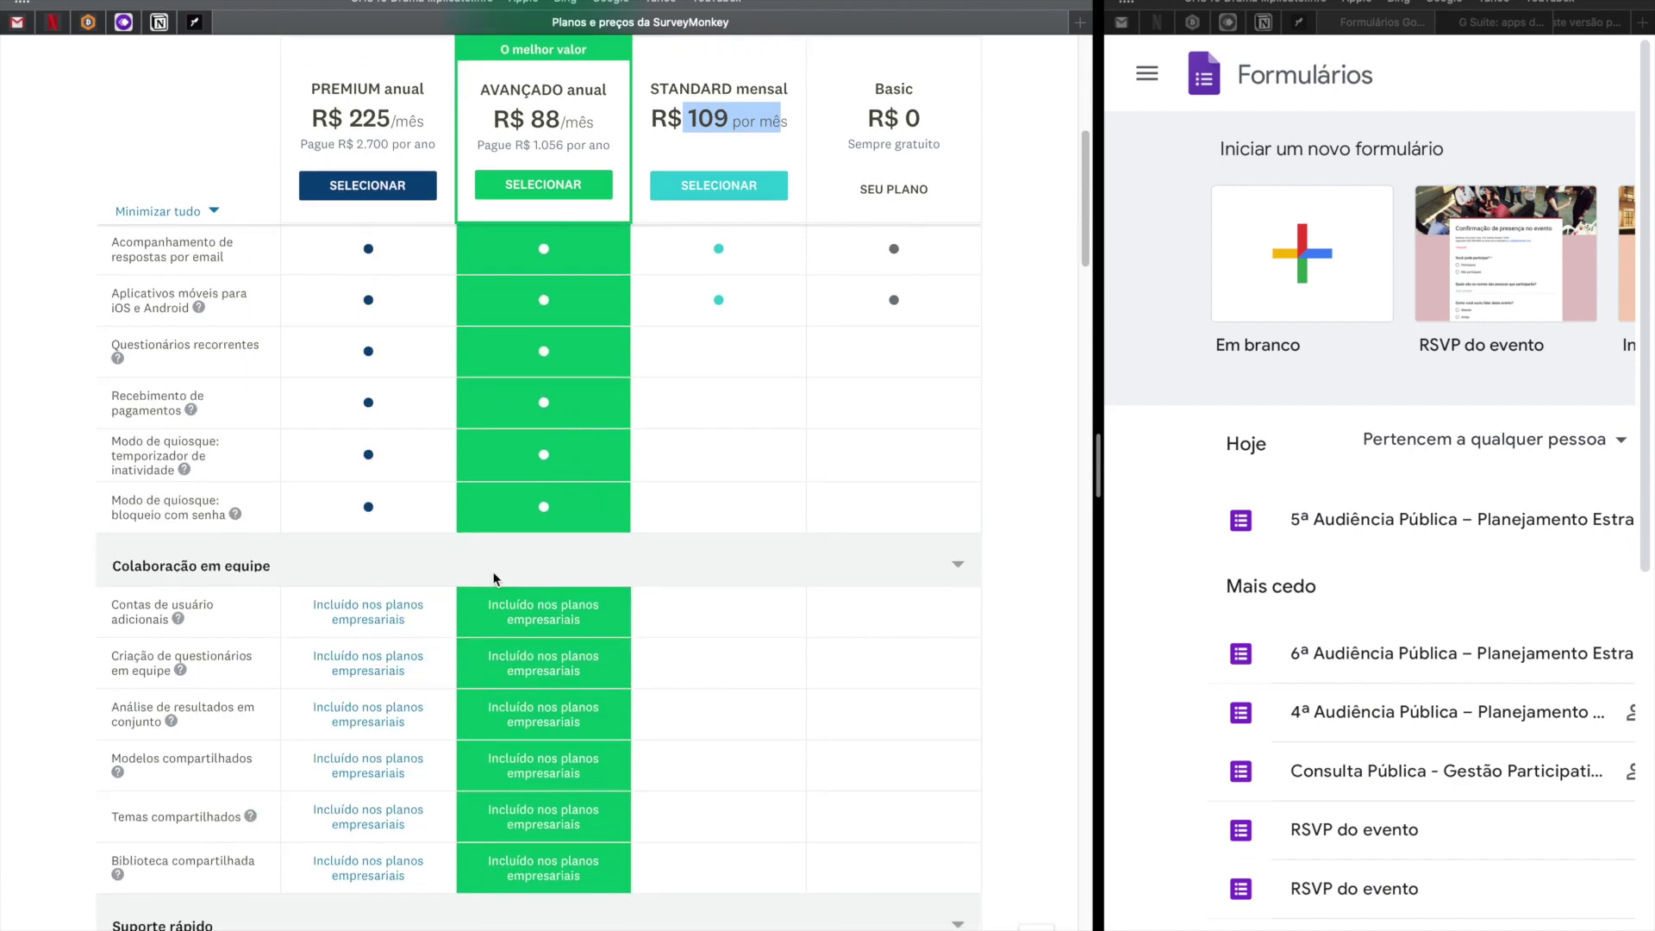
{"action": "scroll", "coordinate": [496, 578], "scroll_direction": "up", "scroll_amount": 10}
{"action": "left_click_drag", "start_coordinate": [937, 736], "coordinate": [77, 280]}
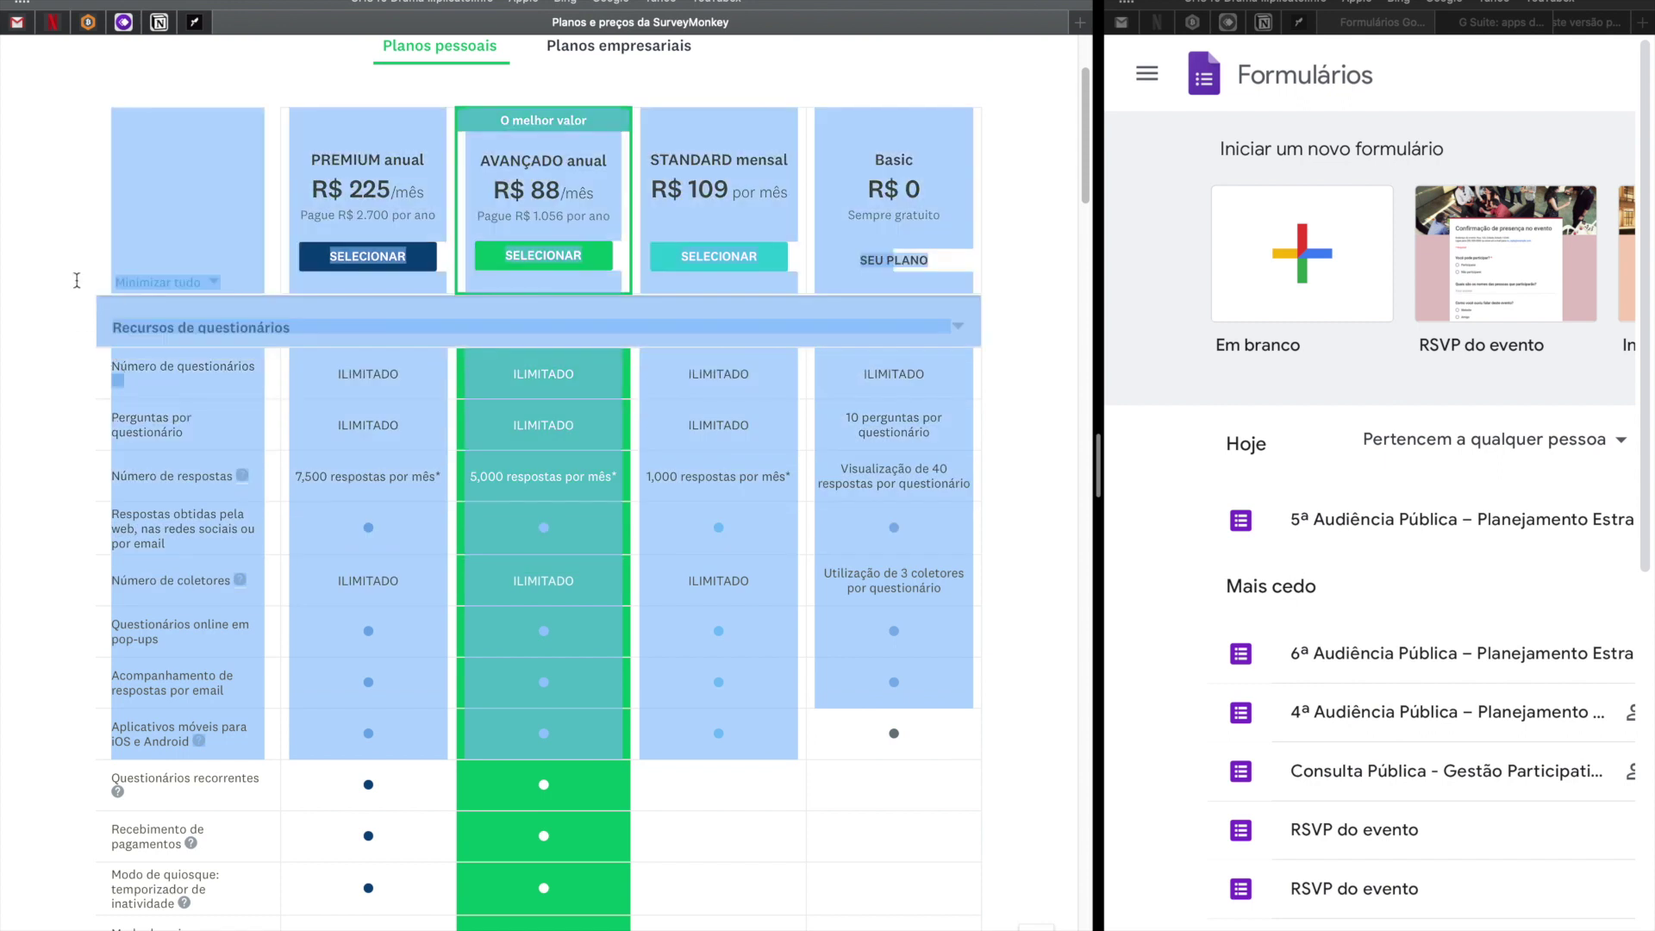
{"action": "left_click", "coordinate": [786, 211]}
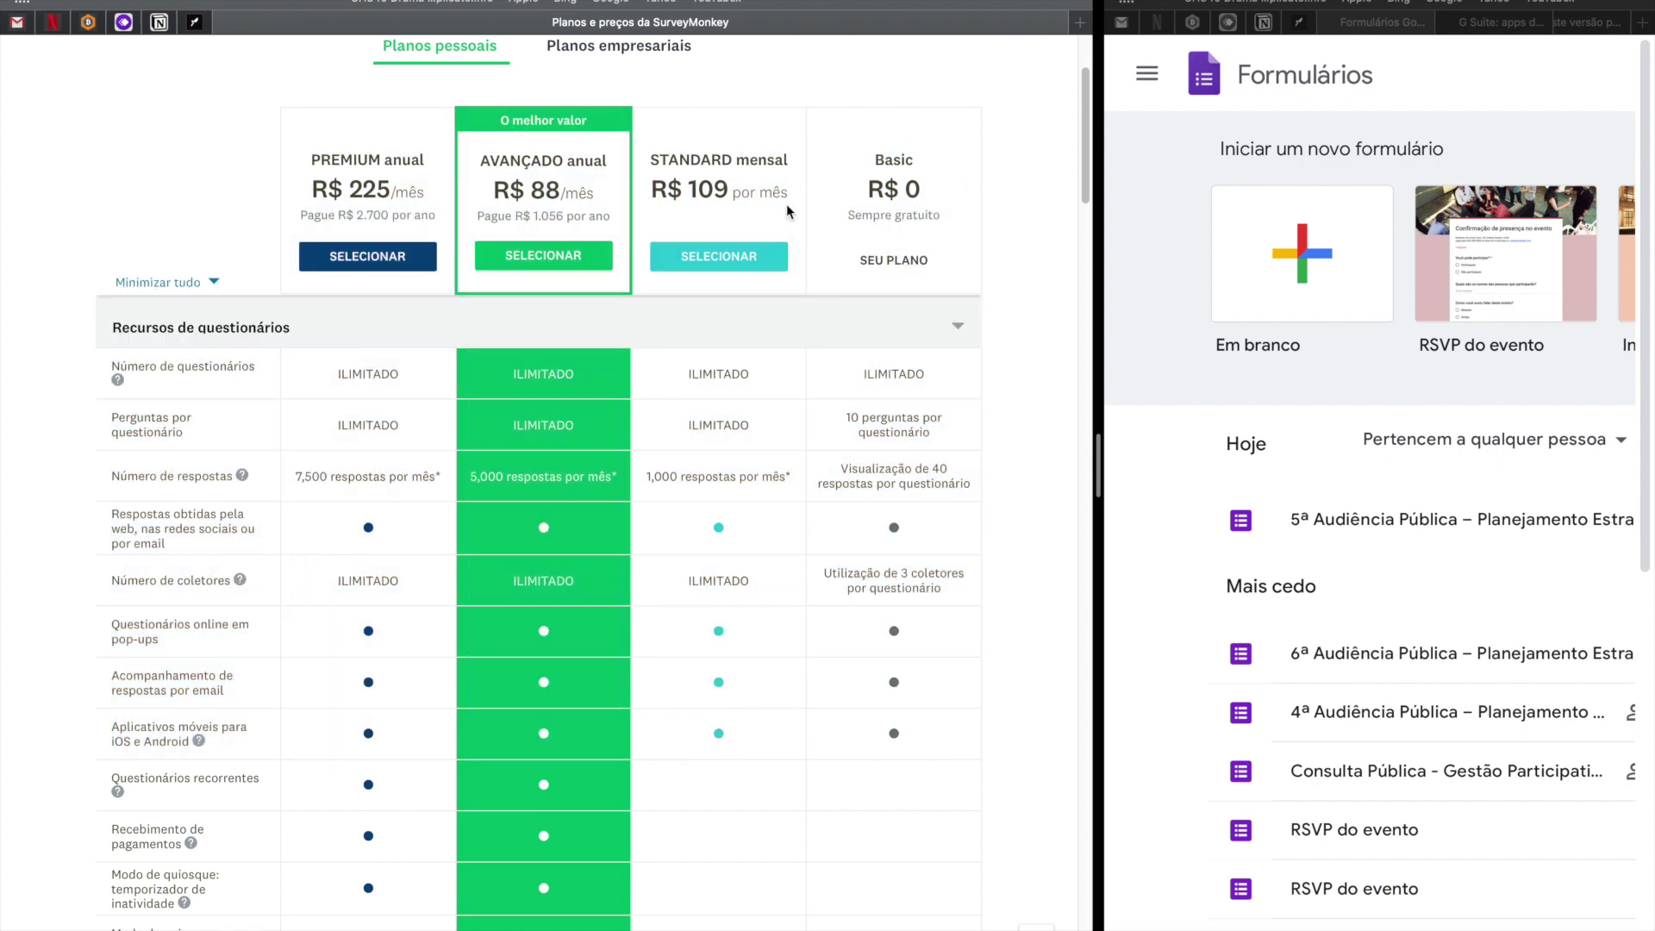
{"action": "left_click_drag", "start_coordinate": [311, 159], "coordinate": [911, 205]}
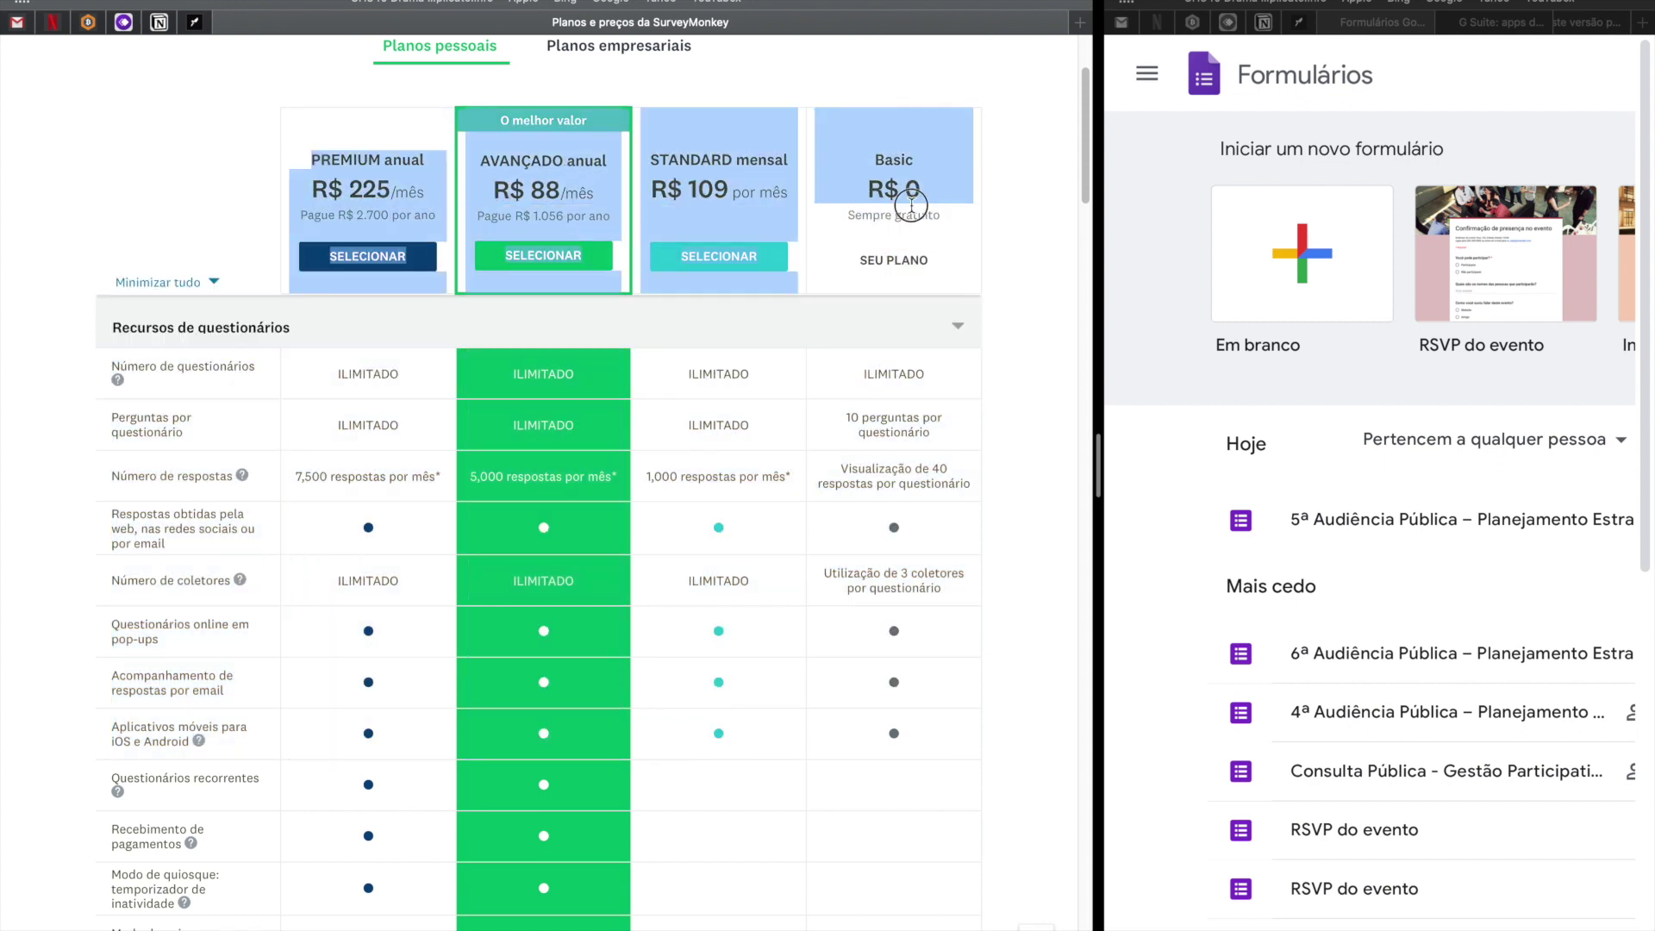
{"action": "left_click", "coordinate": [970, 240]}
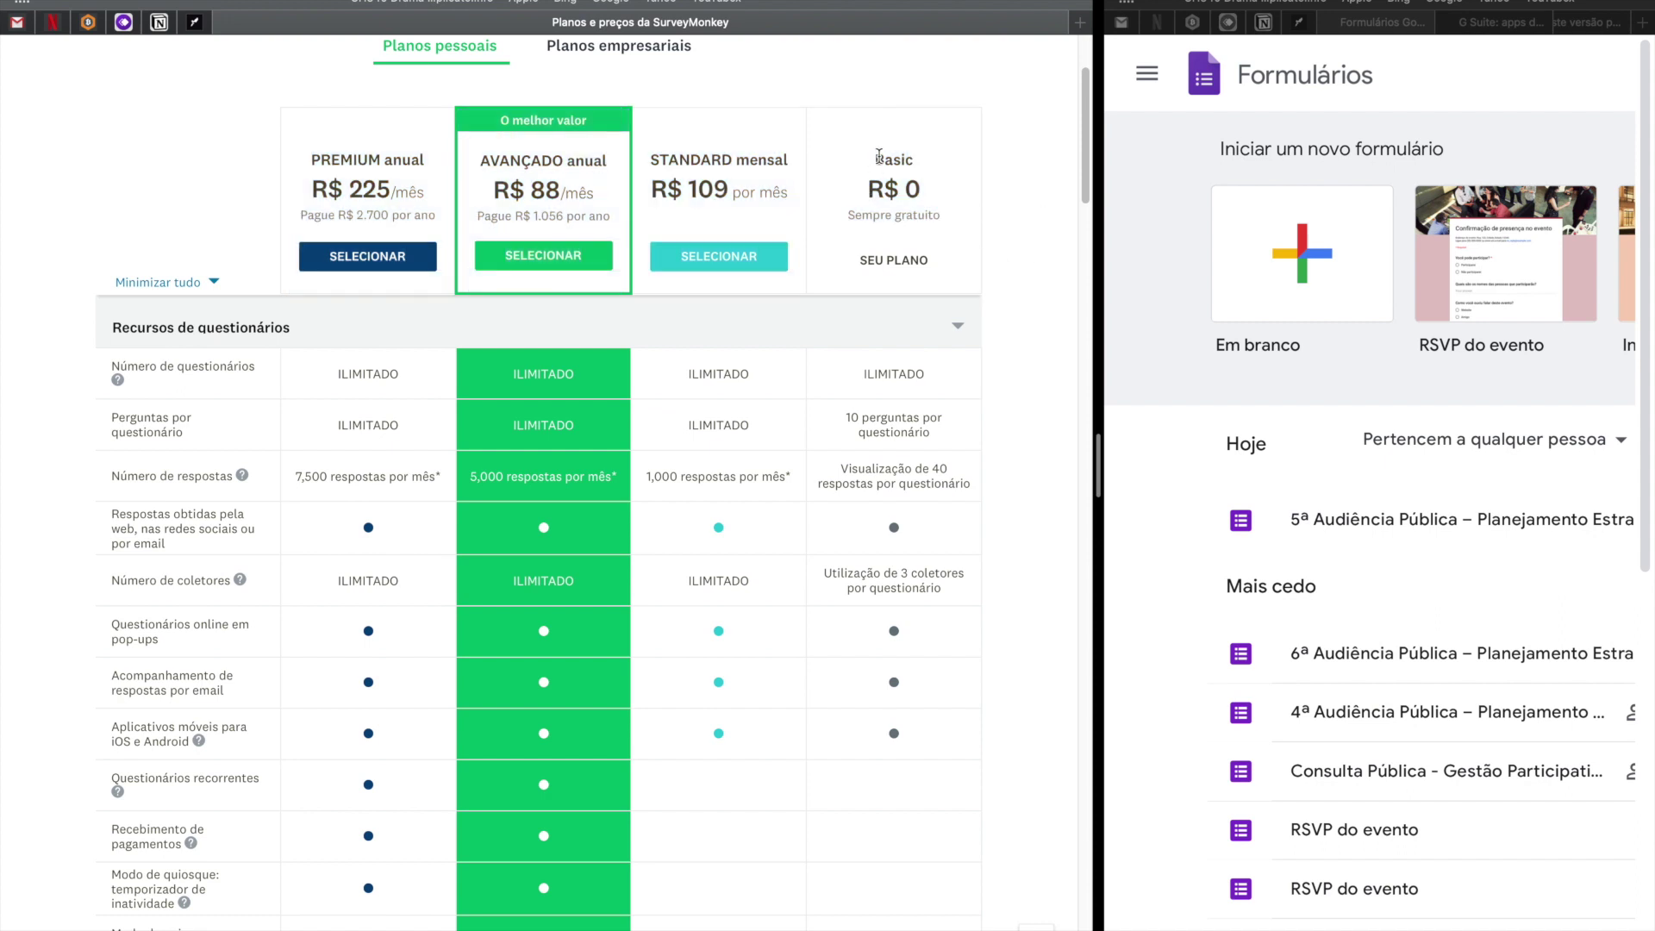
Highlight the Basic plan's features and the STANDARD price 109, then widen Google Forms.
{"action": "left_click_drag", "start_coordinate": [877, 159], "coordinate": [946, 225]}
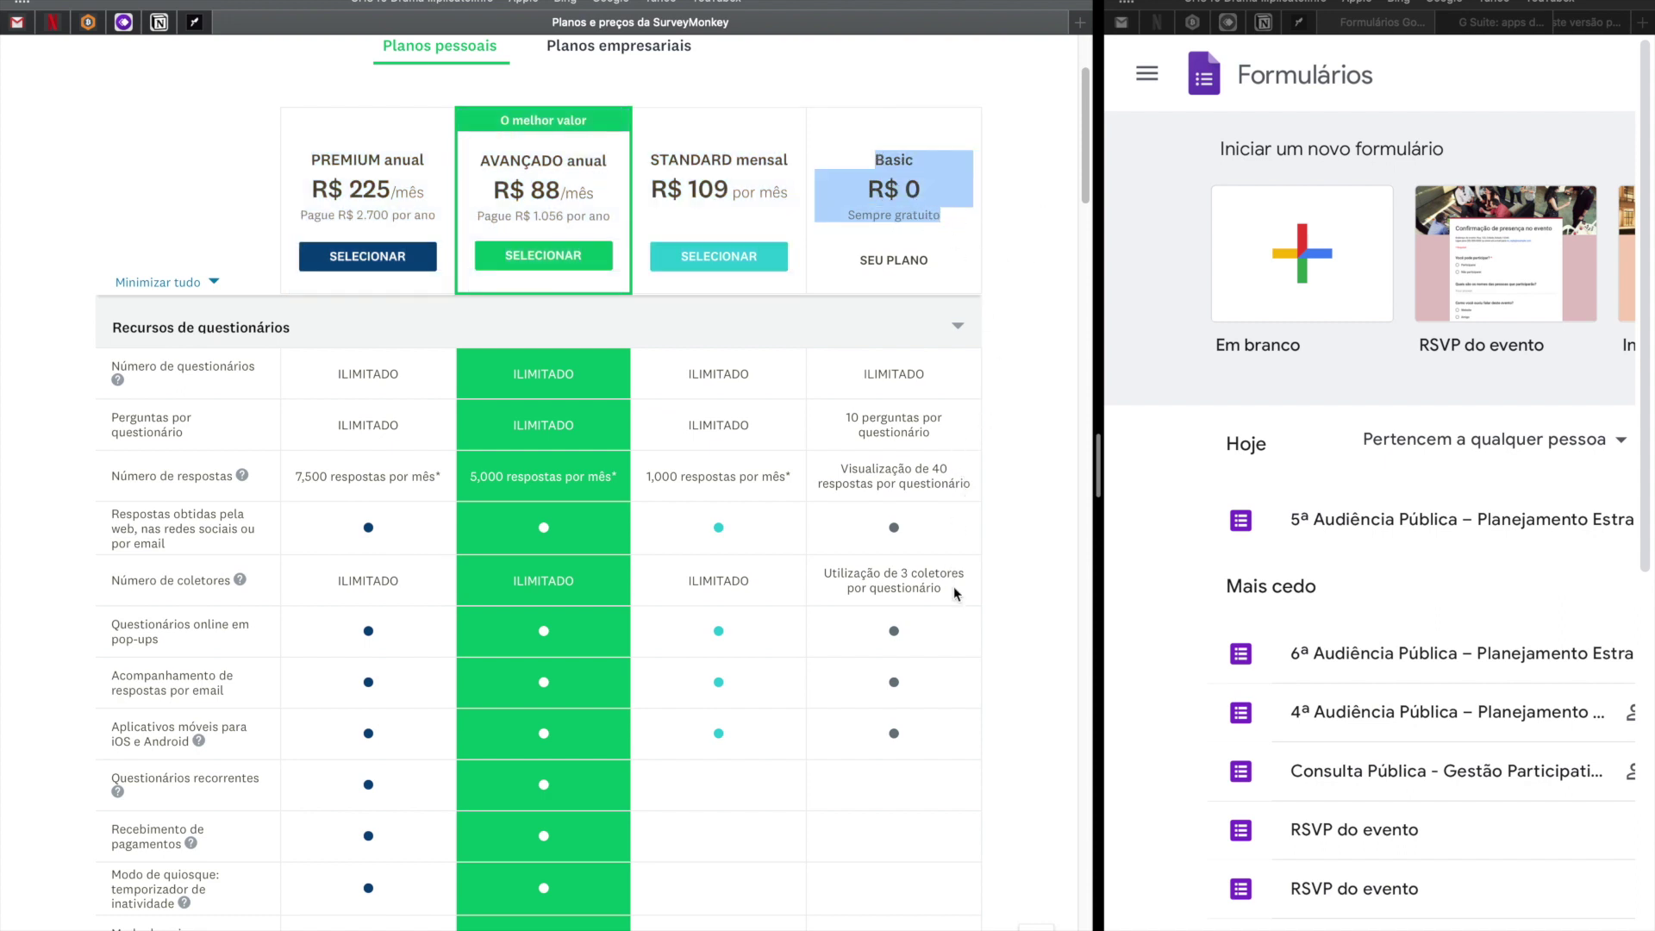
{"action": "left_click_drag", "start_coordinate": [901, 724], "coordinate": [1015, 336]}
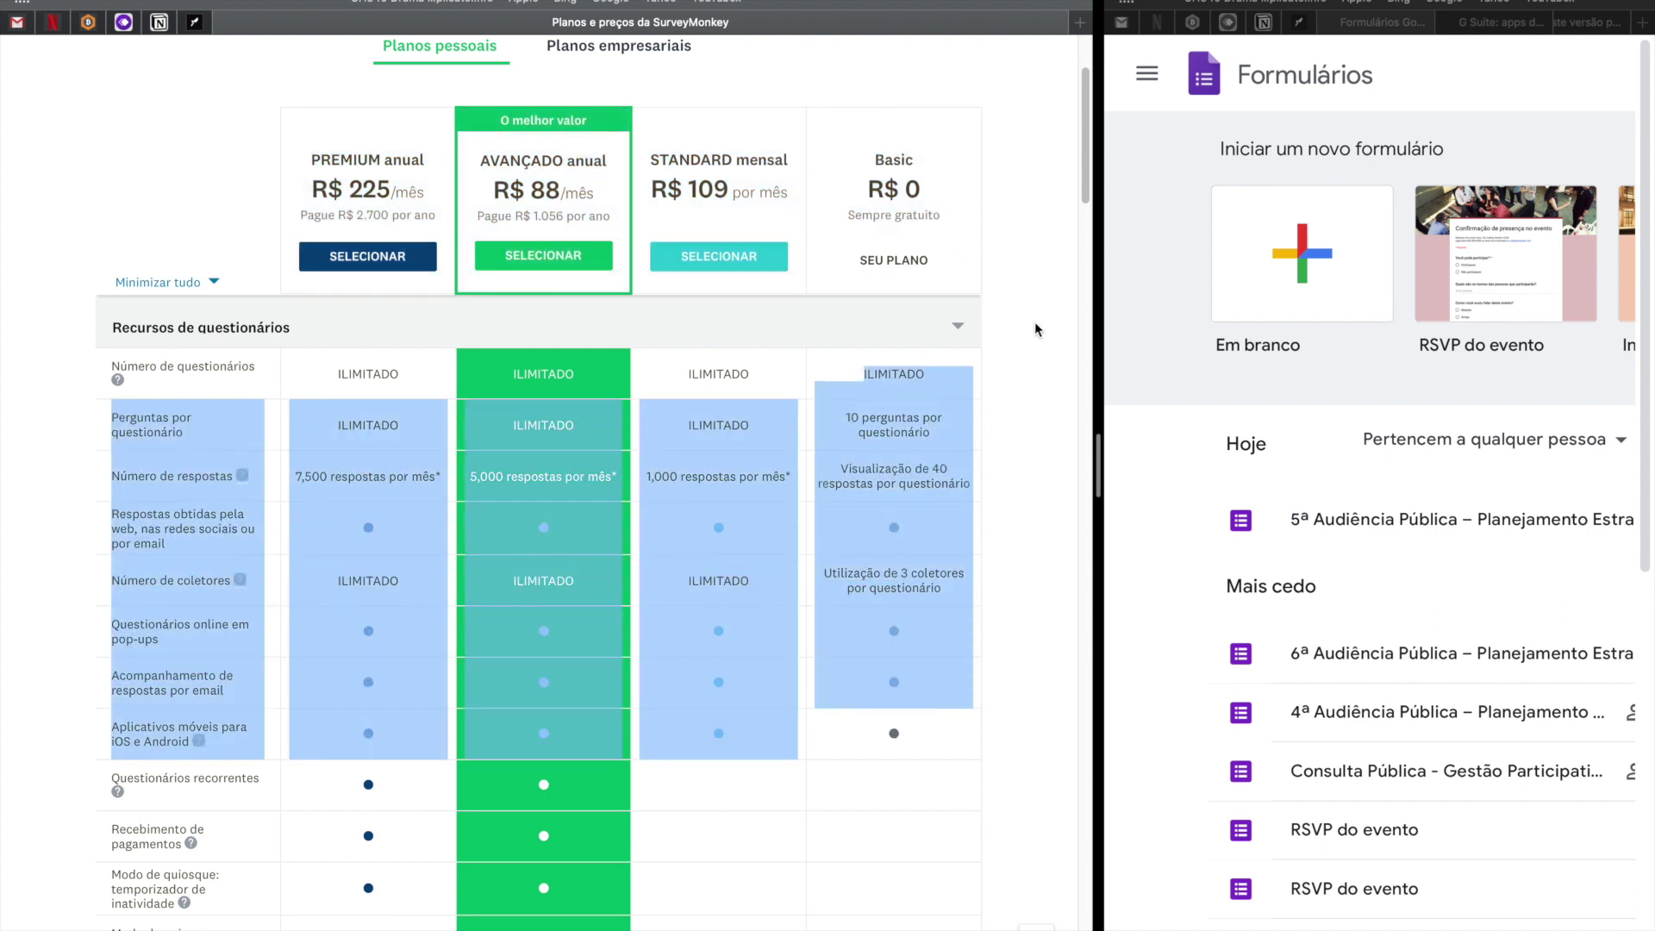
{"action": "left_click", "coordinate": [1014, 336]}
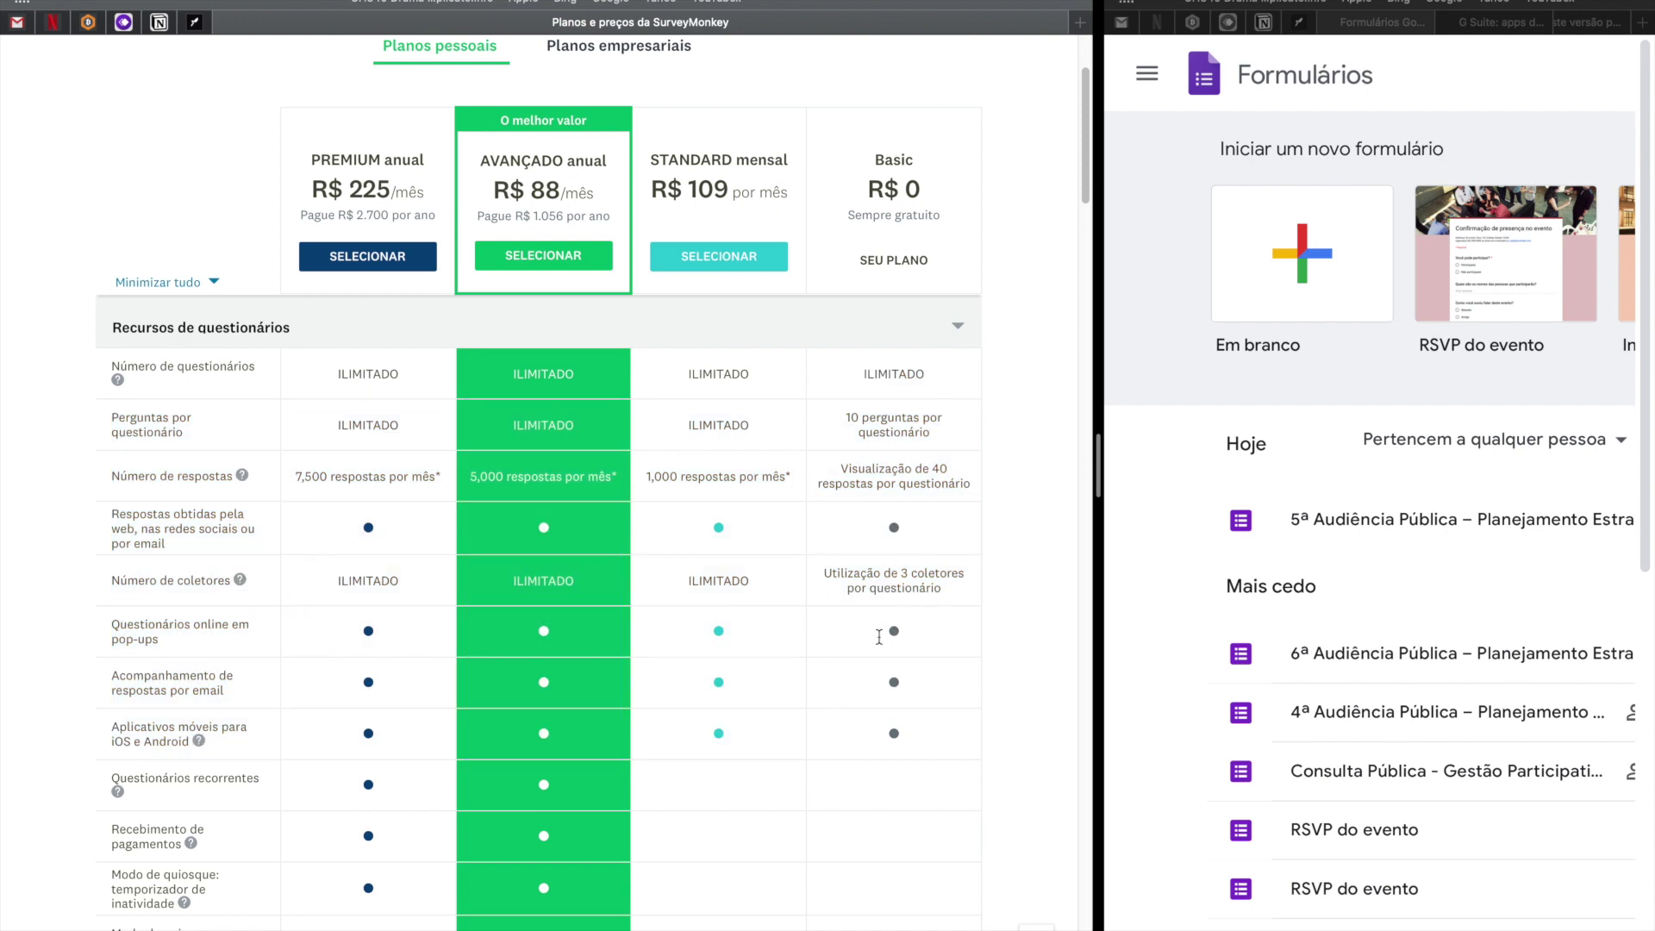
{"action": "double_click", "coordinate": [668, 158]}
{"action": "left_click_drag", "start_coordinate": [690, 187], "coordinate": [790, 192]}
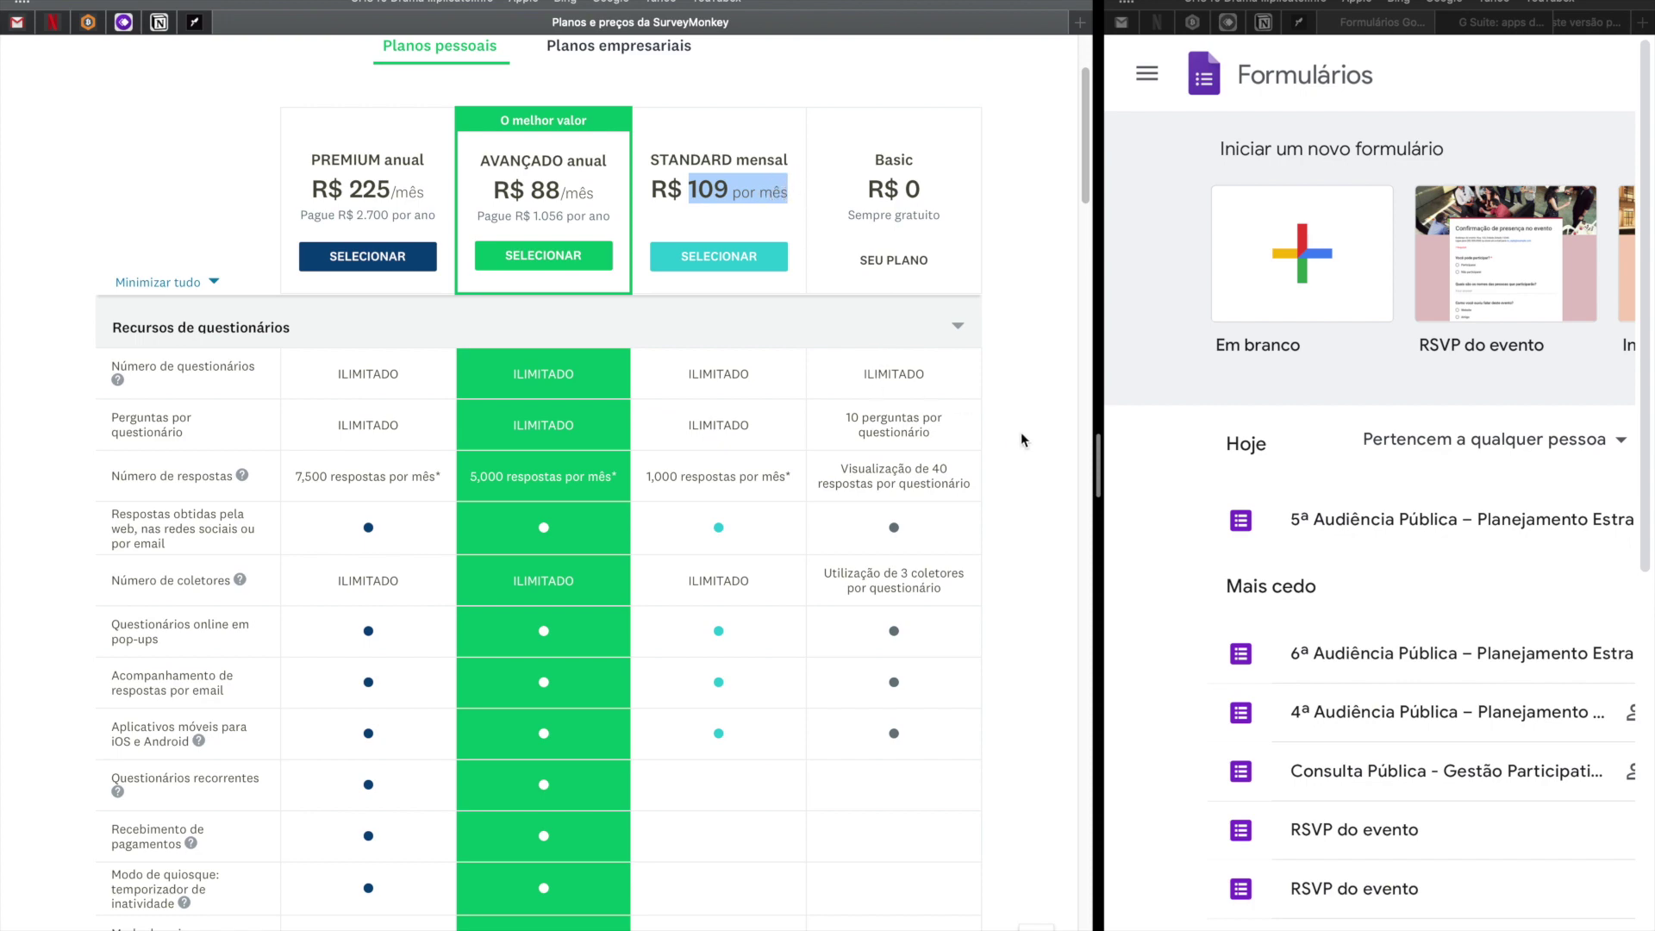
{"action": "left_click_drag", "start_coordinate": [1102, 458], "coordinate": [422, 444]}
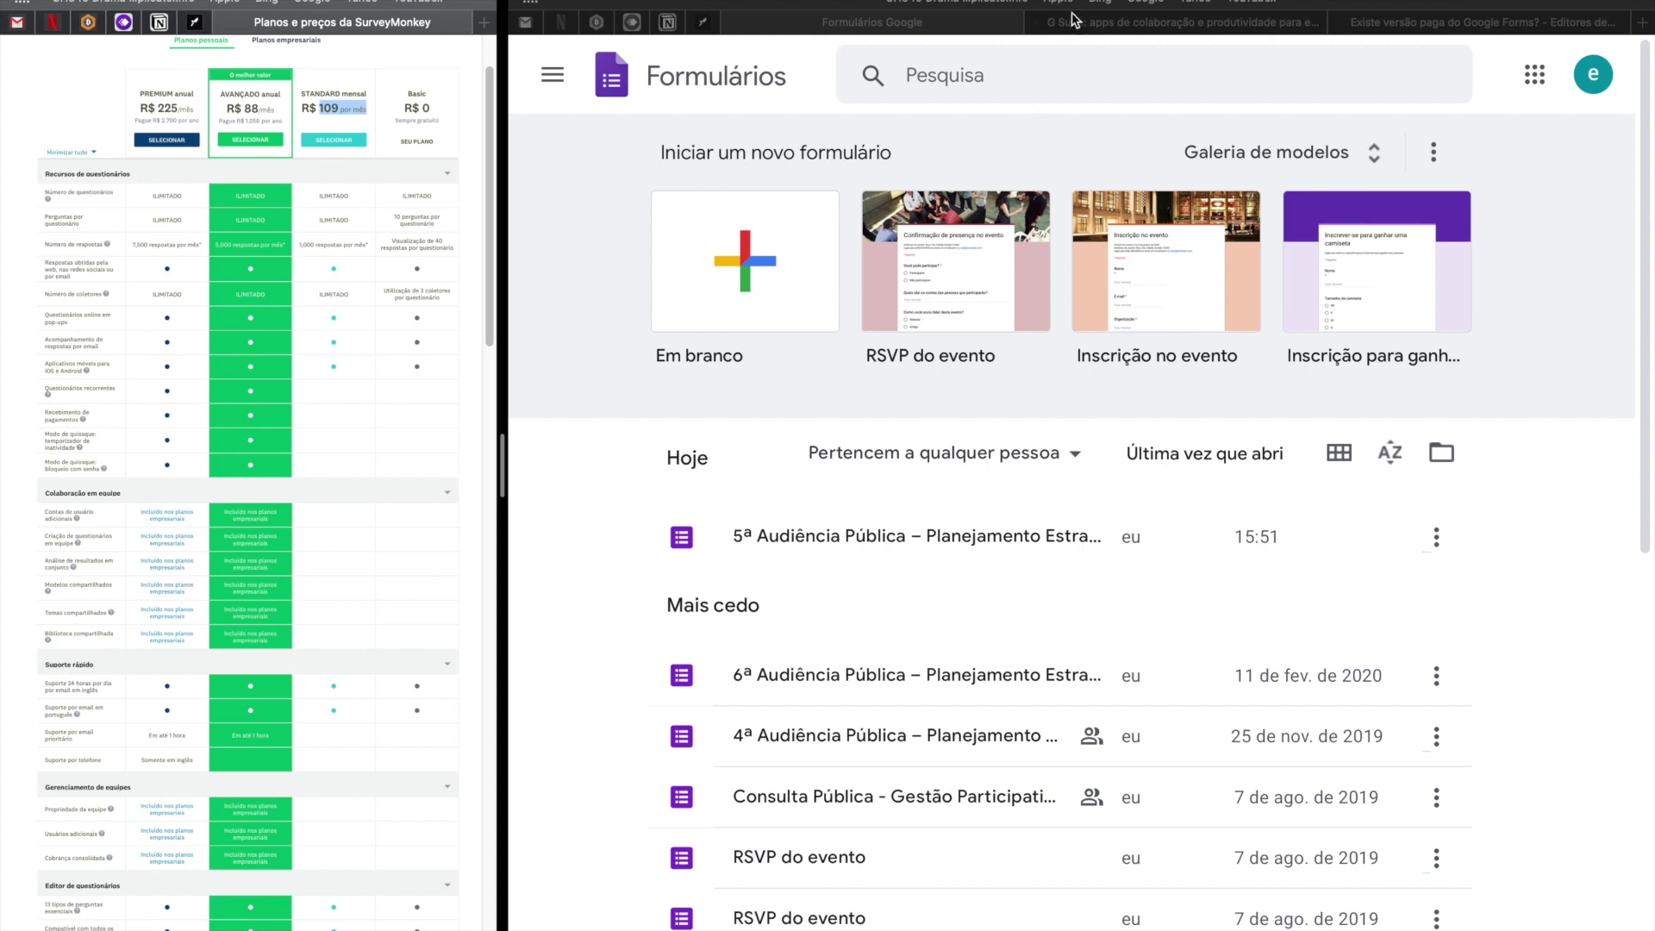
Read the help thread 'Existe versão paga do Google Forms?', highlighting its question and G Suite mention.
{"action": "left_click", "coordinate": [1413, 24]}
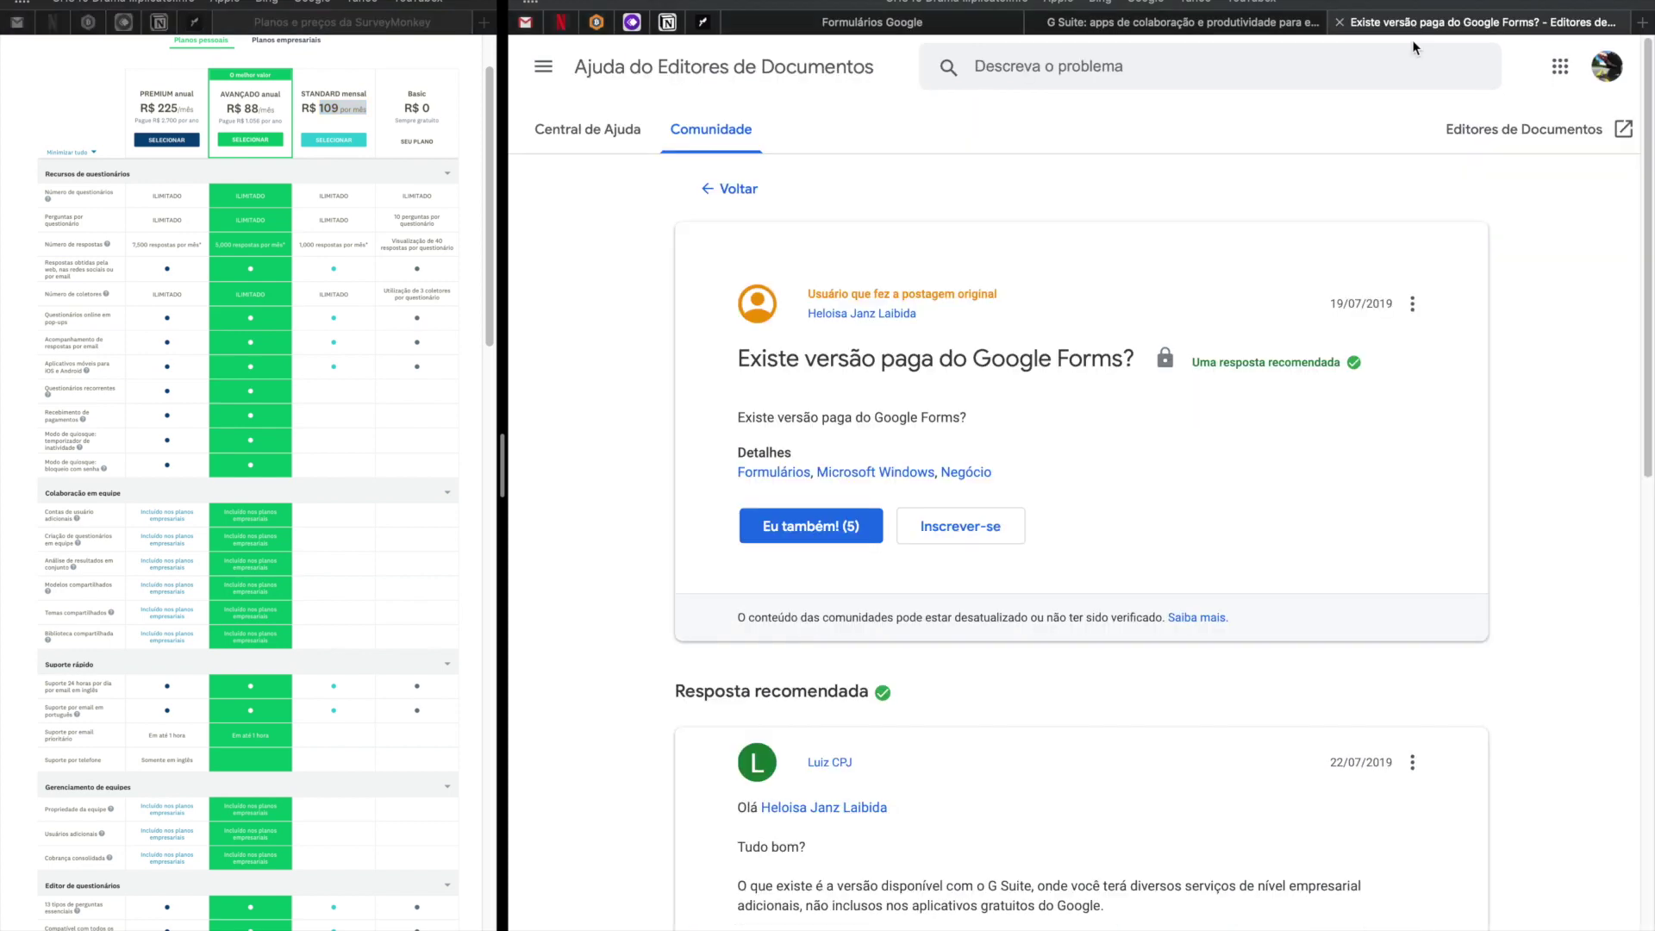
{"action": "scroll", "coordinate": [1100, 551], "scroll_direction": "down", "scroll_amount": 3}
{"action": "left_click_drag", "start_coordinate": [730, 209], "coordinate": [1137, 205]}
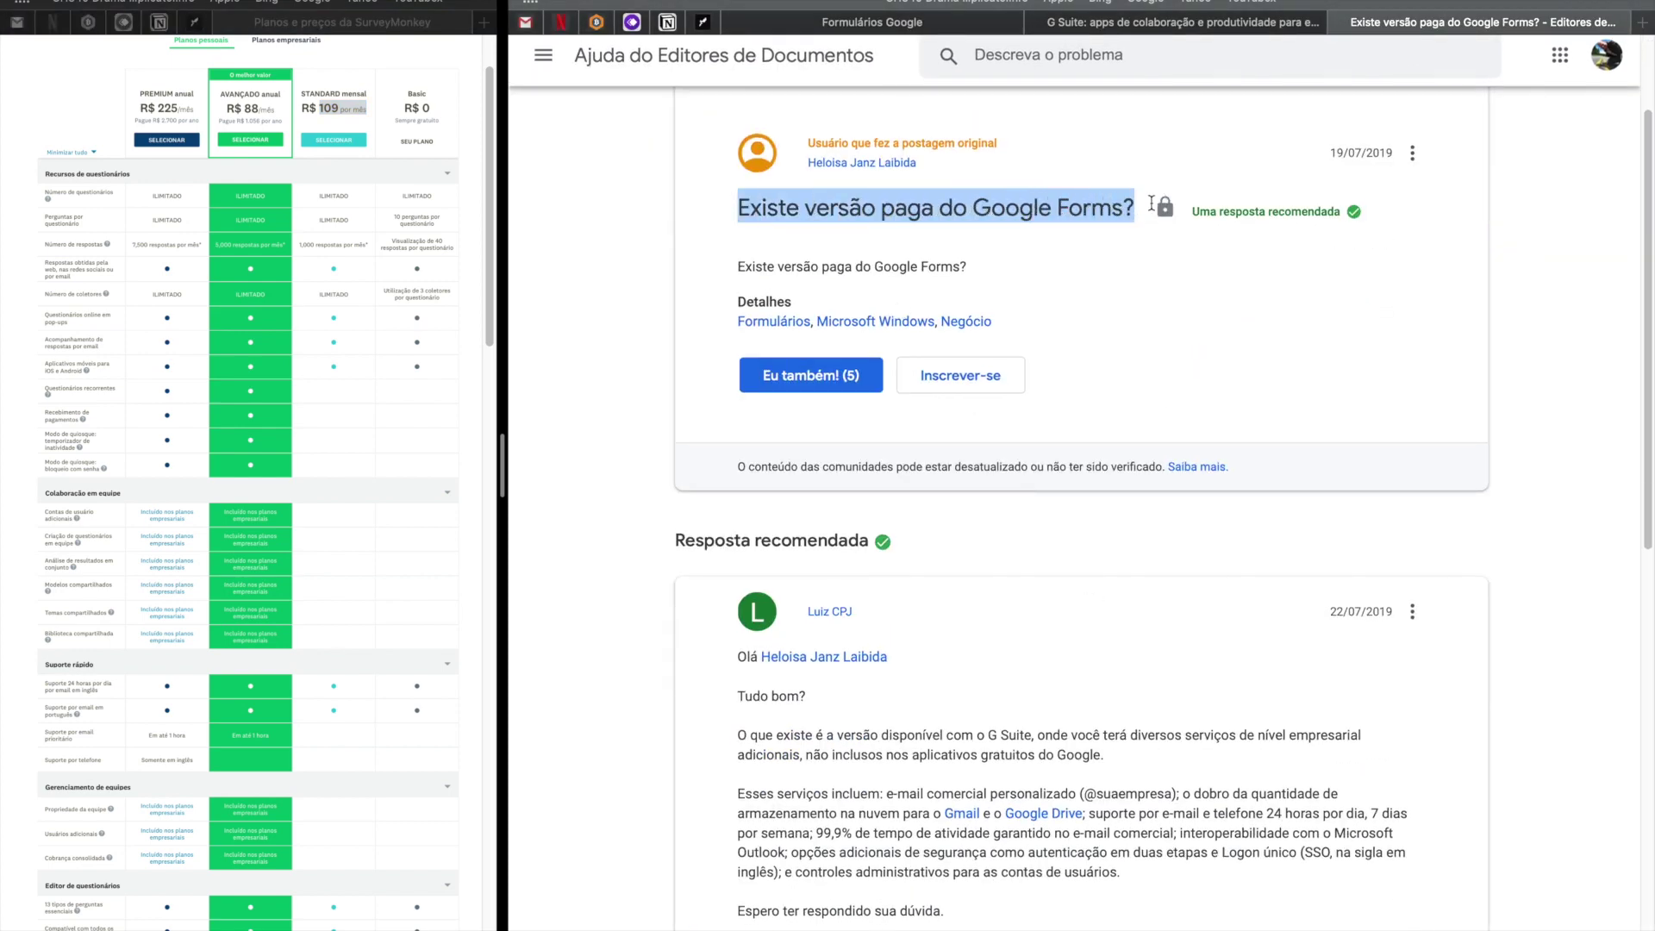
{"action": "scroll", "coordinate": [1121, 654], "scroll_direction": "down", "scroll_amount": 3}
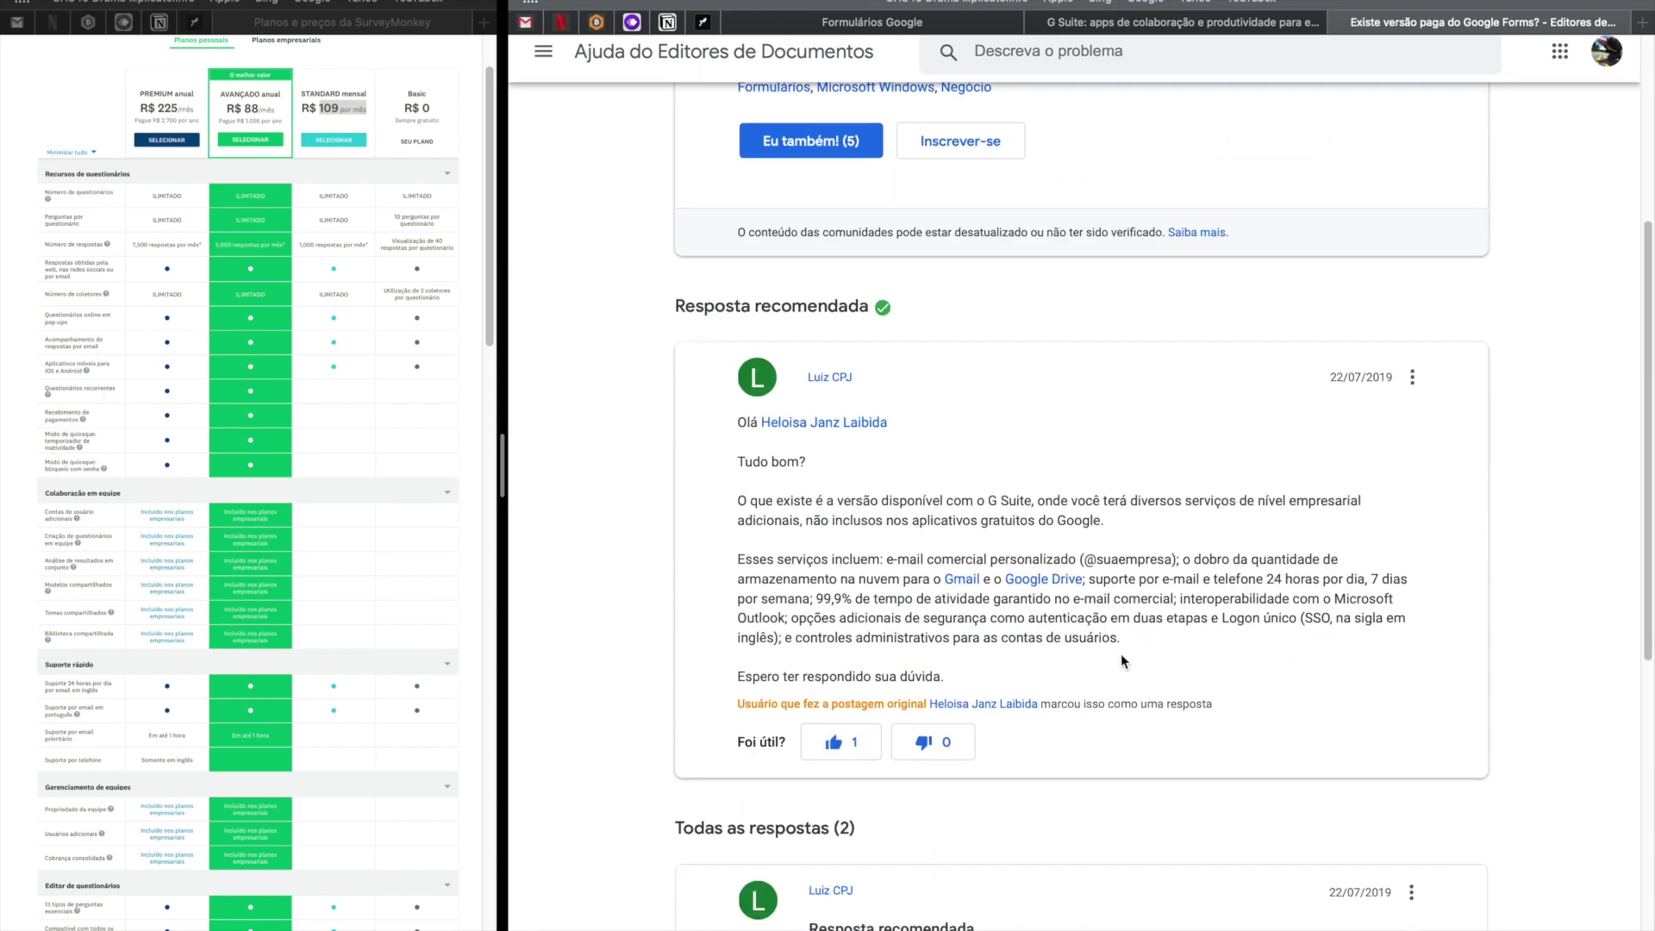
{"action": "left_click_drag", "start_coordinate": [727, 424], "coordinate": [923, 424]}
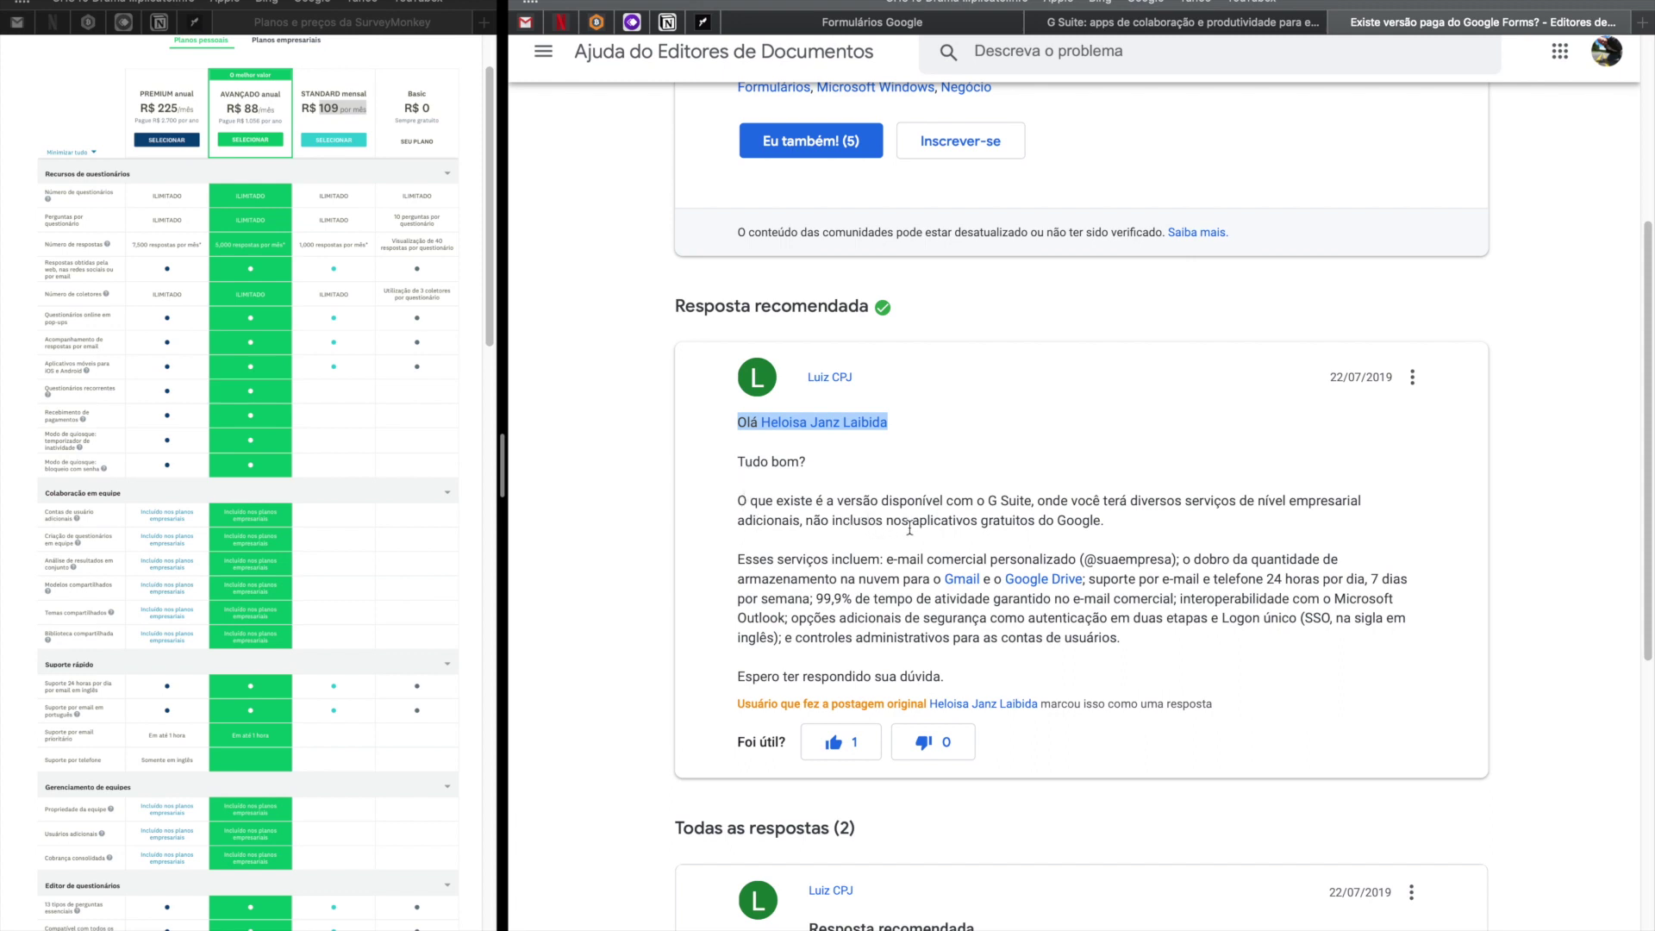
{"action": "left_click_drag", "start_coordinate": [988, 501], "coordinate": [1033, 501]}
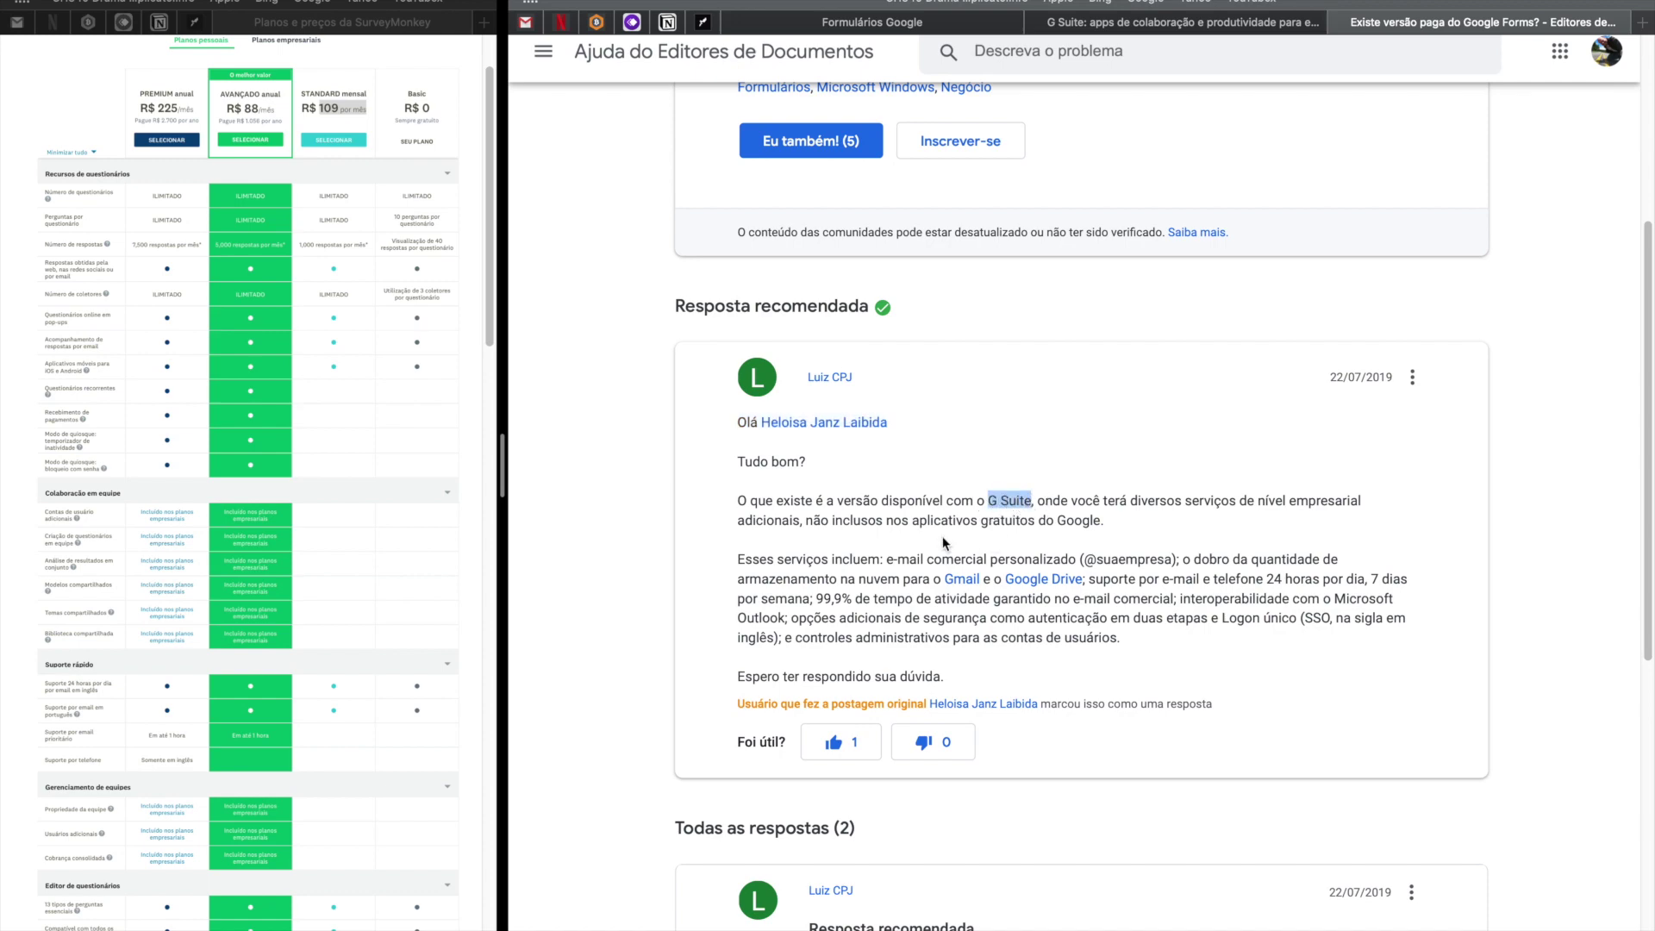
On the G Suite homepage, open the 'Escolha uma edição' pricing page.
{"action": "left_click", "coordinate": [1150, 24]}
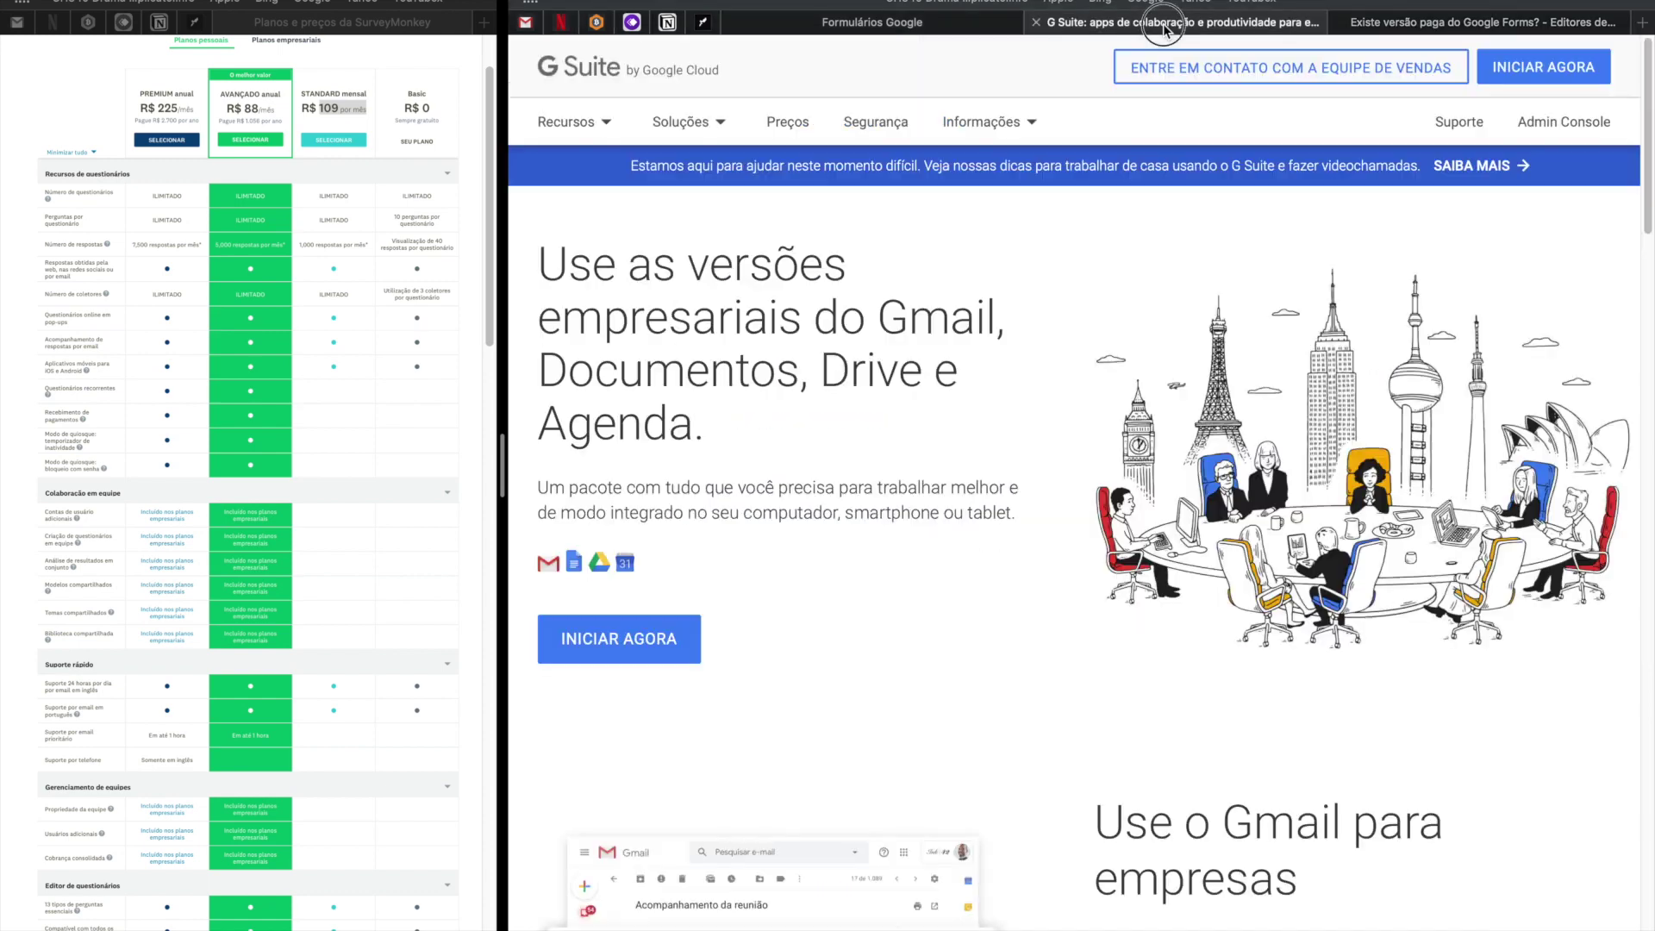
{"action": "scroll", "coordinate": [1137, 290], "scroll_direction": "down", "scroll_amount": 10}
{"action": "scroll", "coordinate": [1119, 286], "scroll_direction": "down", "scroll_amount": 15}
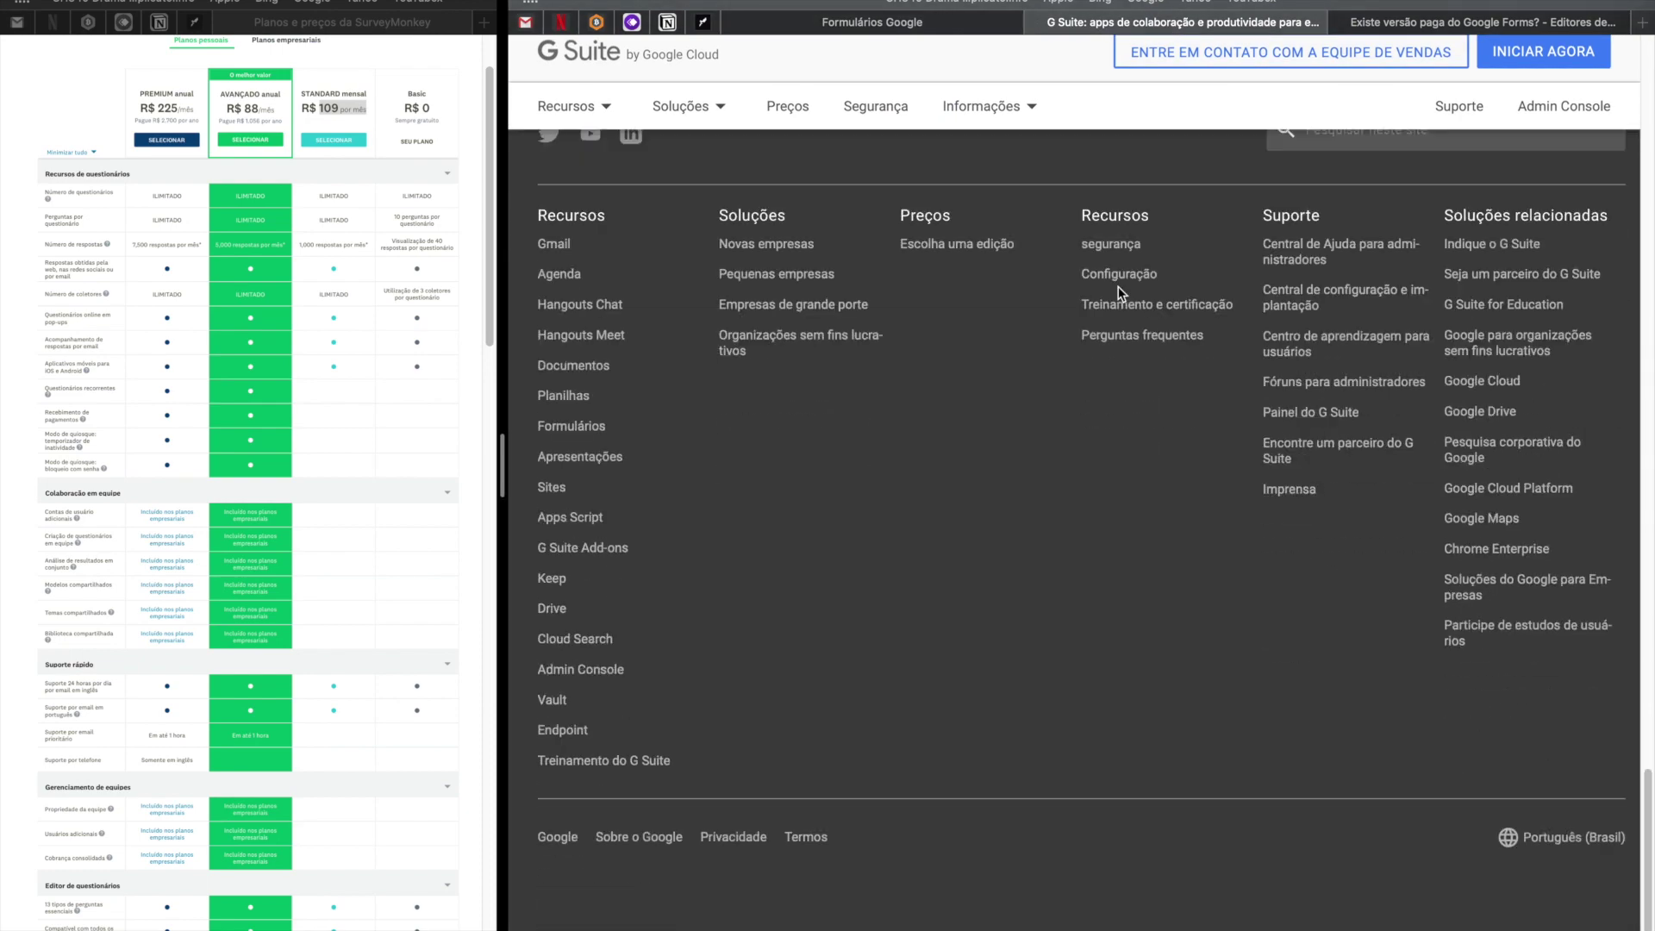
{"action": "left_click", "coordinate": [967, 250]}
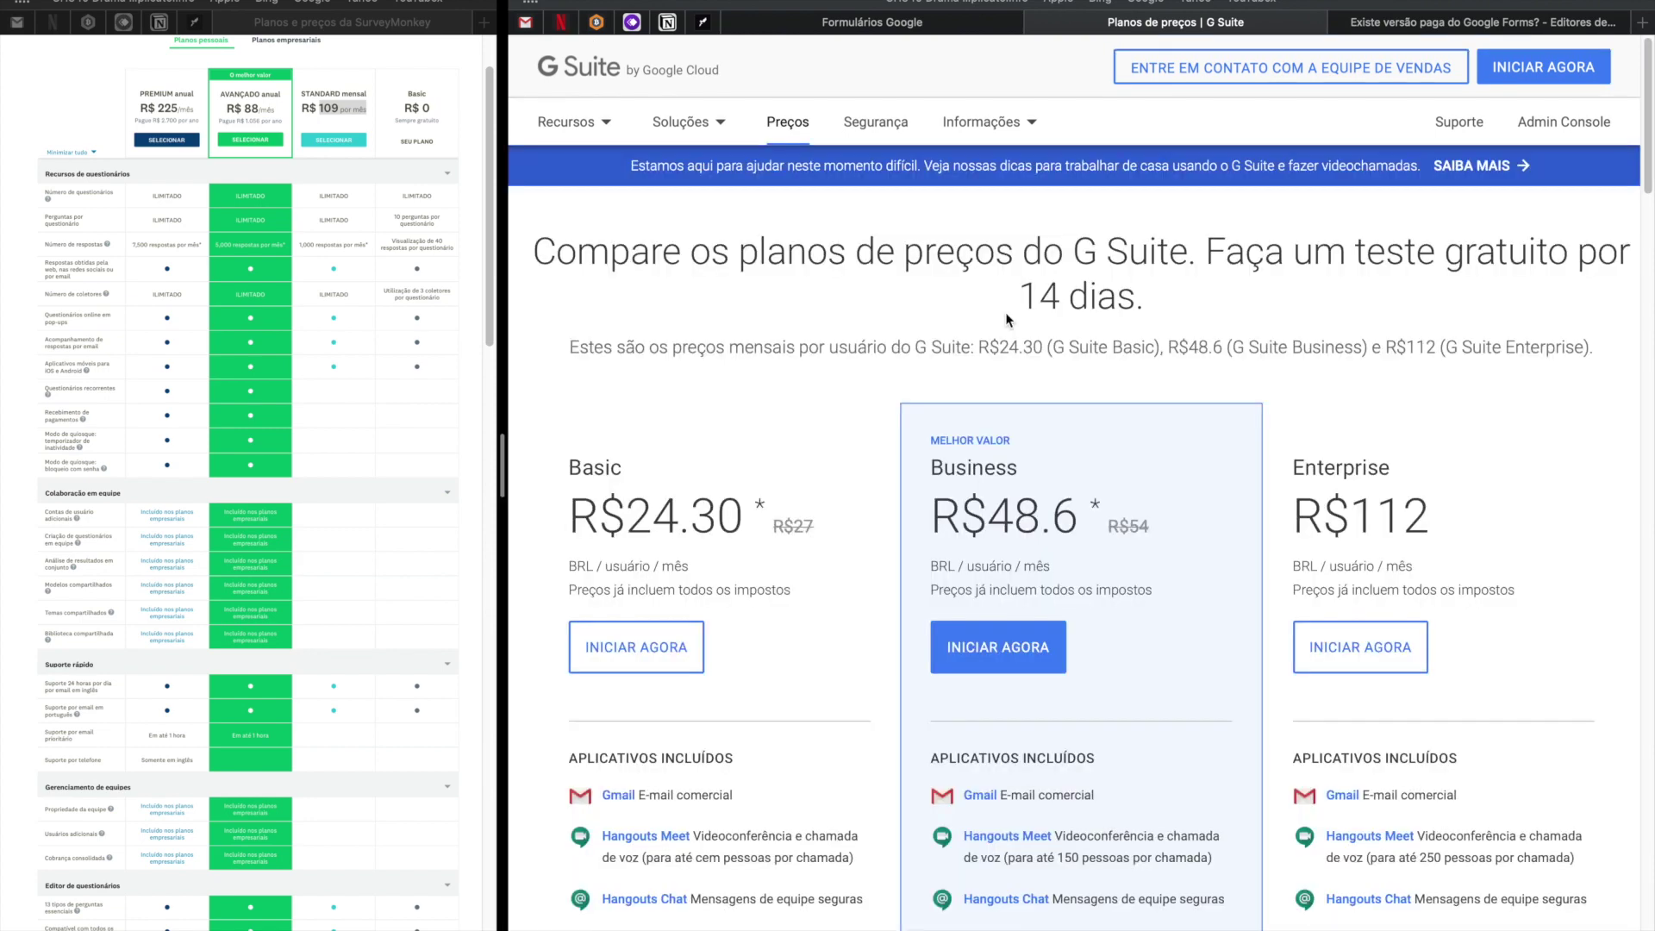
Highlight the Basic edition's R$24.30 price, 30 GB storage, and Documentos, Planilhas and Formulários apps.
{"action": "left_click_drag", "start_coordinate": [569, 488], "coordinate": [745, 487]}
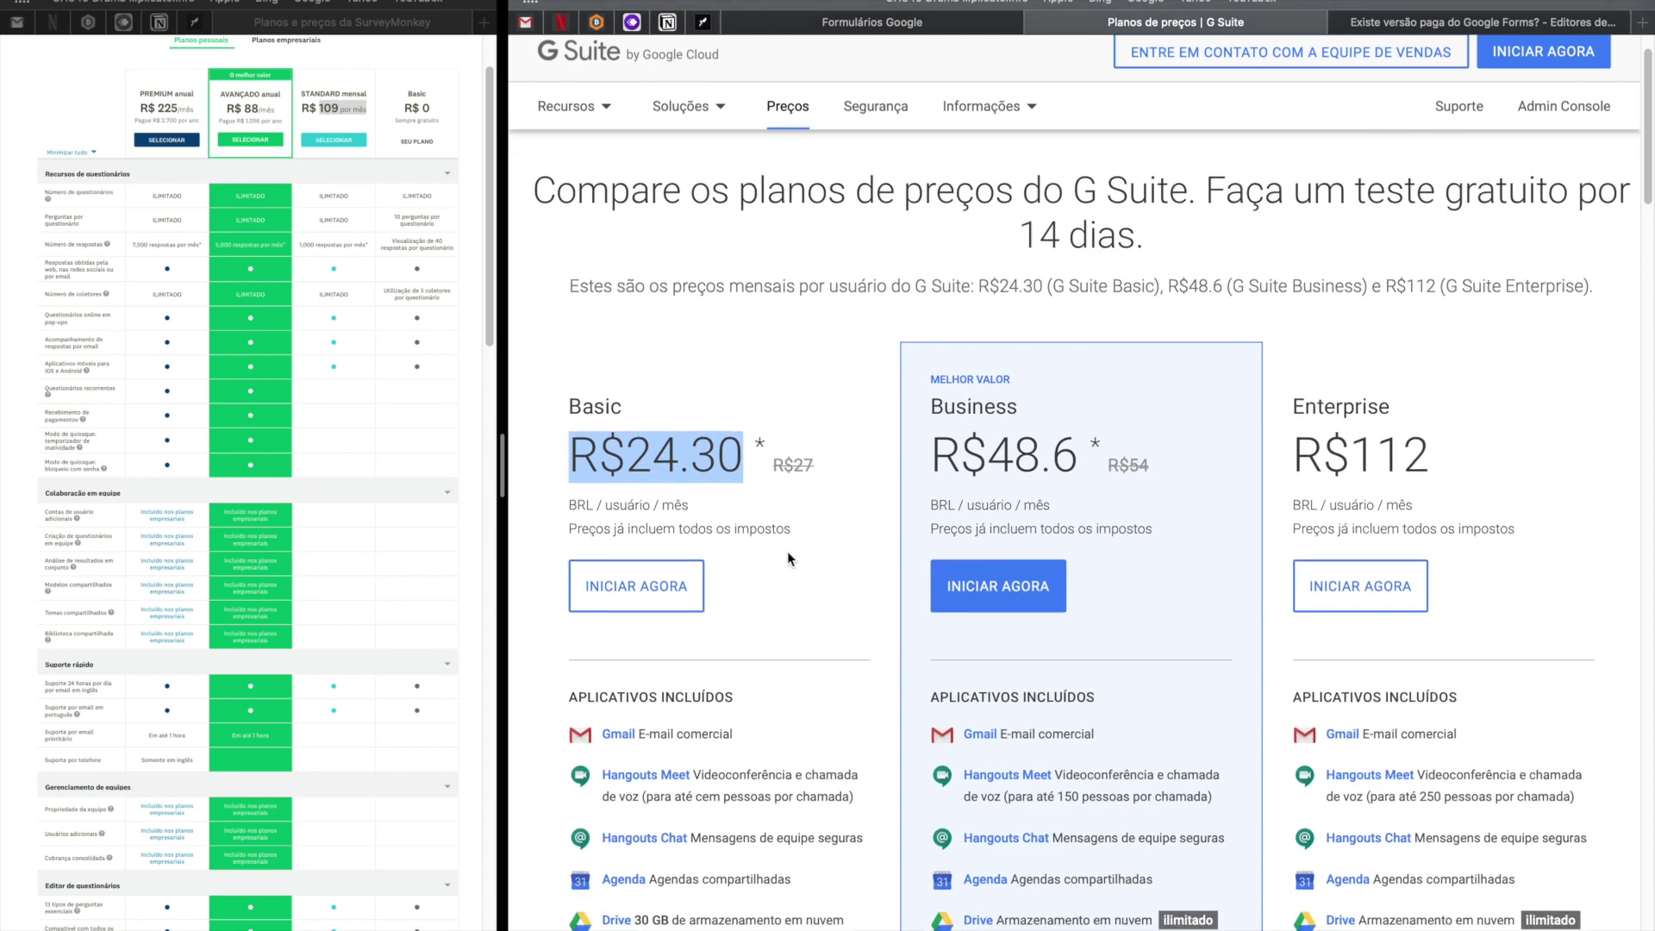
{"action": "scroll", "coordinate": [690, 537], "scroll_direction": "down", "scroll_amount": 3}
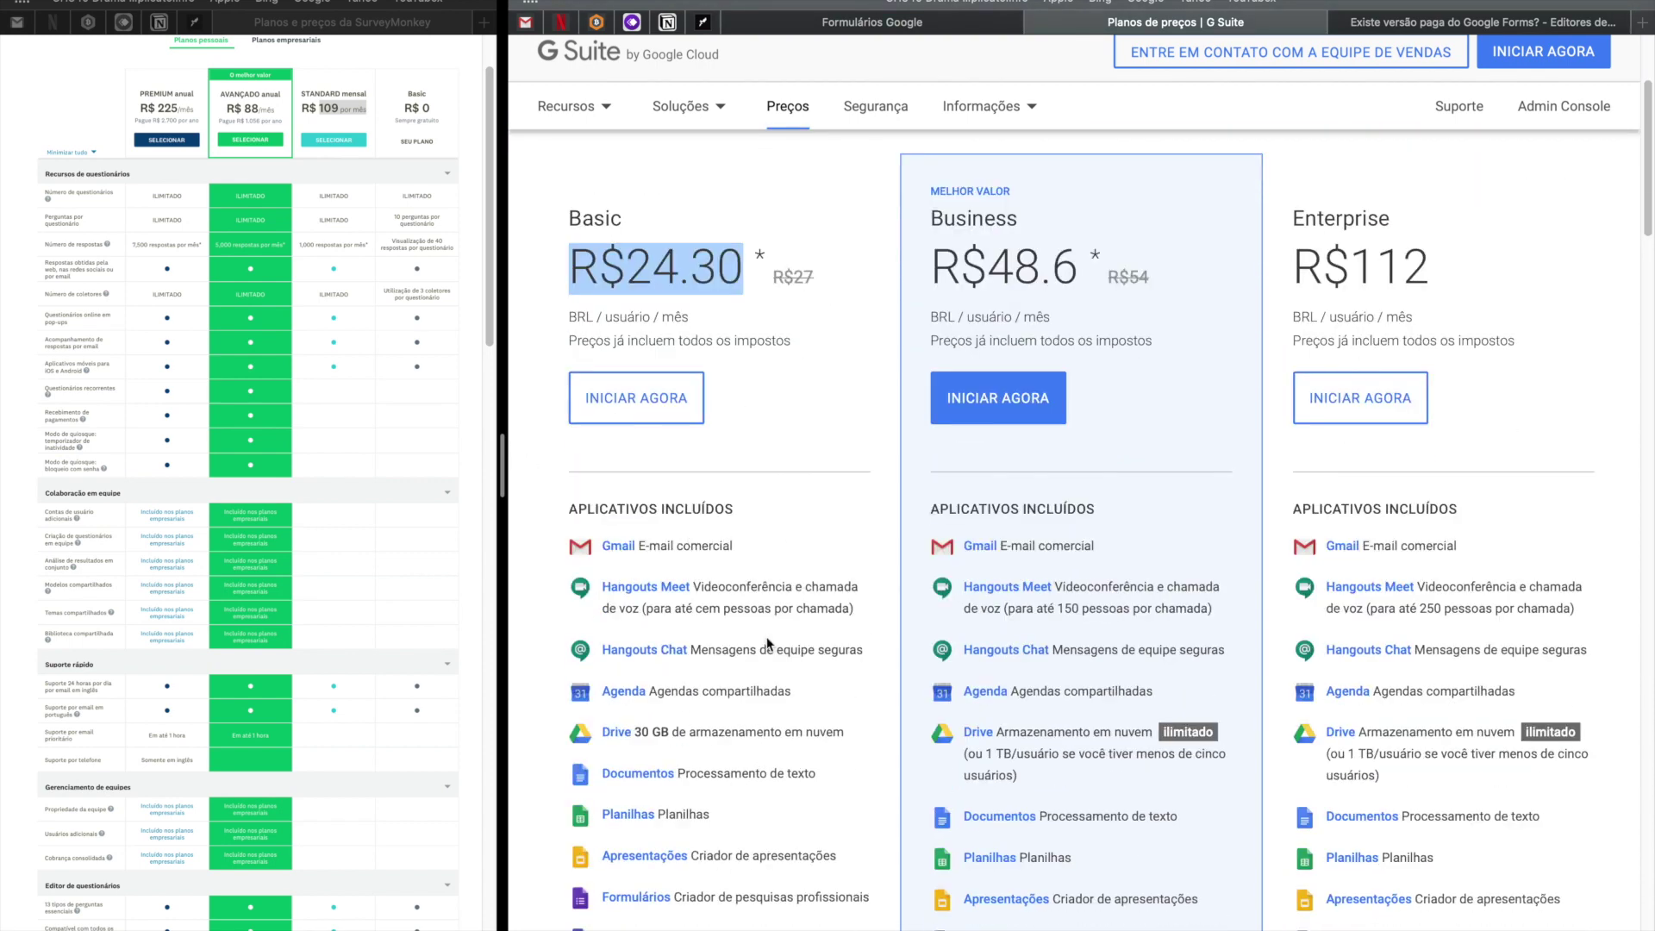
{"action": "left_click_drag", "start_coordinate": [670, 729], "coordinate": [634, 728]}
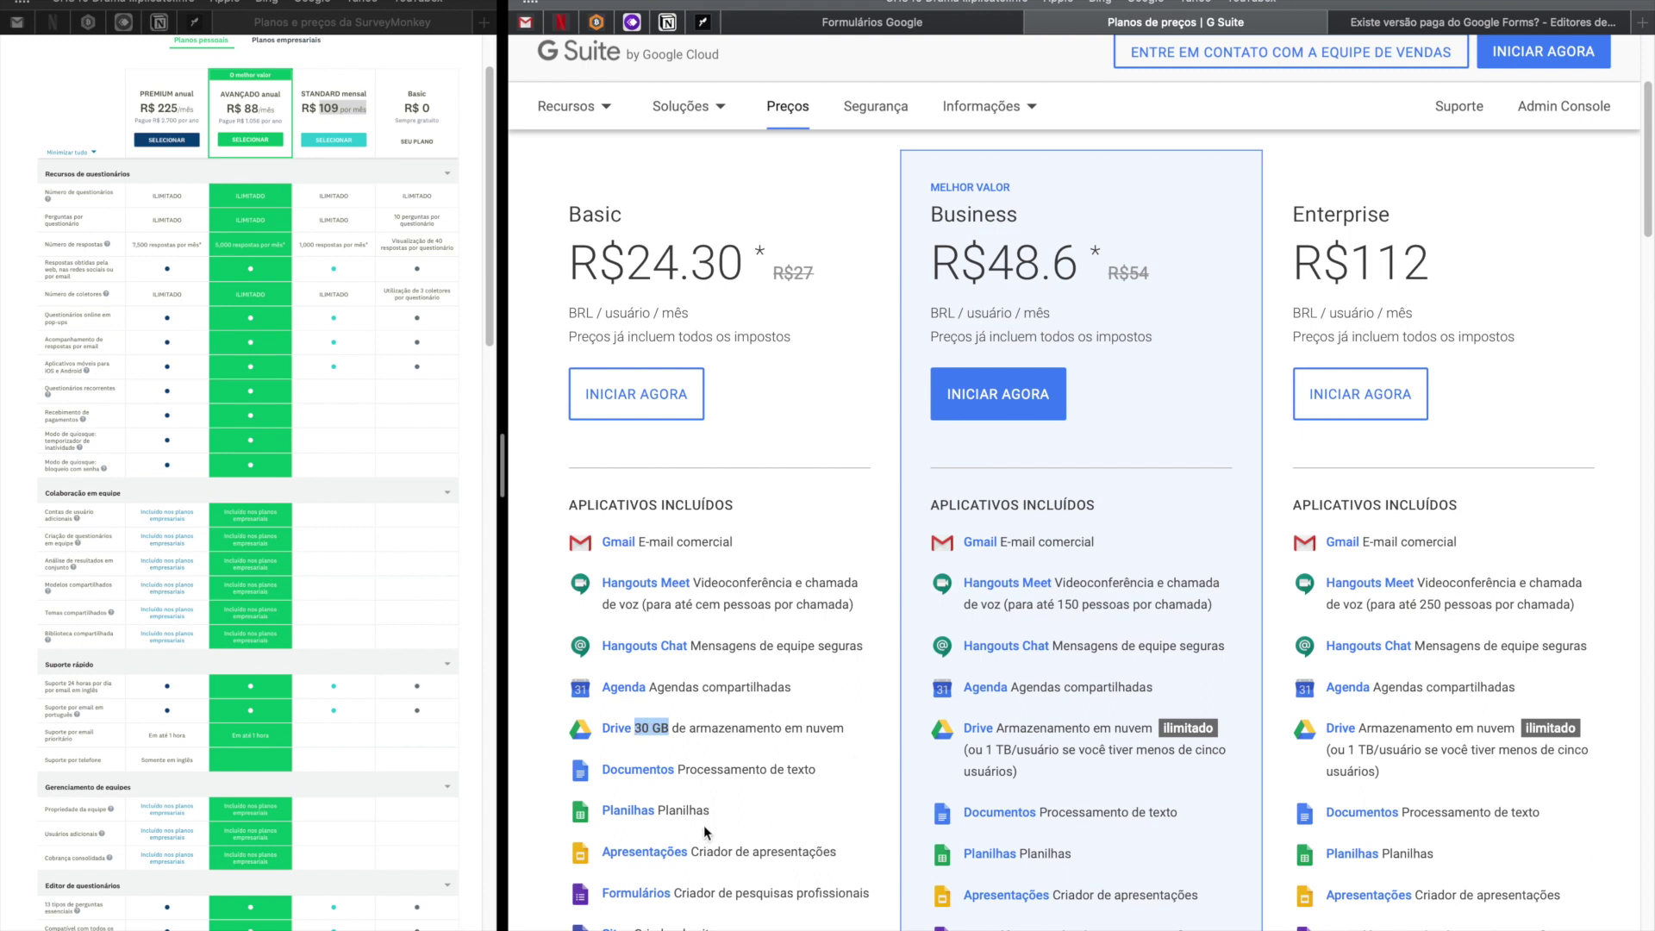
{"action": "left_click_drag", "start_coordinate": [709, 812], "coordinate": [543, 768]}
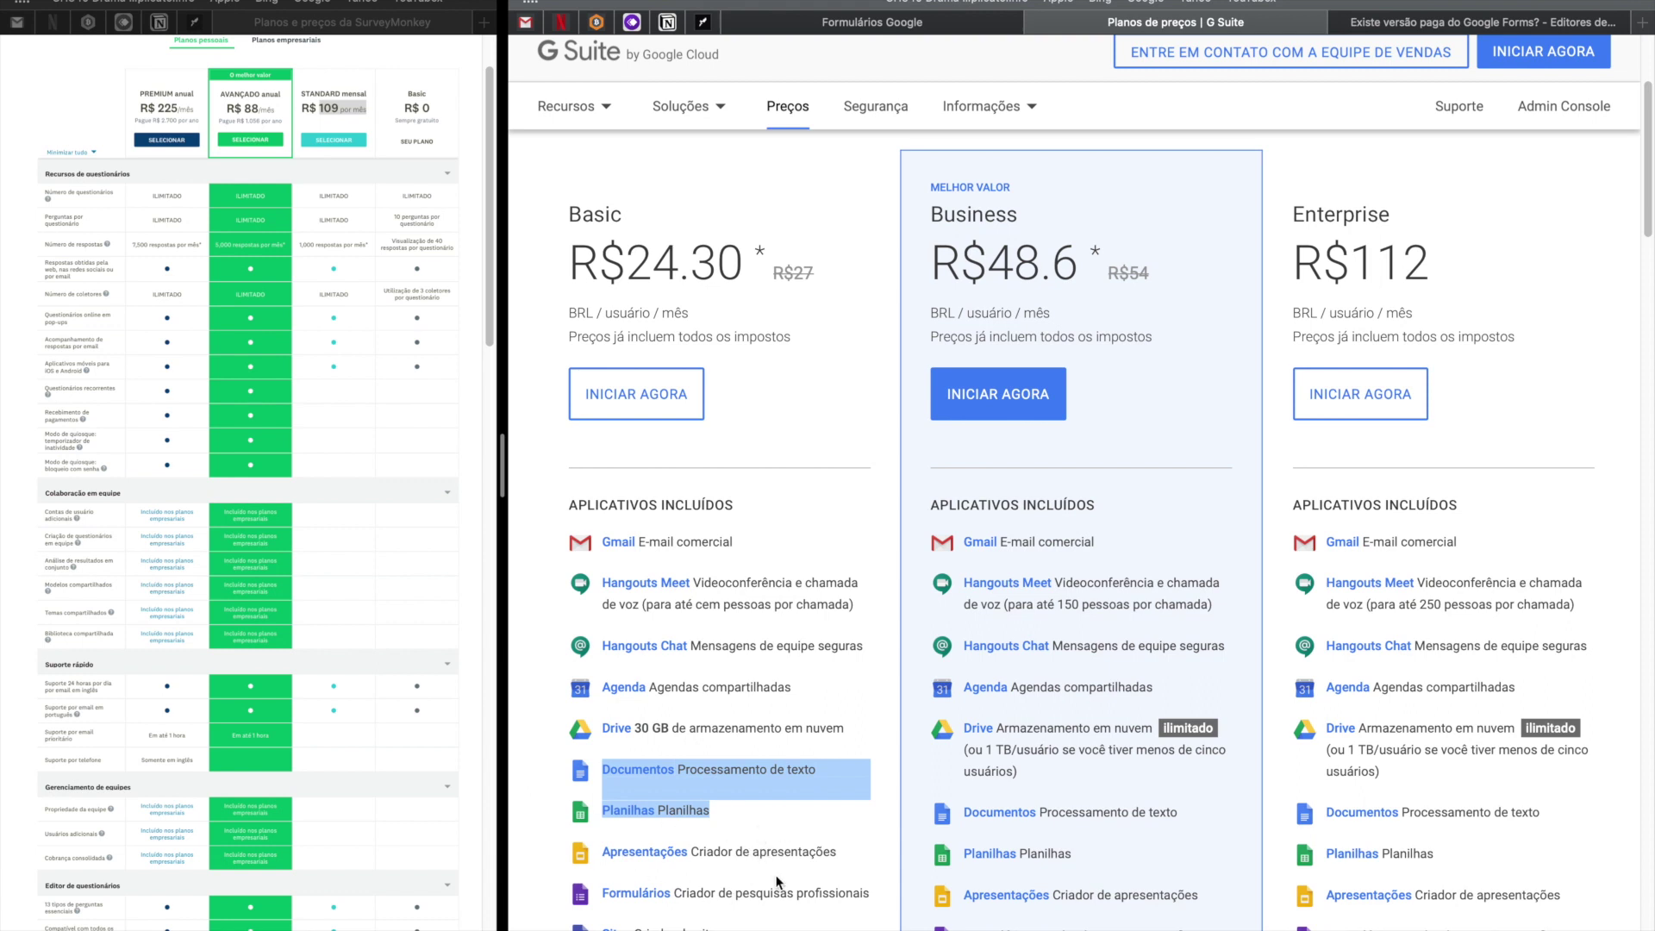
{"action": "left_click_drag", "start_coordinate": [719, 893], "coordinate": [643, 894]}
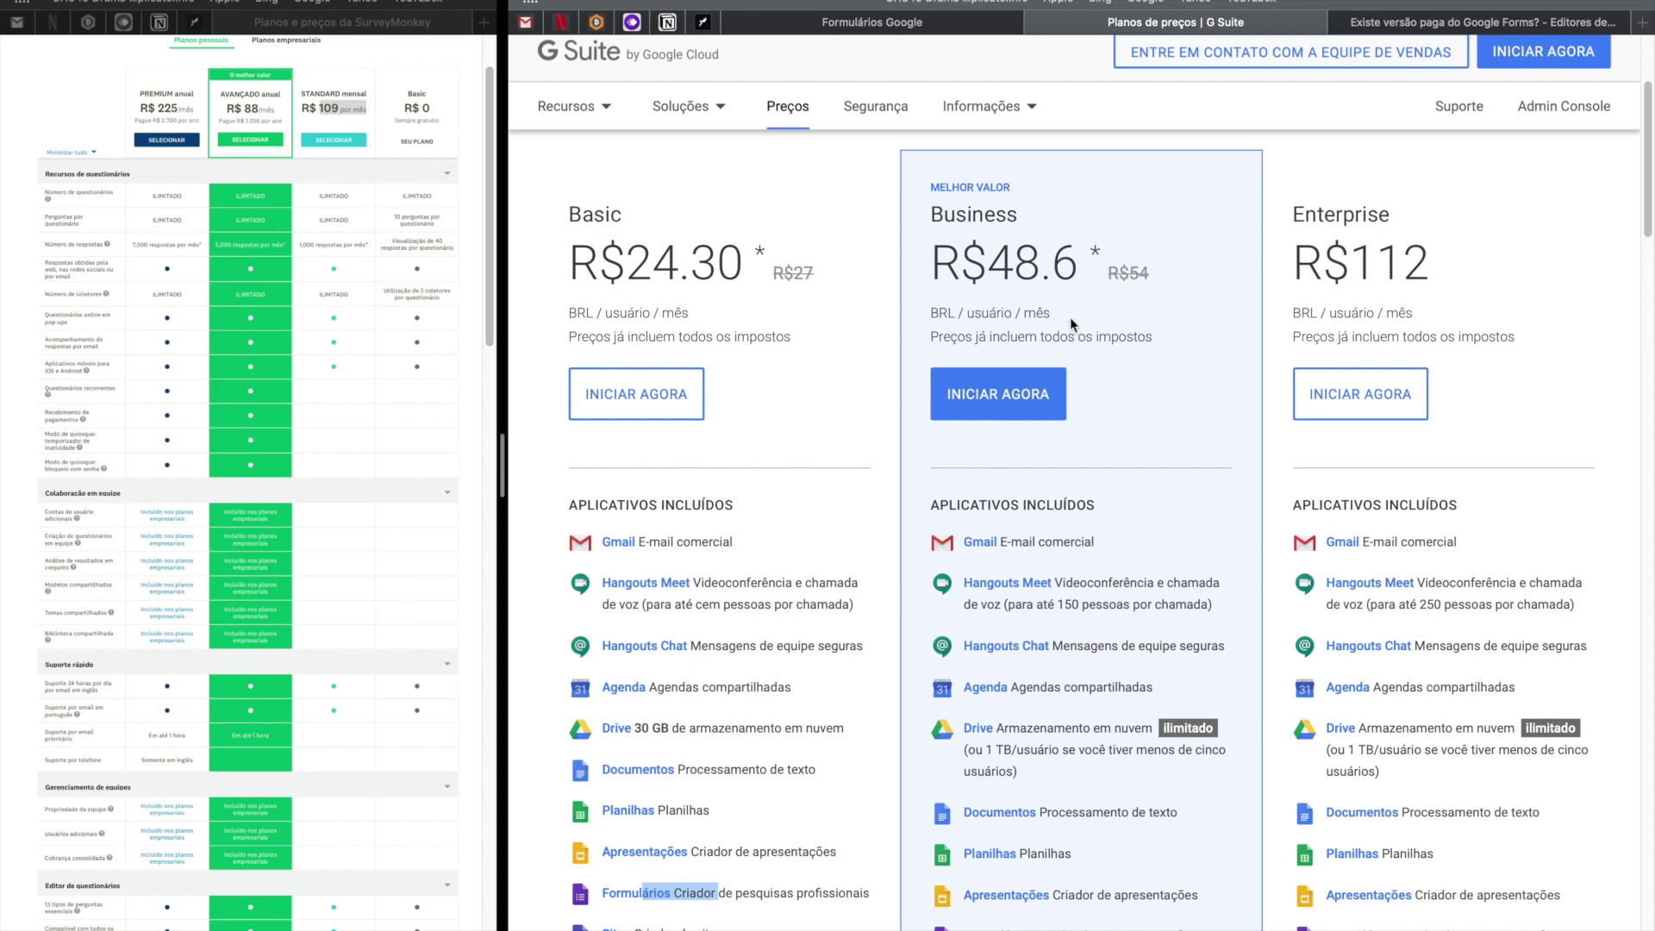
Compare SurveyMonkey Basic's 10-questions-per-survey limit, then return to the Forms help thread.
{"action": "left_click", "coordinate": [443, 222]}
{"action": "left_click_drag", "start_coordinate": [397, 217], "coordinate": [449, 249]}
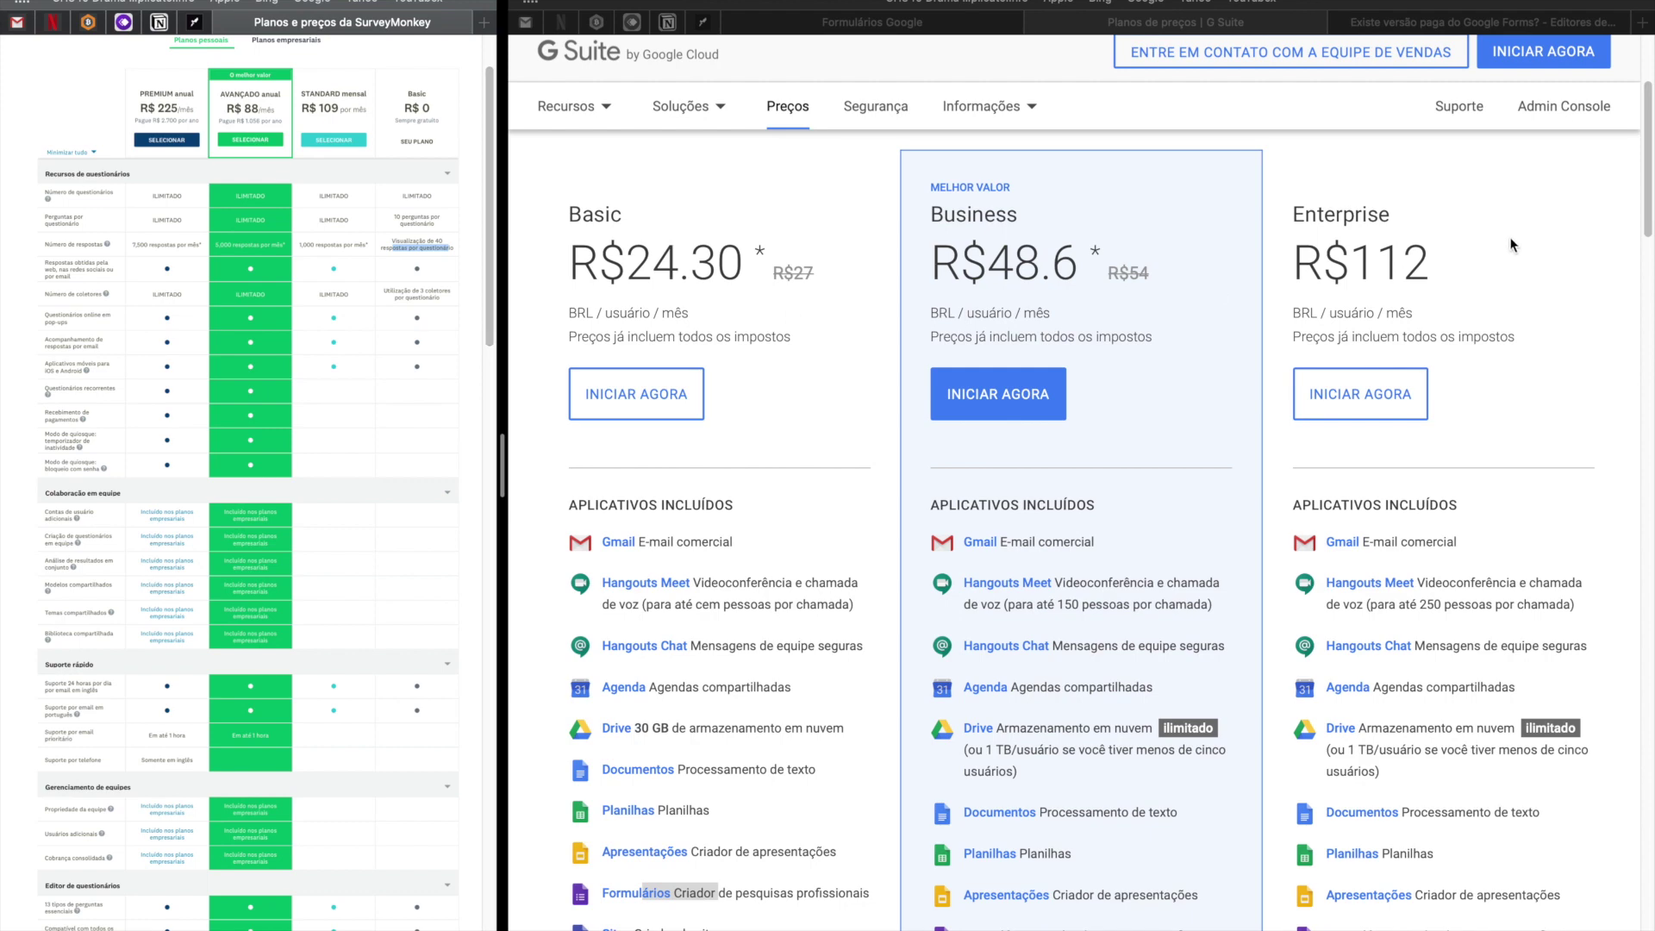
{"action": "left_click", "coordinate": [1434, 19]}
Highlight the answer's G Suite points (not in free apps, included services, 24-hour support), then return to Forms home.
{"action": "left_click", "coordinate": [892, 510]}
{"action": "left_click_drag", "start_coordinate": [863, 502], "coordinate": [1009, 503]}
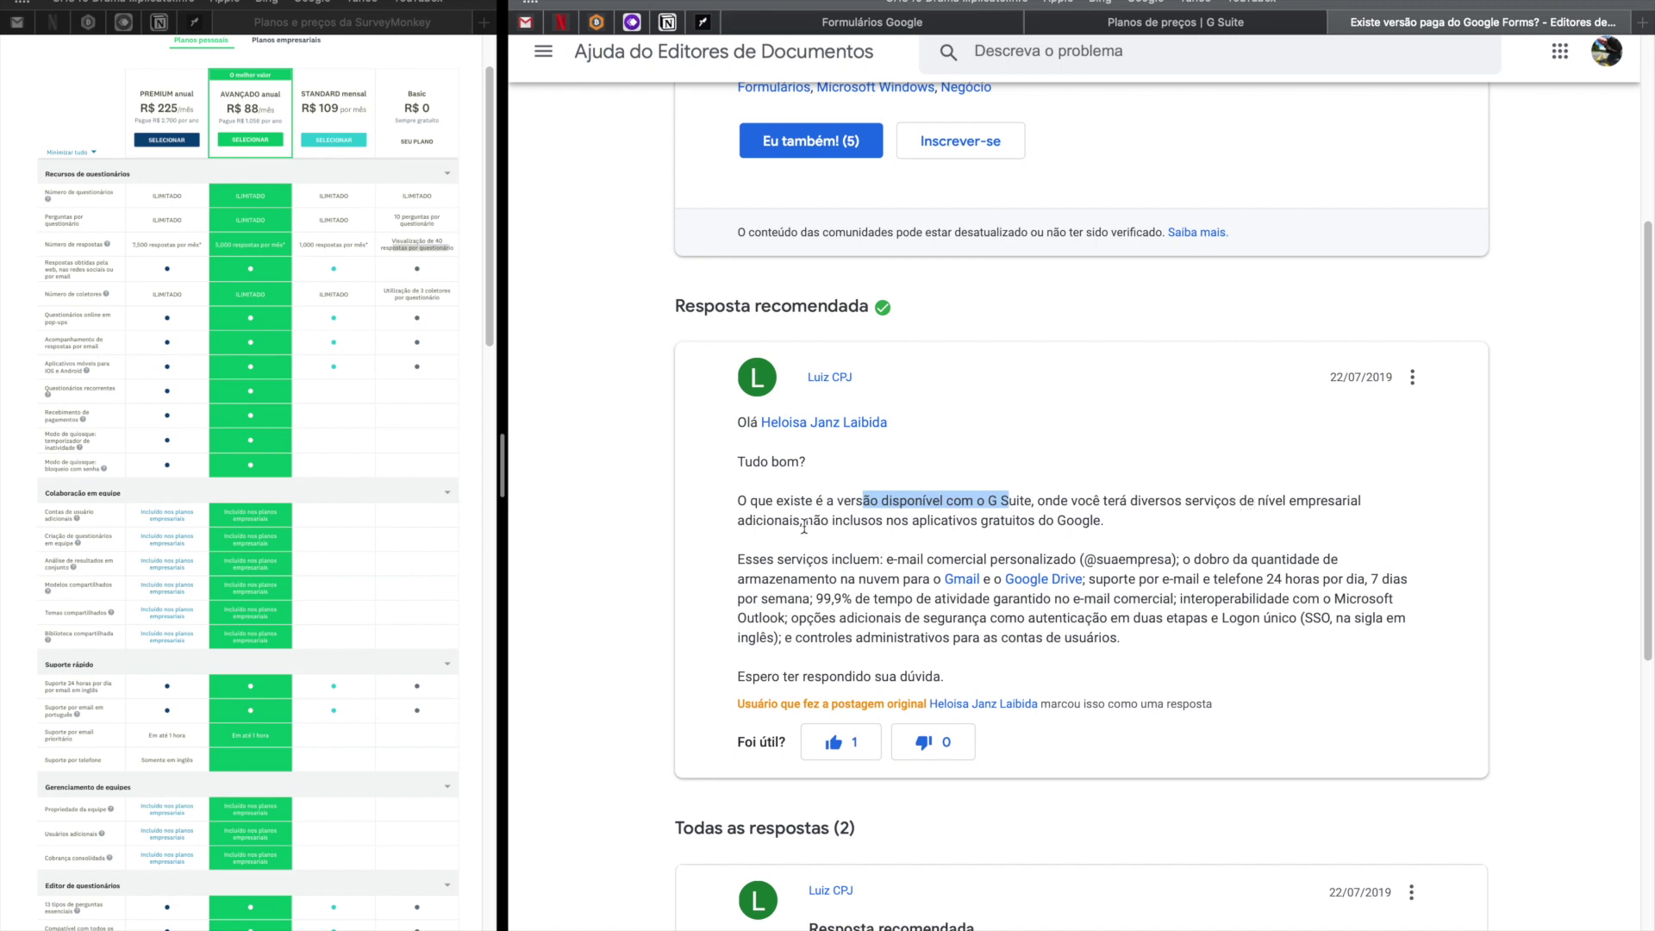
{"action": "left_click_drag", "start_coordinate": [804, 523], "coordinate": [1104, 521]}
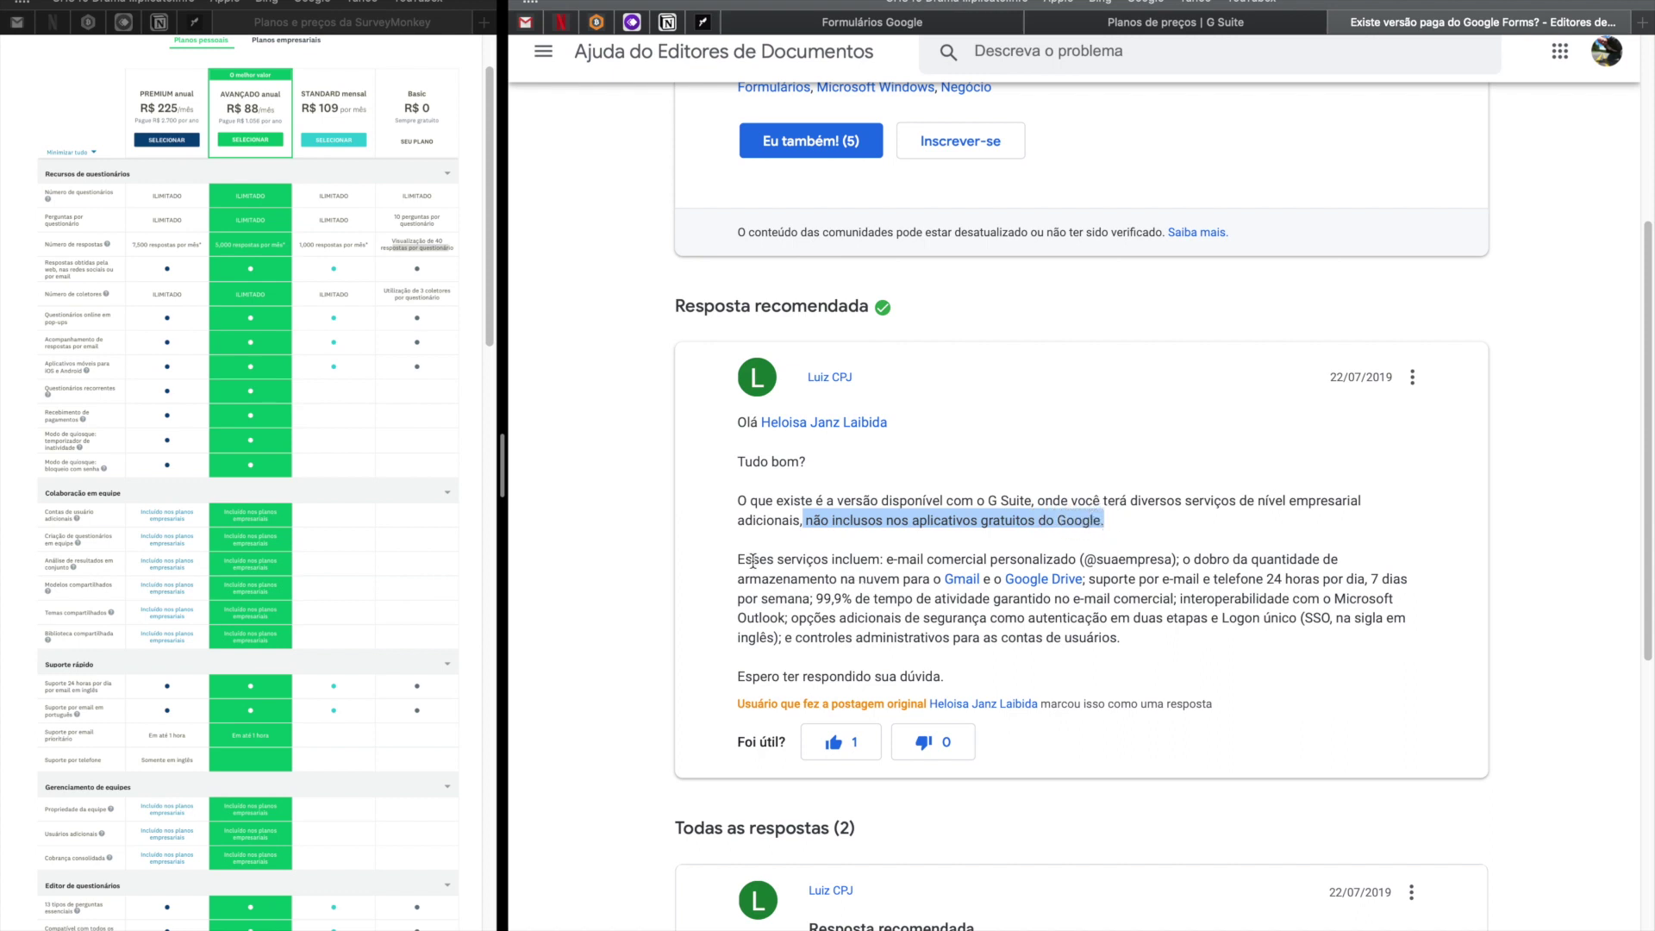
{"action": "left_click_drag", "start_coordinate": [747, 561], "coordinate": [1134, 644]}
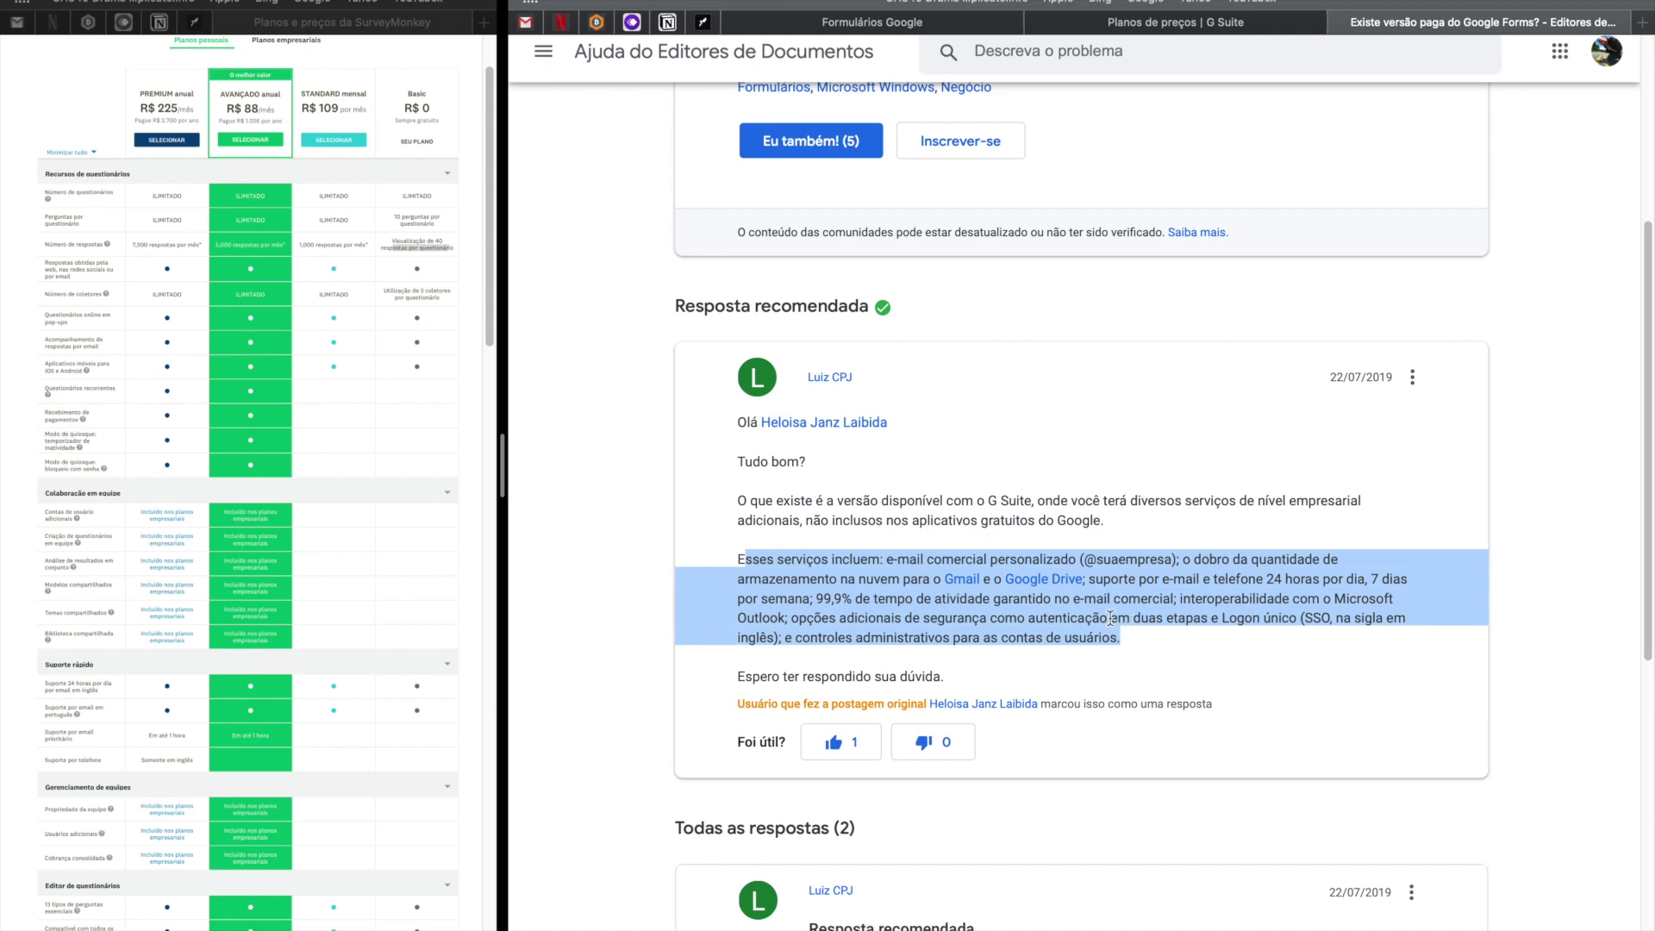
{"action": "left_click_drag", "start_coordinate": [1121, 639], "coordinate": [722, 553]}
{"action": "left_click_drag", "start_coordinate": [1248, 580], "coordinate": [1319, 580]}
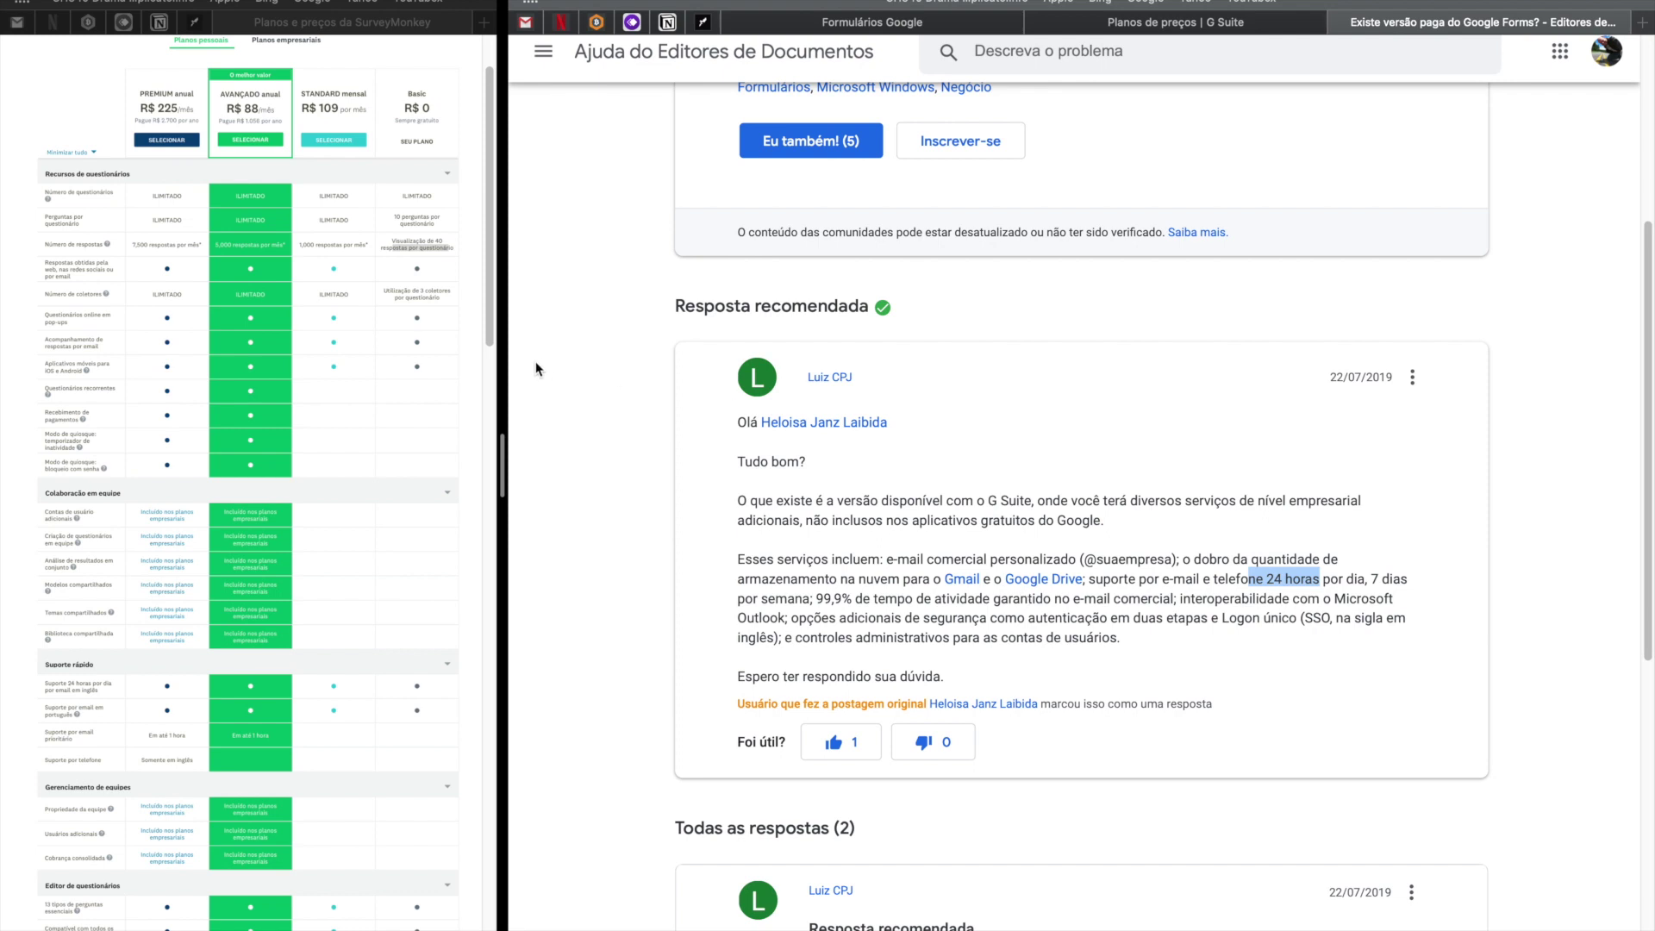
{"action": "left_click", "coordinate": [924, 29]}
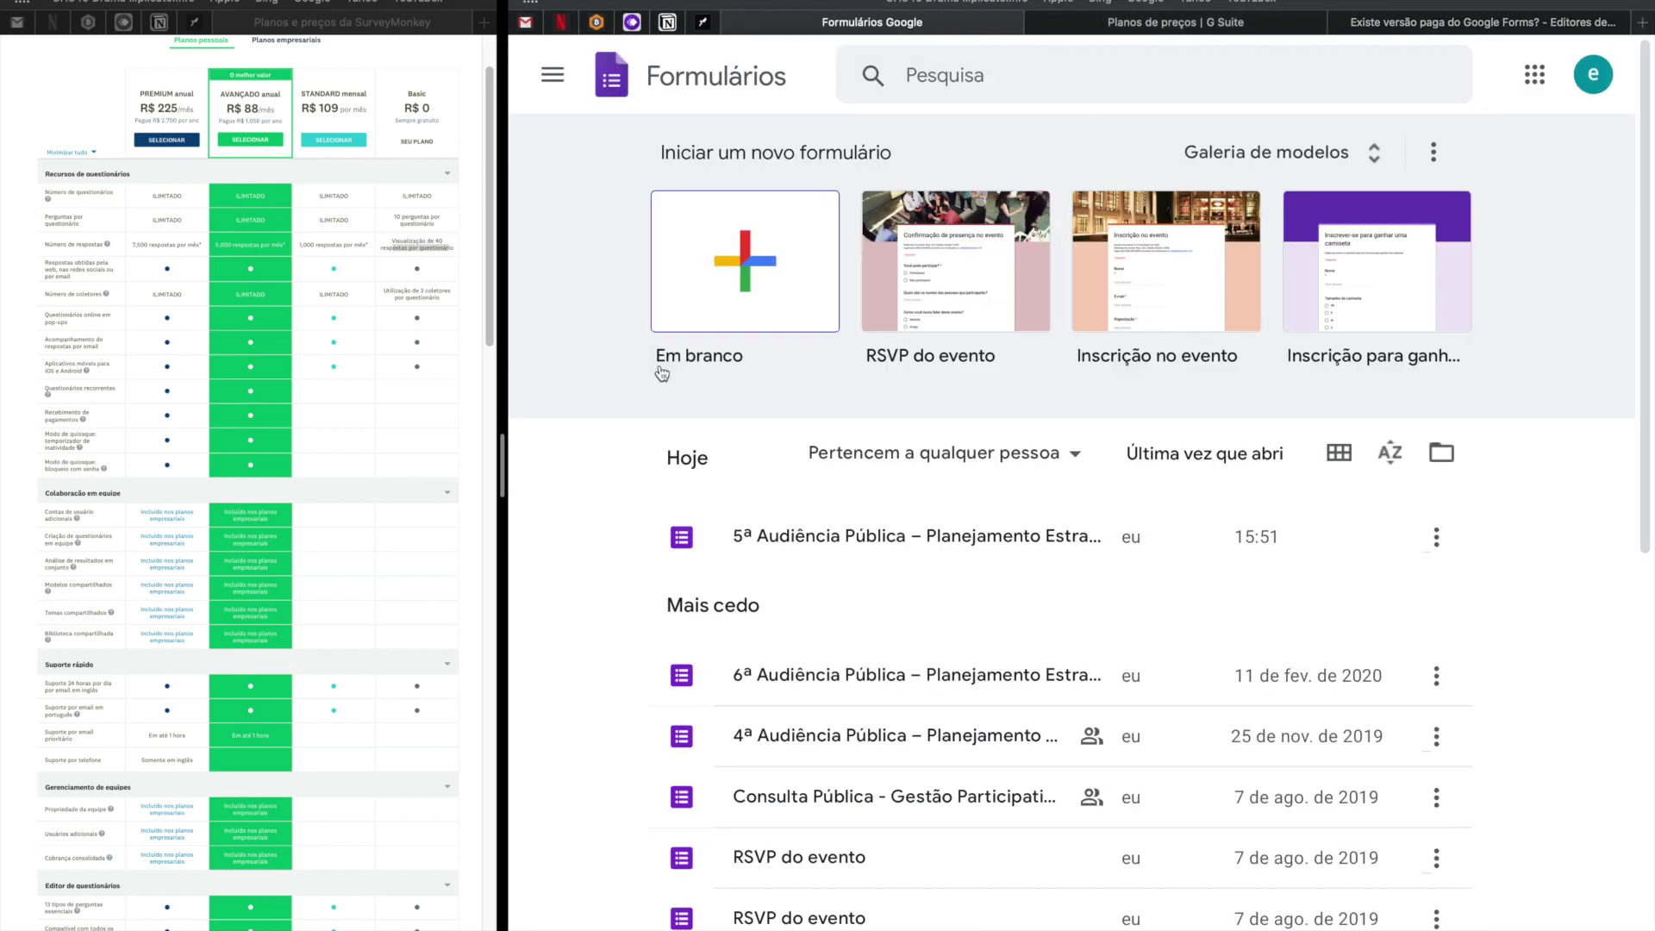
Widen SurveyMonkey, highlight the Basic limits of 10 questions and 40 viewable responses, then even out the panes.
{"action": "left_click_drag", "start_coordinate": [509, 476], "coordinate": [780, 476]}
{"action": "scroll", "coordinate": [597, 360], "scroll_direction": "up", "scroll_amount": 1}
{"action": "scroll", "coordinate": [596, 361], "scroll_direction": "up", "scroll_amount": 2}
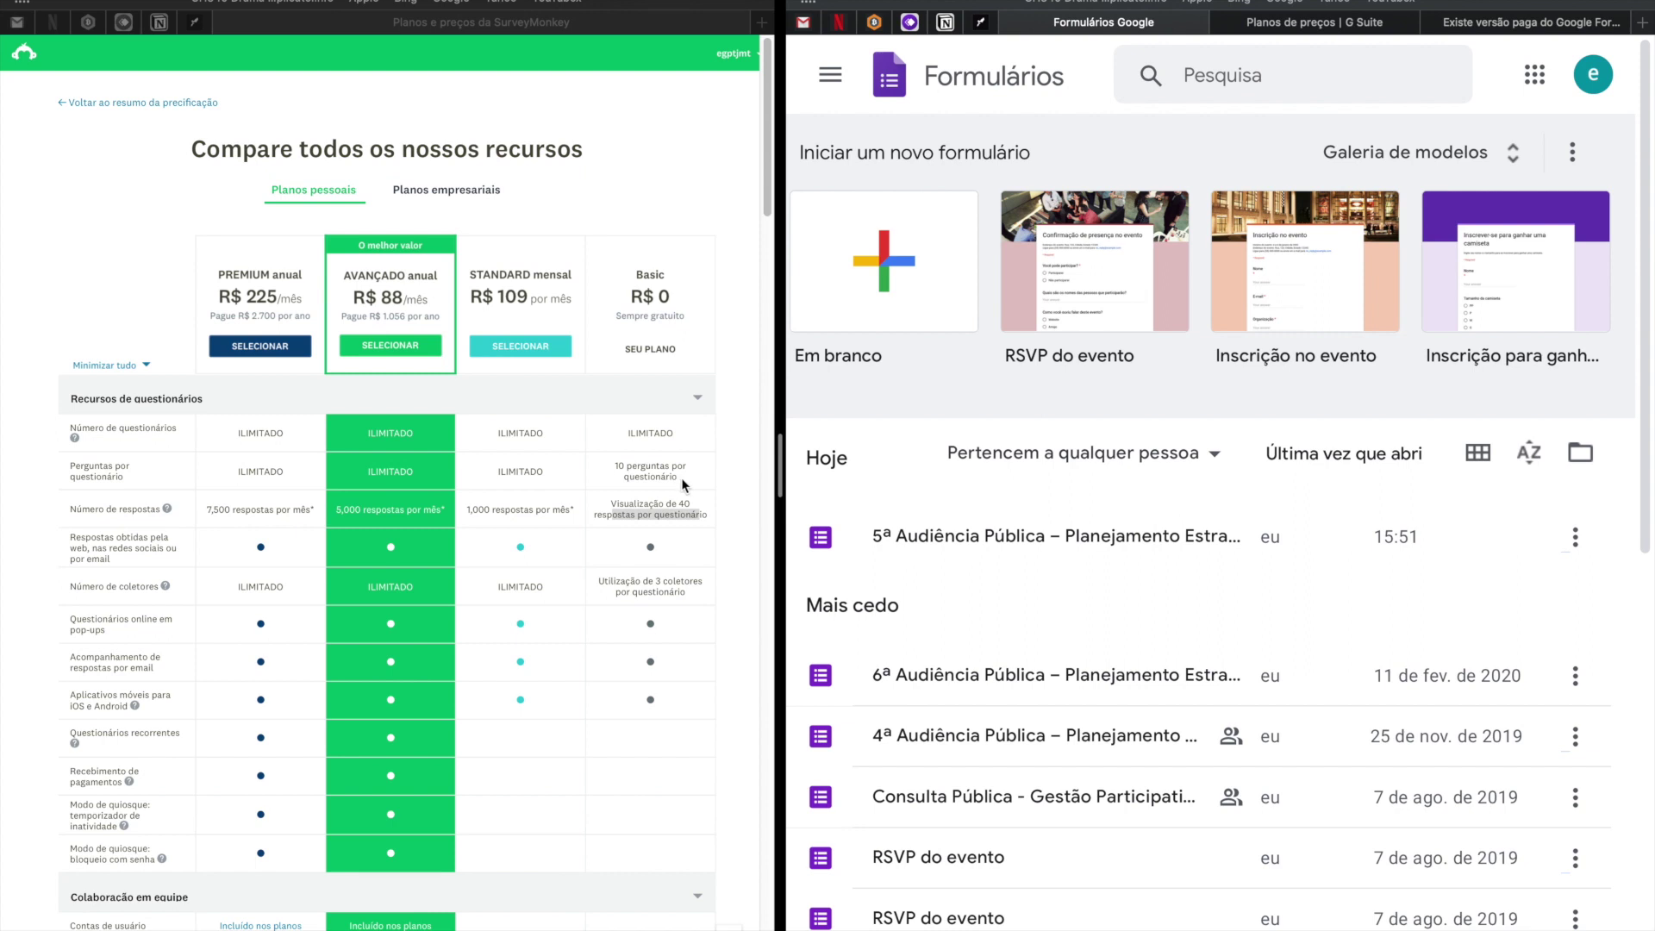
{"action": "left_click", "coordinate": [682, 478]}
{"action": "triple_click", "coordinate": [626, 468]}
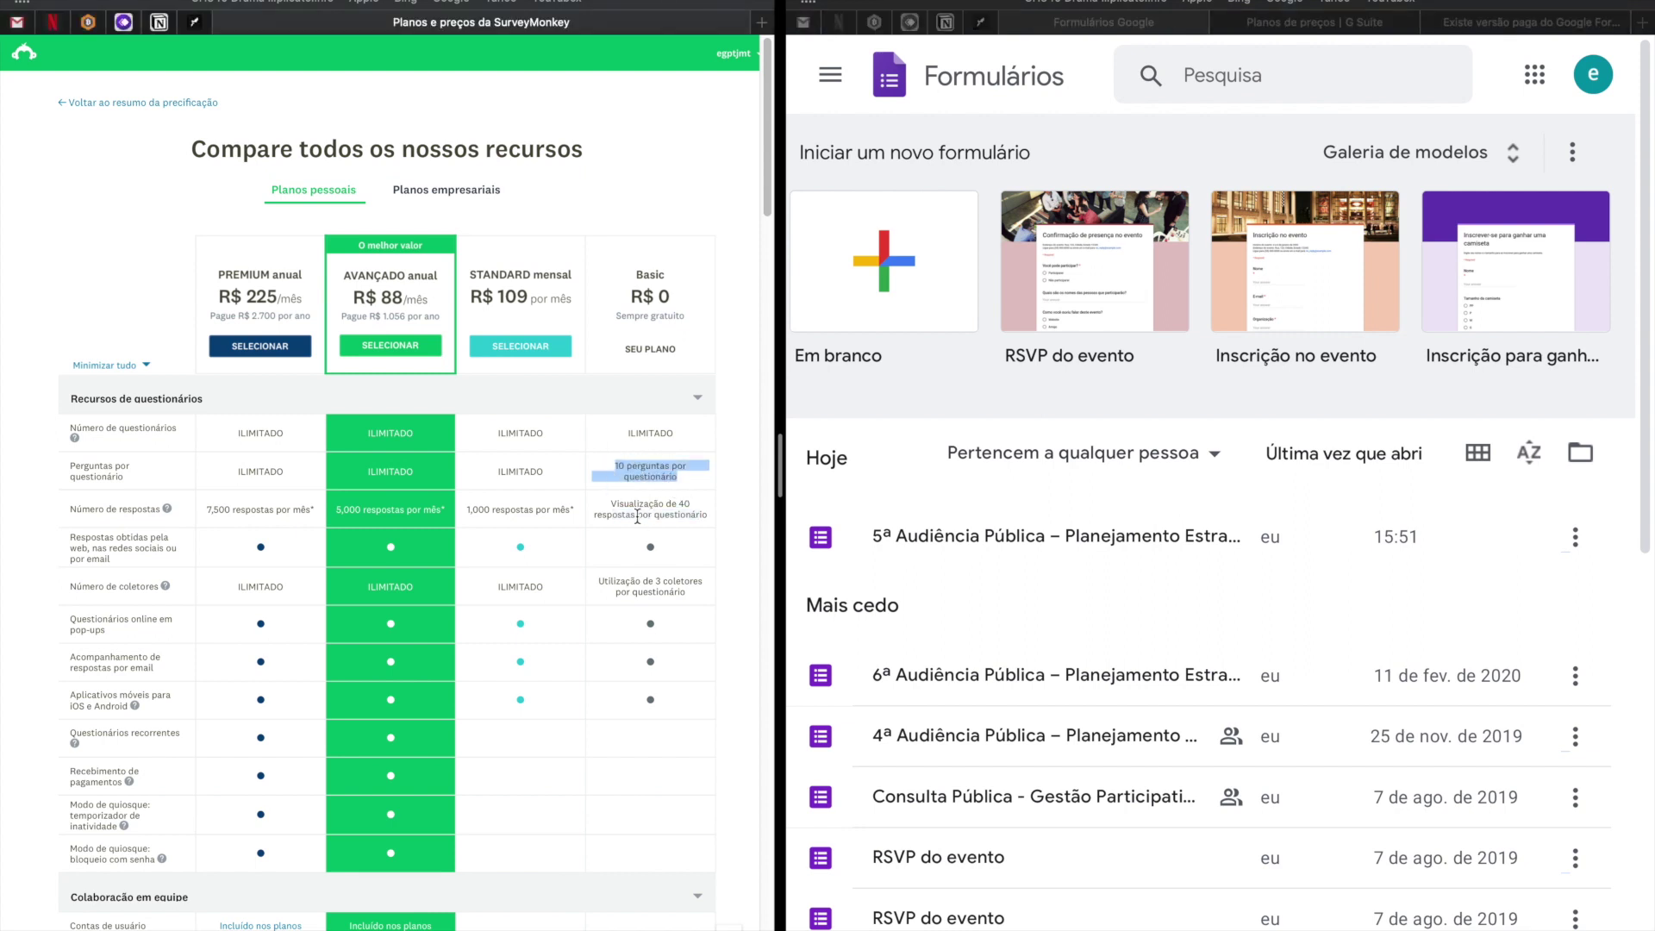
{"action": "left_click_drag", "start_coordinate": [612, 505], "coordinate": [714, 523]}
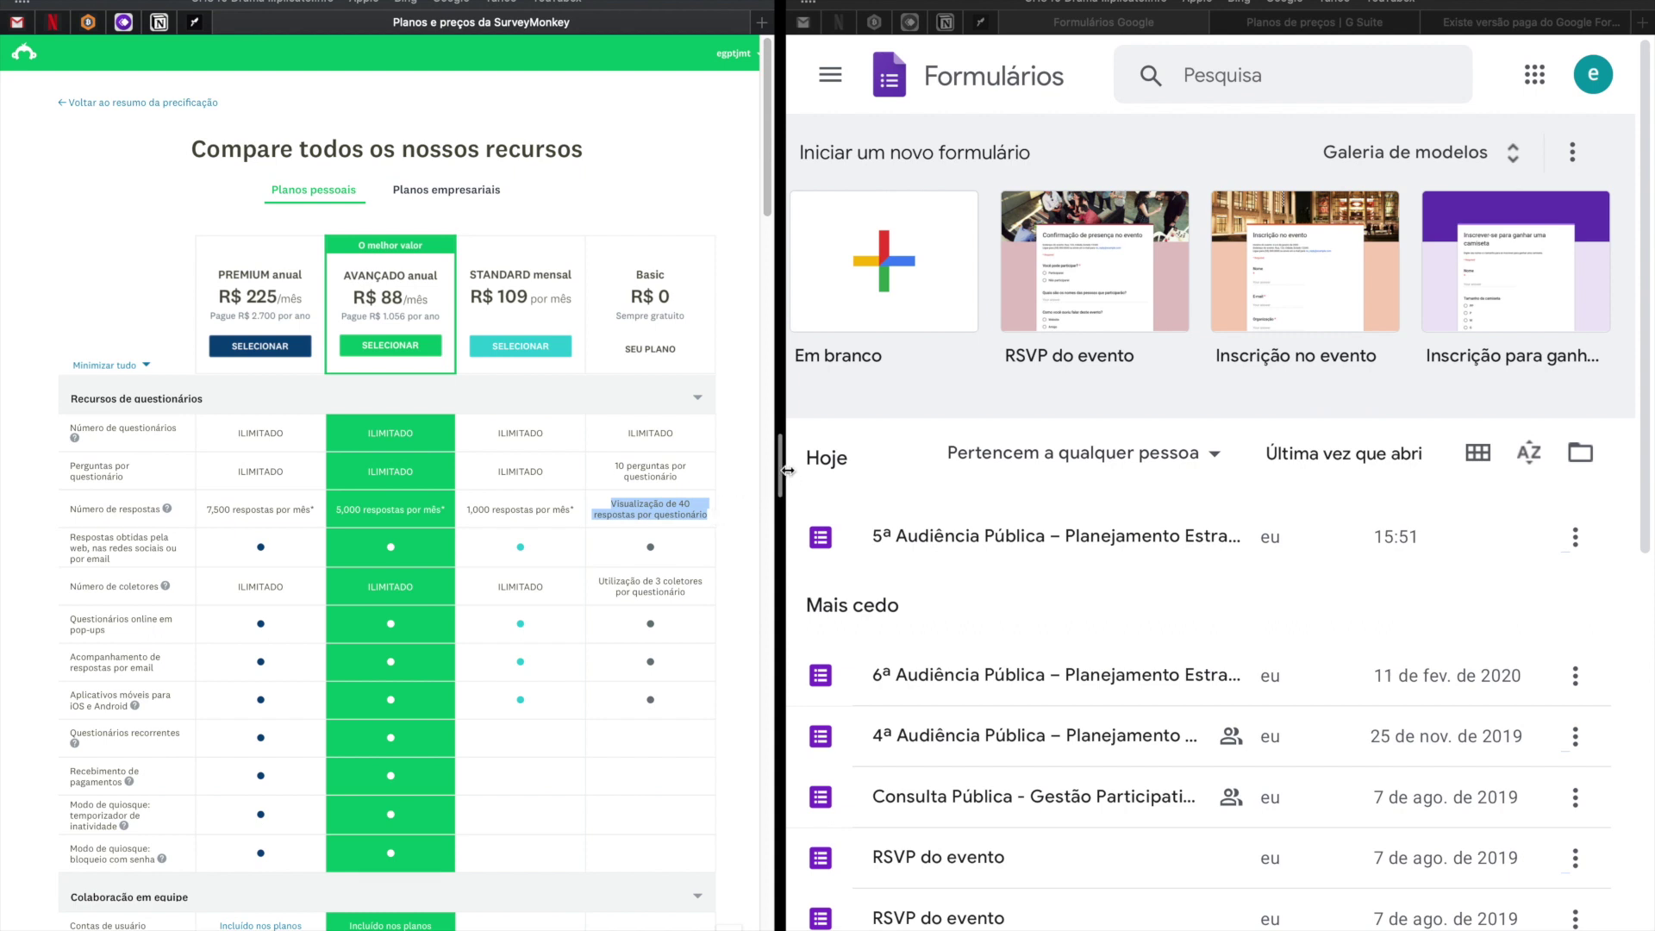
{"action": "left_click_drag", "start_coordinate": [788, 471], "coordinate": [696, 472]}
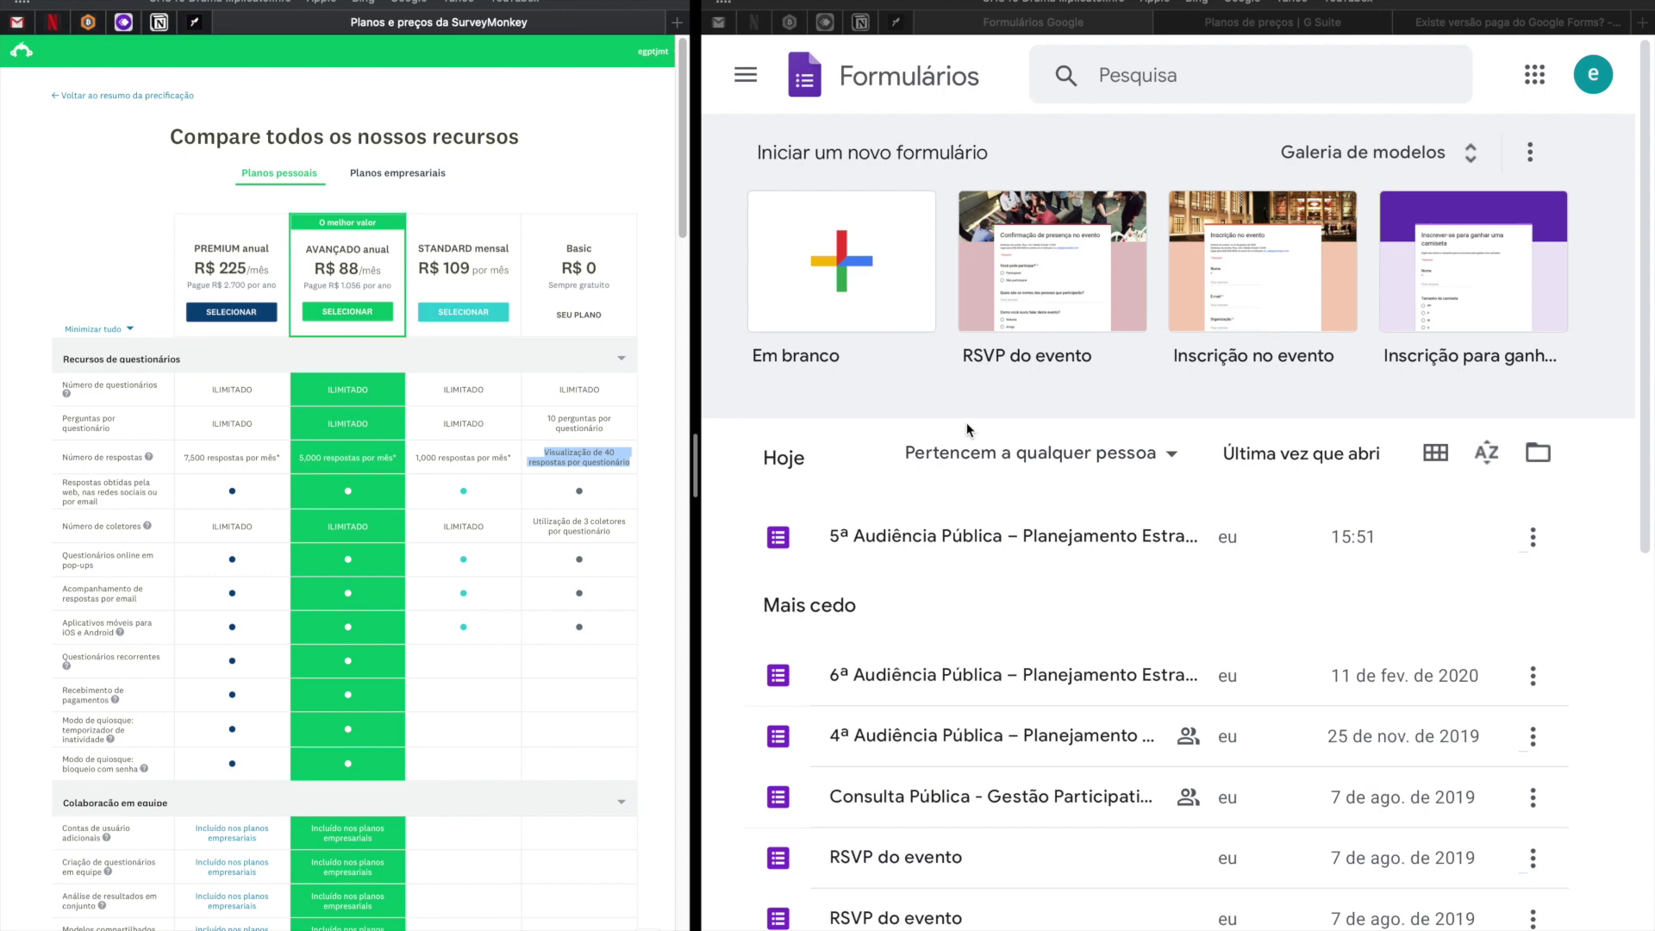
{"action": "left_click_drag", "start_coordinate": [695, 465], "coordinate": [760, 466]}
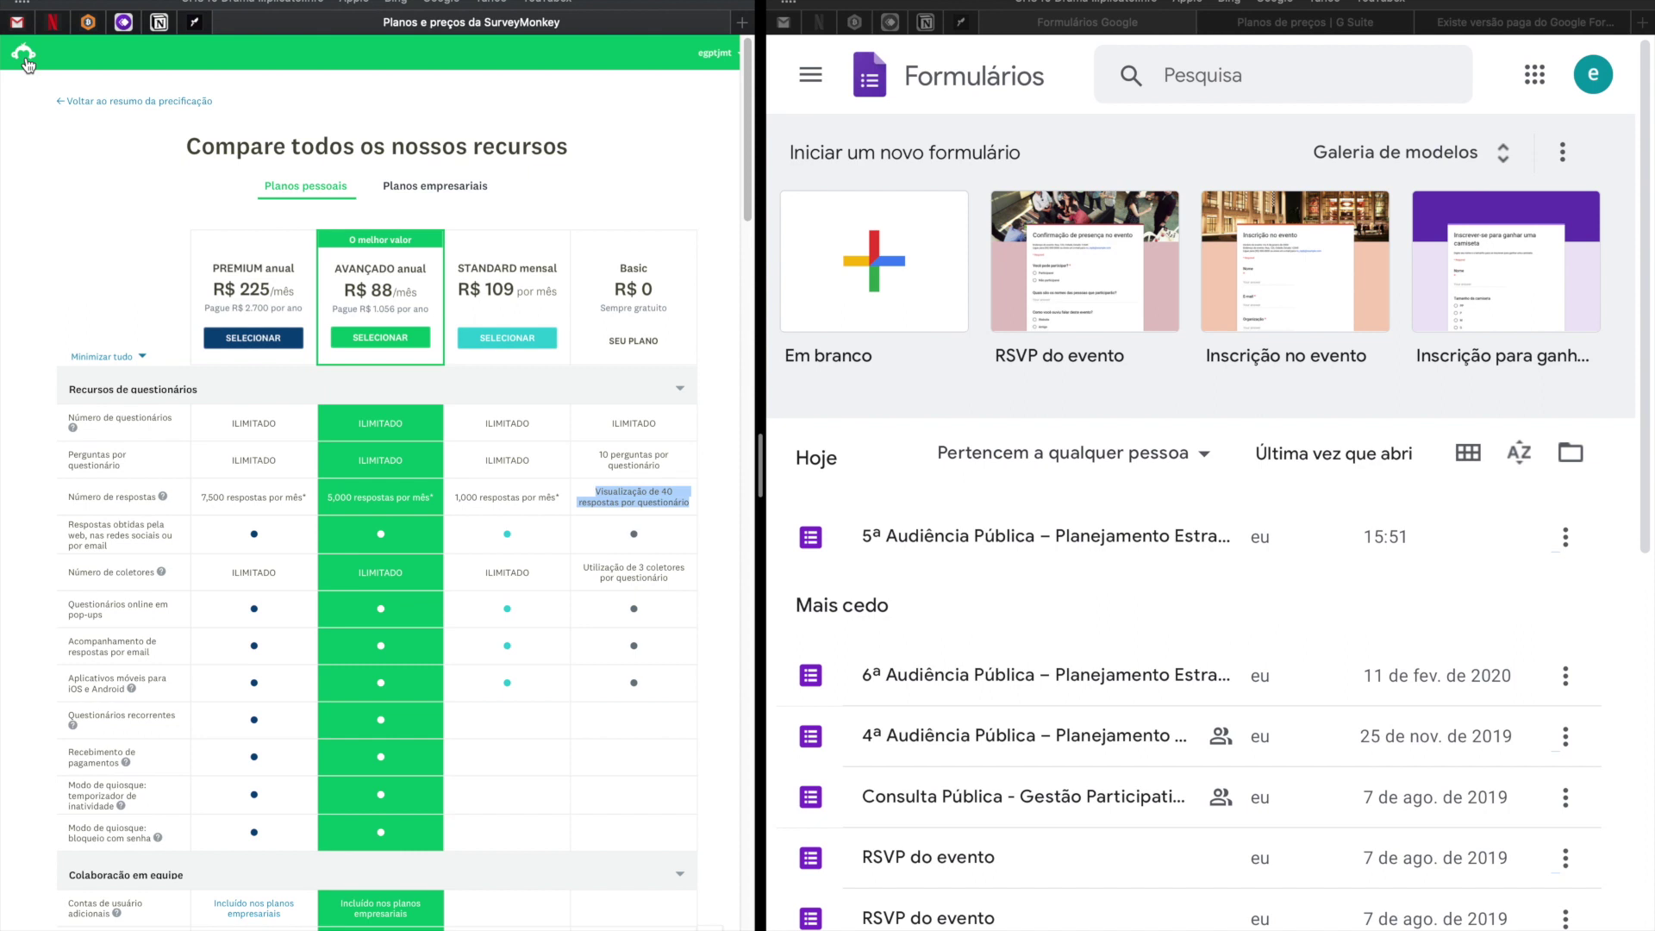
From the SurveyMonkey home, create a survey, browse 'Começar com um modelo', then choose 'Começar do zero'.
{"action": "left_click", "coordinate": [24, 55]}
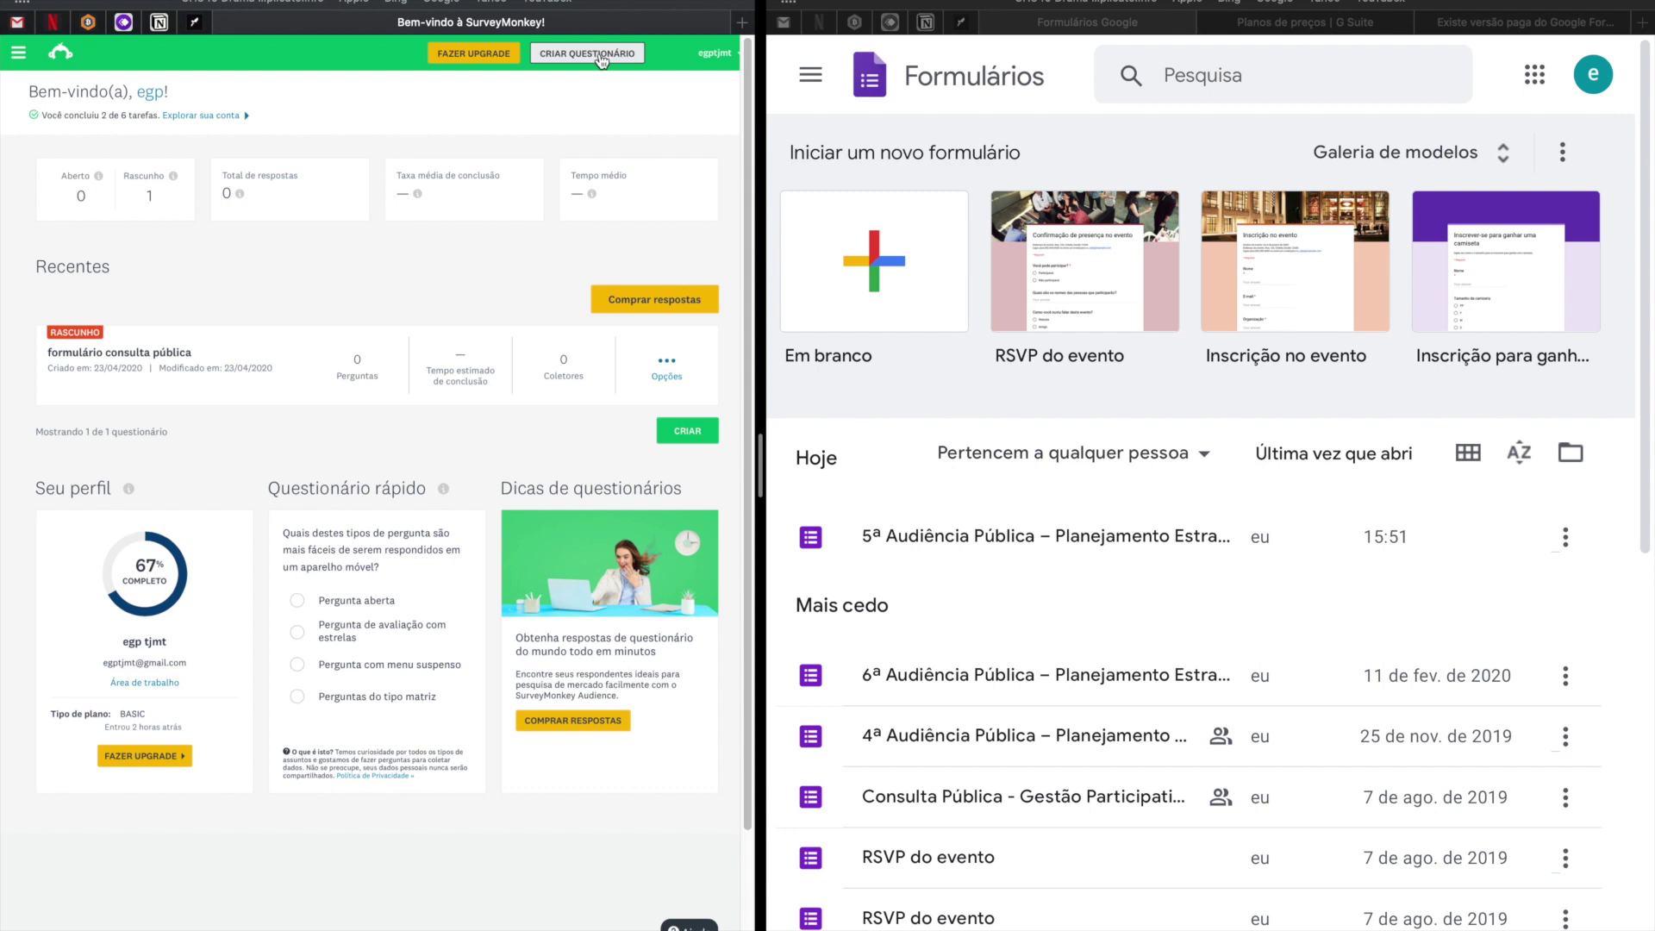
{"action": "left_click", "coordinate": [601, 58]}
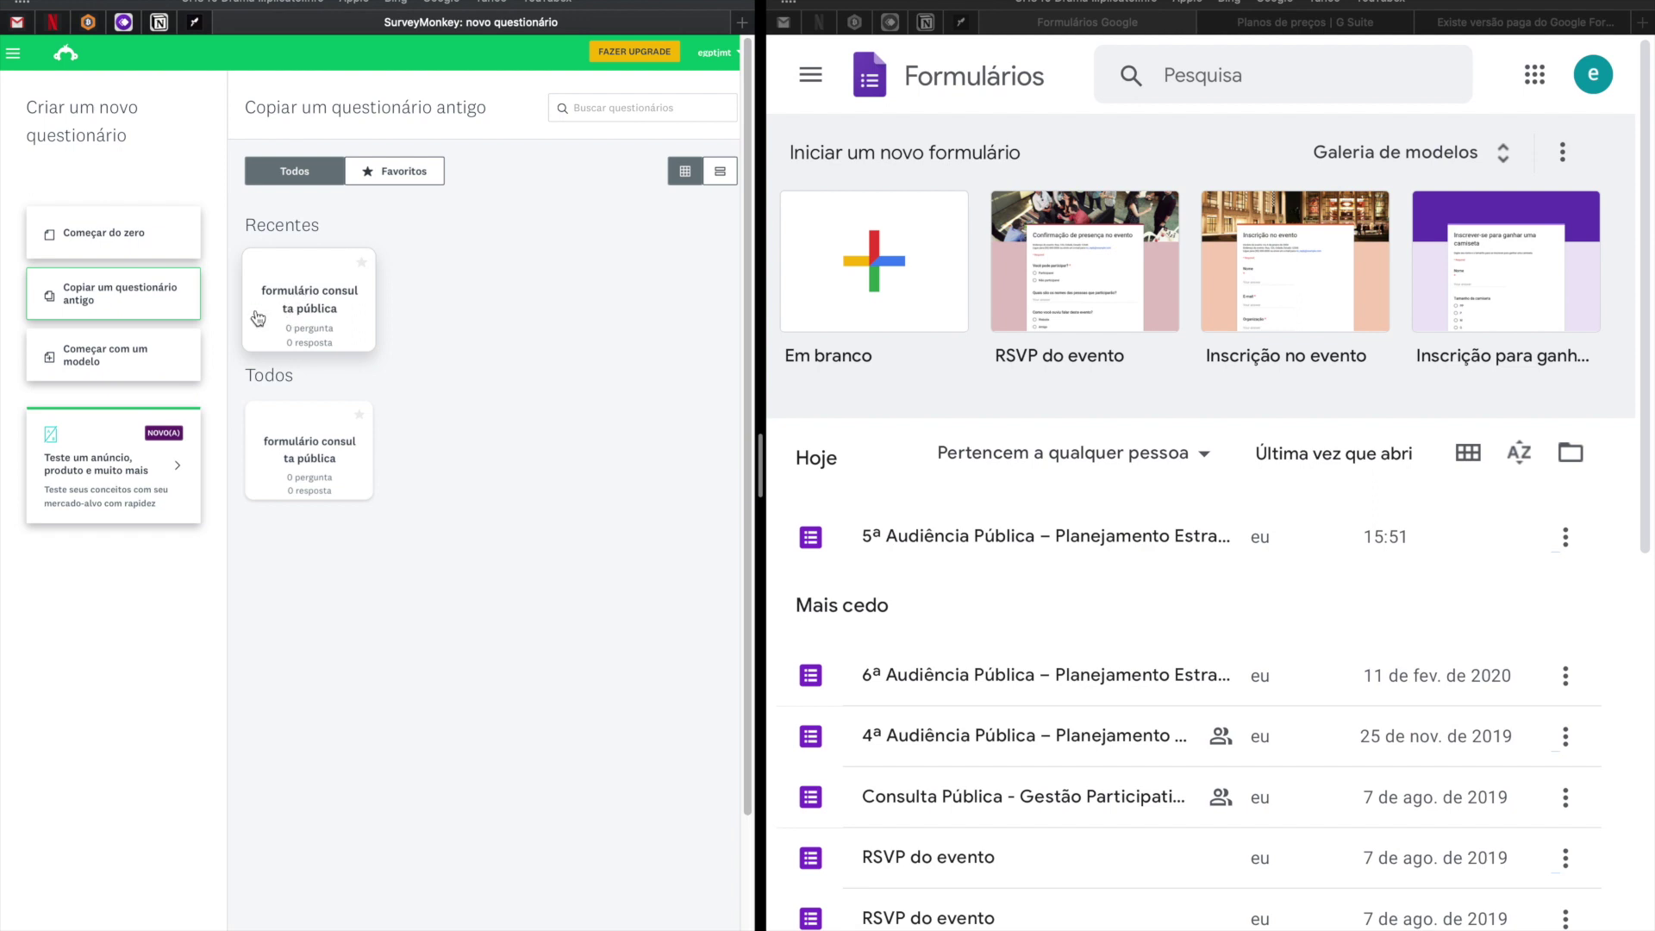
{"action": "left_click", "coordinate": [141, 361]}
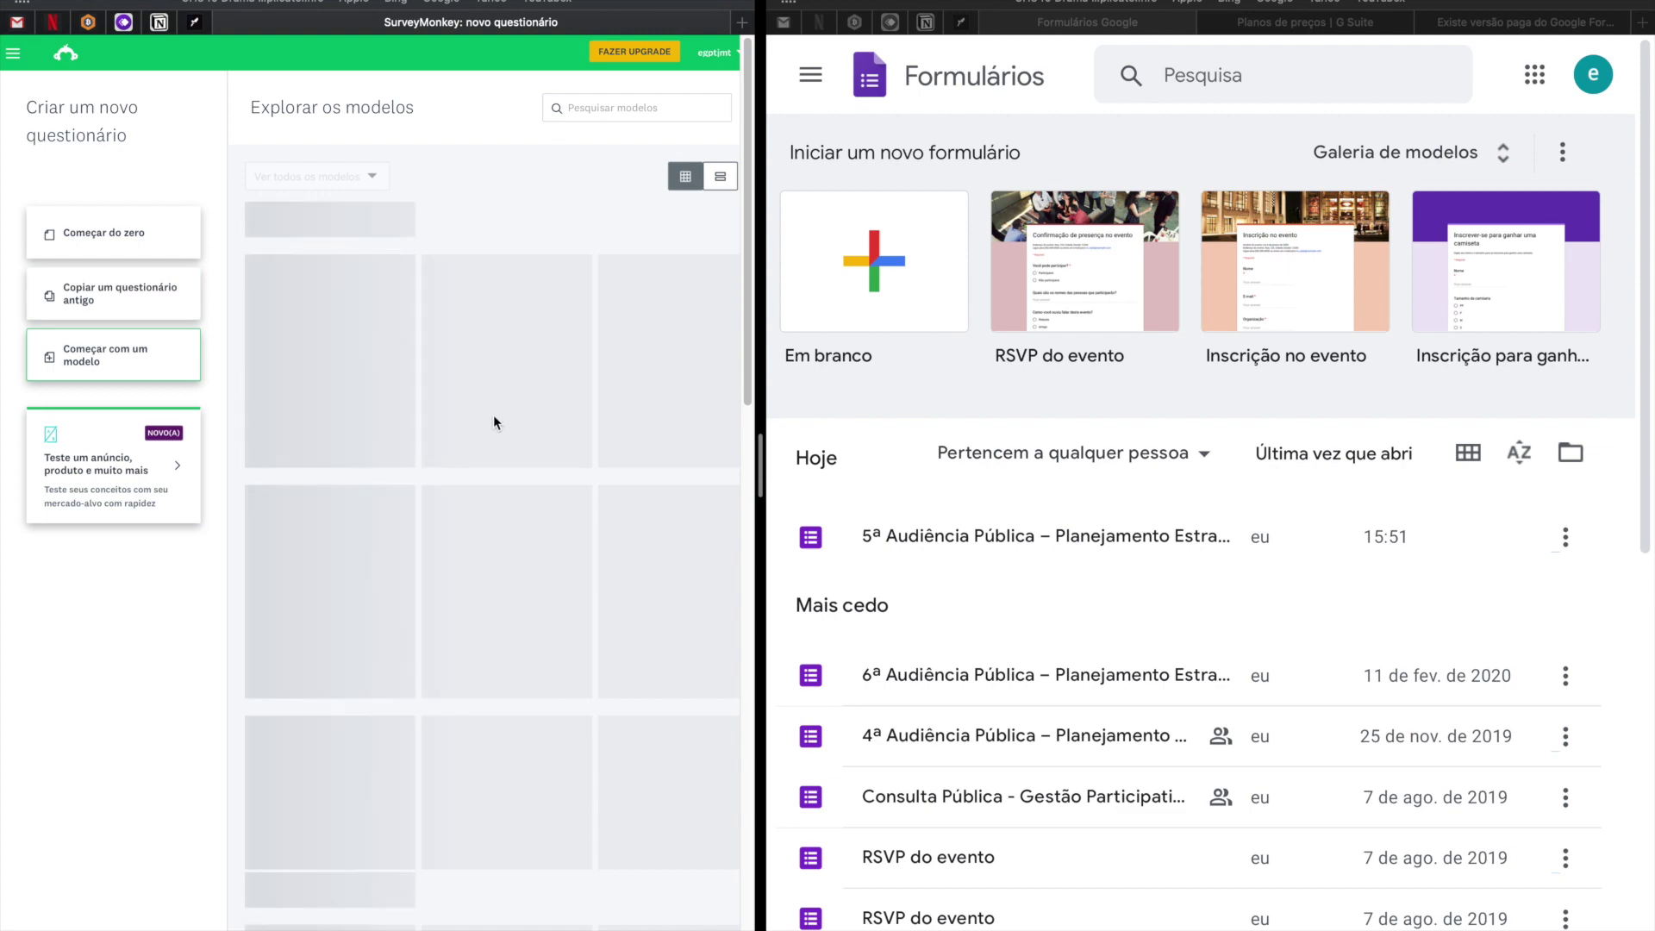
{"action": "scroll", "coordinate": [540, 410], "scroll_direction": "down", "scroll_amount": 5}
{"action": "scroll", "coordinate": [540, 411], "scroll_direction": "down", "scroll_amount": 8}
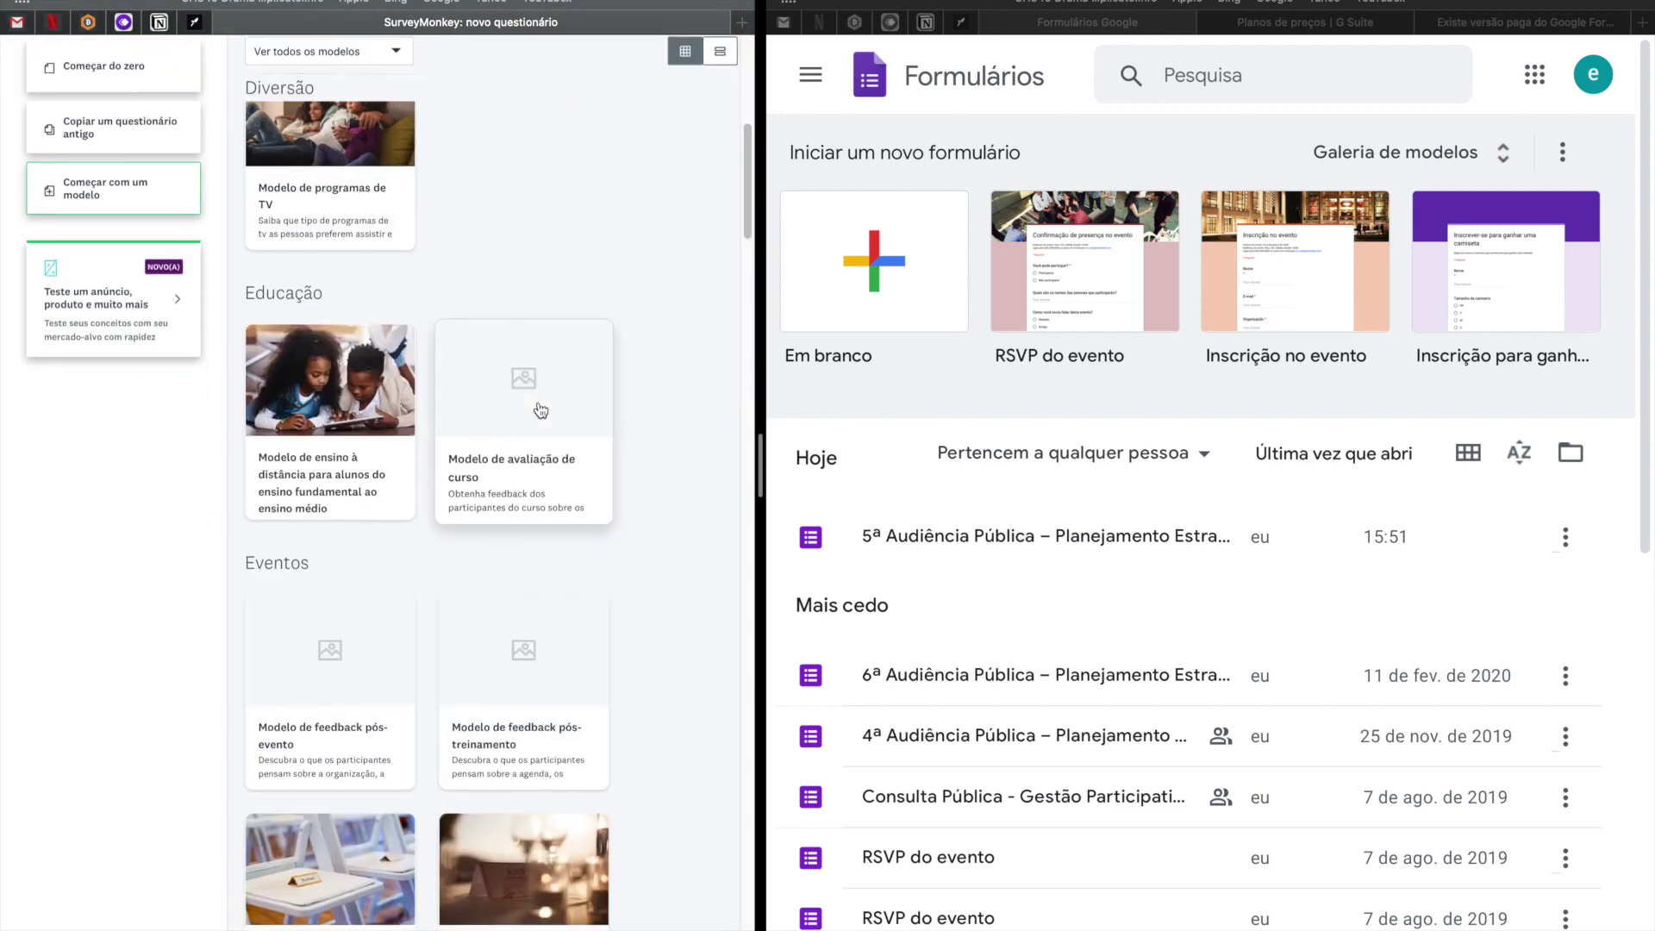
{"action": "scroll", "coordinate": [538, 405], "scroll_direction": "up", "scroll_amount": 3}
{"action": "scroll", "coordinate": [538, 401], "scroll_direction": "up", "scroll_amount": 10}
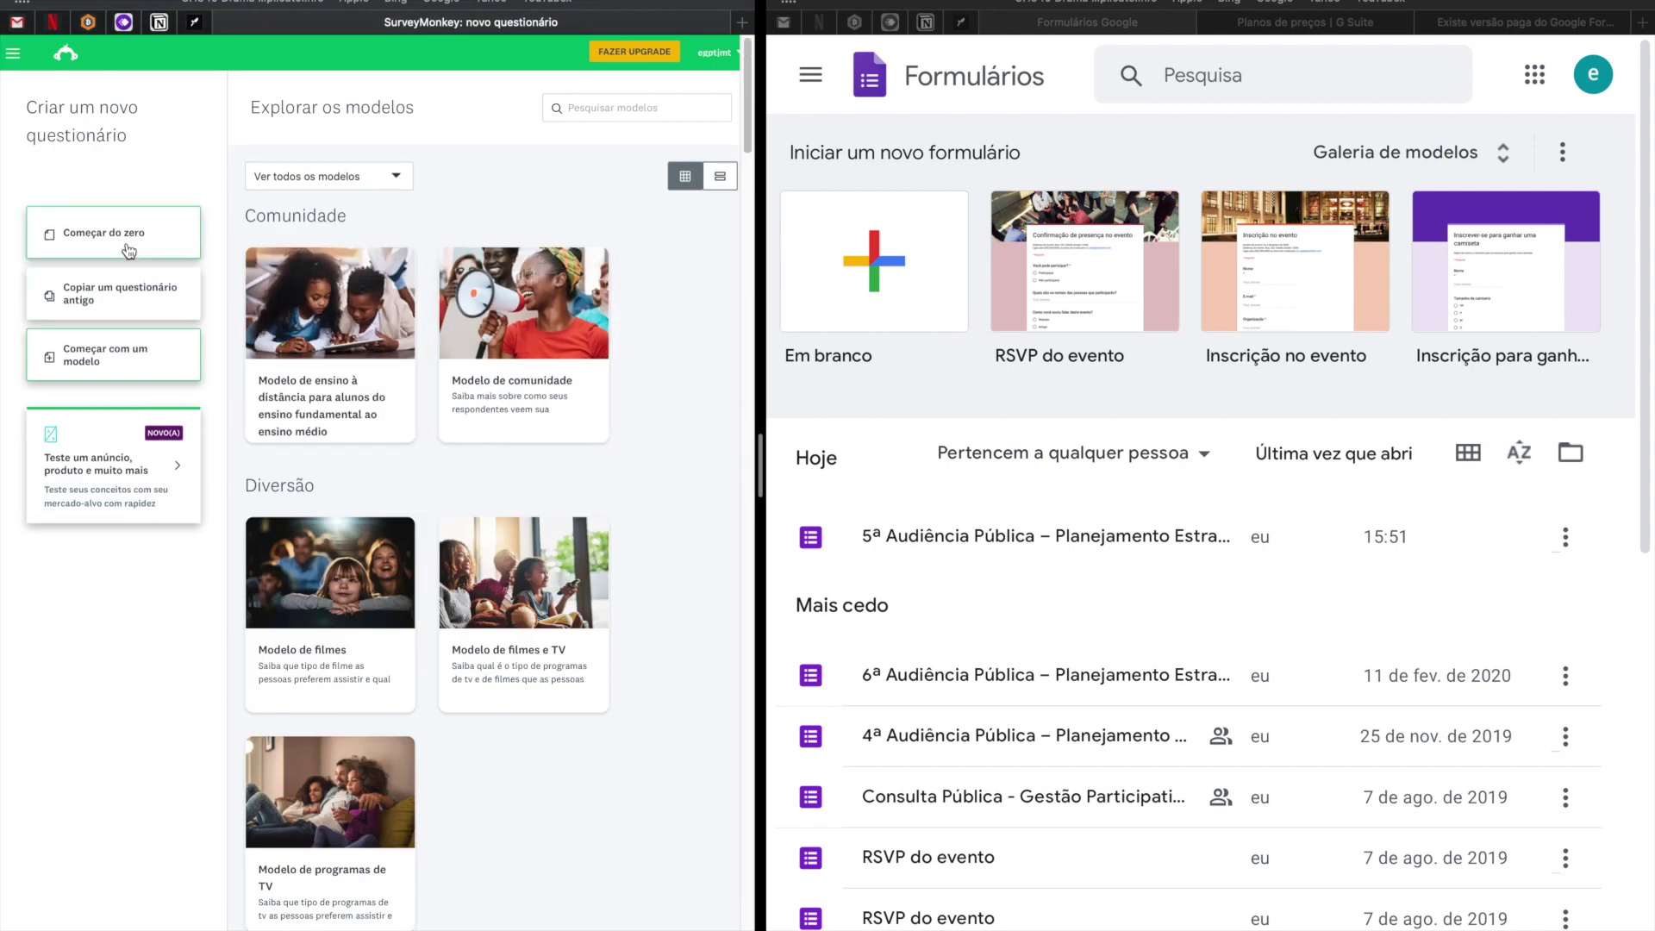
{"action": "left_click", "coordinate": [128, 251]}
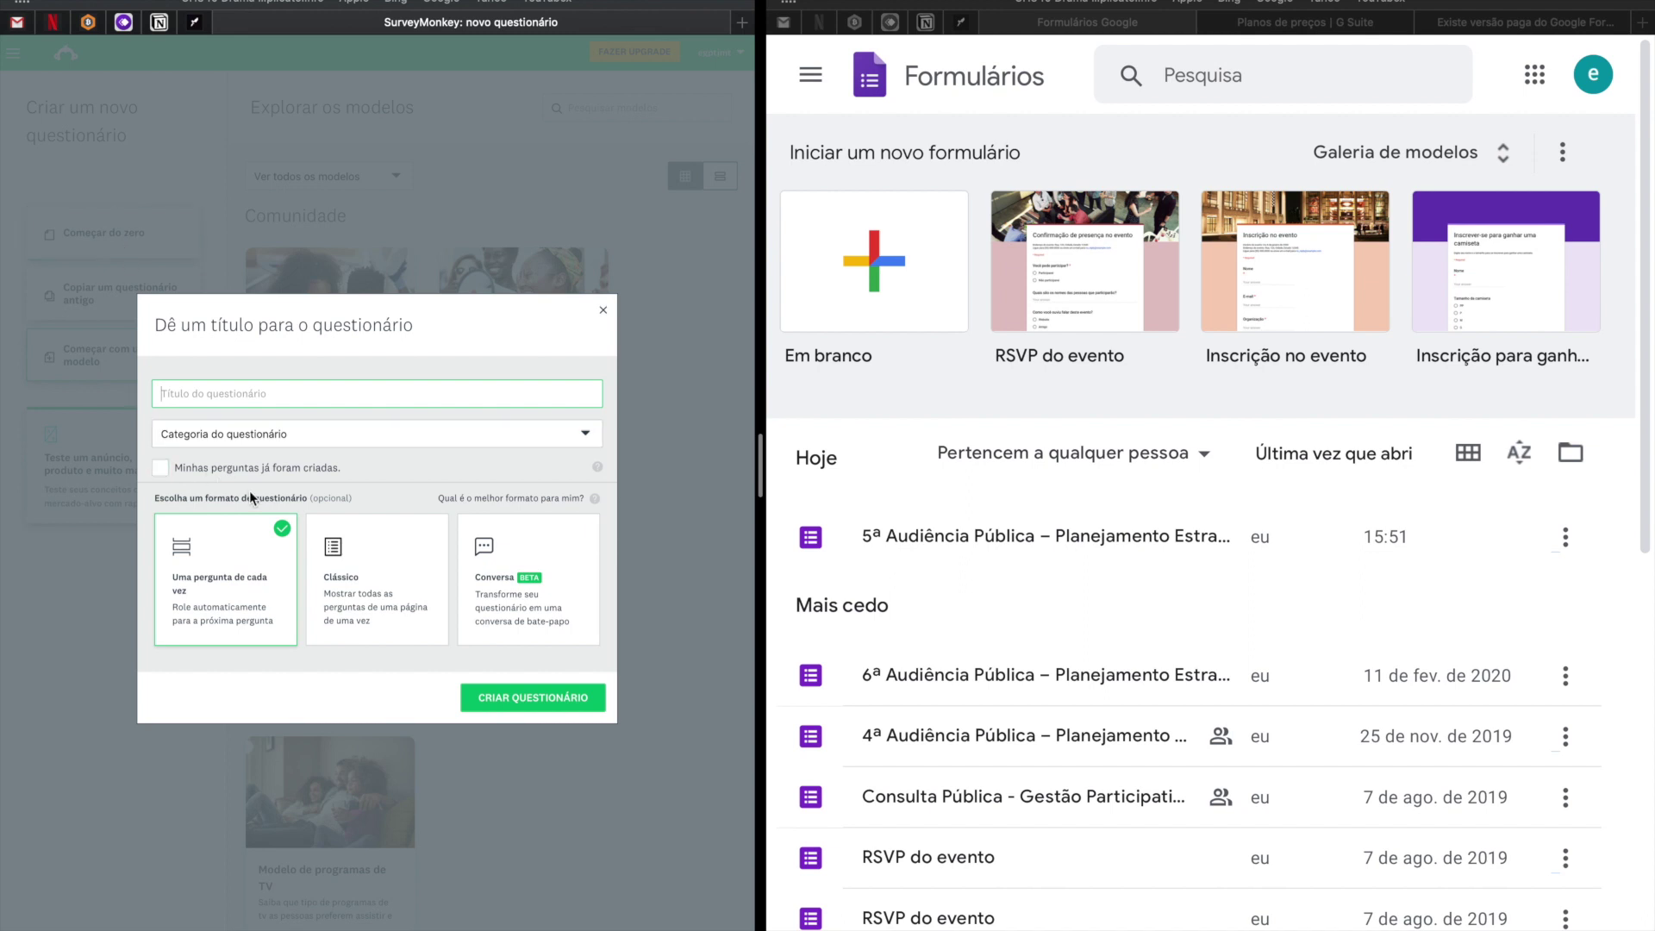
Switch to Google Forms, open the template gallery and create a blank form.
{"action": "left_click", "coordinate": [888, 291]}
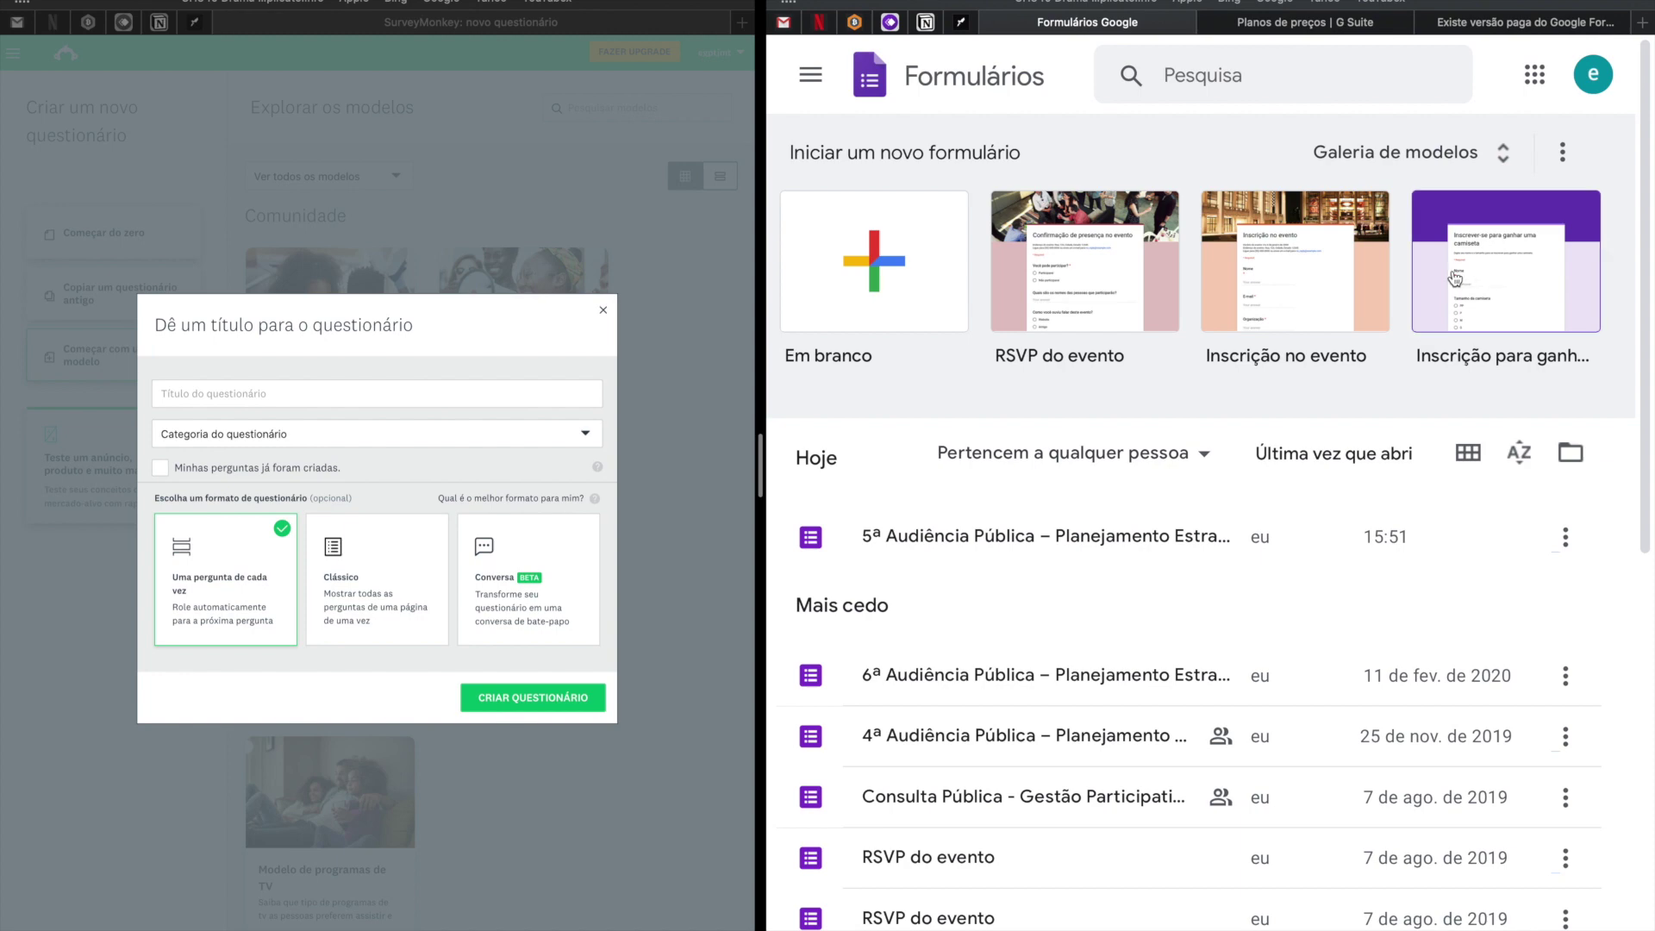
{"action": "left_click", "coordinate": [1487, 154]}
{"action": "scroll", "coordinate": [1255, 509], "scroll_direction": "down", "scroll_amount": 15}
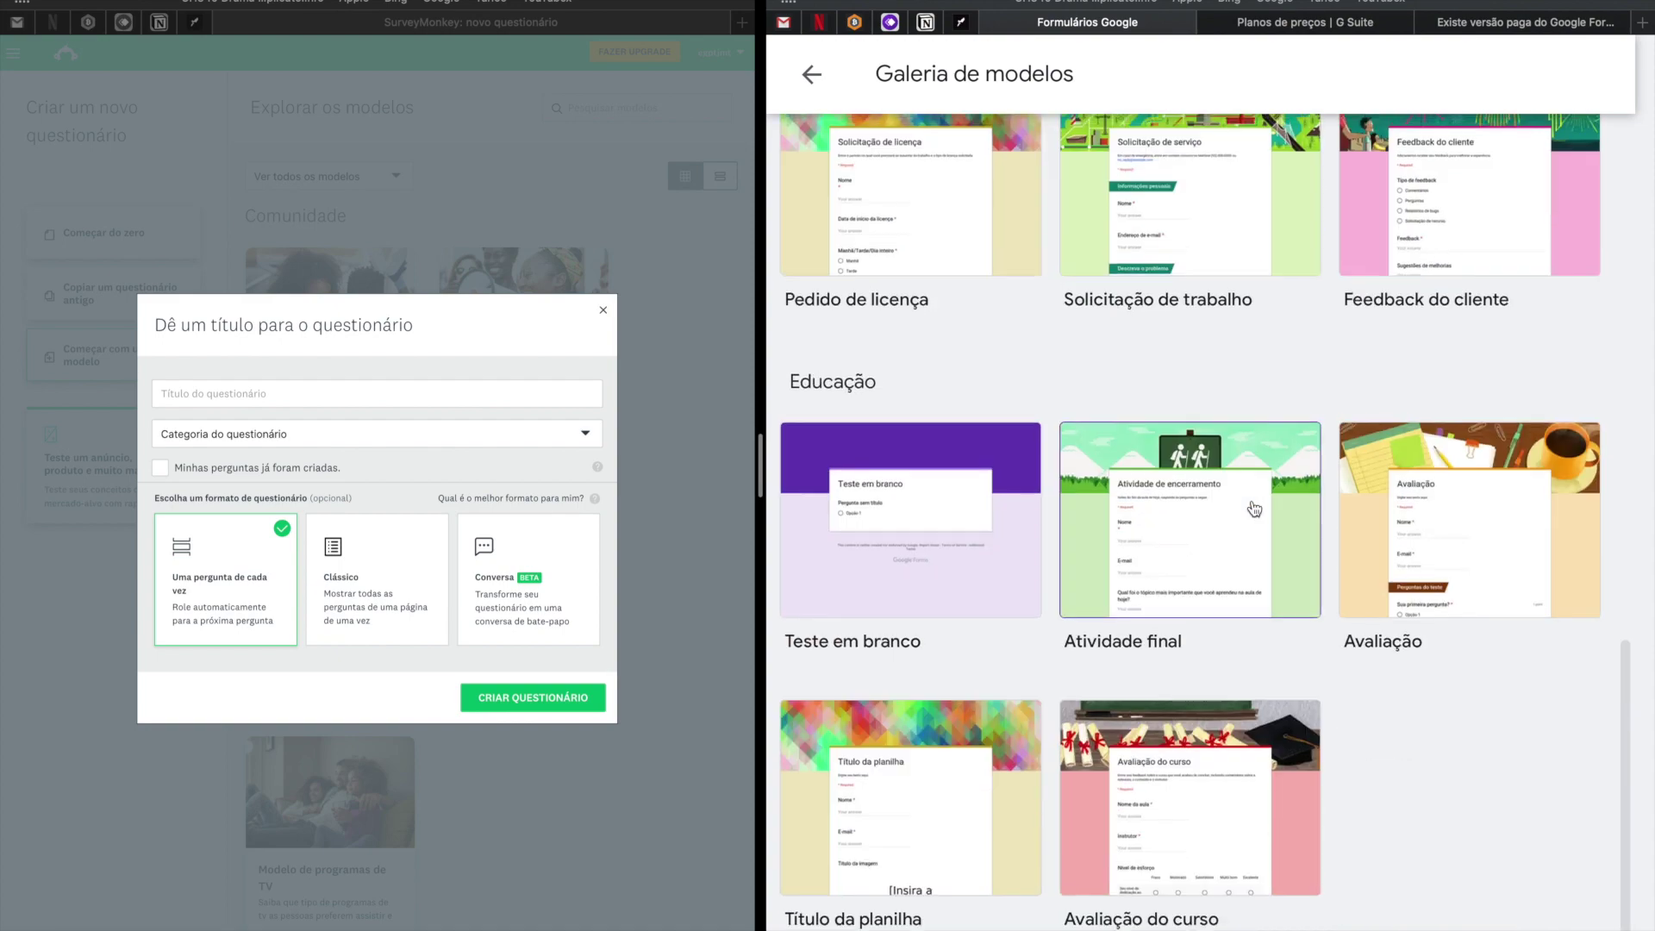
{"action": "scroll", "coordinate": [1254, 509], "scroll_direction": "up", "scroll_amount": 5}
{"action": "scroll", "coordinate": [1255, 509], "scroll_direction": "up", "scroll_amount": 8}
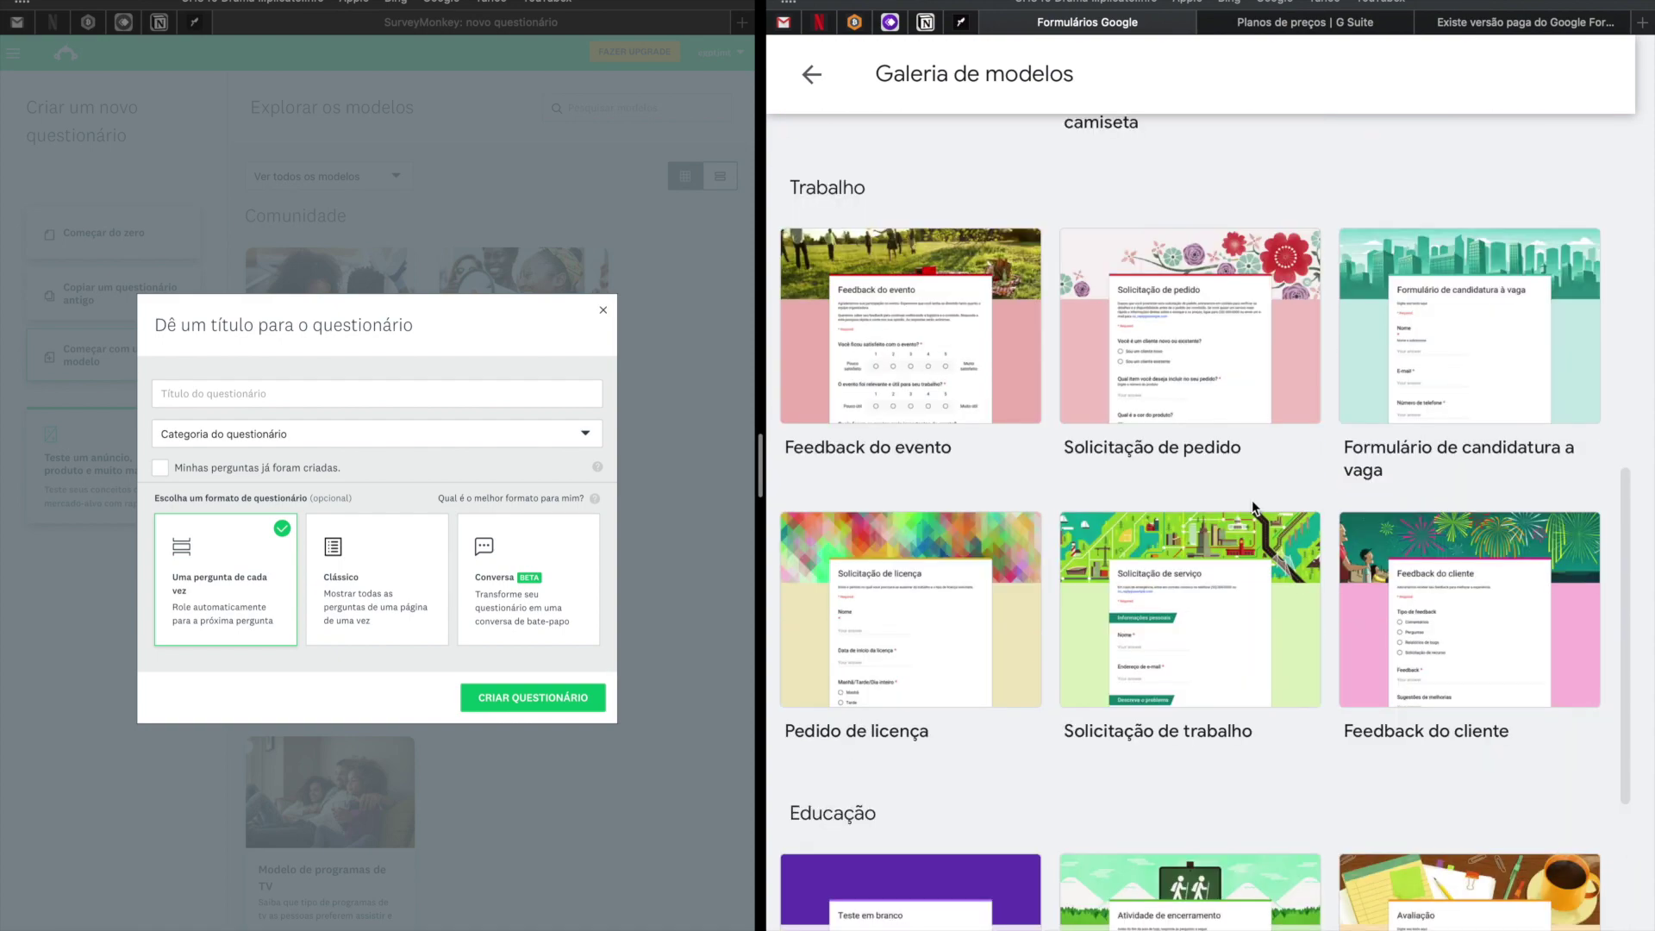
{"action": "scroll", "coordinate": [1252, 509], "scroll_direction": "up", "scroll_amount": 5}
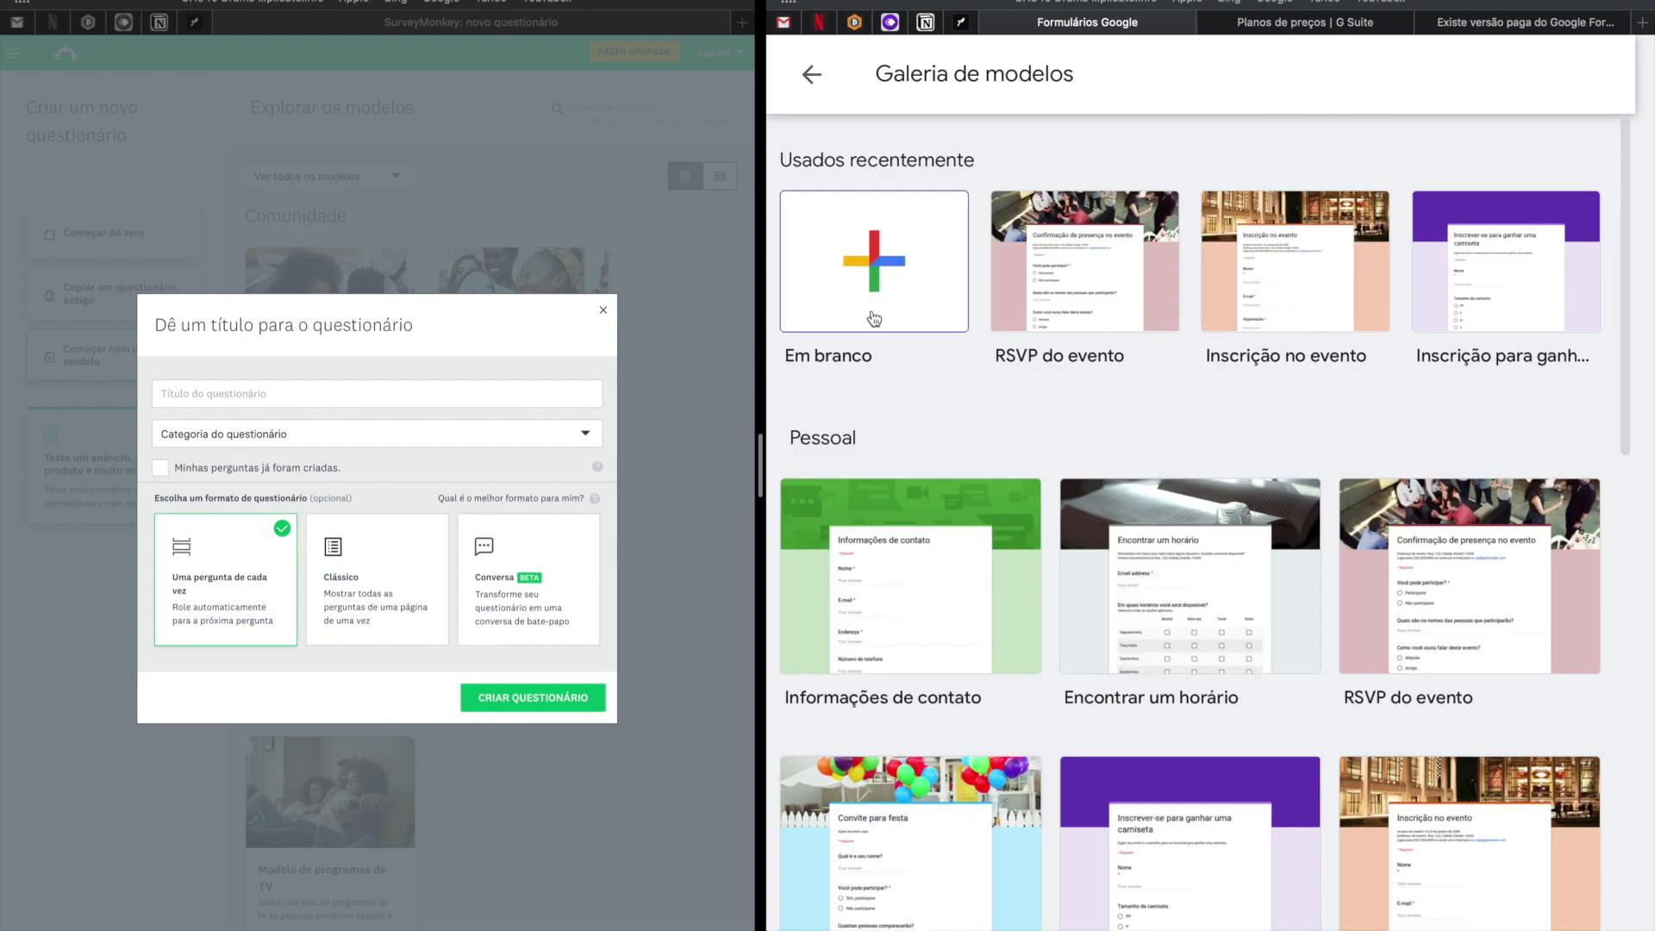
{"action": "left_click", "coordinate": [877, 319]}
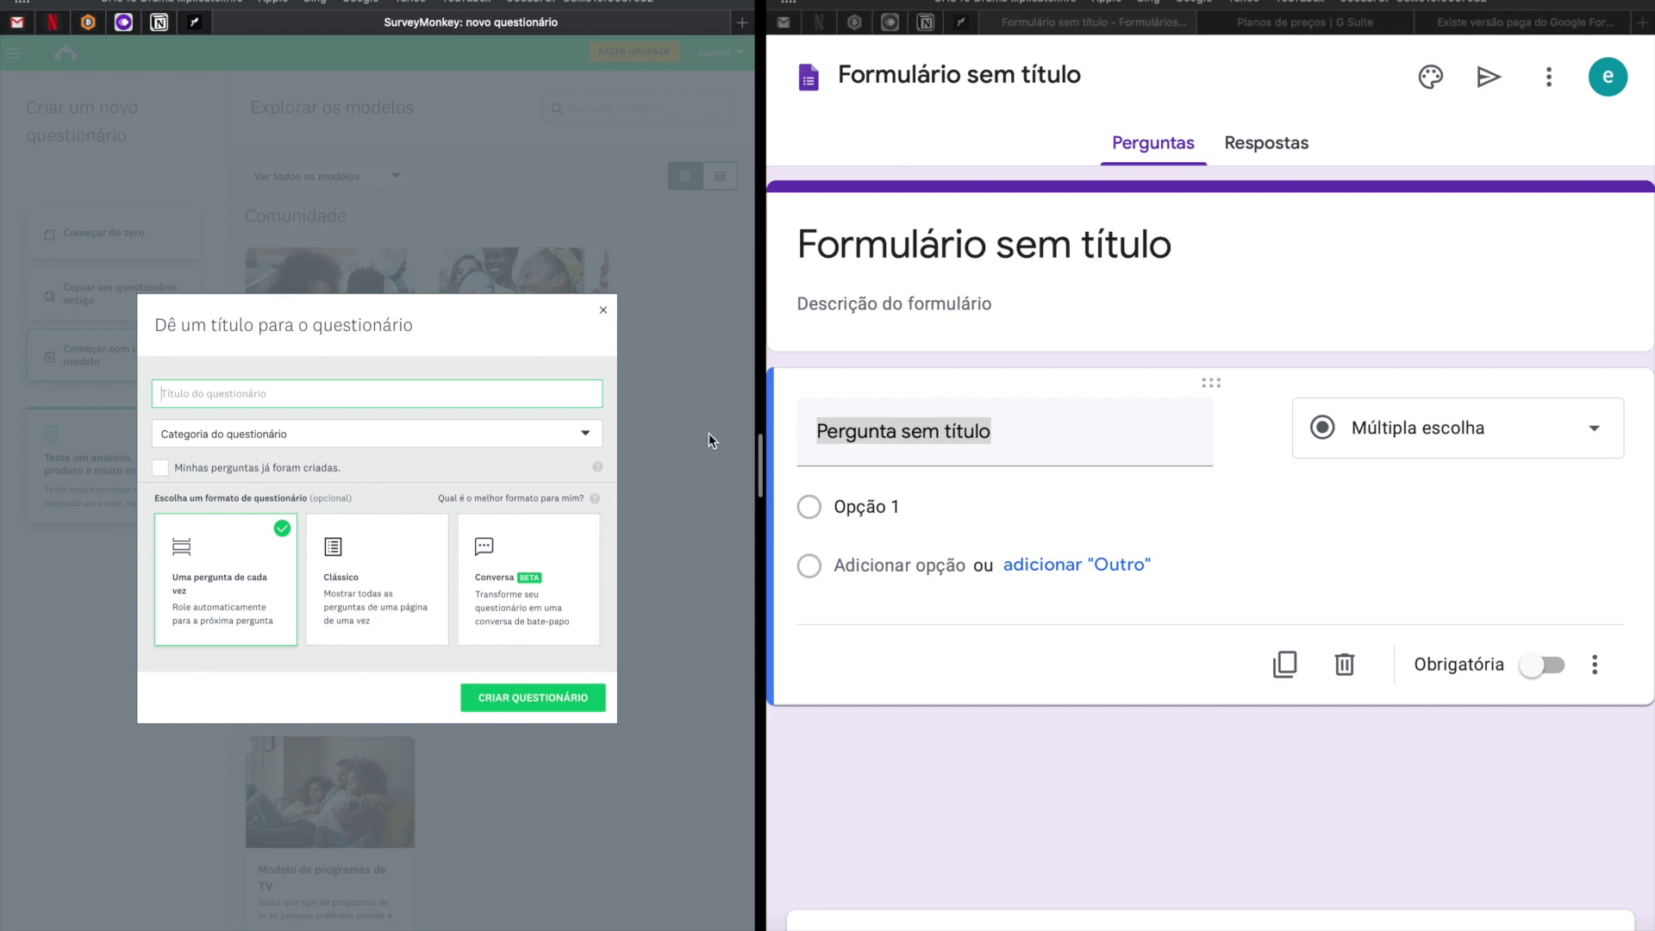
Copy the original event form's title and paste it into both the survey and form title fields.
{"action": "left_click", "coordinate": [882, 317]}
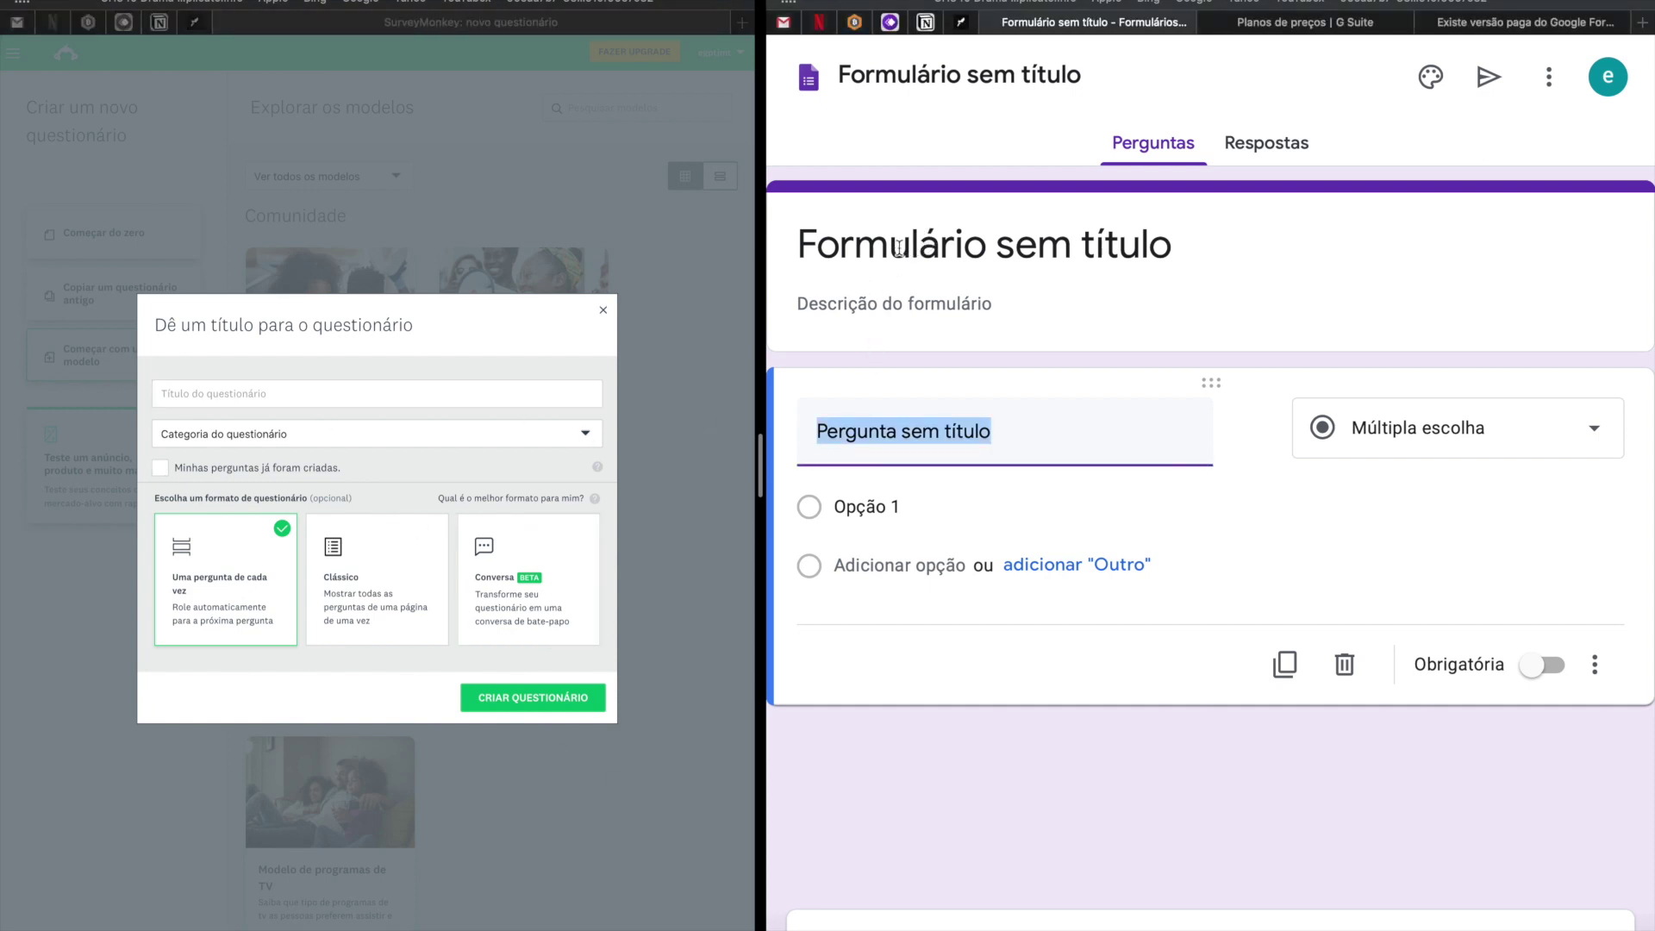
{"action": "left_click", "coordinate": [900, 248]}
{"action": "key", "text": "ctrl+Right"}
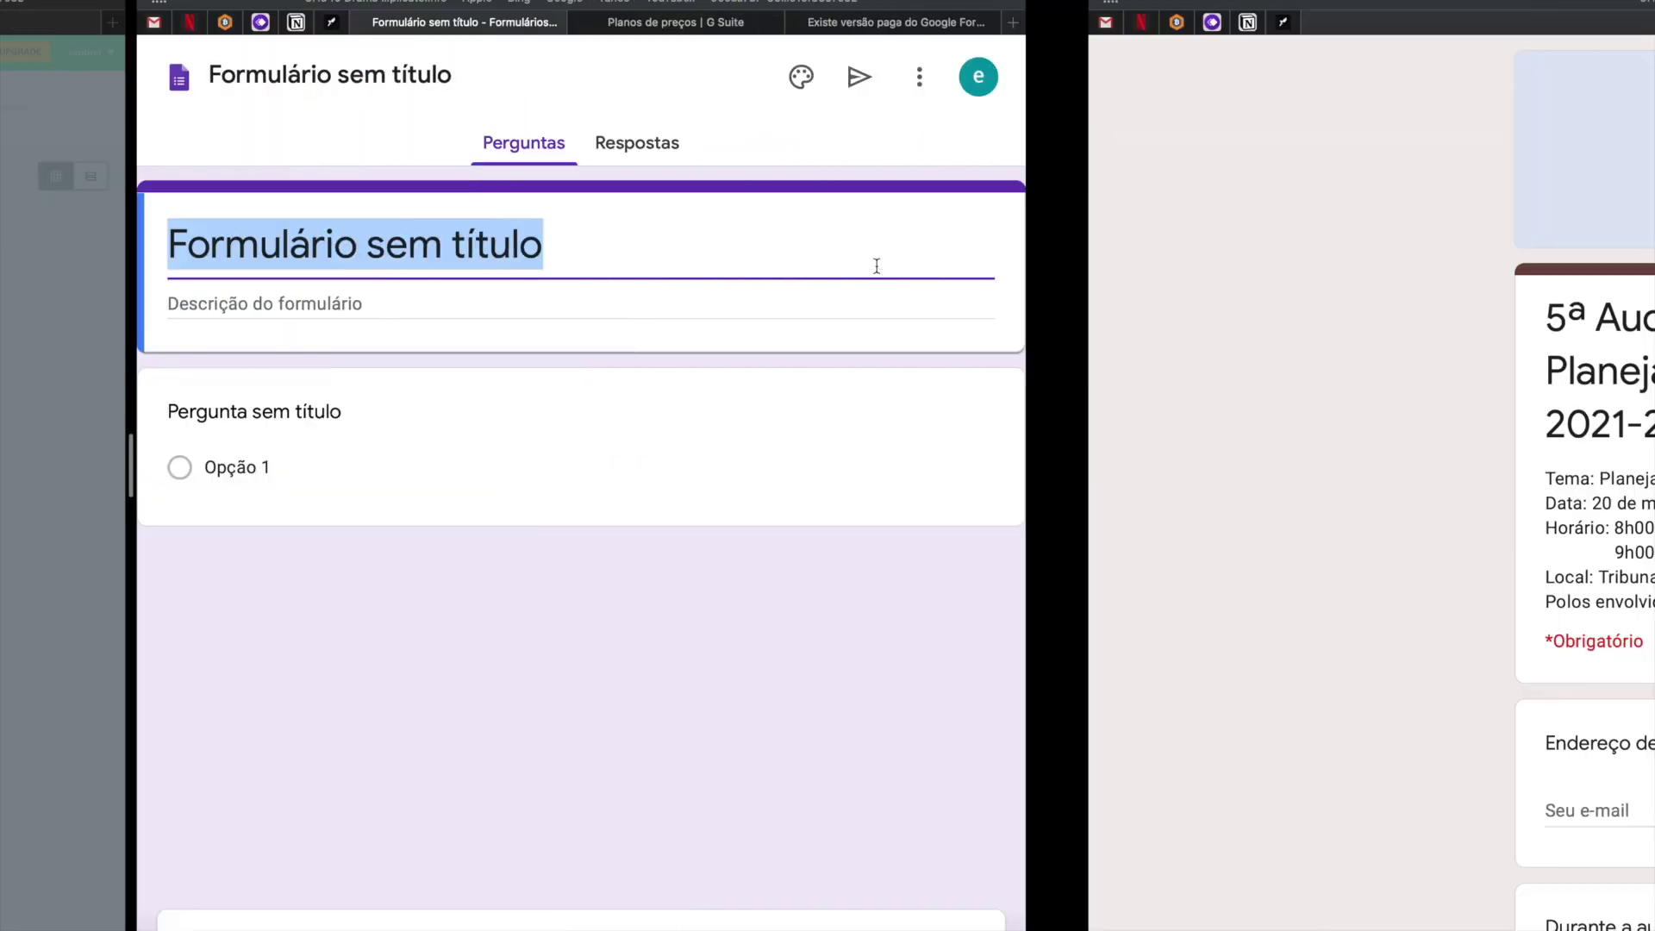
{"action": "left_click_drag", "start_coordinate": [655, 436], "coordinate": [447, 318]}
{"action": "key", "text": "super+c"}
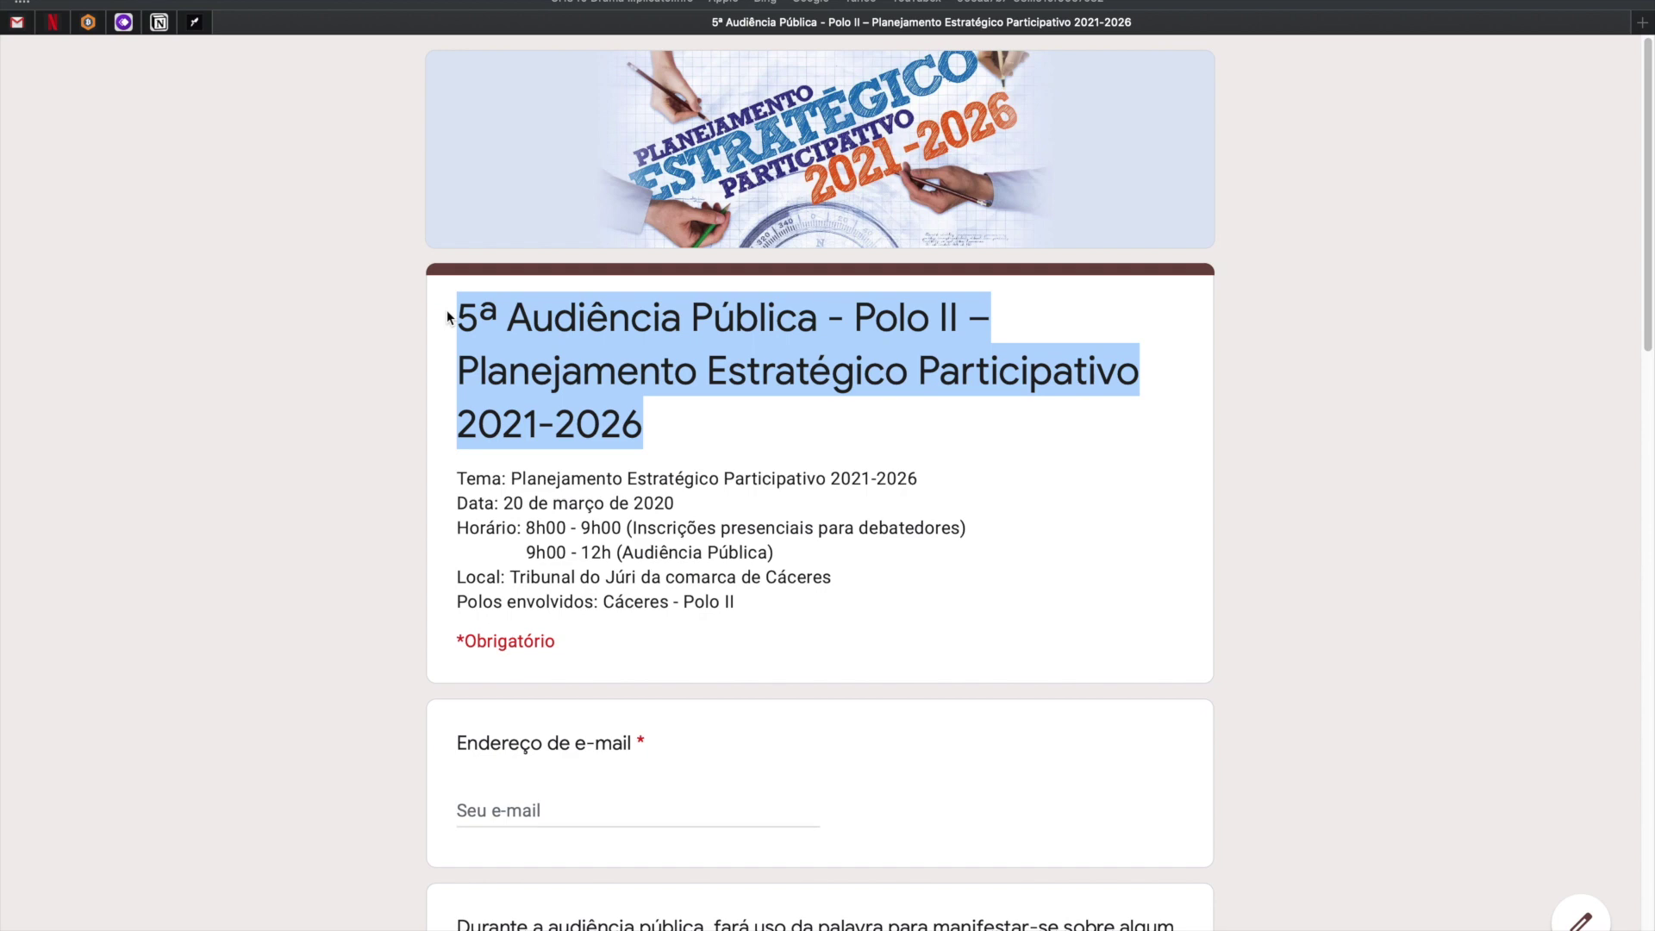
{"action": "key", "text": "ctrl+Left"}
{"action": "left_click", "coordinate": [273, 392]}
{"action": "key", "text": "super+v"}
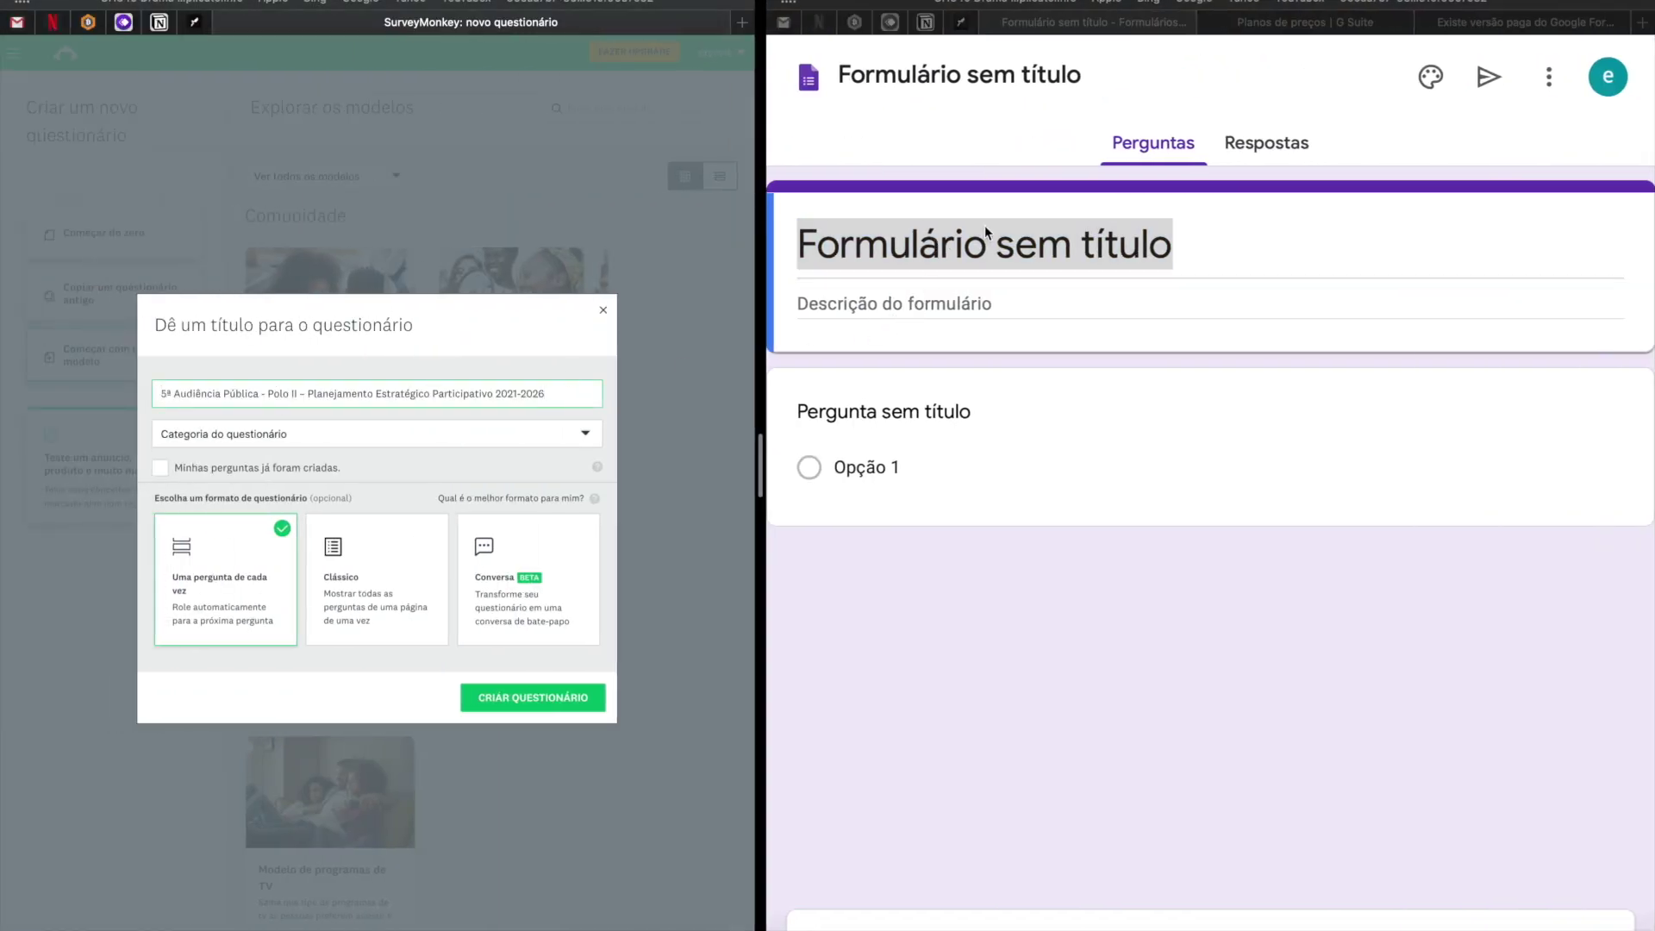
{"action": "triple_click", "coordinate": [1147, 253]}
{"action": "key", "text": "super+v"}
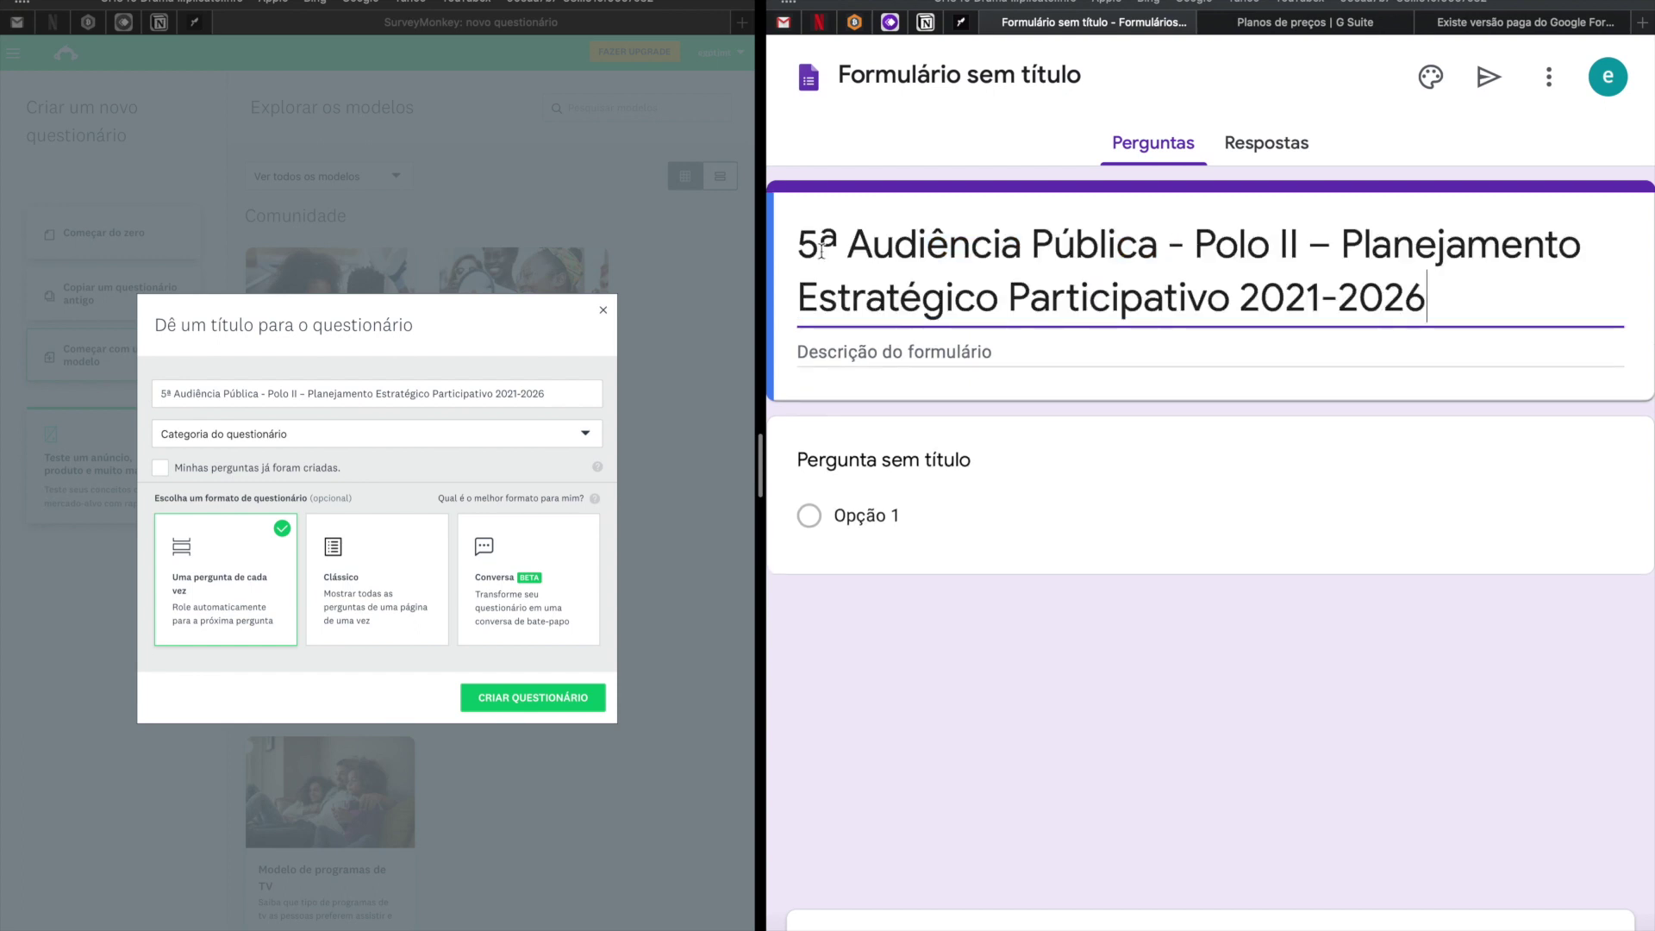
Prefix the Google Form title with (GF) and the SurveyMonkey survey title with (SM).
{"action": "key", "text": "super+Up"}
{"action": "type", "text": "()"}
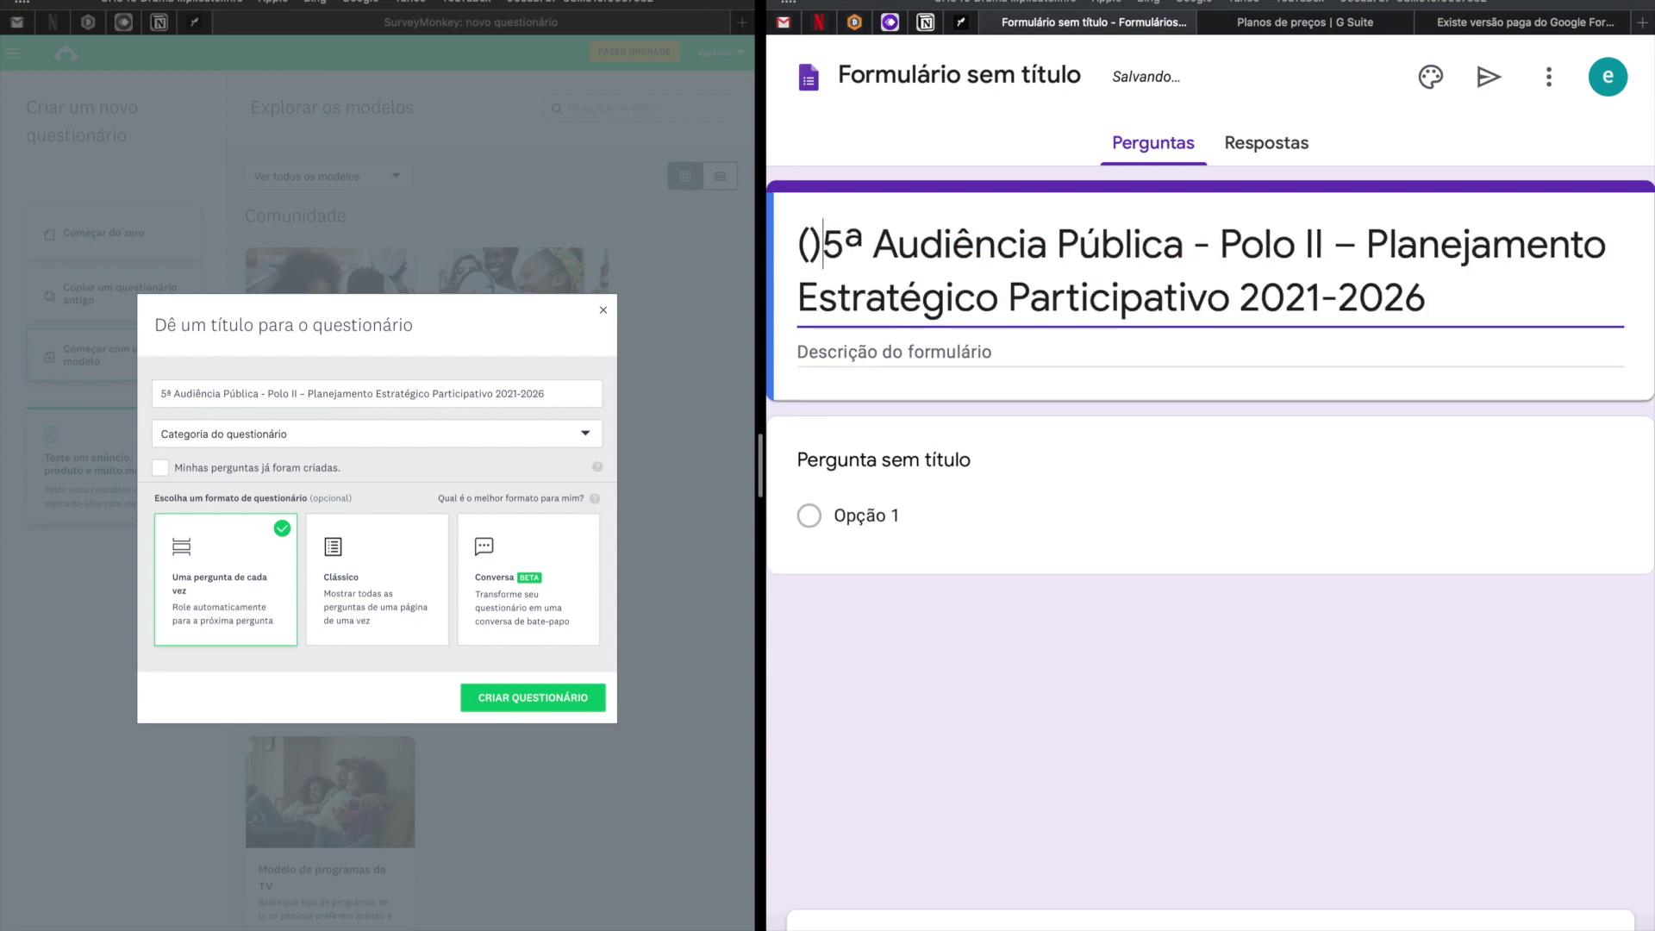
{"action": "key", "text": "Left"}
{"action": "key", "text": "Left"}
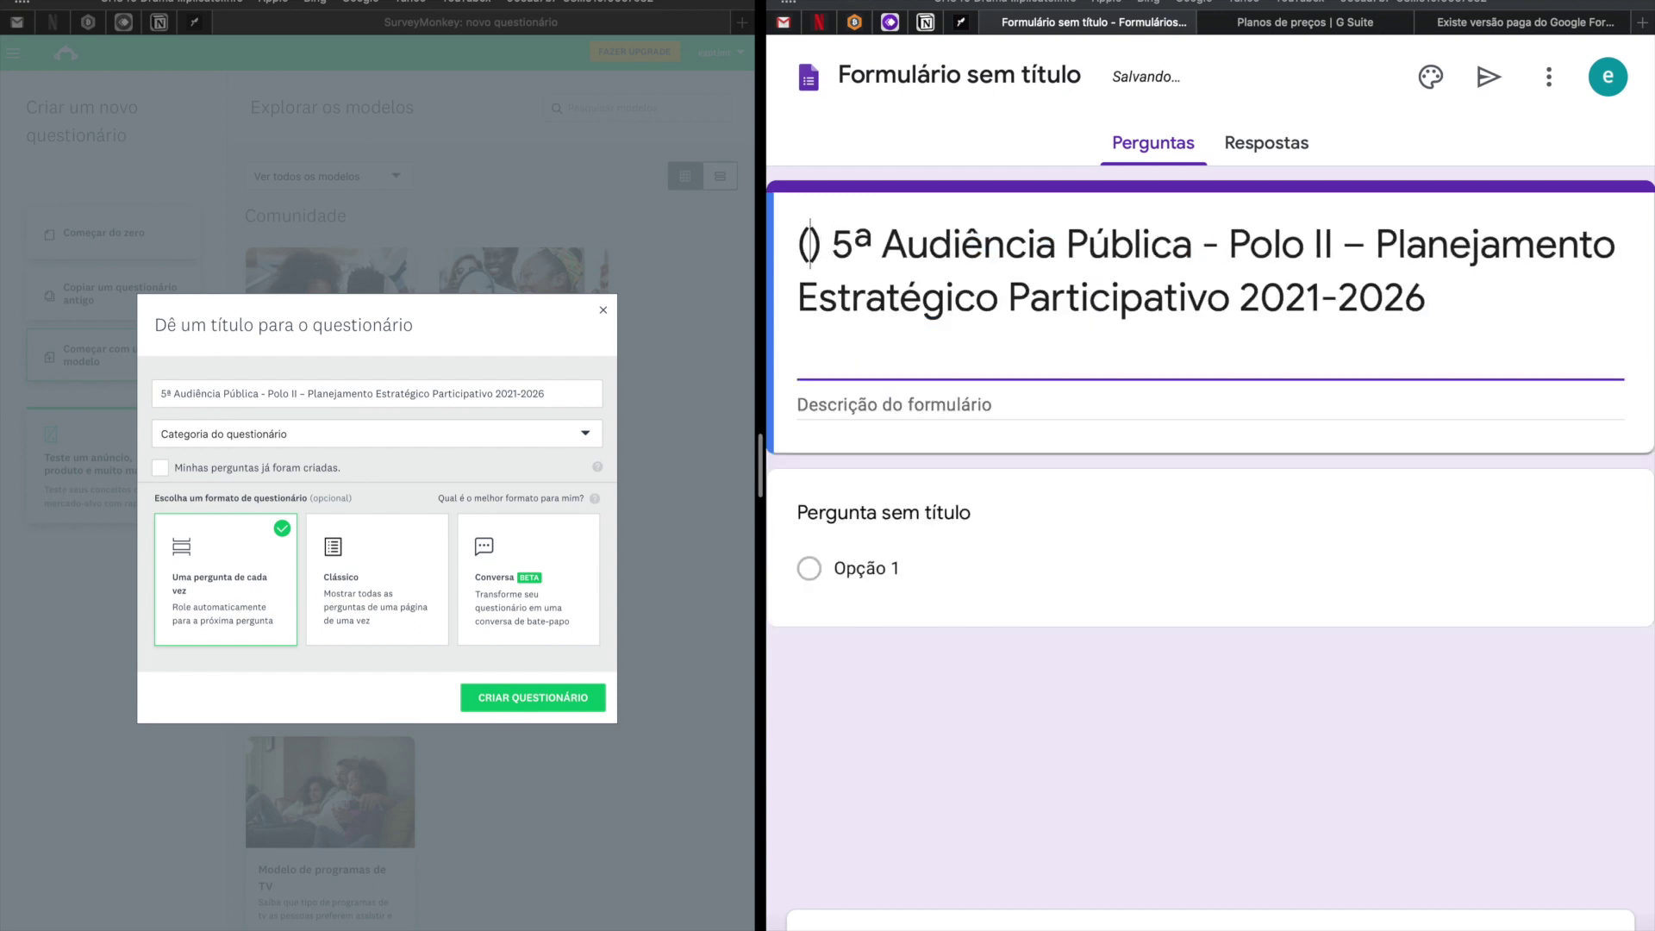
{"action": "type", "text": "GF"}
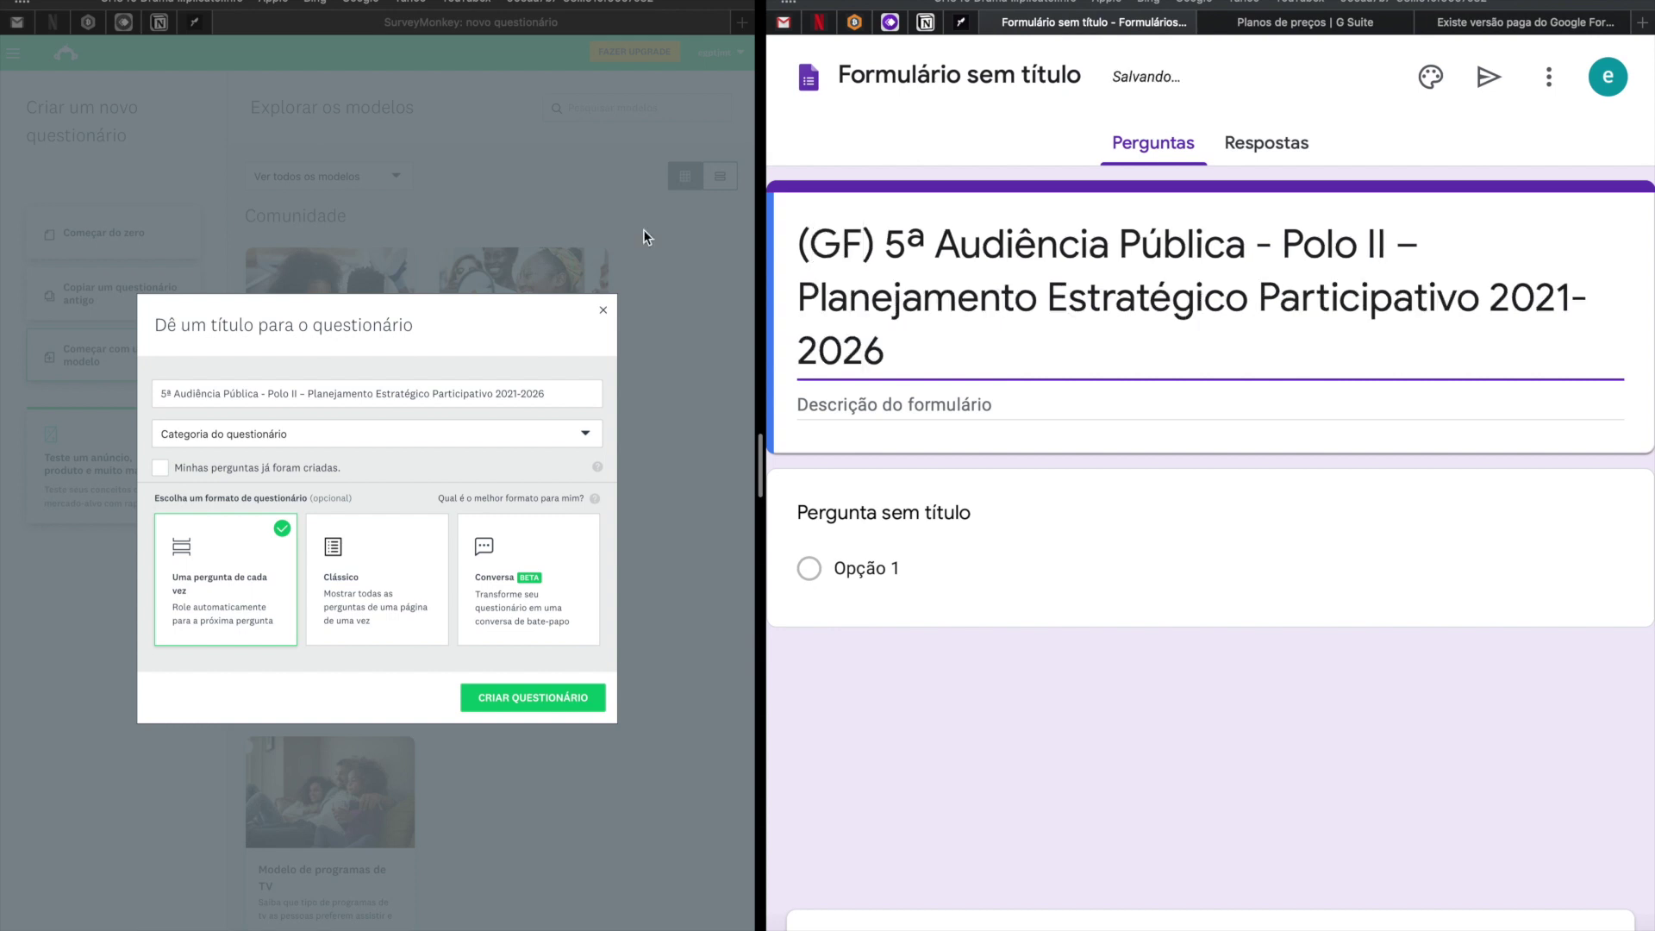
{"action": "left_click", "coordinate": [164, 398]}
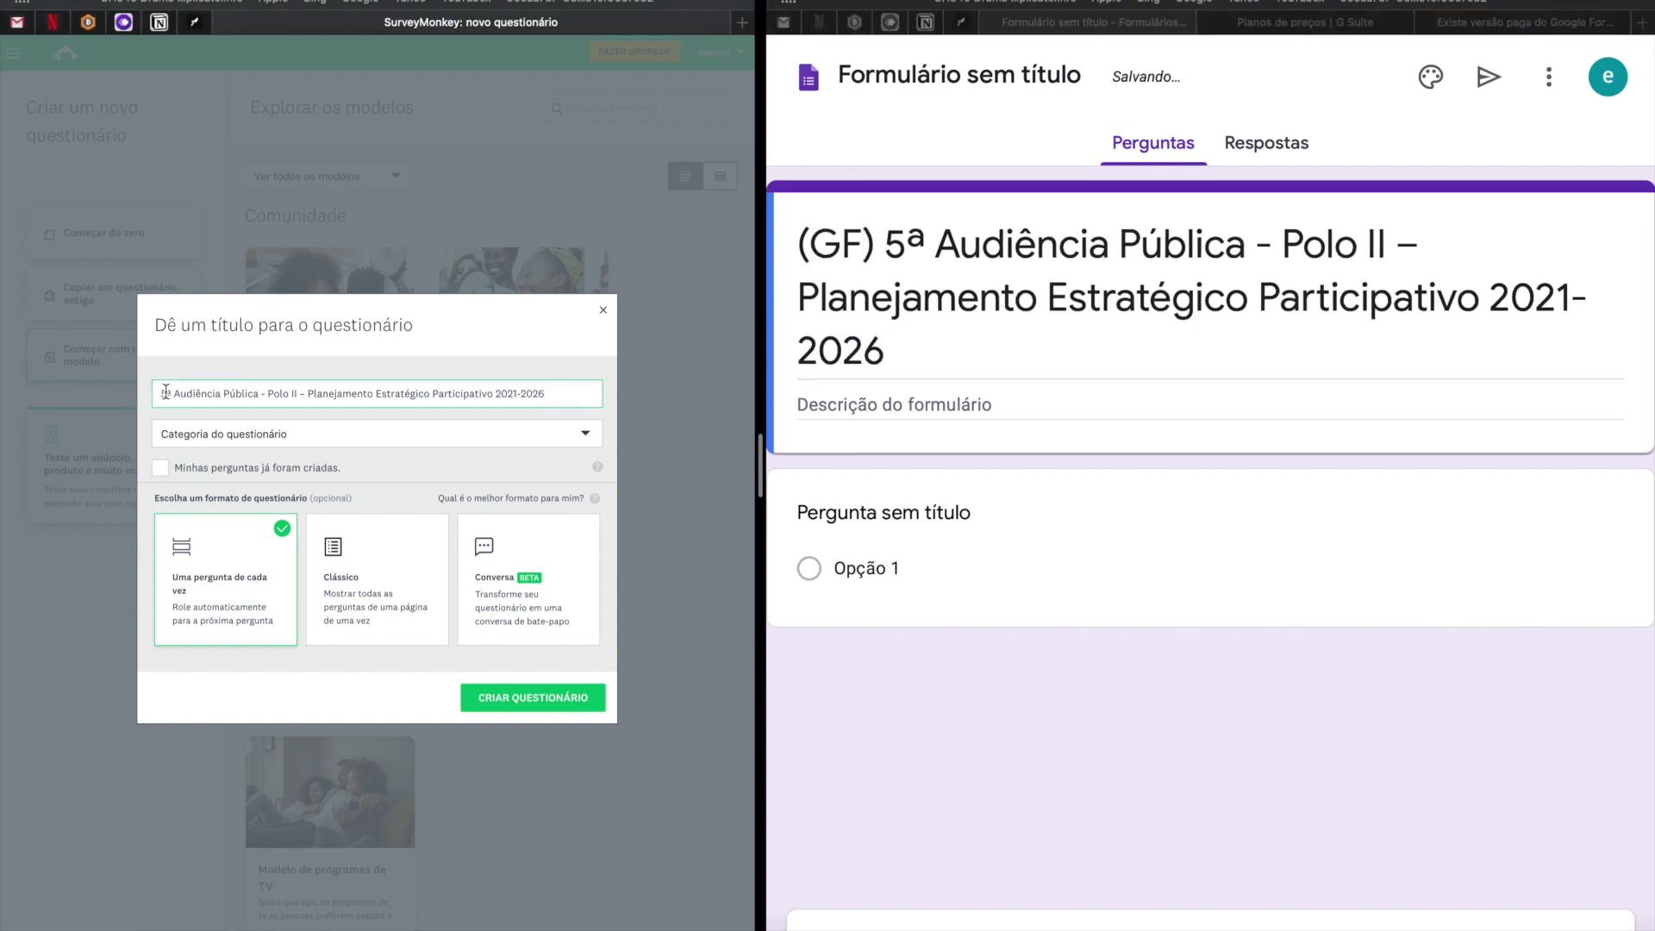
{"action": "type", "text": "()"}
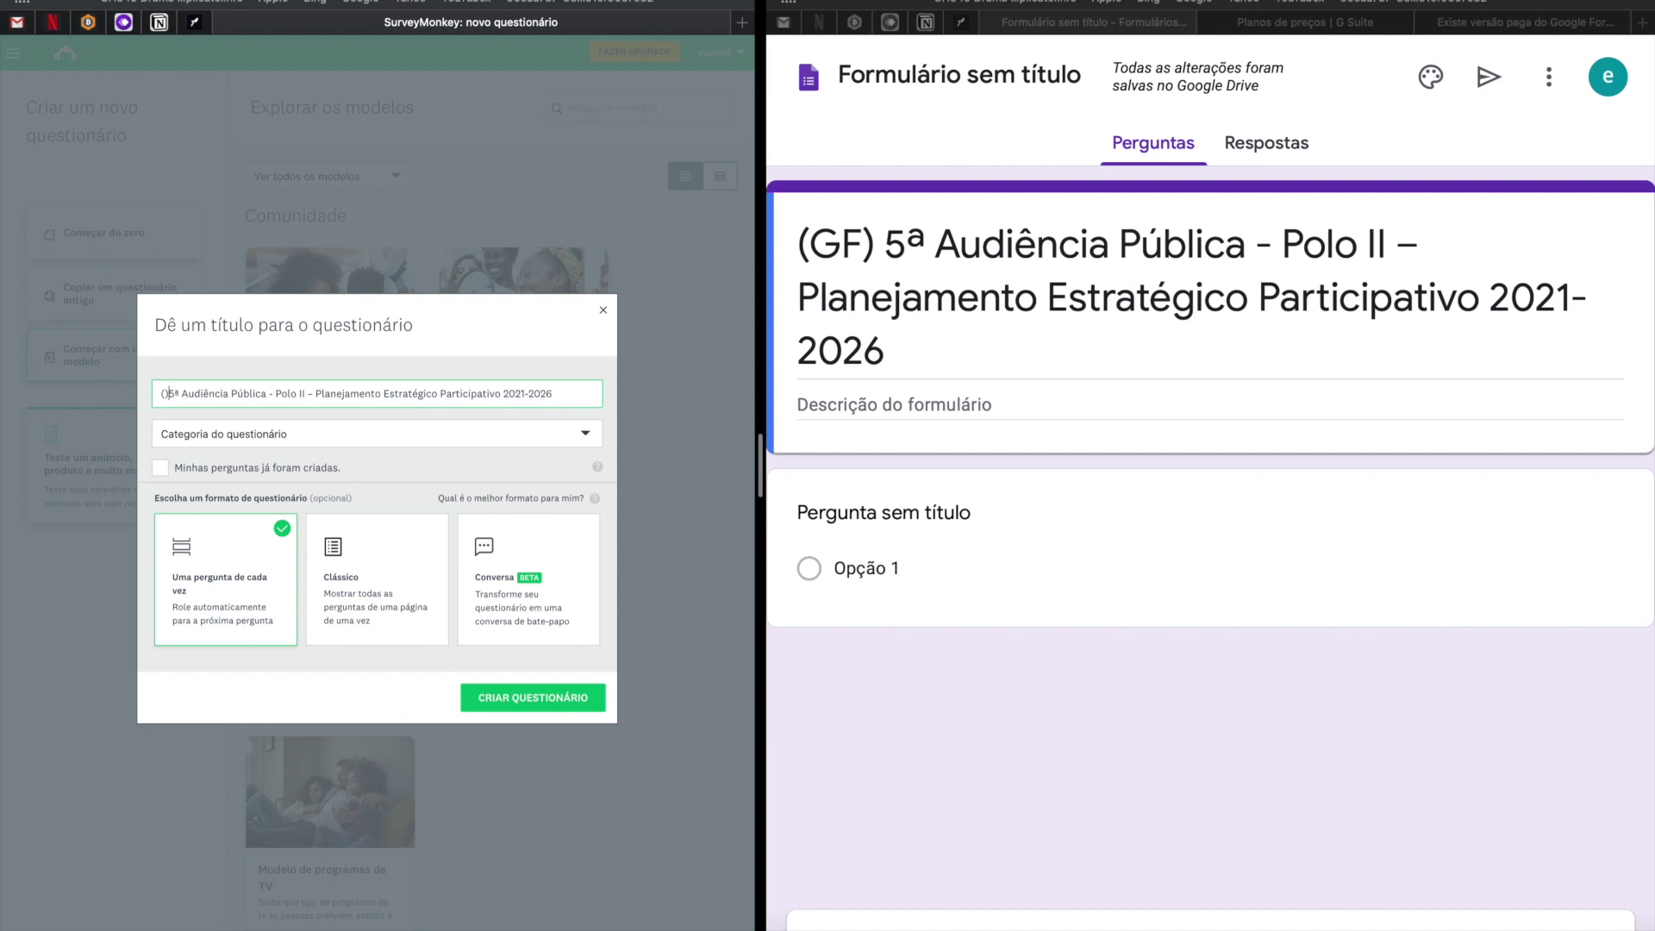
{"action": "type", "text": "SM"}
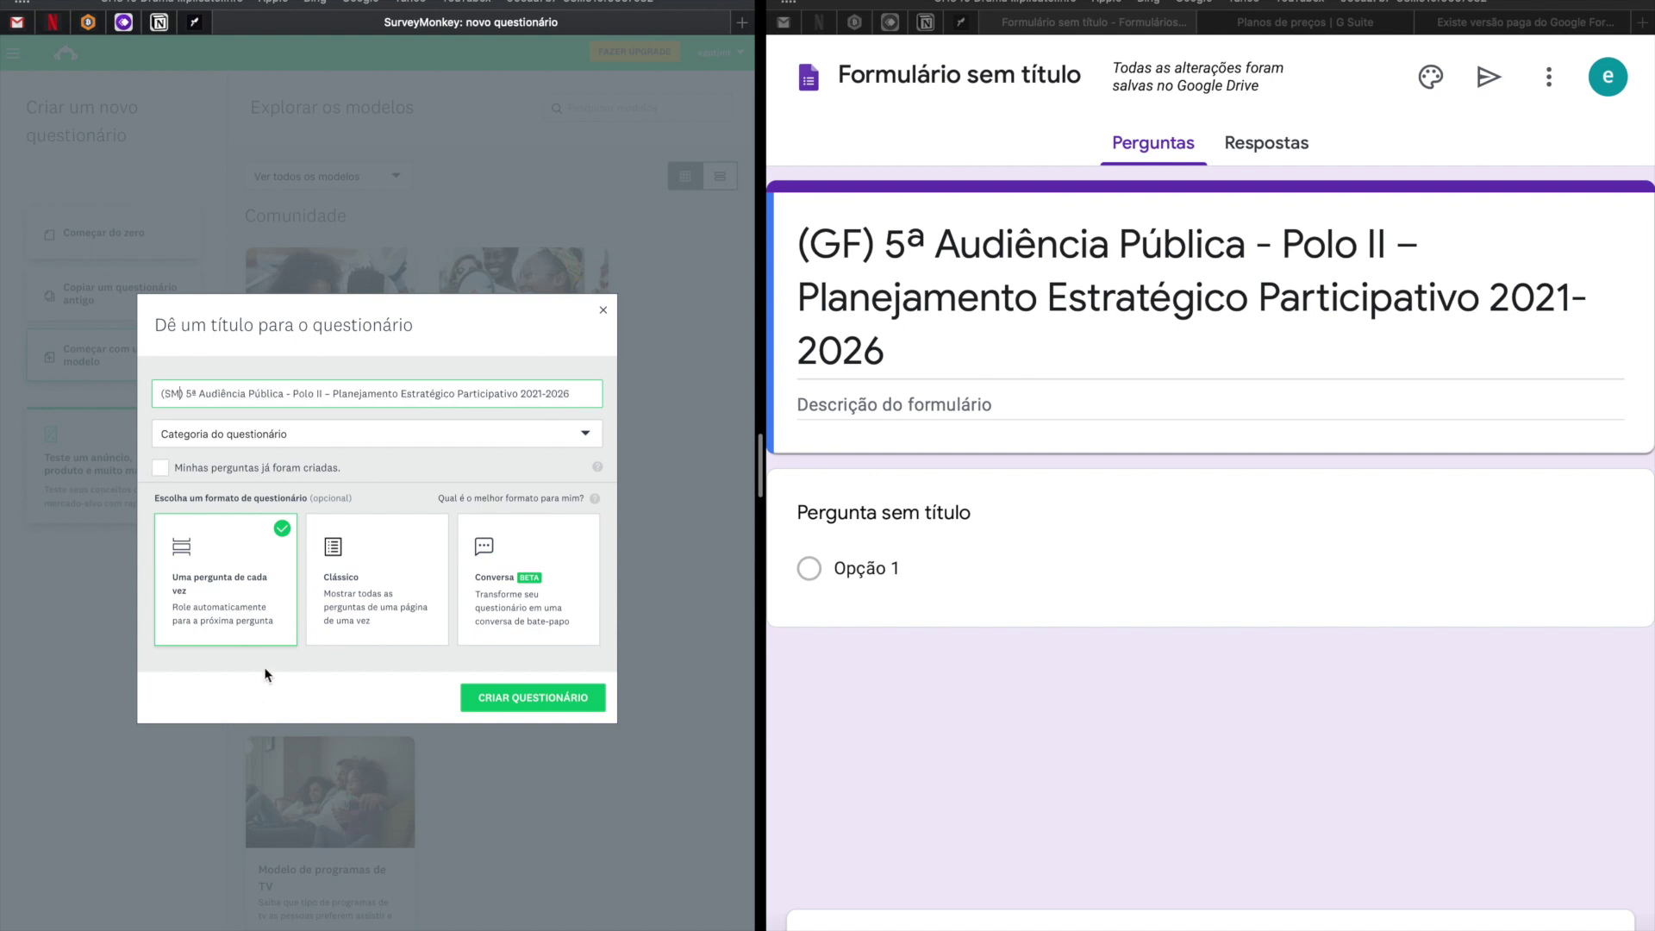
Name the Google Forms file to match the form title.
{"action": "left_click", "coordinate": [897, 354]}
{"action": "left_click_drag", "start_coordinate": [897, 354], "coordinate": [799, 231]}
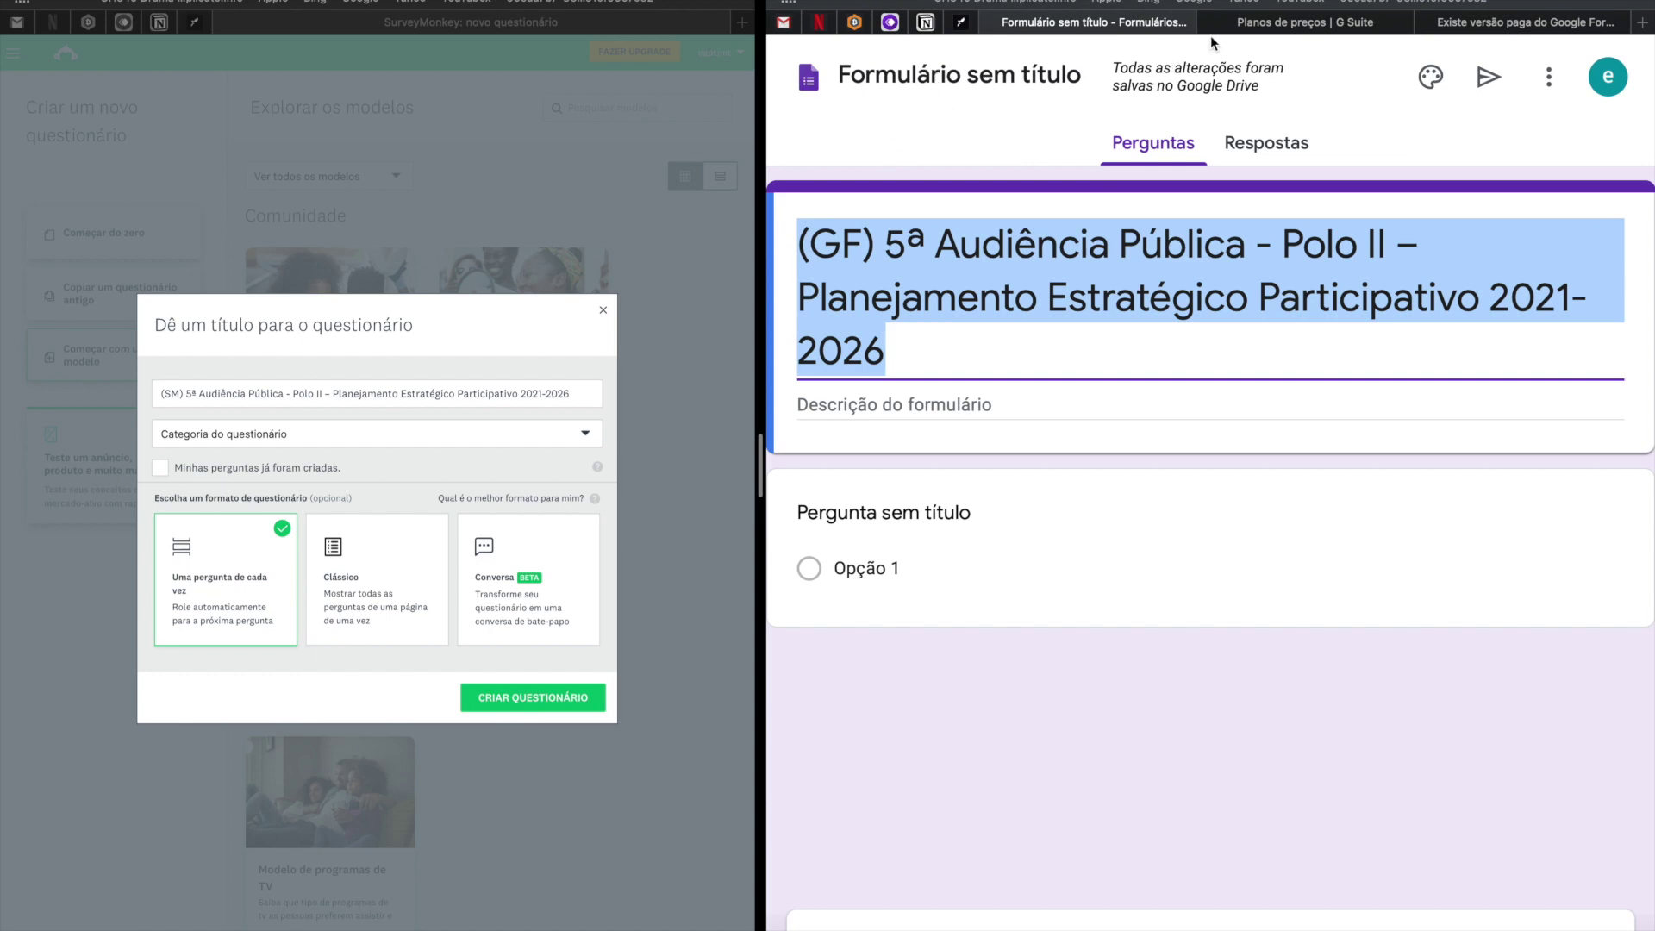
{"action": "key", "text": "ctrl+Right"}
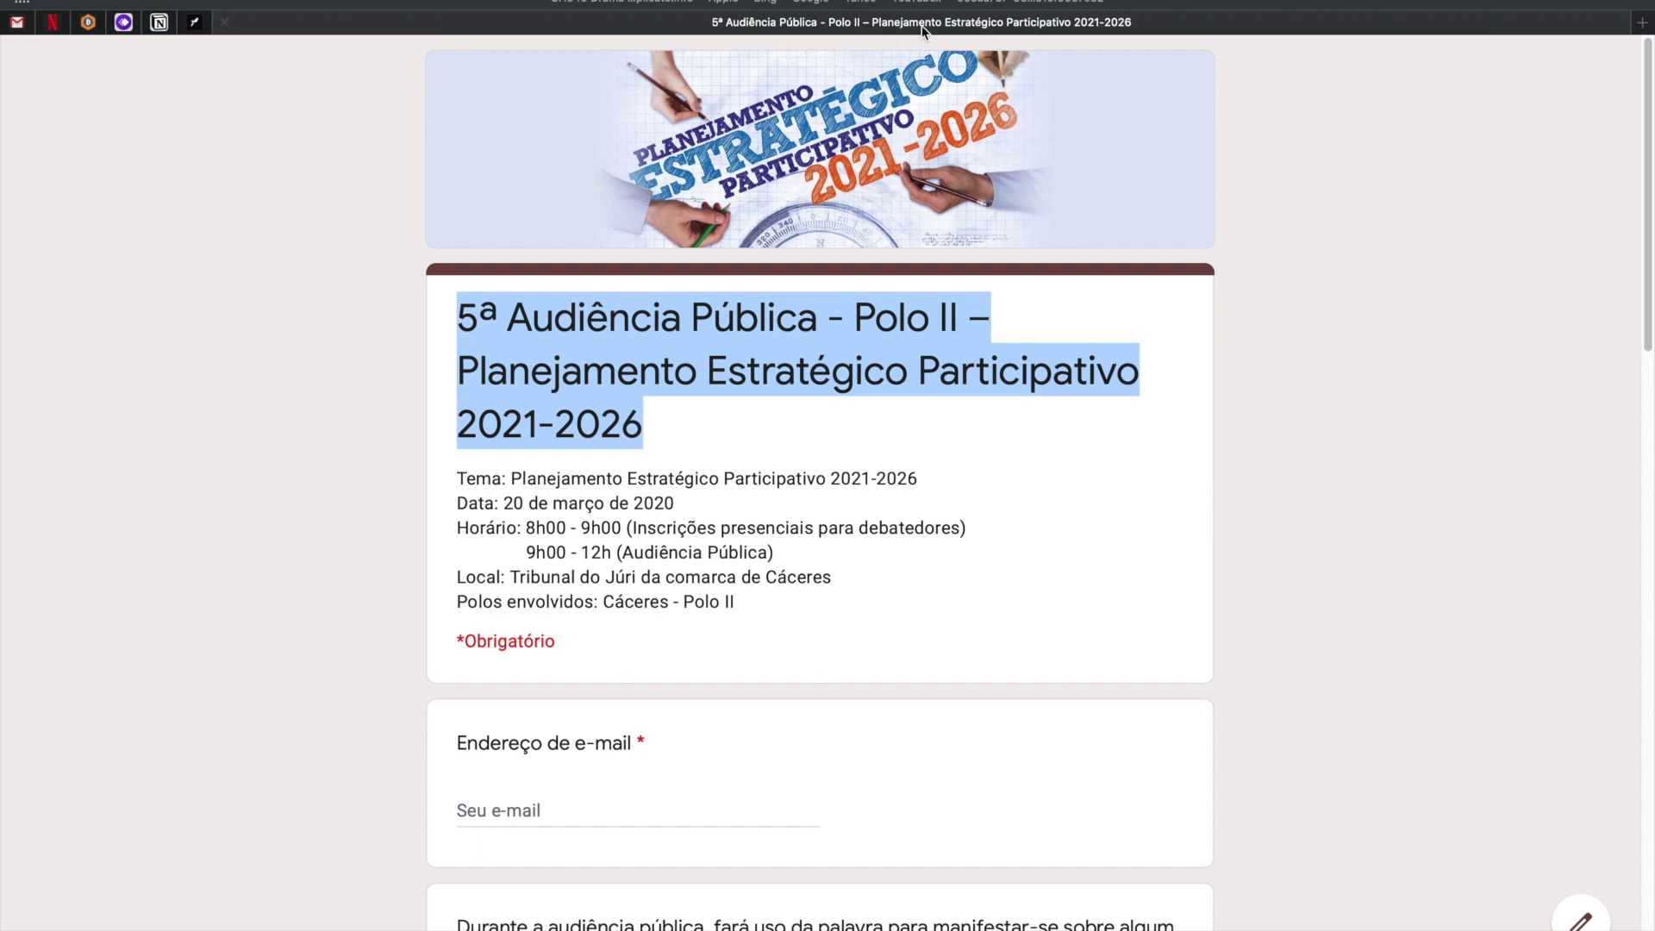
{"action": "key", "text": "ctrl+Left"}
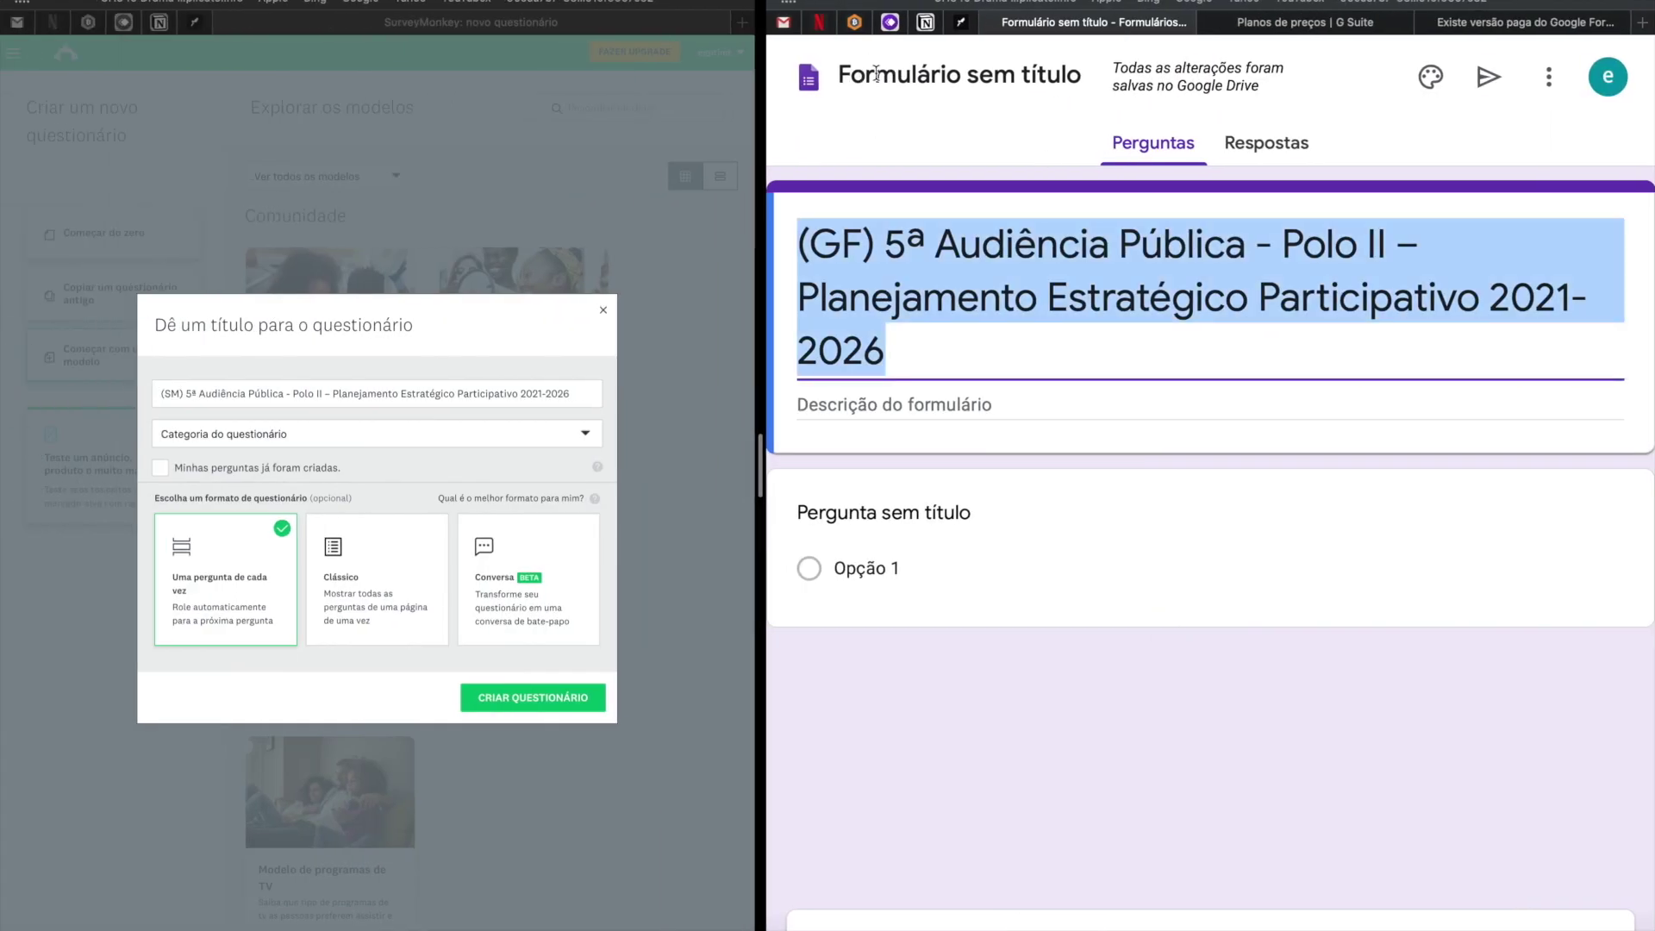
{"action": "left_click", "coordinate": [926, 82]}
{"action": "key", "text": "Return"}
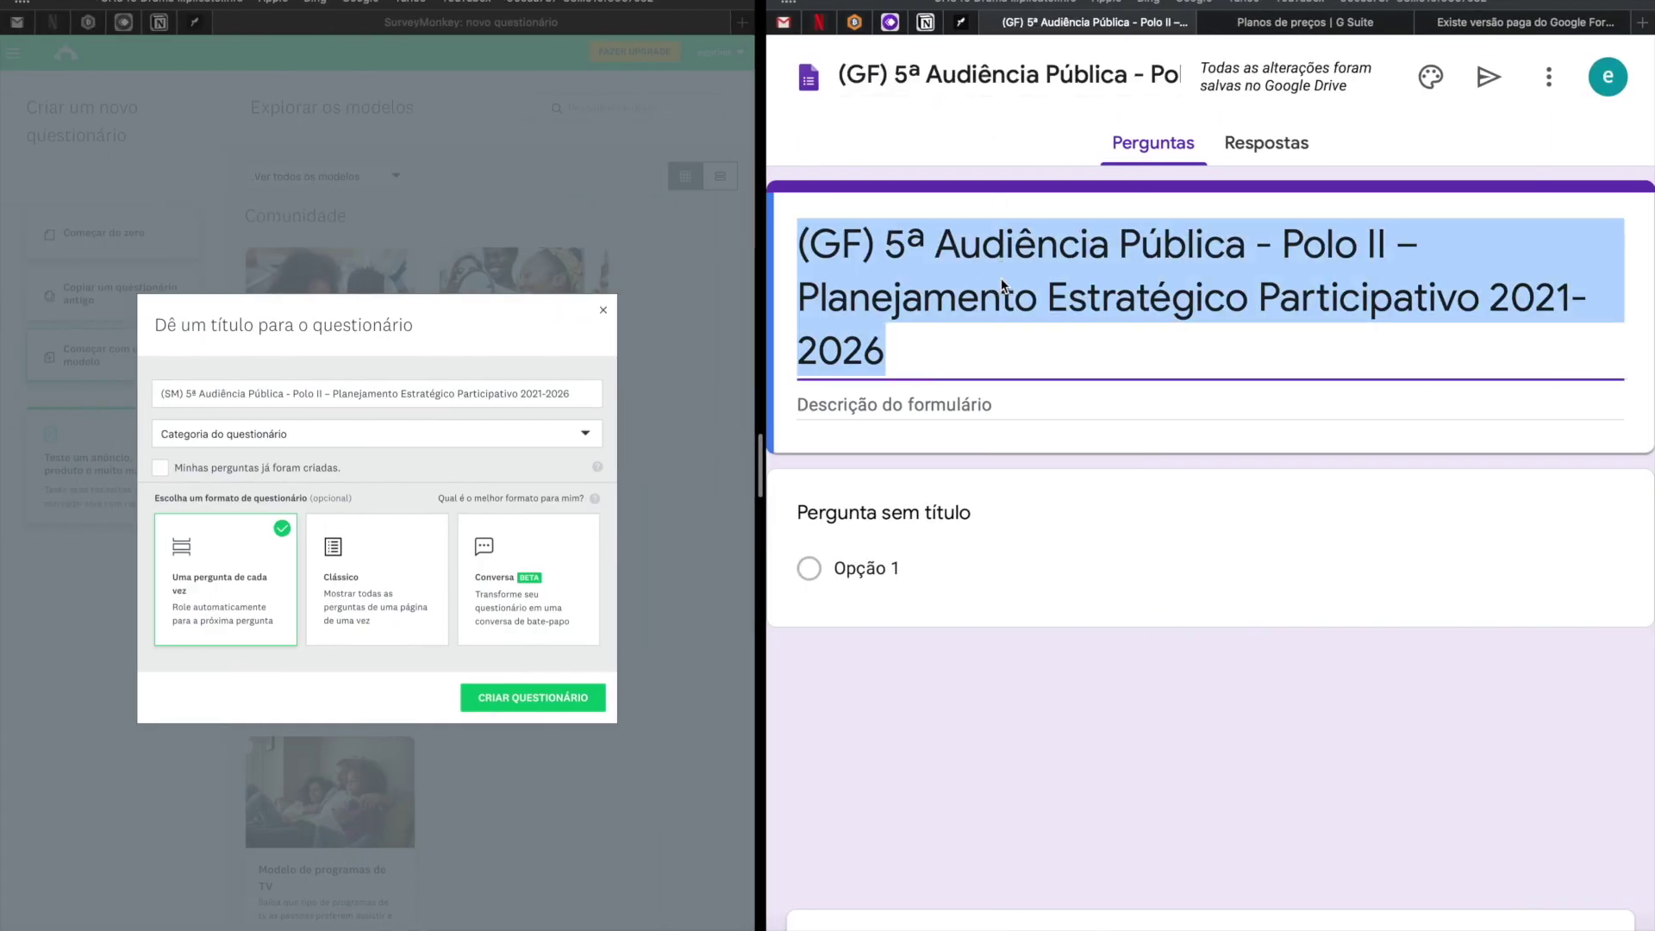
Return to the original 5ª Audiência Pública form and scroll through its details and e-mail question.
{"action": "left_click", "coordinate": [898, 355]}
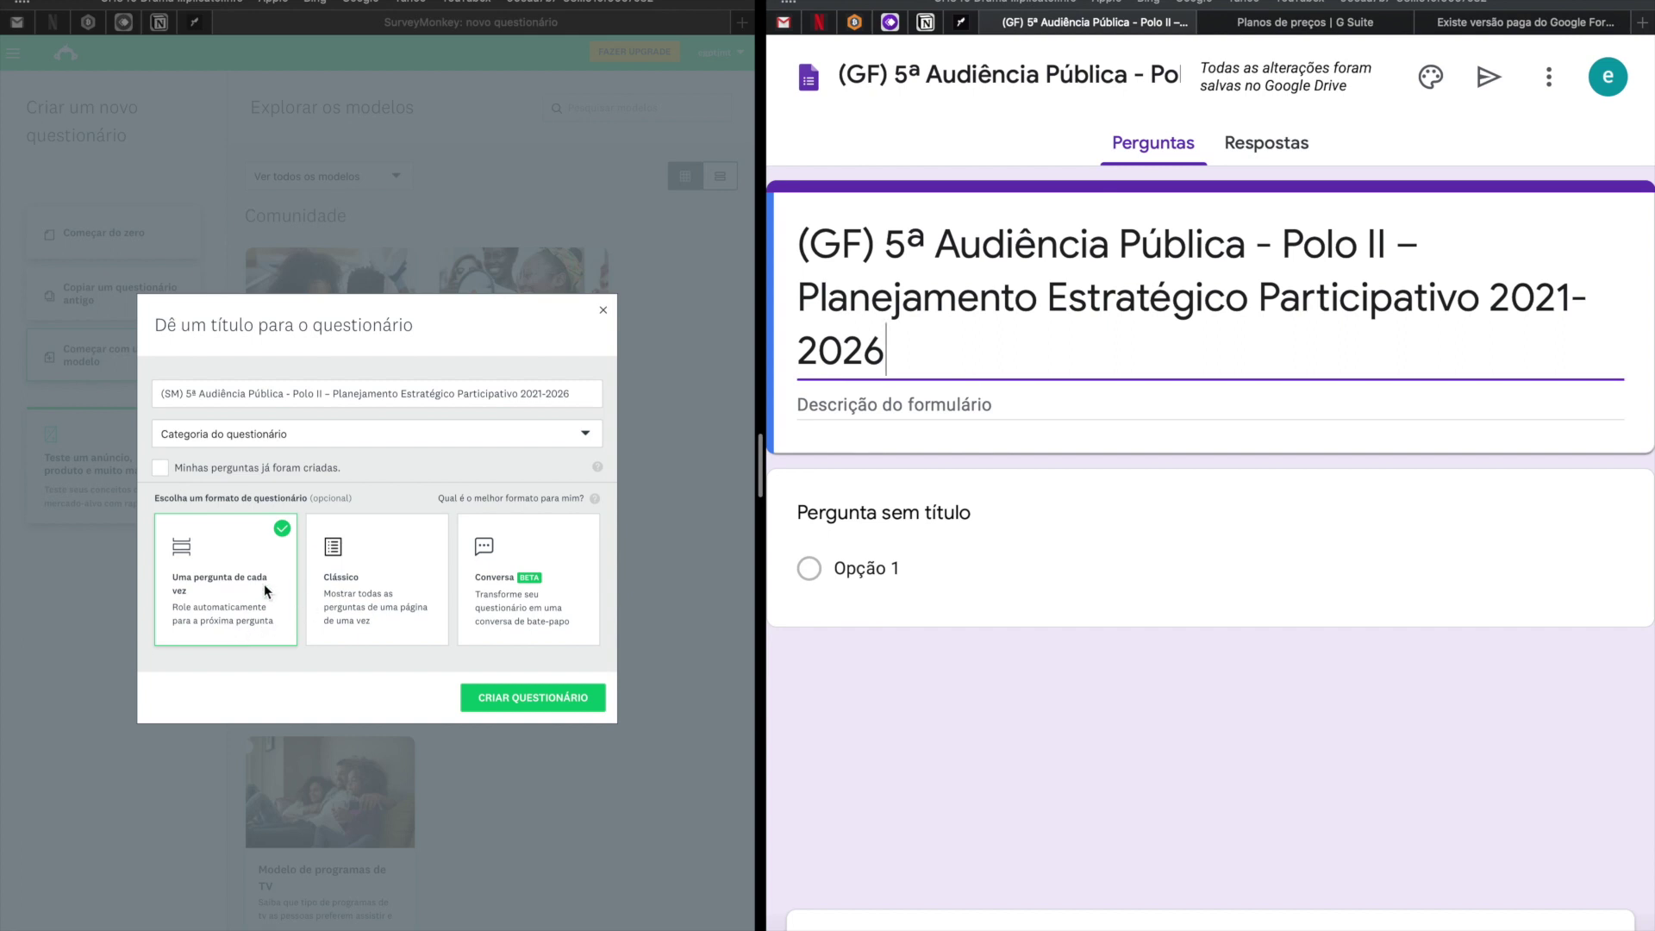
{"action": "key", "text": "ctrl+Right"}
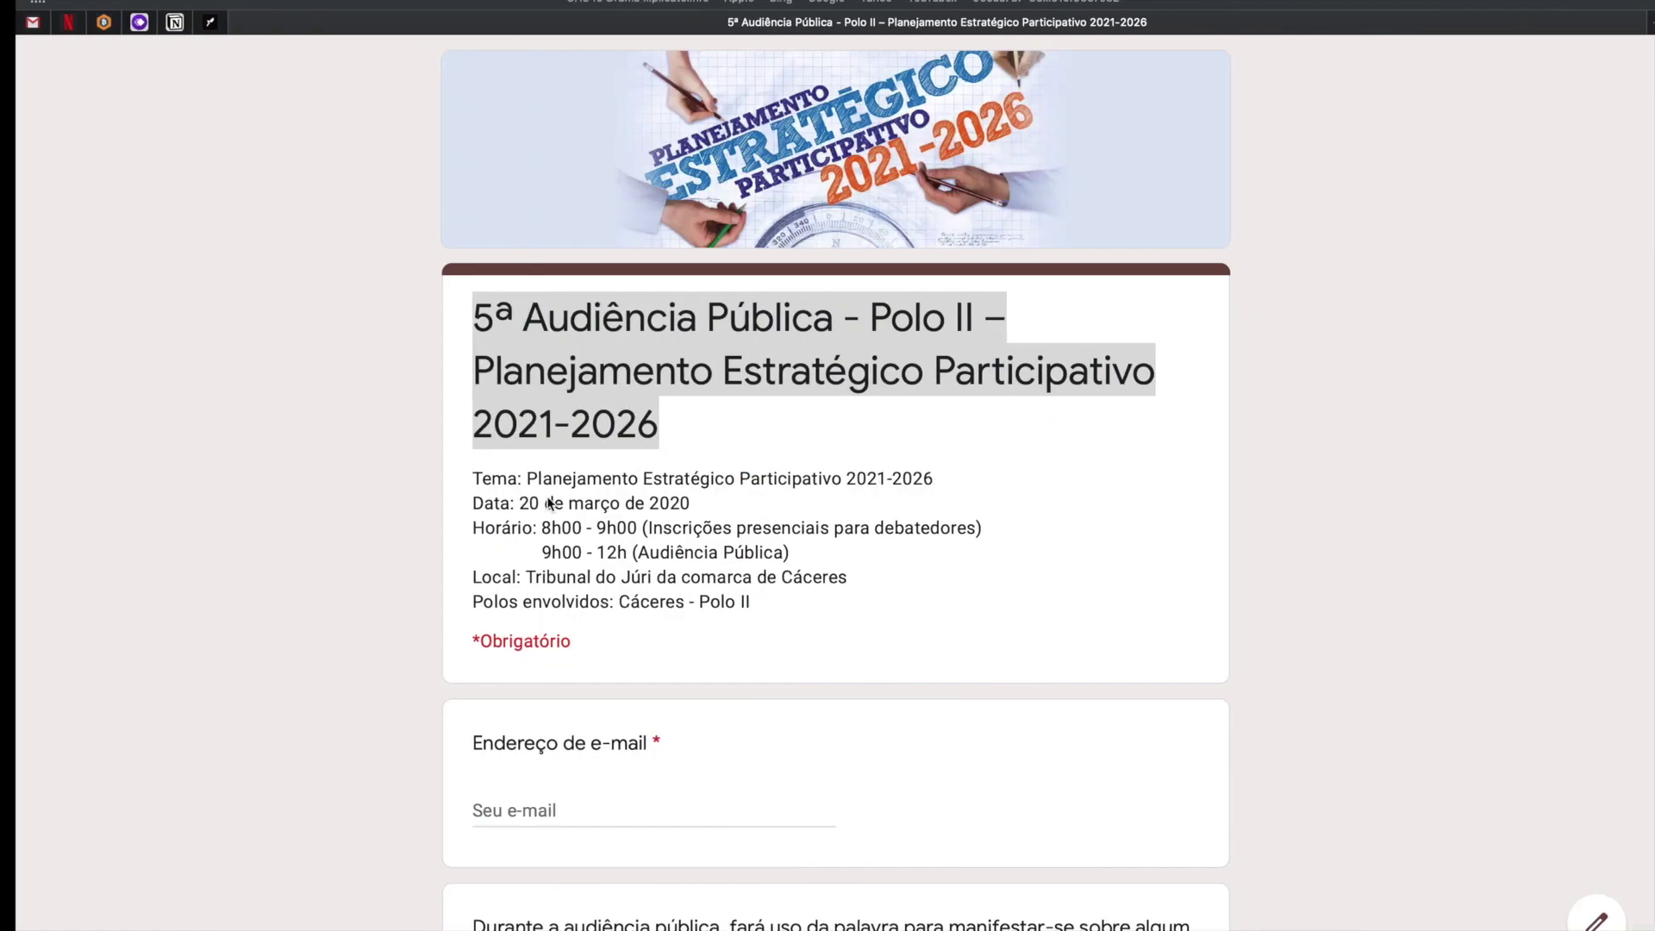
{"action": "scroll", "coordinate": [551, 493], "scroll_direction": "down", "scroll_amount": 12}
{"action": "scroll", "coordinate": [552, 493], "scroll_direction": "down", "scroll_amount": 10}
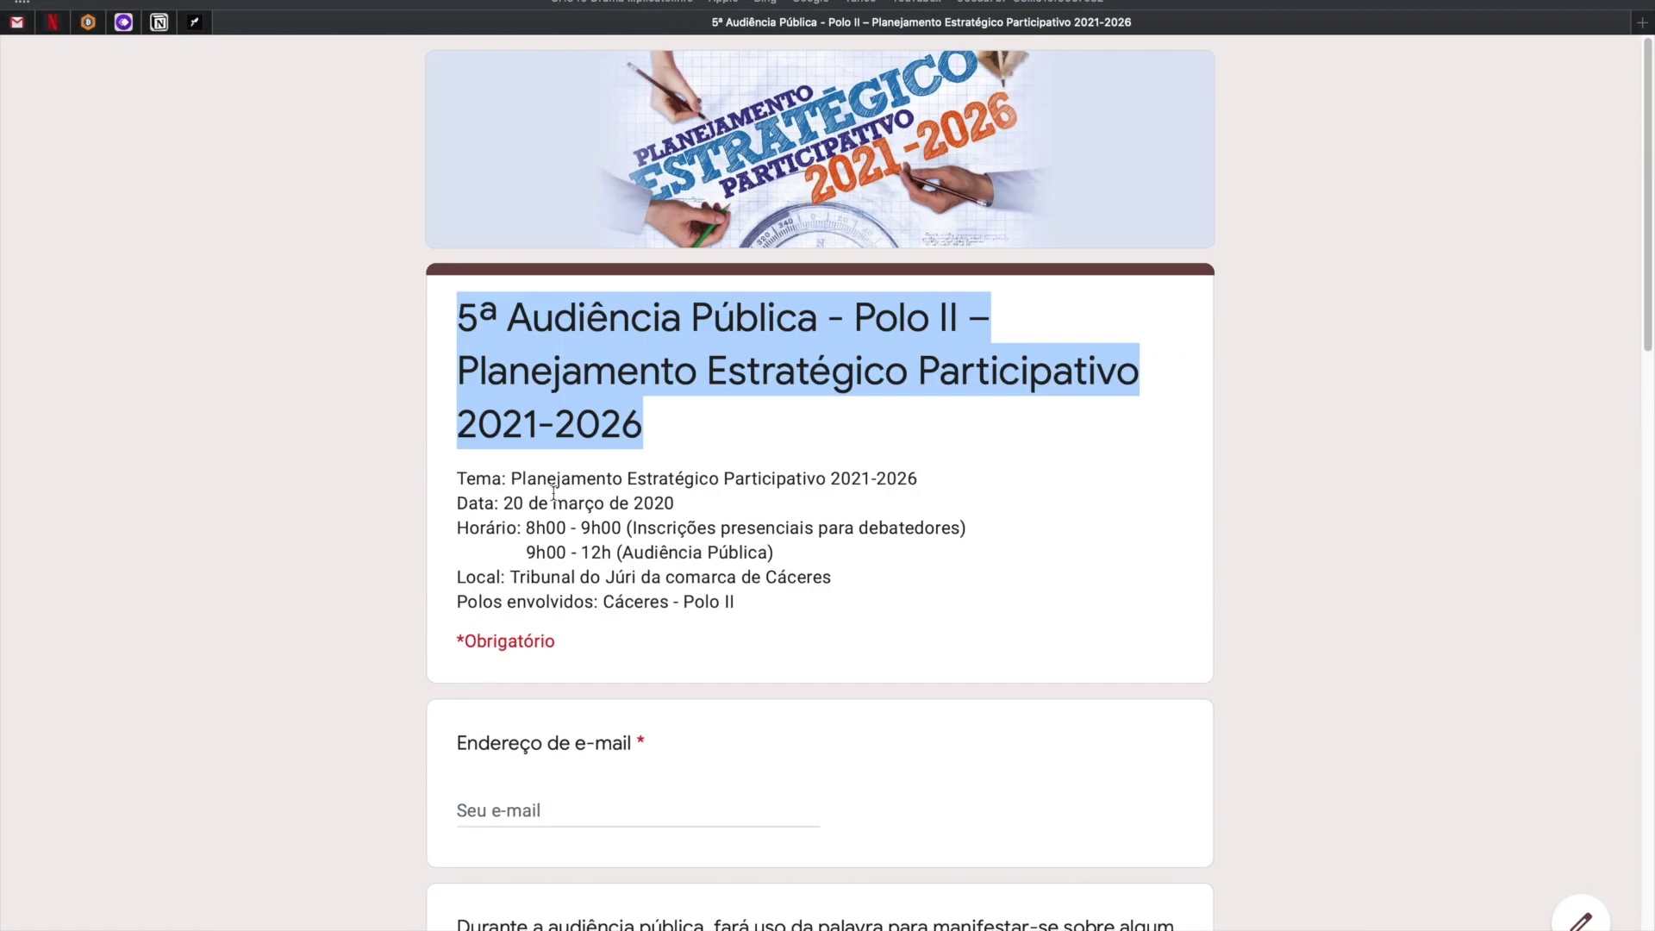
{"action": "scroll", "coordinate": [549, 541], "scroll_direction": "down", "scroll_amount": 2}
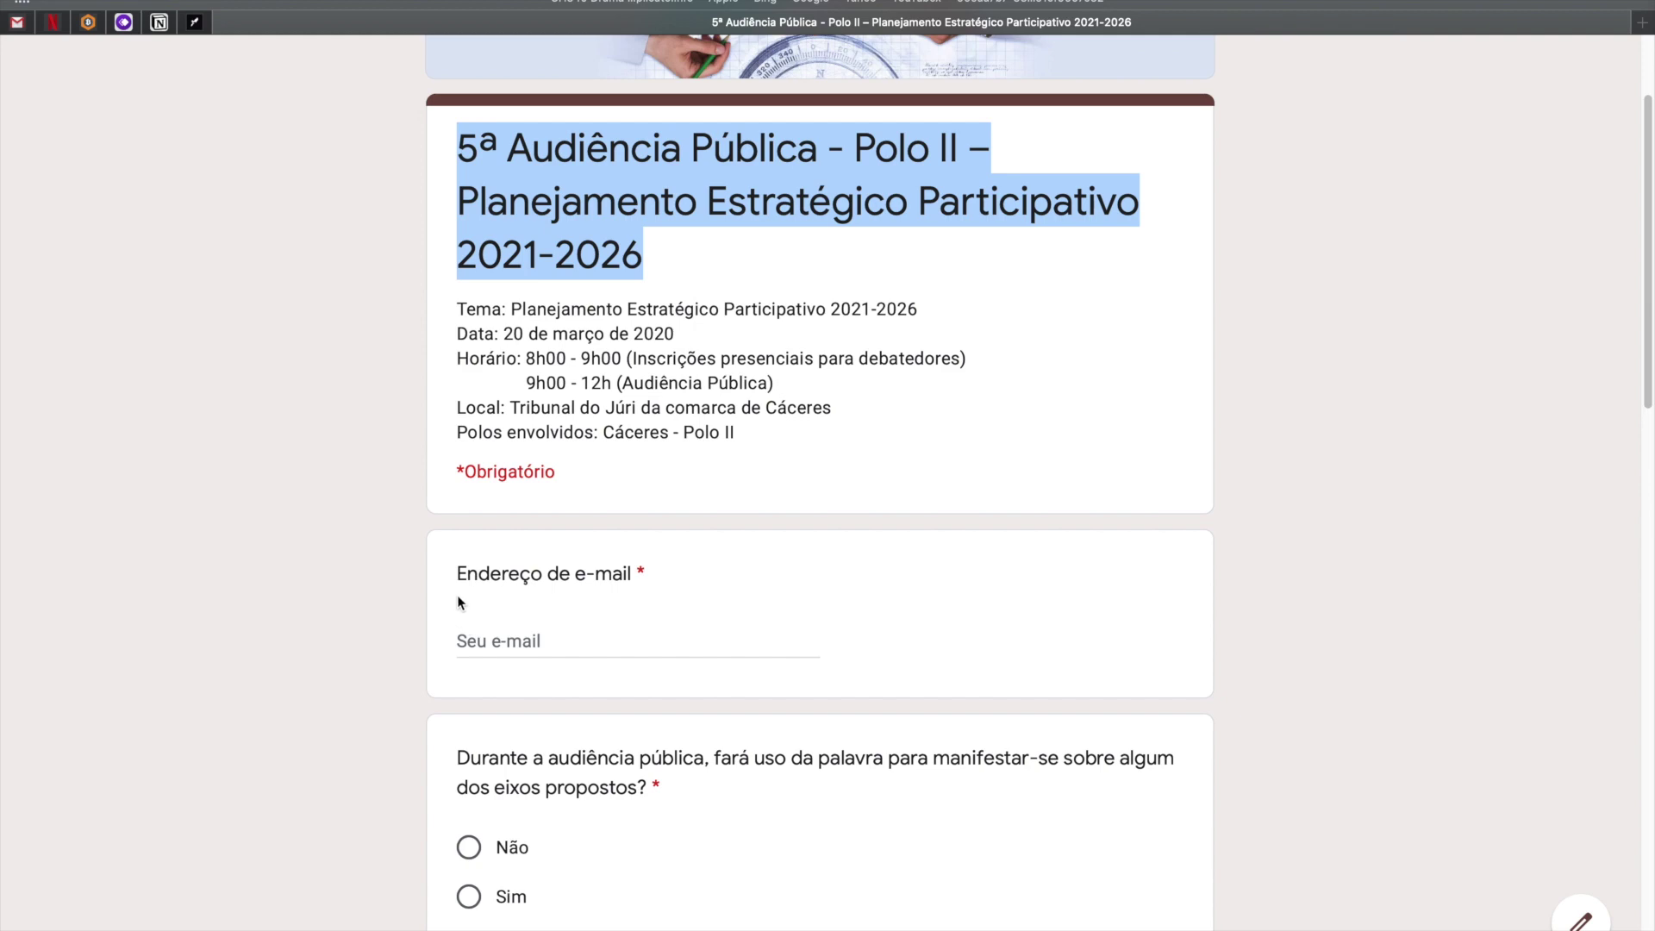
{"action": "left_click_drag", "start_coordinate": [444, 543], "coordinate": [821, 759]}
{"action": "left_click", "coordinate": [642, 648]}
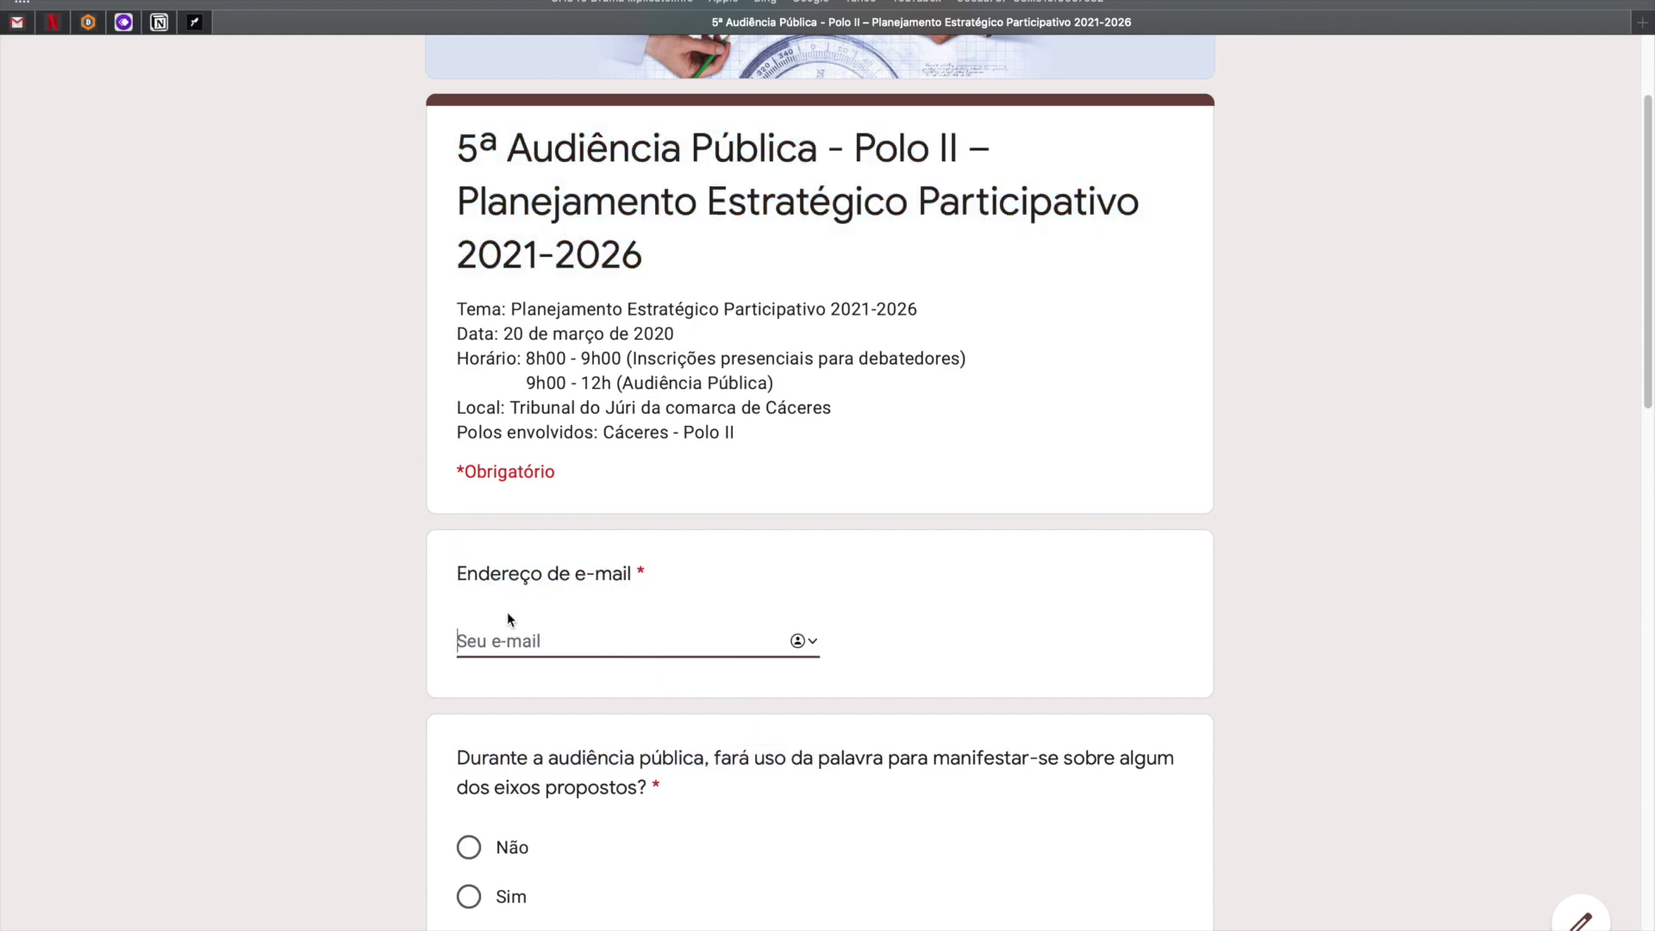
Create the SurveyMonkey survey in Clássico format under the Feedback de clientes category.
{"action": "key", "text": "ctrl+Left"}
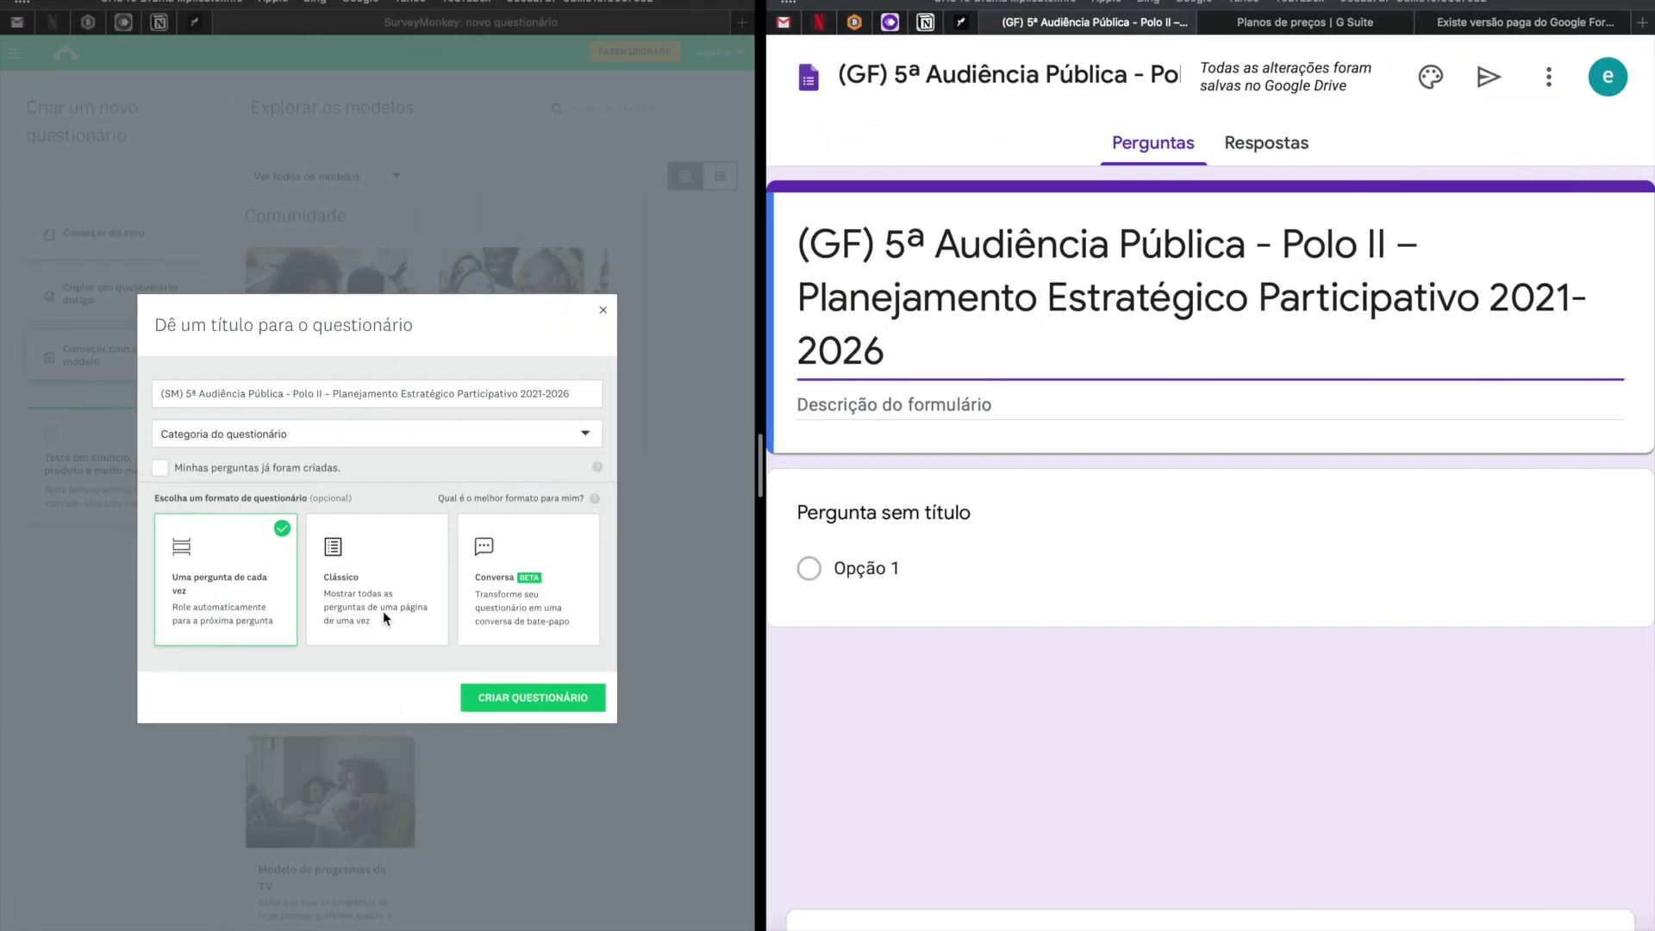
{"action": "left_click", "coordinate": [380, 595]}
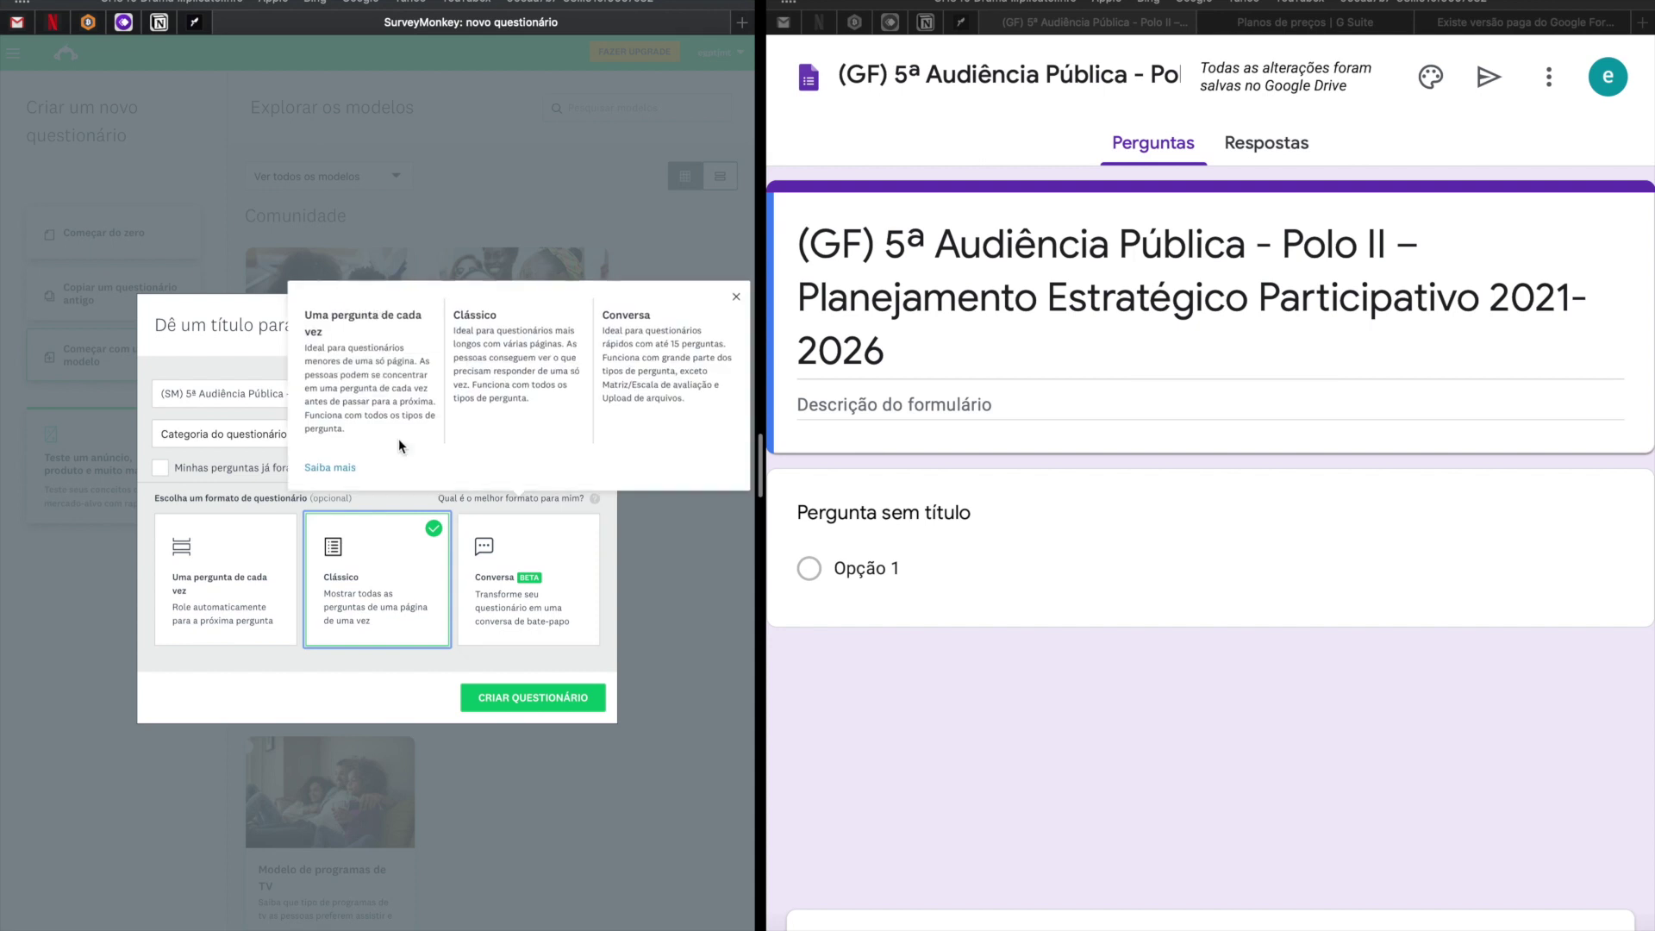
{"action": "left_click", "coordinate": [230, 437]}
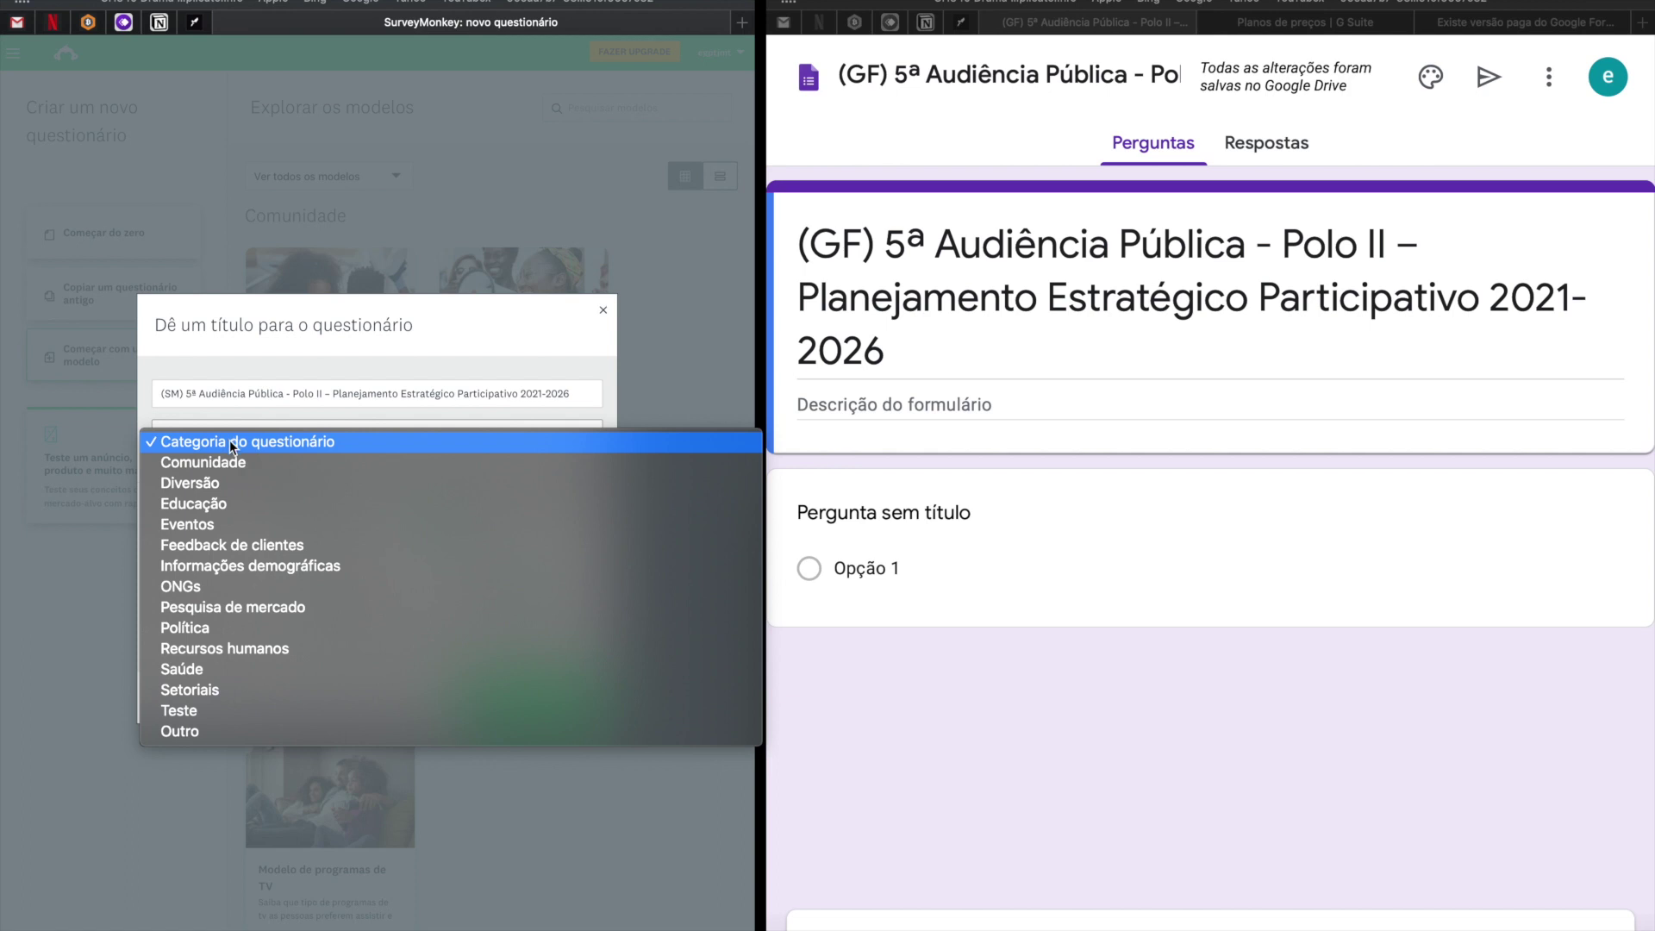
{"action": "left_click", "coordinate": [363, 547]}
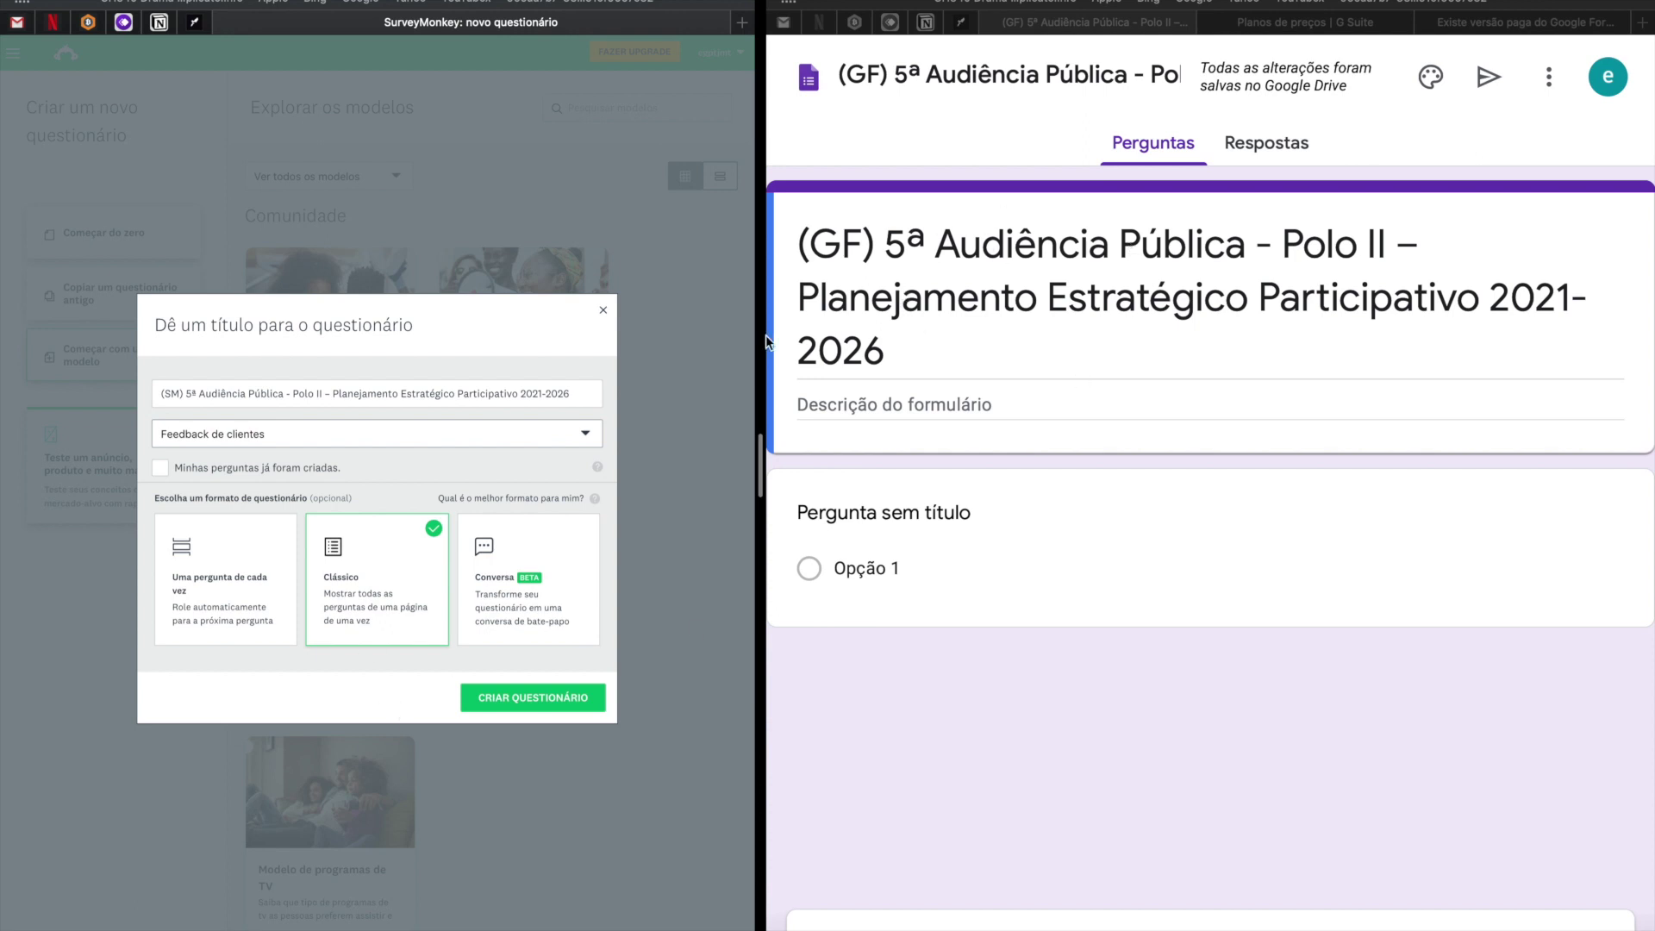
{"action": "left_click", "coordinate": [523, 699]}
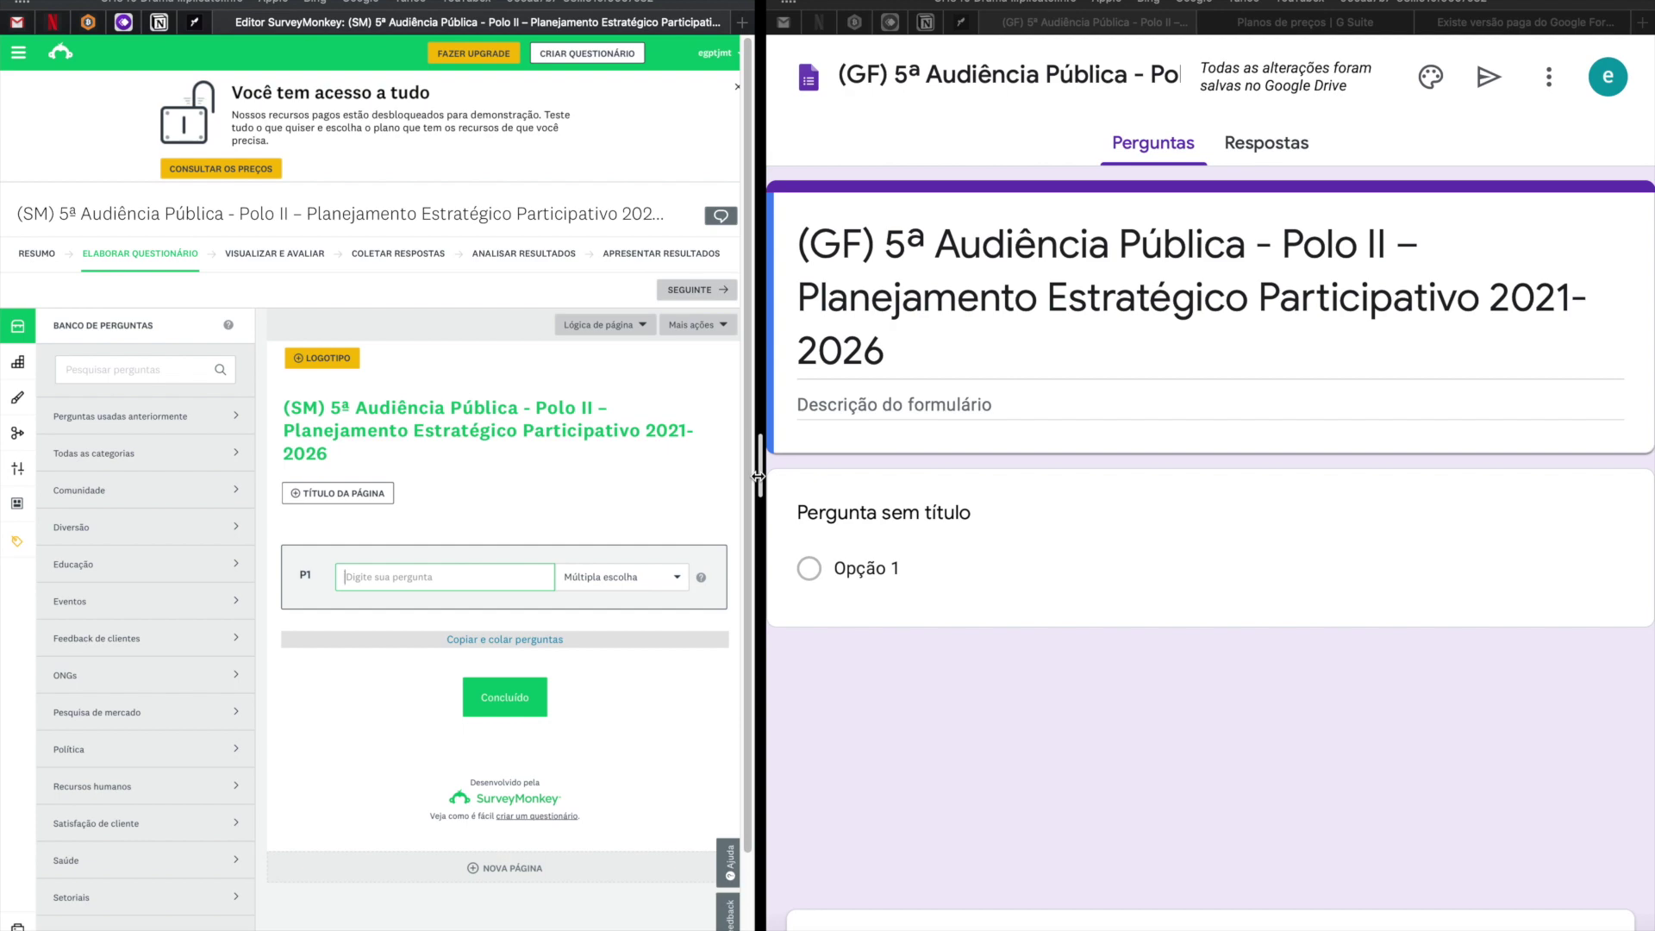
Select and copy the original form's event description for reuse in the new forms.
{"action": "left_click_drag", "start_coordinate": [758, 476], "coordinate": [733, 476]}
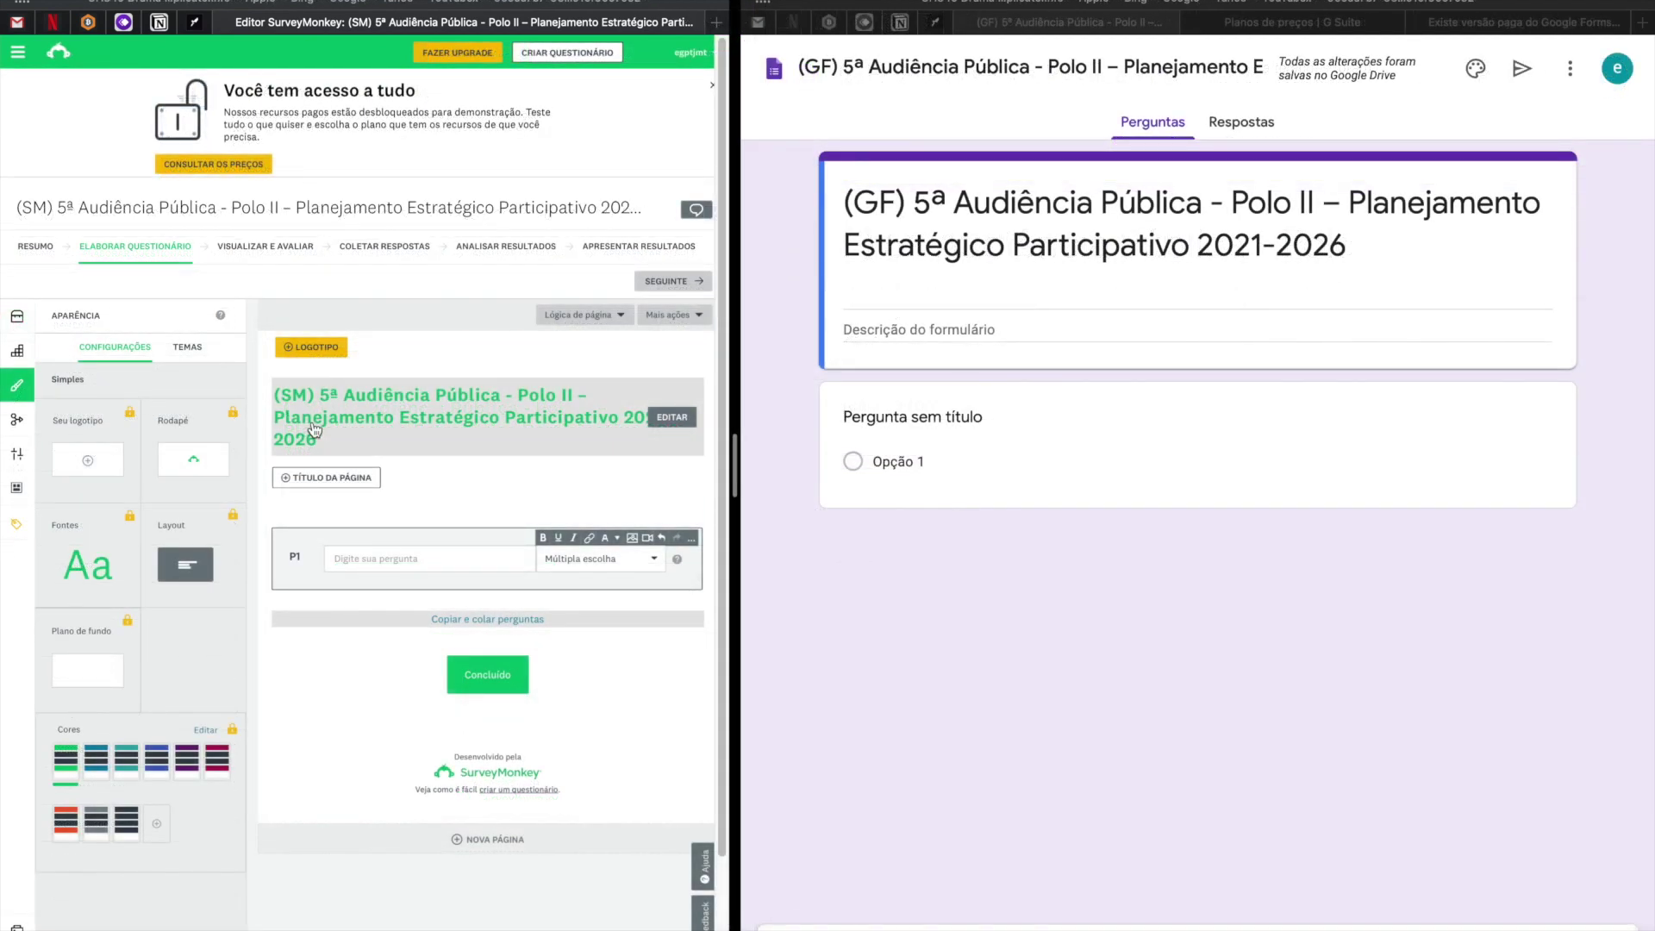
{"action": "left_click", "coordinate": [1026, 220]}
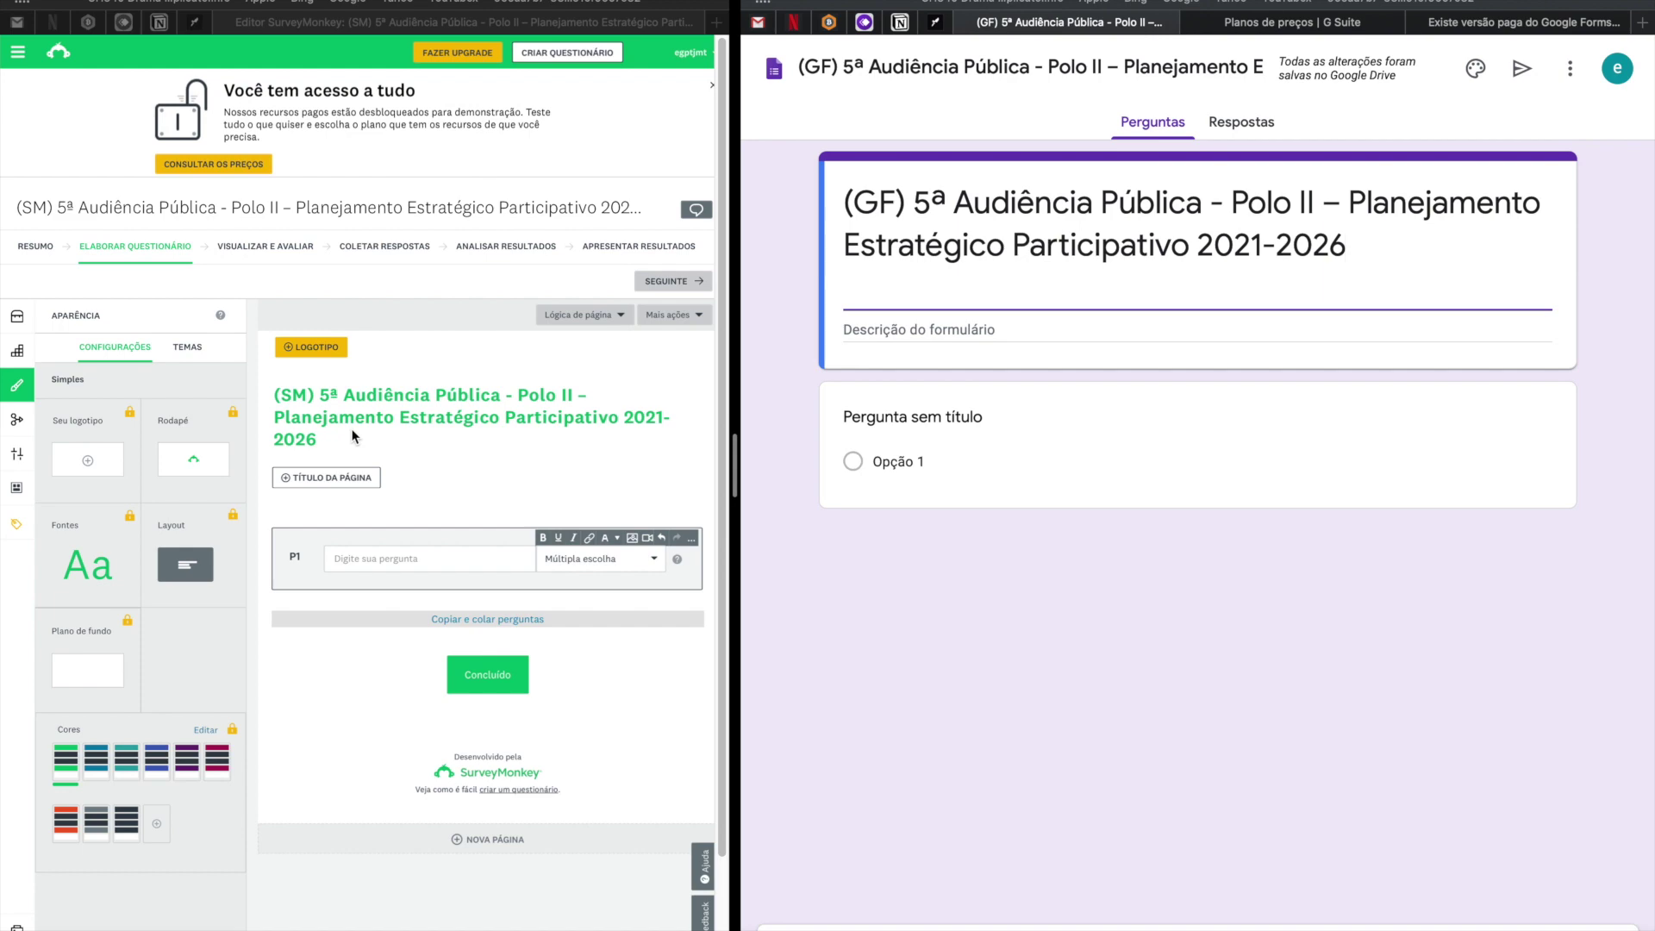
{"action": "key", "text": "ctrl+Right"}
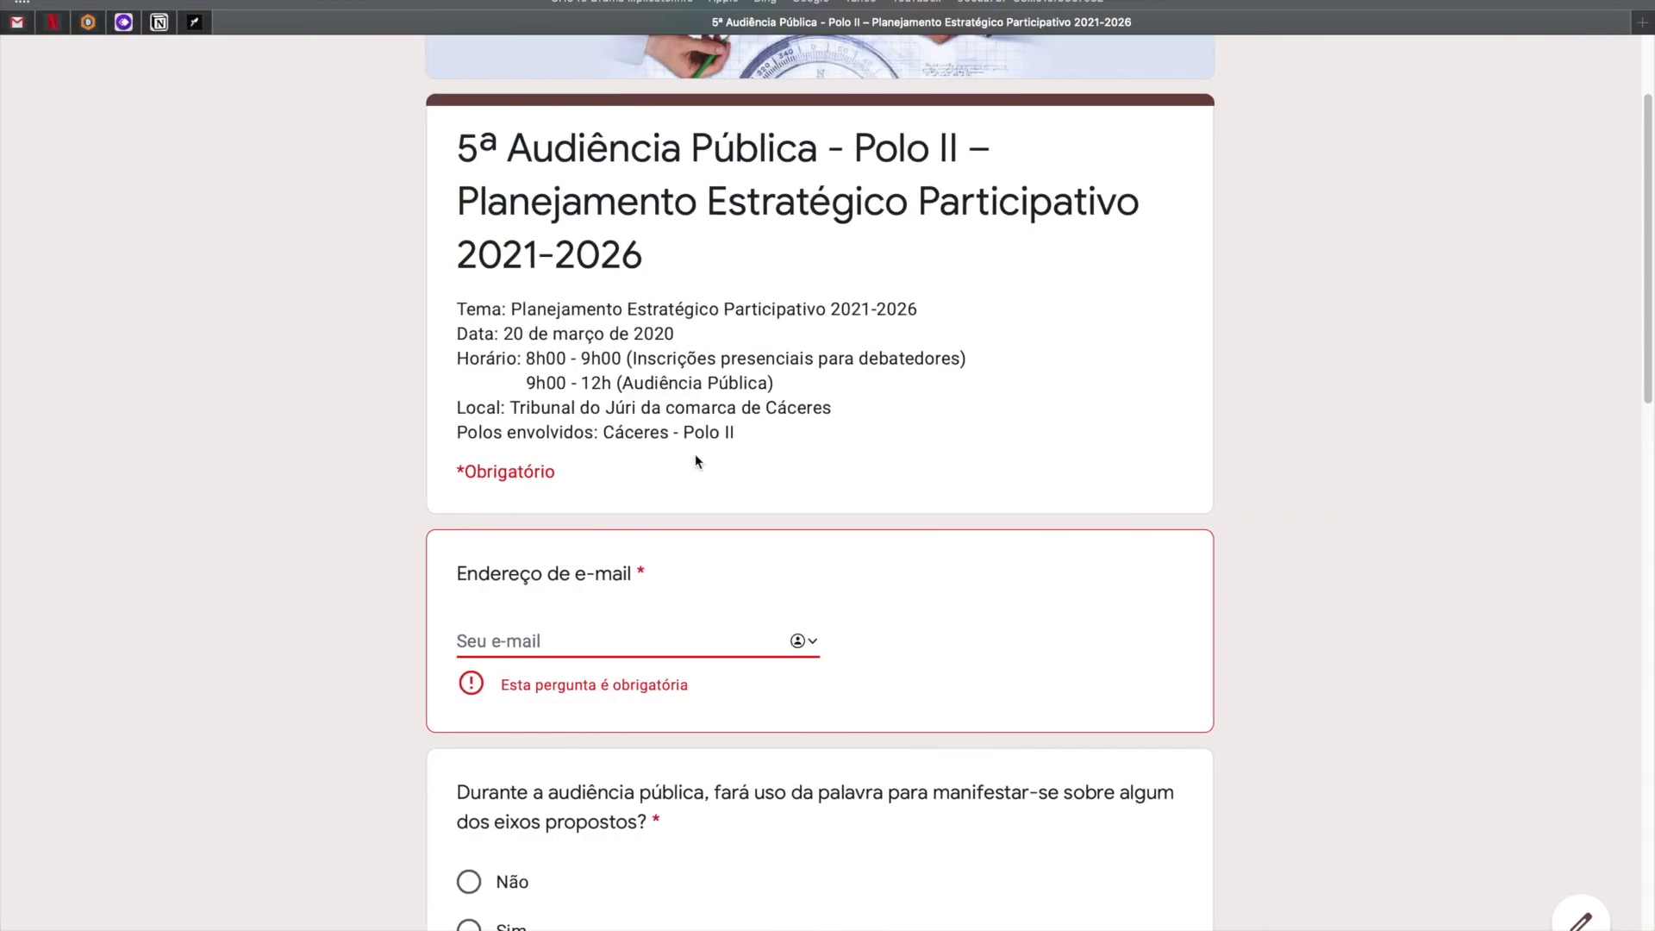
{"action": "left_click_drag", "start_coordinate": [734, 431], "coordinate": [460, 309]}
{"action": "key", "text": "super+c"}
{"action": "key", "text": "ctrl+Left"}
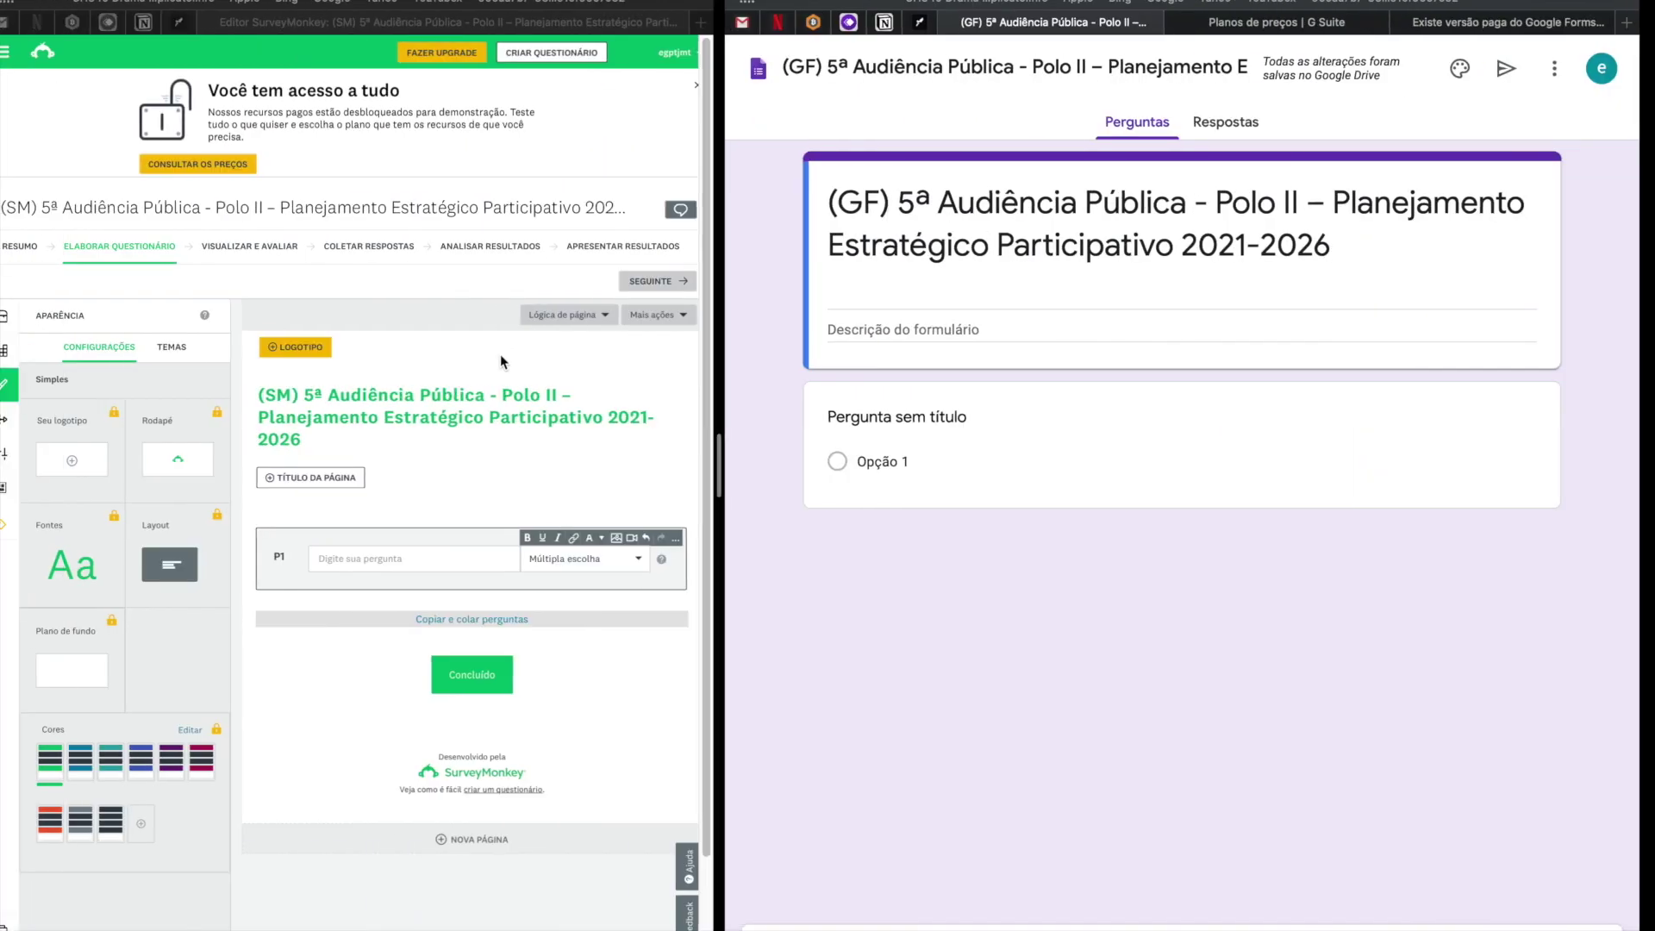
Paste the event description into the '(GF)' form and widen the SurveyMonkey editor.
{"action": "left_click", "coordinate": [910, 331]}
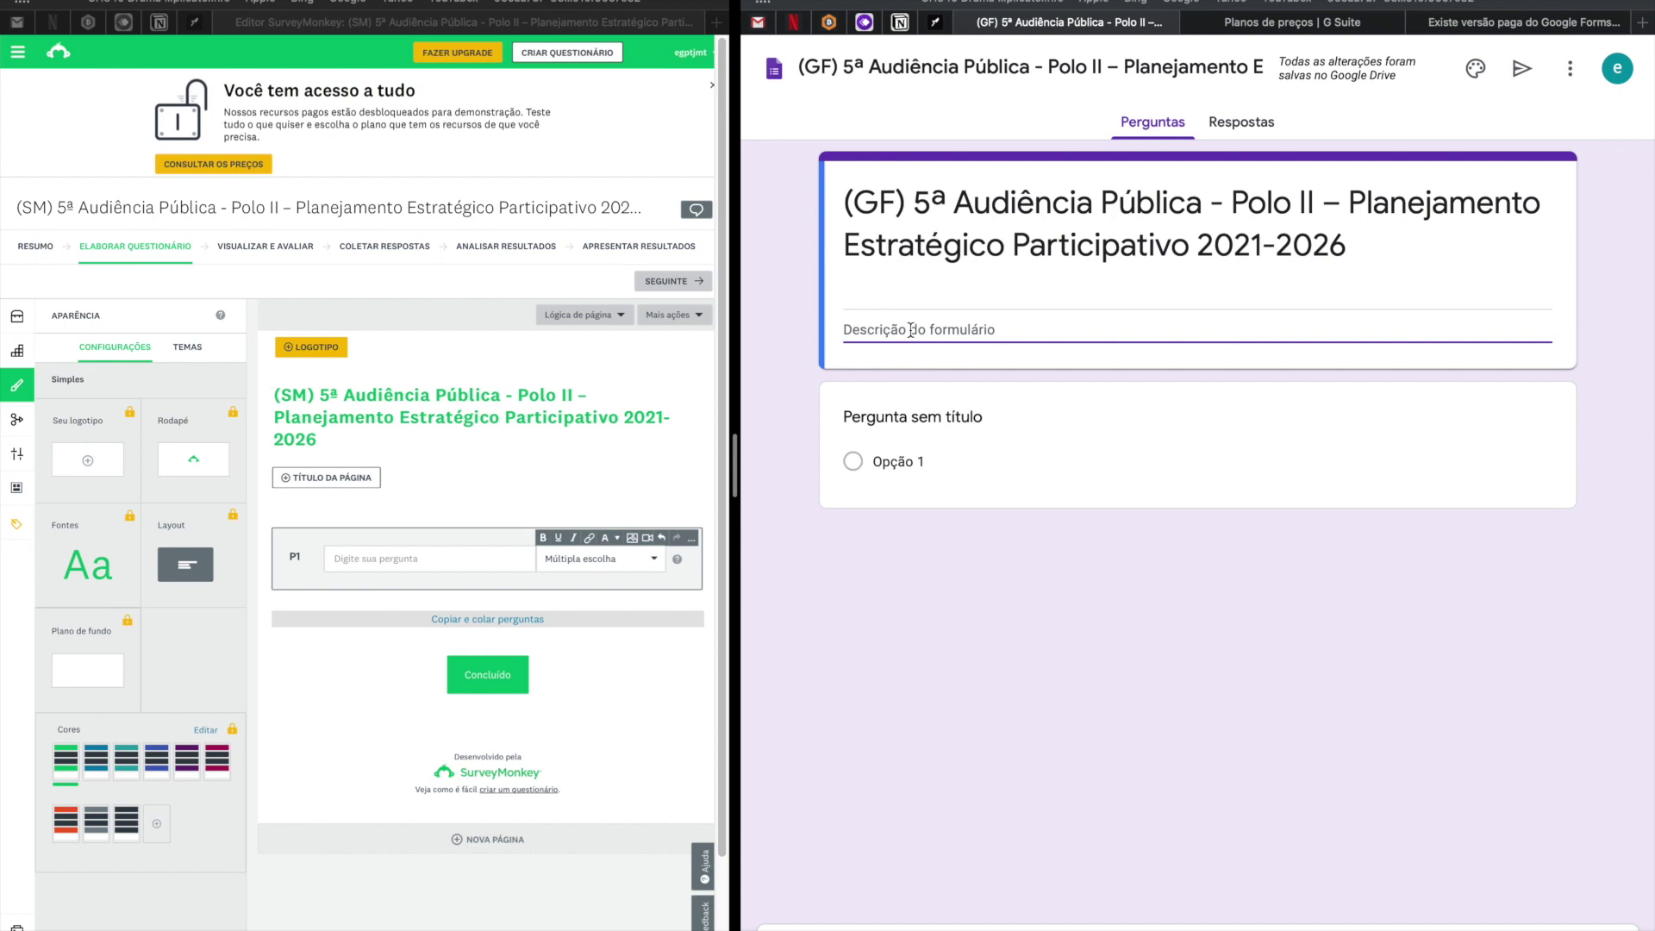
{"action": "key", "text": "super+v"}
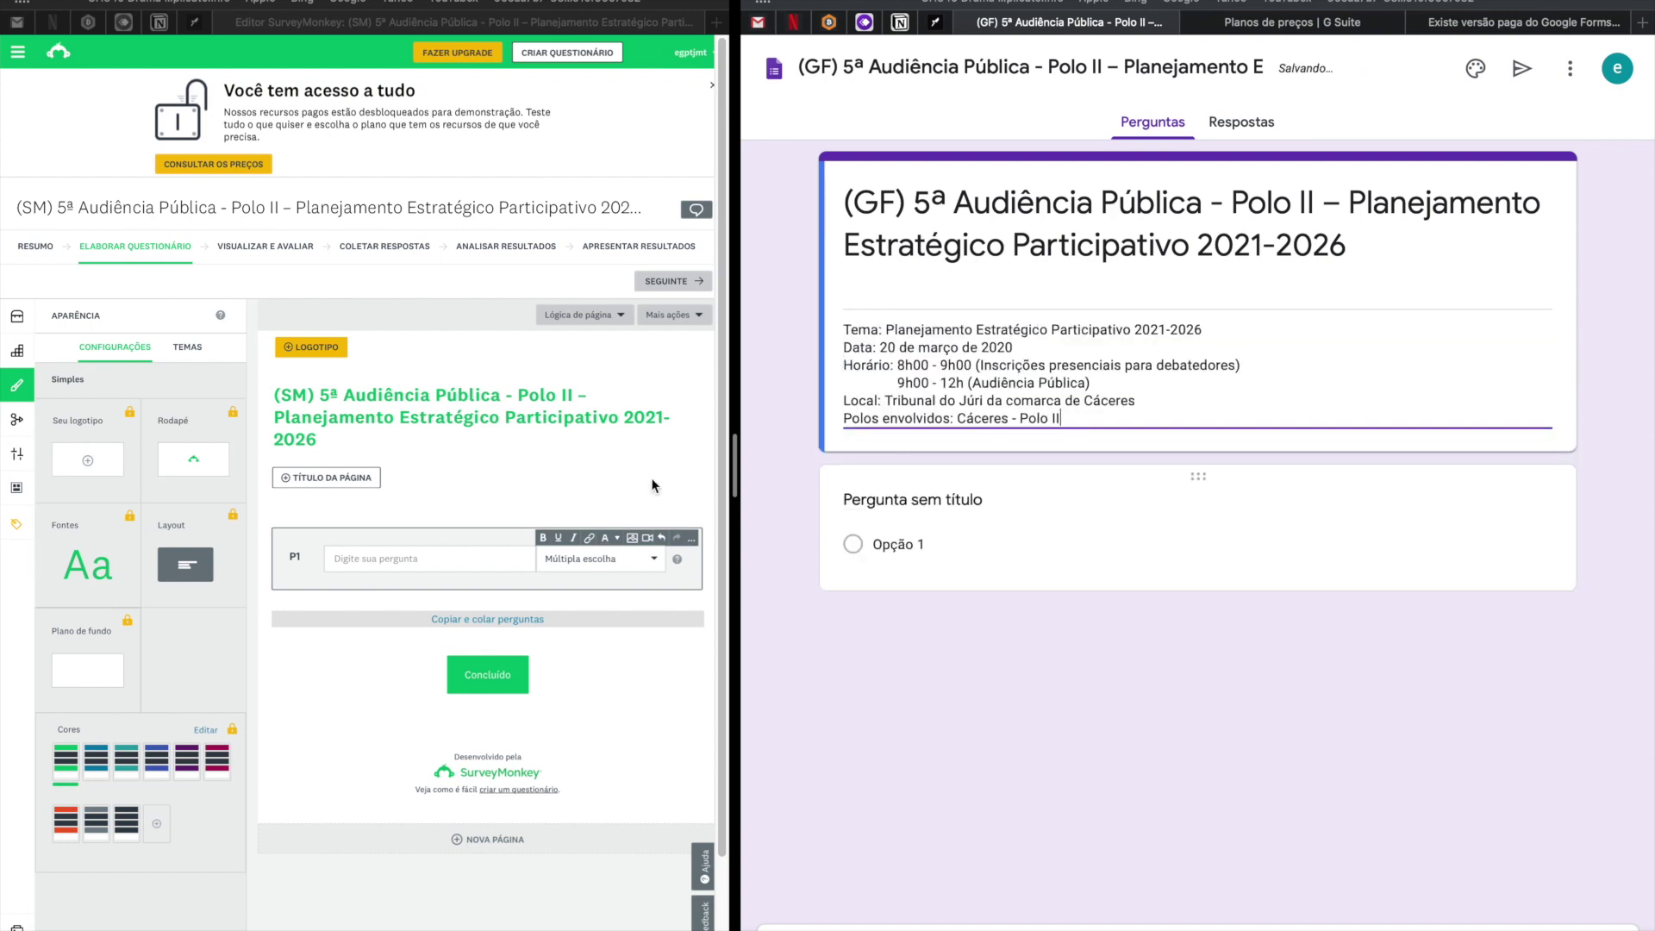
{"action": "left_click", "coordinate": [436, 487]}
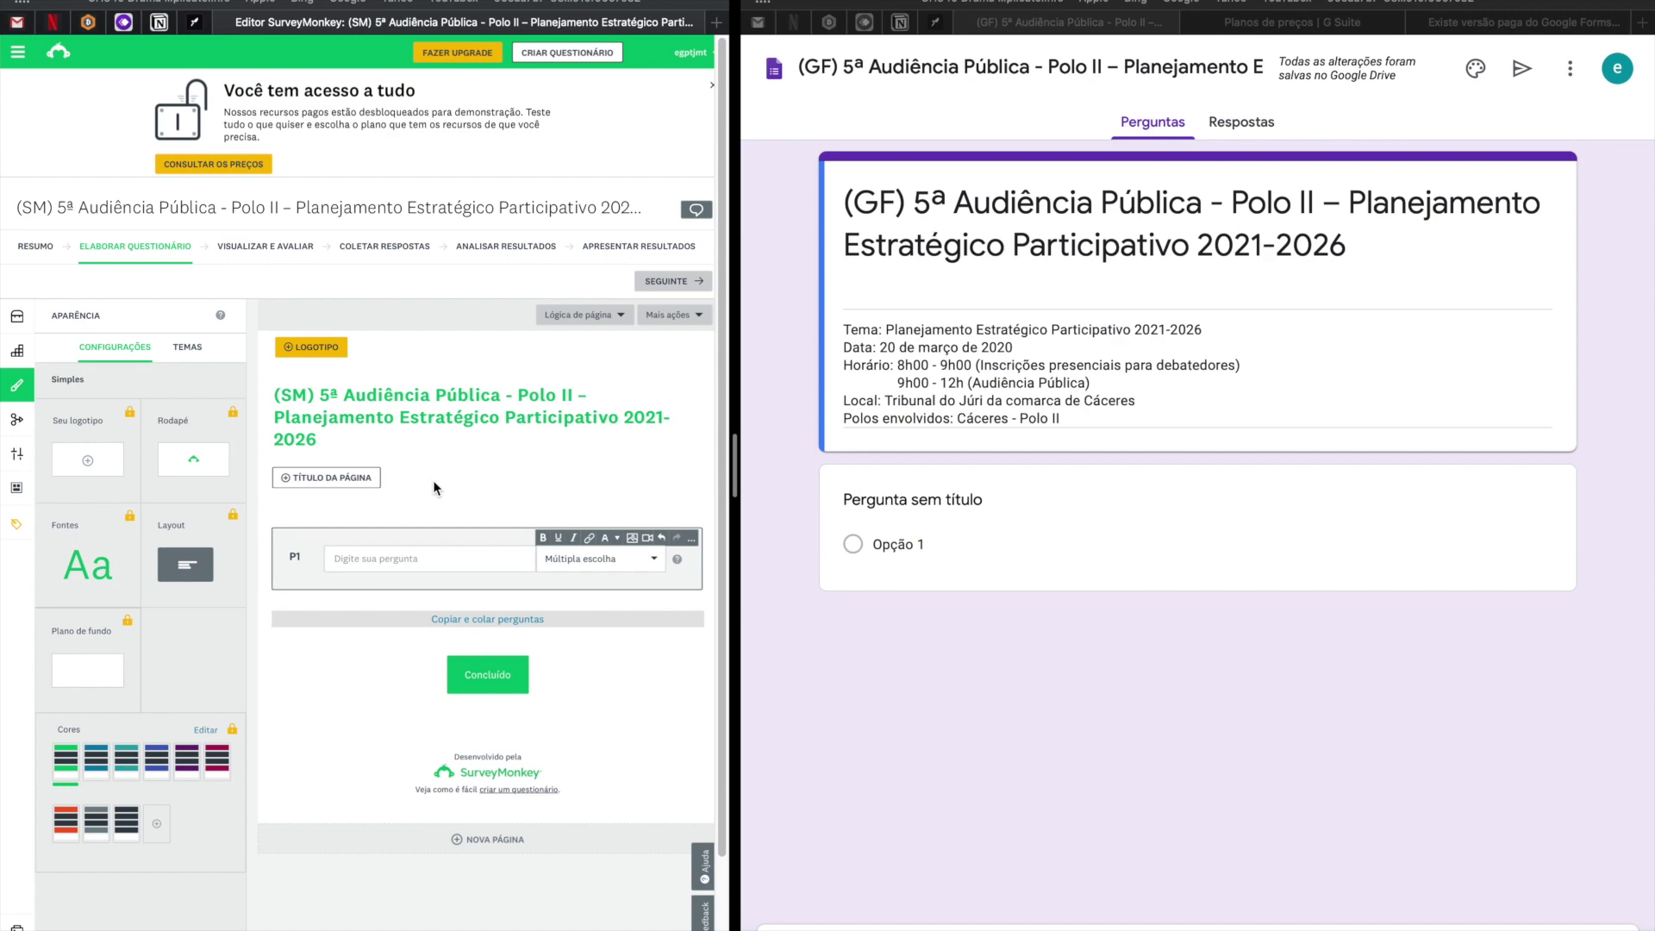
{"action": "left_click_drag", "start_coordinate": [766, 440], "coordinate": [1379, 436]}
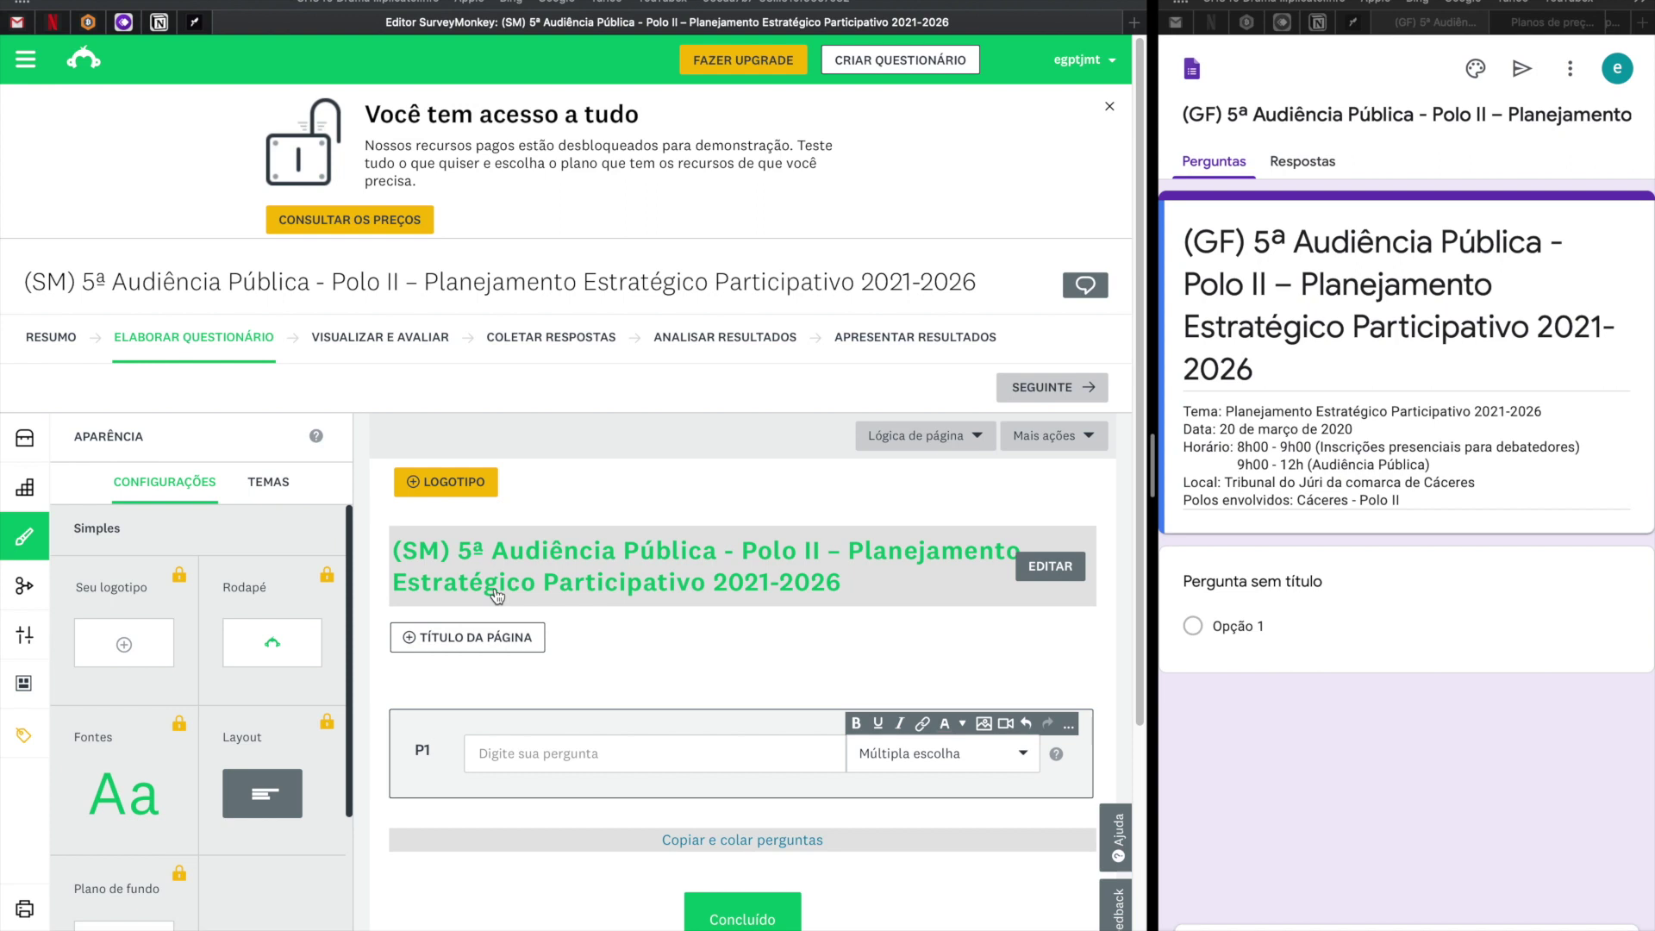
Paste the event details (Tema, Data, Horário, Local, Polos) into the page description.
{"action": "left_click", "coordinate": [486, 638]}
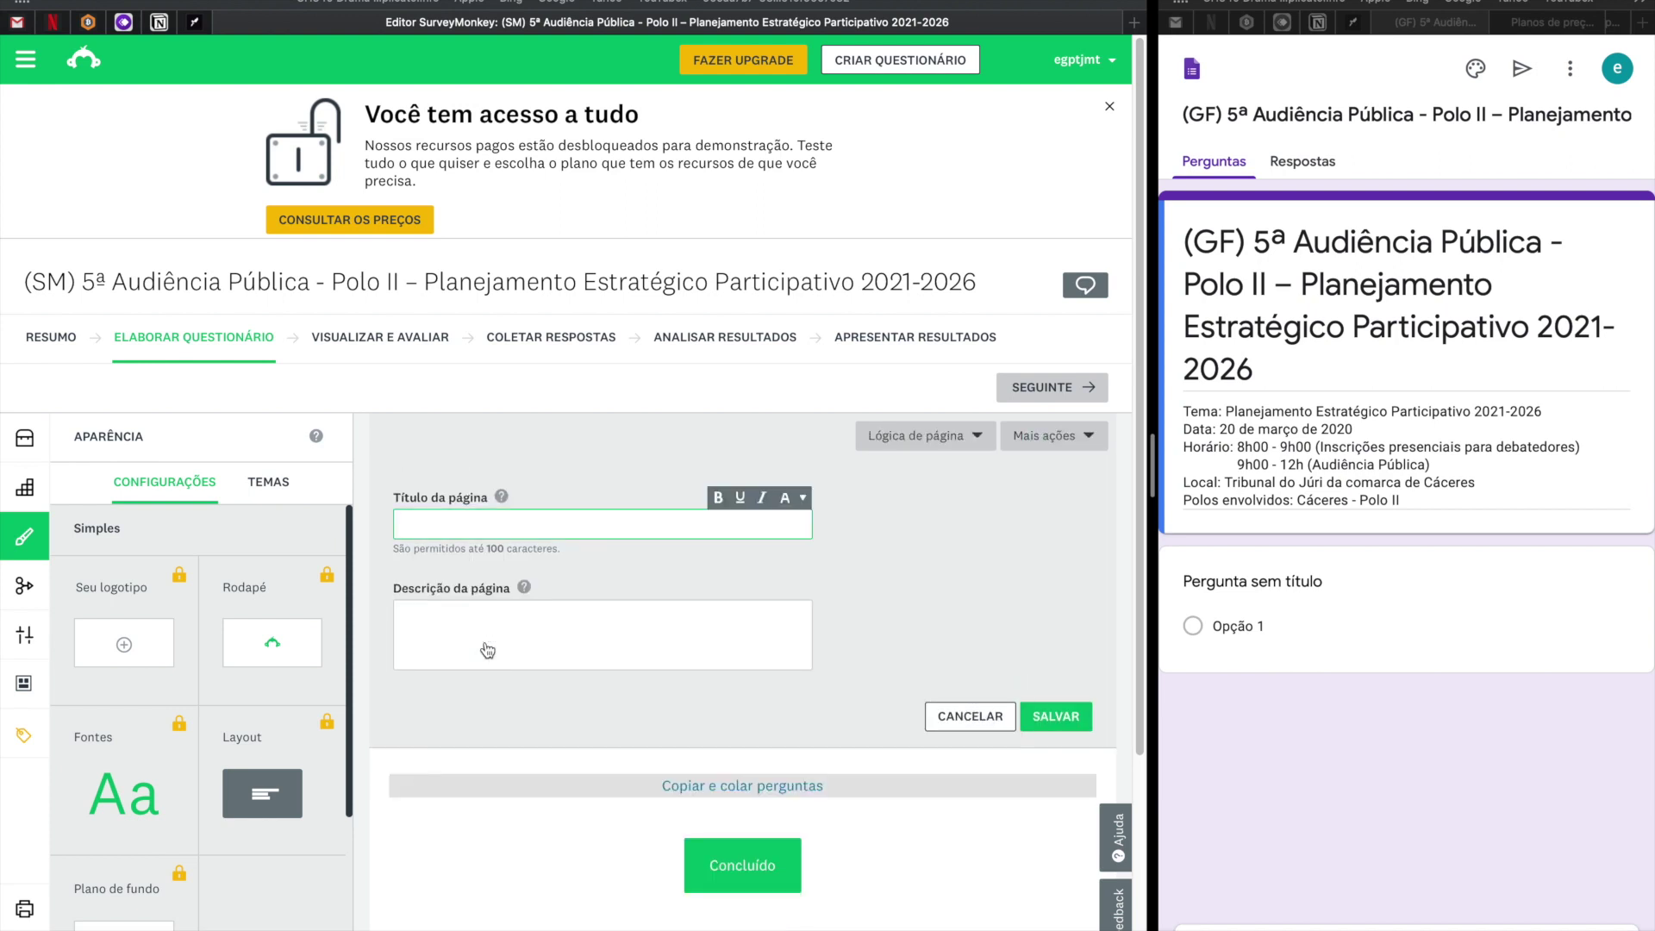
{"action": "left_click", "coordinate": [487, 645]}
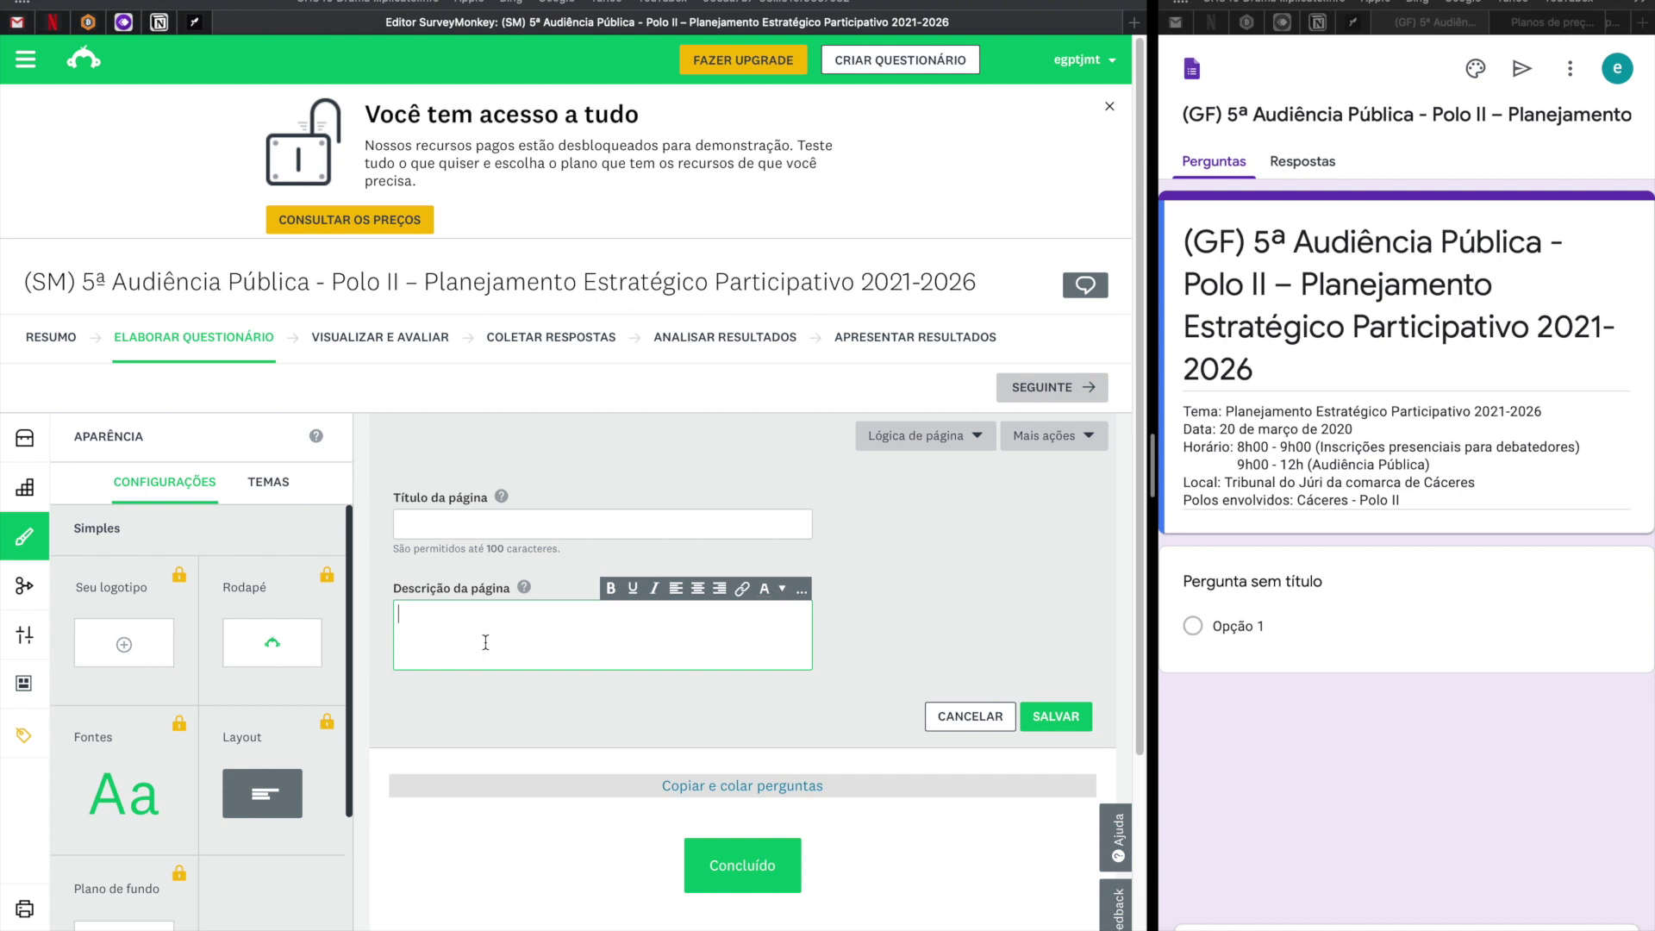
{"action": "key", "text": "super+v"}
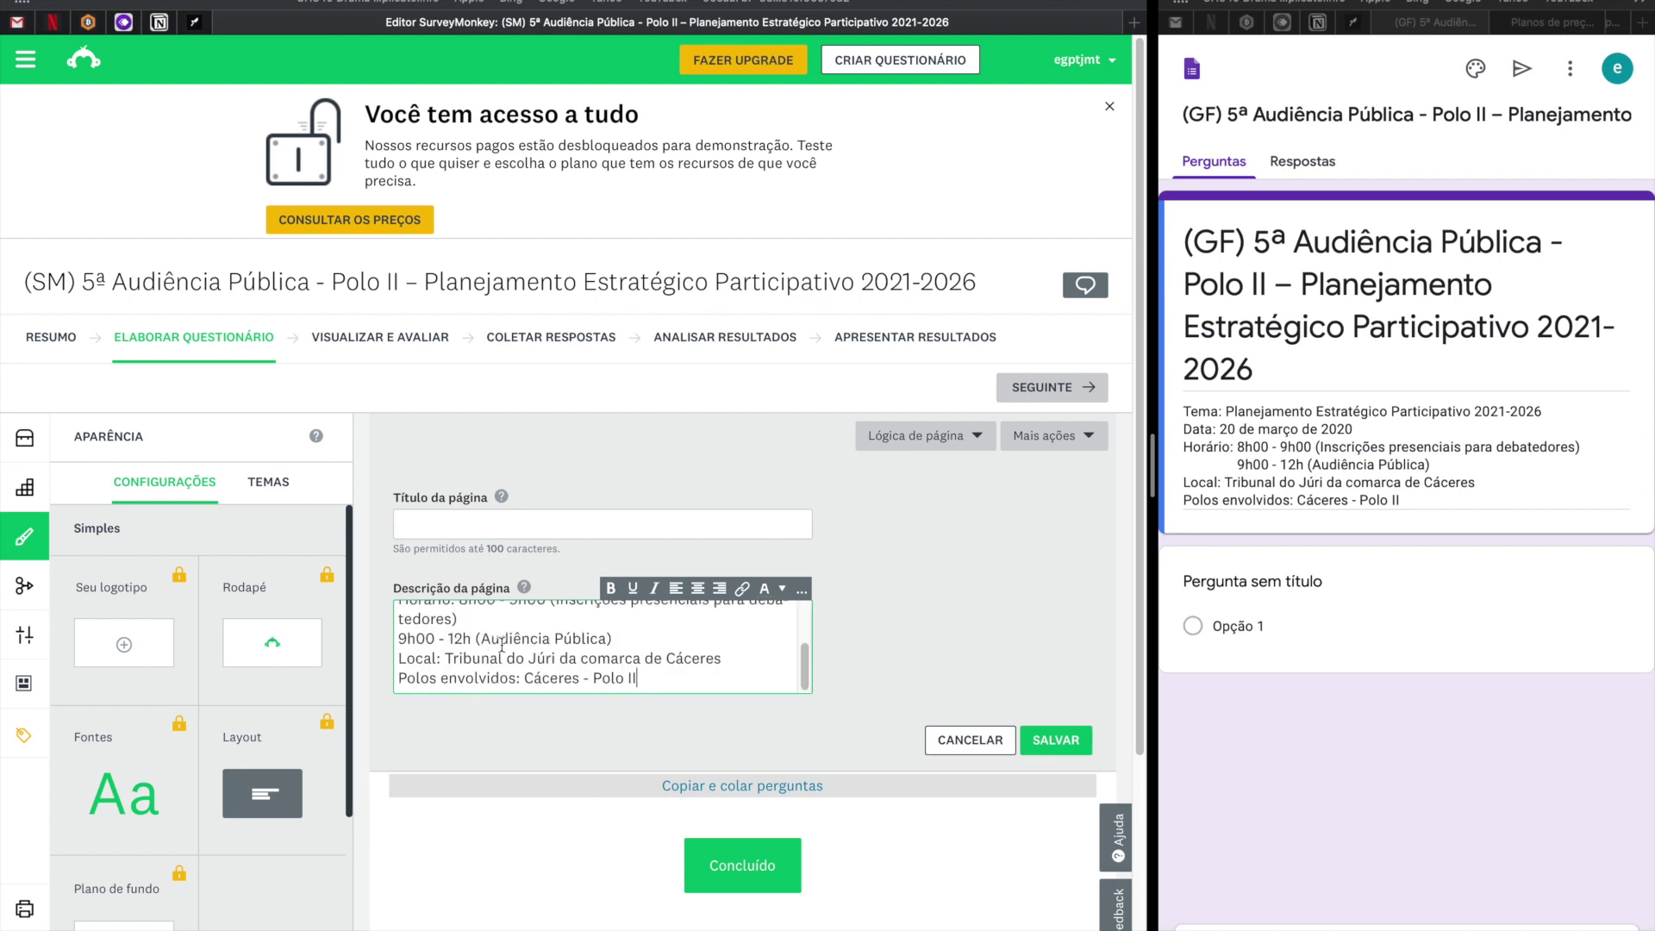
Set the page title to the form title with the GF prefix changed to SM, and save.
{"action": "left_click", "coordinate": [1268, 373]}
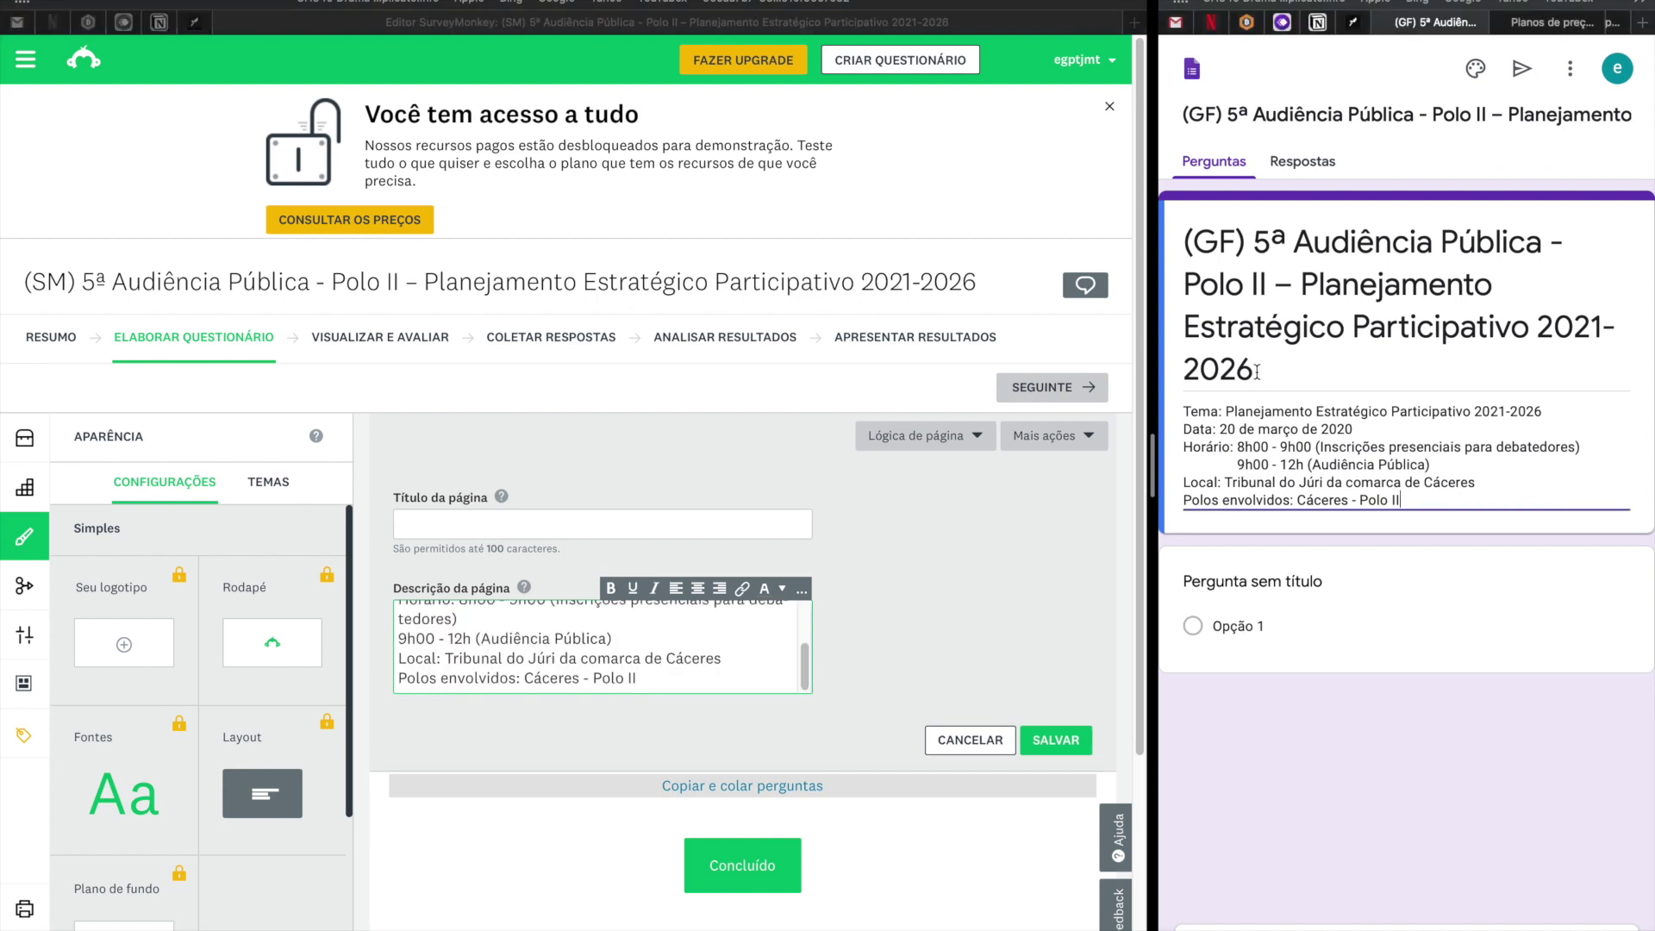
{"action": "key", "text": "super+a"}
{"action": "key", "text": "super+c"}
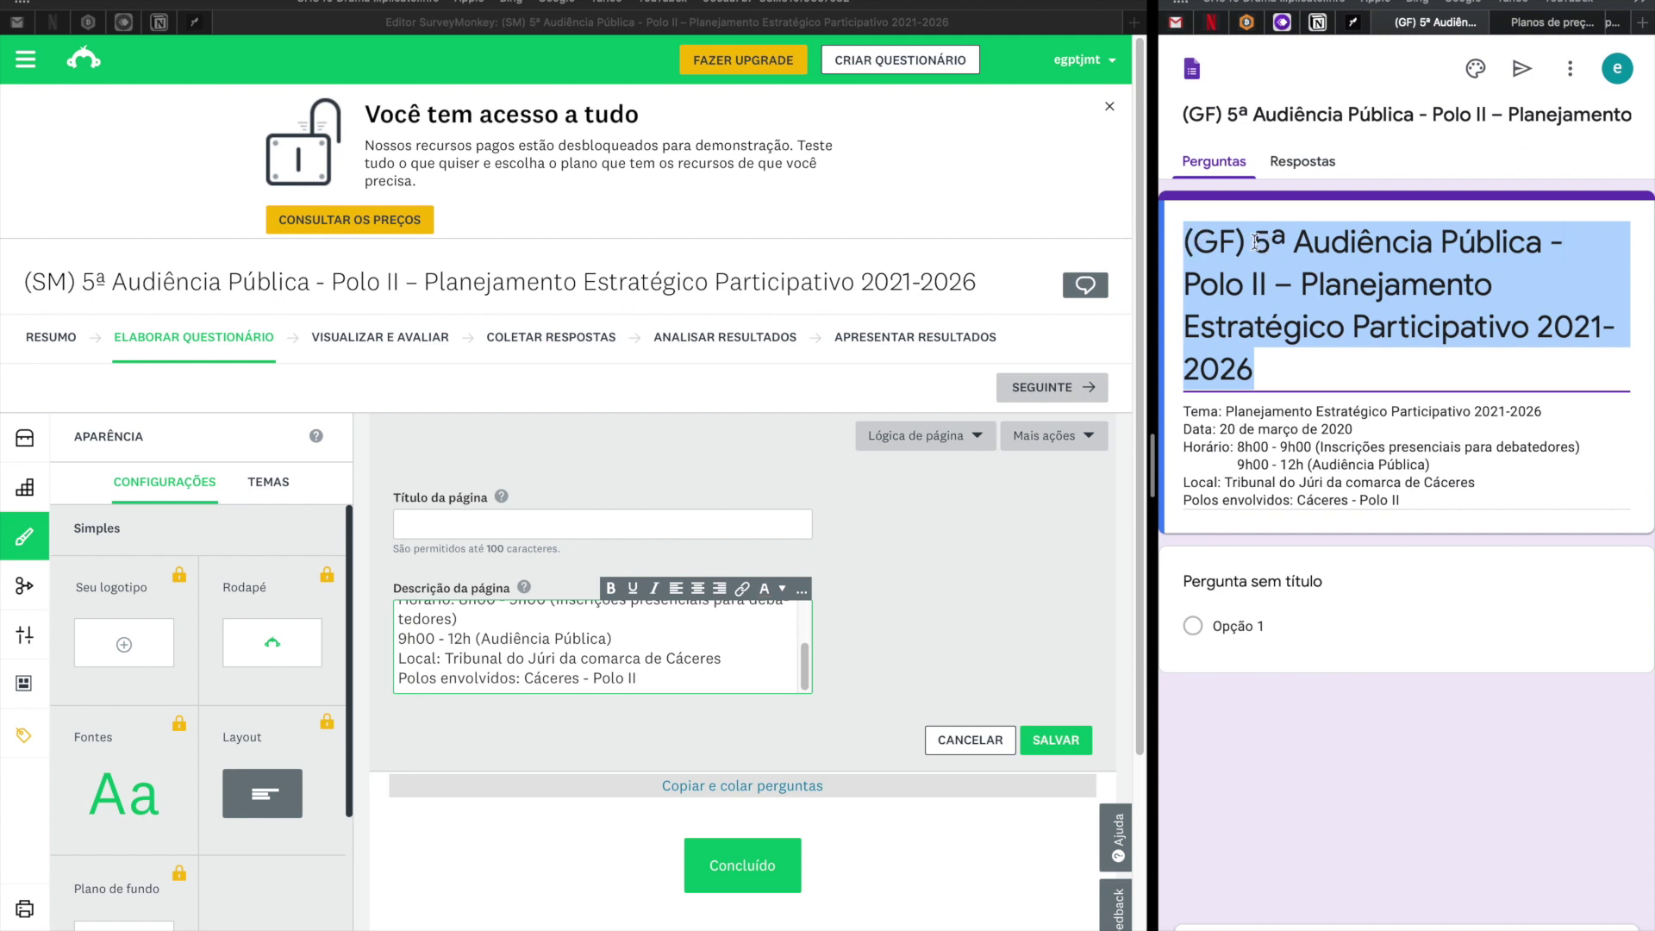
{"action": "left_click", "coordinate": [424, 522]}
{"action": "key", "text": "super+v"}
{"action": "double_click", "coordinate": [411, 523]}
{"action": "type", "text": "SM"}
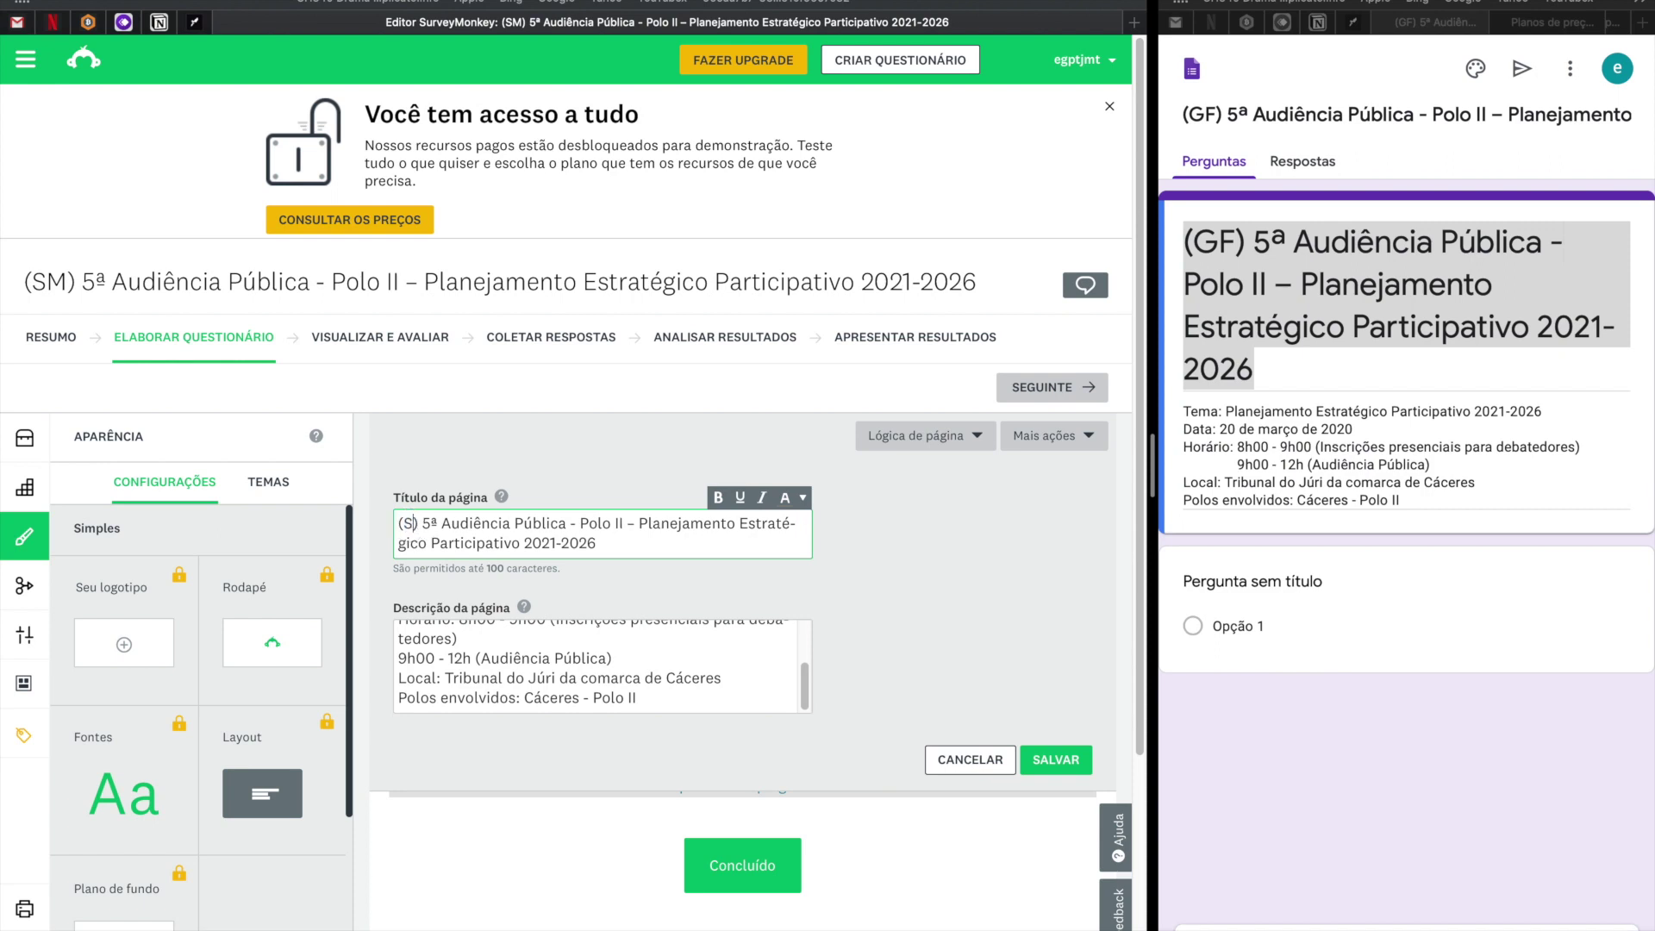
{"action": "left_click", "coordinate": [1049, 764]}
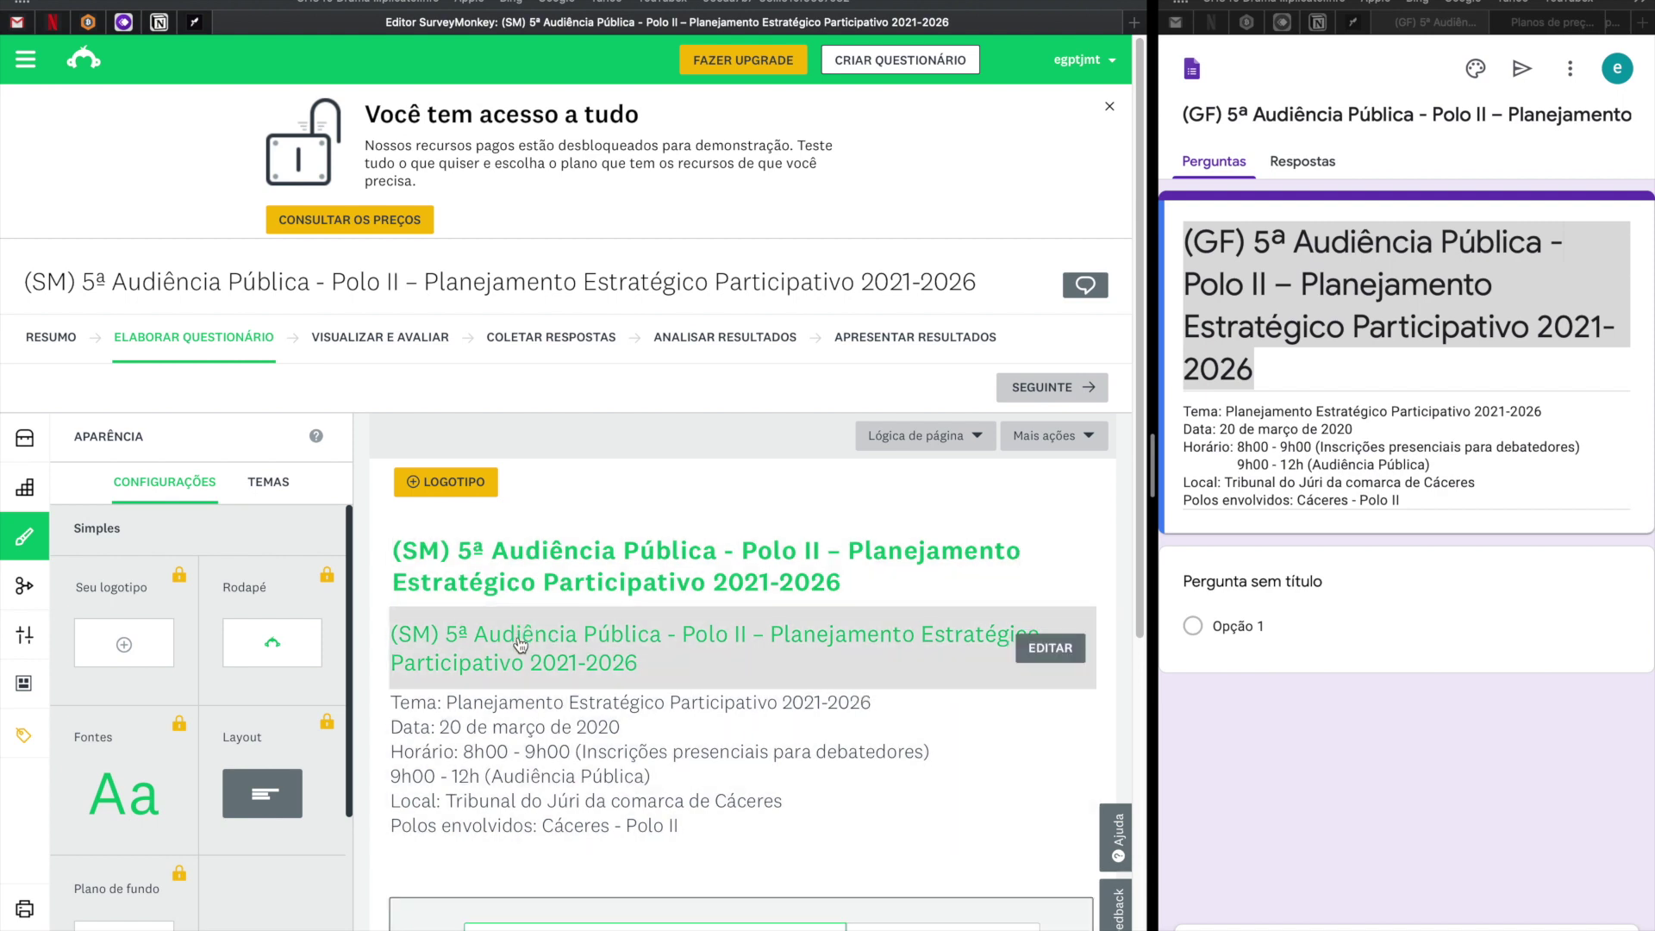
Delete the page title and save the page with only the event description.
{"action": "left_click", "coordinate": [1045, 653]}
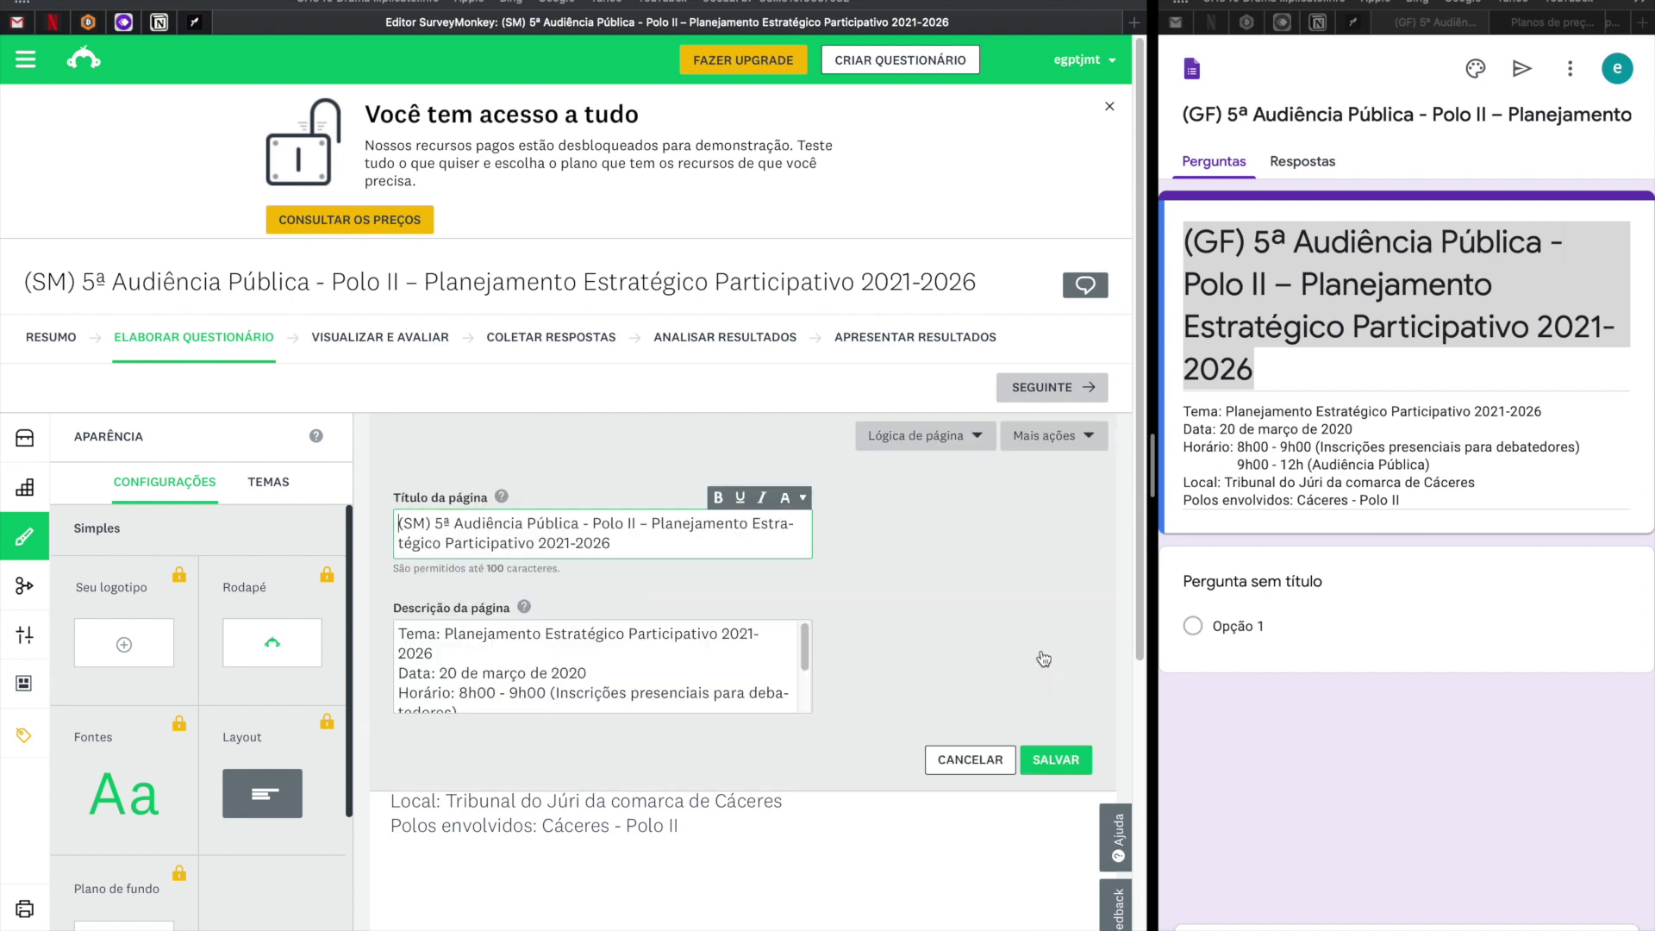
{"action": "triple_click", "coordinate": [628, 543]}
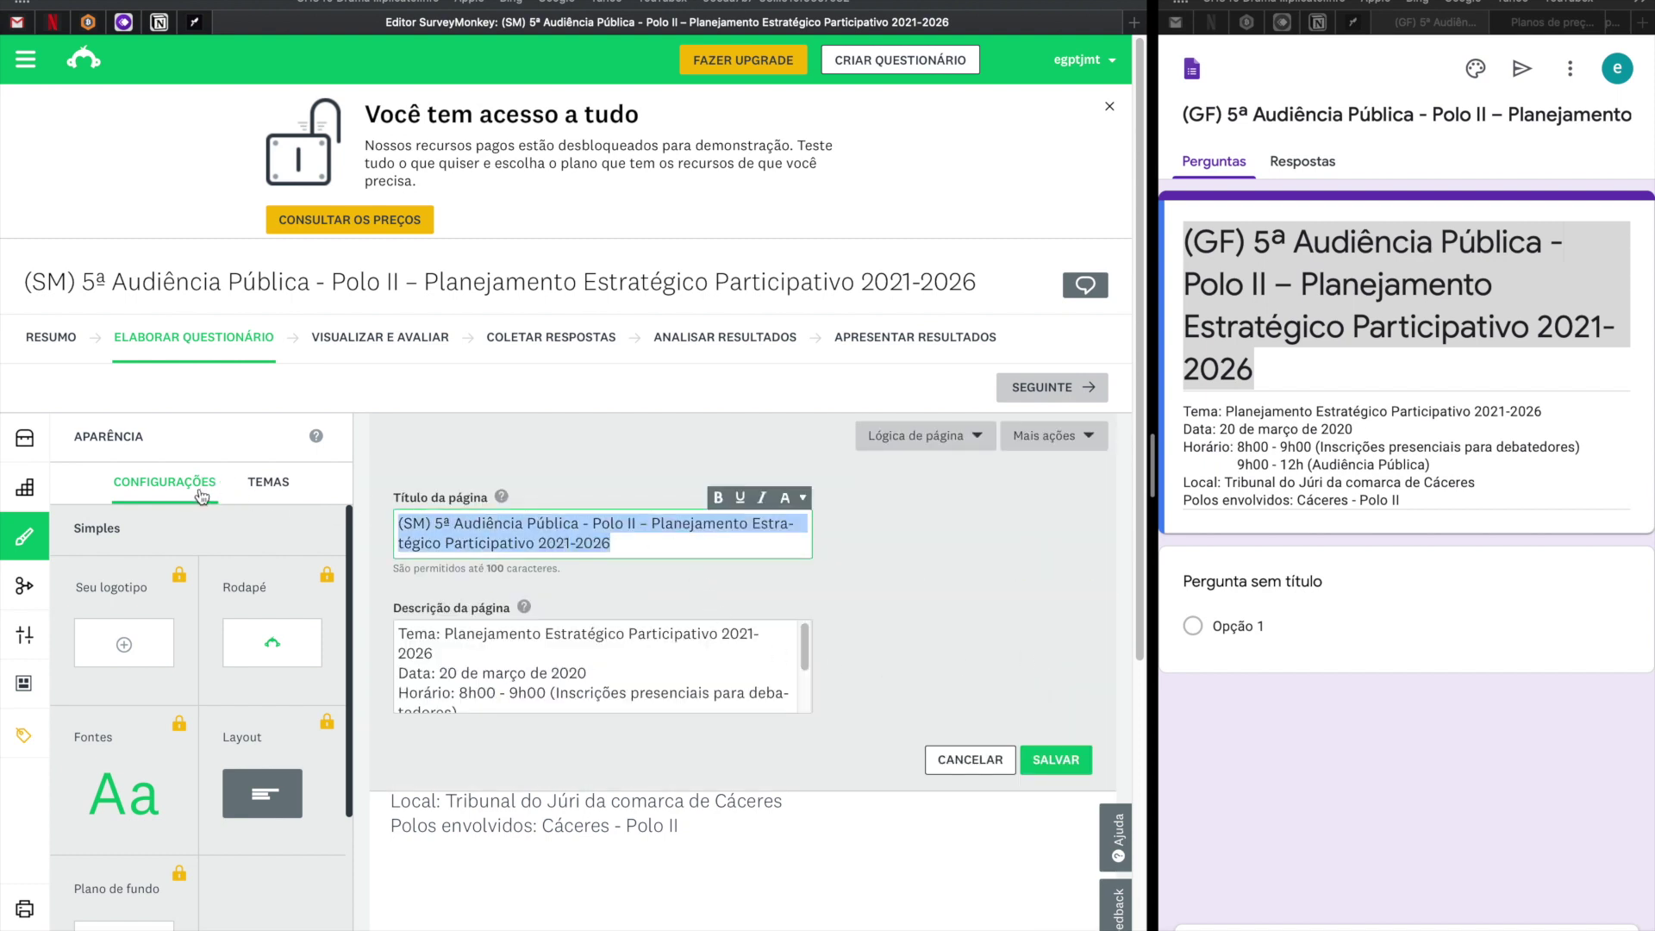
{"action": "key", "text": "BackSpace"}
{"action": "left_click", "coordinate": [1052, 754]}
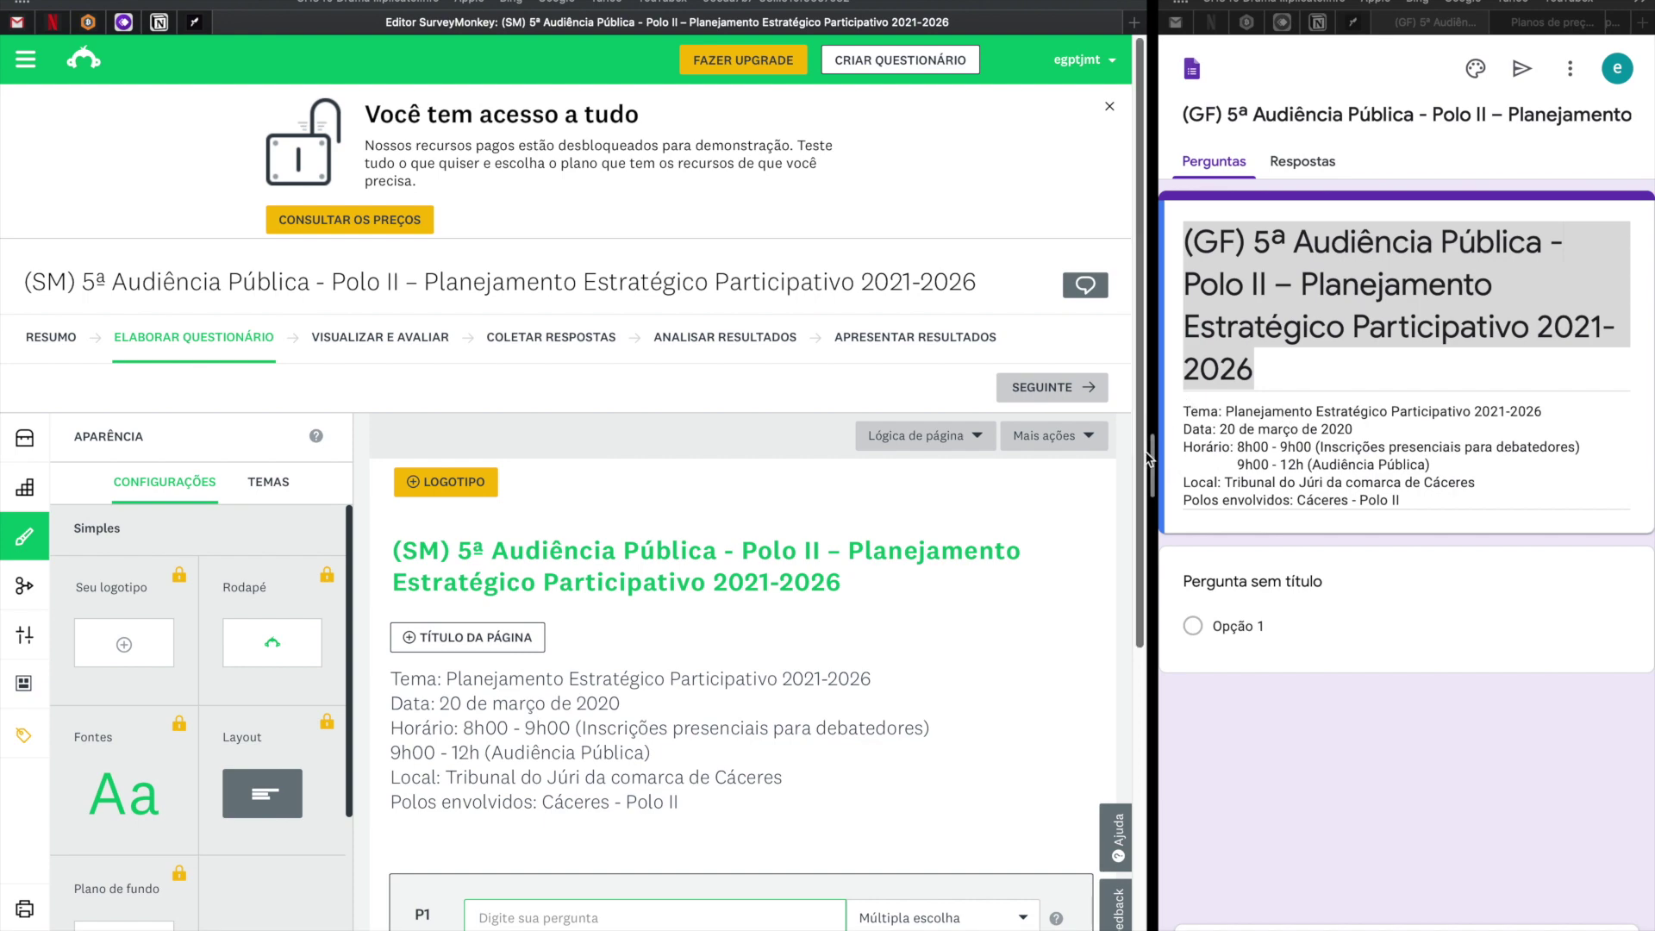
{"action": "left_click_drag", "start_coordinate": [1149, 458], "coordinate": [947, 458]}
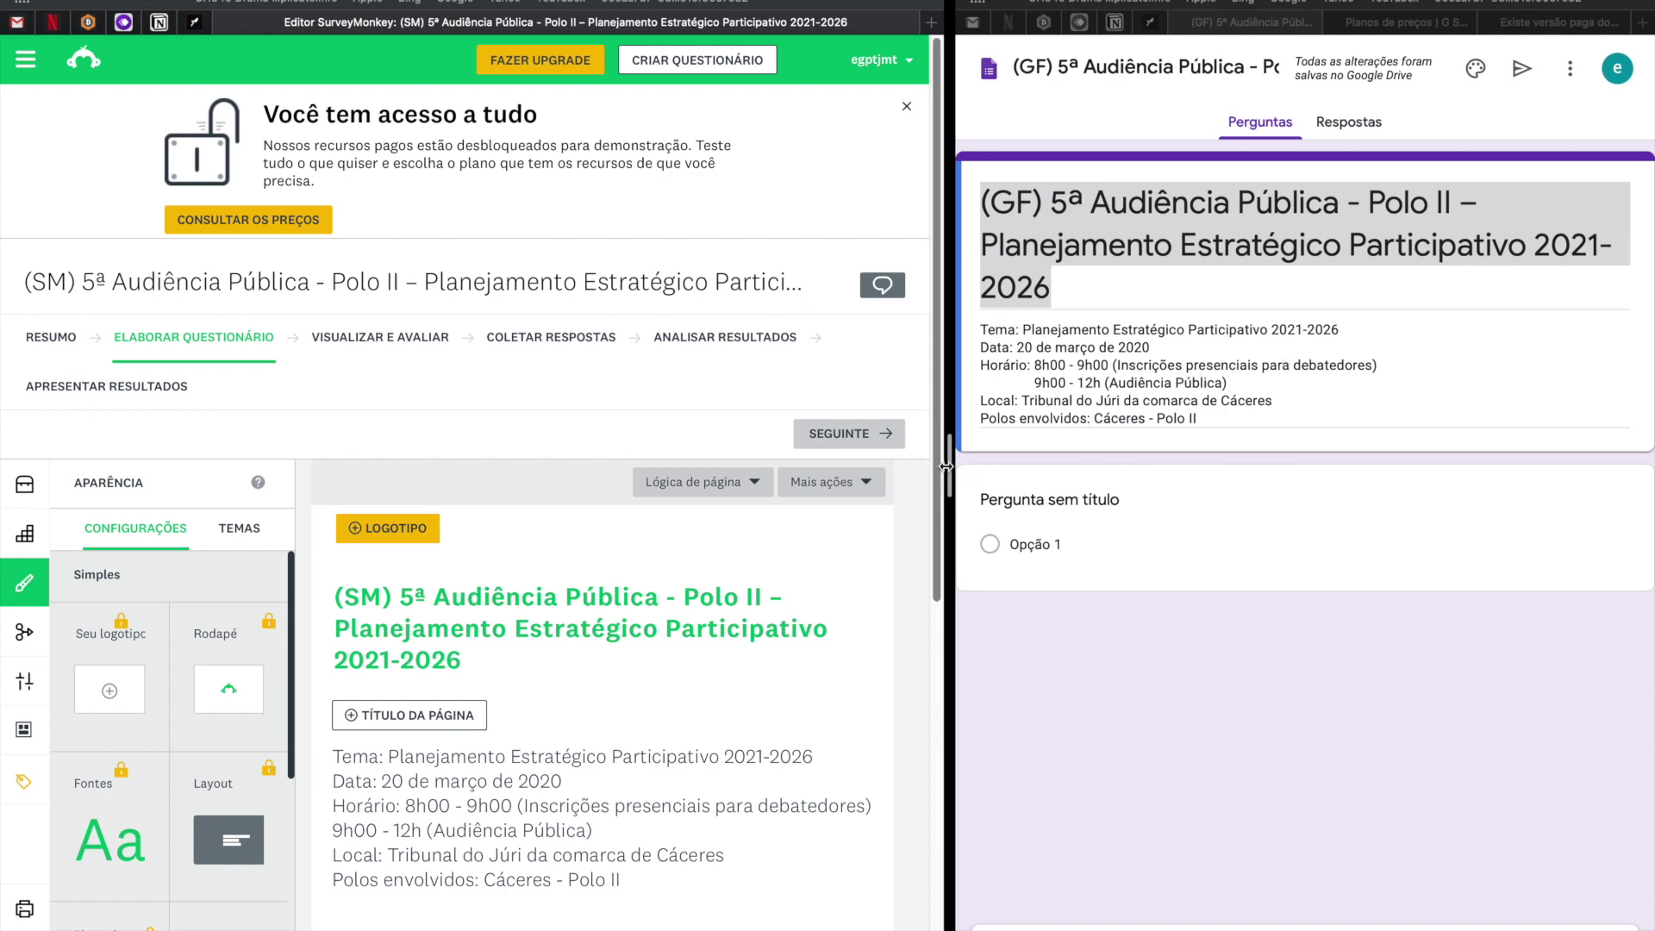
Upload the bg-estrategico-novo image as the form's header through the theme options.
{"action": "left_click_drag", "start_coordinate": [946, 465], "coordinate": [338, 437]}
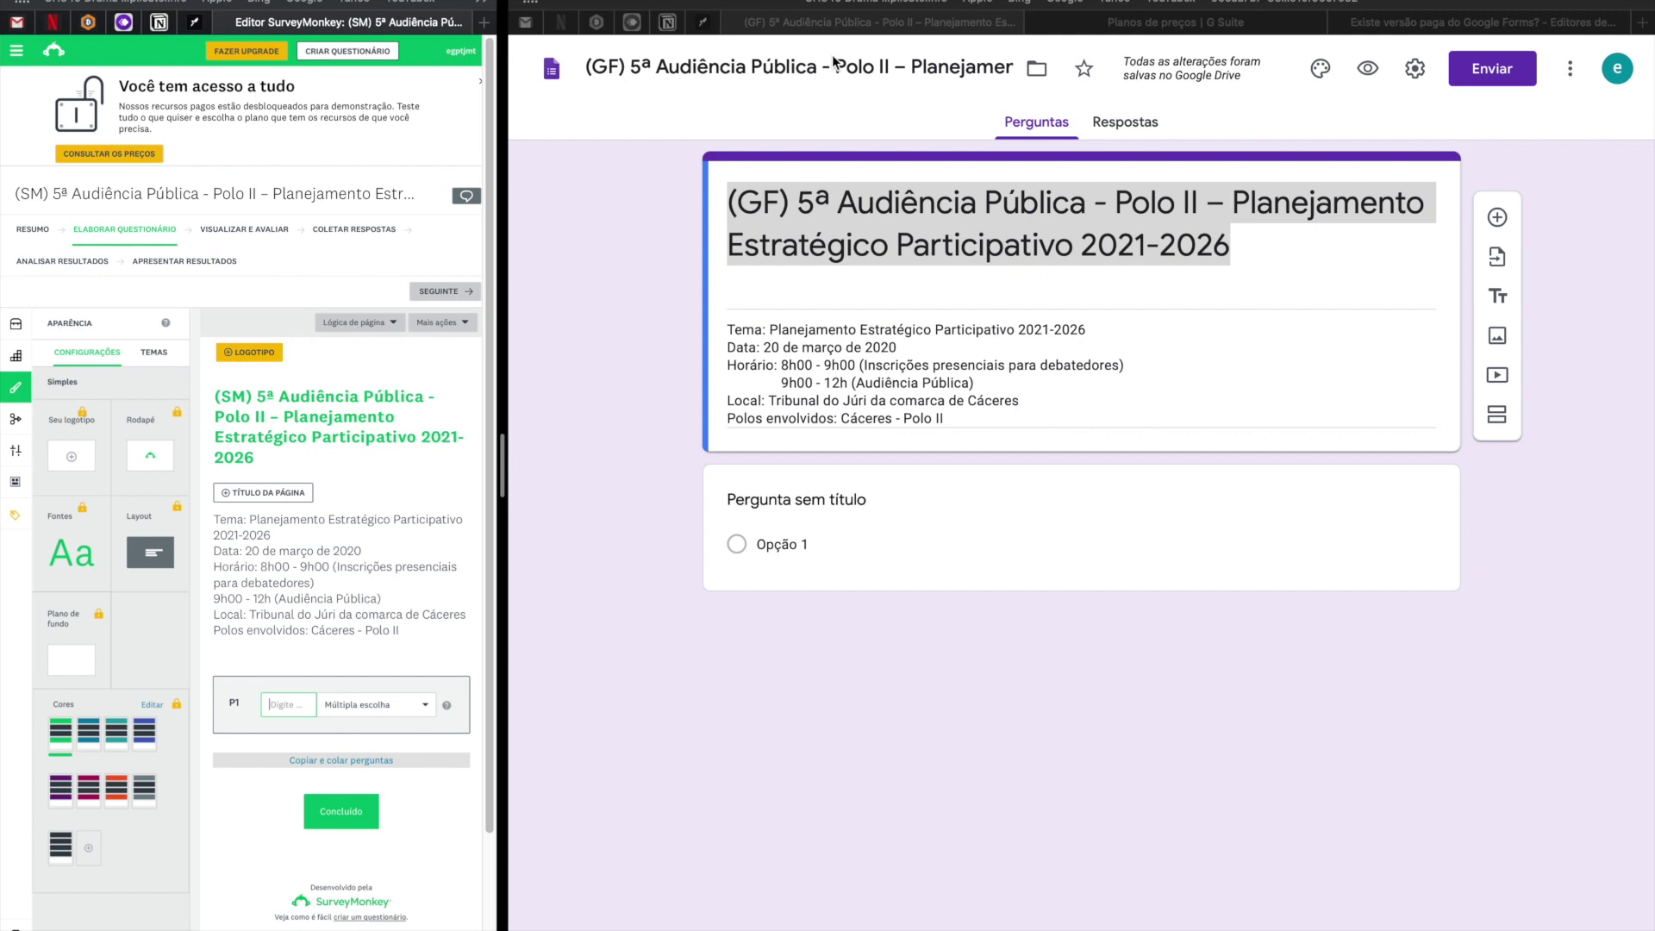
{"action": "left_click", "coordinate": [1326, 69]}
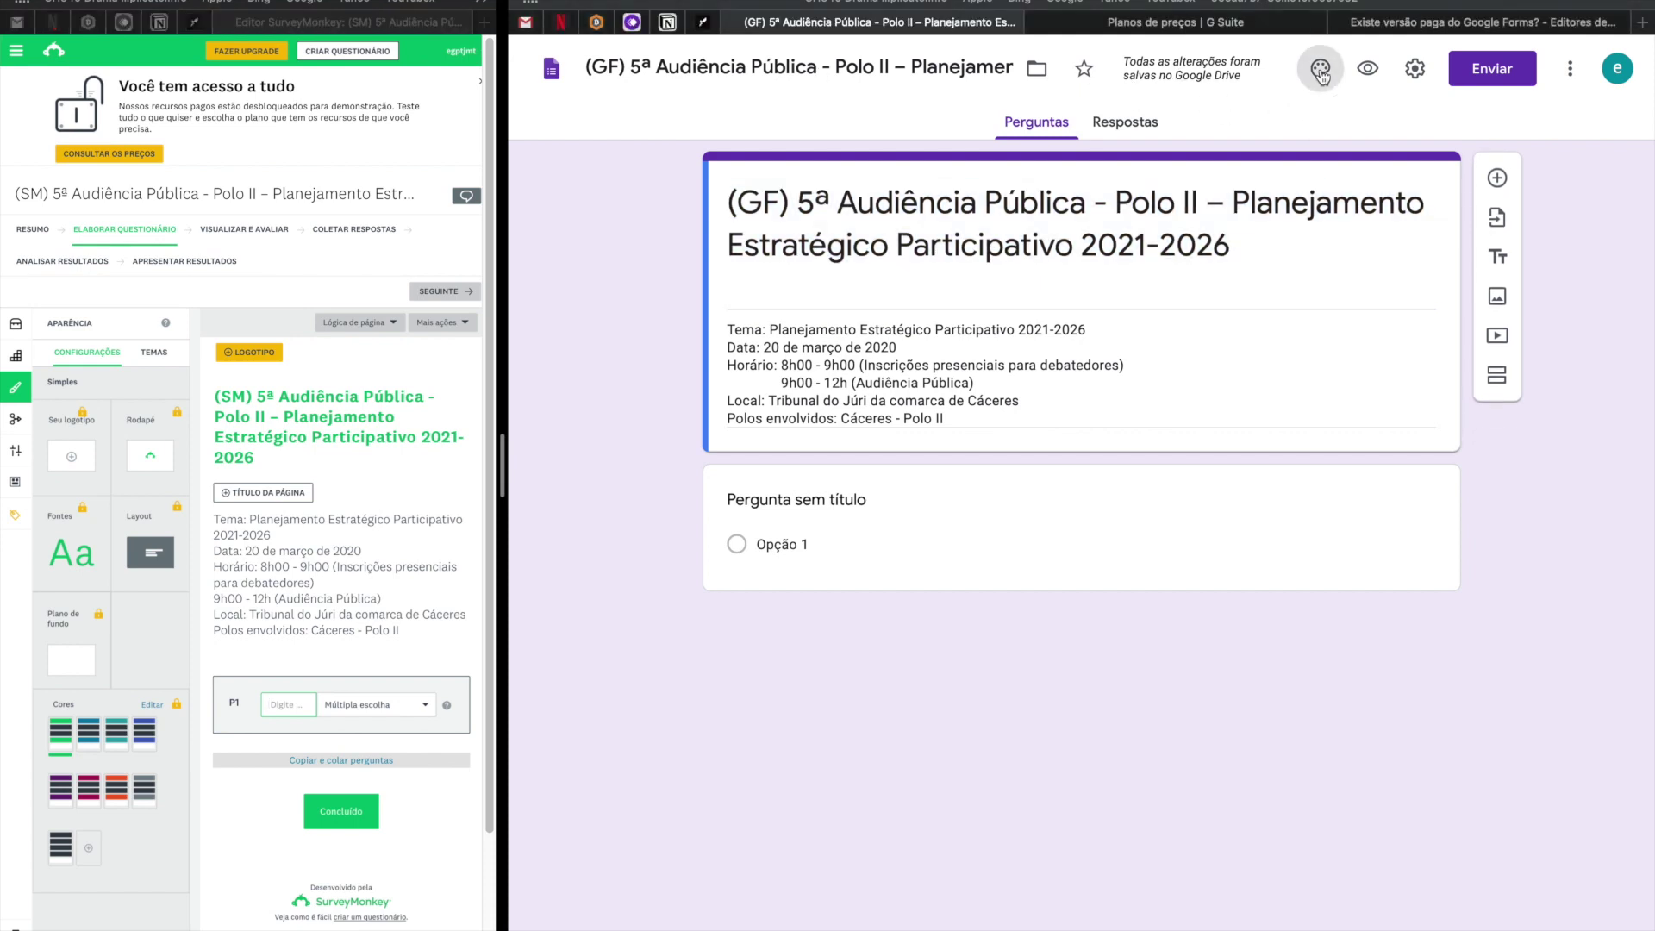
{"action": "left_click", "coordinate": [1322, 71]}
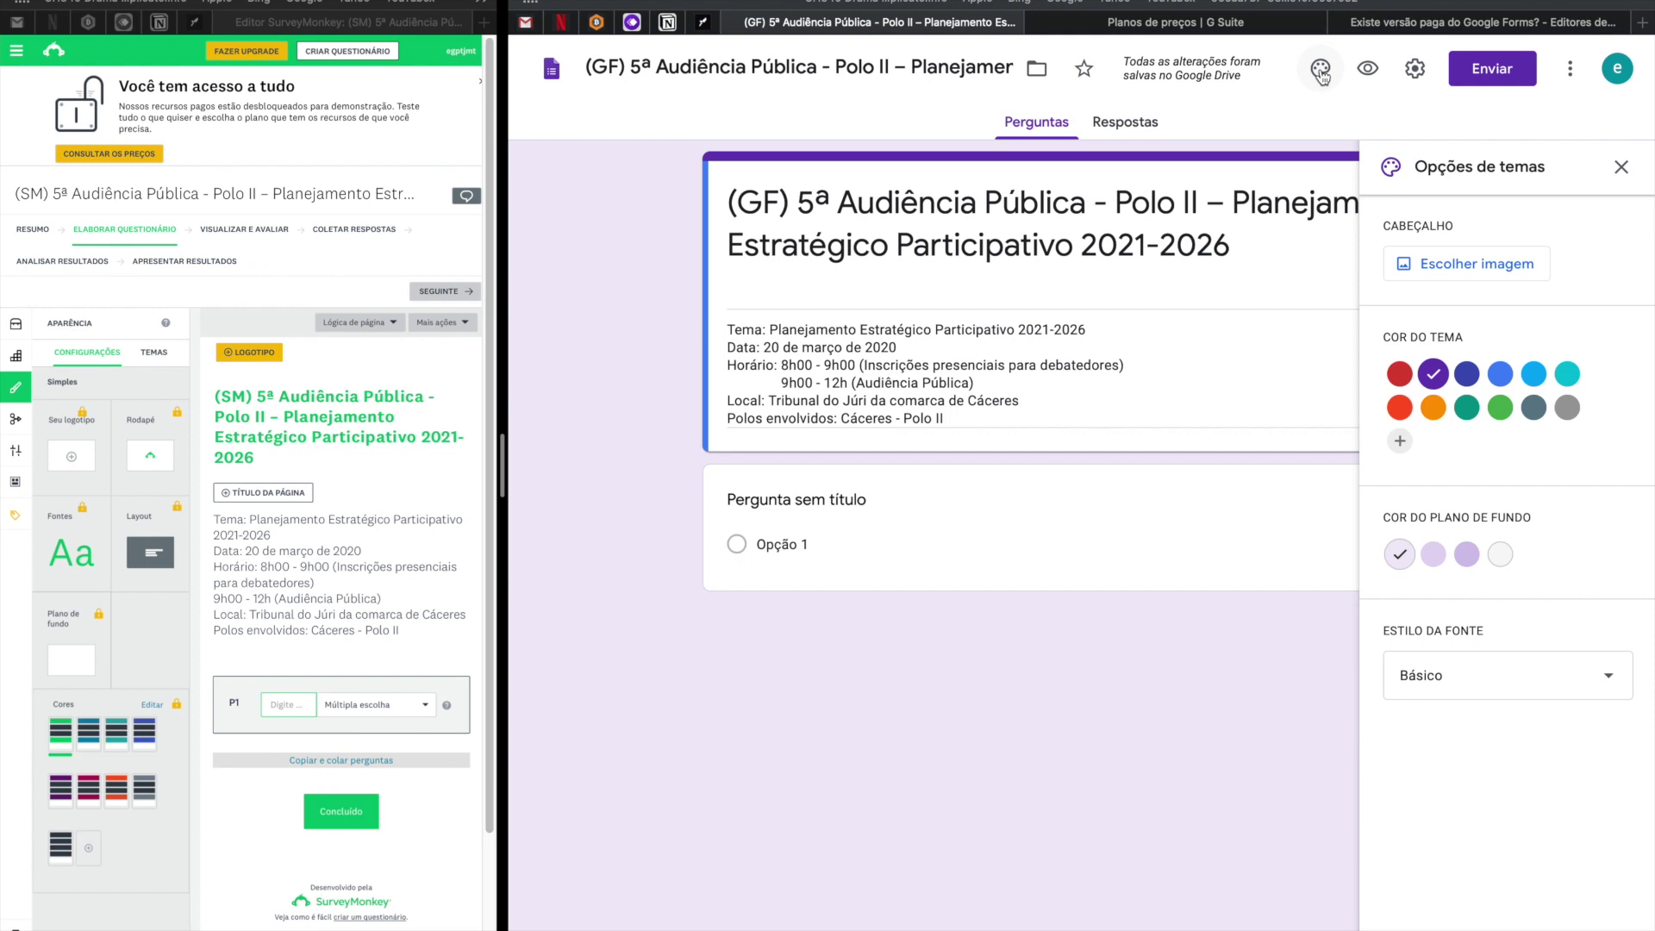
{"action": "left_click", "coordinate": [1452, 272]}
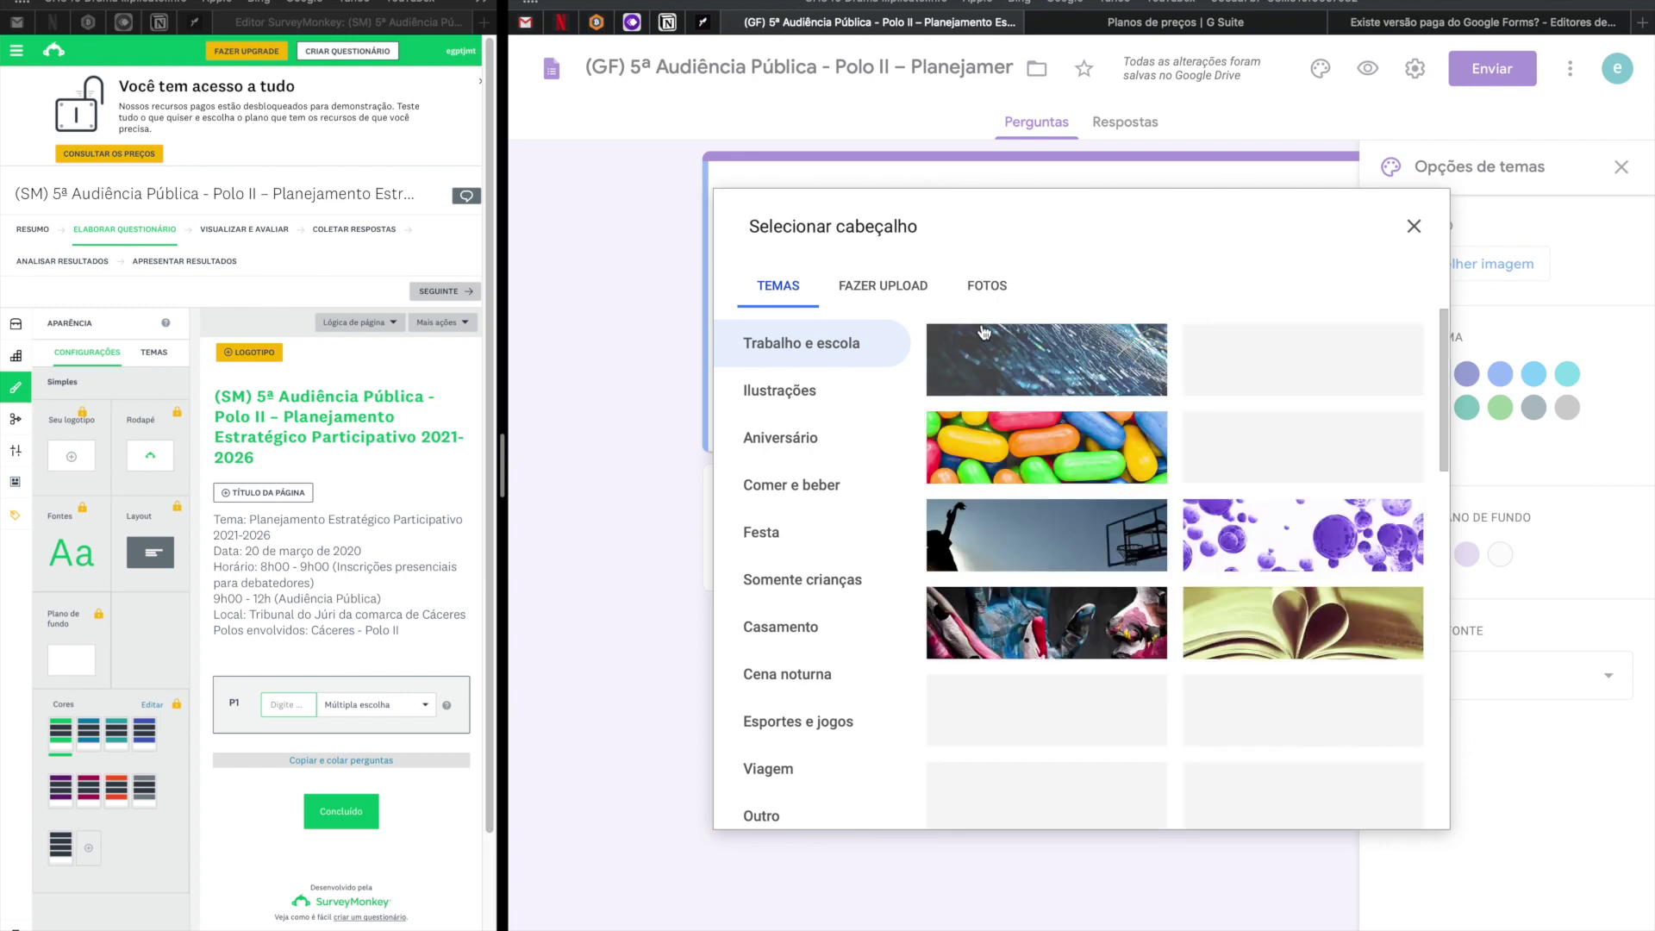
{"action": "left_click", "coordinate": [896, 290]}
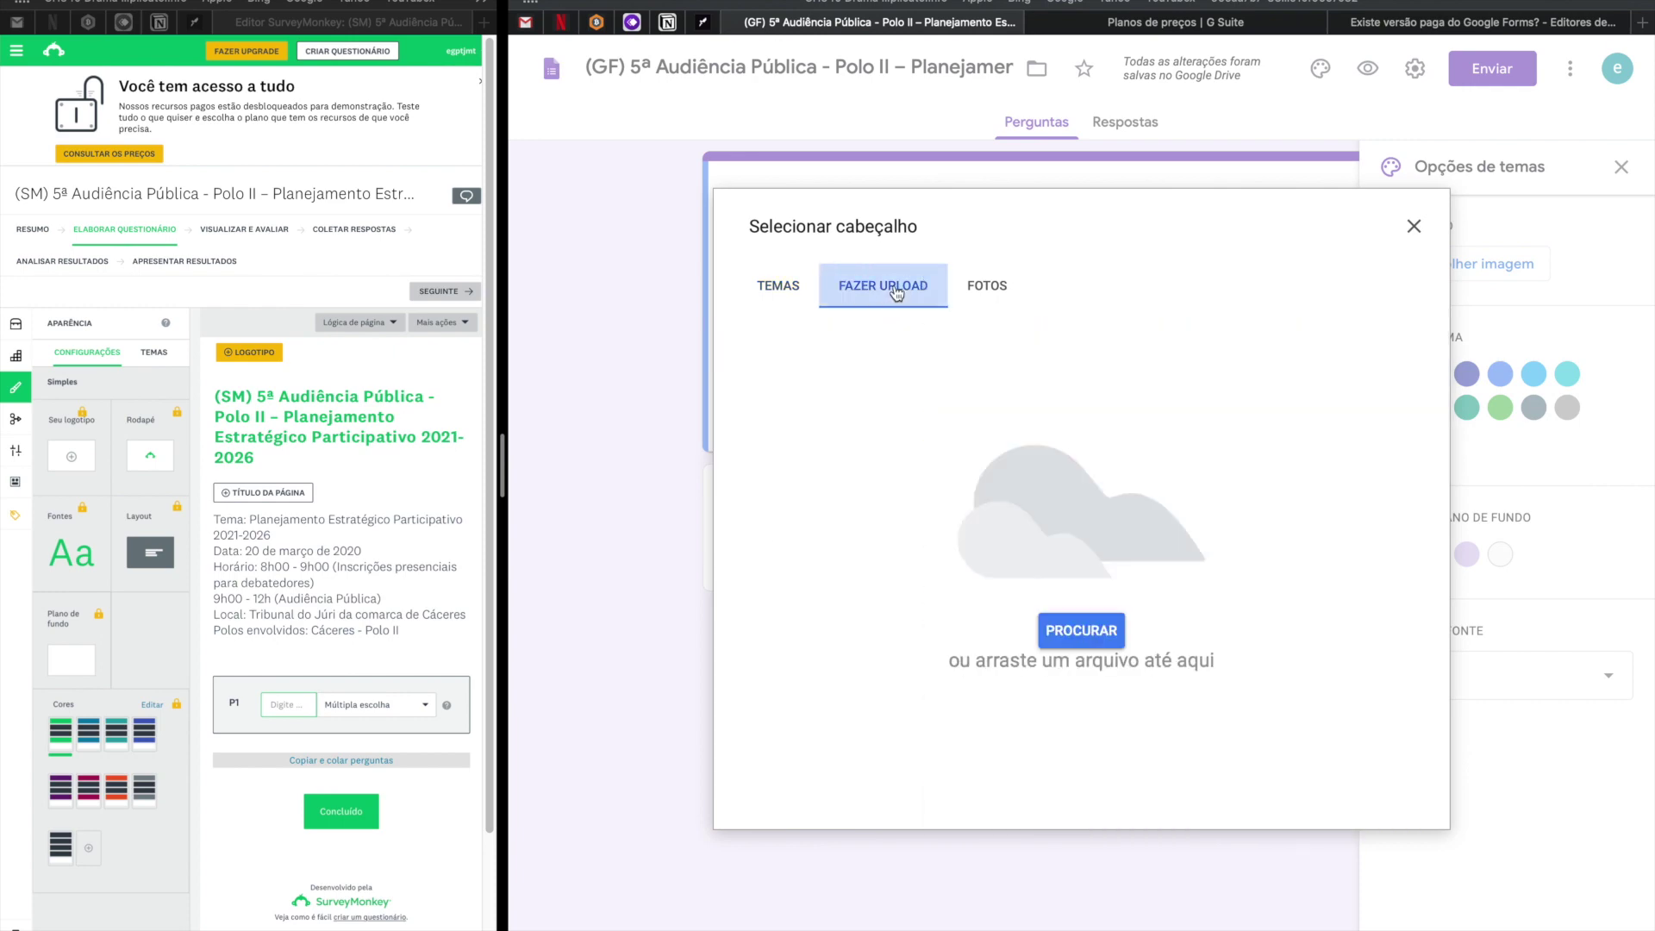
{"action": "left_click", "coordinate": [1080, 634]}
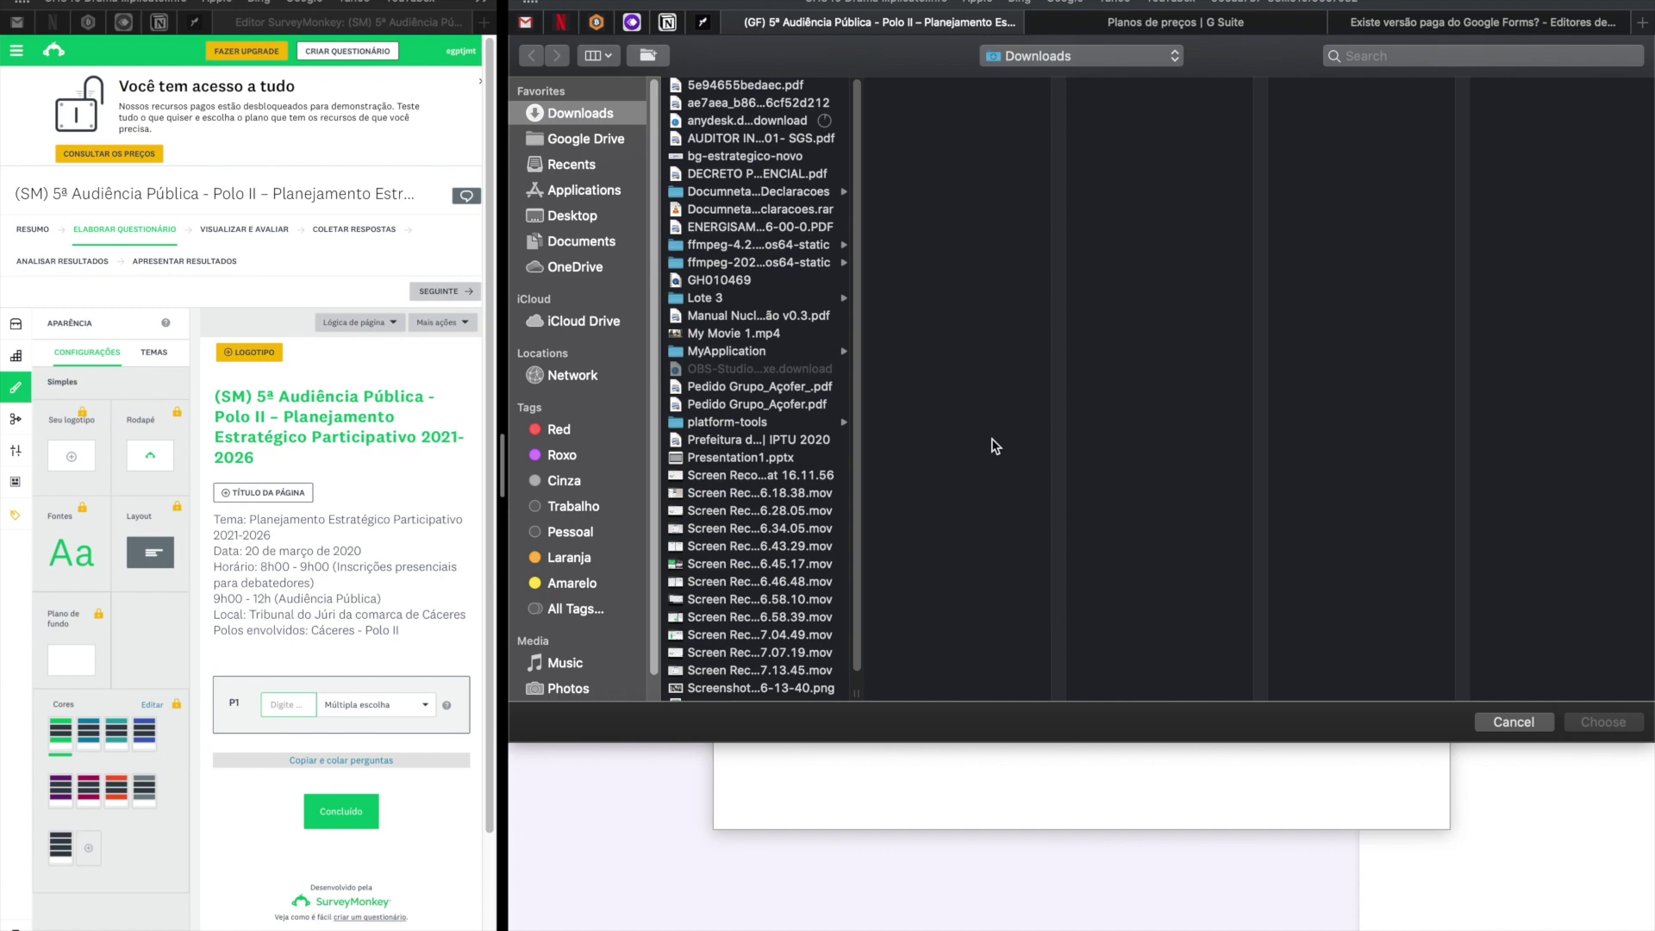
{"action": "left_click", "coordinate": [595, 57]}
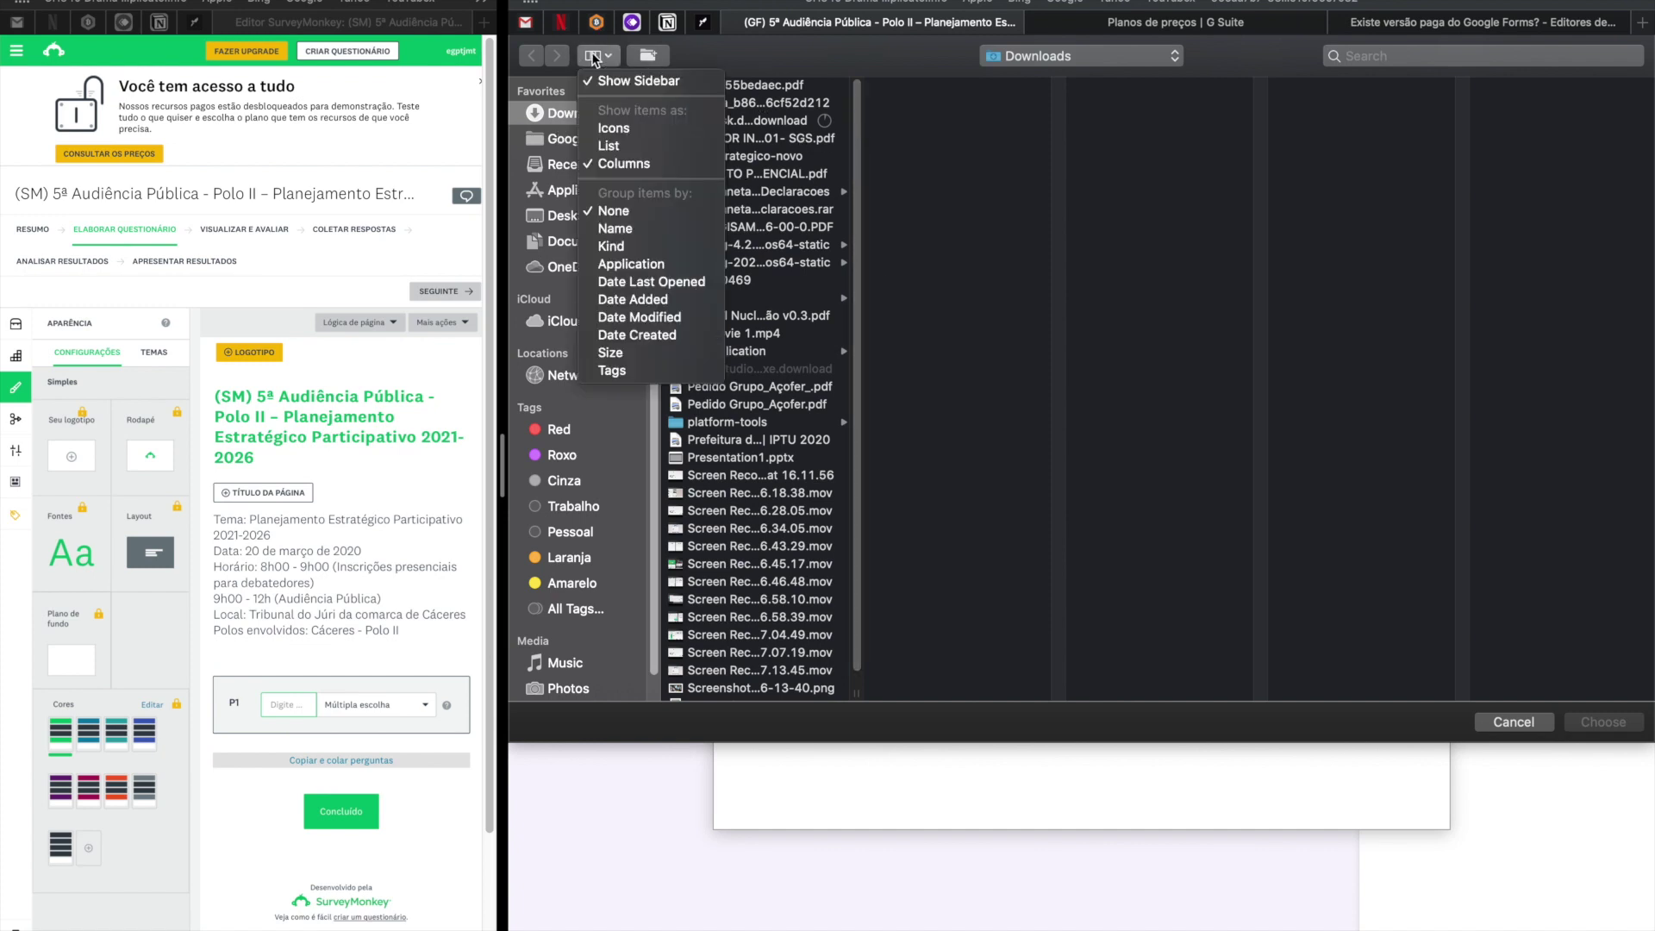
{"action": "left_click", "coordinate": [636, 147]}
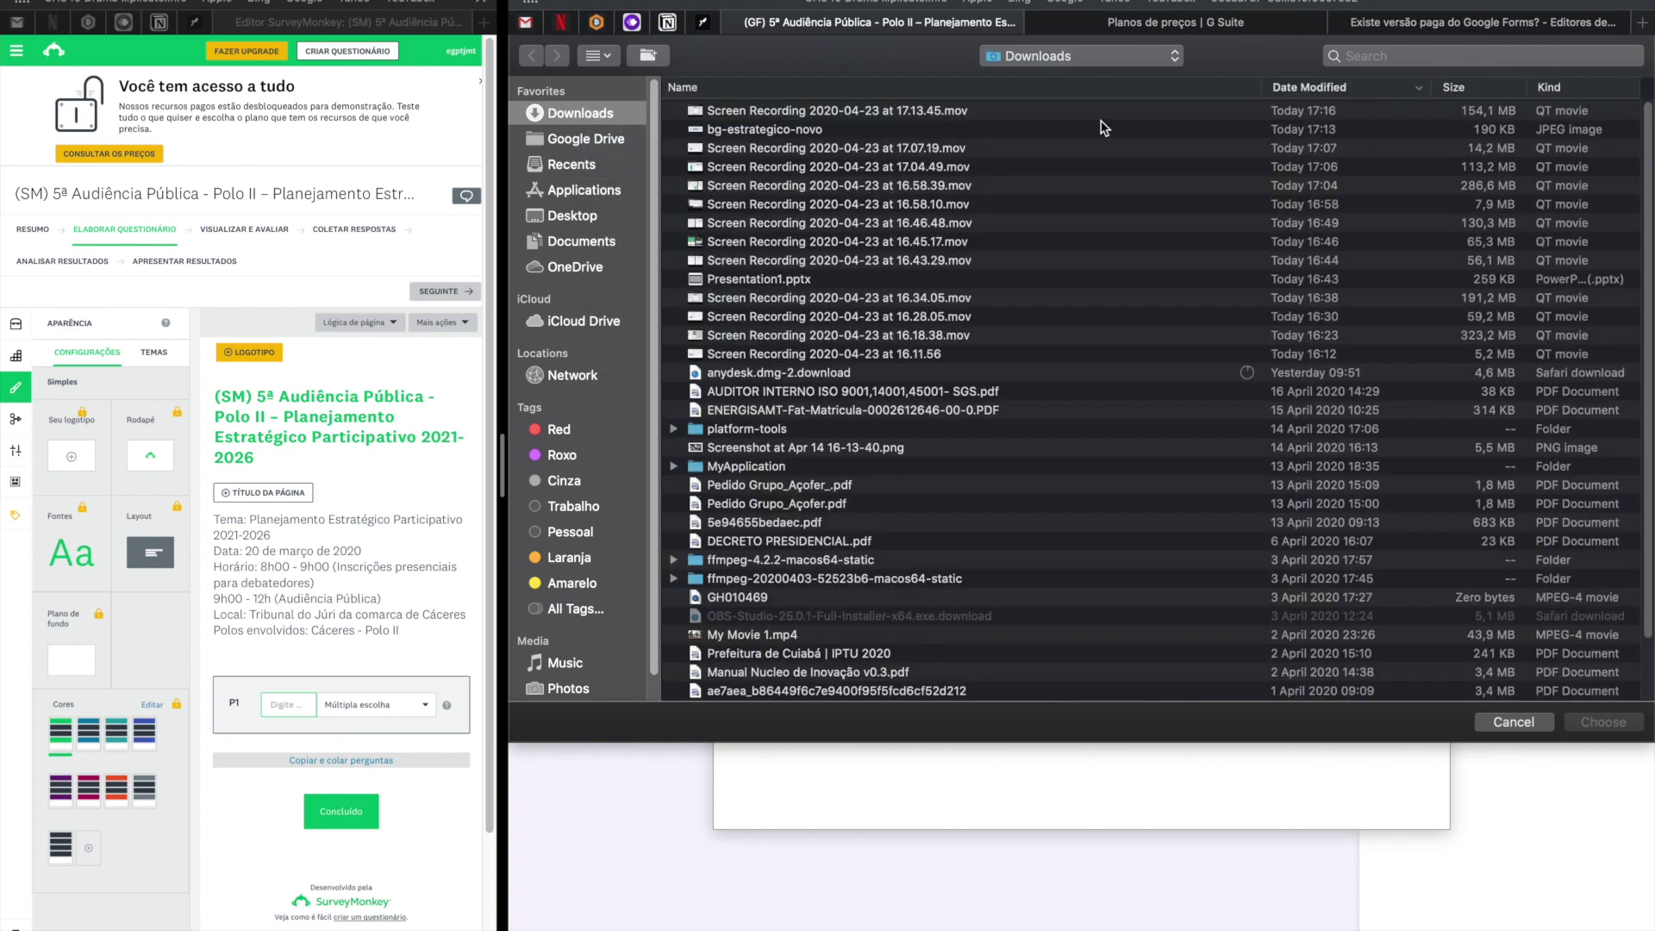
{"action": "left_click", "coordinate": [754, 131]}
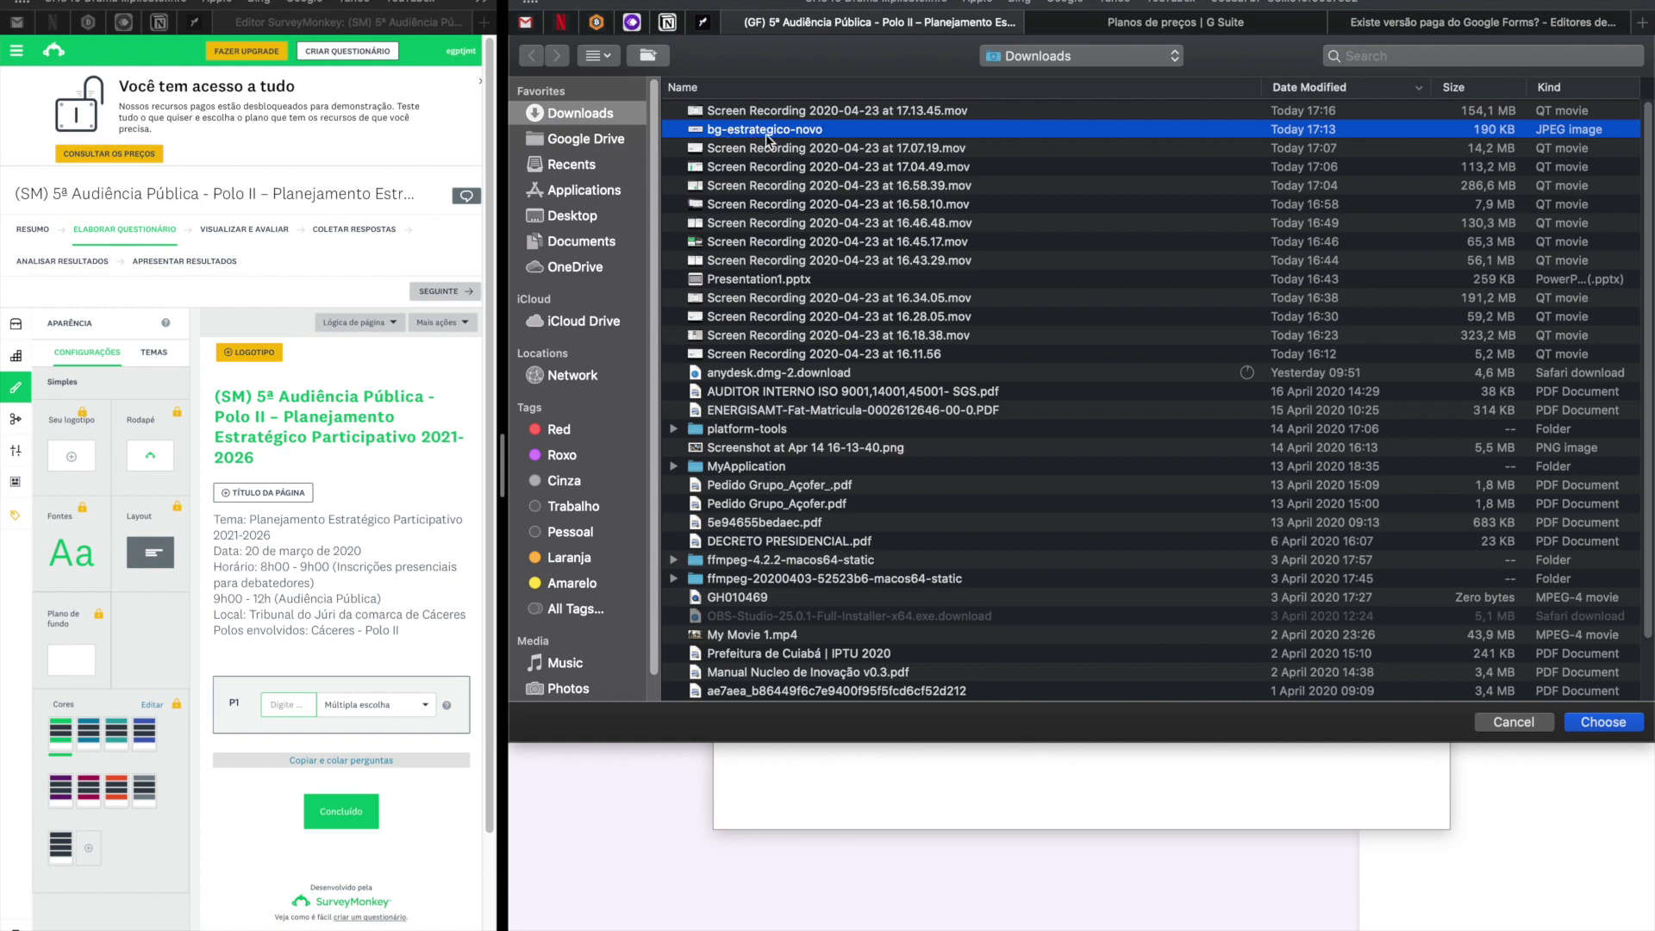
{"action": "double_click", "coordinate": [767, 135]}
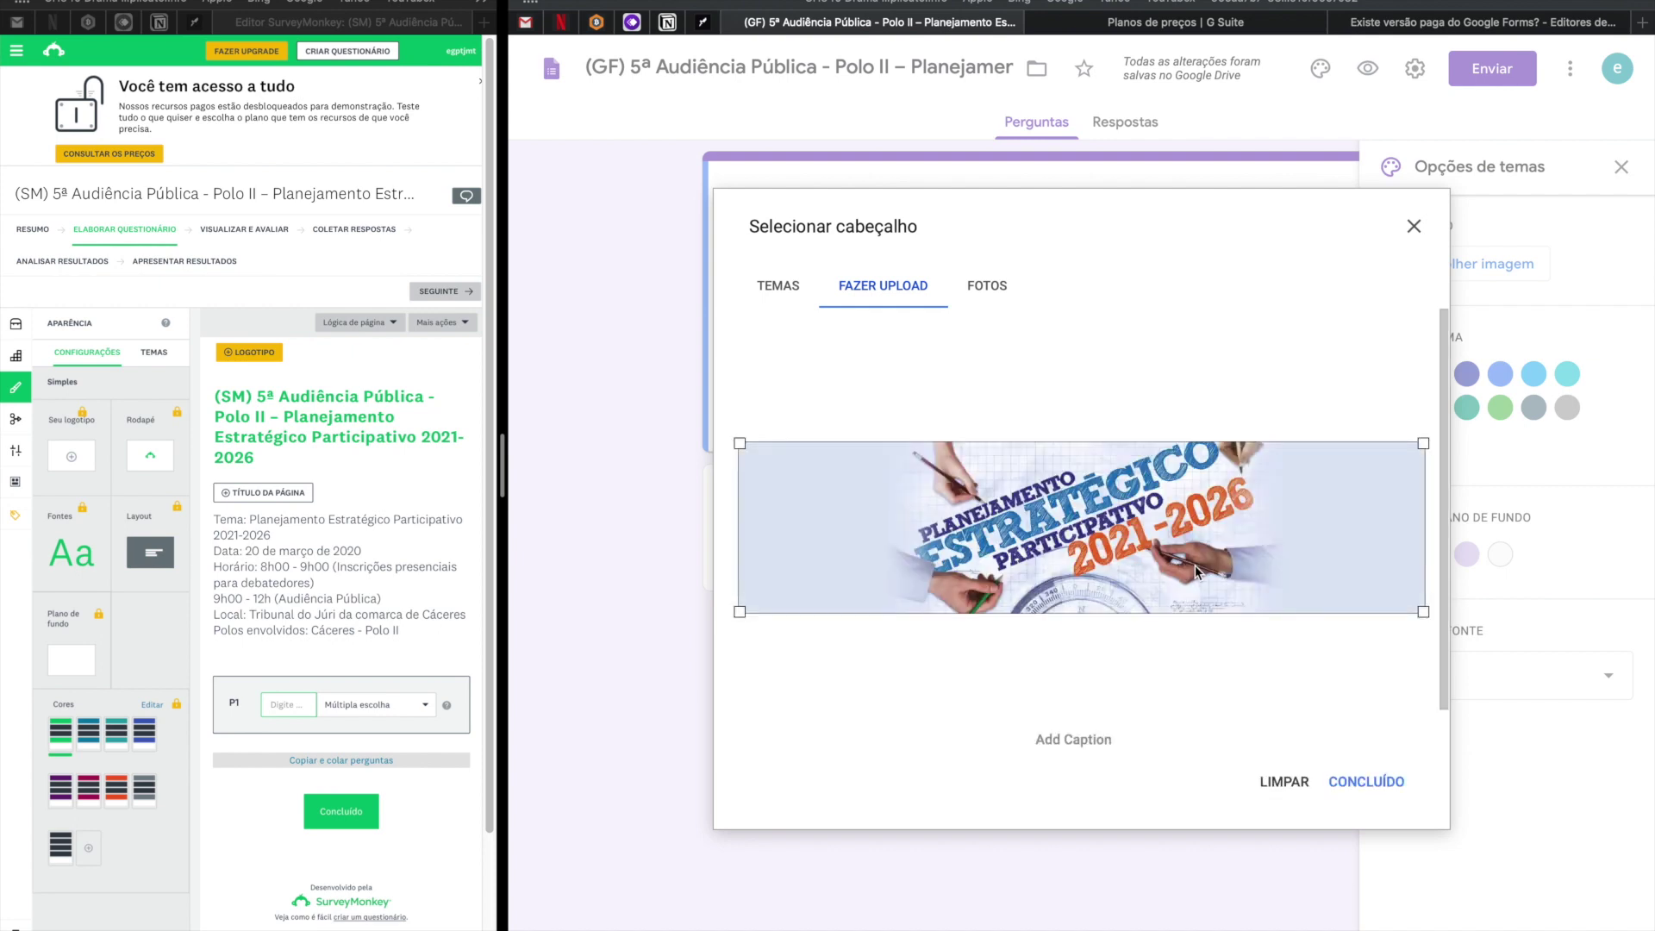
Crop the header image to the banner area and confirm it.
{"action": "left_click", "coordinate": [1424, 614]}
{"action": "left_click_drag", "start_coordinate": [1428, 617], "coordinate": [1005, 470]}
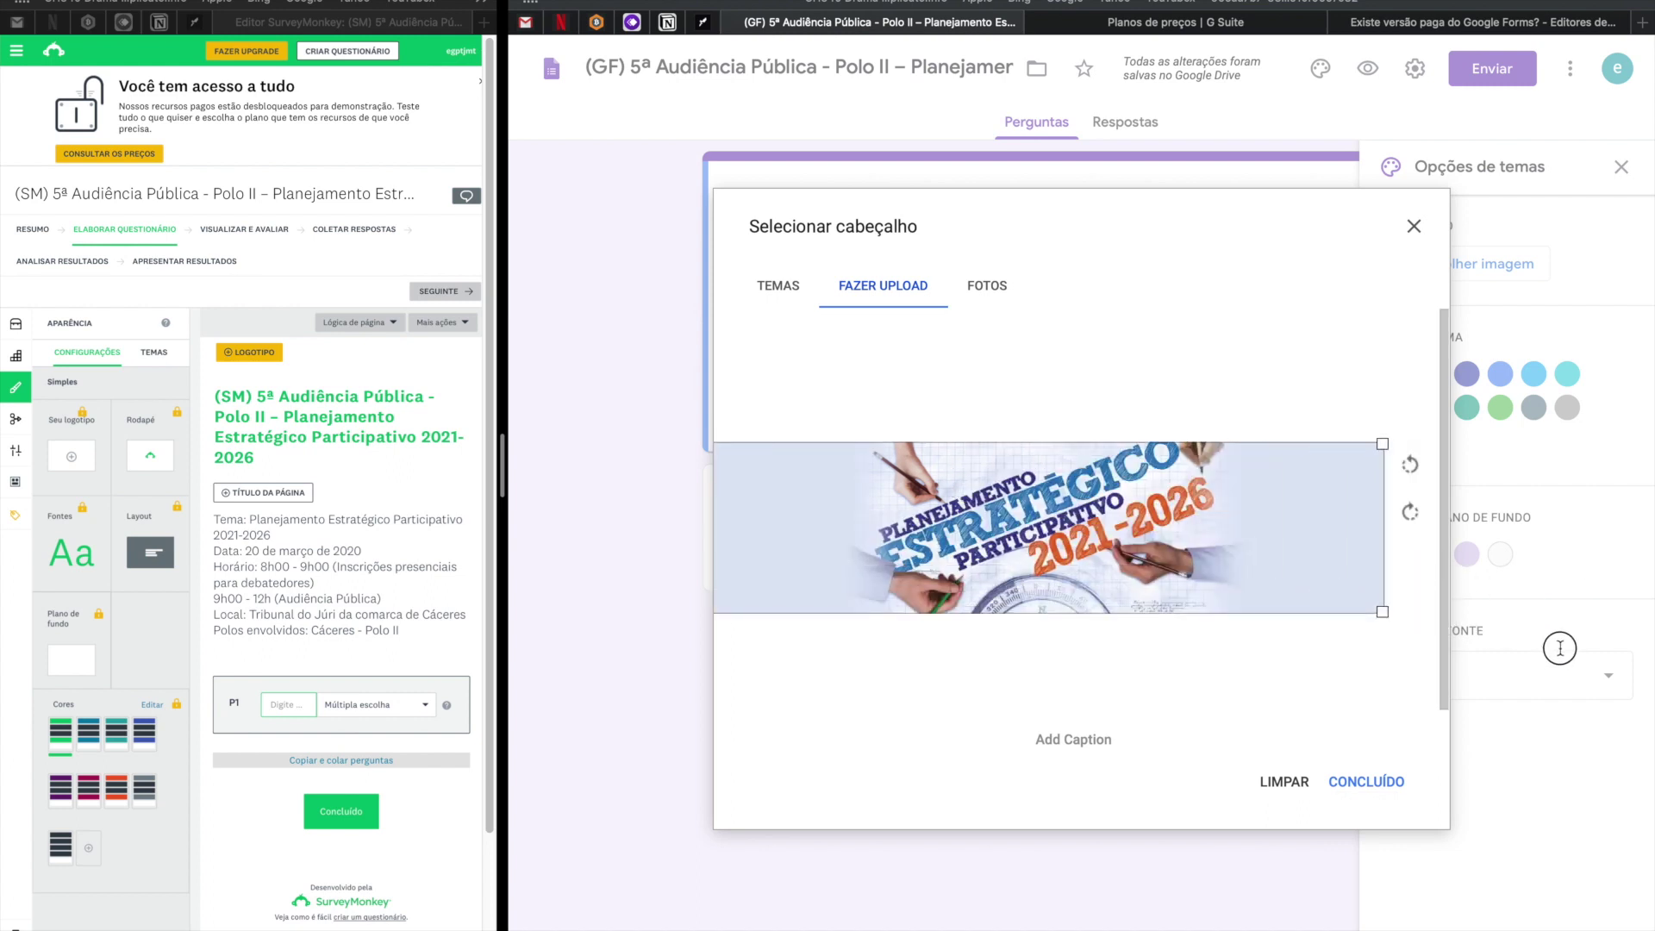
{"action": "left_click_drag", "start_coordinate": [1383, 611], "coordinate": [1457, 662]}
{"action": "left_click", "coordinate": [1380, 787]}
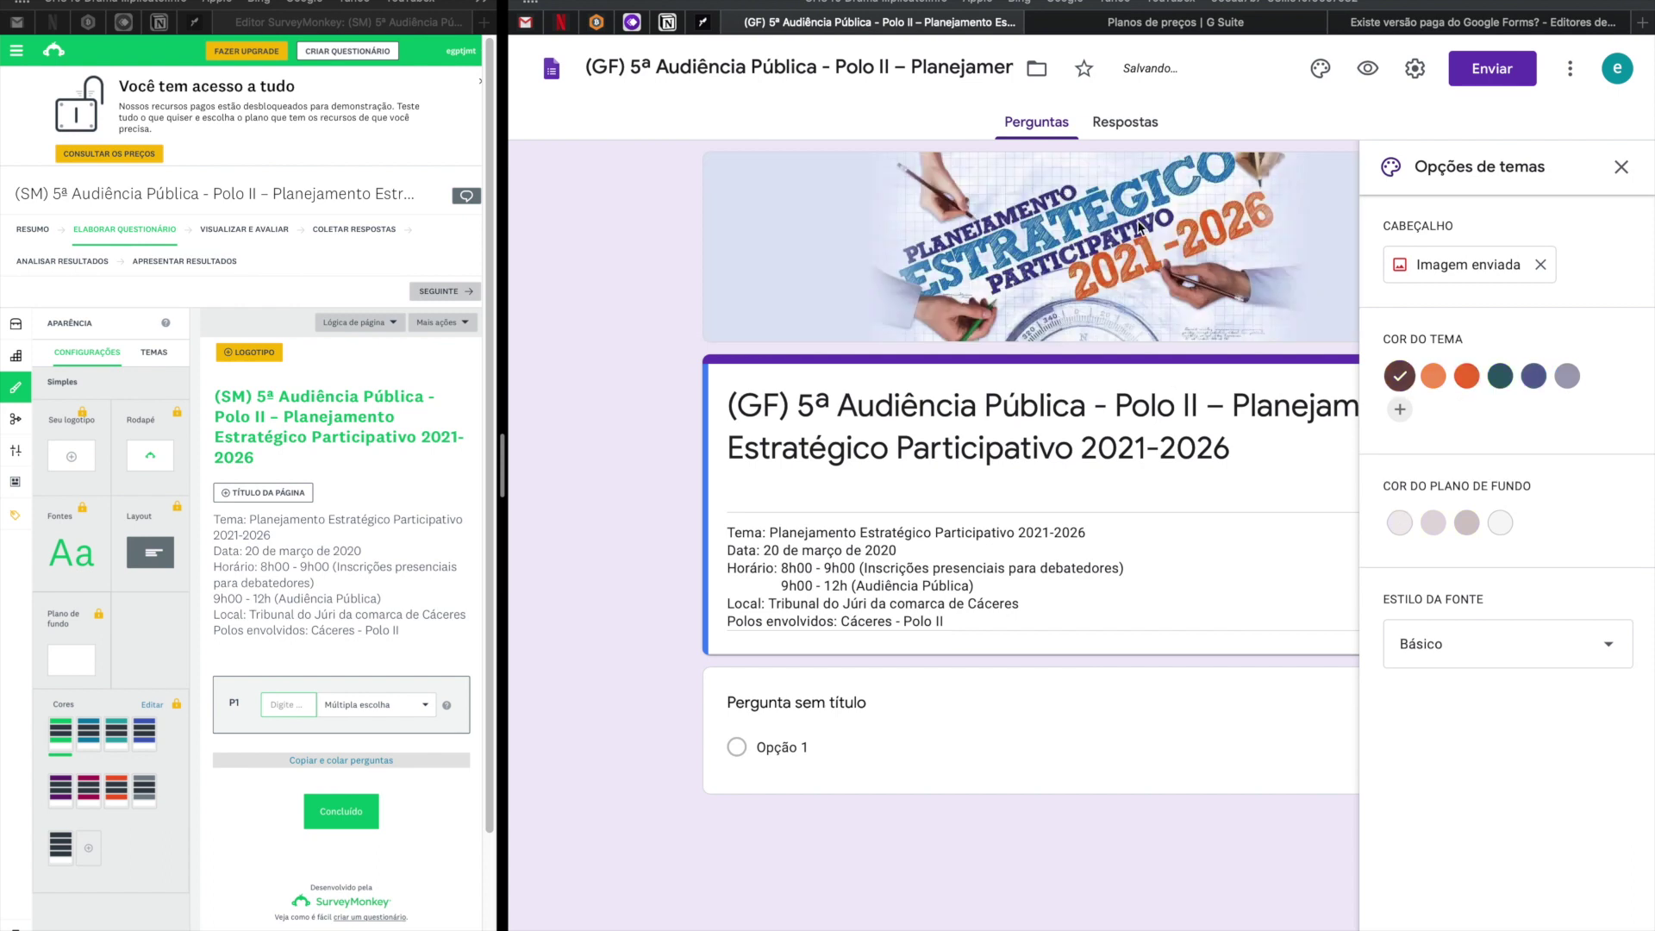
{"action": "left_click", "coordinate": [1622, 169]}
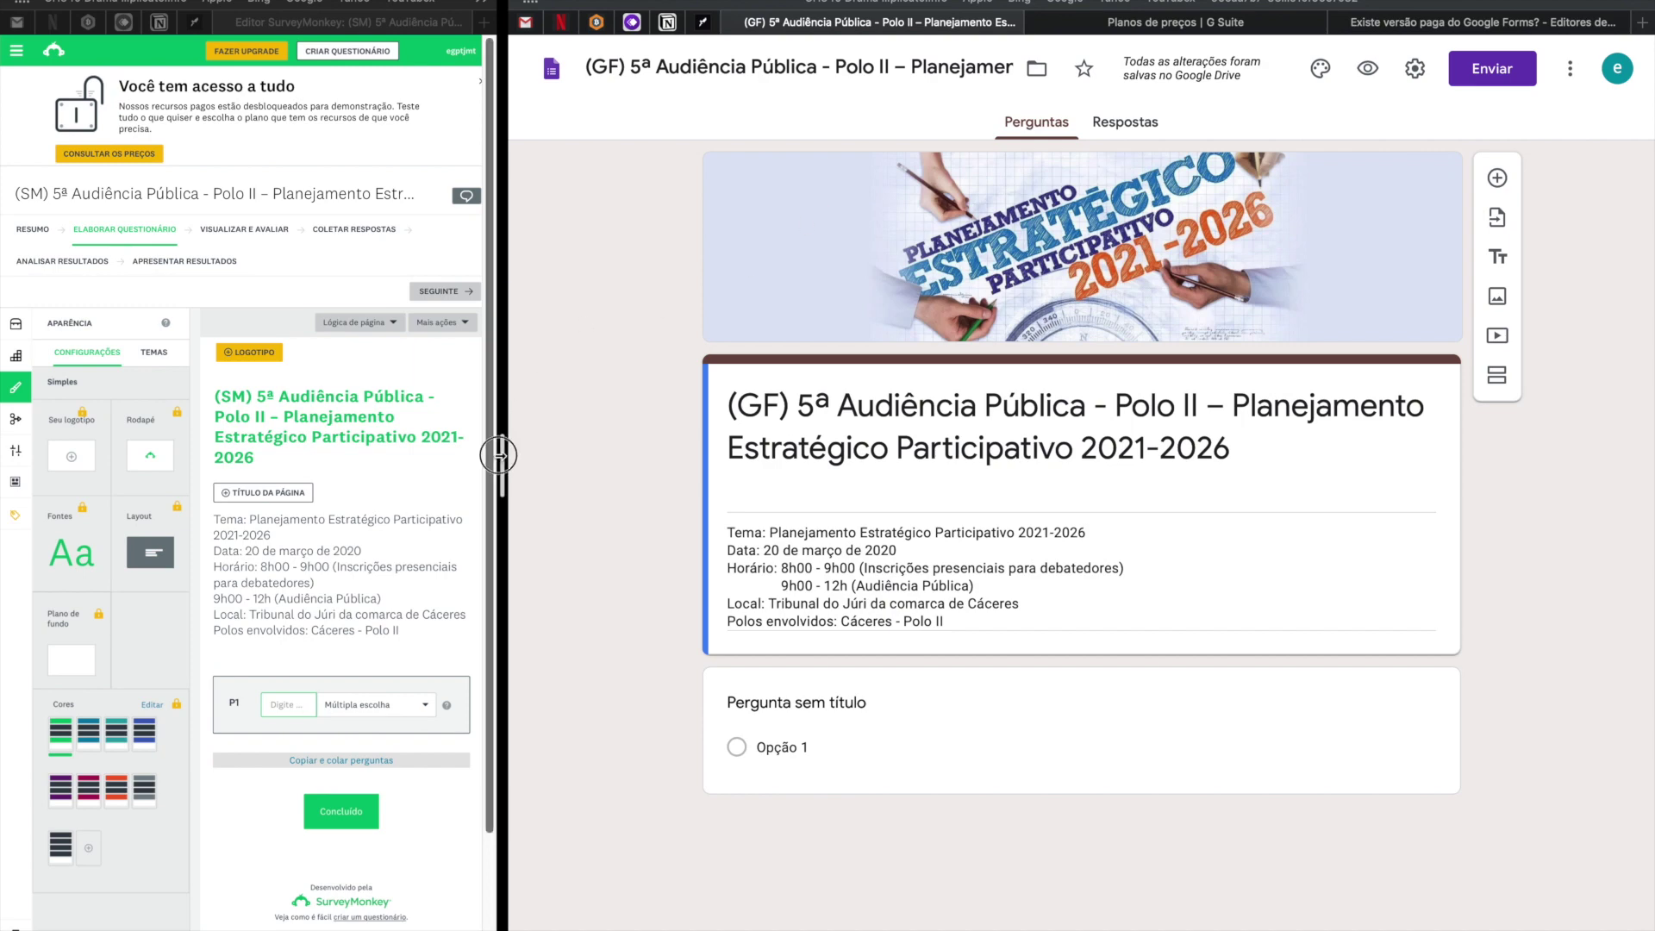
Upload bg-estrategico-novo as the SurveyMonkey survey's logo above its title.
{"action": "left_click_drag", "start_coordinate": [500, 455], "coordinate": [1128, 471]}
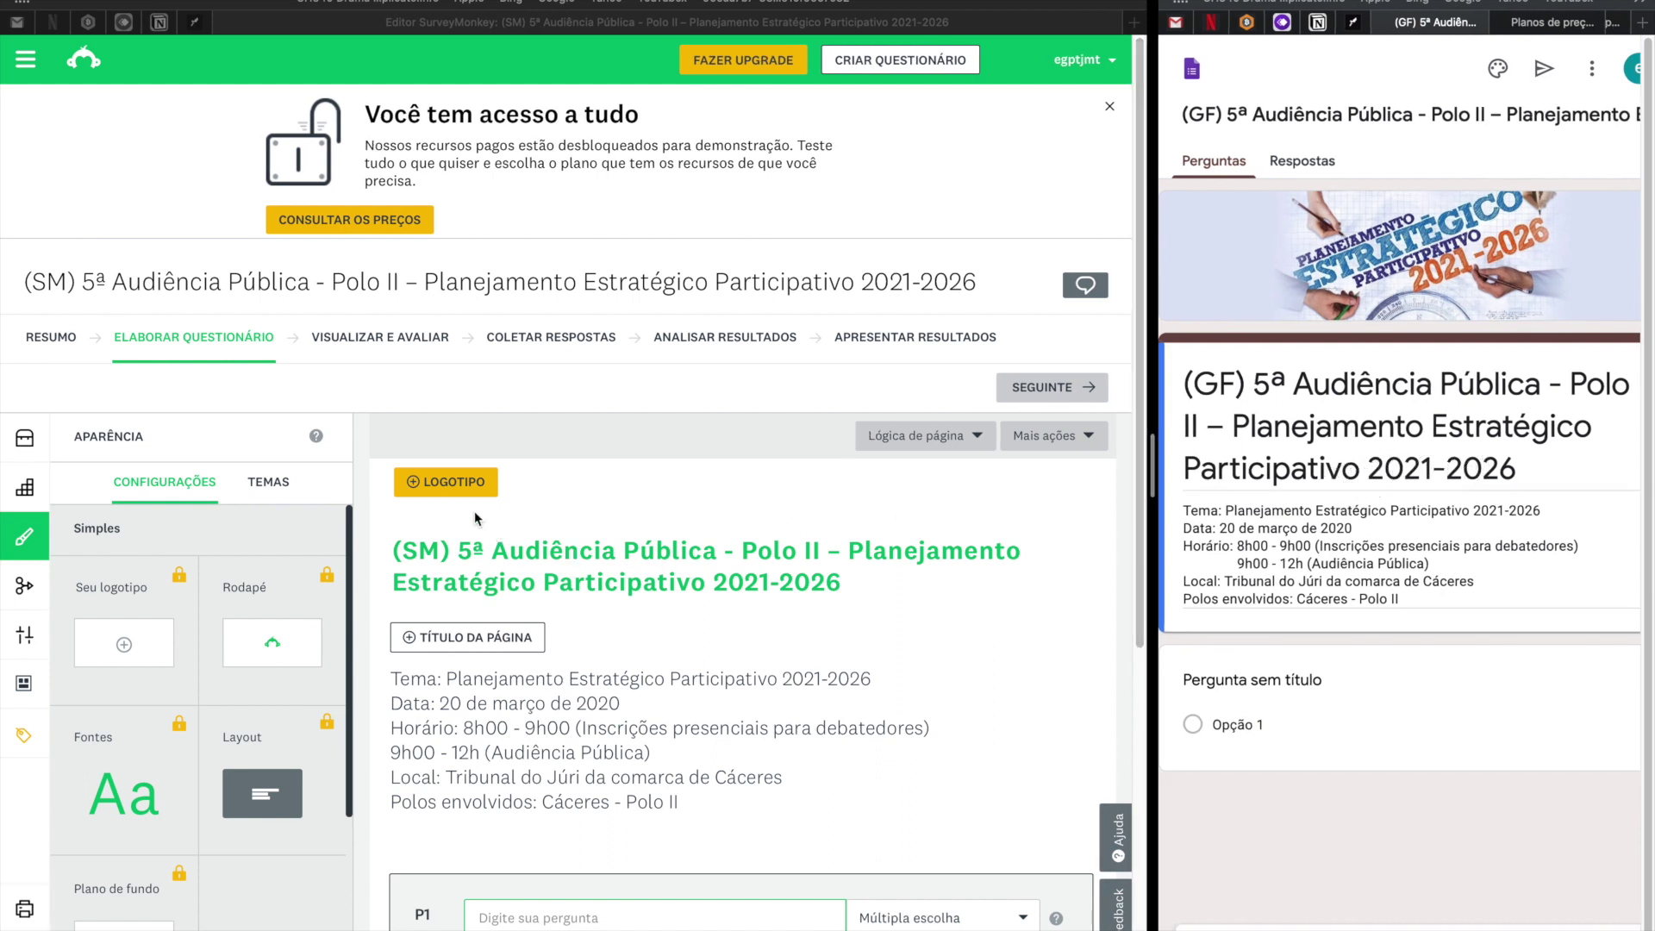
{"action": "left_click", "coordinate": [605, 487]}
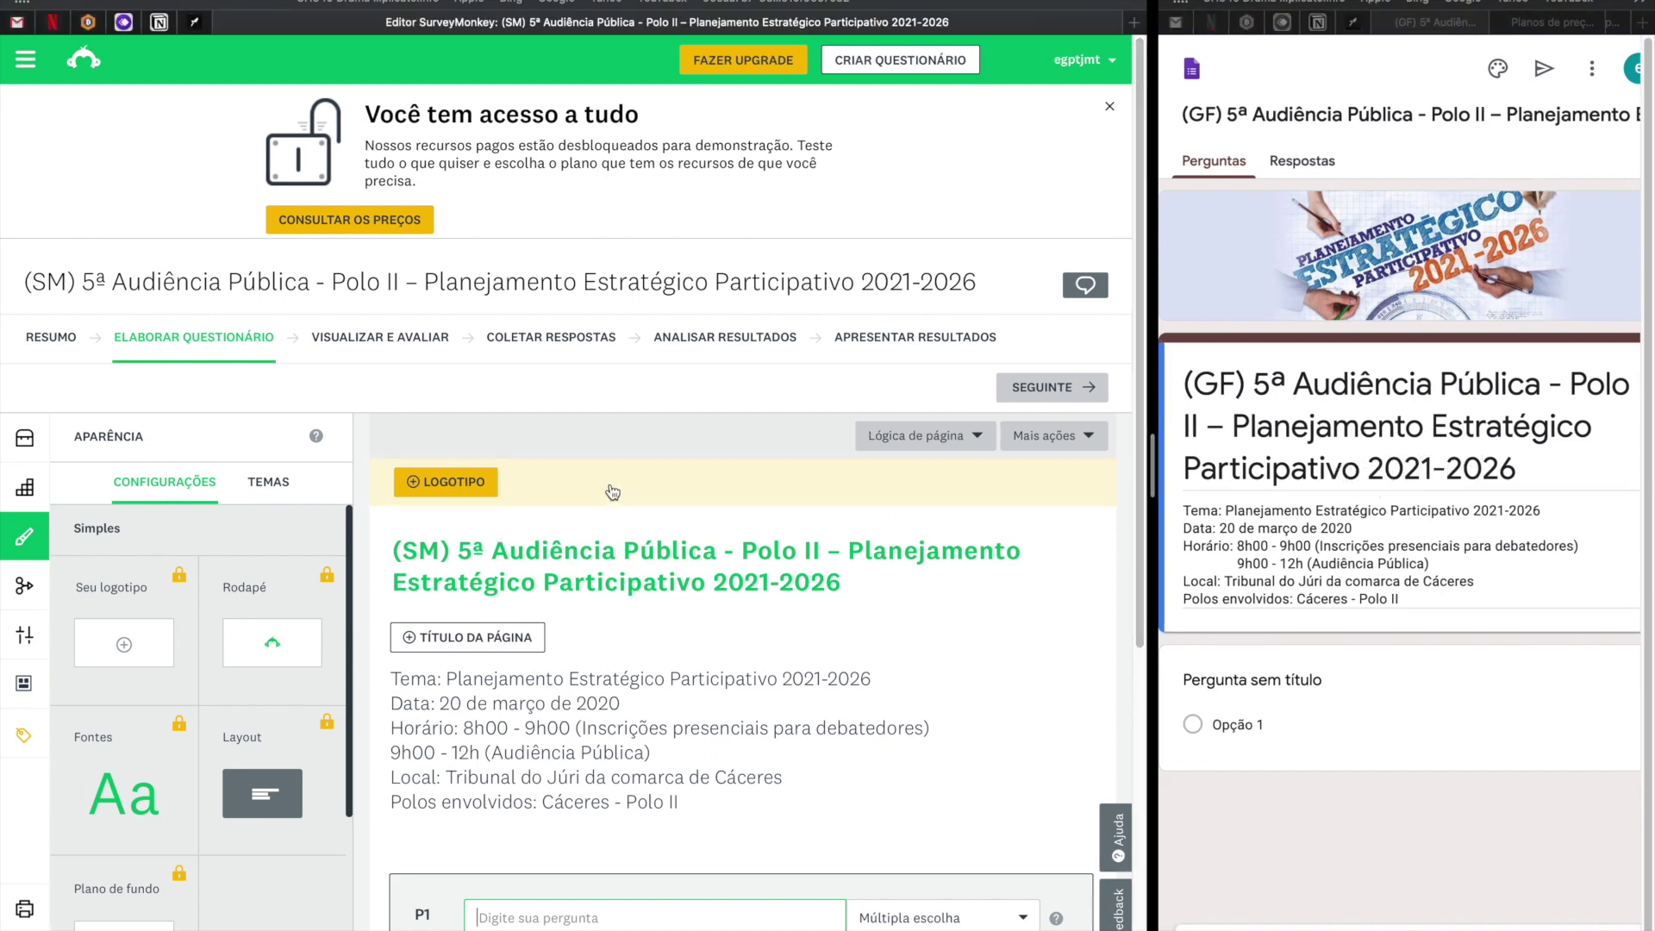
{"action": "left_click", "coordinate": [446, 485]}
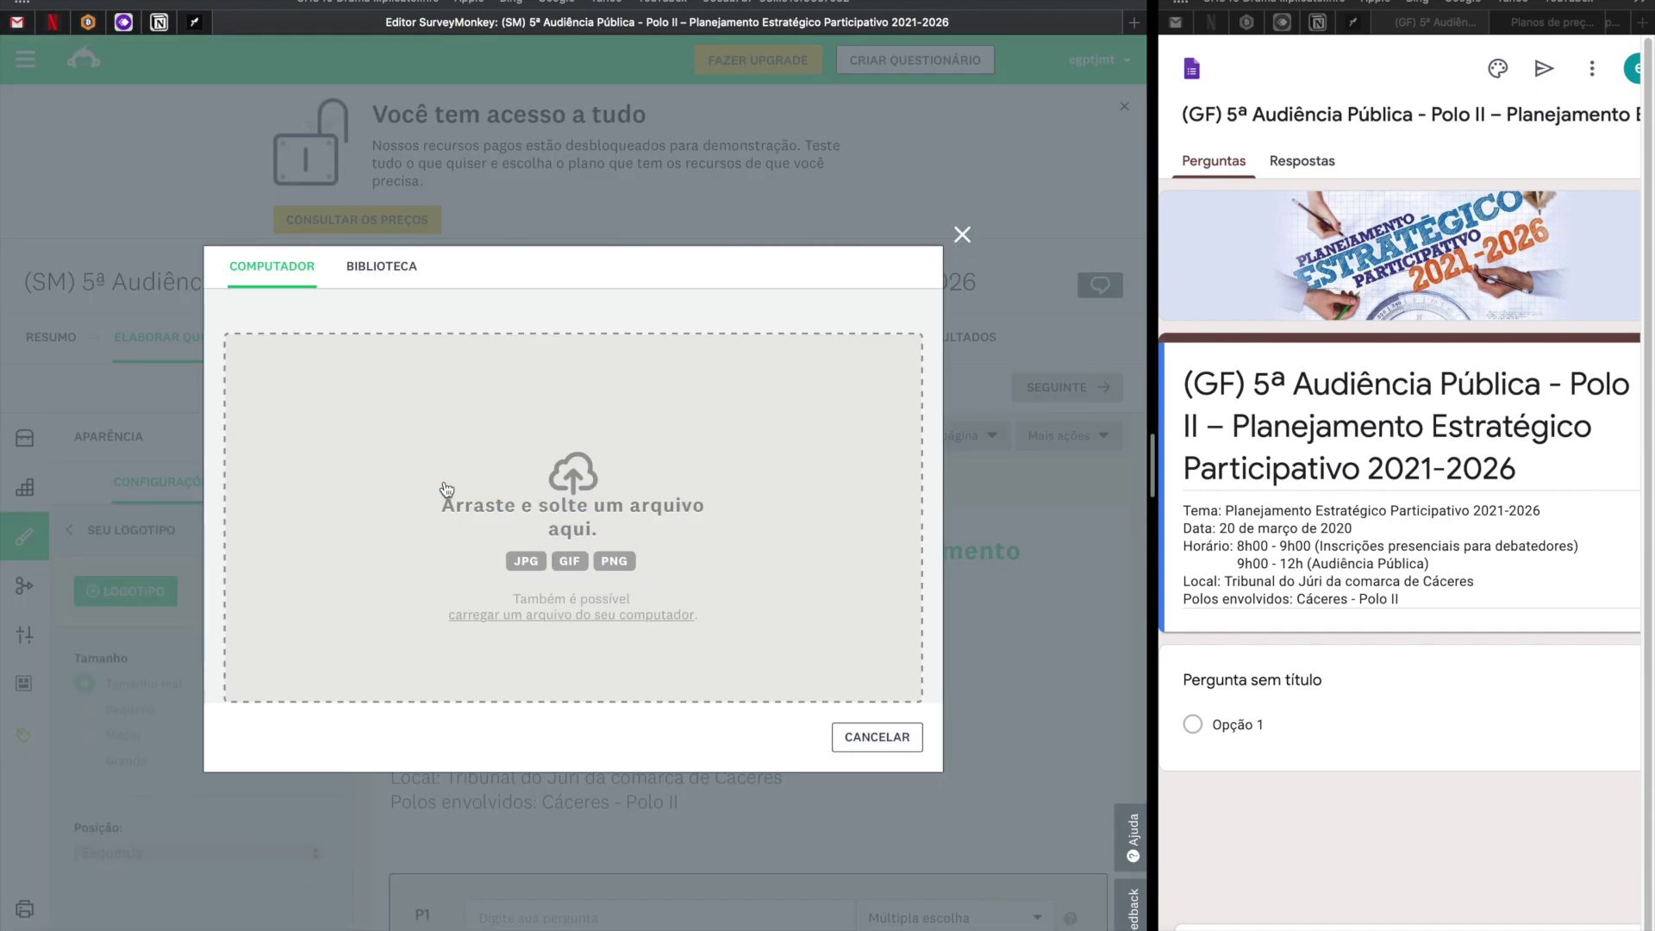
{"action": "left_click", "coordinate": [525, 626]}
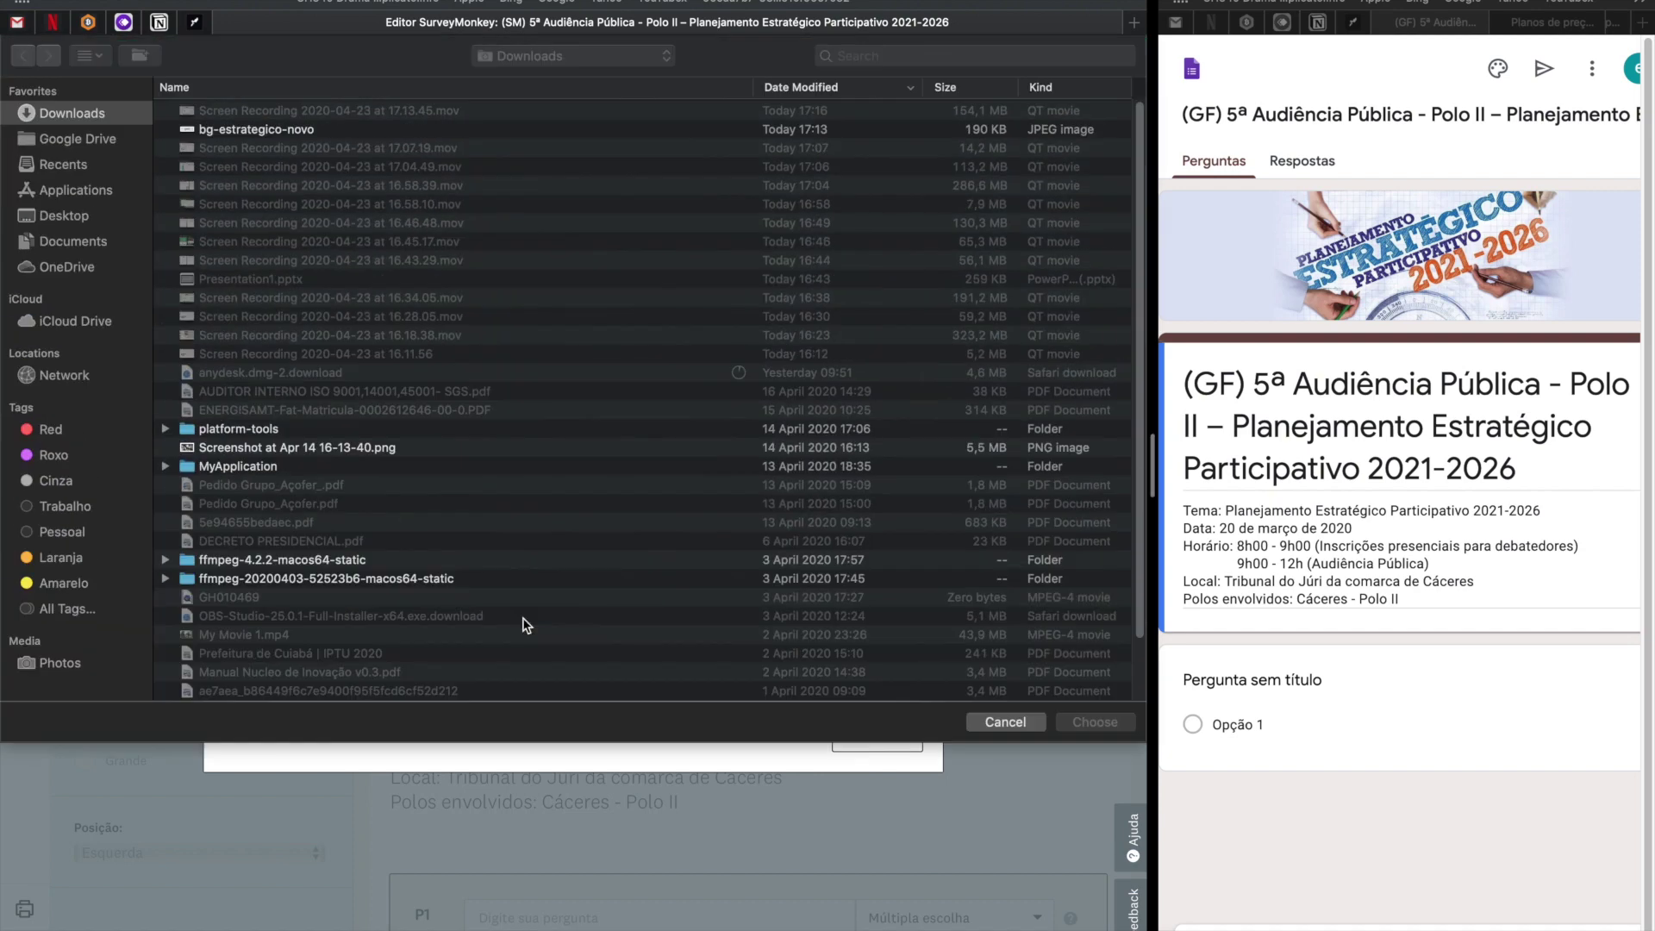
{"action": "left_click", "coordinate": [290, 131]}
{"action": "double_click", "coordinate": [290, 131]}
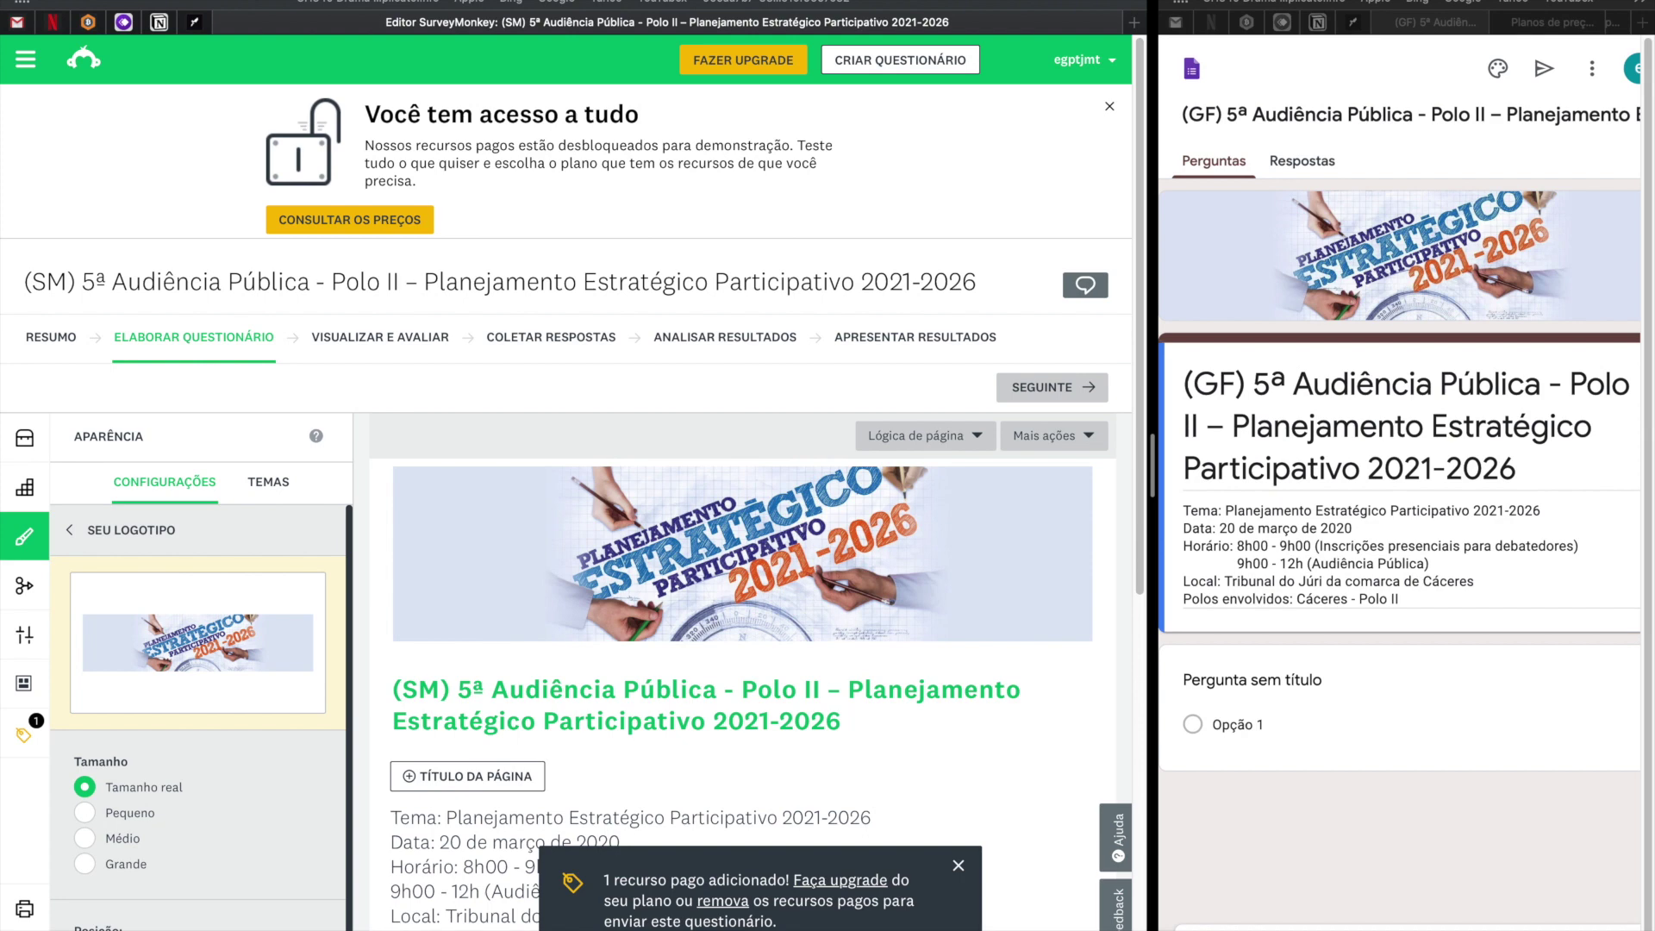
{"action": "left_click_drag", "start_coordinate": [780, 921], "coordinate": [618, 877]}
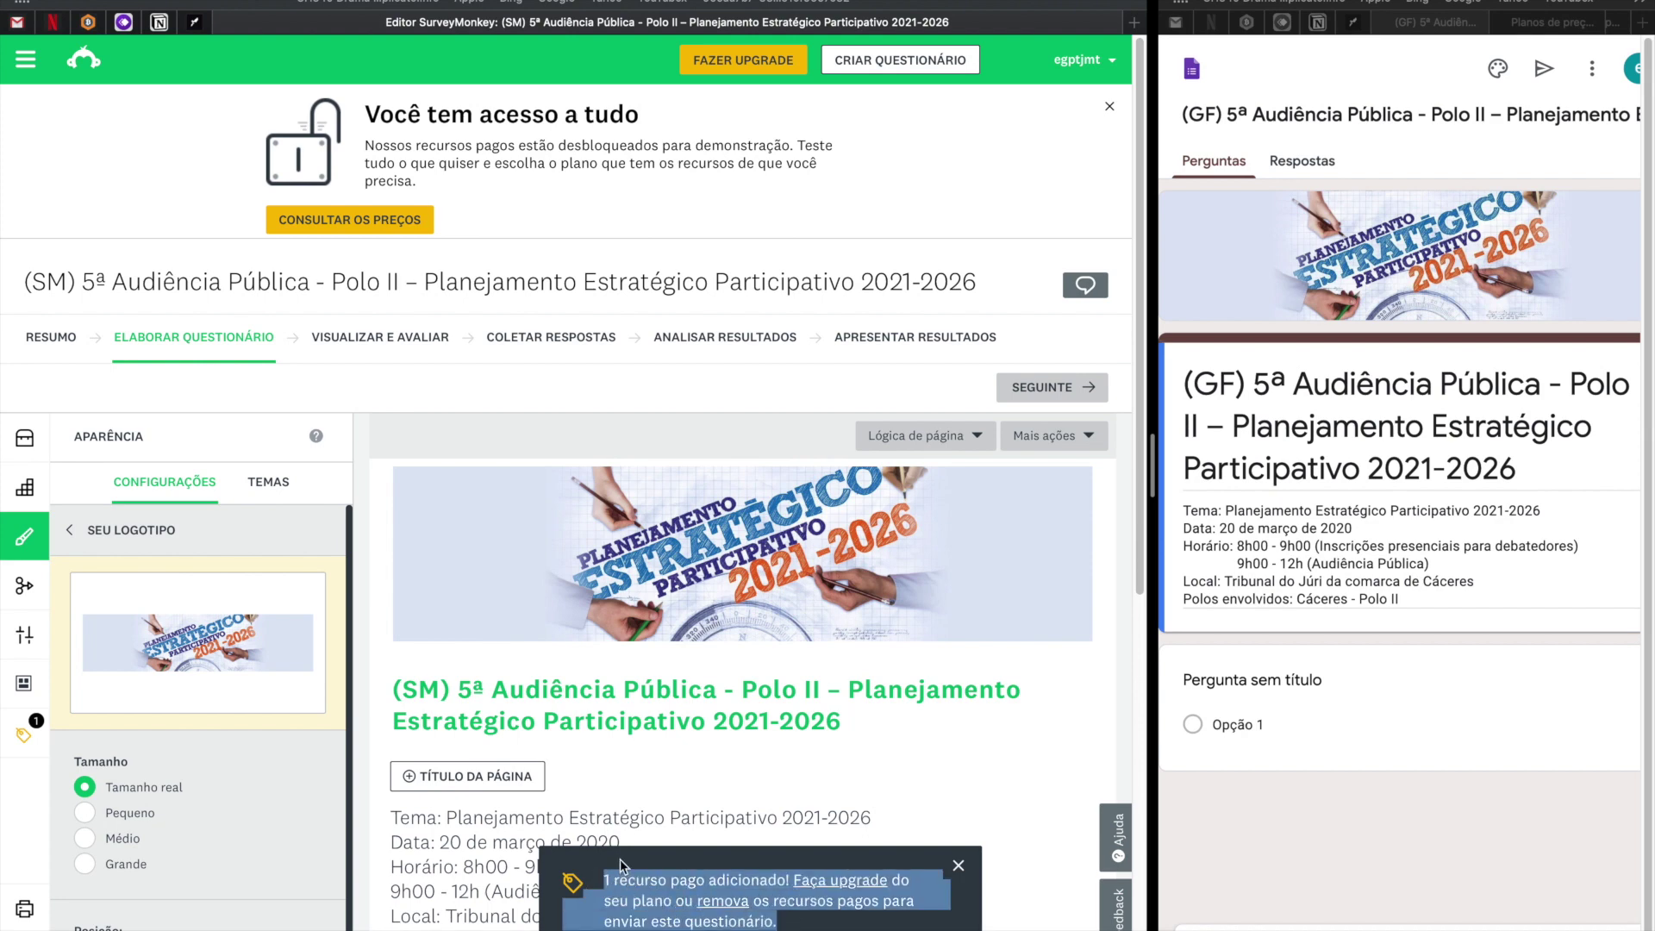
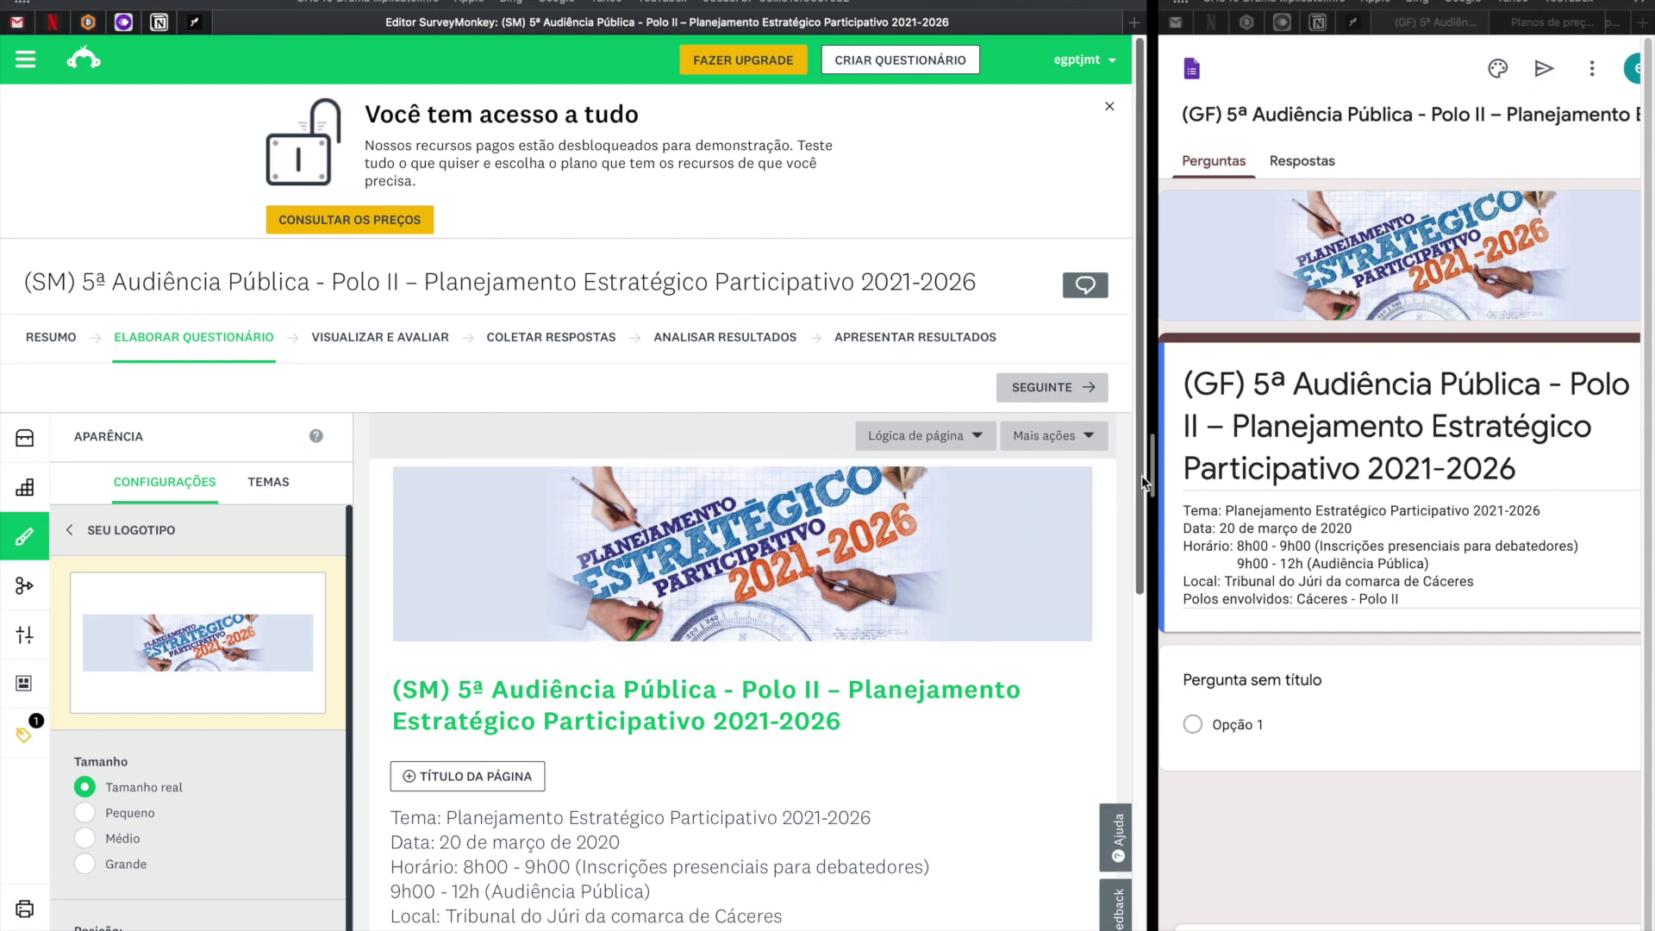
Copy 'Endereço de e-mail' from the Forms preview into SurveyMonkey's question 1 and save it.
{"action": "left_click_drag", "start_coordinate": [1151, 476], "coordinate": [960, 483]}
{"action": "scroll", "coordinate": [677, 517], "scroll_direction": "down", "scroll_amount": 2}
{"action": "scroll", "coordinate": [677, 517], "scroll_direction": "down", "scroll_amount": 5}
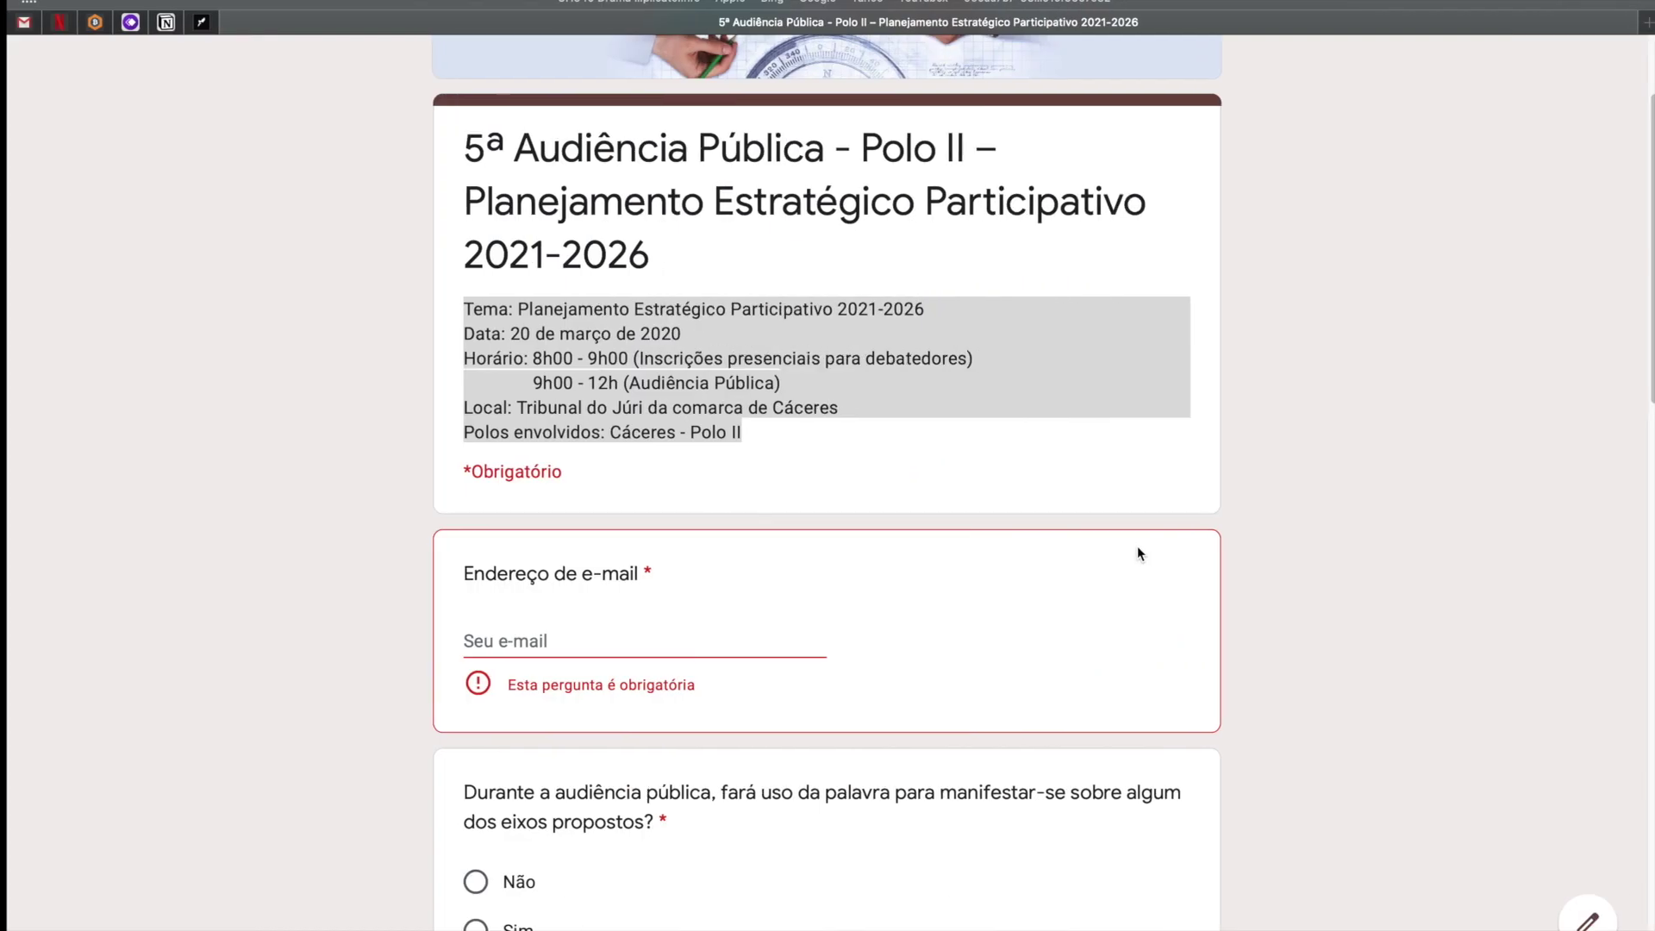
{"action": "left_click", "coordinate": [562, 601]}
{"action": "left_click_drag", "start_coordinate": [634, 583], "coordinate": [440, 572]}
{"action": "key", "text": "super+c"}
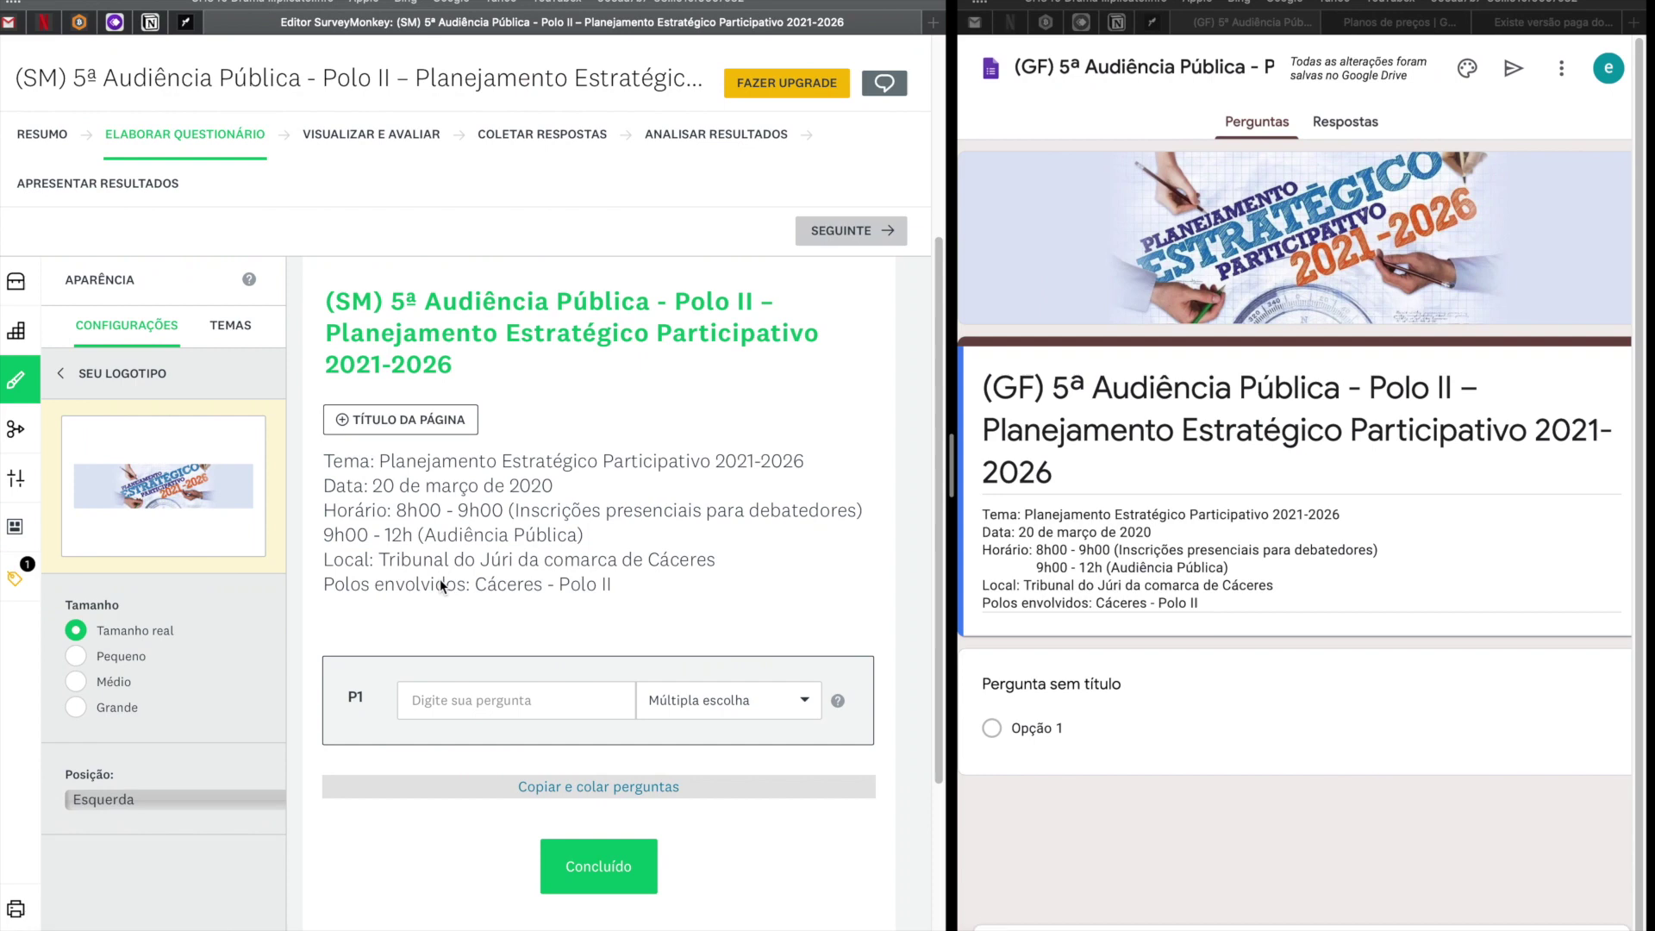
{"action": "left_click", "coordinate": [464, 701]}
{"action": "key", "text": "super+v"}
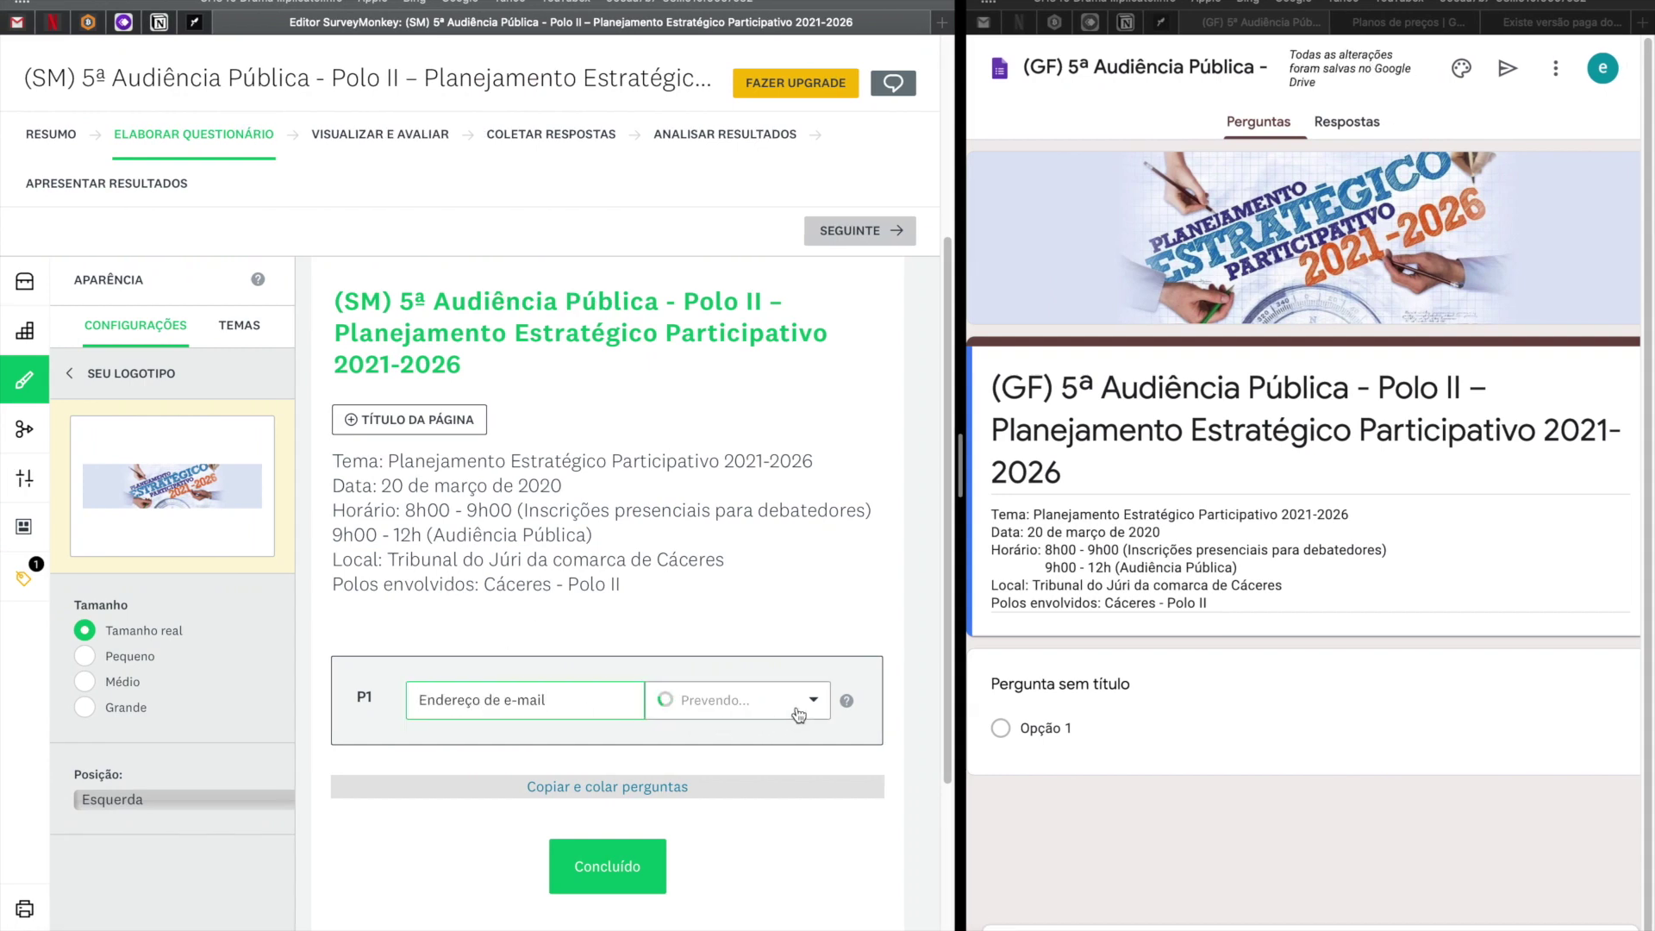
{"action": "scroll", "coordinate": [787, 653], "scroll_direction": "down", "scroll_amount": 5}
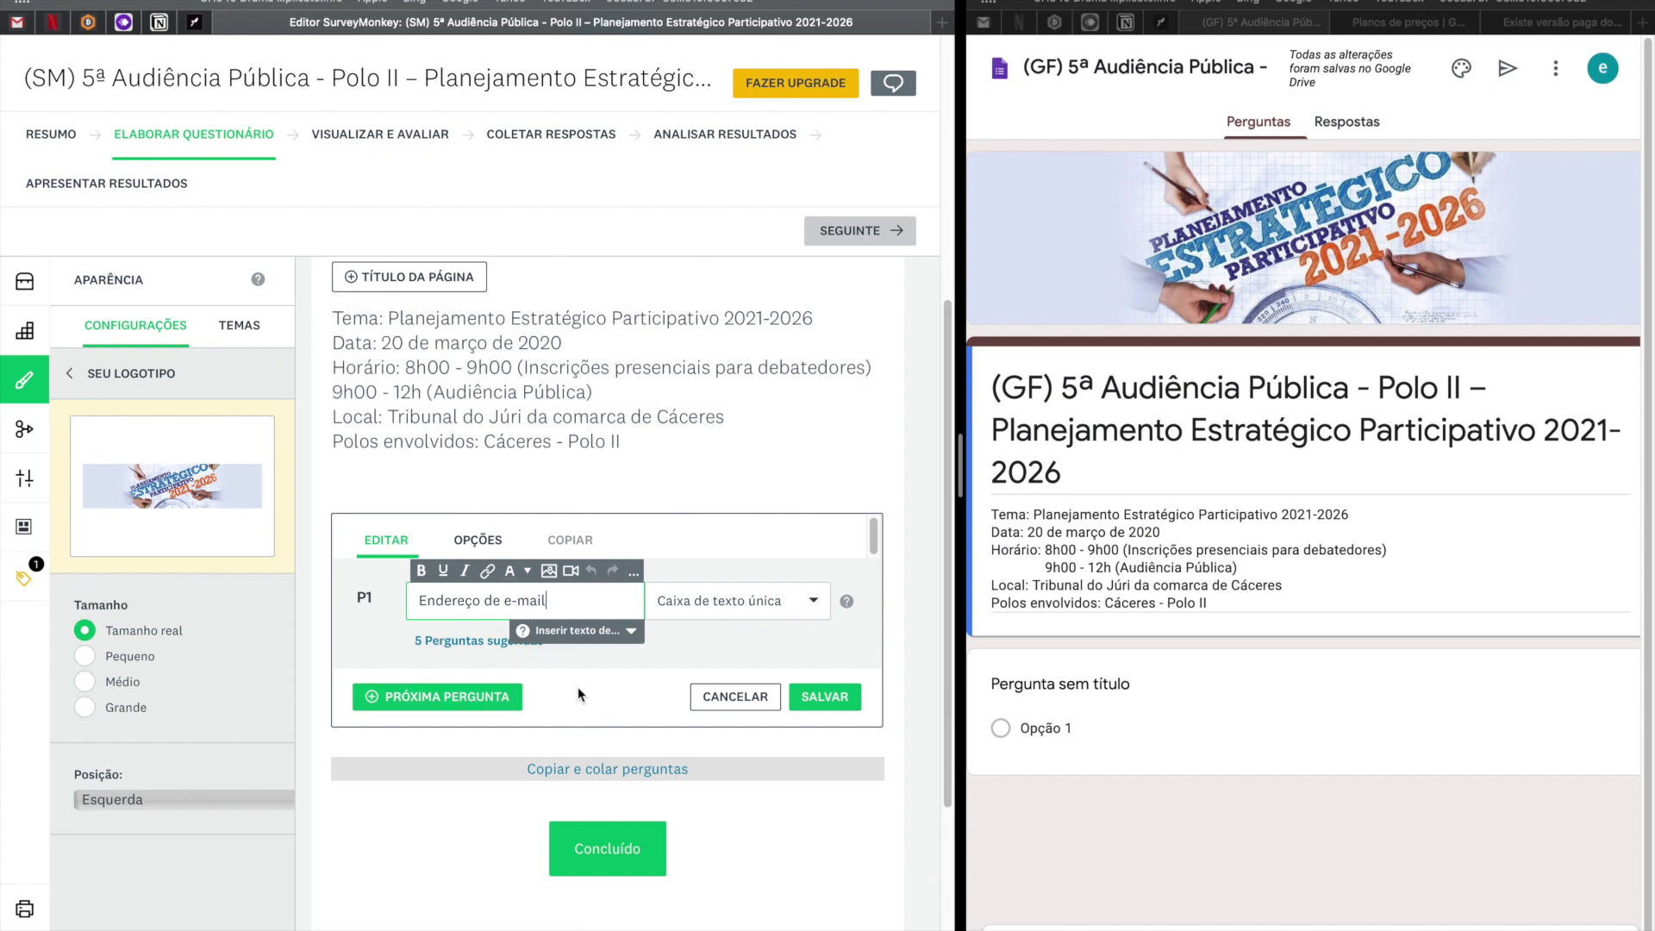
{"action": "left_click", "coordinate": [627, 635]}
{"action": "left_click", "coordinate": [826, 699]}
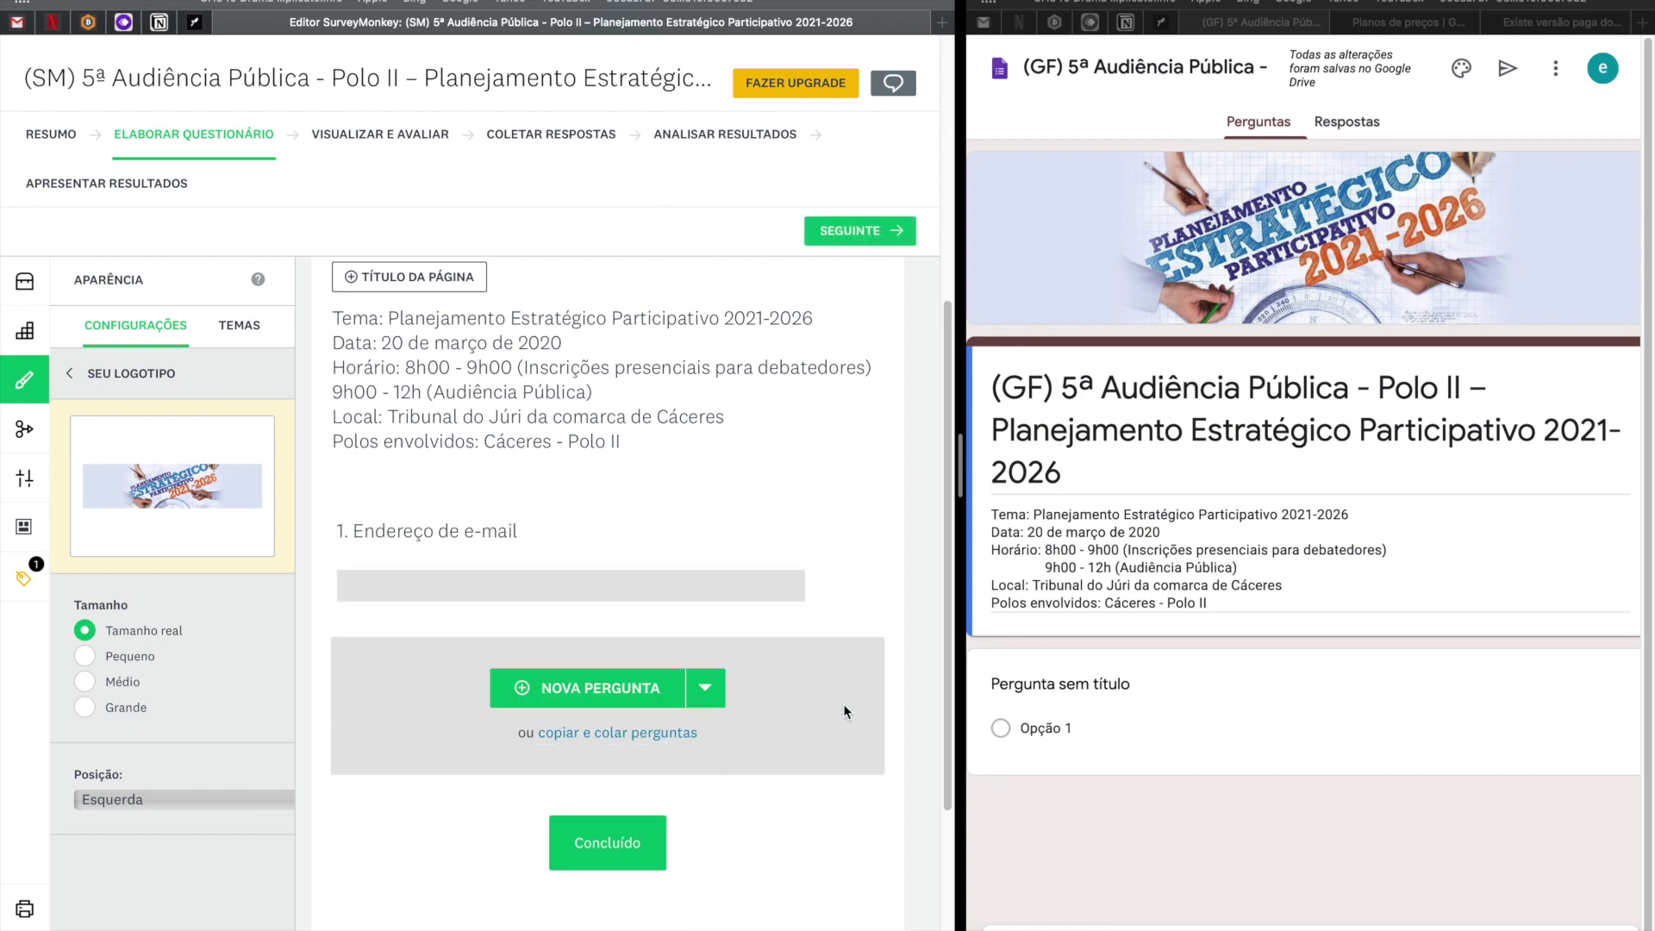
{"action": "mouse_move", "coordinate": [440, 552]}
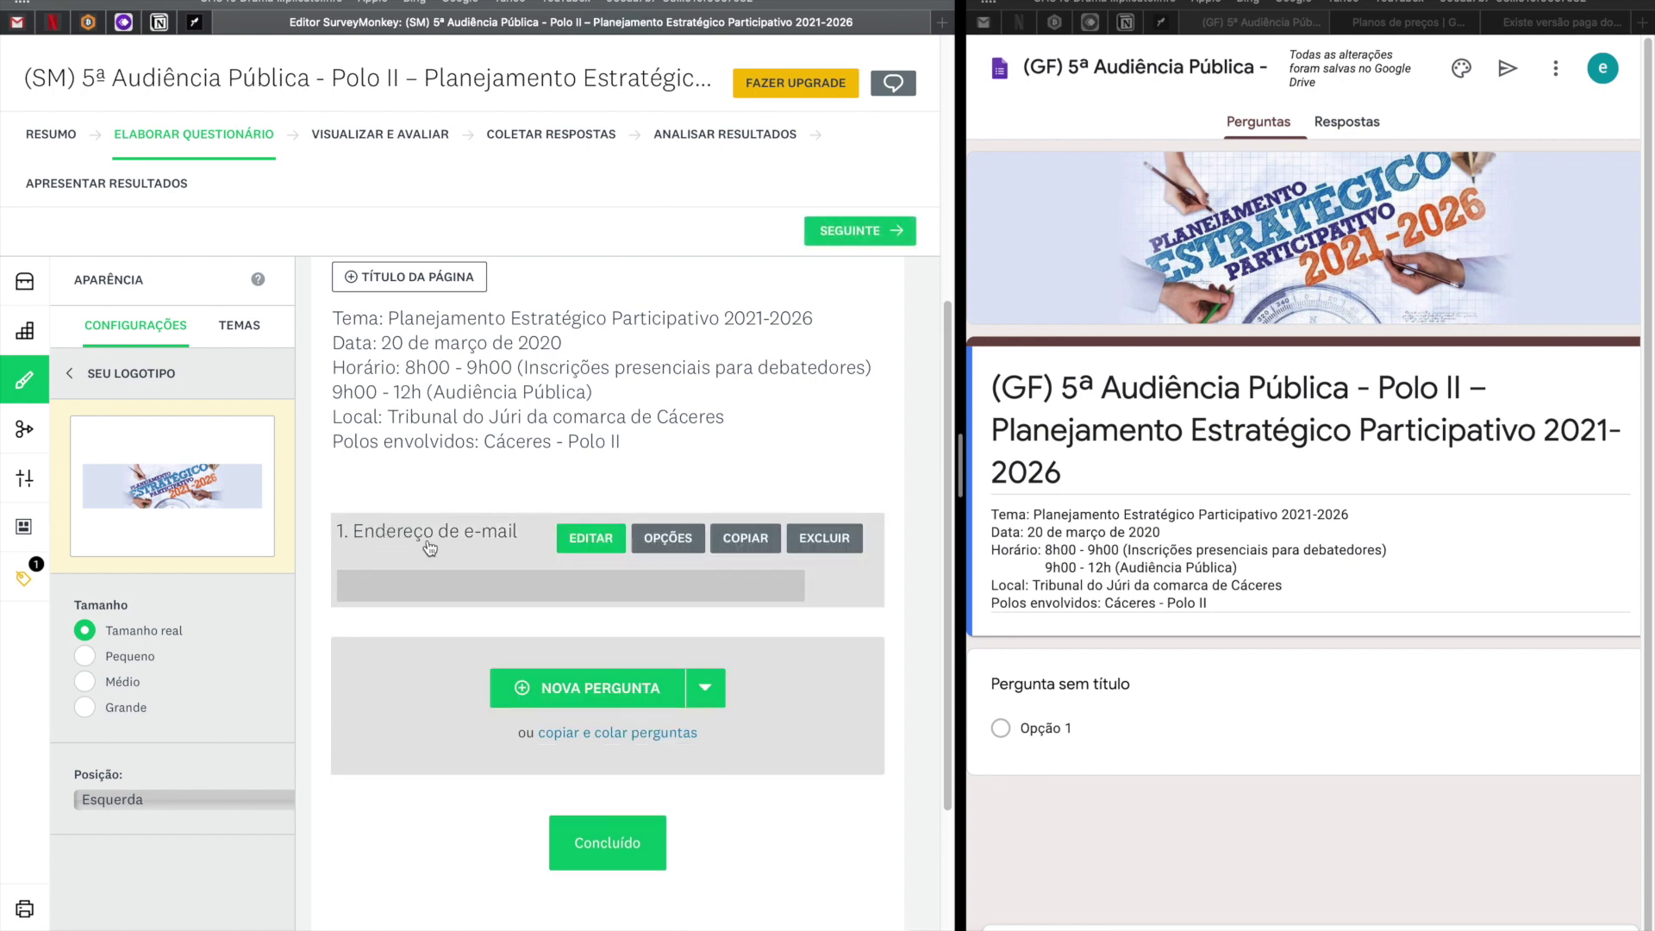
Reopen question 1, keep its single text box type, and save it again.
{"action": "left_click", "coordinate": [597, 542]}
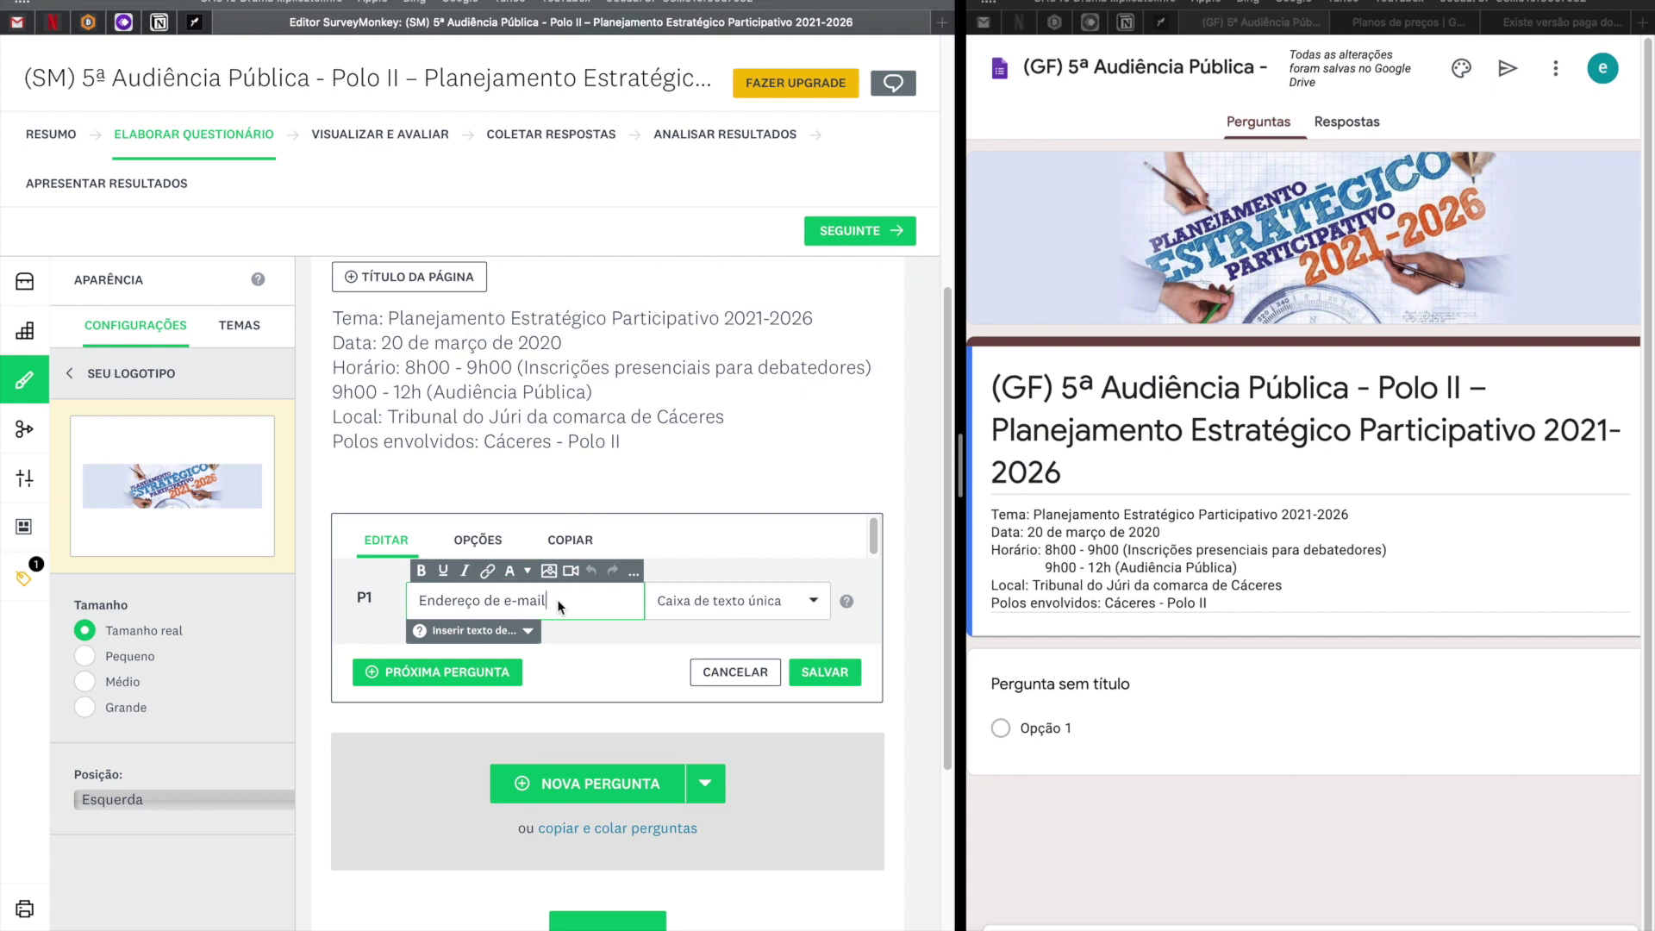
{"action": "left_click", "coordinate": [764, 614]}
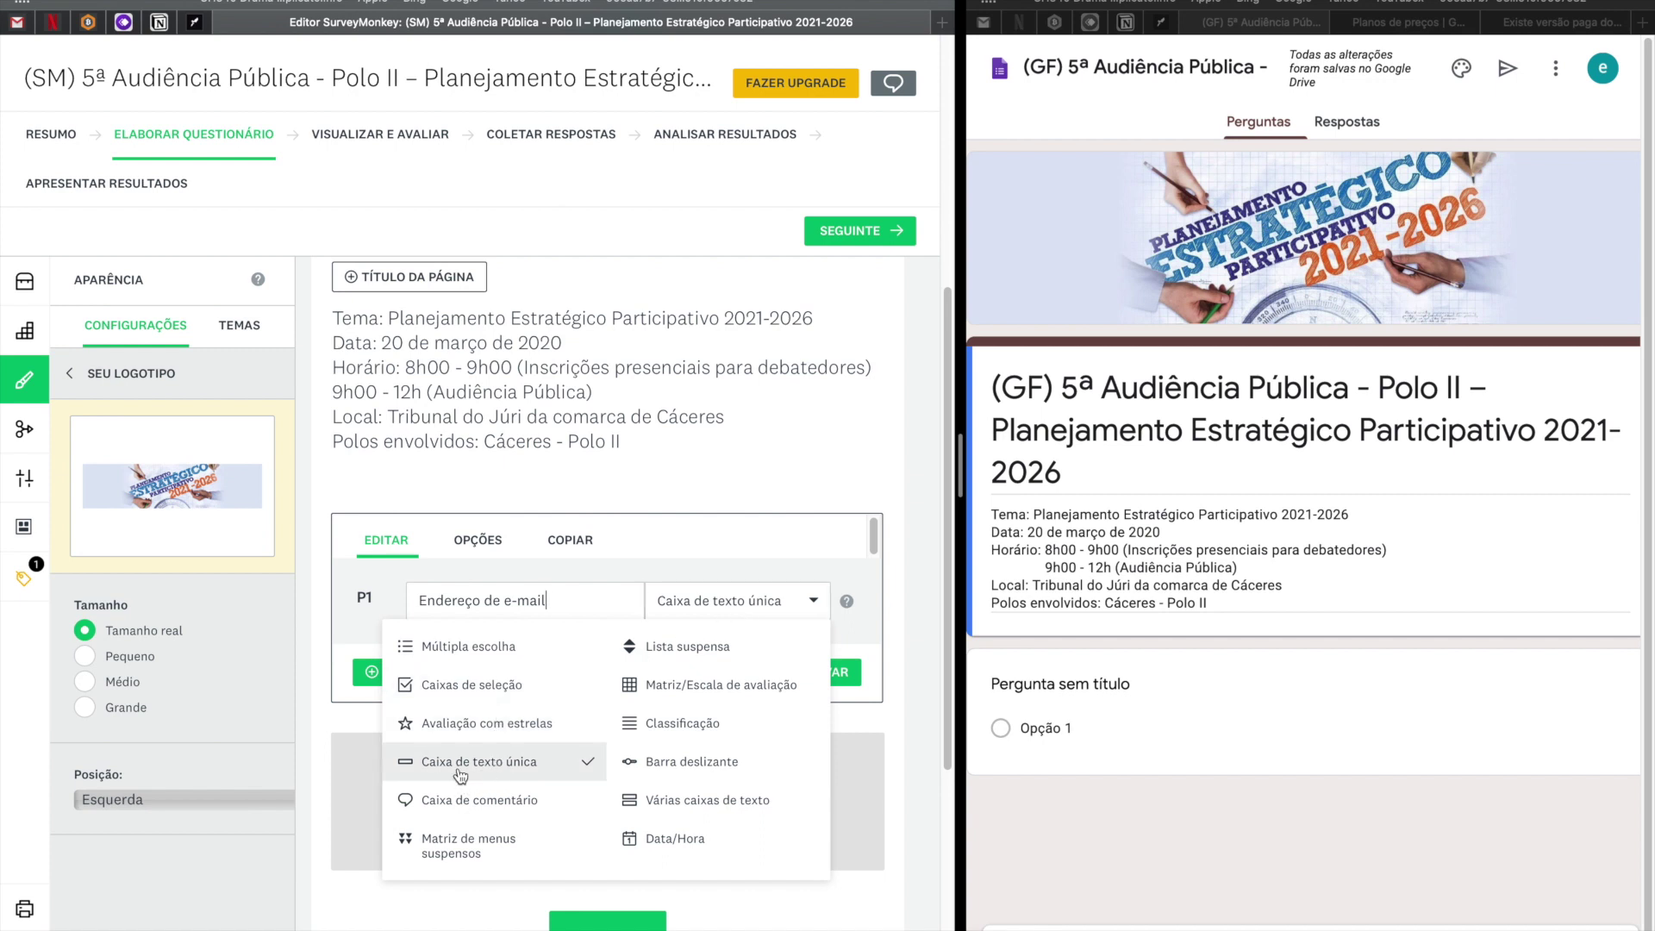
{"action": "left_click", "coordinate": [820, 605]}
{"action": "left_click", "coordinate": [821, 672]}
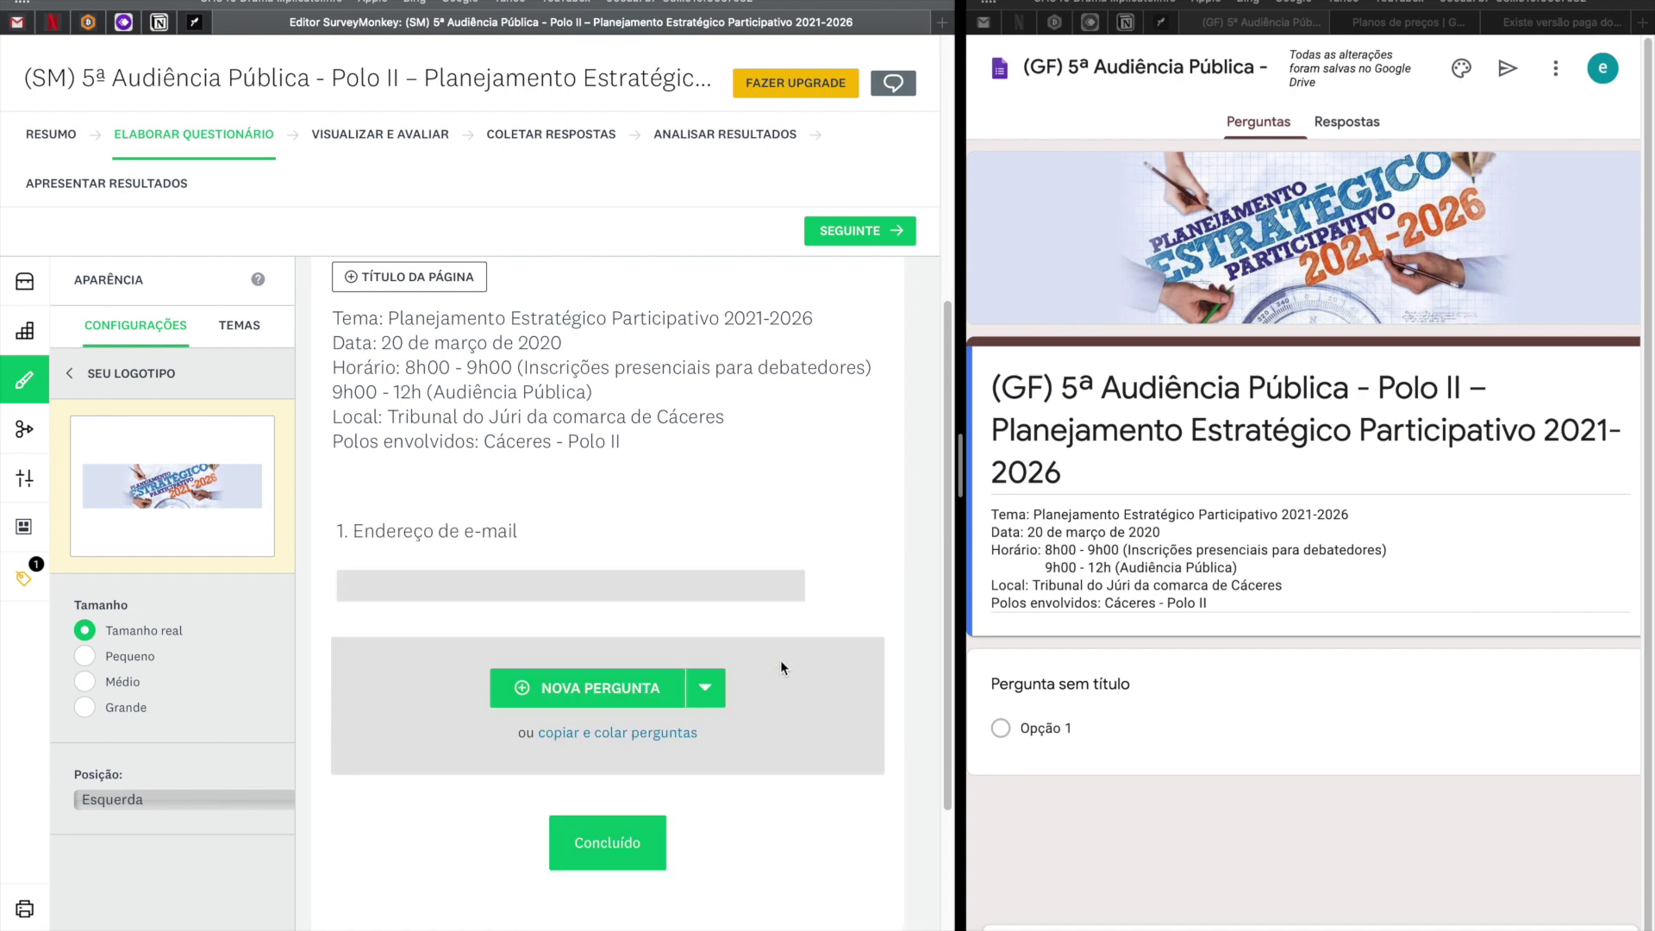
In question 1's options, turn on 'Exigir uma resposta' to make it required.
{"action": "left_click", "coordinate": [687, 552]}
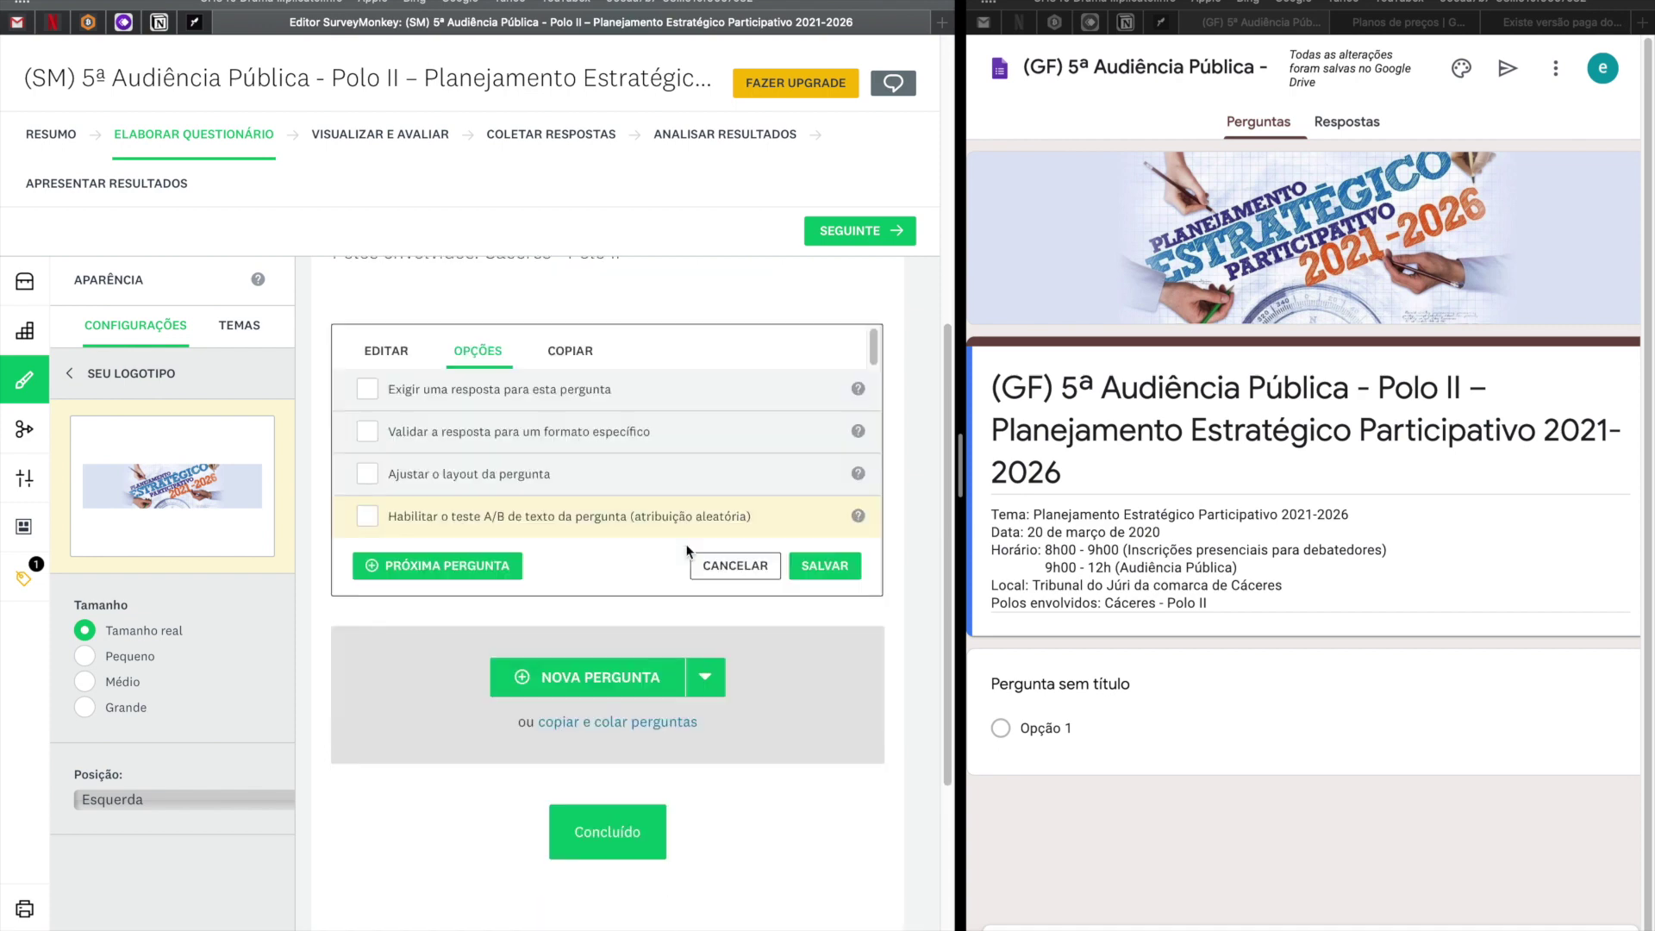
{"action": "left_click", "coordinate": [388, 334]}
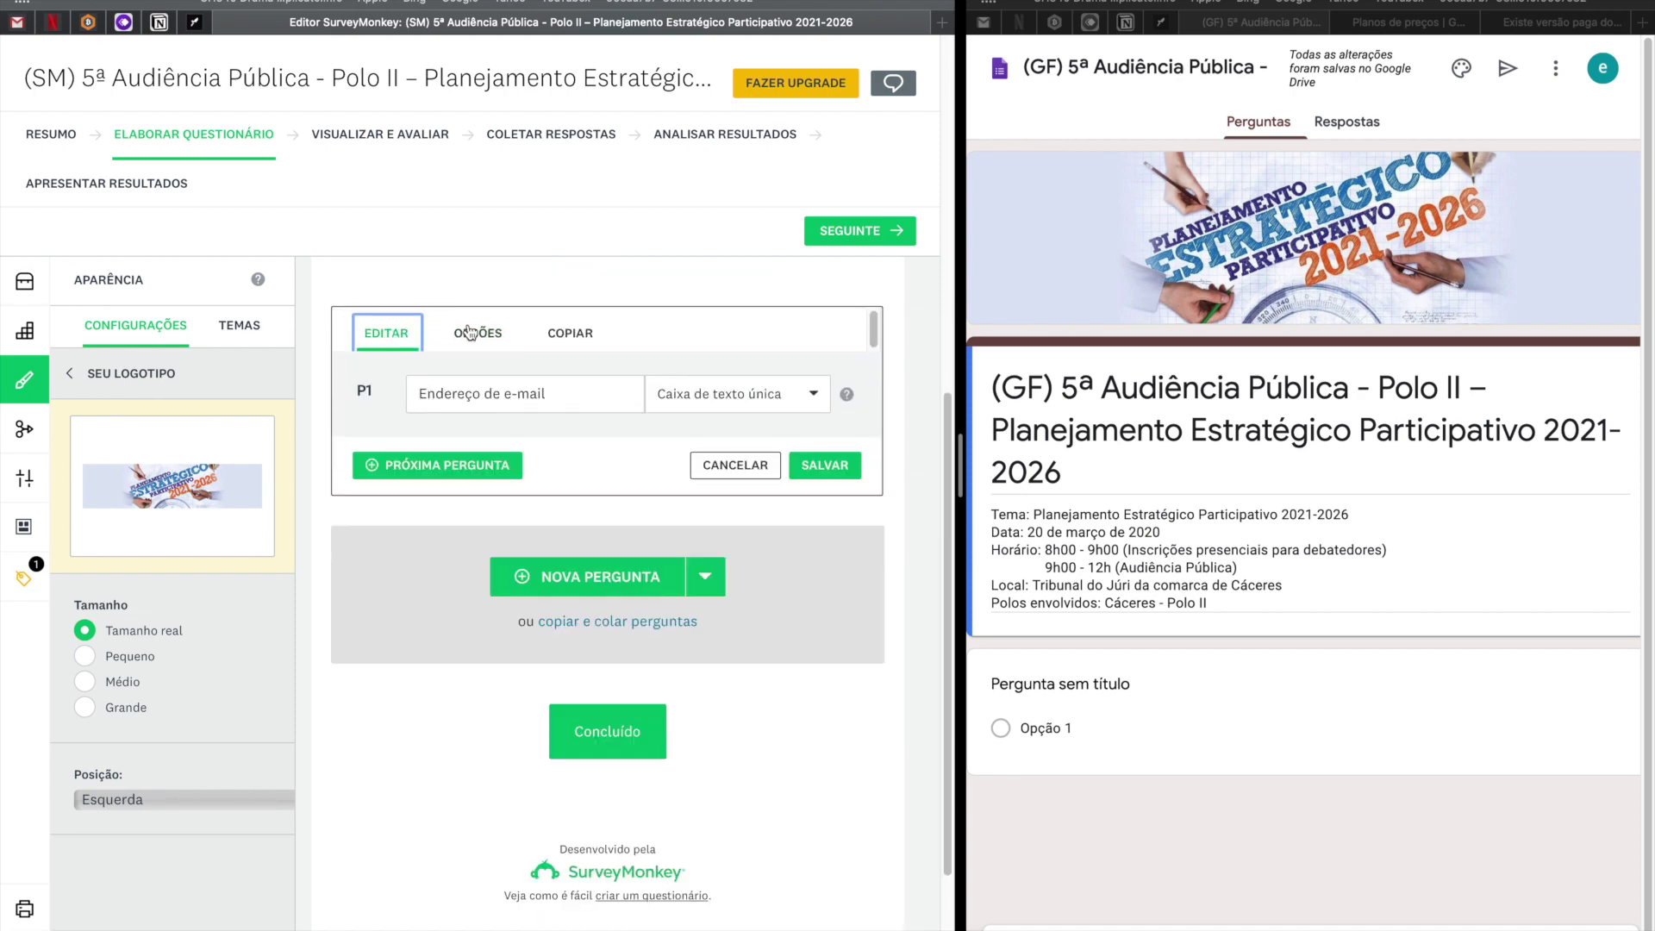
{"action": "left_click", "coordinate": [475, 332]}
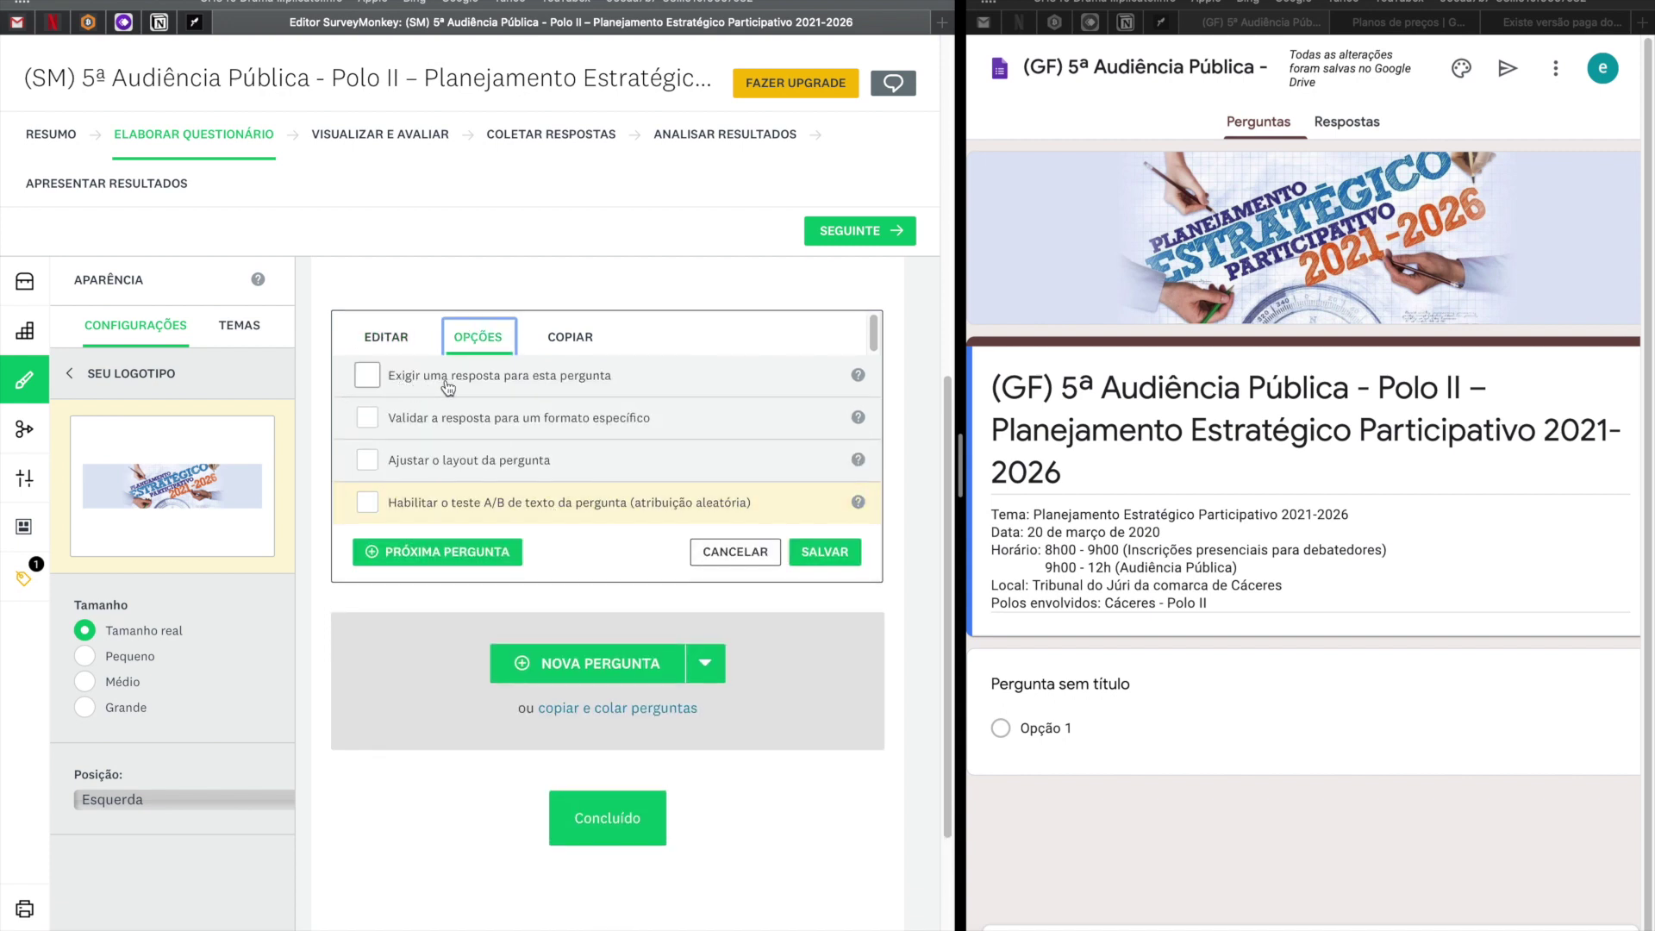
{"action": "left_click", "coordinate": [368, 377]}
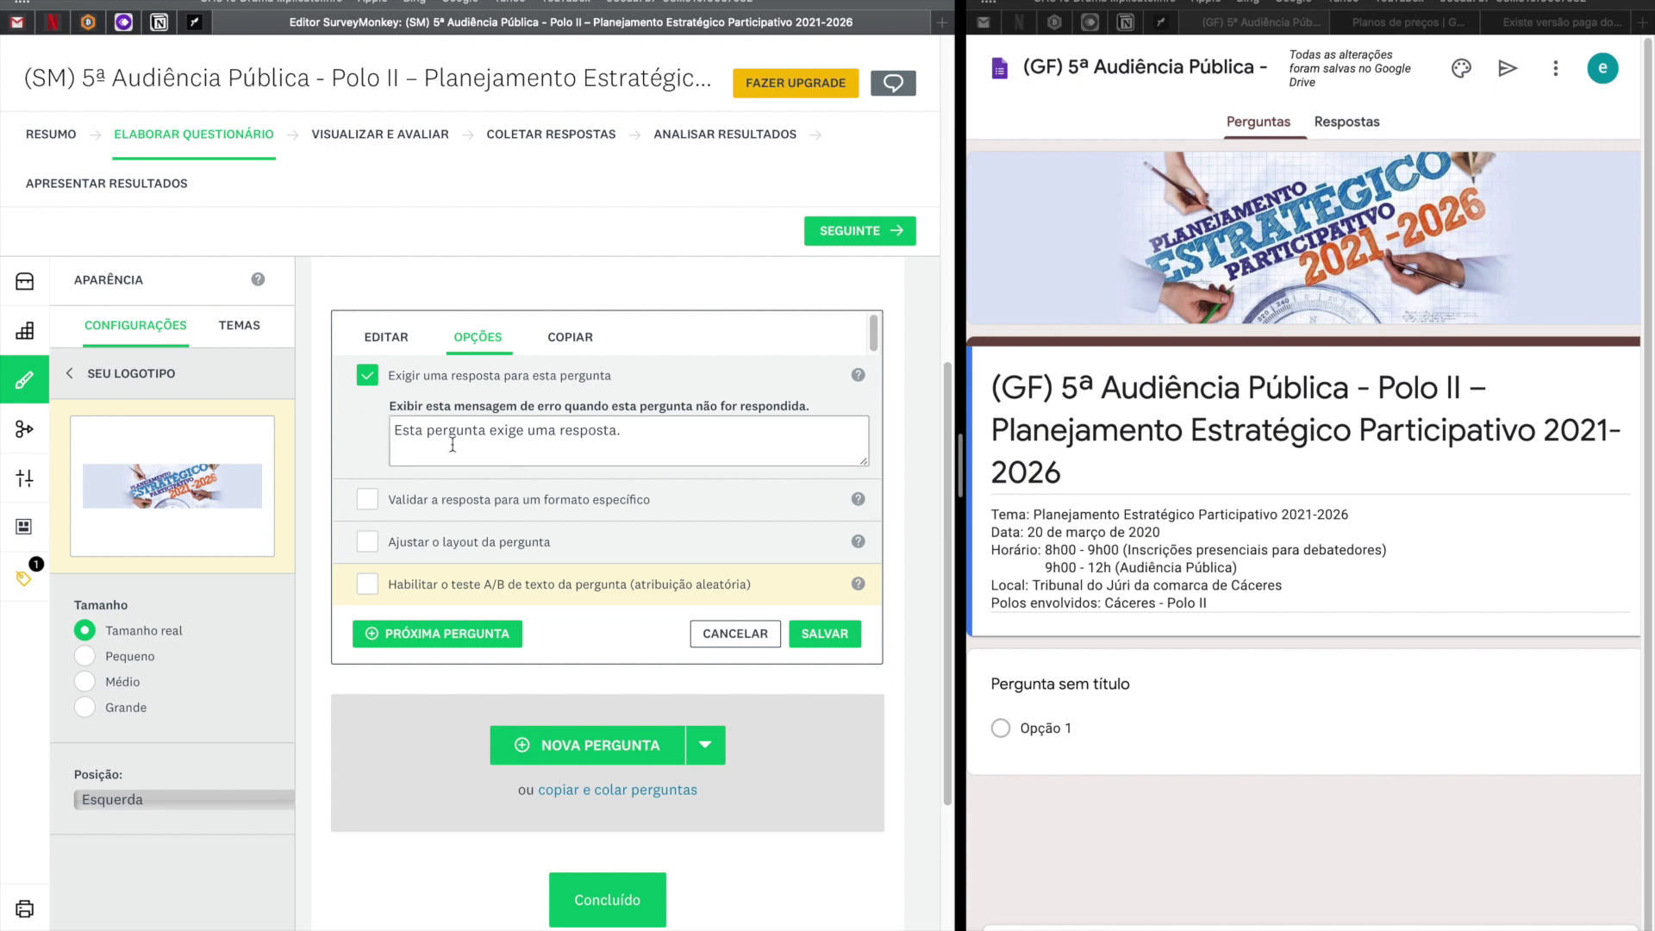
{"action": "left_click_drag", "start_coordinate": [655, 431], "coordinate": [374, 432]}
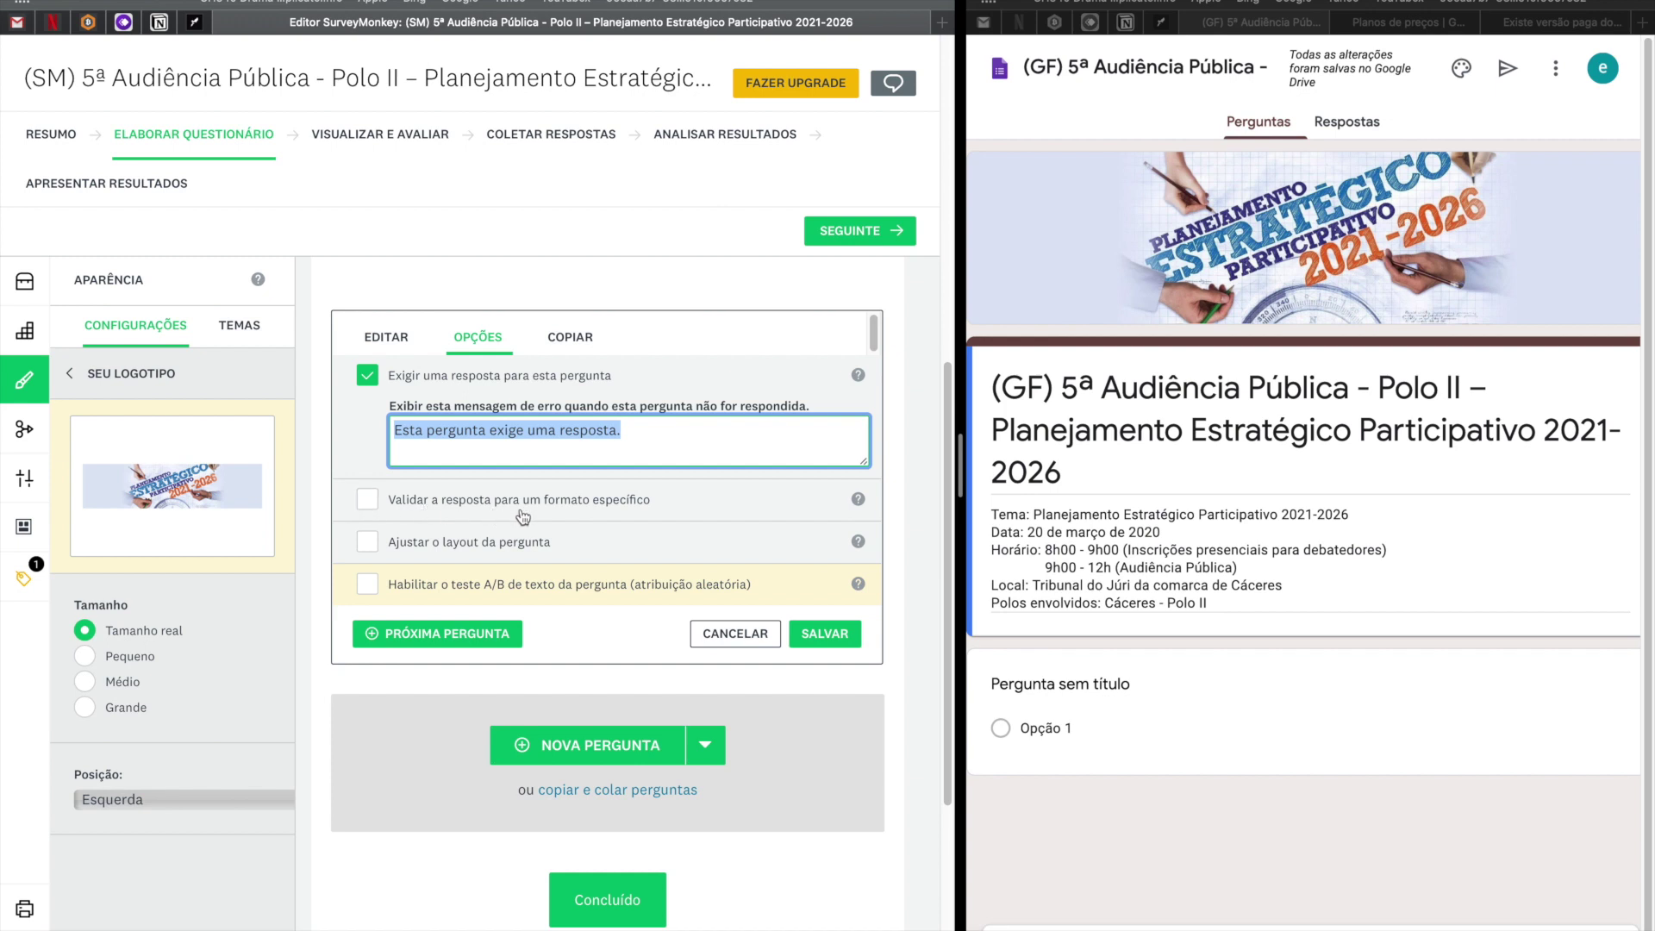
Validate answers as an e-mail address with the error message 'Digiti um email válido', then save.
{"action": "left_click", "coordinate": [367, 499]}
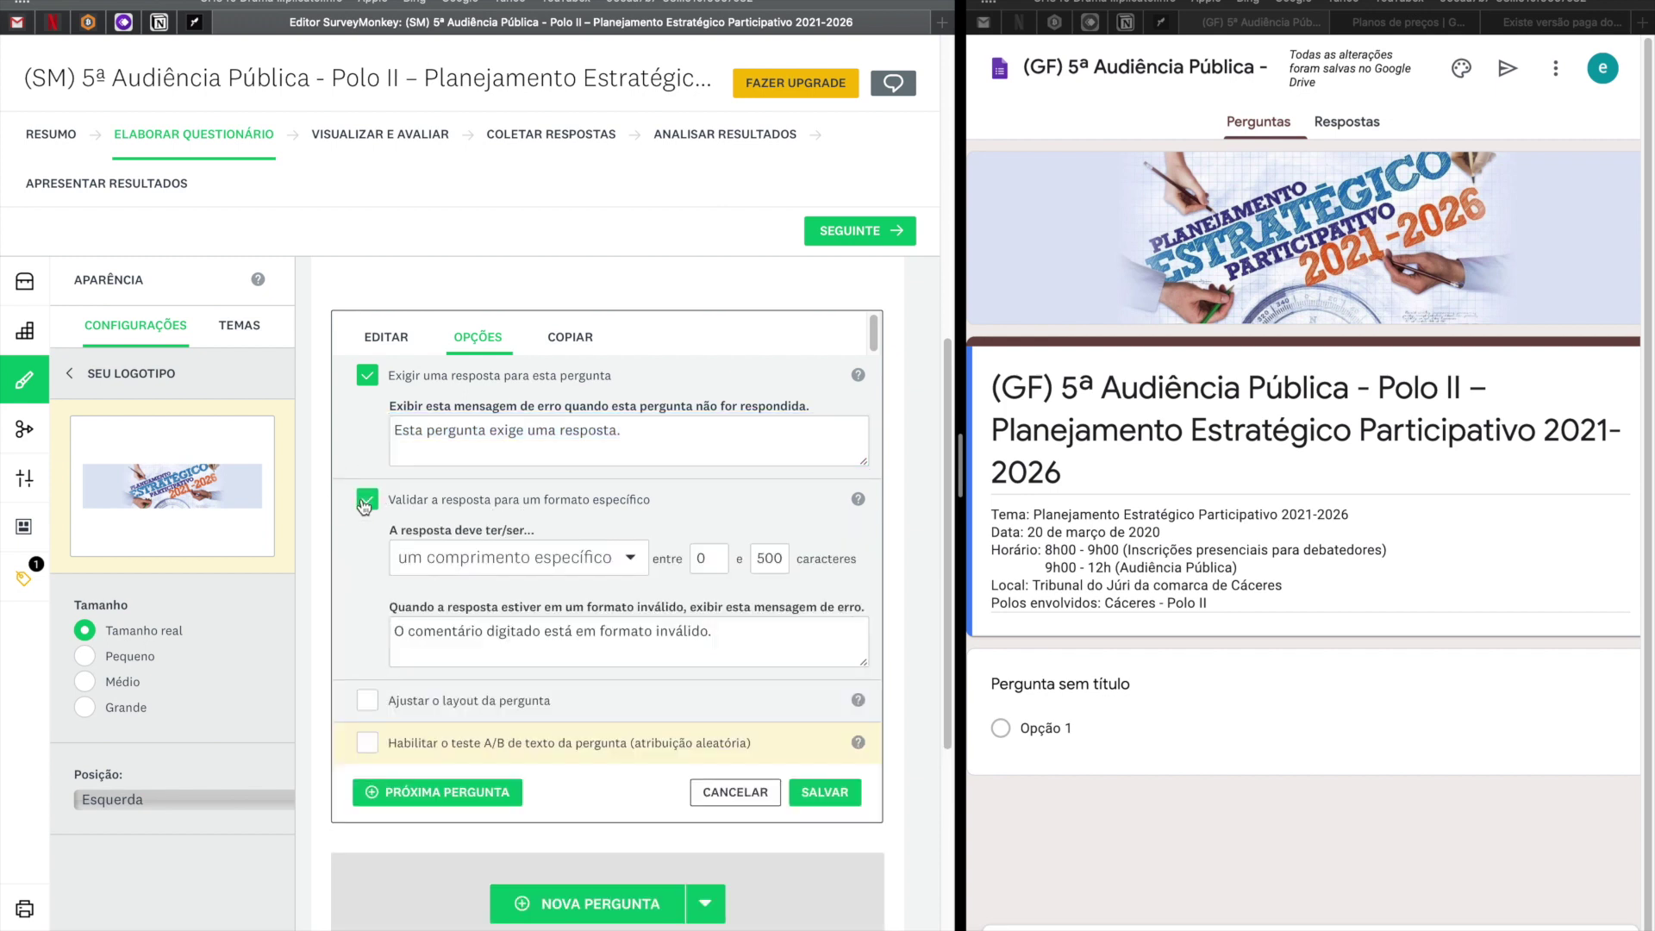
{"action": "left_click", "coordinate": [630, 560]}
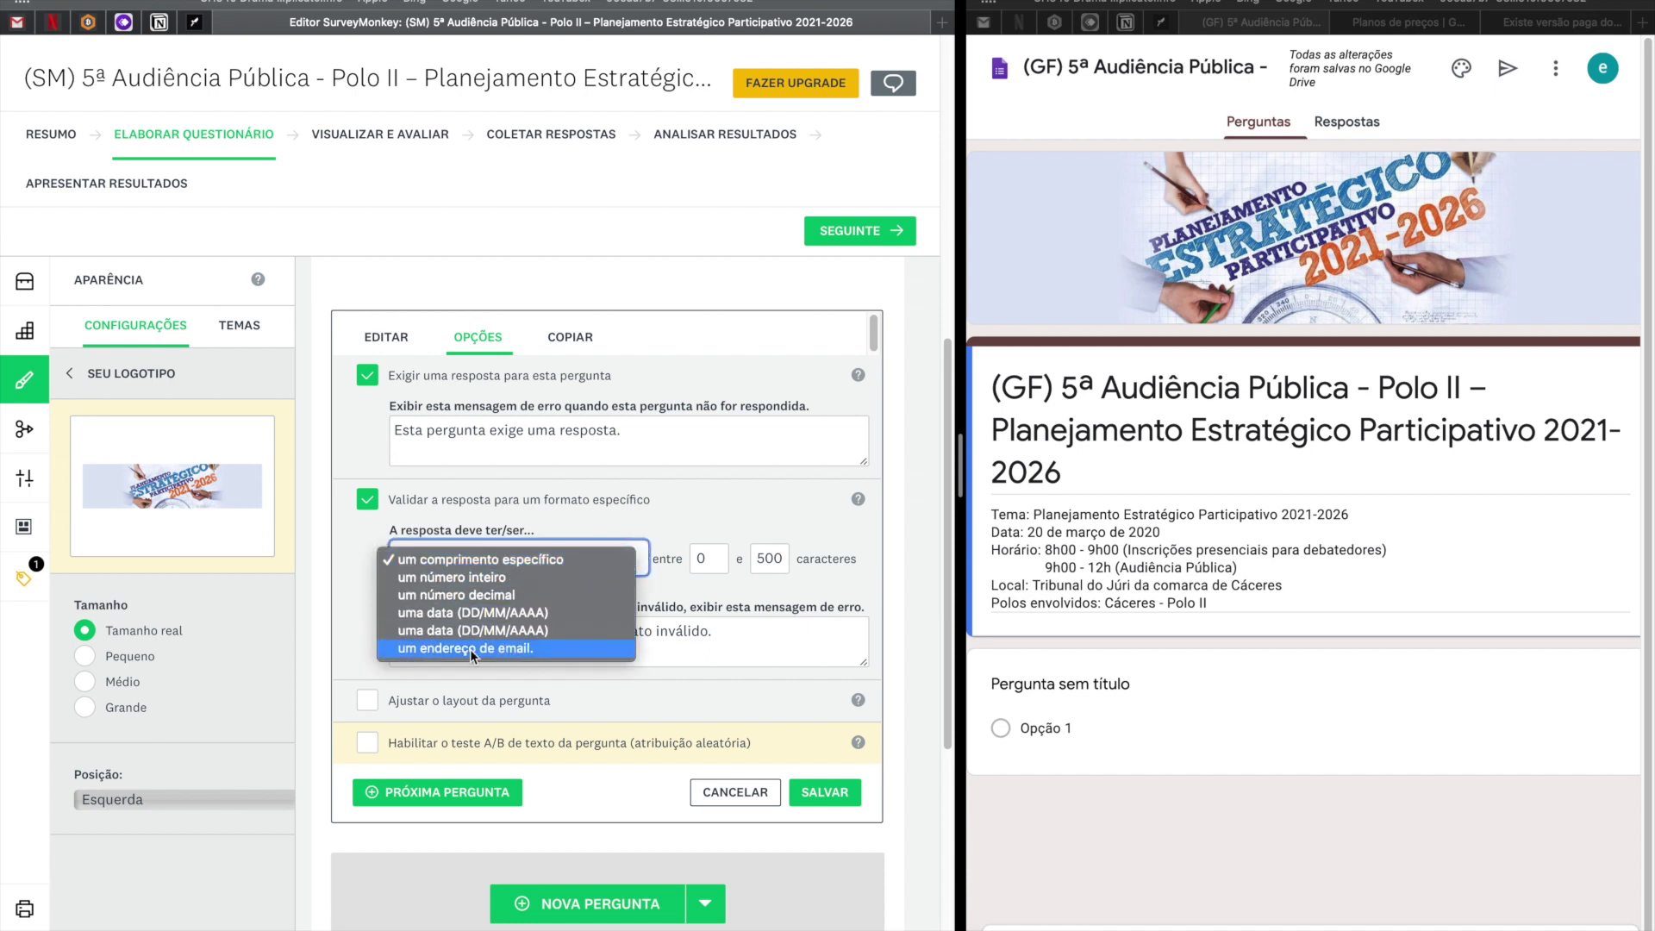
{"action": "key", "text": "Escape"}
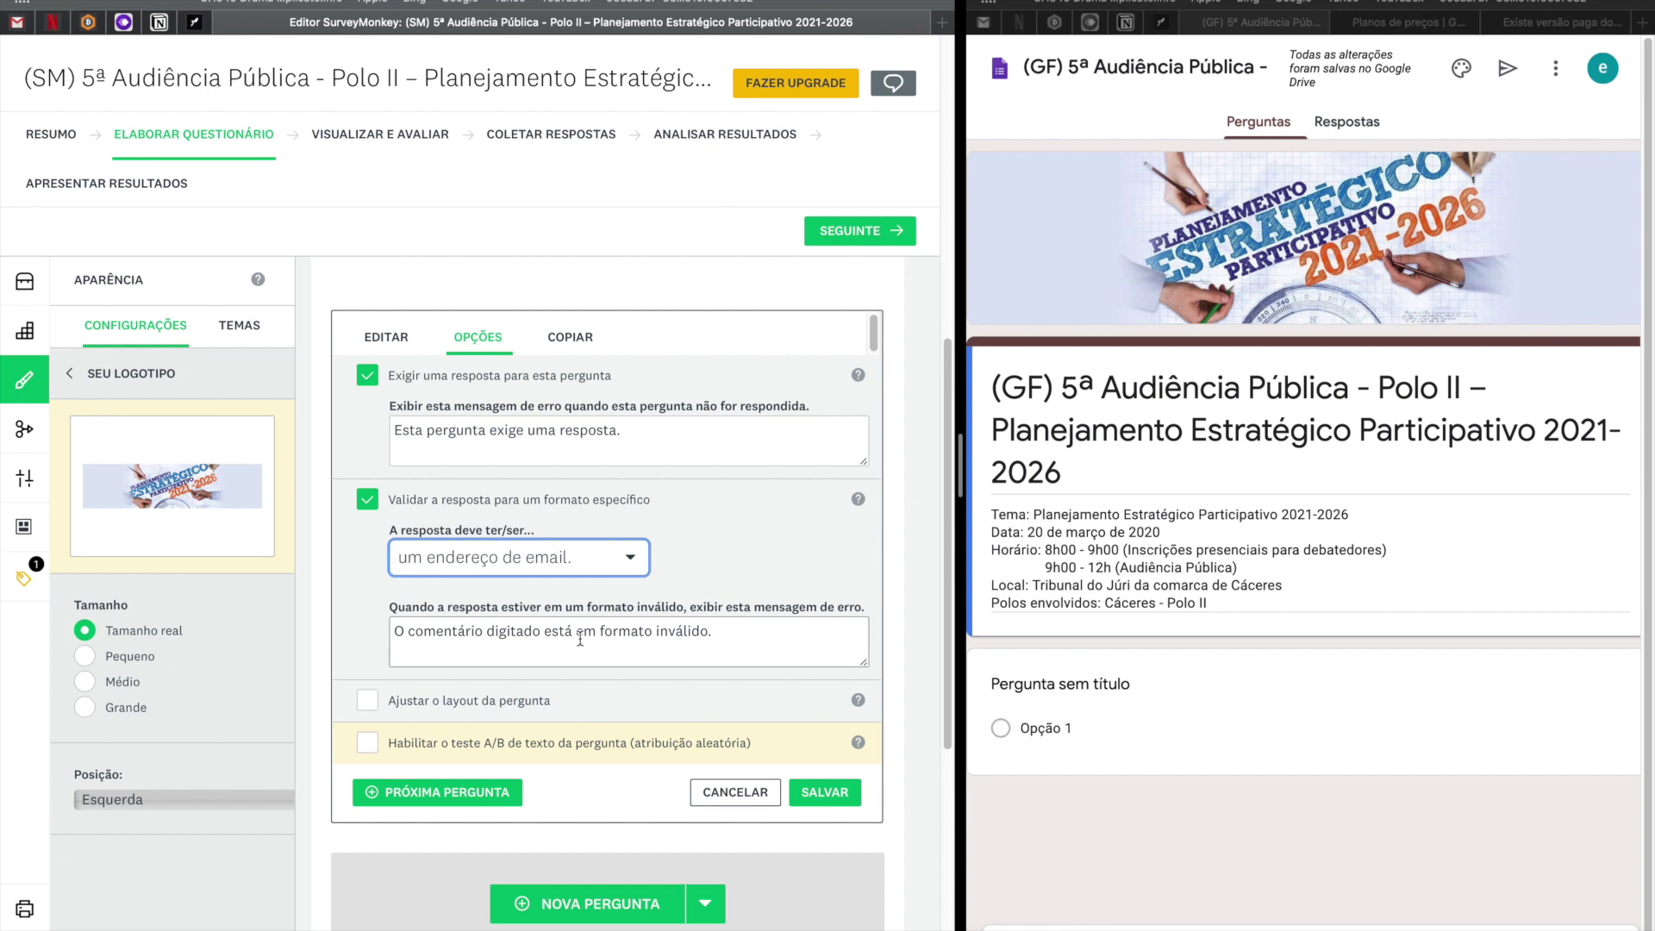
{"action": "left_click_drag", "start_coordinate": [750, 636], "coordinate": [334, 631]}
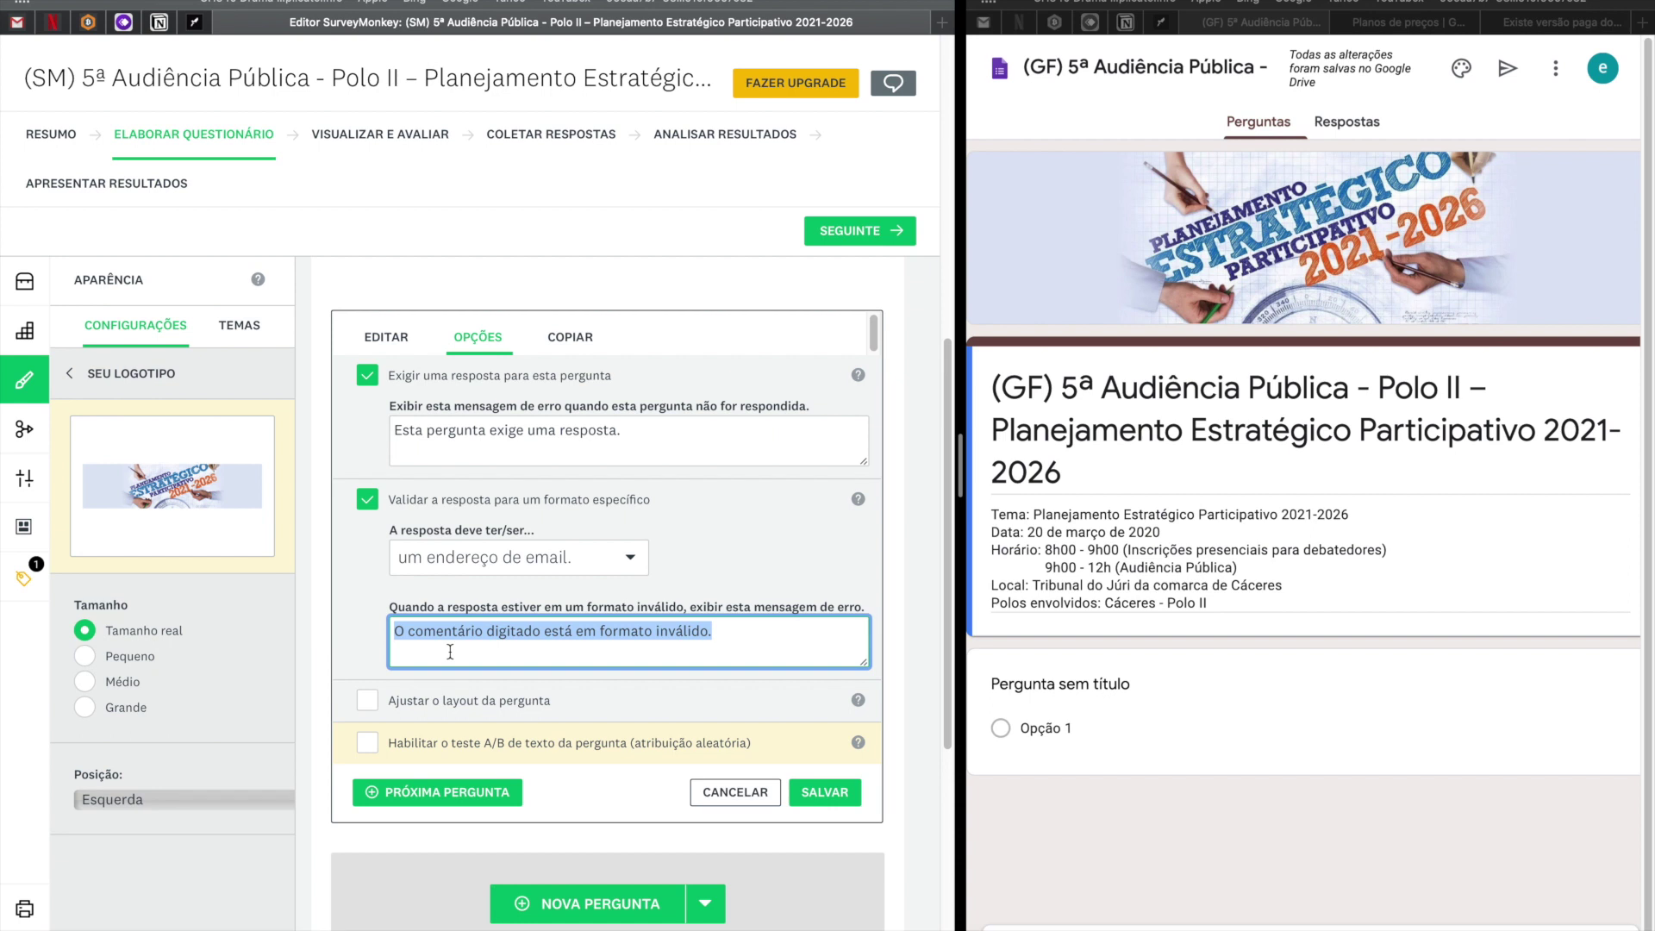
{"action": "type", "text": "Digiti um email válido"}
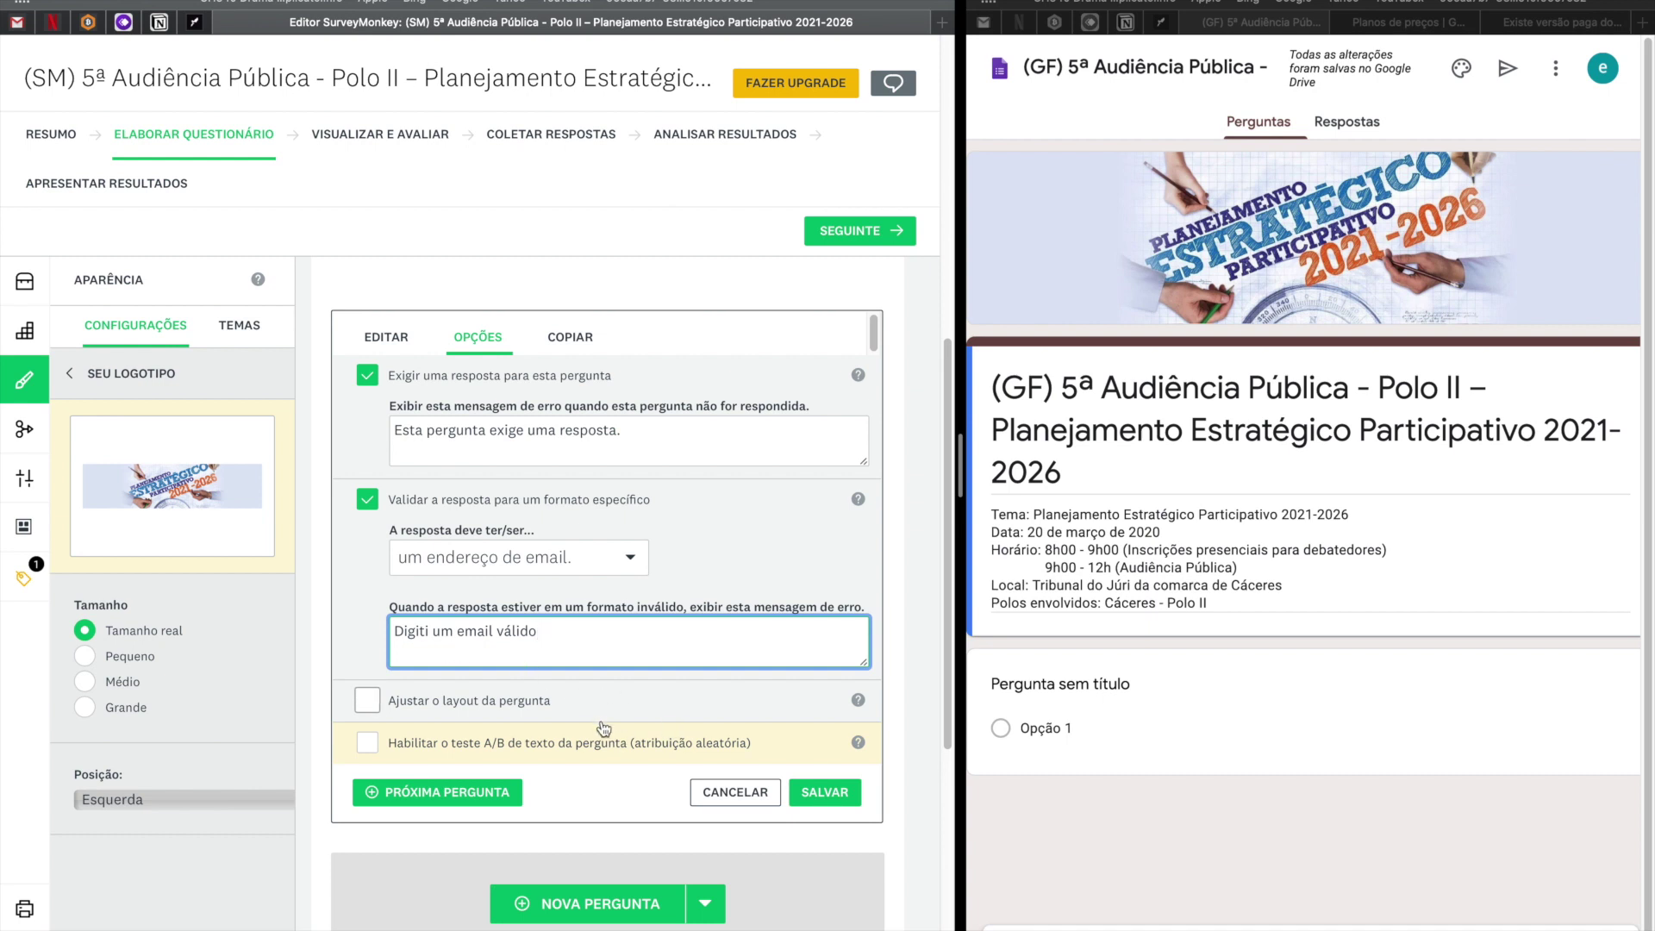
{"action": "scroll", "coordinate": [598, 726], "scroll_direction": "down", "scroll_amount": 1}
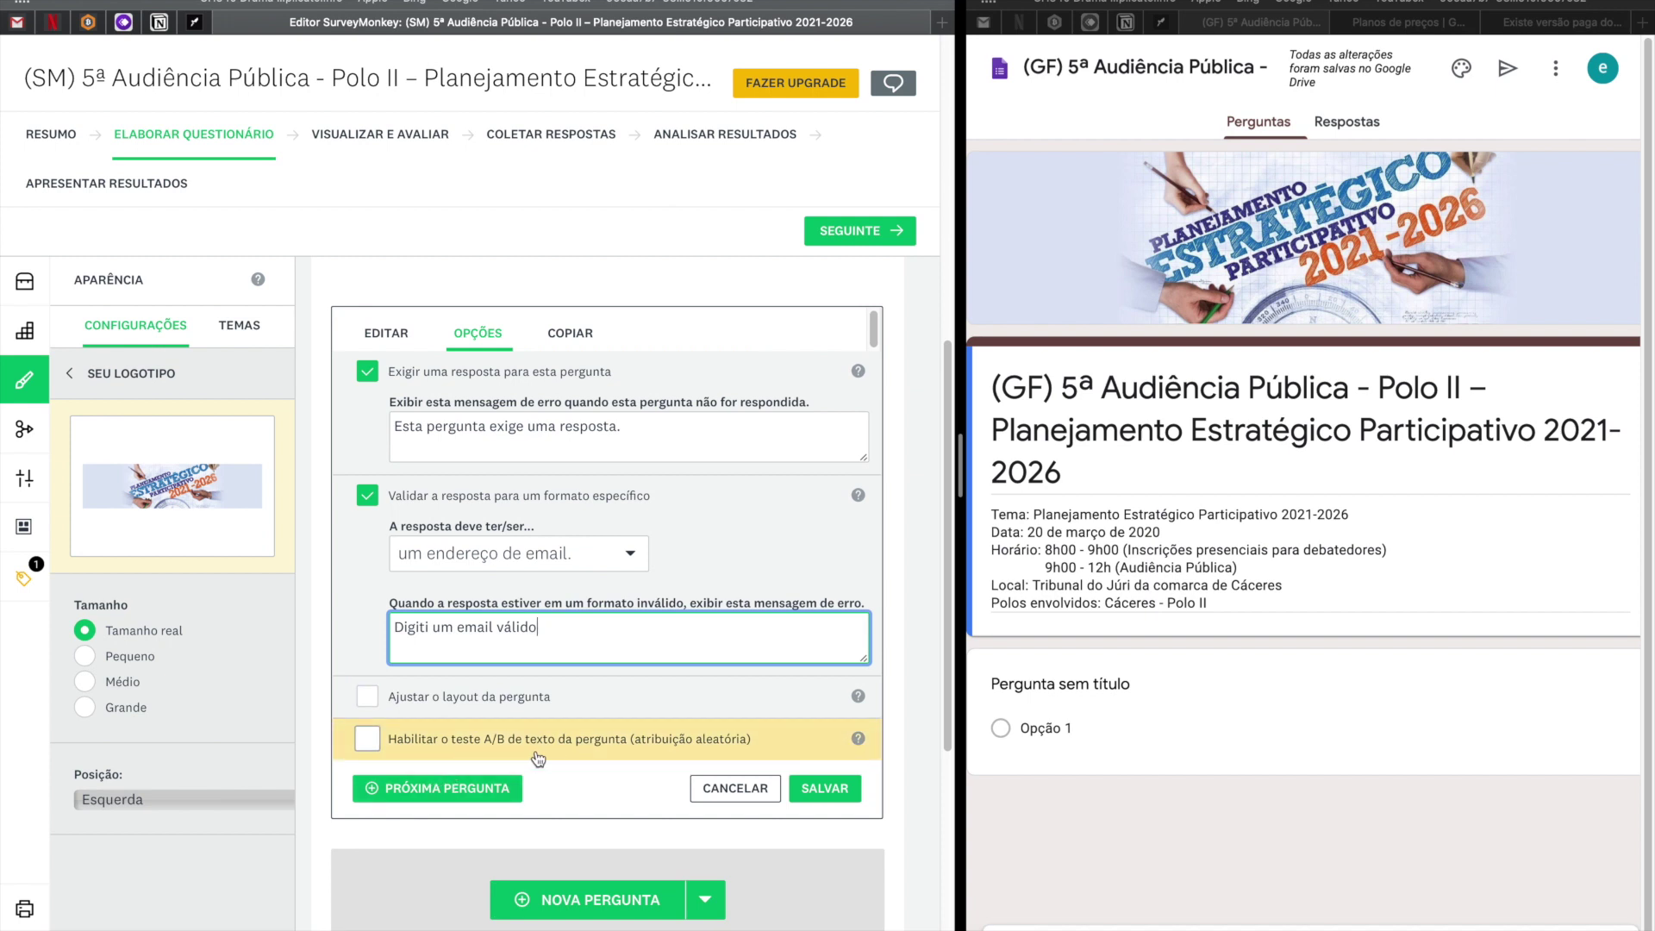
{"action": "left_click", "coordinate": [860, 743]}
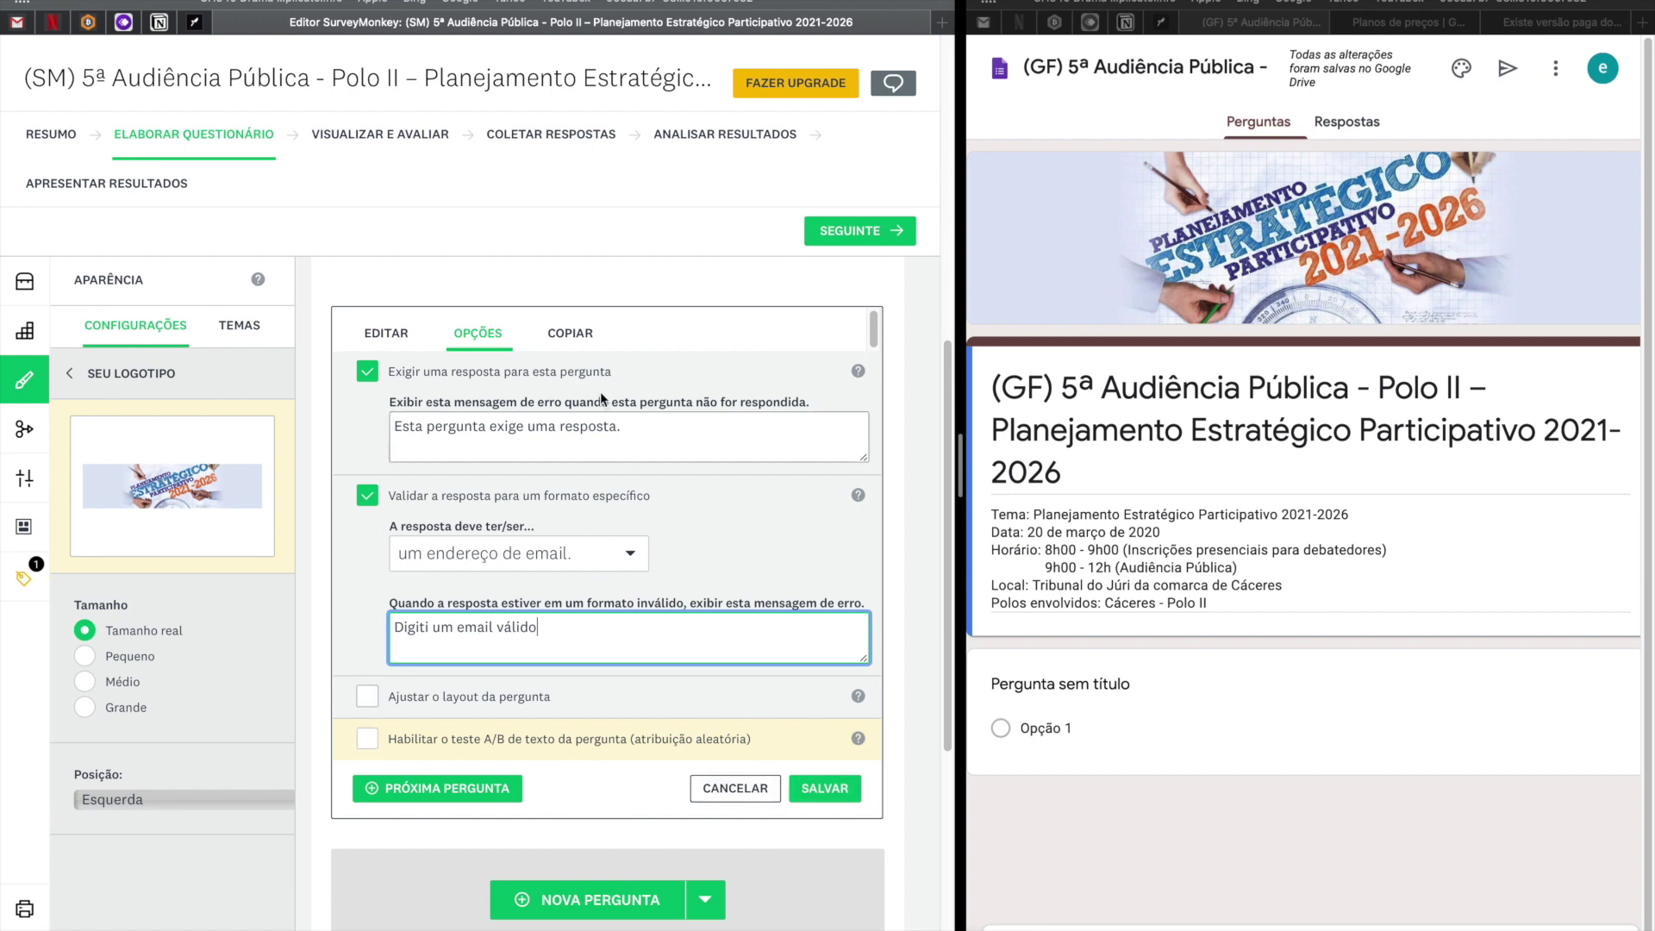
{"action": "left_click", "coordinate": [825, 788]}
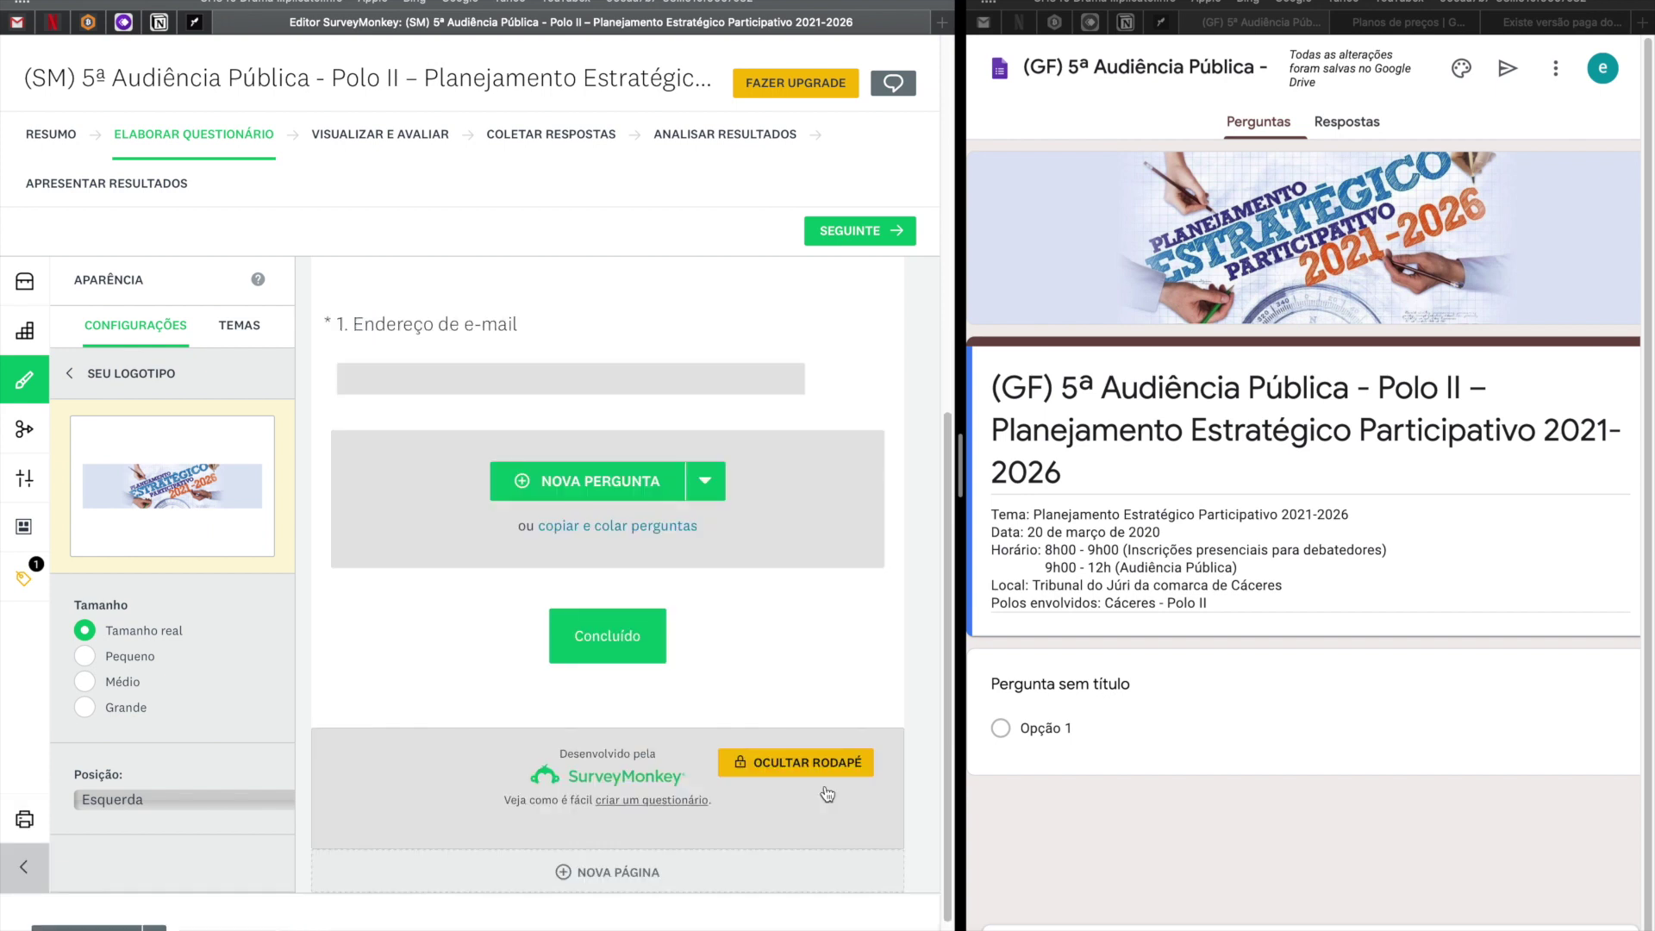
{"action": "scroll", "coordinate": [827, 793], "scroll_direction": "up", "scroll_amount": 2}
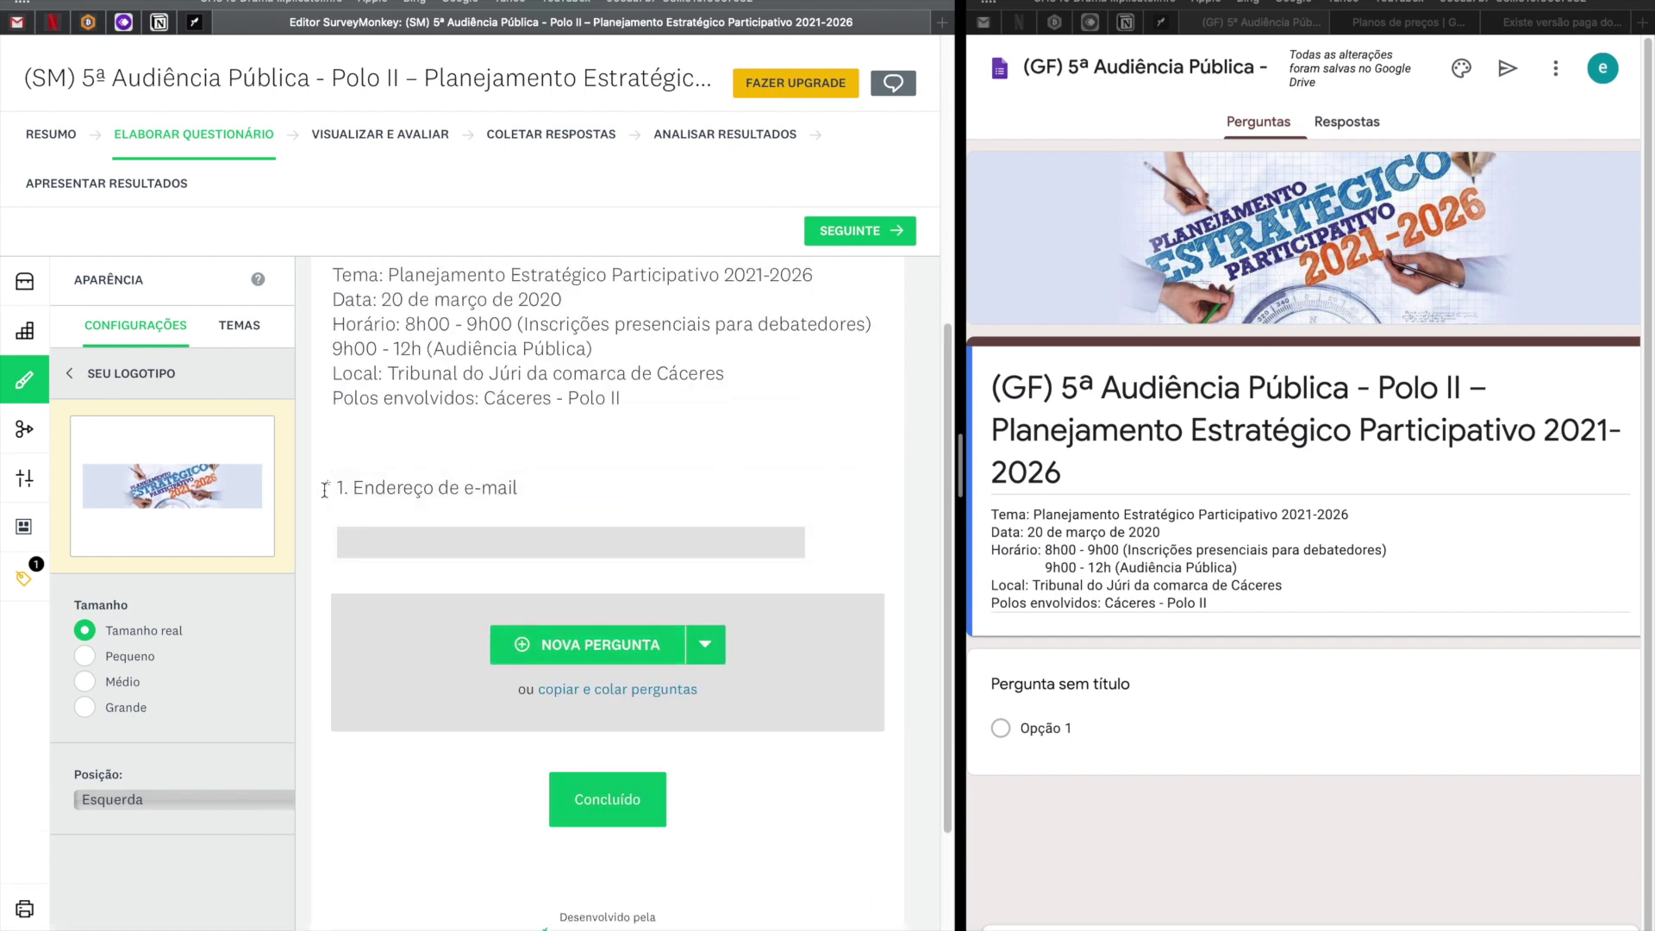
Title the Google Forms question 'Endereço de e-mail' and turn on e-mail address collection.
{"action": "mouse_move", "coordinate": [325, 489]}
{"action": "left_click", "coordinate": [524, 497]}
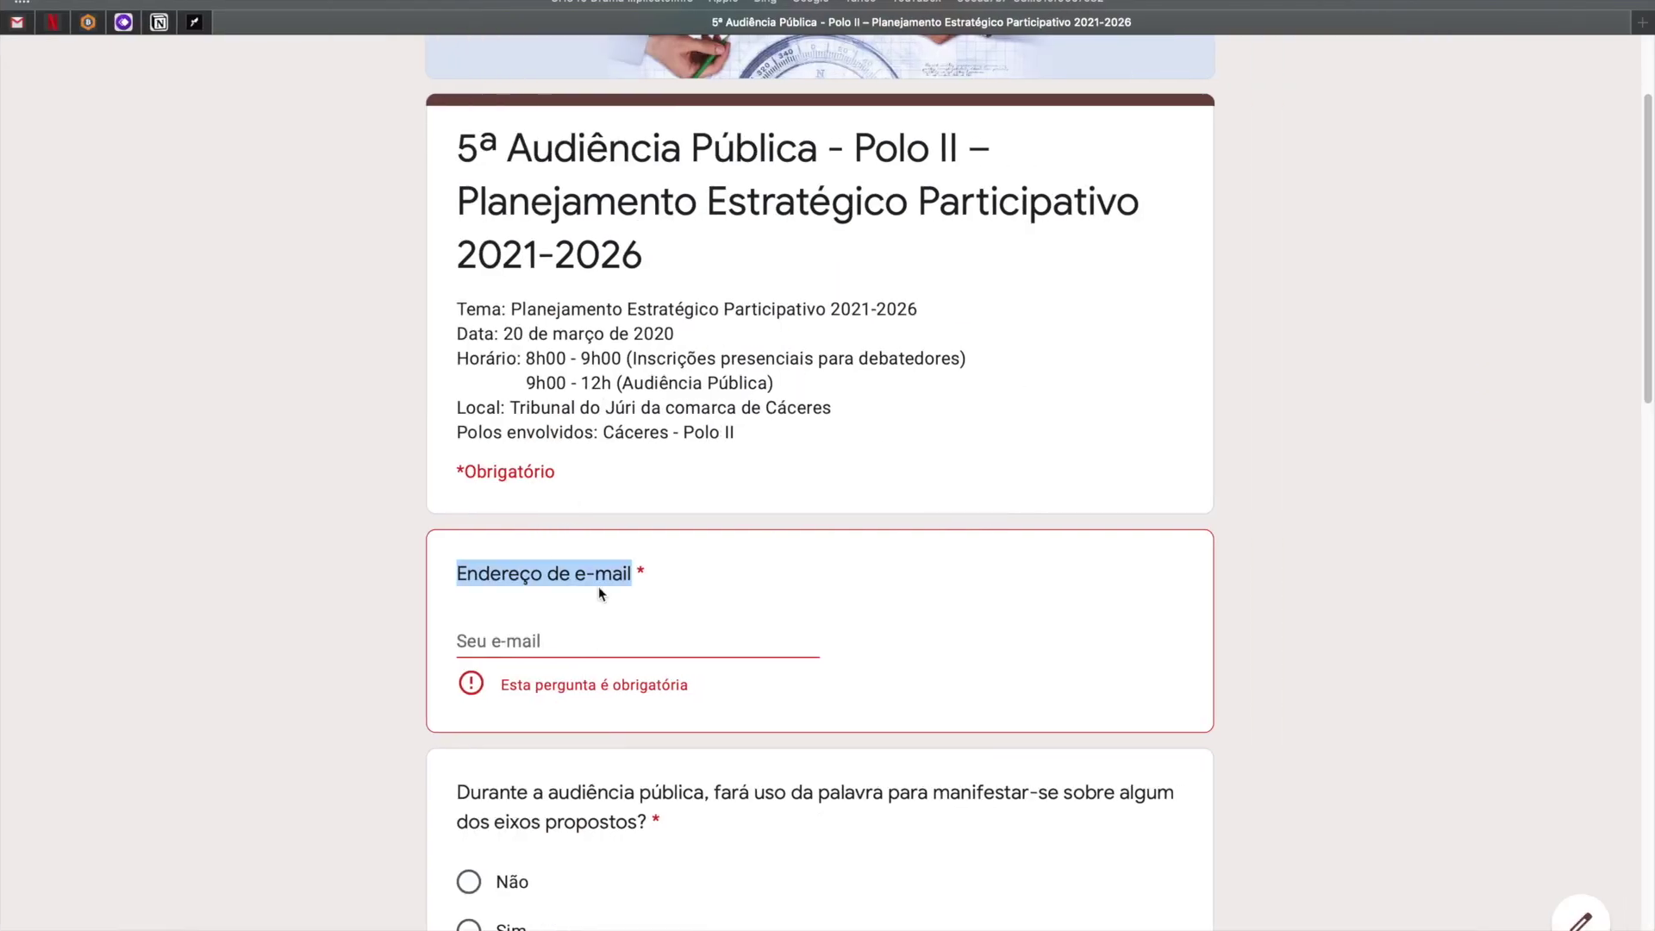
{"action": "left_click", "coordinate": [601, 594]}
{"action": "left_click_drag", "start_coordinate": [634, 574], "coordinate": [393, 575]}
{"action": "key", "text": "ctrl+c"}
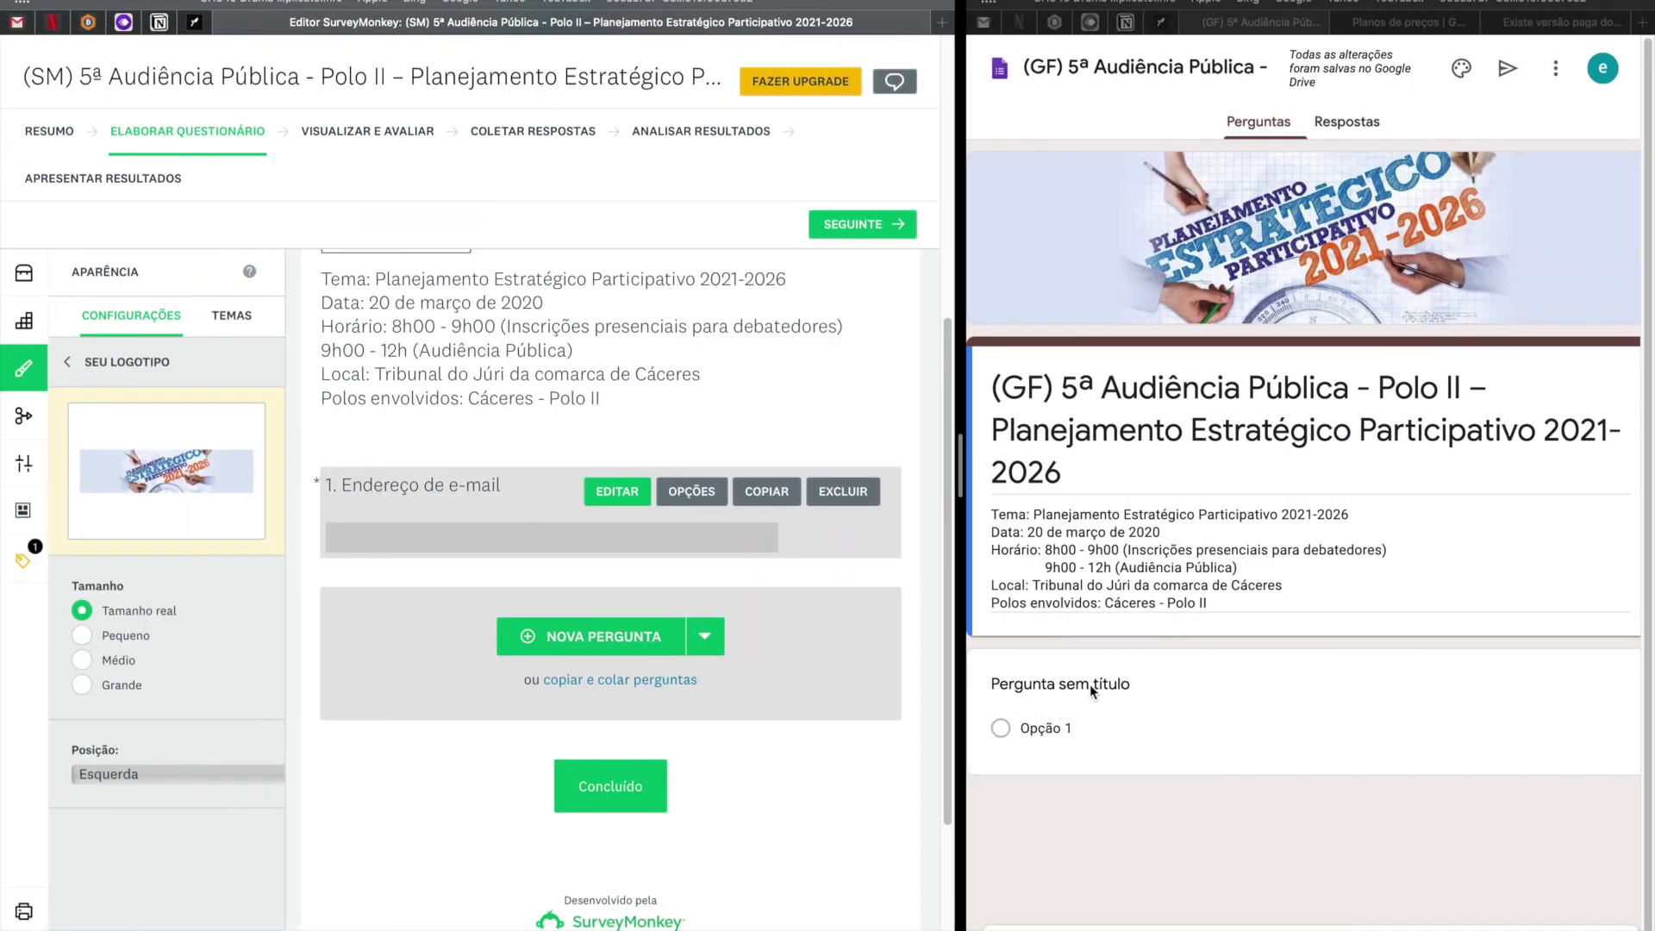
{"action": "left_click_drag", "start_coordinate": [953, 647], "coordinate": [348, 642]}
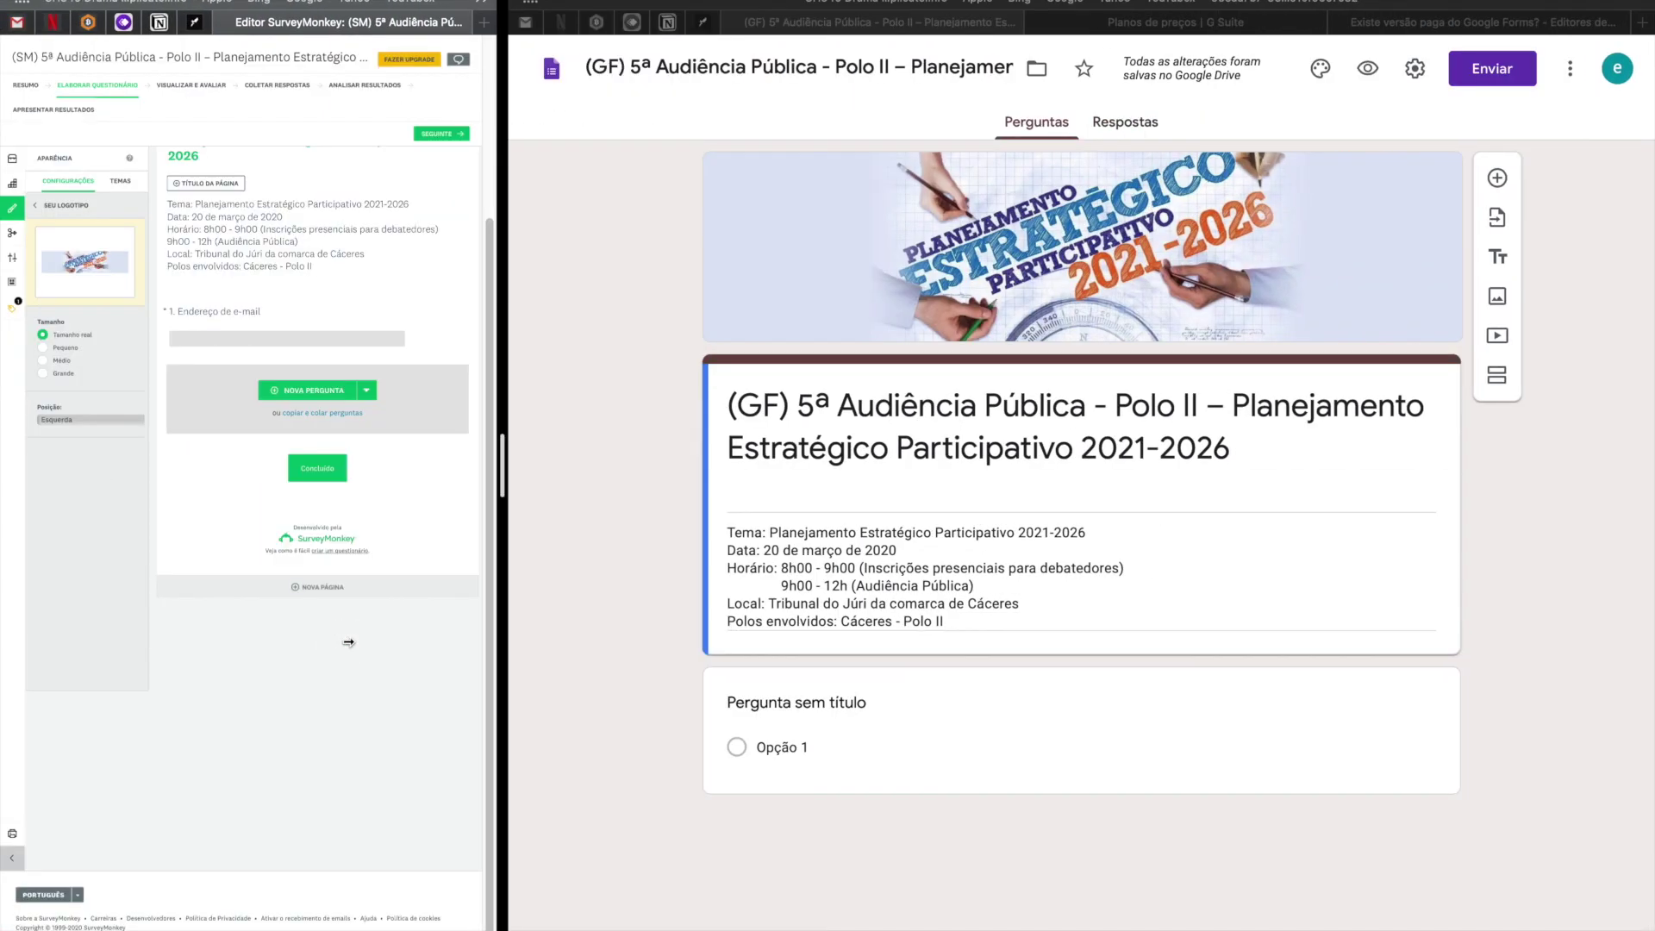
{"action": "left_click", "coordinate": [813, 706]}
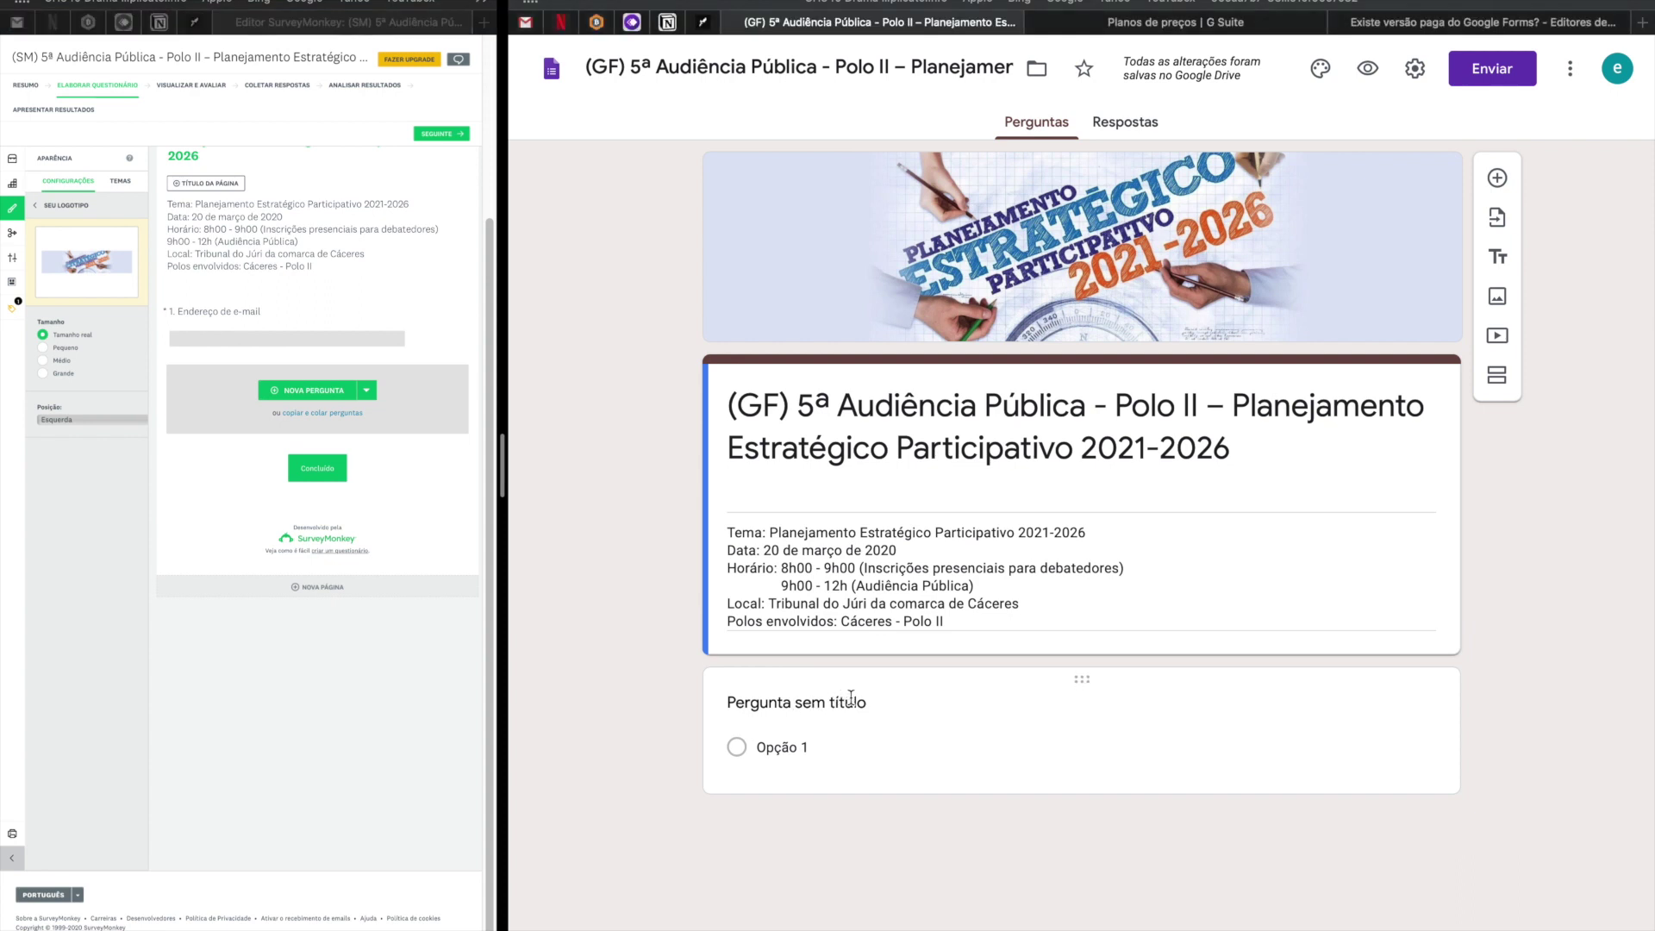
{"action": "left_click", "coordinate": [863, 712]}
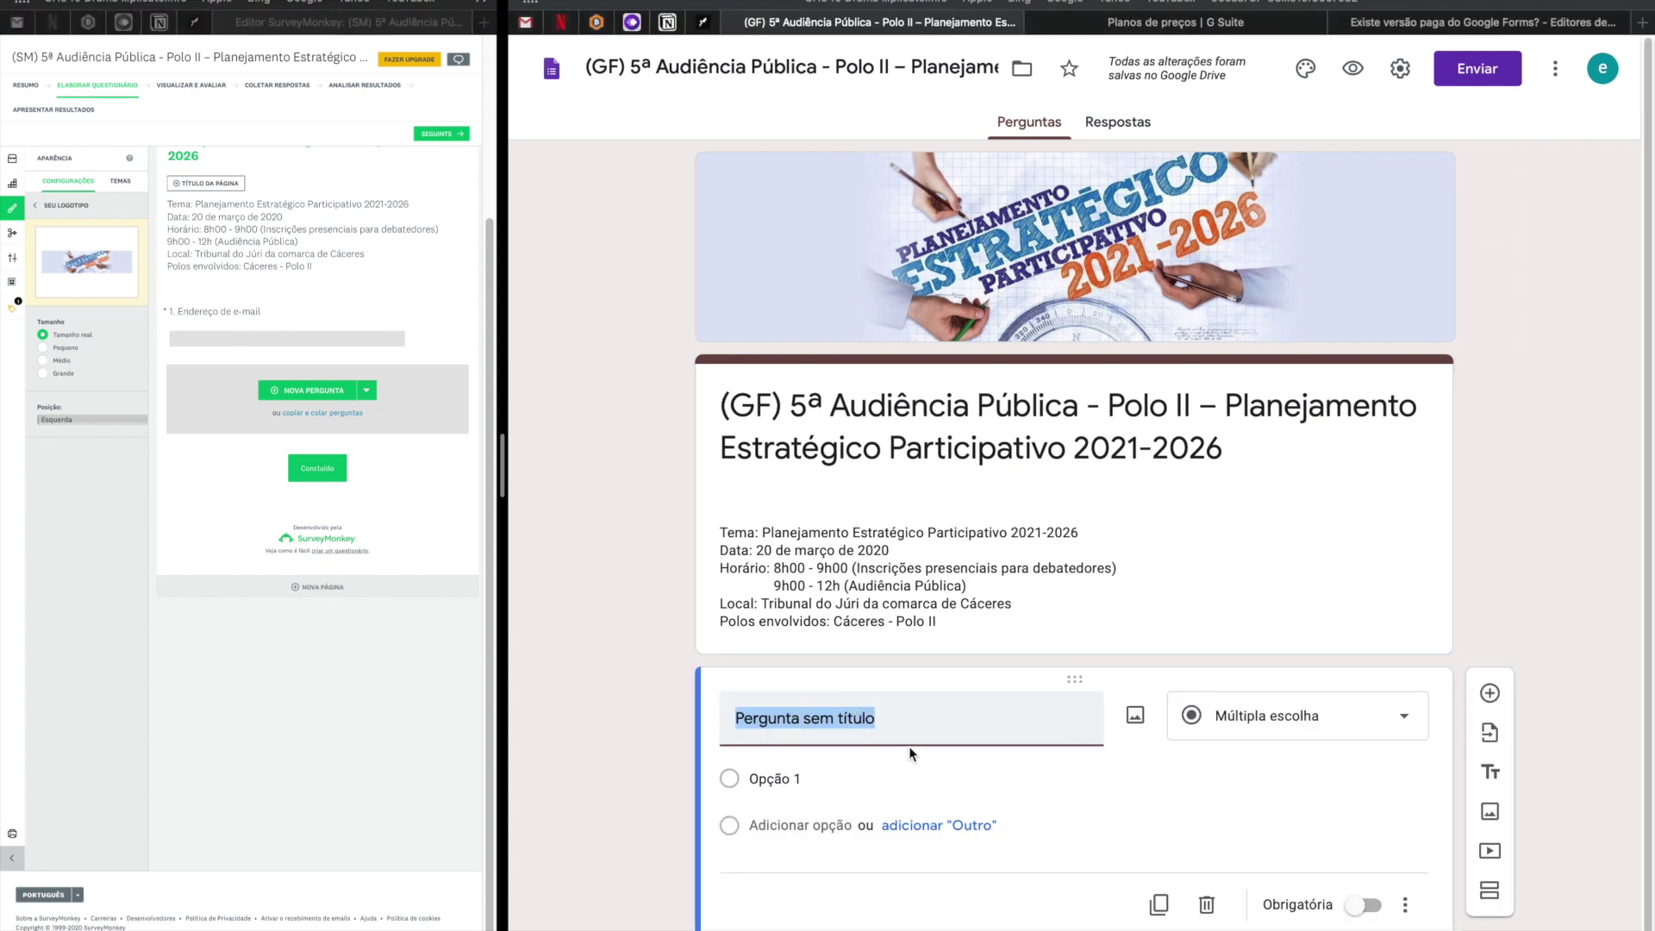
{"action": "key", "text": "ctrl+v"}
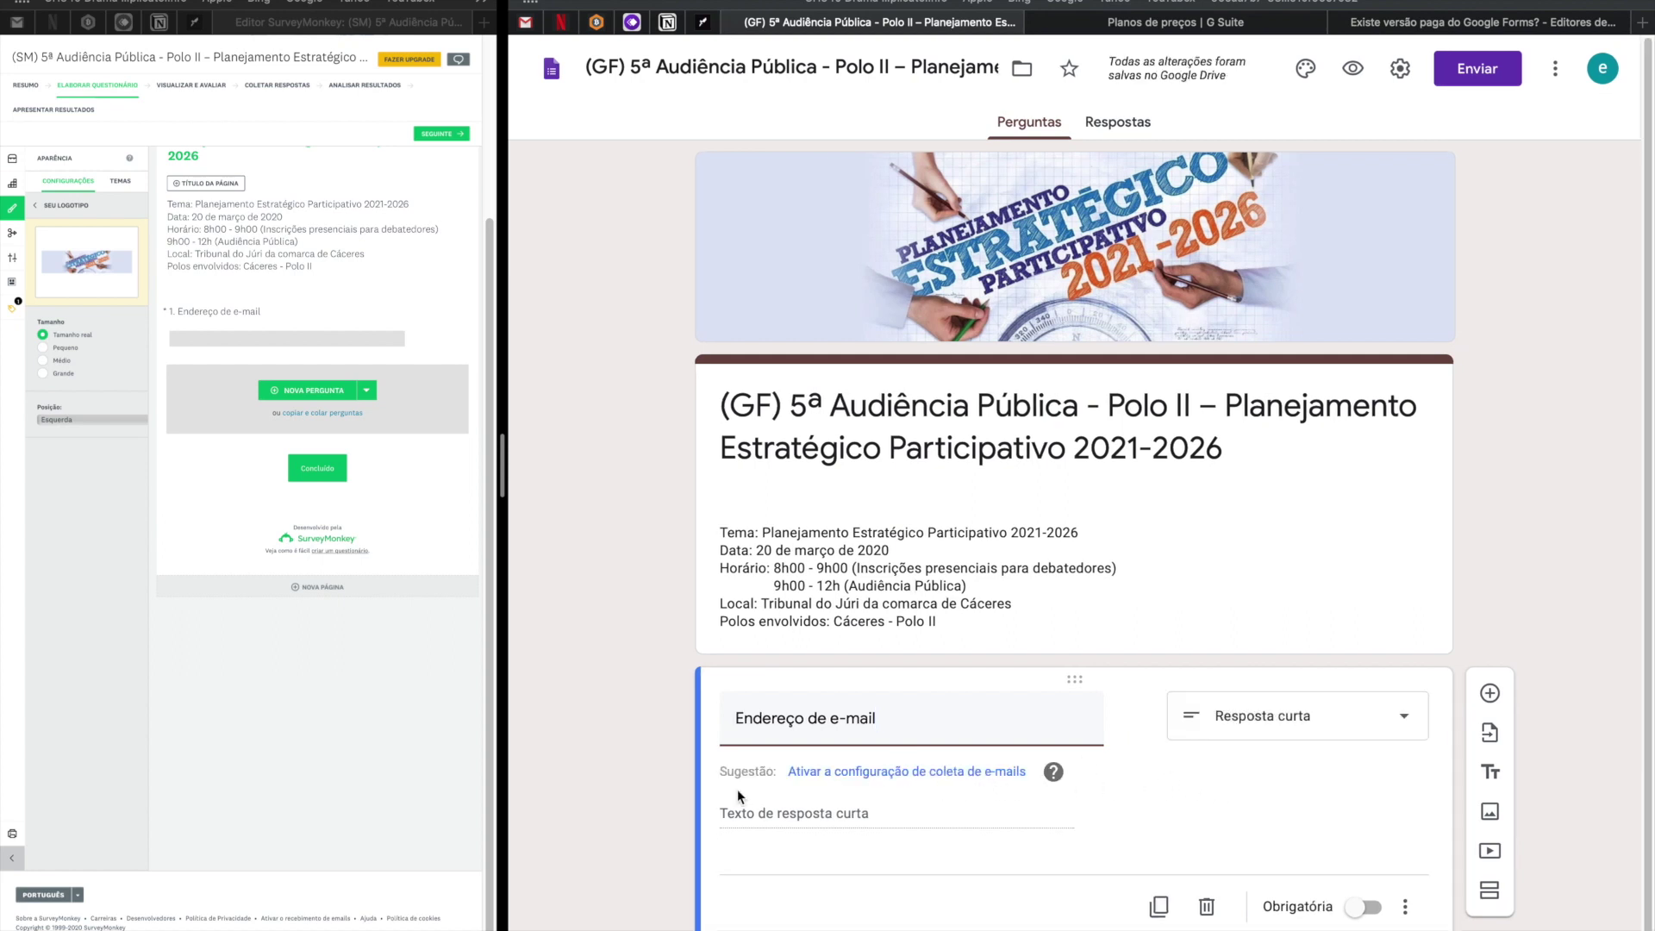
{"action": "left_click", "coordinate": [845, 775]}
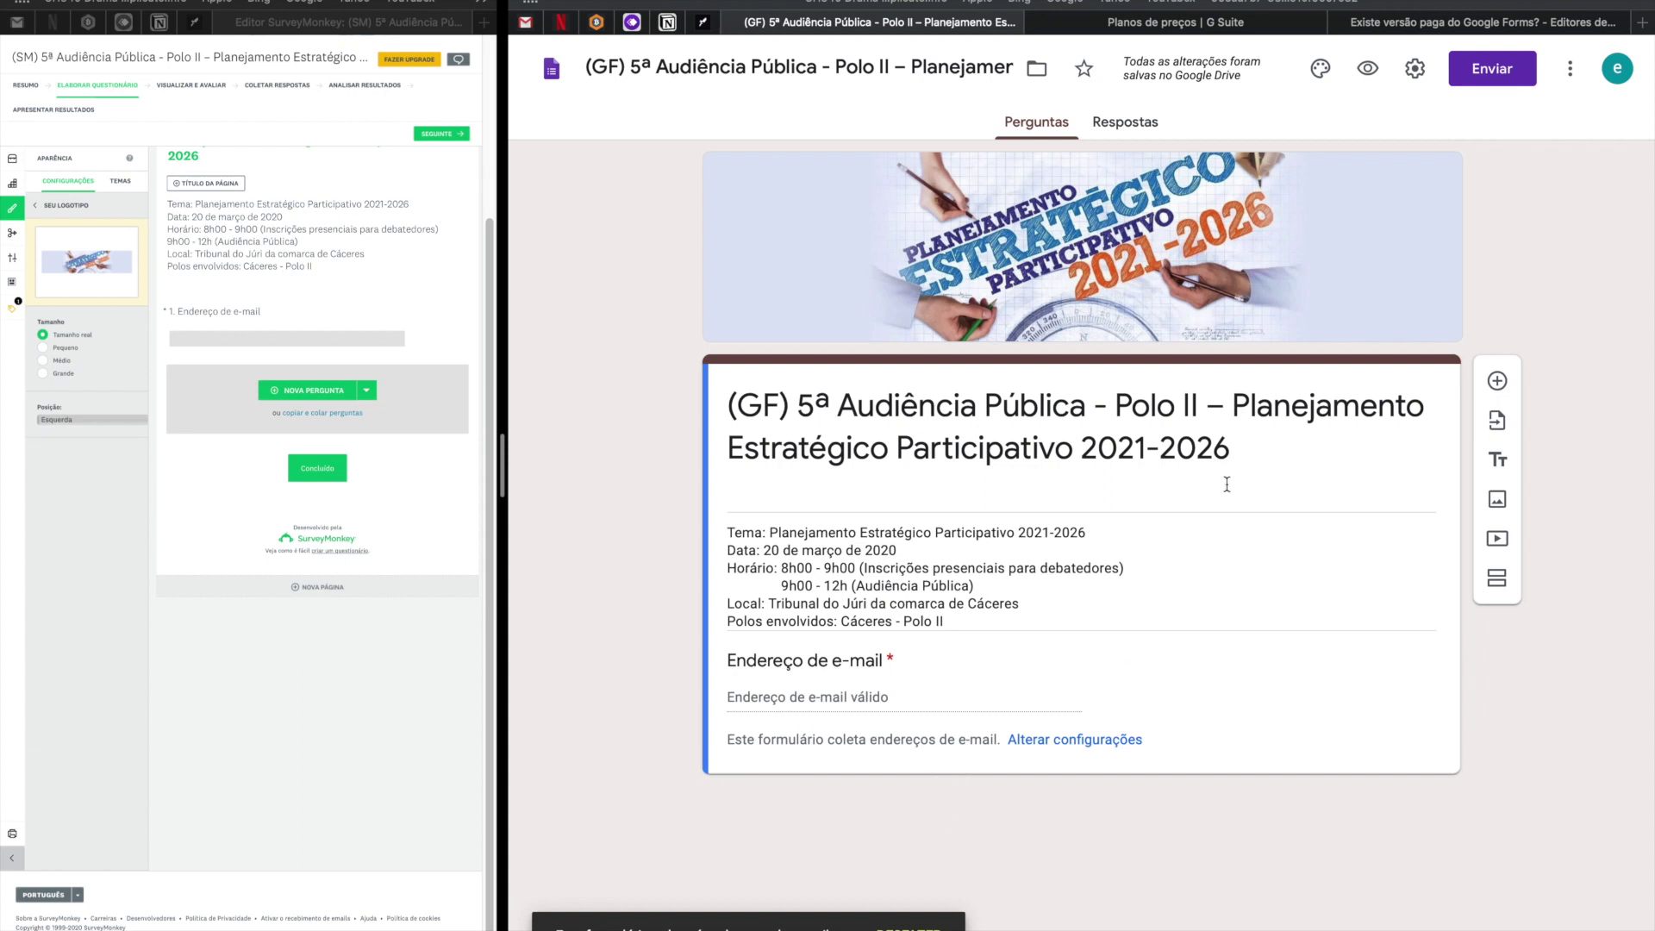
In the form's settings, enable Recibos de respostas set to Sempre and save.
{"action": "left_click", "coordinate": [1417, 70]}
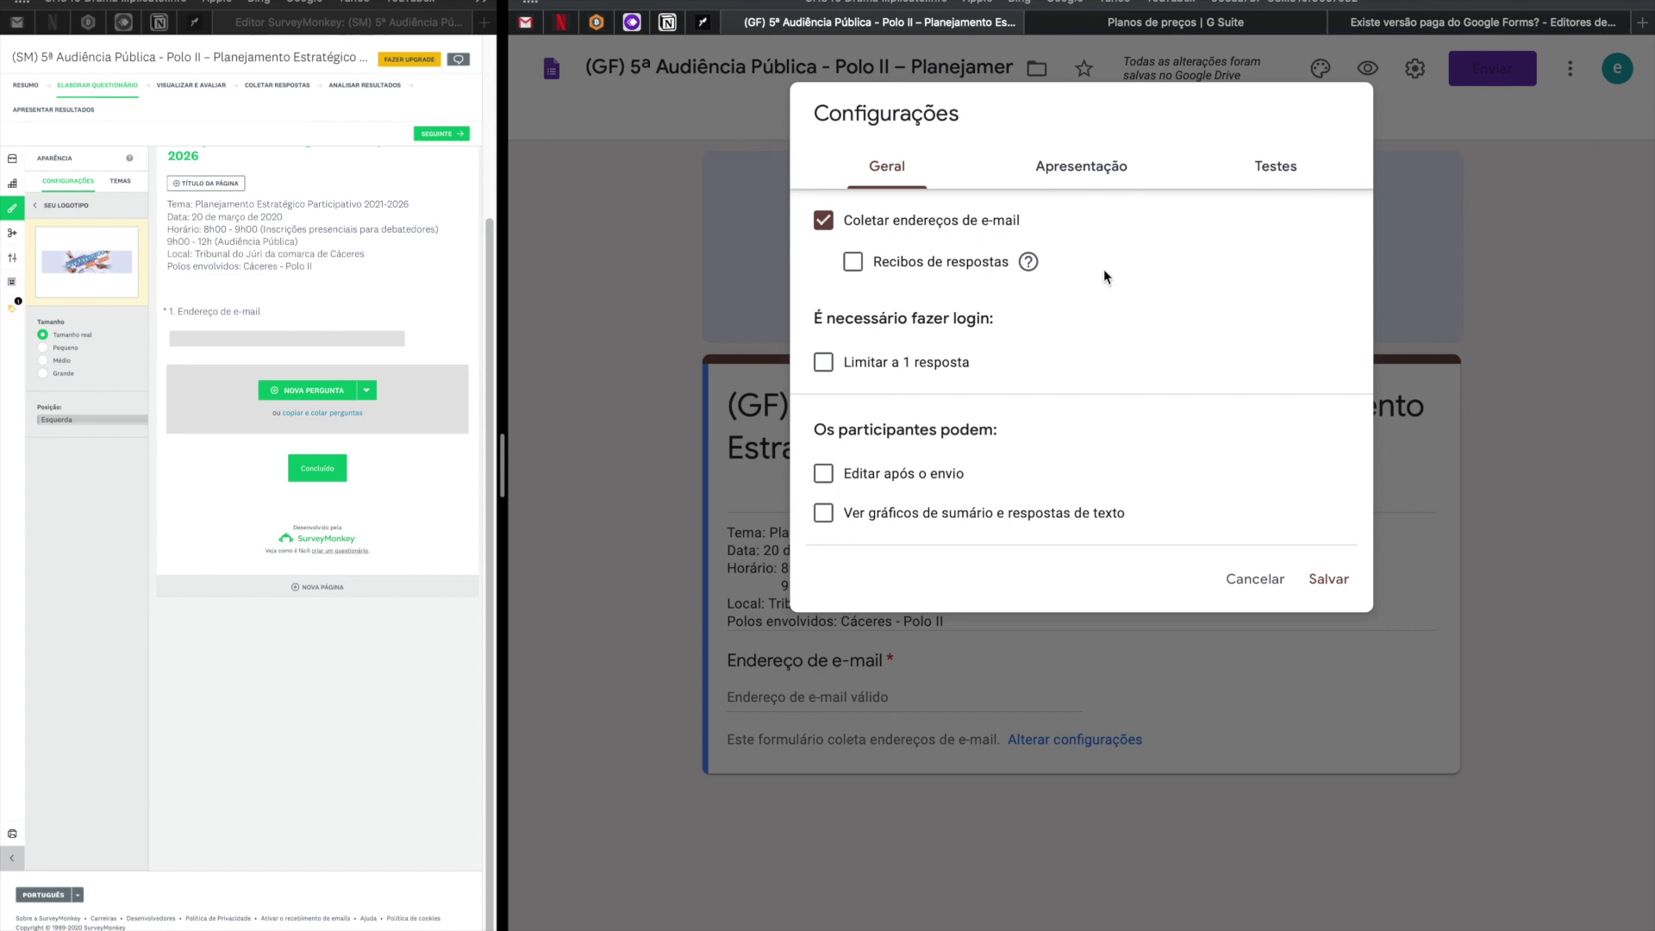
{"action": "left_click", "coordinate": [1282, 569]}
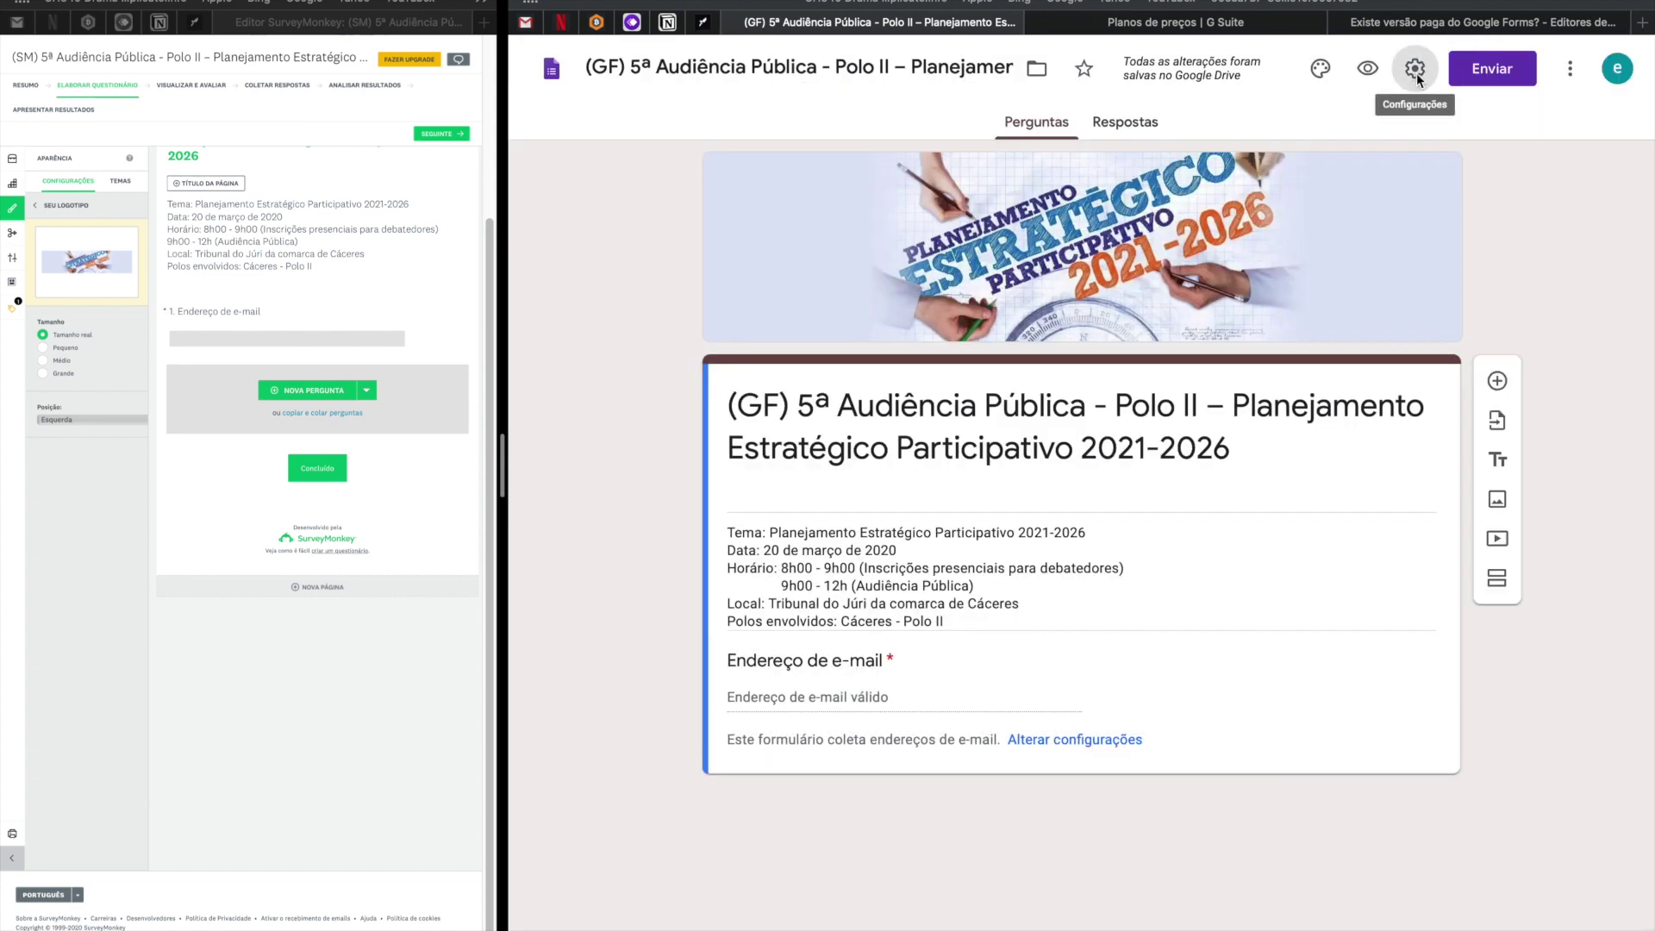
{"action": "left_click", "coordinate": [1417, 70]}
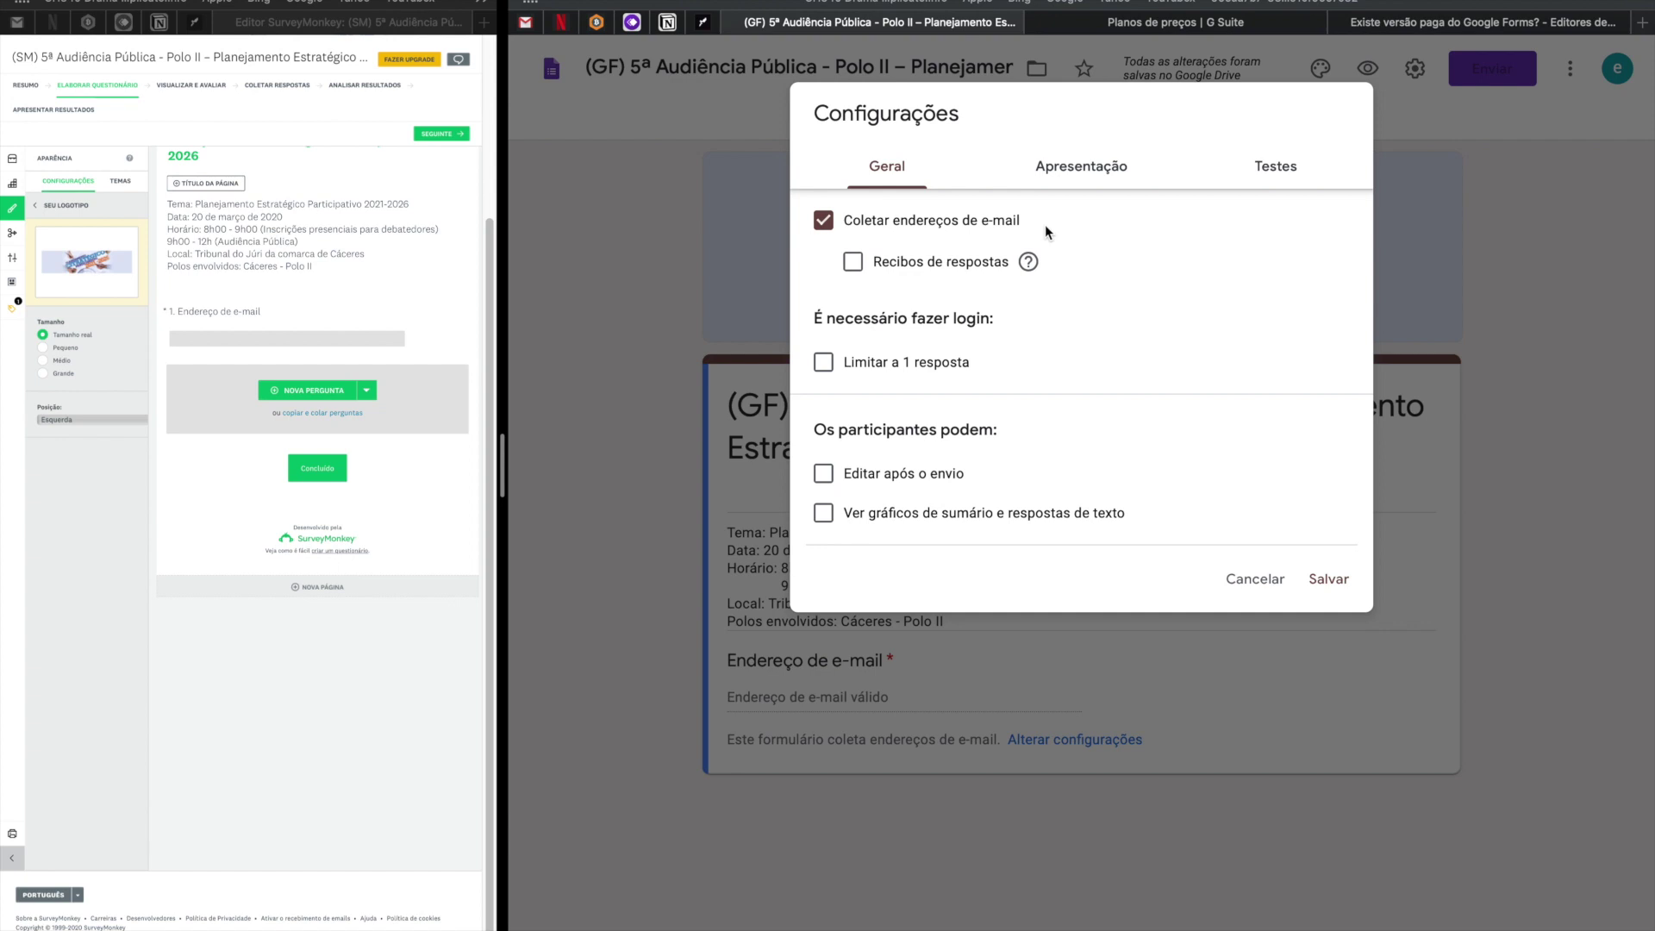
{"action": "mouse_move", "coordinate": [1030, 267]}
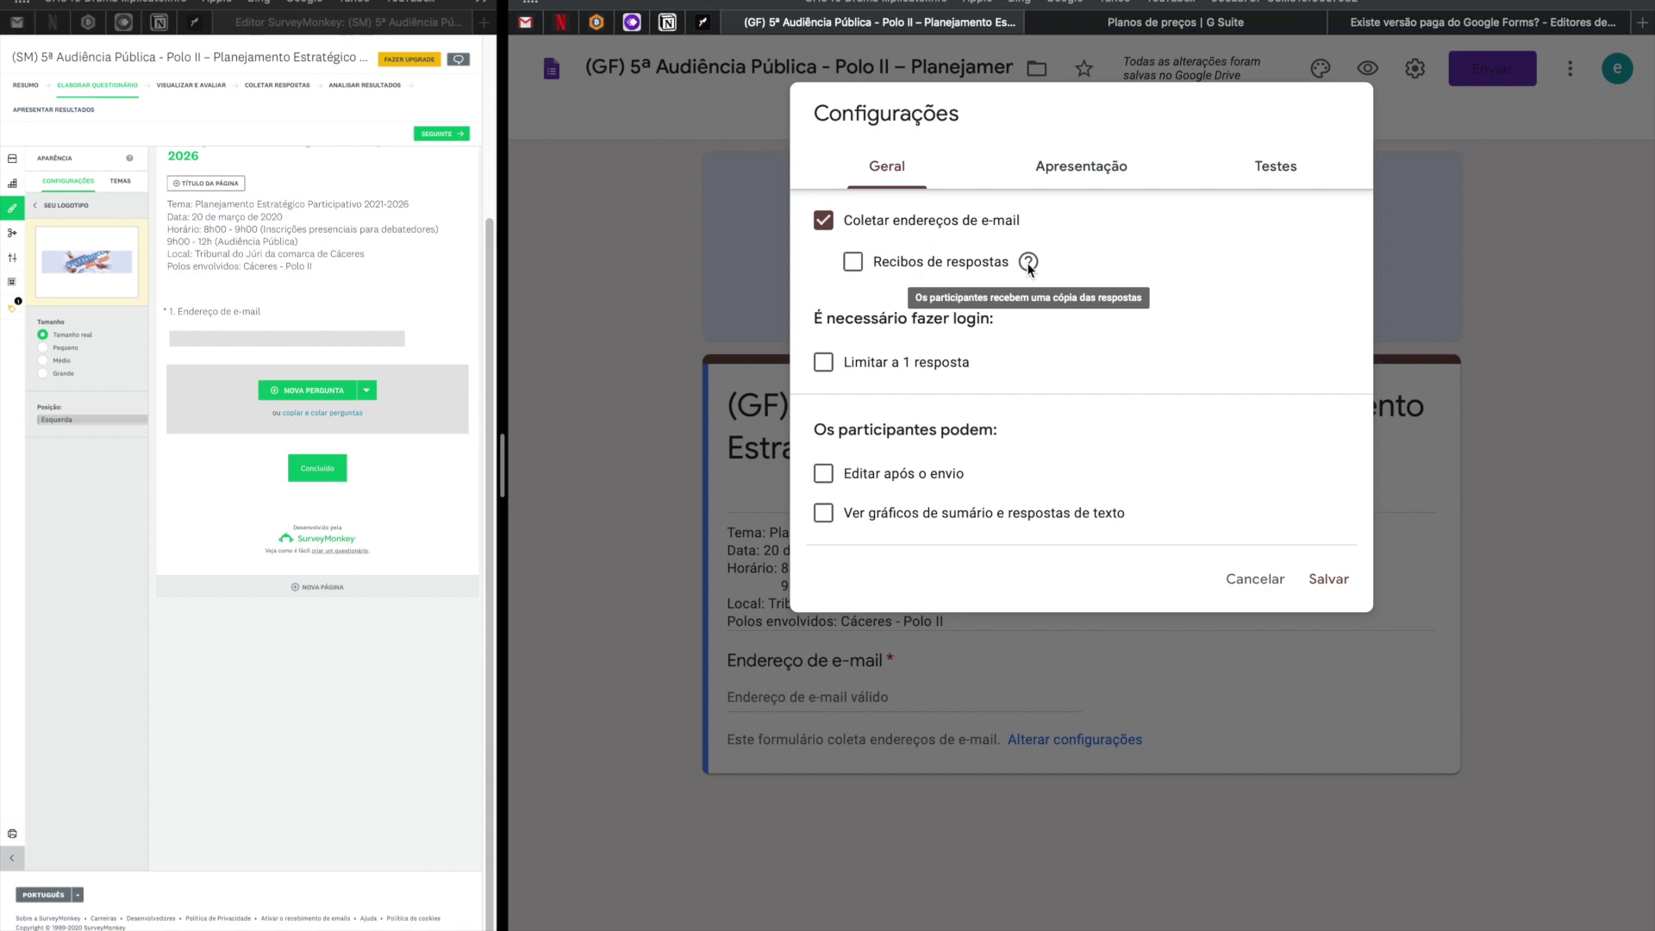
{"action": "left_click", "coordinate": [853, 262]}
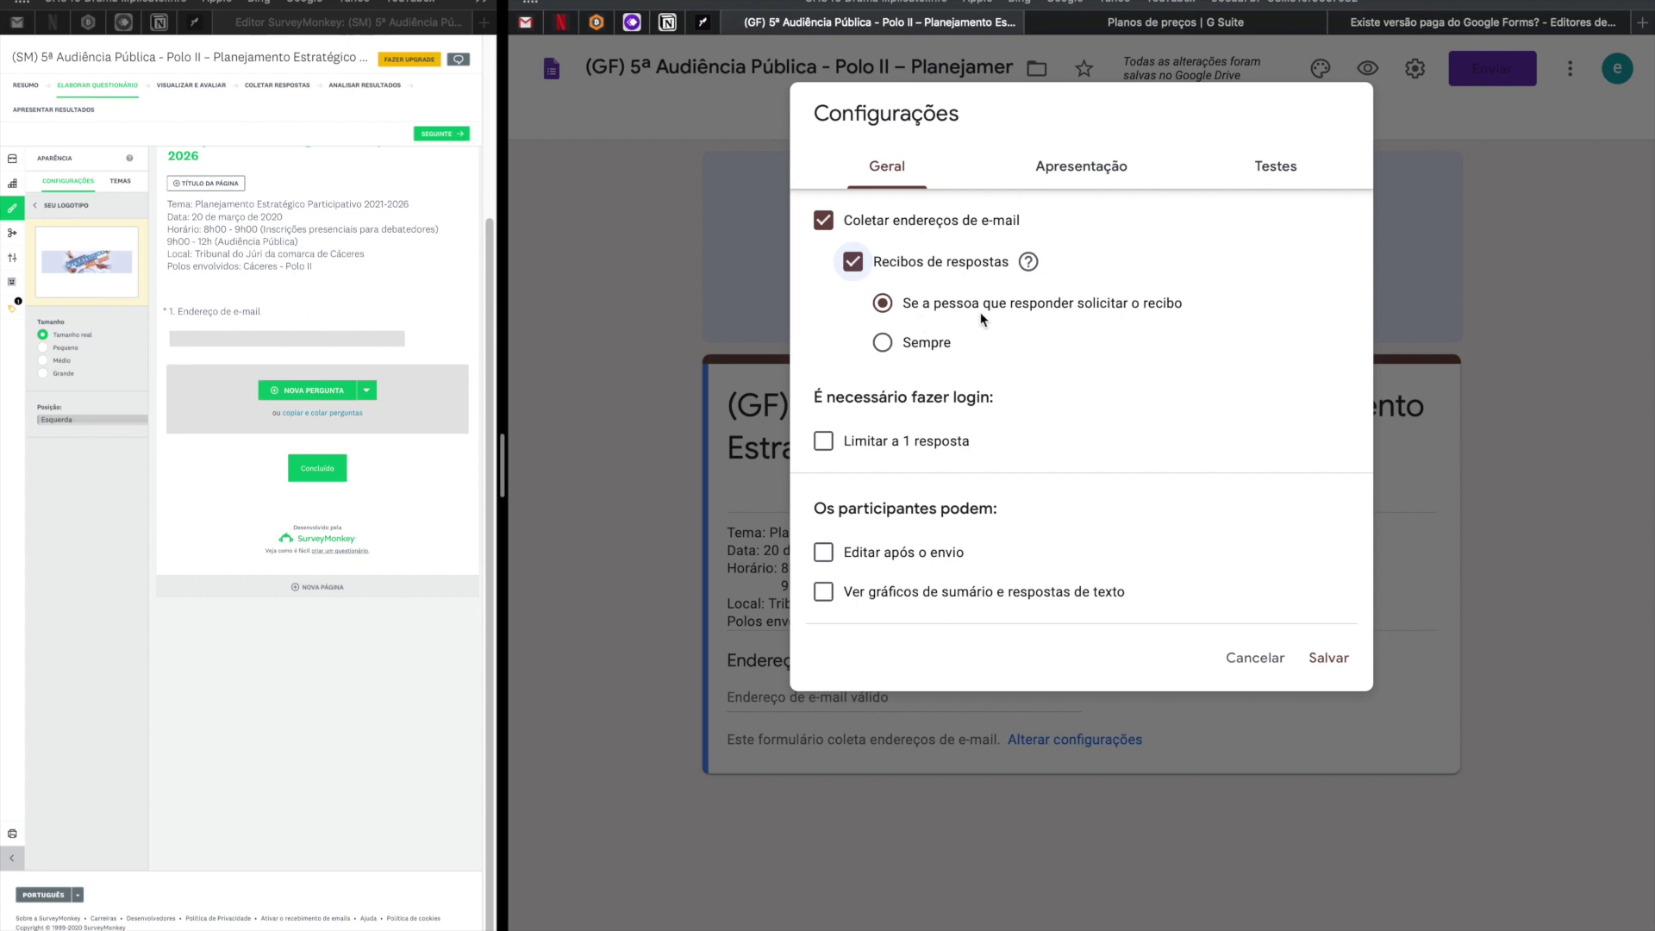
{"action": "left_click", "coordinate": [914, 345]}
{"action": "left_click", "coordinate": [1317, 671]}
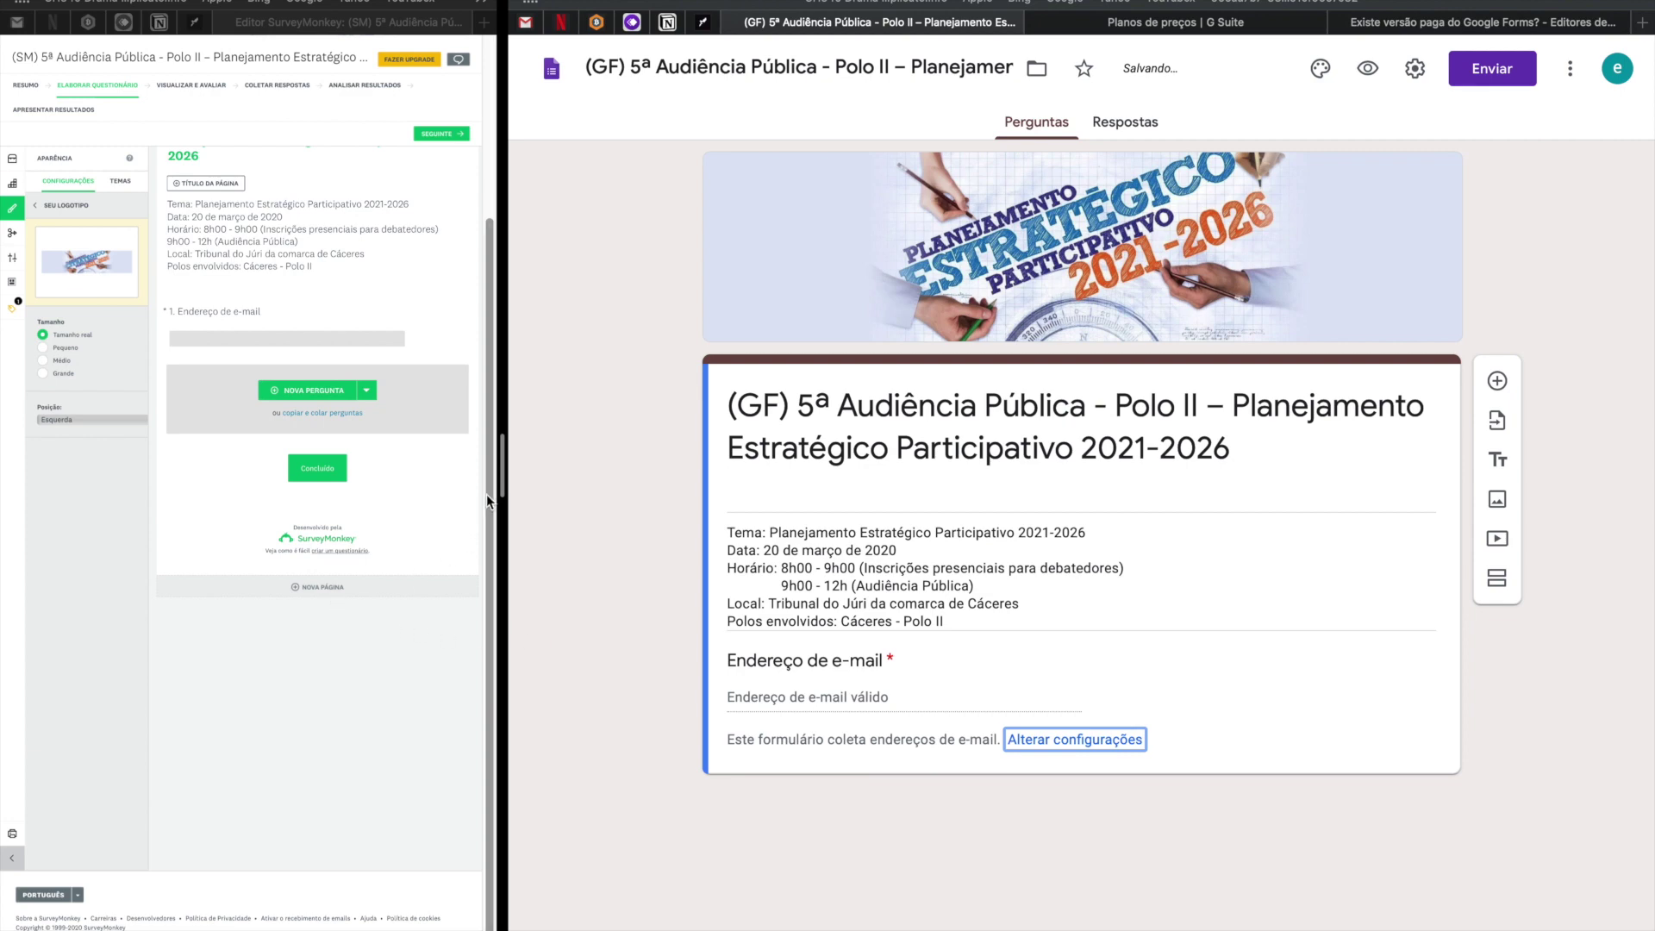
{"action": "left_click_drag", "start_coordinate": [500, 479], "coordinate": [859, 499]}
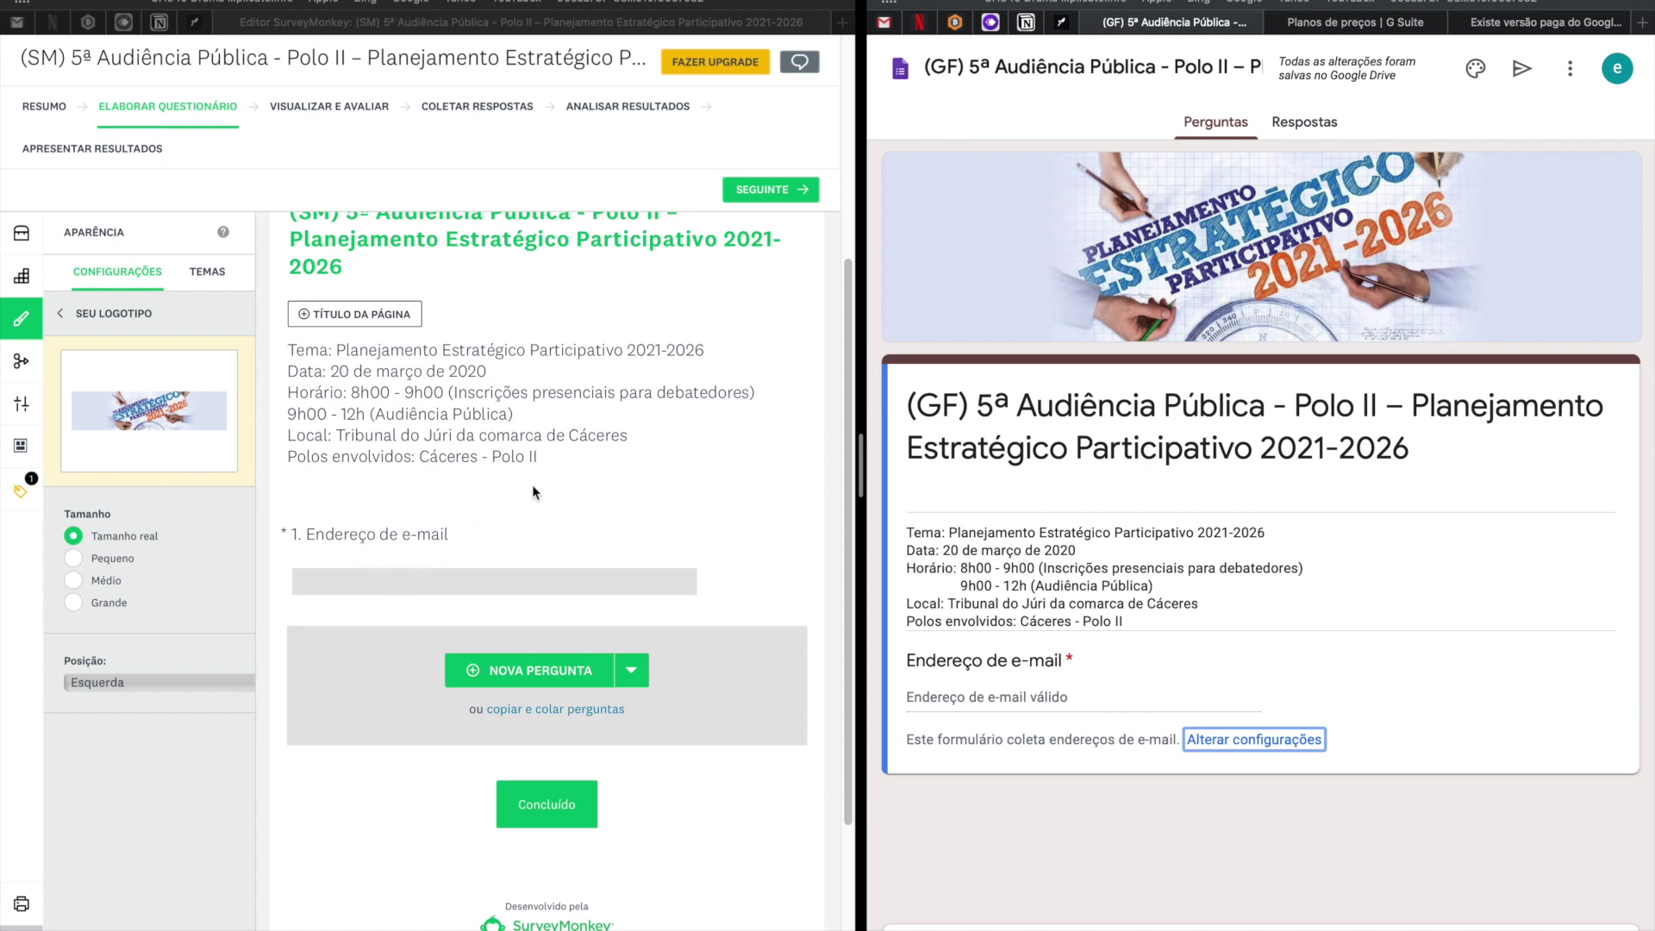
Copy the speaking-on-an-axis question text from the published Google form preview.
{"action": "scroll", "coordinate": [577, 493], "scroll_direction": "up", "scroll_amount": 3}
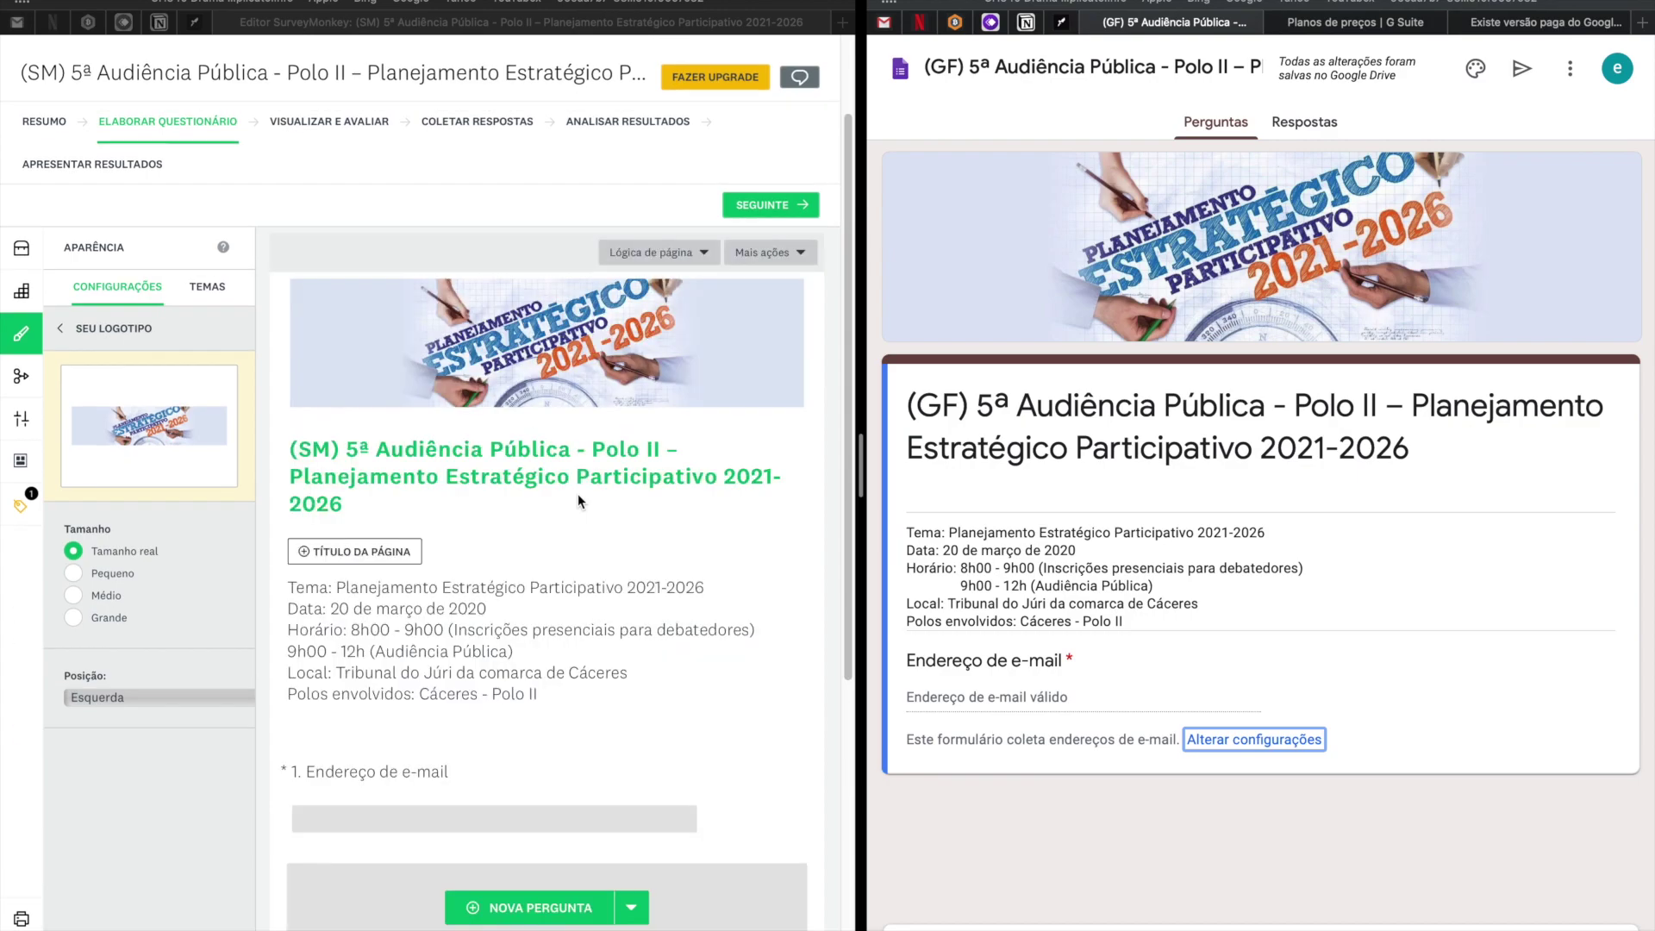
{"action": "scroll", "coordinate": [577, 494], "scroll_direction": "up", "scroll_amount": 3}
{"action": "scroll", "coordinate": [577, 493], "scroll_direction": "down", "scroll_amount": 7}
{"action": "key", "text": "ctrl+Right"}
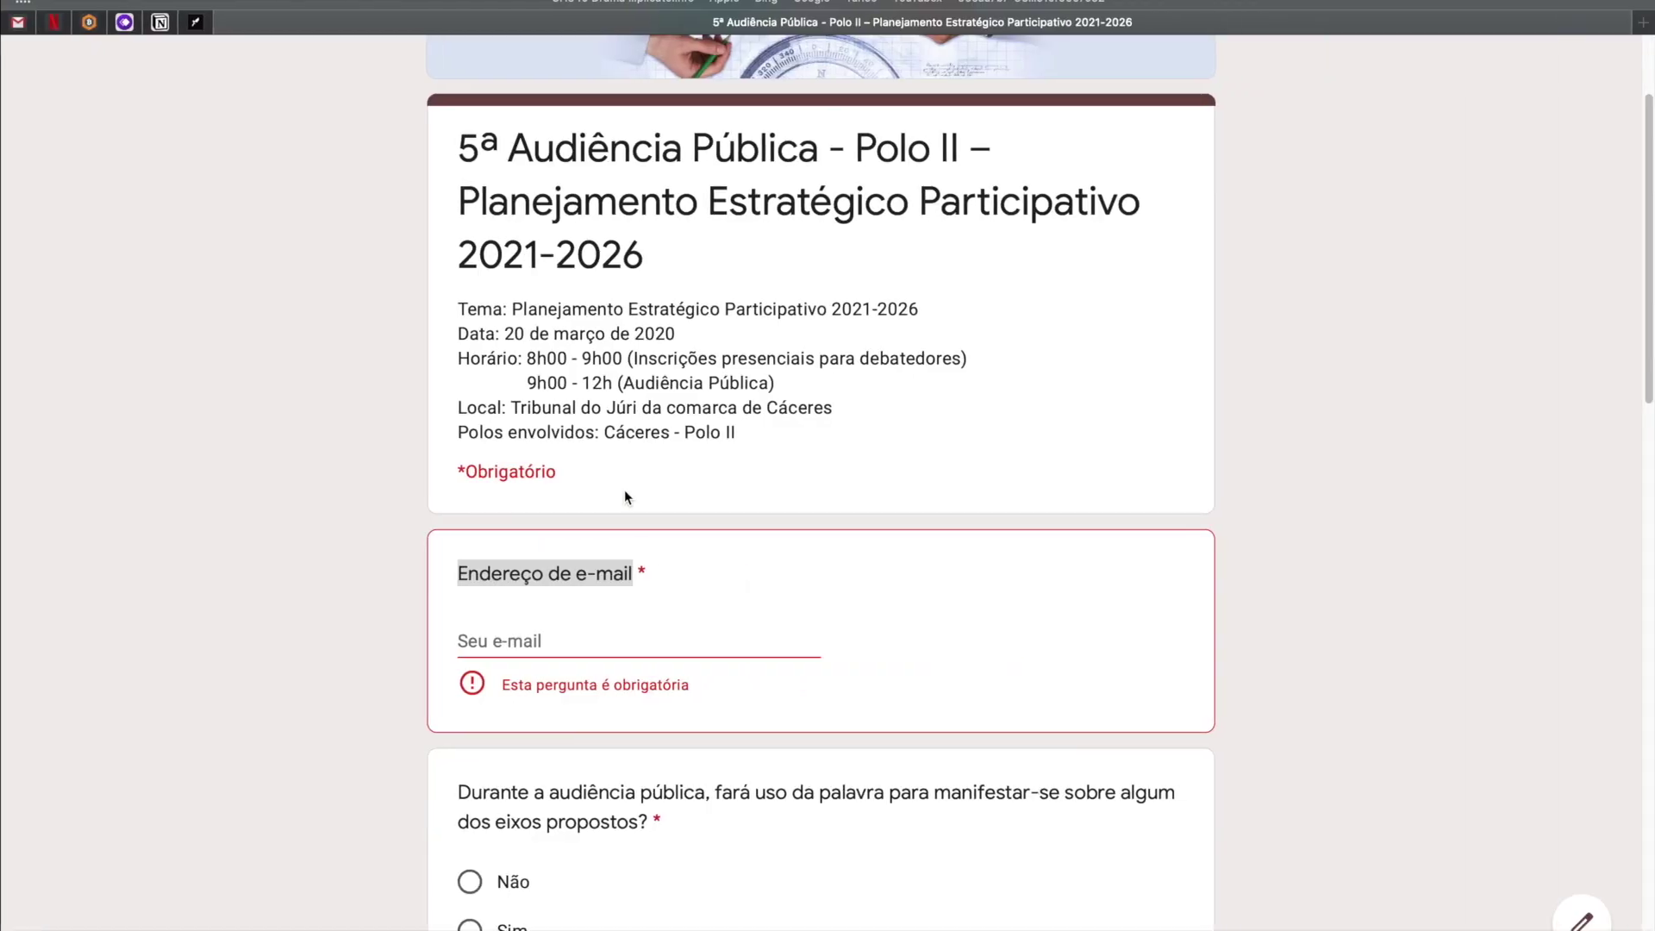
{"action": "scroll", "coordinate": [600, 598], "scroll_direction": "down", "scroll_amount": 4}
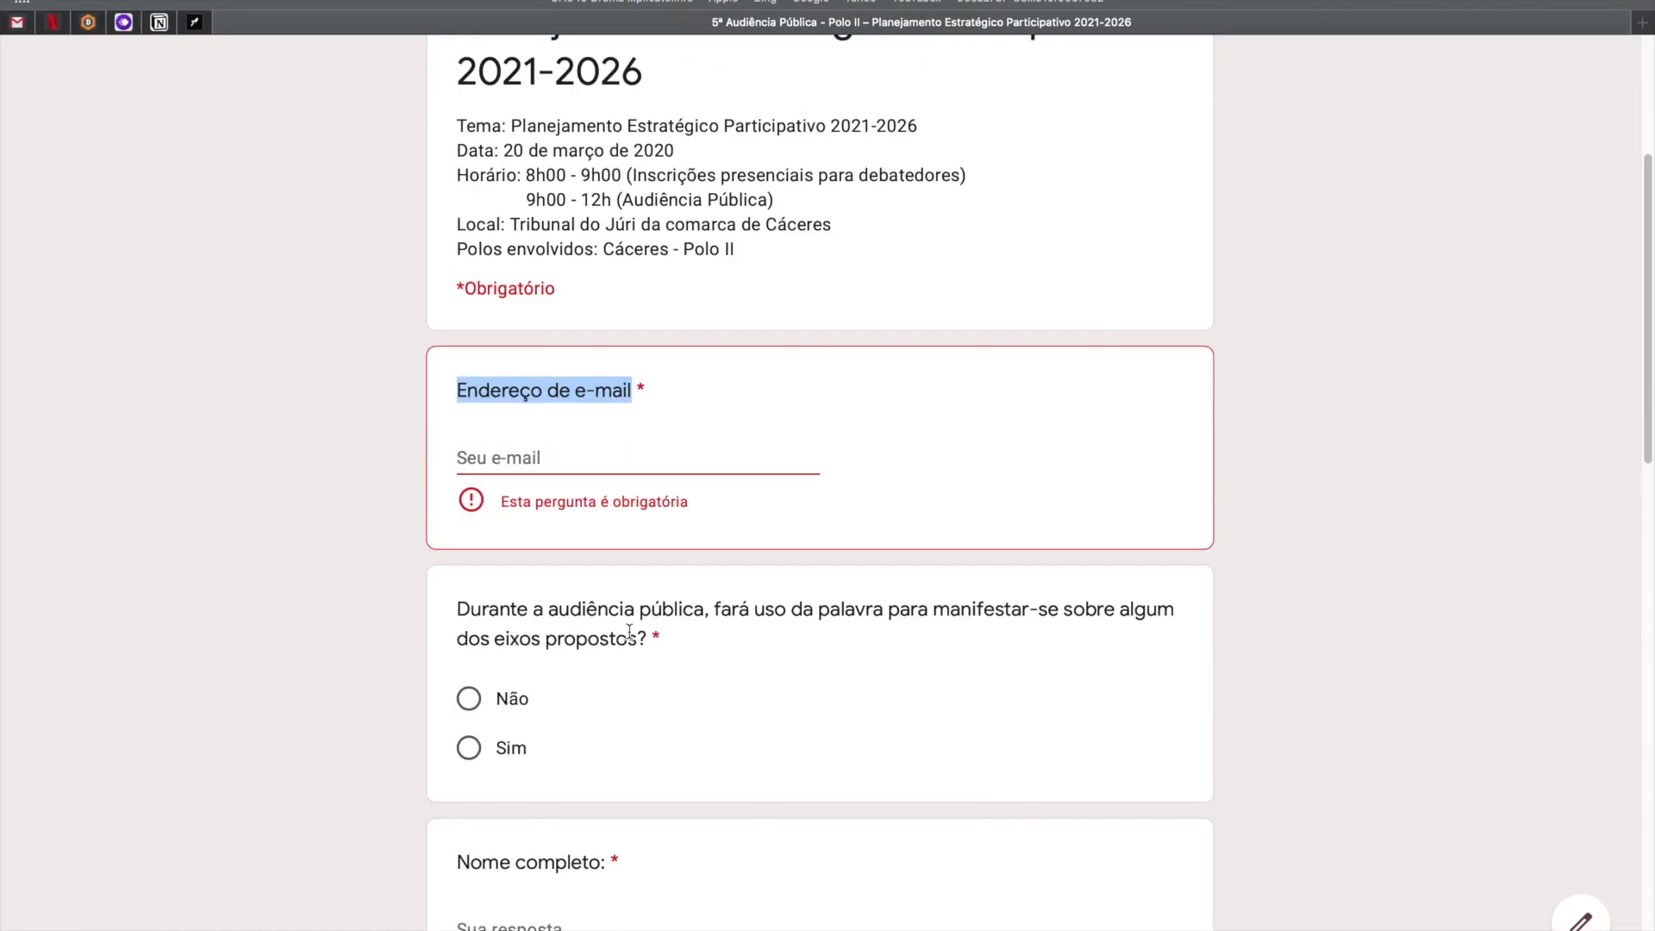
{"action": "left_click_drag", "start_coordinate": [650, 639], "coordinate": [440, 621]}
{"action": "key", "text": "super+c"}
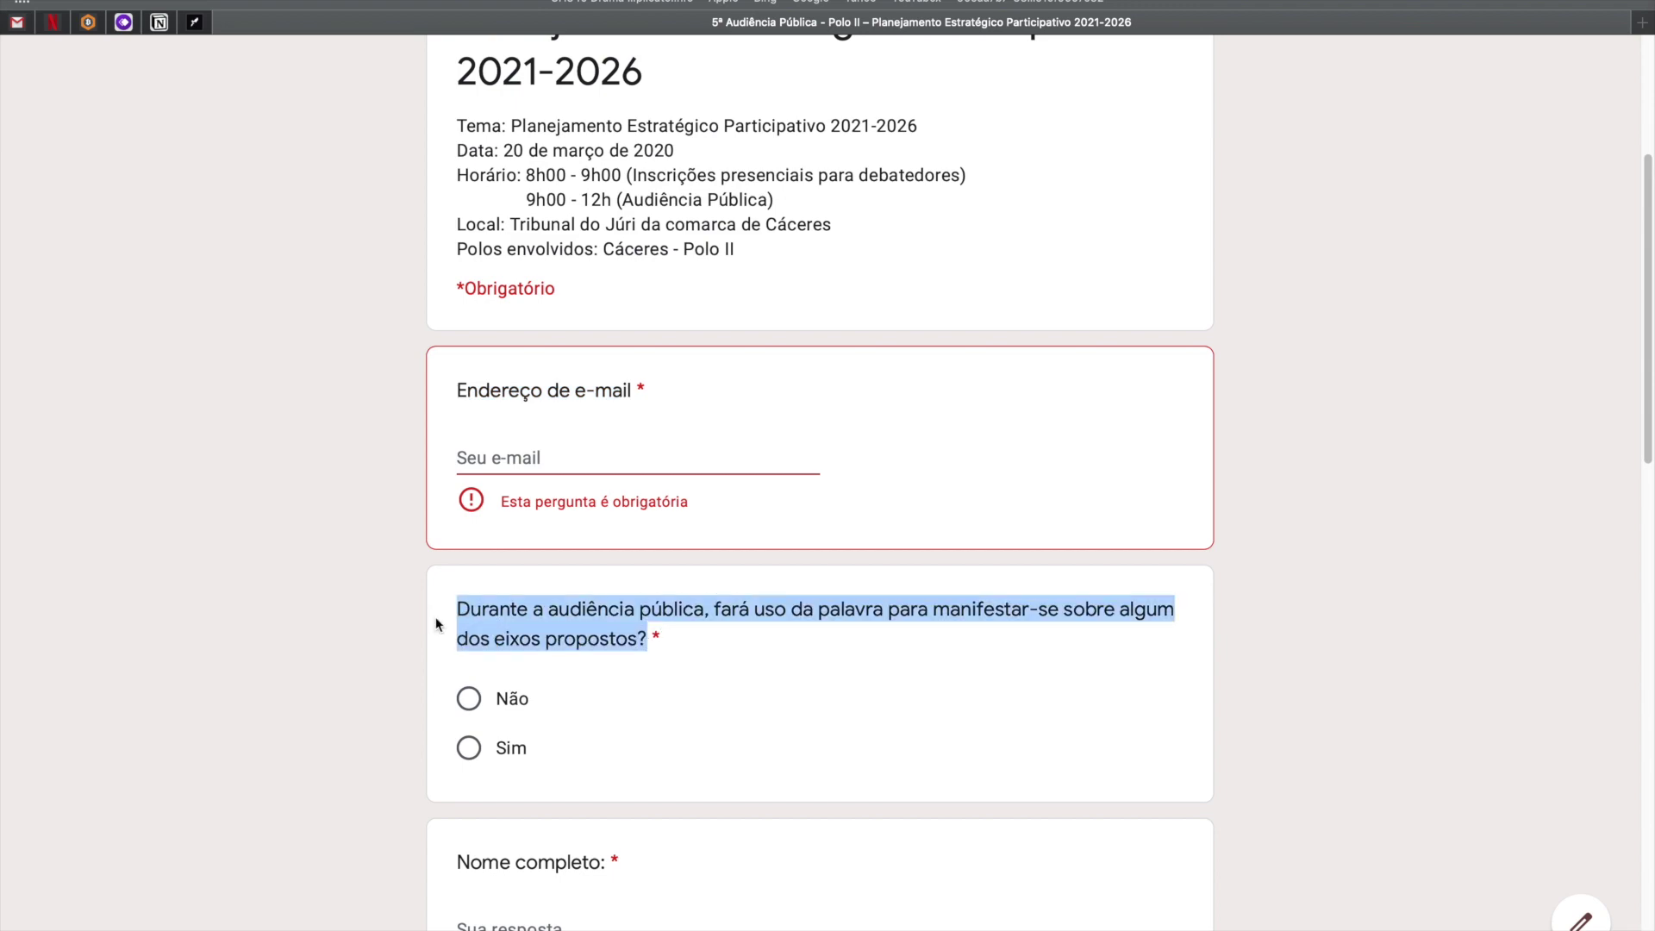
{"action": "key", "text": "ctrl+Left"}
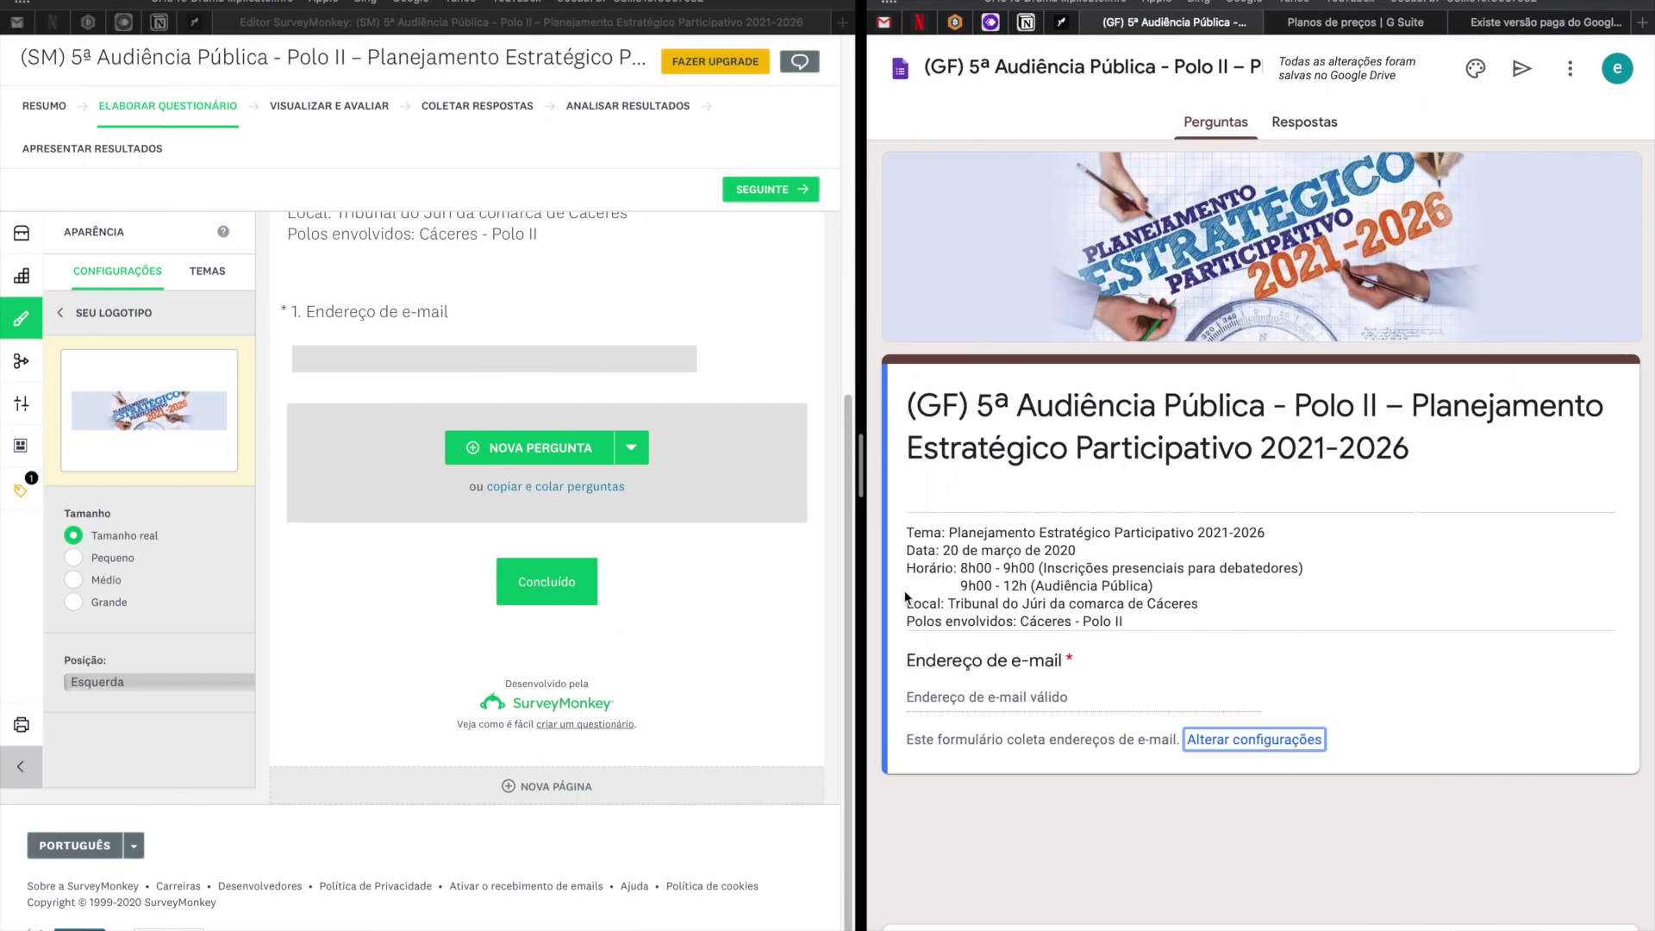
{"action": "scroll", "coordinate": [606, 521], "scroll_direction": "up", "scroll_amount": 3}
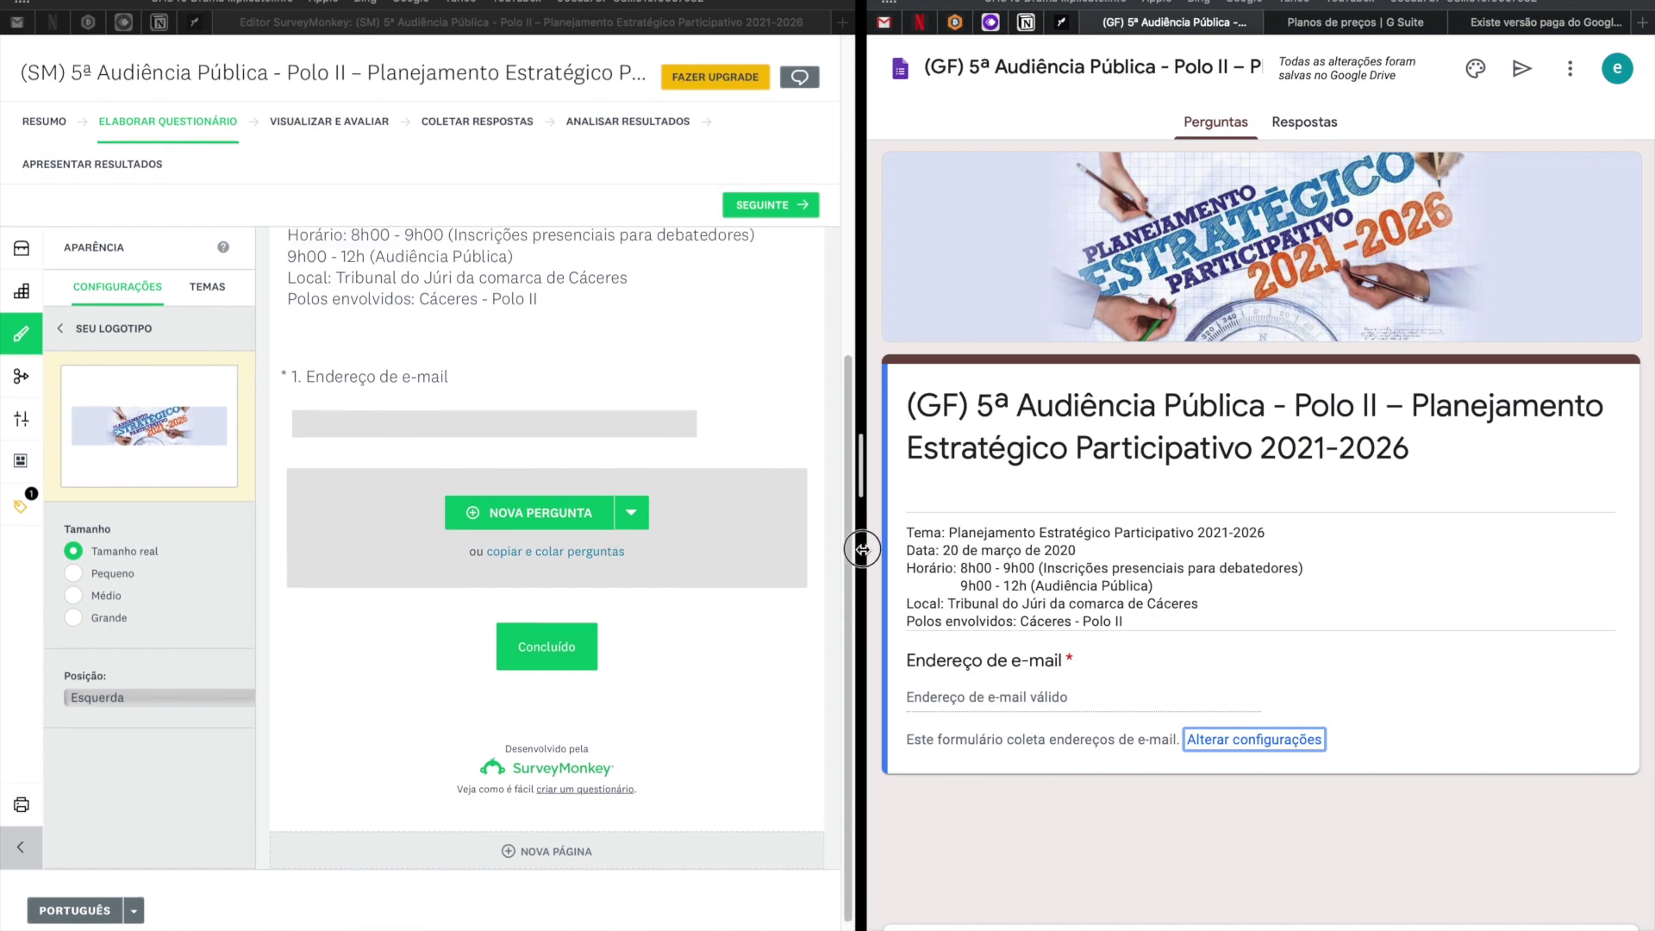
Widen the SurveyMonkey editor pane and bring up its list of question types.
{"action": "left_click_drag", "start_coordinate": [871, 551], "coordinate": [431, 561]}
{"action": "left_click_drag", "start_coordinate": [994, 586], "coordinate": [1151, 591]}
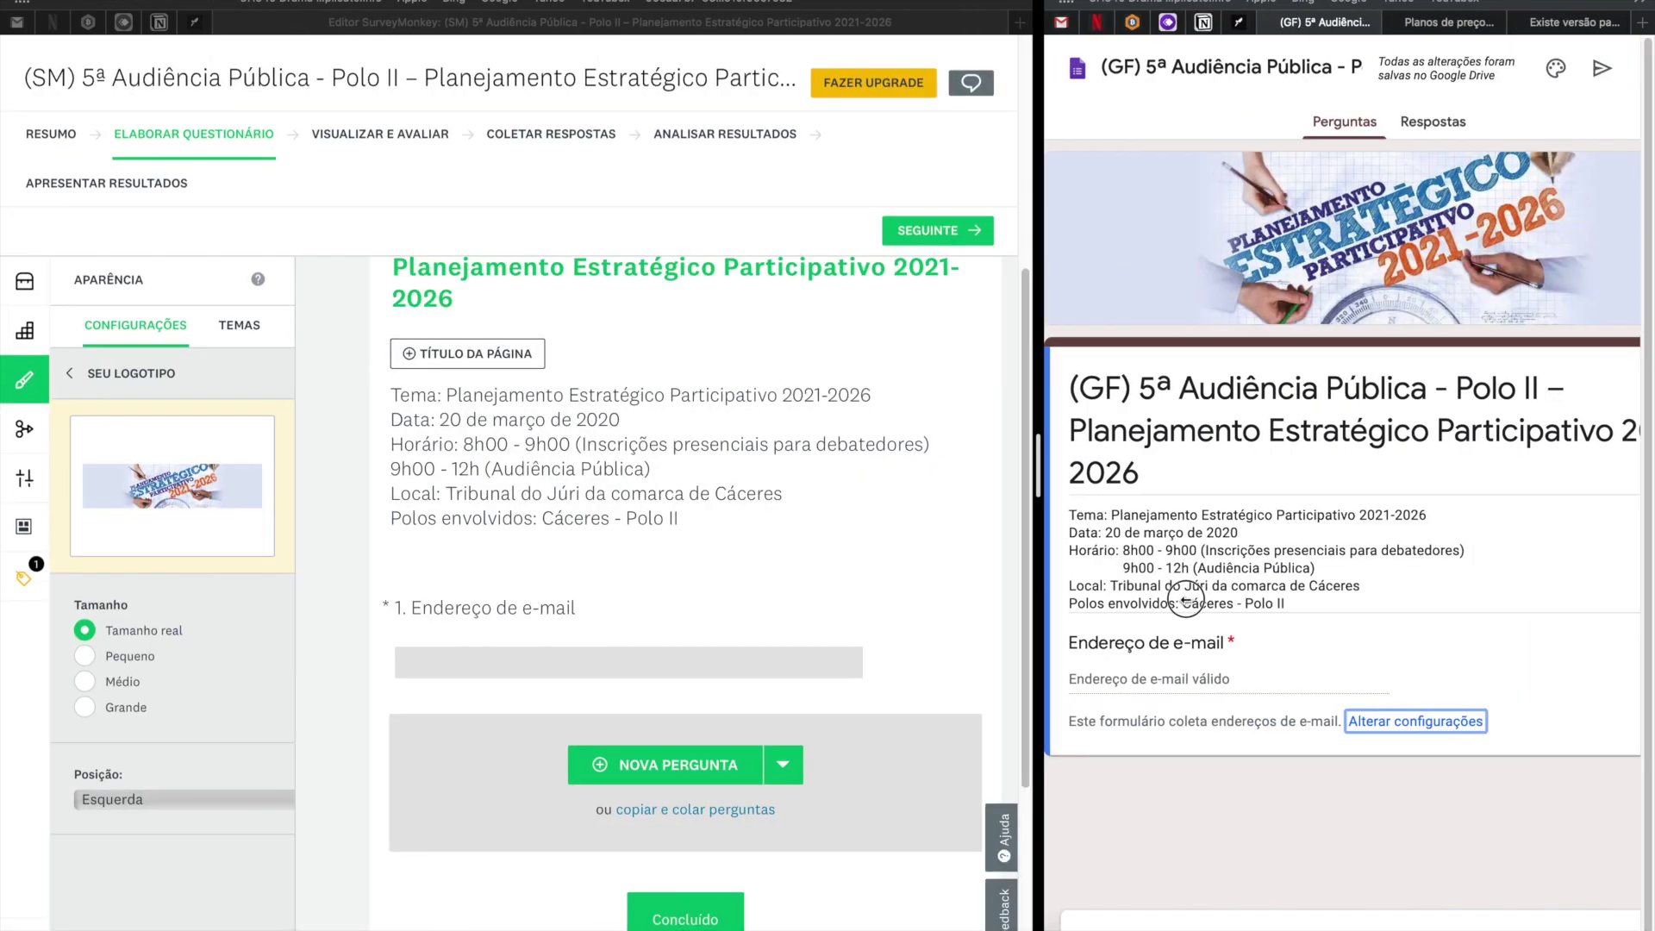
{"action": "scroll", "coordinate": [863, 654], "scroll_direction": "down", "scroll_amount": 2}
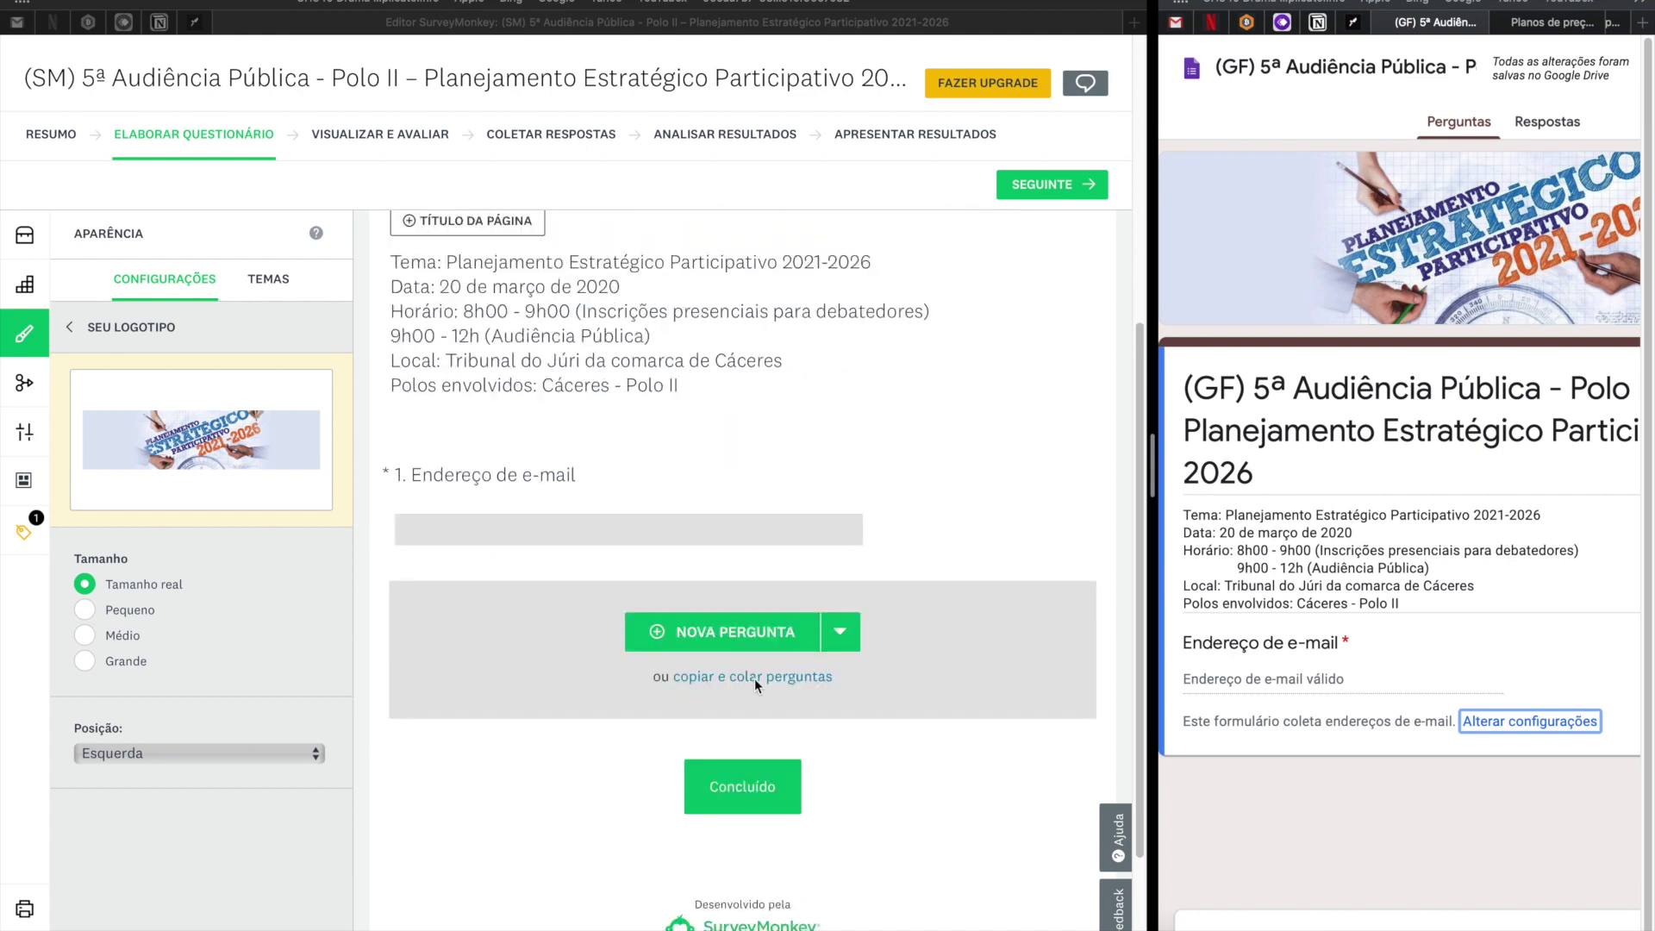
{"action": "left_click", "coordinate": [784, 642]}
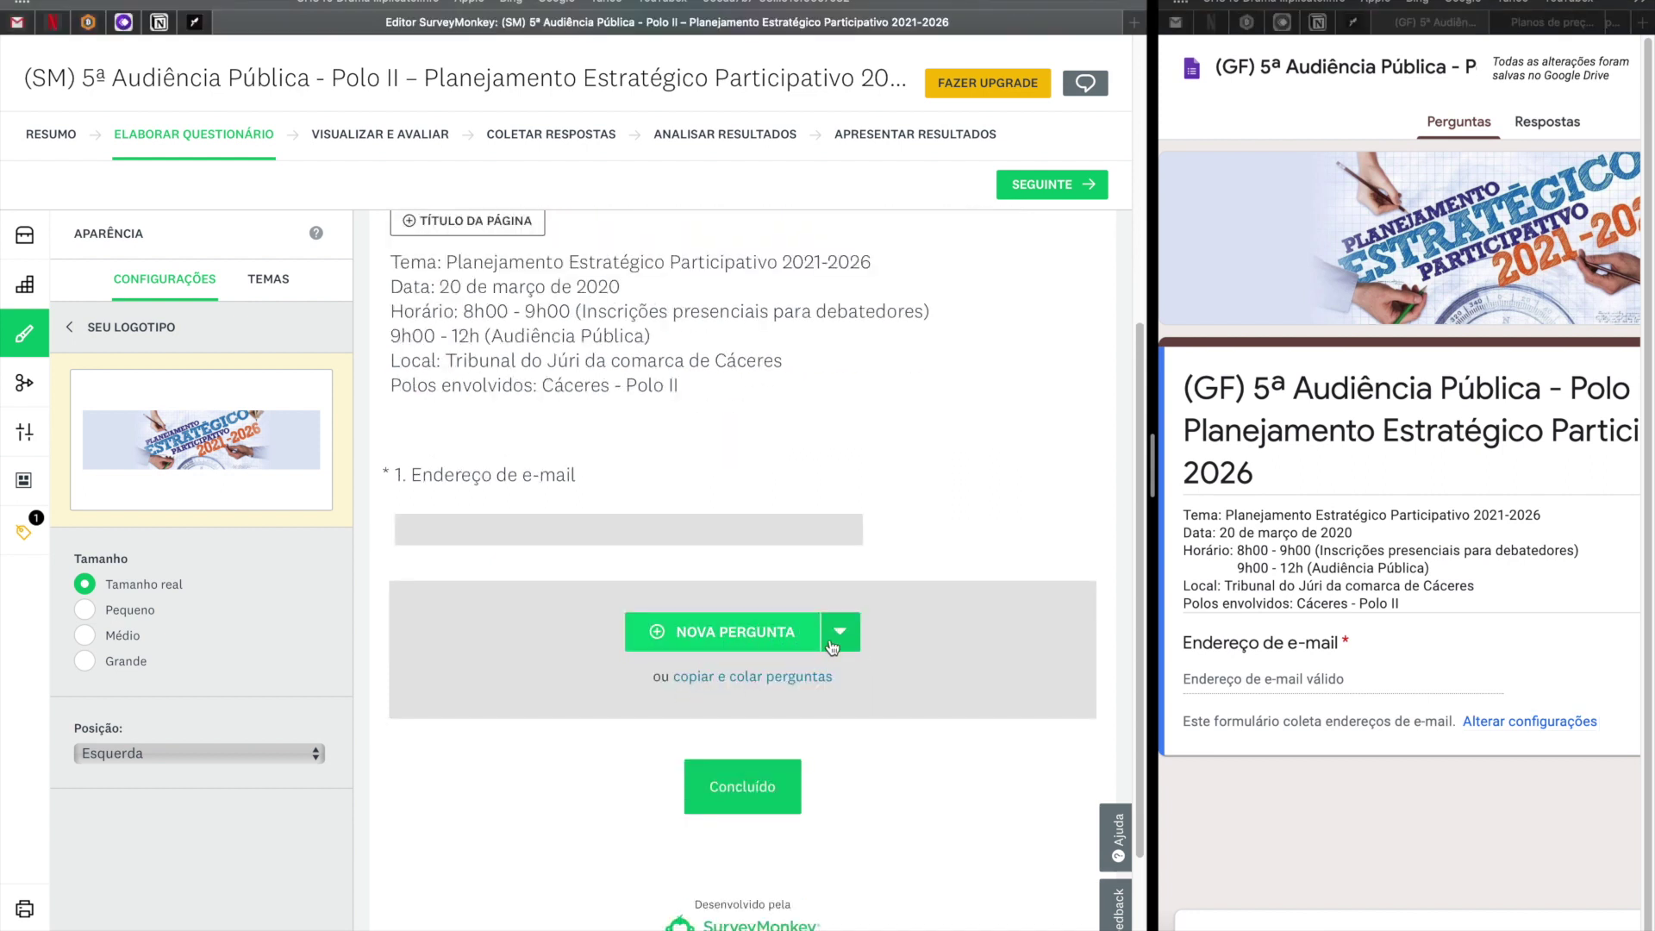
{"action": "left_click", "coordinate": [840, 642]}
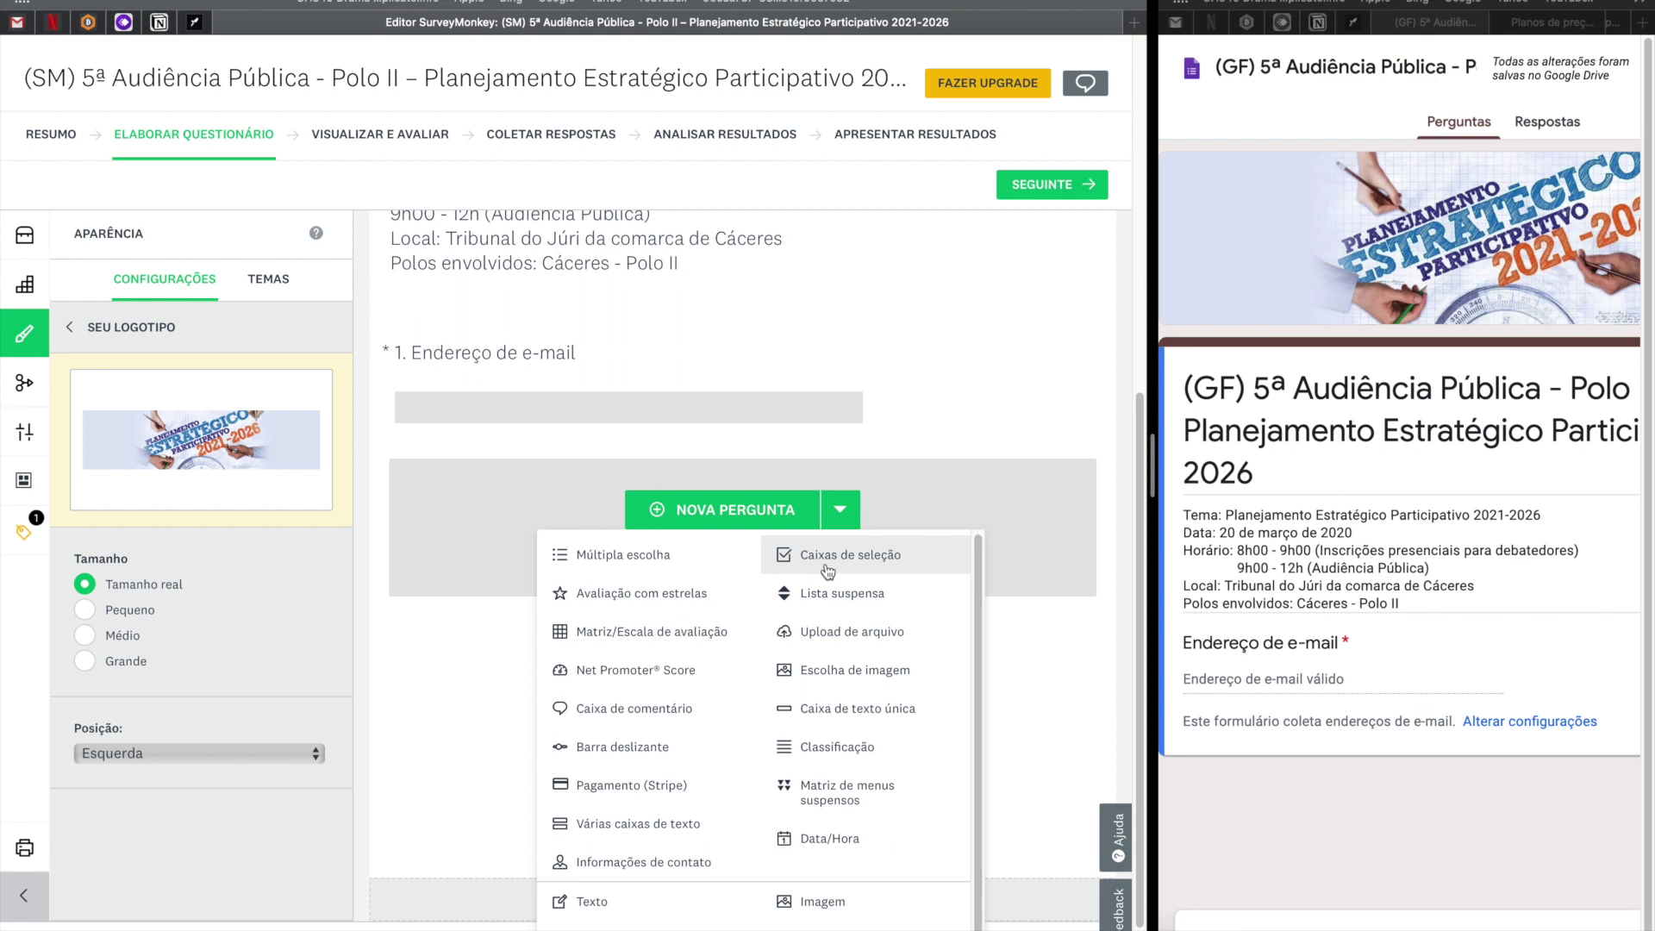
Add a Caixas de seleção question with the pasted speaking text and options Não and Sim, then save.
{"action": "left_click", "coordinate": [828, 571]}
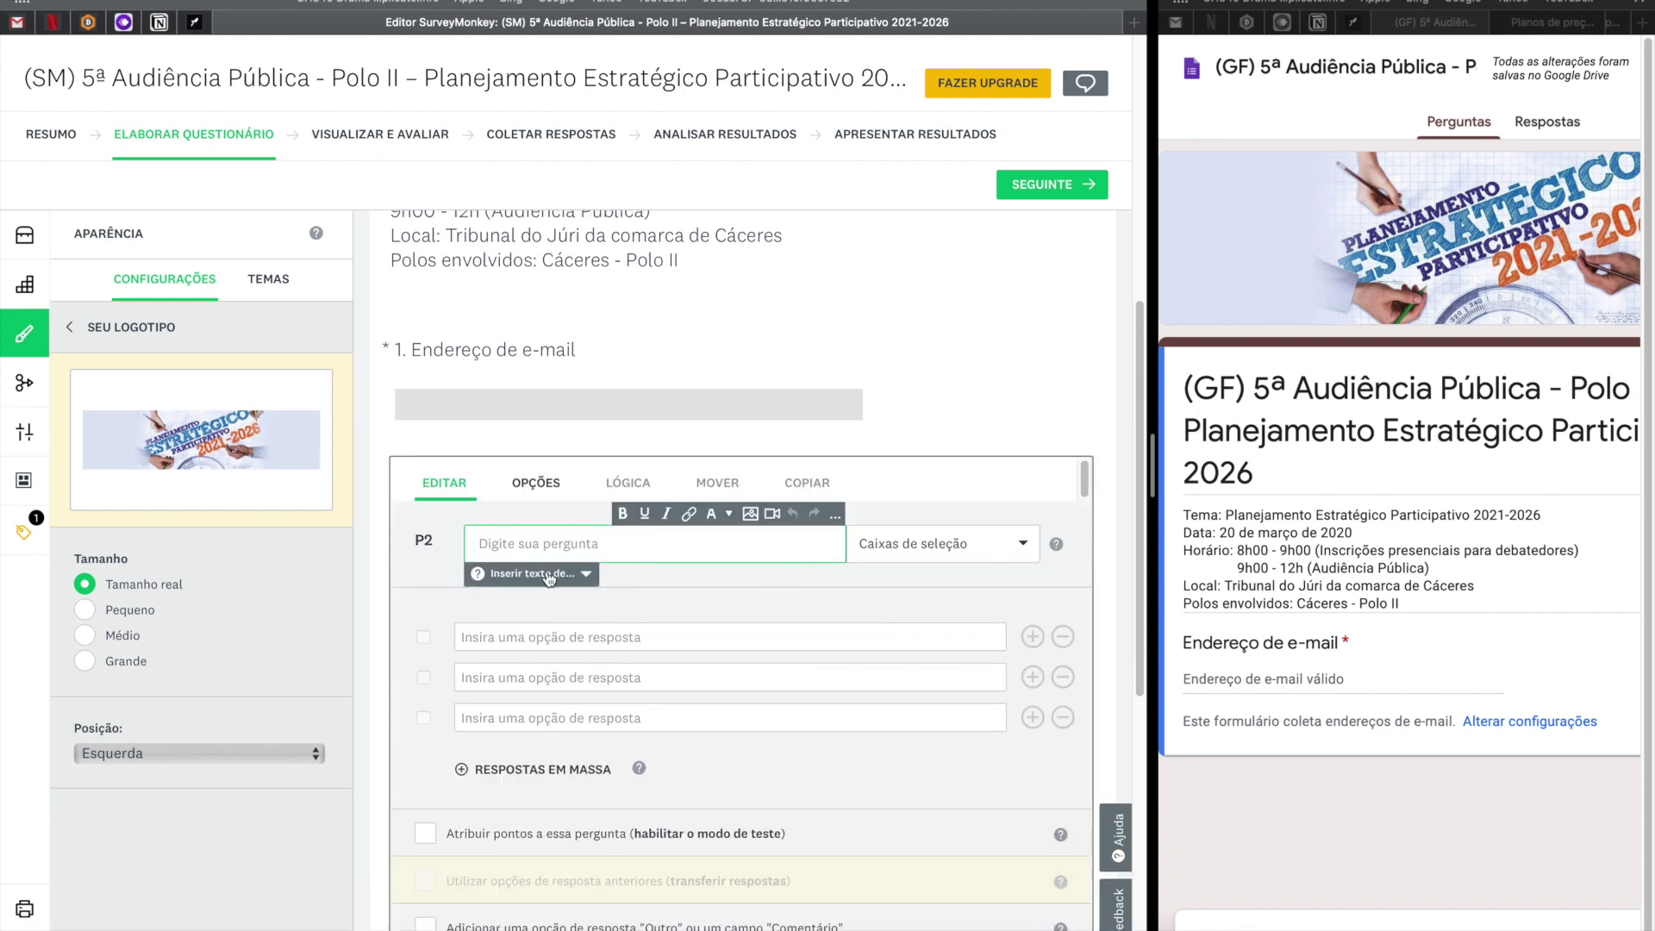
{"action": "key", "text": "super+v"}
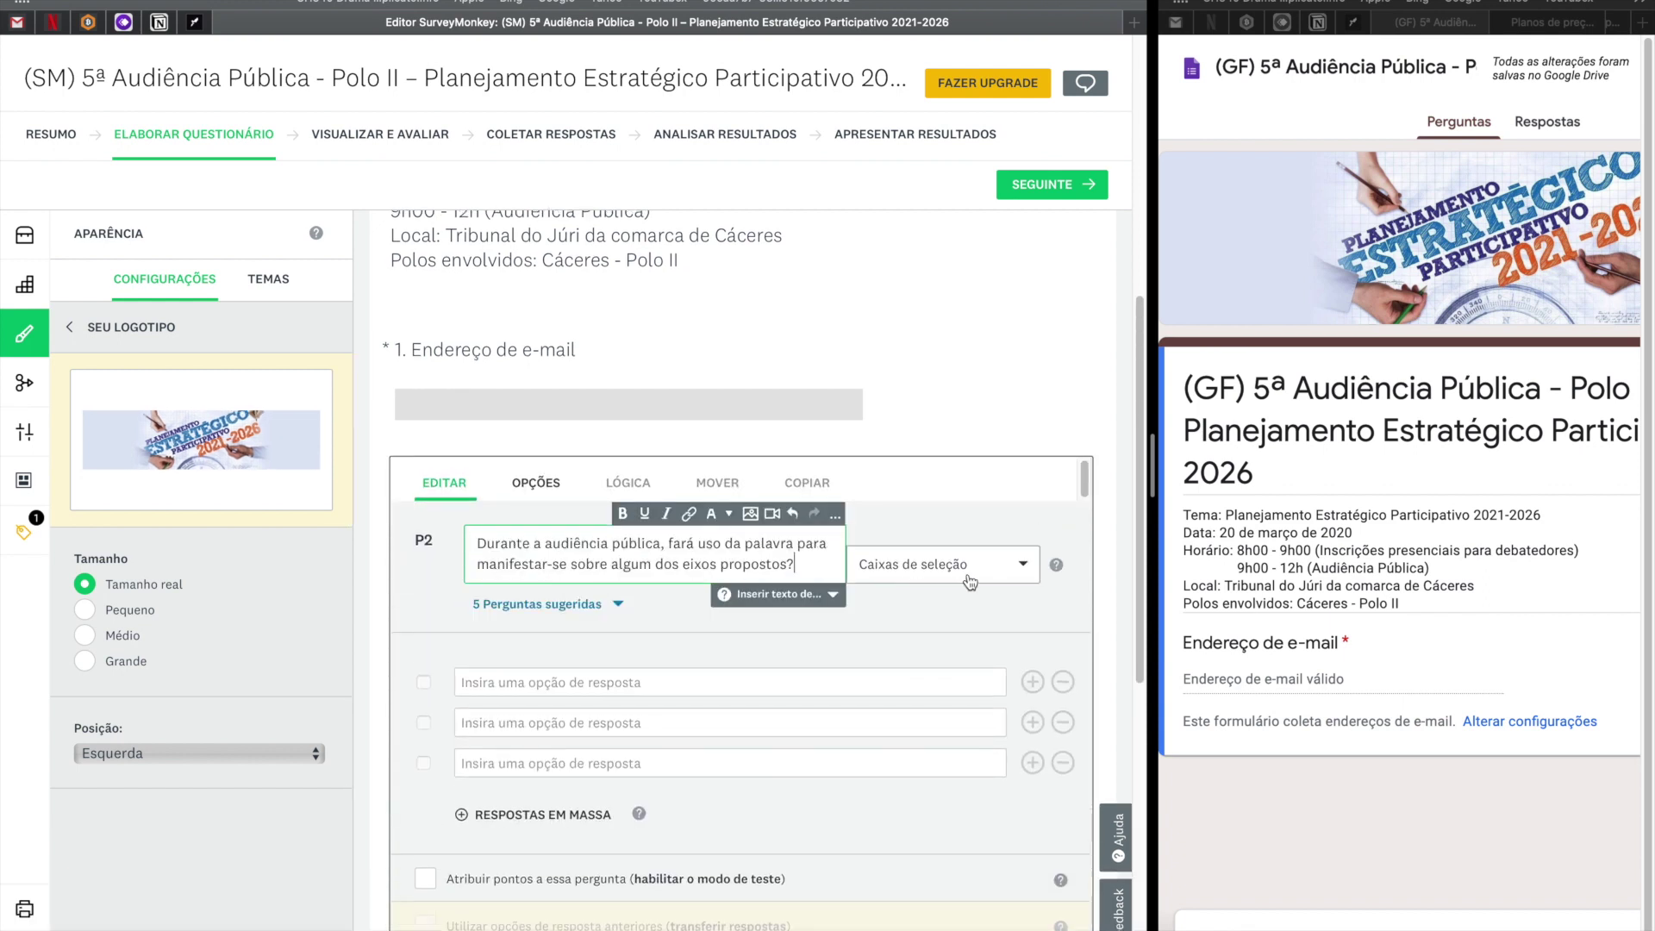
{"action": "left_click", "coordinate": [652, 682]}
{"action": "type", "text": "Sim"}
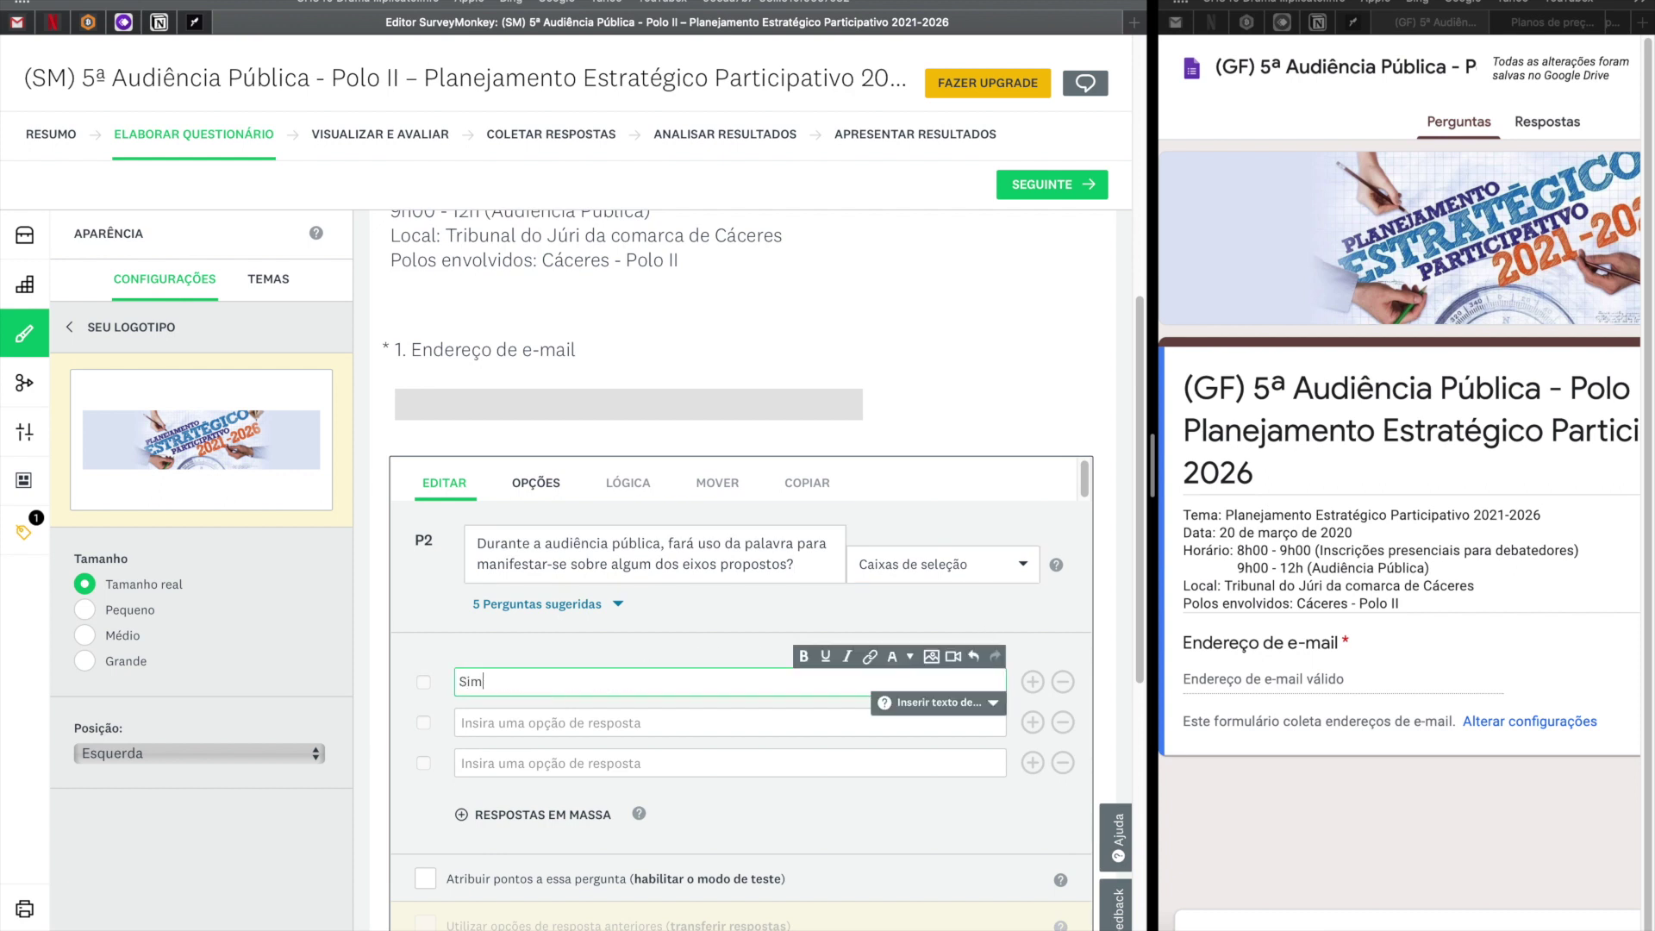
{"action": "key", "text": "ctrl+a"}
{"action": "type", "text": "Não"}
{"action": "left_click", "coordinate": [670, 723]}
{"action": "type", "text": "Sim"}
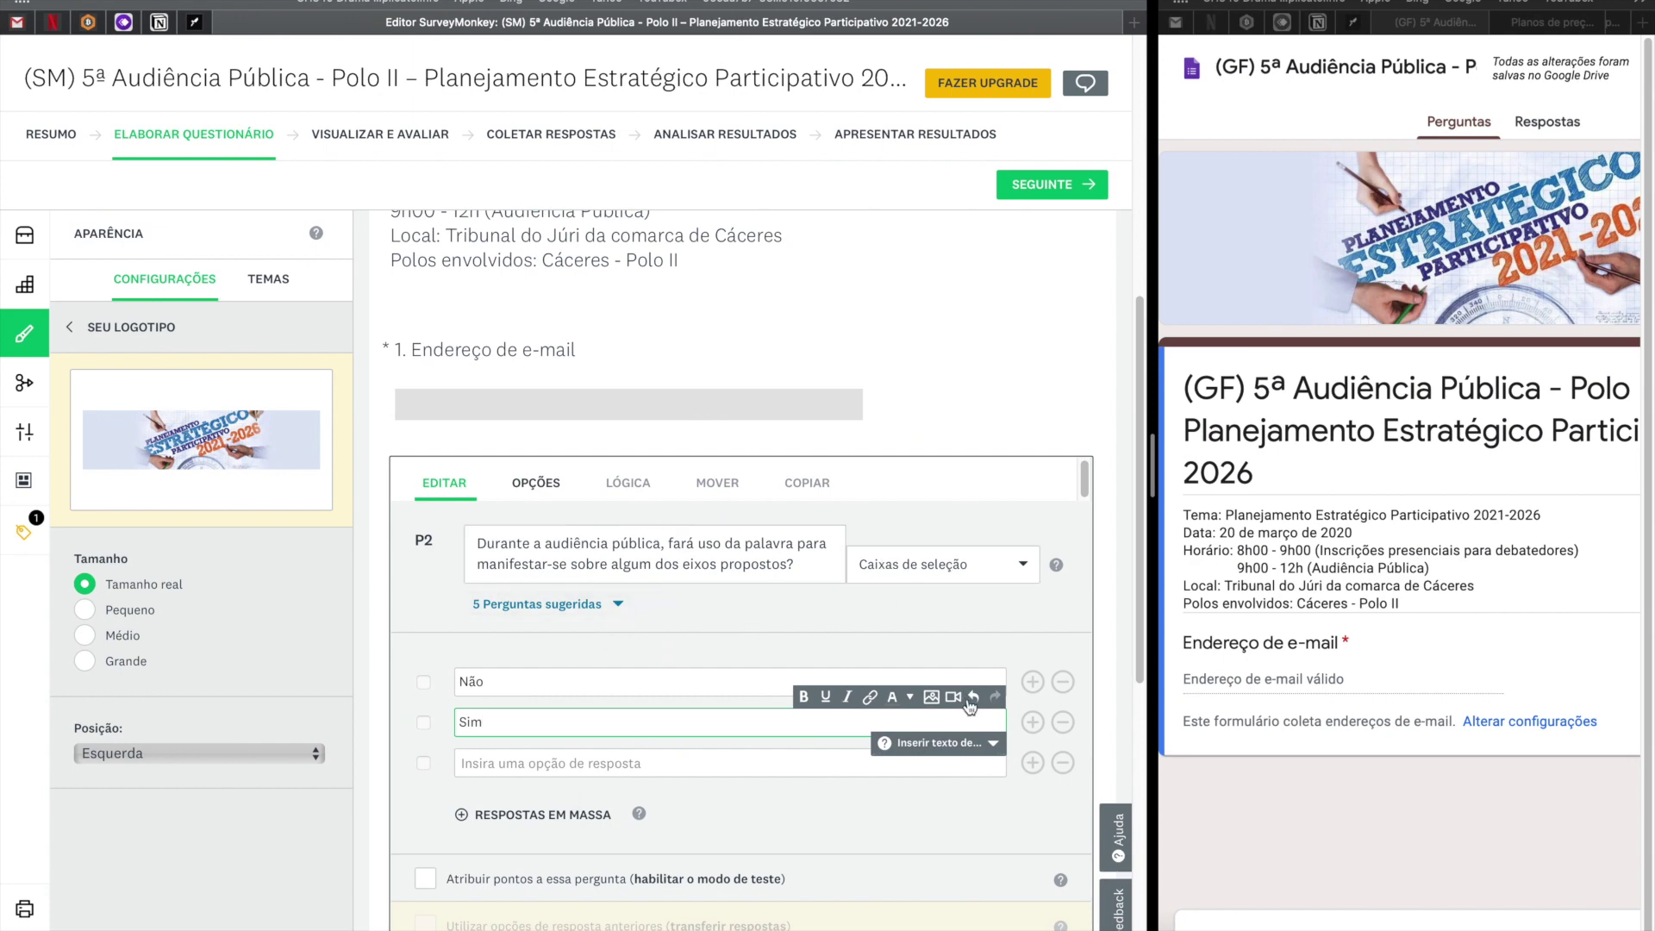
{"action": "left_click", "coordinate": [860, 807]}
{"action": "scroll", "coordinate": [860, 807], "scroll_direction": "down", "scroll_amount": 3}
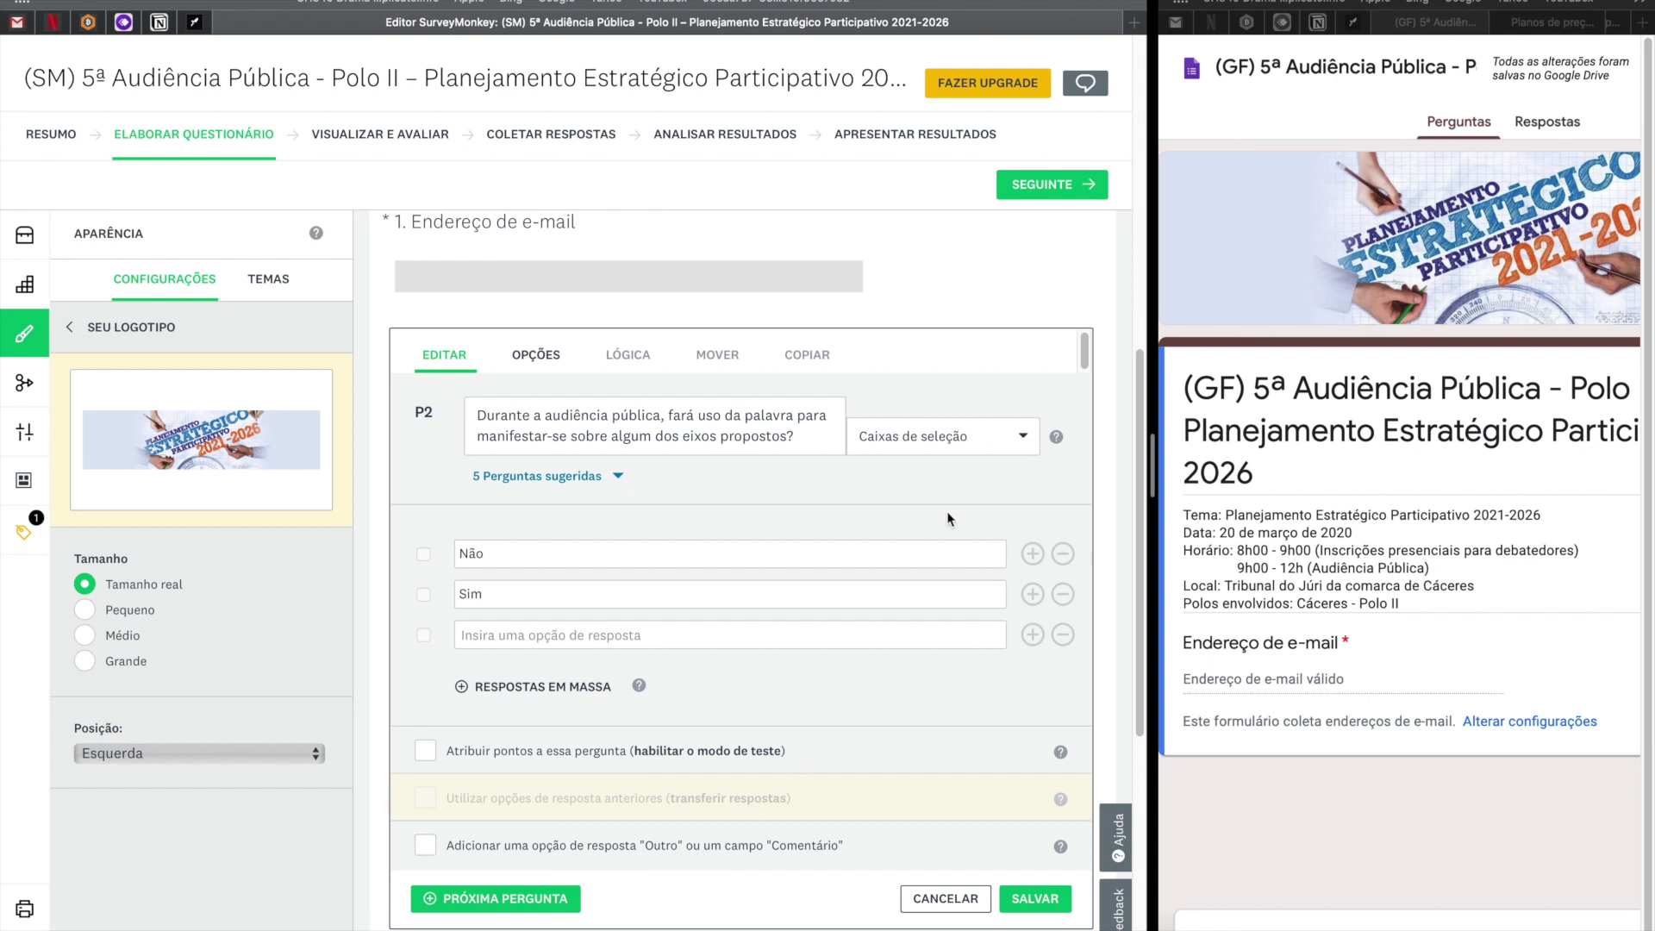
{"action": "left_click", "coordinate": [1037, 905]}
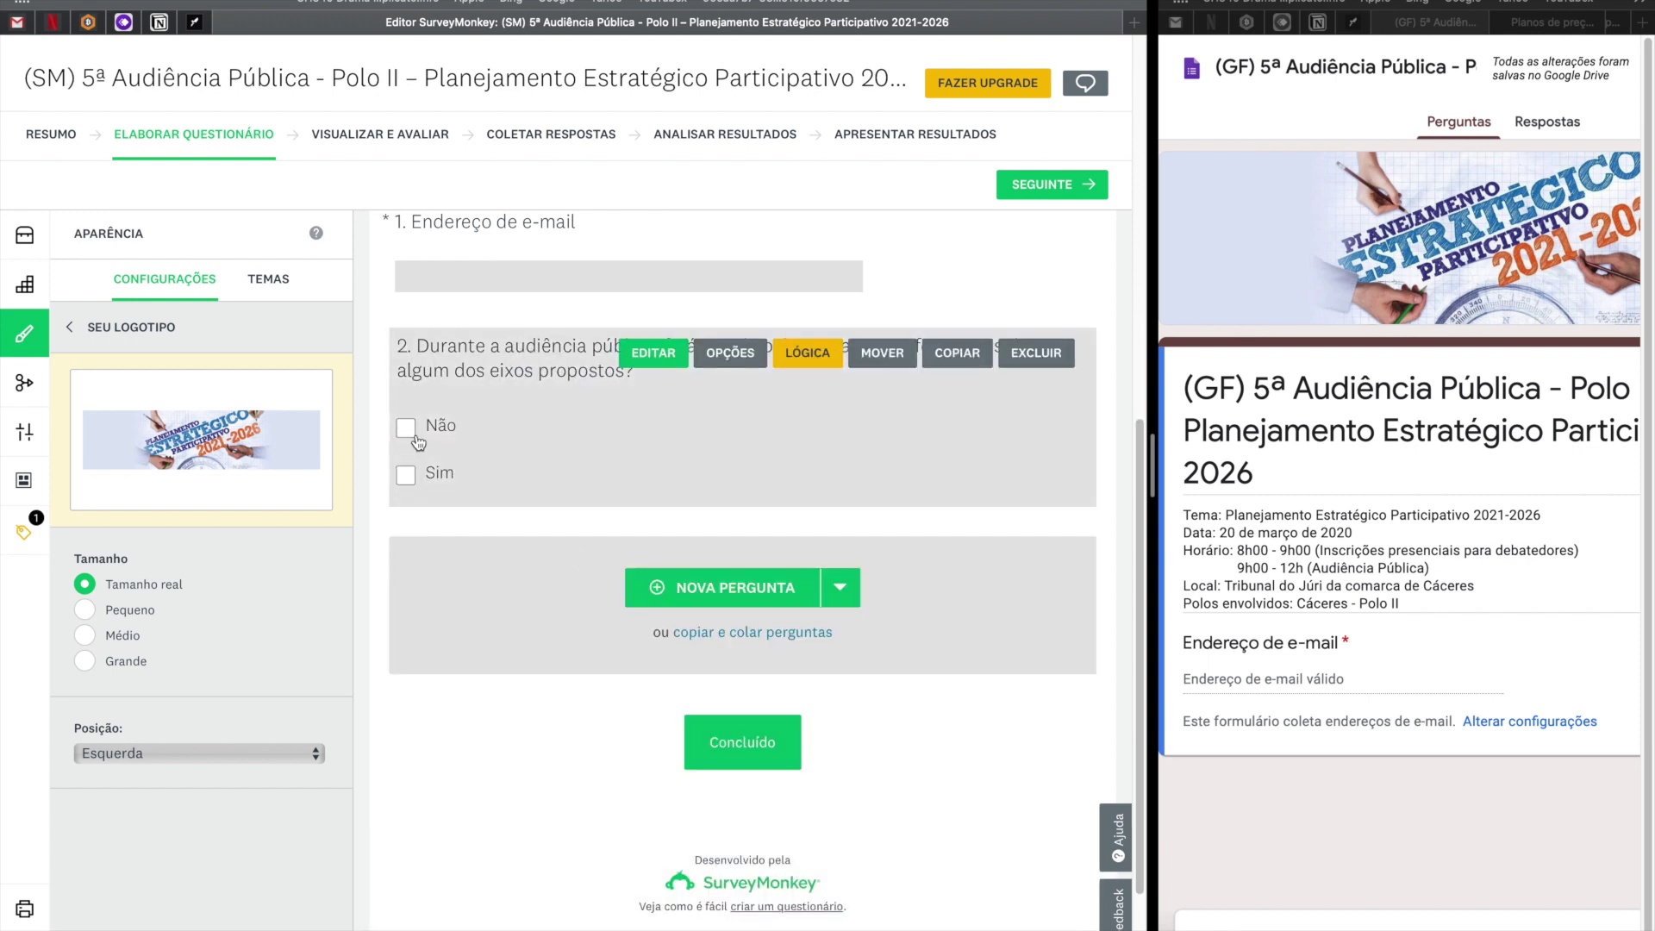
Make question 2 require an answer, keeping its checkbox type.
{"action": "left_click", "coordinate": [417, 441]}
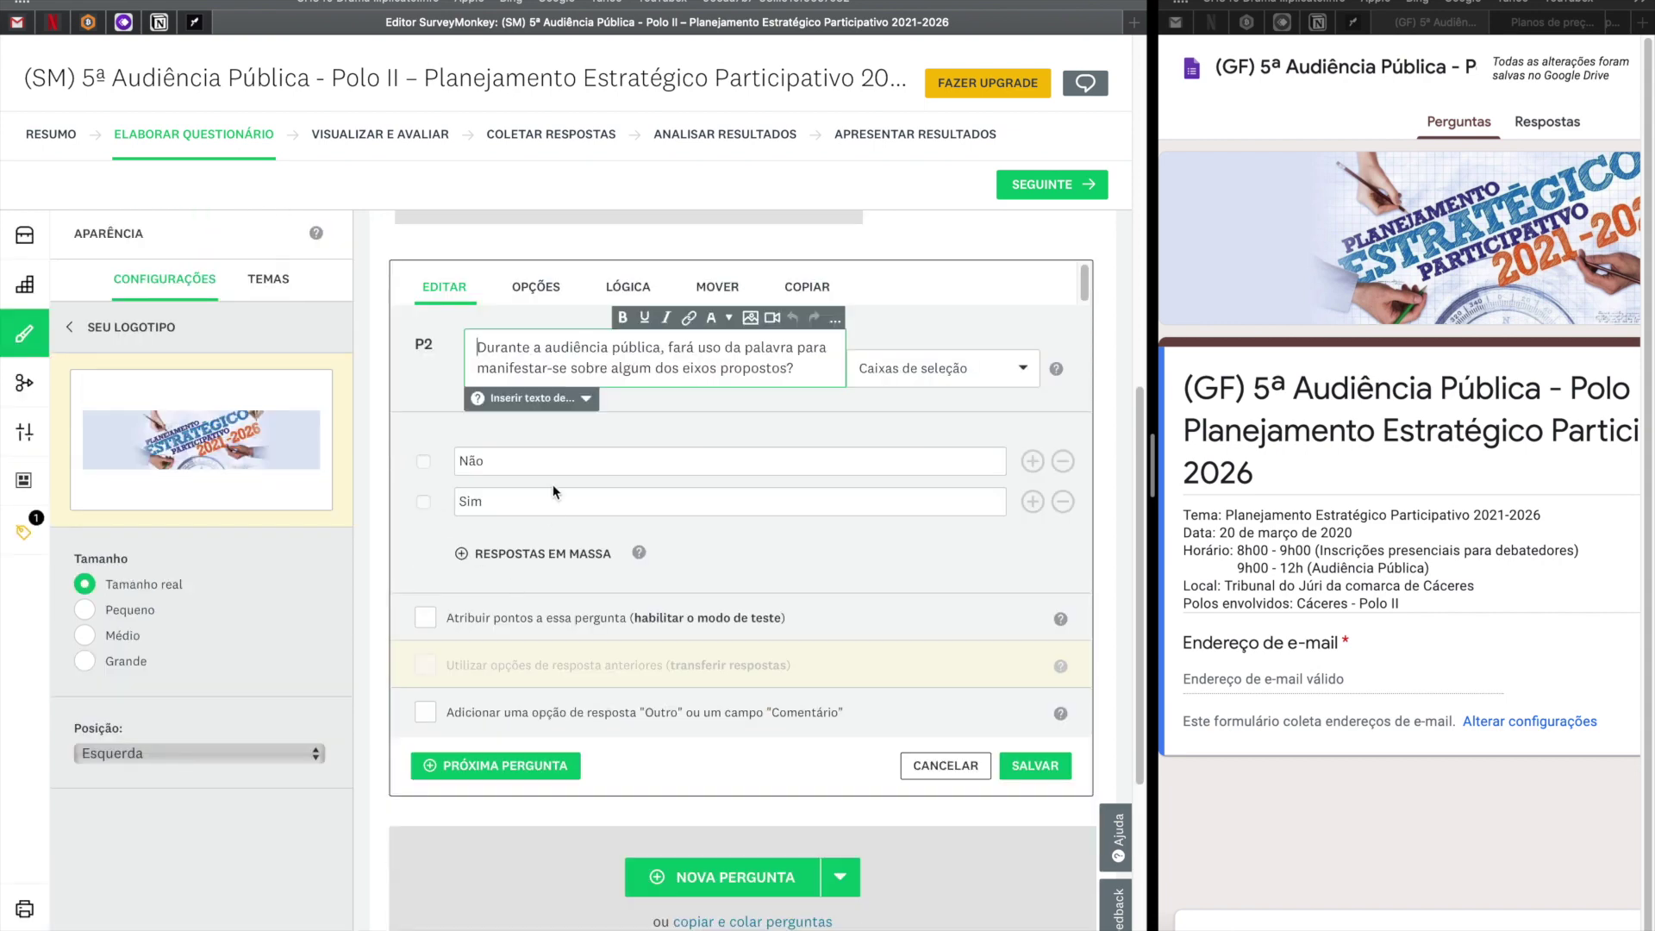
{"action": "left_click", "coordinate": [531, 295]}
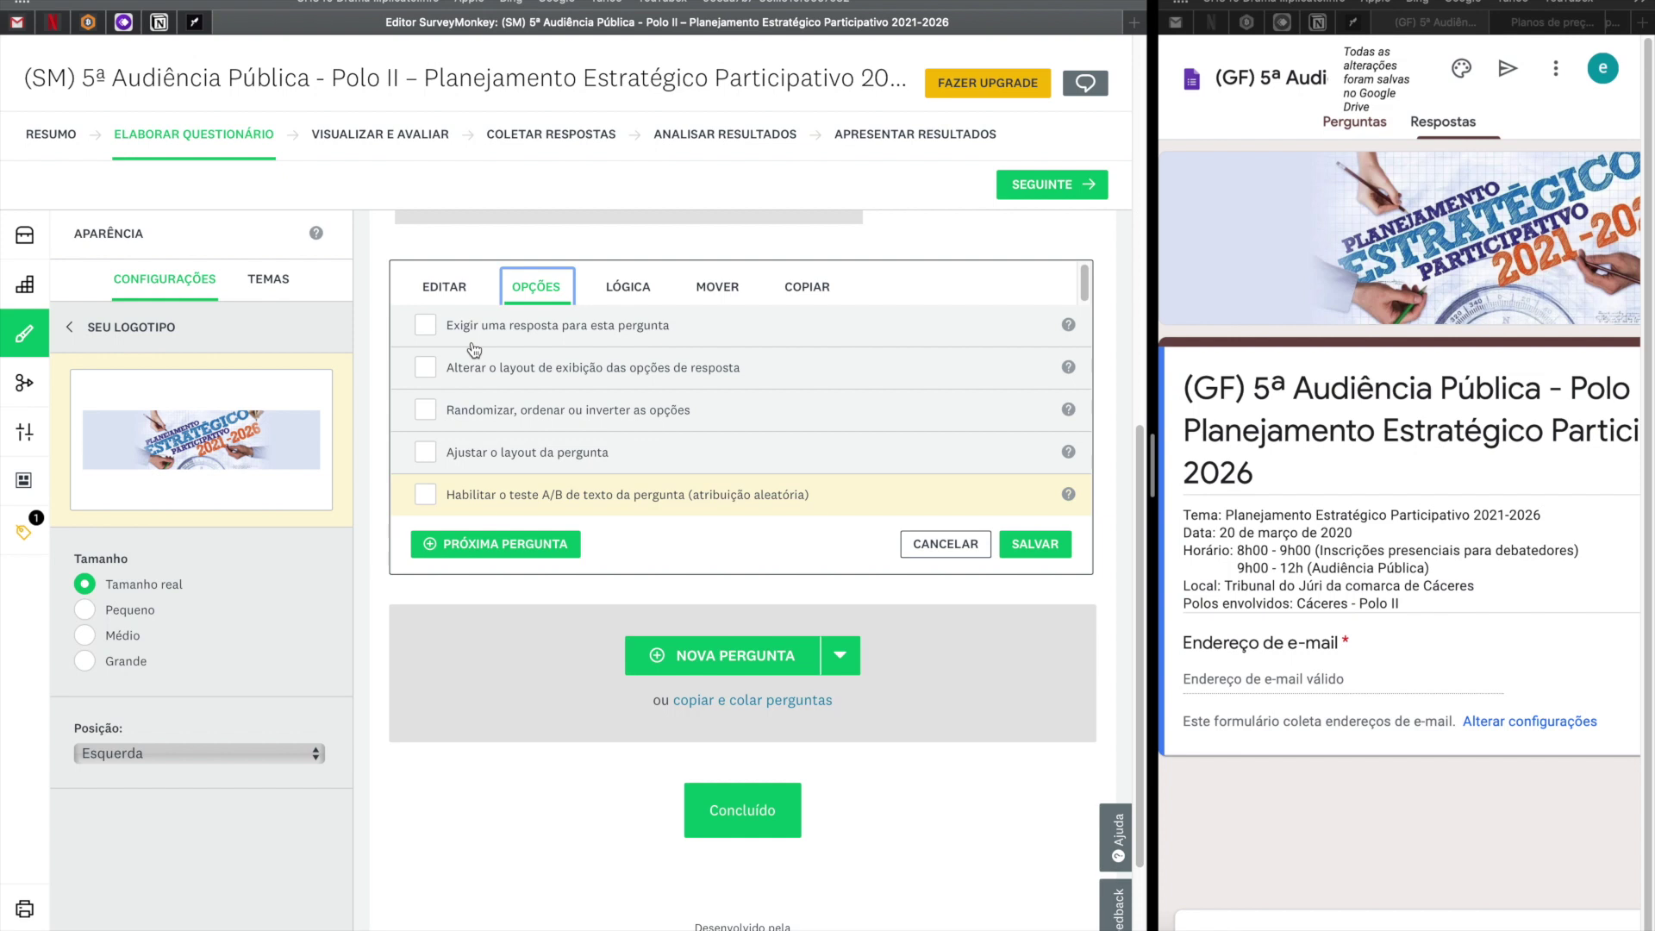
{"action": "left_click", "coordinate": [425, 325]}
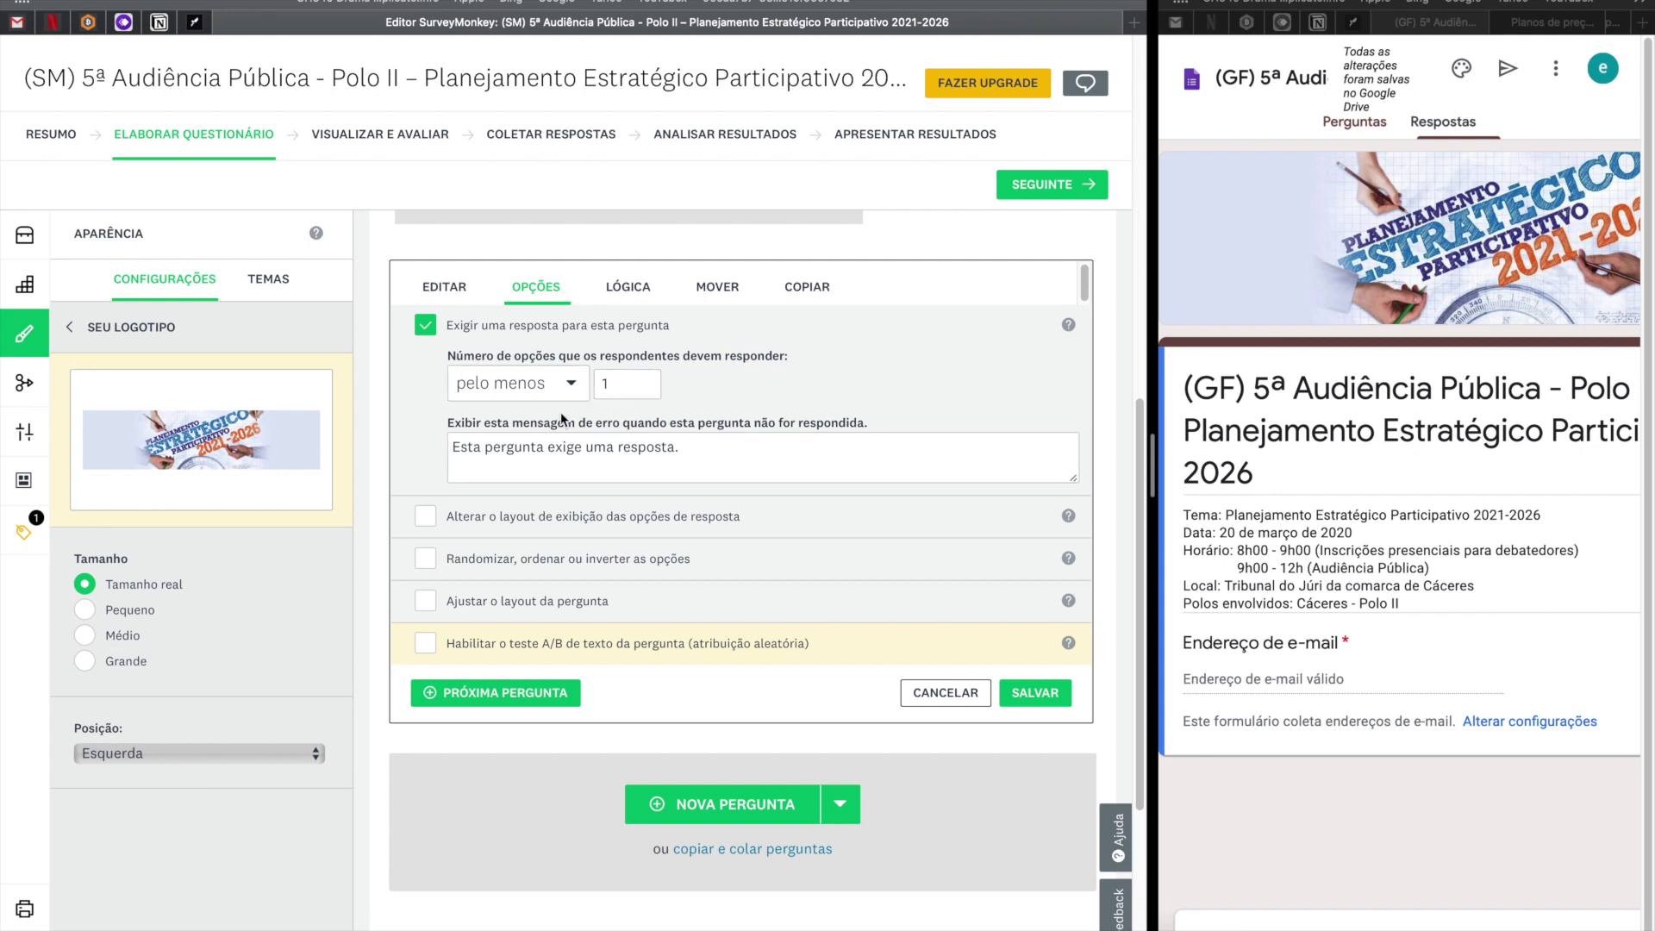
{"action": "left_click", "coordinate": [448, 288]}
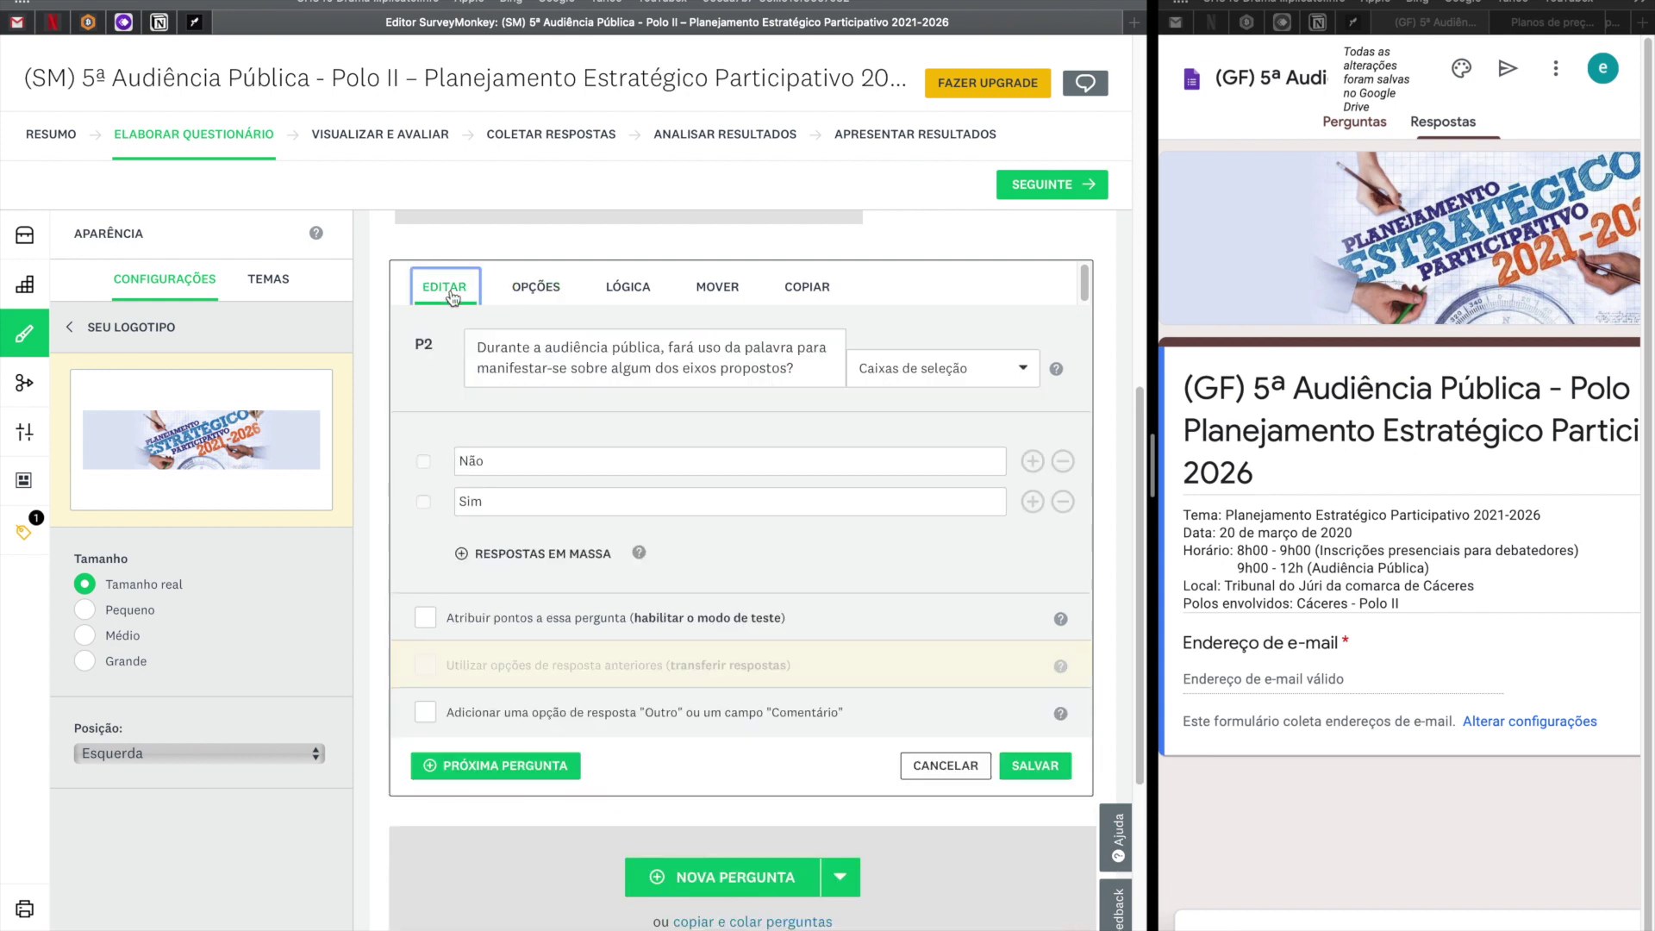
{"action": "left_click", "coordinate": [1009, 379]}
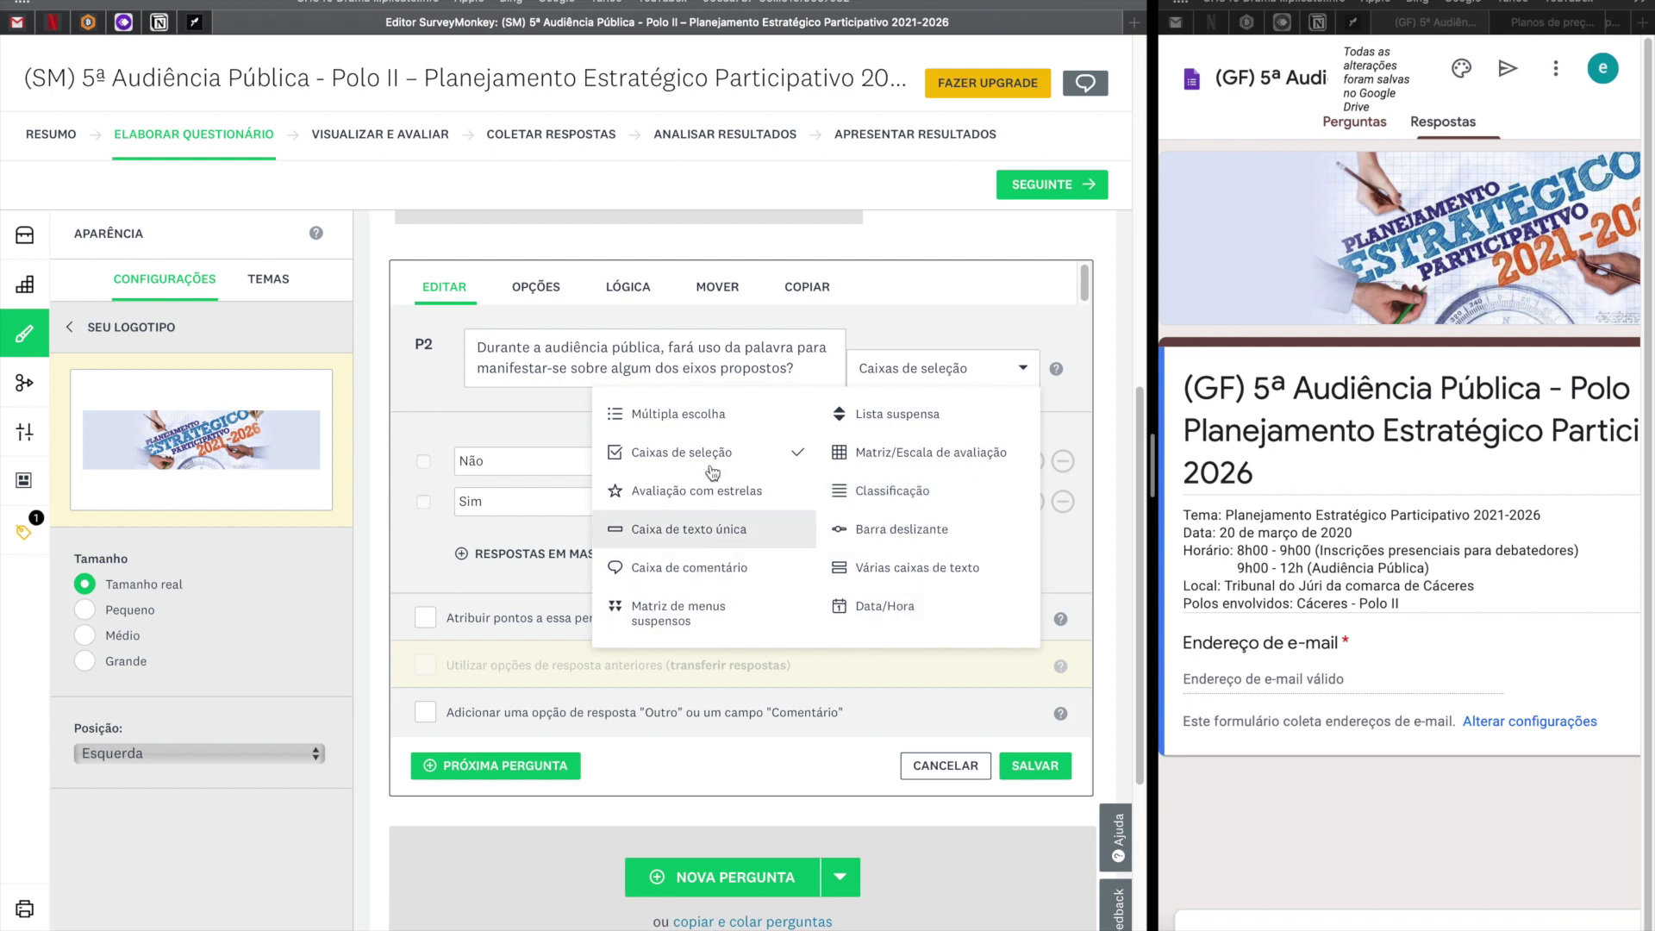
{"action": "left_click", "coordinate": [931, 194]}
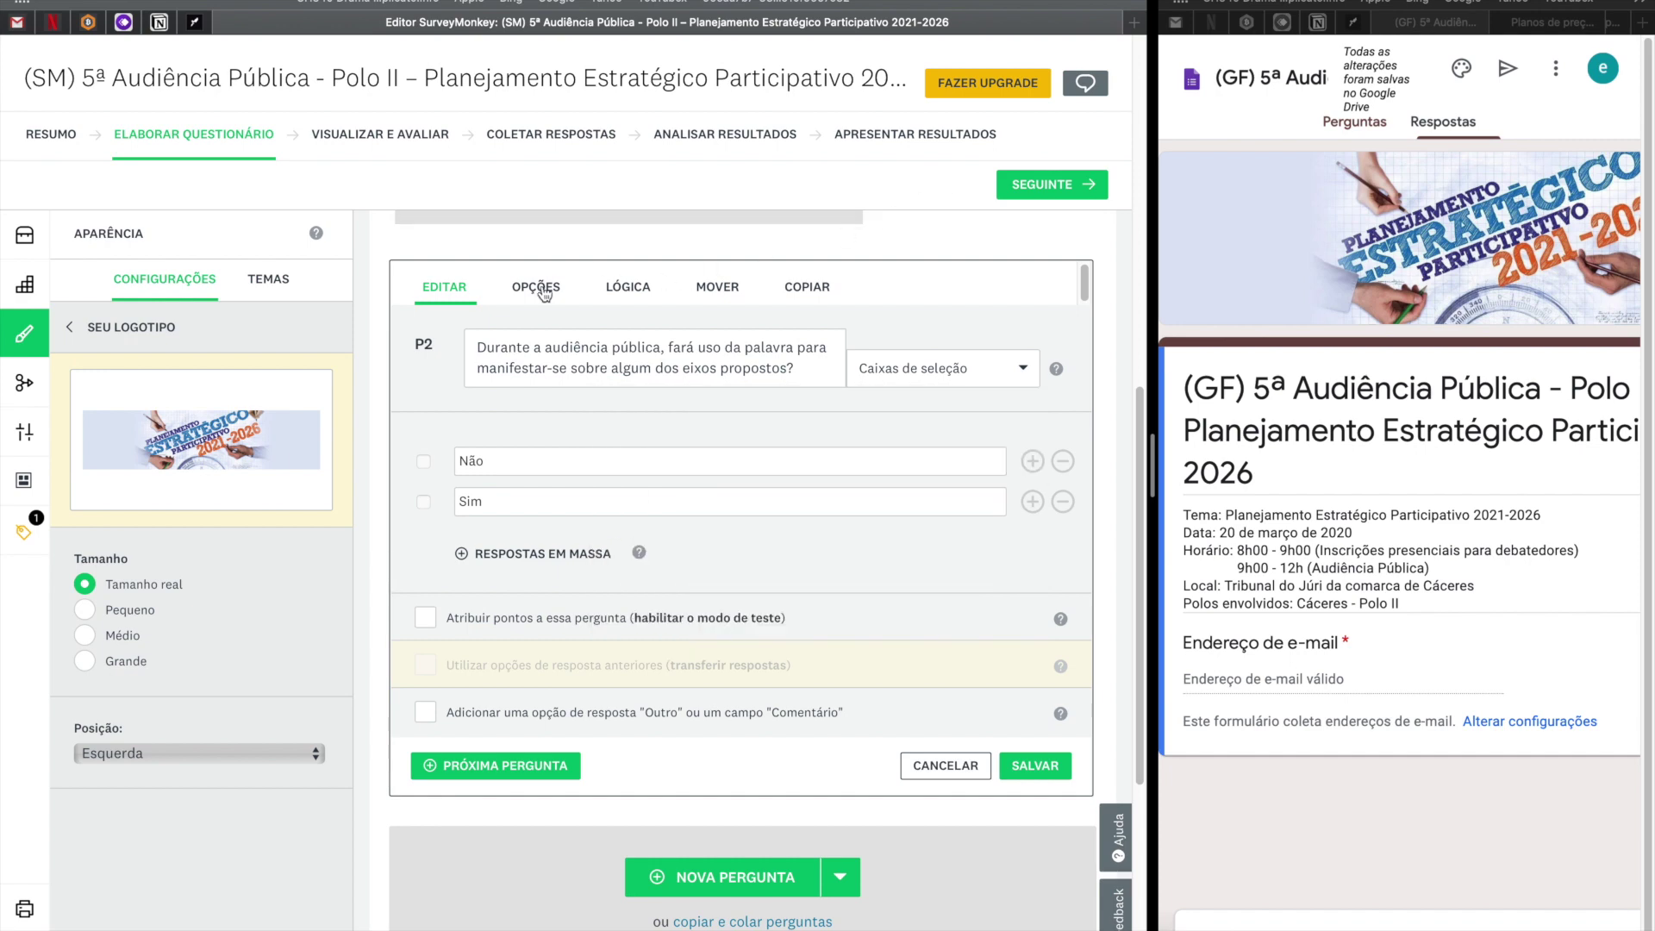
{"action": "left_click", "coordinate": [542, 289]}
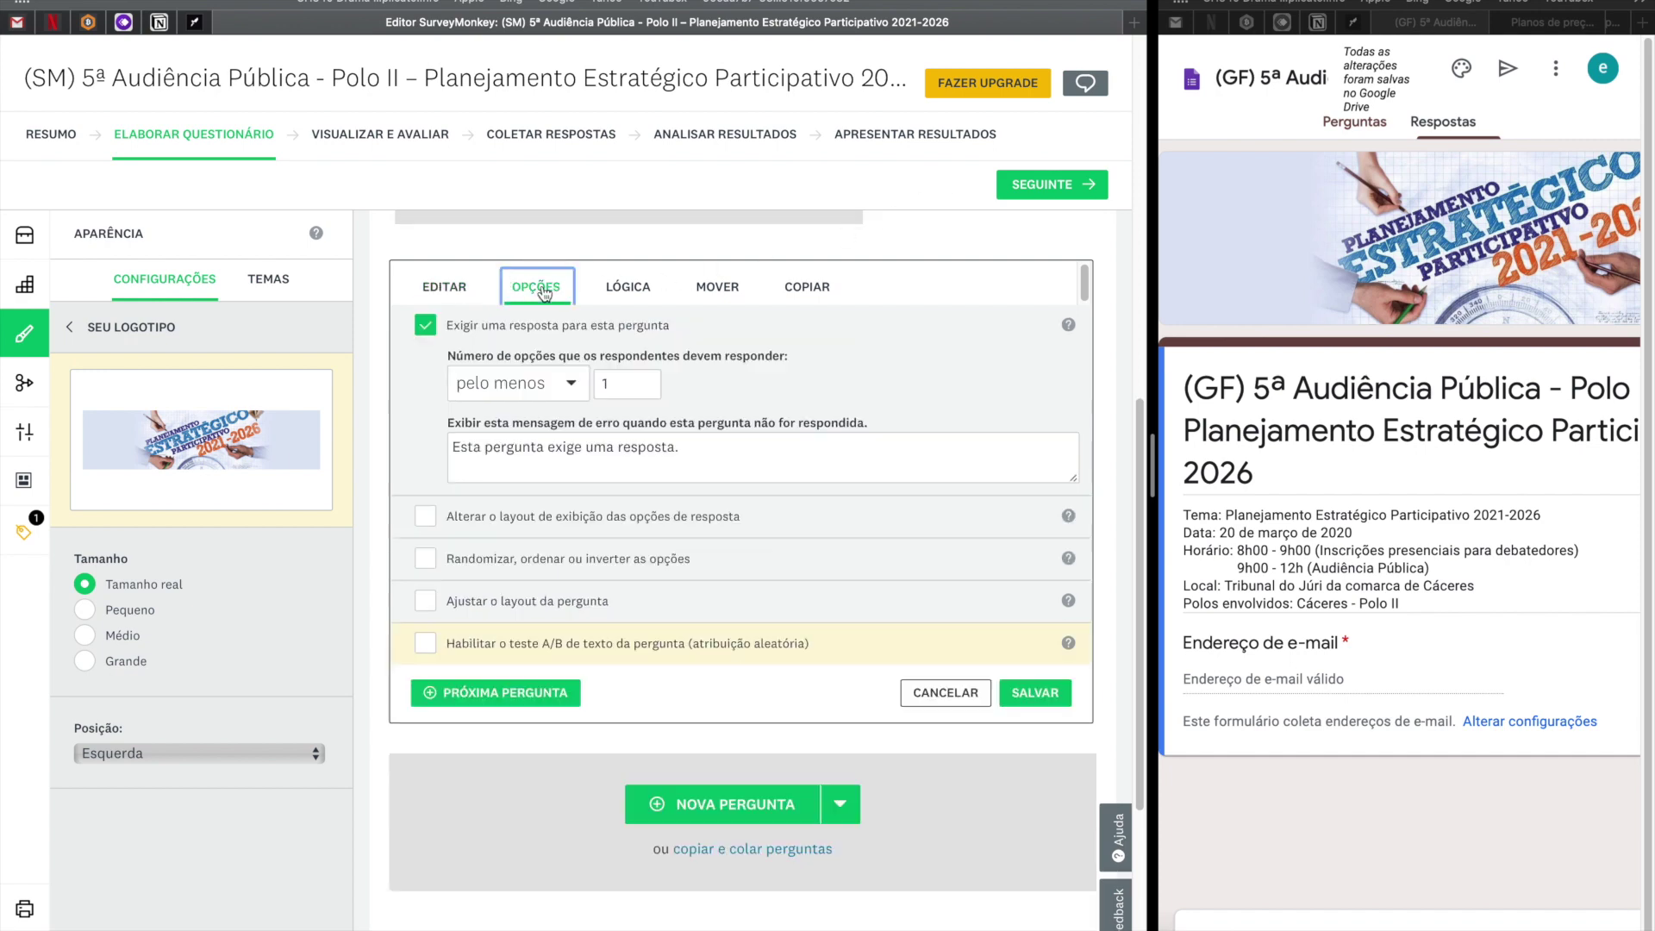
Set question 2's logic: Não to 'Fim do questionário', Sim to 'Página de desclassificação', and save.
{"action": "left_click", "coordinate": [619, 291]}
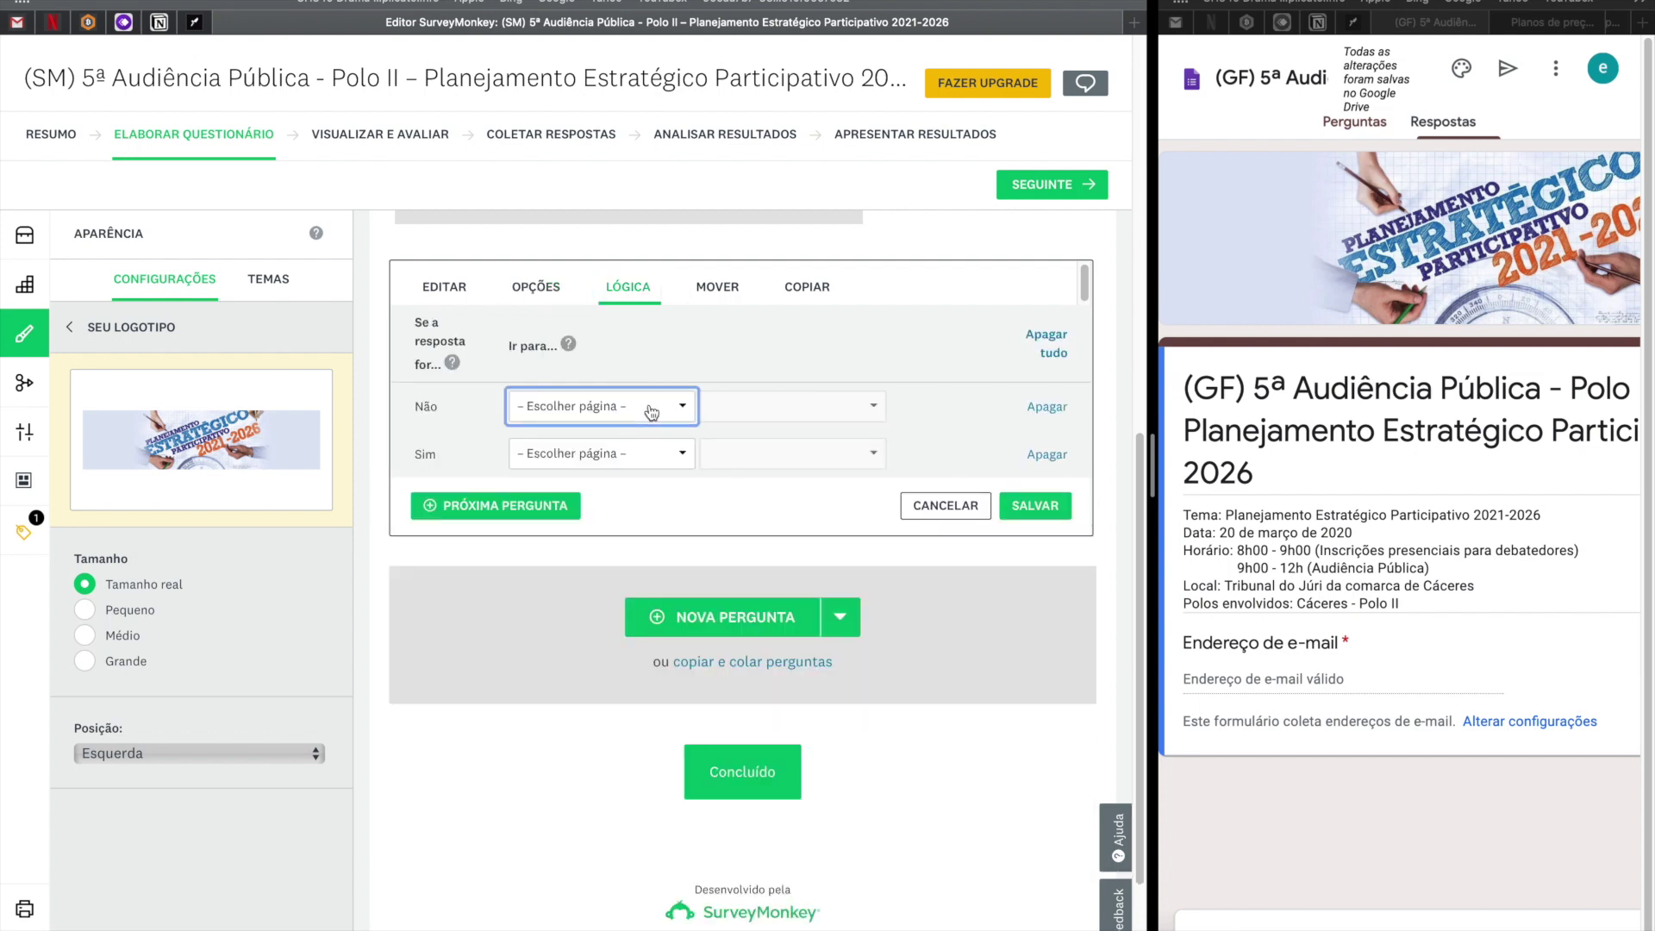
{"action": "left_click", "coordinate": [650, 409]}
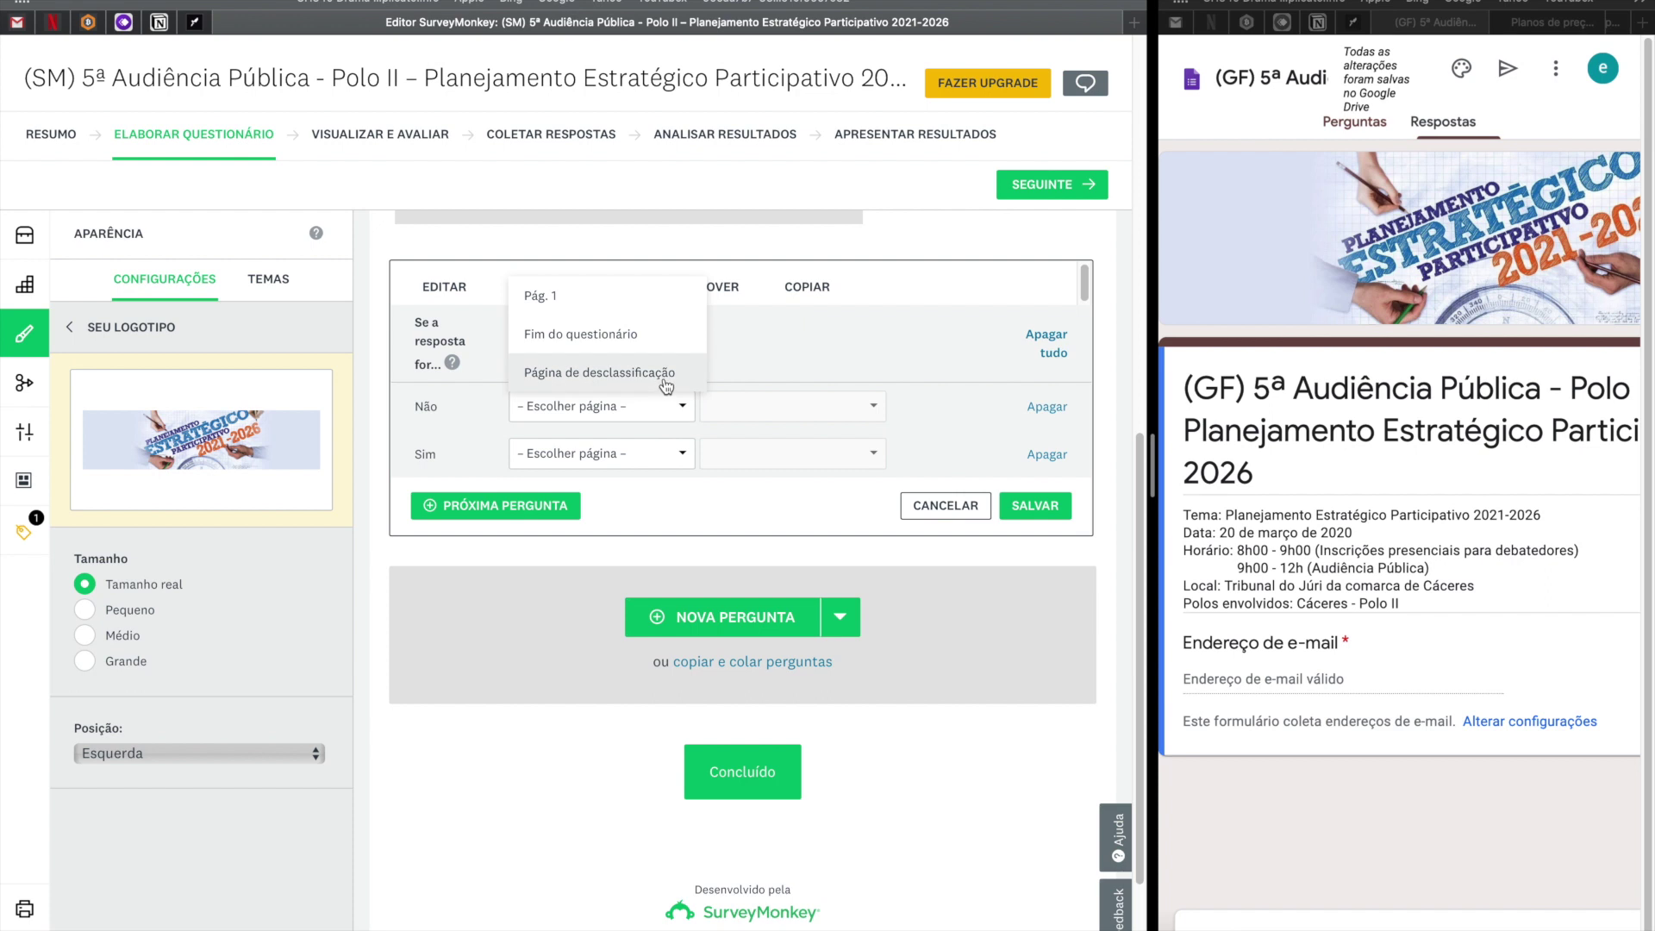
{"action": "left_click", "coordinate": [776, 352]}
{"action": "left_click", "coordinate": [850, 409]}
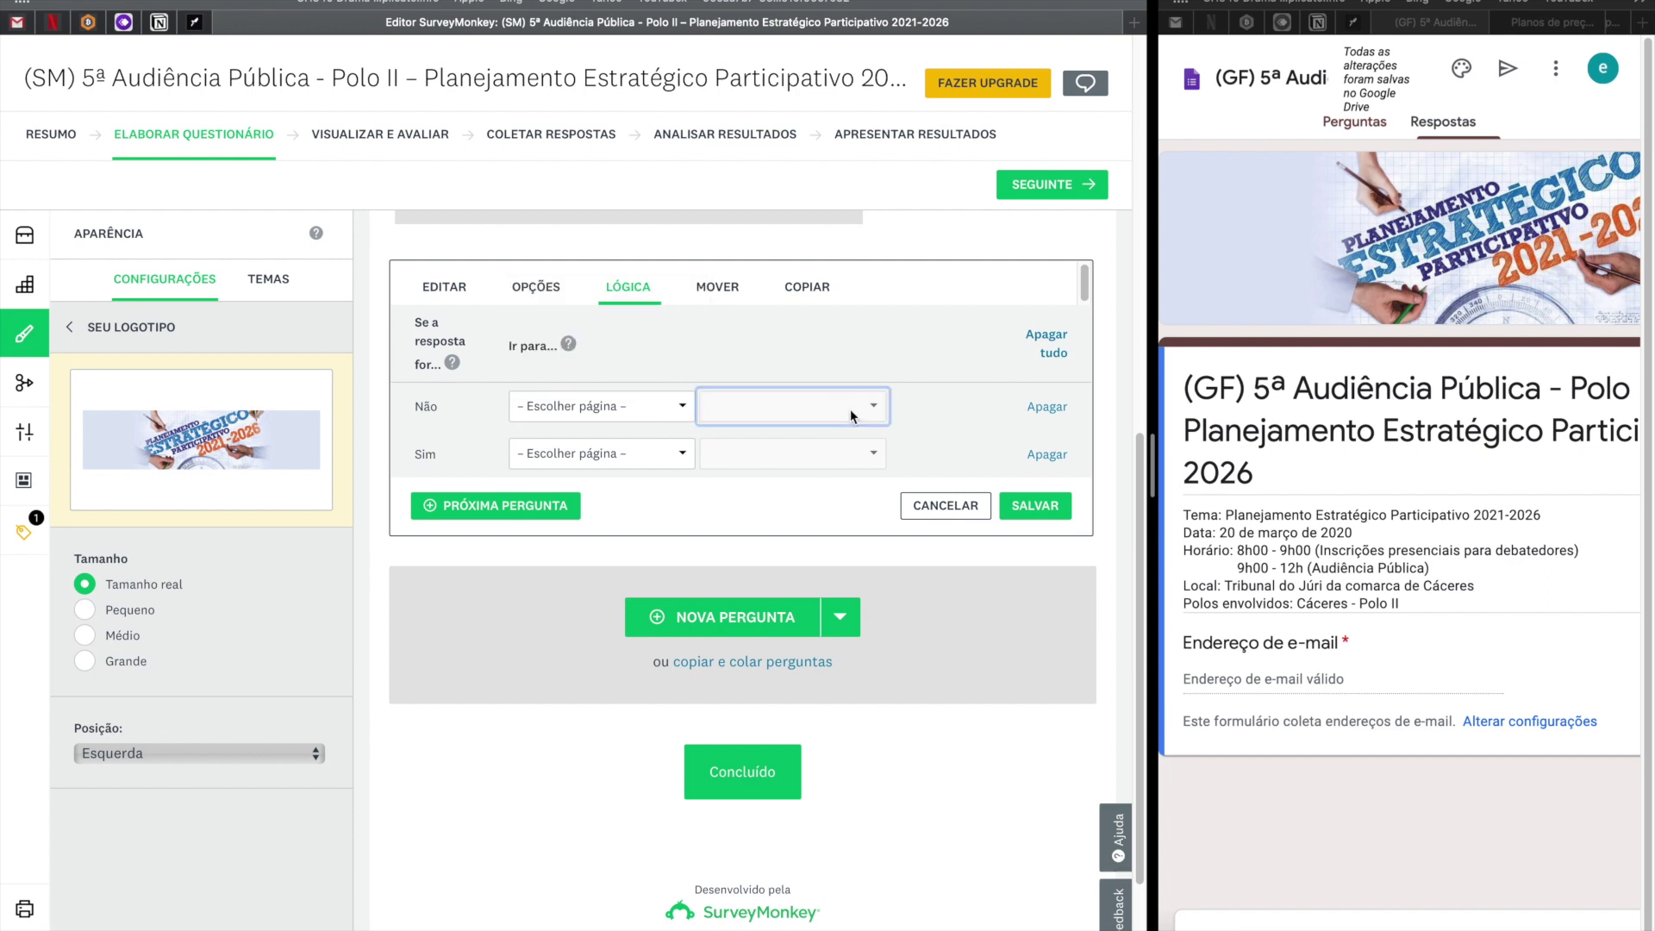
{"action": "left_click", "coordinate": [677, 408]}
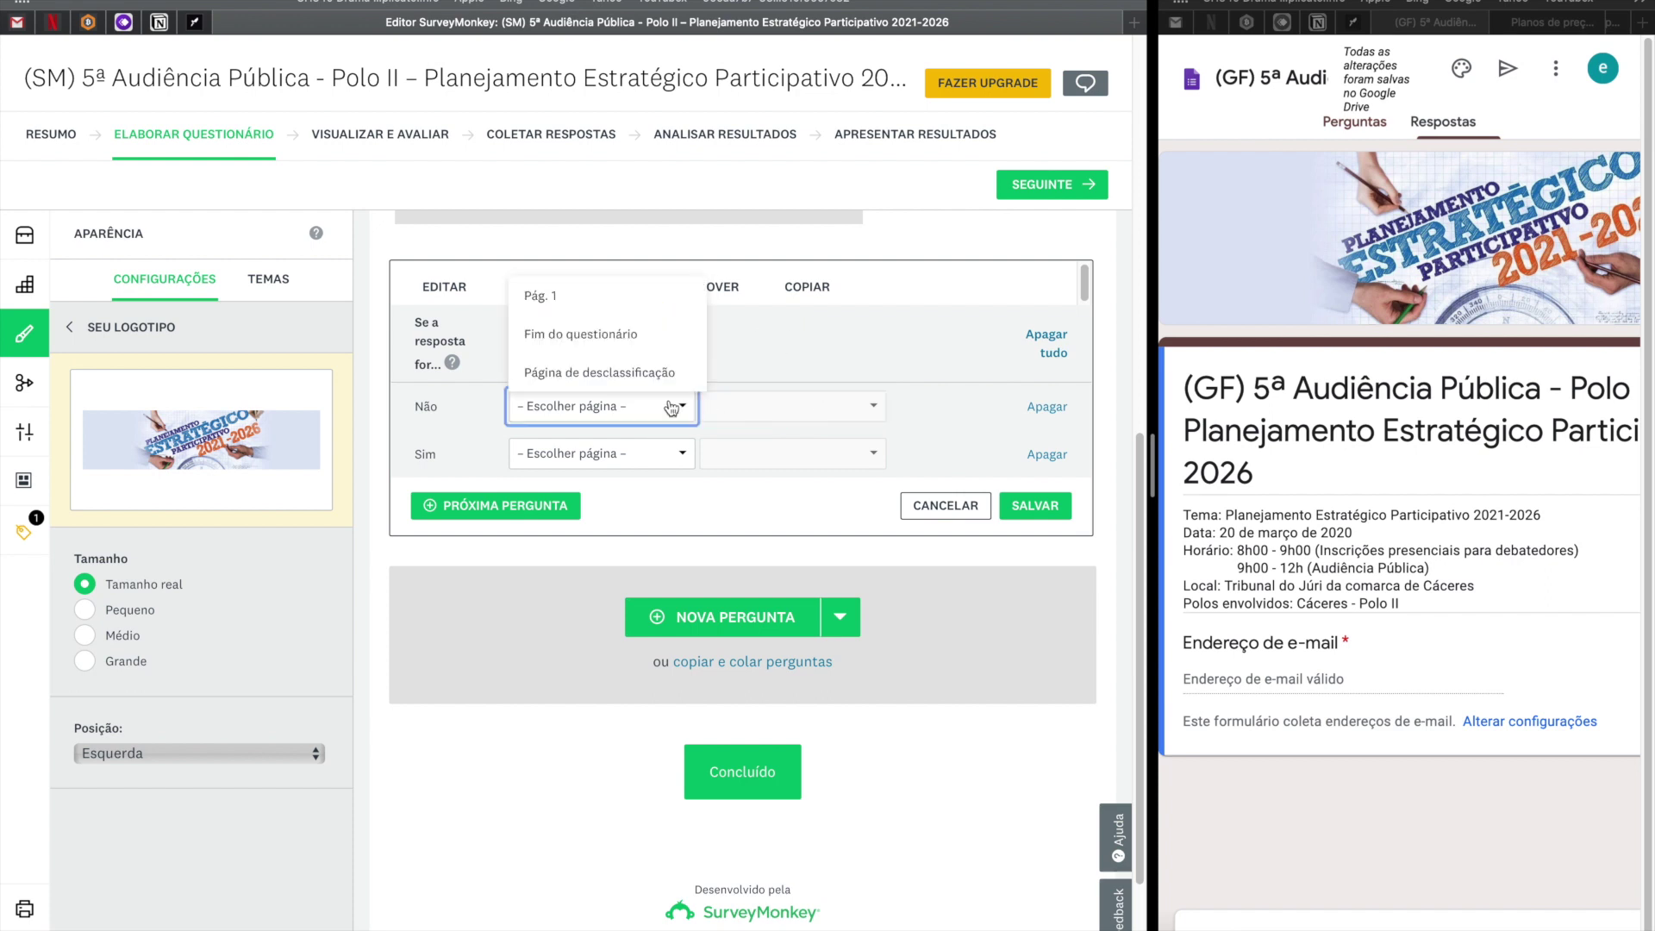
{"action": "left_click", "coordinate": [628, 347]}
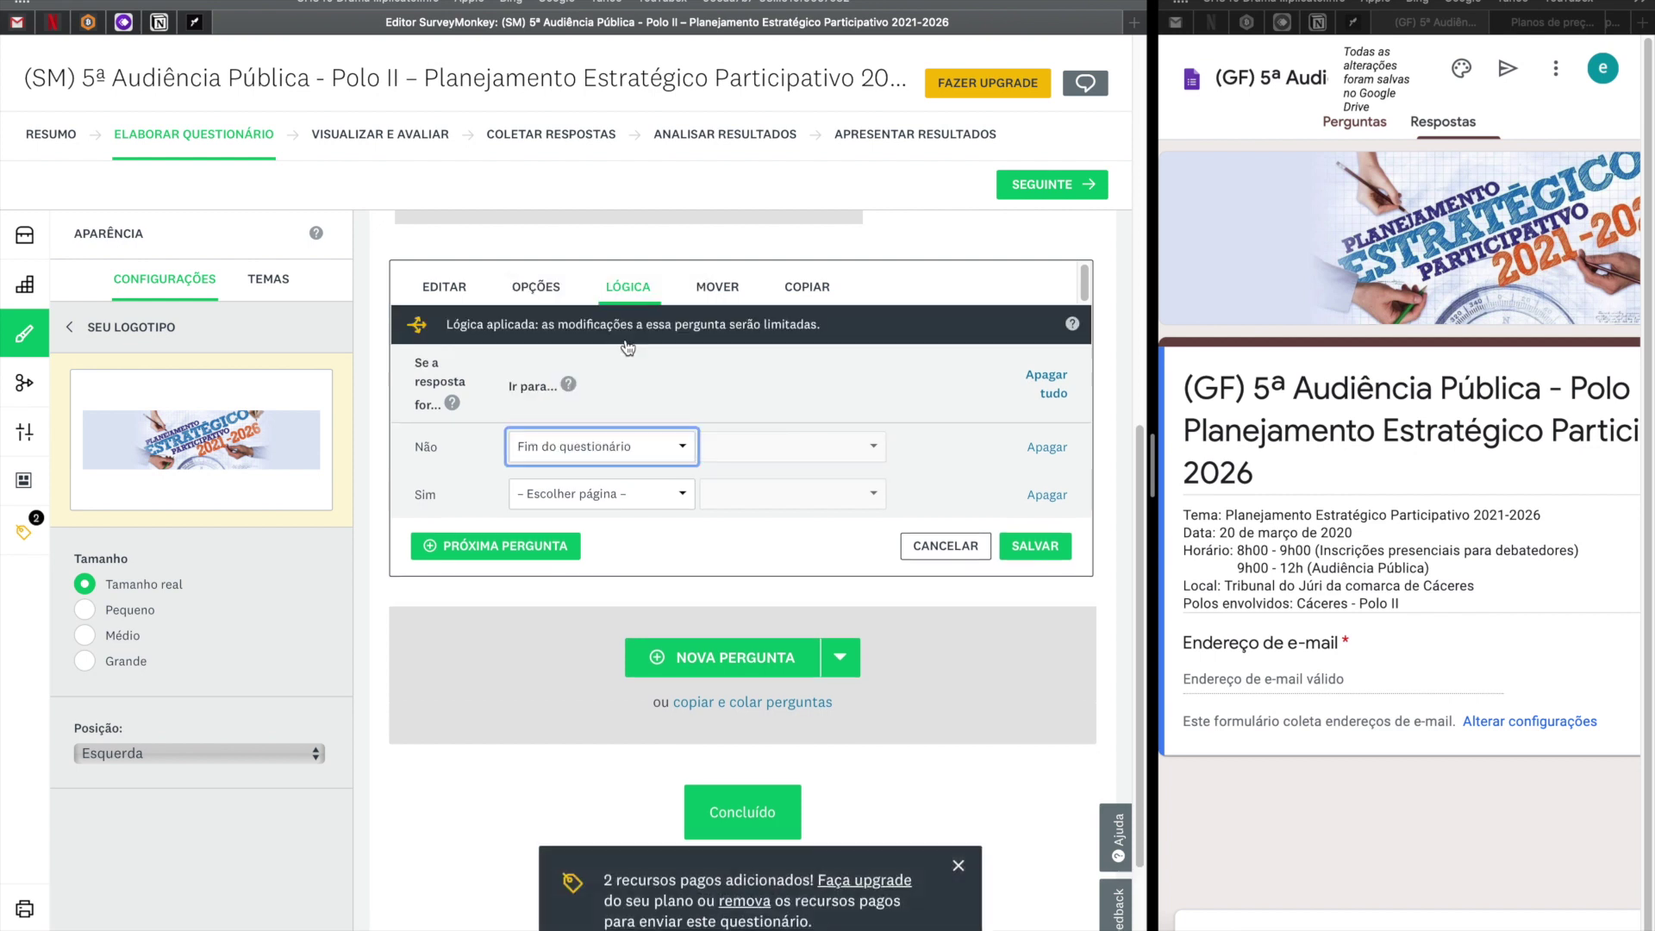
{"action": "left_click", "coordinate": [659, 494]}
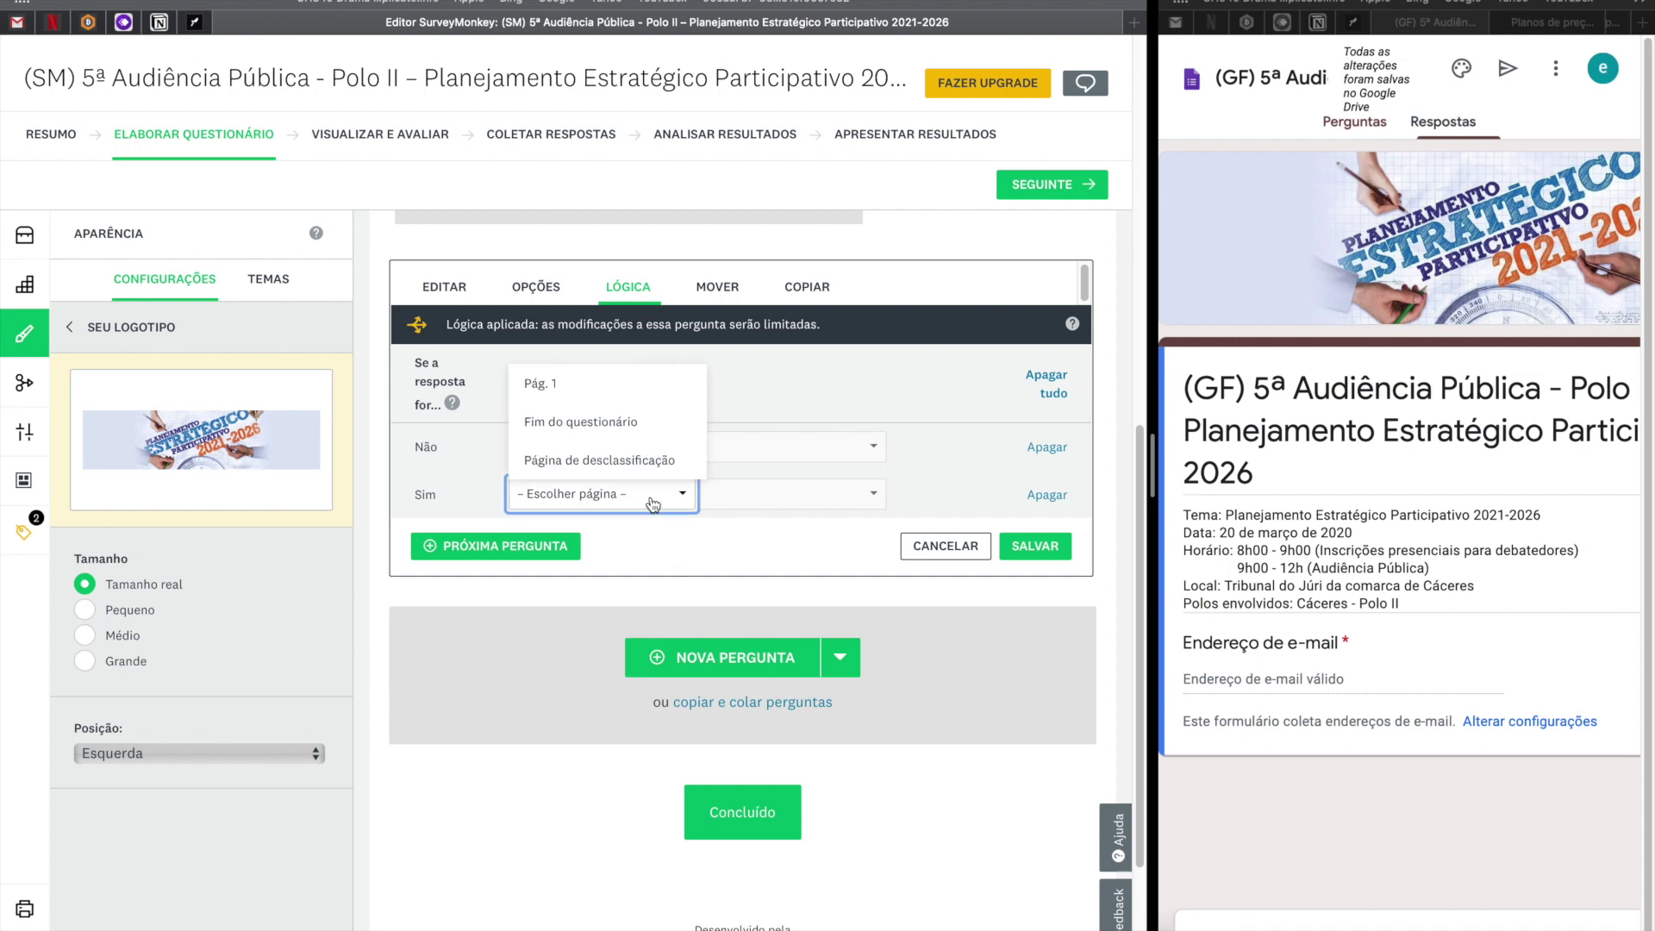
{"action": "left_click", "coordinate": [603, 462]}
{"action": "left_click", "coordinate": [777, 494]}
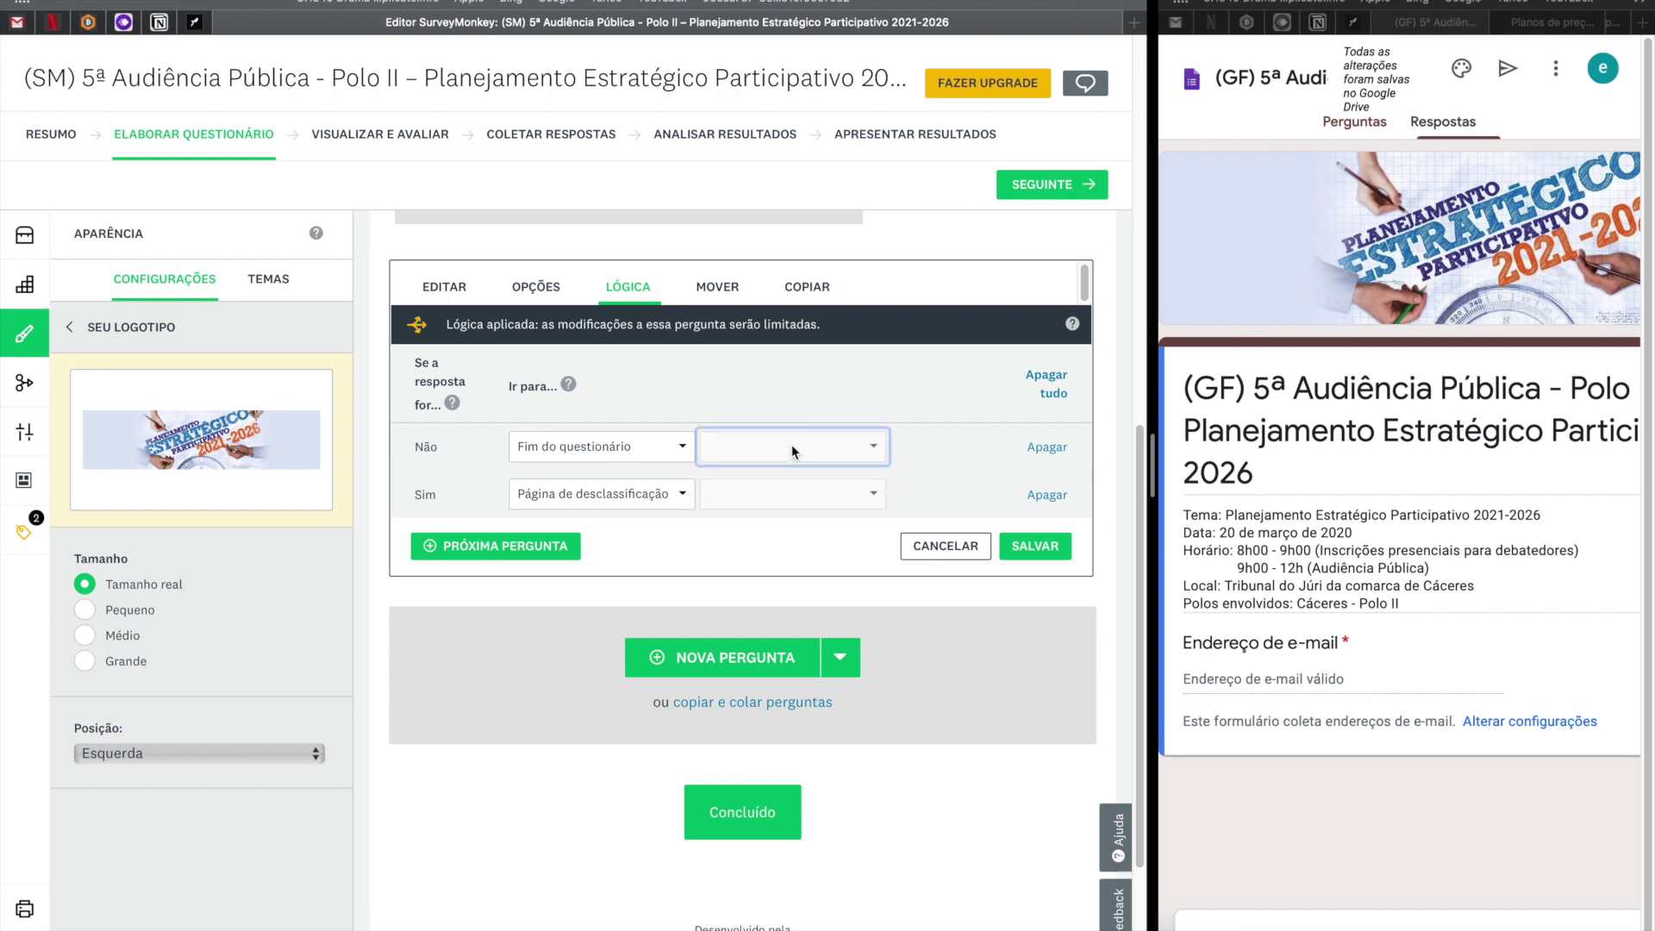
{"action": "left_click", "coordinate": [1054, 555]}
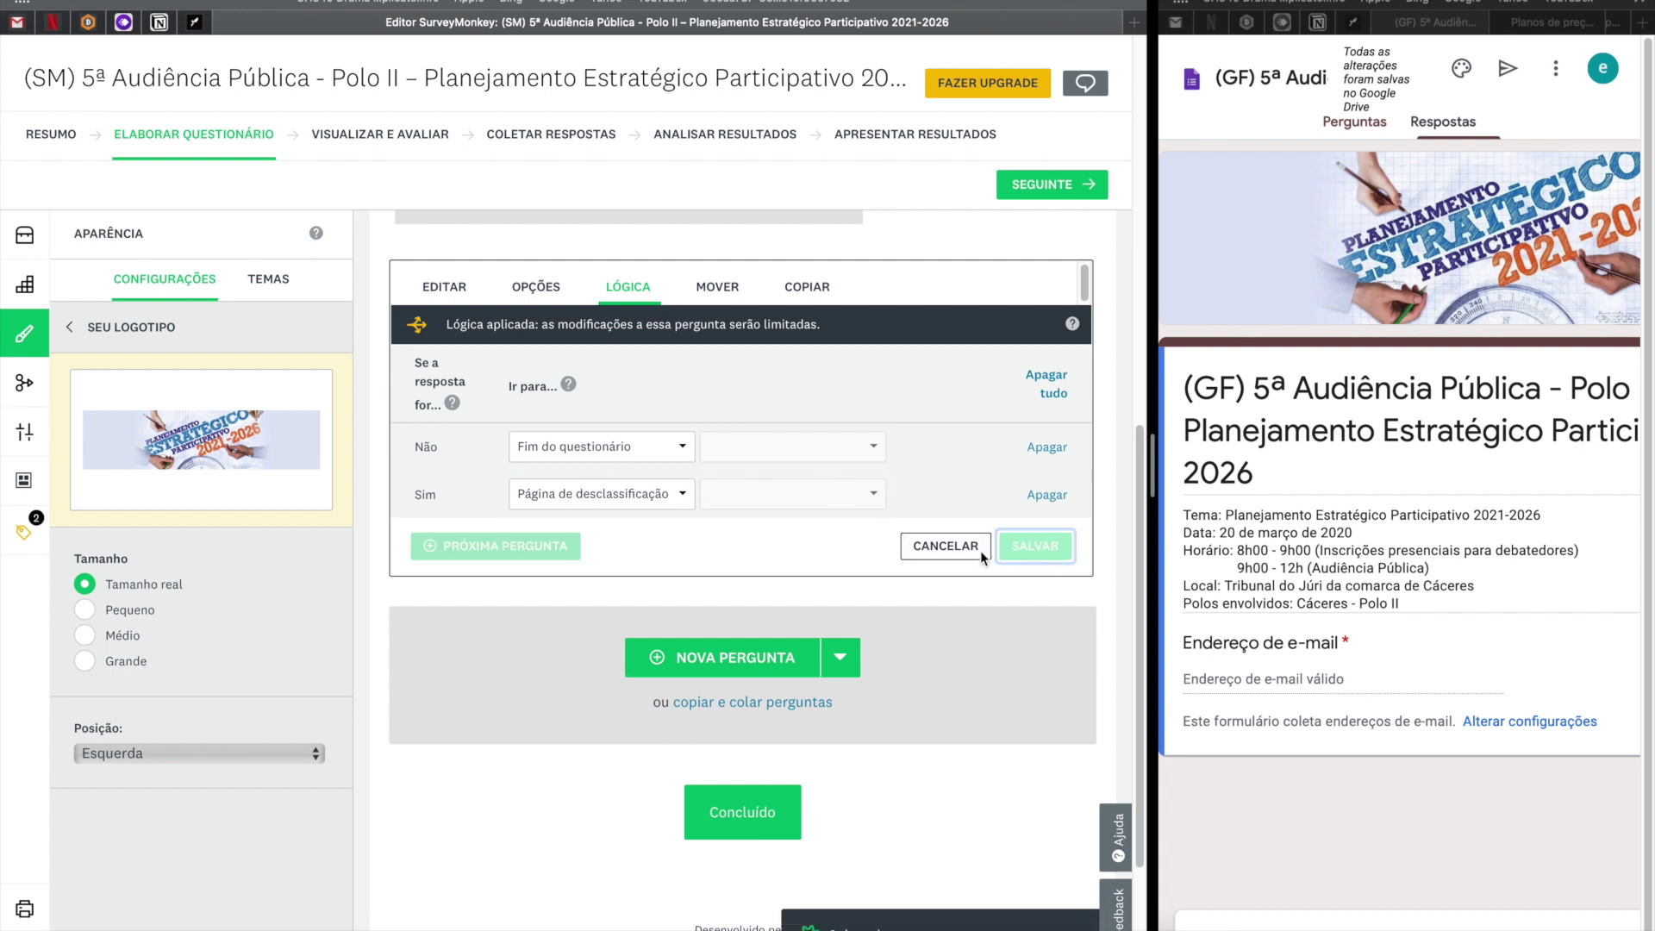
Copy question 2's text from the live form and widen the Google Forms editor pane.
{"action": "left_click", "coordinate": [945, 557]}
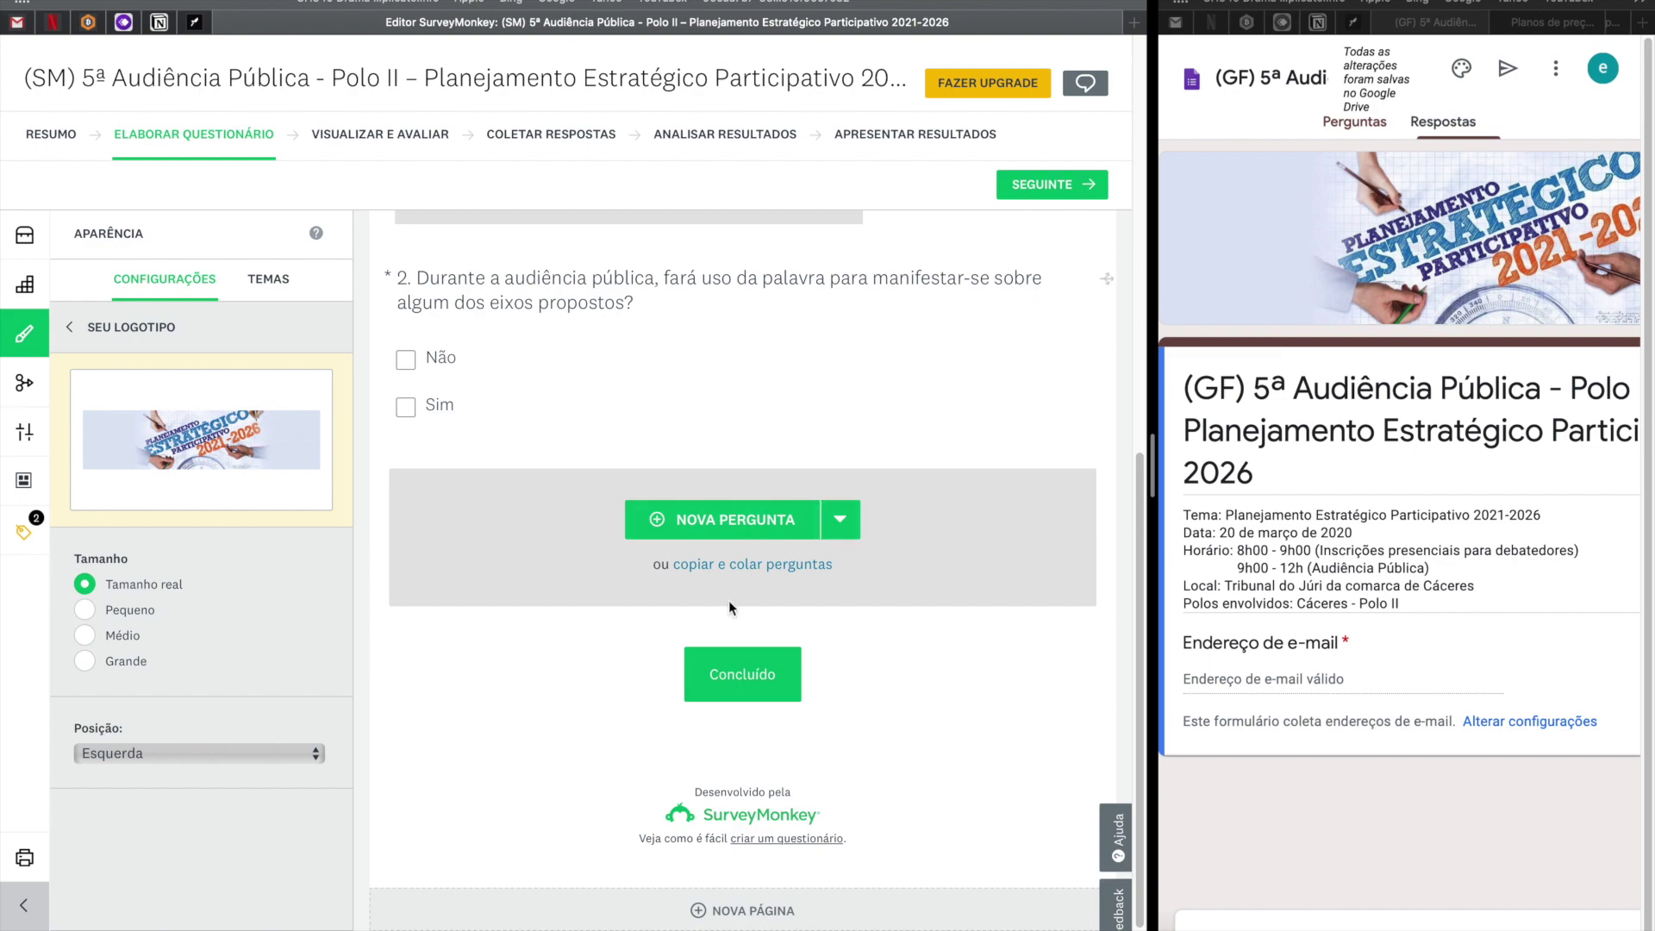
{"action": "scroll", "coordinate": [731, 601], "scroll_direction": "up", "scroll_amount": 8}
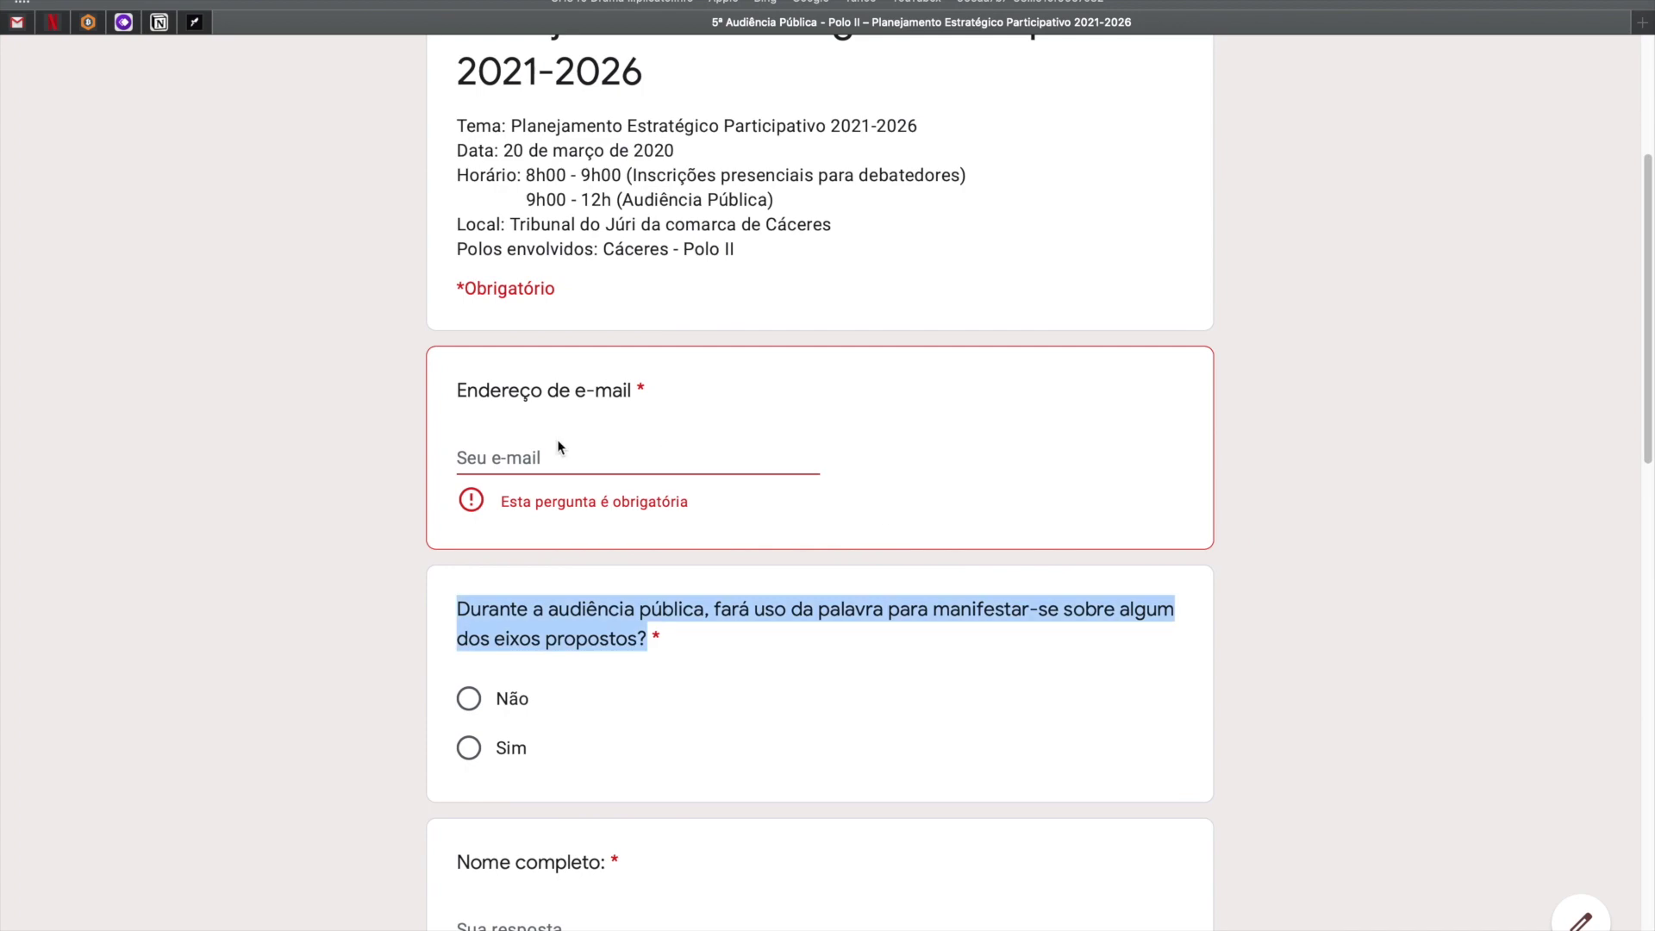
{"action": "left_click", "coordinate": [593, 670]}
{"action": "left_click_drag", "start_coordinate": [648, 640], "coordinate": [434, 610]}
{"action": "key", "text": "super+c"}
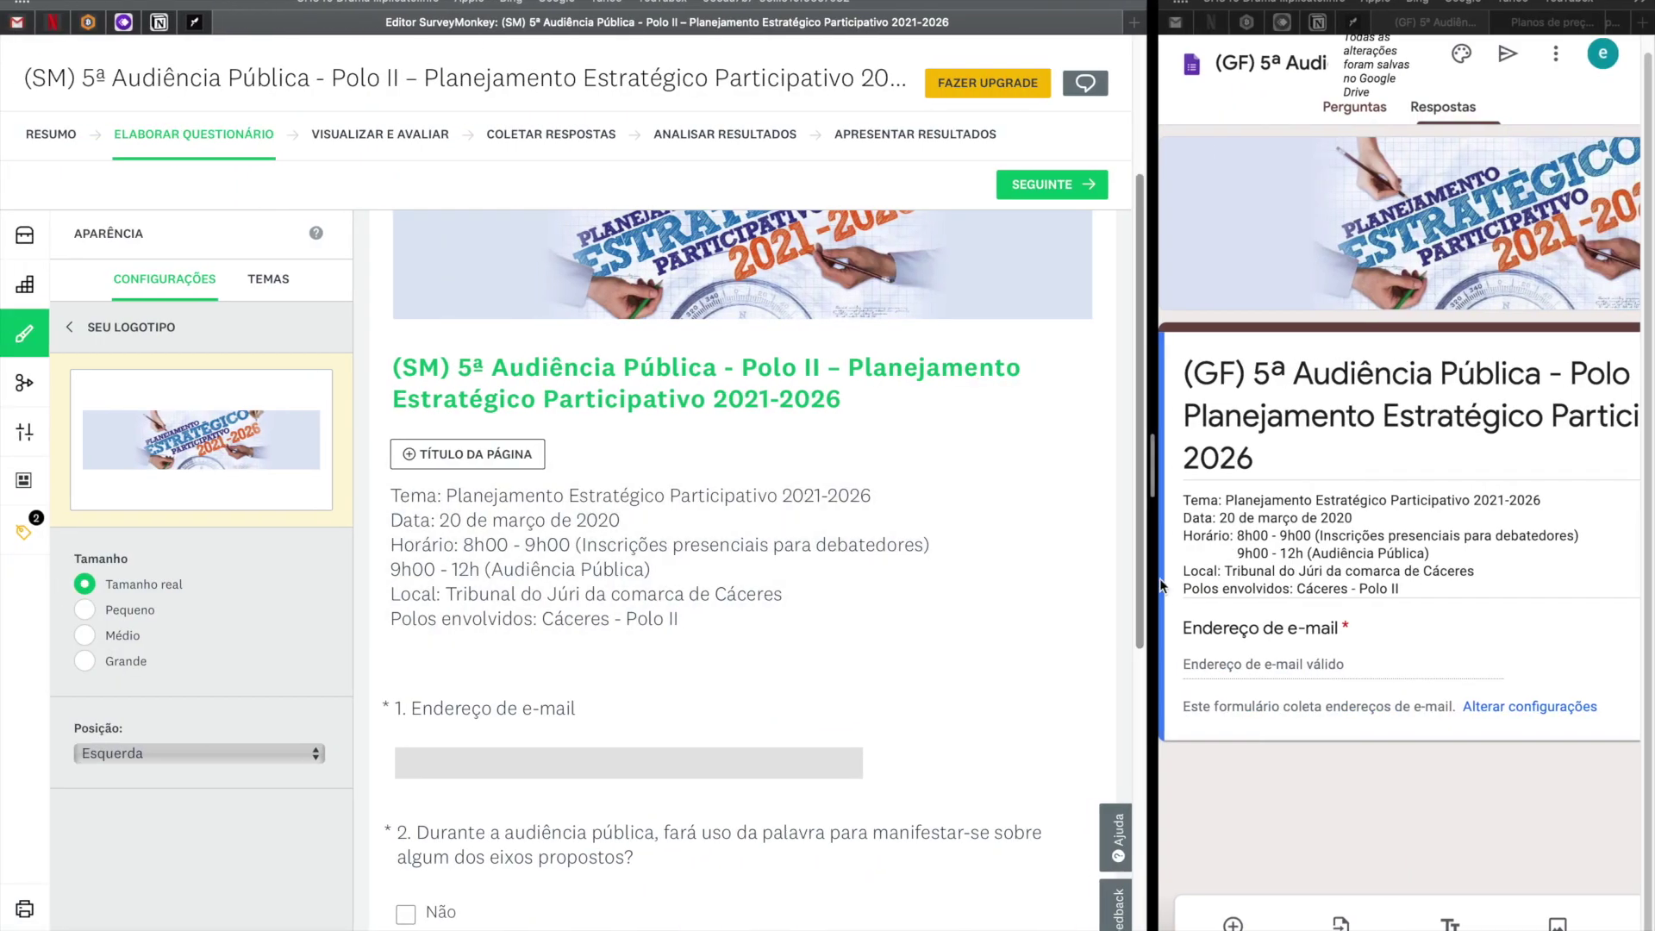
{"action": "left_click_drag", "start_coordinate": [1153, 573], "coordinate": [629, 569]}
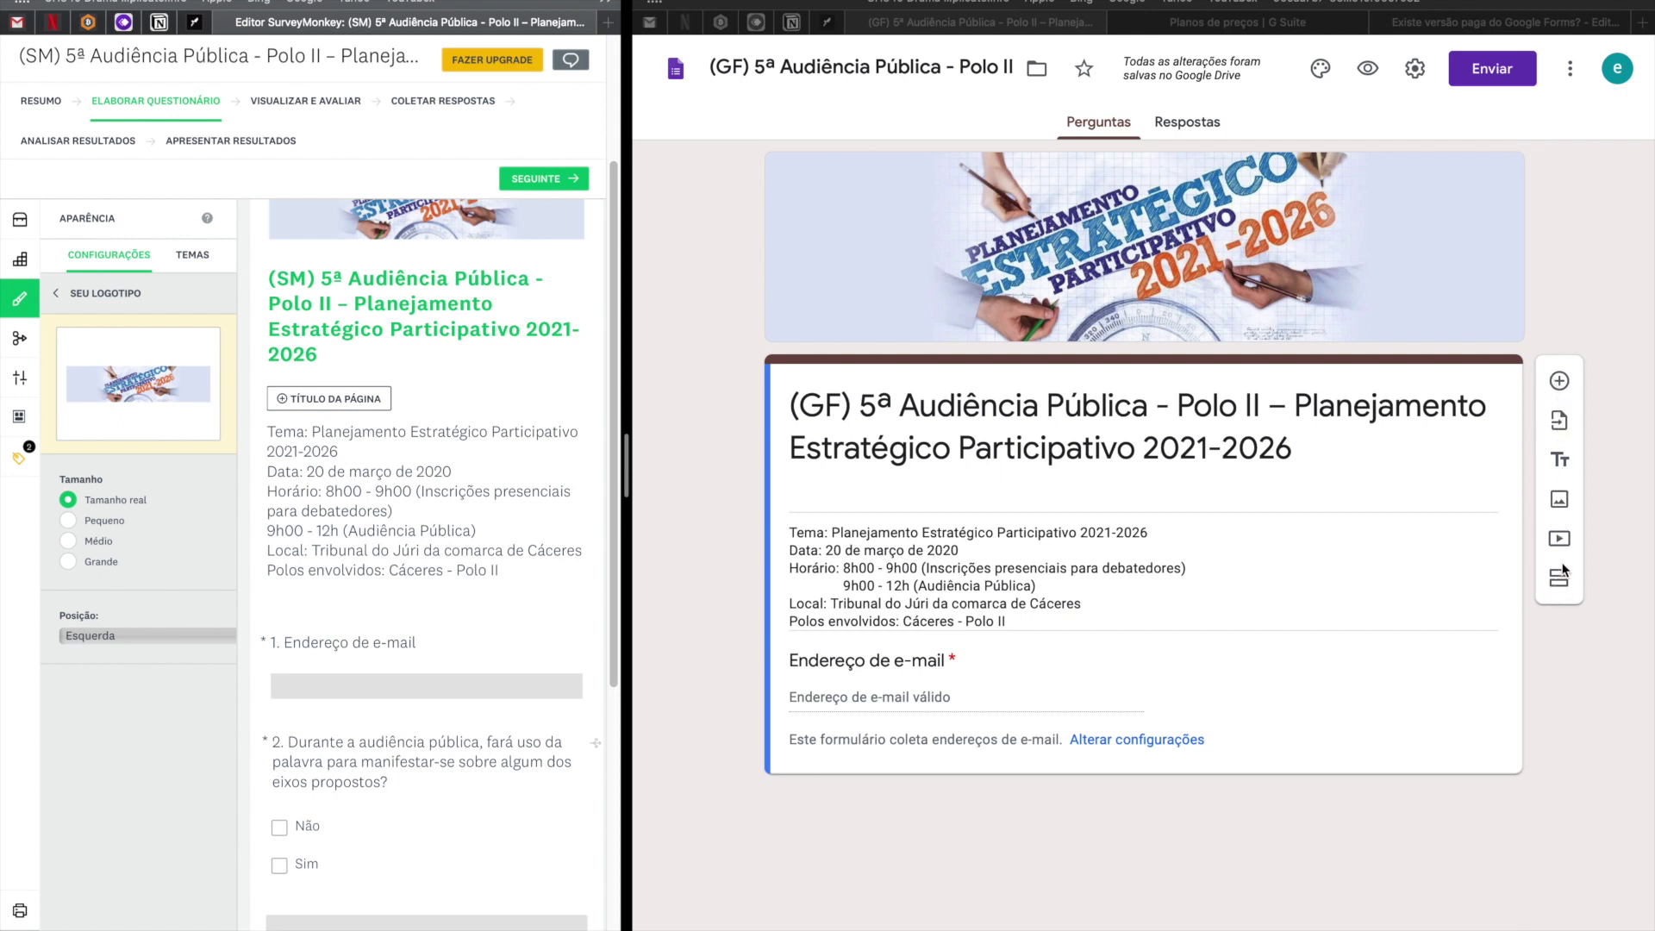
Add a multiple-choice question titled with the pasted speaking-during-the-hearing text.
{"action": "left_click", "coordinate": [1569, 333]}
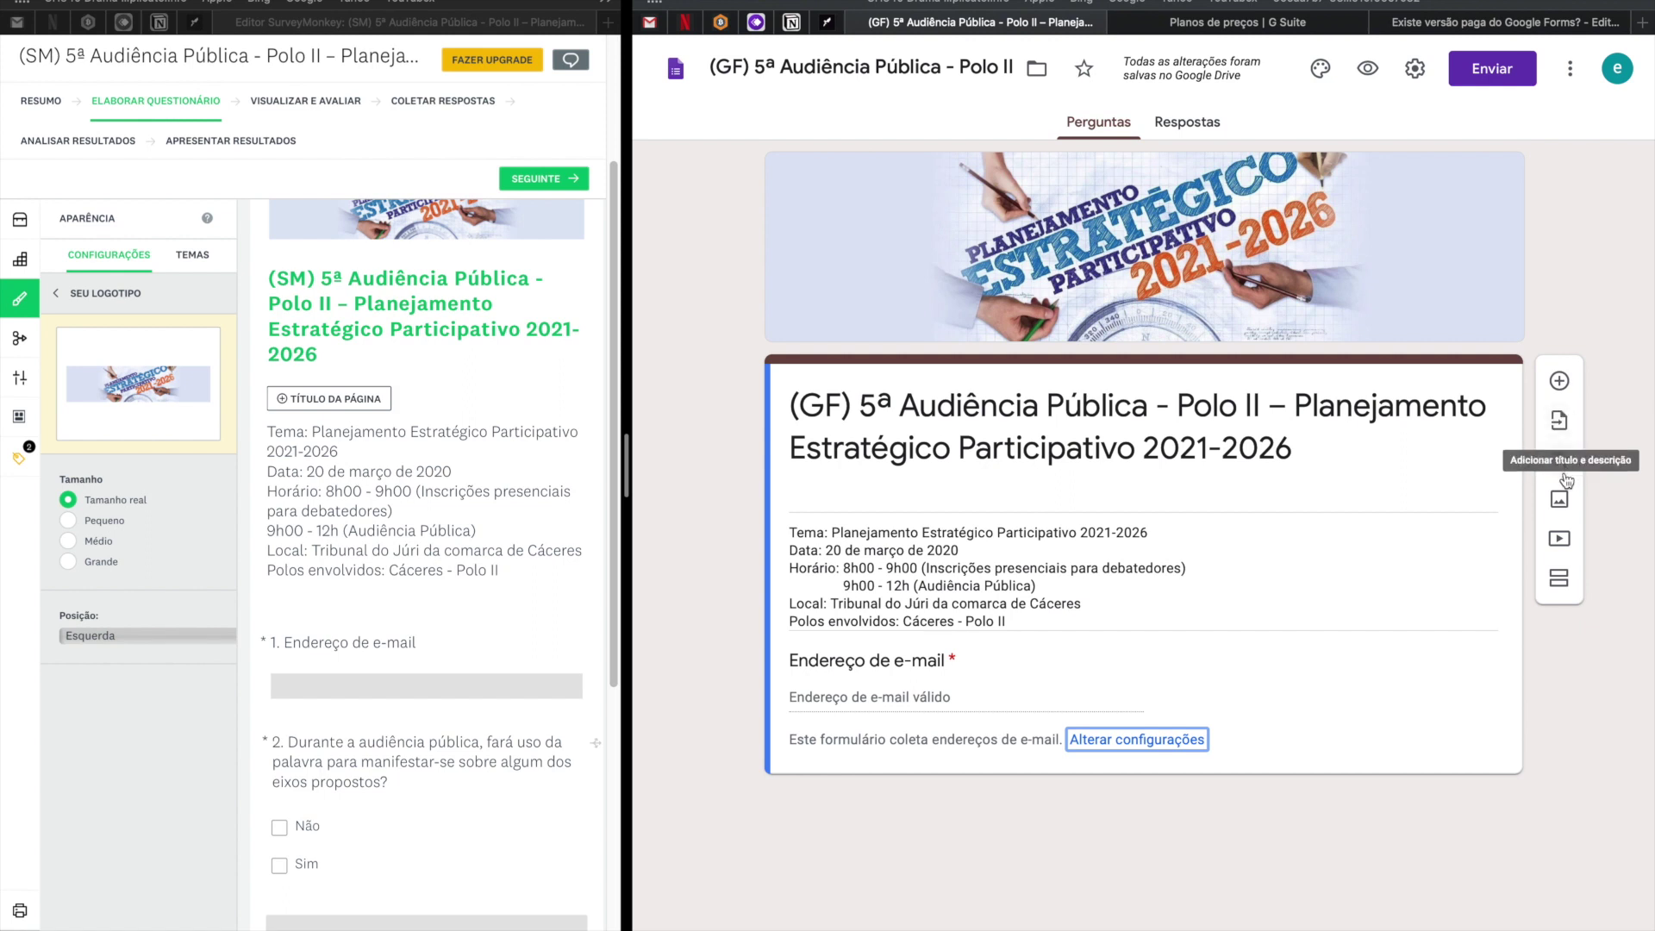
{"action": "left_click", "coordinate": [1559, 382]}
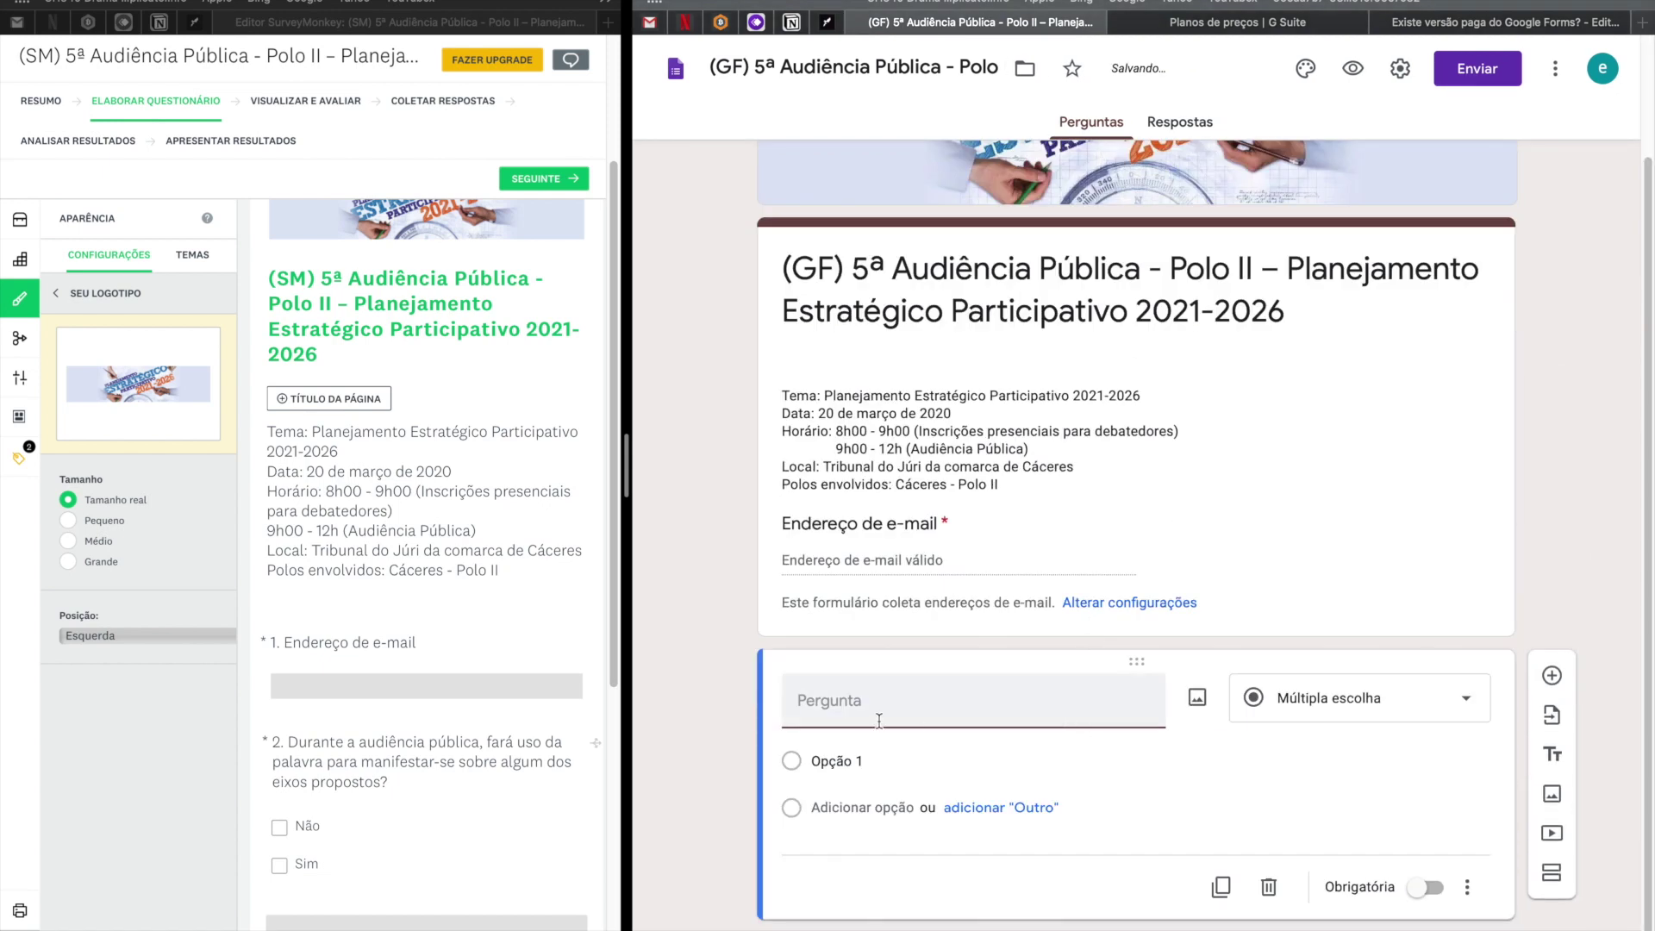
{"action": "left_click", "coordinate": [880, 719]}
{"action": "key", "text": "super+v"}
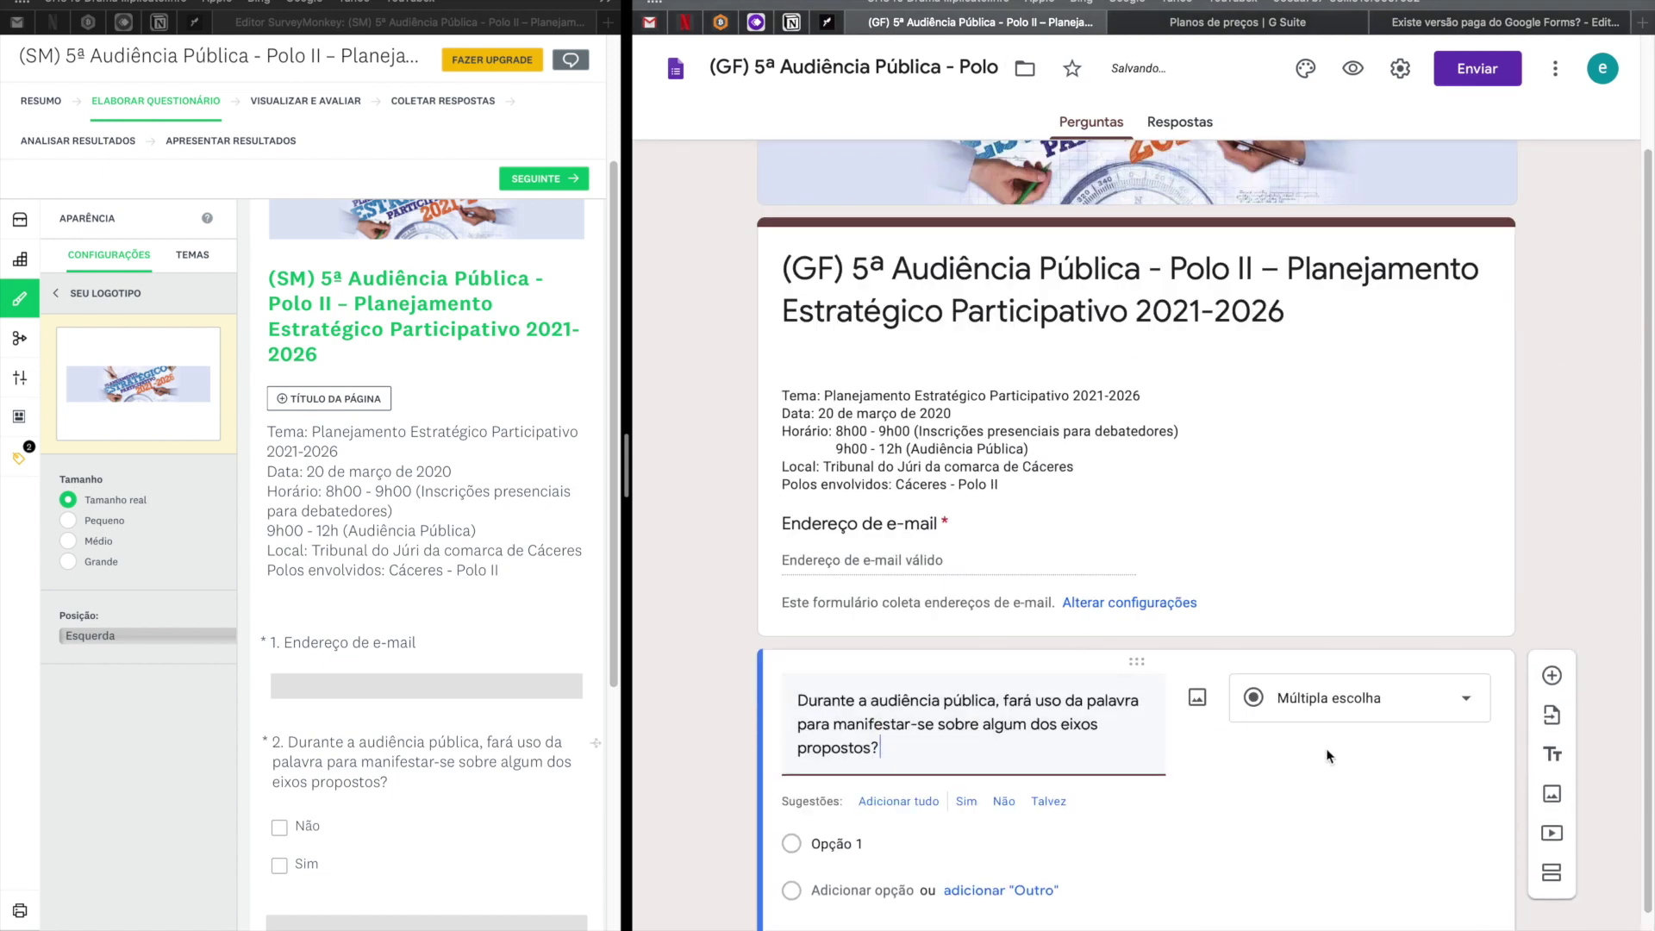
{"action": "left_click", "coordinate": [1355, 709]}
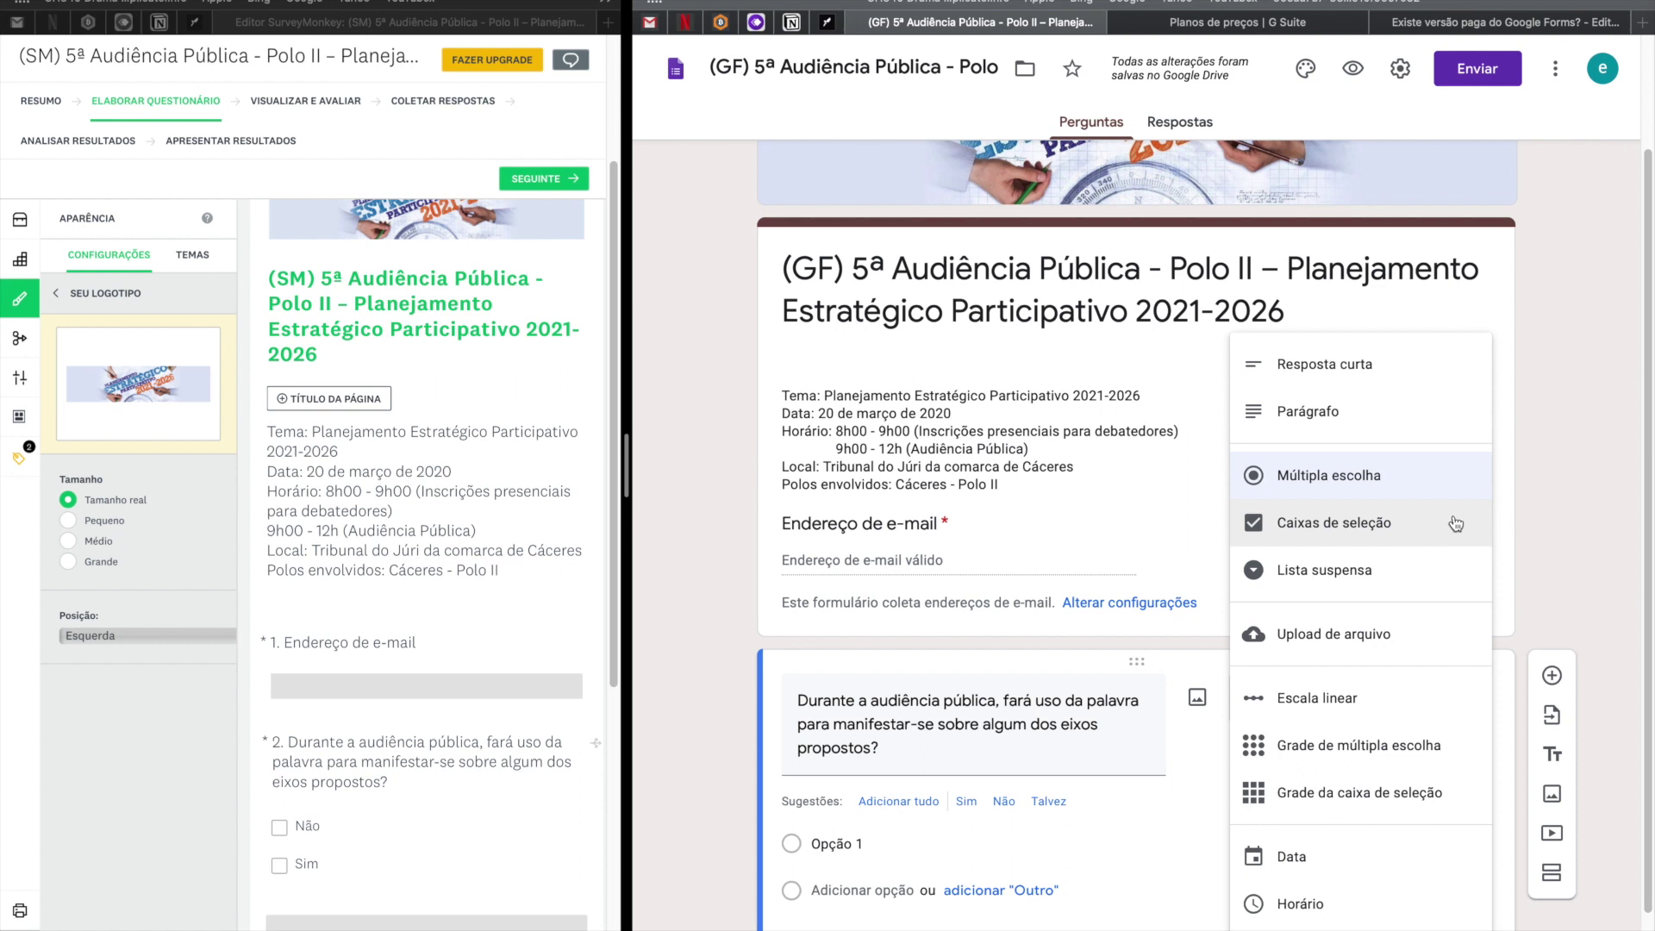
{"action": "left_click", "coordinate": [1583, 512]}
Give it the options Não and Sim and mark it Obrigatória.
{"action": "left_click", "coordinate": [874, 843]}
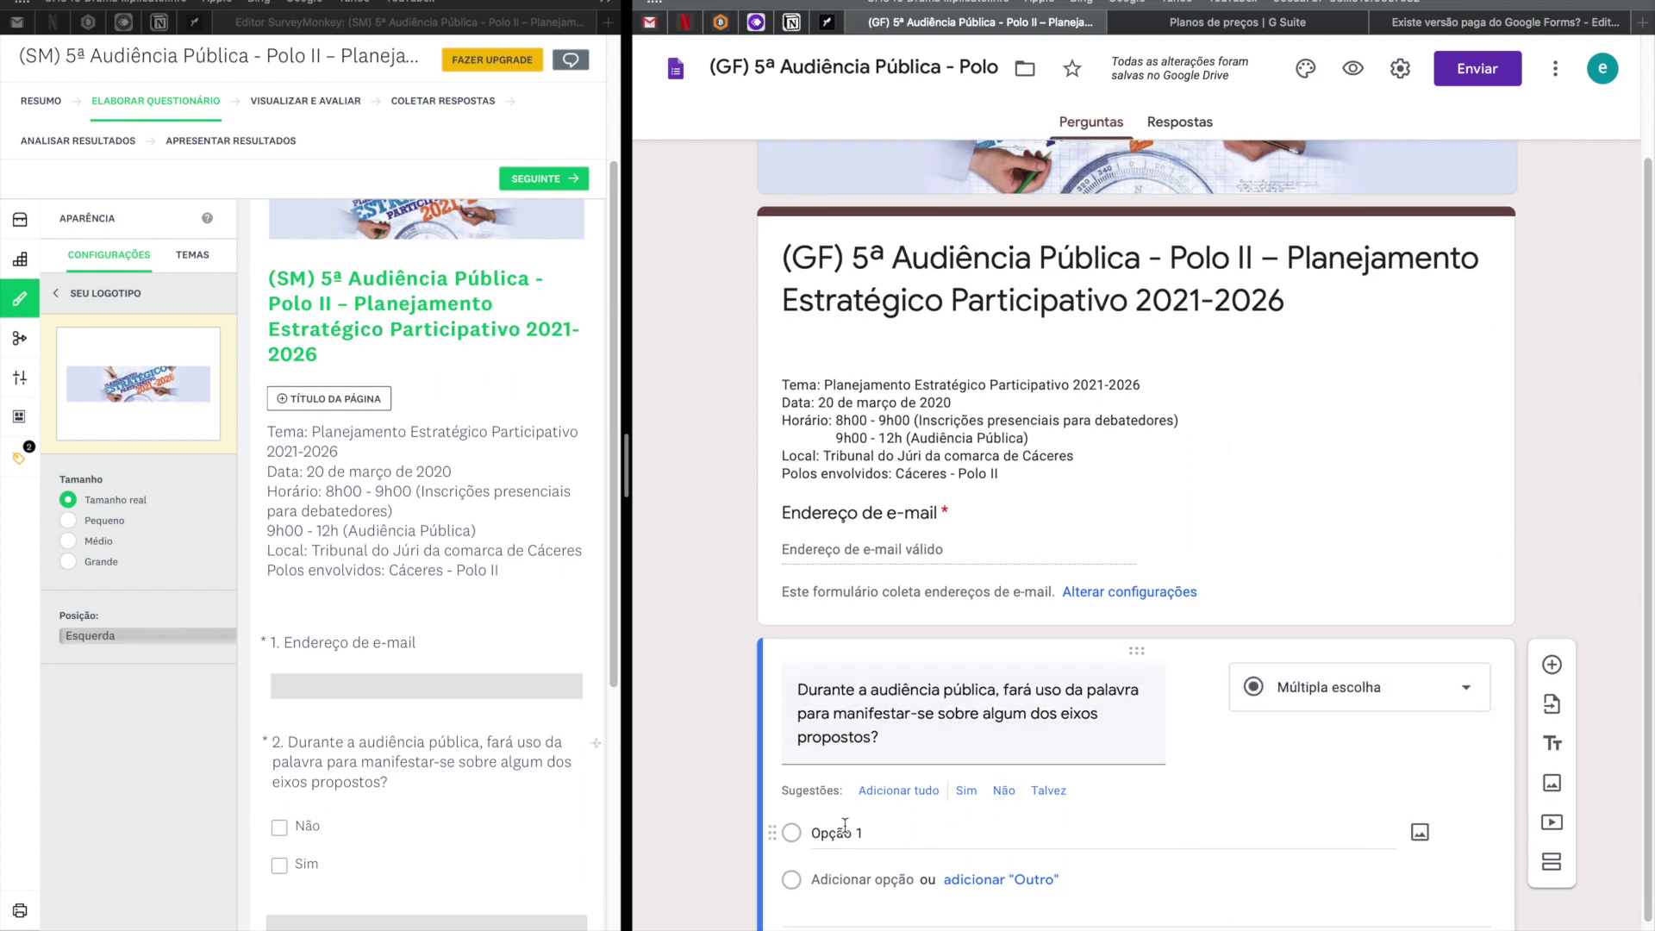
{"action": "type", "text": "Não"}
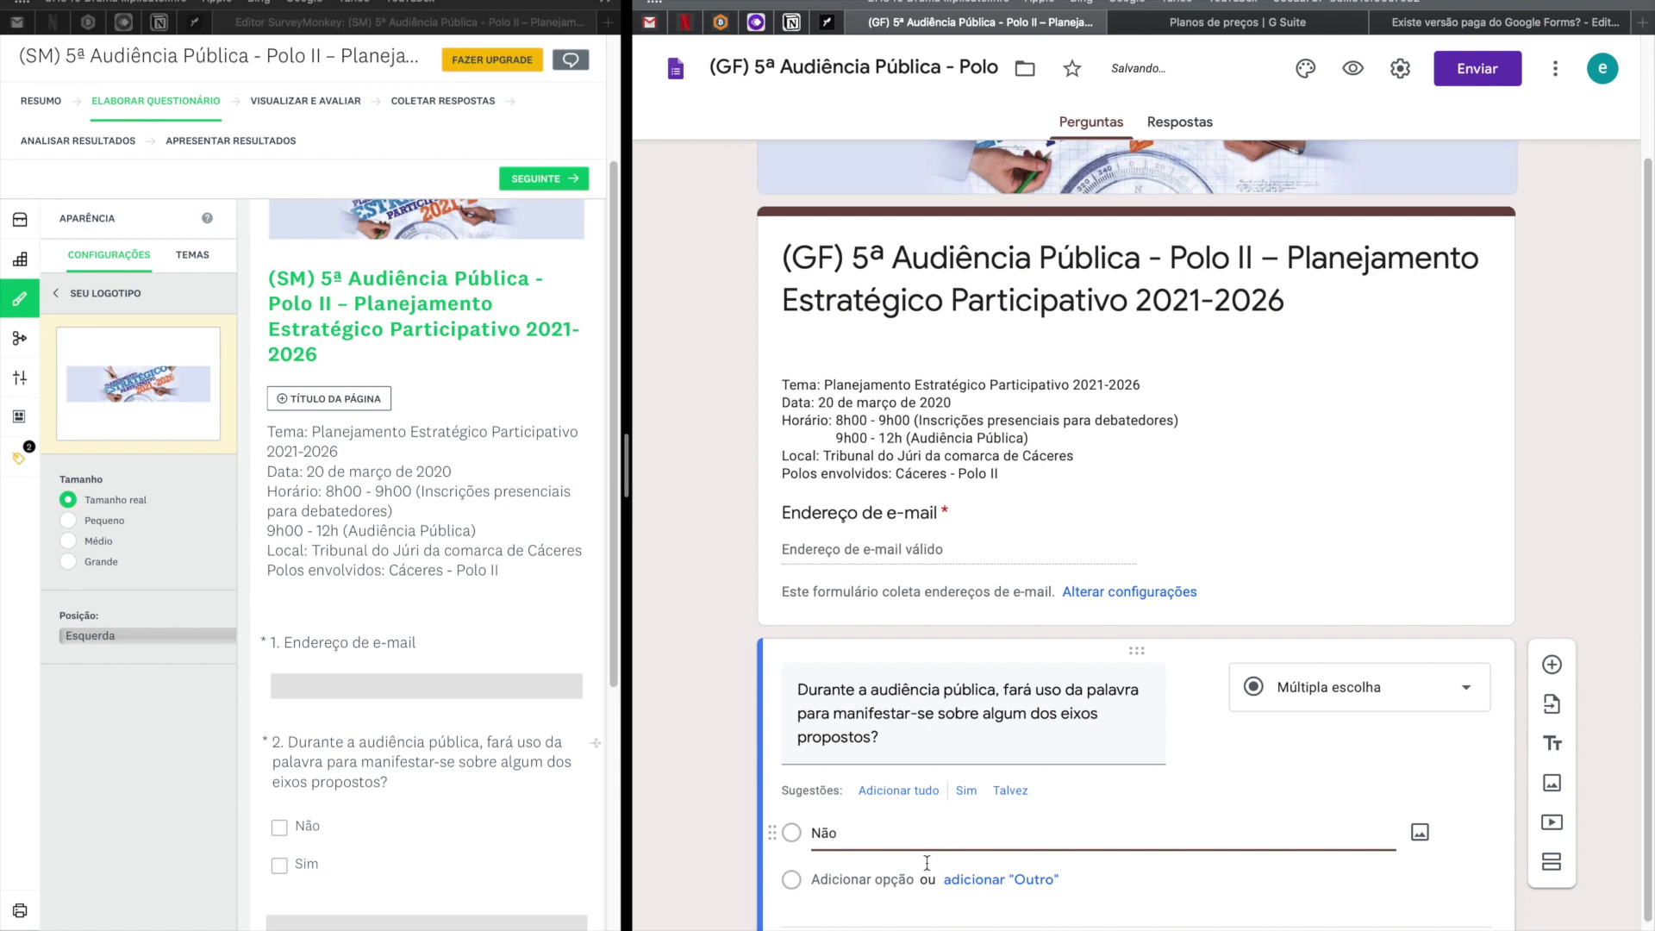
{"action": "left_click", "coordinate": [878, 880]}
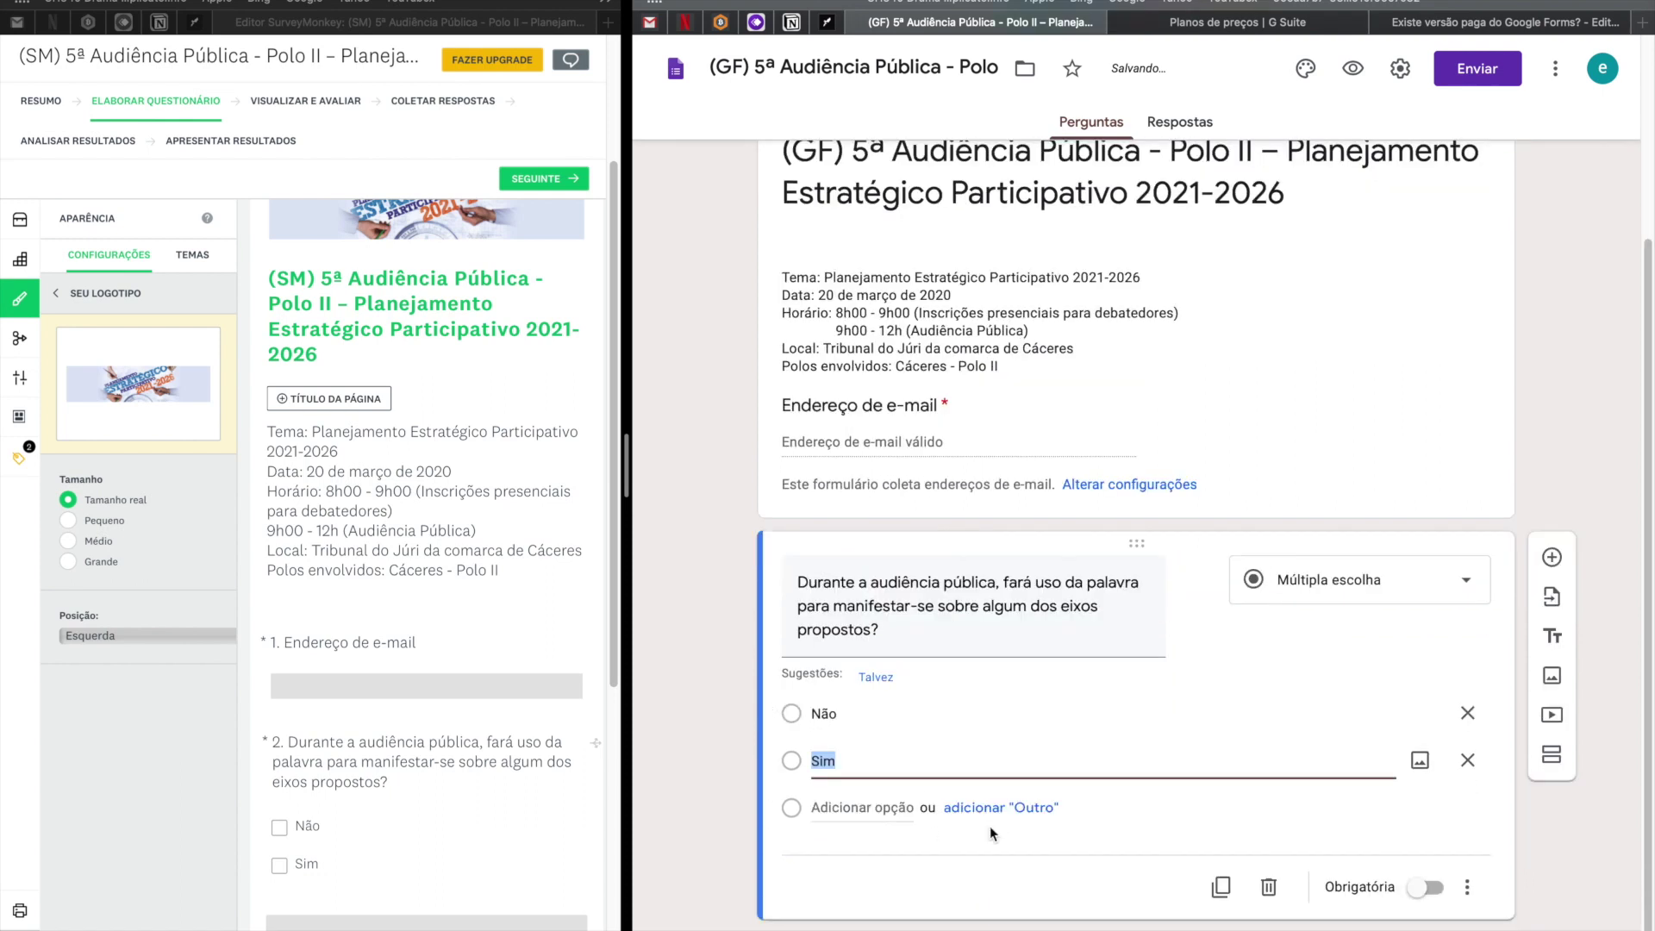
{"action": "left_click", "coordinate": [1418, 888]}
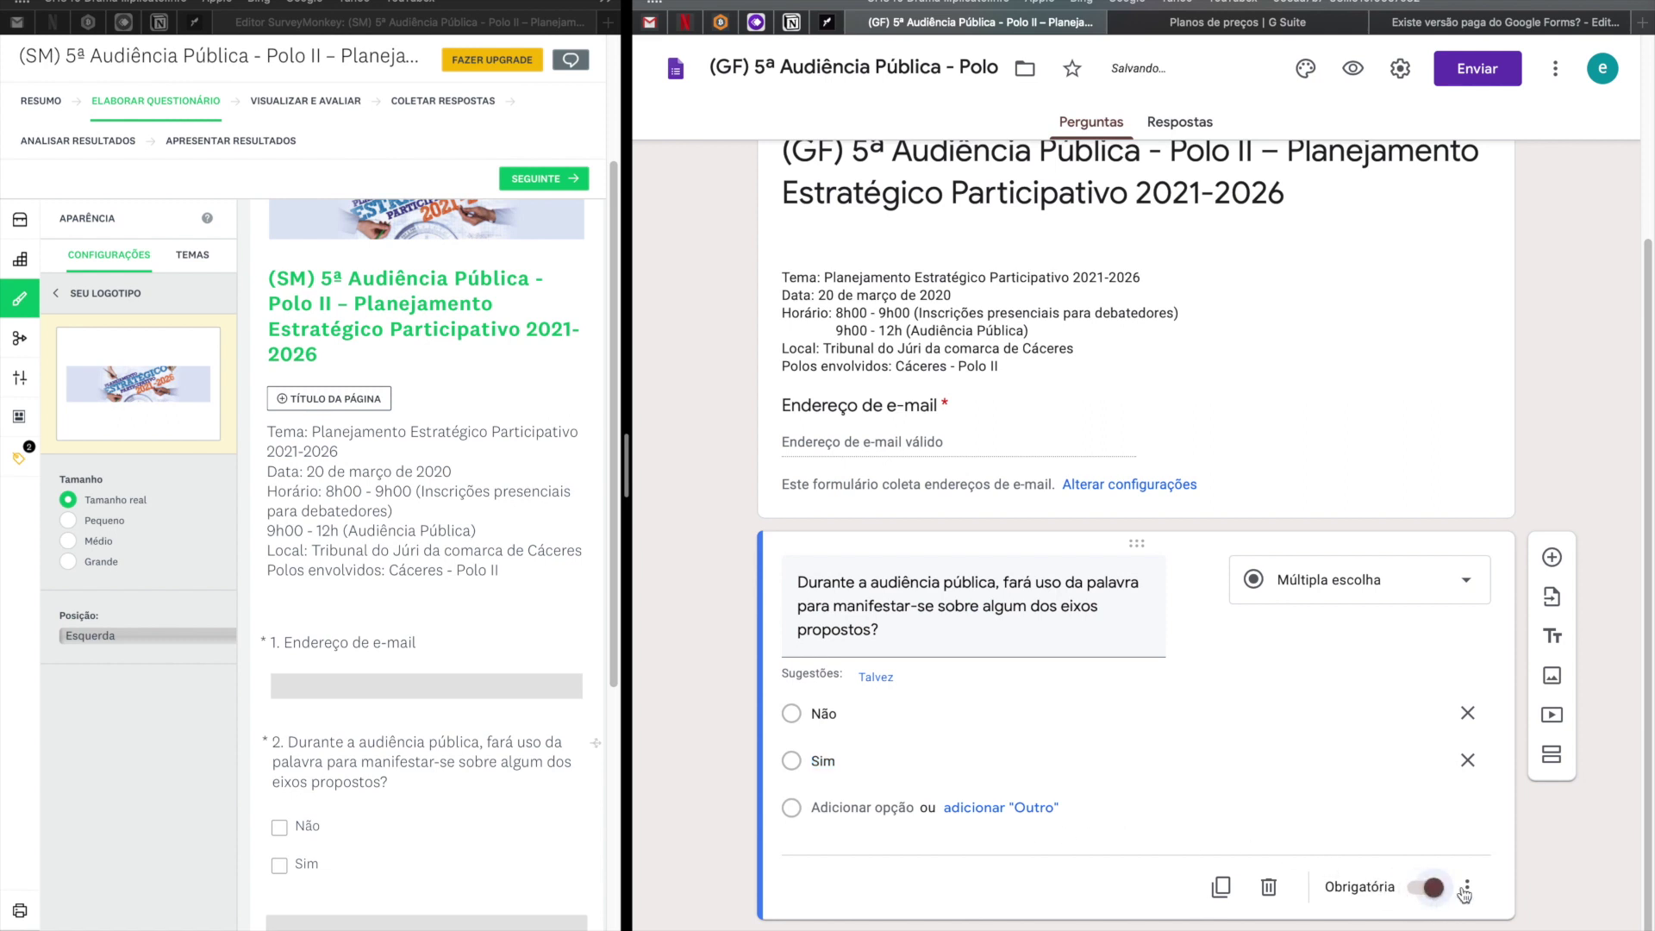
{"action": "left_click", "coordinate": [1467, 887]}
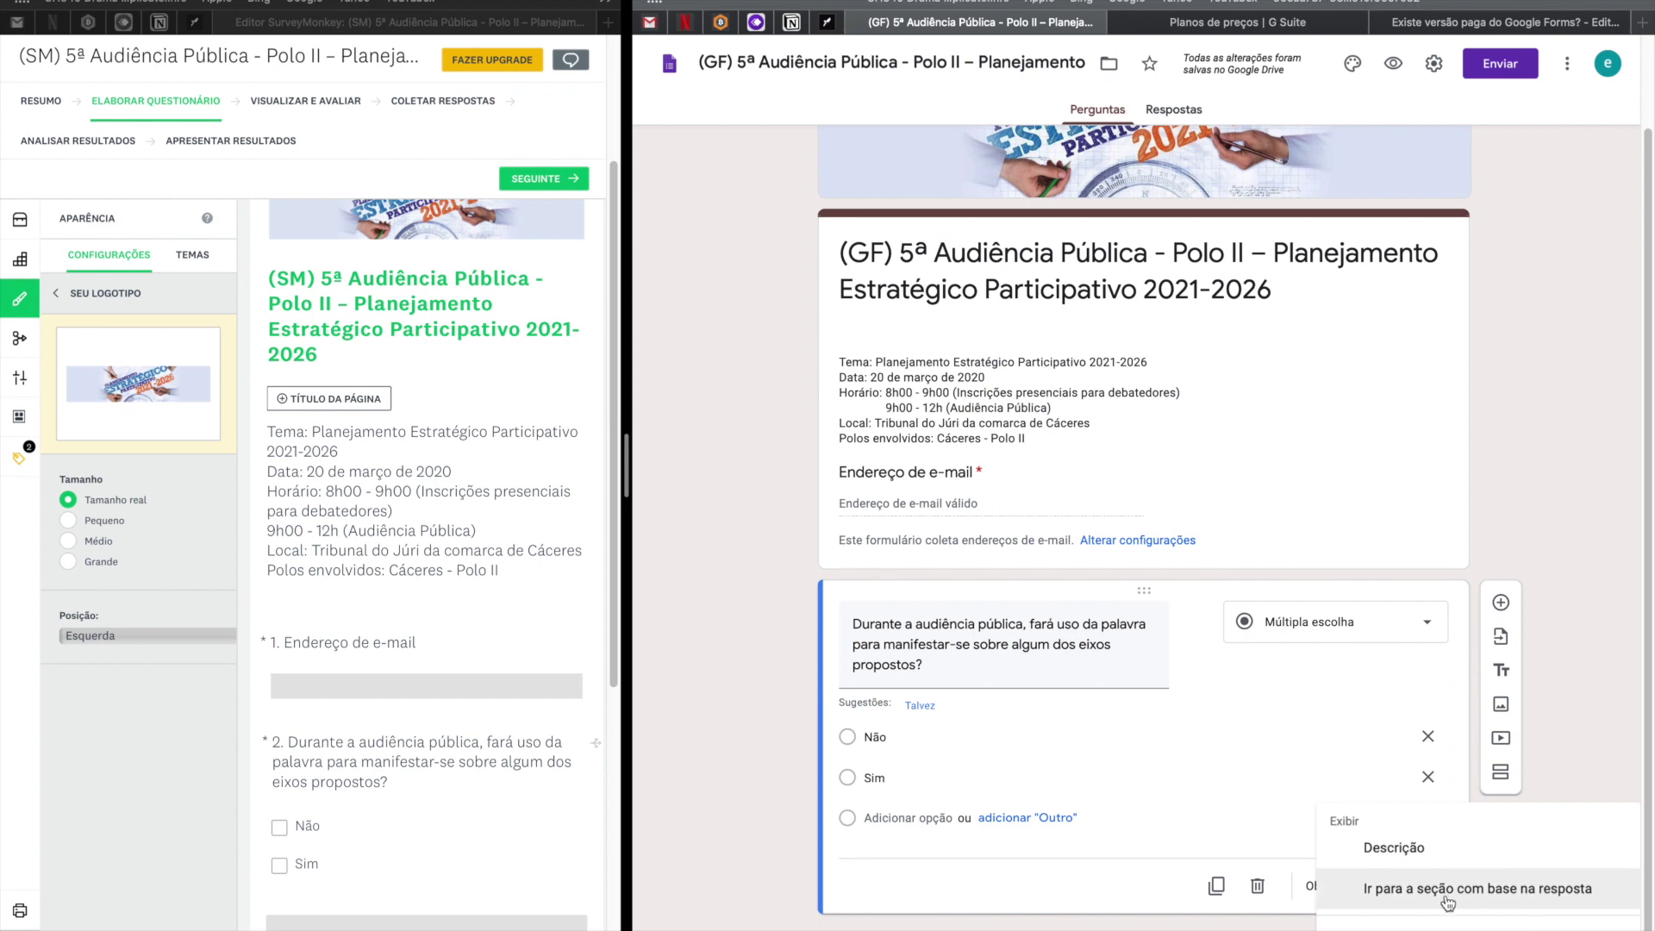
{"action": "left_click", "coordinate": [1569, 712]}
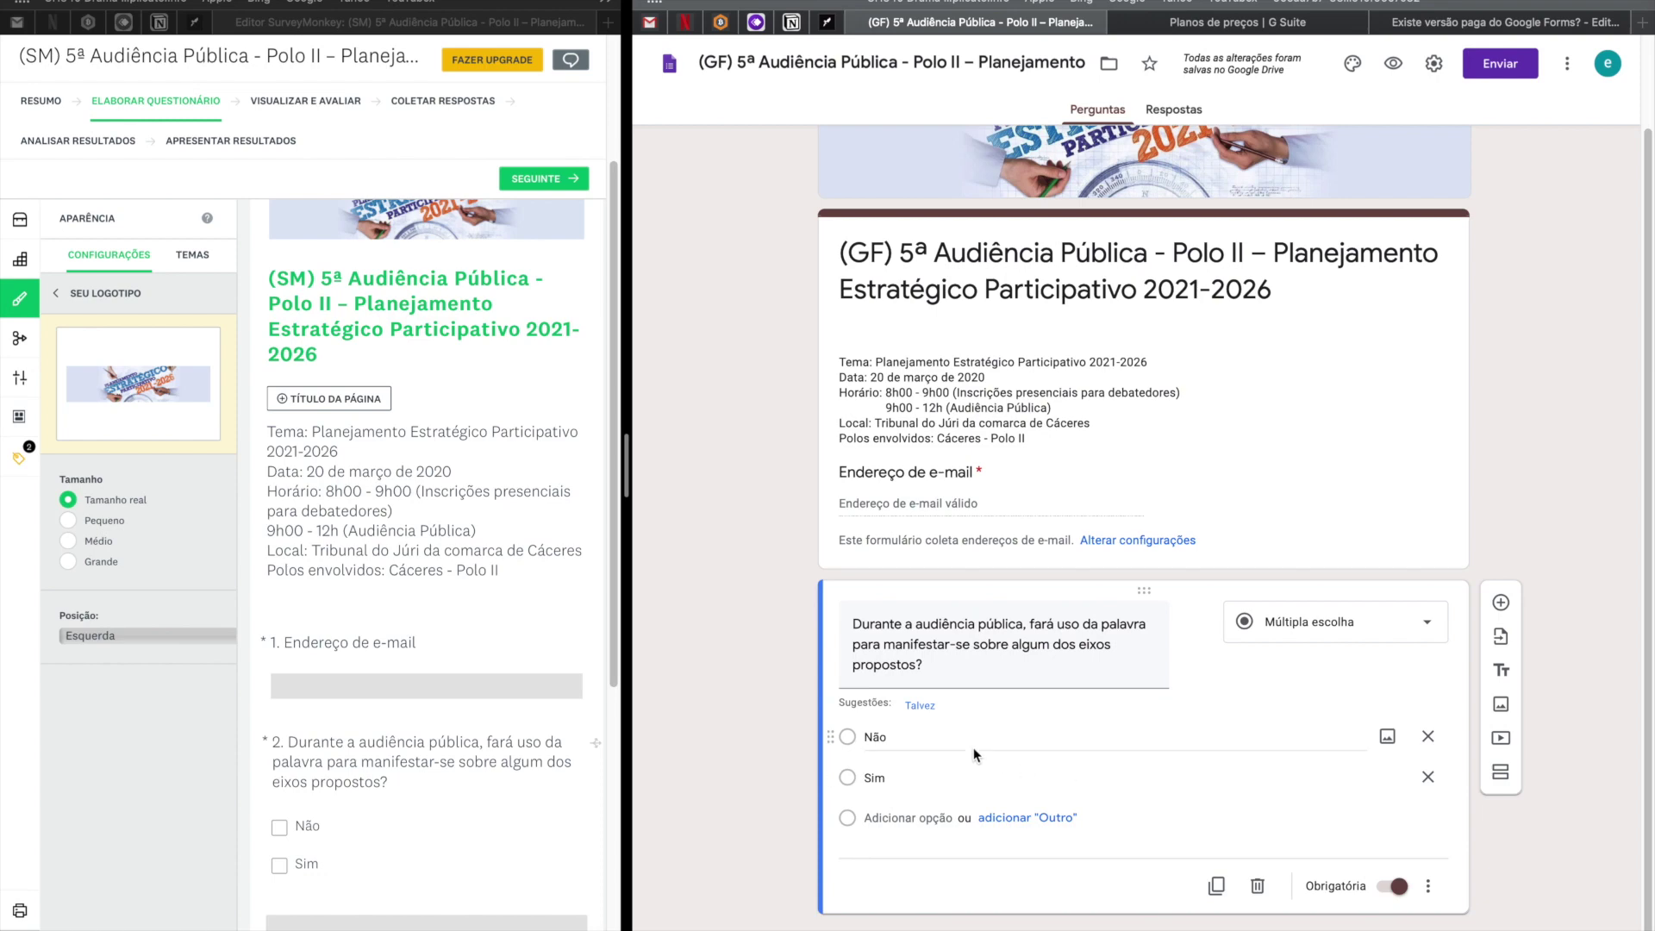
Copy the 'Nome completo:' question text from the live Google form.
{"action": "scroll", "coordinate": [416, 655], "scroll_direction": "down", "scroll_amount": 2}
{"action": "scroll", "coordinate": [416, 656], "scroll_direction": "down", "scroll_amount": 5}
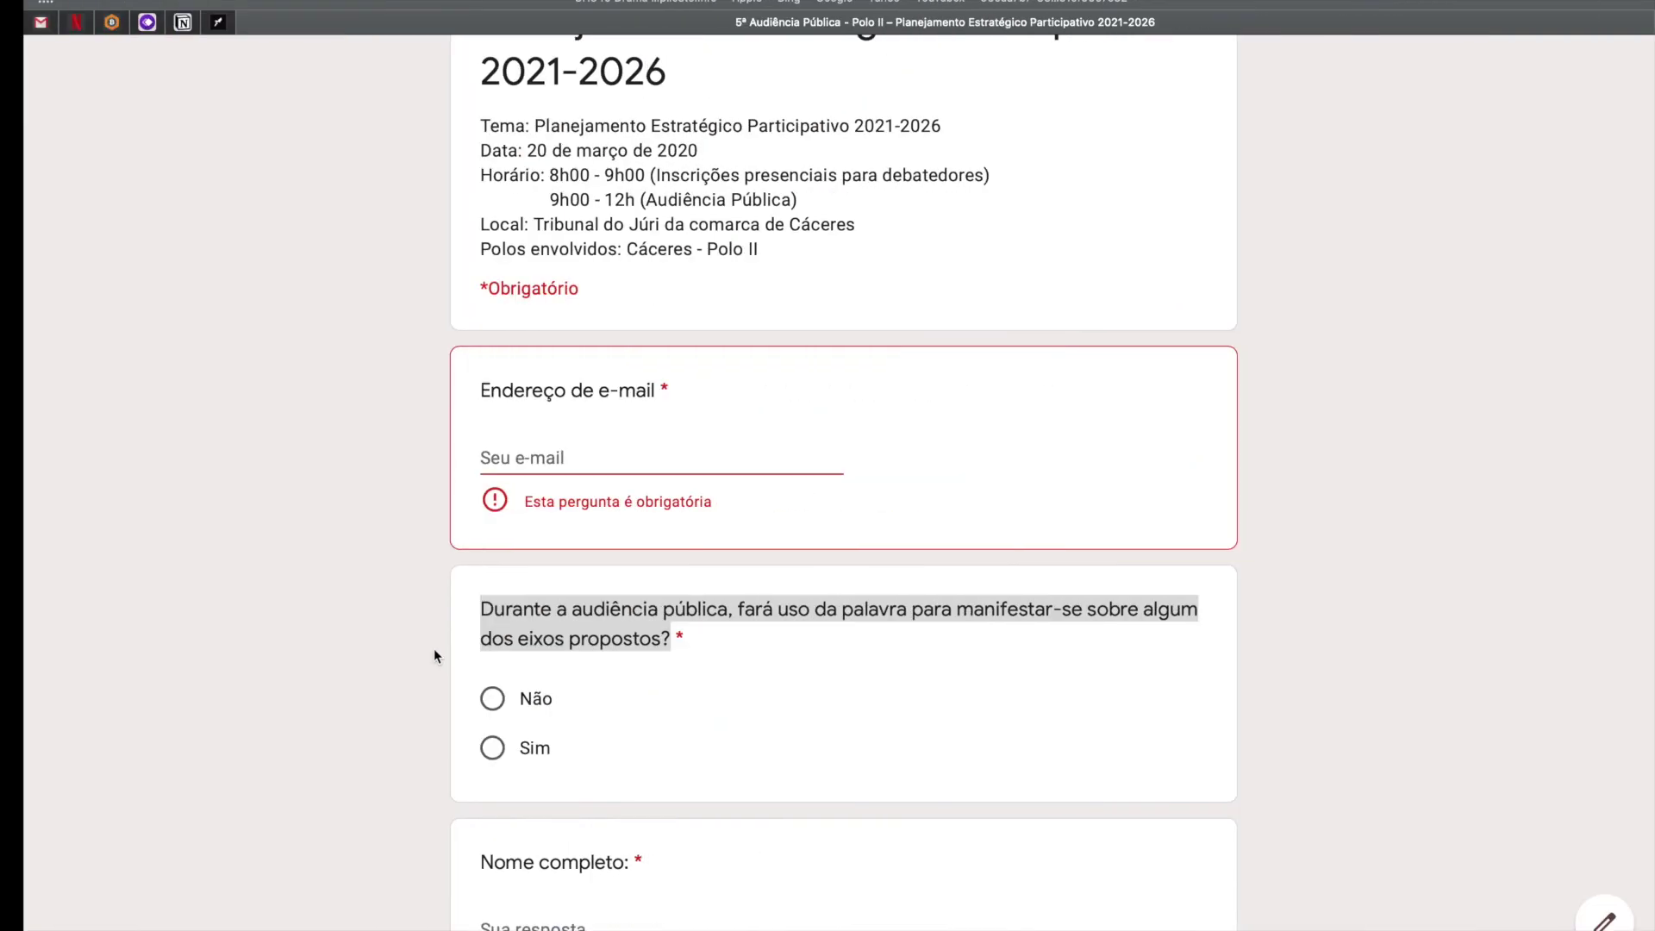
{"action": "scroll", "coordinate": [848, 664], "scroll_direction": "down", "scroll_amount": 4}
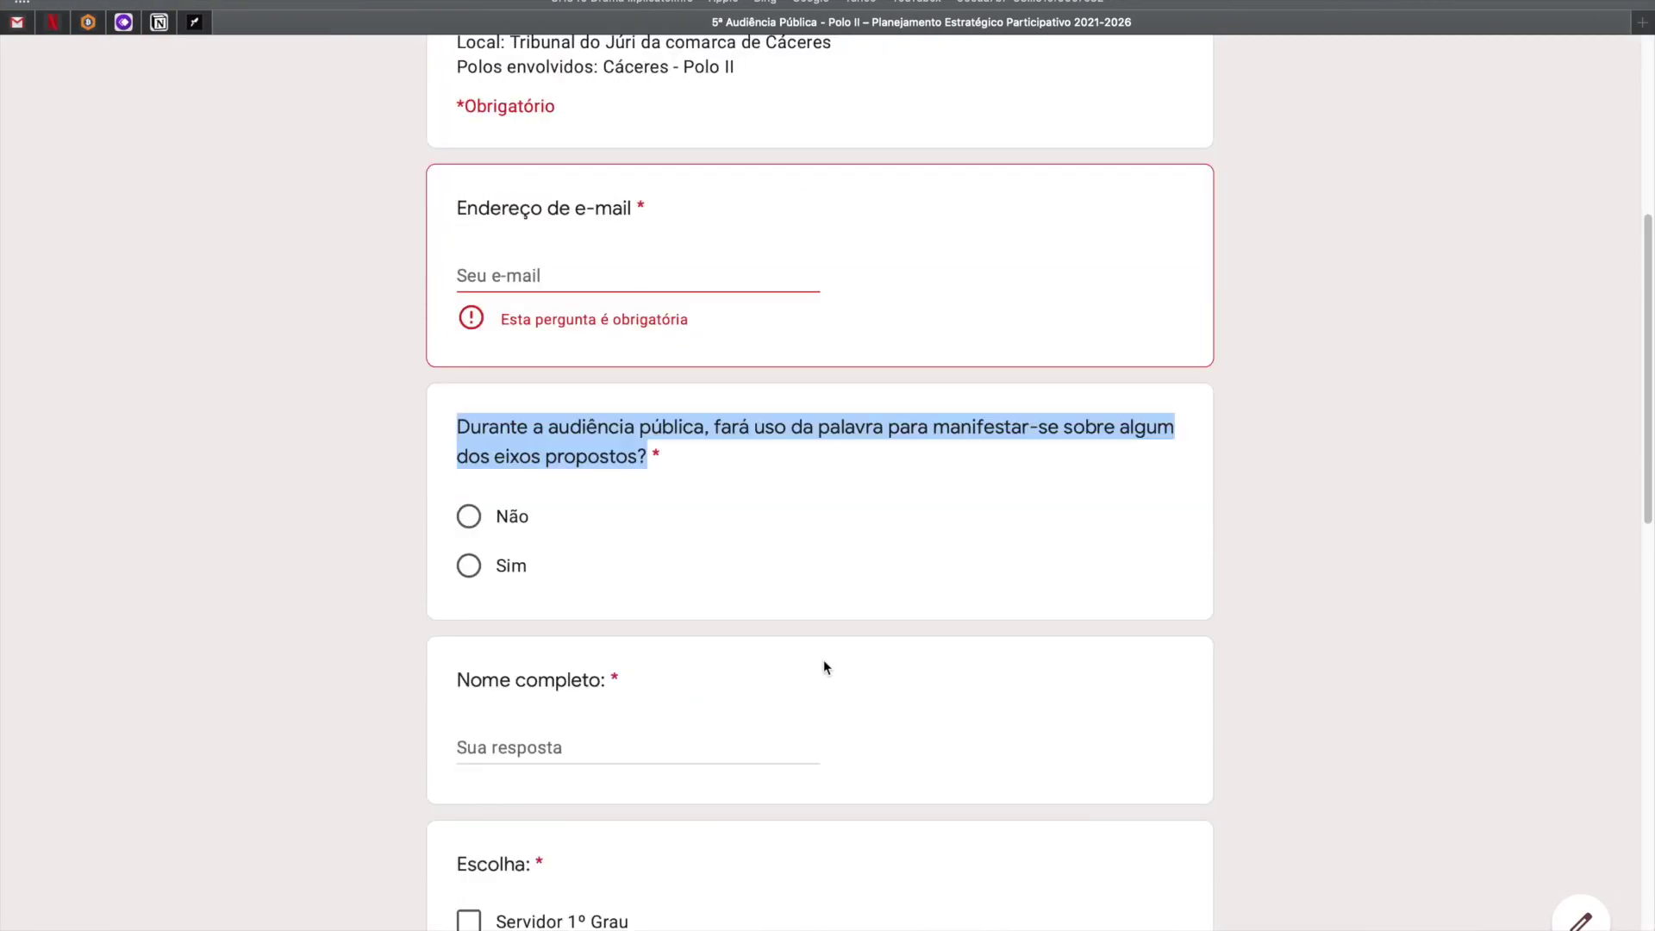
{"action": "scroll", "coordinate": [824, 662], "scroll_direction": "down", "scroll_amount": 1}
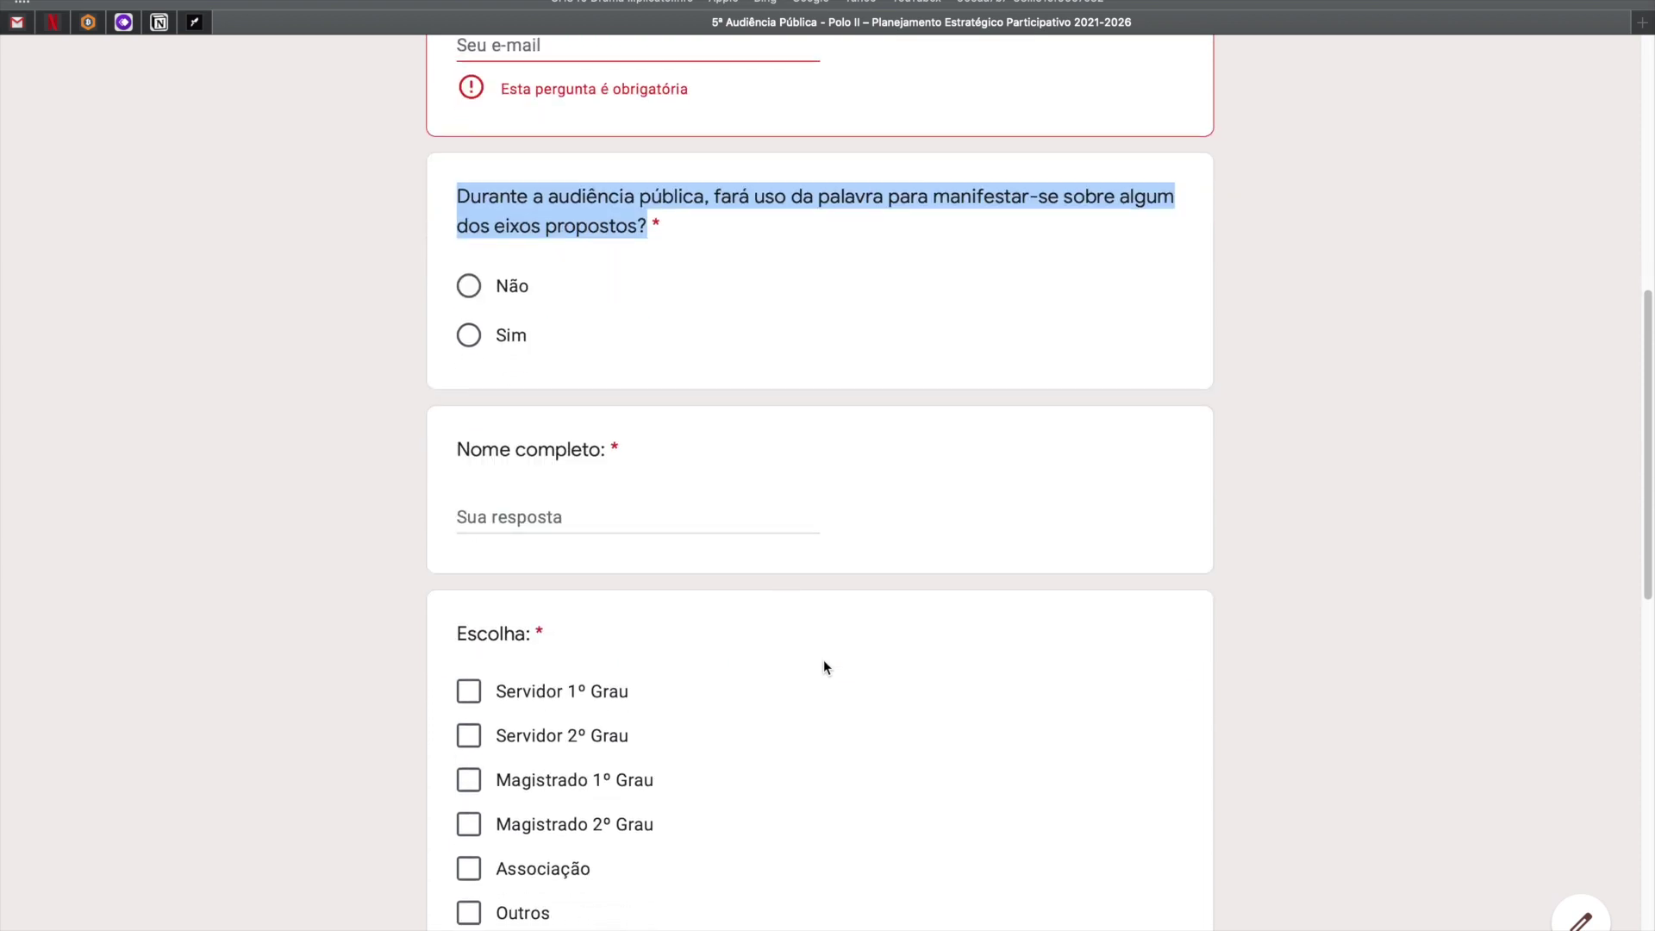
{"action": "scroll", "coordinate": [824, 662], "scroll_direction": "down", "scroll_amount": 2}
{"action": "scroll", "coordinate": [651, 590], "scroll_direction": "down", "scroll_amount": 12}
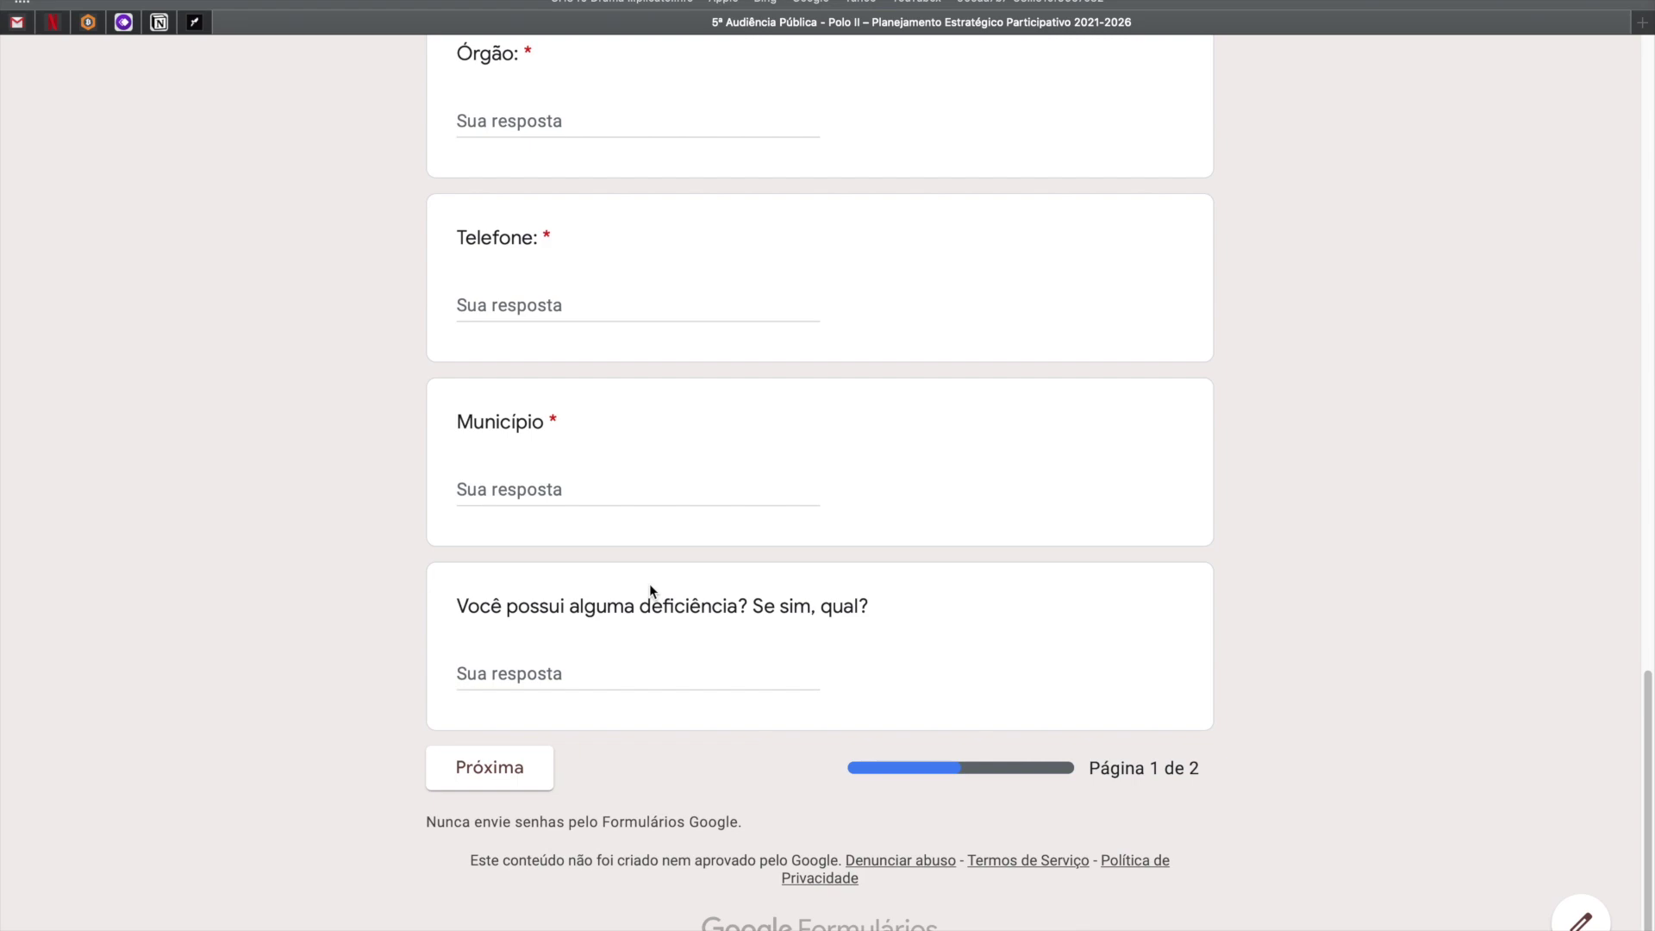
{"action": "scroll", "coordinate": [649, 583], "scroll_direction": "up", "scroll_amount": 13}
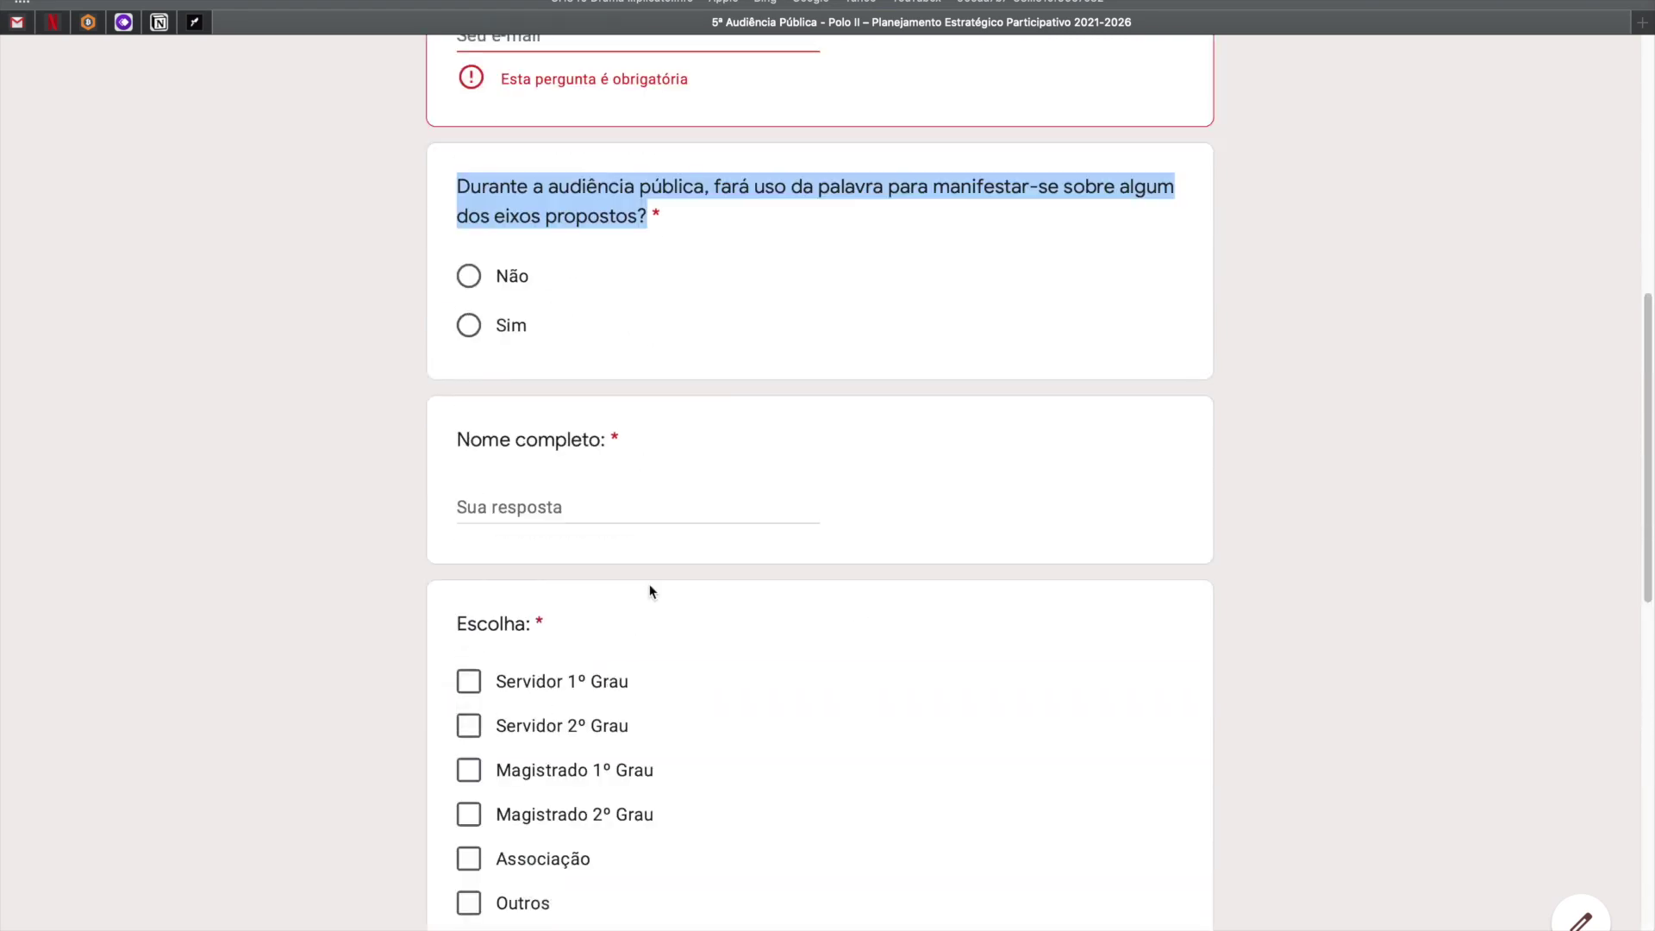
{"action": "scroll", "coordinate": [649, 583], "scroll_direction": "up", "scroll_amount": 6}
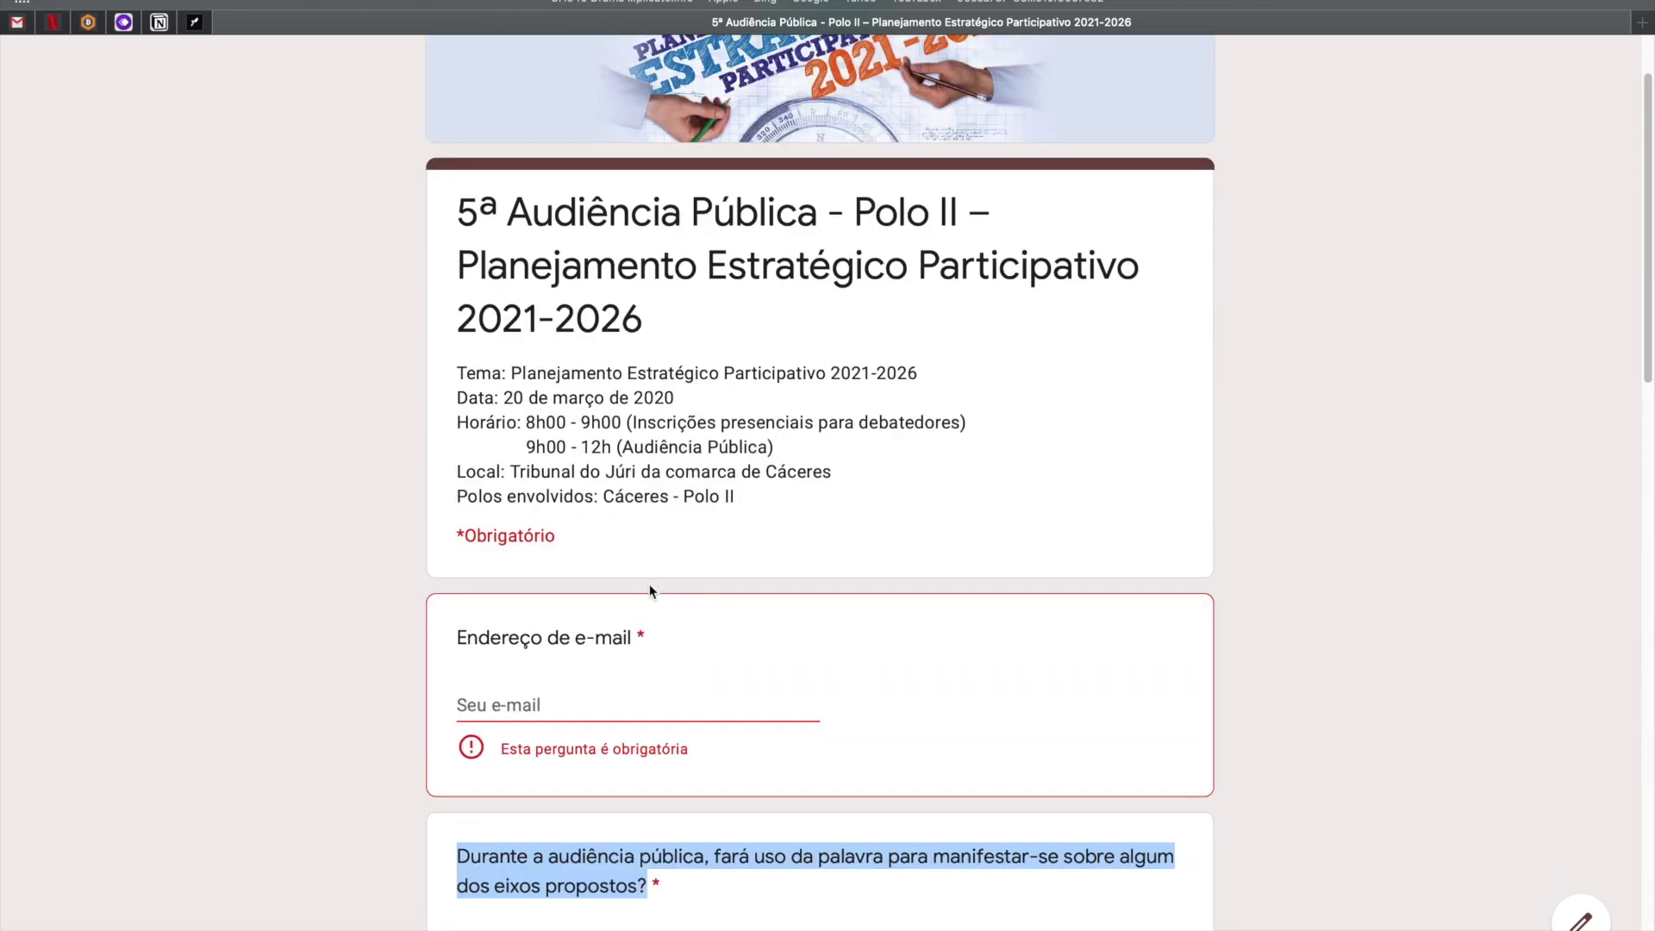
{"action": "scroll", "coordinate": [649, 583], "scroll_direction": "down", "scroll_amount": 6}
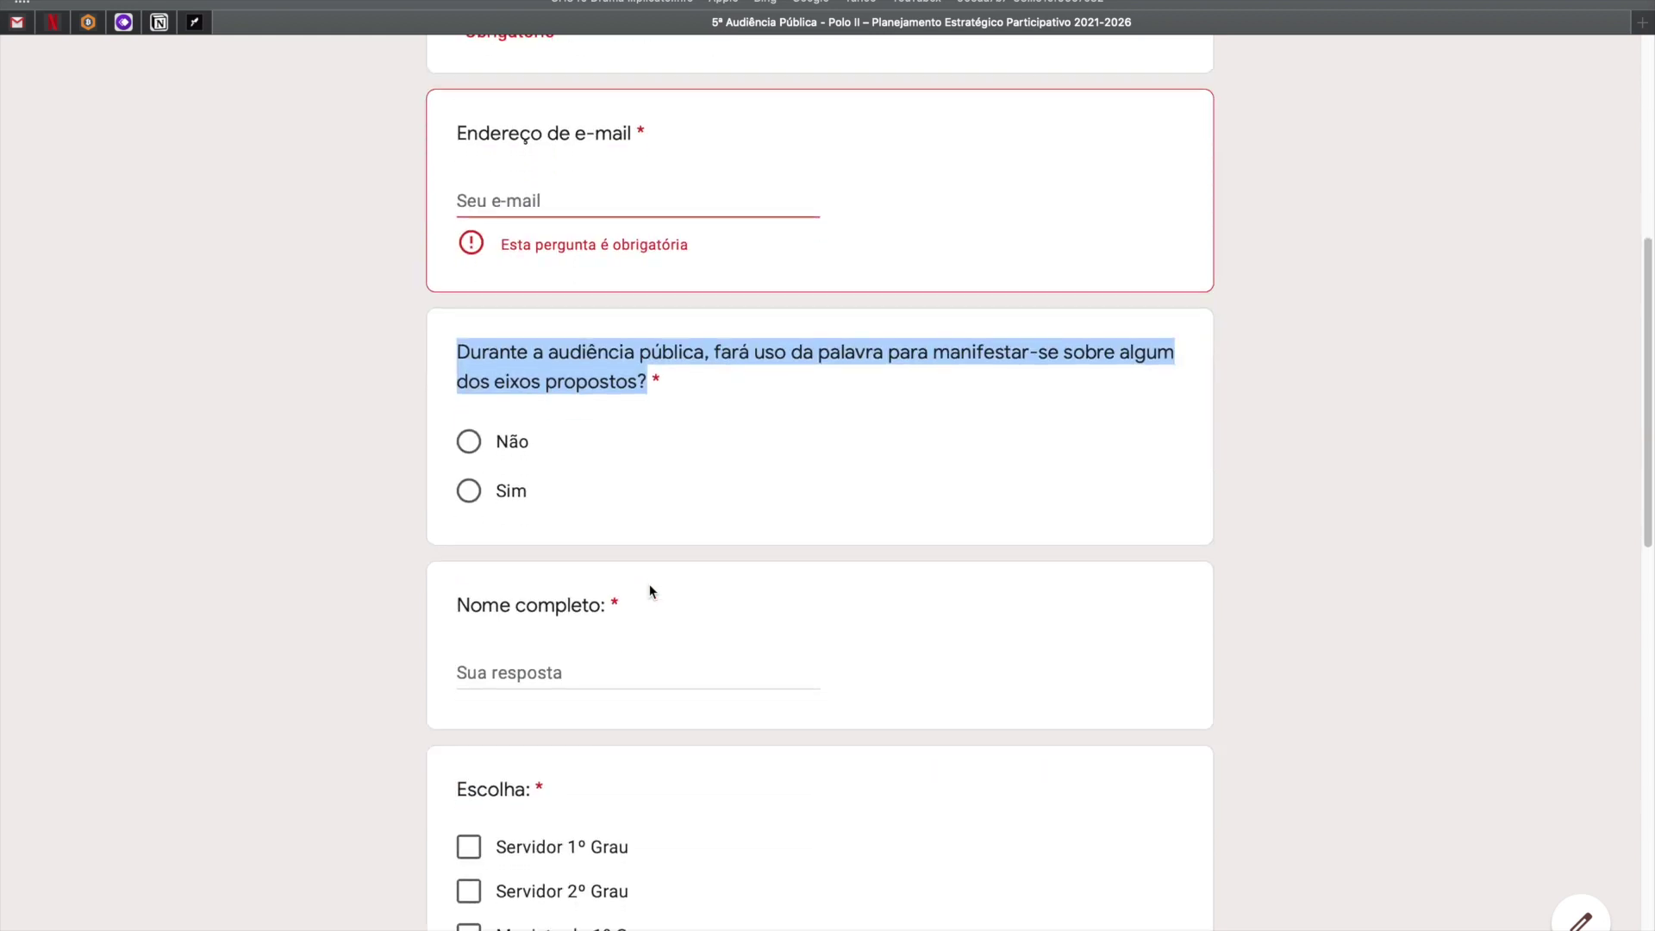
{"action": "scroll", "coordinate": [650, 586], "scroll_direction": "down", "scroll_amount": 2}
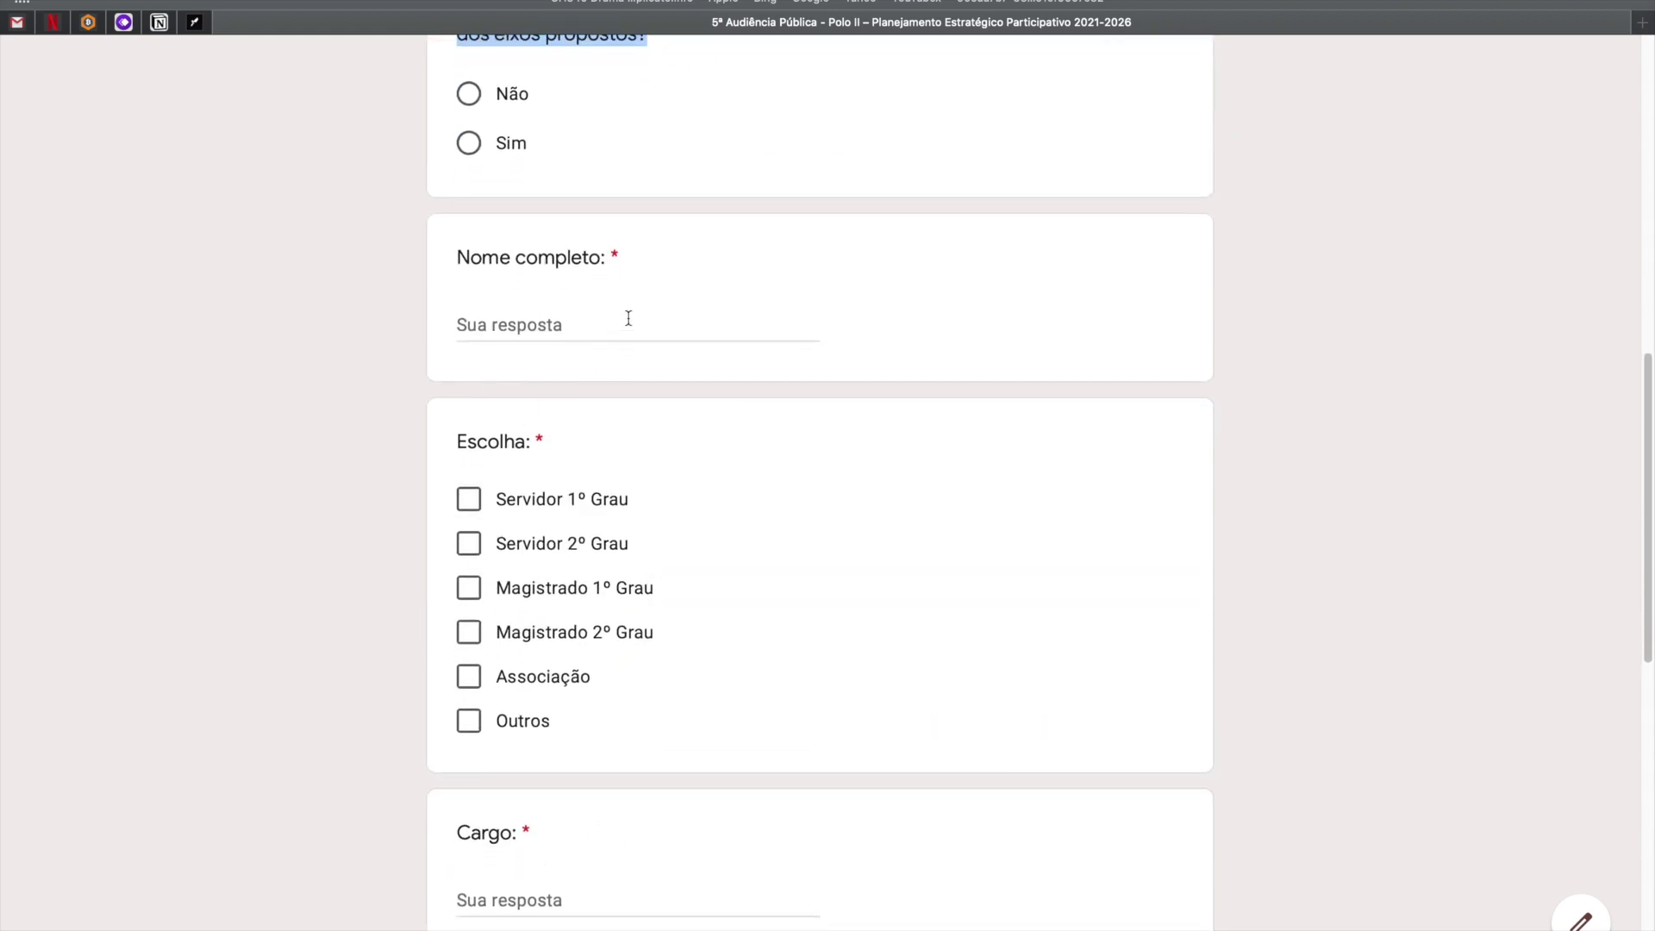
{"action": "left_click_drag", "start_coordinate": [608, 262], "coordinate": [412, 260]}
{"action": "key", "text": "super+c"}
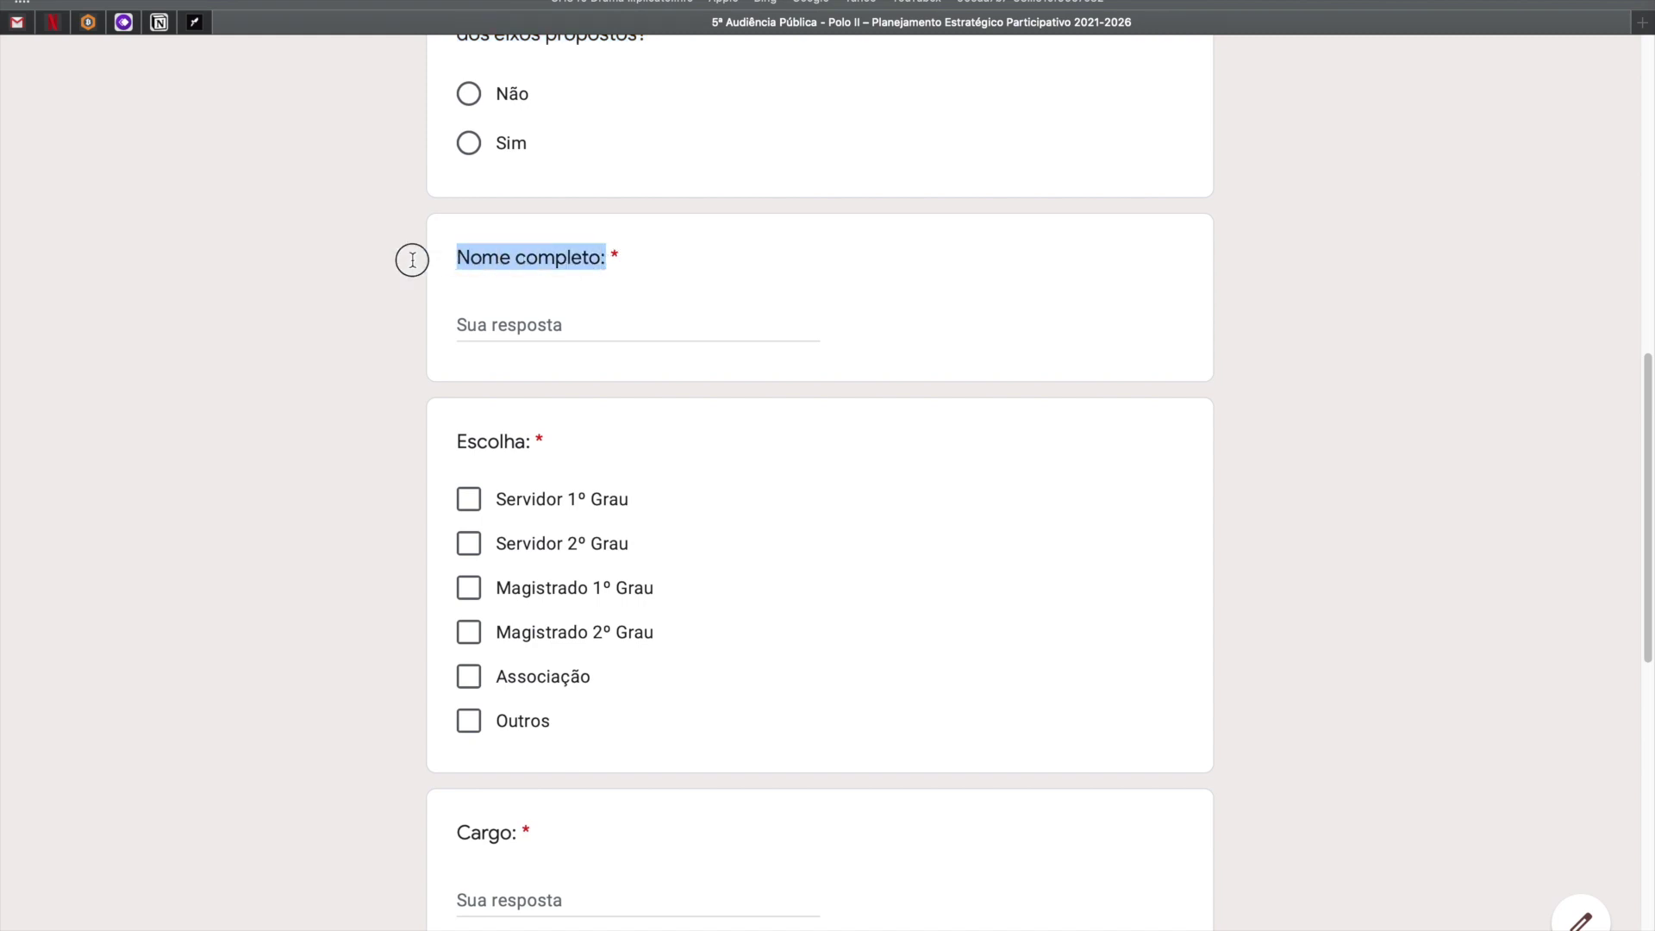
{"action": "key", "text": "ctrl+Left"}
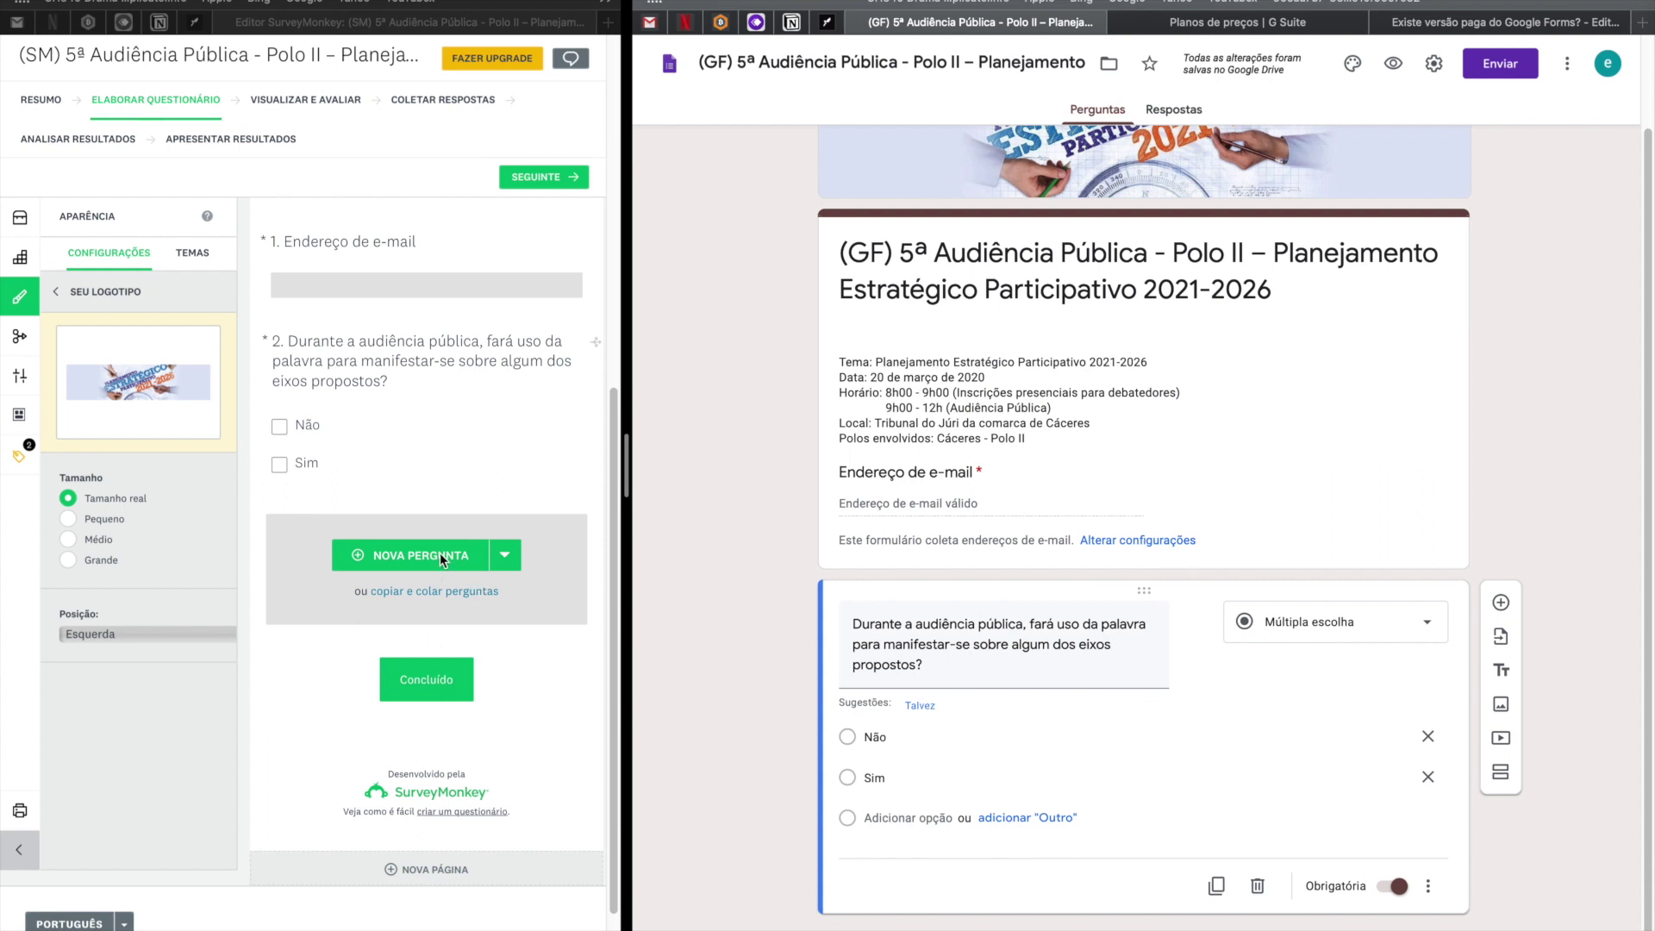
Add SurveyMonkey question 3 as 'Nome completo', without the trailing colon.
{"action": "left_click", "coordinate": [447, 558]}
{"action": "left_click", "coordinate": [460, 559]}
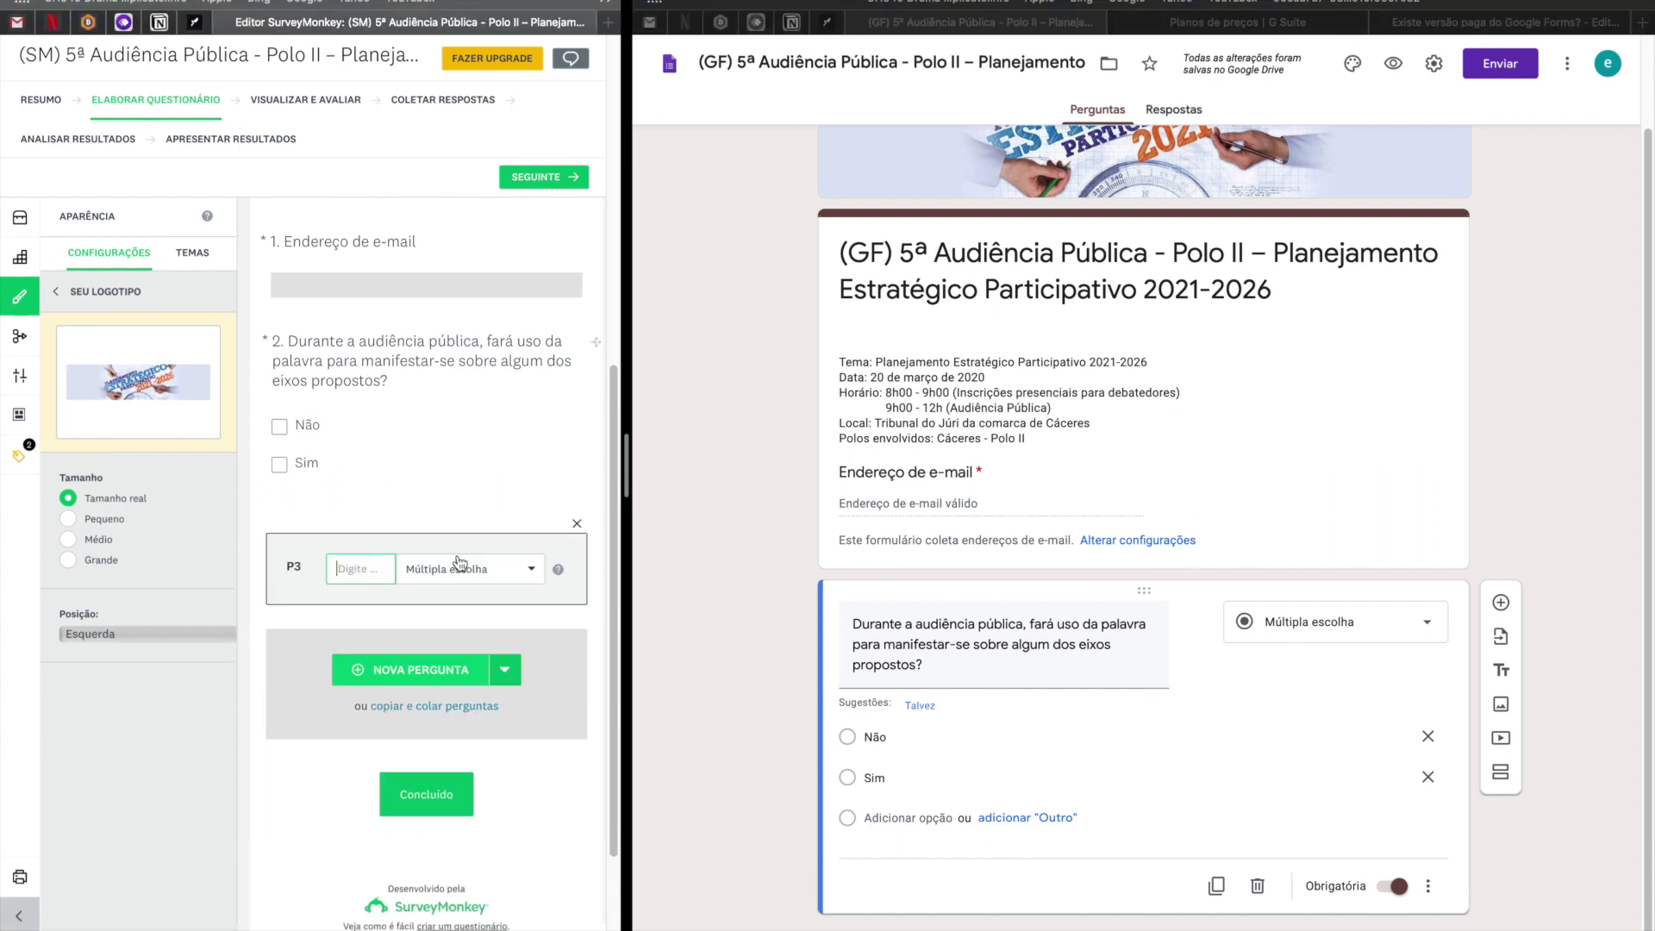
{"action": "left_click_drag", "start_coordinate": [629, 440], "coordinate": [1125, 486]}
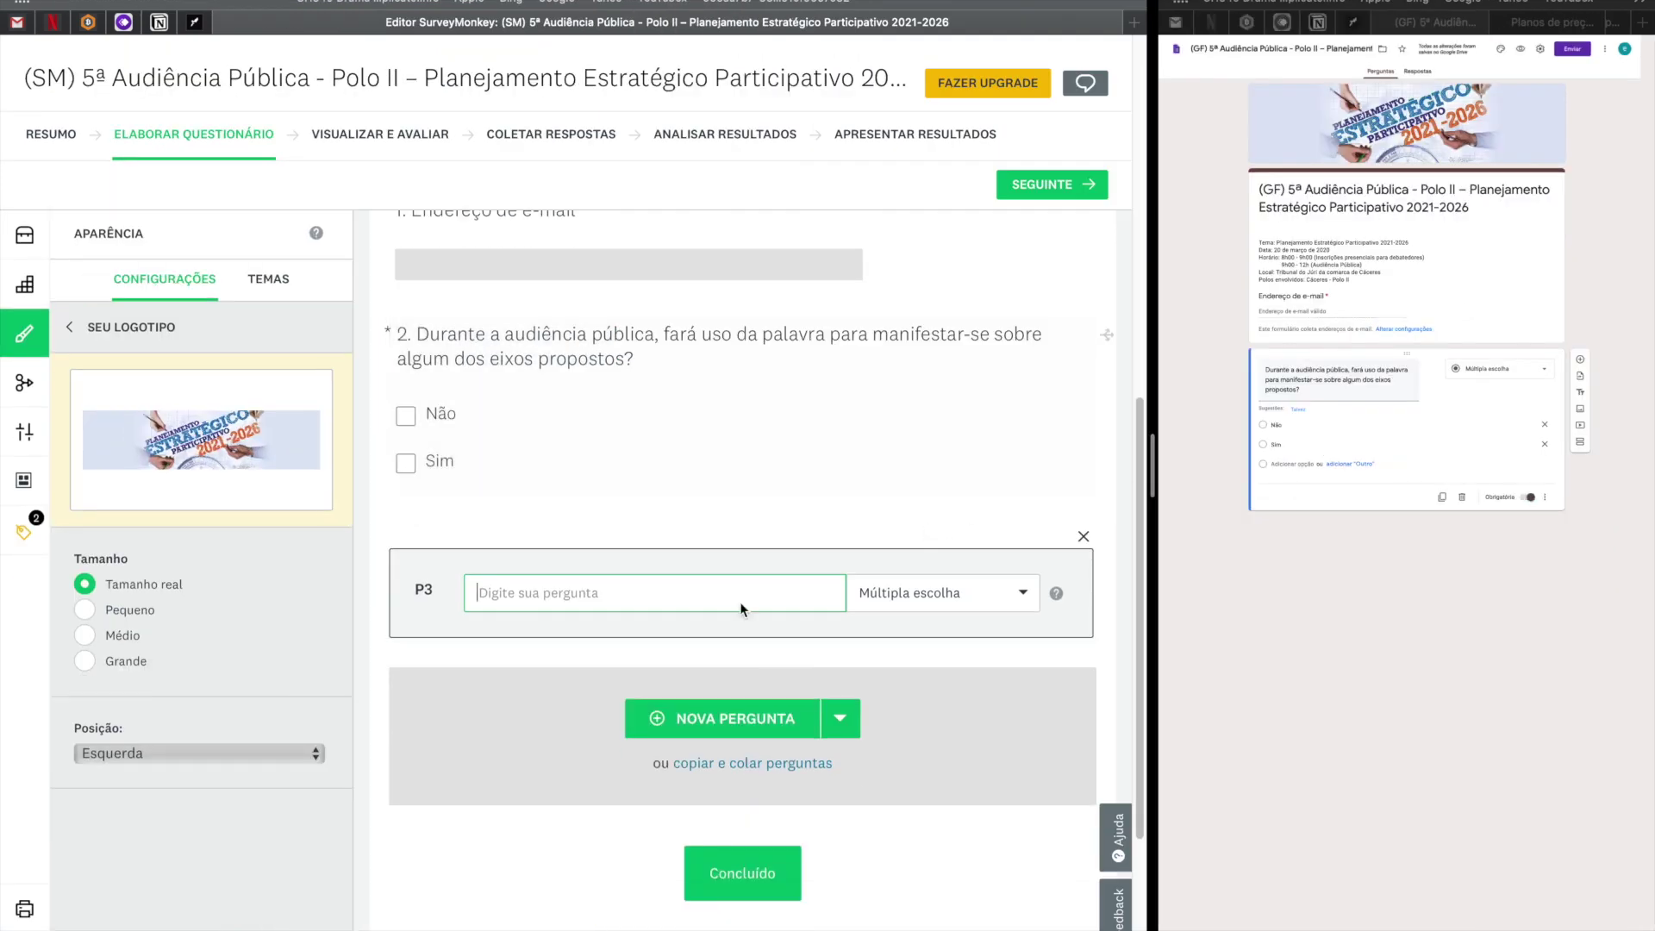
{"action": "key", "text": "super+v"}
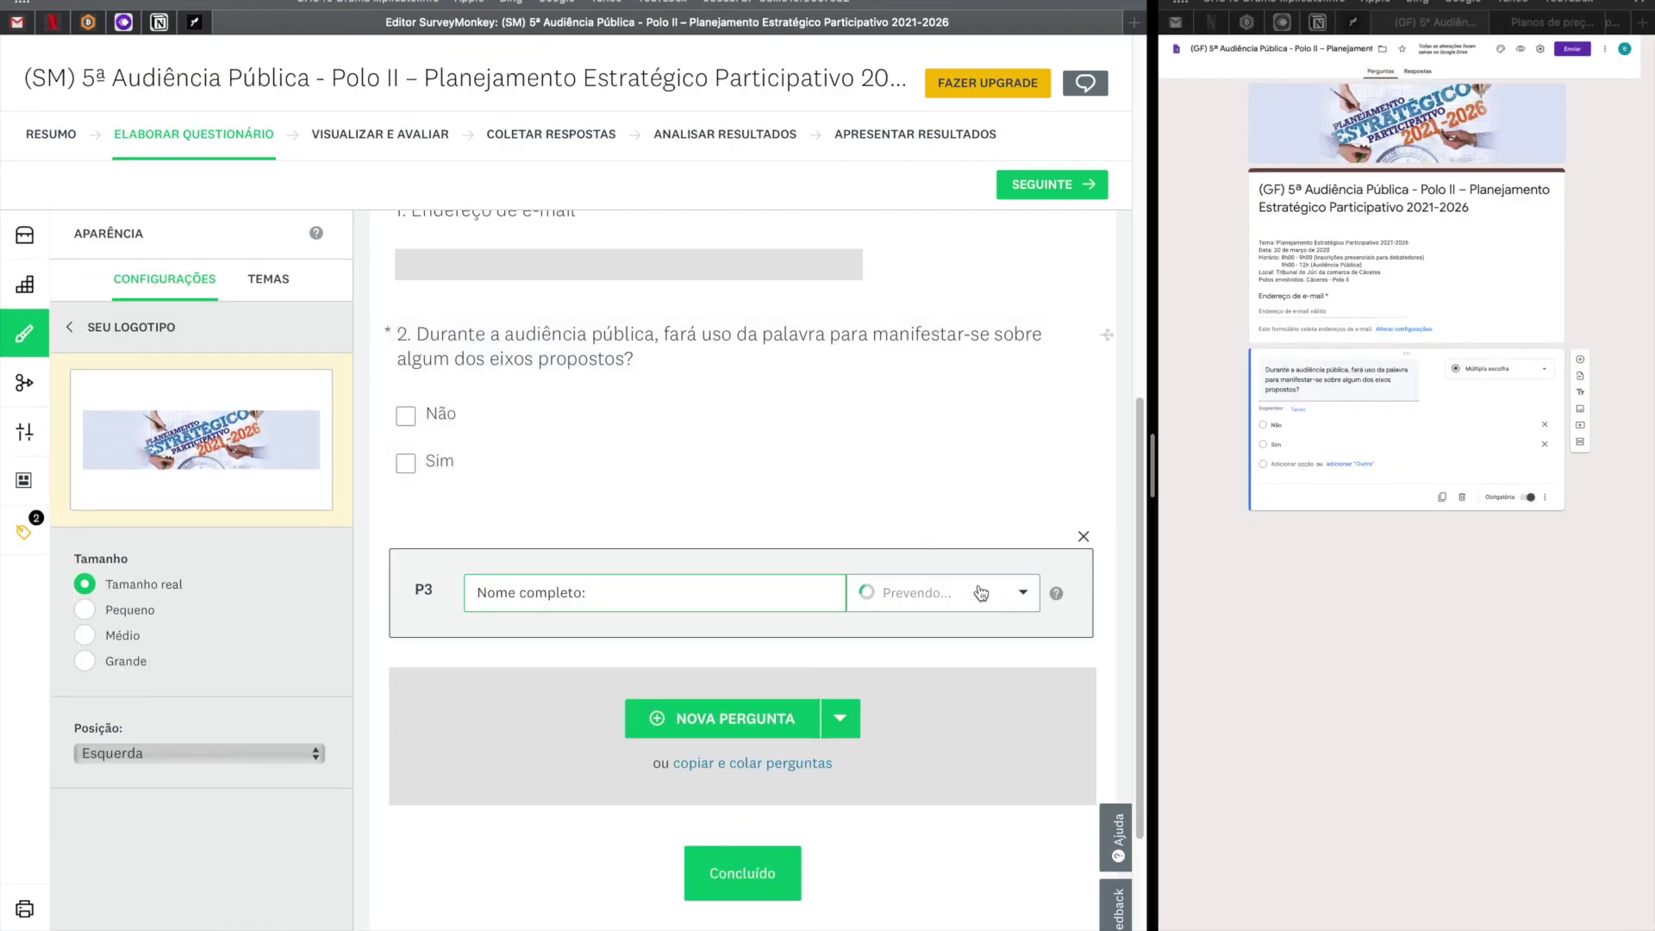
{"action": "key", "text": "BackSpace"}
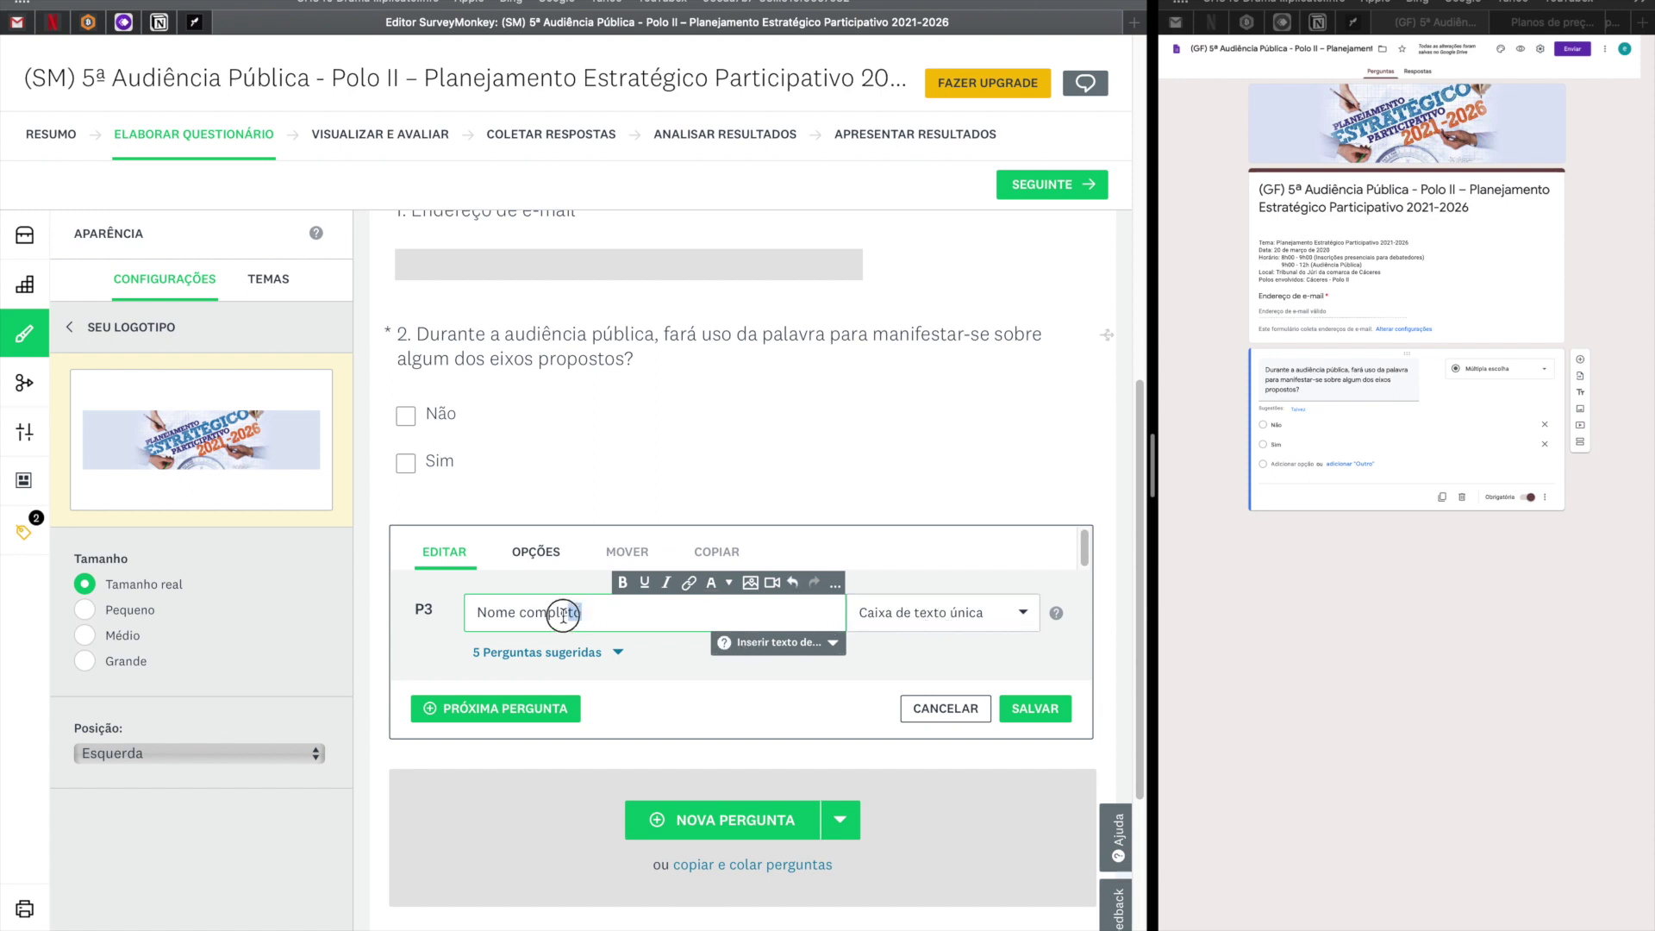
{"action": "left_click_drag", "start_coordinate": [571, 616], "coordinate": [425, 611]}
{"action": "key", "text": "super+c"}
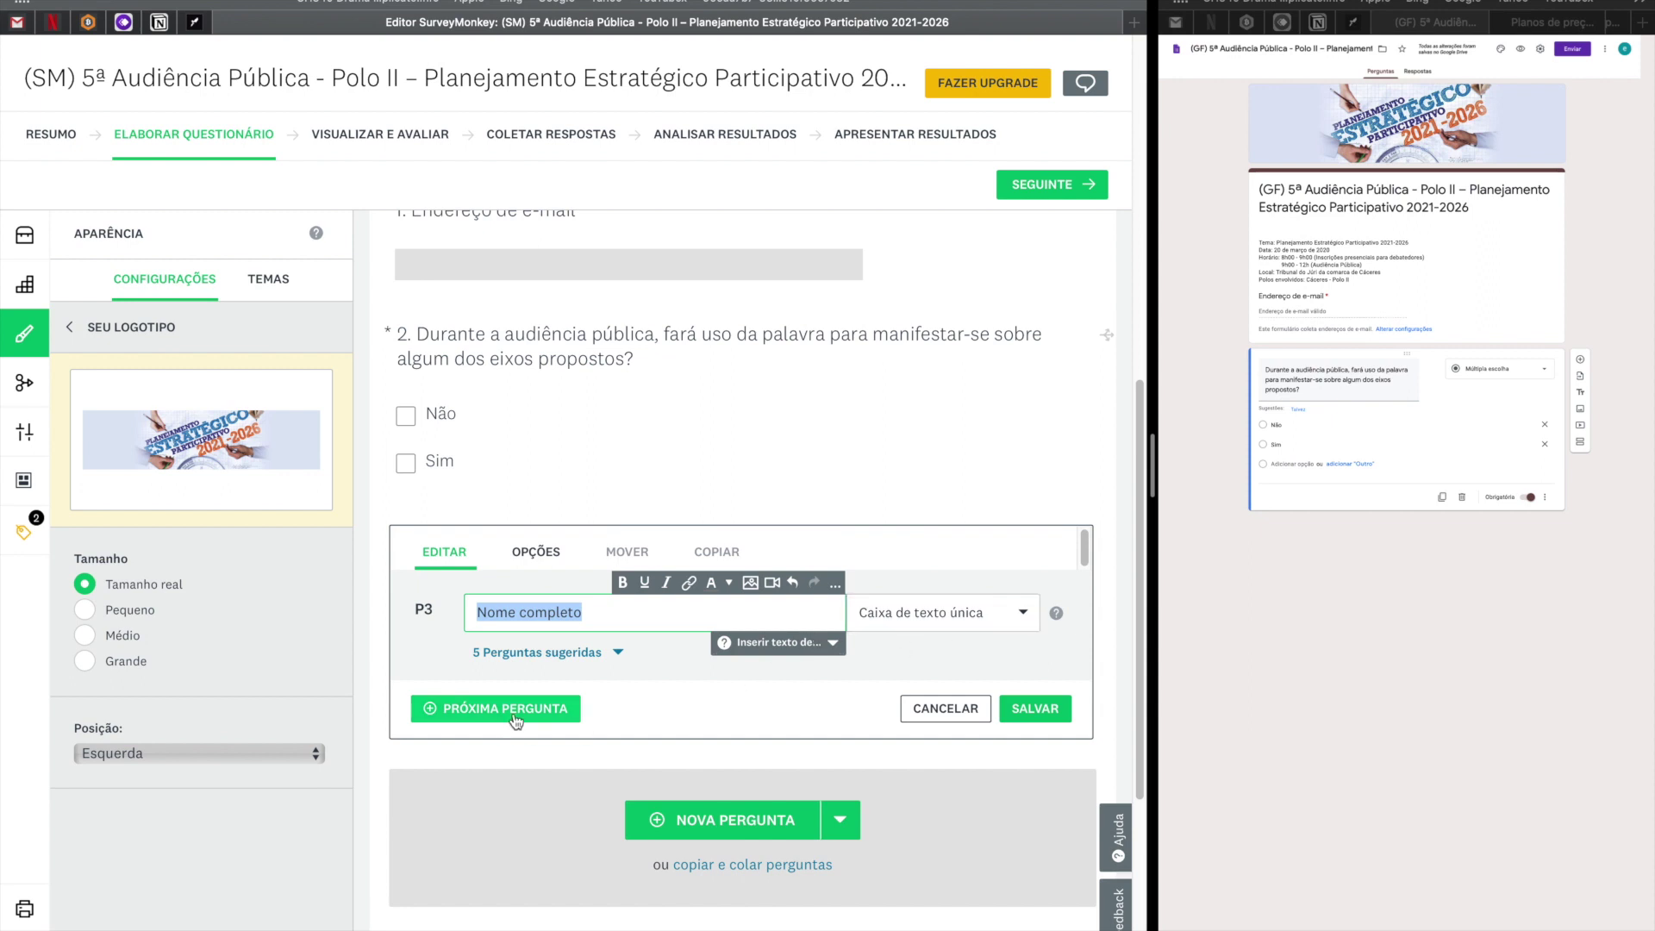
Require an answer to 'Nome completo' and save the question.
{"action": "left_click", "coordinate": [537, 554]}
{"action": "left_click", "coordinate": [426, 592]}
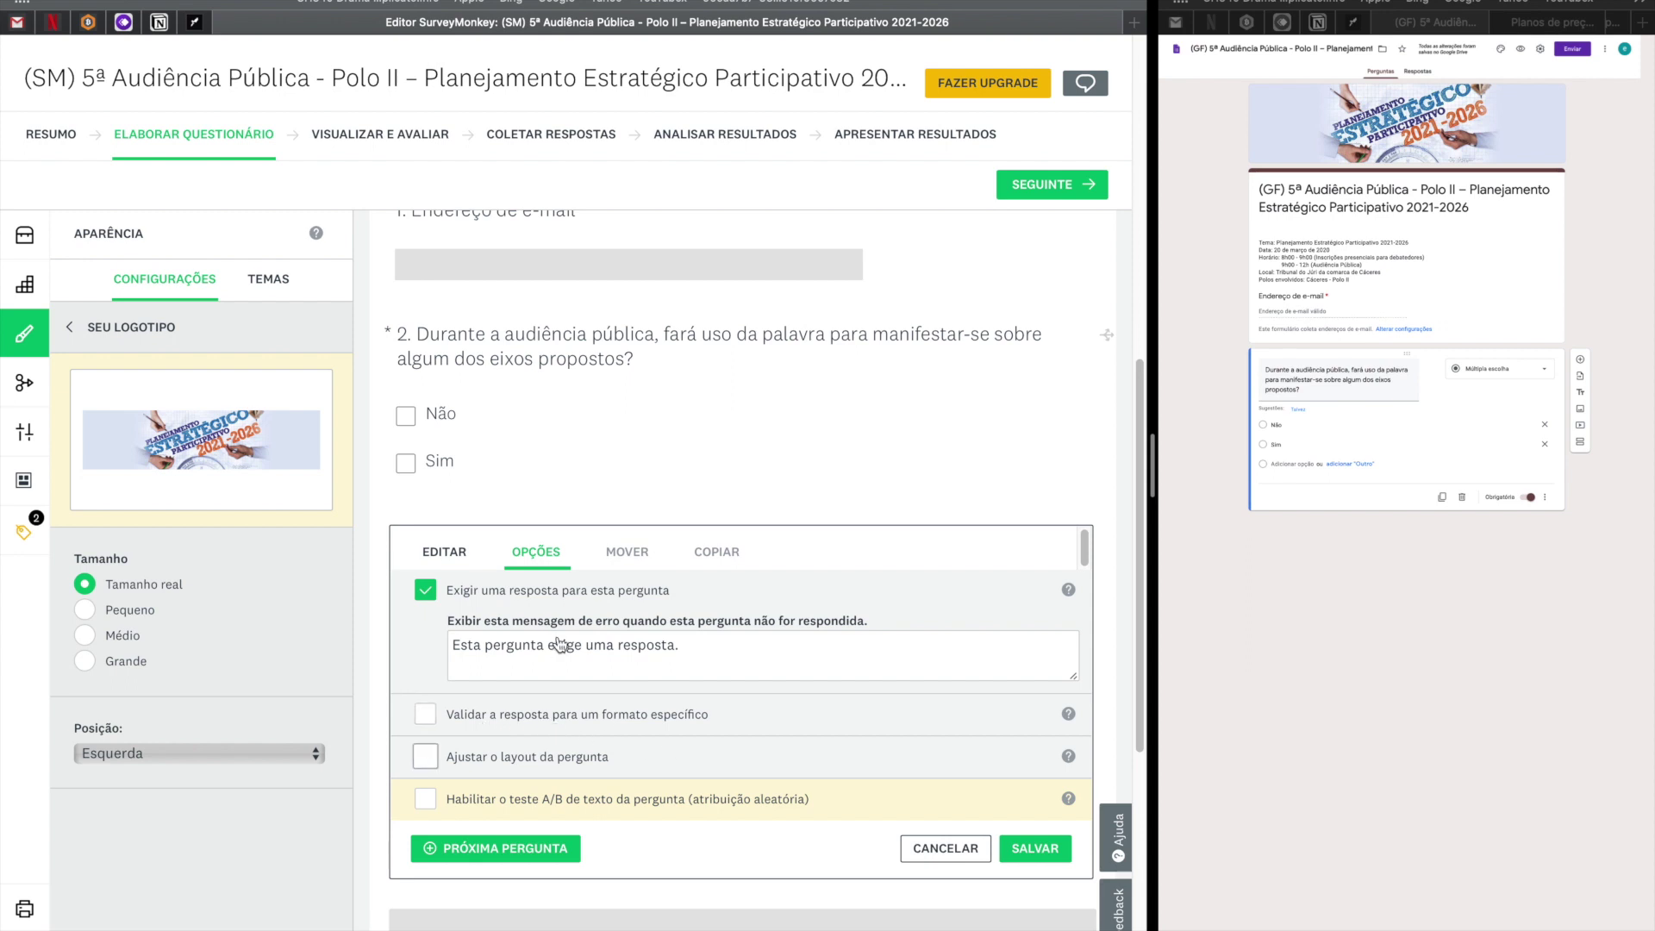
{"action": "left_click", "coordinate": [1023, 852]}
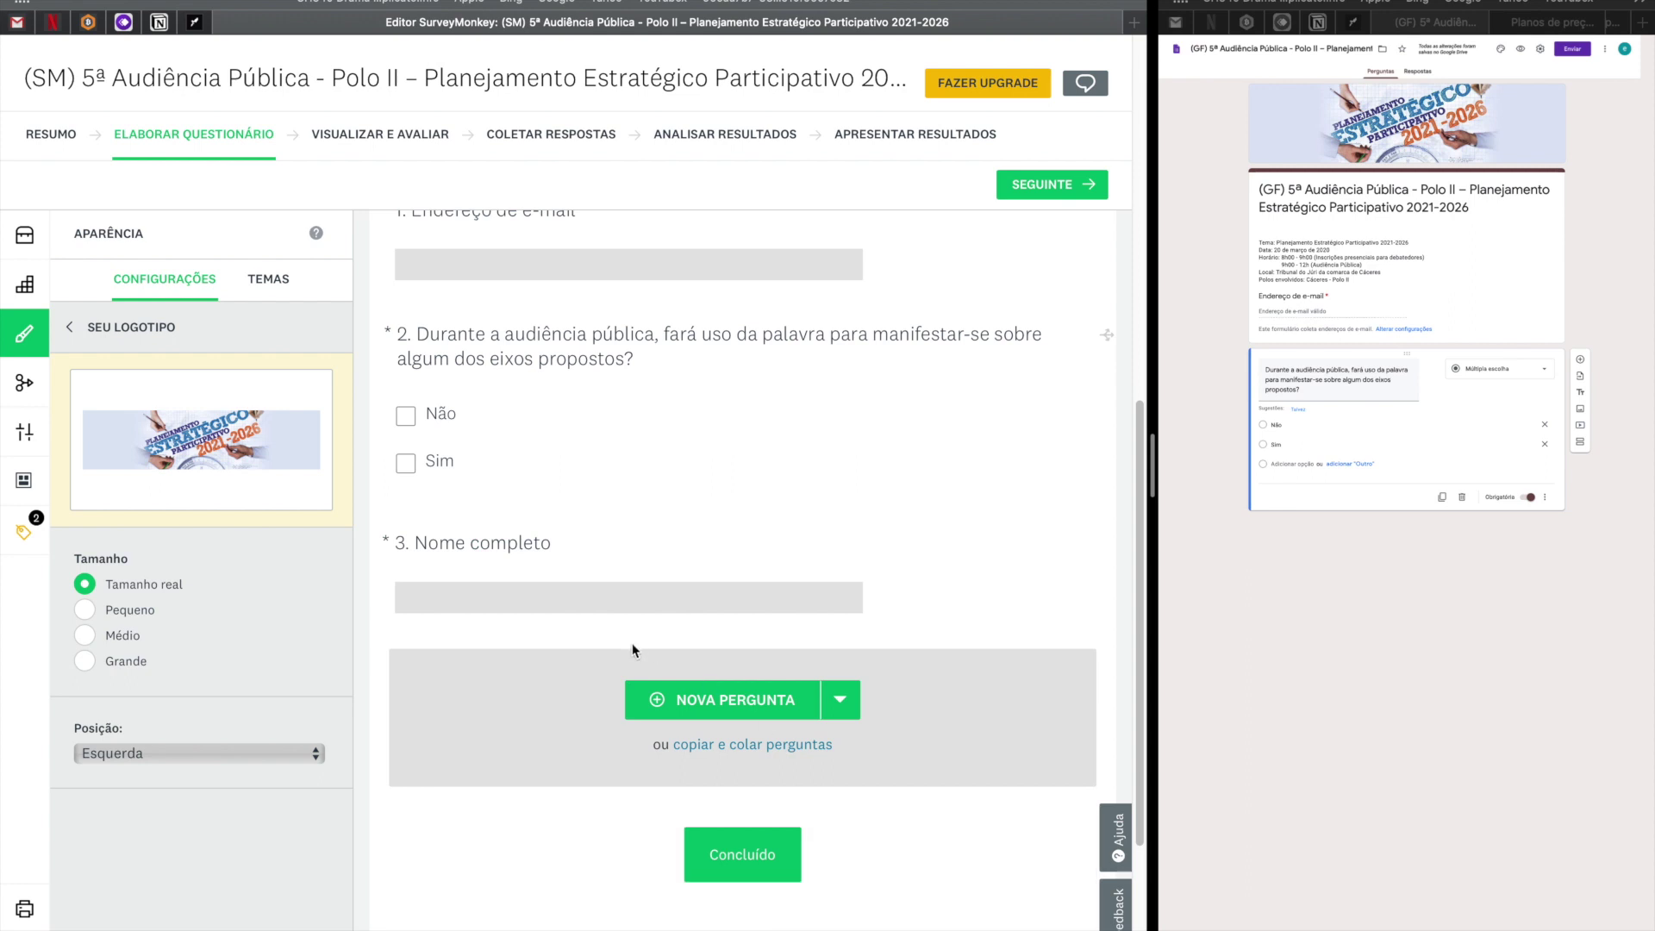
{"action": "left_click", "coordinate": [1404, 626]}
Paste 'Nome completo' as a new short-answer question under Não/Sim and mark it Obrigatória.
{"action": "left_click_drag", "start_coordinate": [1153, 449], "coordinate": [391, 484]}
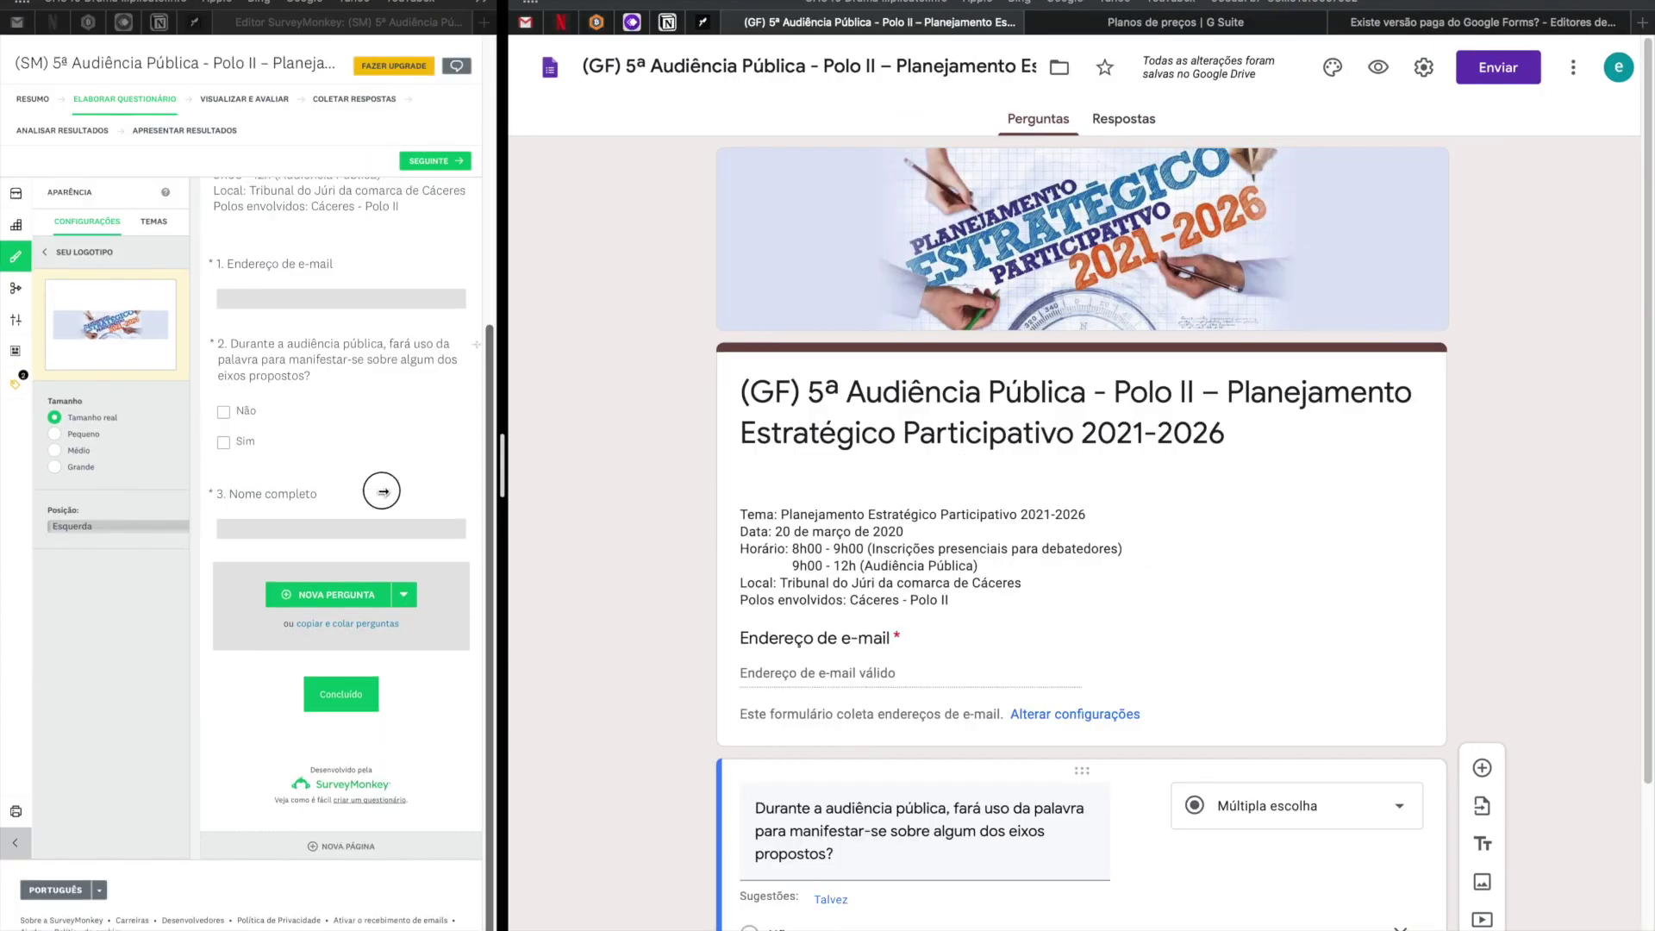
{"action": "scroll", "coordinate": [1056, 588], "scroll_direction": "down", "scroll_amount": 3}
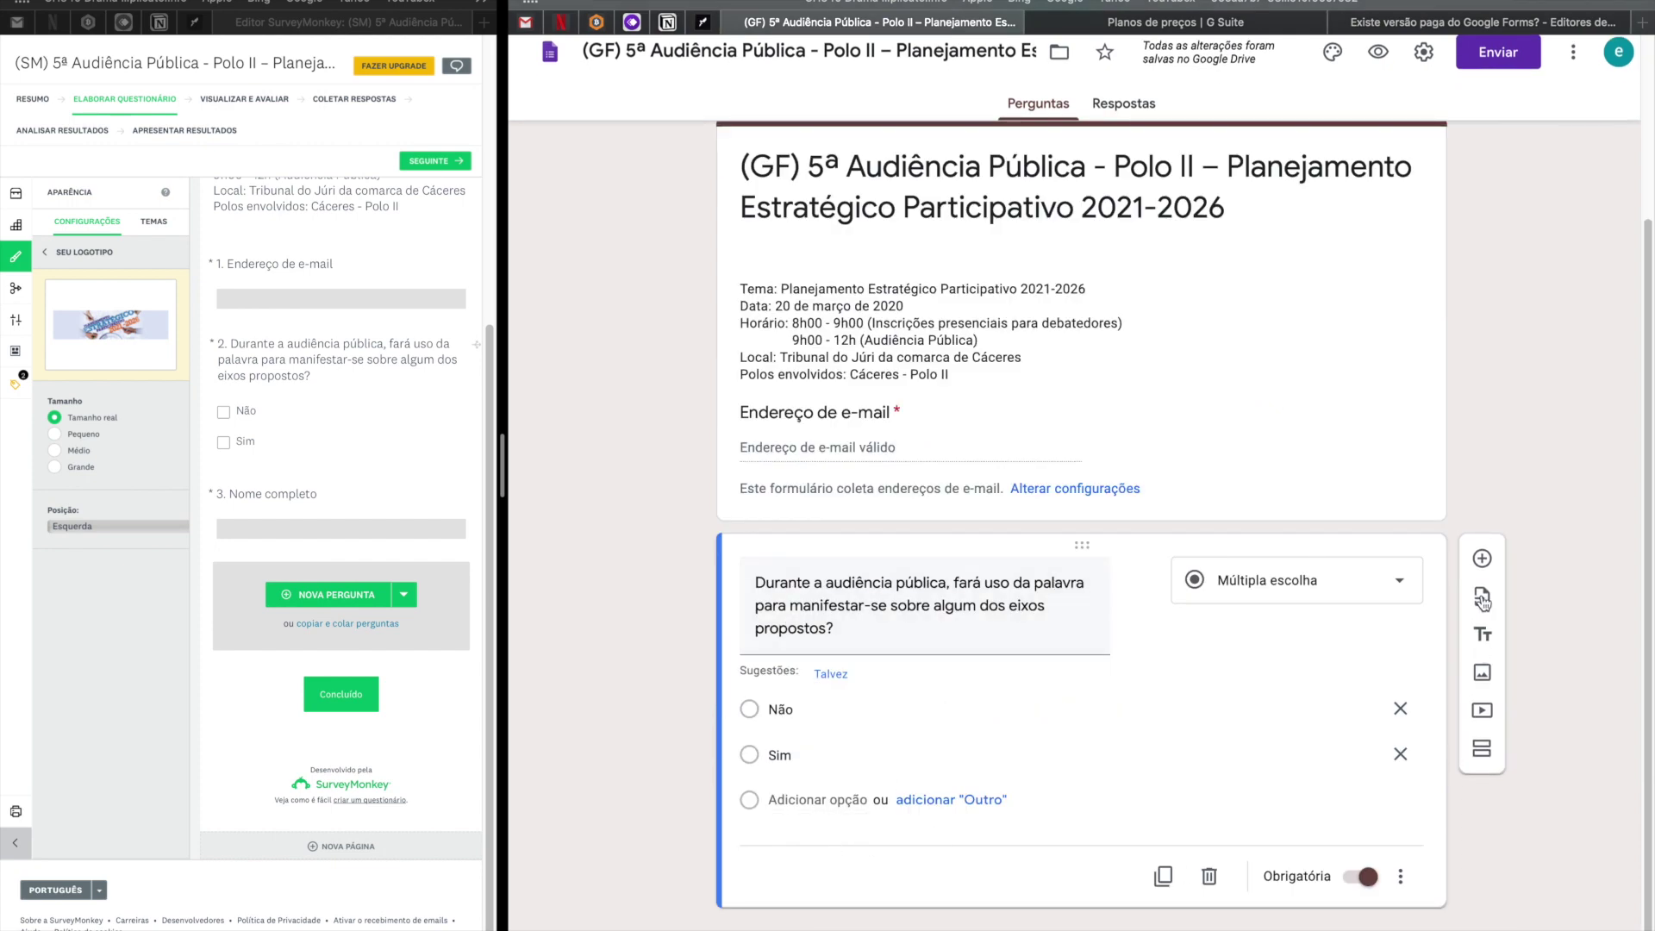
{"action": "left_click", "coordinate": [1482, 561]}
{"action": "key", "text": "super+v"}
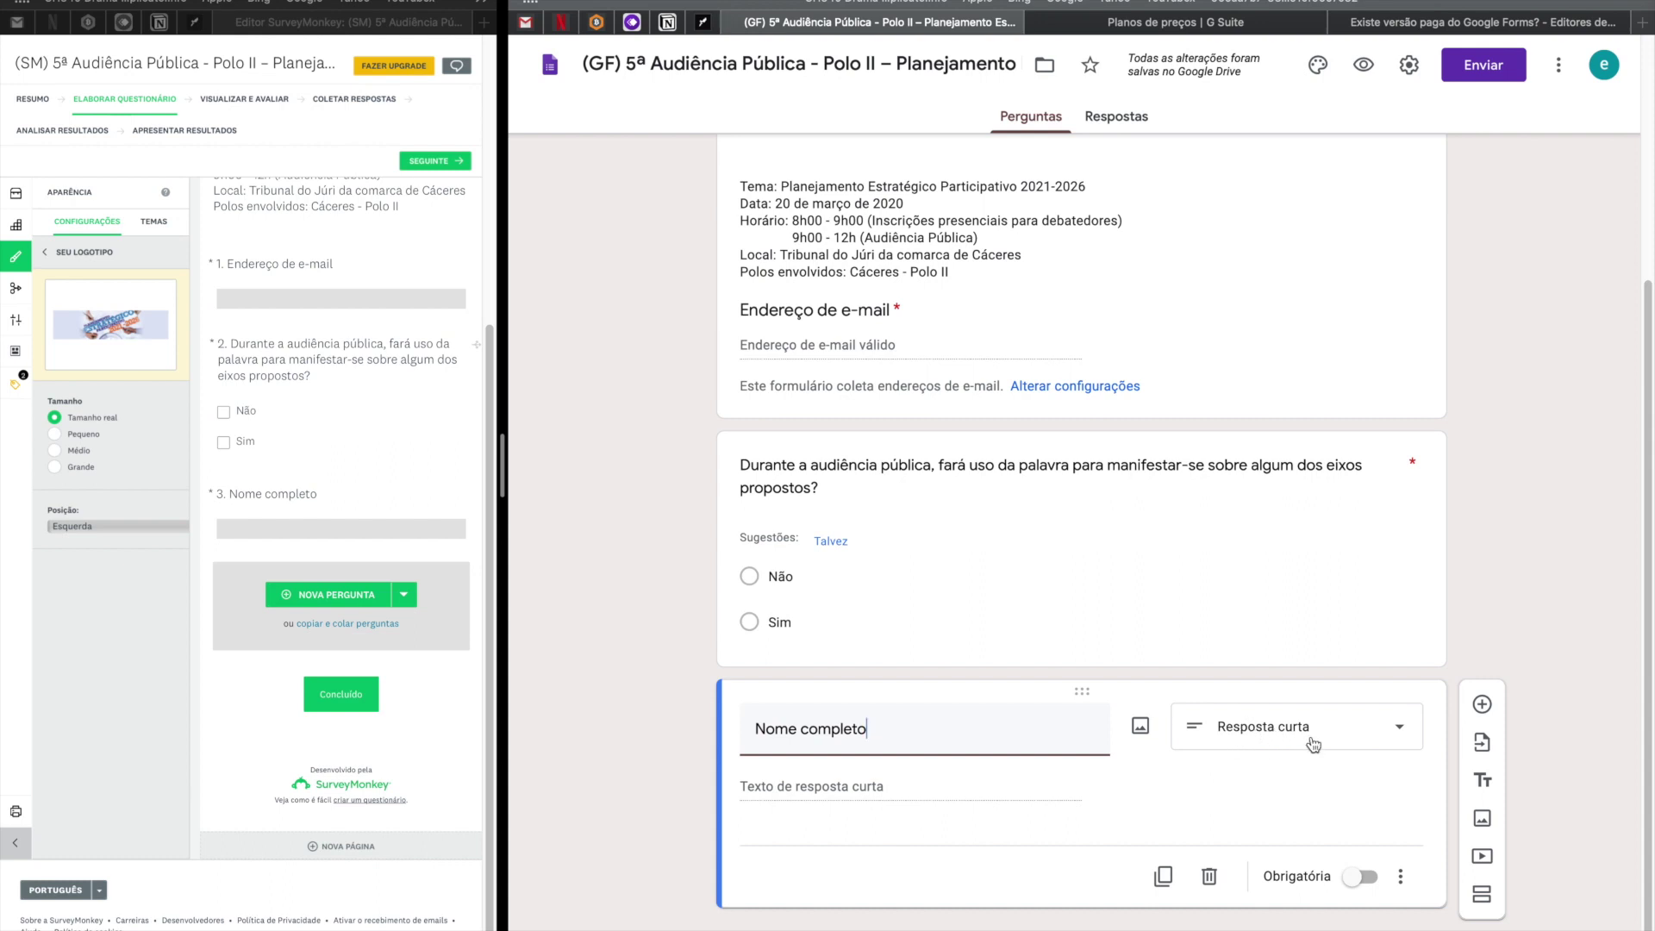
{"action": "left_click", "coordinate": [1362, 877]}
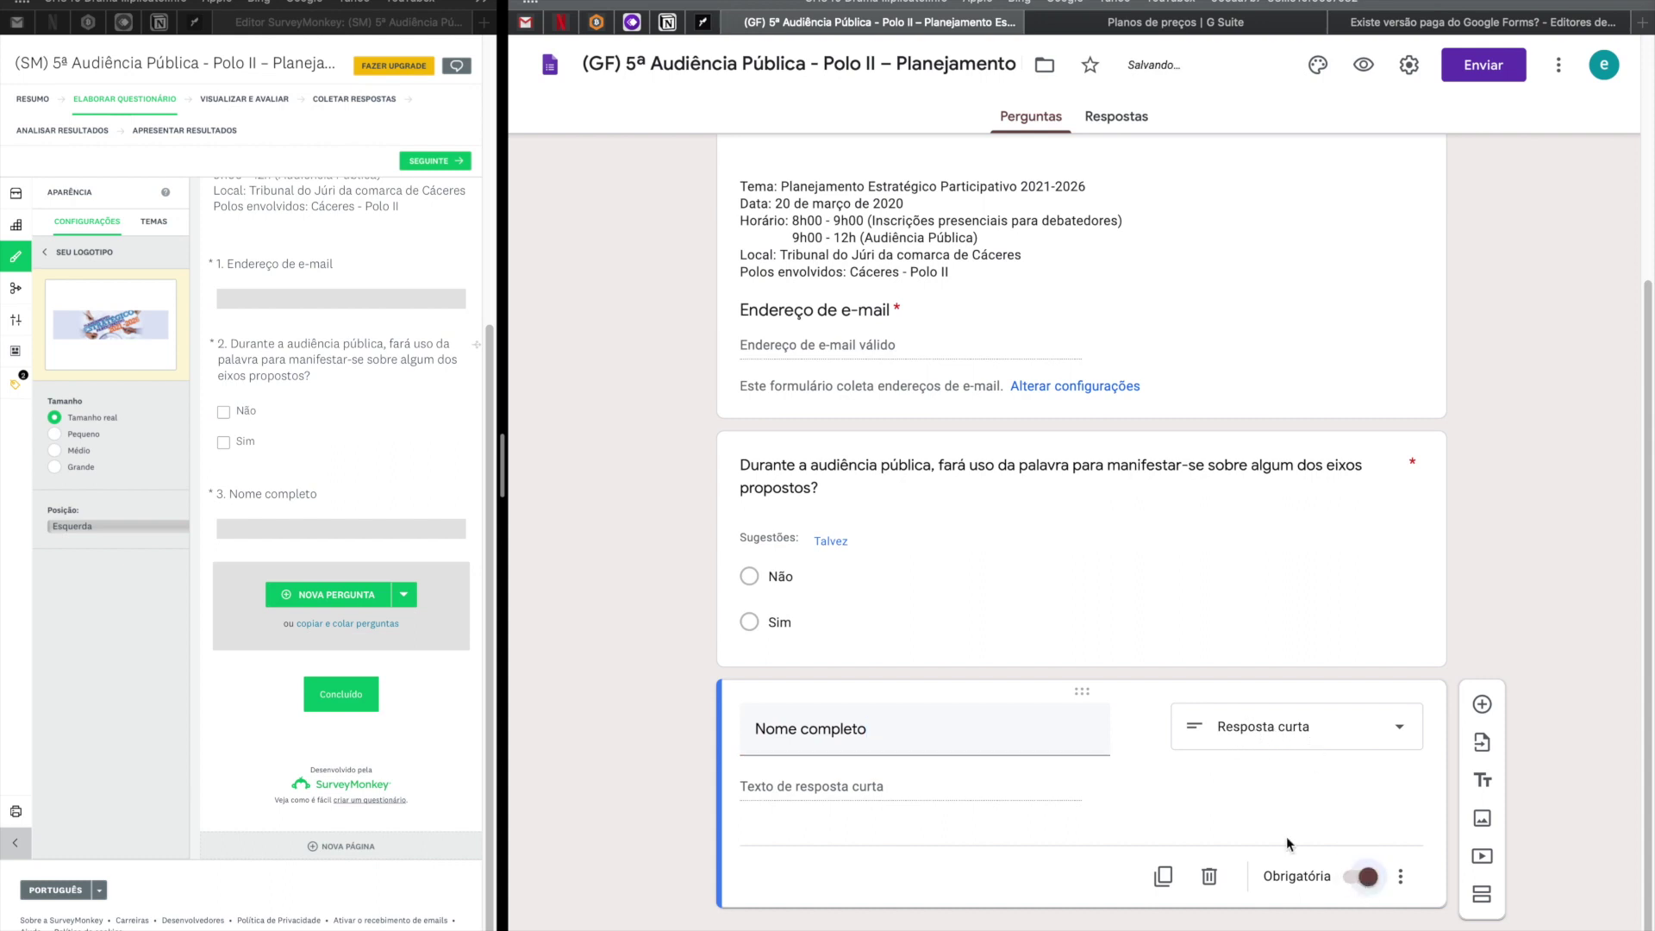
{"action": "left_click_drag", "start_coordinate": [505, 414], "coordinate": [732, 425]}
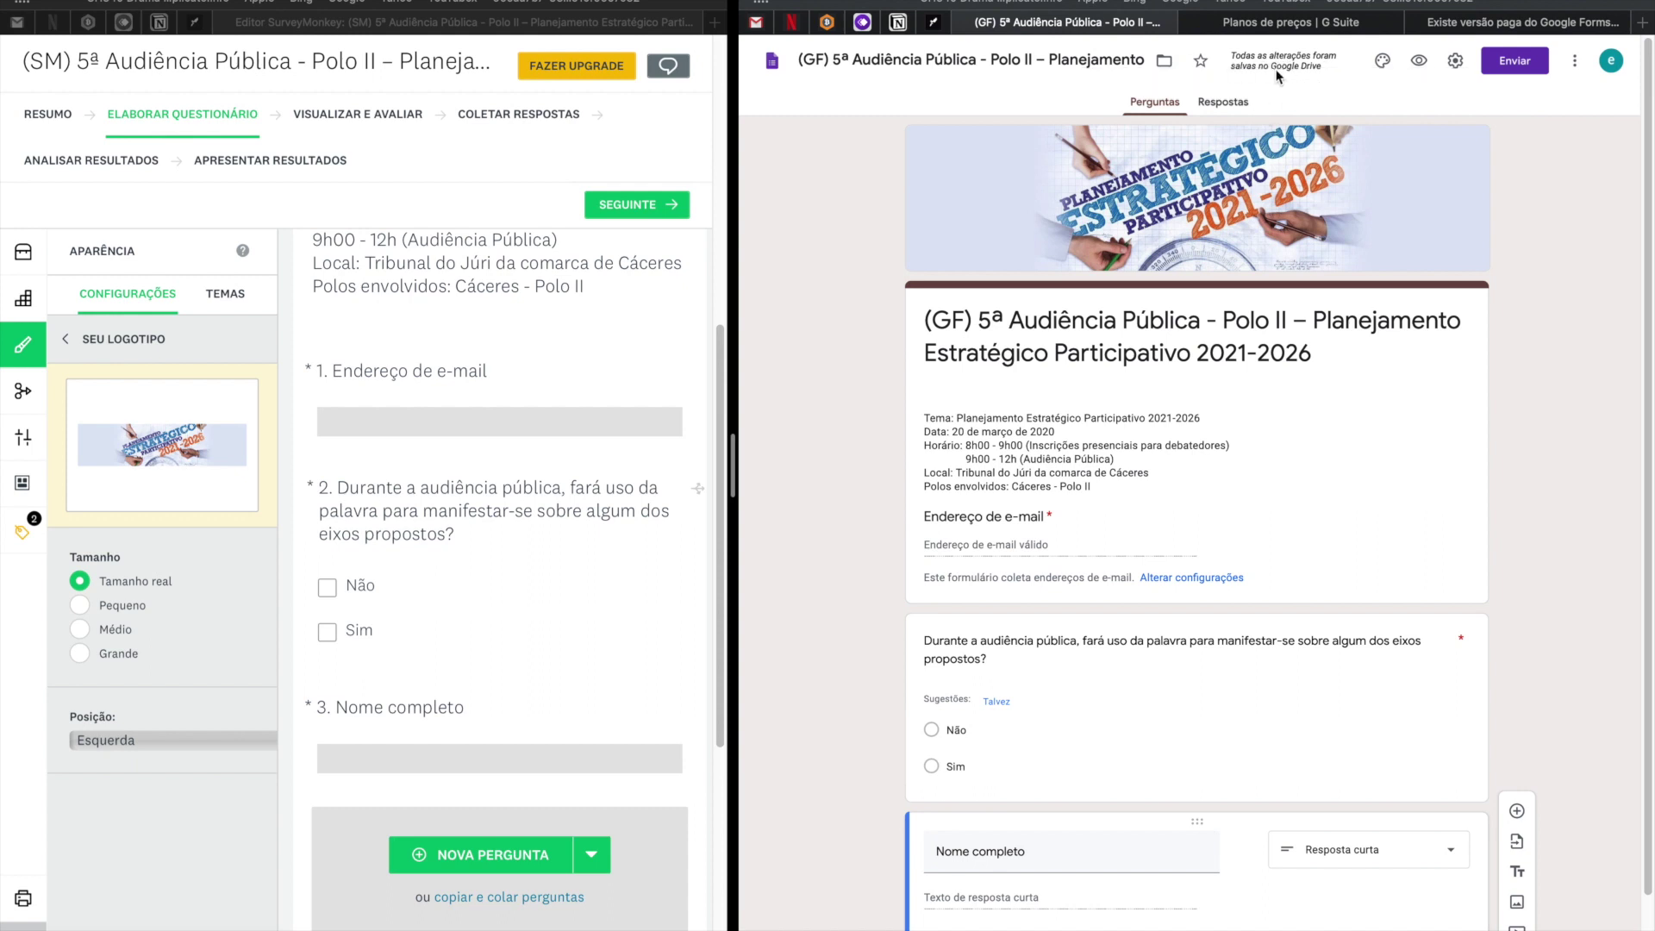
{"action": "left_click_drag", "start_coordinate": [726, 444], "coordinate": [1015, 454]}
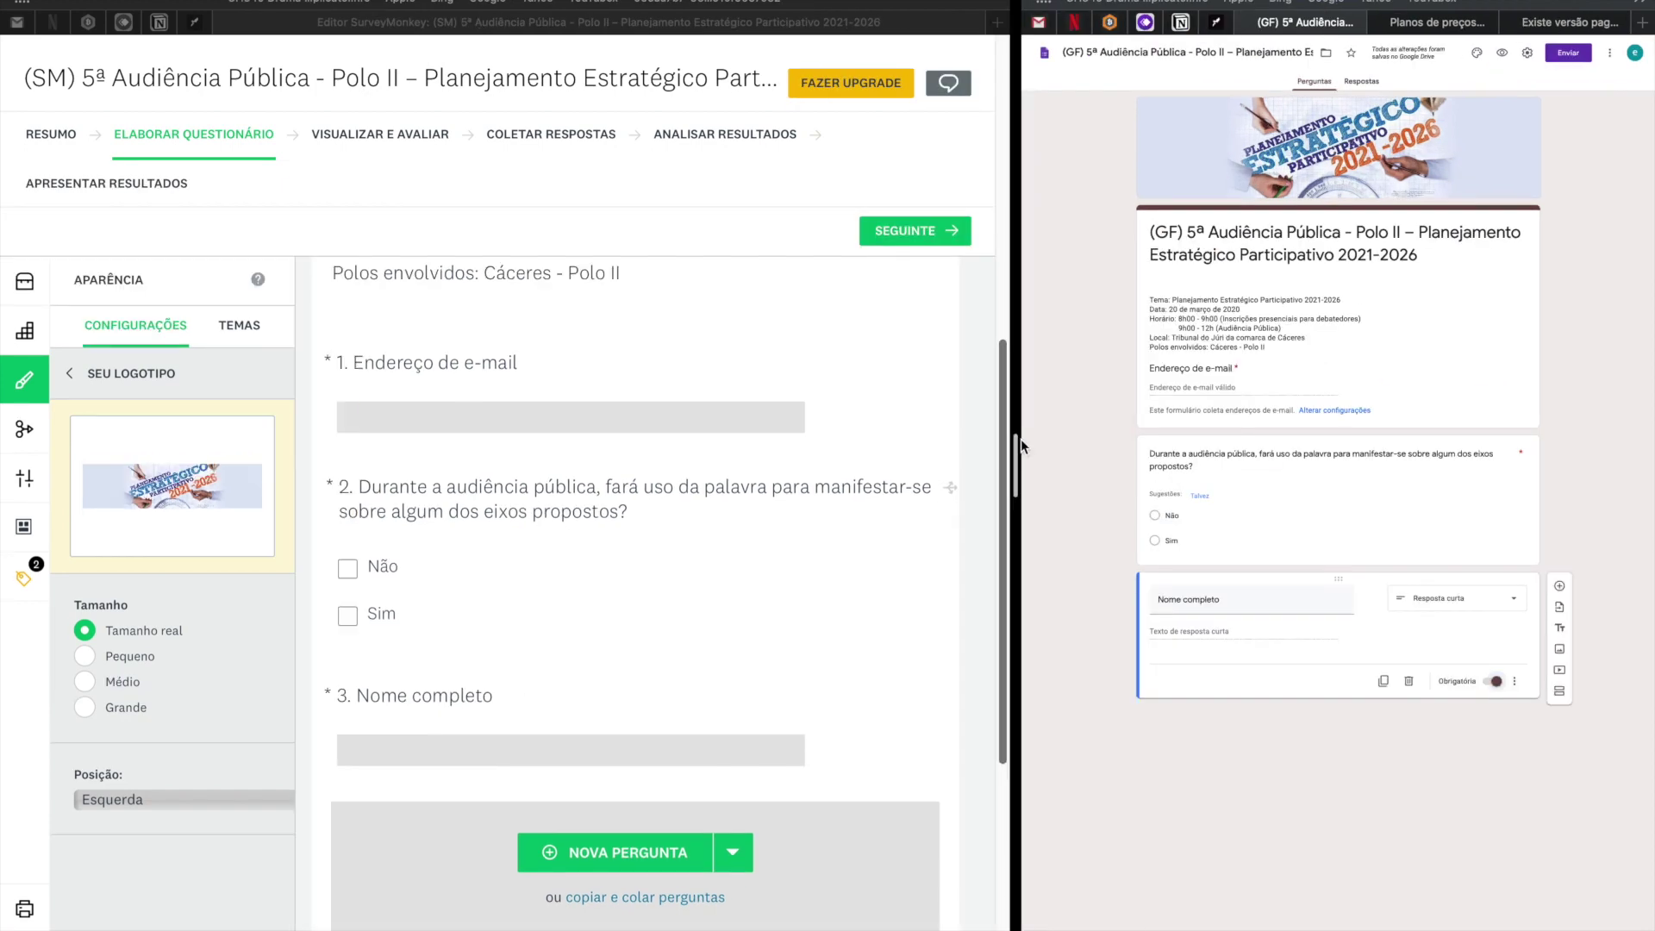
{"action": "left_click_drag", "start_coordinate": [1021, 438], "coordinate": [1152, 440]}
Scroll to the survey's end and click Concluído to close the logo Aparência settings.
{"action": "scroll", "coordinate": [633, 449], "scroll_direction": "down", "scroll_amount": 3}
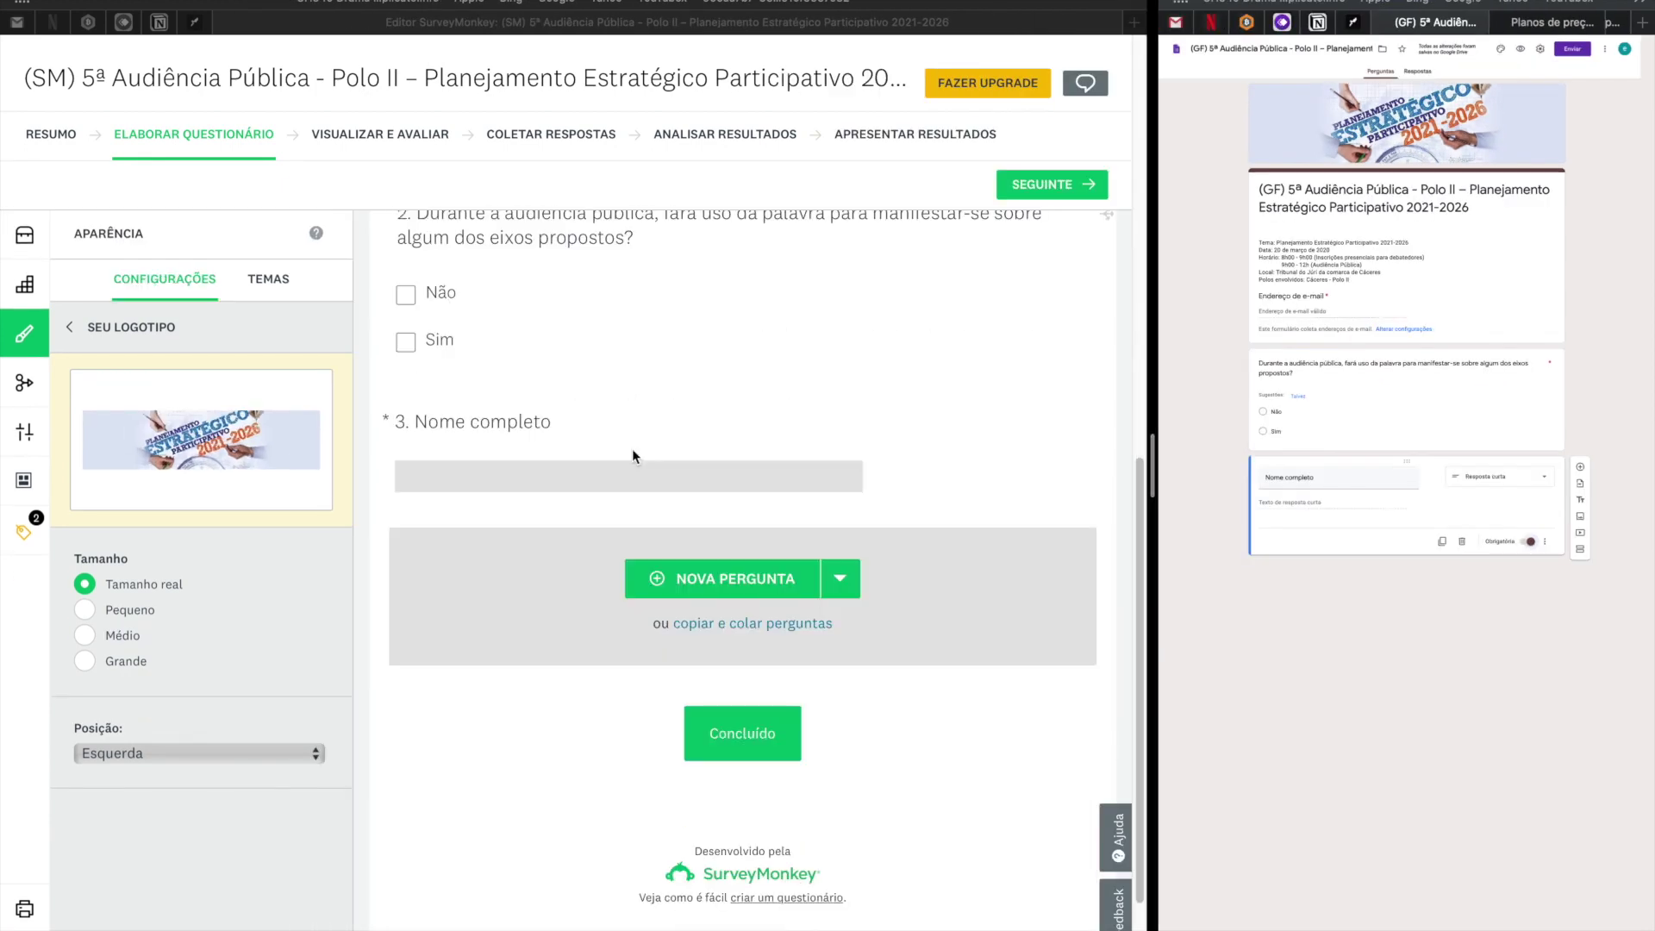
{"action": "scroll", "coordinate": [633, 455], "scroll_direction": "down", "scroll_amount": 2}
{"action": "scroll", "coordinate": [893, 571], "scroll_direction": "up", "scroll_amount": 15}
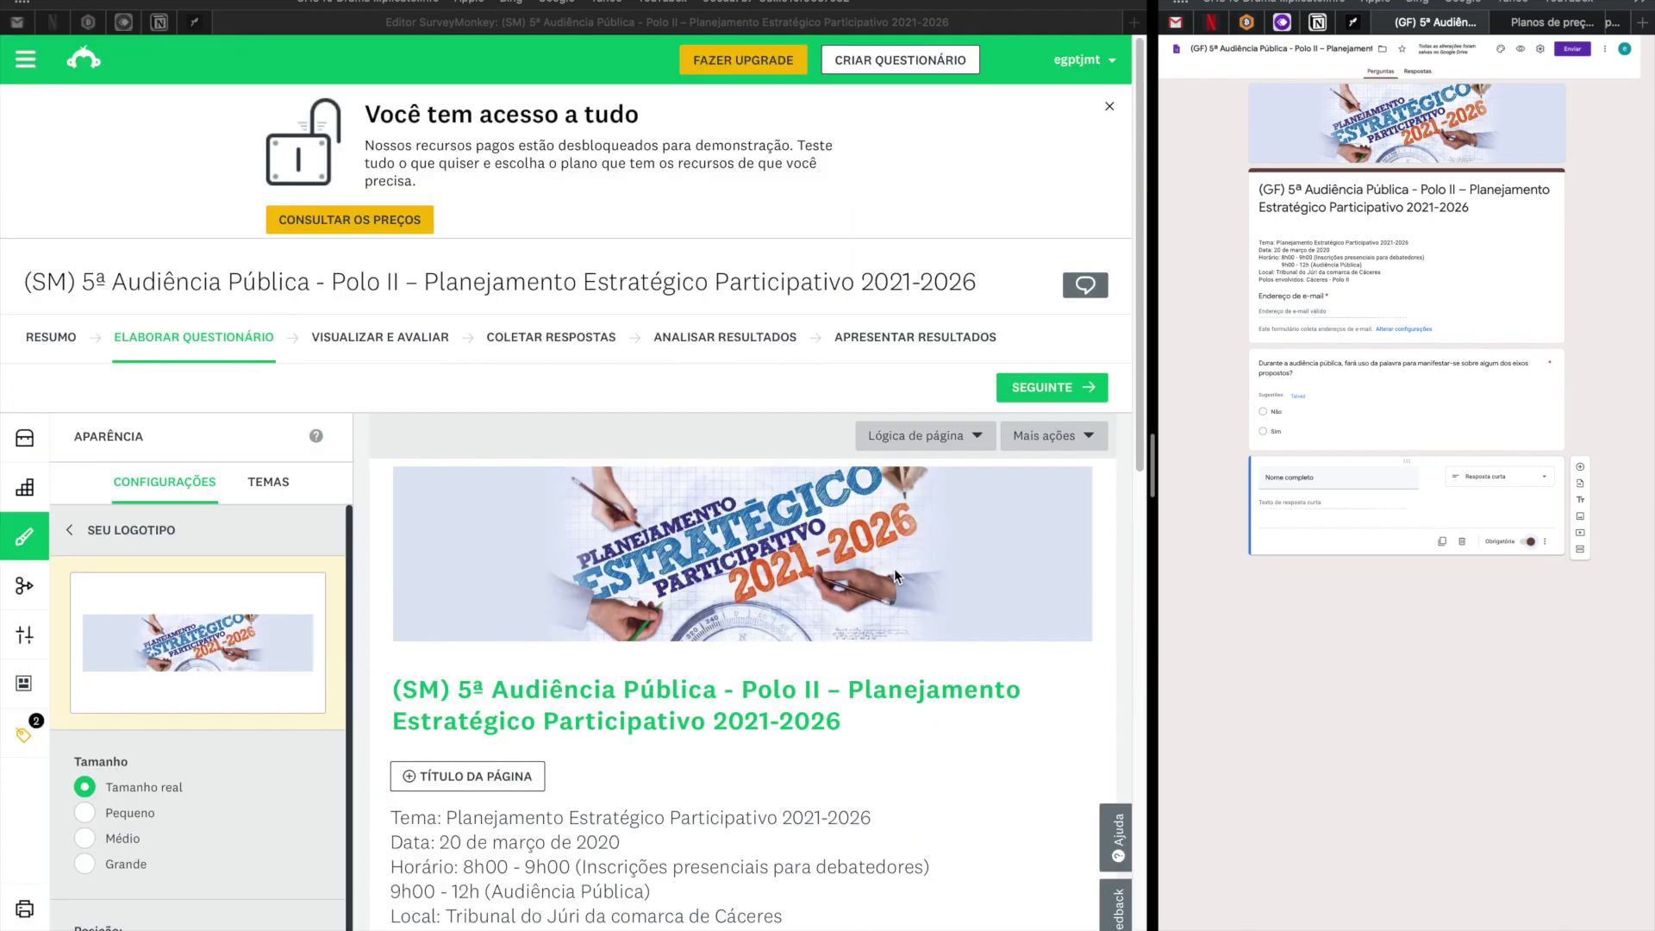
{"action": "scroll", "coordinate": [893, 568], "scroll_direction": "down", "scroll_amount": 15}
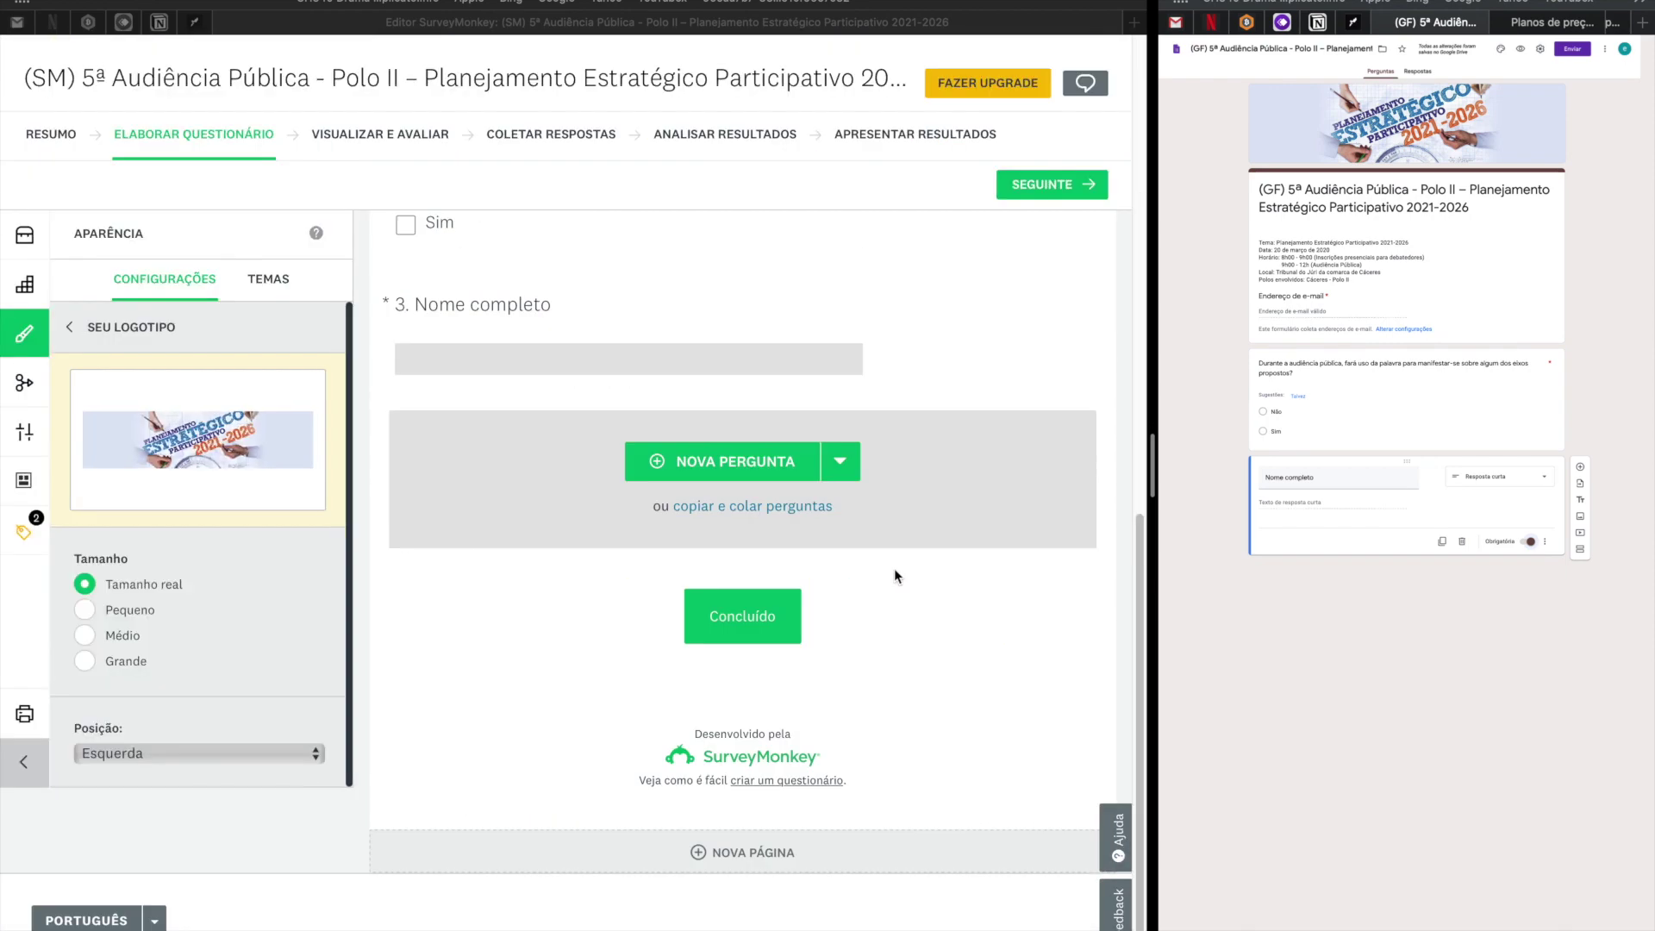
{"action": "left_click", "coordinate": [756, 622]}
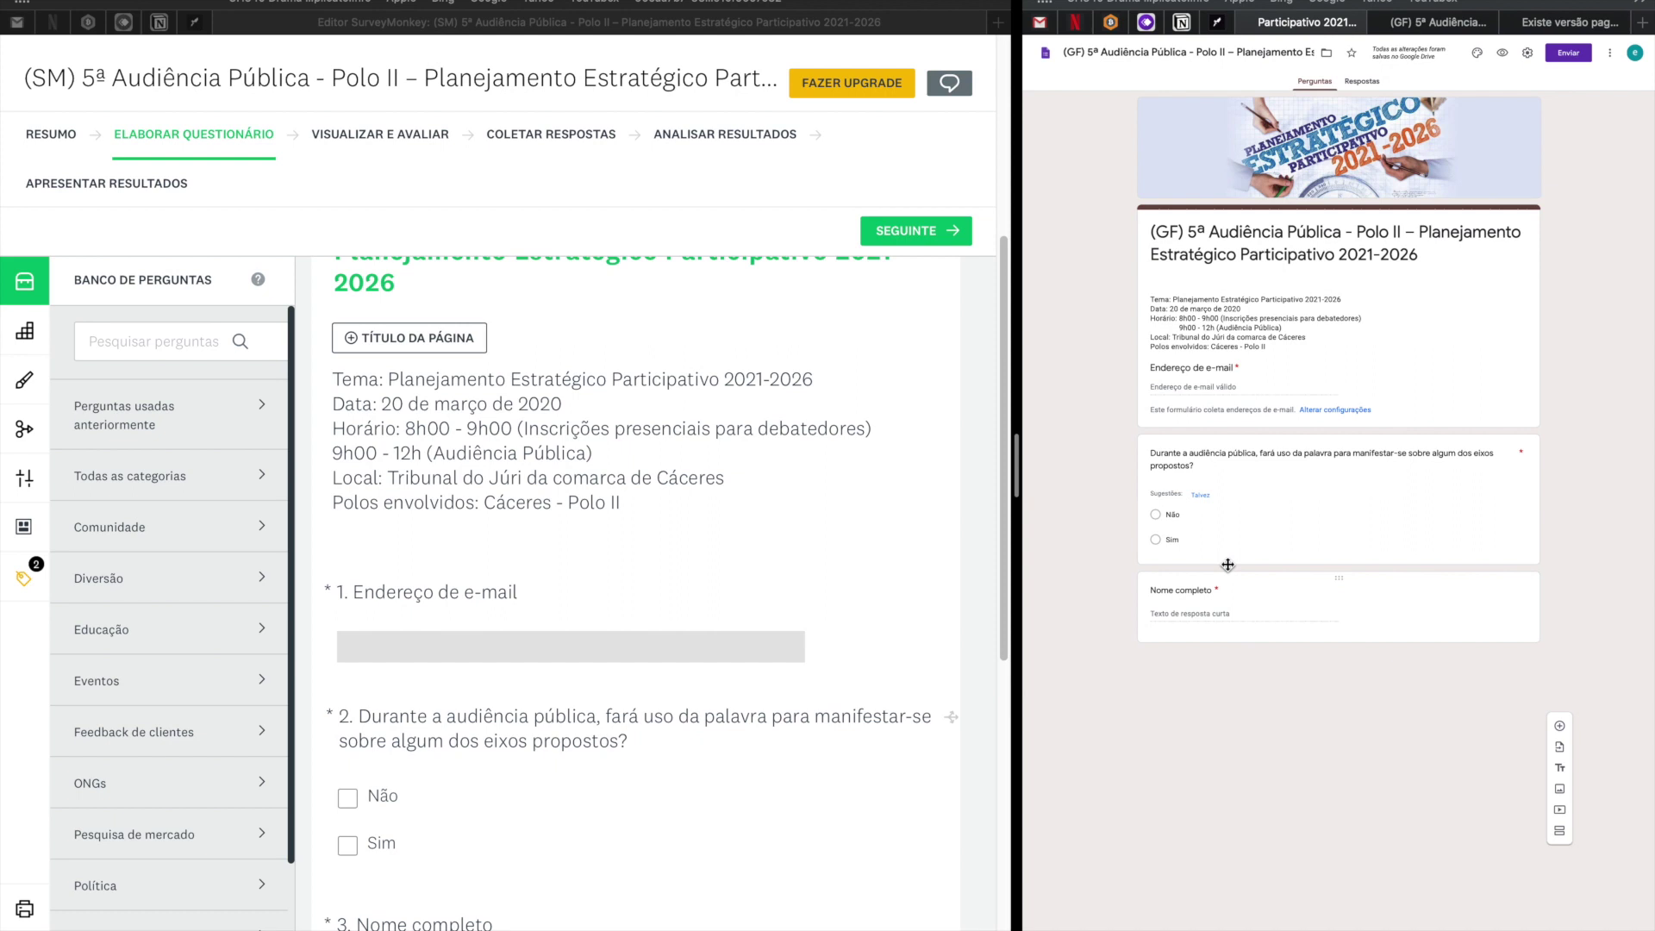
Open the Não/Sim question's answer-type list in Google Forms, then reopen question 2 in SurveyMonkey.
{"action": "left_click", "coordinate": [1379, 455]}
{"action": "key", "text": "super+c"}
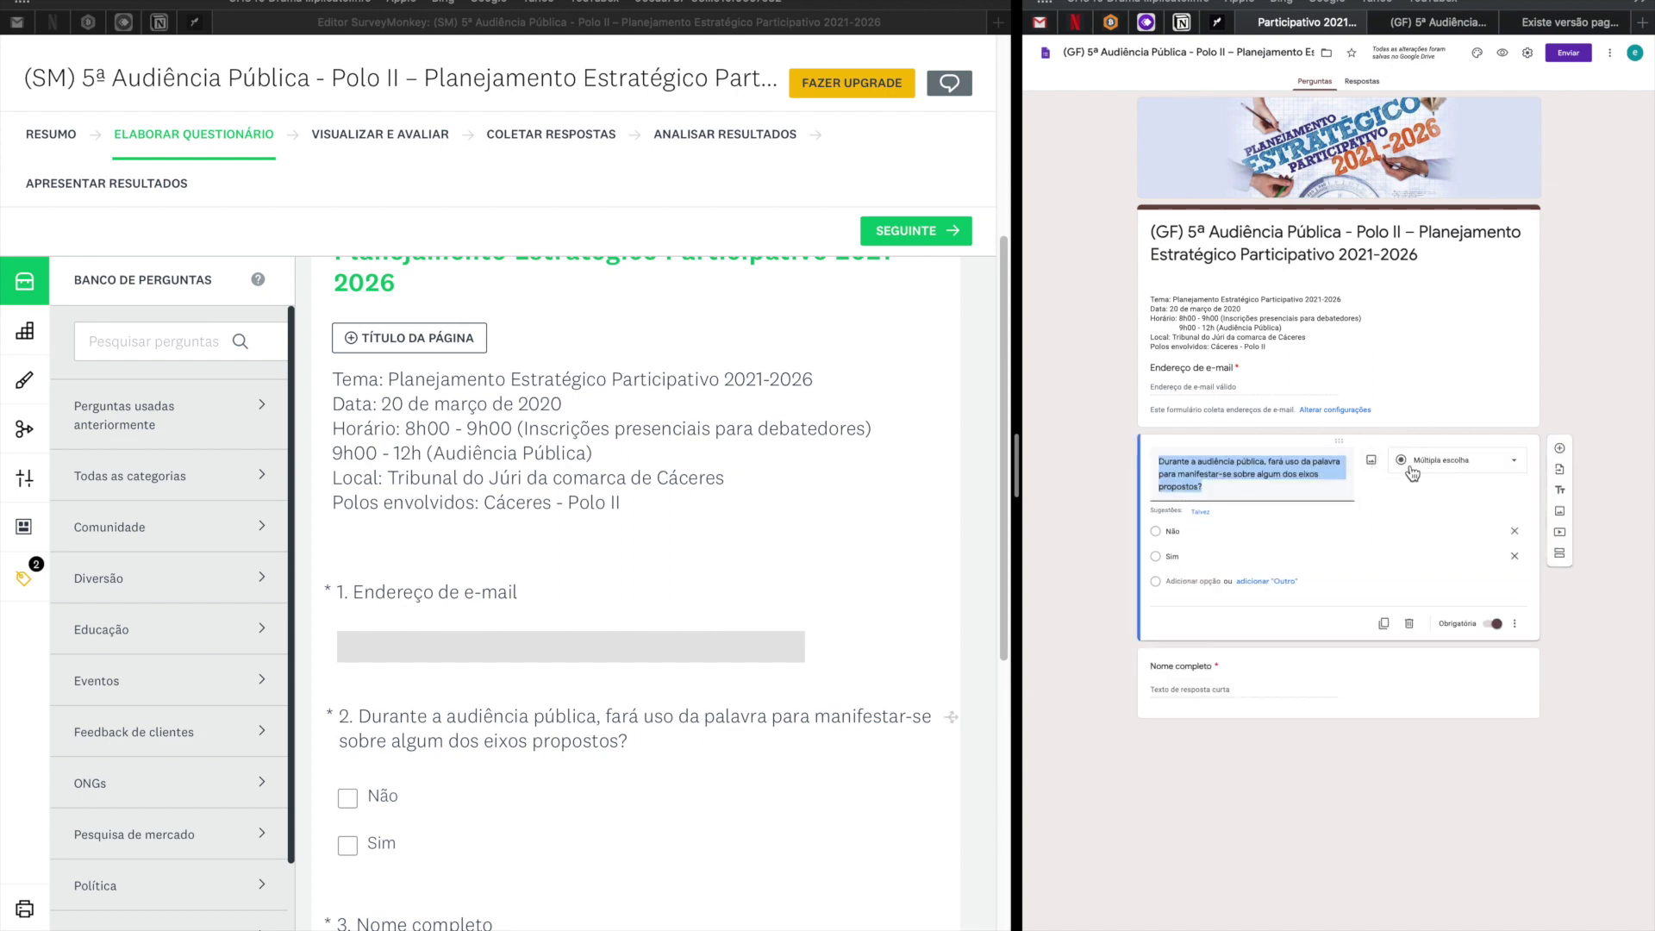
{"action": "left_click", "coordinate": [1520, 466]}
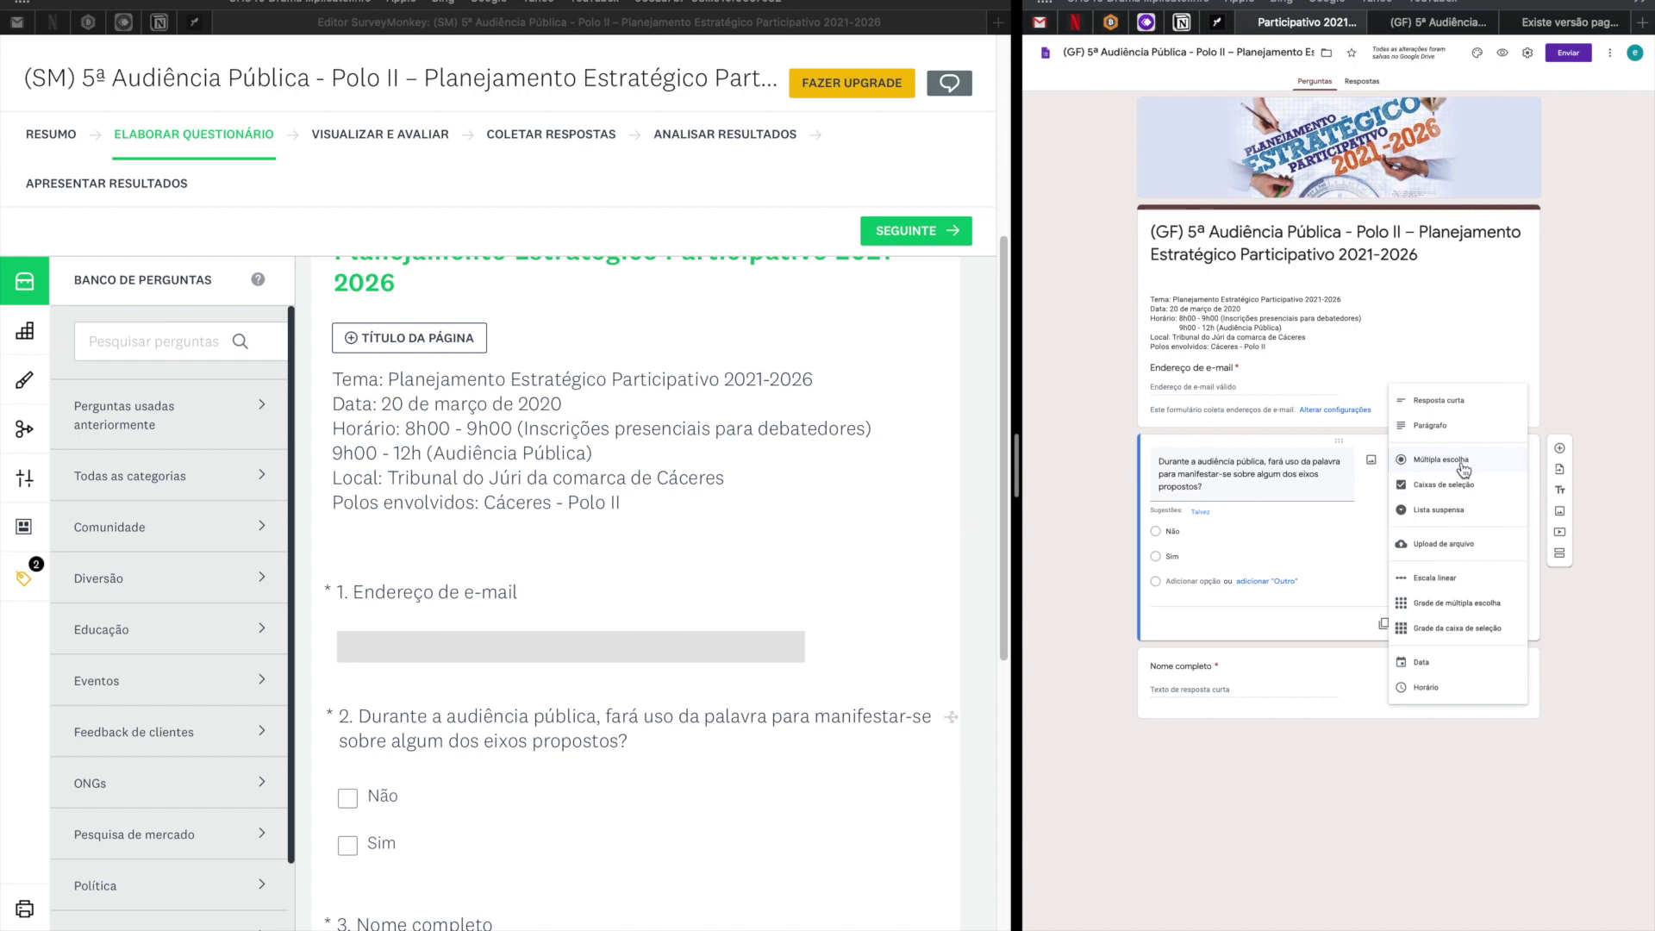
{"action": "left_click", "coordinate": [612, 814]}
{"action": "scroll", "coordinate": [612, 814], "scroll_direction": "up", "scroll_amount": 2}
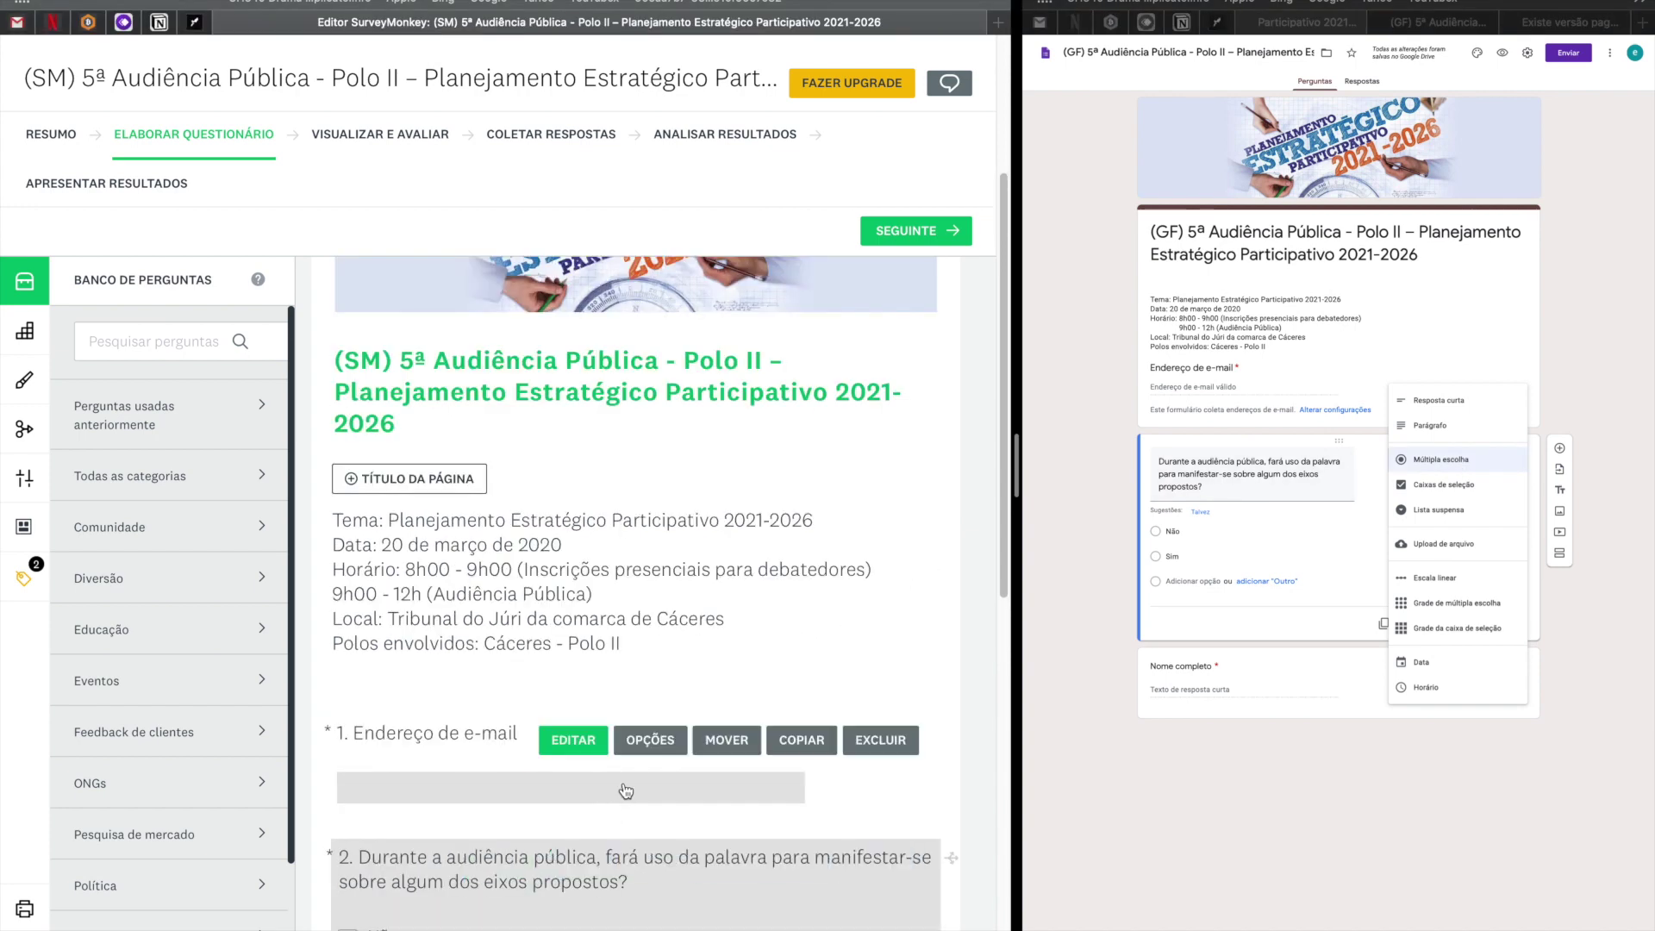
{"action": "scroll", "coordinate": [629, 862], "scroll_direction": "down", "scroll_amount": 5}
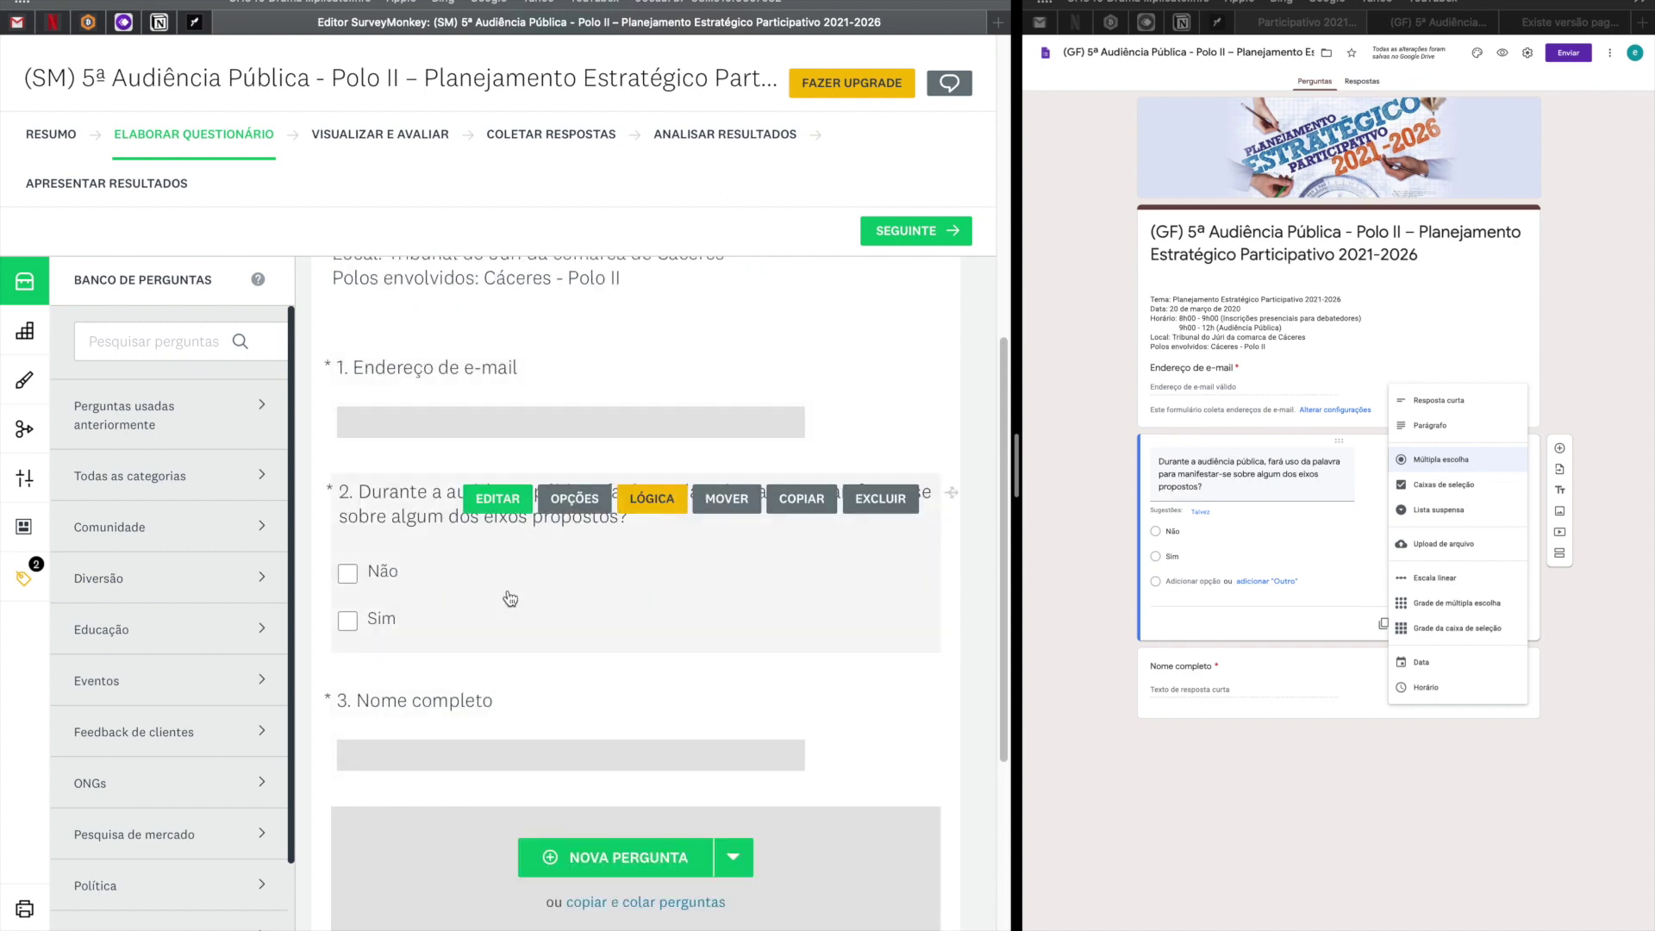
{"action": "left_click", "coordinate": [513, 521]}
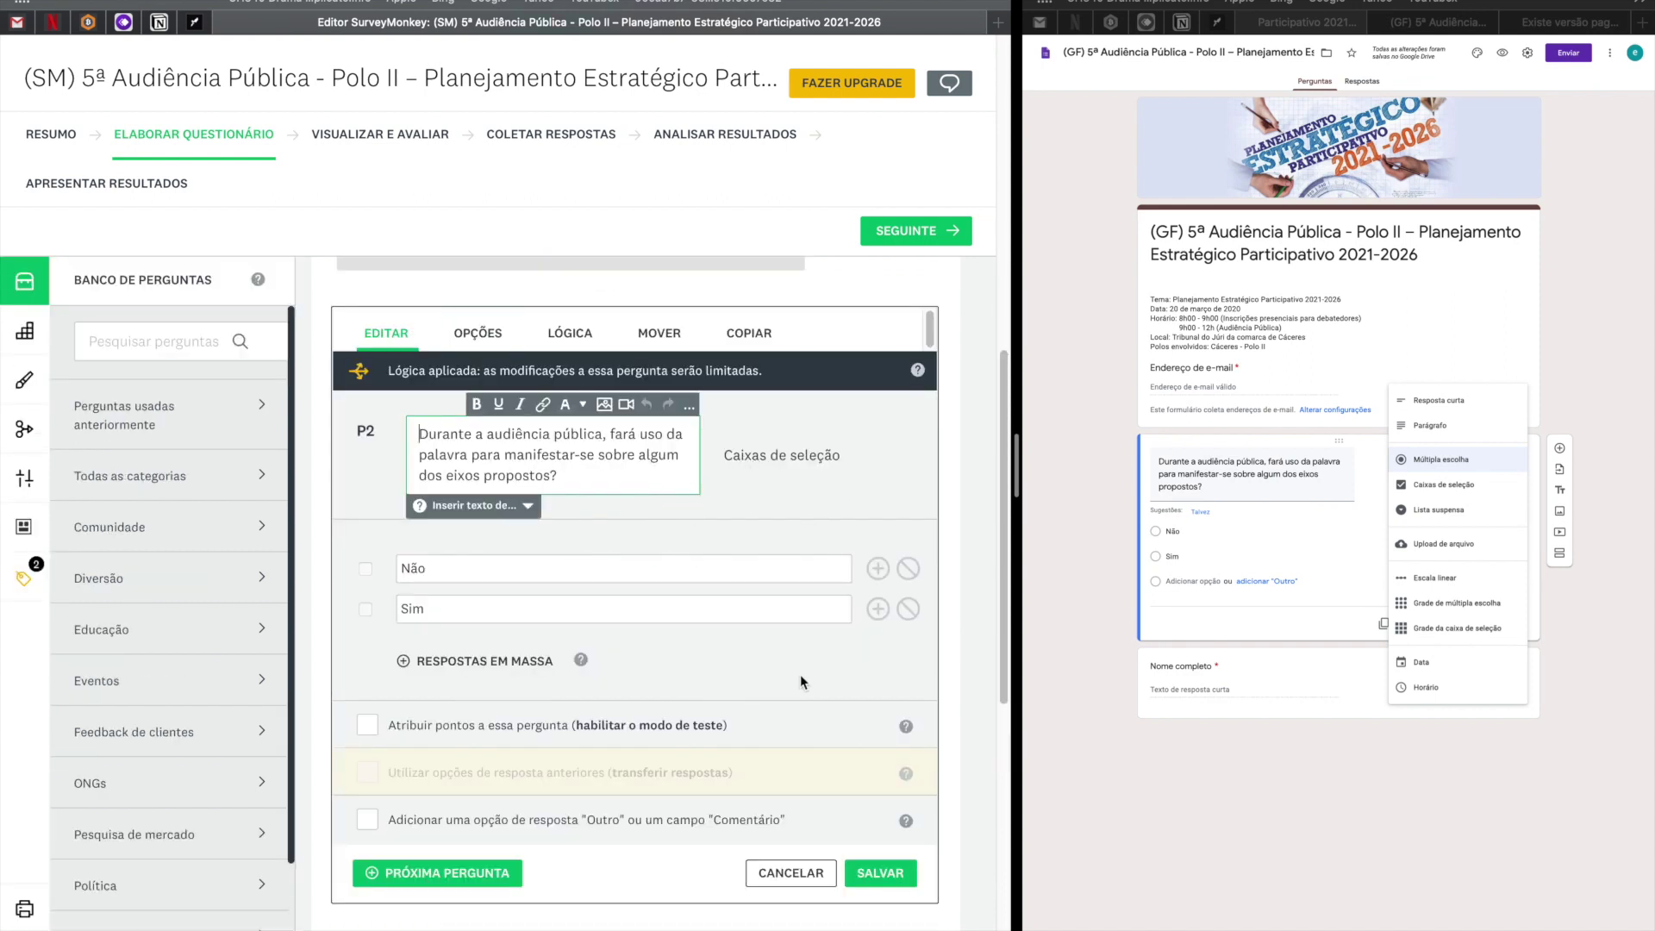
Delete the old participation question and add a Múltipla escolha question with the pasted wording.
{"action": "left_click", "coordinate": [790, 873]}
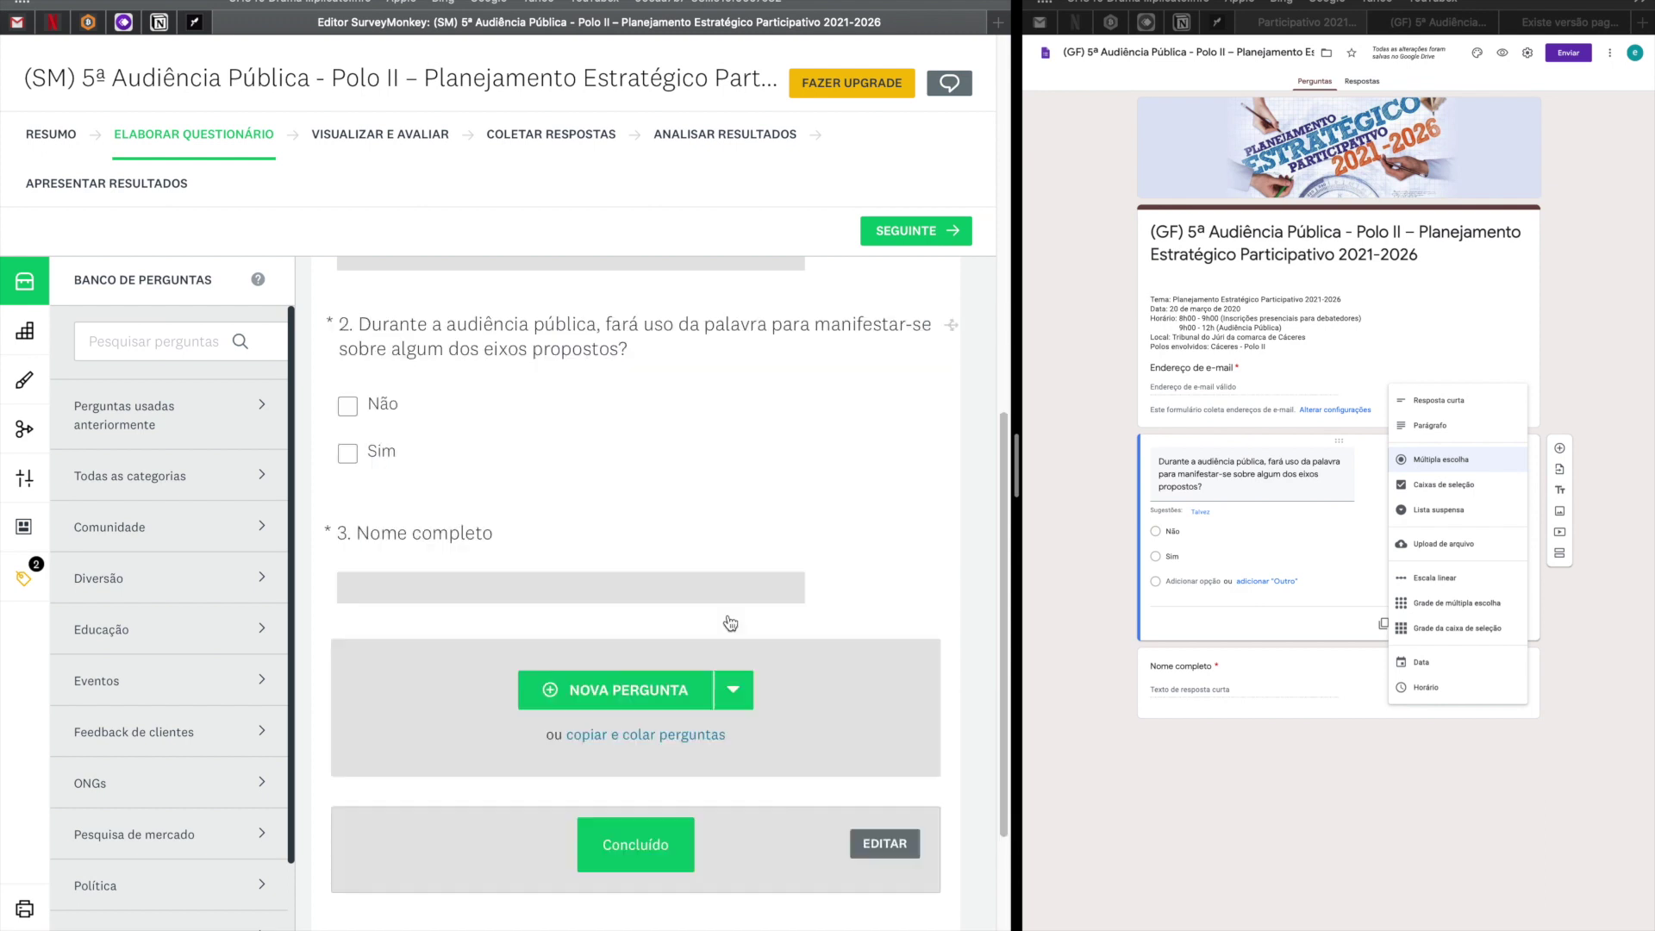
{"action": "mouse_move", "coordinate": [862, 341]}
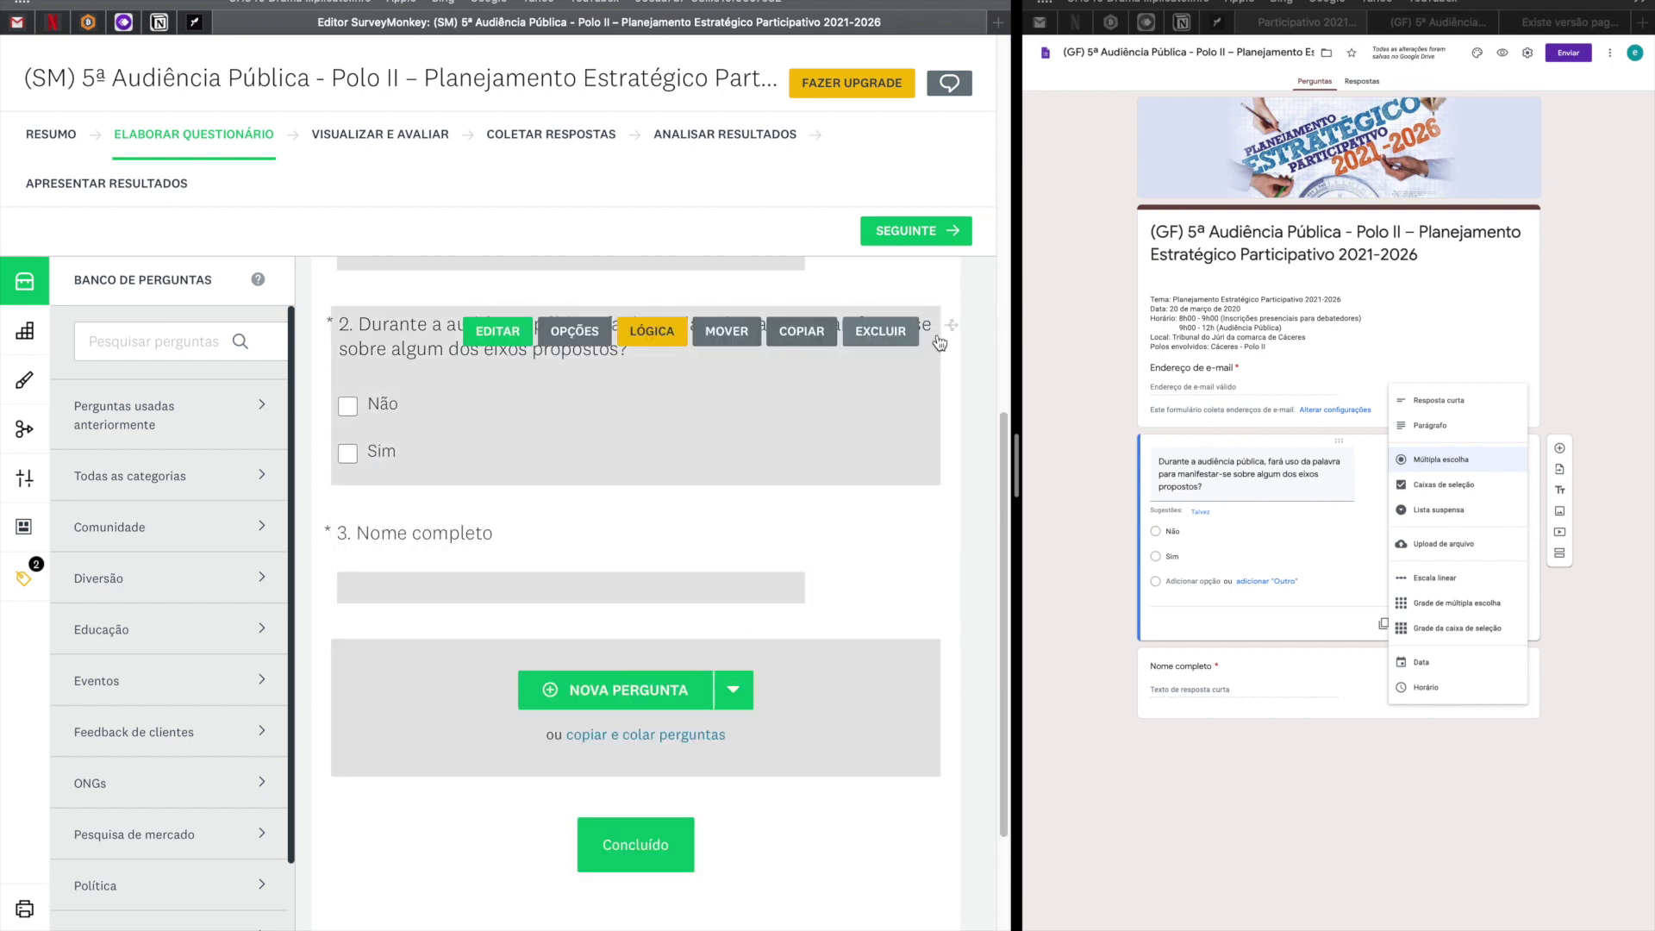
{"action": "left_click", "coordinate": [881, 333]}
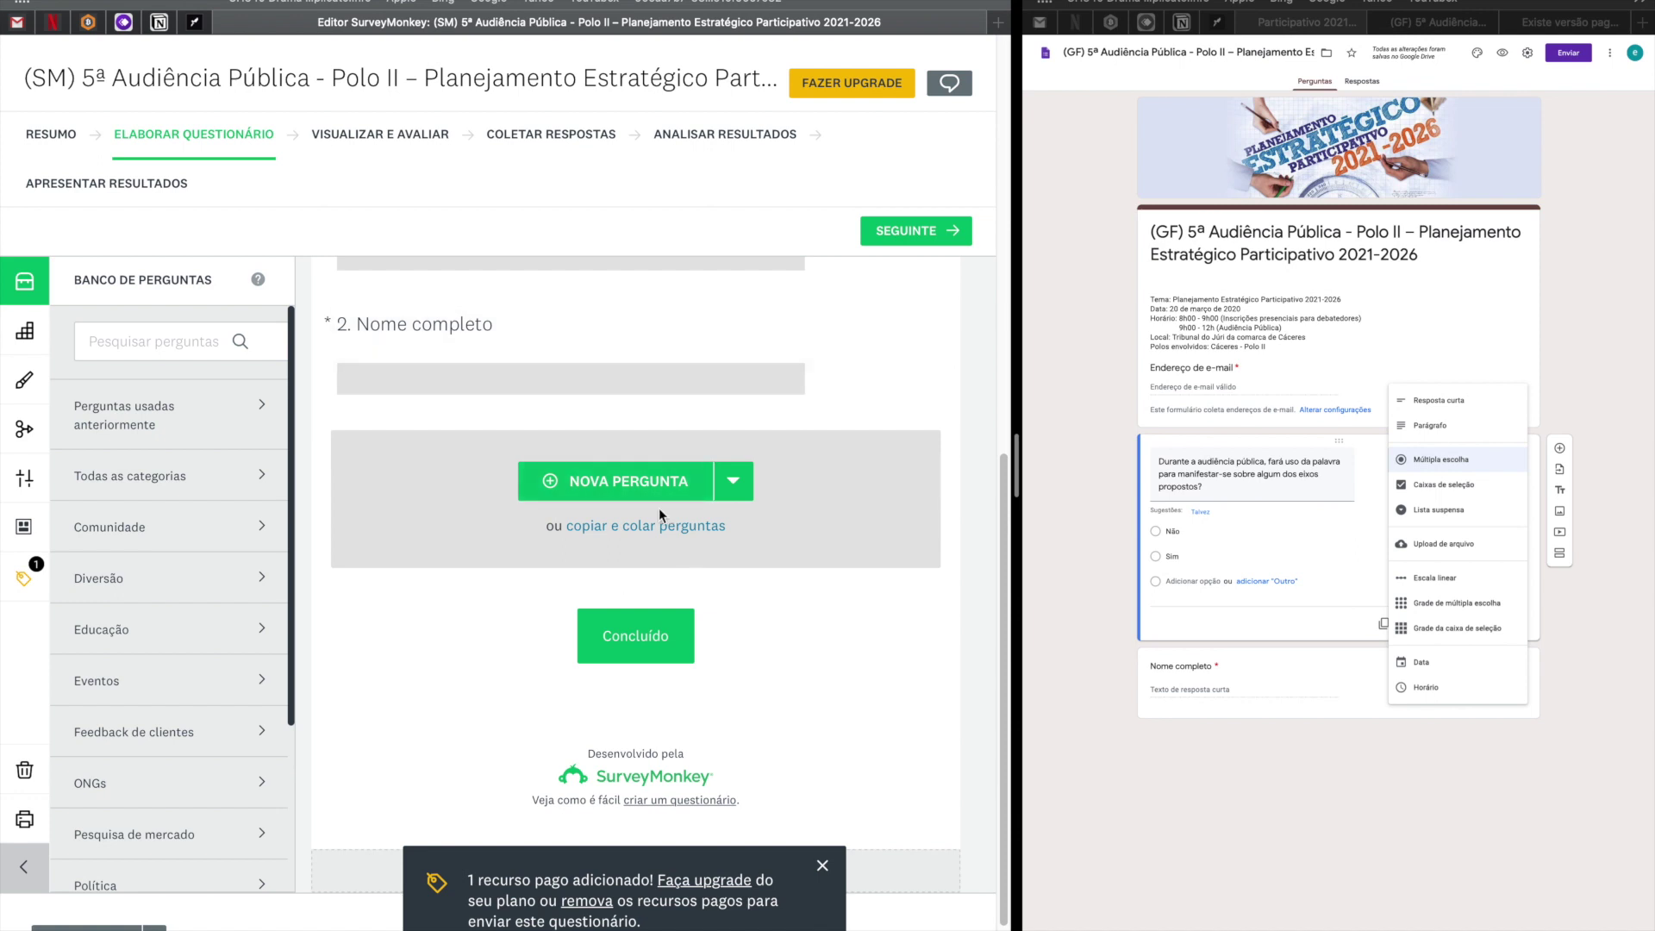
{"action": "left_click", "coordinate": [733, 480]}
{"action": "left_click", "coordinate": [546, 533]}
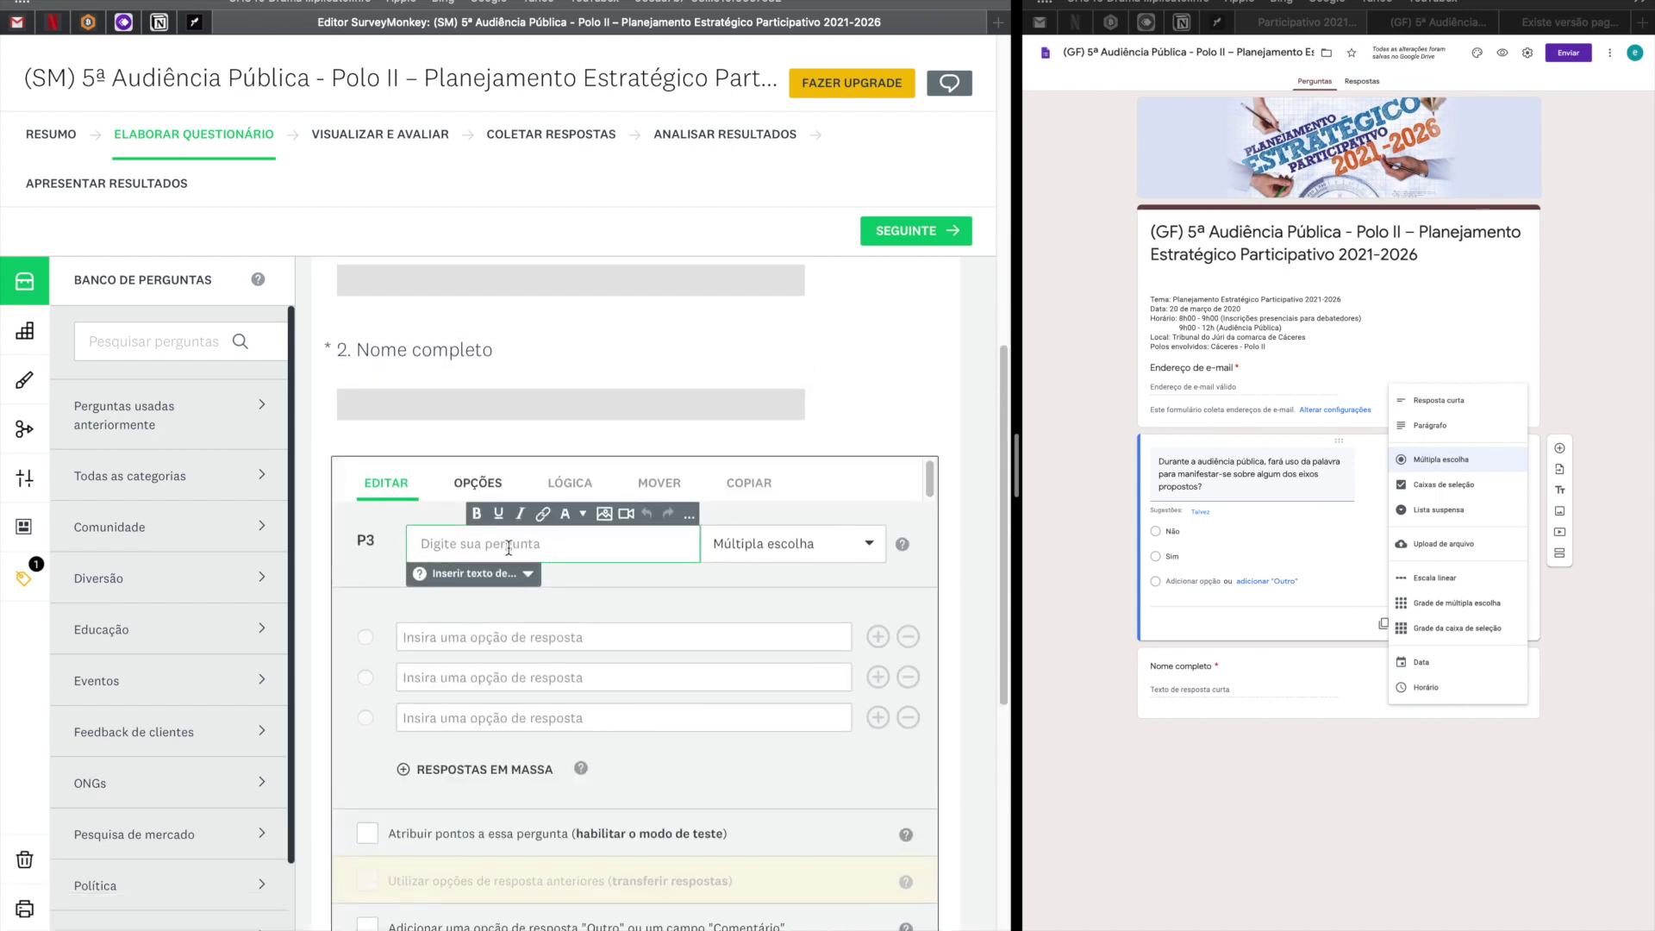
{"action": "key", "text": "super+v"}
Enter answers Não and Sim, remove the empty rows, tick Exigir uma resposta, and save.
{"action": "left_click", "coordinate": [505, 703]}
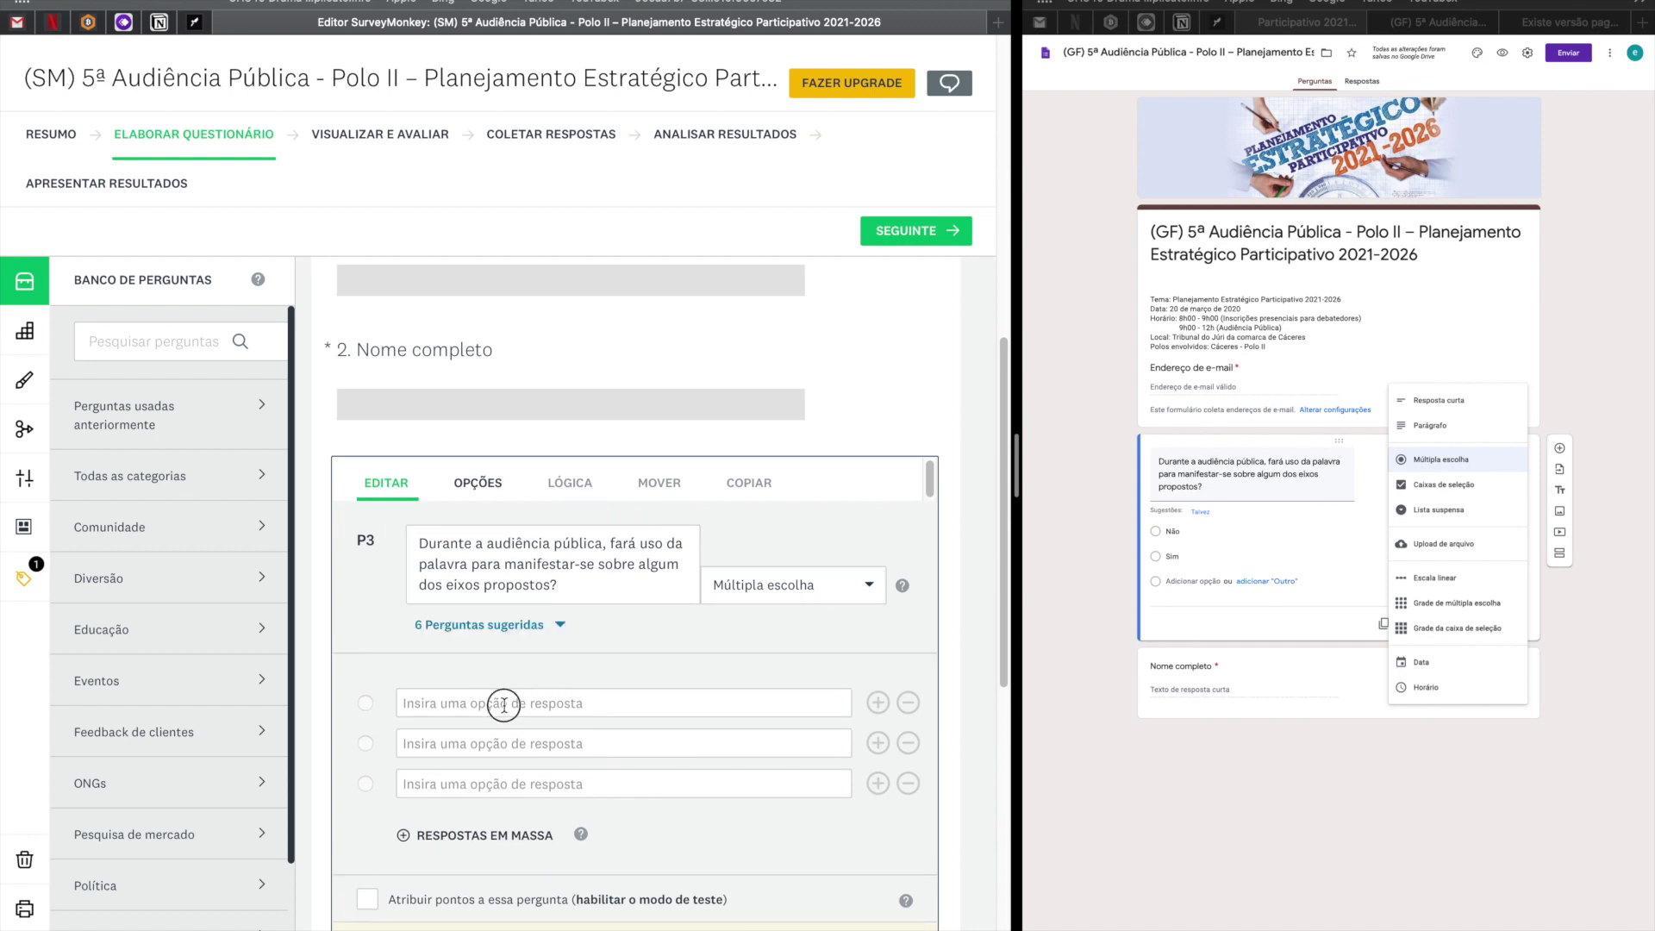
{"action": "type", "text": "Não"}
{"action": "left_click", "coordinate": [500, 743]}
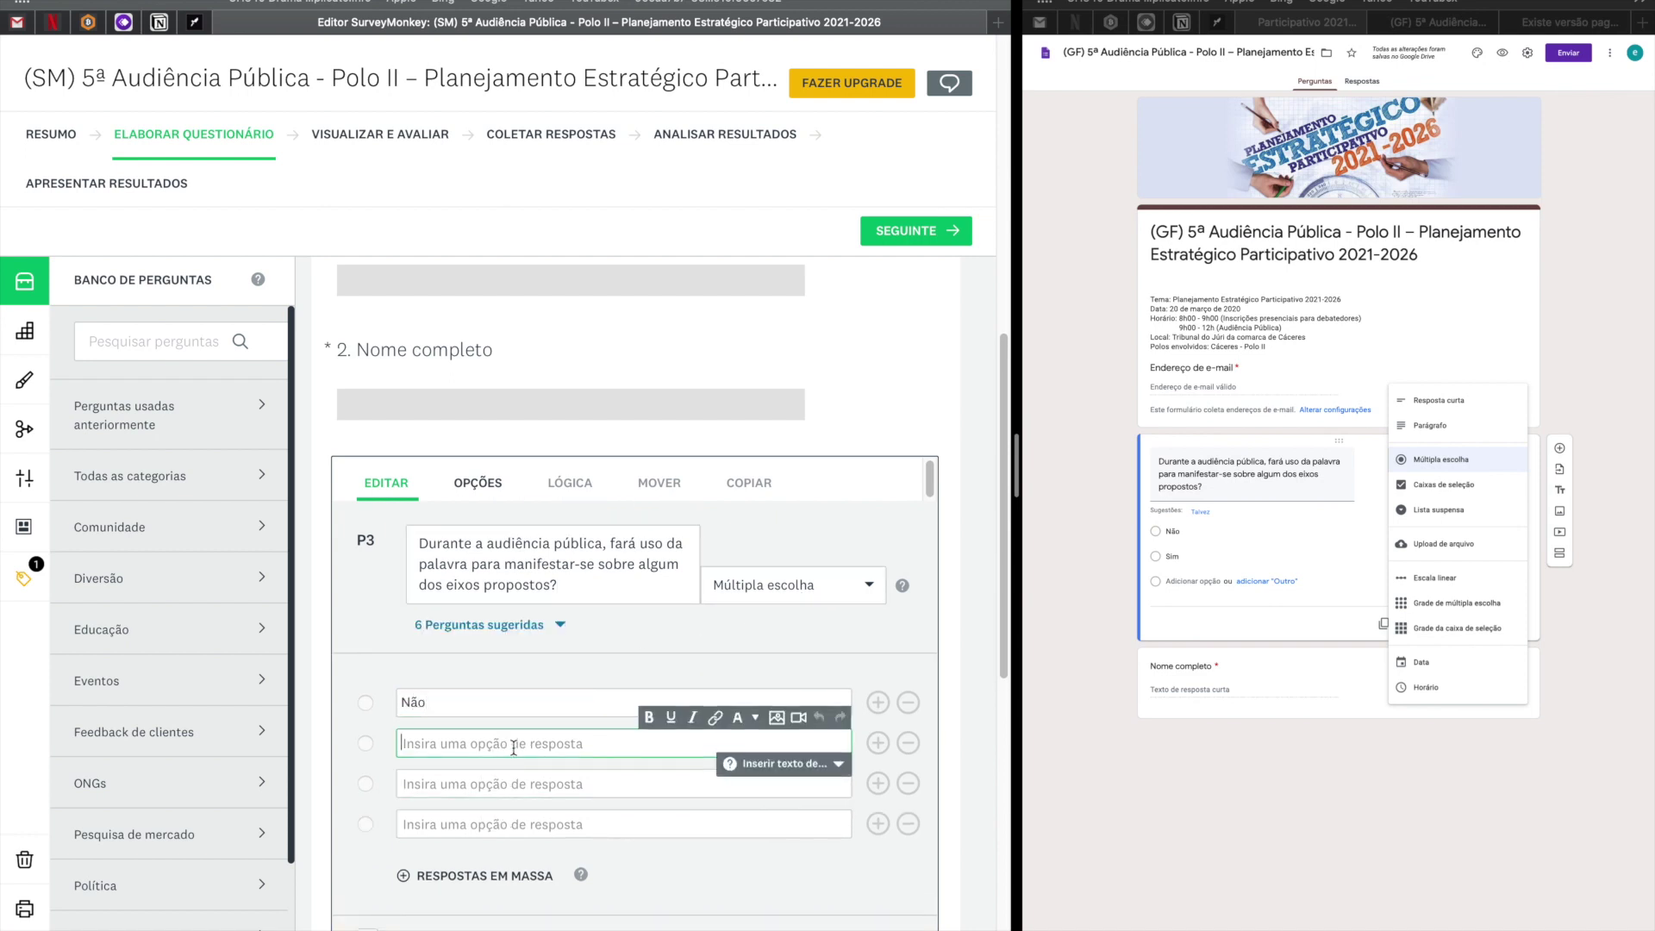
{"action": "type", "text": "Sim"}
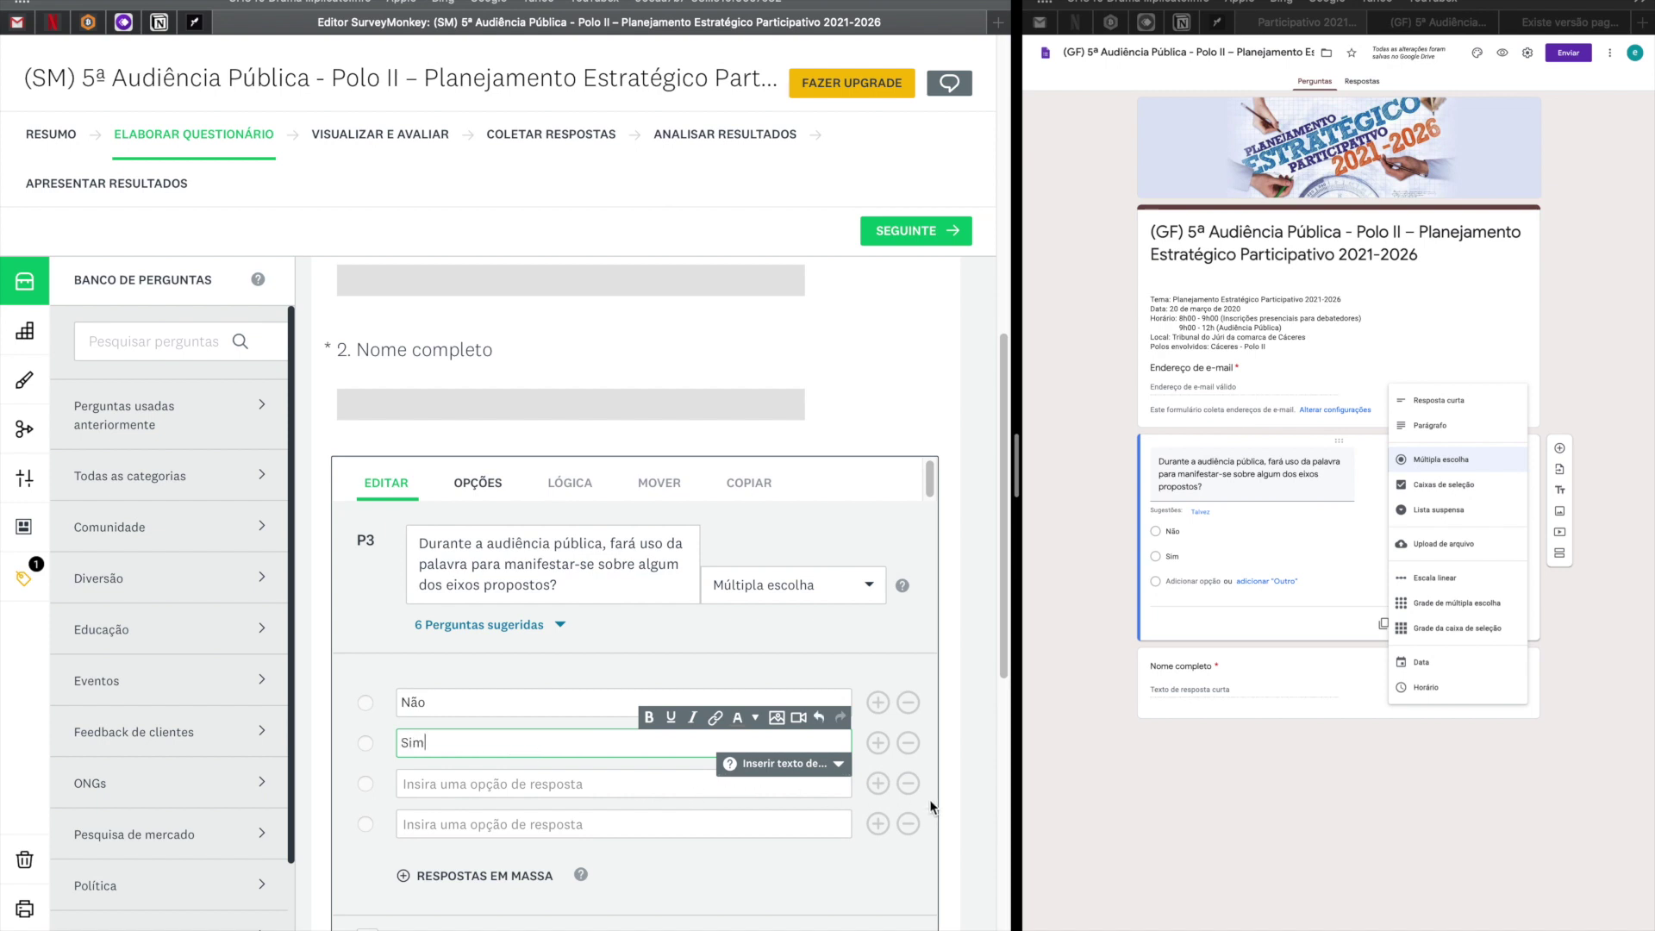
{"action": "left_click", "coordinate": [907, 785]}
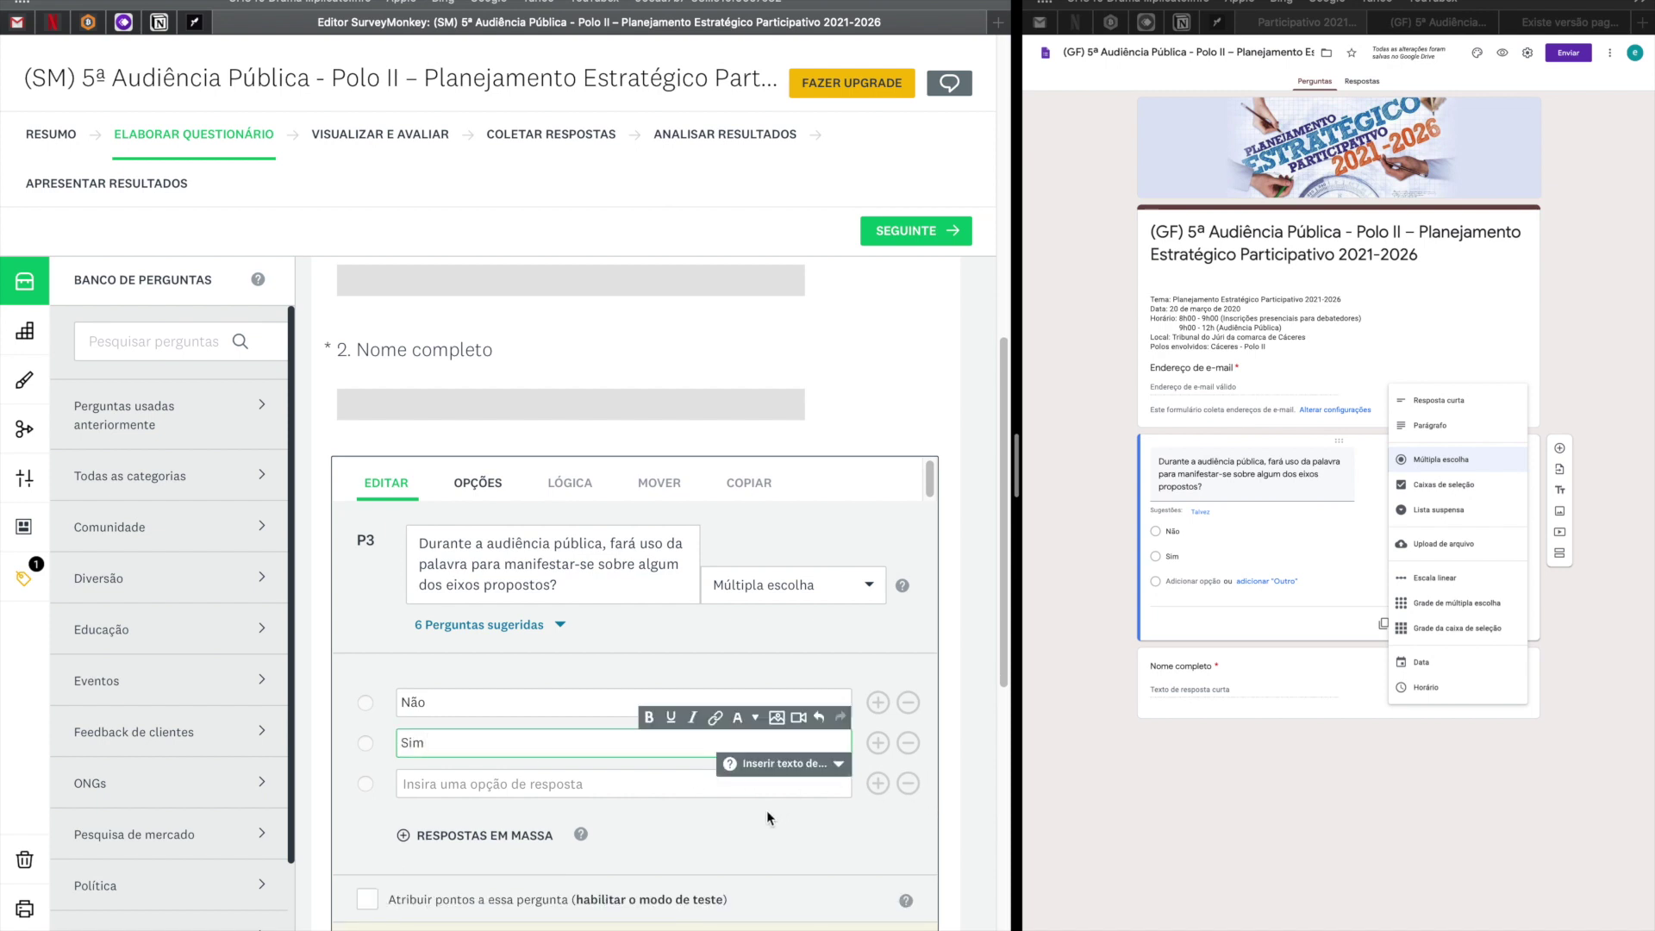
{"action": "left_click", "coordinate": [907, 784]}
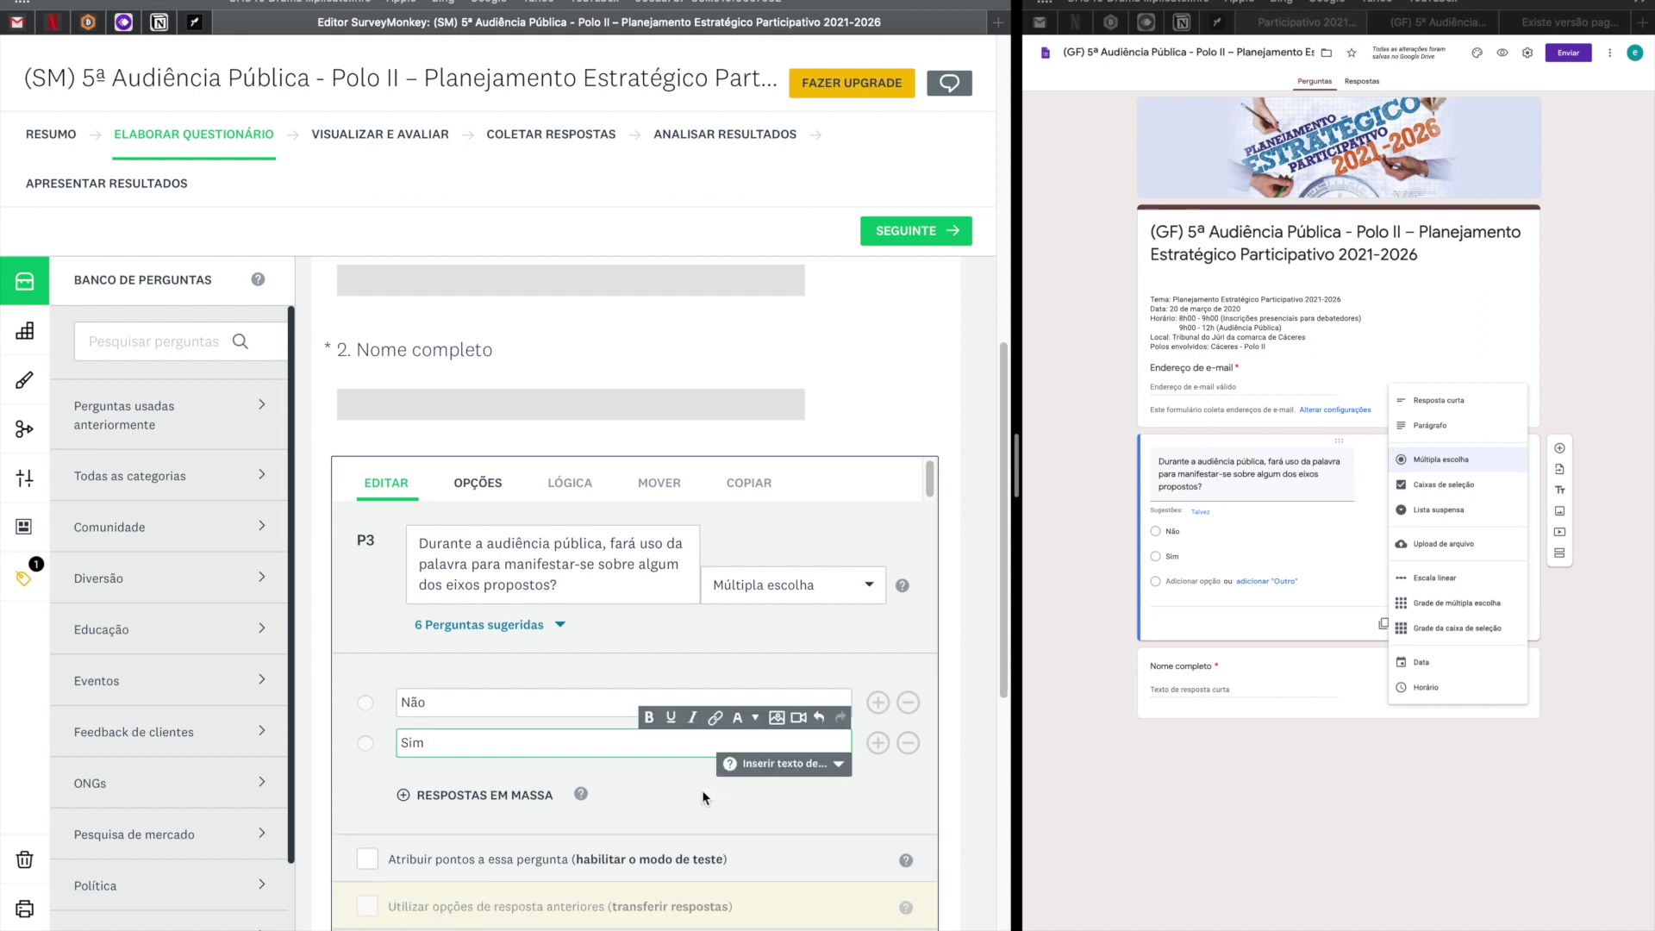
{"action": "scroll", "coordinate": [702, 797], "scroll_direction": "down", "scroll_amount": 2}
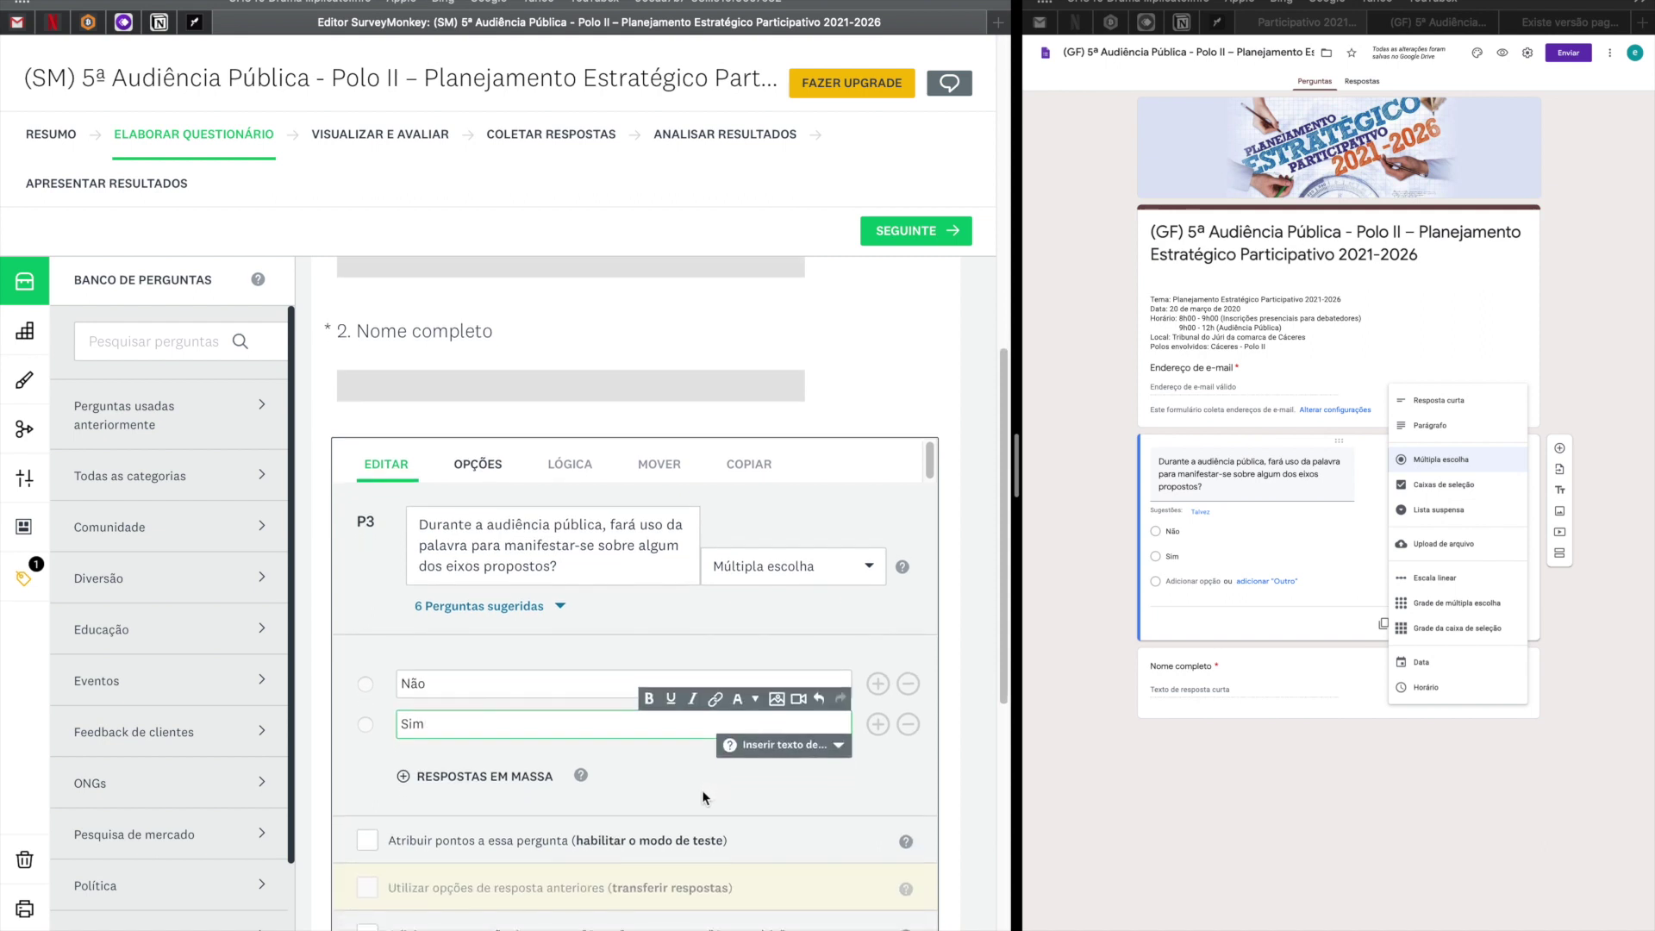
{"action": "left_click", "coordinate": [496, 437]}
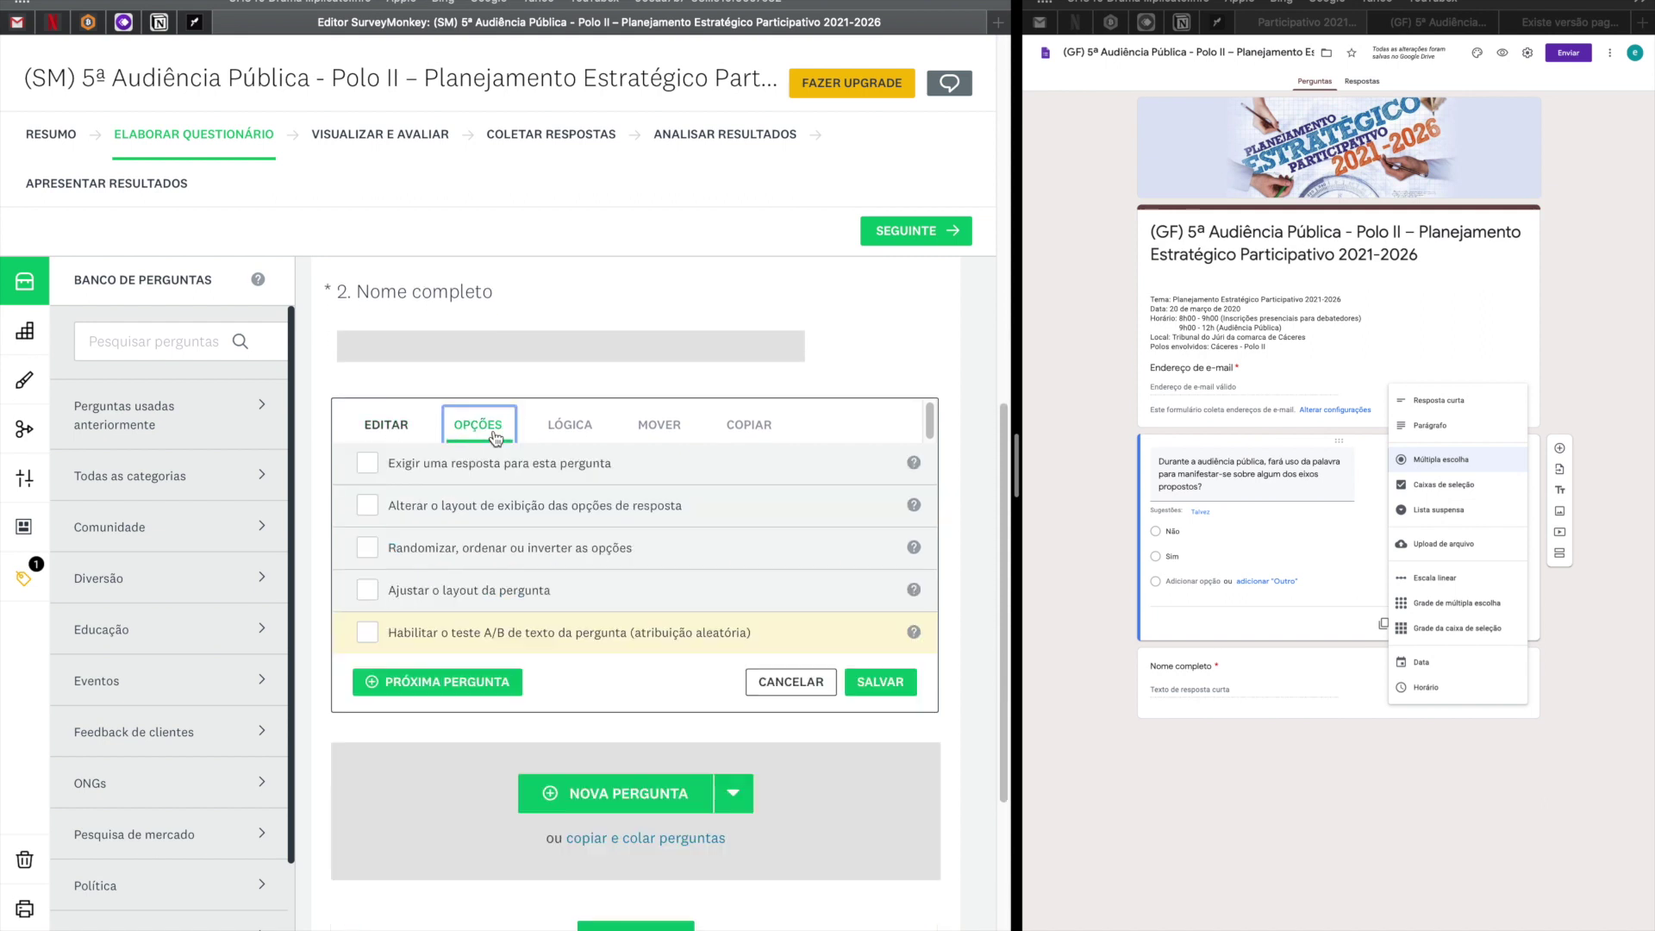
{"action": "left_click", "coordinate": [370, 464]}
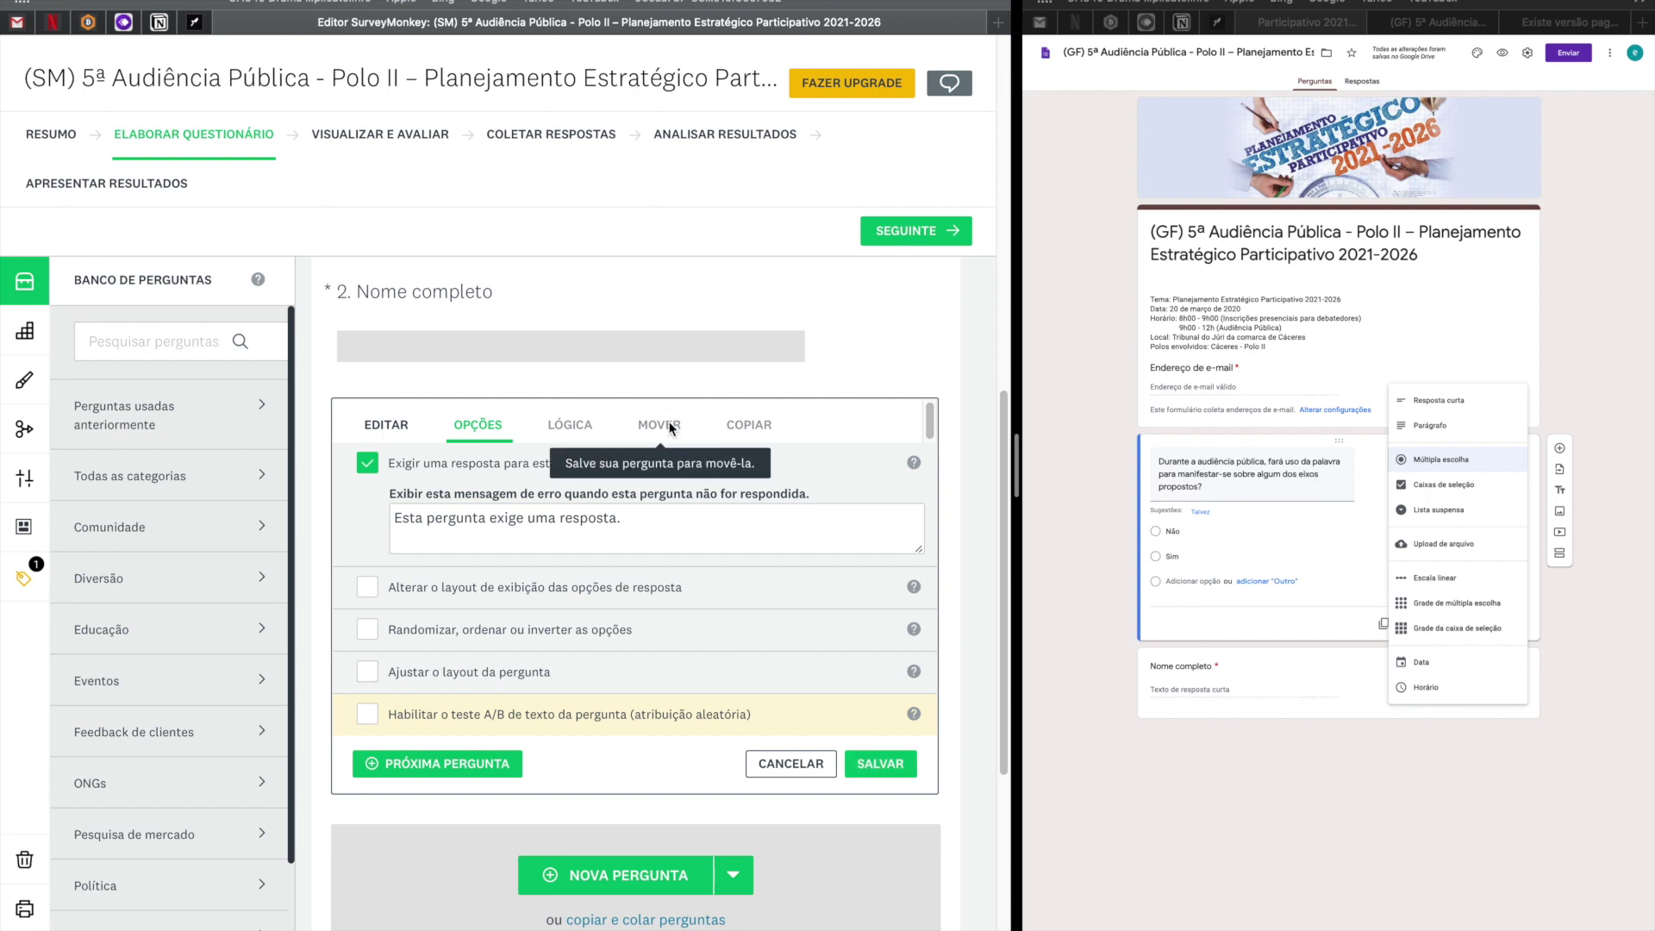
{"action": "left_click", "coordinate": [866, 759]}
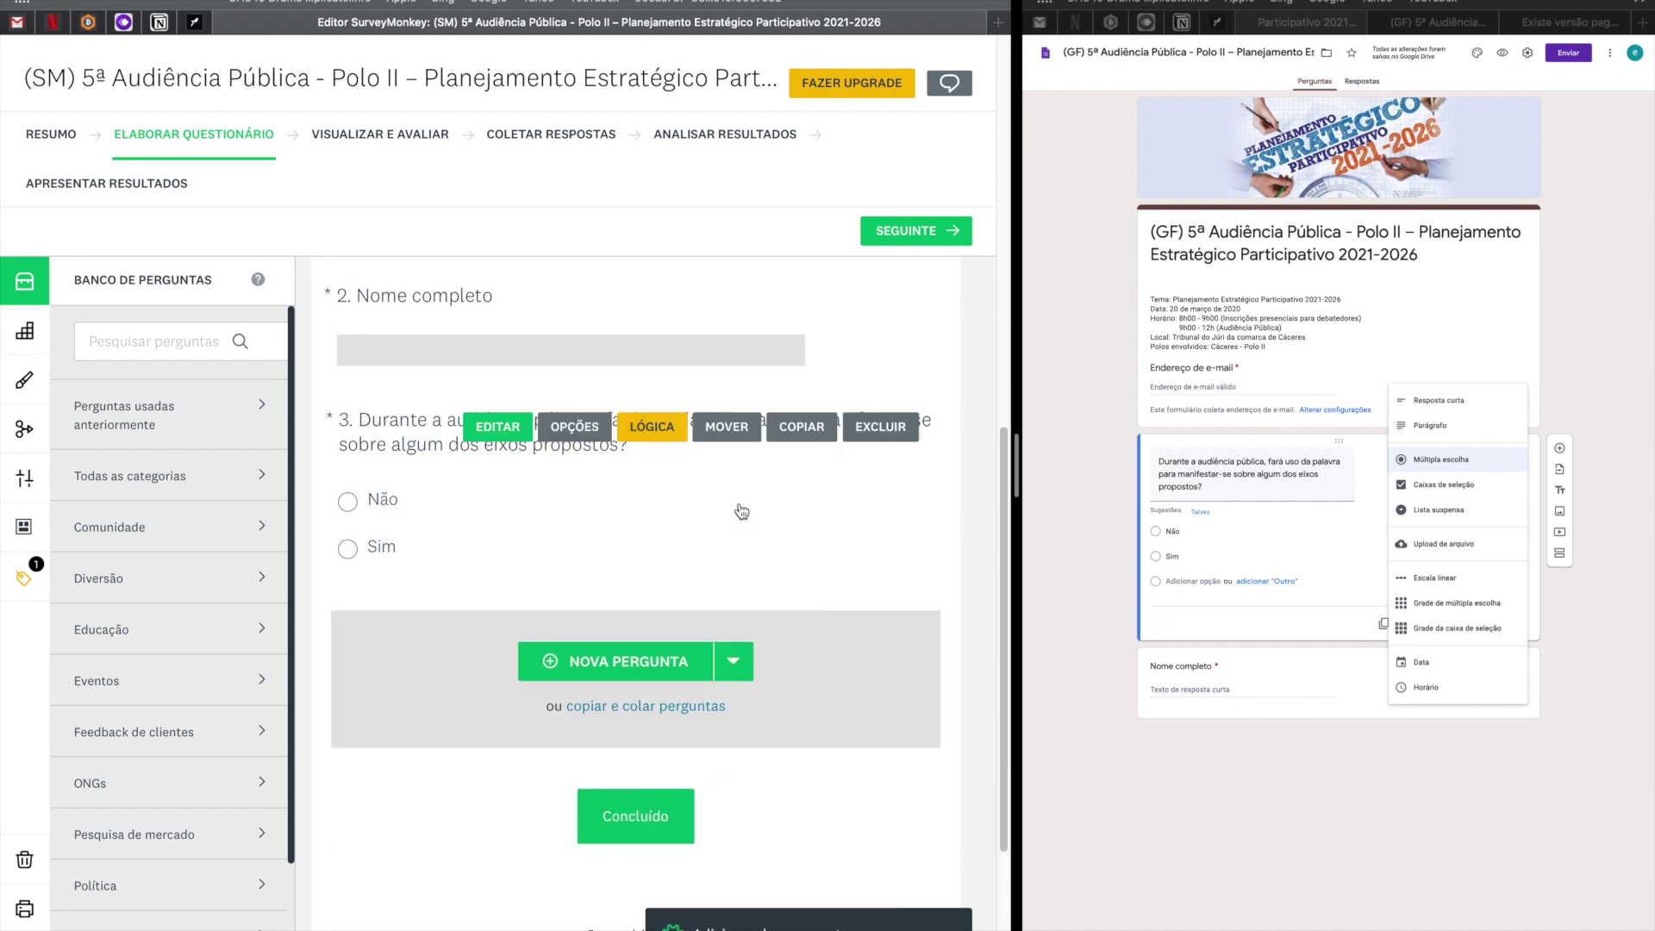
Move question 3 to Página 1, after '1. Endereço de e-mail', with MOVER PERGUNTA.
{"action": "scroll", "coordinate": [739, 509], "scroll_direction": "up", "scroll_amount": 3}
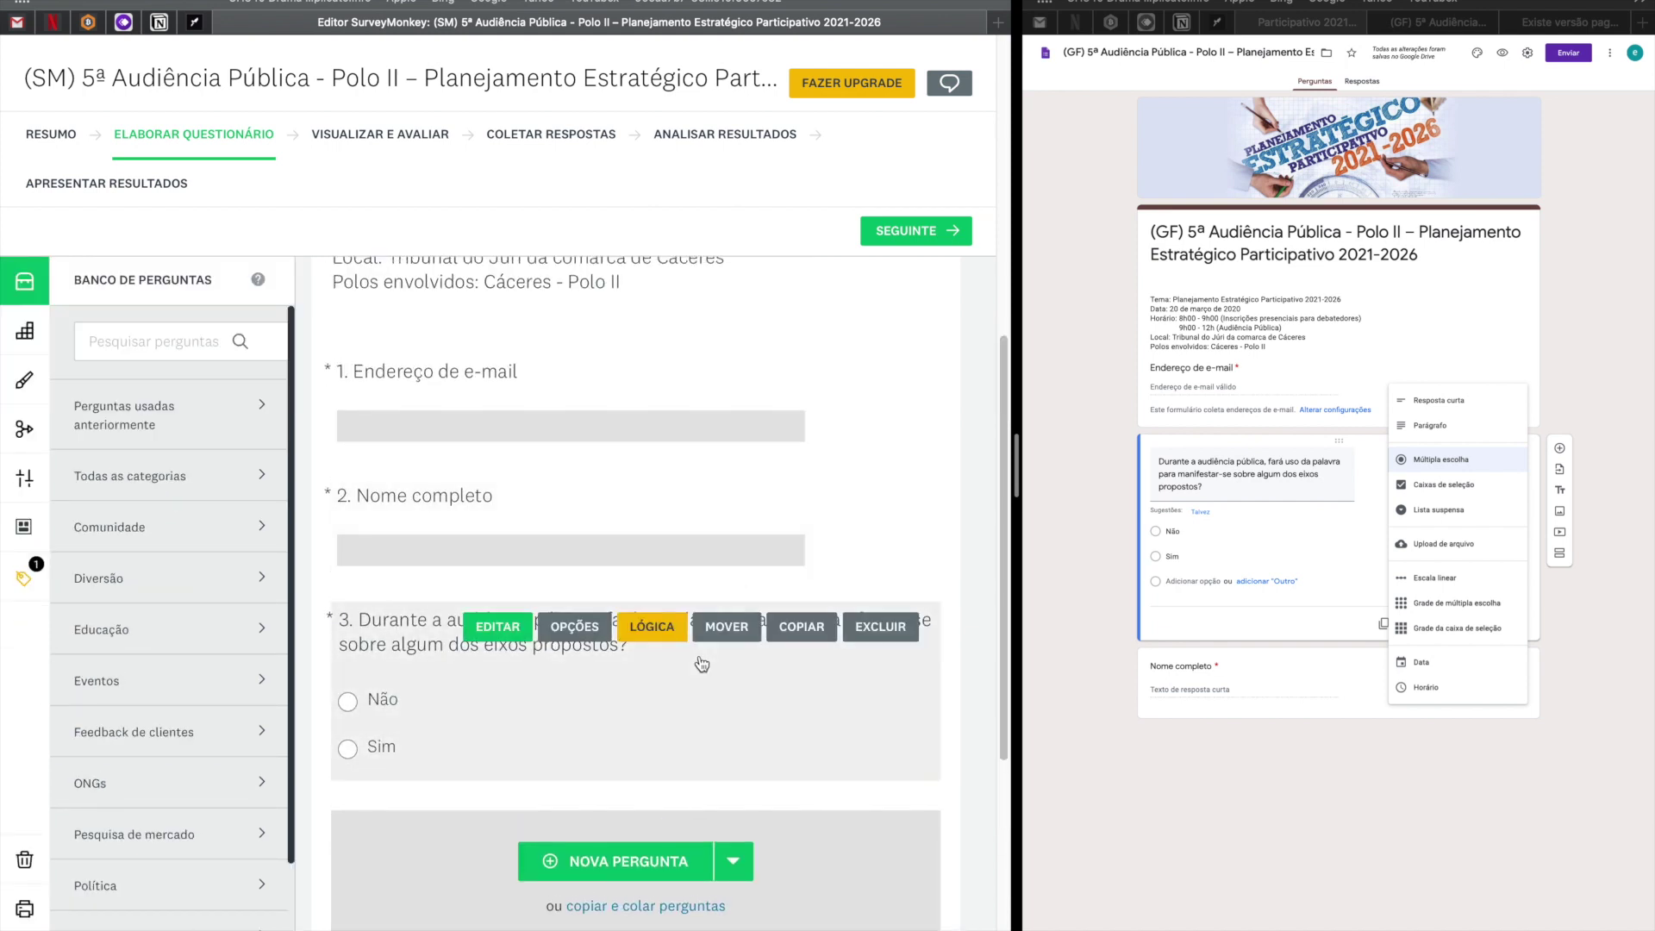
{"action": "left_click", "coordinate": [728, 632]}
{"action": "scroll", "coordinate": [729, 643], "scroll_direction": "down", "scroll_amount": 3}
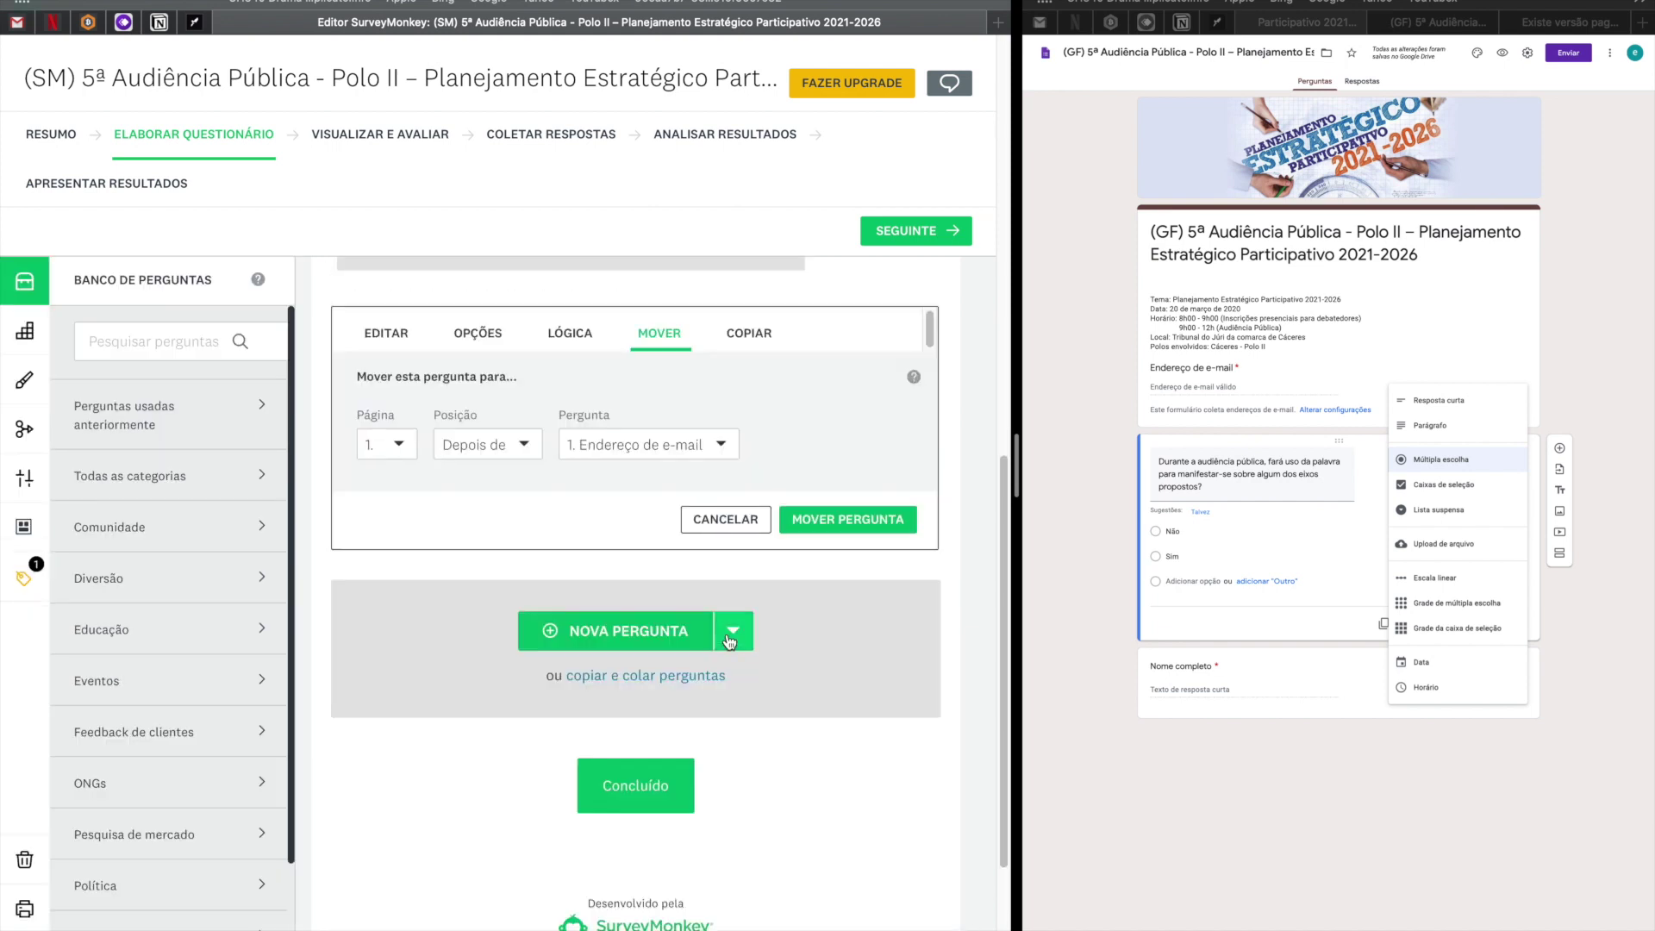
{"action": "scroll", "coordinate": [678, 509], "scroll_direction": "up", "scroll_amount": 7}
{"action": "scroll", "coordinate": [679, 511], "scroll_direction": "down", "scroll_amount": 2}
{"action": "scroll", "coordinate": [680, 510], "scroll_direction": "down", "scroll_amount": 2}
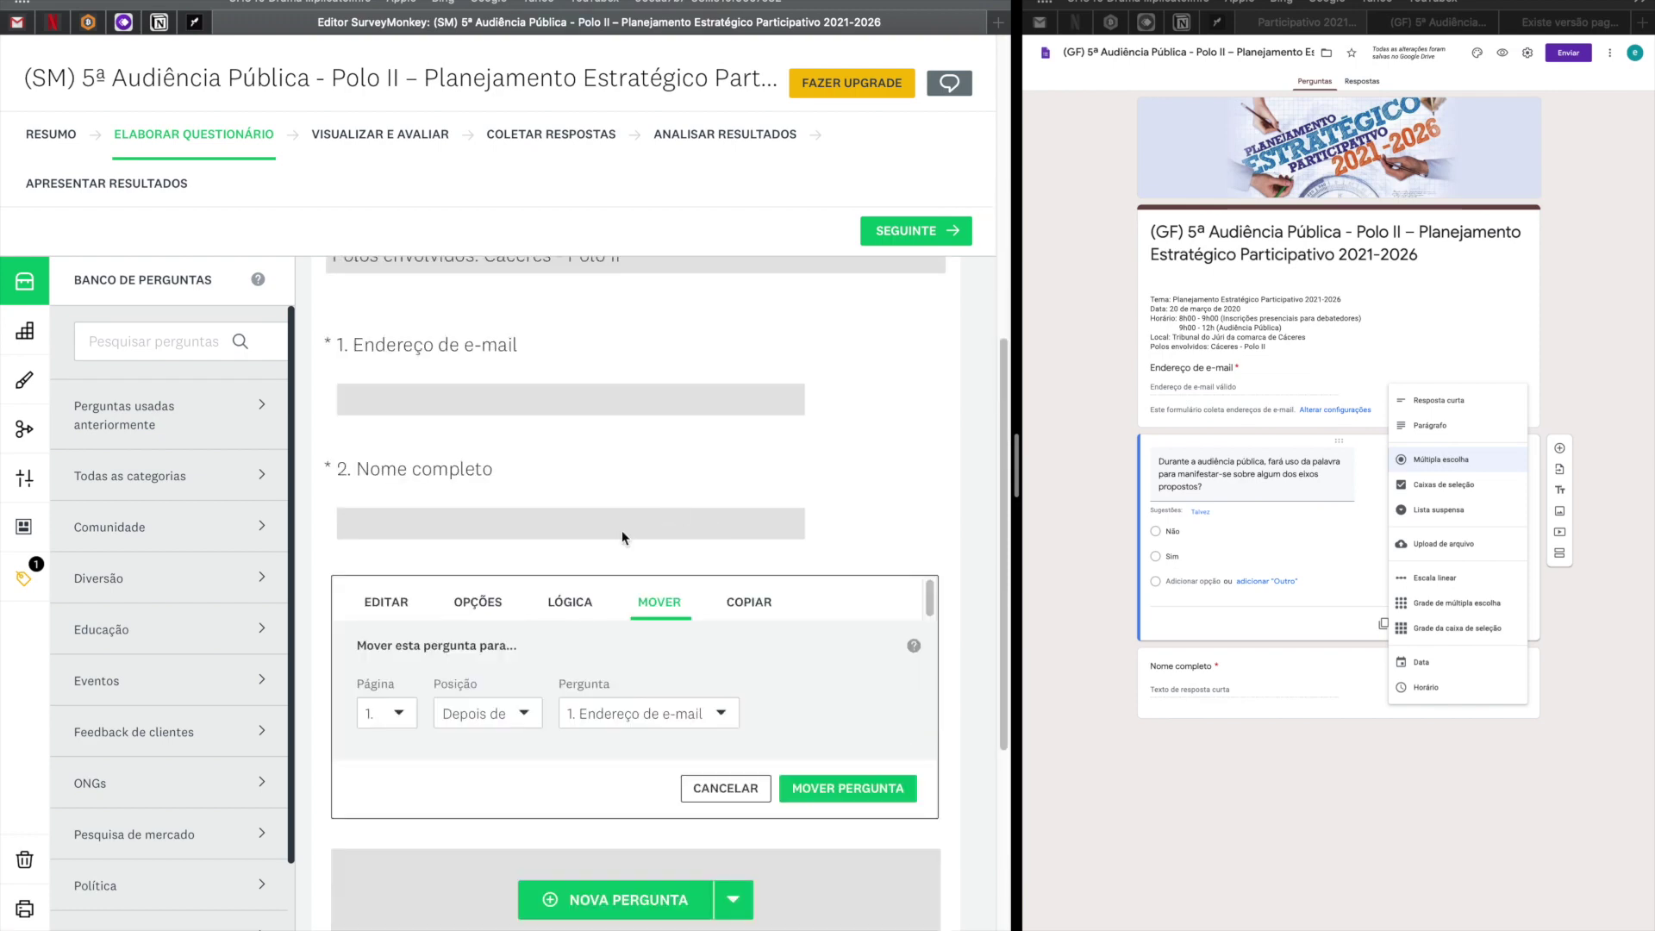
{"action": "left_click", "coordinate": [824, 797]}
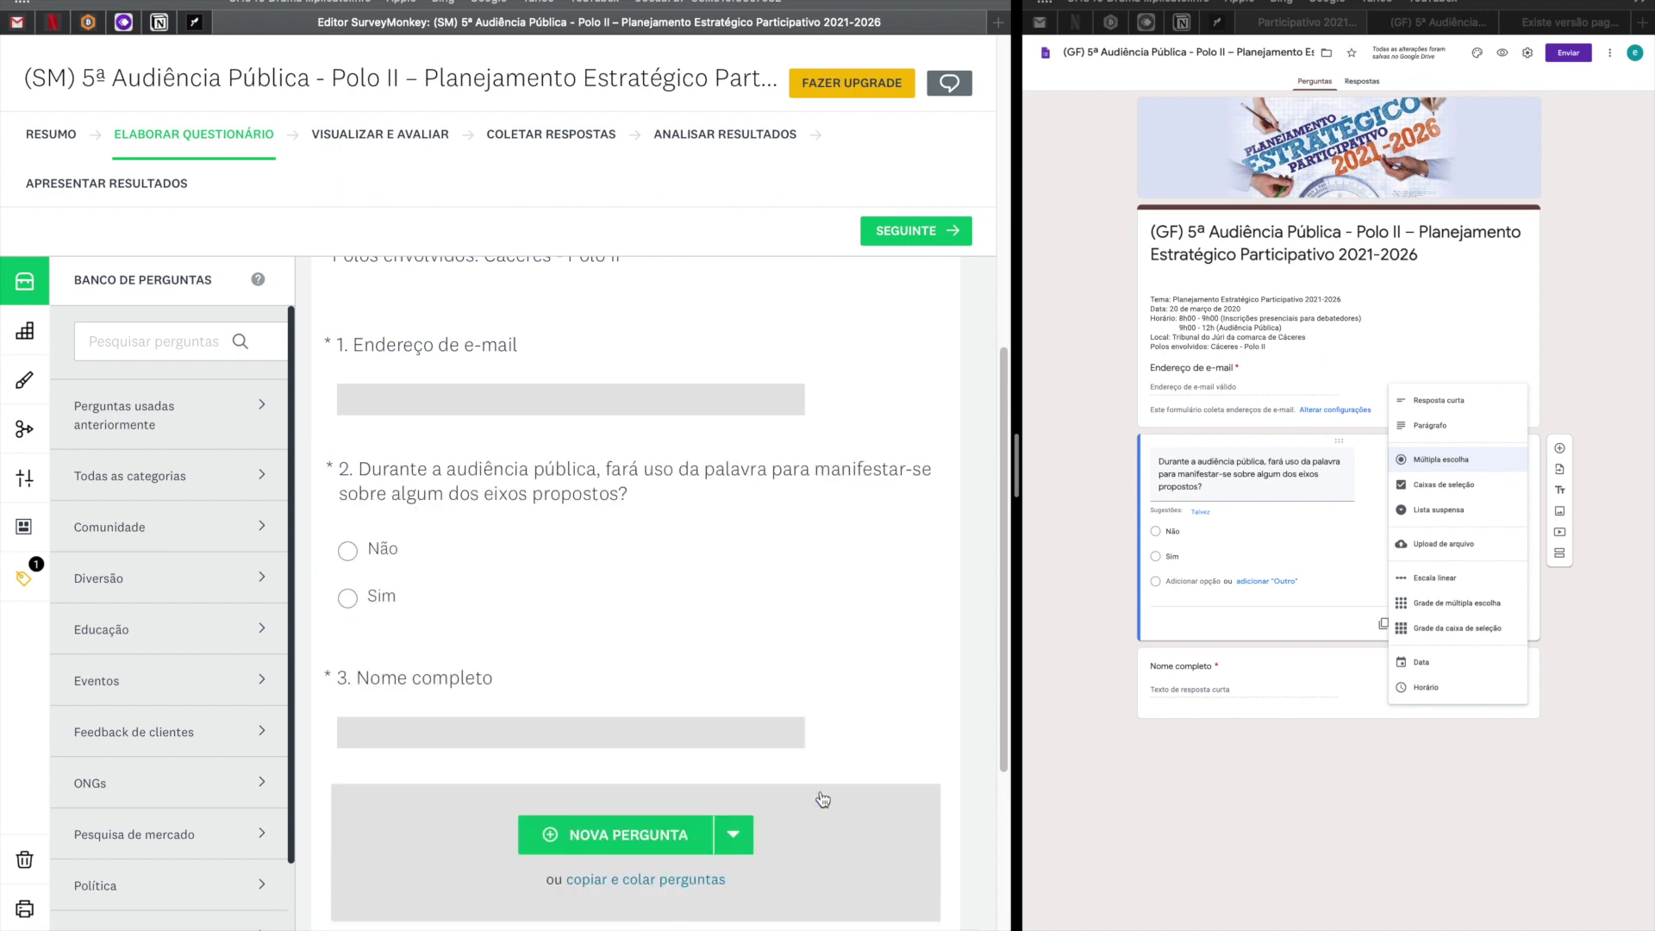
{"action": "mouse_move", "coordinate": [503, 533]}
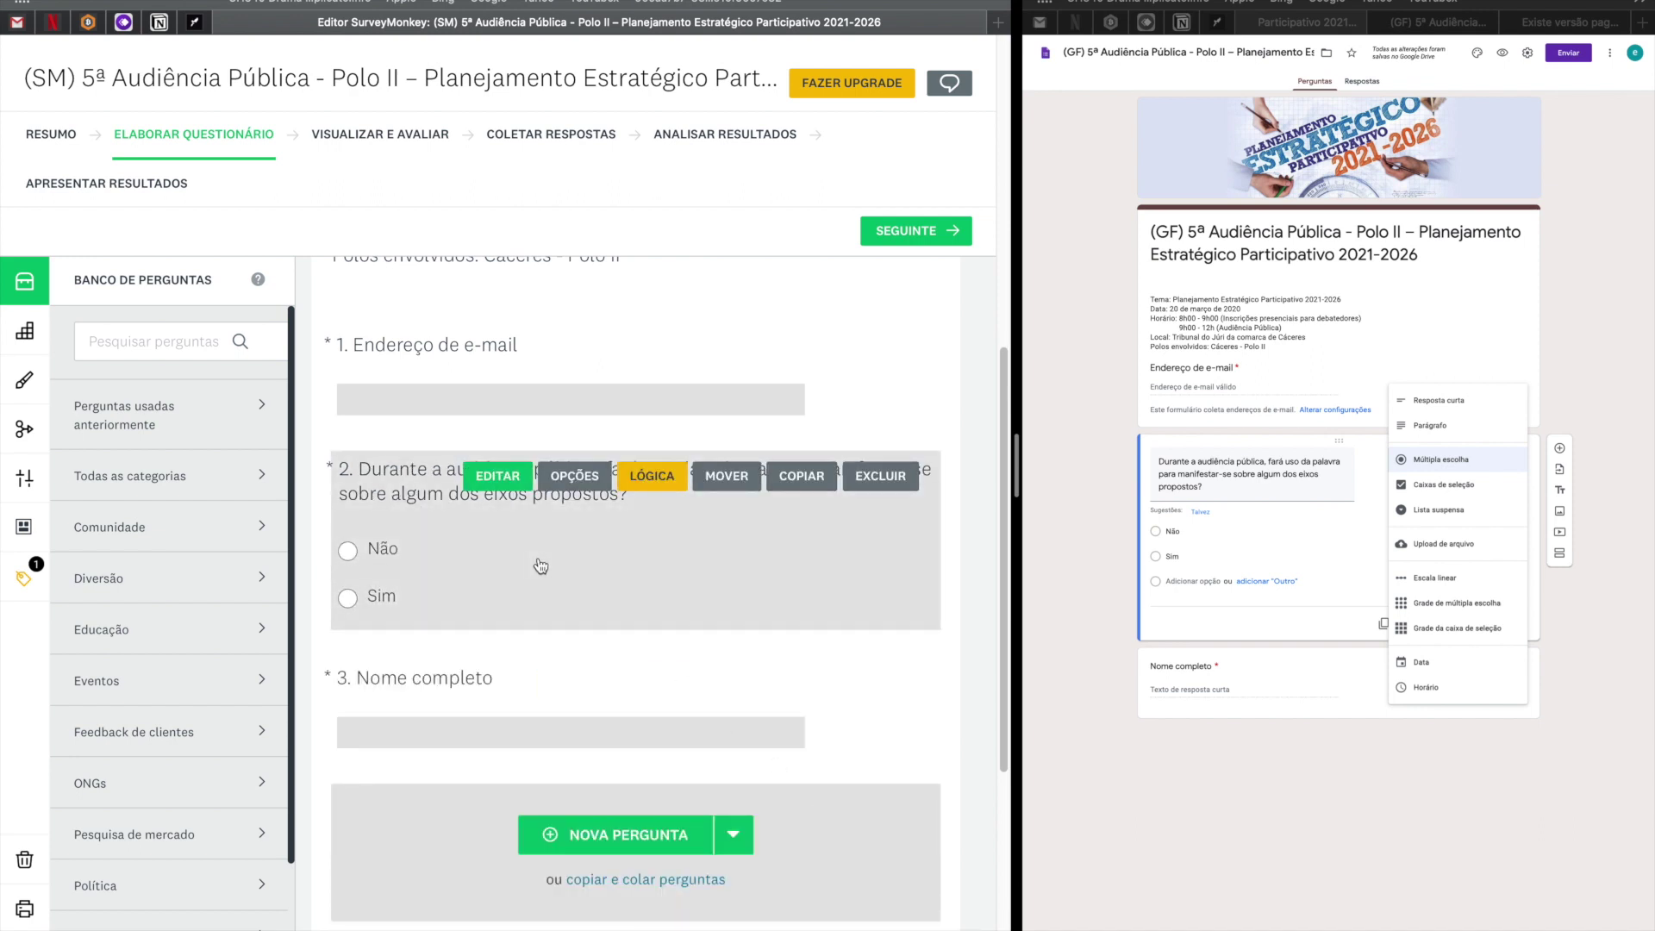
{"action": "scroll", "coordinate": [905, 712], "scroll_direction": "down", "scroll_amount": 1}
{"action": "scroll", "coordinate": [905, 716], "scroll_direction": "down", "scroll_amount": 3}
{"action": "scroll", "coordinate": [903, 713], "scroll_direction": "up", "scroll_amount": 5}
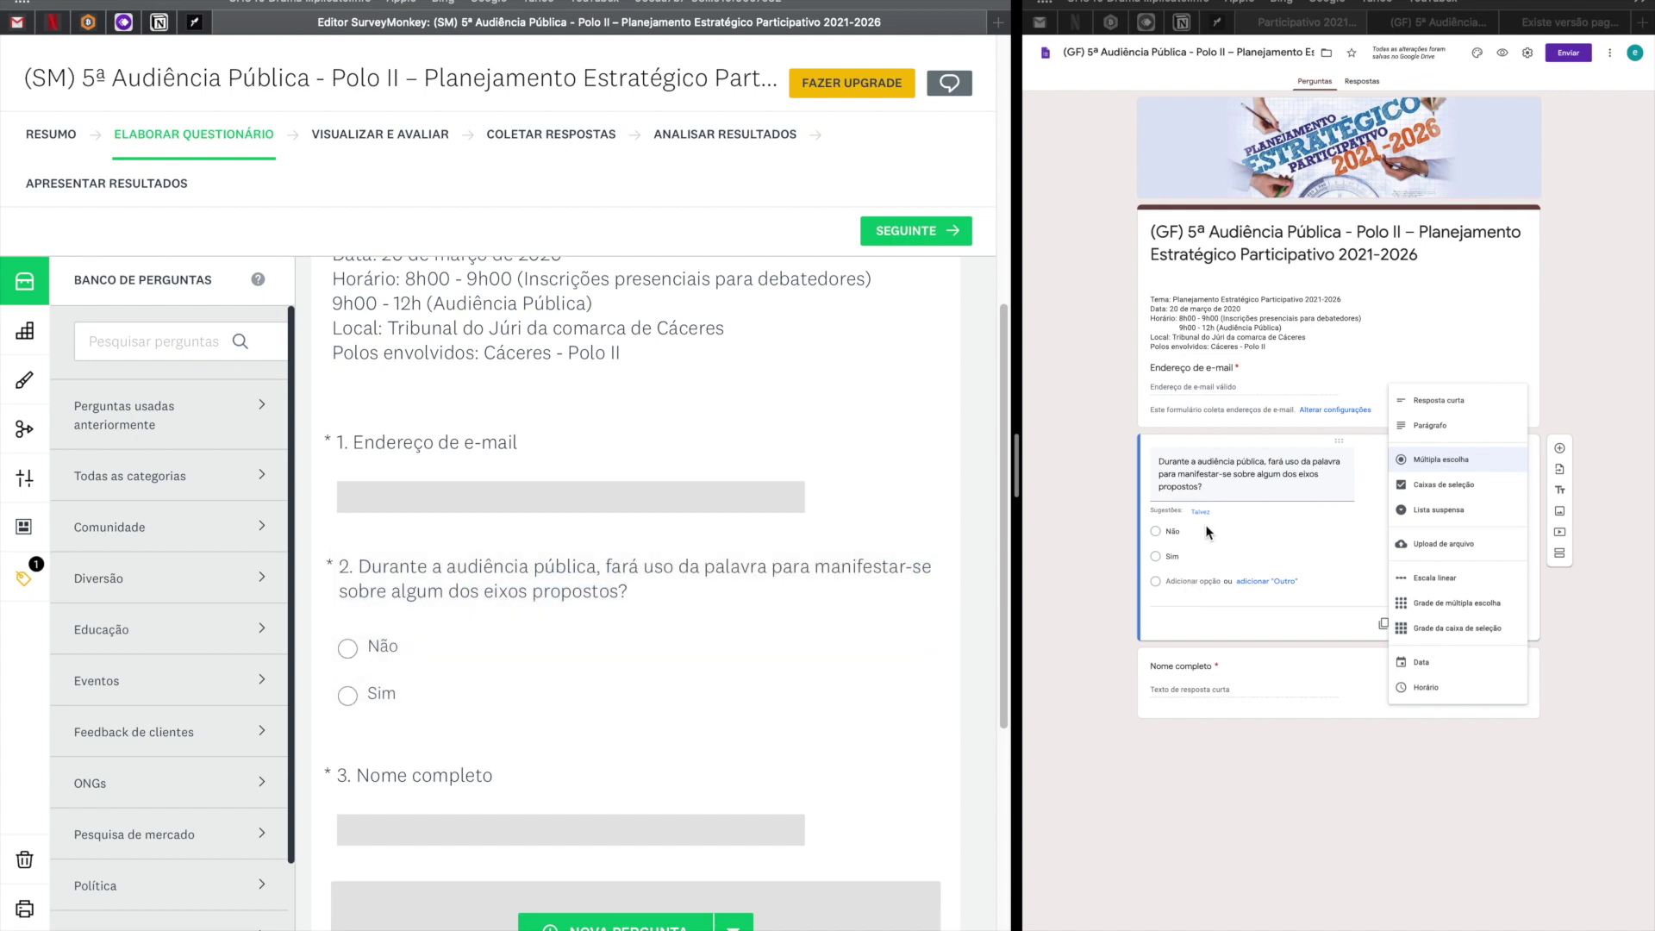
{"action": "scroll", "coordinate": [589, 710], "scroll_direction": "down", "scroll_amount": 1}
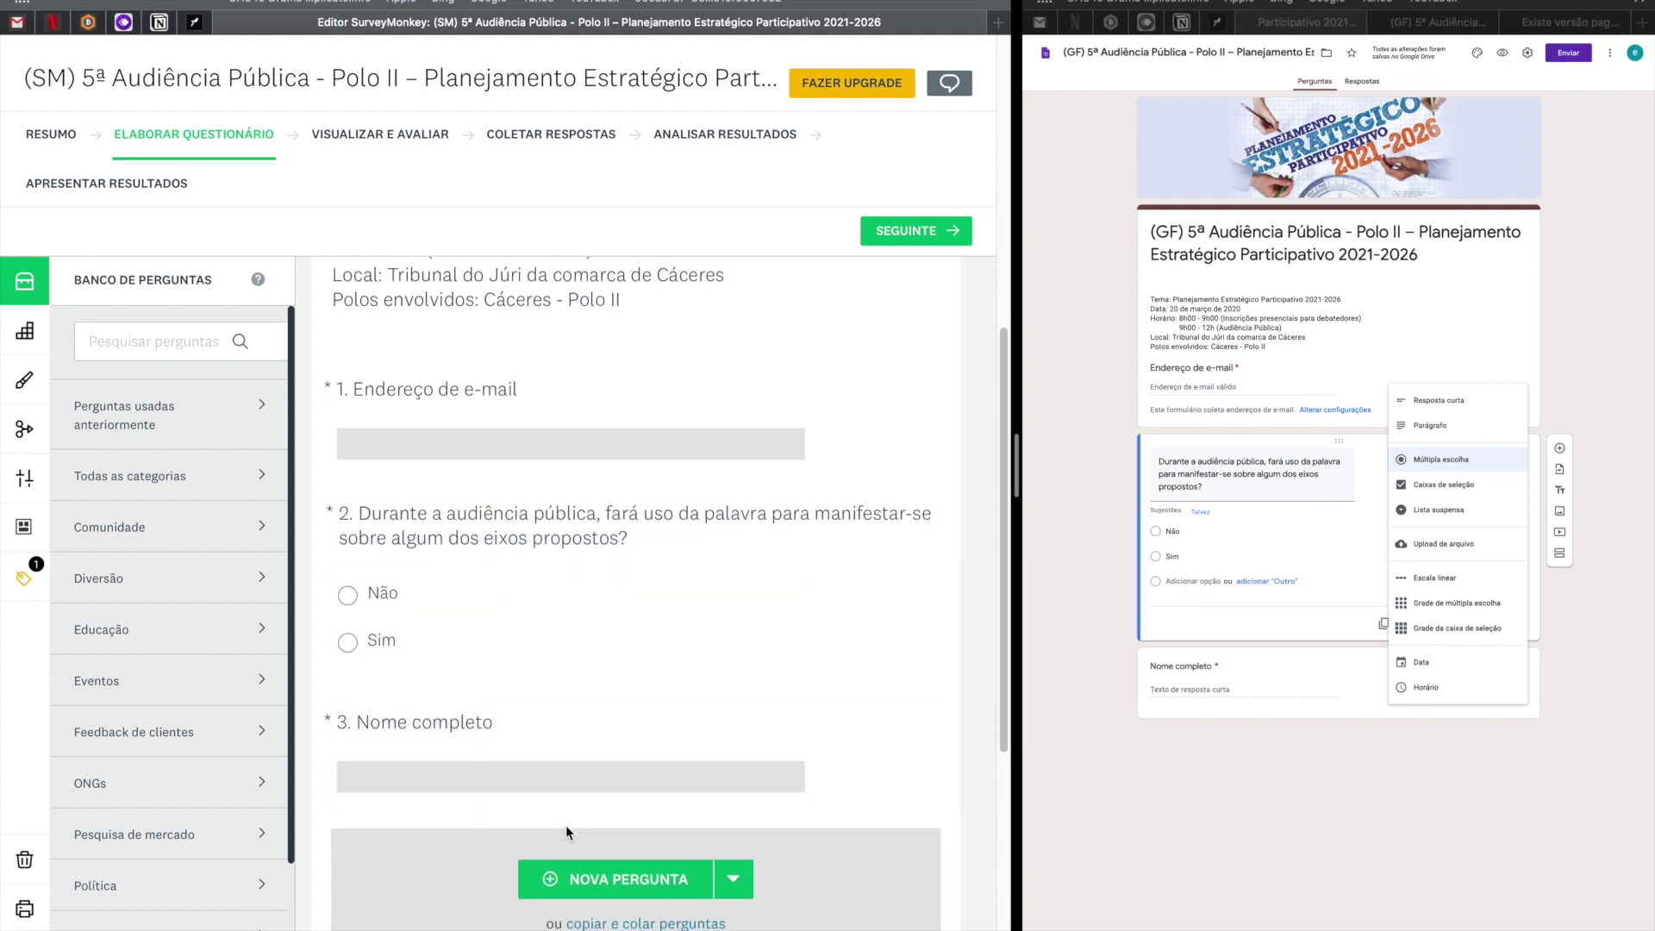
{"action": "left_click", "coordinate": [1095, 795]}
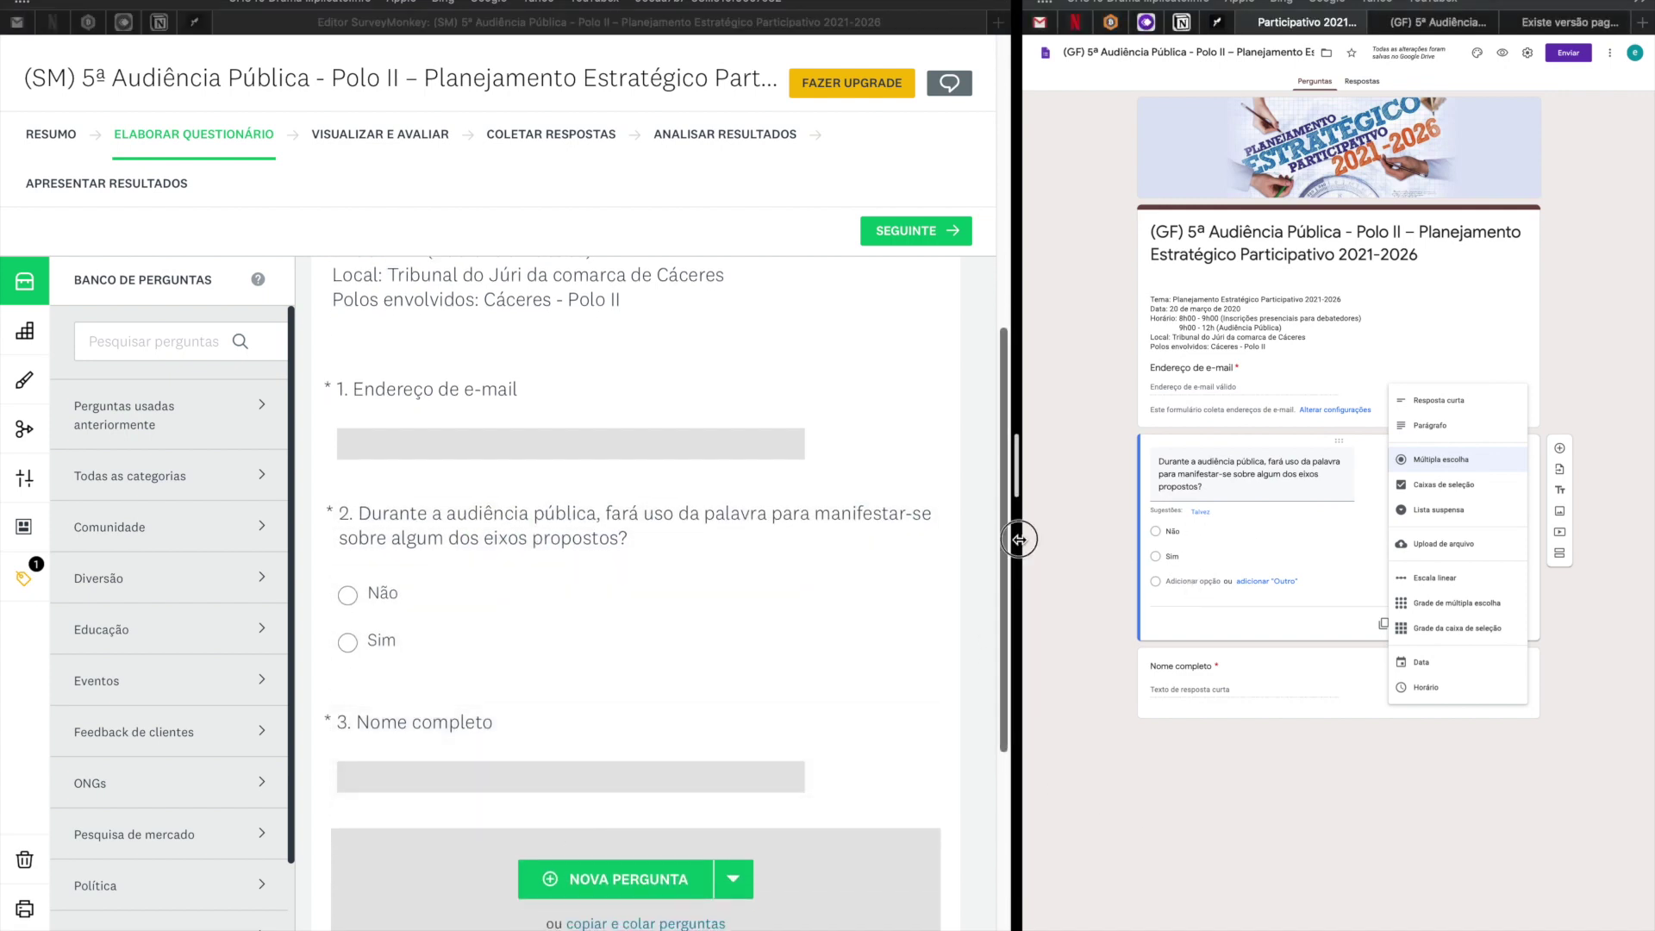
Widen the Google Forms pane and add a new section after the participation question.
{"action": "left_click_drag", "start_coordinate": [944, 540], "coordinate": [591, 560]}
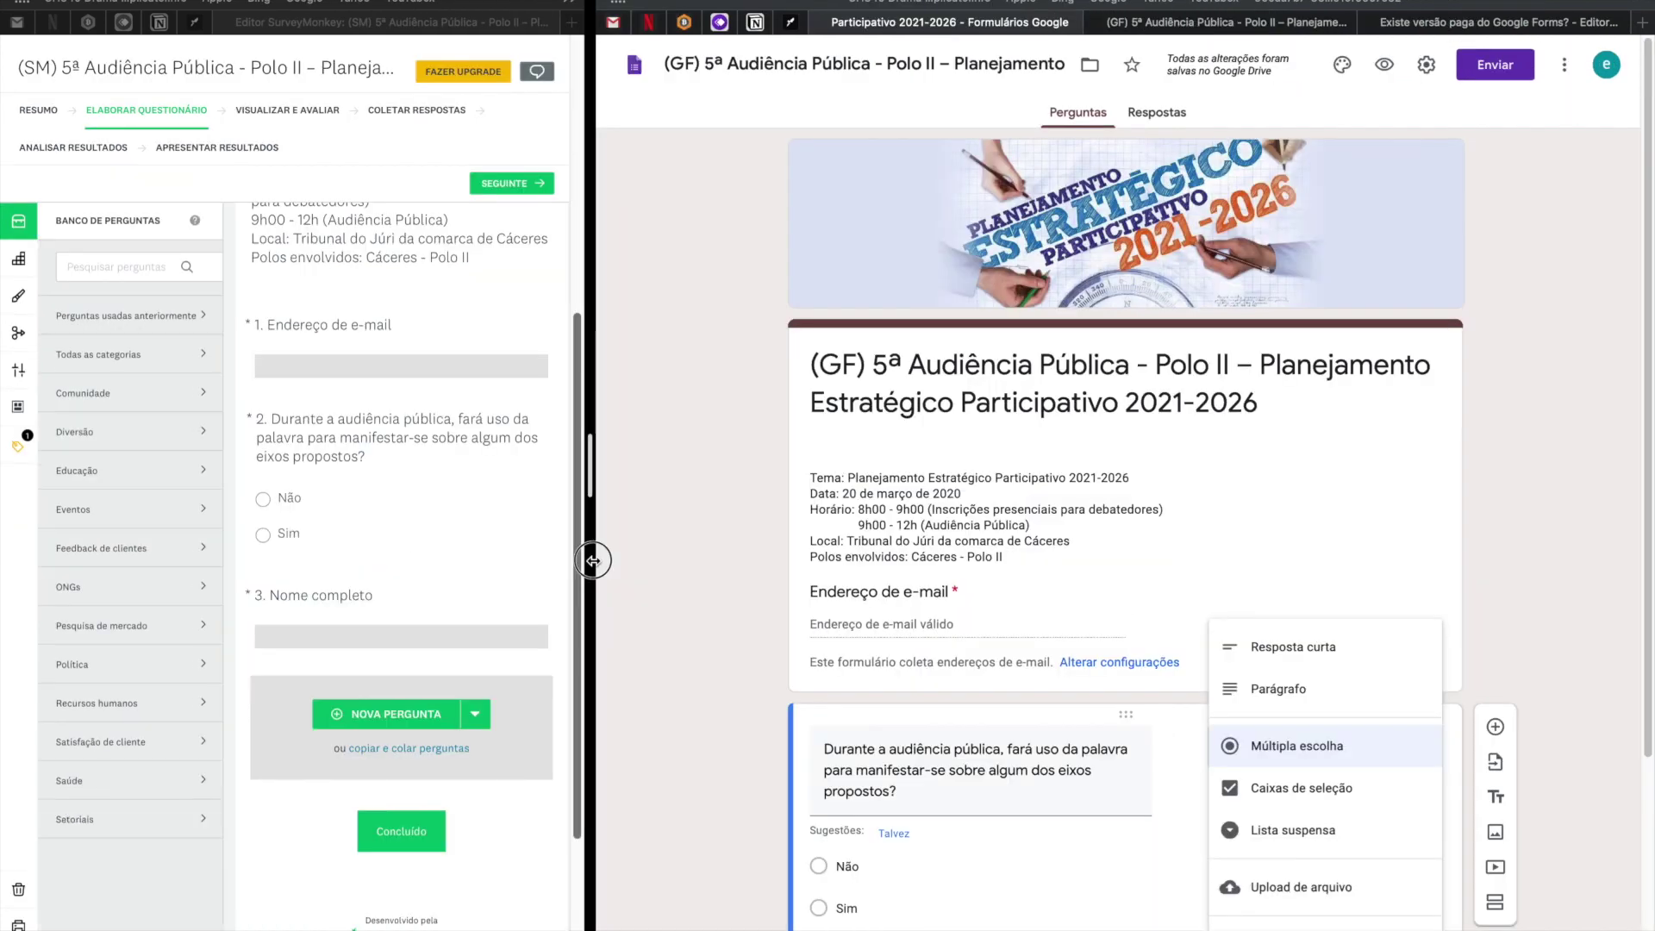
{"action": "scroll", "coordinate": [1543, 613], "scroll_direction": "down", "scroll_amount": 3}
{"action": "left_click", "coordinate": [1545, 614]}
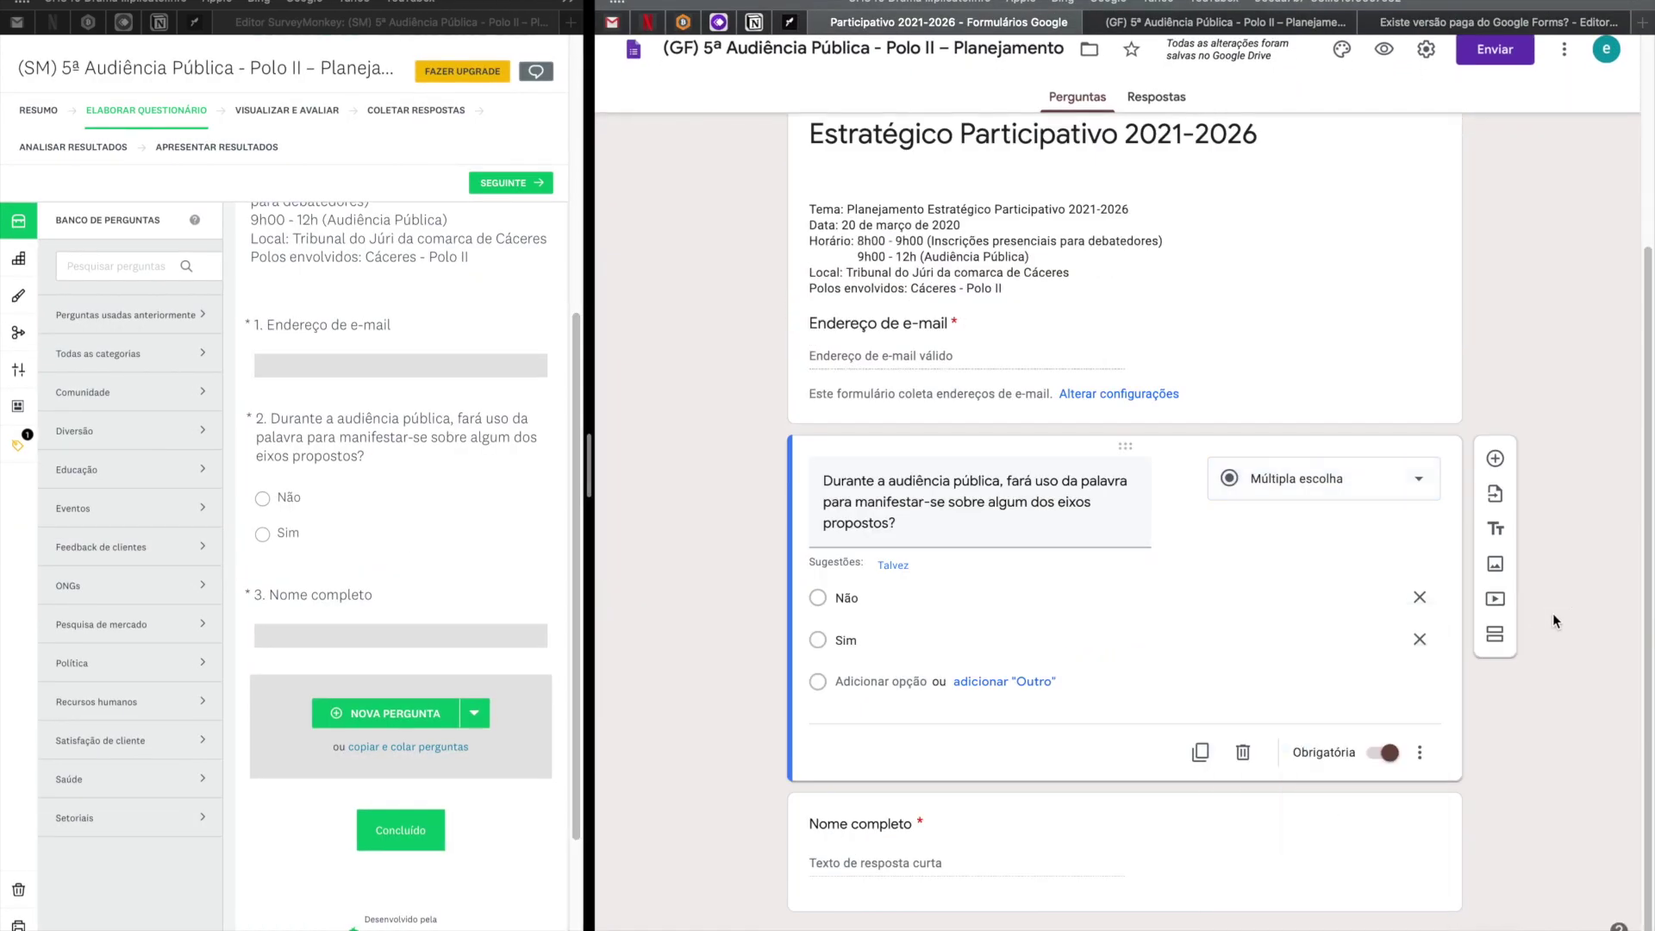
{"action": "left_click", "coordinate": [1495, 640]}
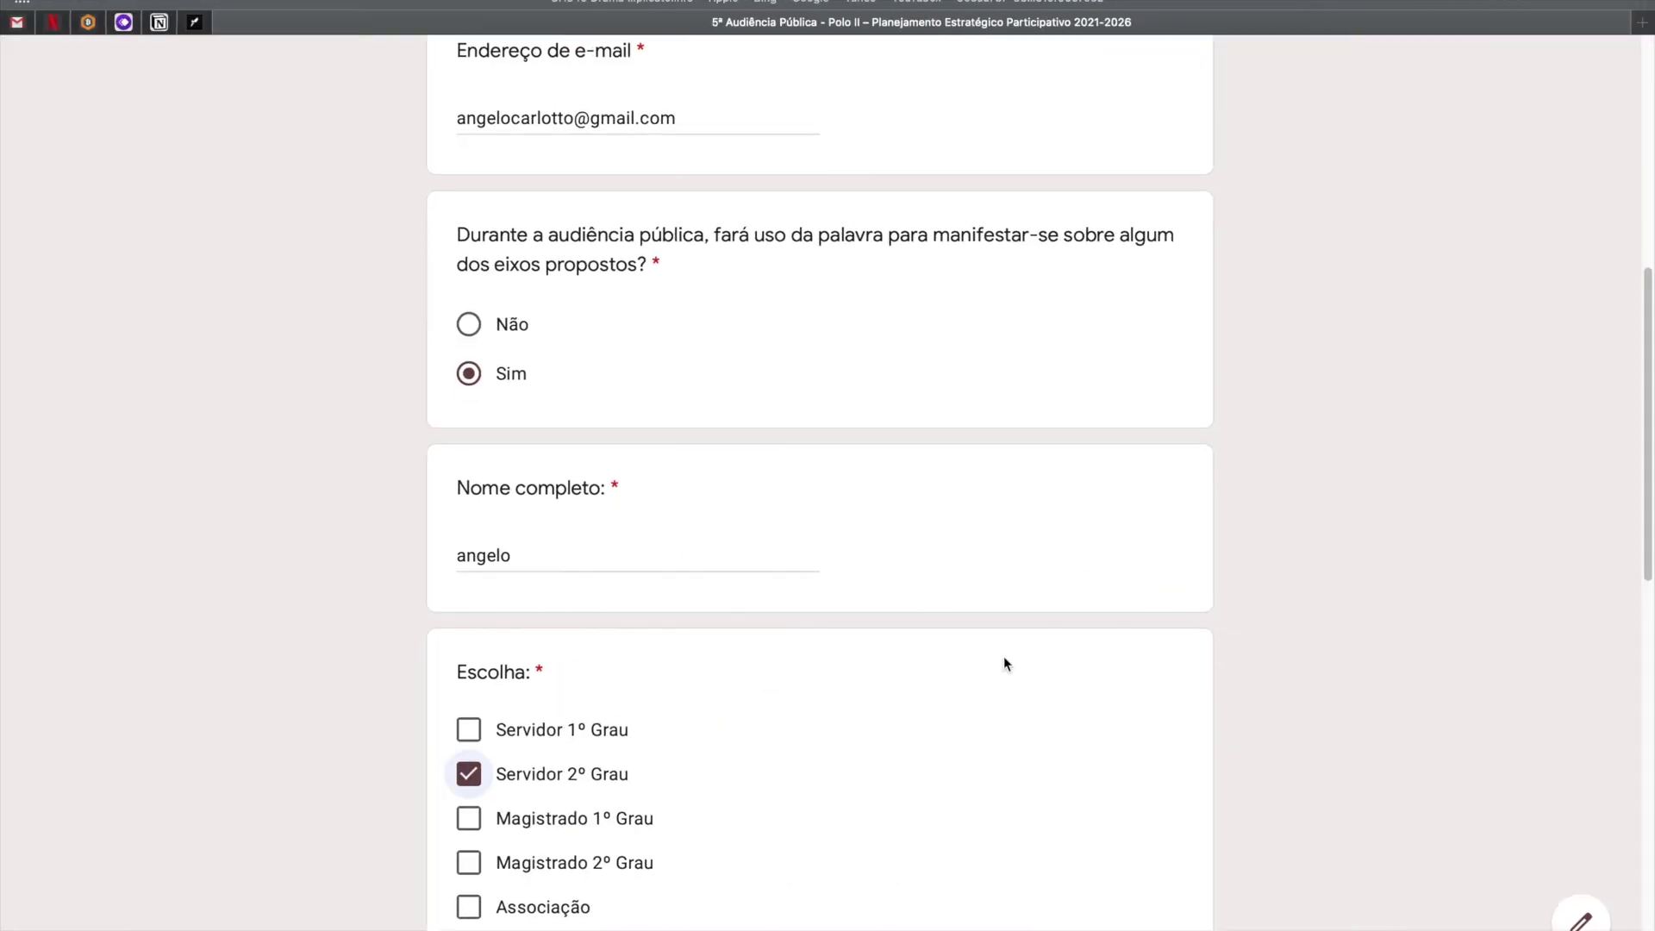
{"action": "scroll", "coordinate": [1004, 655], "scroll_direction": "down", "scroll_amount": 10}
{"action": "left_click_drag", "start_coordinate": [1202, 769], "coordinate": [1034, 766]}
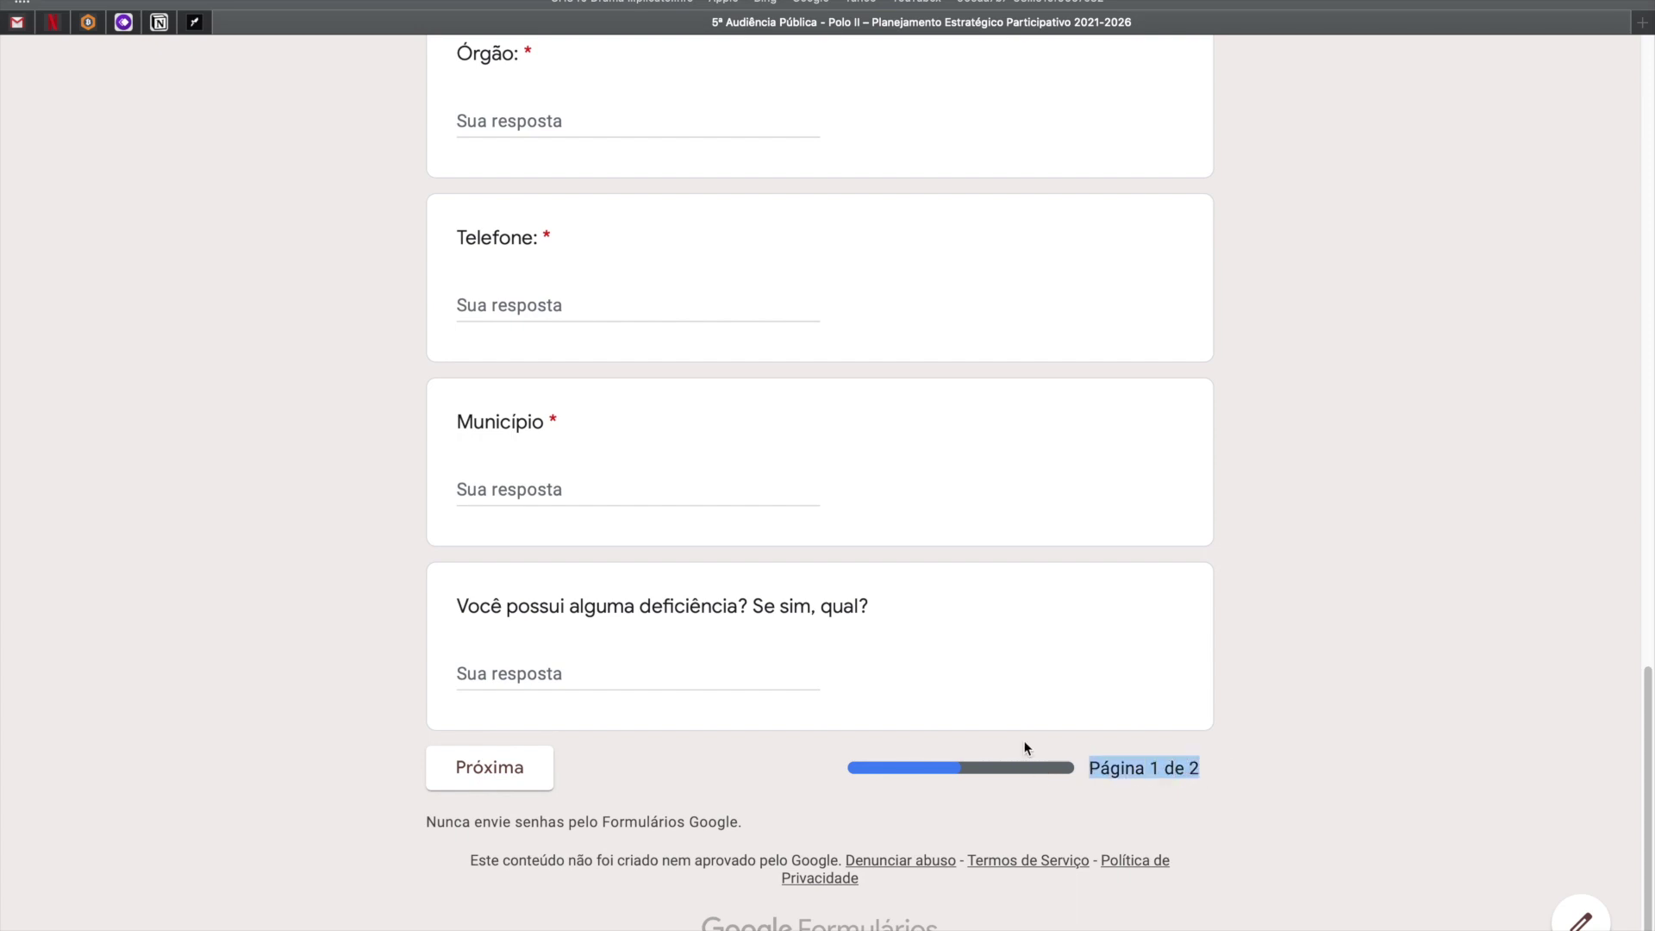
{"action": "scroll", "coordinate": [1016, 741], "scroll_direction": "up", "scroll_amount": 4}
{"action": "scroll", "coordinate": [714, 732], "scroll_direction": "up", "scroll_amount": 3}
Fill test answers 'asdasd', 'asdasd' and '333333' into Cargo, Órgão and Telefone in the live form.
{"action": "left_click", "coordinate": [564, 523]}
{"action": "type", "text": "asdasd"}
{"action": "left_click", "coordinate": [522, 712]}
{"action": "type", "text": "asdasd"}
{"action": "left_click", "coordinate": [507, 894]}
{"action": "type", "text": "333333"}
{"action": "scroll", "coordinate": [577, 845], "scroll_direction": "down", "scroll_amount": 3}
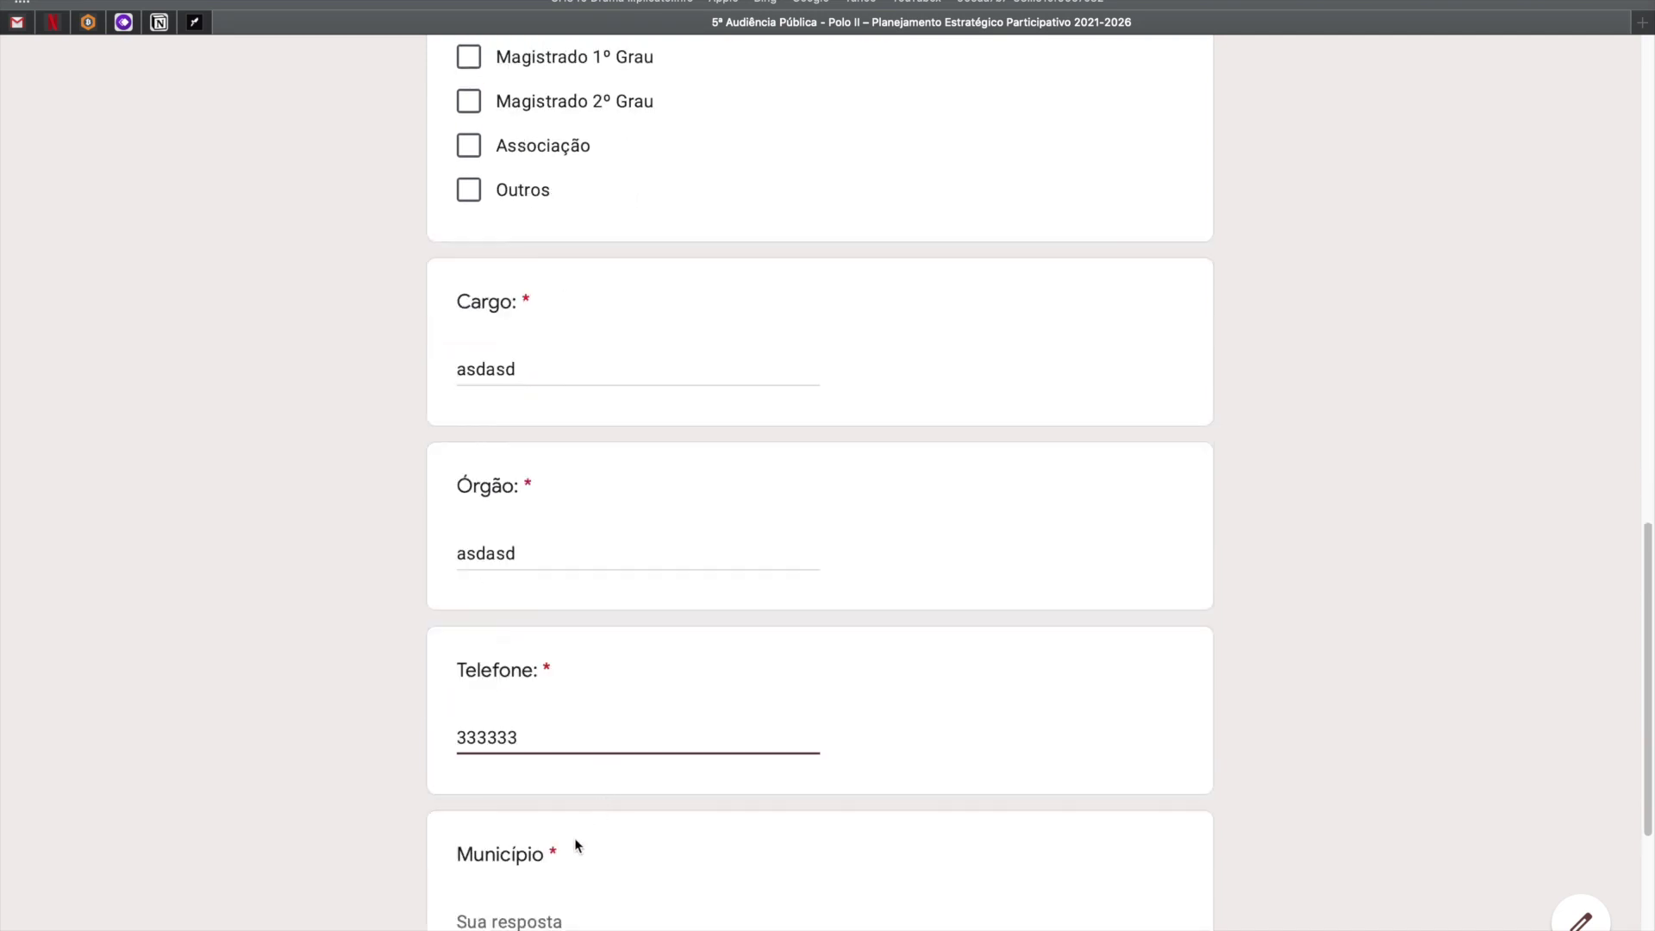
{"action": "left_click", "coordinate": [539, 894]}
Enter 'asdfsdf' for Município, go to the next page, and select the 'Eixos para Debate' header.
{"action": "type", "text": "asdfsdf"}
{"action": "scroll", "coordinate": [535, 827], "scroll_direction": "down", "scroll_amount": 6}
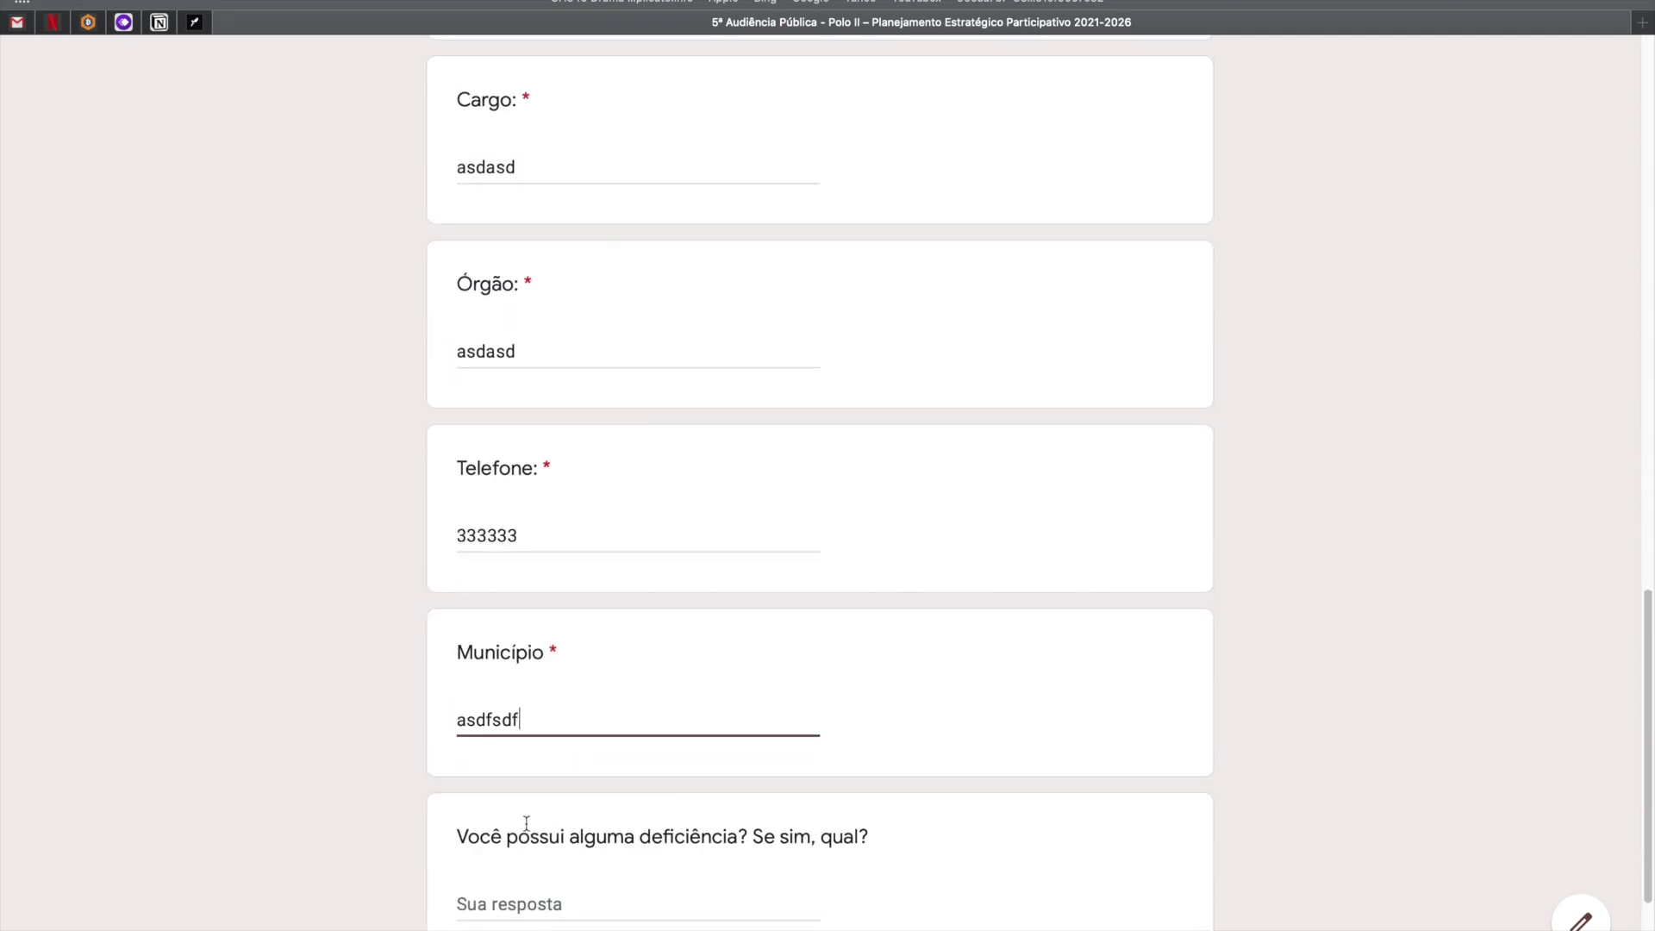
{"action": "left_click", "coordinate": [546, 712]}
{"action": "left_click", "coordinate": [526, 809]}
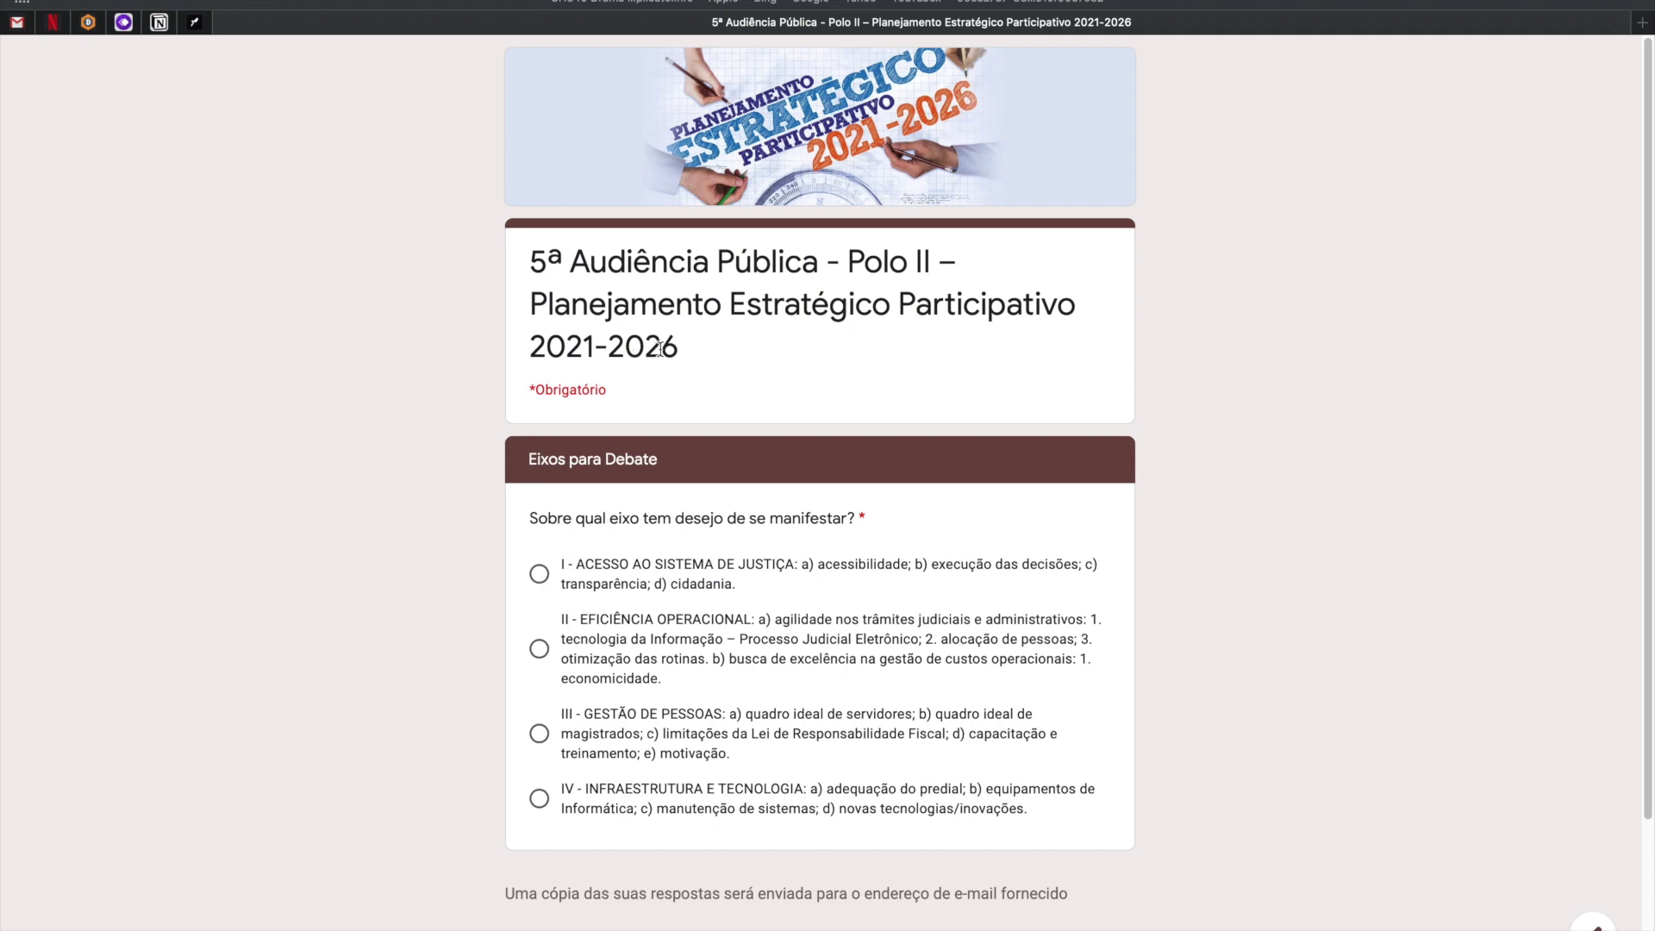
{"action": "left_click_drag", "start_coordinate": [680, 347], "coordinate": [502, 273]}
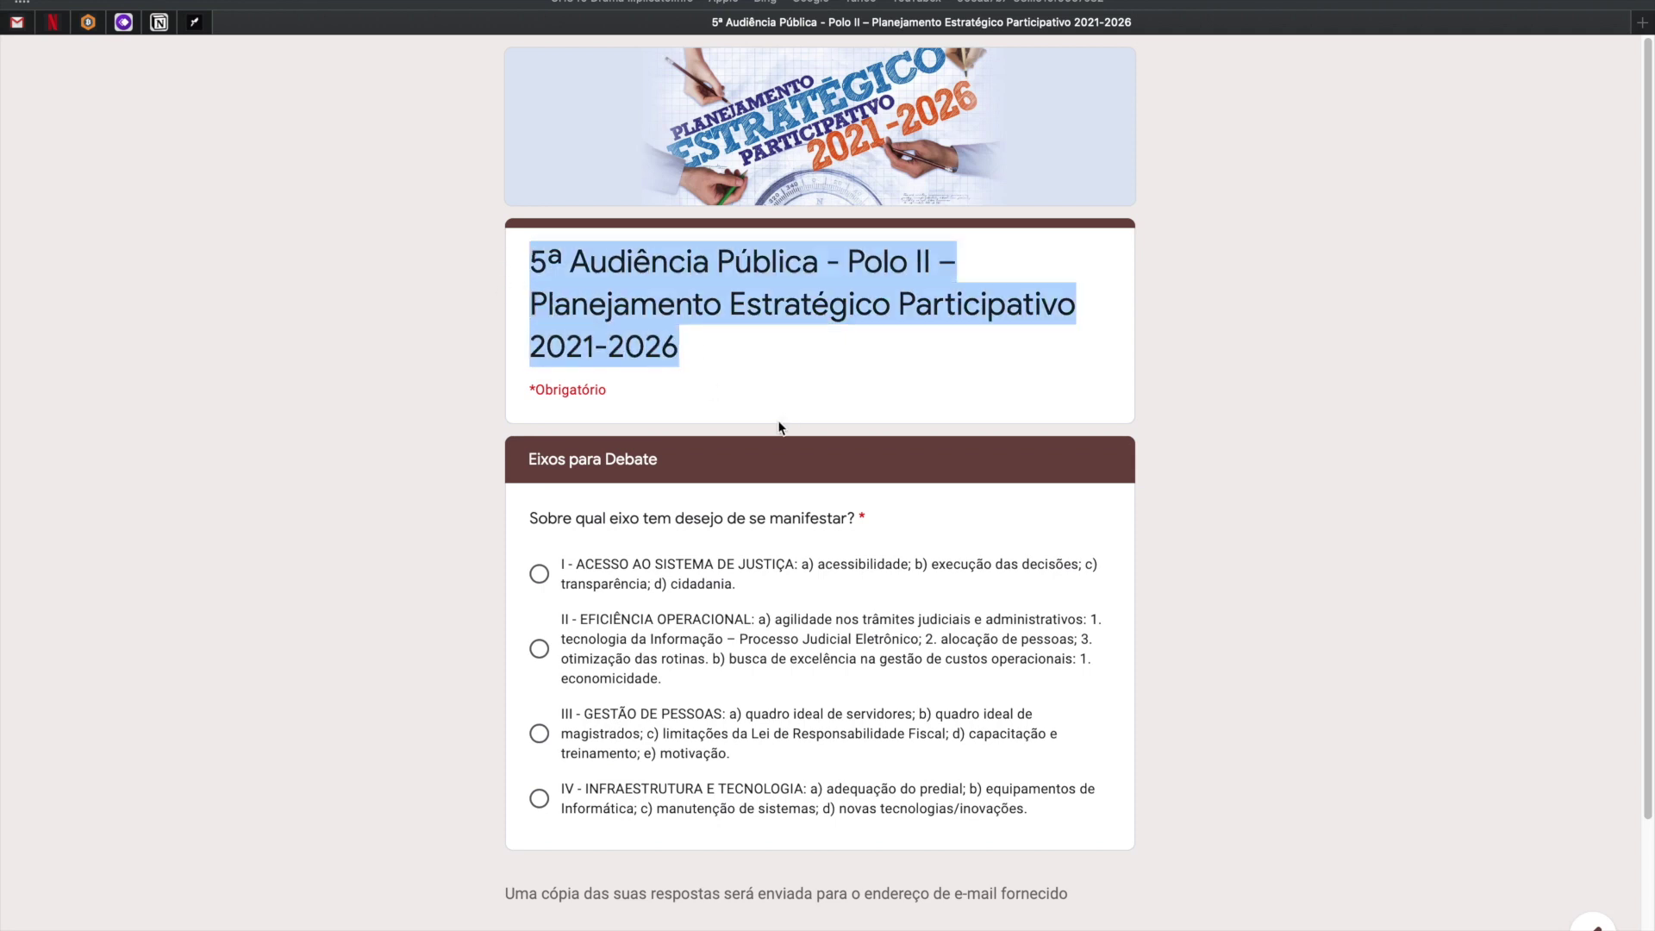
{"action": "left_click_drag", "start_coordinate": [528, 463], "coordinate": [976, 786]}
{"action": "left_click", "coordinate": [658, 508]}
{"action": "left_click_drag", "start_coordinate": [658, 464], "coordinate": [526, 461]}
{"action": "key", "text": "super+c"}
Paste 'Eixos para Debate' as the untitled section 2's title in the editor.
{"action": "key", "text": "ctrl+Left"}
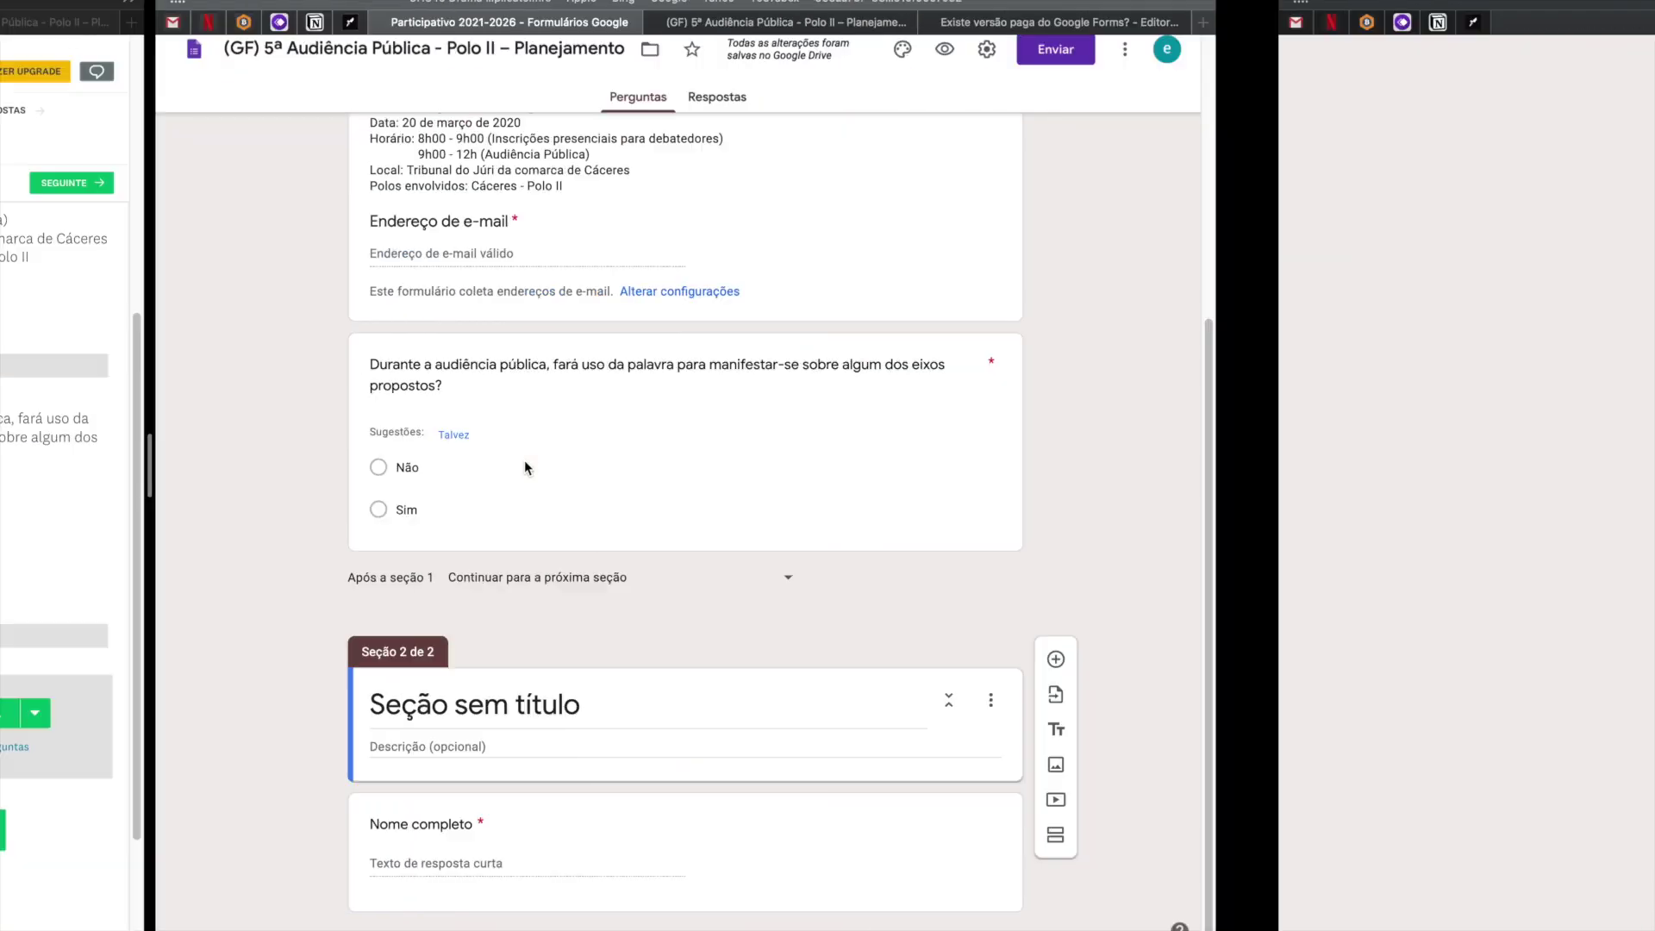
{"action": "left_click", "coordinate": [940, 716]}
{"action": "key", "text": "super+a"}
{"action": "key", "text": "super+v"}
{"action": "key", "text": "ctrl+Right"}
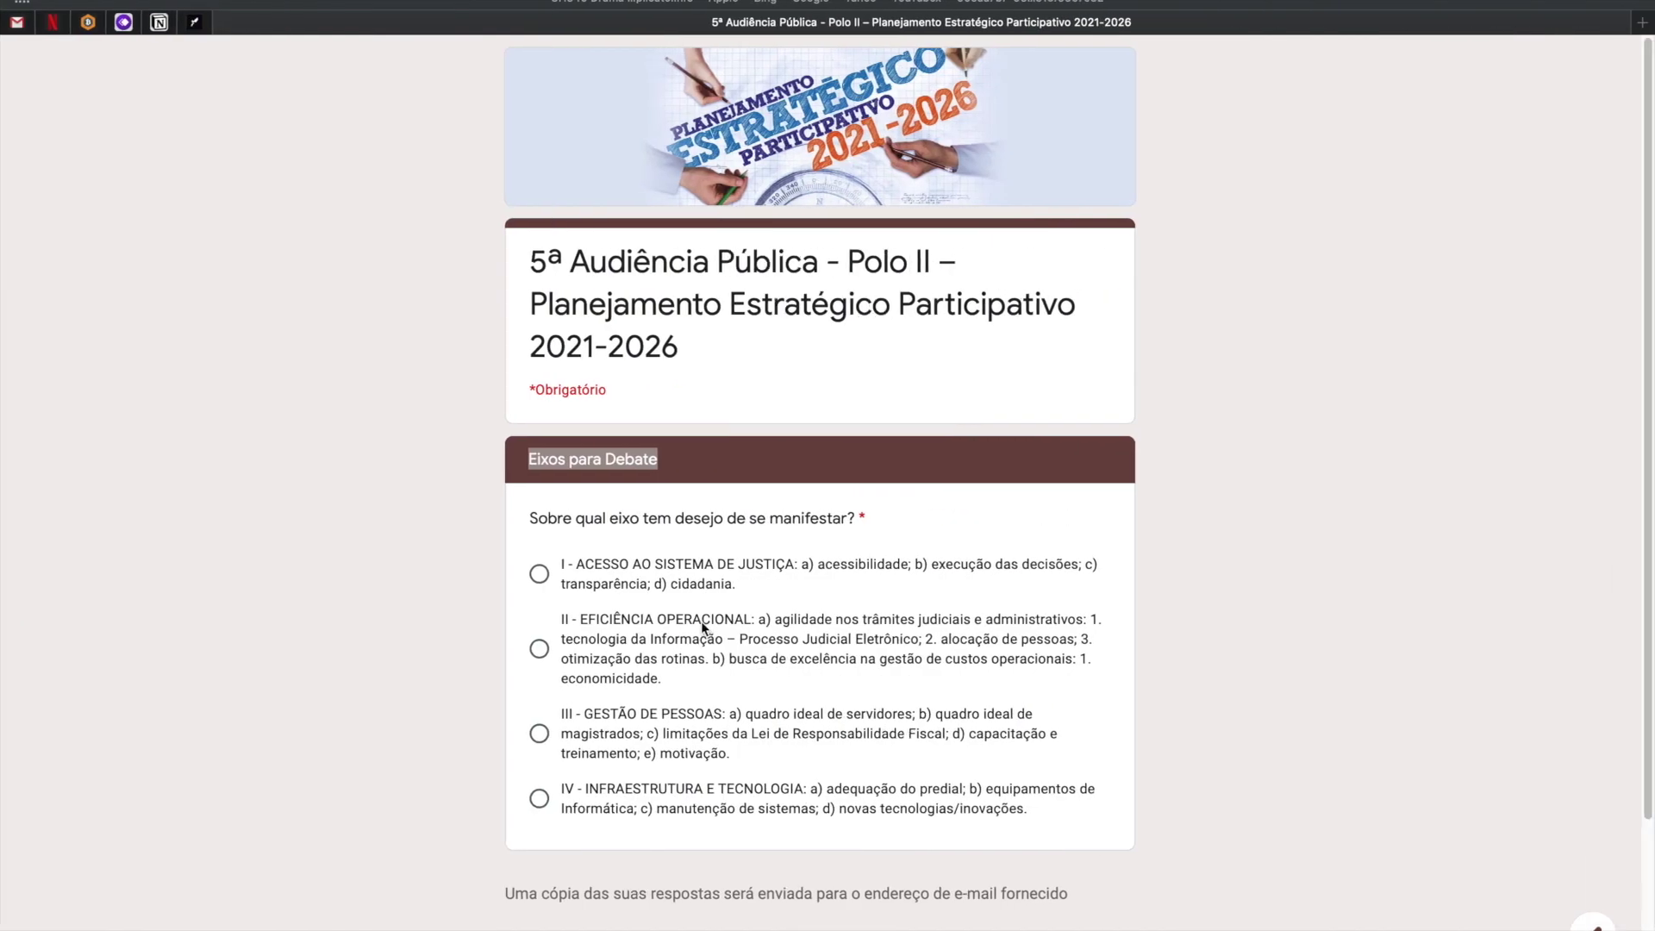
{"action": "key", "text": "ctrl+Left"}
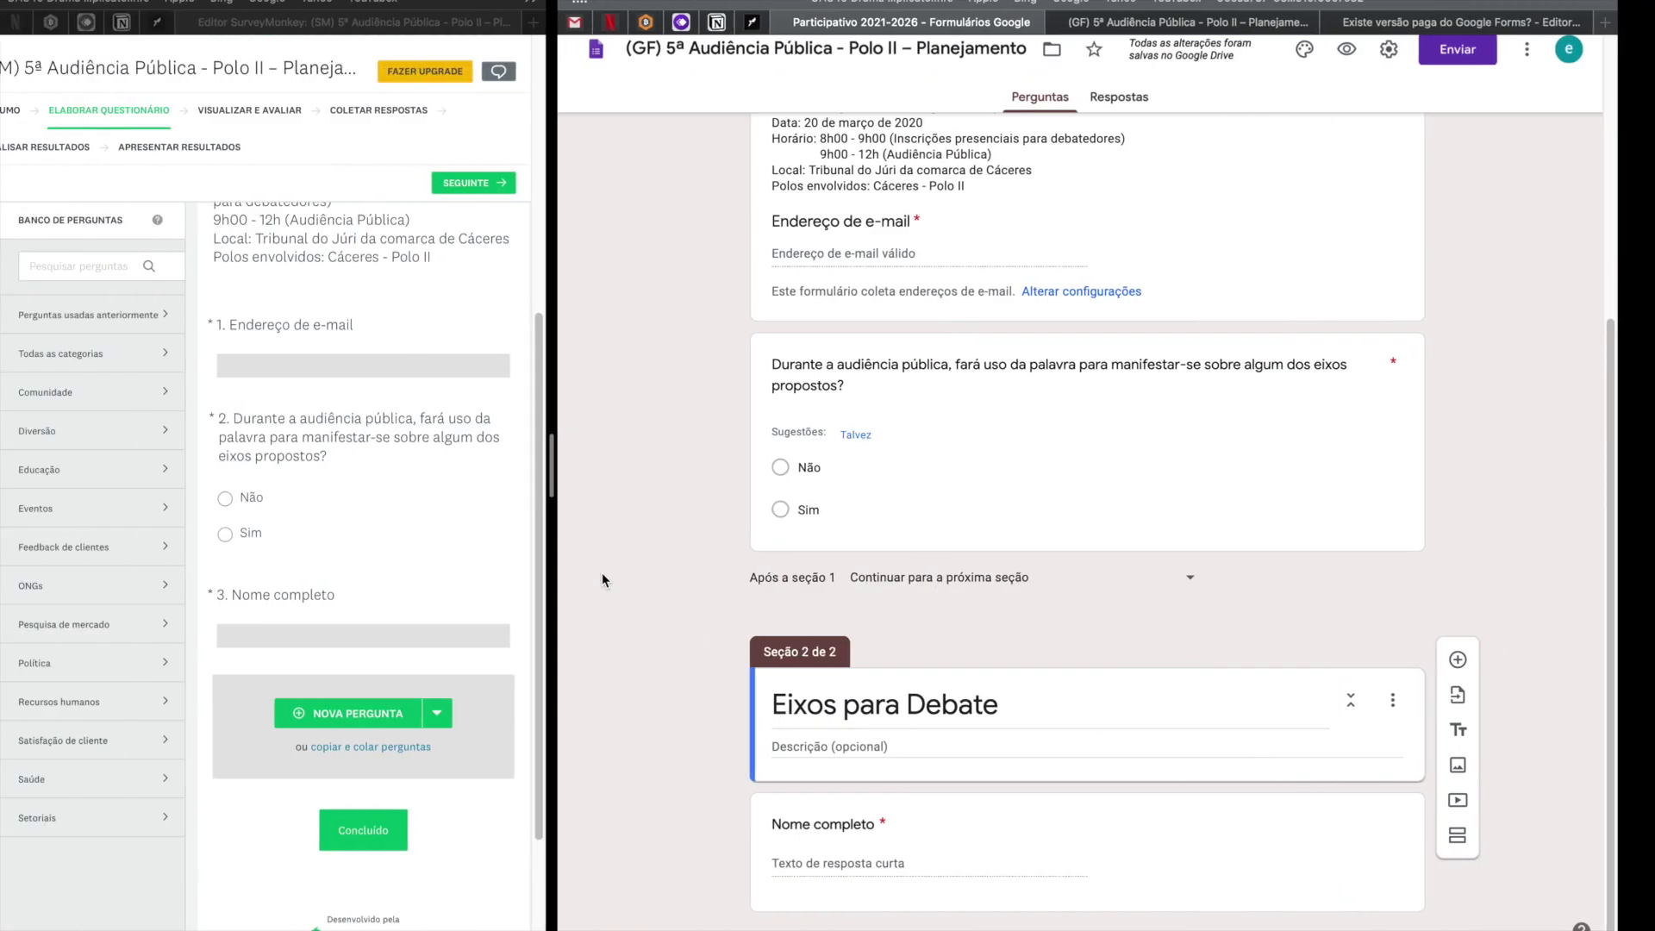
Turn the Nome completo card into Caixas de seleção titled 'Sobre qual eixo tem desejo de se manifestar?'.
{"action": "left_click", "coordinate": [907, 866]}
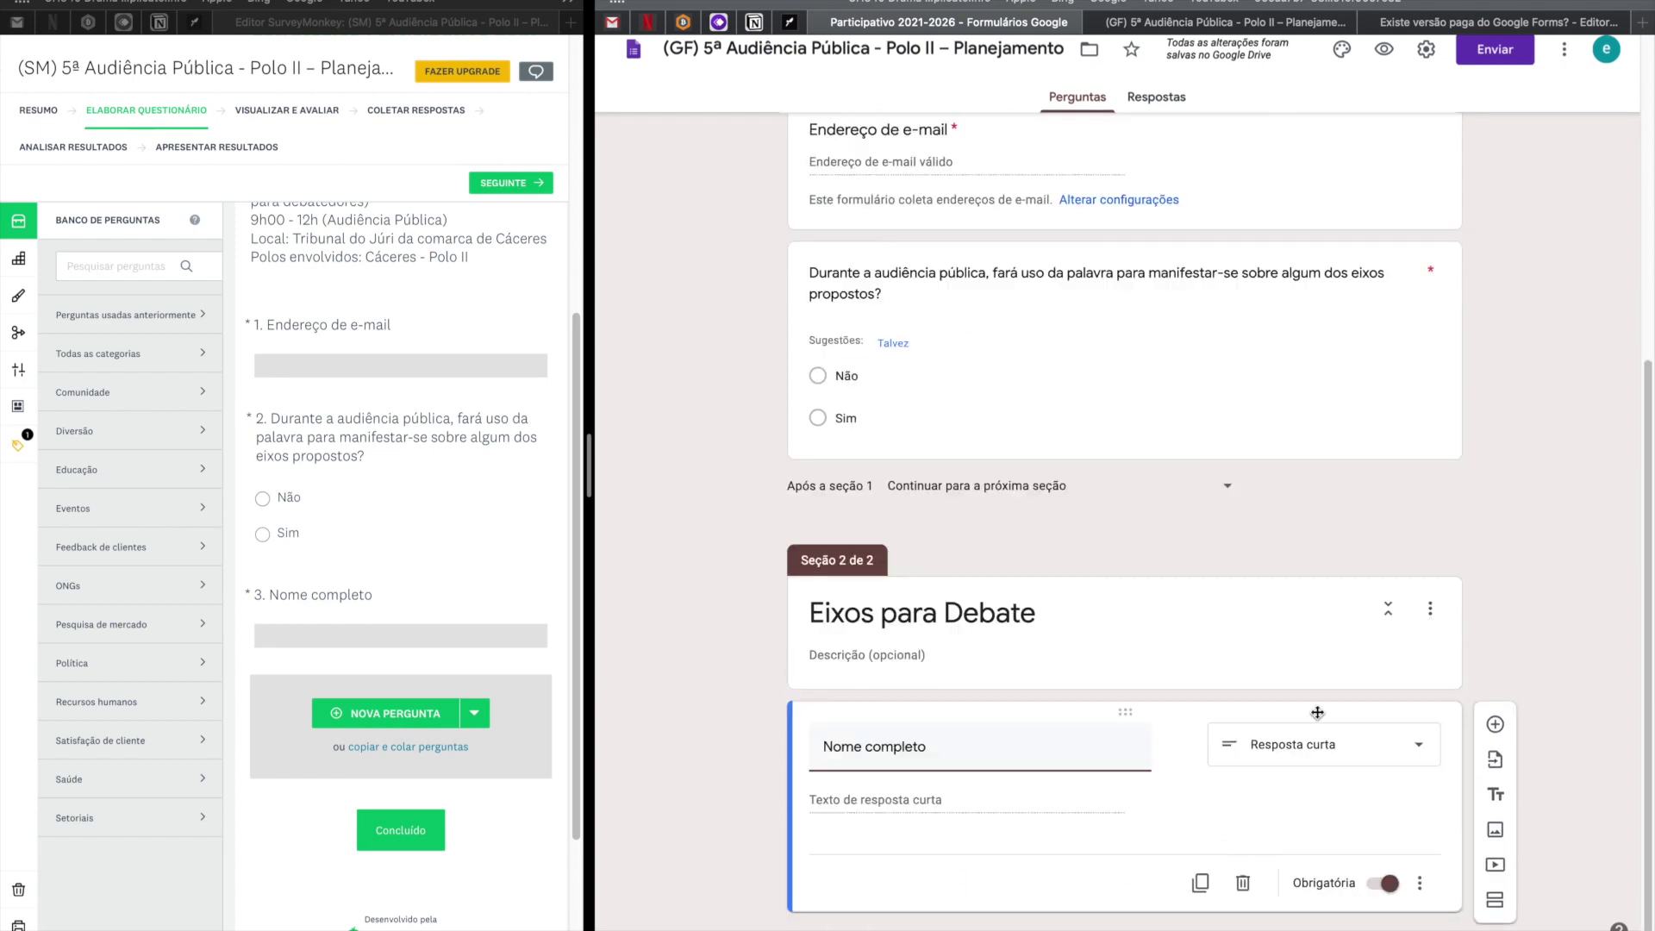
{"action": "left_click", "coordinate": [1372, 760]}
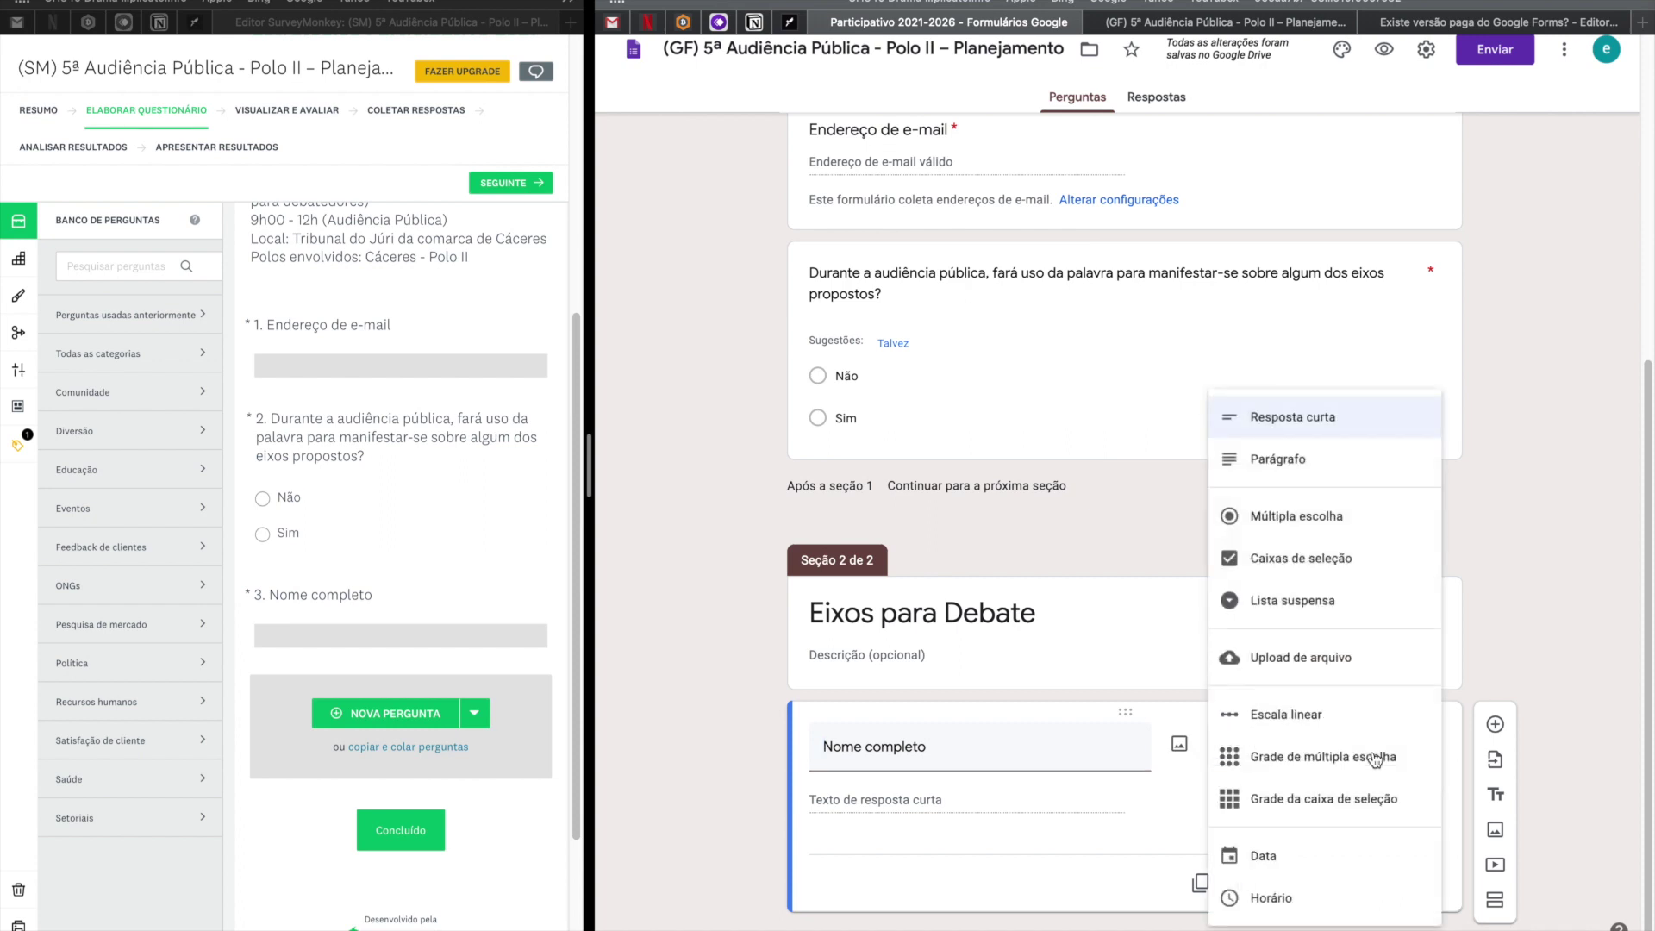
{"action": "left_click", "coordinate": [1345, 565]}
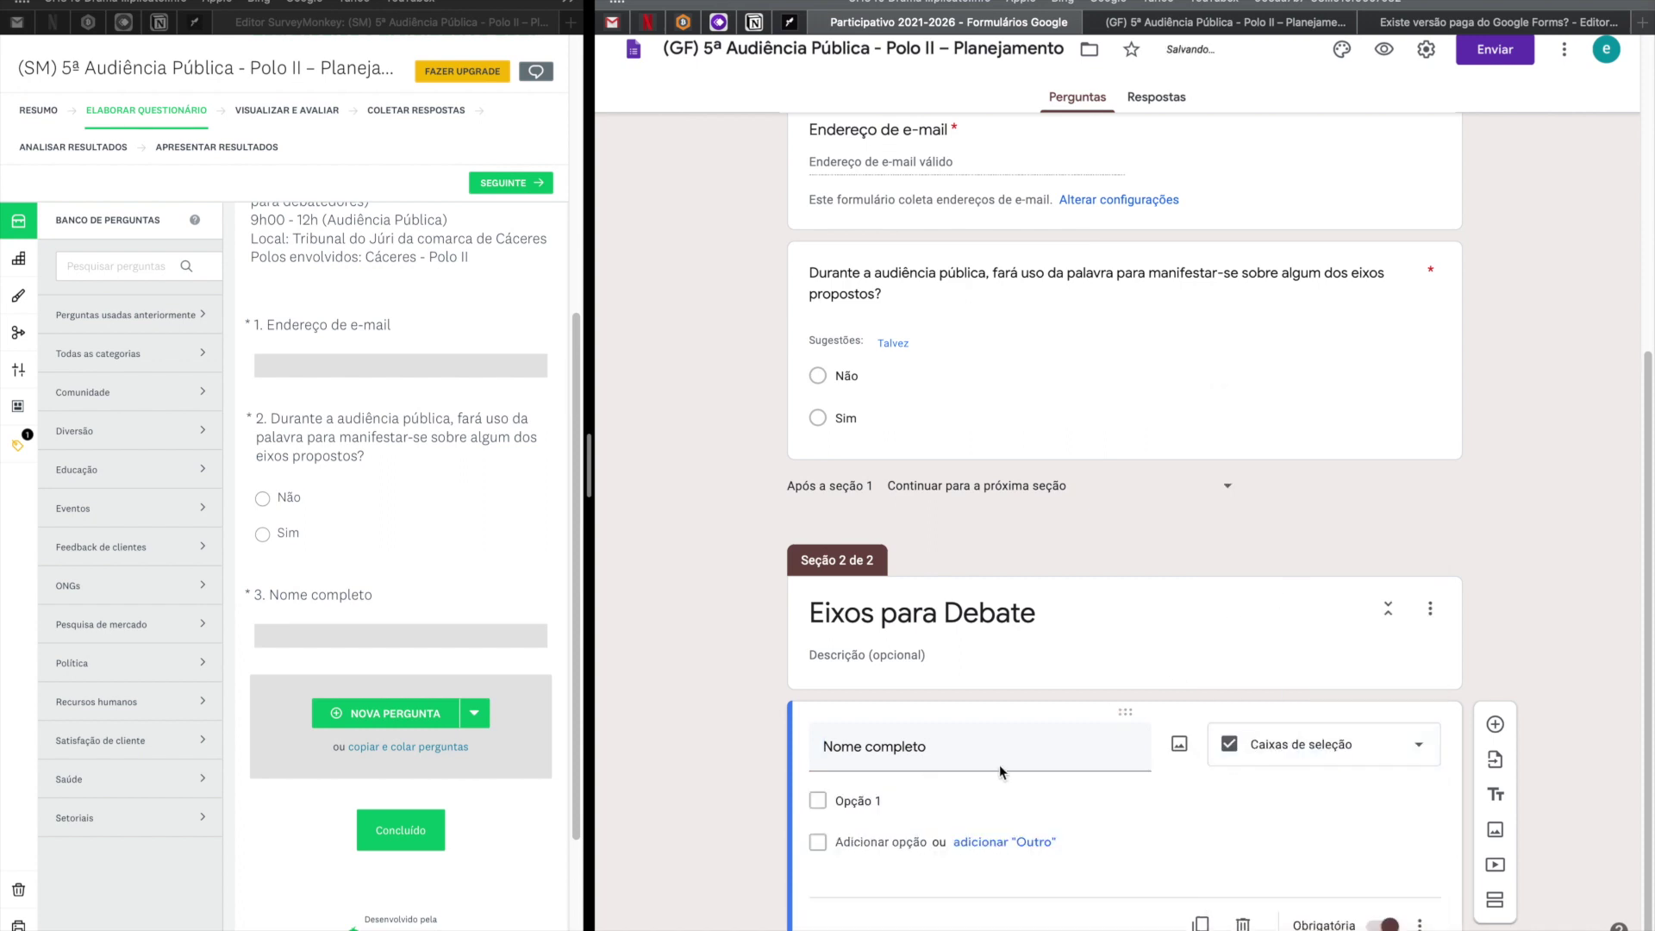
{"action": "key", "text": "ctrl+Right"}
{"action": "left_click", "coordinate": [869, 513]}
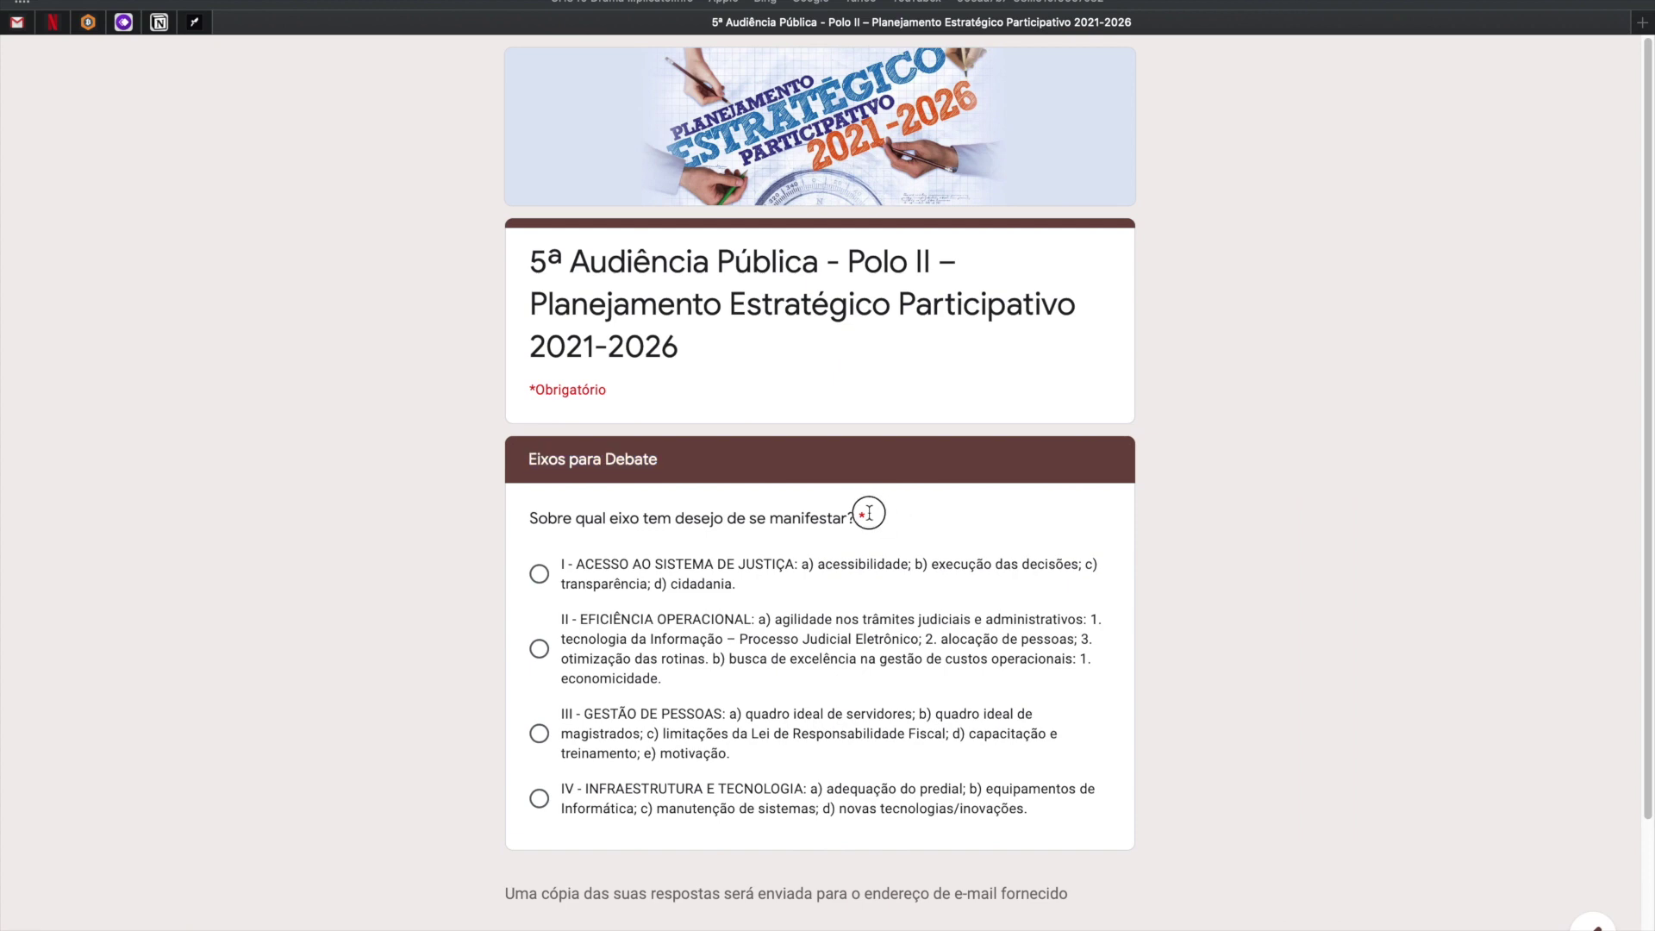
{"action": "left_click_drag", "start_coordinate": [869, 513], "coordinate": [510, 518]}
{"action": "key", "text": "ctrl+c"}
{"action": "key", "text": "ctrl+Left"}
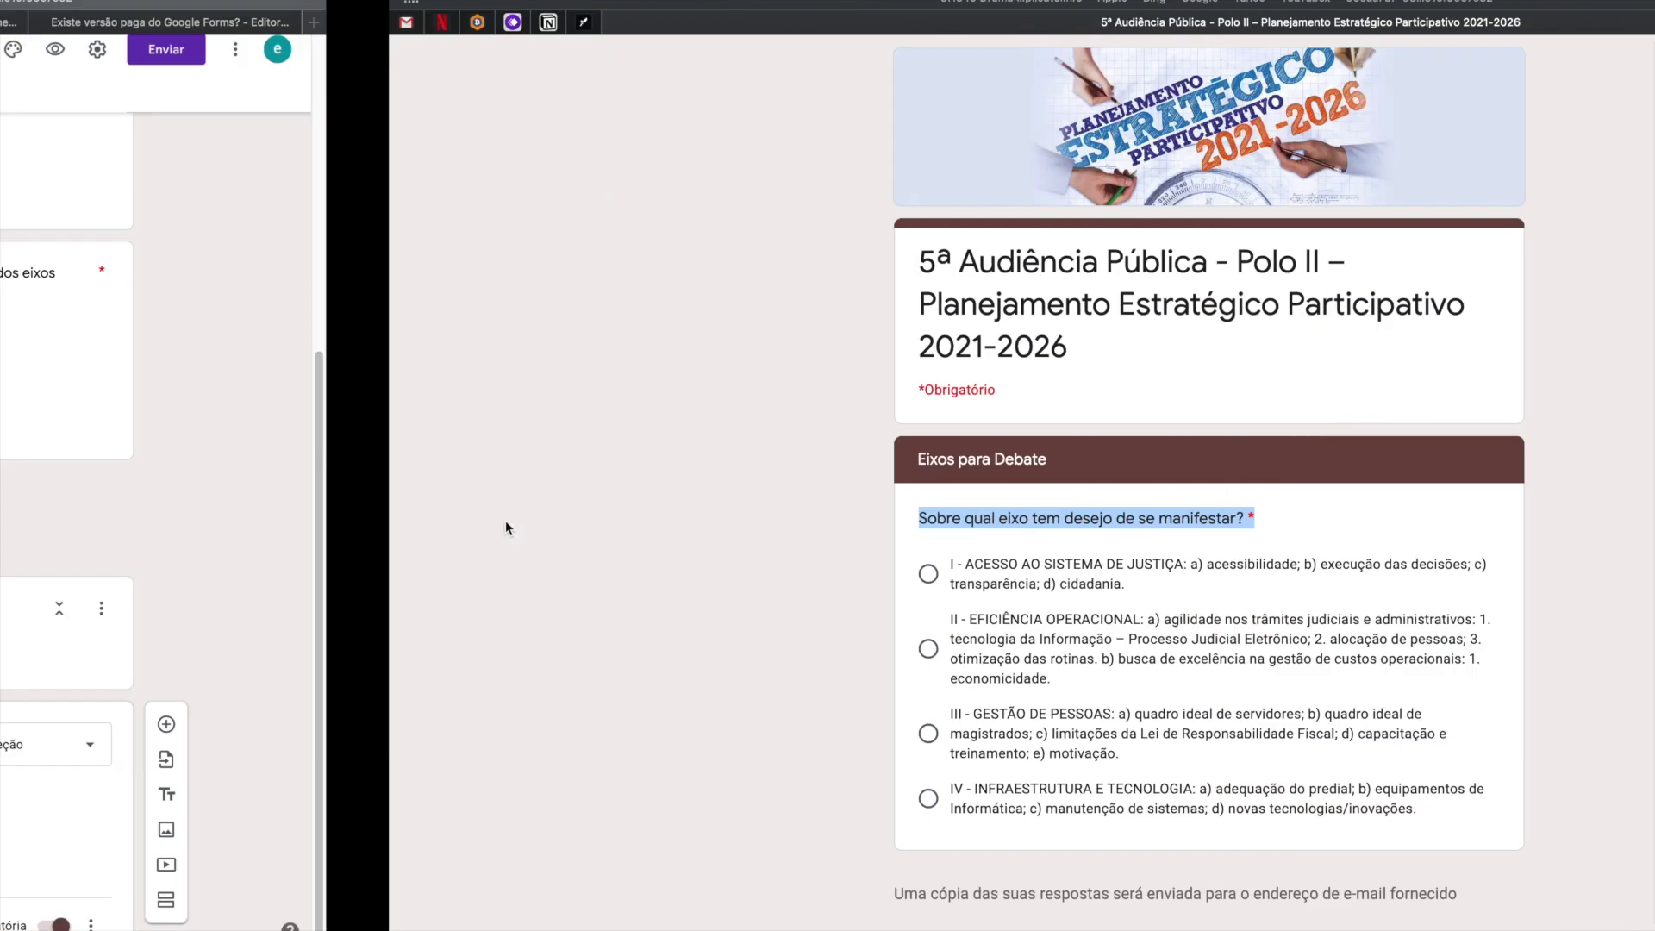
{"action": "left_click", "coordinate": [875, 659]}
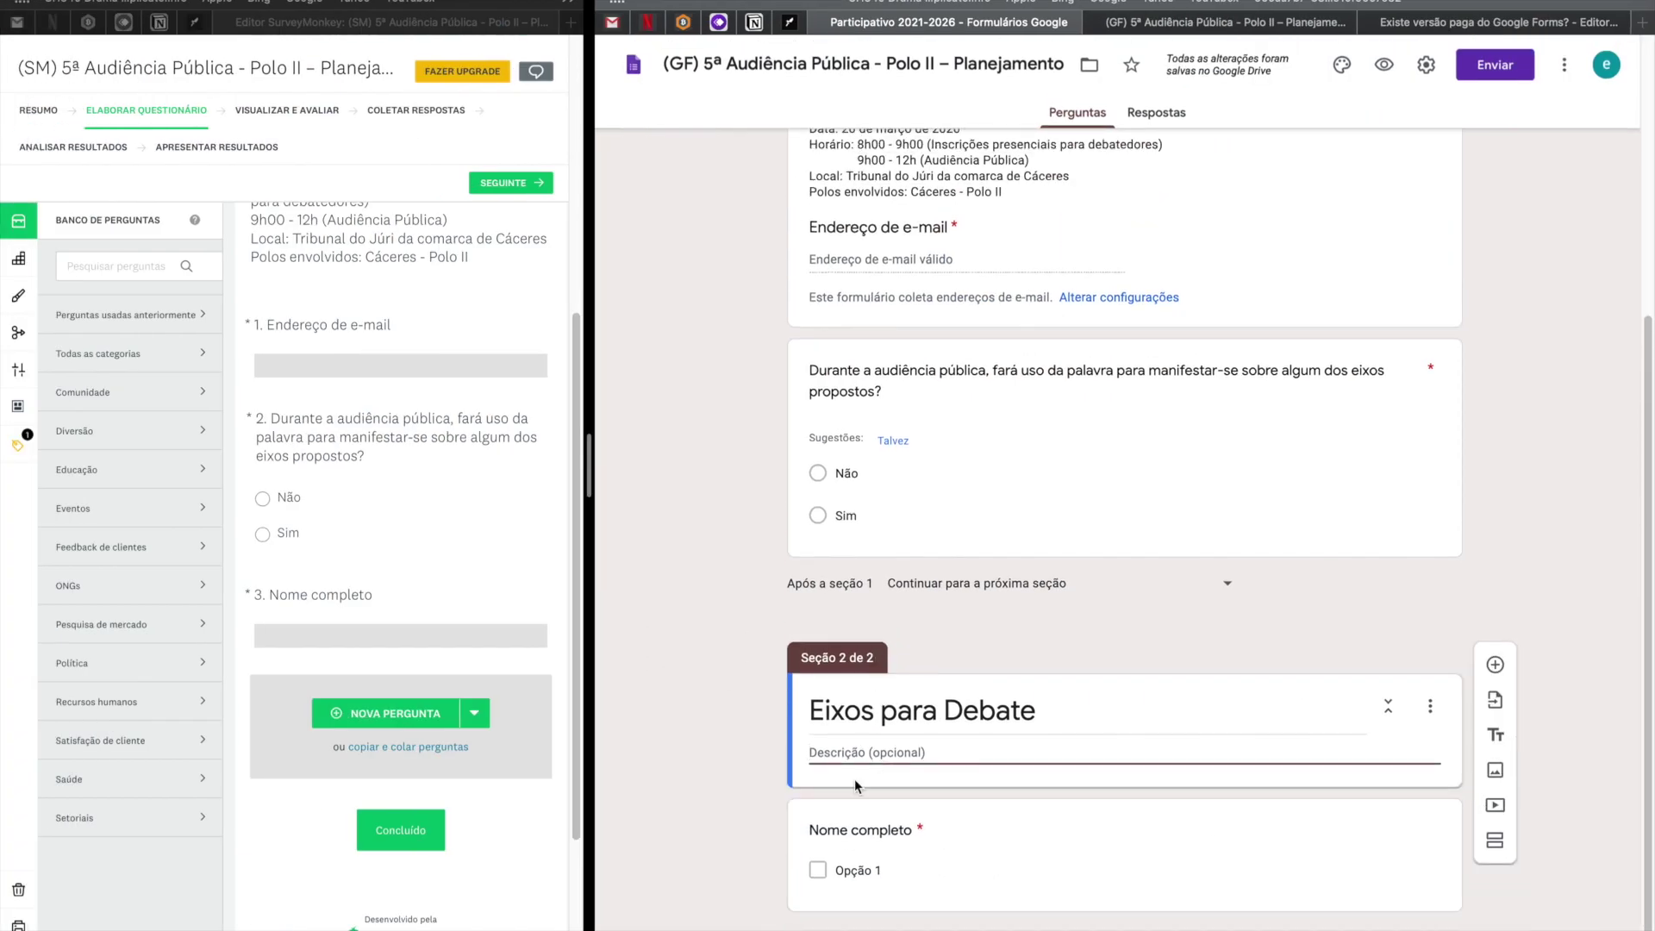
{"action": "left_click", "coordinate": [872, 884]}
{"action": "triple_click", "coordinate": [871, 841]}
{"action": "key", "text": "ctrl+v"}
Give the checkbox question four options, correcting the first option's label.
{"action": "scroll", "coordinate": [958, 795], "scroll_direction": "down", "scroll_amount": 2}
{"action": "left_click", "coordinate": [898, 761]}
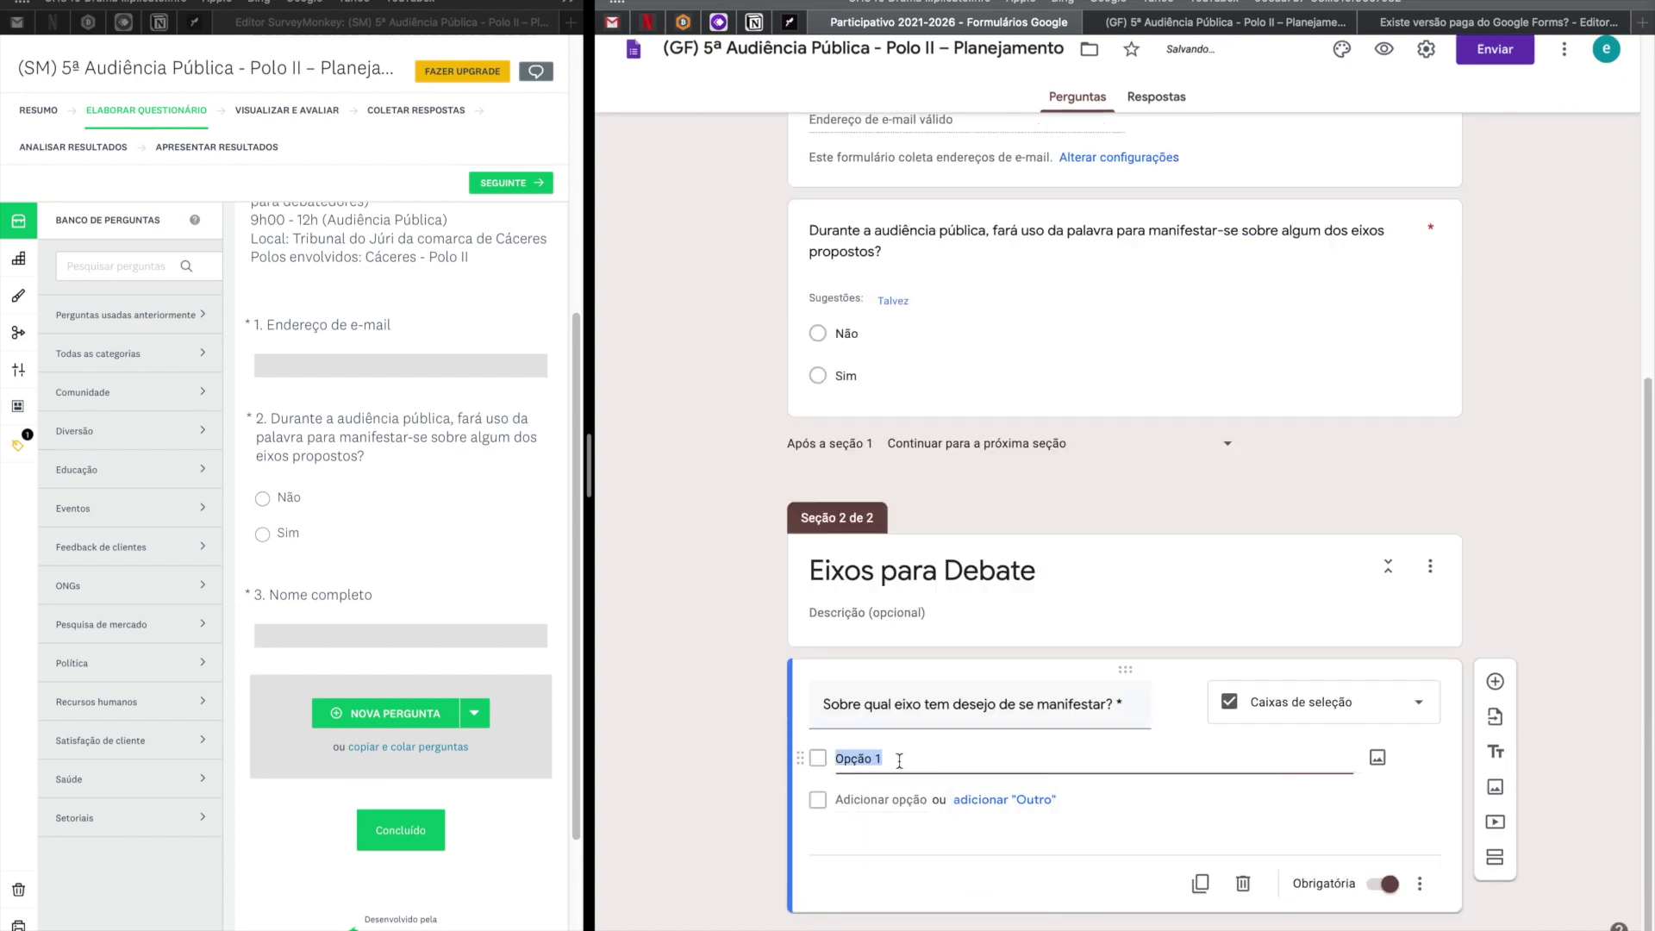
{"action": "type", "text": "Eix"}
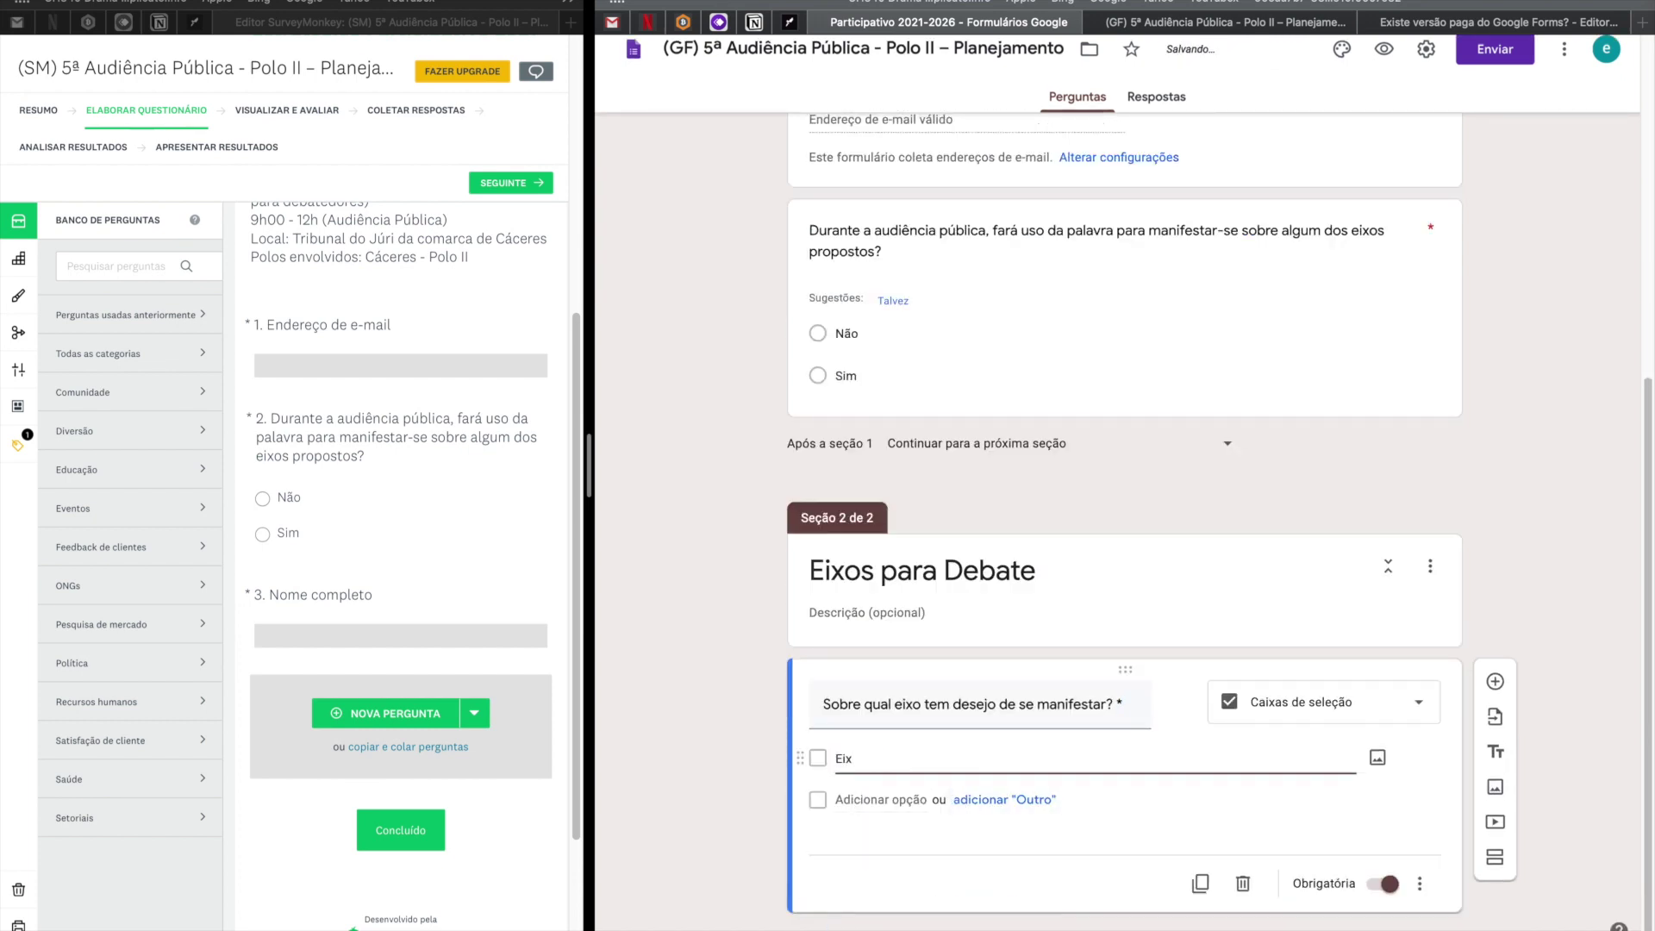
{"action": "left_click", "coordinate": [904, 801]}
{"action": "key", "text": "super+c"}
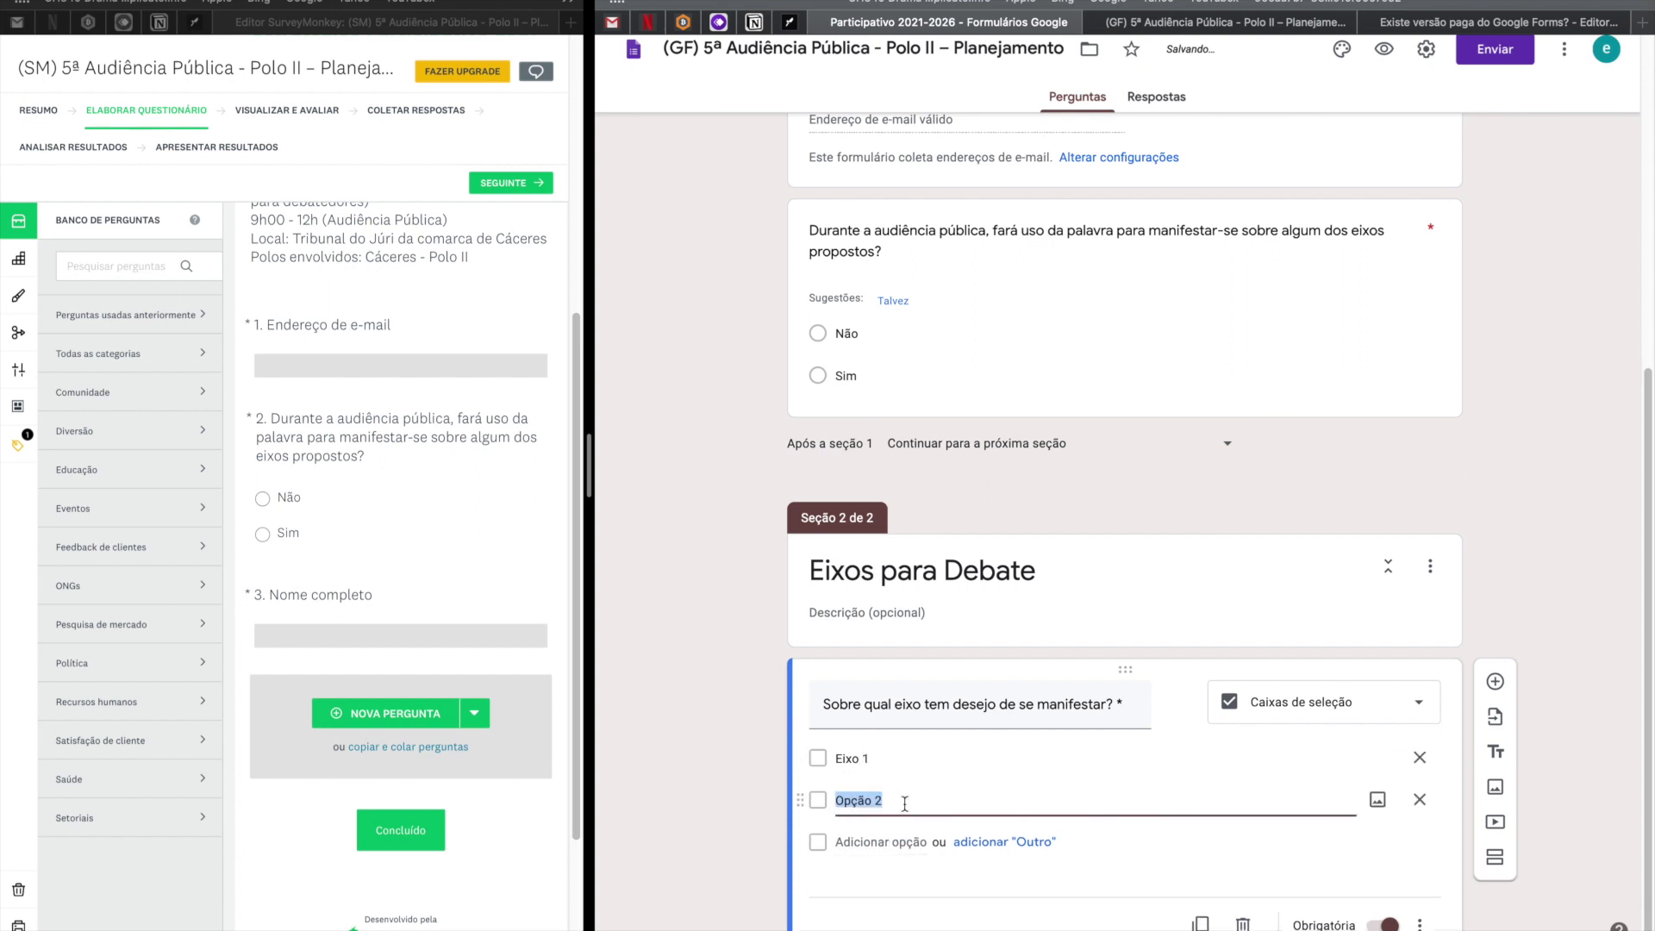
{"action": "left_click", "coordinate": [902, 758]}
{"action": "key", "text": "super+v"}
{"action": "key", "text": "BackSpace"}
{"action": "type", "text": "1"}
{"action": "left_click", "coordinate": [862, 842]}
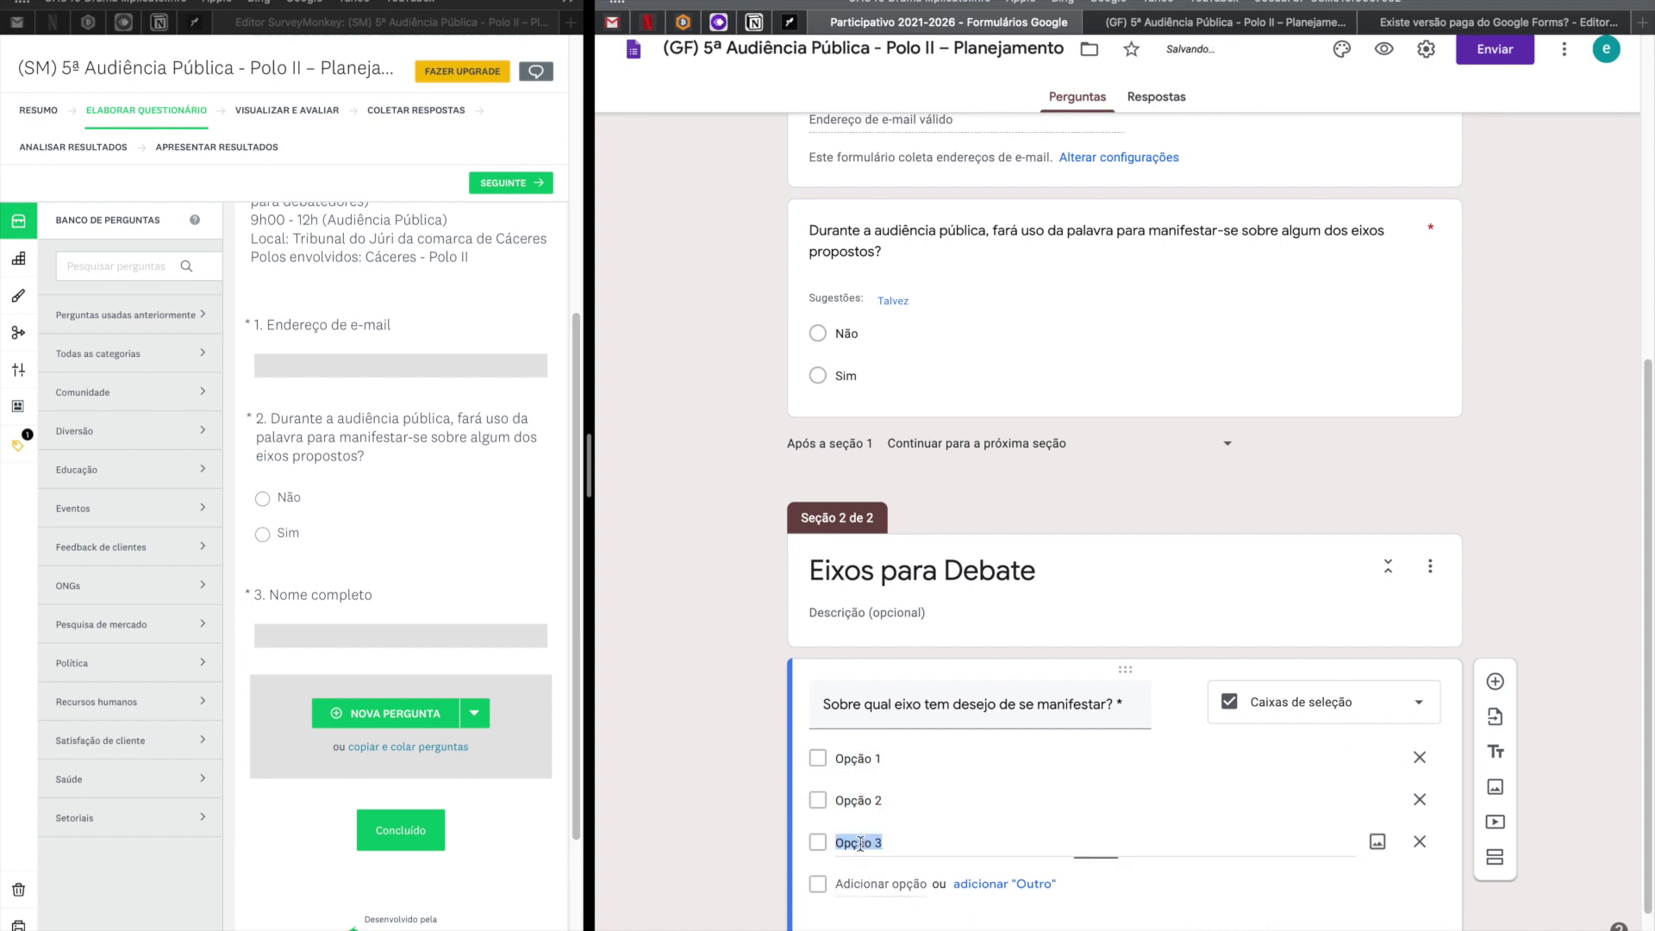
{"action": "left_click", "coordinate": [861, 884]}
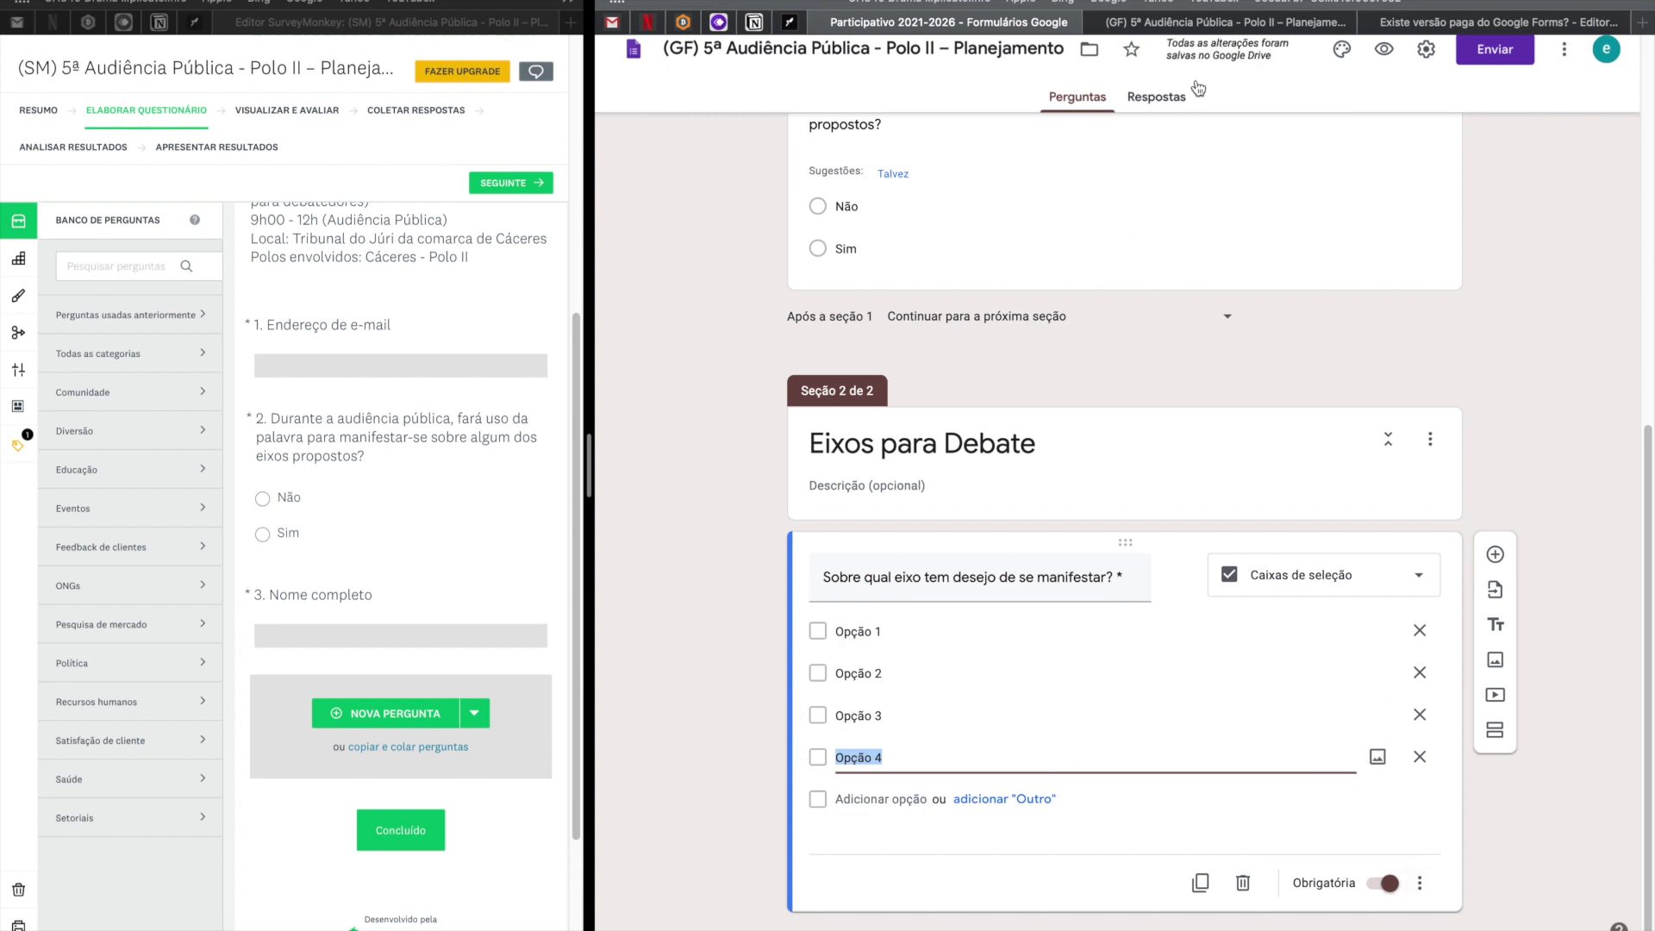
{"action": "scroll", "coordinate": [1169, 355], "scroll_direction": "up", "scroll_amount": 3}
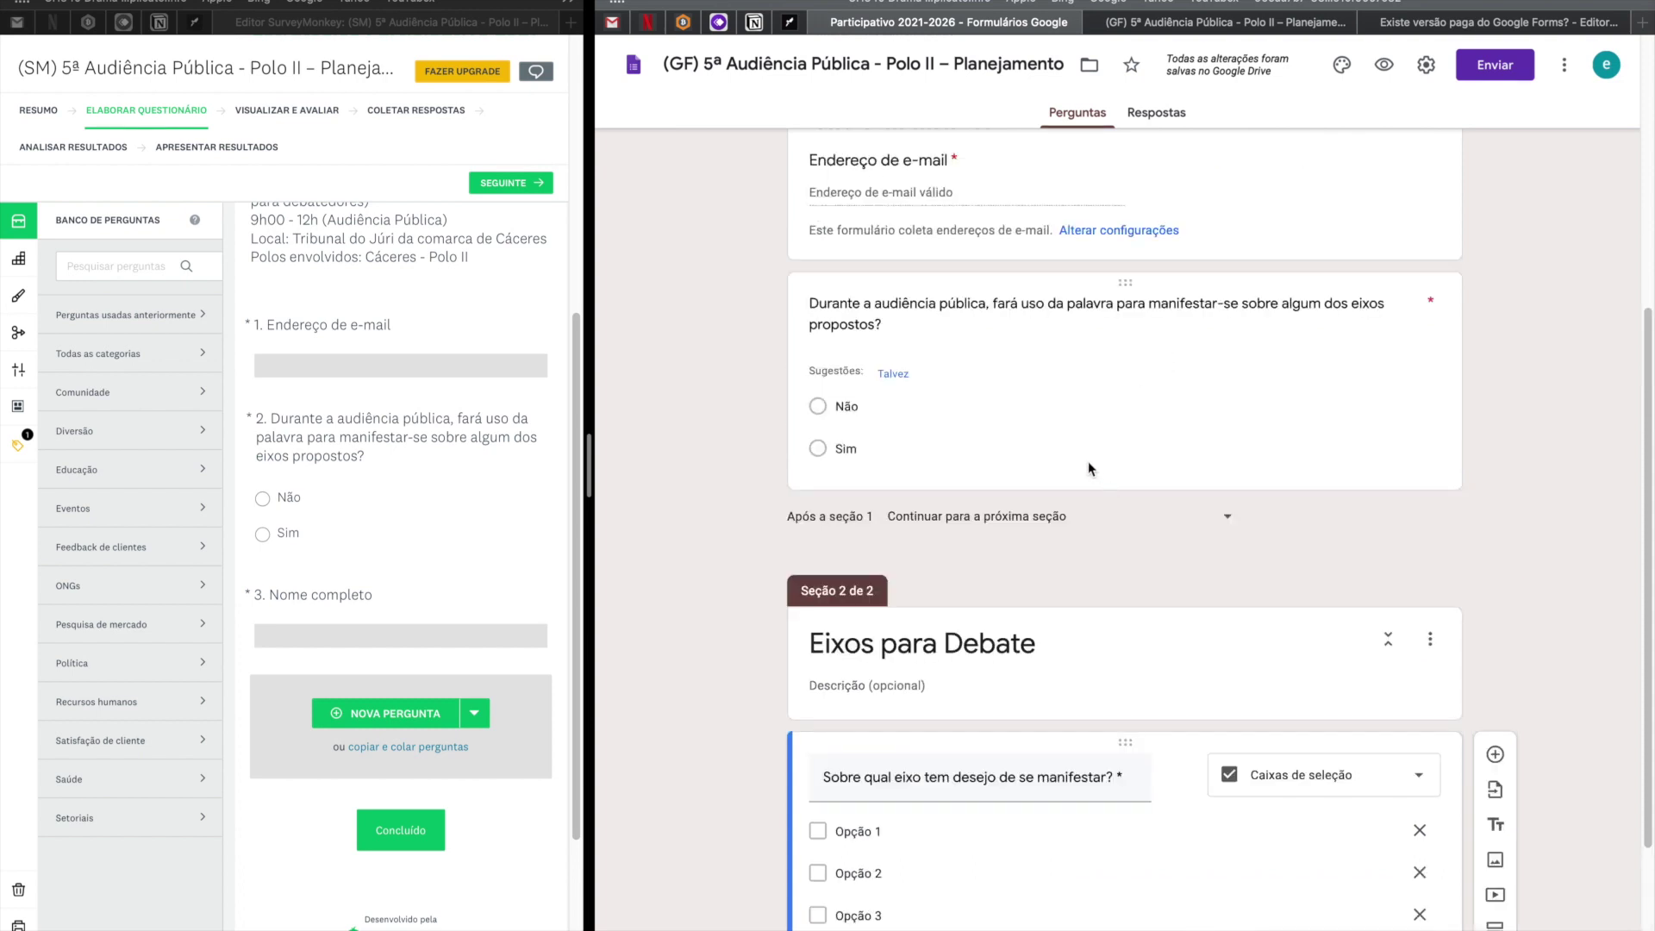
Open the participation question's settings and check the first page of the live form preview.
{"action": "left_click", "coordinate": [870, 414]}
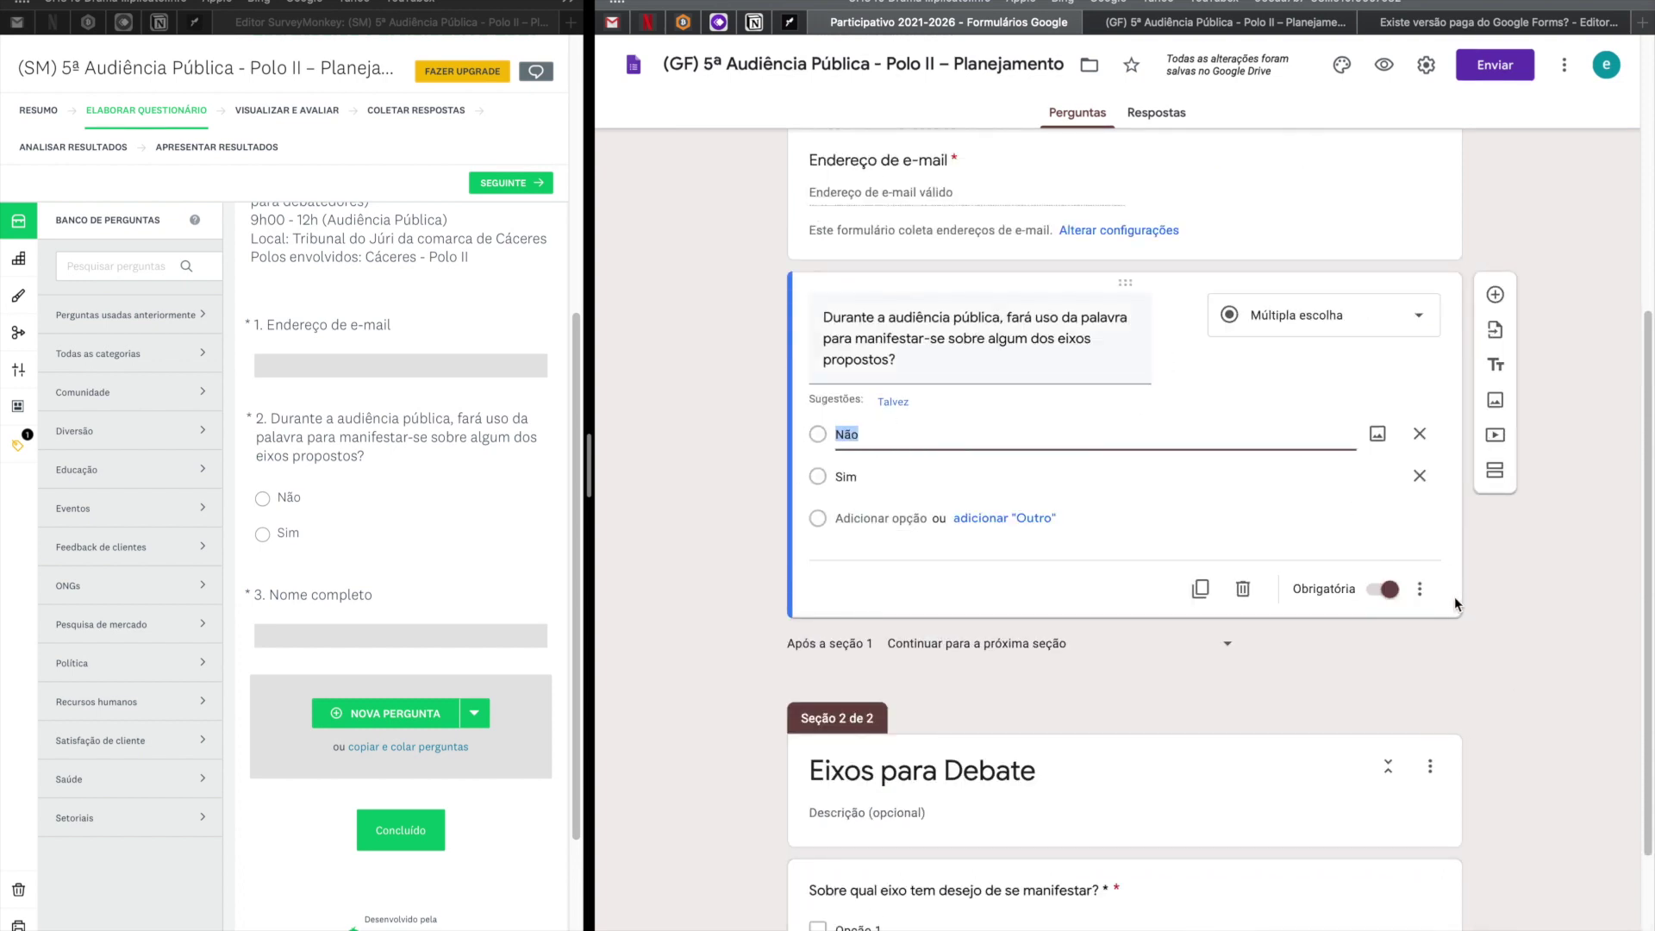
{"action": "left_click", "coordinate": [1420, 589]}
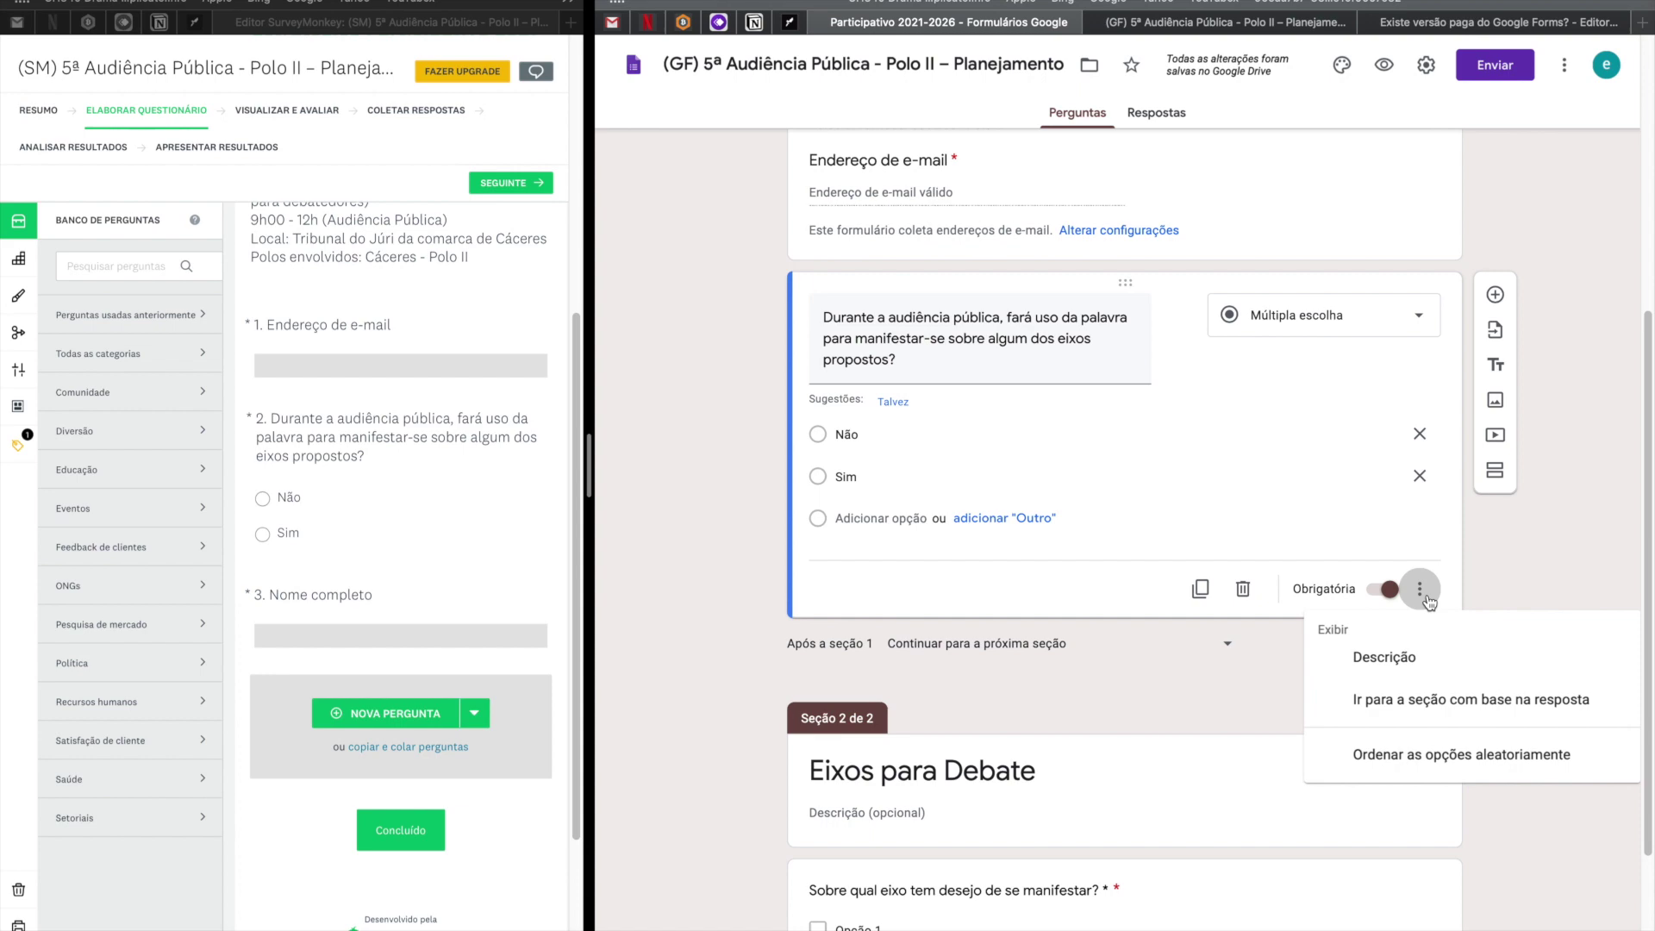
{"action": "left_click", "coordinate": [723, 577]}
{"action": "key", "text": "ctrl+Right"}
{"action": "scroll", "coordinate": [664, 647], "scroll_direction": "down", "scroll_amount": 1}
{"action": "scroll", "coordinate": [664, 646], "scroll_direction": "down", "scroll_amount": 2}
{"action": "left_click", "coordinate": [543, 771]}
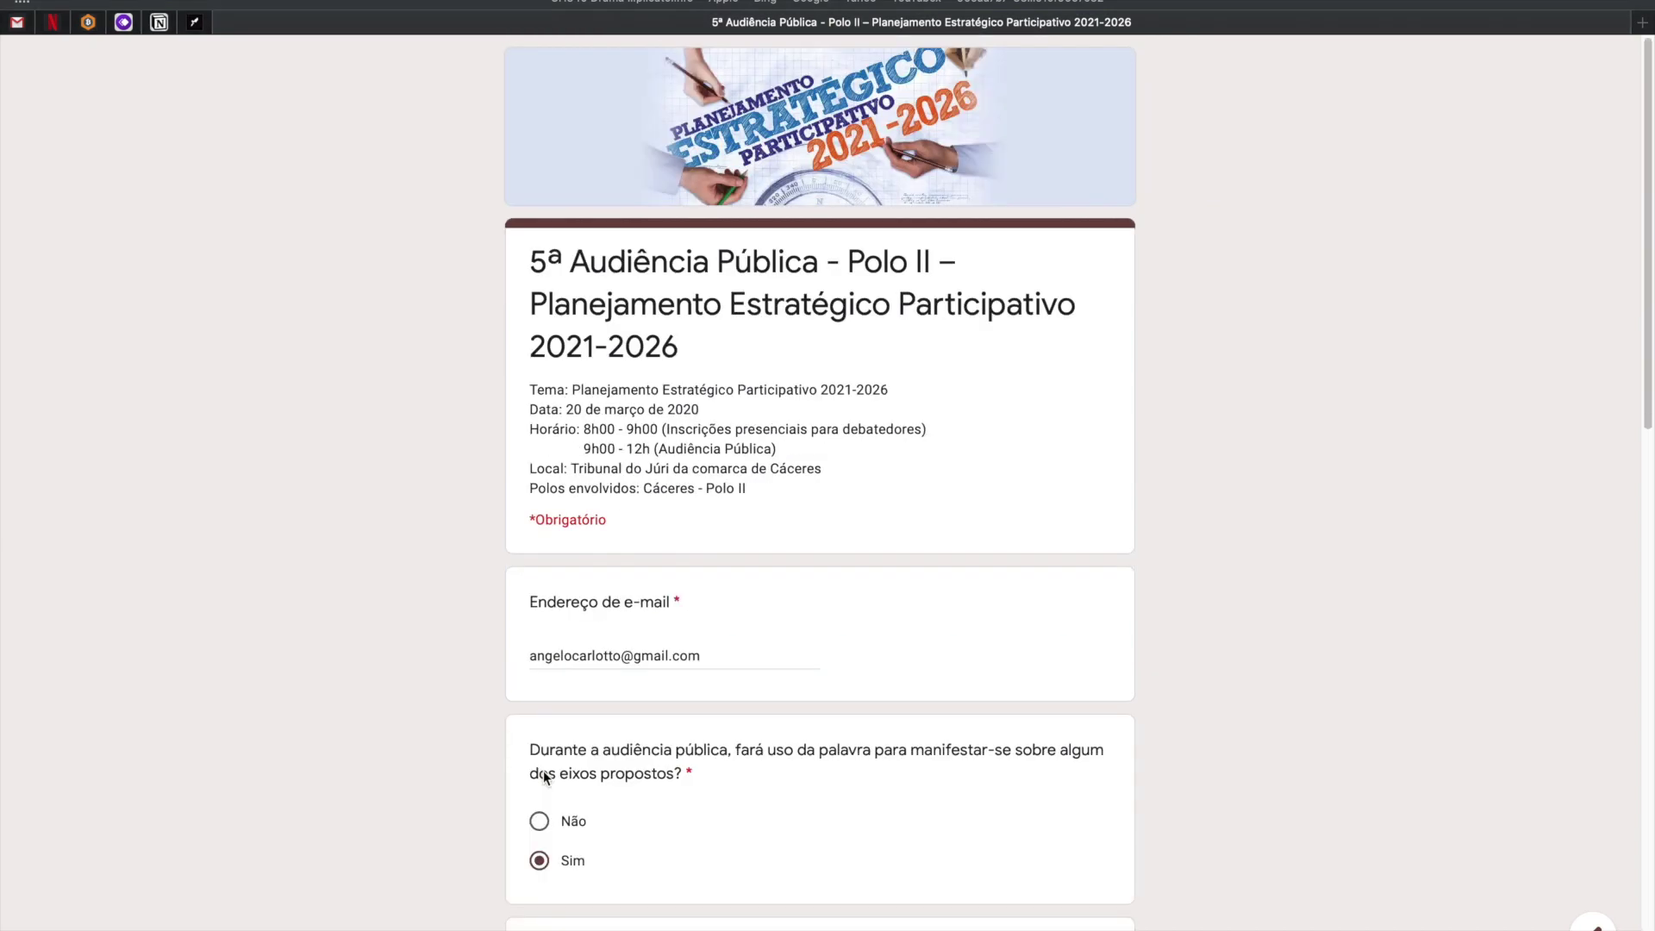
{"action": "scroll", "coordinate": [544, 776], "scroll_direction": "down", "scroll_amount": 15}
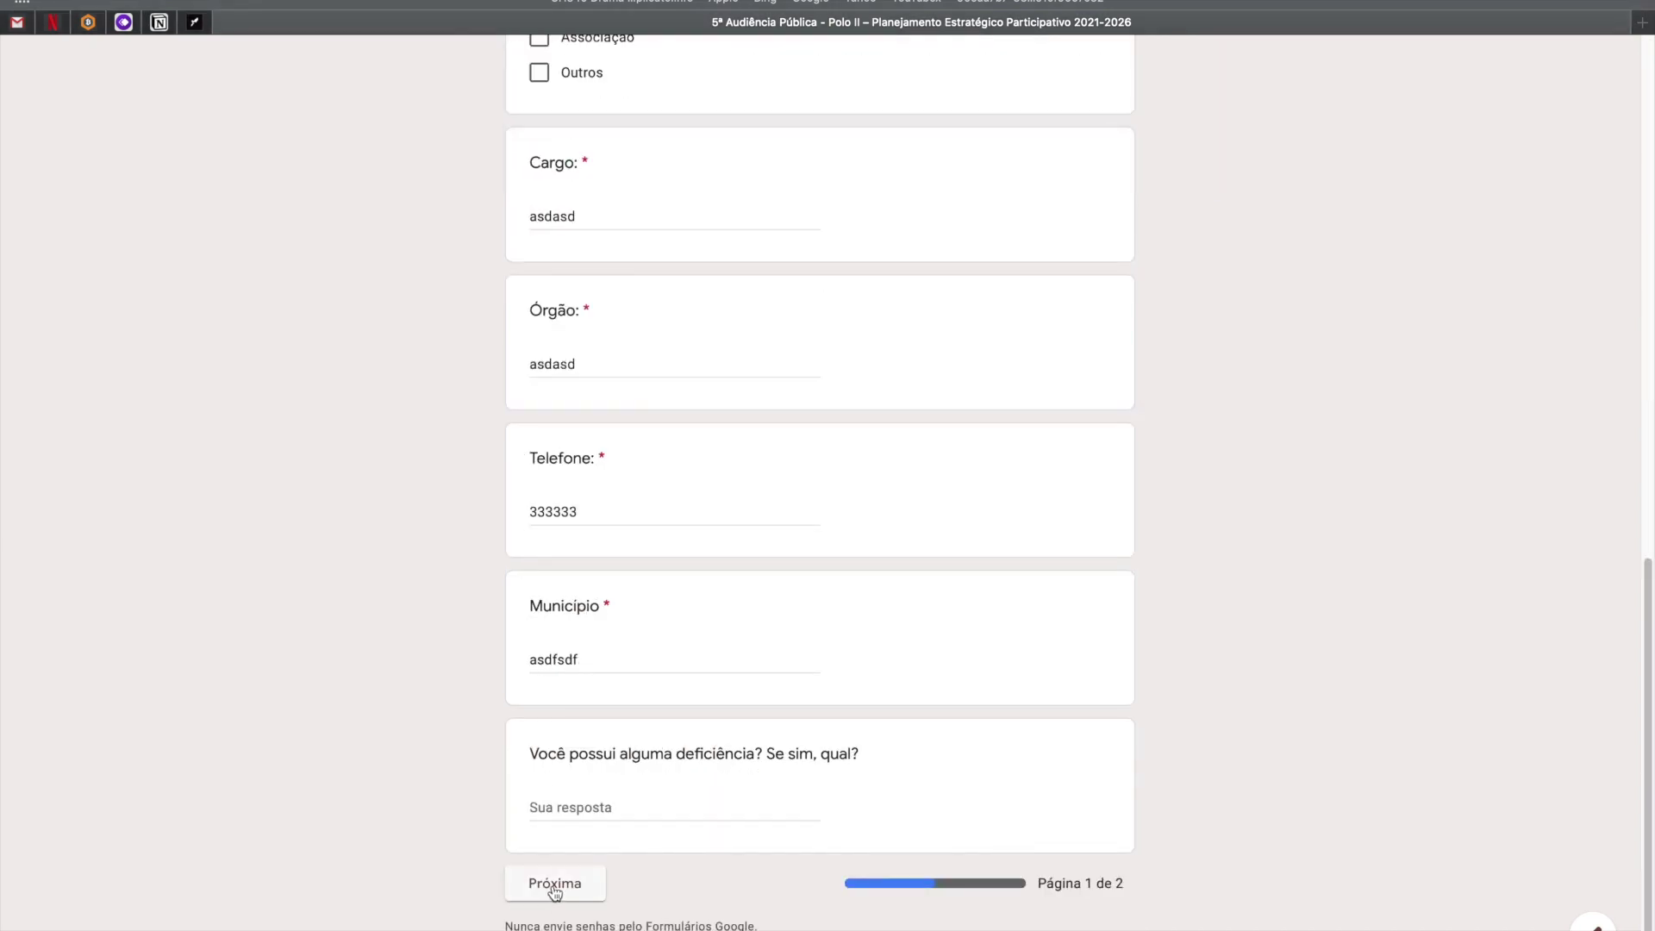
{"action": "scroll", "coordinate": [554, 889], "scroll_direction": "up", "scroll_amount": 7}
{"action": "key", "text": "ctrl+Left"}
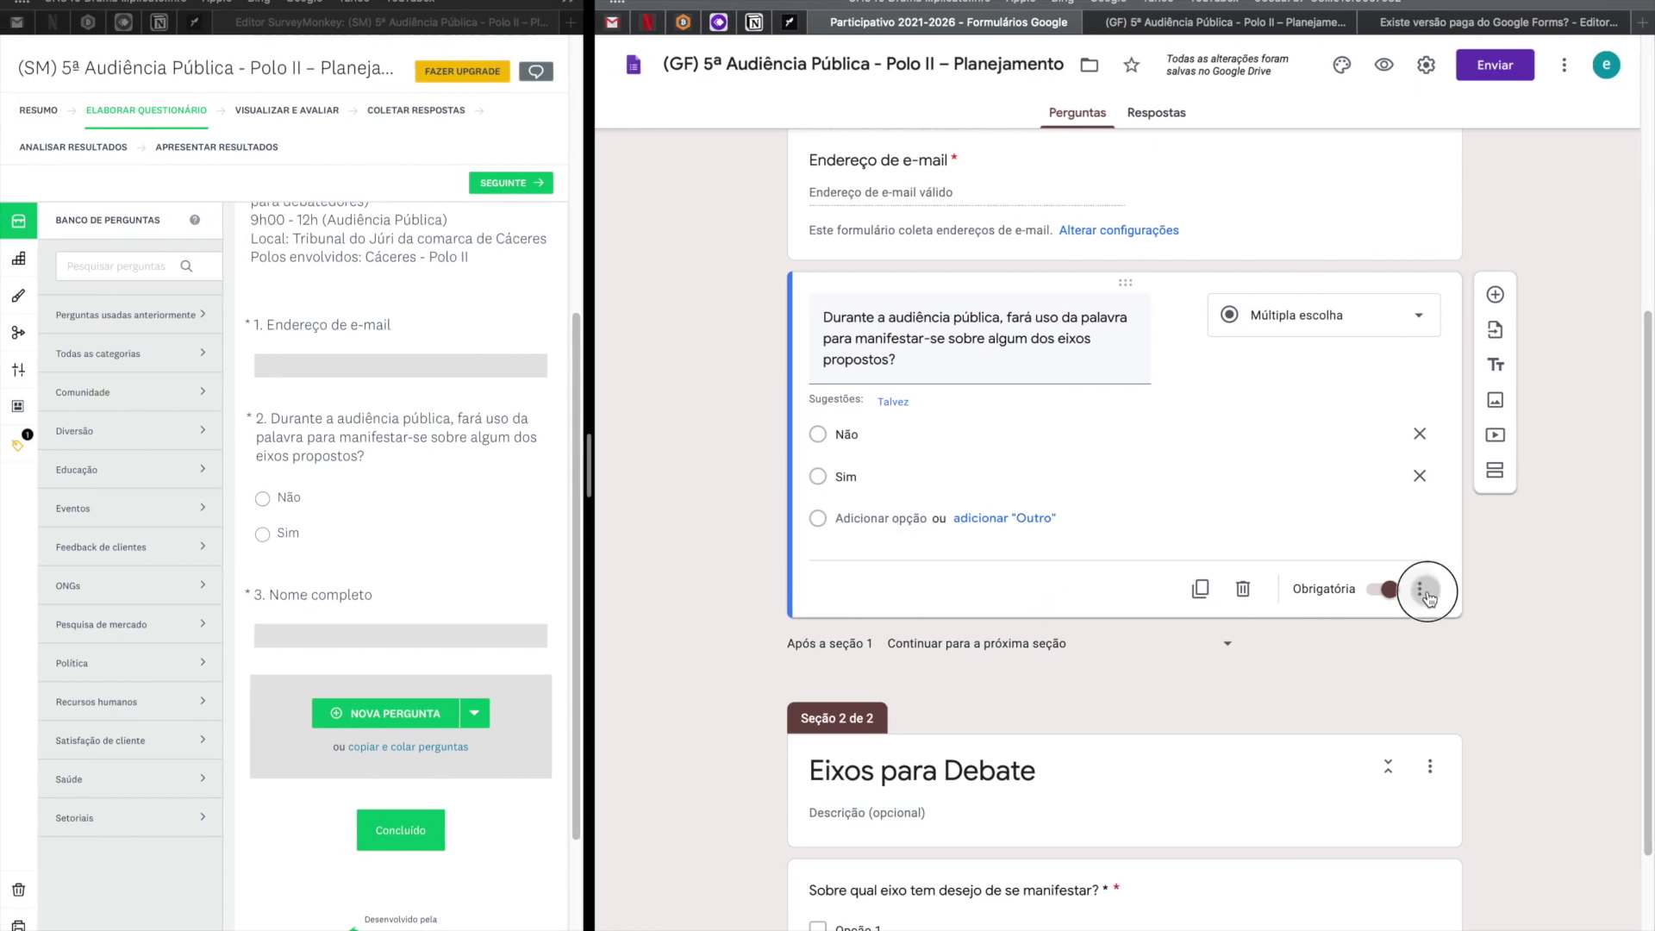
Enable answer-based section jumps: Não goes to Enviar formulário, Sim to section 2, Eixos para Debate.
{"action": "left_click", "coordinate": [1420, 588]}
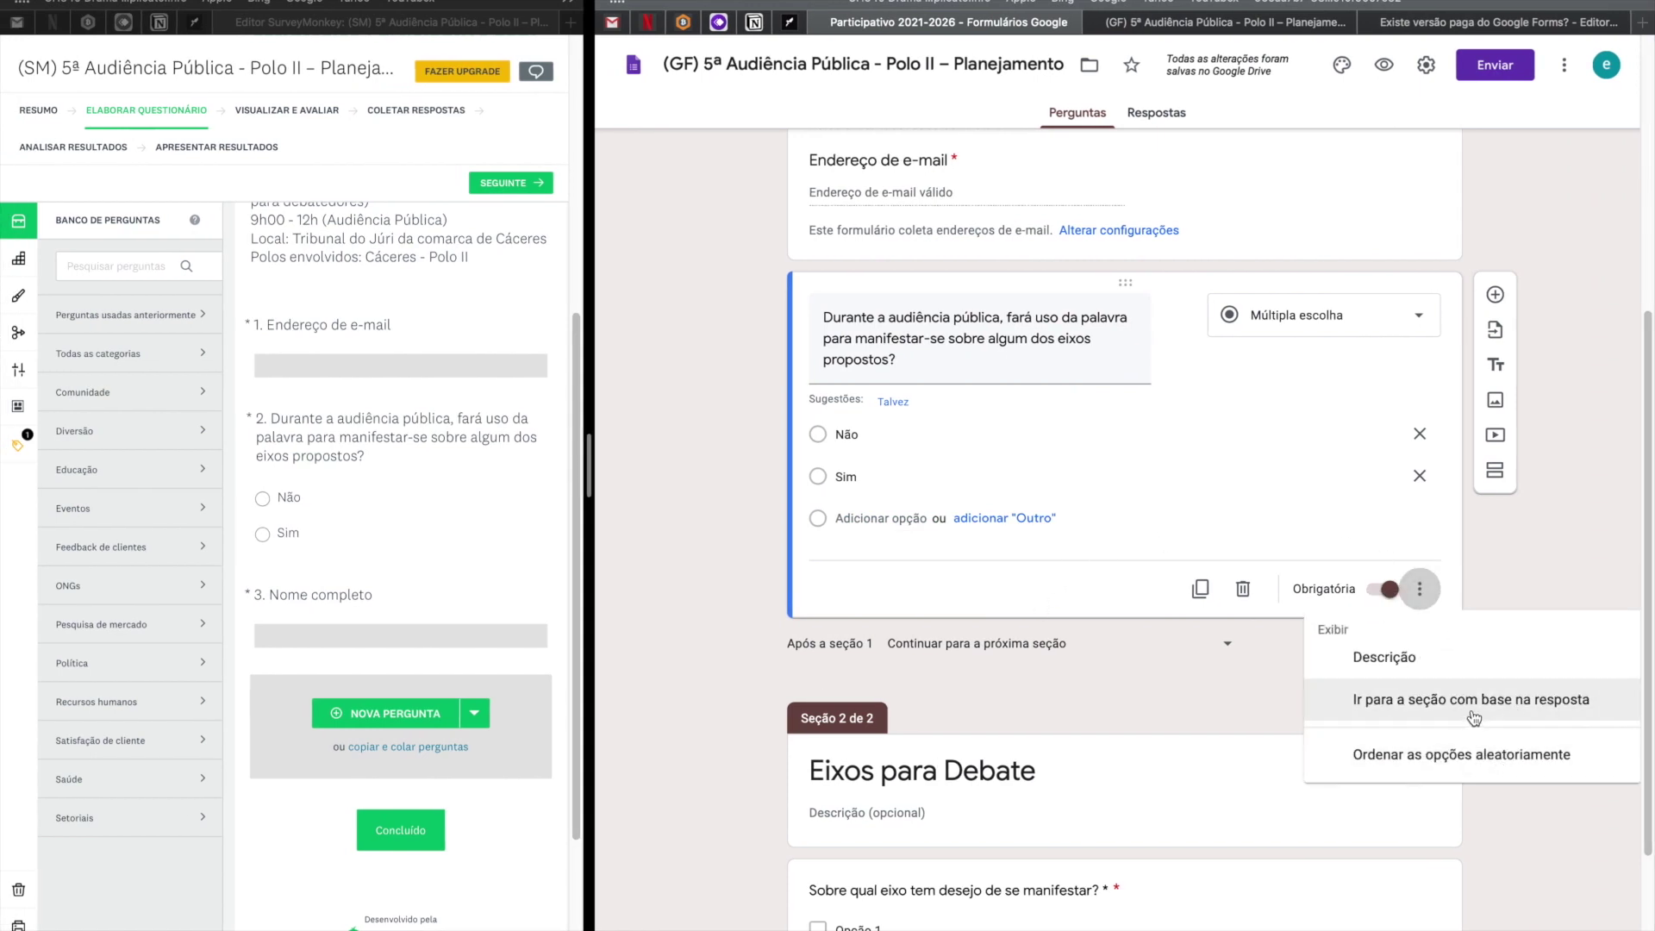
{"action": "left_click", "coordinate": [1473, 711]}
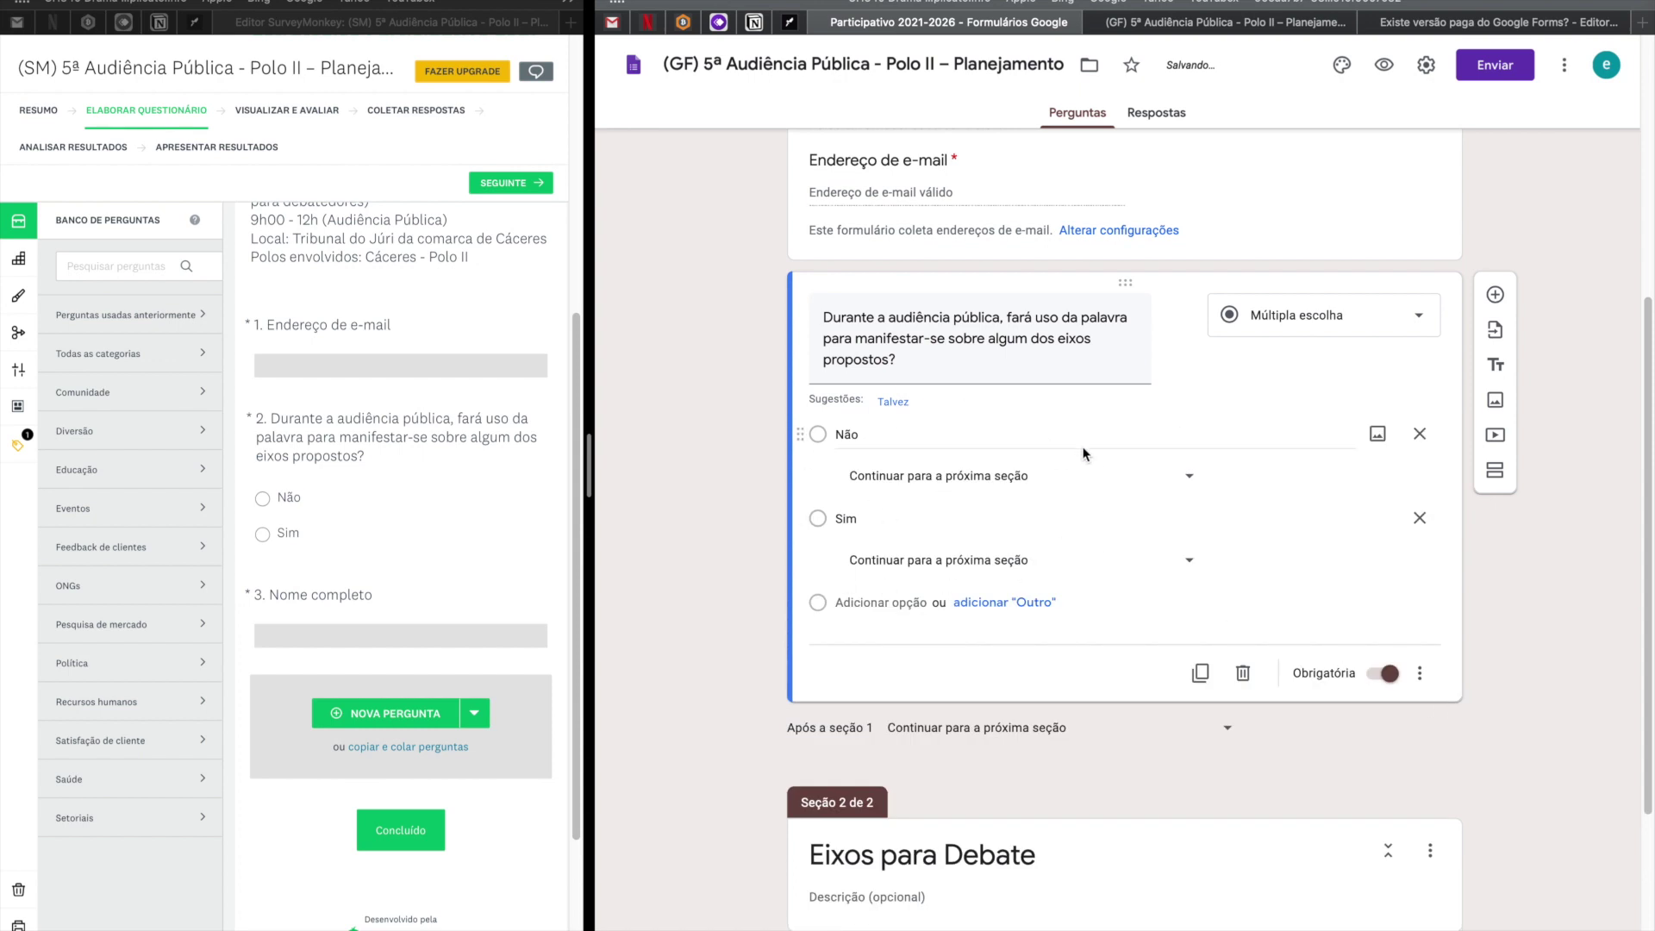
{"action": "left_click", "coordinate": [1191, 479]}
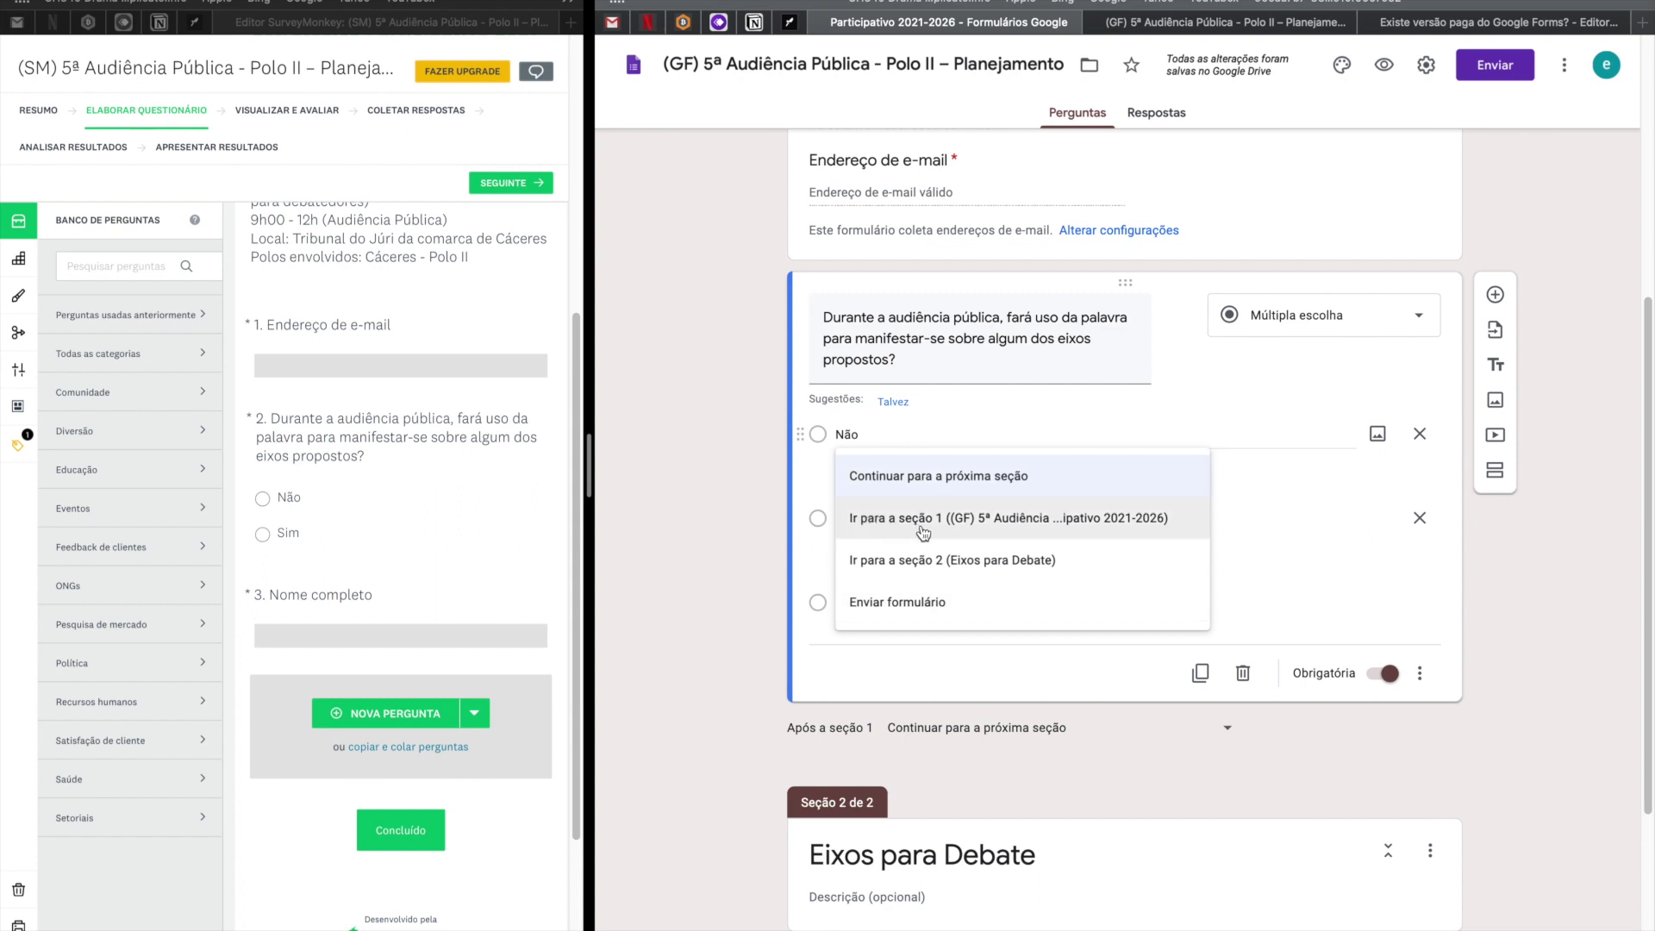
{"action": "left_click", "coordinate": [935, 609]}
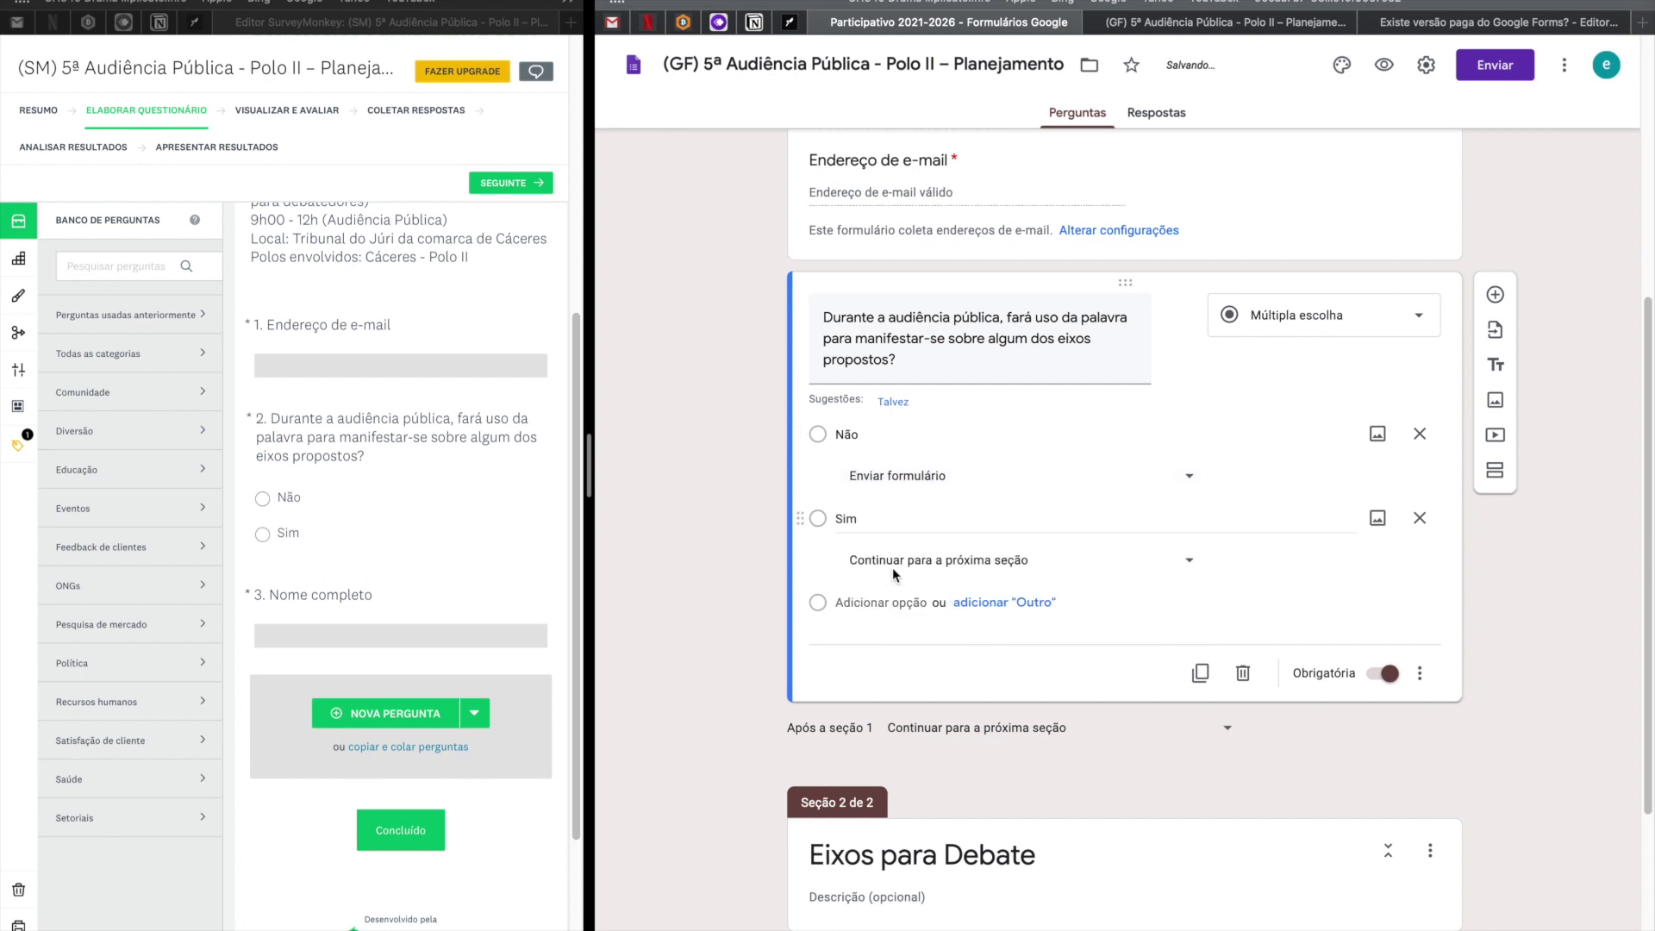
{"action": "left_click", "coordinate": [937, 569]}
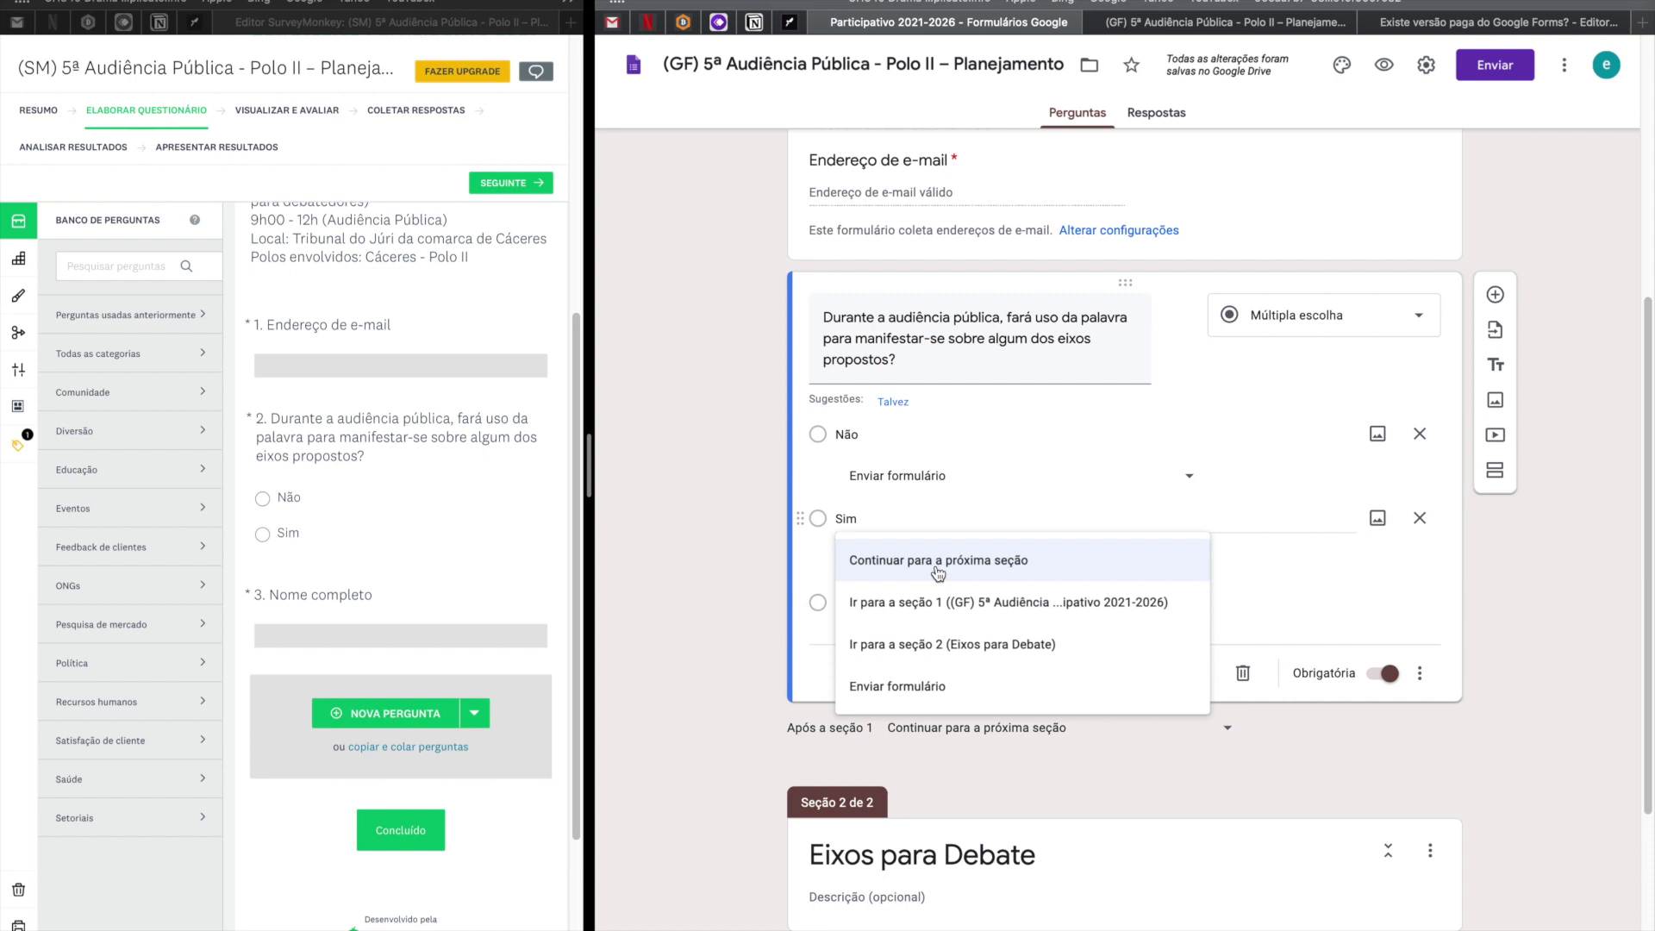
{"action": "left_click", "coordinate": [944, 648]}
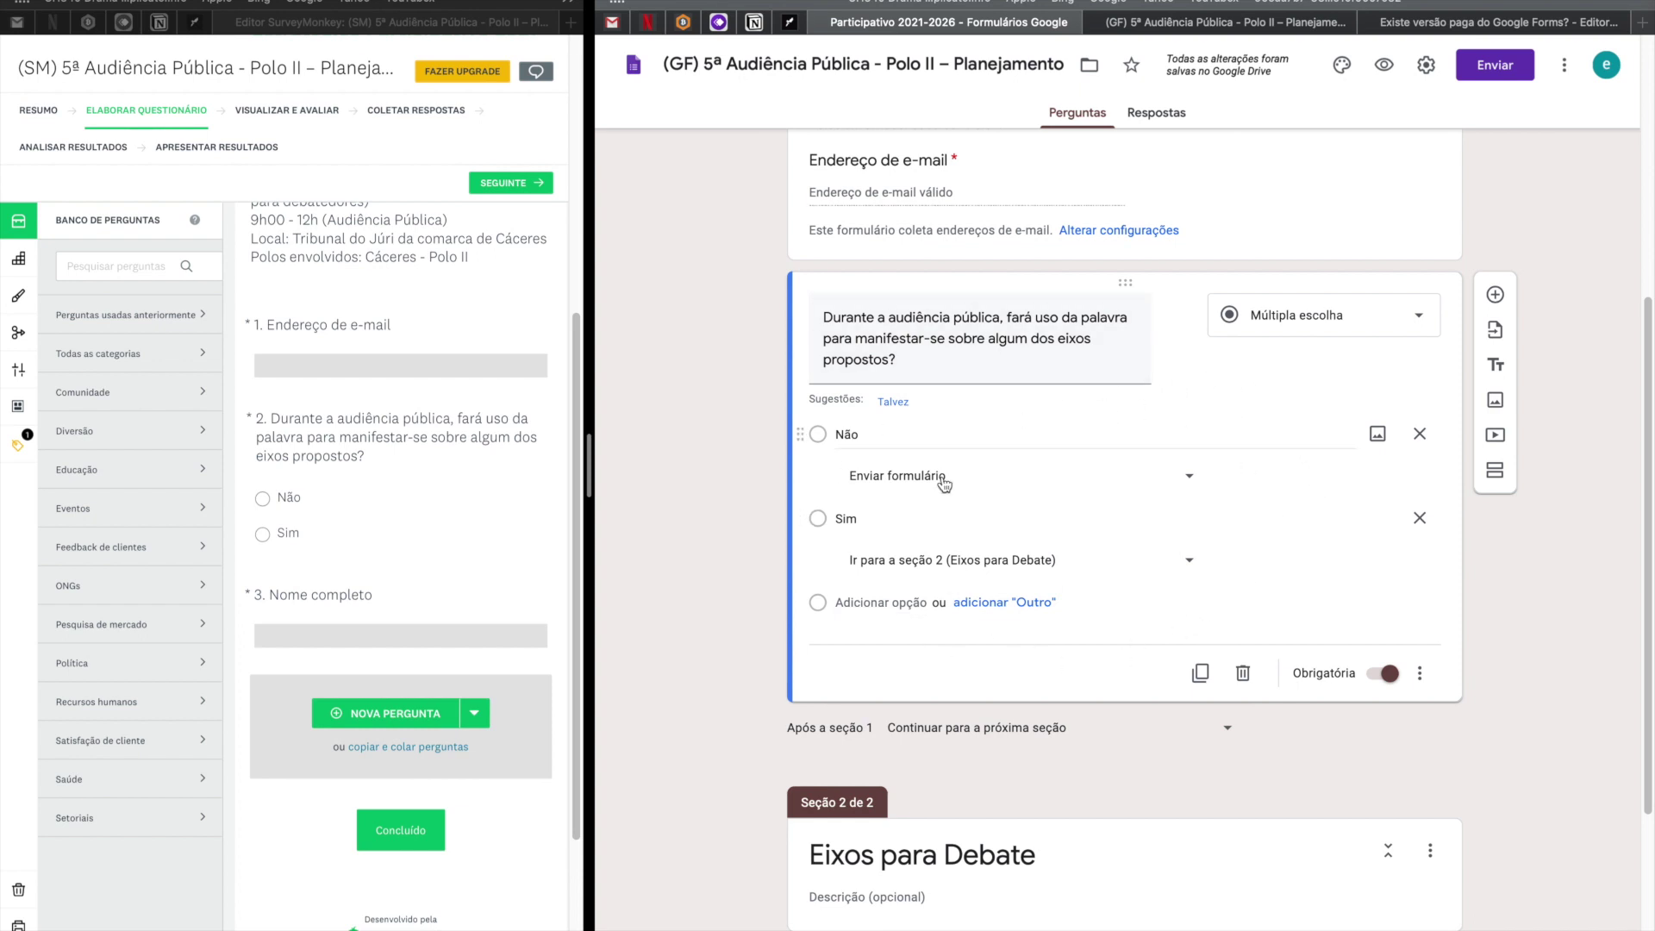
{"action": "scroll", "coordinate": [943, 475], "scroll_direction": "down", "scroll_amount": 5}
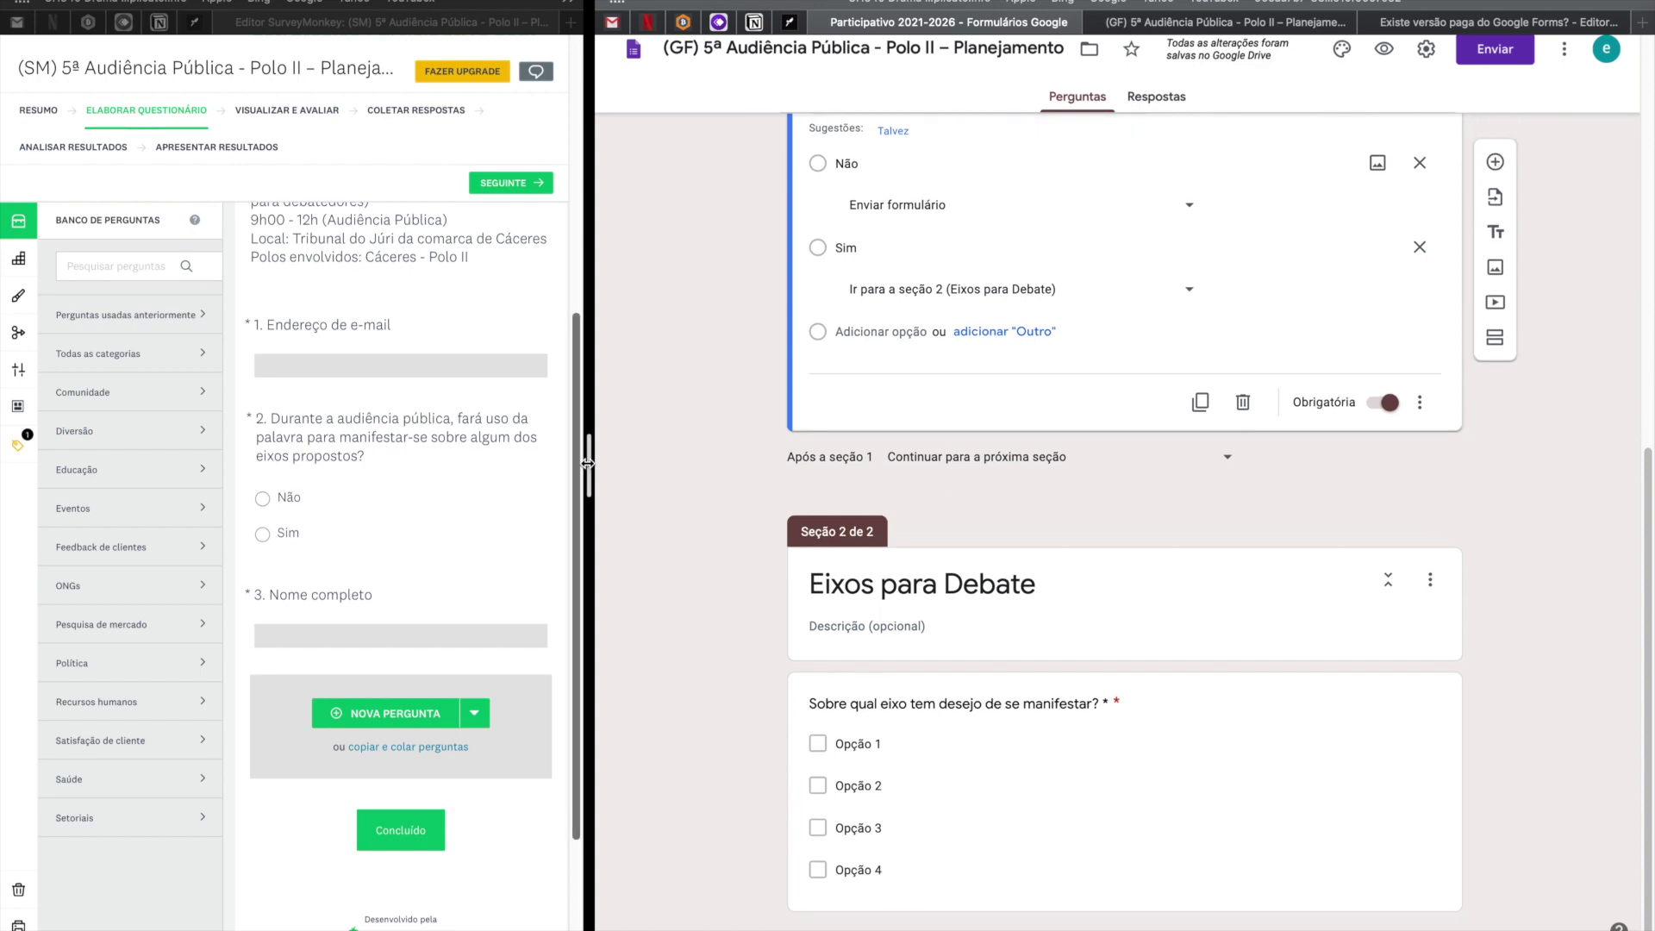
Widen SurveyMonkey to fill most of the screen and scroll to the page's end below Nome completo.
{"action": "left_click_drag", "start_coordinate": [587, 463], "coordinate": [616, 466]}
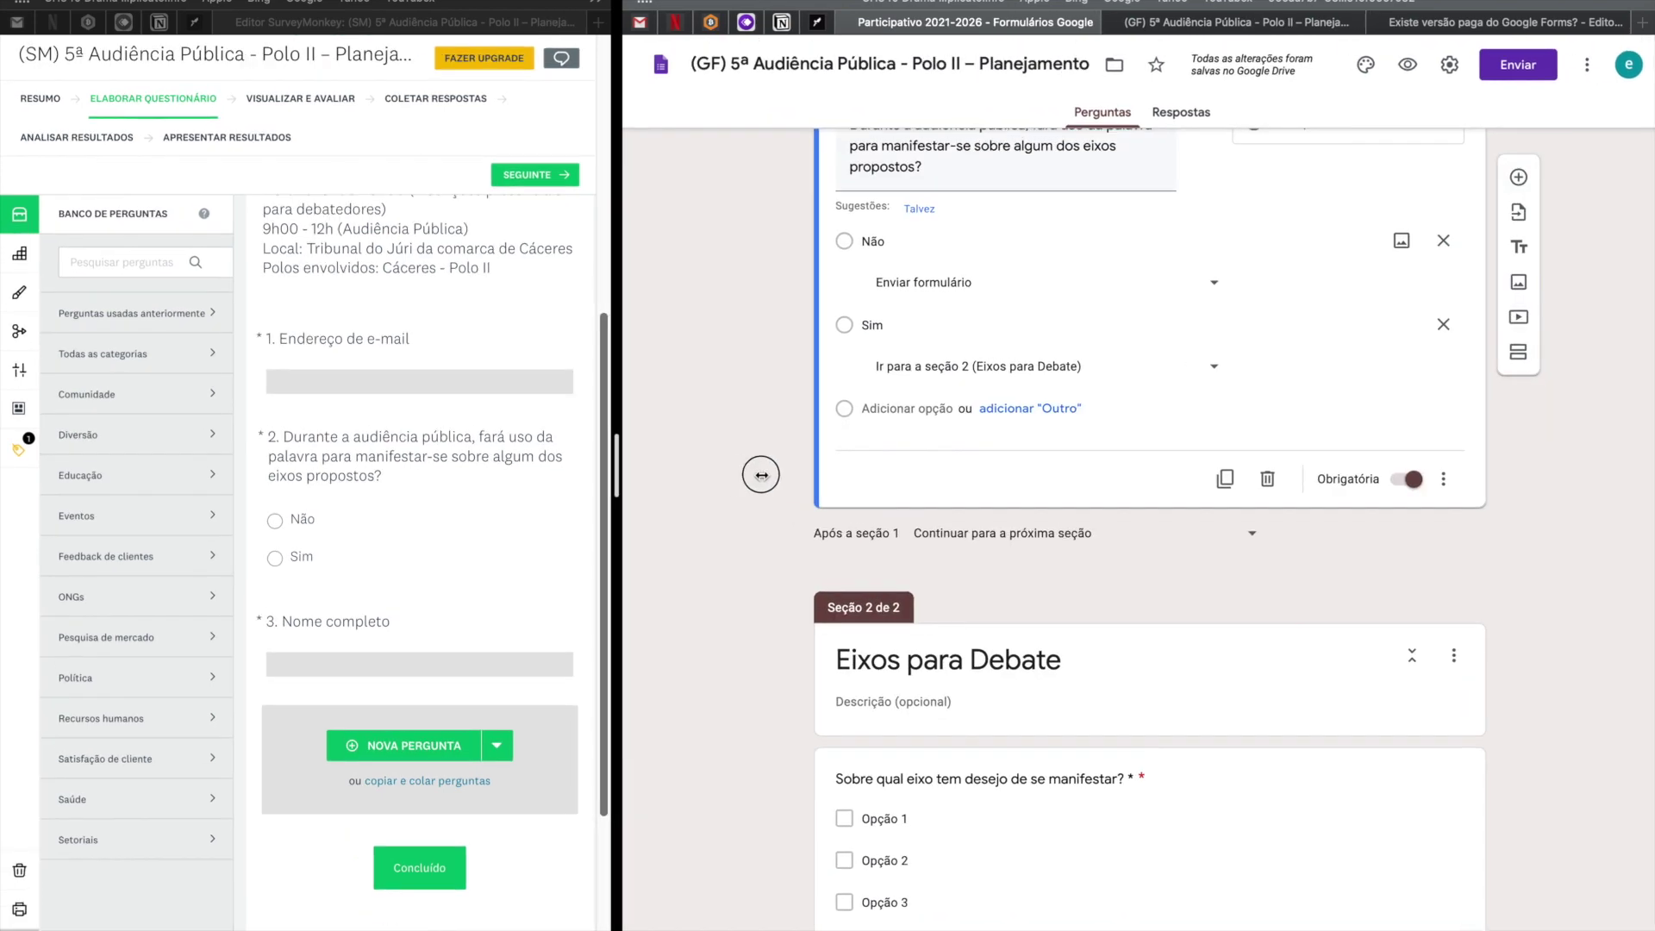
{"action": "left_click_drag", "start_coordinate": [1294, 491], "coordinate": [1295, 492]}
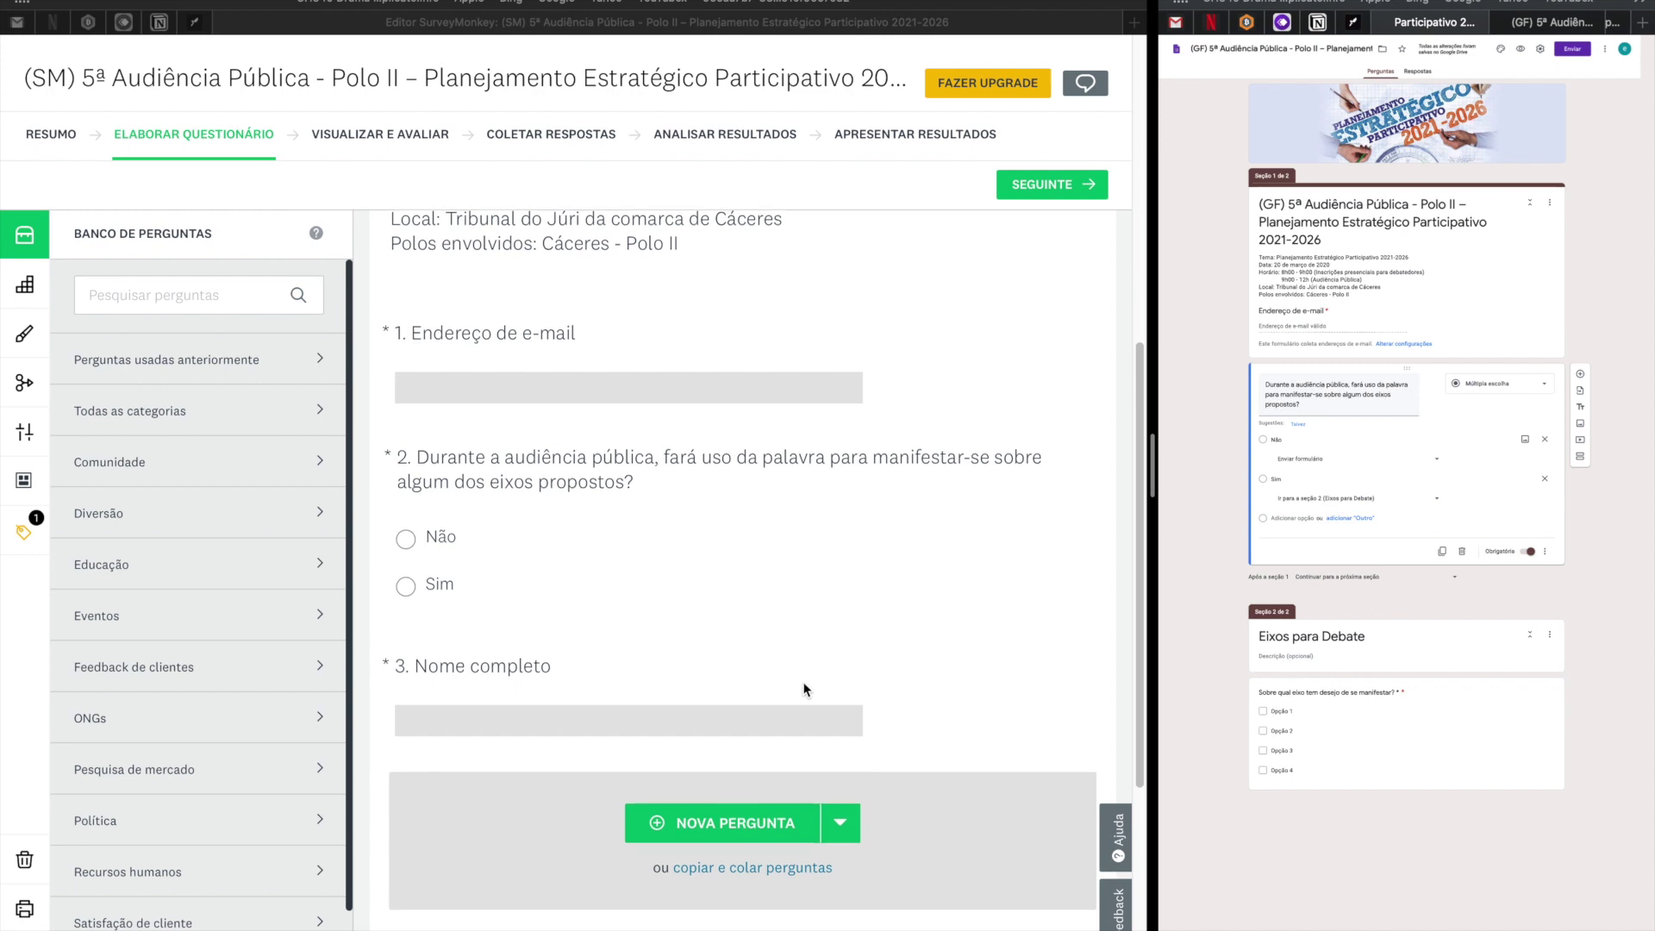
{"action": "scroll", "coordinate": [805, 689], "scroll_direction": "up", "scroll_amount": 2}
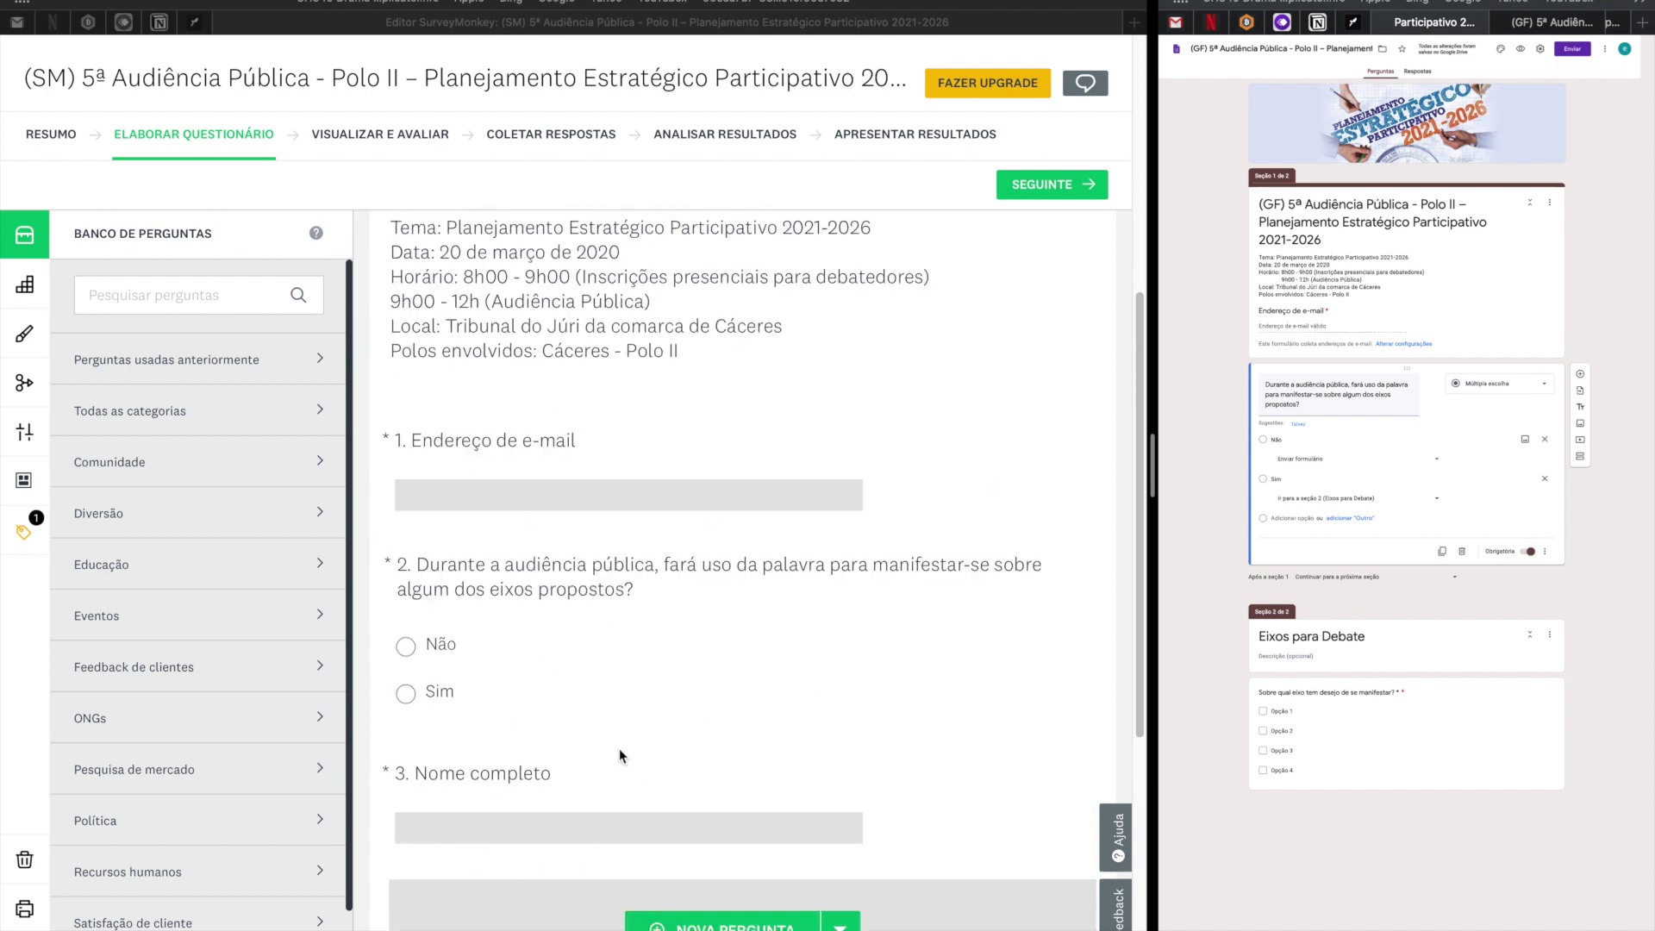
{"action": "scroll", "coordinate": [686, 717], "scroll_direction": "down", "scroll_amount": 5}
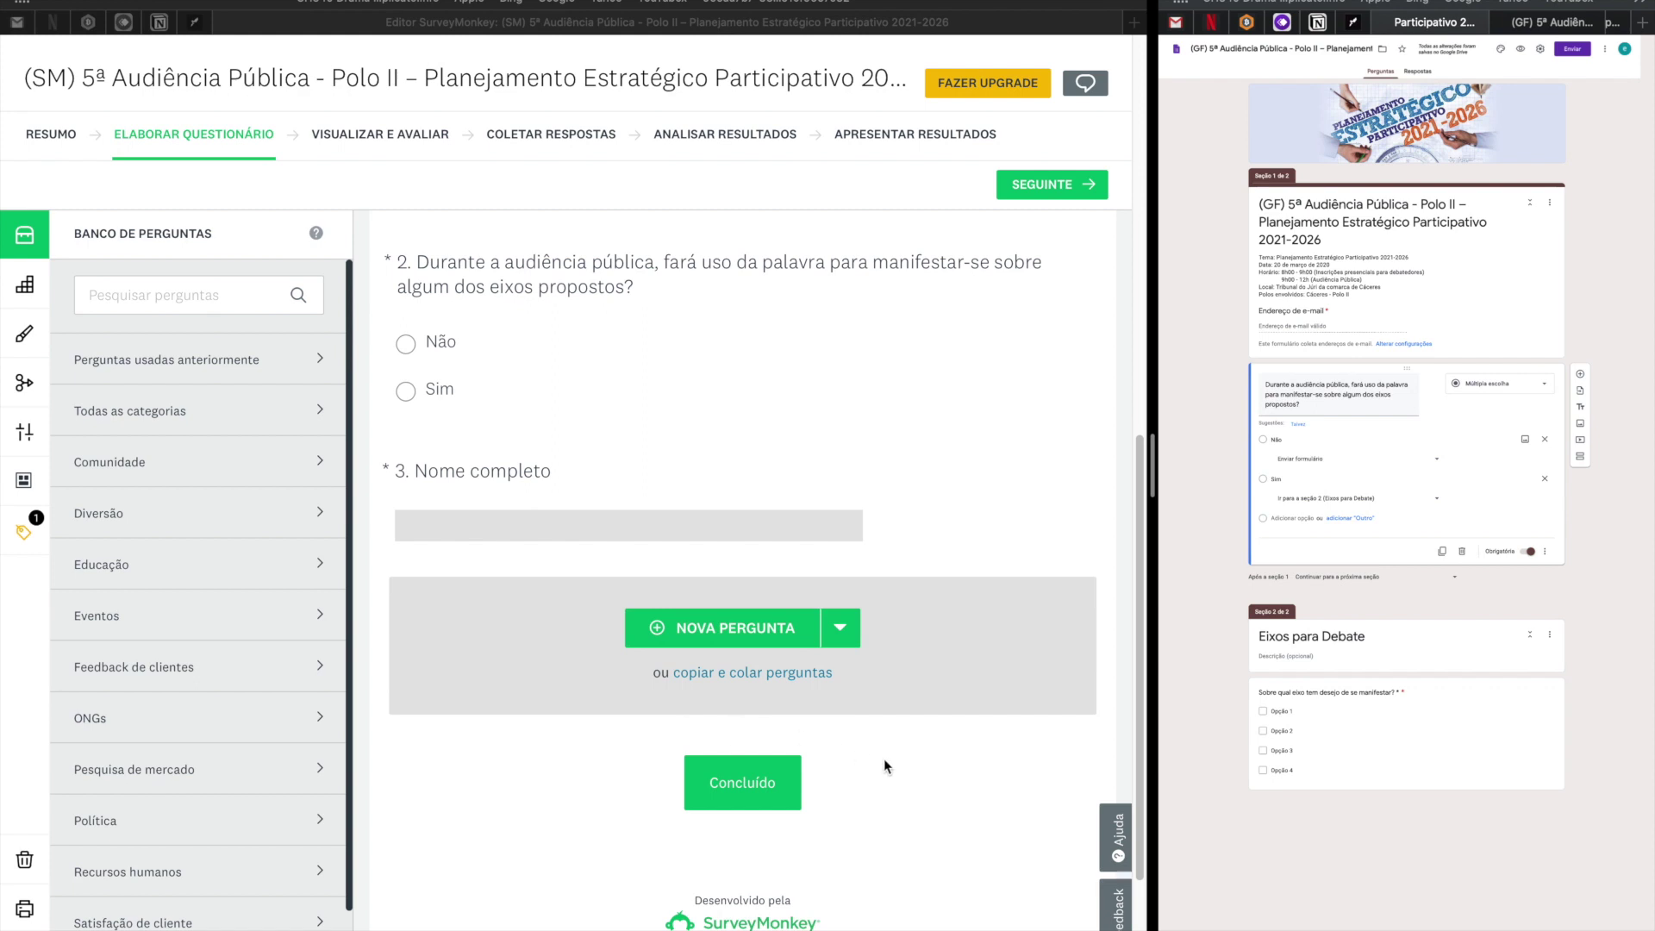
{"action": "scroll", "coordinate": [884, 766], "scroll_direction": "down", "scroll_amount": 1}
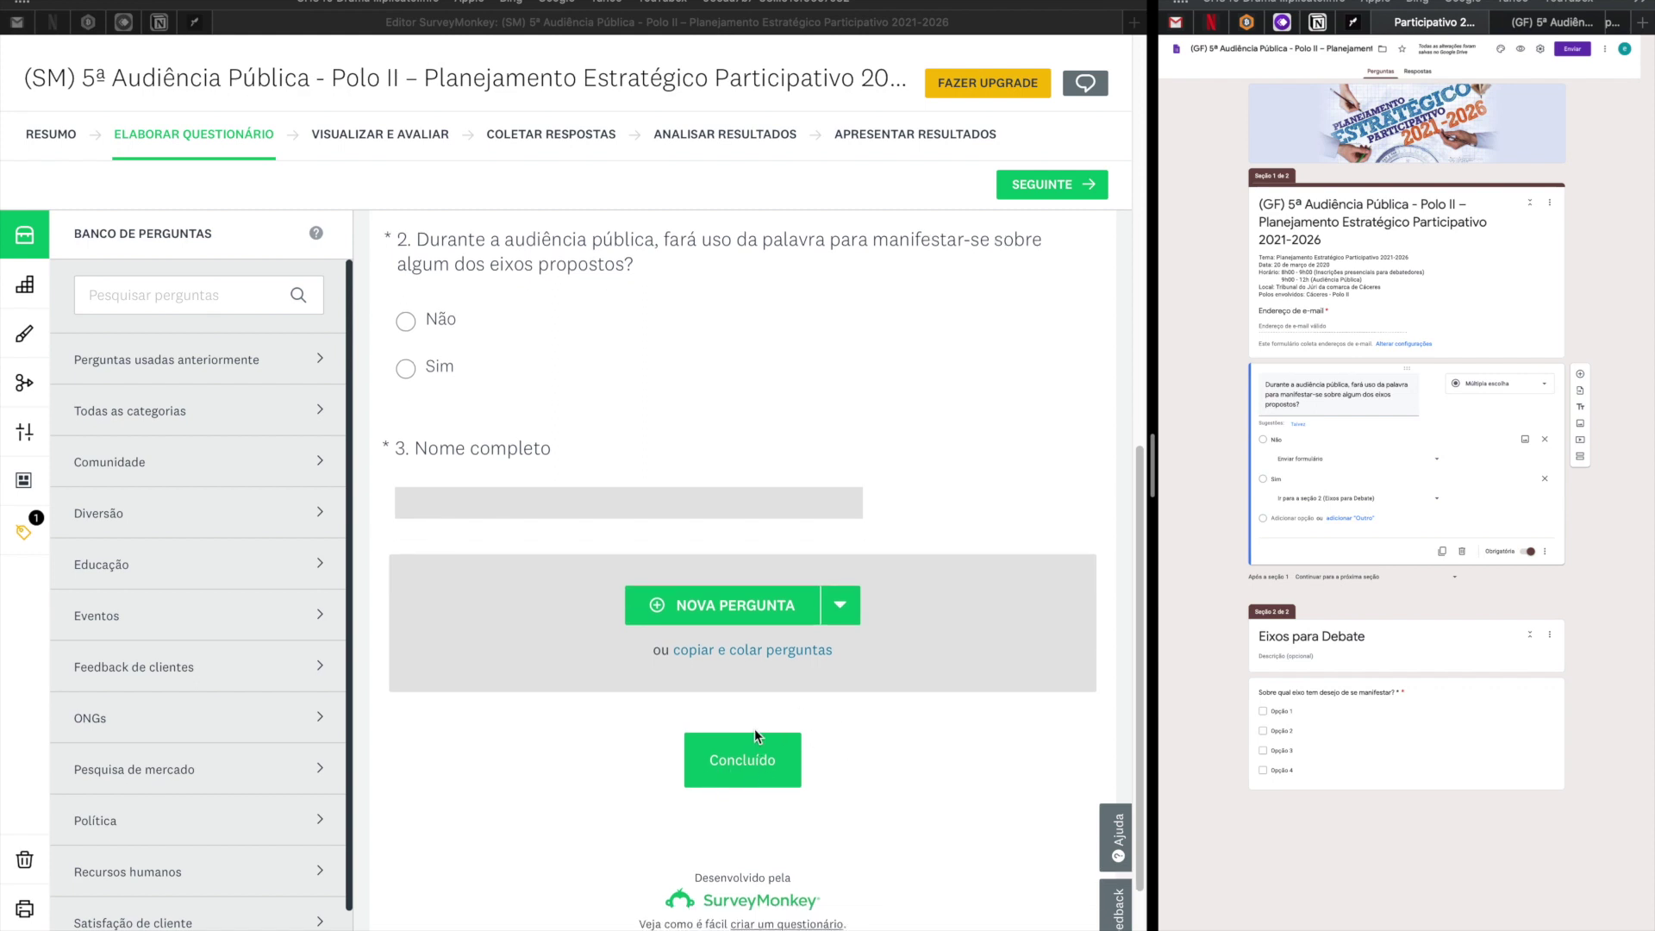
{"action": "scroll", "coordinate": [755, 730], "scroll_direction": "up", "scroll_amount": 2}
{"action": "scroll", "coordinate": [751, 759], "scroll_direction": "down", "scroll_amount": 3}
{"action": "left_click", "coordinate": [760, 746]}
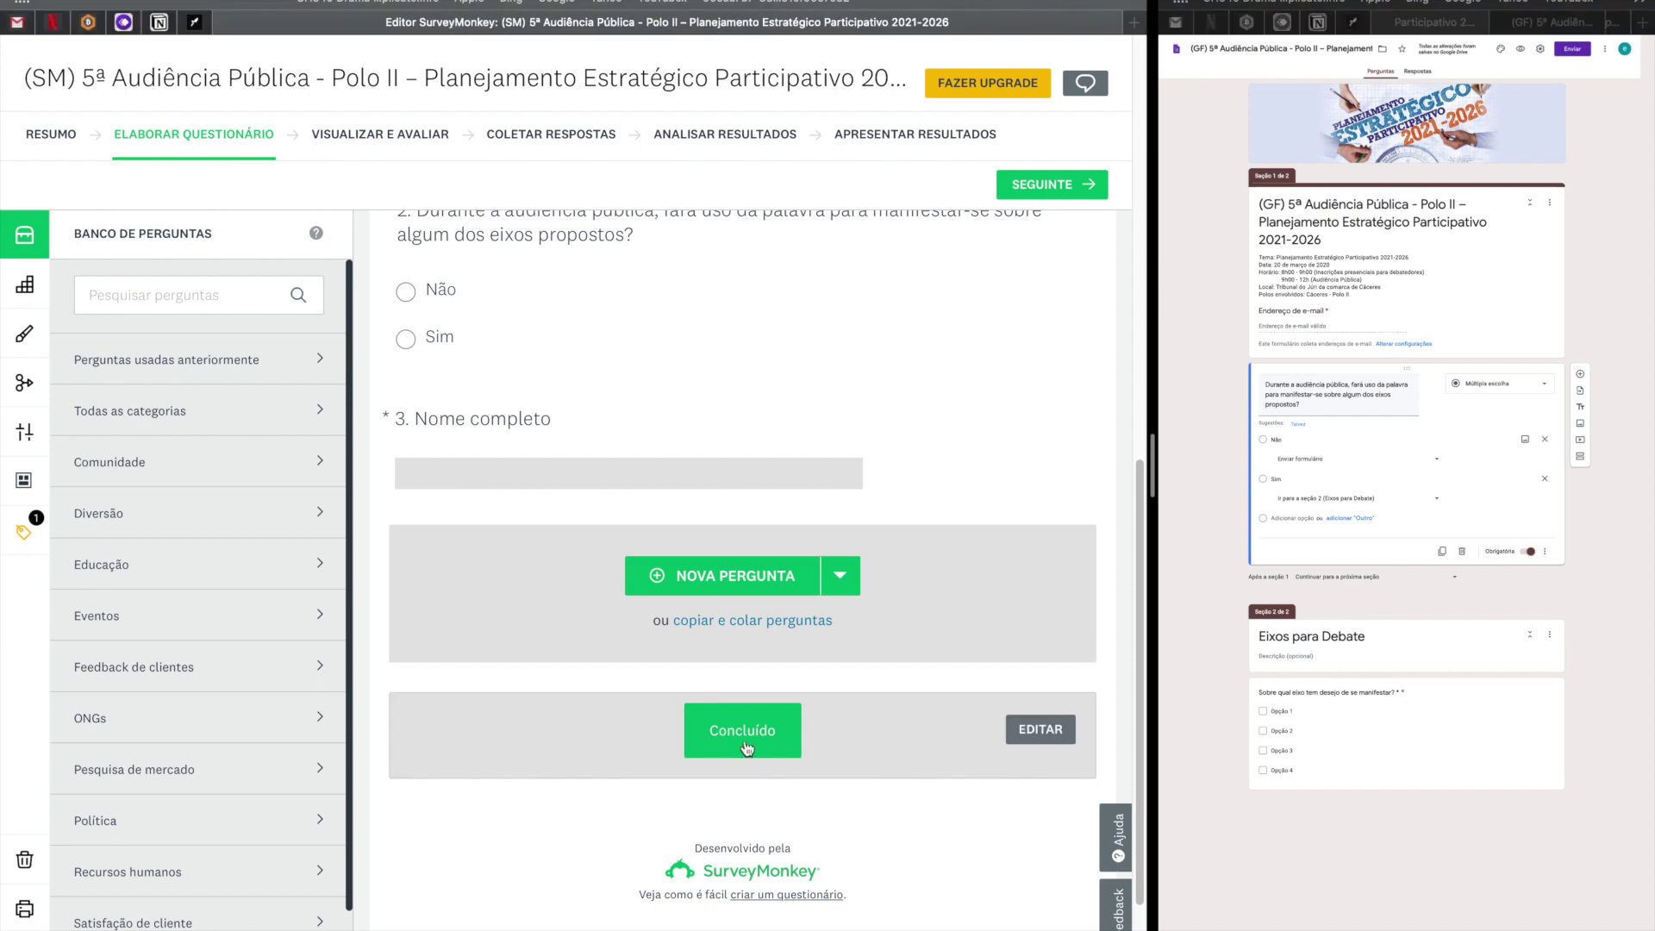
{"action": "left_click", "coordinate": [739, 747]}
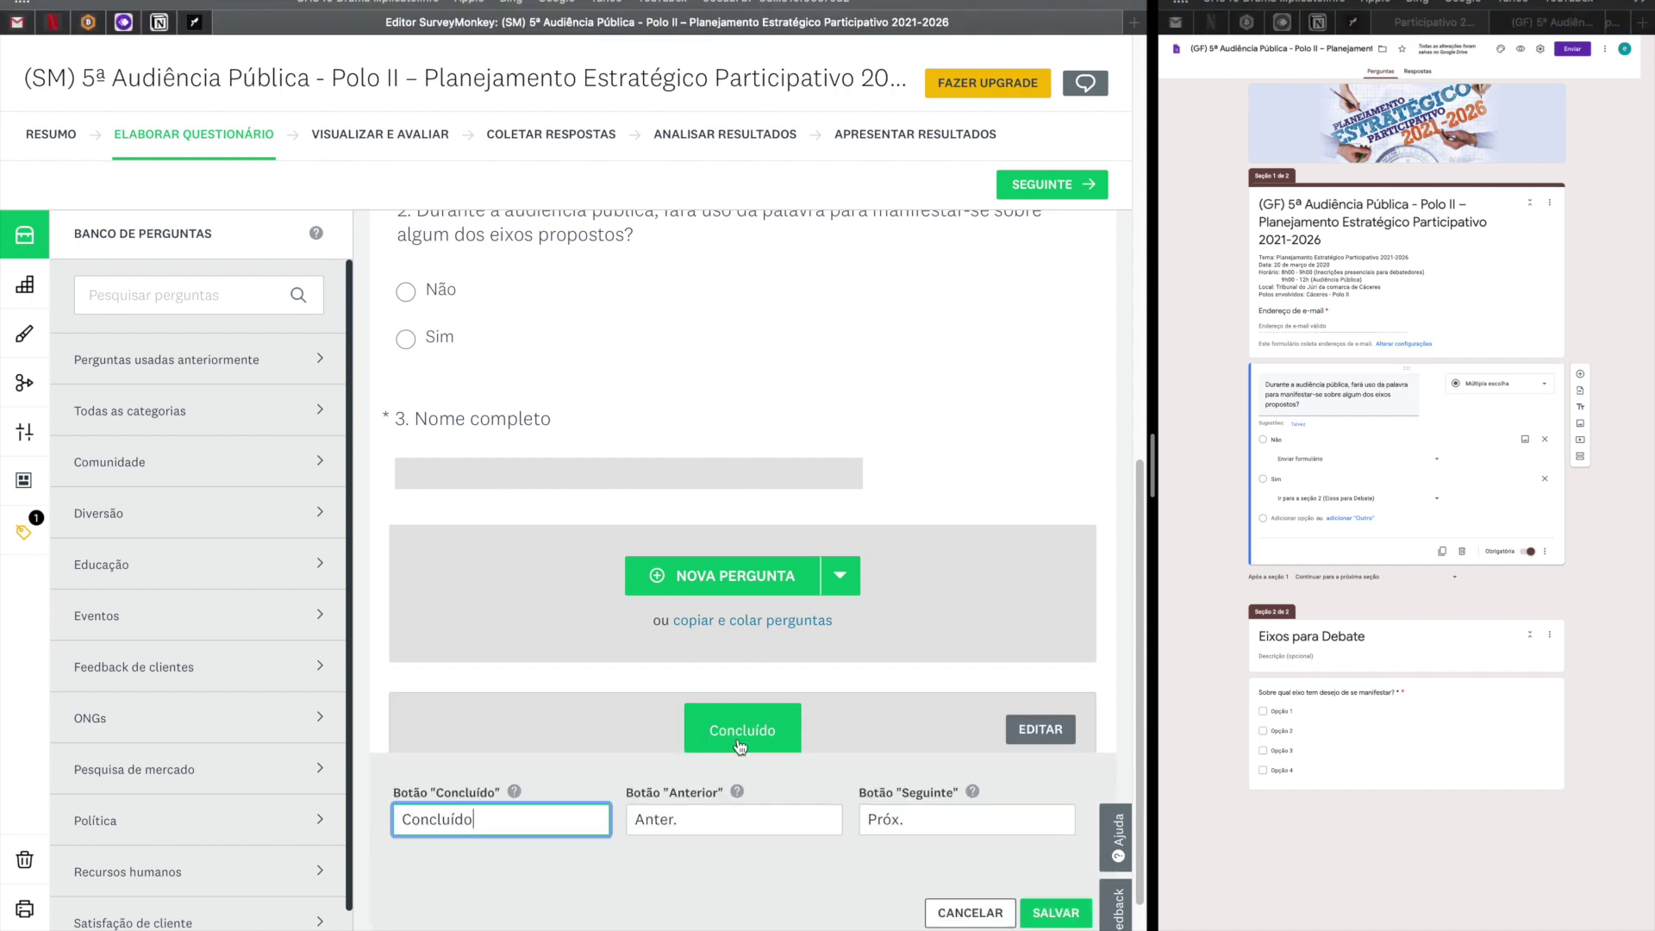
{"action": "scroll", "coordinate": [561, 833], "scroll_direction": "down", "scroll_amount": 3}
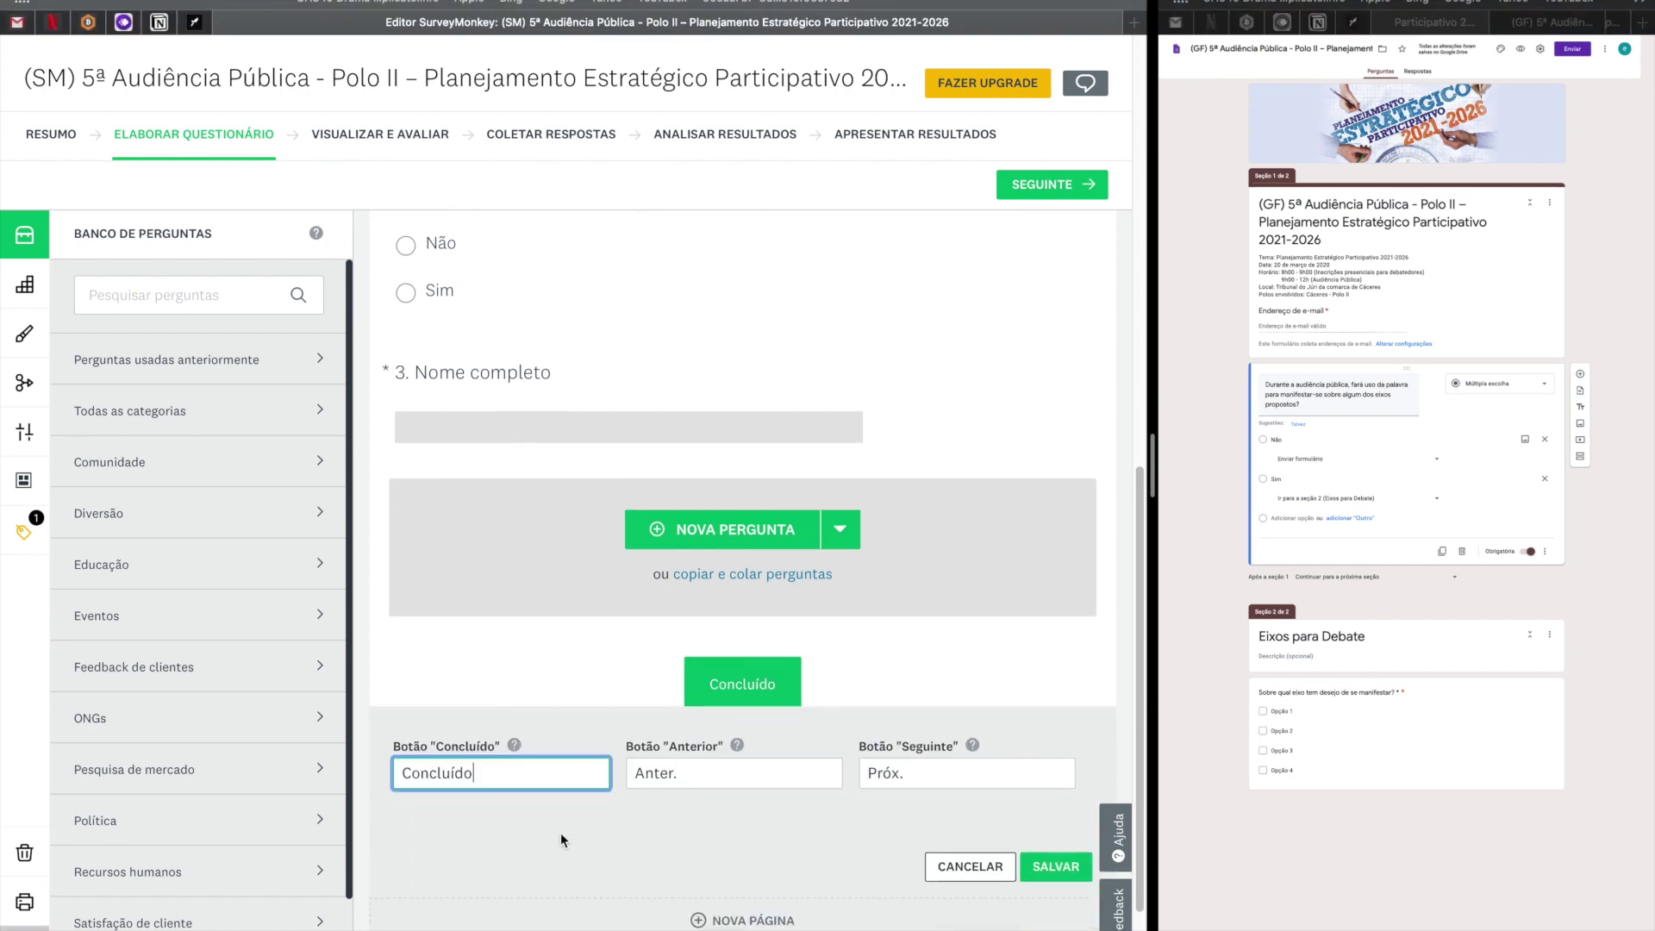
{"action": "left_click_drag", "start_coordinate": [493, 666], "coordinate": [407, 659]}
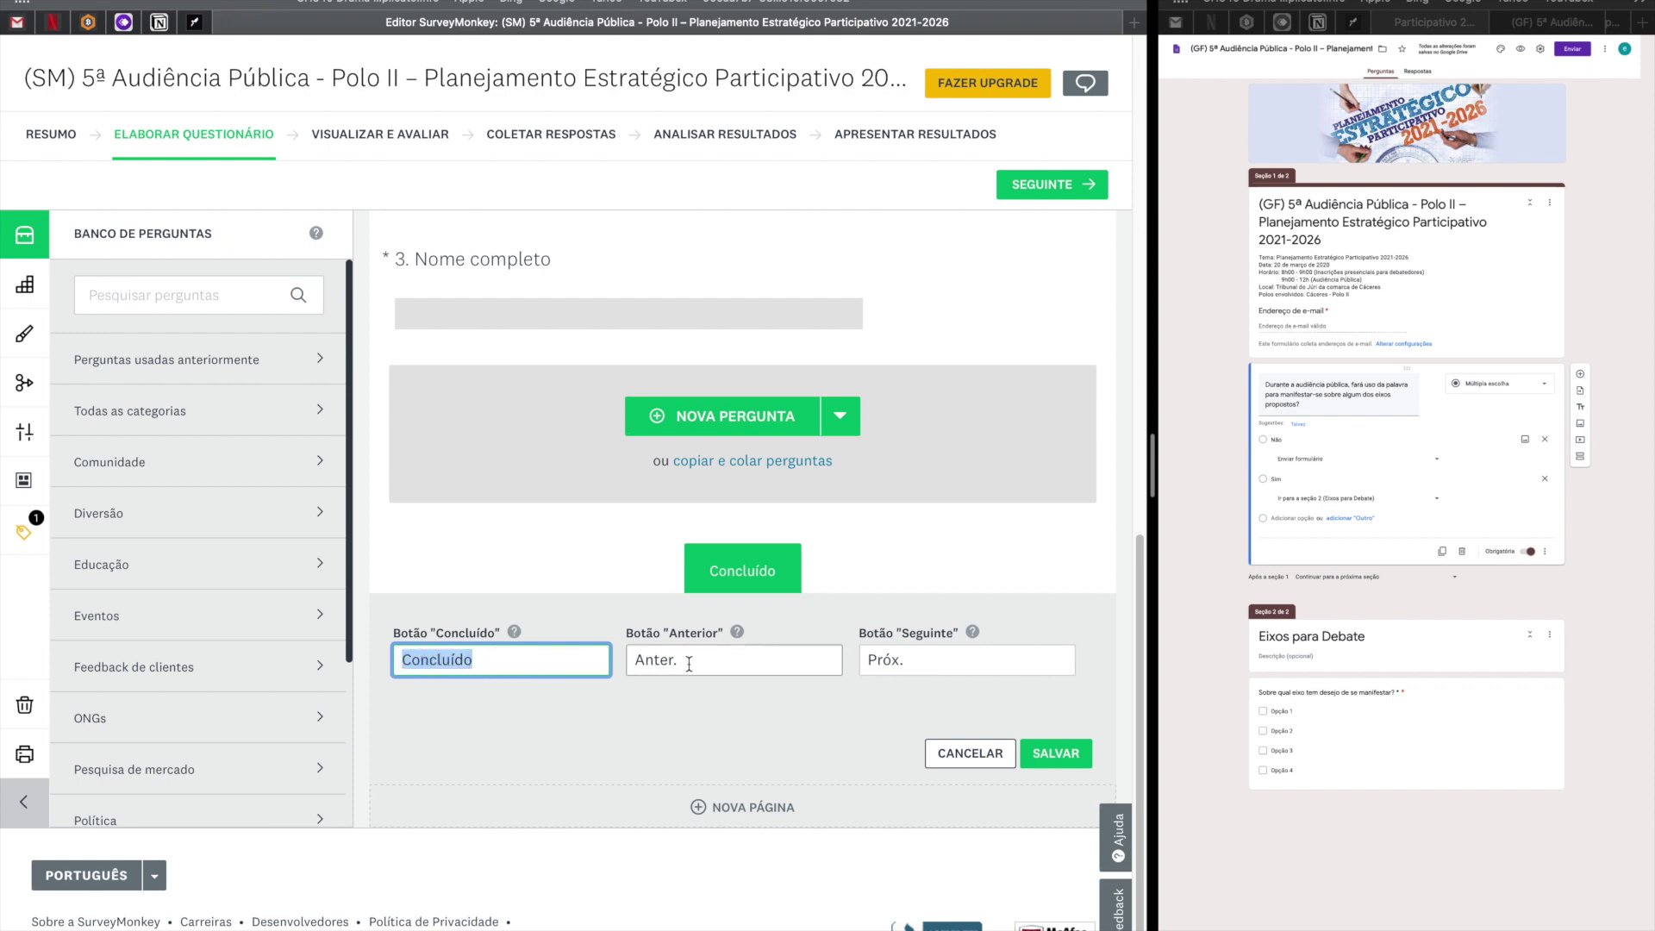
{"action": "left_click_drag", "start_coordinate": [713, 664], "coordinate": [640, 659]}
{"action": "left_click_drag", "start_coordinate": [904, 660], "coordinate": [804, 666]}
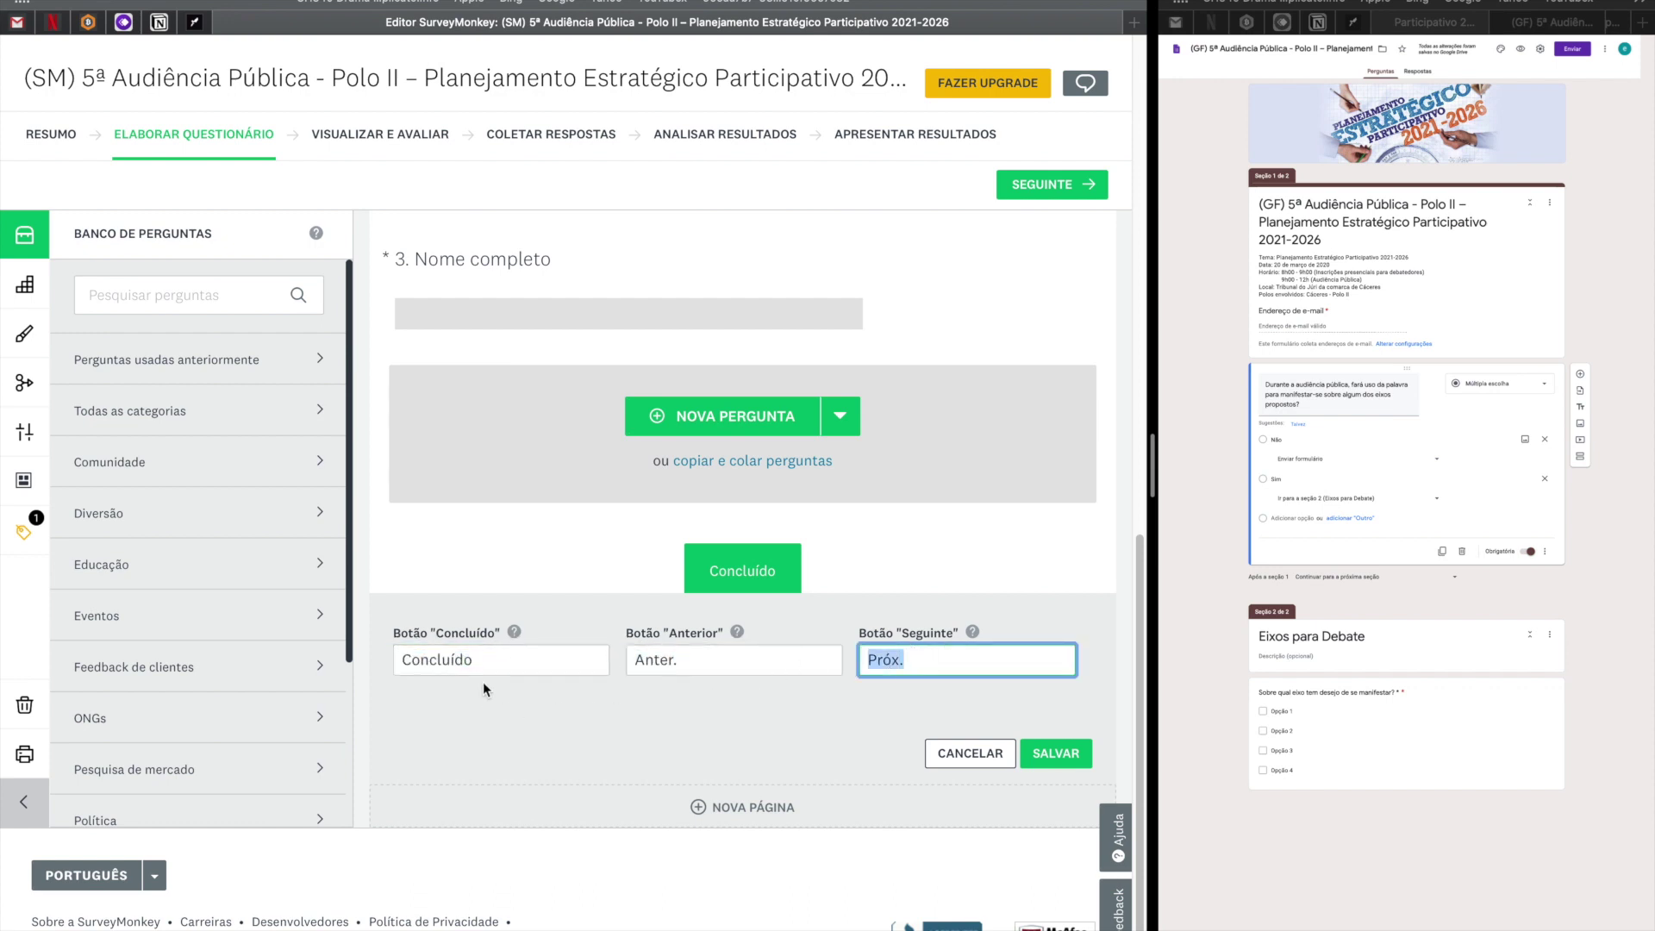
{"action": "left_click_drag", "start_coordinate": [602, 664], "coordinate": [355, 667]}
{"action": "left_click_drag", "start_coordinate": [703, 665], "coordinate": [591, 654]}
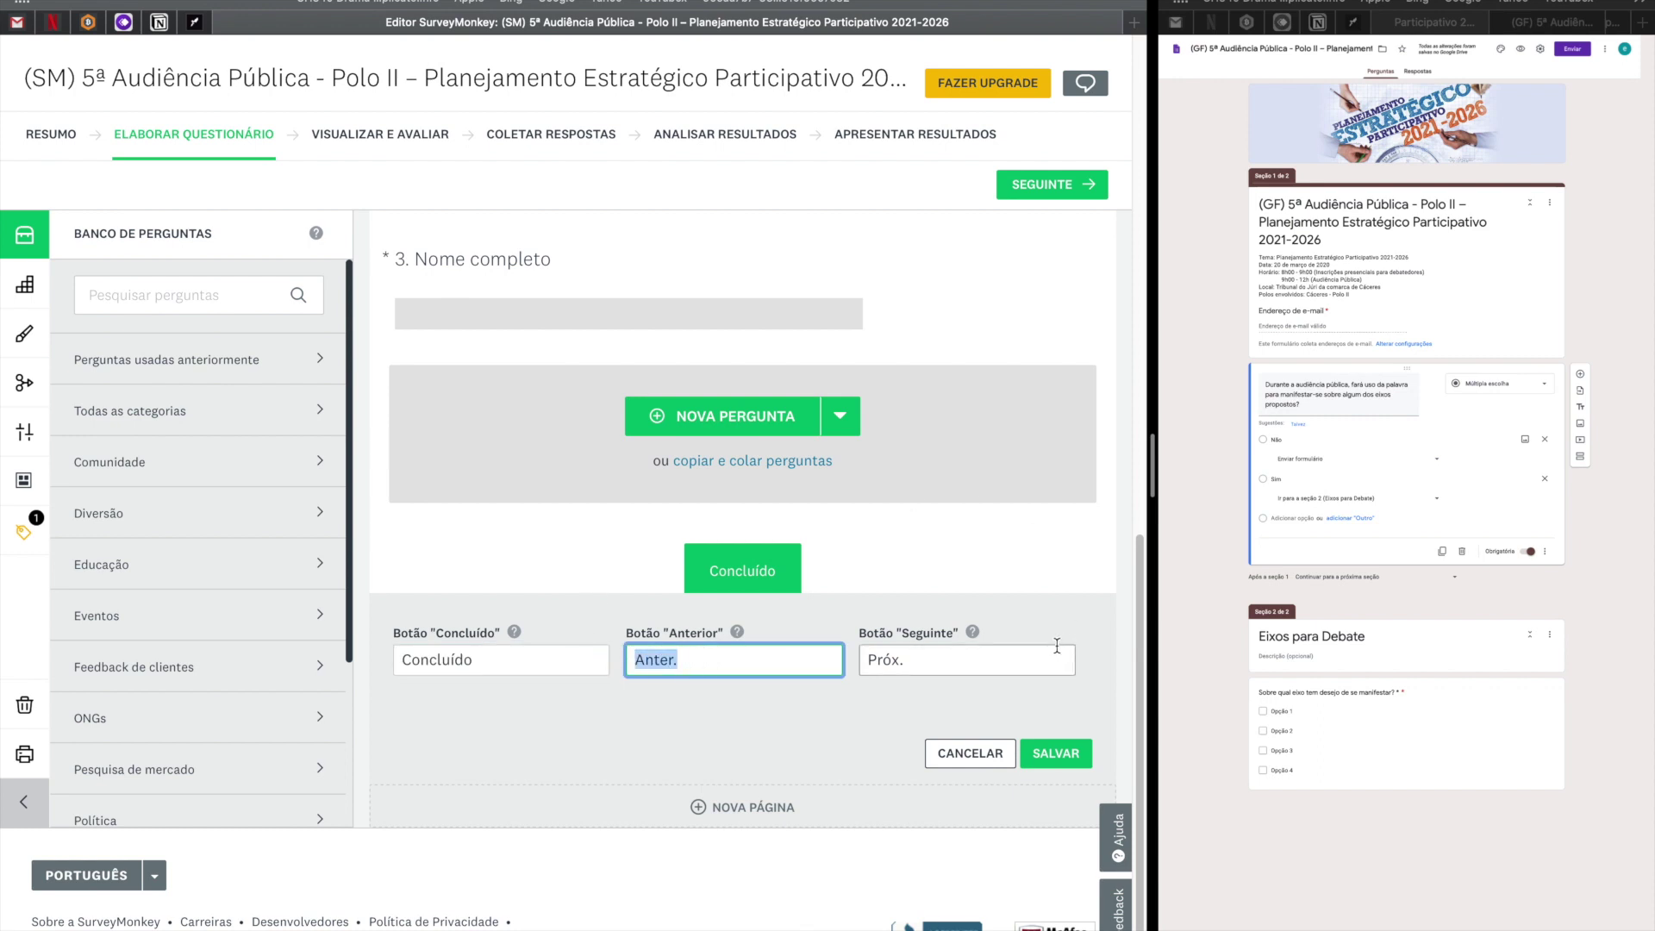
{"action": "left_click_drag", "start_coordinate": [977, 669], "coordinate": [810, 652]}
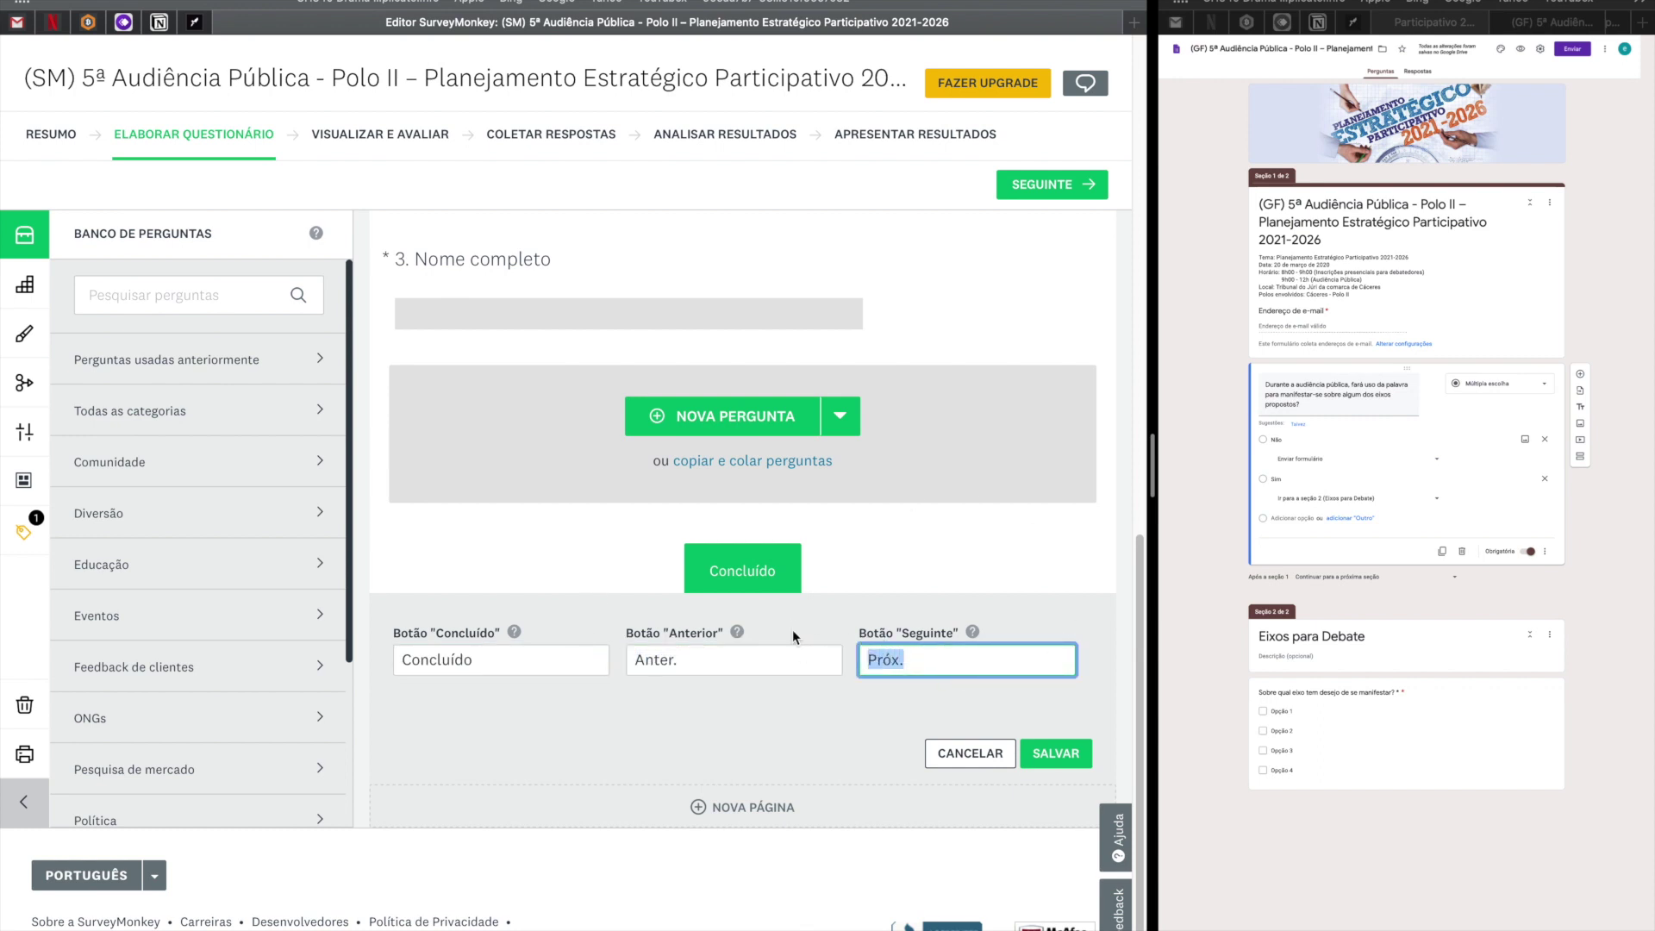
{"action": "left_click", "coordinate": [1050, 764]}
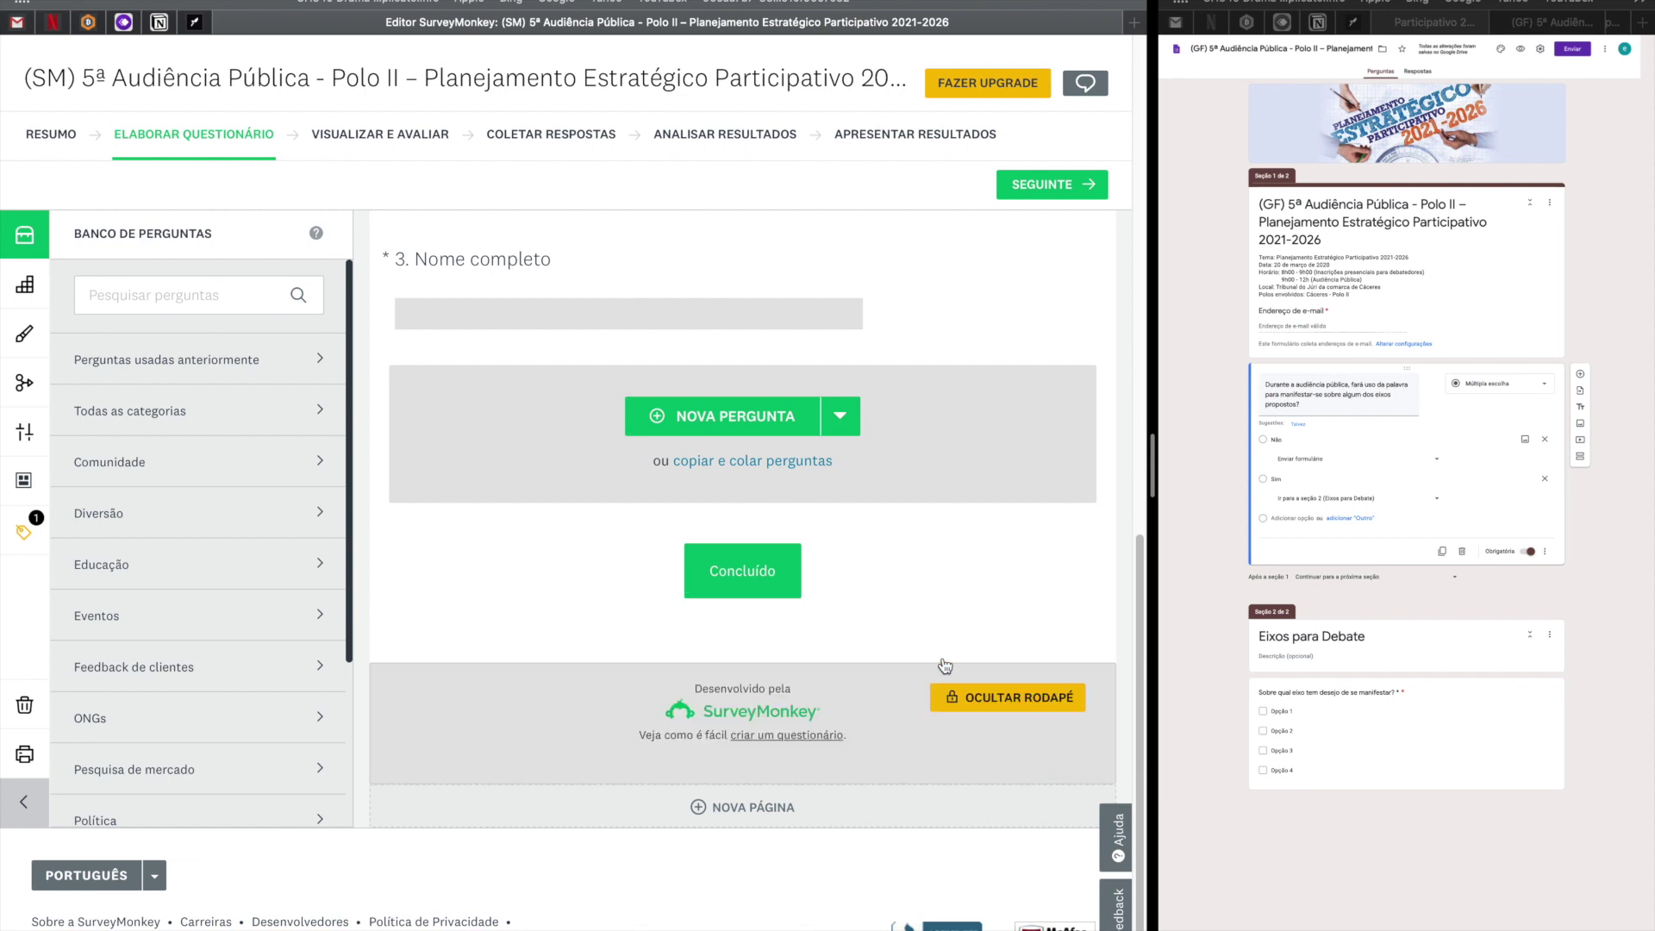
{"action": "mouse_move", "coordinate": [880, 606]}
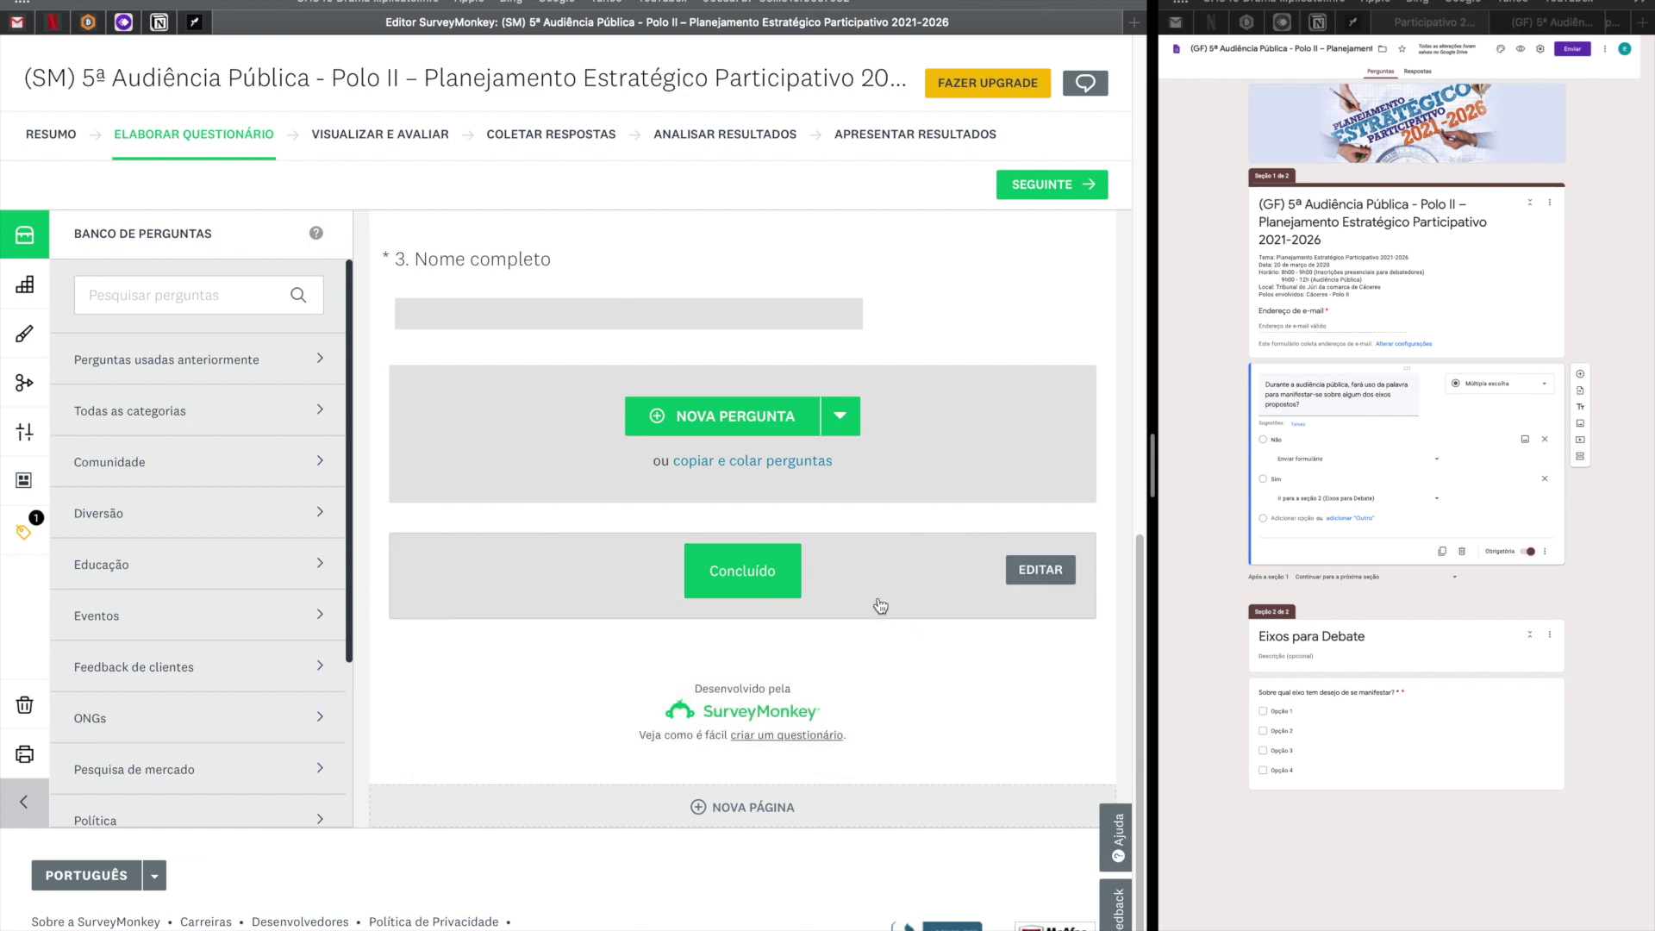
{"action": "left_click", "coordinate": [779, 584]}
Close the navigation-button editor and add page P2, which shows the banner and survey title.
{"action": "left_click", "coordinate": [1054, 752]}
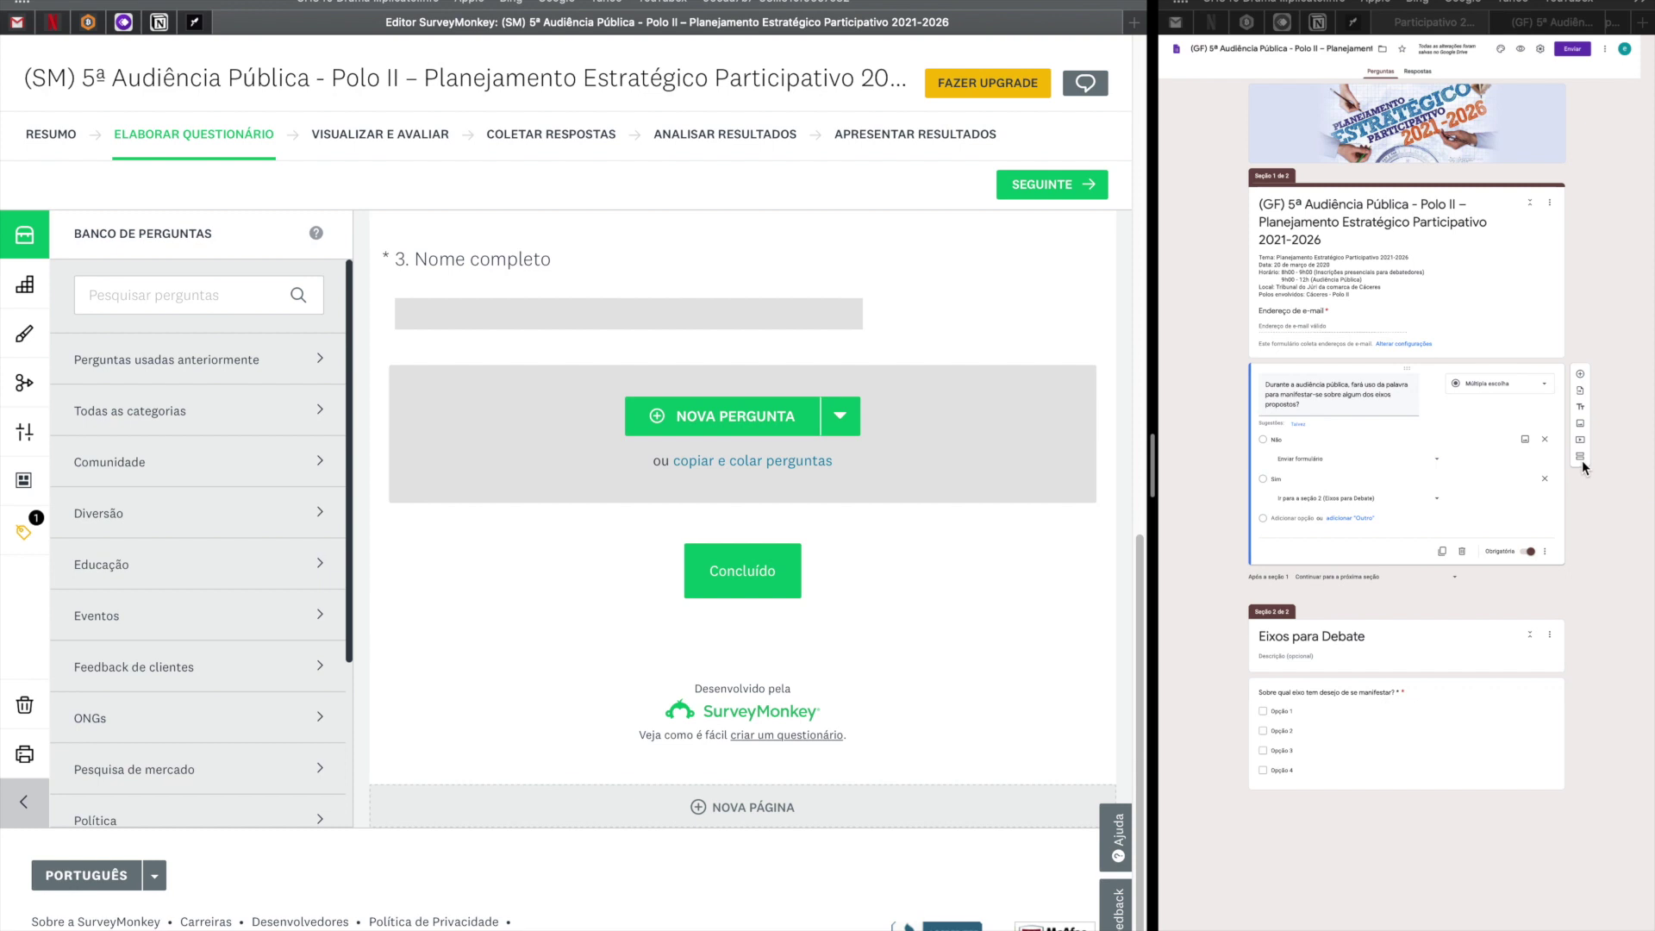
{"action": "left_click", "coordinate": [783, 826]}
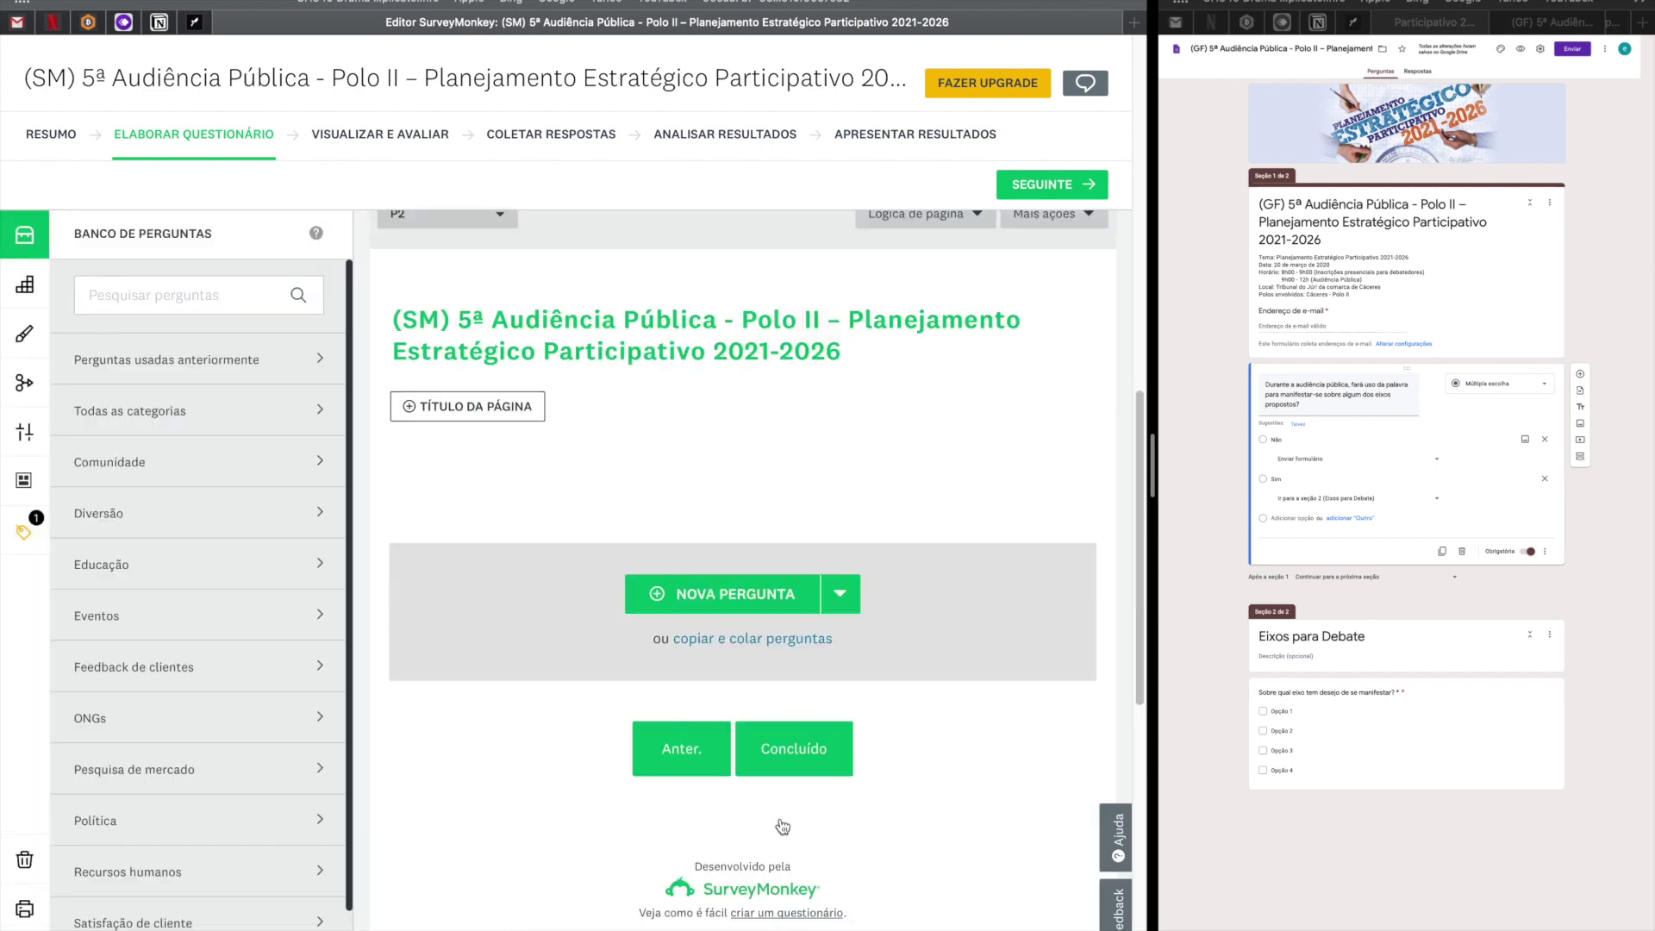
{"action": "scroll", "coordinate": [782, 827], "scroll_direction": "up", "scroll_amount": 3}
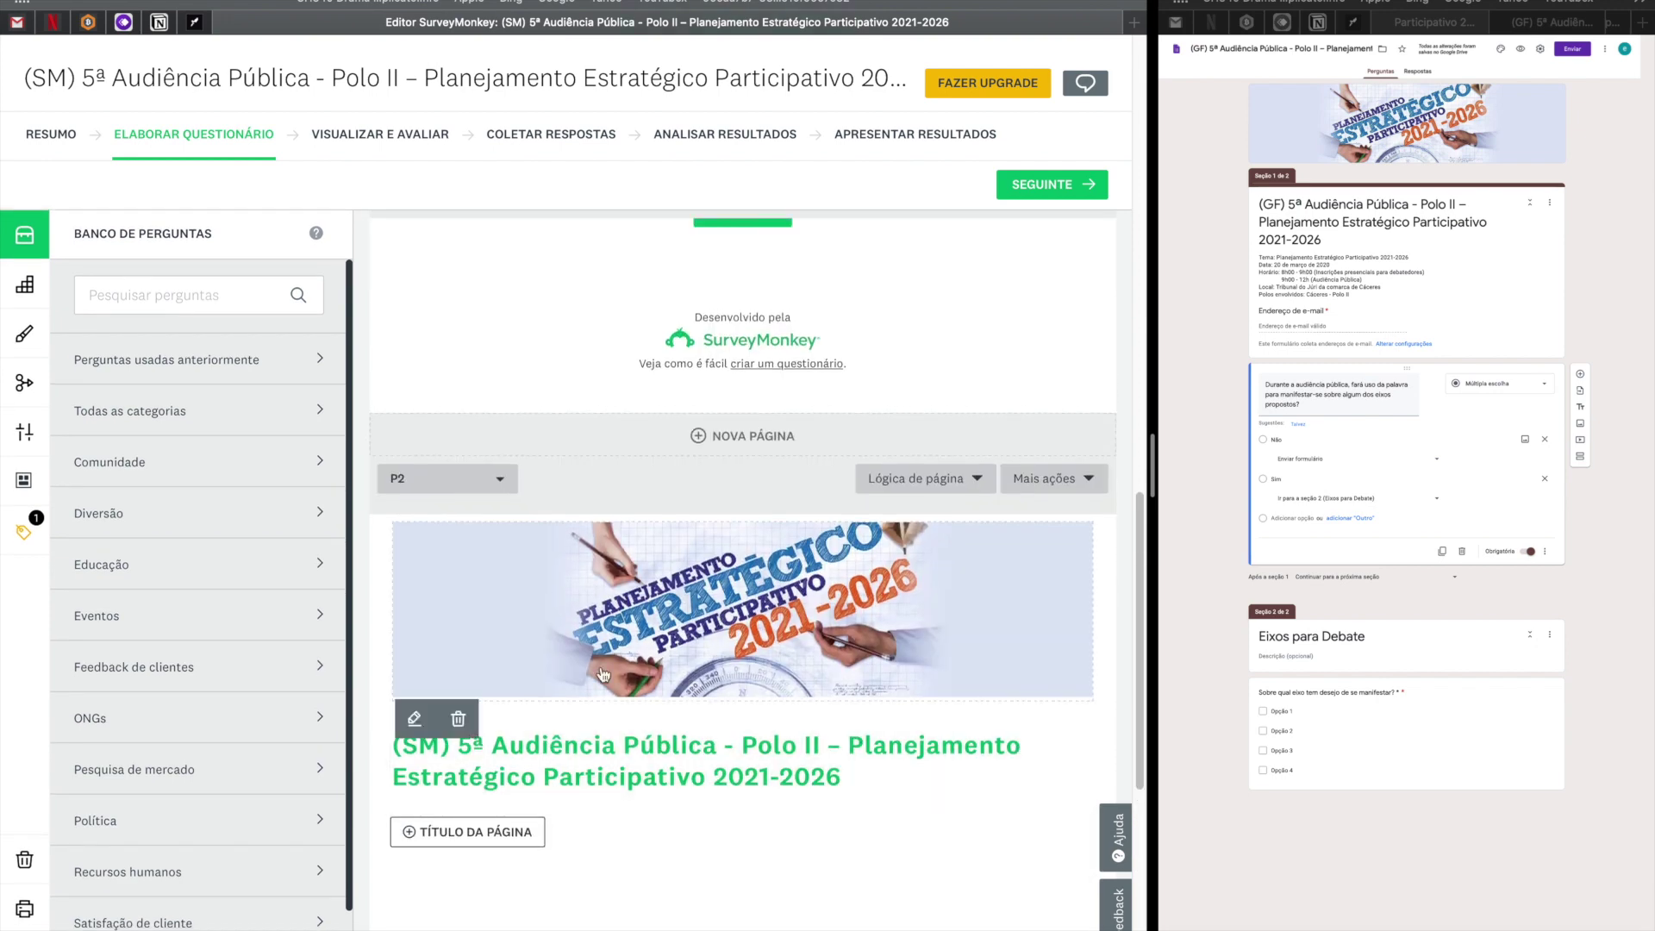
{"action": "scroll", "coordinate": [668, 753], "scroll_direction": "down", "scroll_amount": 1}
{"action": "scroll", "coordinate": [668, 752], "scroll_direction": "down", "scroll_amount": 5}
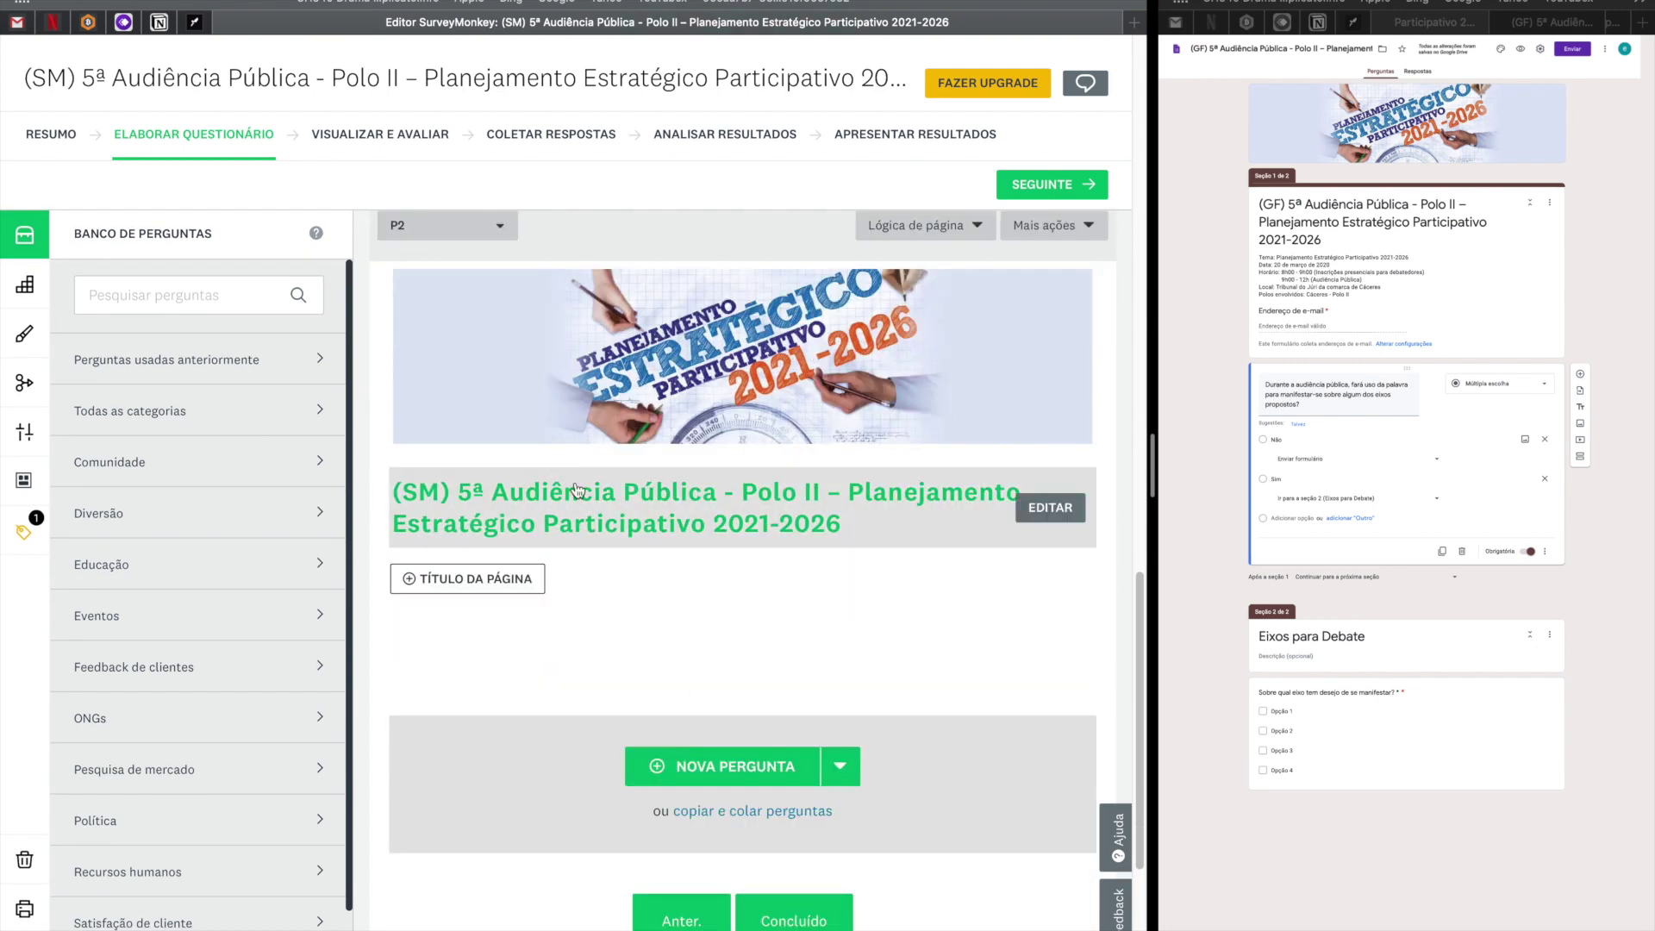
Add a Caixas de seleção (checkbox) question to page P2.
{"action": "scroll", "coordinate": [657, 568], "scroll_direction": "down", "scroll_amount": 2}
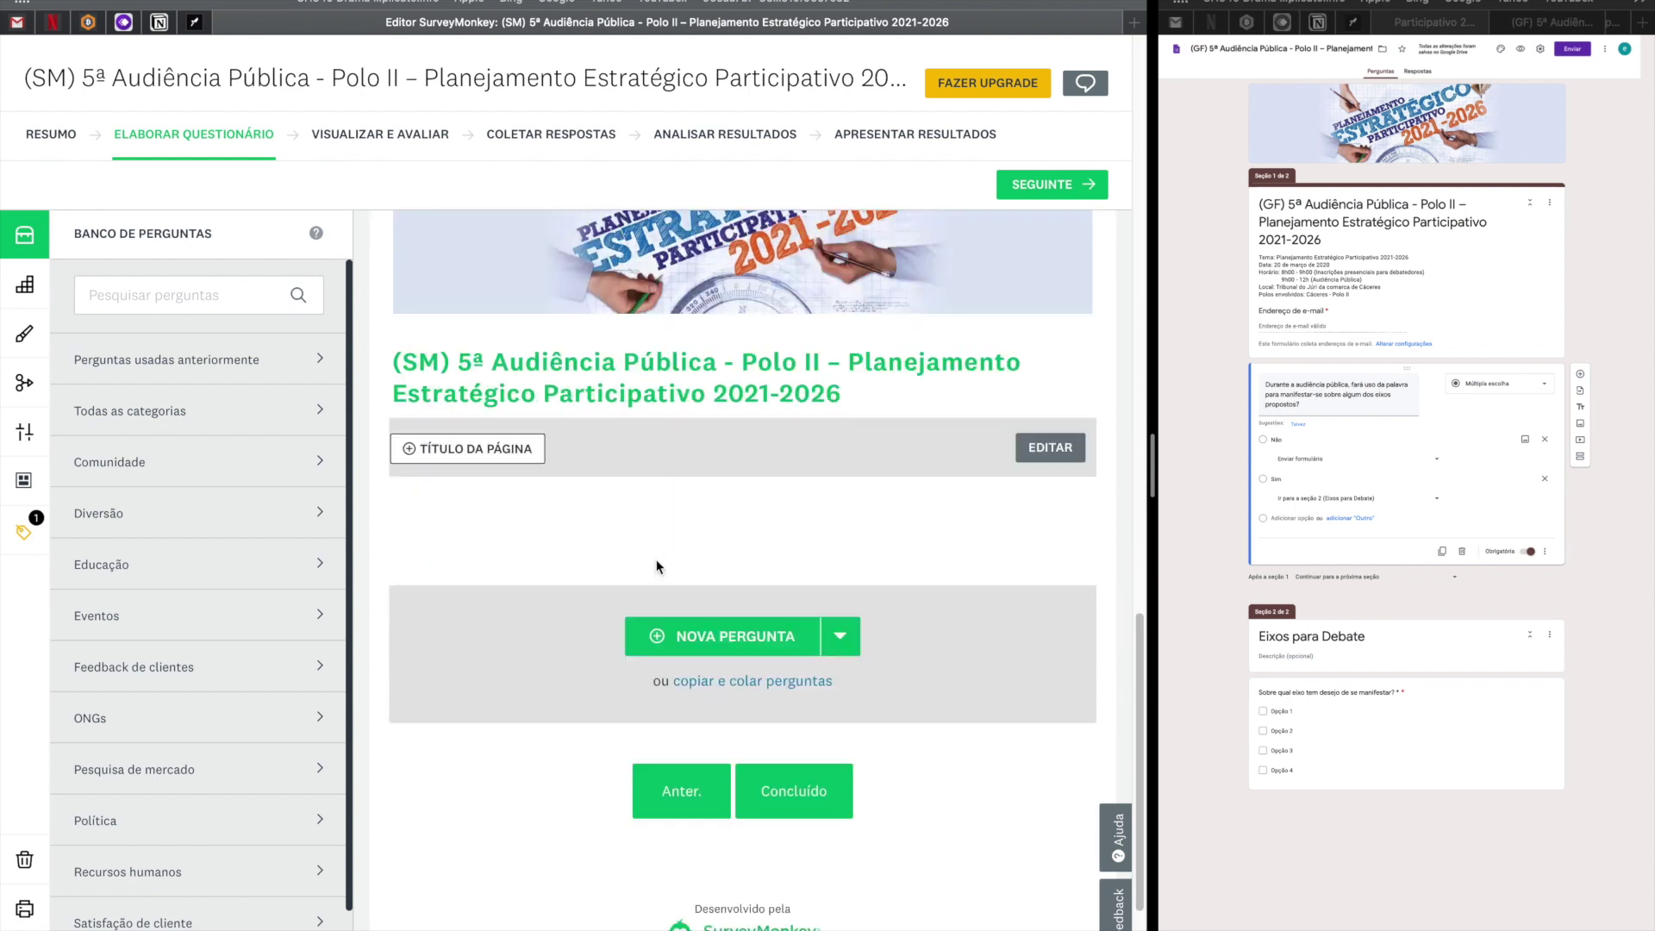
{"action": "left_click", "coordinate": [840, 638]}
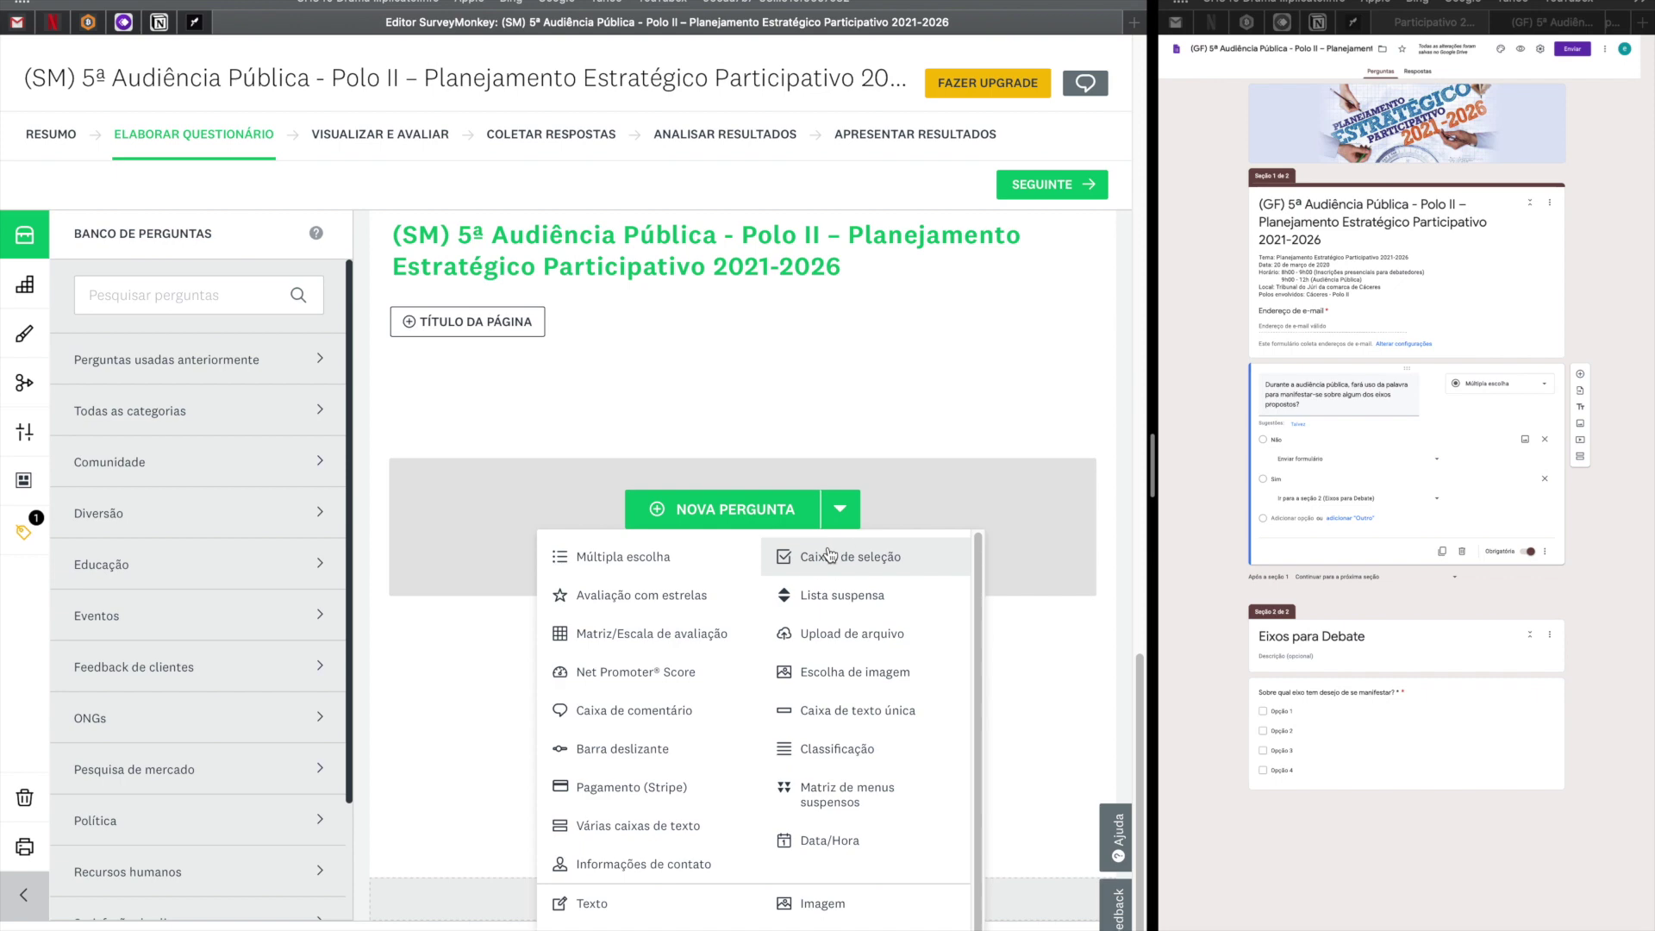
{"action": "left_click", "coordinate": [831, 557]}
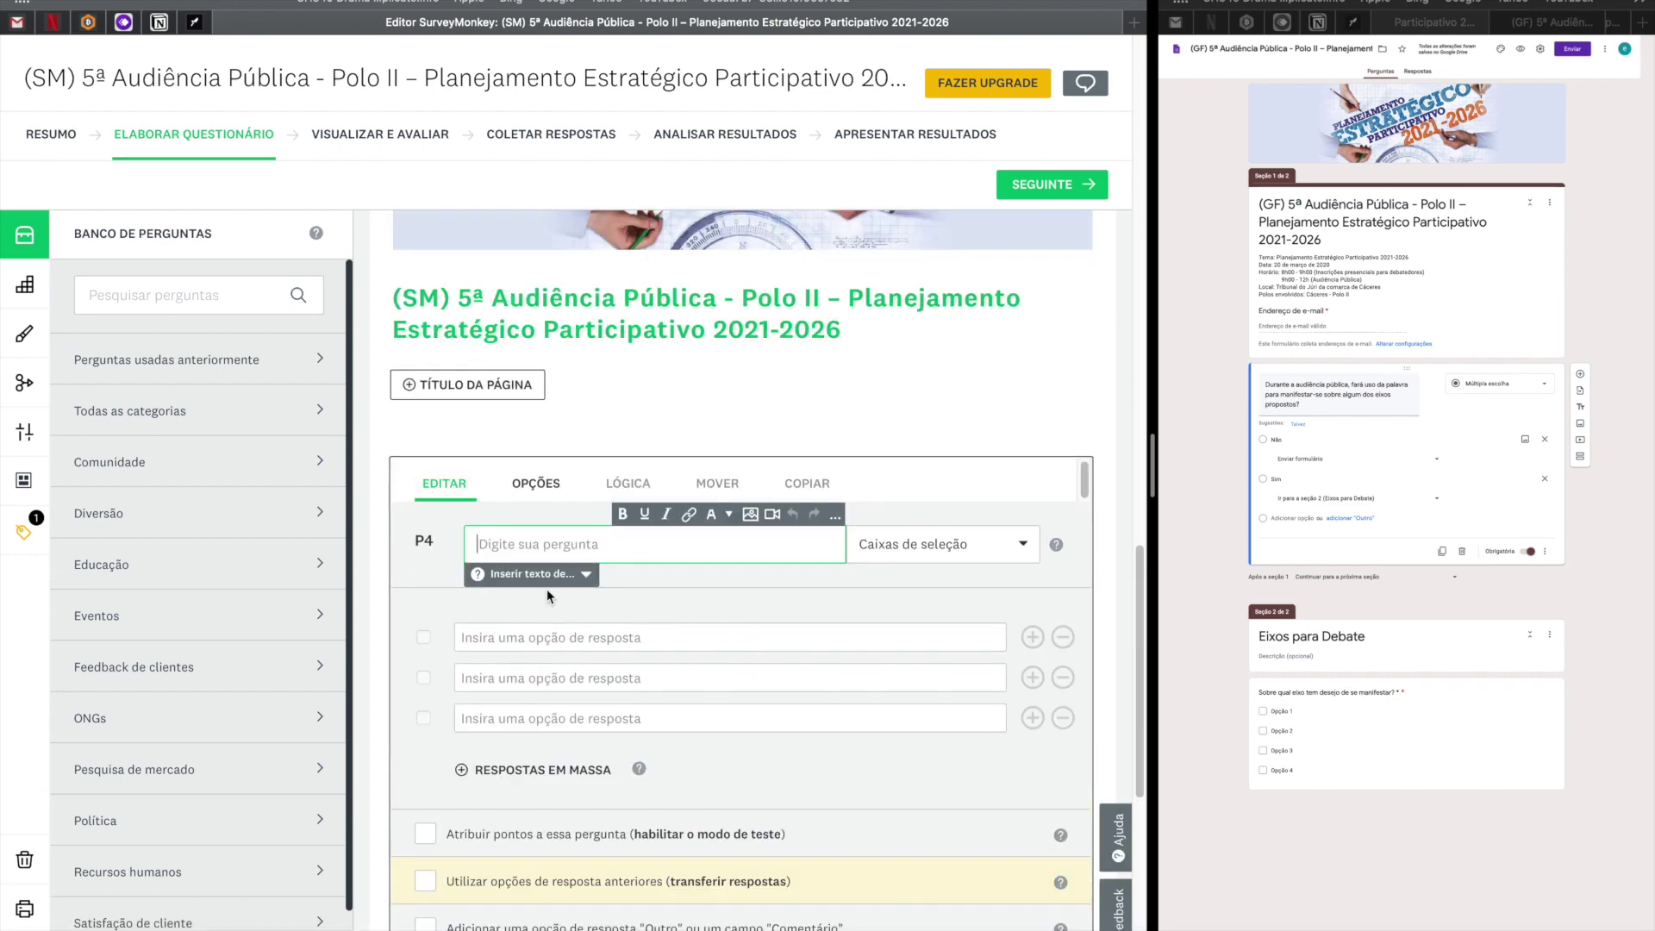
{"action": "type", "text": "Opção 2"}
Copy 'Sobre qual eixo tem desejo de se manifestar?' from Google Forms into the question text.
{"action": "key", "text": "ctrl+Right"}
{"action": "scroll", "coordinate": [676, 486], "scroll_direction": "up", "scroll_amount": 5}
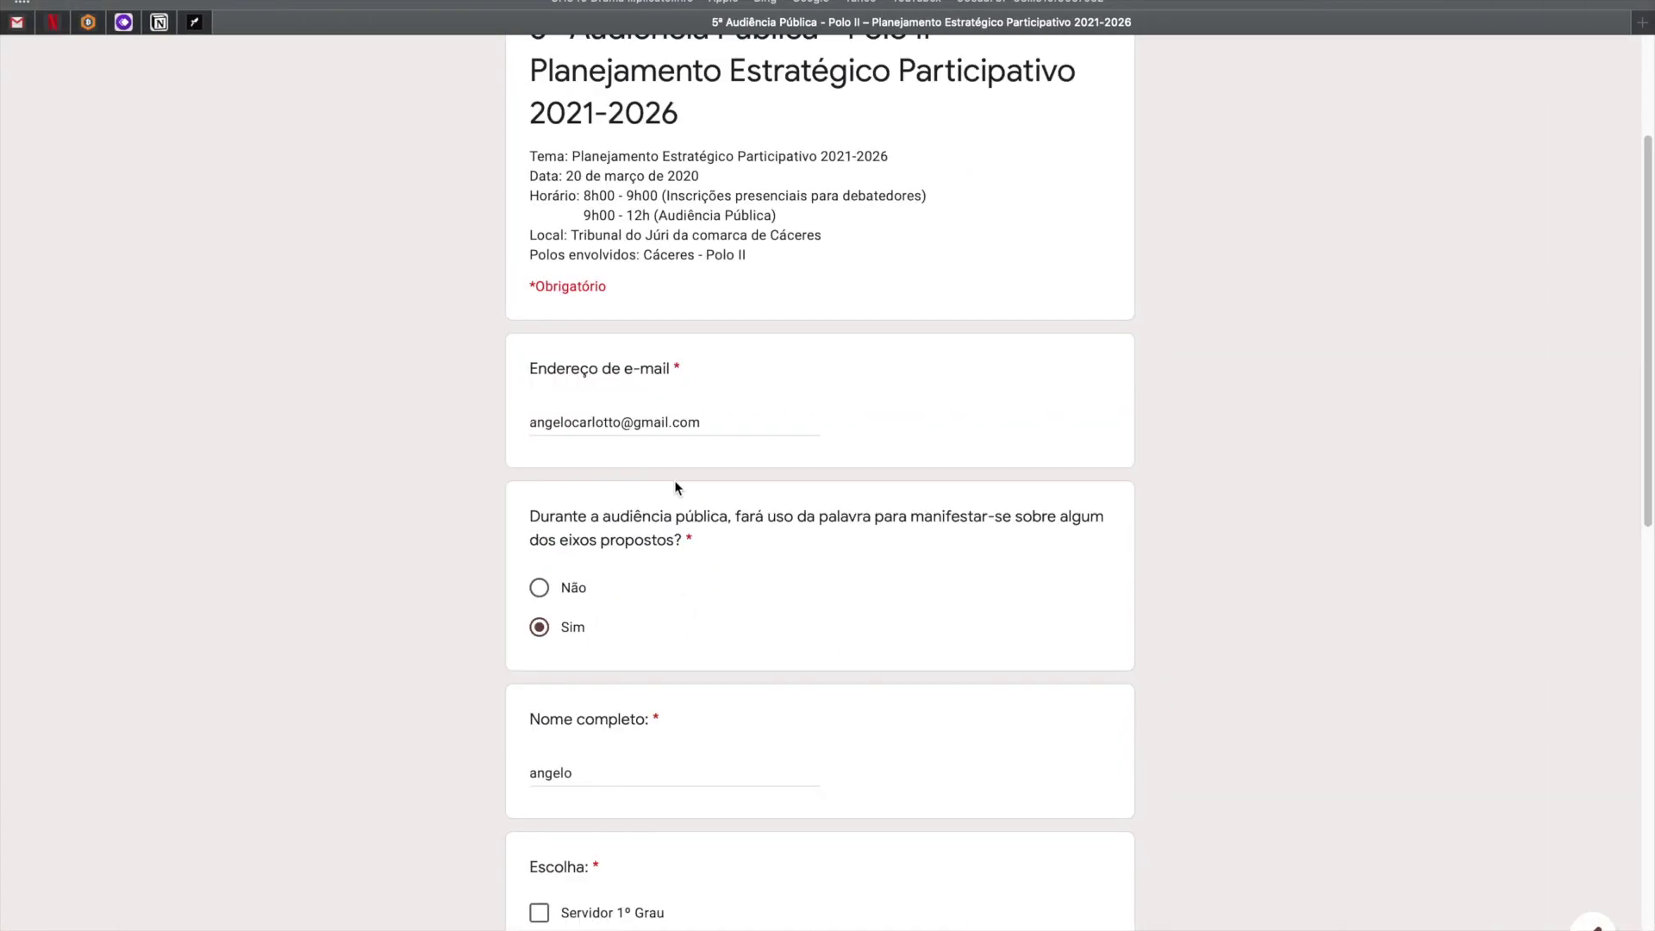
{"action": "scroll", "coordinate": [678, 491], "scroll_direction": "down", "scroll_amount": 10}
{"action": "left_click", "coordinate": [552, 910]}
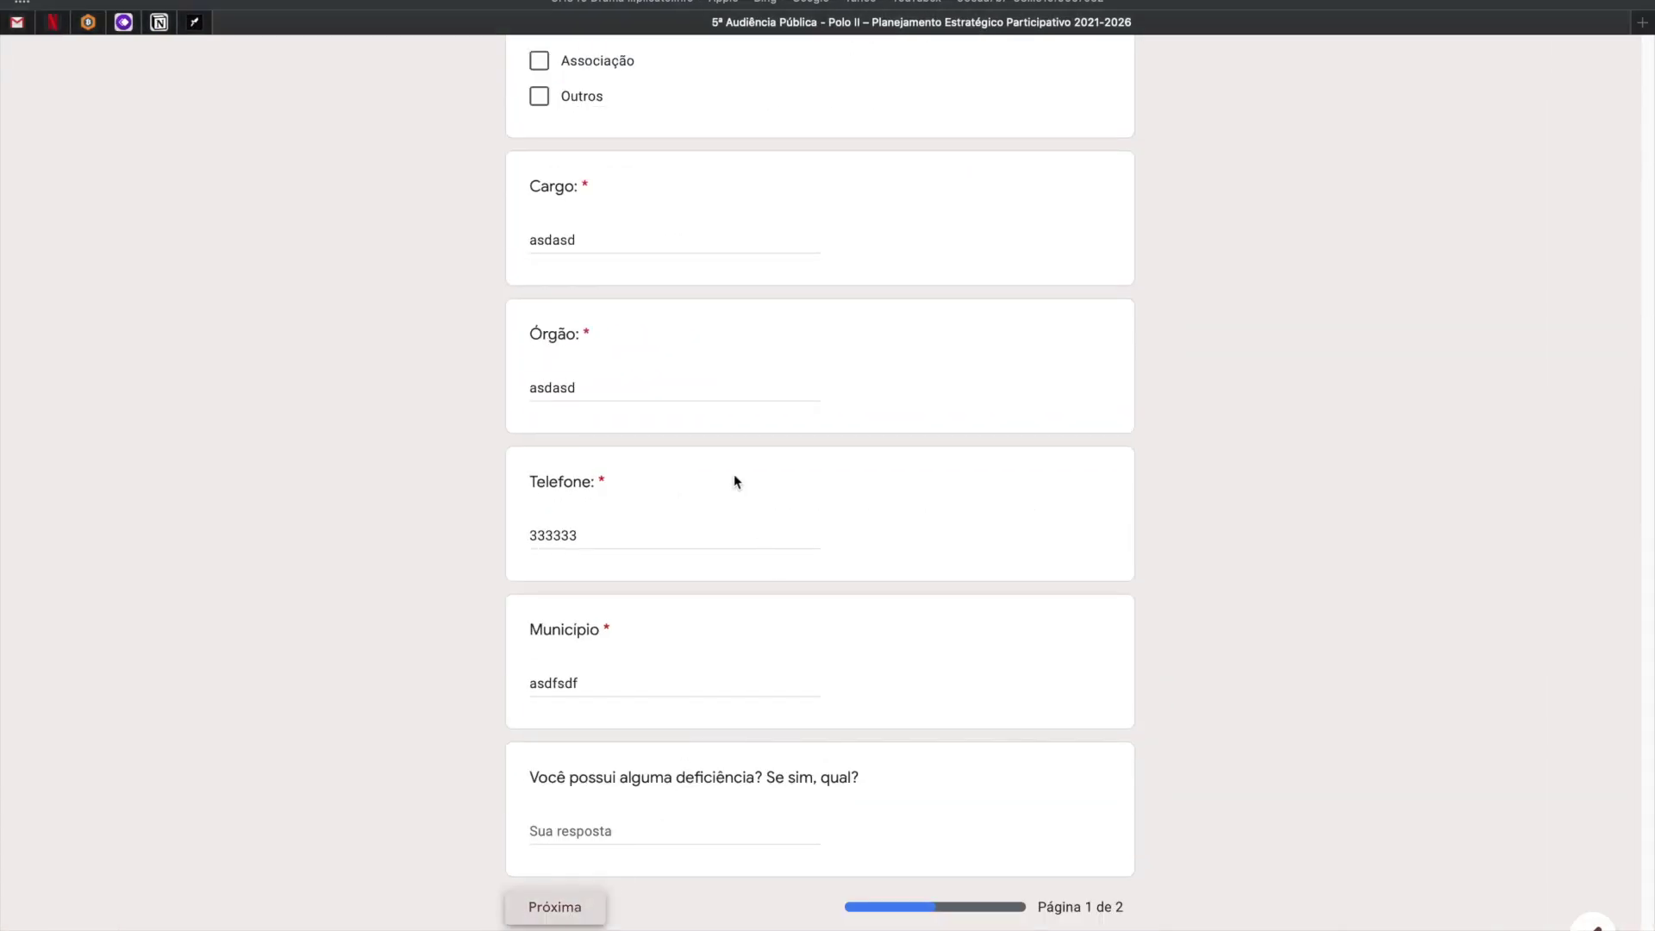
{"action": "left_click_drag", "start_coordinate": [870, 517], "coordinate": [619, 518]}
{"action": "left_click", "coordinate": [859, 520]}
{"action": "left_click_drag", "start_coordinate": [853, 518], "coordinate": [481, 517]}
{"action": "key", "text": "ctrl+c"}
{"action": "key", "text": "ctrl+Left"}
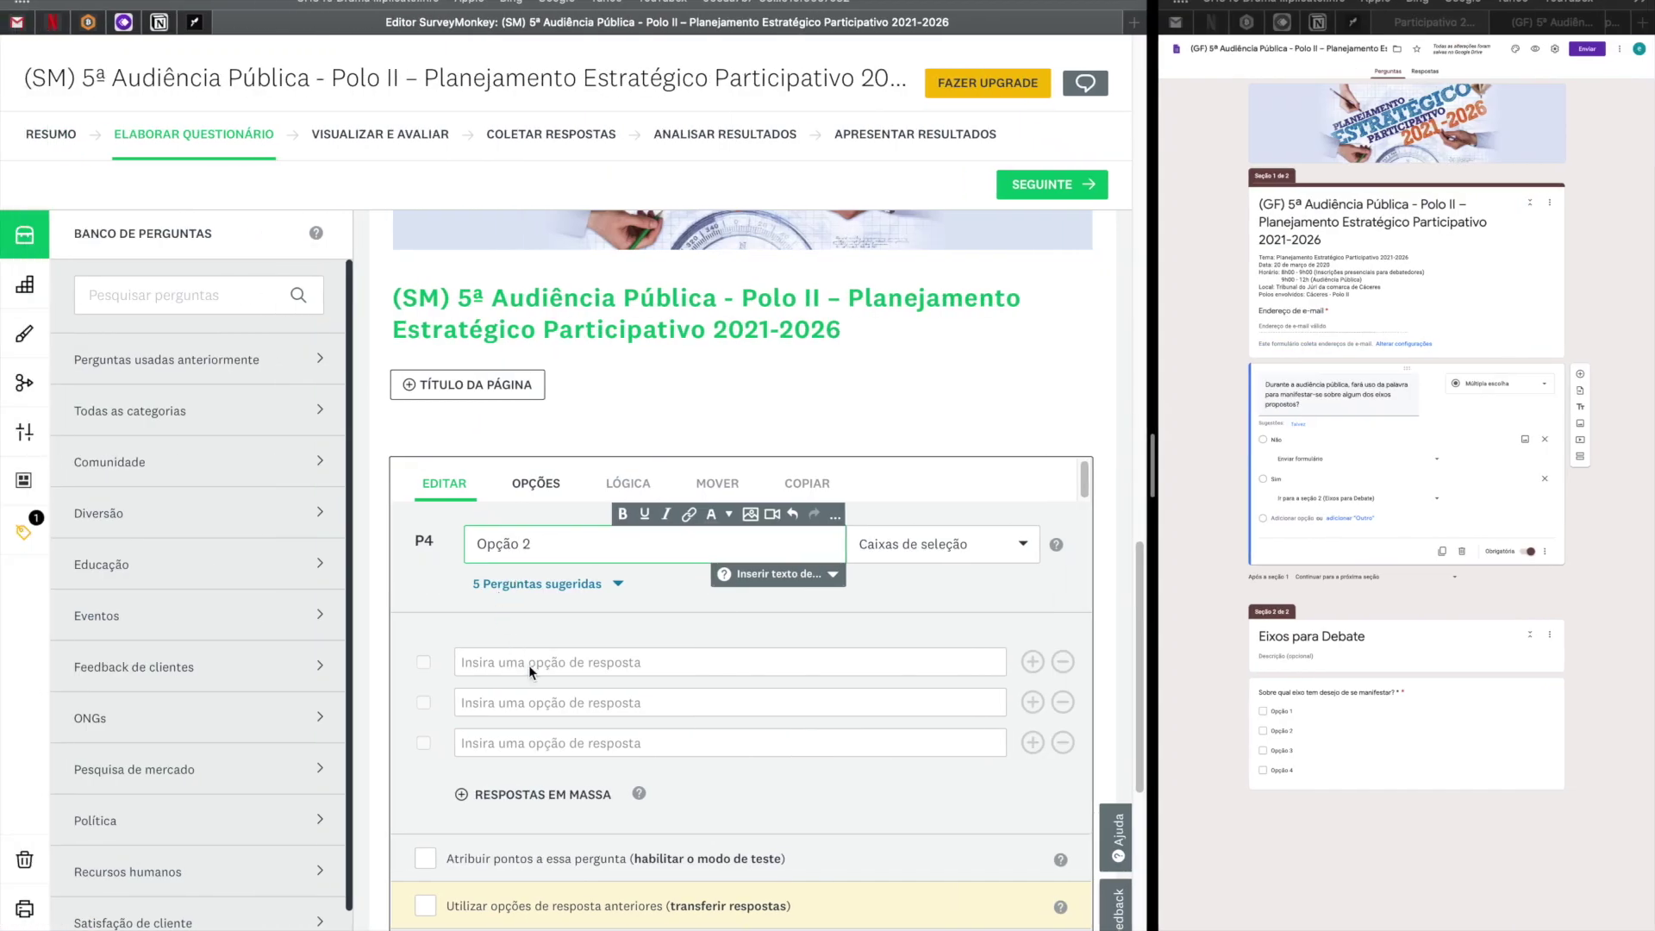
{"action": "left_click_drag", "start_coordinate": [553, 552], "coordinate": [435, 543]}
{"action": "key", "text": "ctrl+v"}
Fill in the four answer choices as Opção 1, Opção 2, Opção 3 and Opção 4.
{"action": "left_click", "coordinate": [598, 663]}
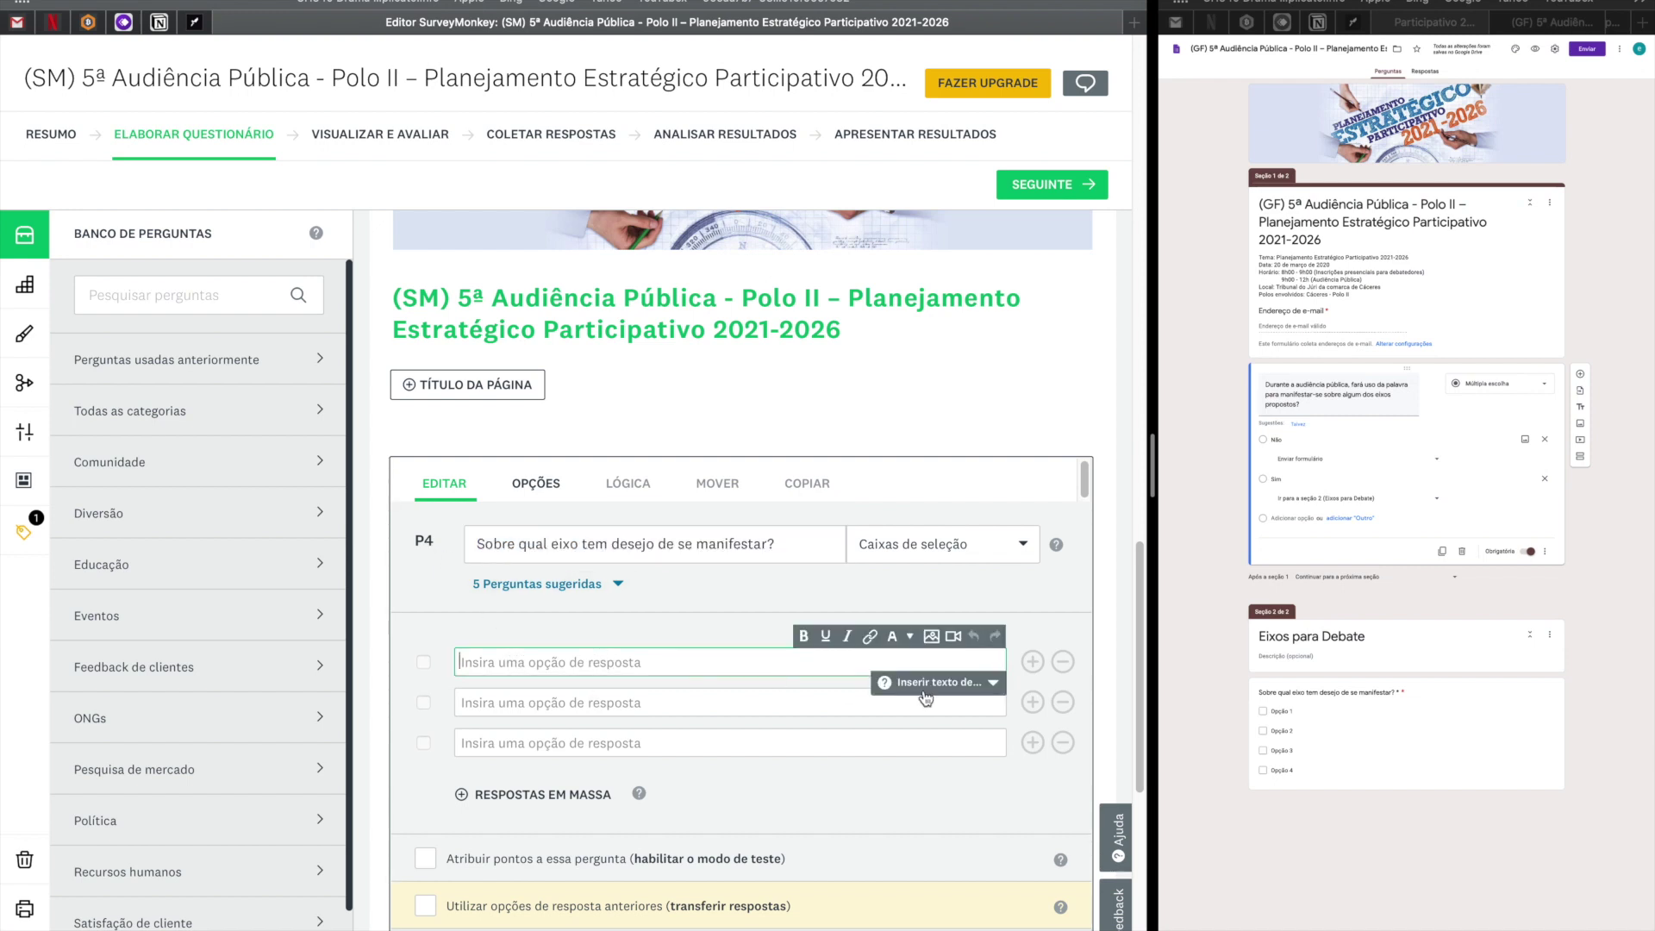
{"action": "left_click", "coordinate": [1292, 712]}
{"action": "key", "text": "super+c"}
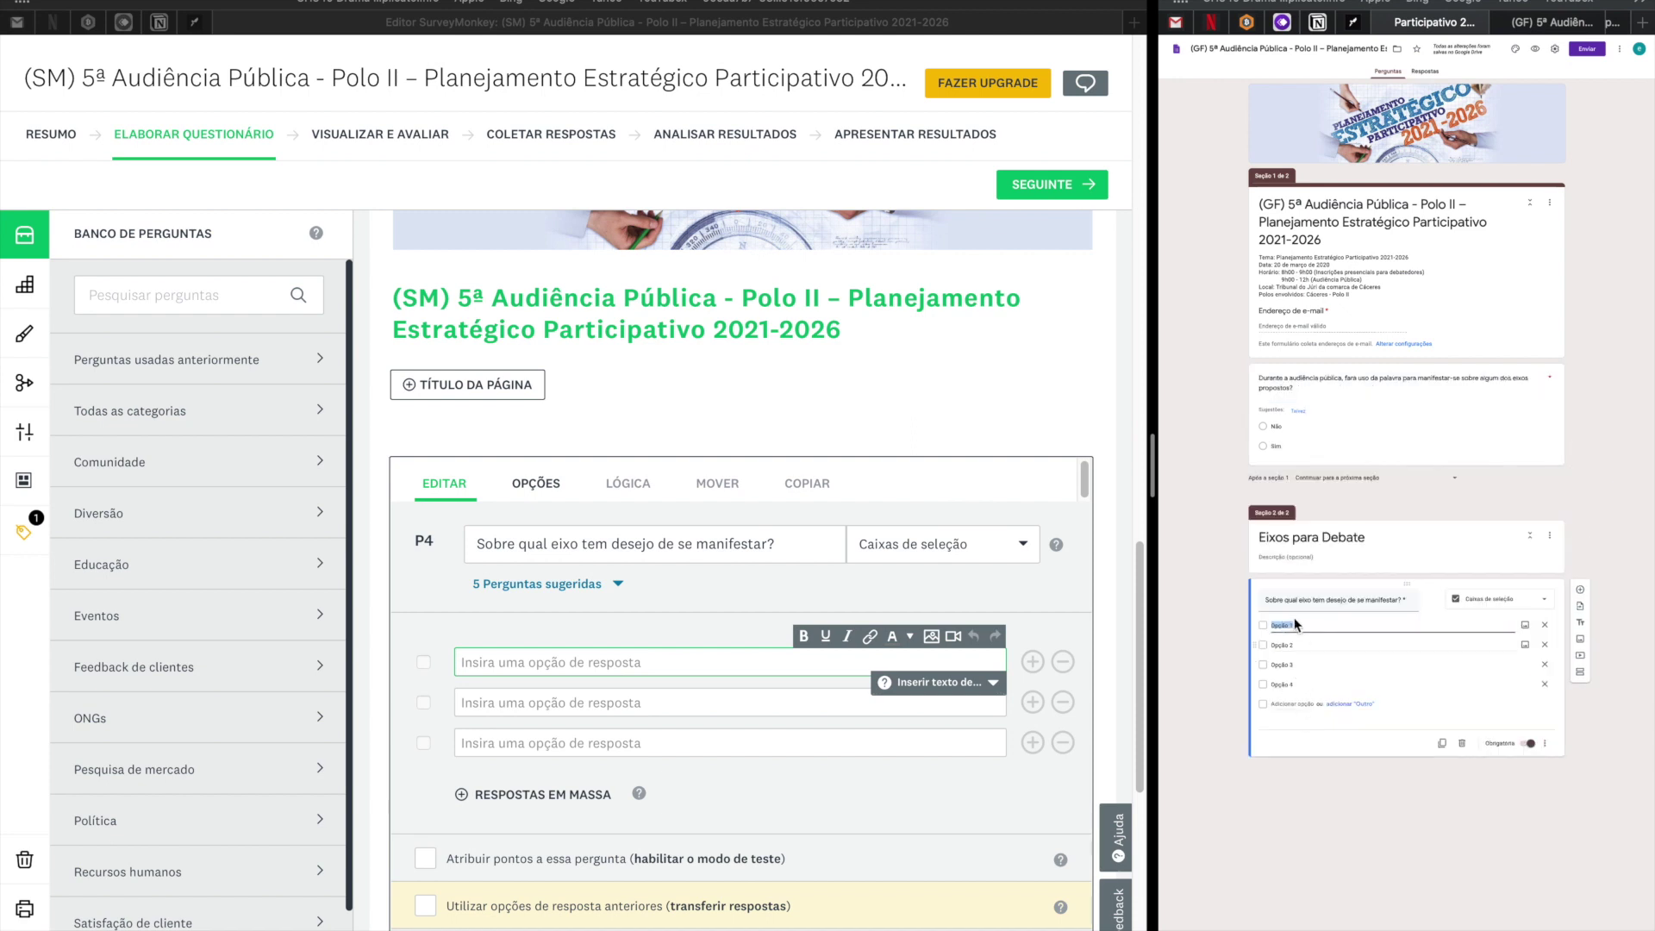
{"action": "left_click", "coordinate": [486, 669]}
{"action": "key", "text": "super+v"}
{"action": "left_click", "coordinate": [486, 698]}
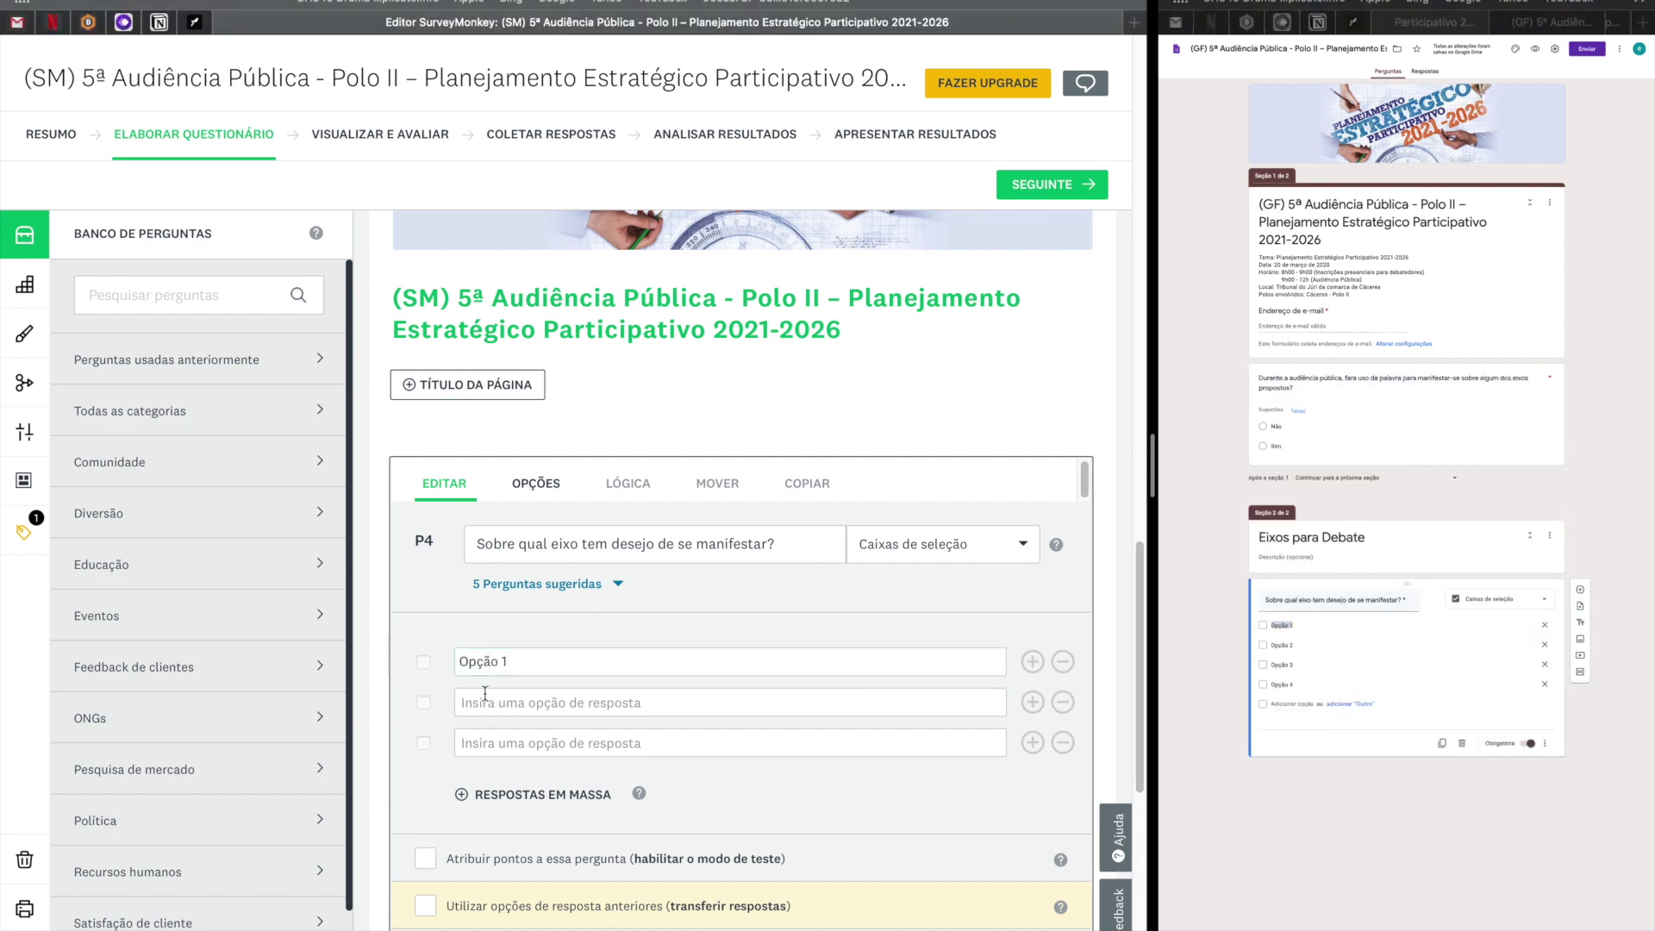
{"action": "key", "text": "super+v"}
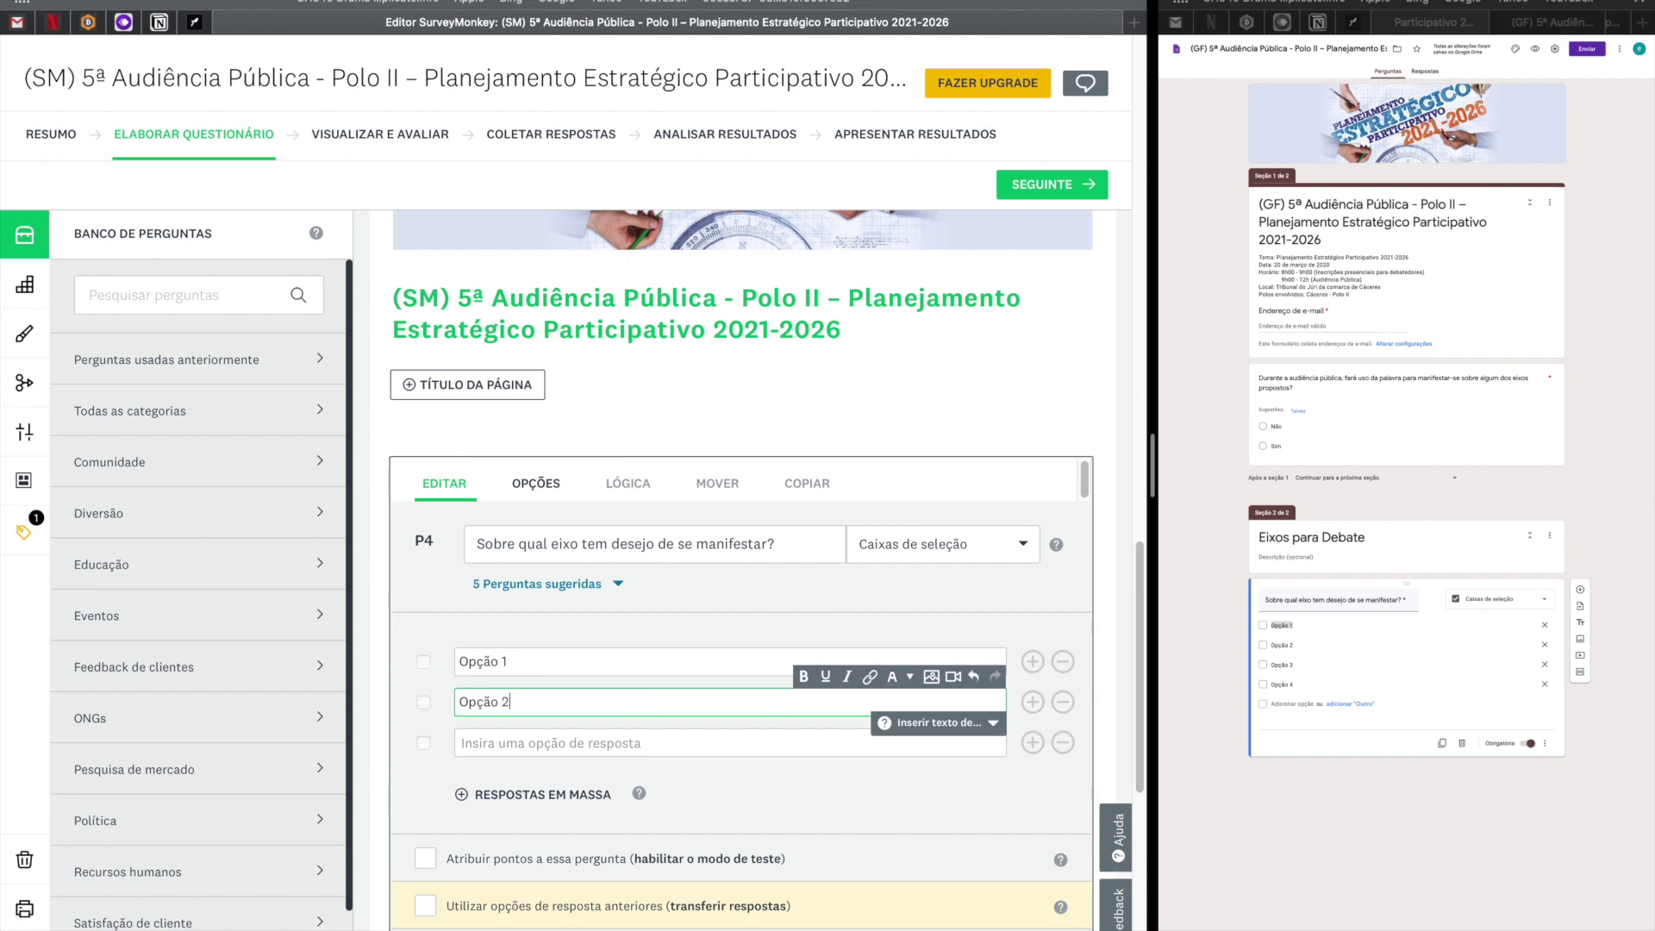
{"action": "left_click", "coordinate": [494, 739]}
{"action": "key", "text": "super+v"}
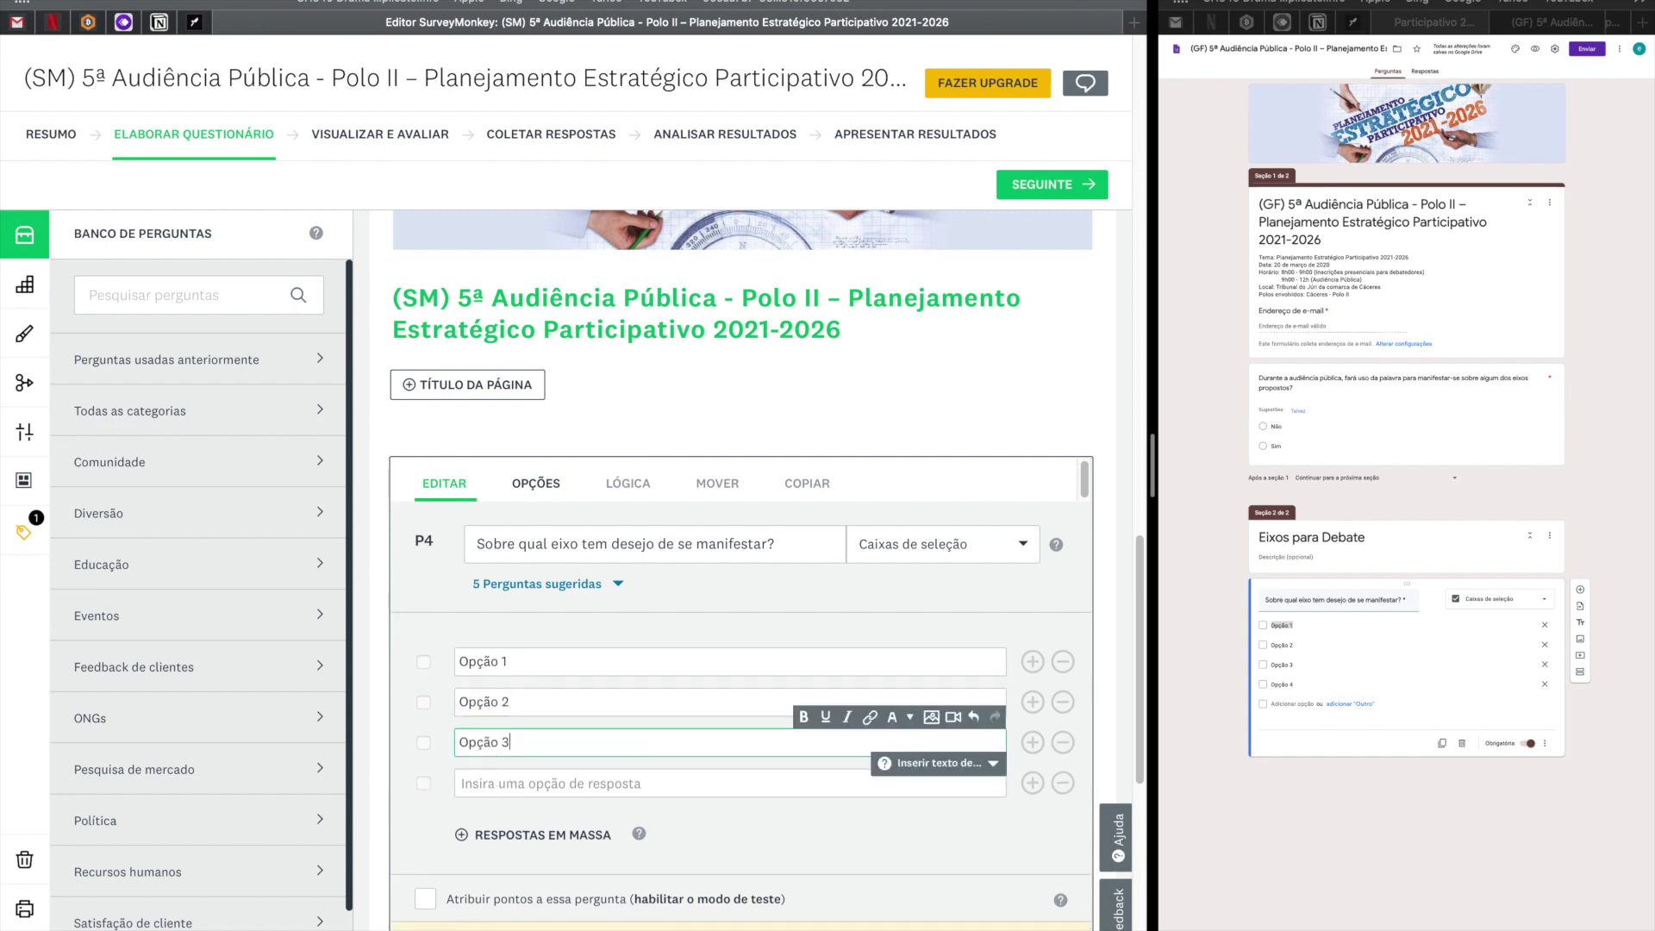
{"action": "left_click", "coordinate": [499, 776]}
{"action": "key", "text": "super+v"}
{"action": "key", "text": "BackSpace"}
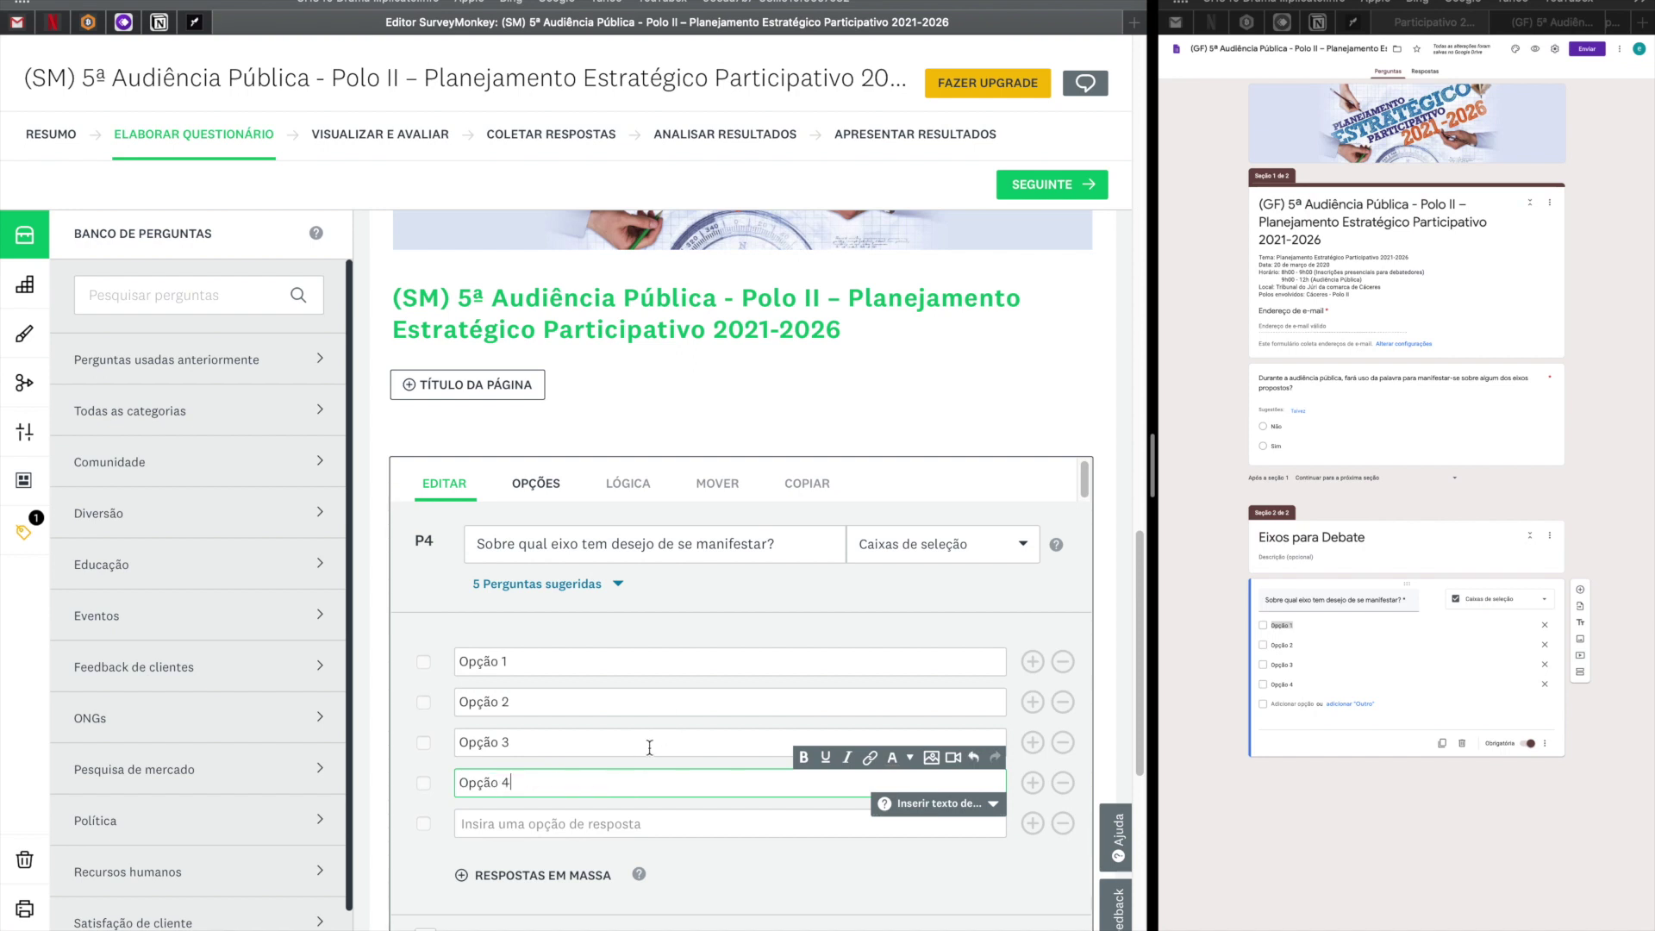
{"action": "scroll", "coordinate": [650, 747], "scroll_direction": "down", "scroll_amount": 5}
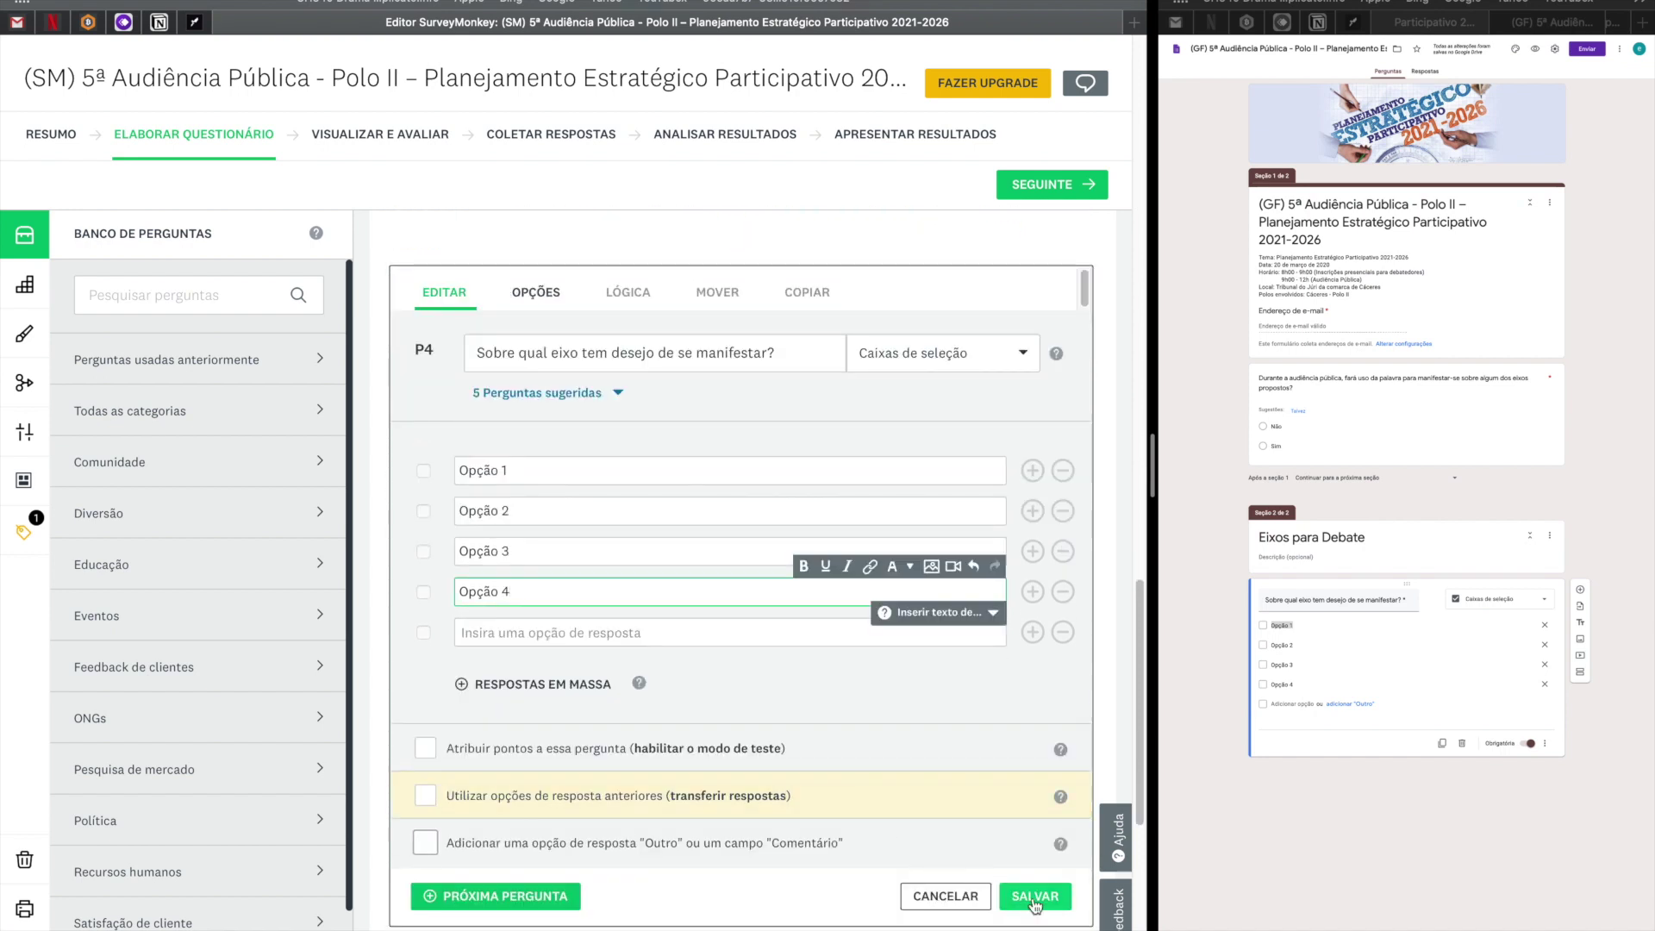
Turn on Exigir uma resposta for question 4, with at least 1 option, and save.
{"action": "left_click", "coordinate": [543, 298]}
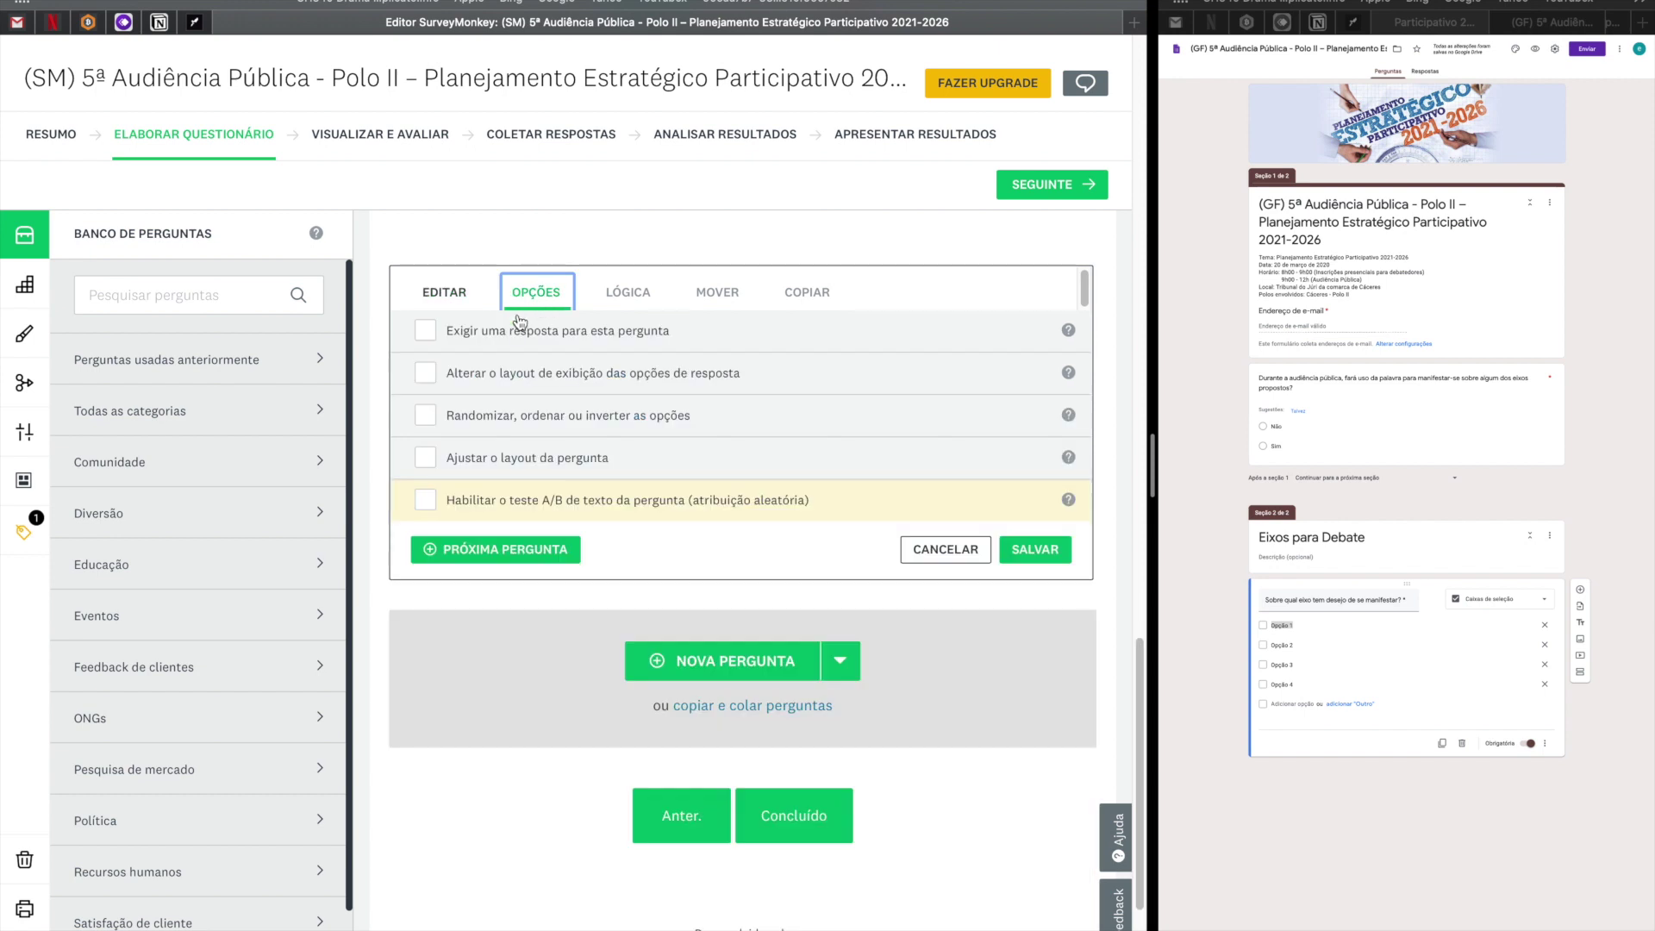
{"action": "left_click", "coordinate": [426, 332]}
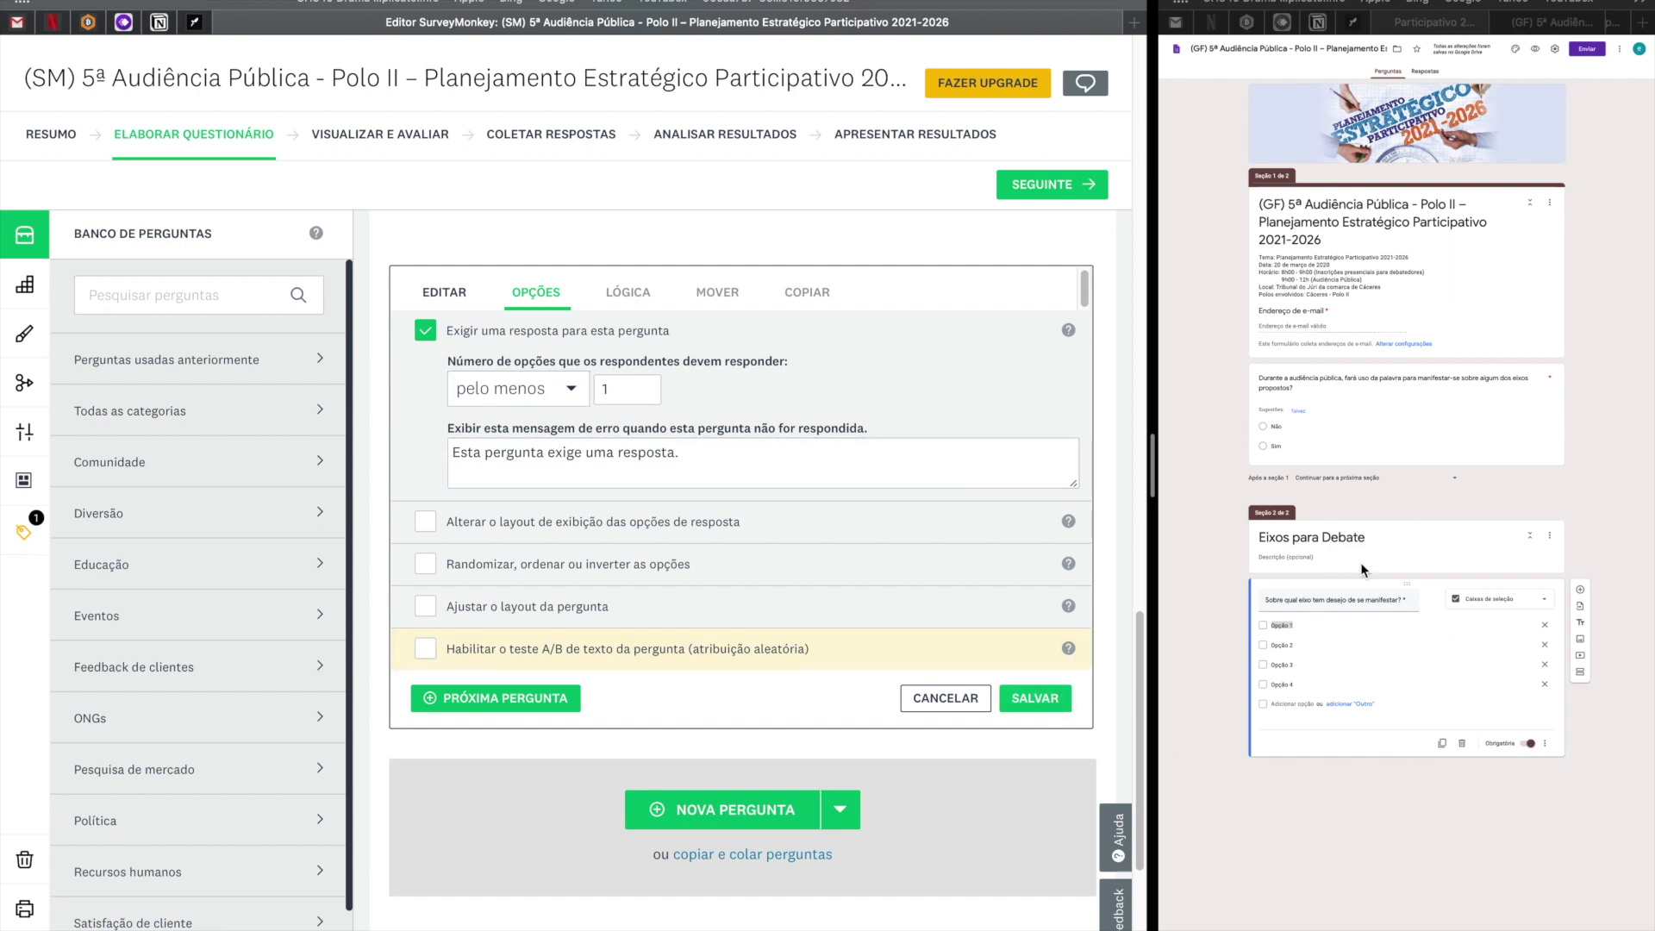
{"action": "left_click", "coordinate": [1027, 701]}
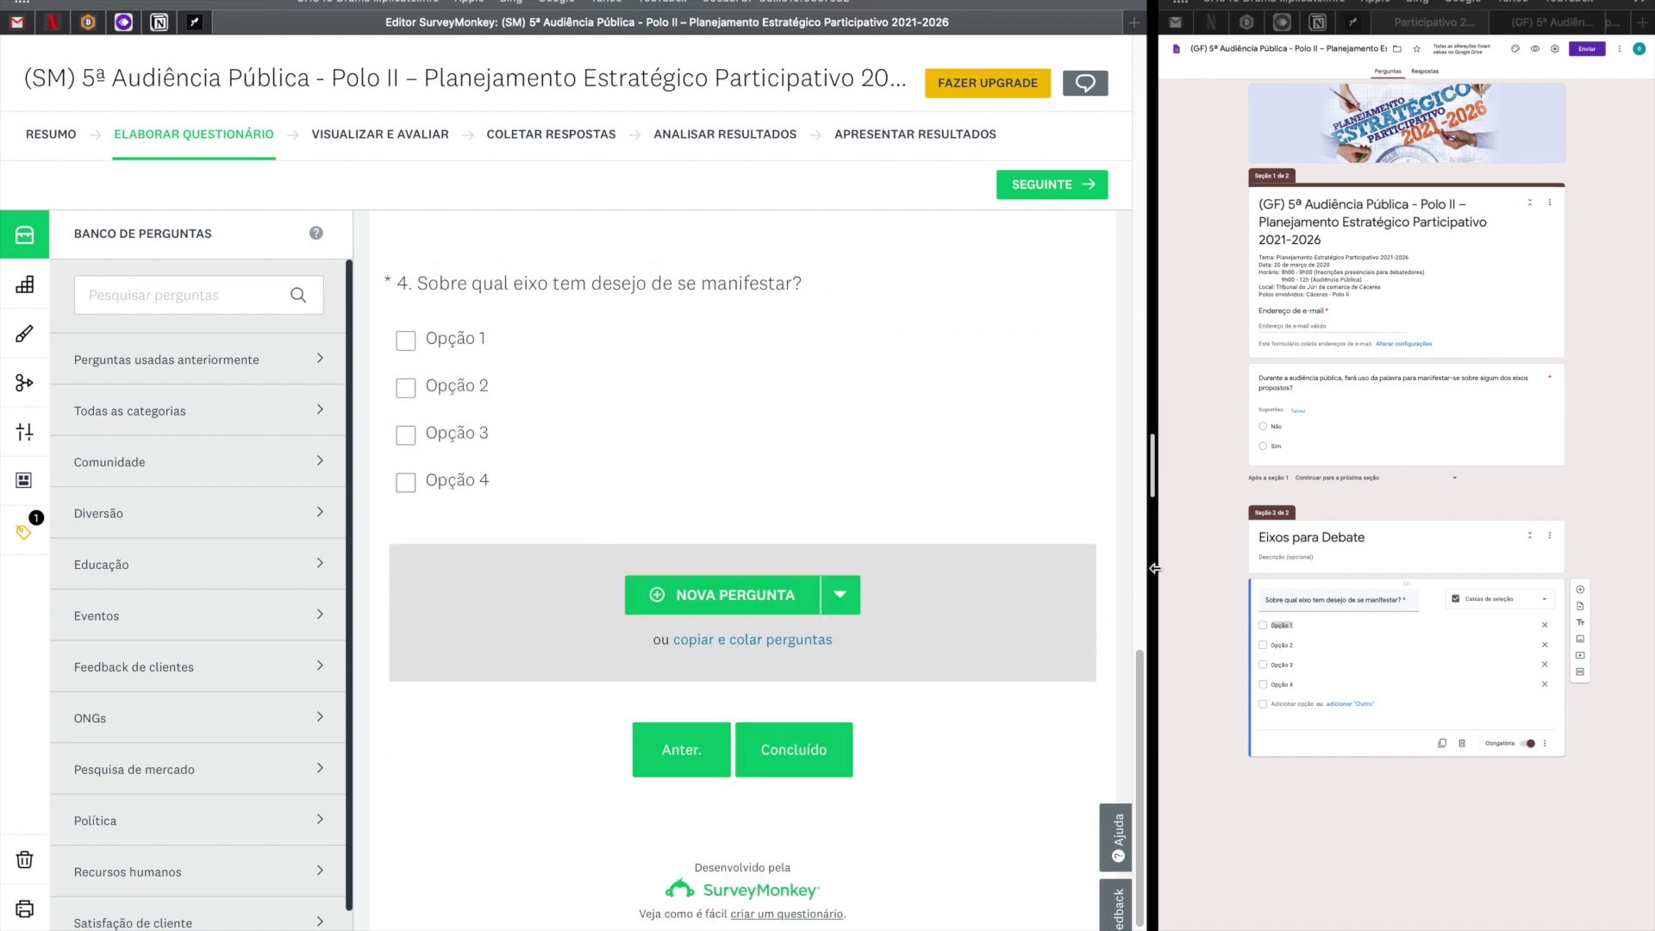
Add response validation: select at least 1, with error text 'Selecione pelo meno 1 item'.
{"action": "left_click_drag", "start_coordinate": [1044, 569], "coordinate": [369, 599]}
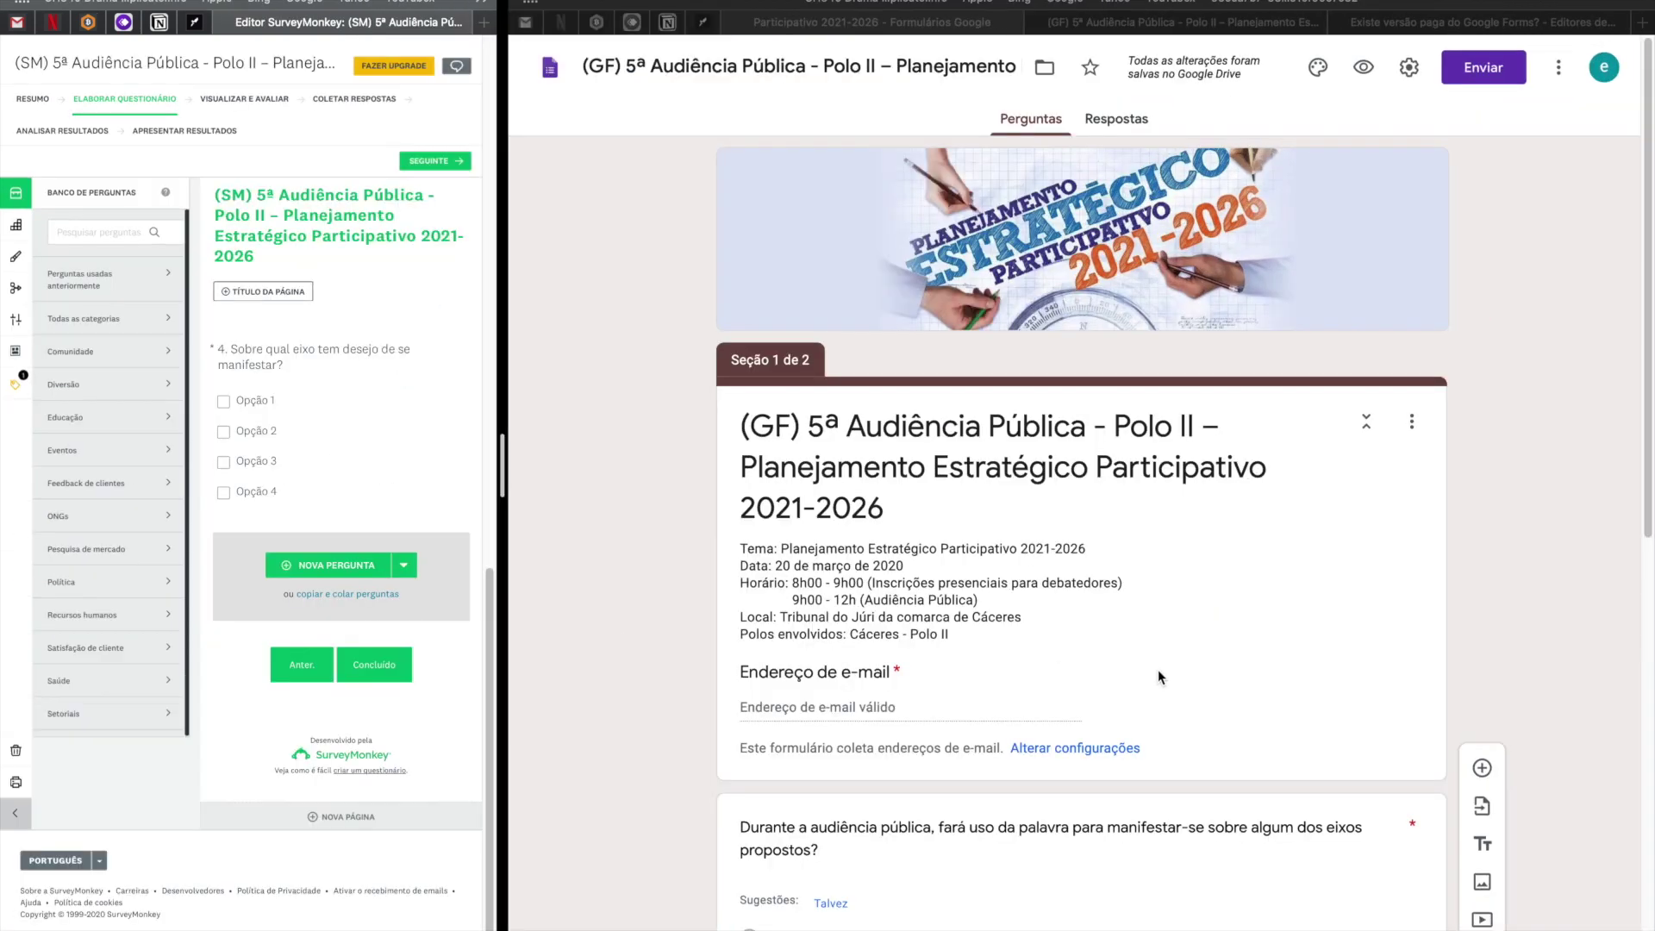
{"action": "scroll", "coordinate": [1249, 687], "scroll_direction": "down", "scroll_amount": 10}
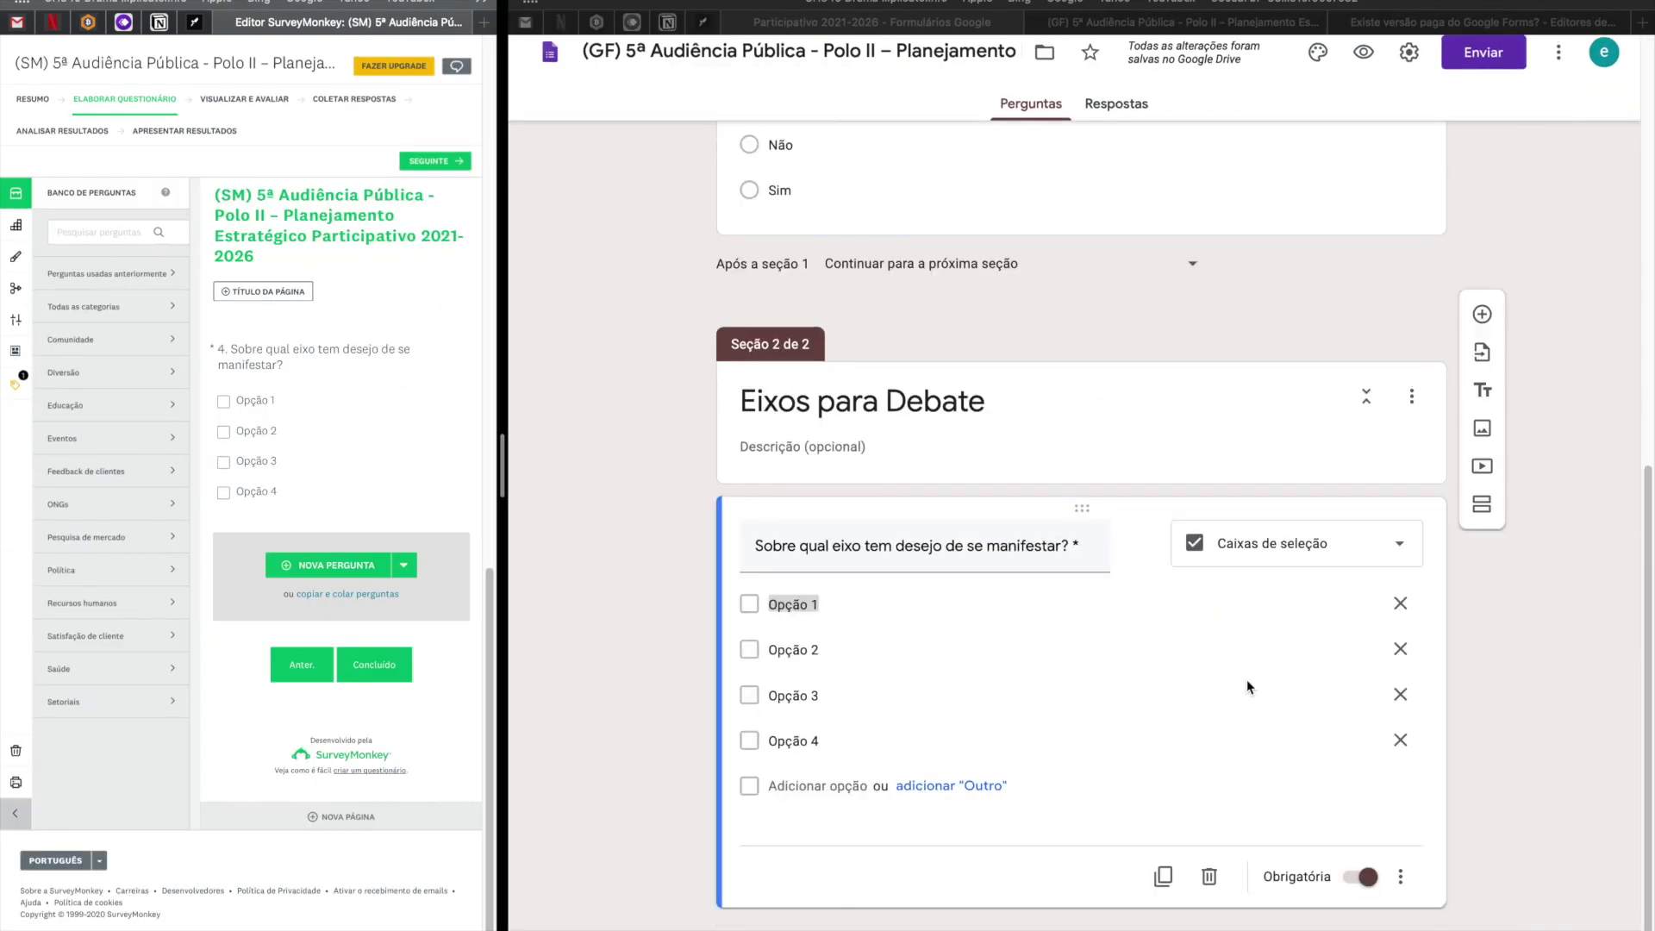
{"action": "left_click", "coordinate": [1404, 876]}
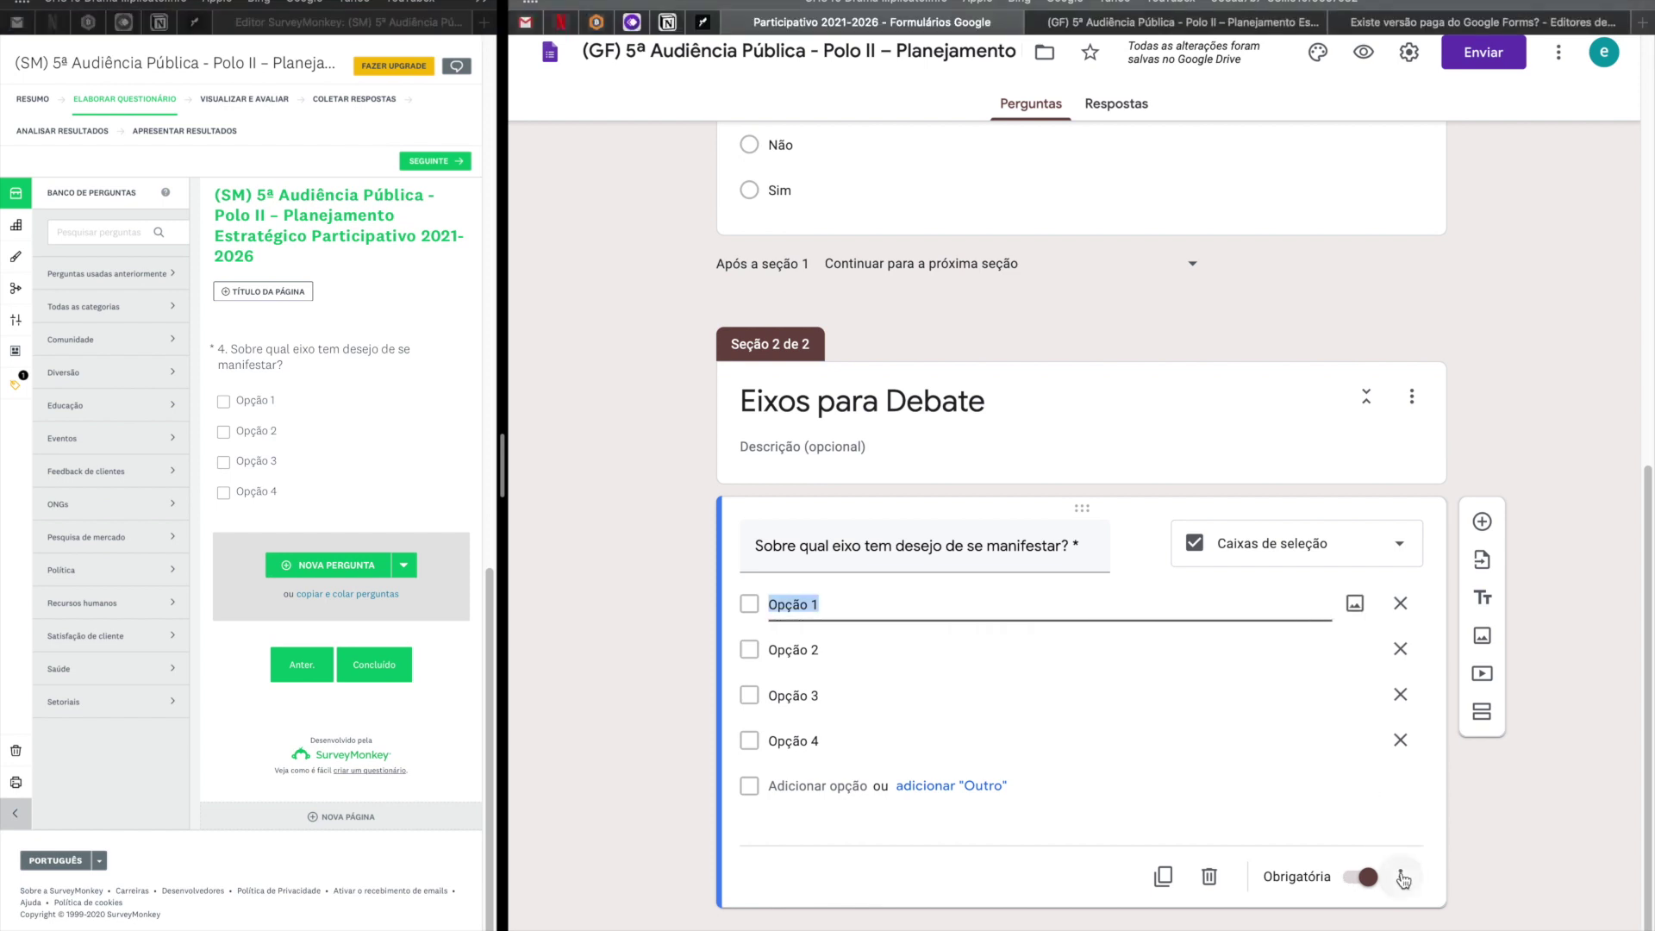
{"action": "left_click", "coordinate": [1403, 877]}
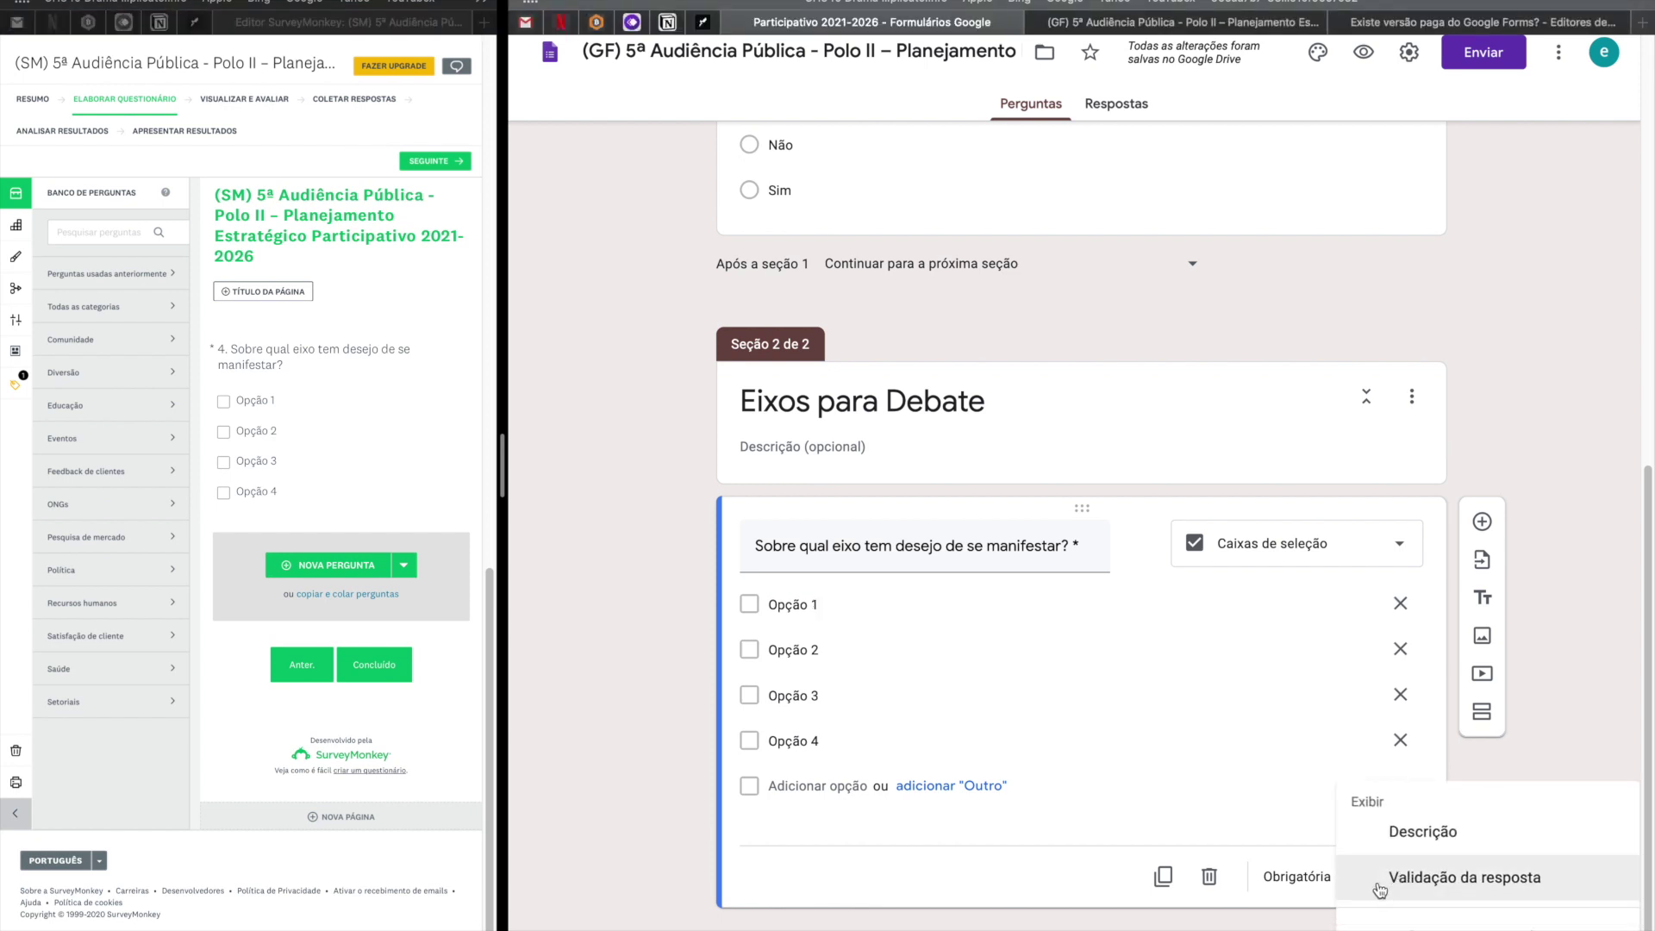
{"action": "left_click", "coordinate": [1380, 890]}
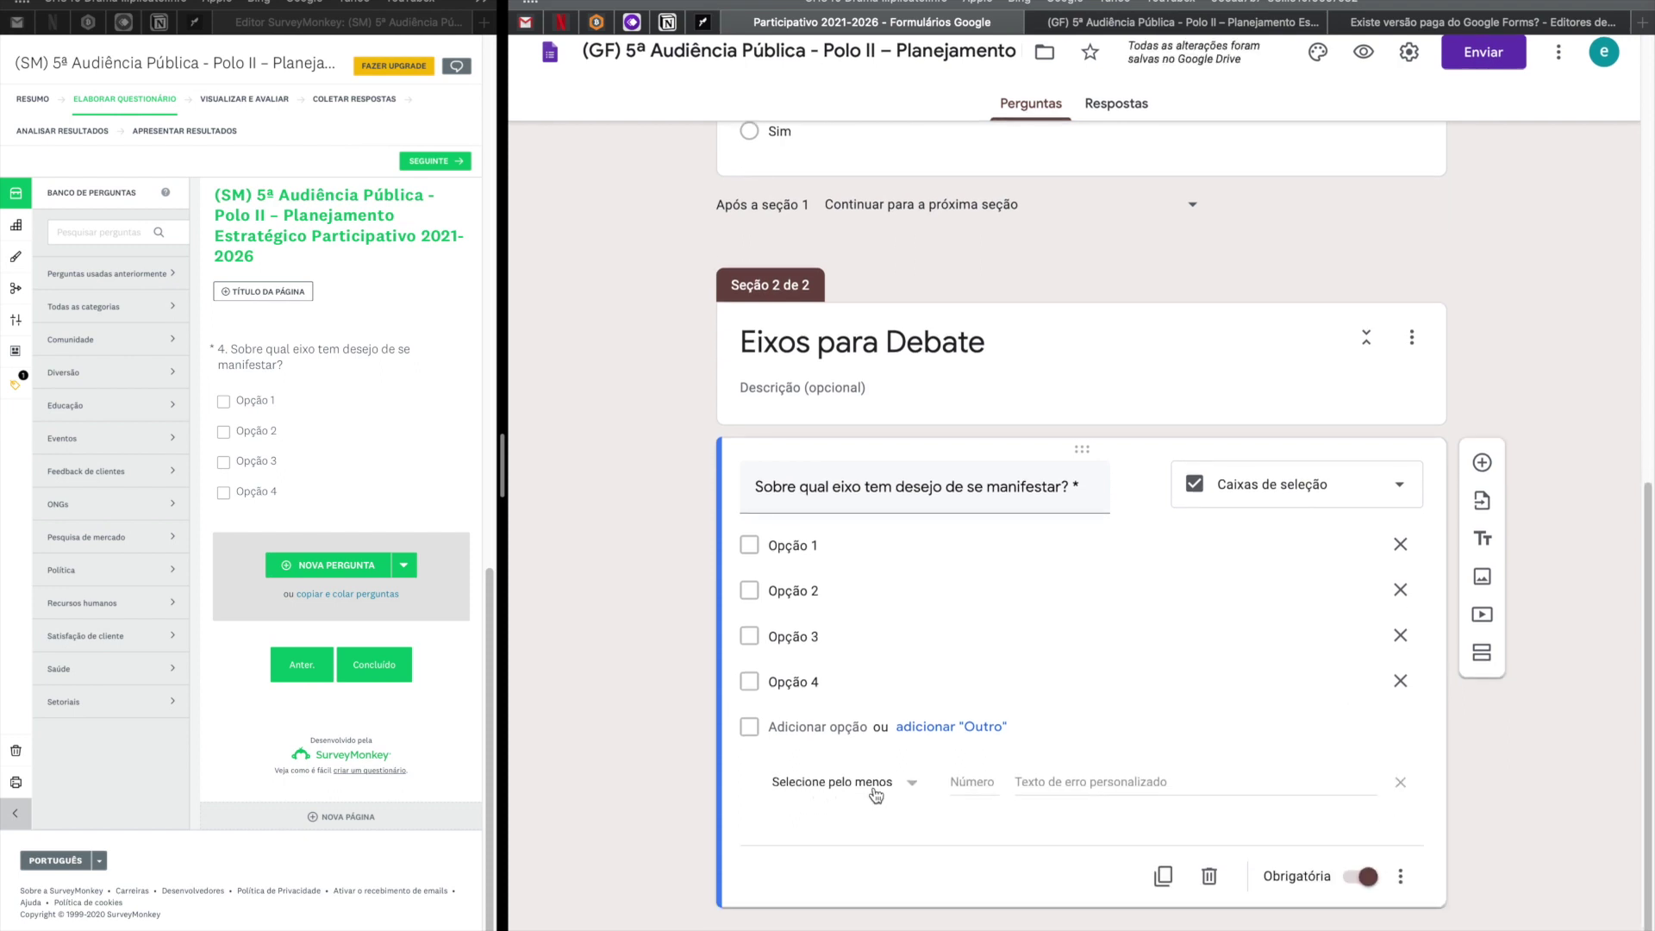
{"action": "left_click", "coordinate": [880, 791]}
{"action": "left_click", "coordinate": [980, 788]}
{"action": "type", "text": "1"}
{"action": "left_click", "coordinate": [1094, 788]}
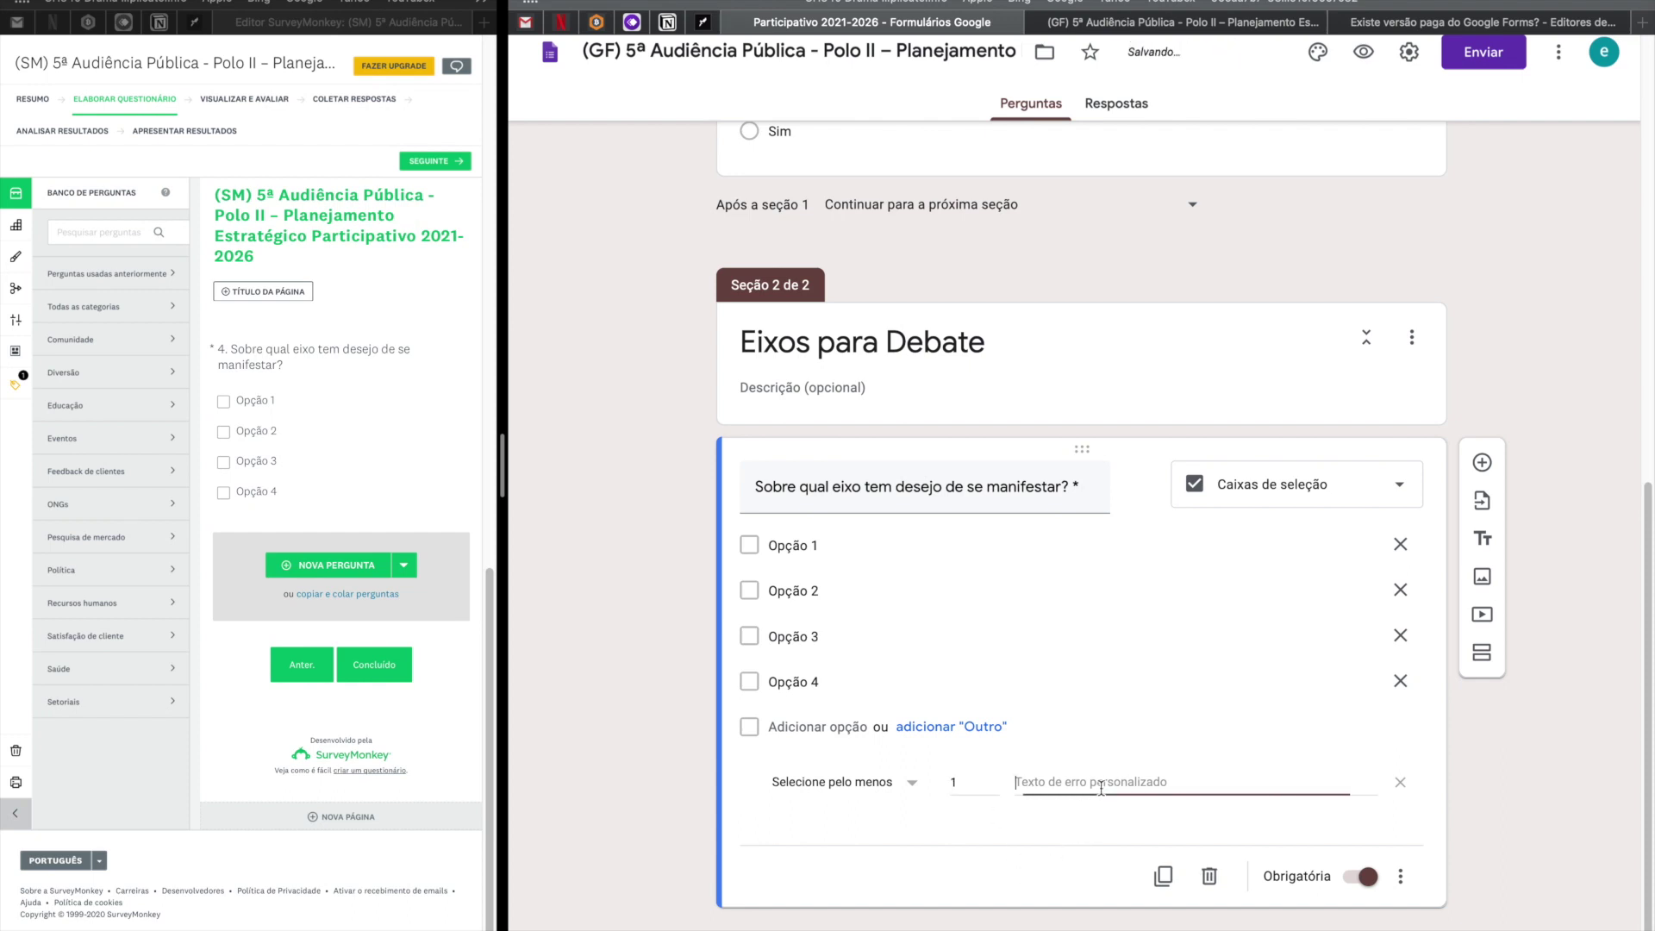
{"action": "type", "text": "Selecione pelo meno"}
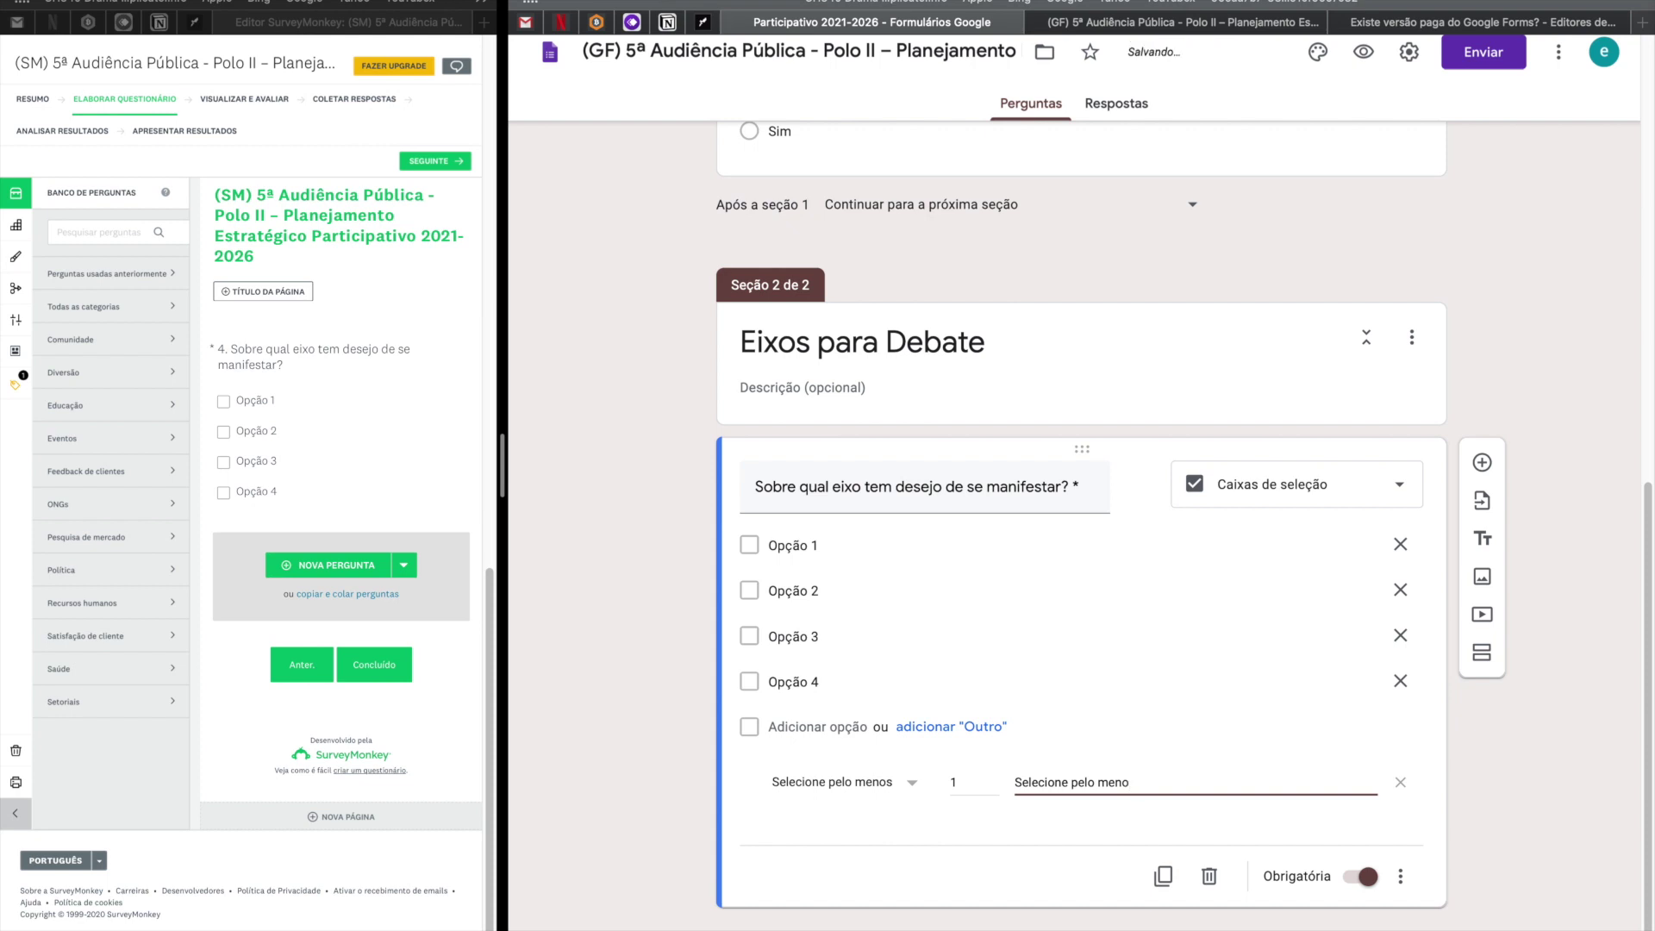
{"action": "type", "text": "tem"}
{"action": "left_click_drag", "start_coordinate": [503, 566], "coordinate": [900, 567]}
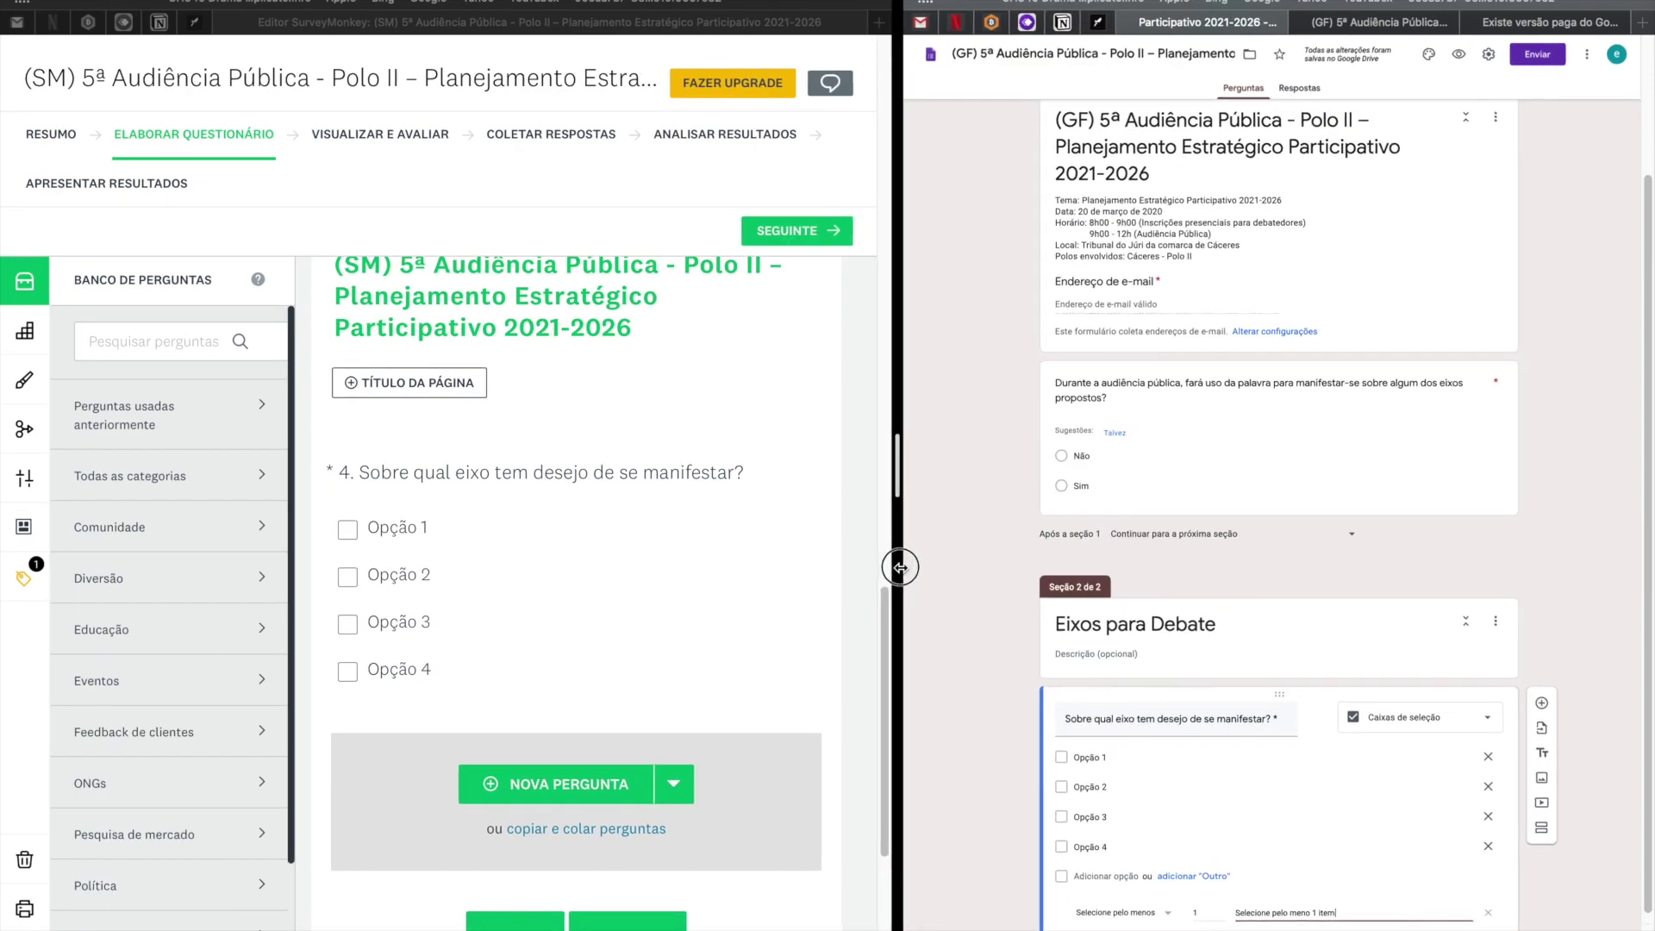
Drag the divider right to widen the SurveyMonkey editor, then scroll up to question 2 (Não/Sim).
{"action": "left_click_drag", "start_coordinate": [900, 567], "coordinate": [898, 568]}
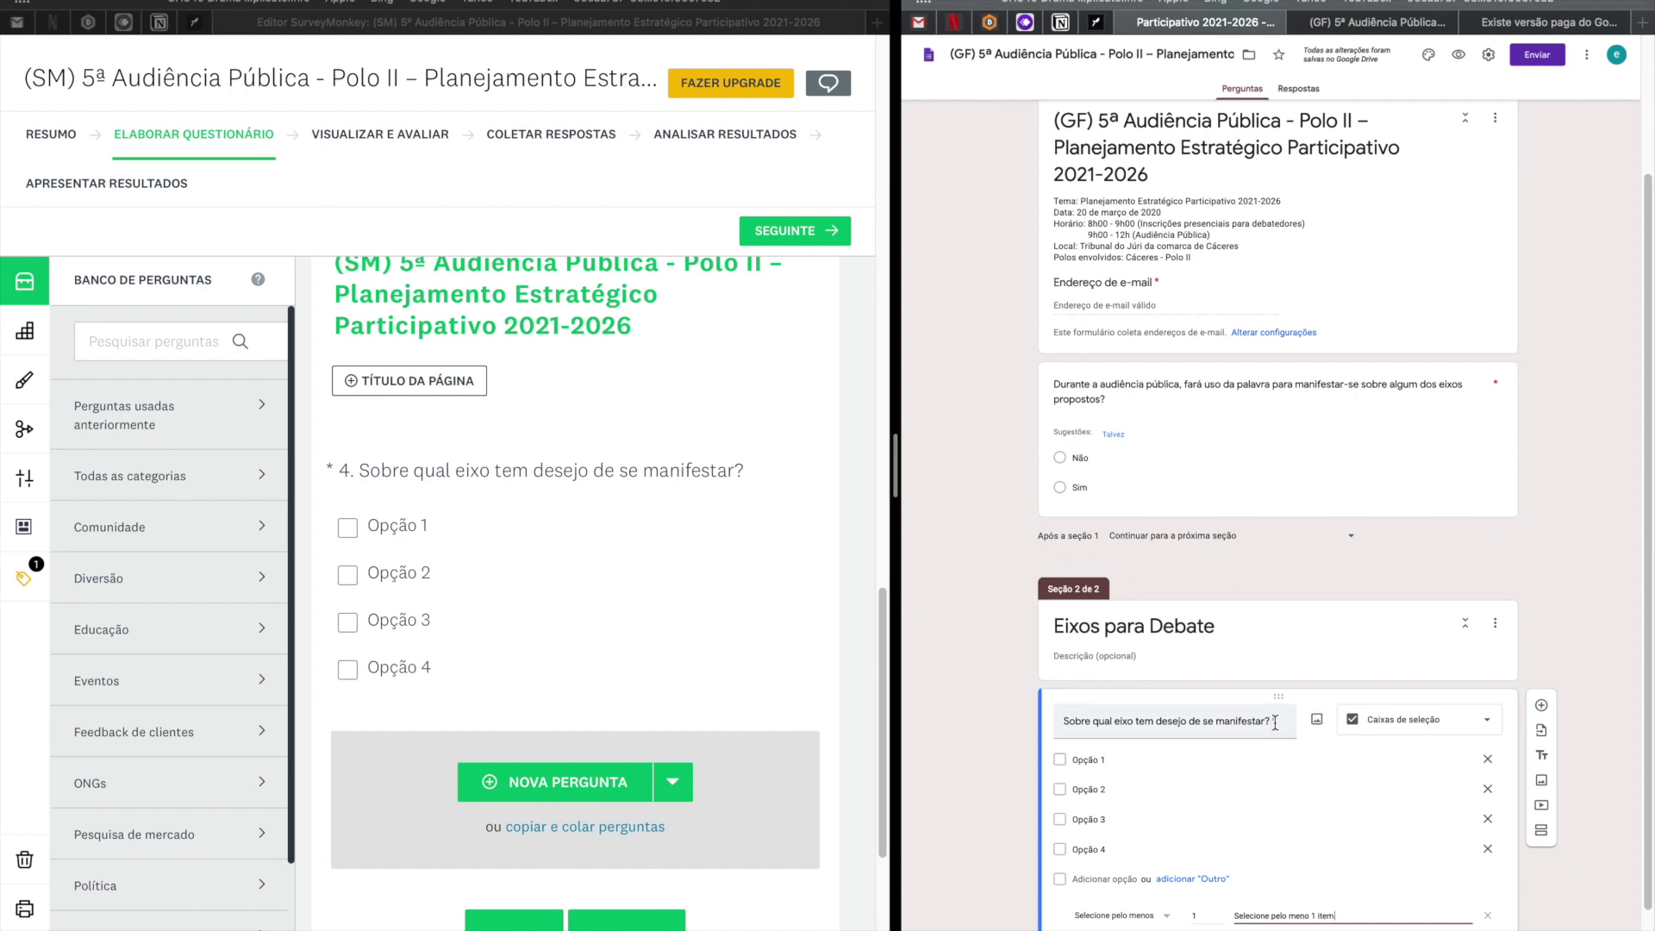
{"action": "scroll", "coordinate": [642, 592], "scroll_direction": "down", "scroll_amount": 5}
{"action": "scroll", "coordinate": [641, 603], "scroll_direction": "up", "scroll_amount": 10}
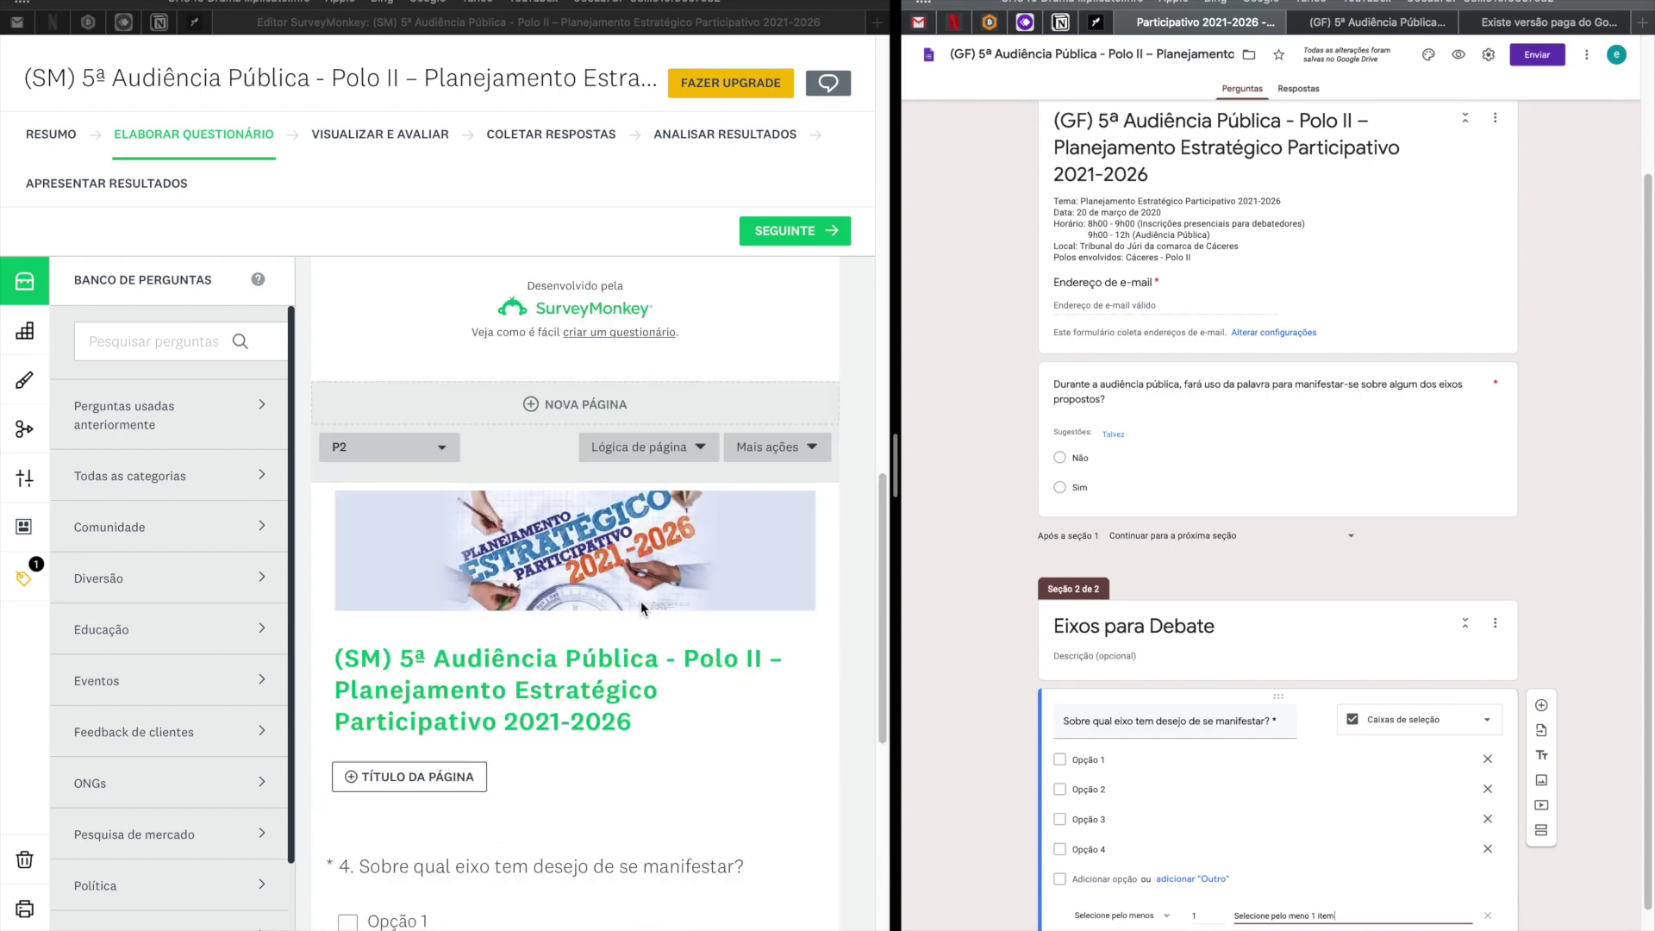
{"action": "scroll", "coordinate": [1347, 778], "scroll_direction": "down", "scroll_amount": 1}
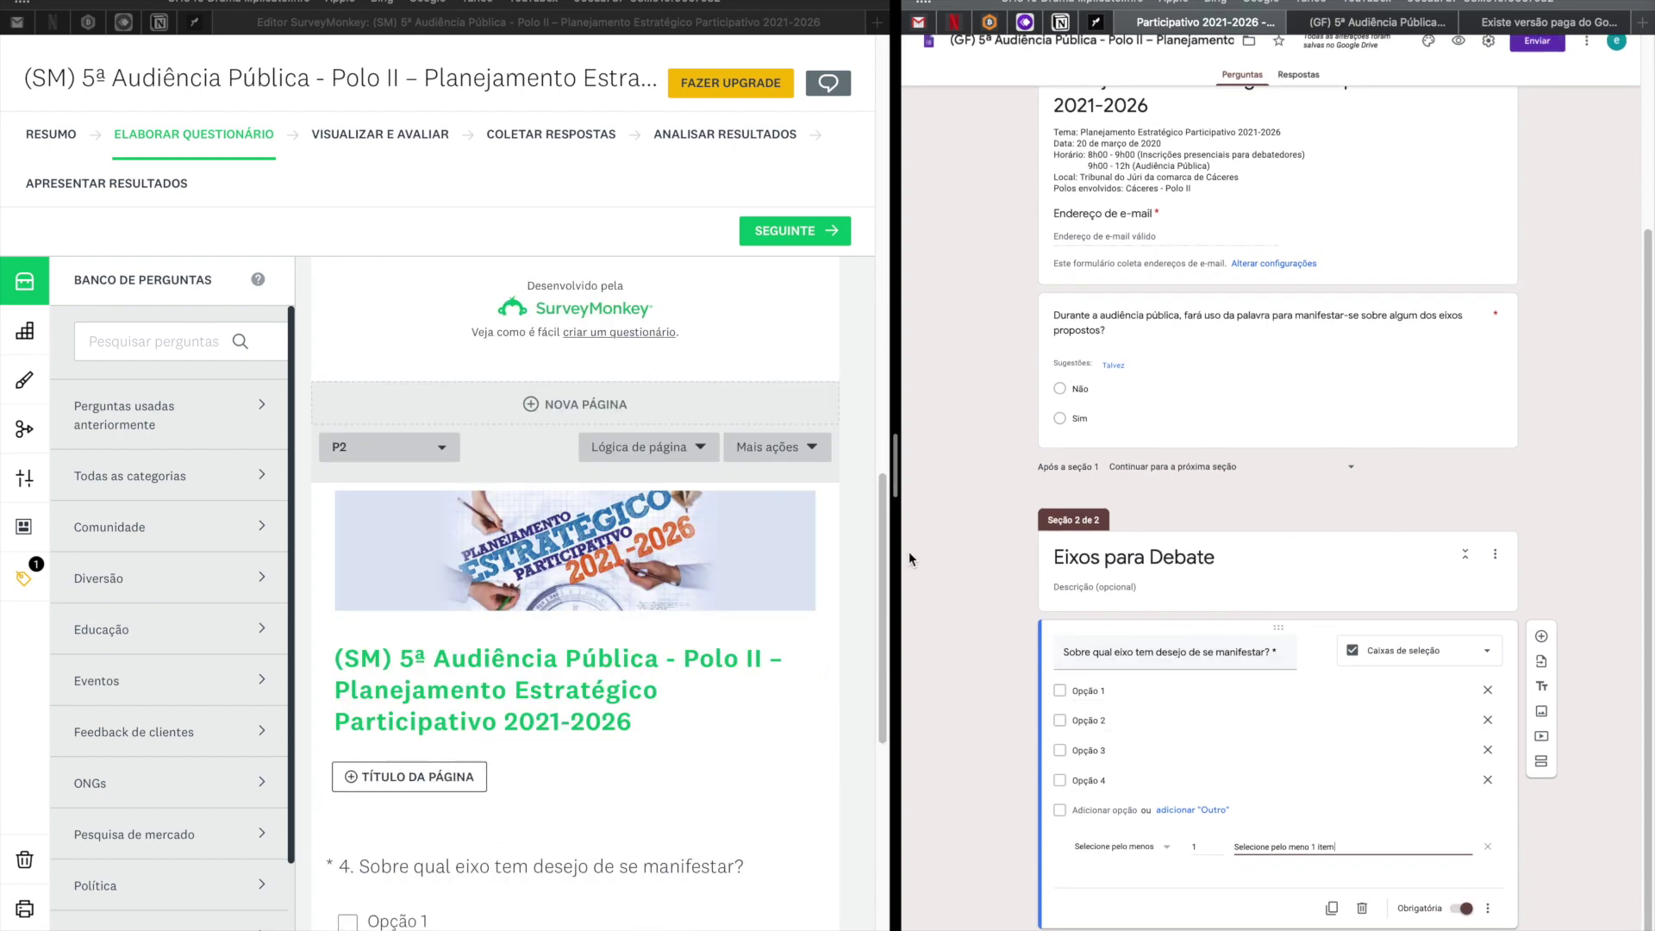
{"action": "left_click_drag", "start_coordinate": [895, 561], "coordinate": [1151, 562]}
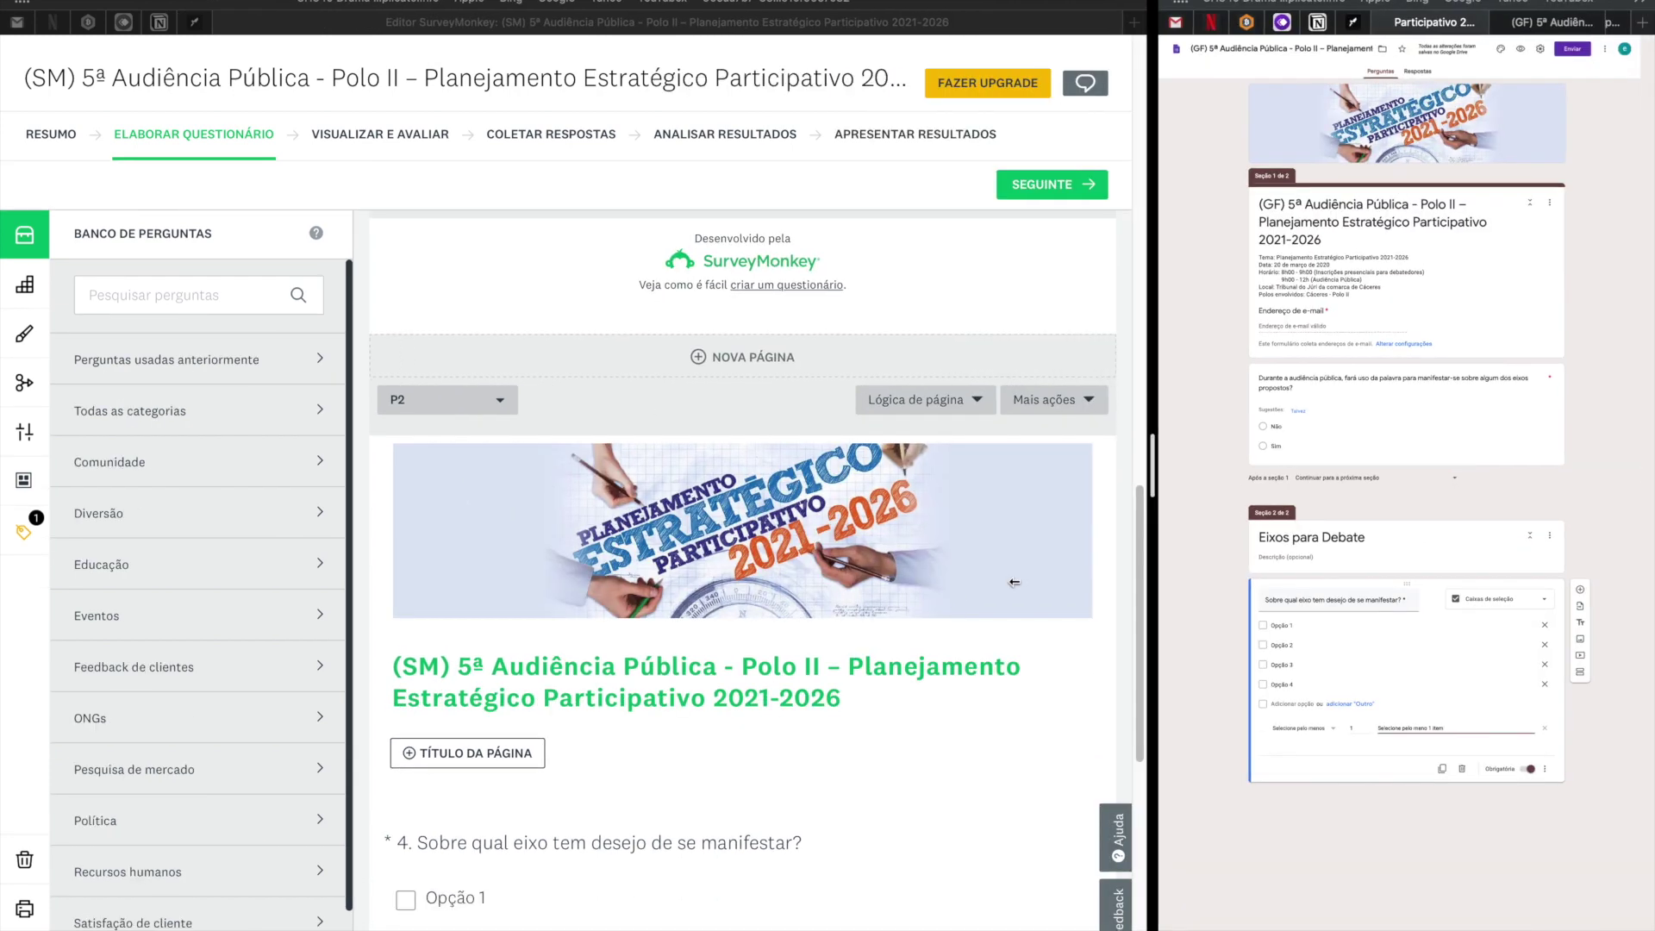
{"action": "scroll", "coordinate": [902, 624], "scroll_direction": "down", "scroll_amount": 3}
{"action": "scroll", "coordinate": [901, 624], "scroll_direction": "up", "scroll_amount": 10}
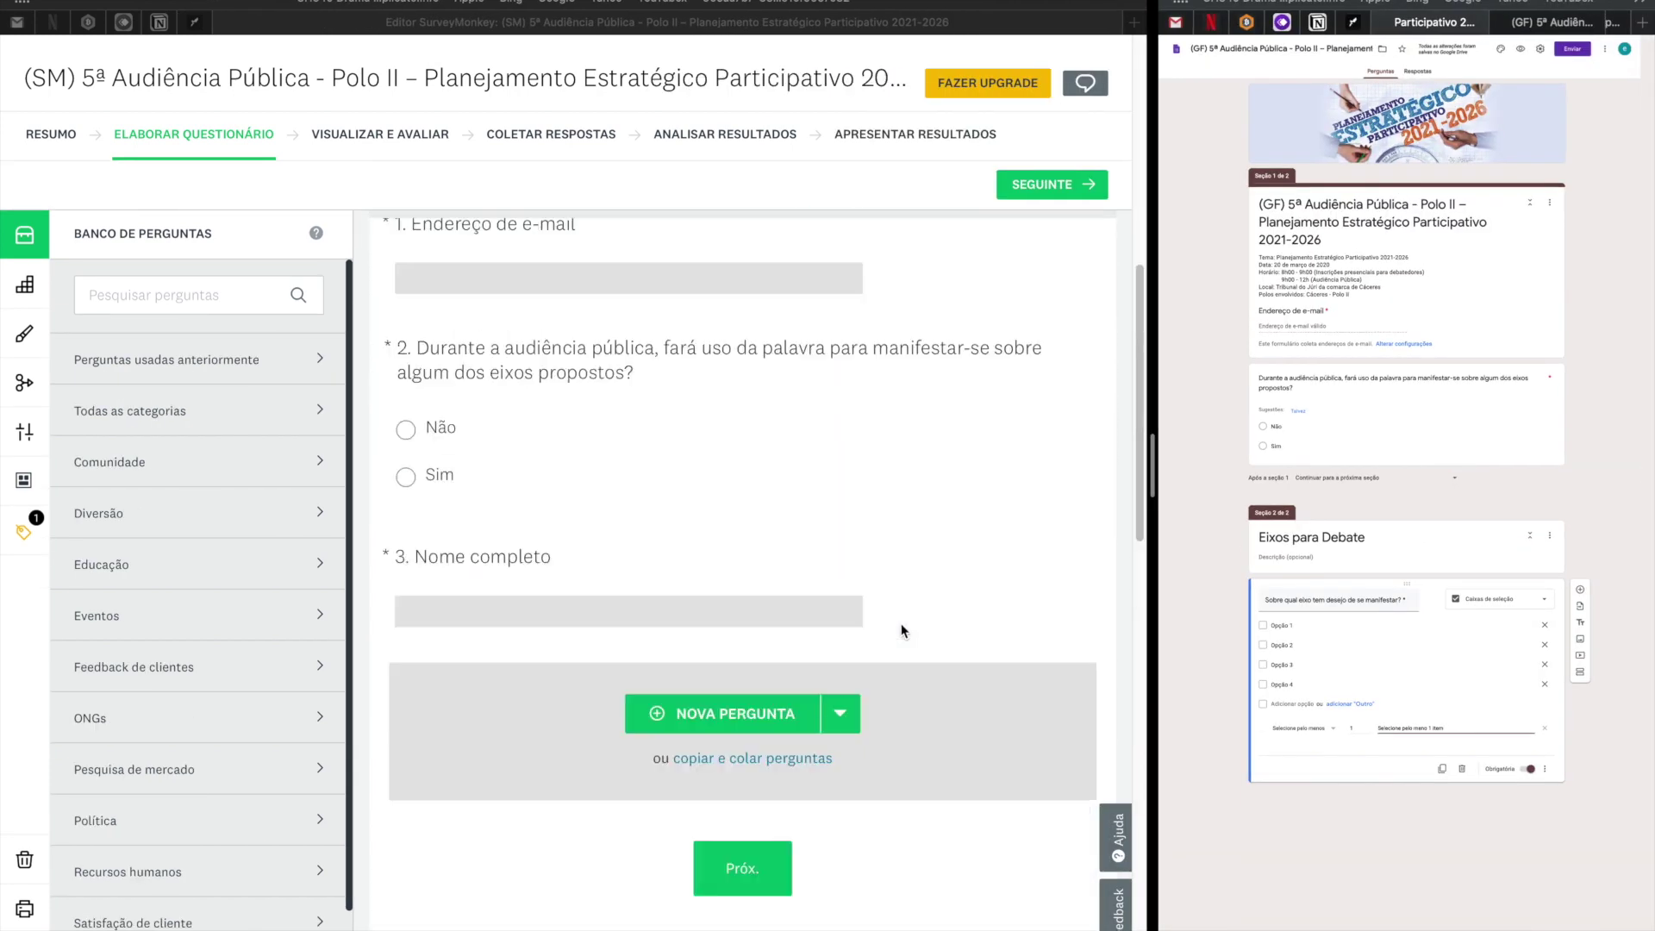
{"action": "scroll", "coordinate": [902, 623], "scroll_direction": "up", "scroll_amount": 2}
{"action": "mouse_move", "coordinate": [520, 609]}
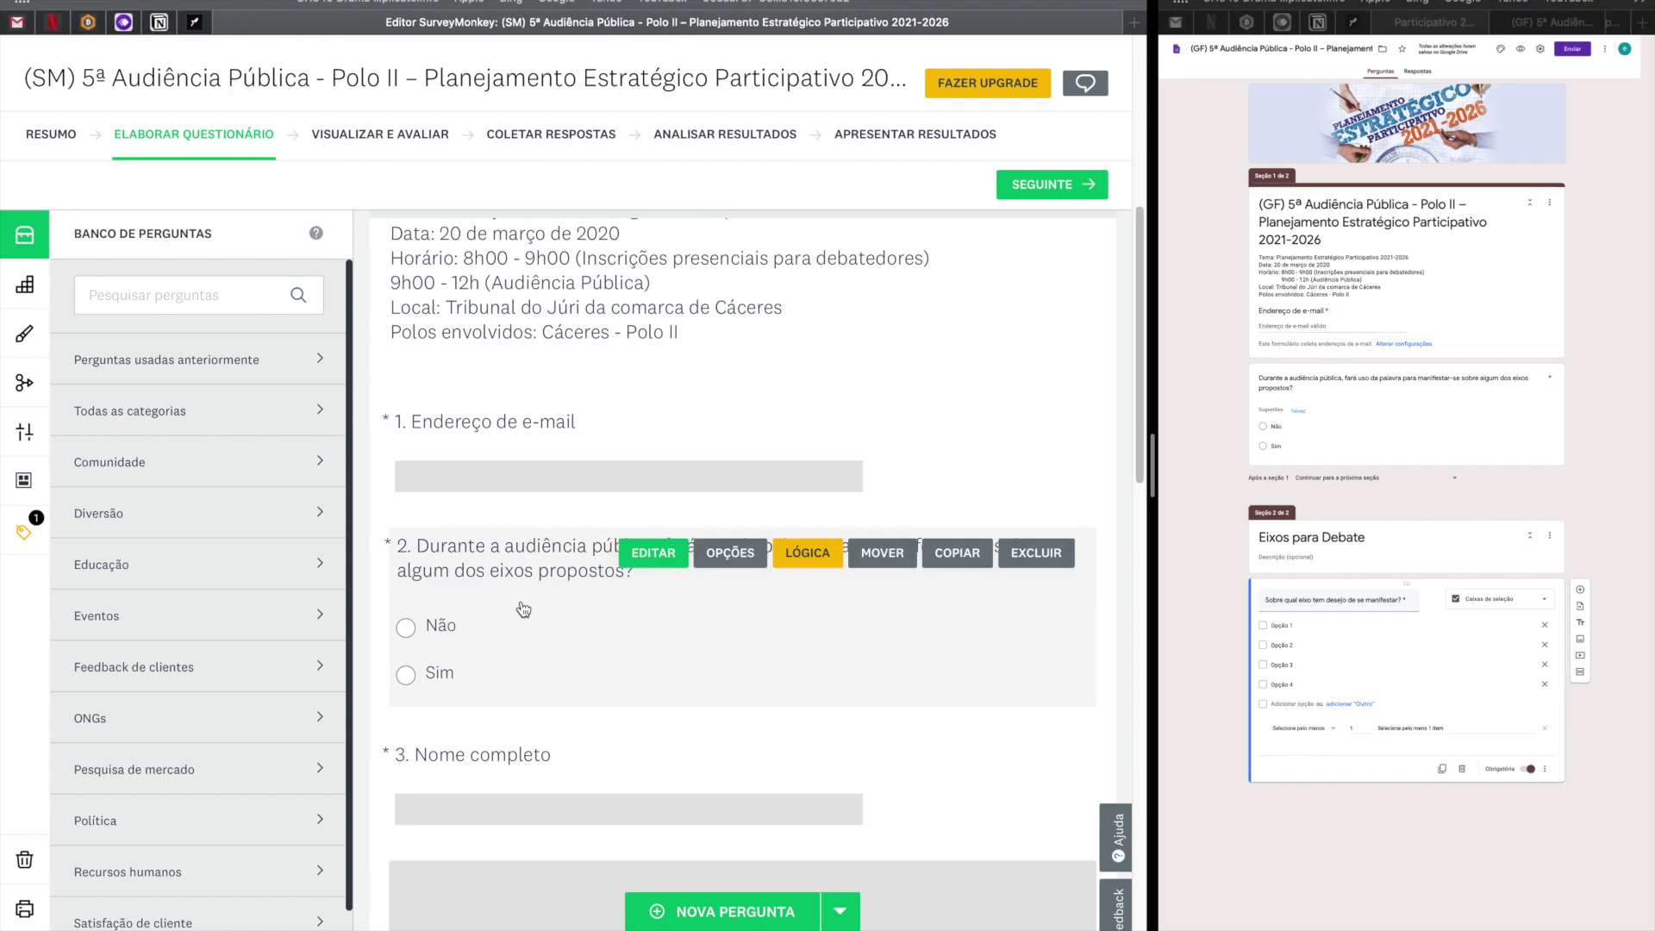
Set question 2's logic to Não → Fim do questionário and Sim → Pág. 2, then save.
{"action": "left_click", "coordinate": [817, 561]}
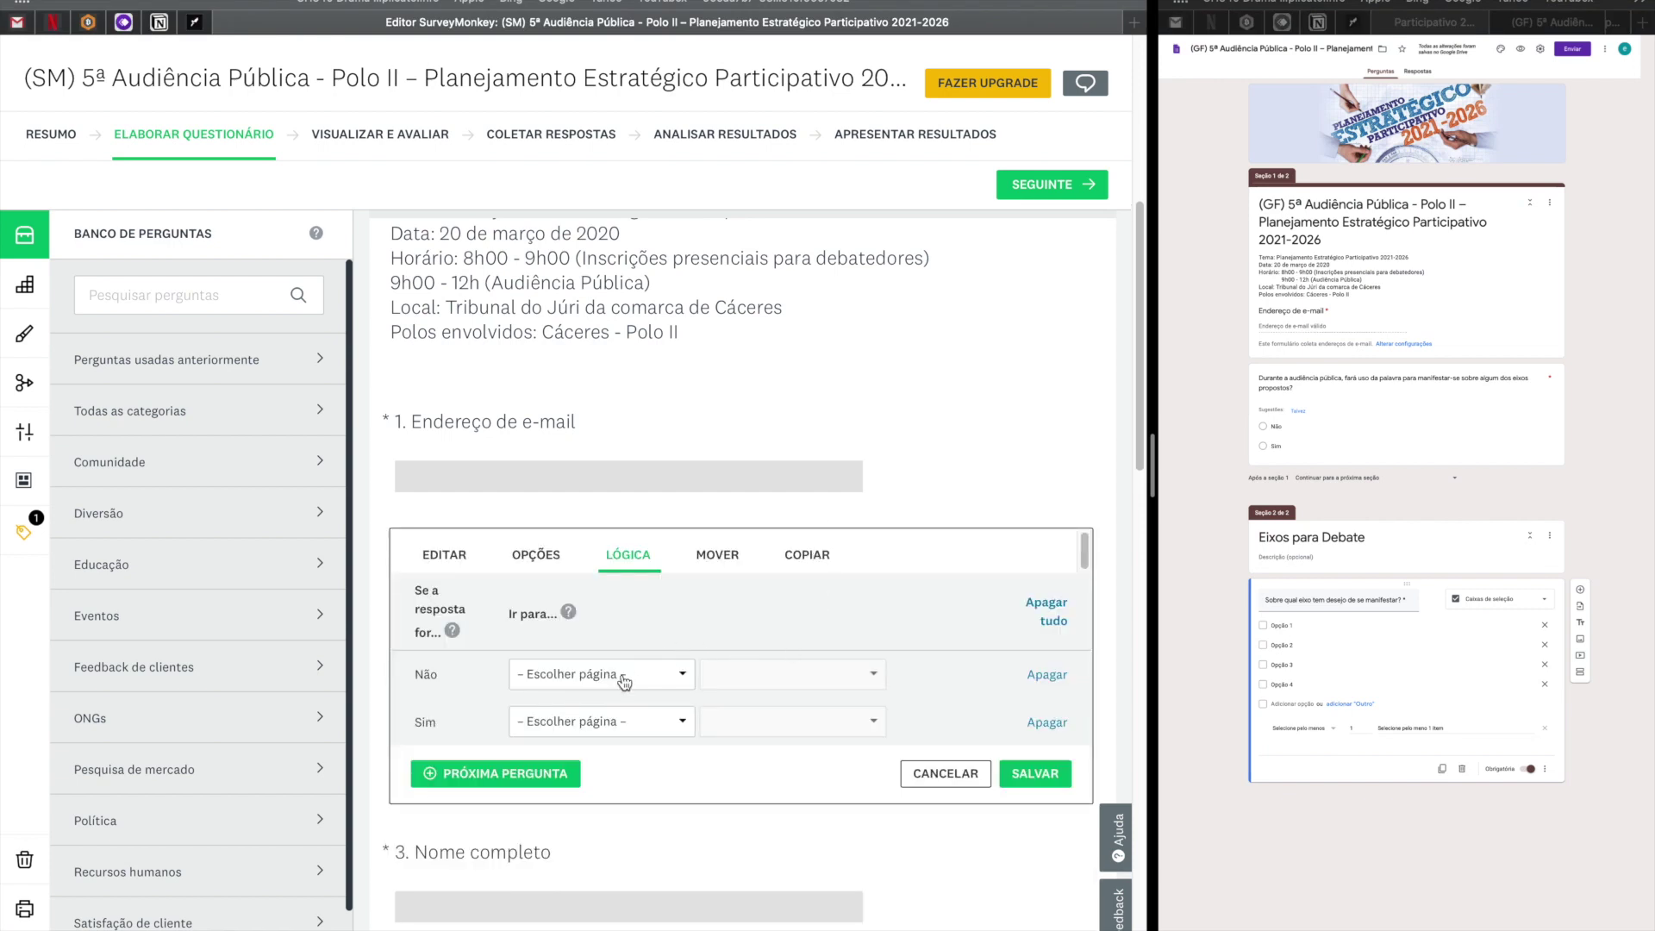
{"action": "left_click", "coordinate": [624, 682]}
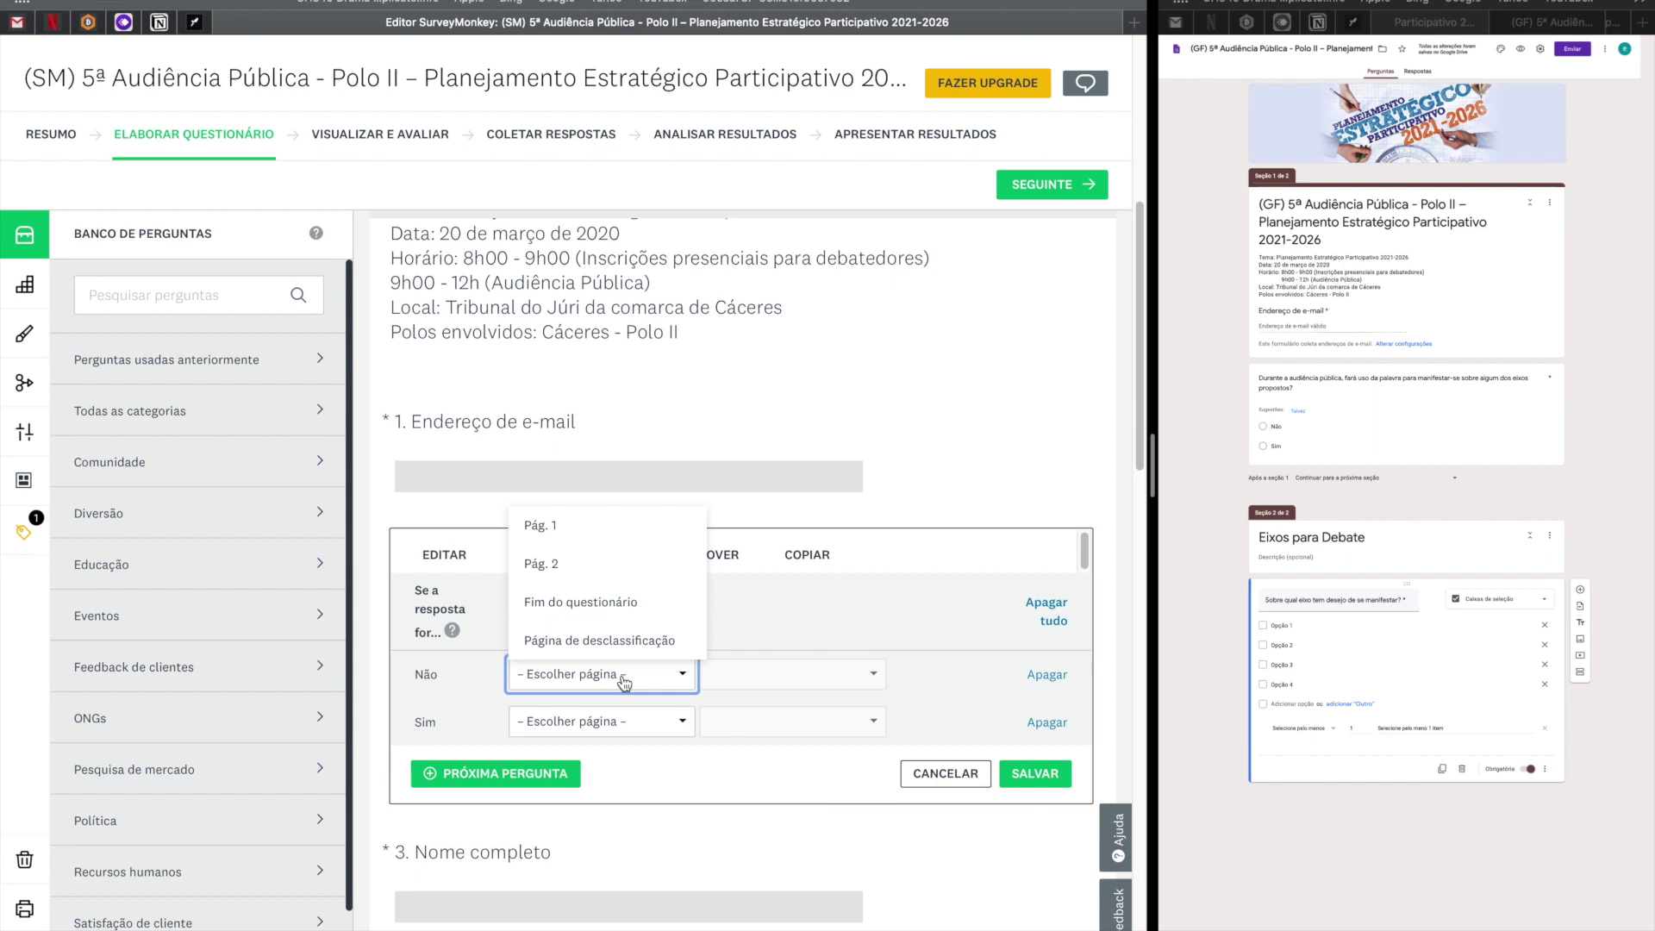
{"action": "left_click", "coordinate": [626, 620]}
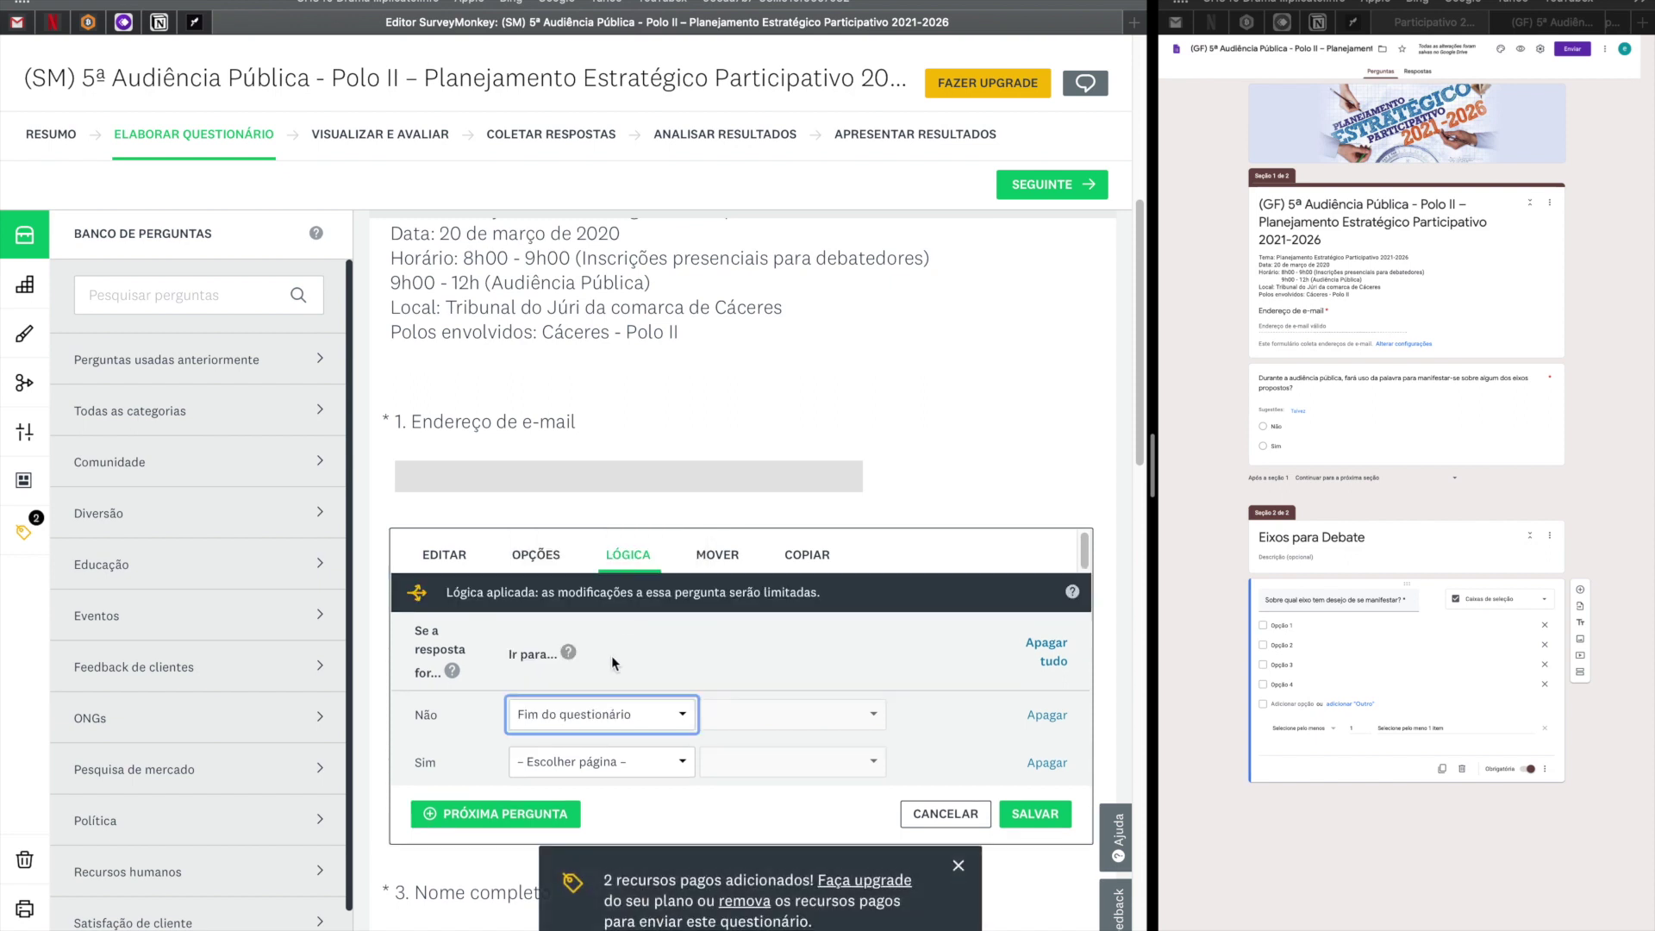
{"action": "left_click", "coordinate": [594, 763]}
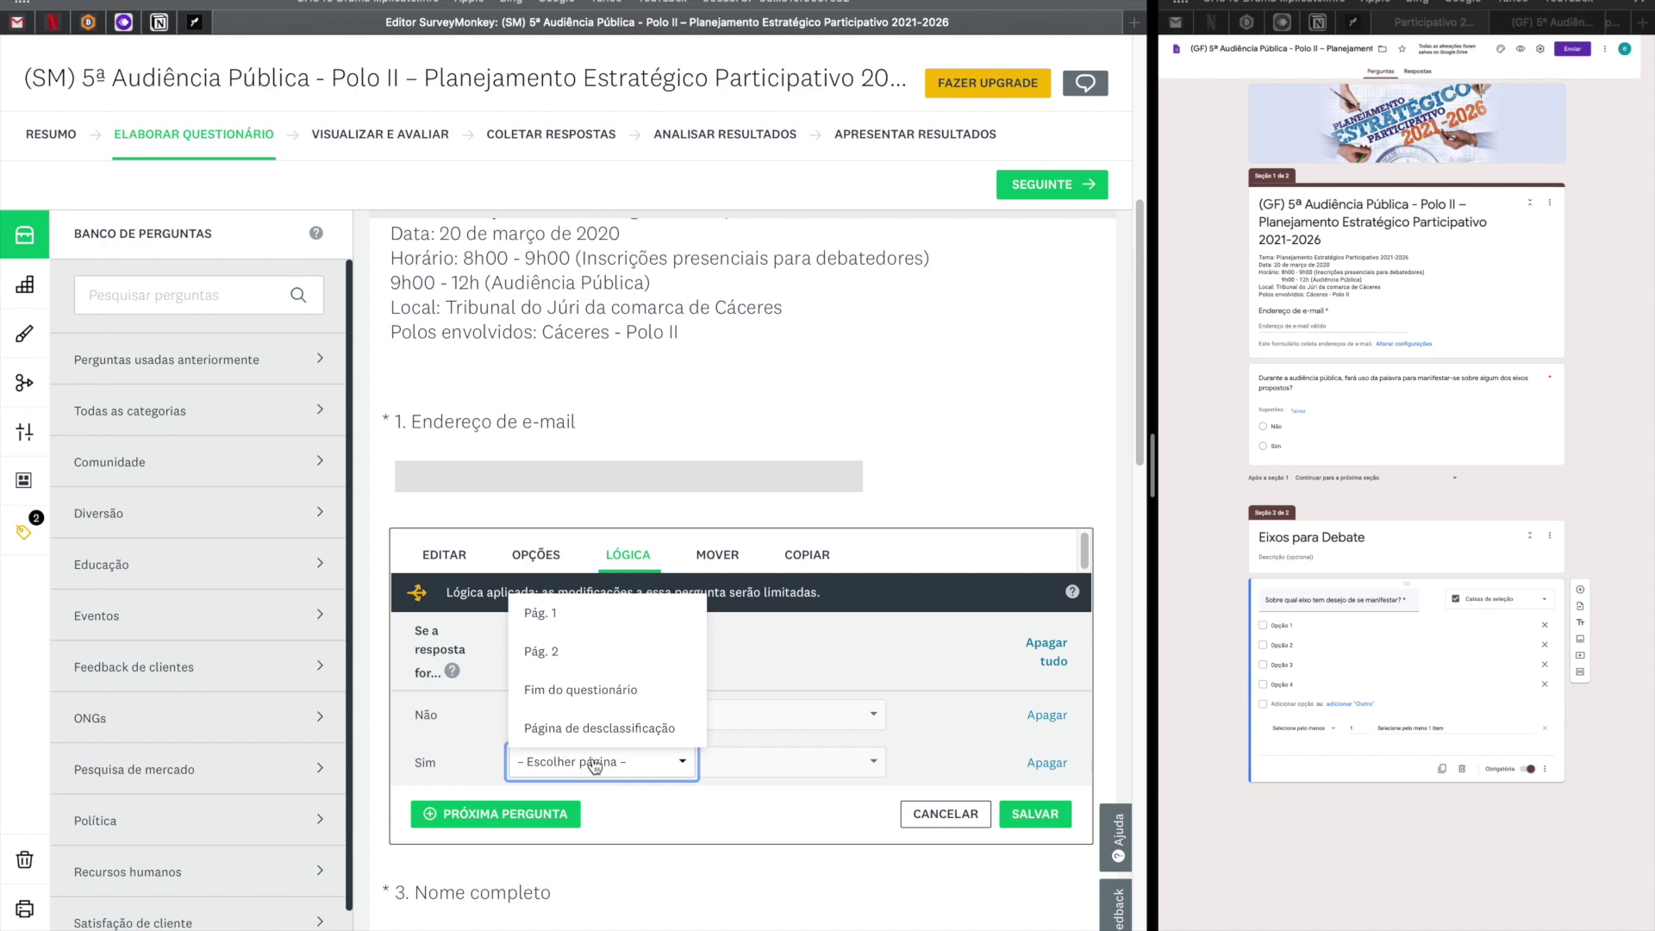
{"action": "left_click", "coordinate": [578, 653]}
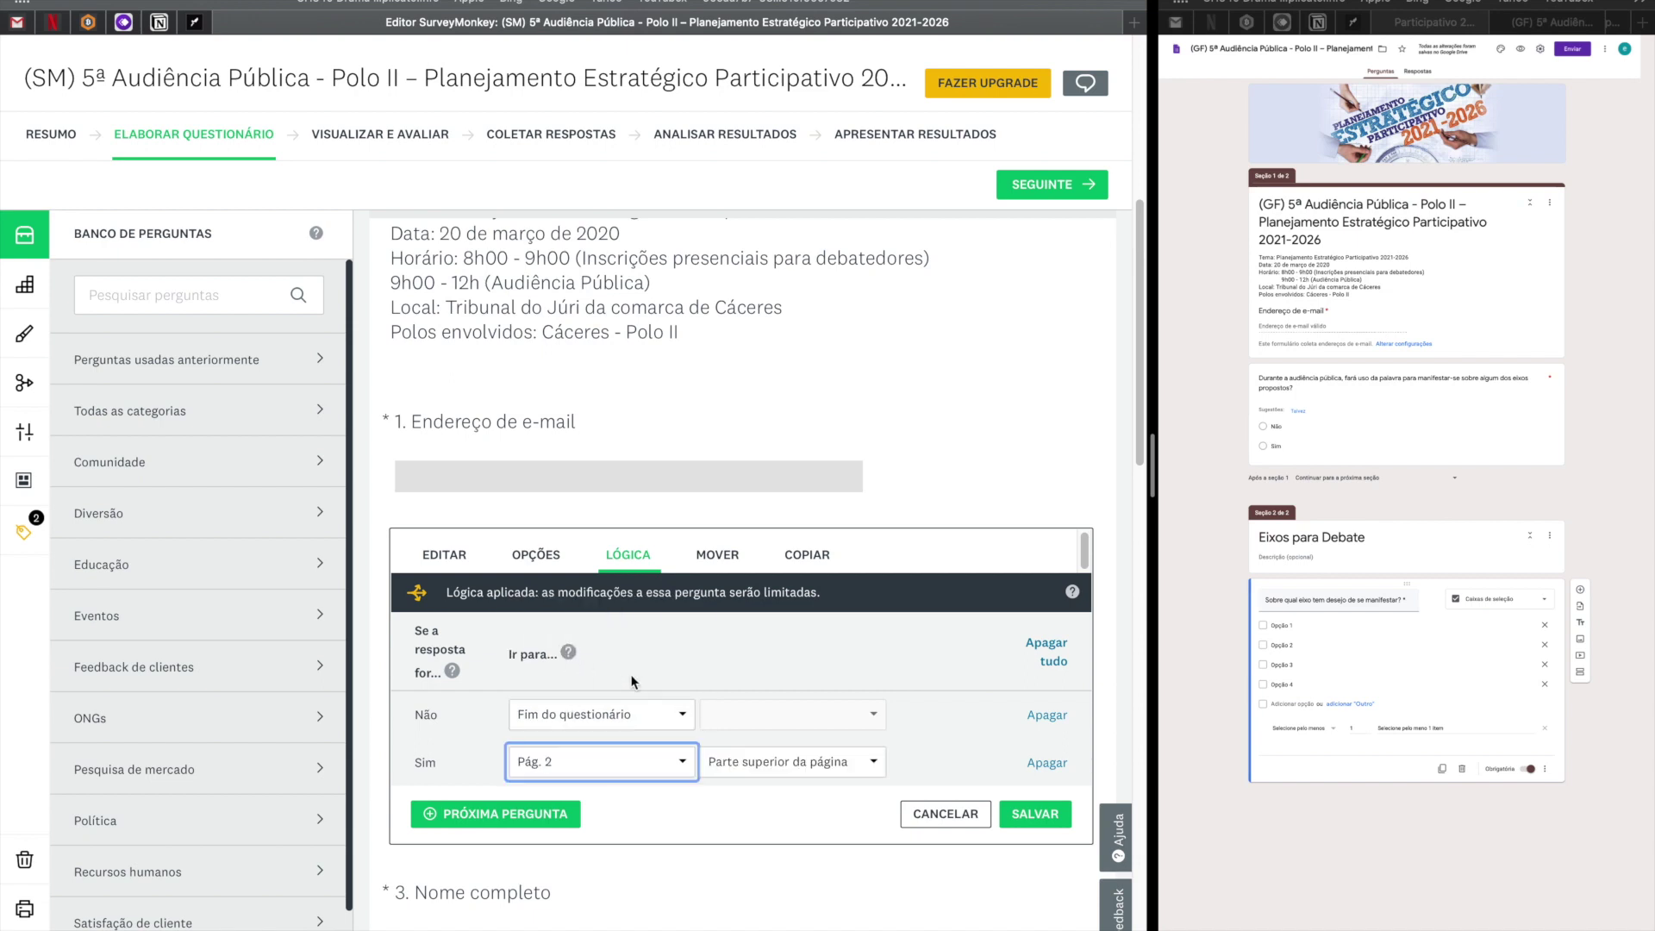
{"action": "left_click", "coordinate": [1036, 822]}
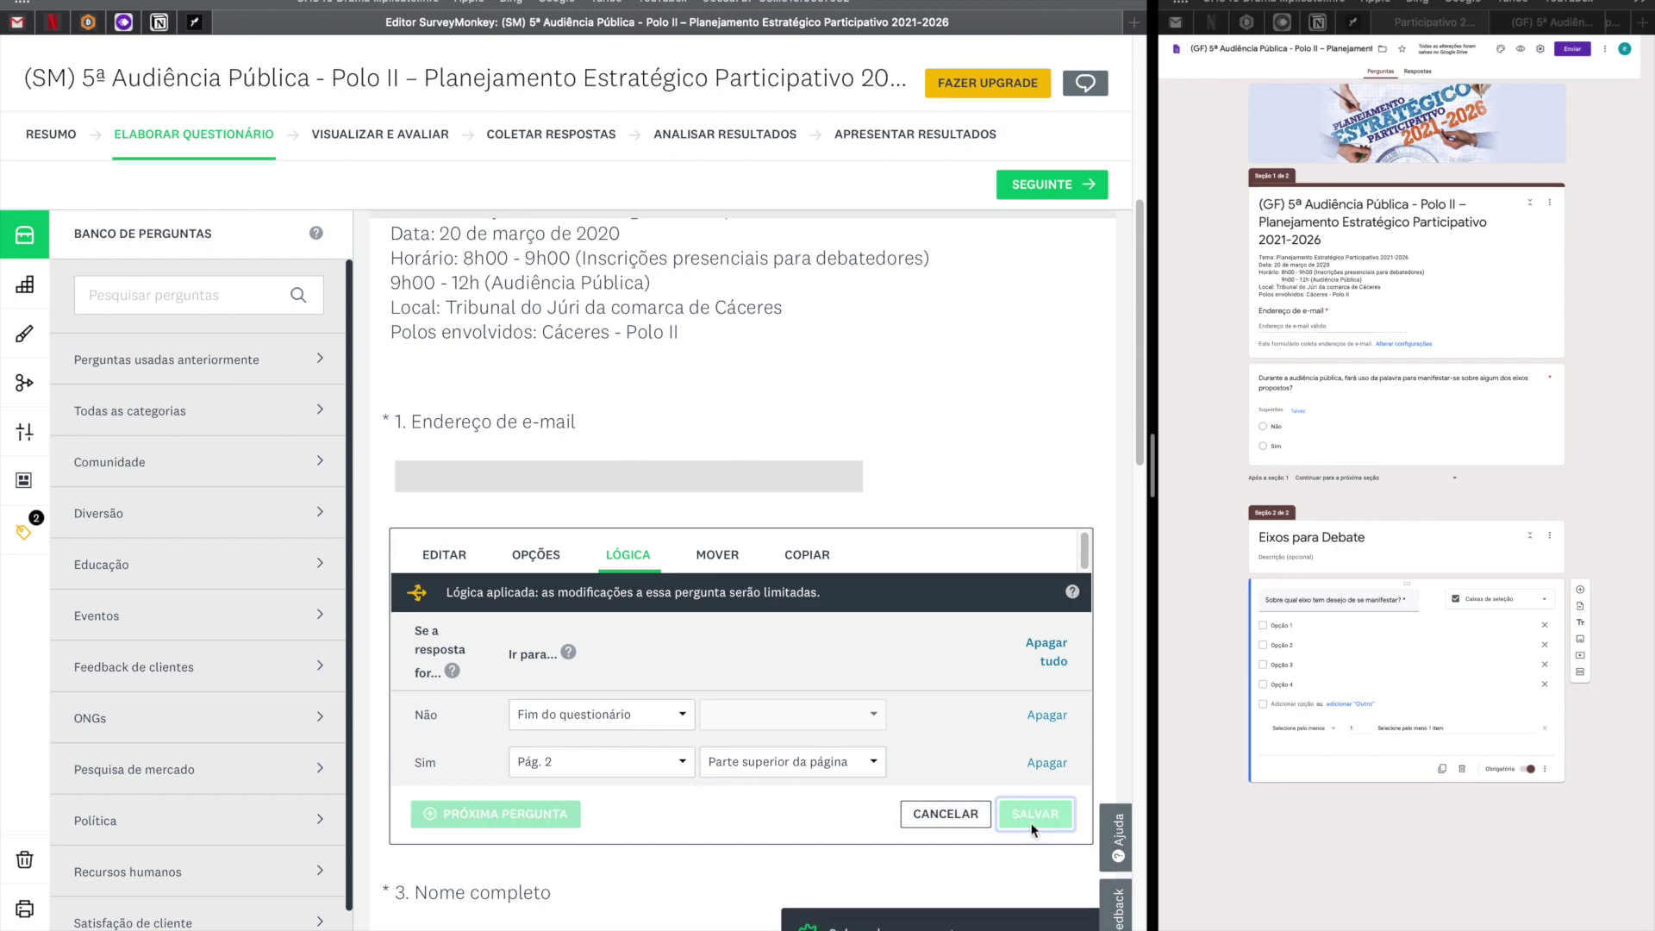
{"action": "scroll", "coordinate": [845, 762], "scroll_direction": "down", "scroll_amount": 10}
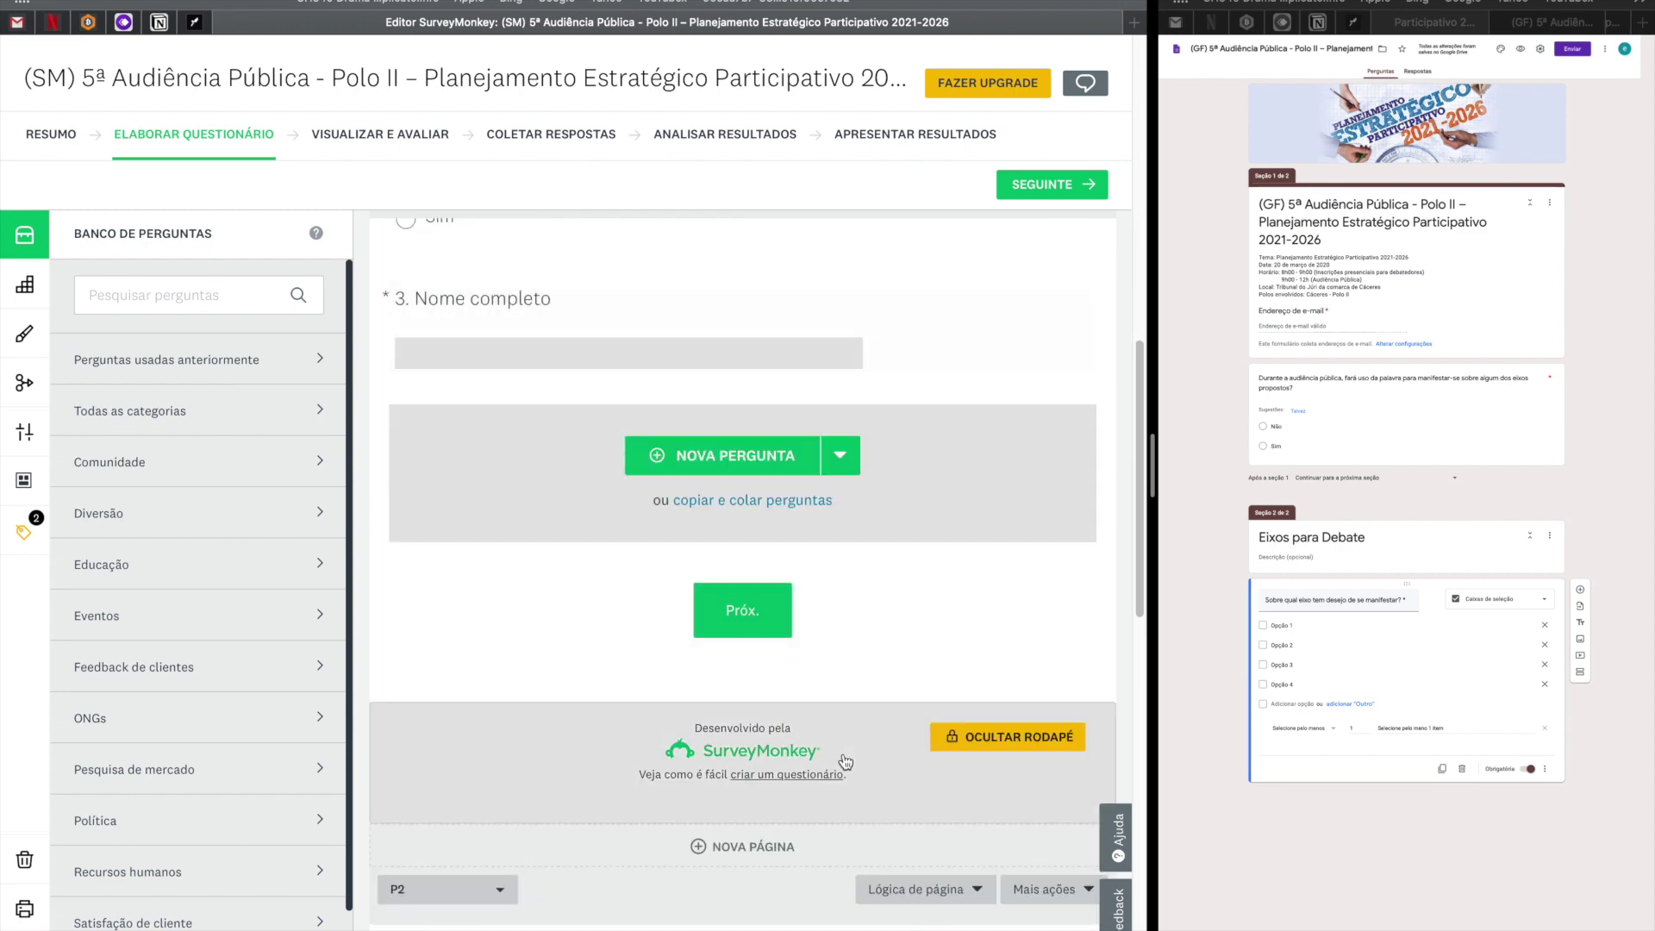
Scroll to the top of page 1 and drag the divider left to widen the Google Form.
{"action": "scroll", "coordinate": [845, 761], "scroll_direction": "down", "scroll_amount": 5}
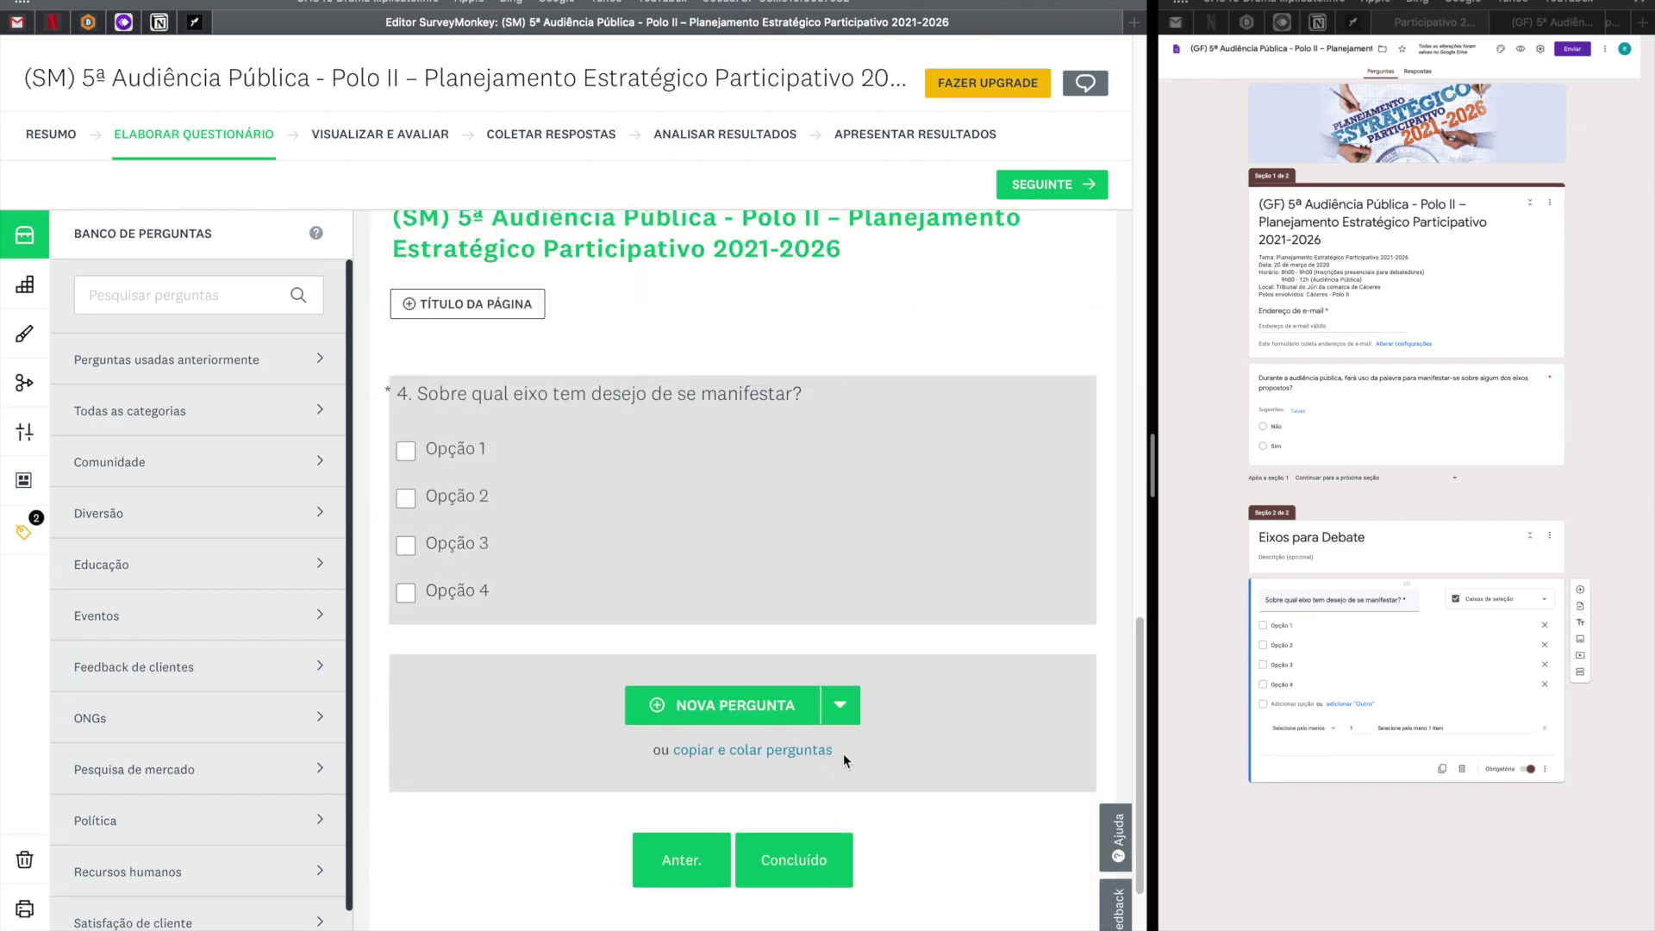
{"action": "scroll", "coordinate": [844, 760], "scroll_direction": "up", "scroll_amount": 7}
{"action": "scroll", "coordinate": [844, 753], "scroll_direction": "up", "scroll_amount": 10}
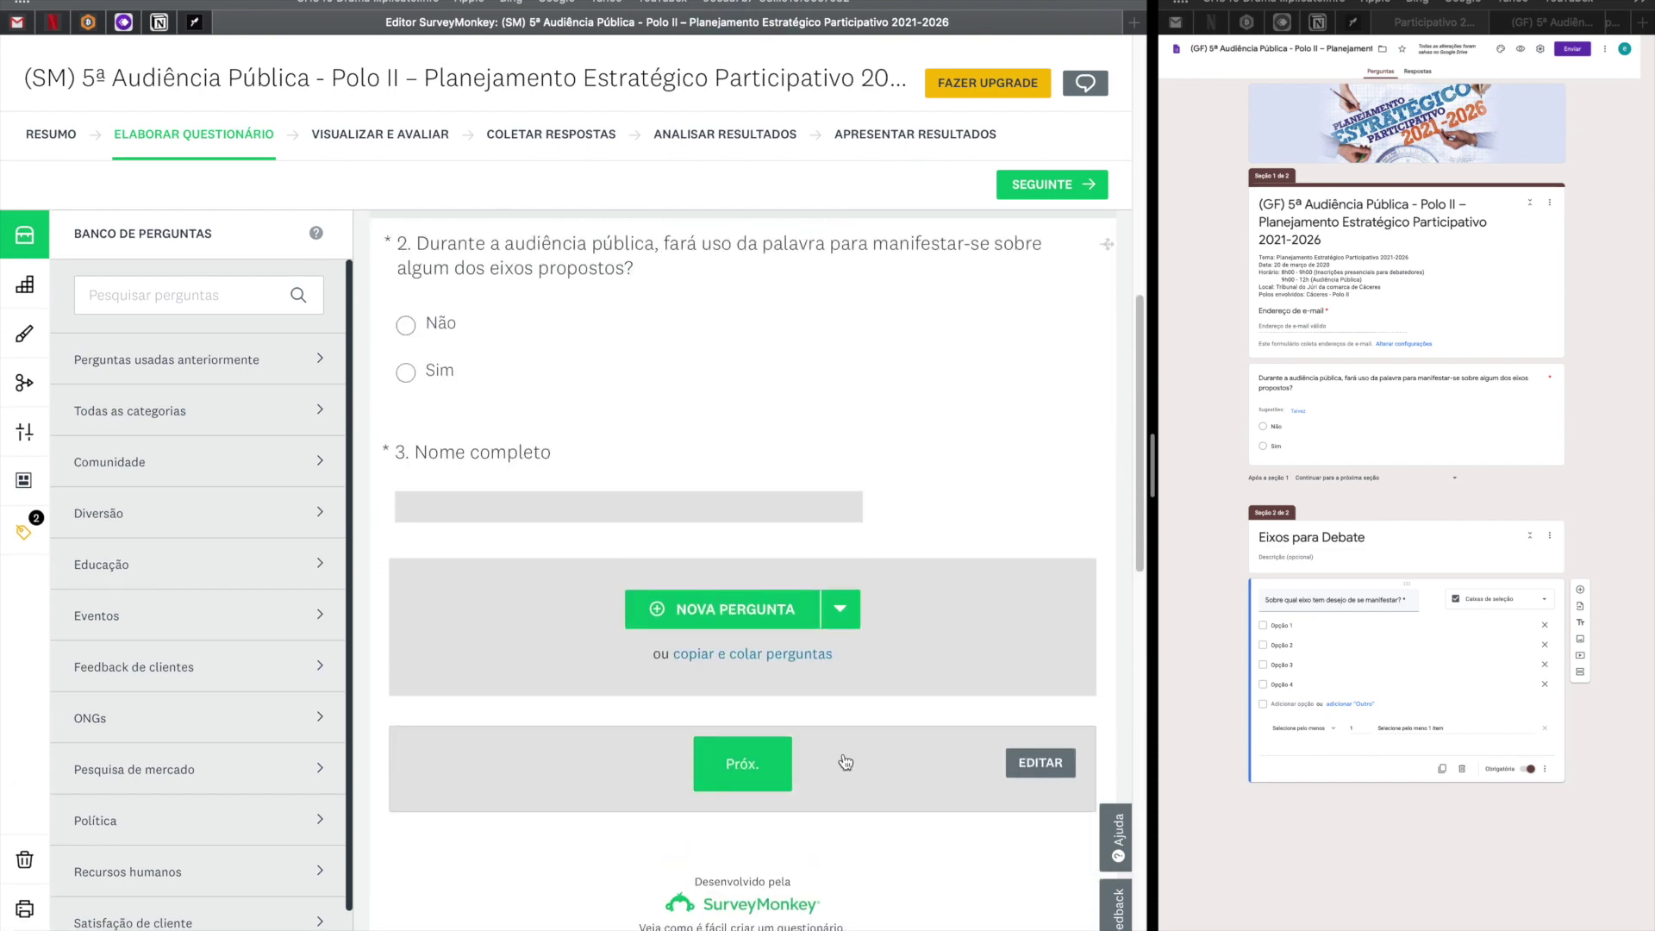
{"action": "scroll", "coordinate": [845, 762], "scroll_direction": "up", "scroll_amount": 8}
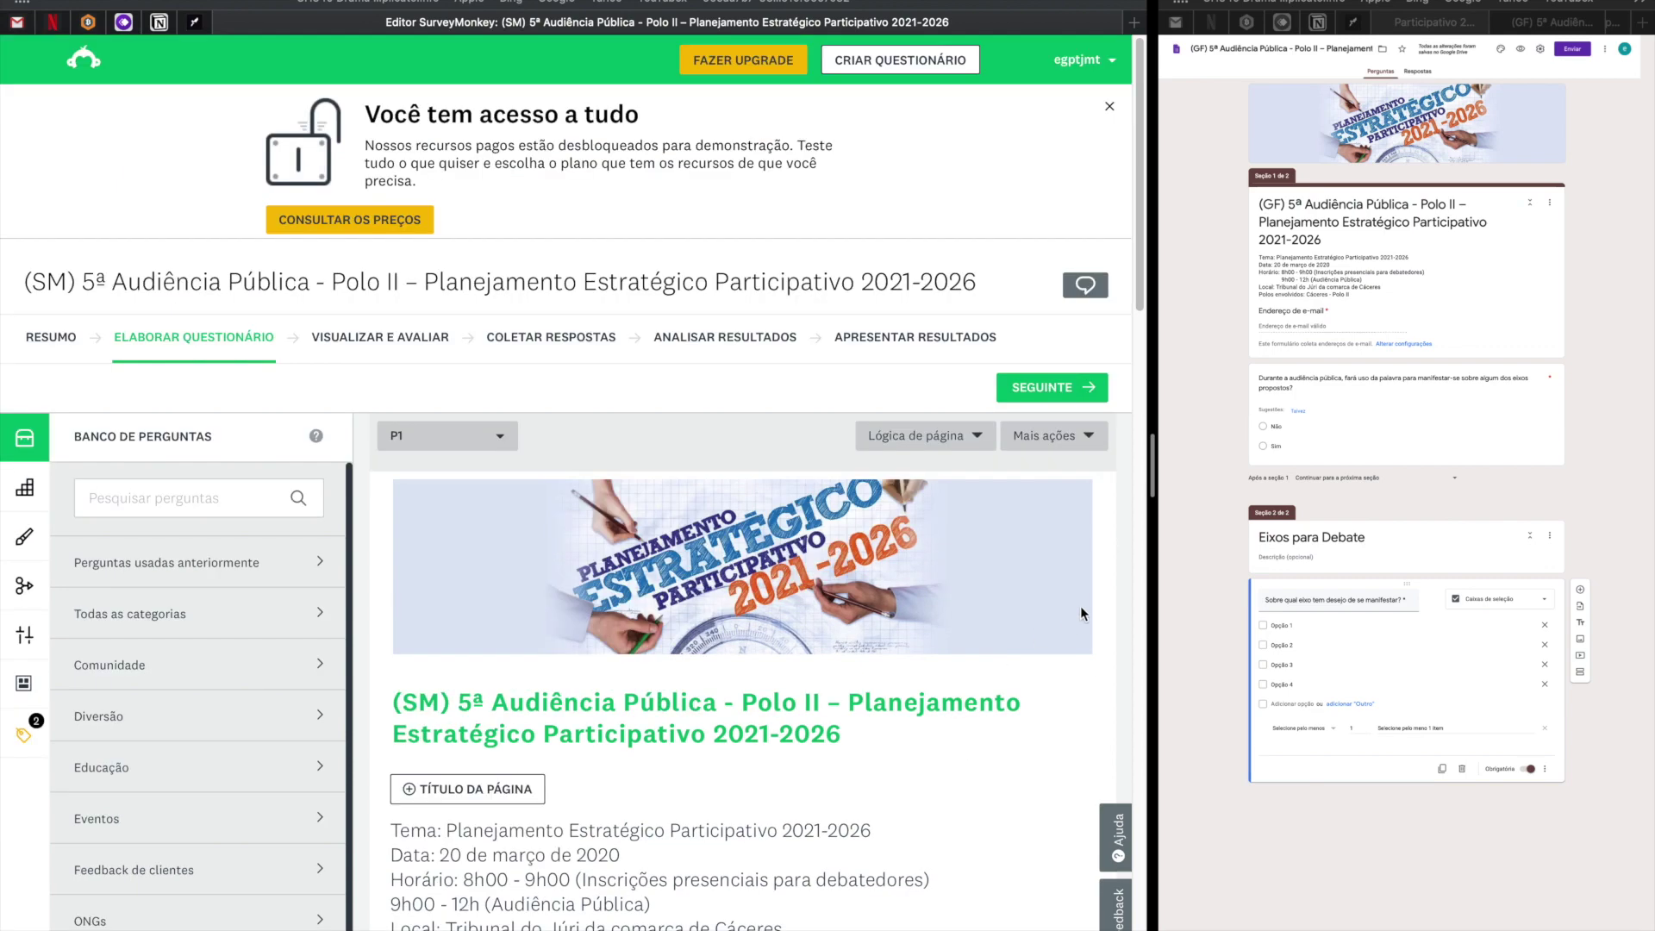
{"action": "left_click_drag", "start_coordinate": [1142, 494], "coordinate": [954, 527]}
{"action": "scroll", "coordinate": [899, 538], "scroll_direction": "down", "scroll_amount": 5}
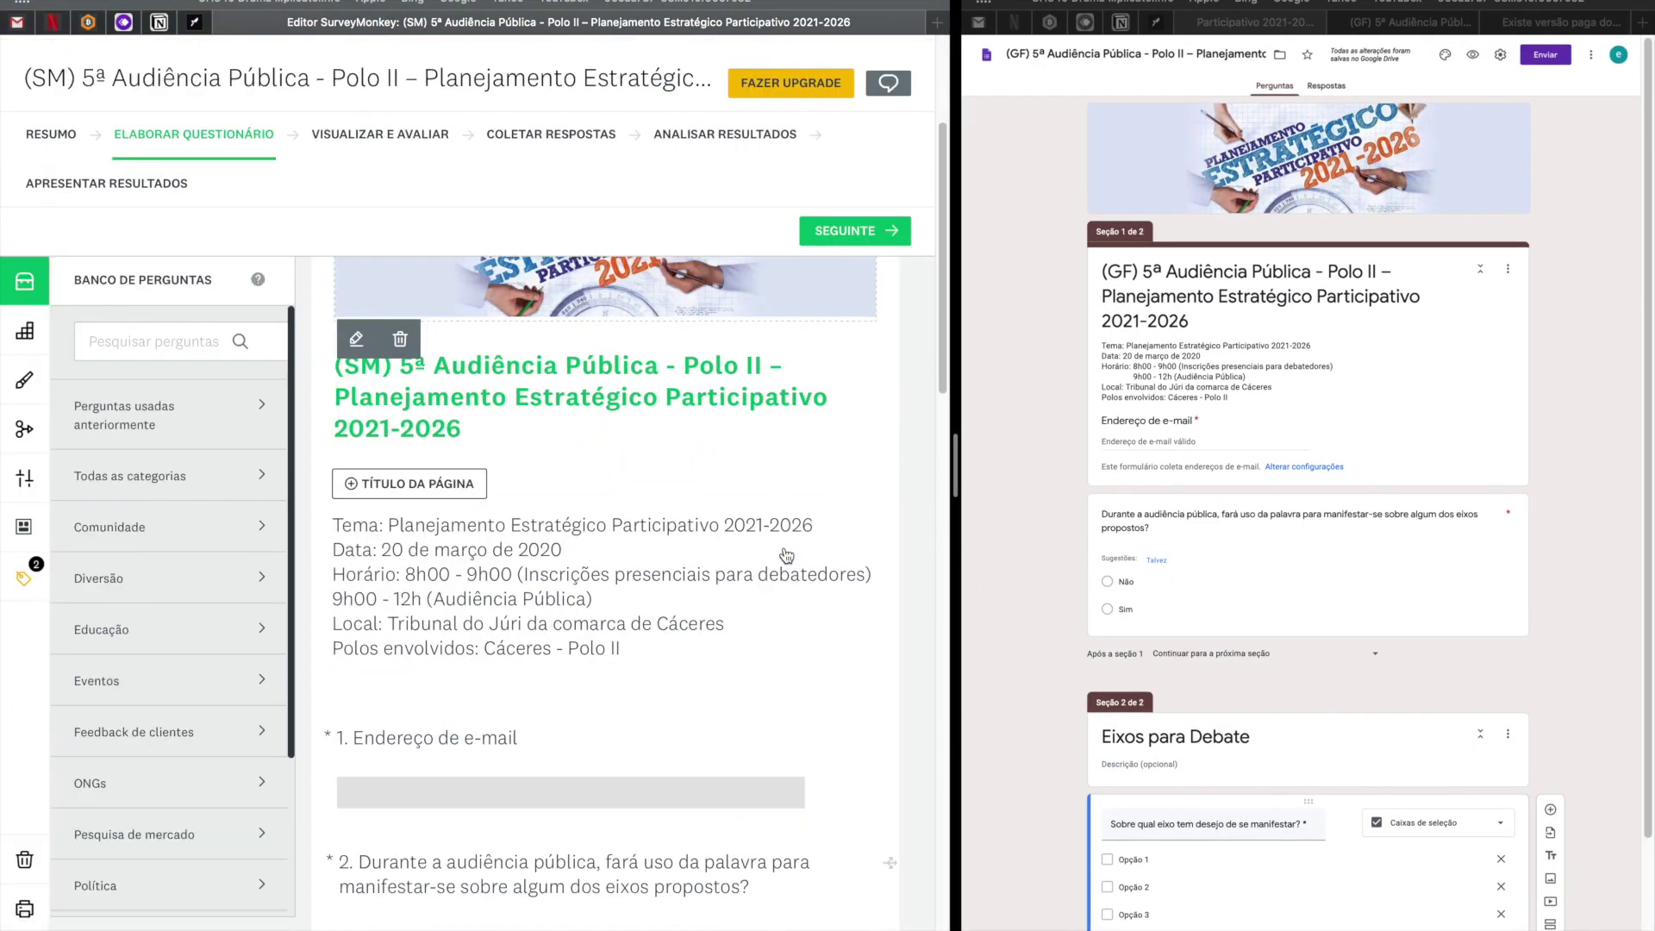
{"action": "scroll", "coordinate": [786, 556], "scroll_direction": "down", "scroll_amount": 3}
{"action": "scroll", "coordinate": [786, 555], "scroll_direction": "up", "scroll_amount": 8}
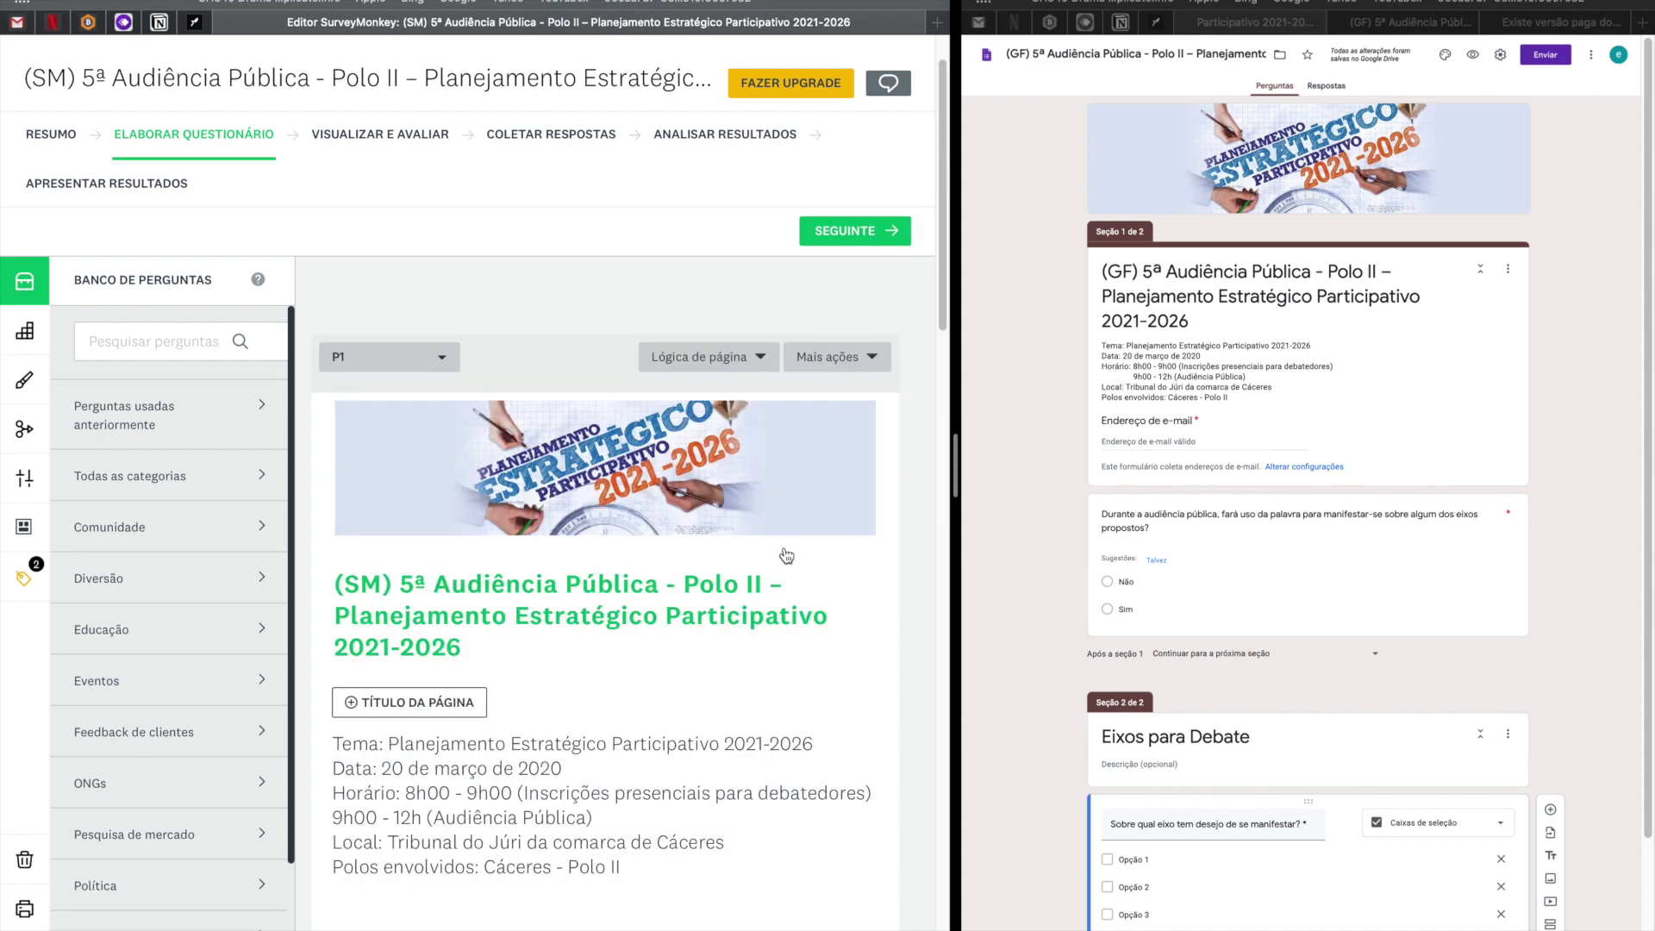
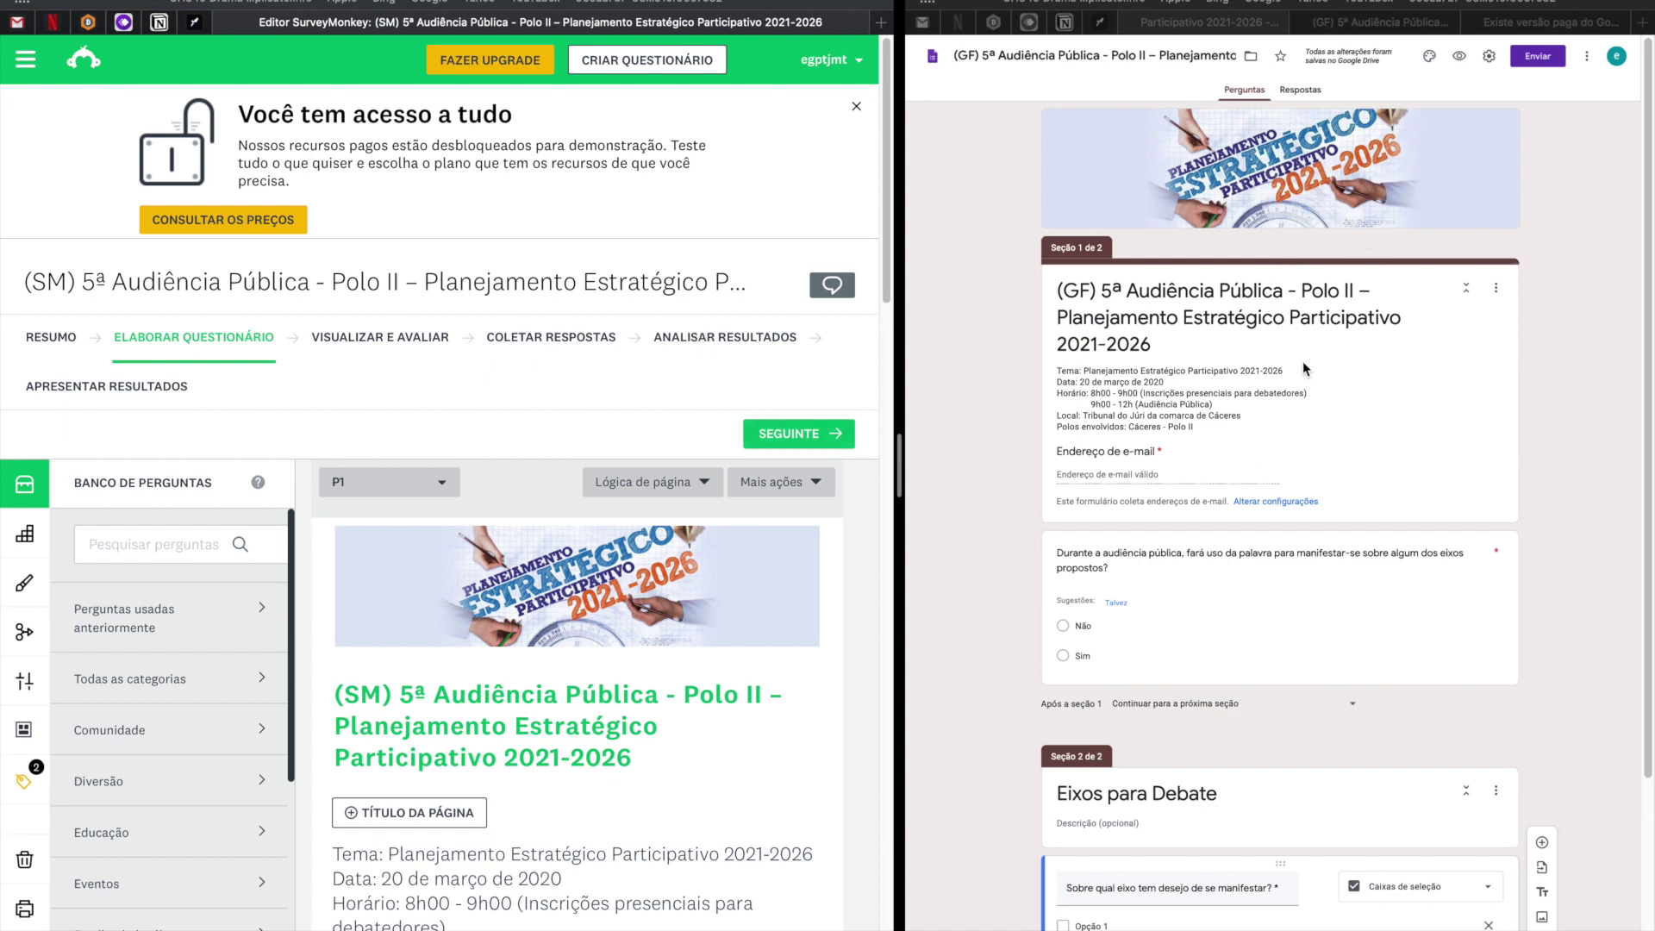
Switch the SurveyMonkey survey editor to its Visualizar e Avaliar step.
{"action": "left_click", "coordinate": [401, 345]}
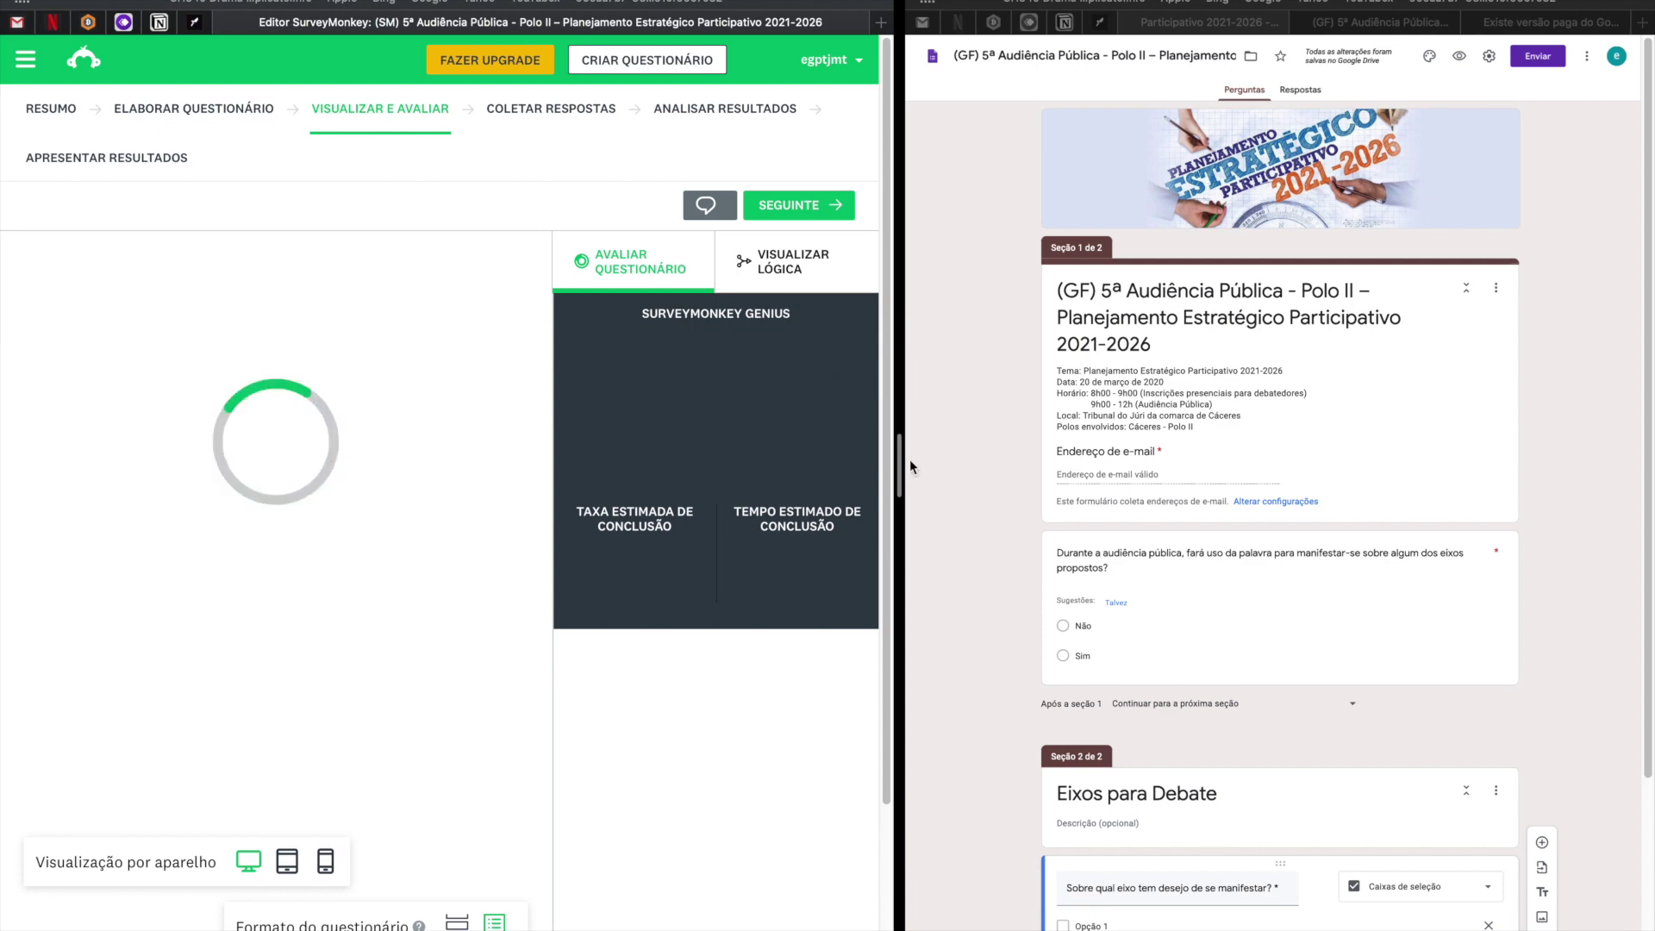
Widen the SurveyMonkey preview and enter 'dsdas' as a test e-mail answer.
{"action": "left_click_drag", "start_coordinate": [901, 469], "coordinate": [1445, 474]}
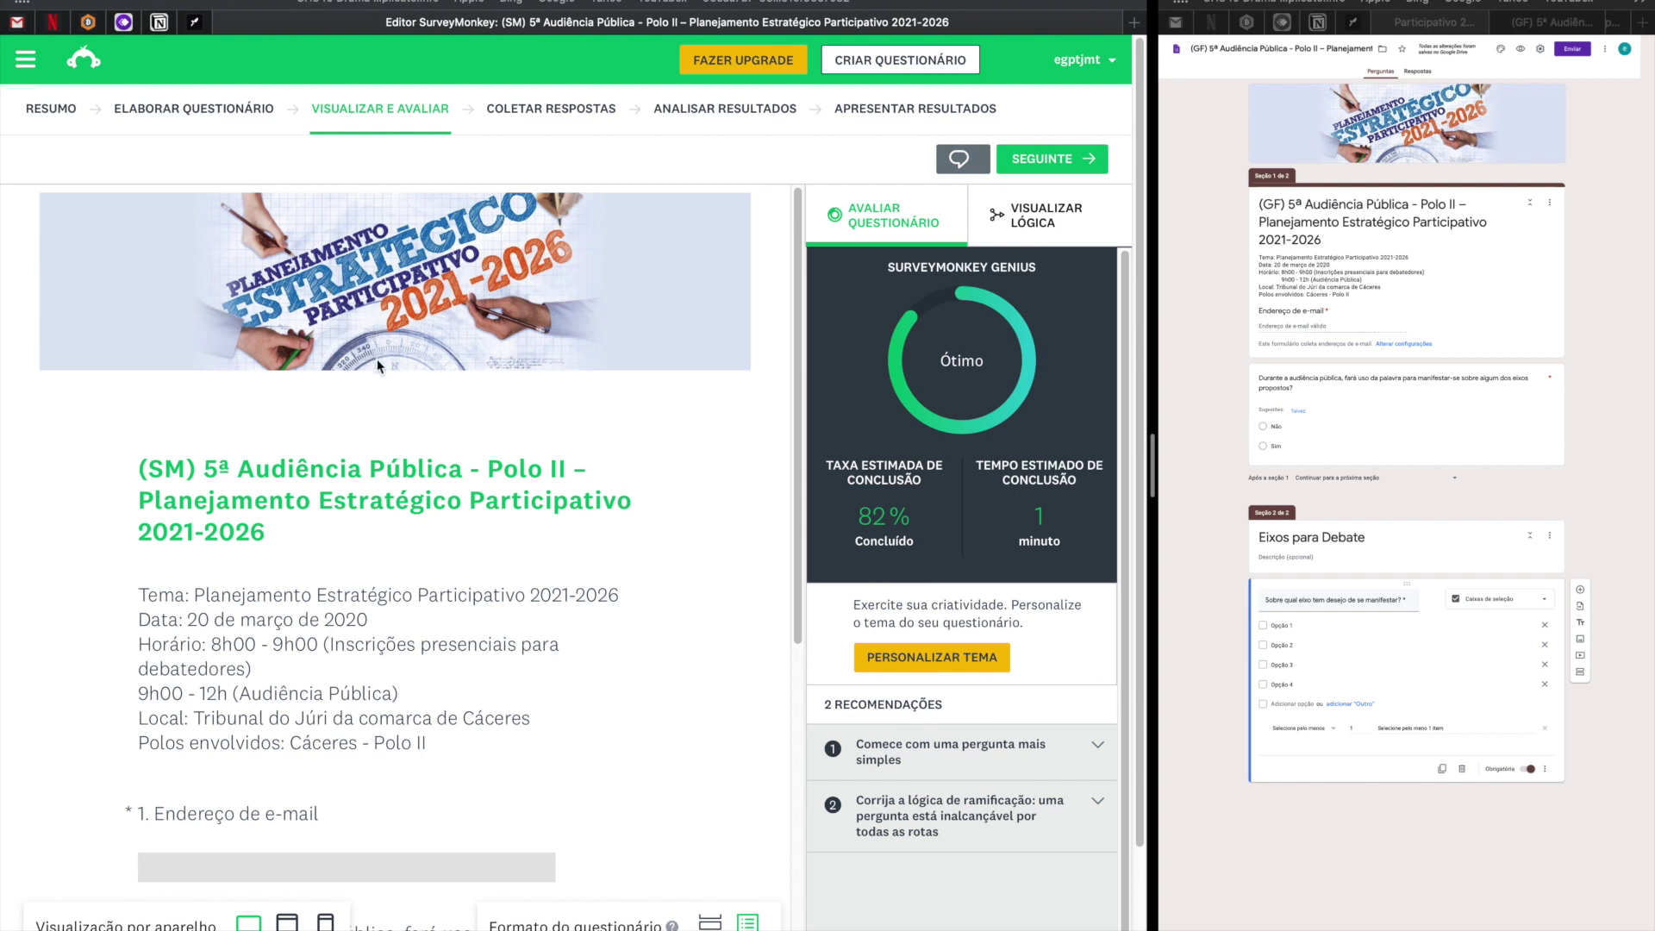
{"action": "left_click_drag", "start_coordinate": [267, 529], "coordinate": [122, 466]}
{"action": "scroll", "coordinate": [294, 626], "scroll_direction": "down", "scroll_amount": 3}
{"action": "left_click", "coordinate": [290, 536]}
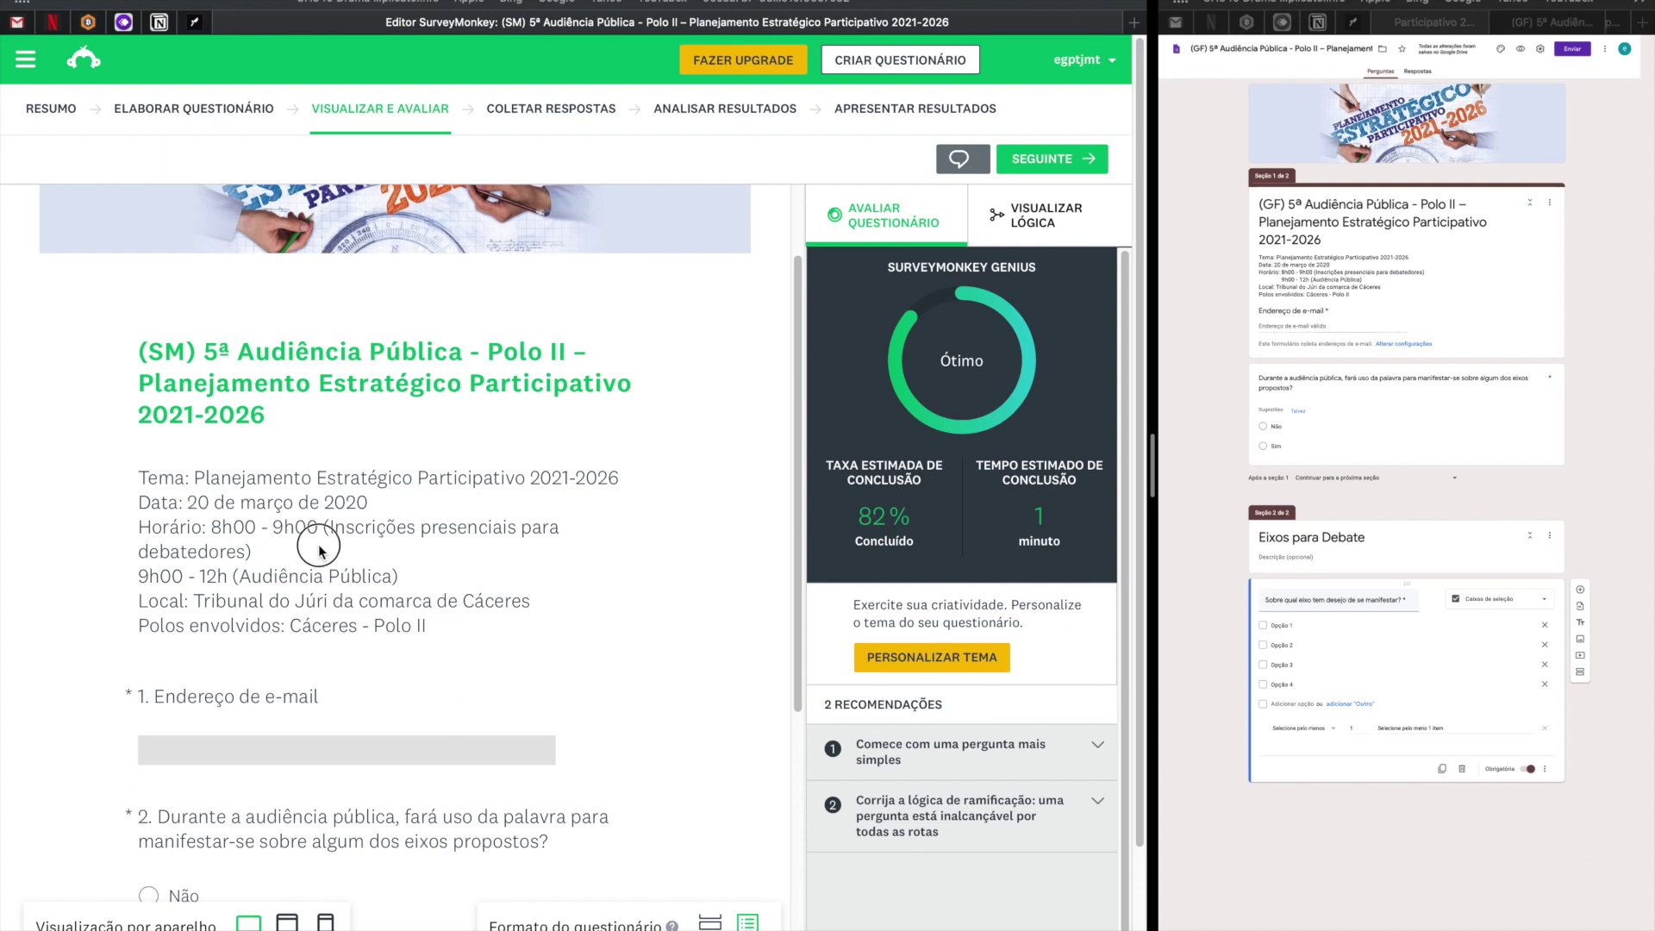
{"action": "scroll", "coordinate": [402, 626], "scroll_direction": "down", "scroll_amount": 7}
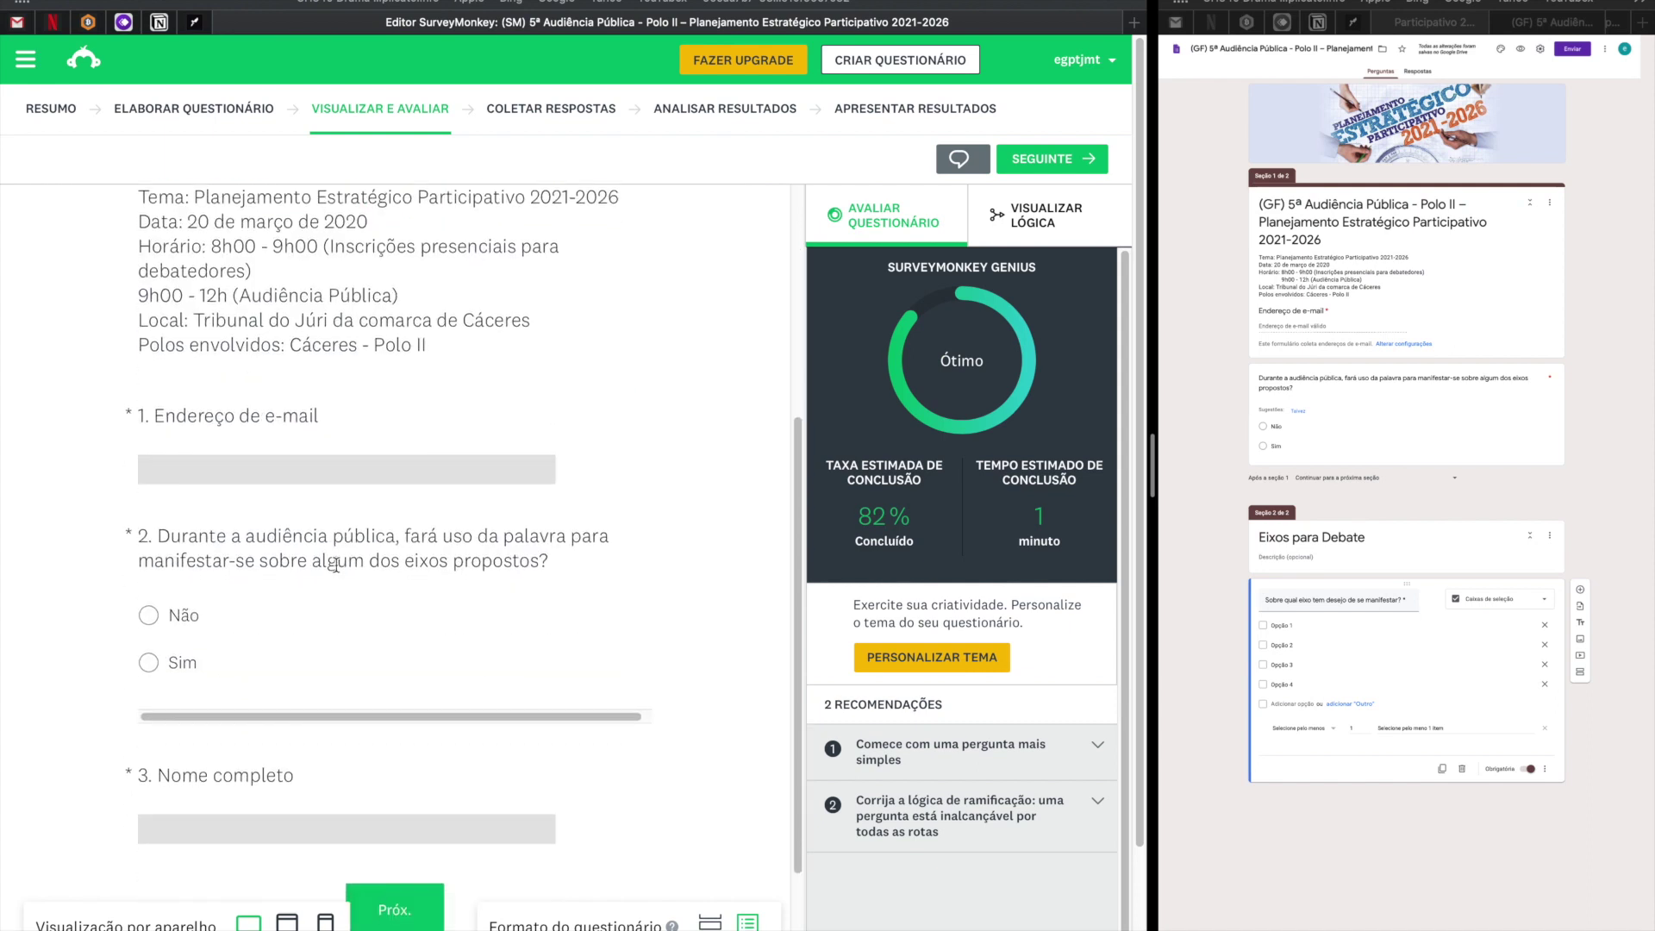
{"action": "left_click", "coordinate": [324, 459]}
{"action": "type", "text": "dsdas"}
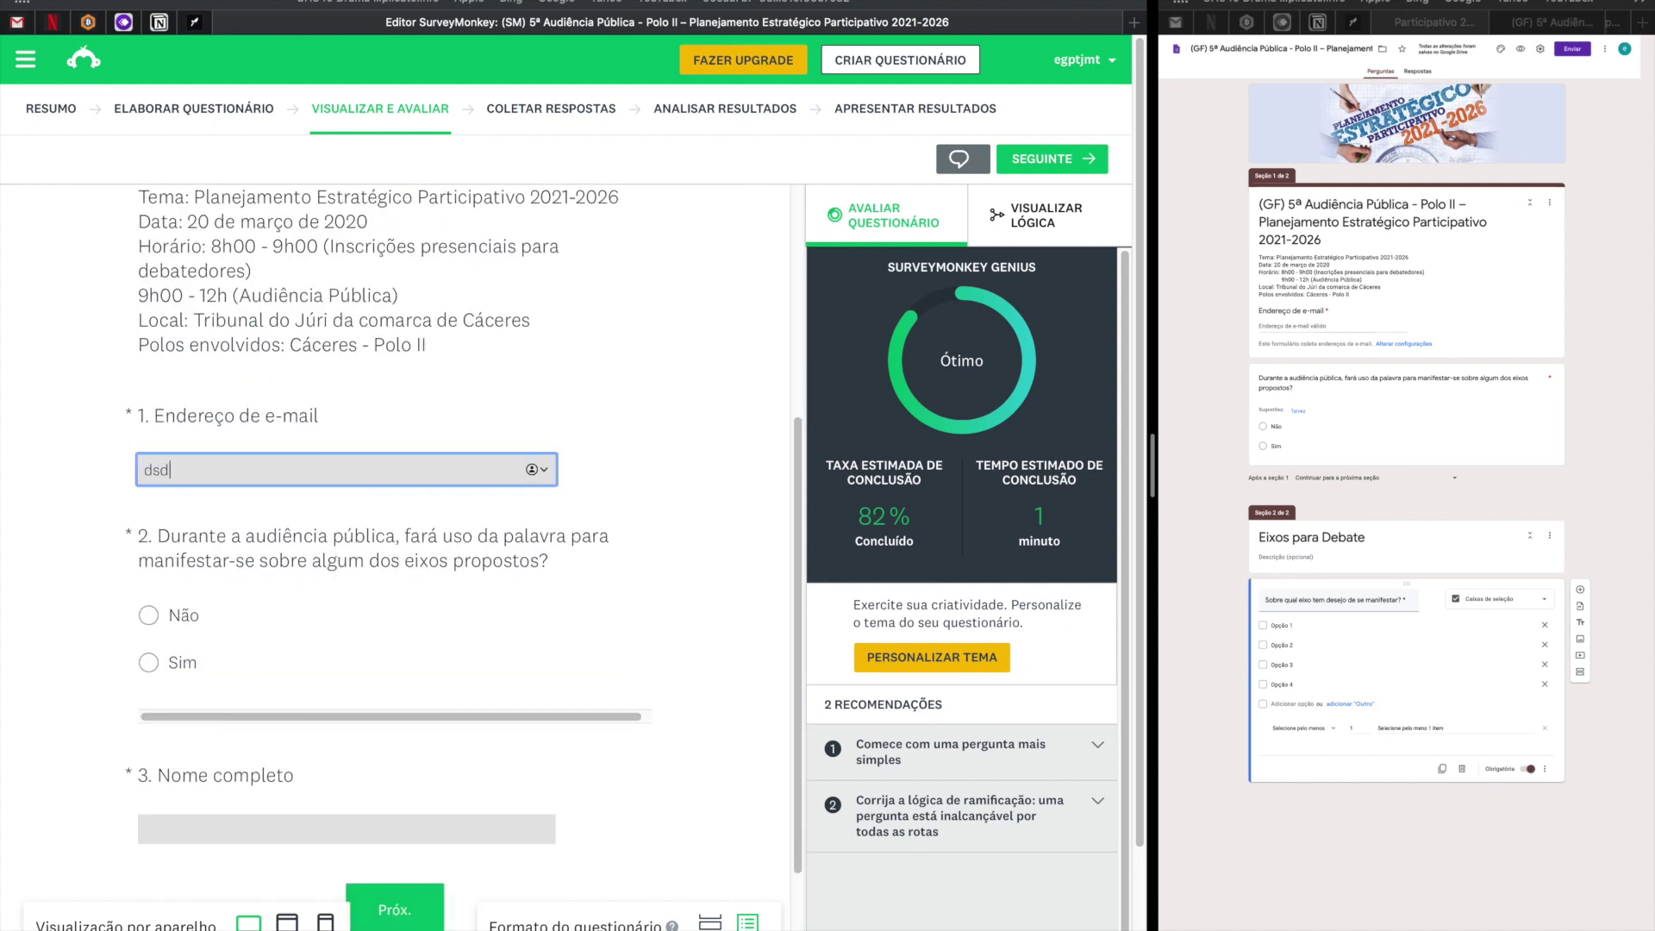
{"action": "left_click", "coordinate": [402, 567]}
Toggle question 2 between Não and Sim, then try advancing with the page incomplete.
{"action": "scroll", "coordinate": [379, 579], "scroll_direction": "down", "scroll_amount": 2}
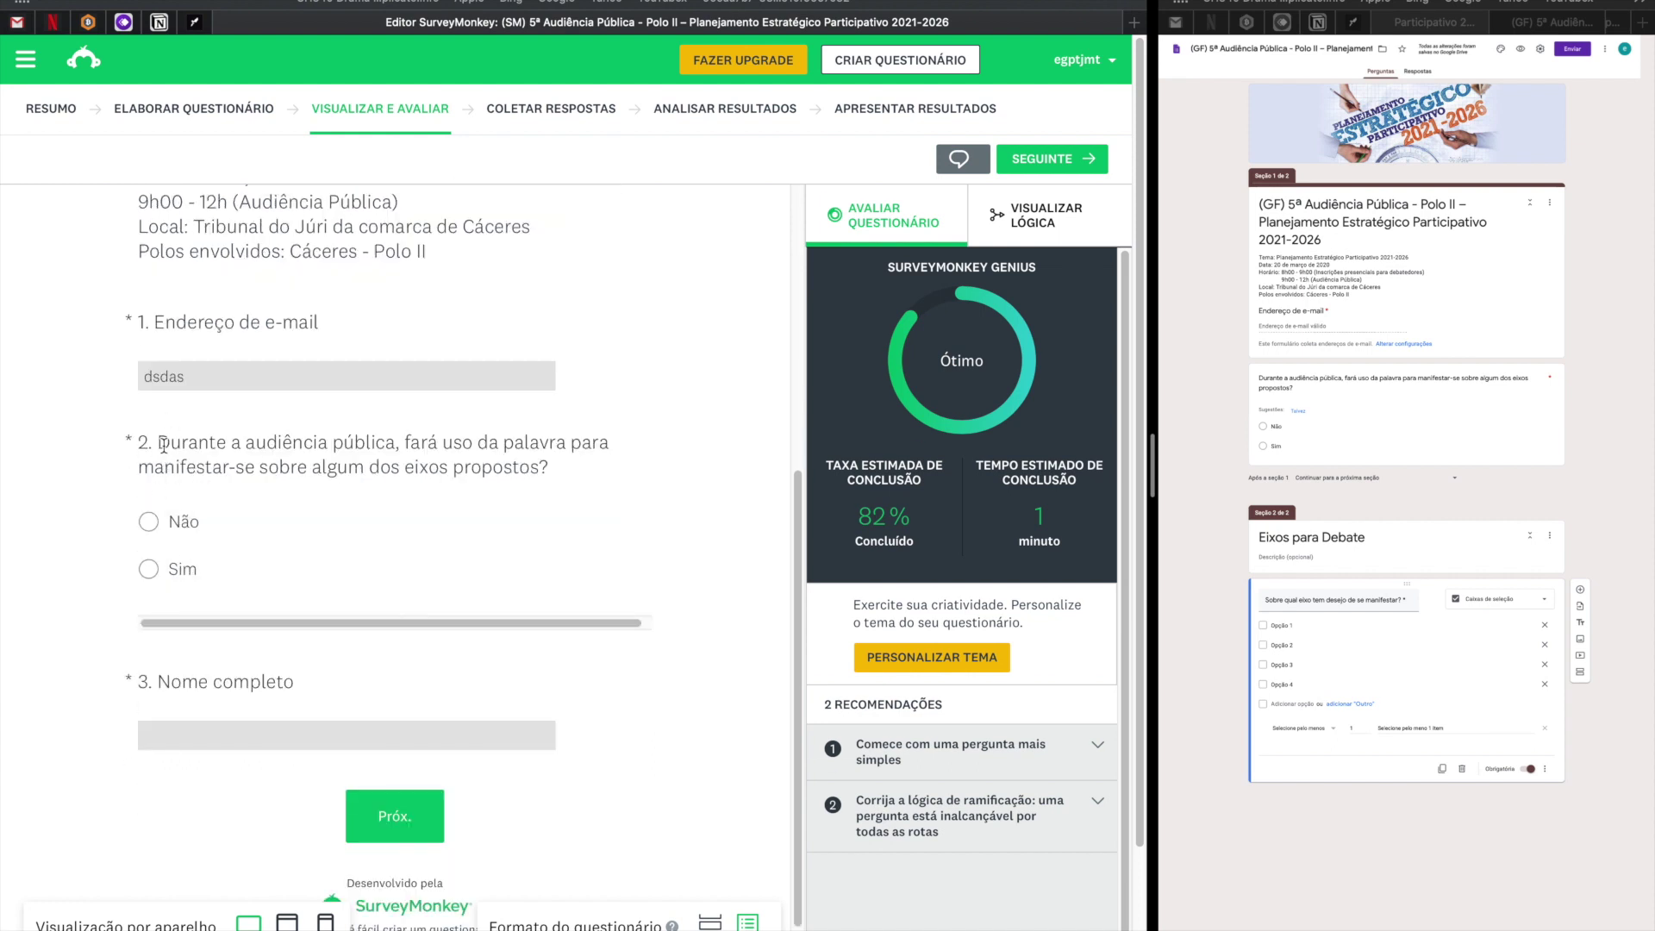
{"action": "left_click", "coordinate": [155, 530]}
{"action": "left_click", "coordinate": [148, 569]}
{"action": "left_click", "coordinate": [150, 533]}
{"action": "left_click", "coordinate": [148, 569]}
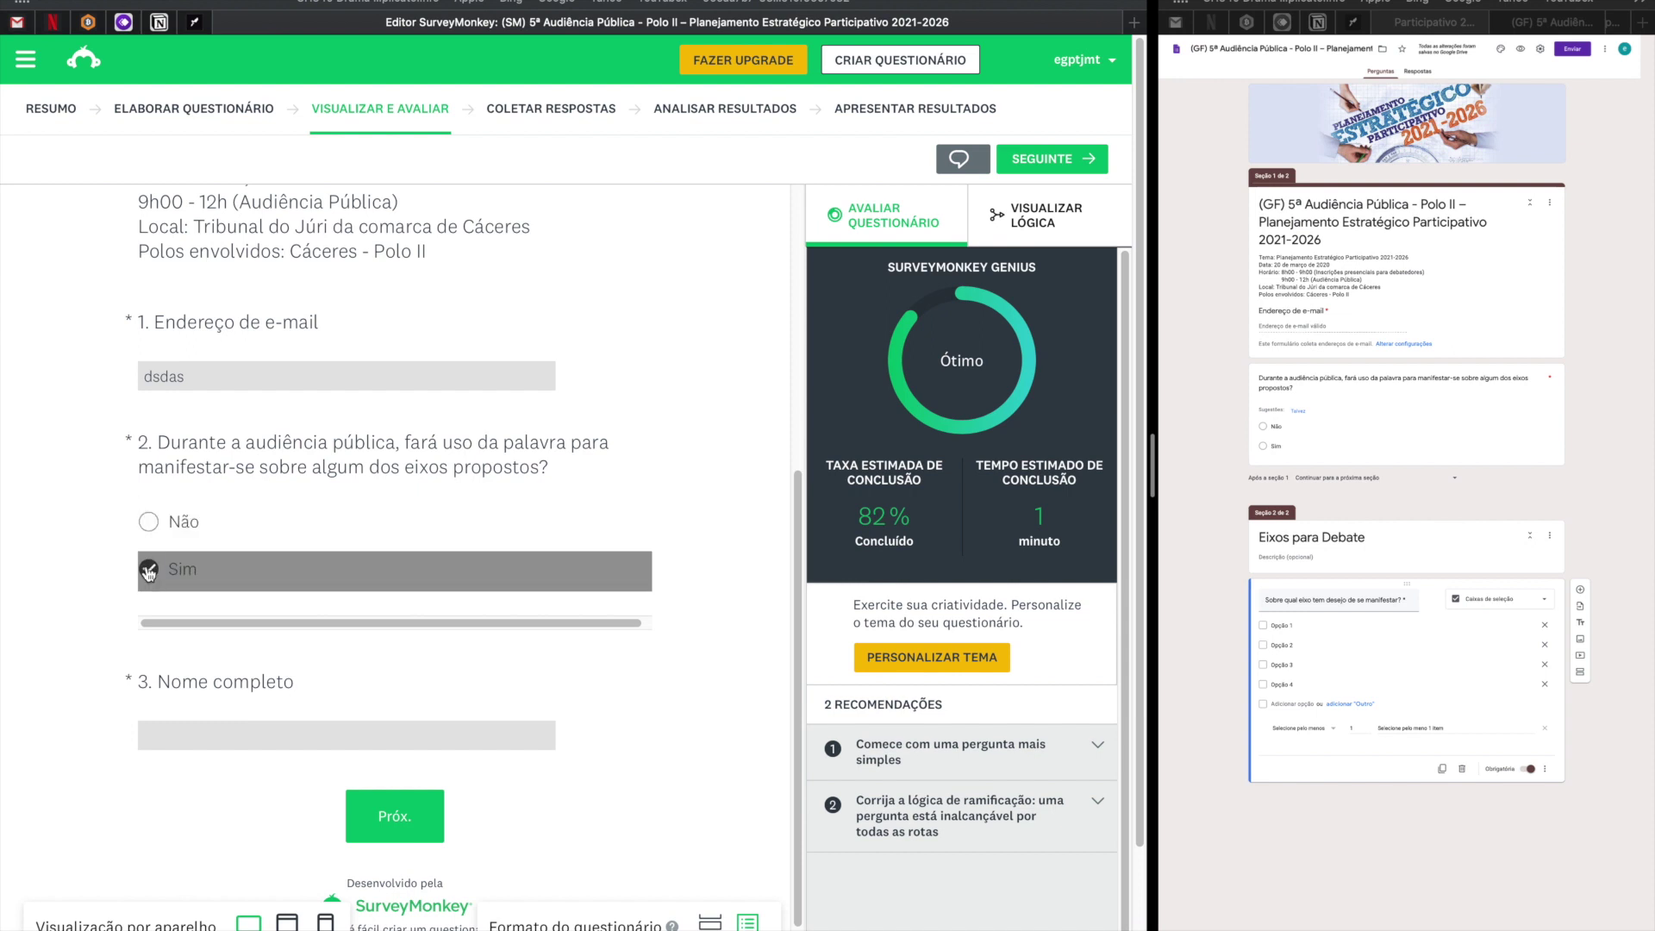
{"action": "left_click", "coordinate": [150, 527]}
{"action": "left_click", "coordinate": [216, 724]}
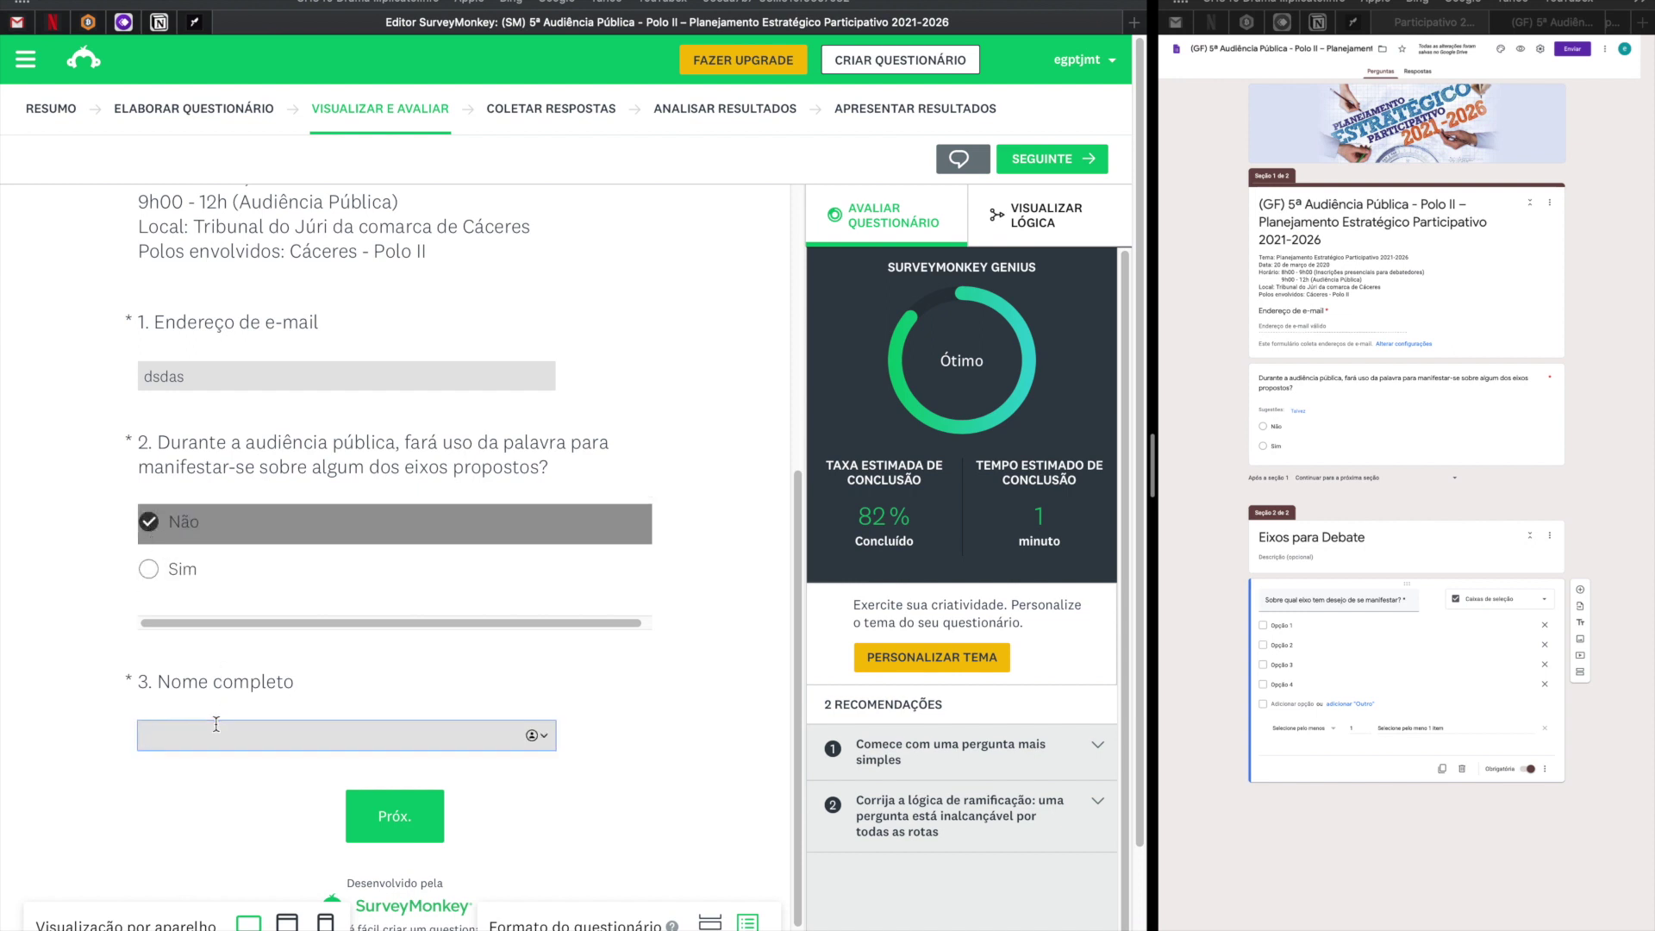
{"action": "left_click", "coordinate": [400, 820]}
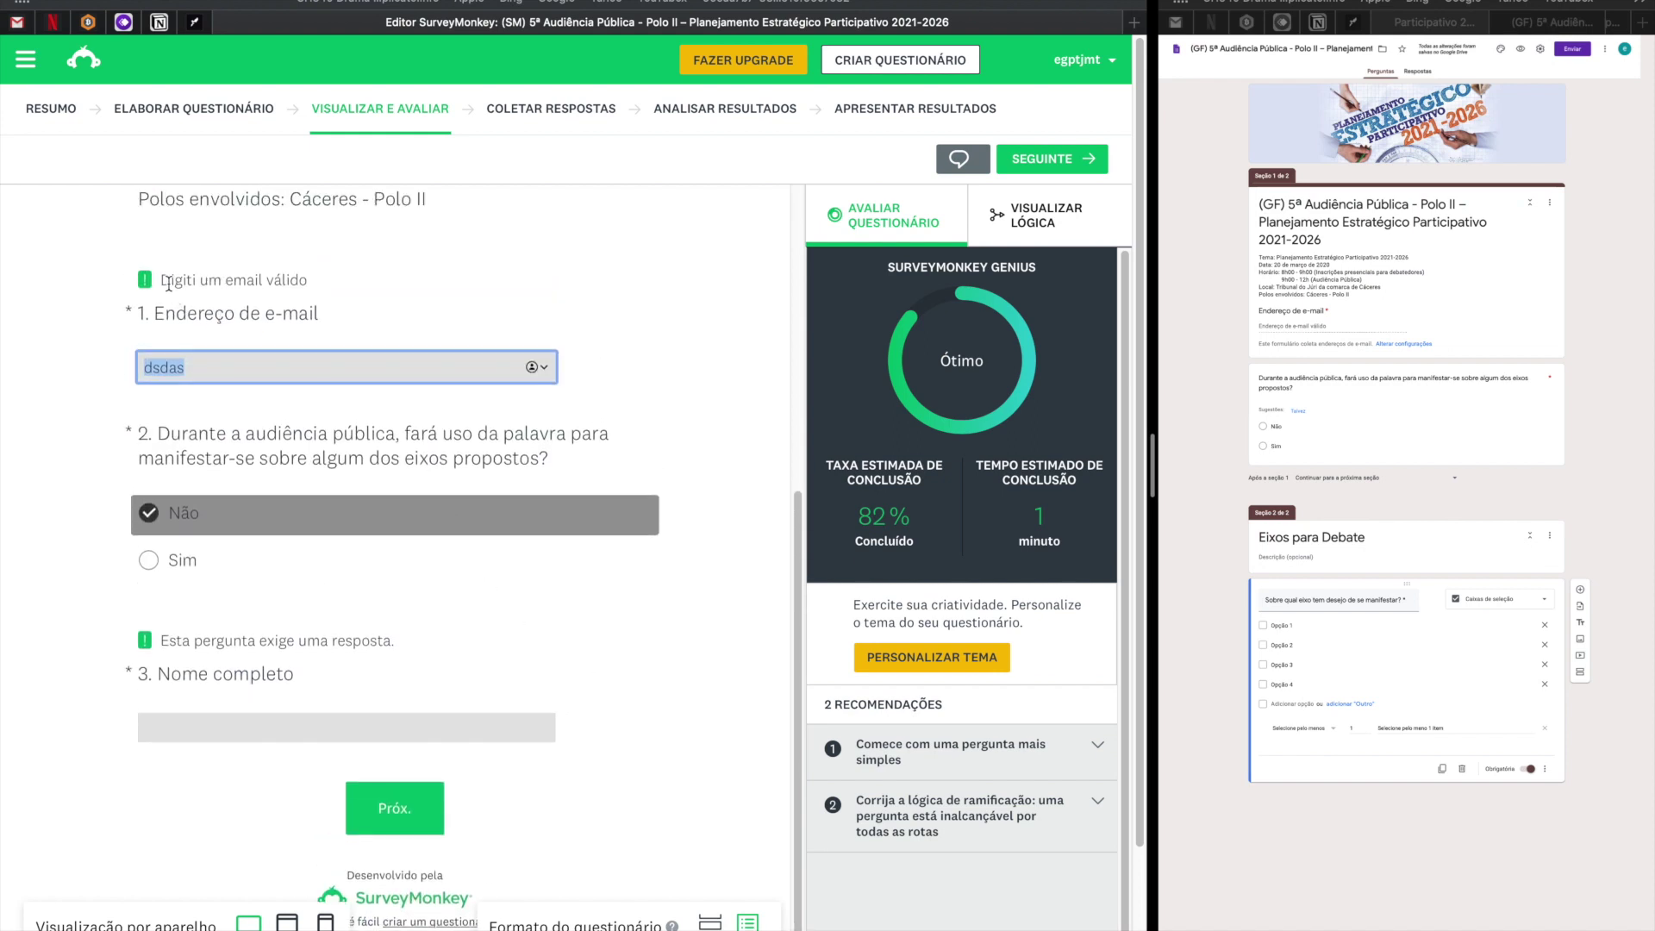
{"action": "left_click", "coordinate": [272, 281]}
{"action": "double_click", "coordinate": [221, 375]}
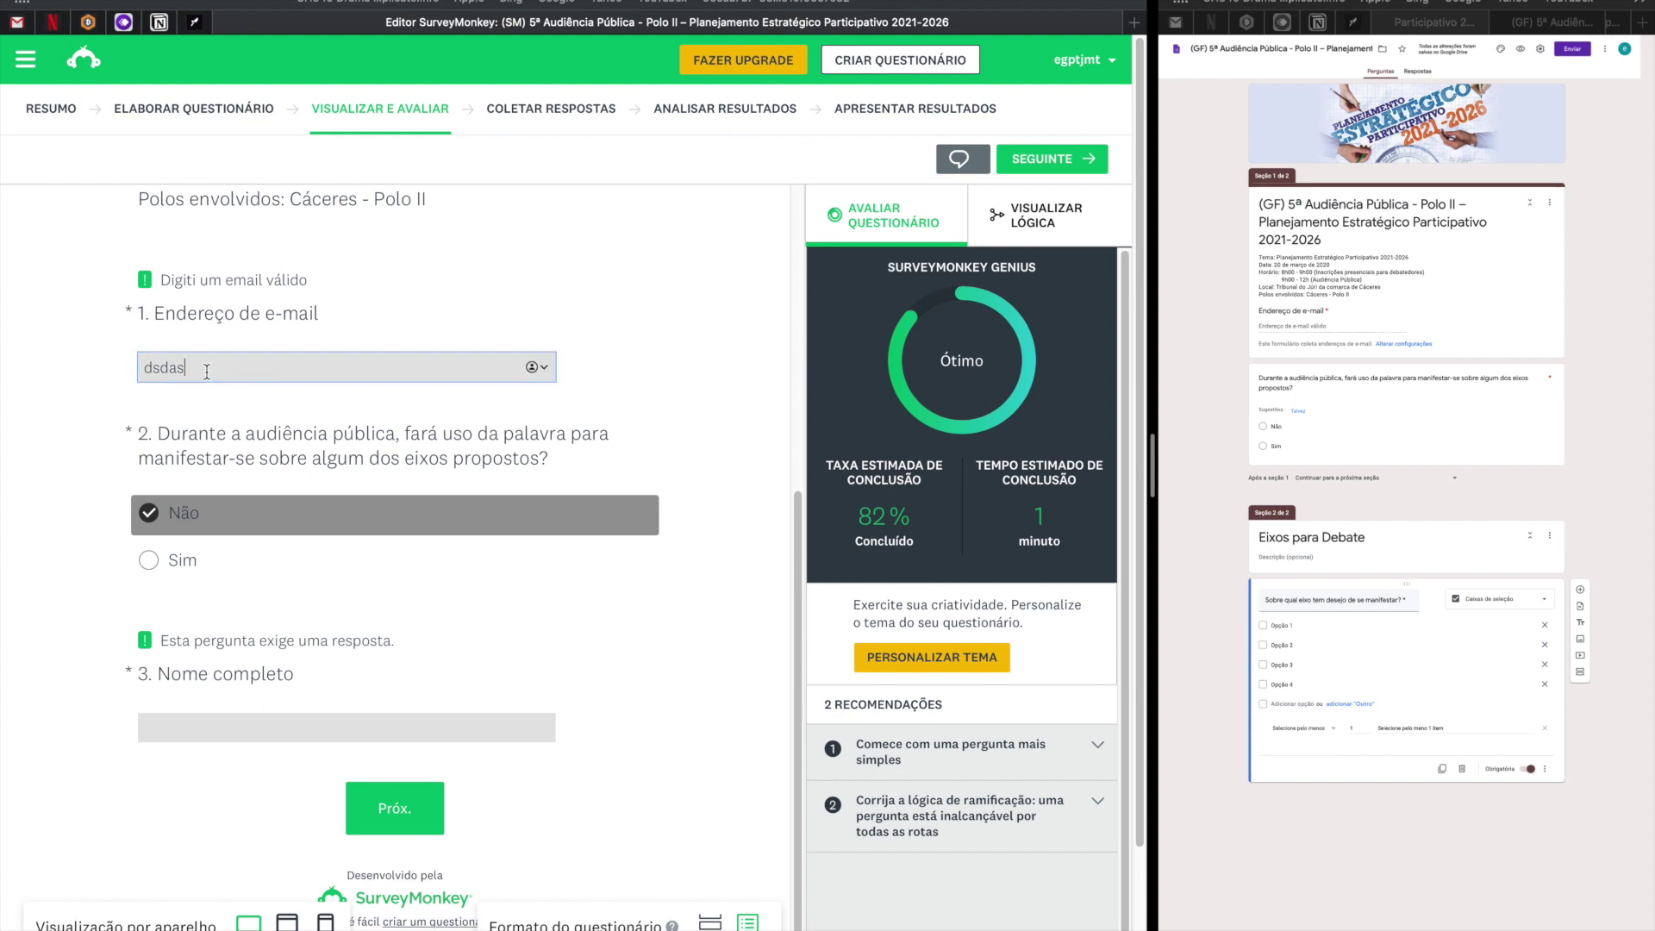
{"action": "left_click", "coordinate": [220, 365]}
{"action": "type", "text": "@gmail.com"}
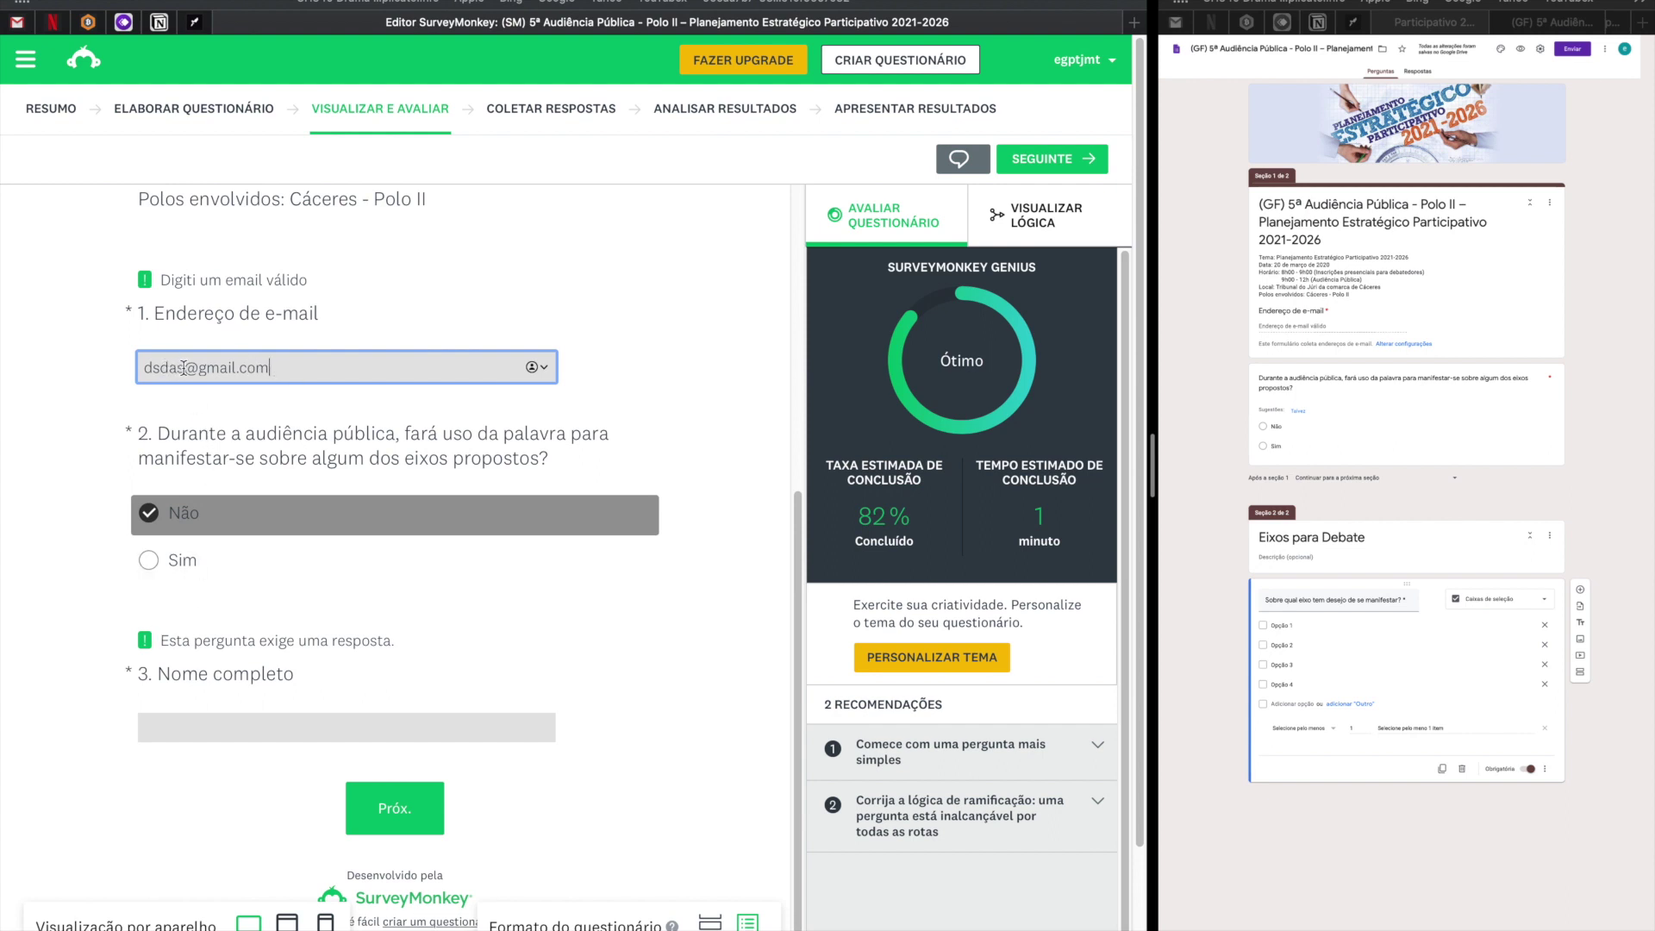
{"action": "left_click_drag", "start_coordinate": [184, 368], "coordinate": [37, 367]}
{"action": "type", "text": "teste"}
Enter a test full name, choose Sim for question 2, and advance to page 2.
{"action": "left_click", "coordinate": [216, 735]}
{"action": "left_click_drag", "start_coordinate": [164, 644], "coordinate": [409, 647]}
{"action": "left_click", "coordinate": [219, 735]}
{"action": "type", "text": "angelo"}
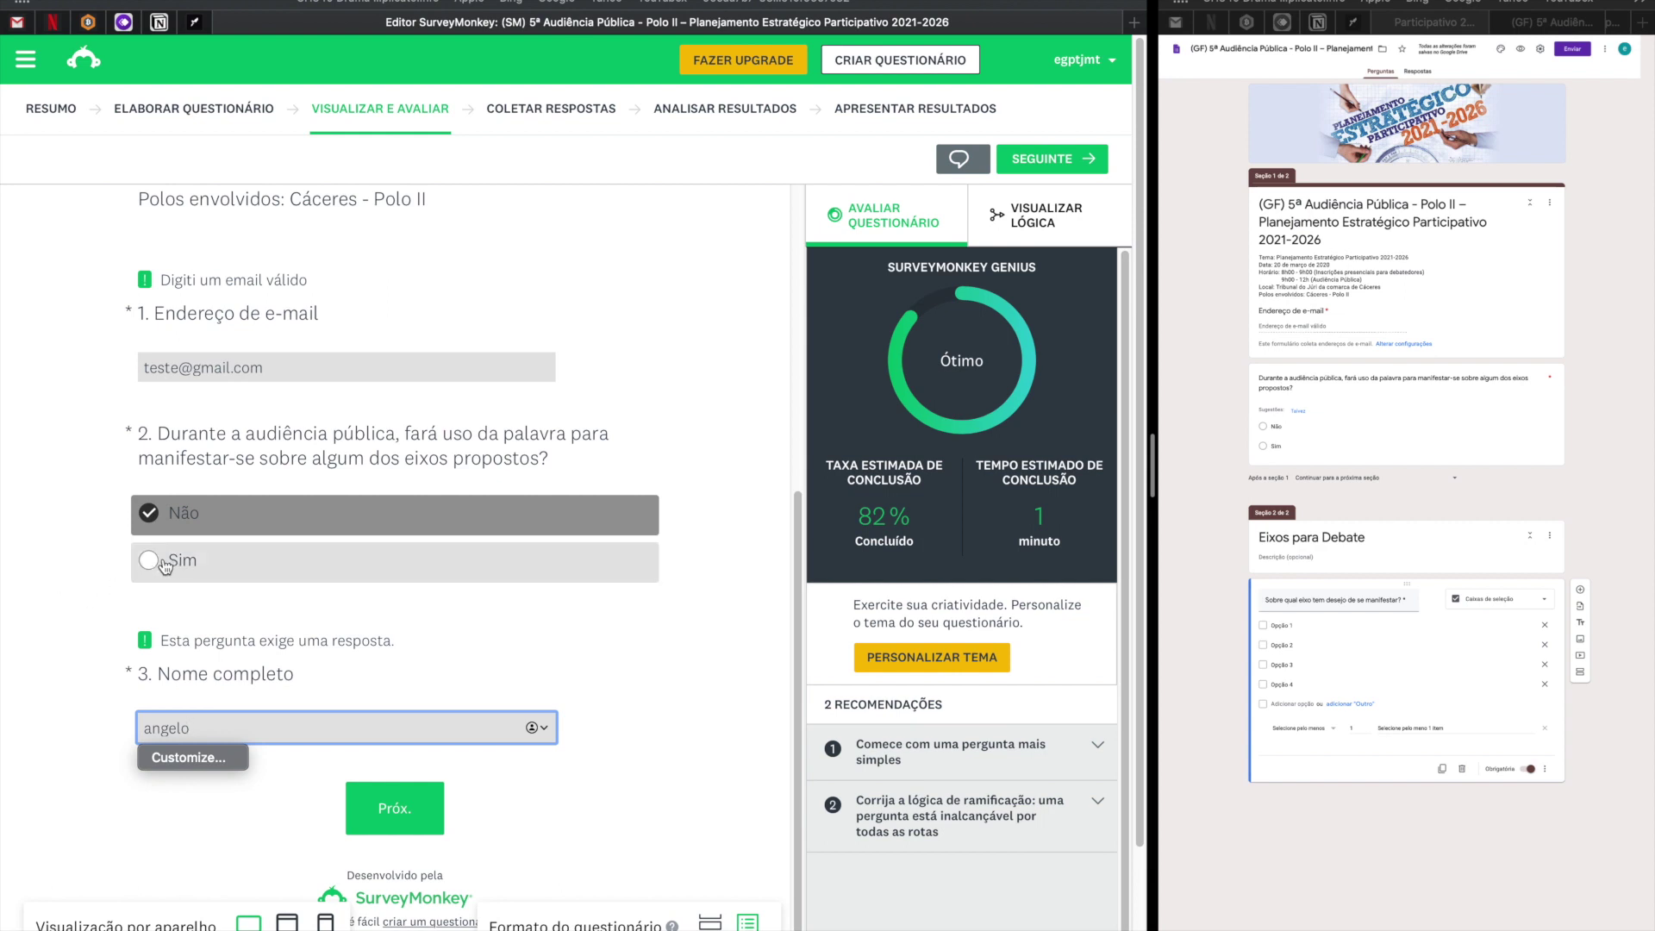
{"action": "left_click", "coordinate": [162, 563]}
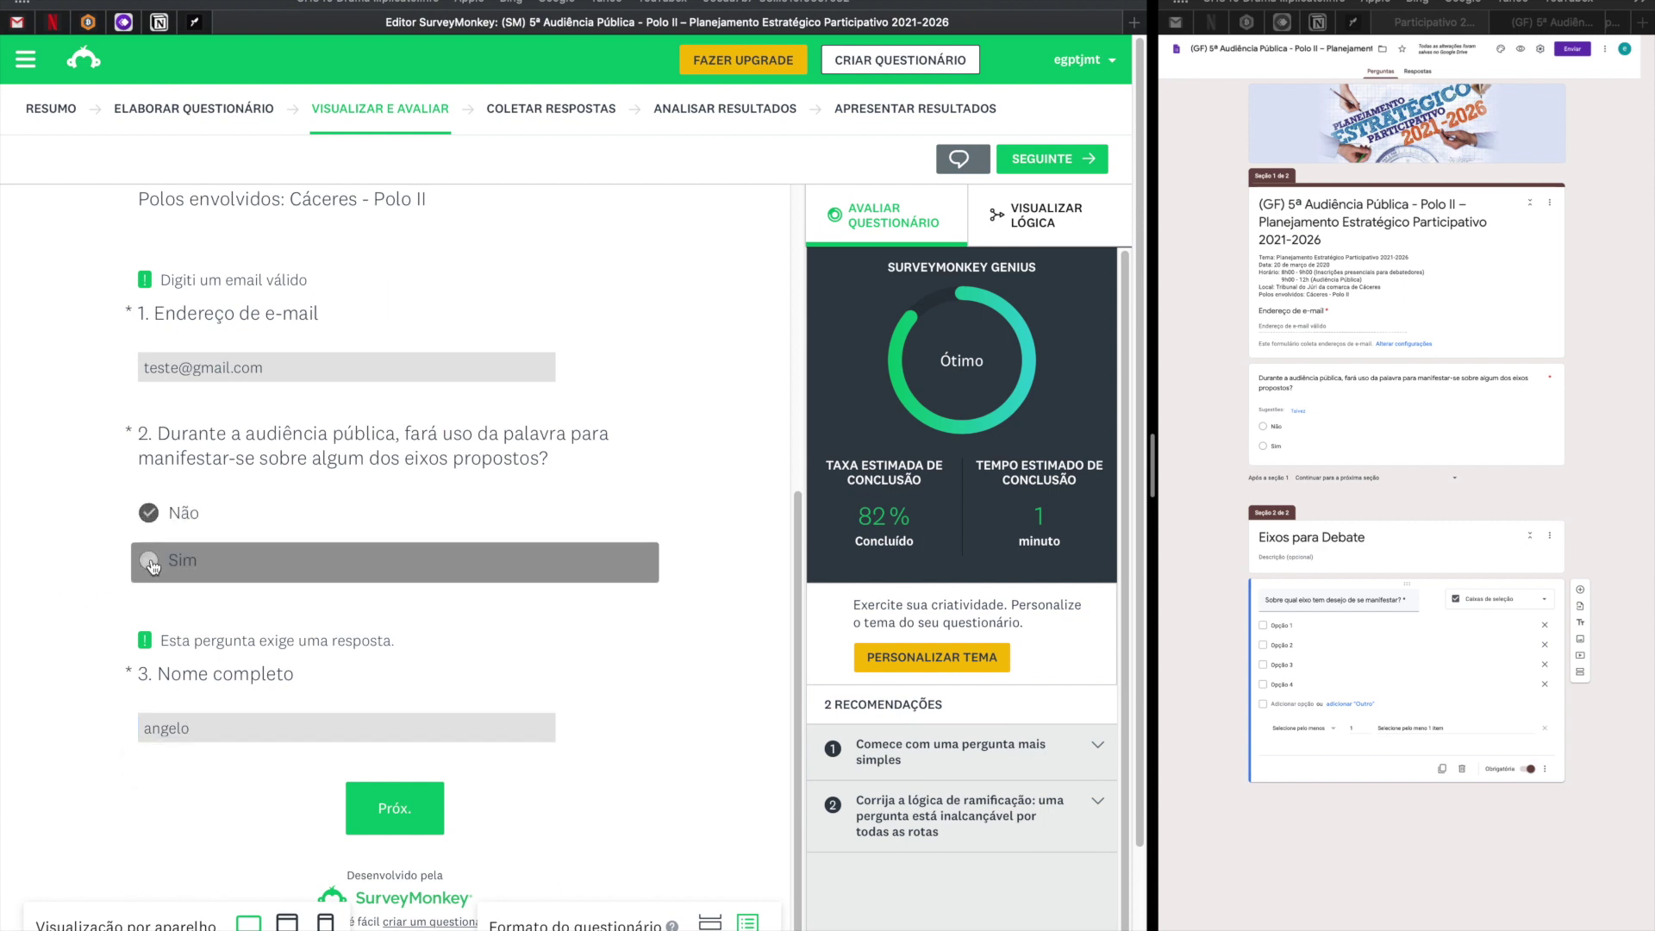
{"action": "left_click", "coordinate": [386, 811]}
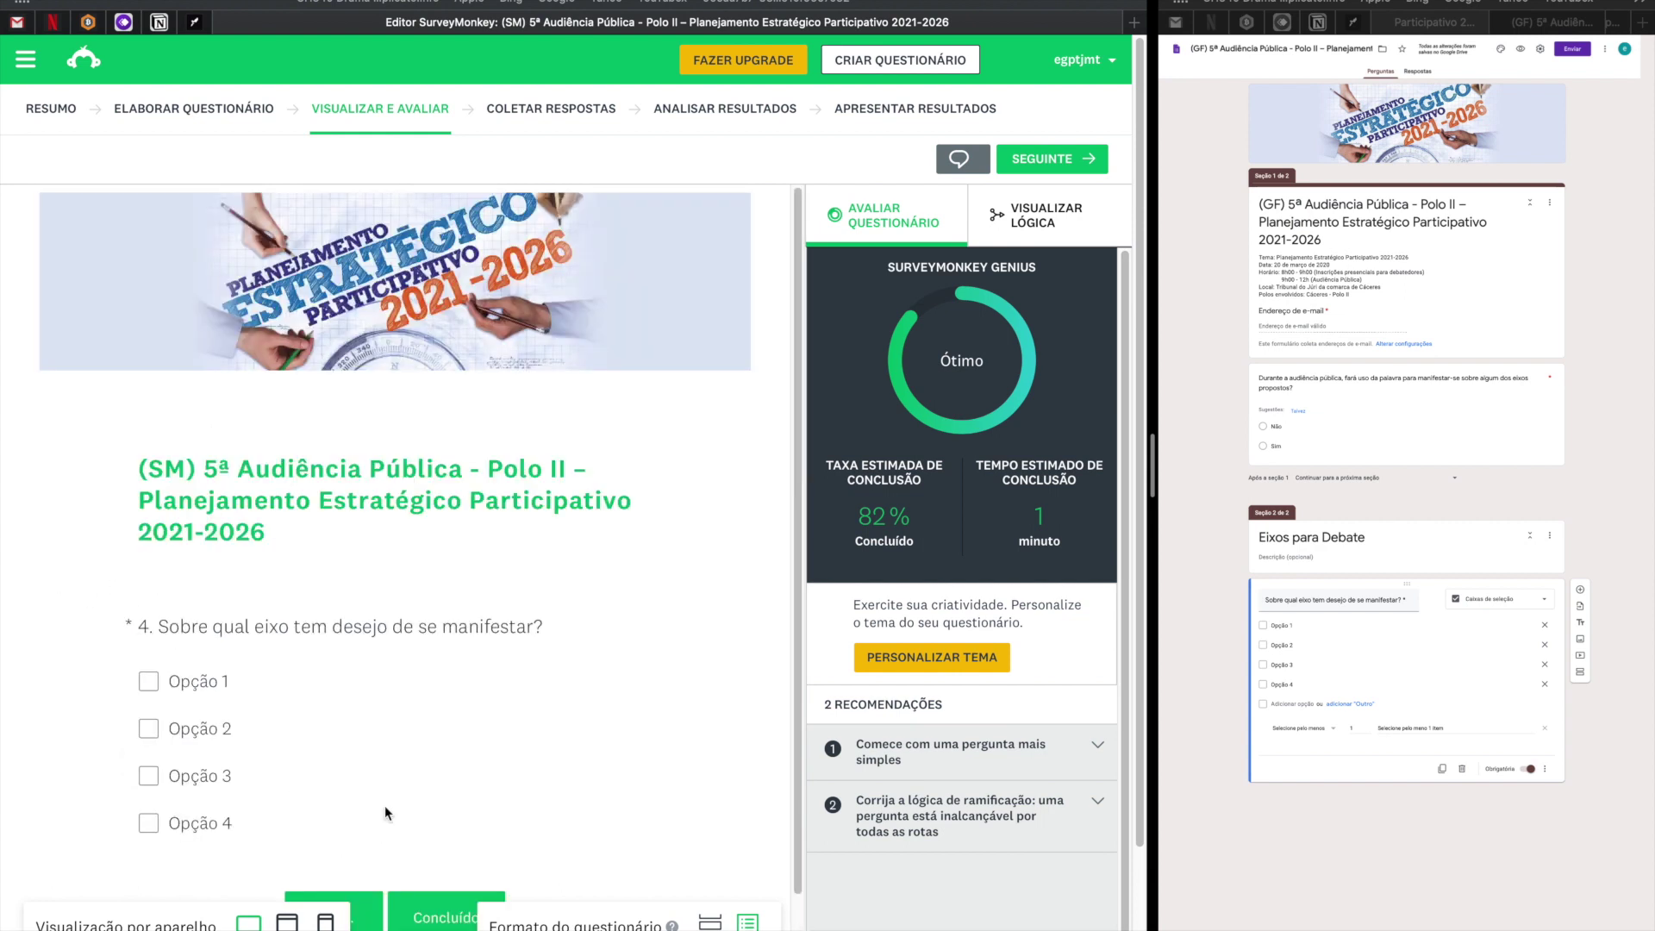
Tick Opção 2 and Opção 3 for question 4 after a blocked finish attempt.
{"action": "scroll", "coordinate": [384, 814], "scroll_direction": "down", "scroll_amount": 1}
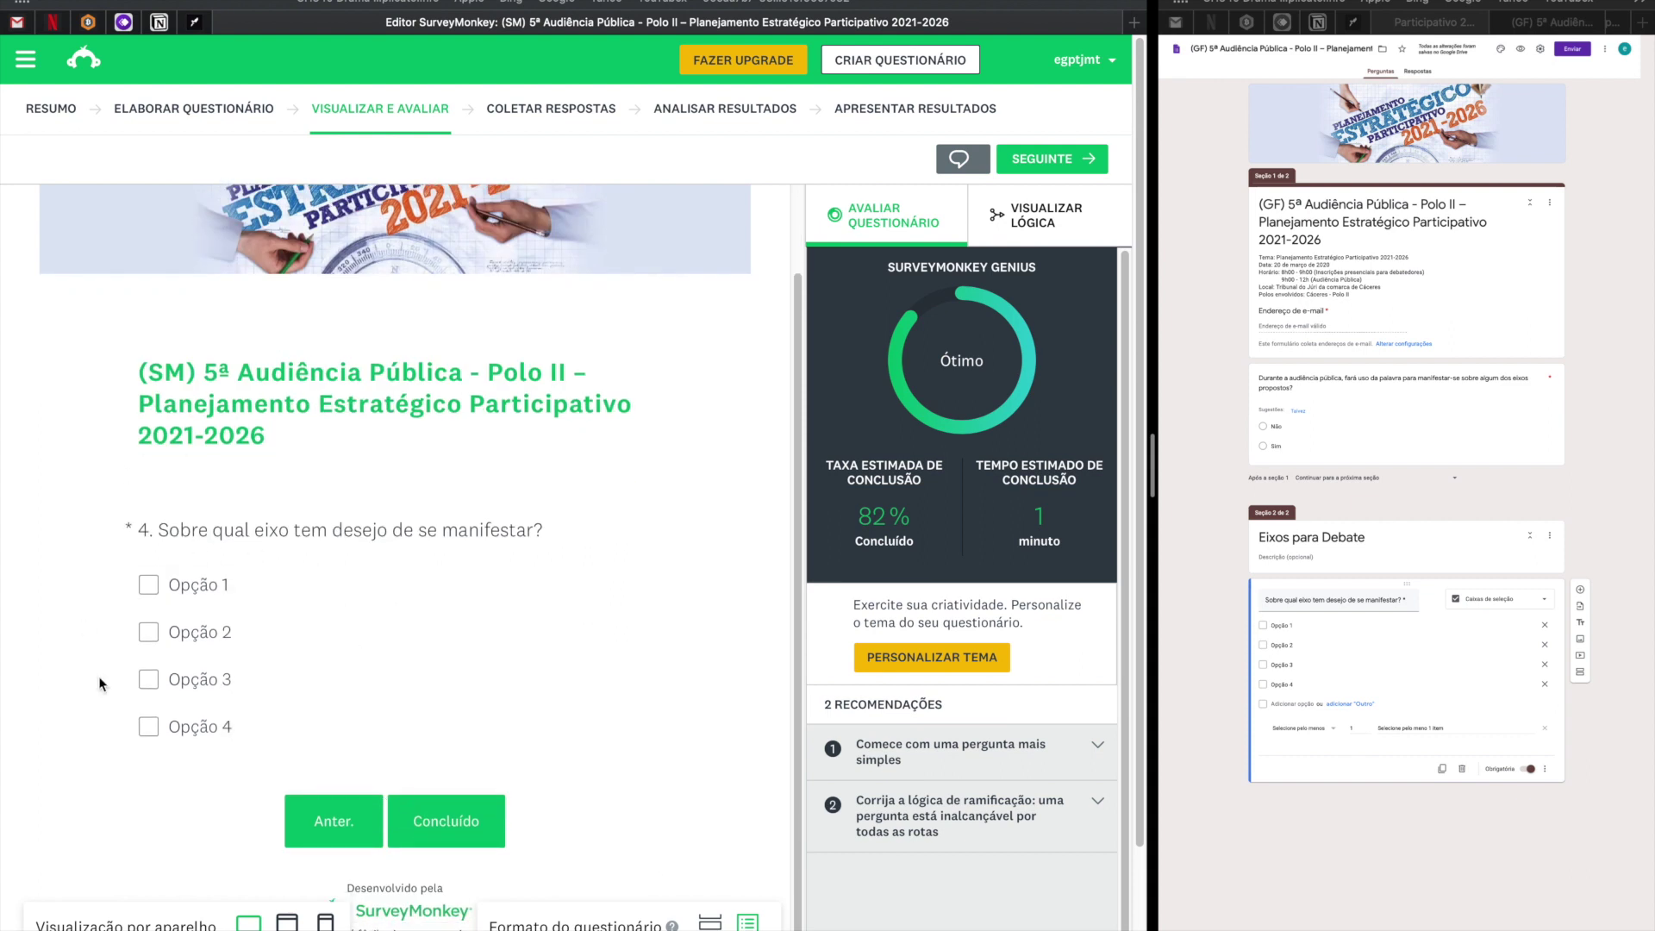
{"action": "left_click", "coordinate": [450, 829]}
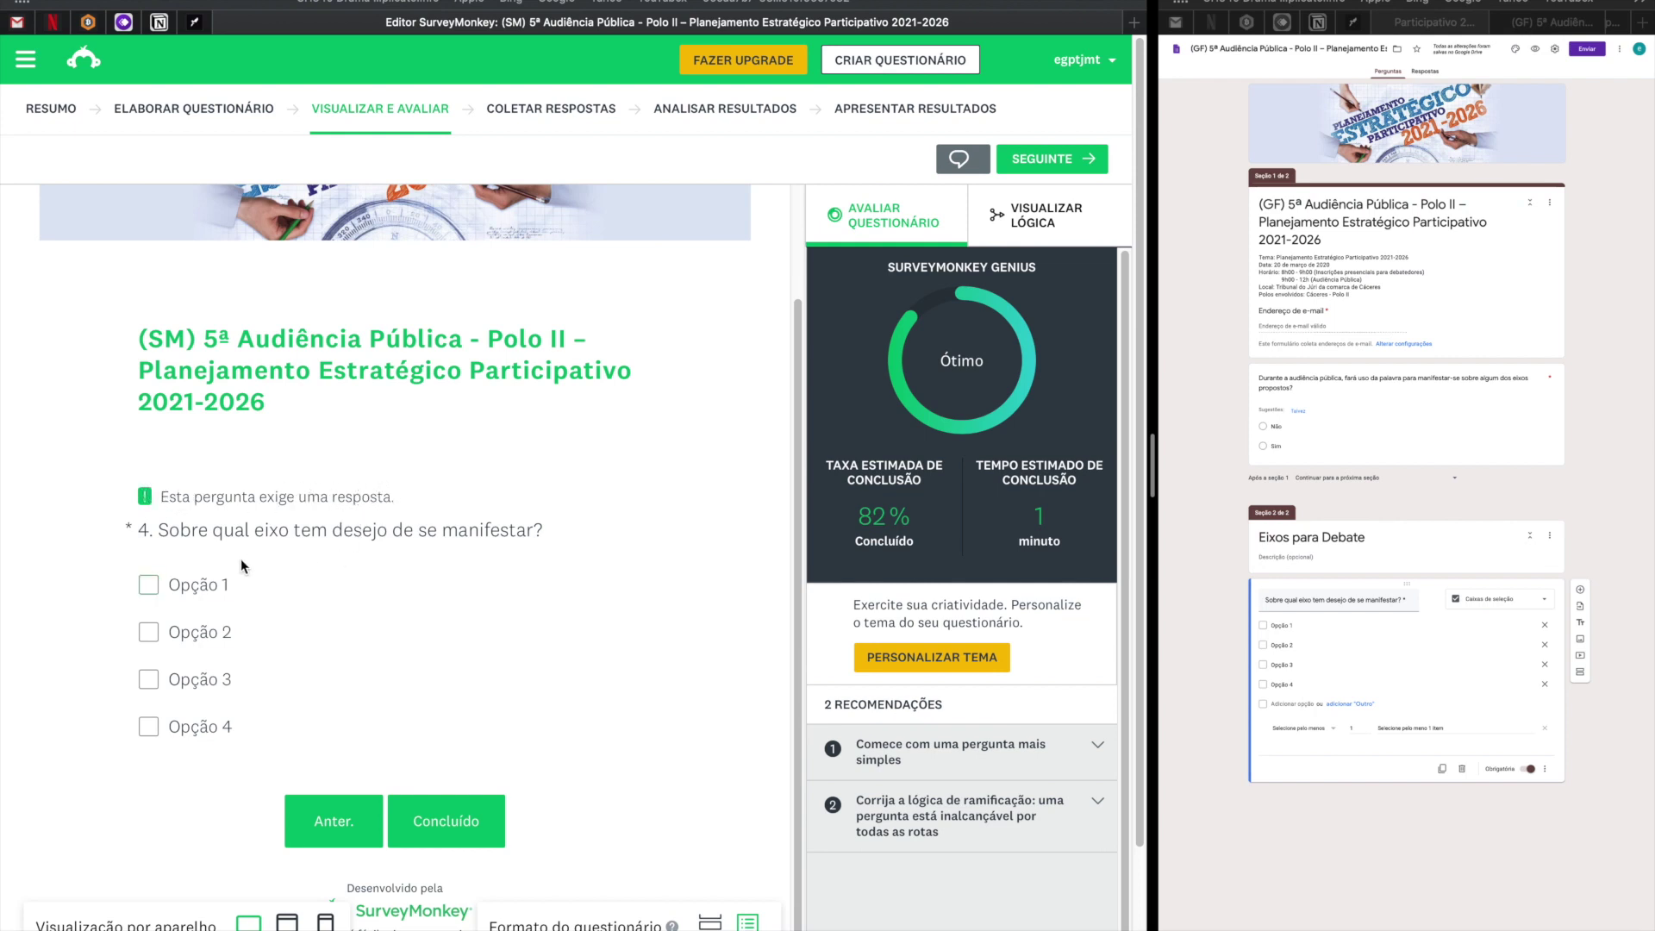
{"action": "left_click", "coordinate": [151, 640]}
{"action": "left_click", "coordinate": [155, 690]}
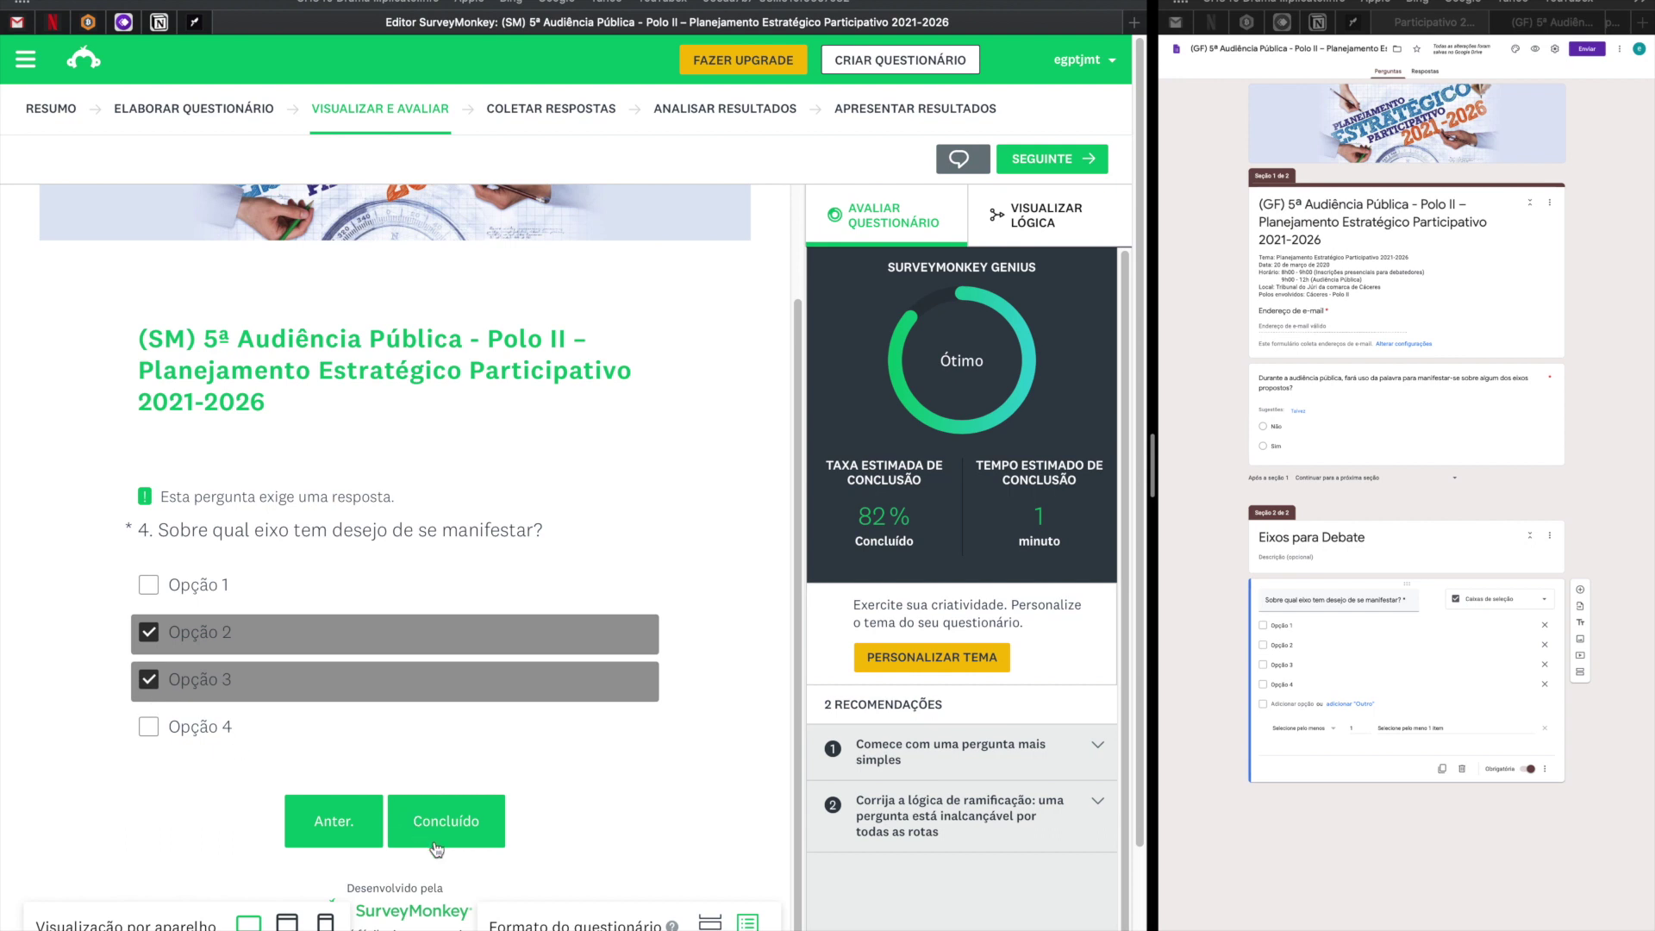
Revisit the previous page and return, then finish the preview and restart it.
{"action": "left_click", "coordinate": [342, 830]}
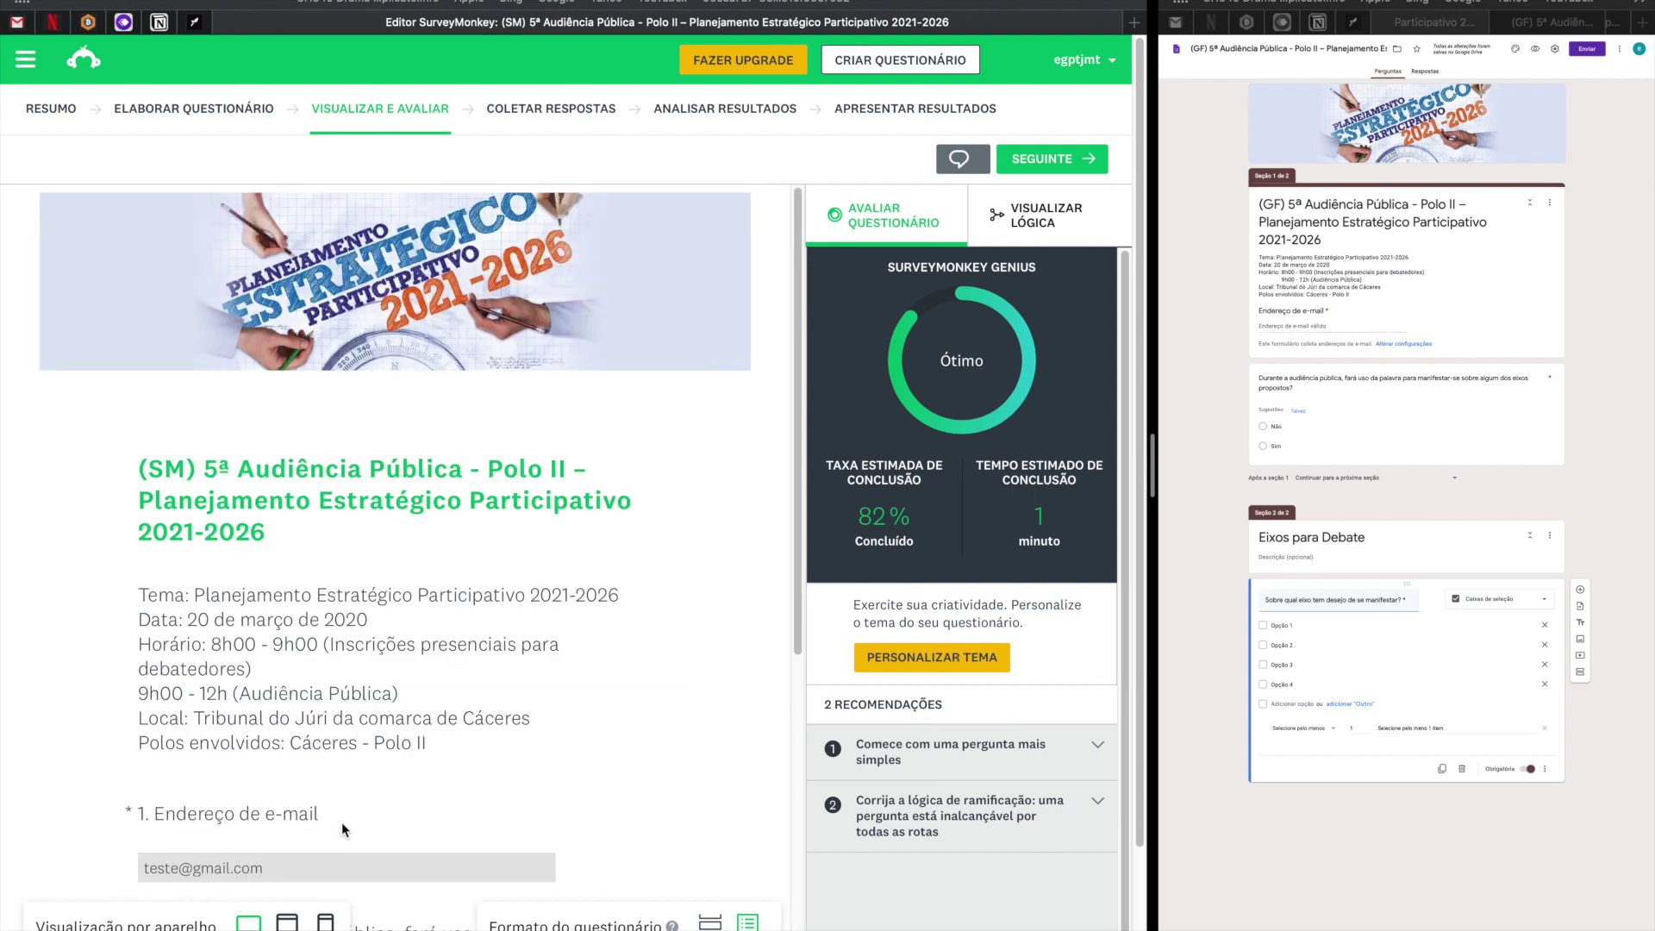
{"action": "scroll", "coordinate": [343, 829], "scroll_direction": "down", "scroll_amount": 6}
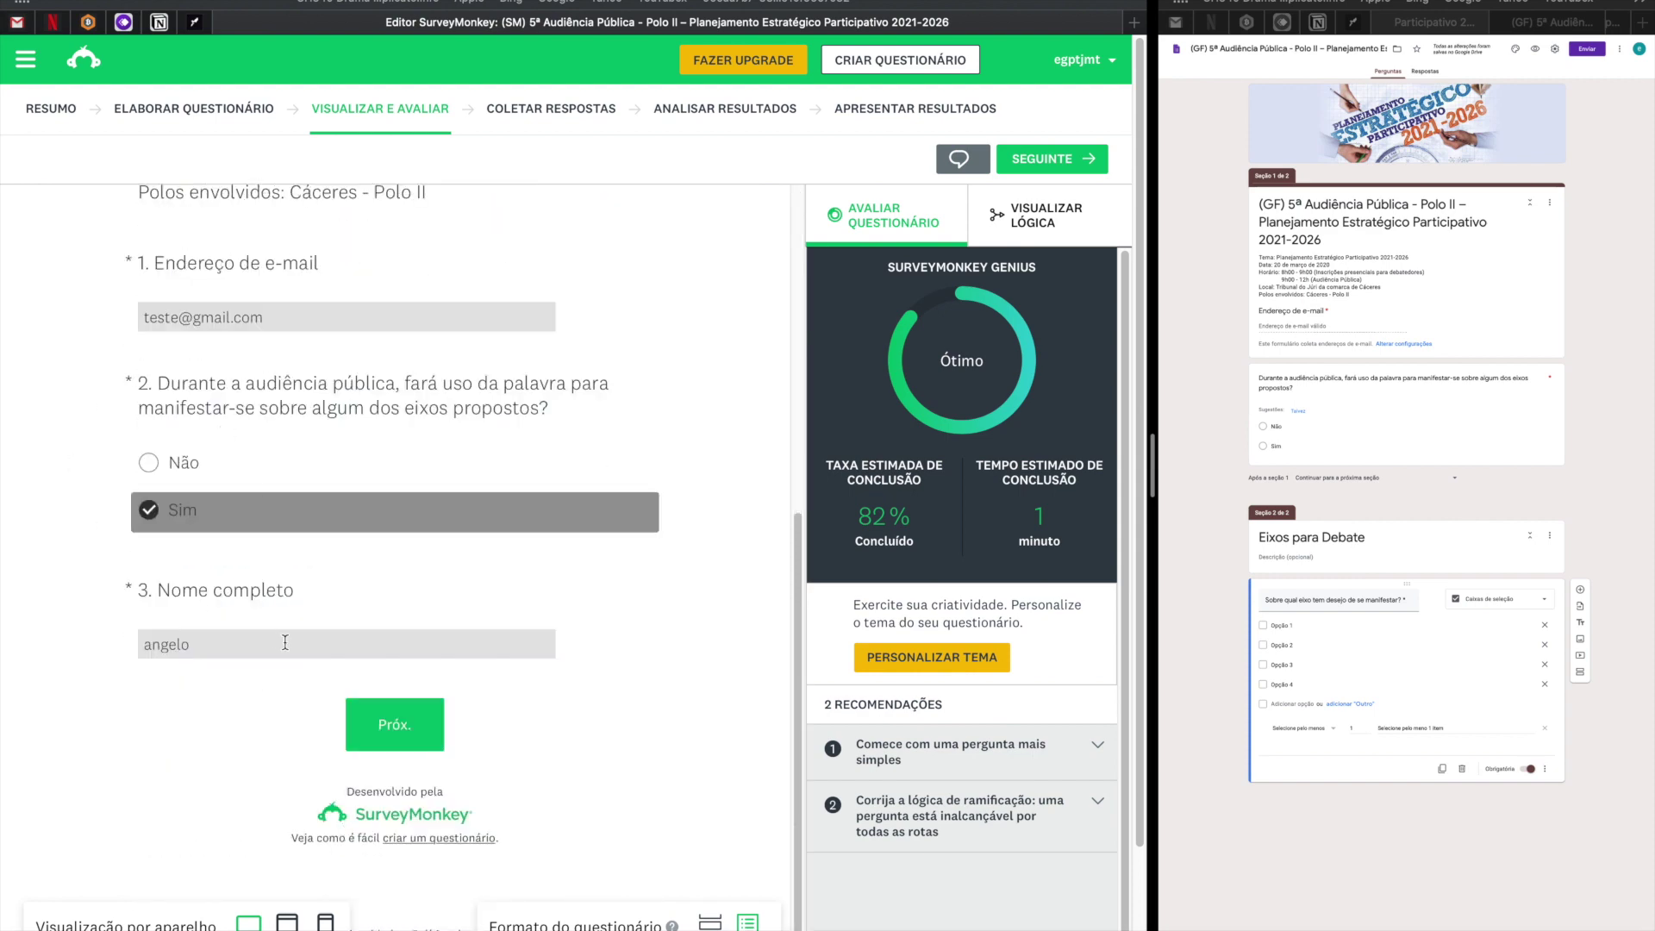
{"action": "left_click", "coordinate": [388, 750]}
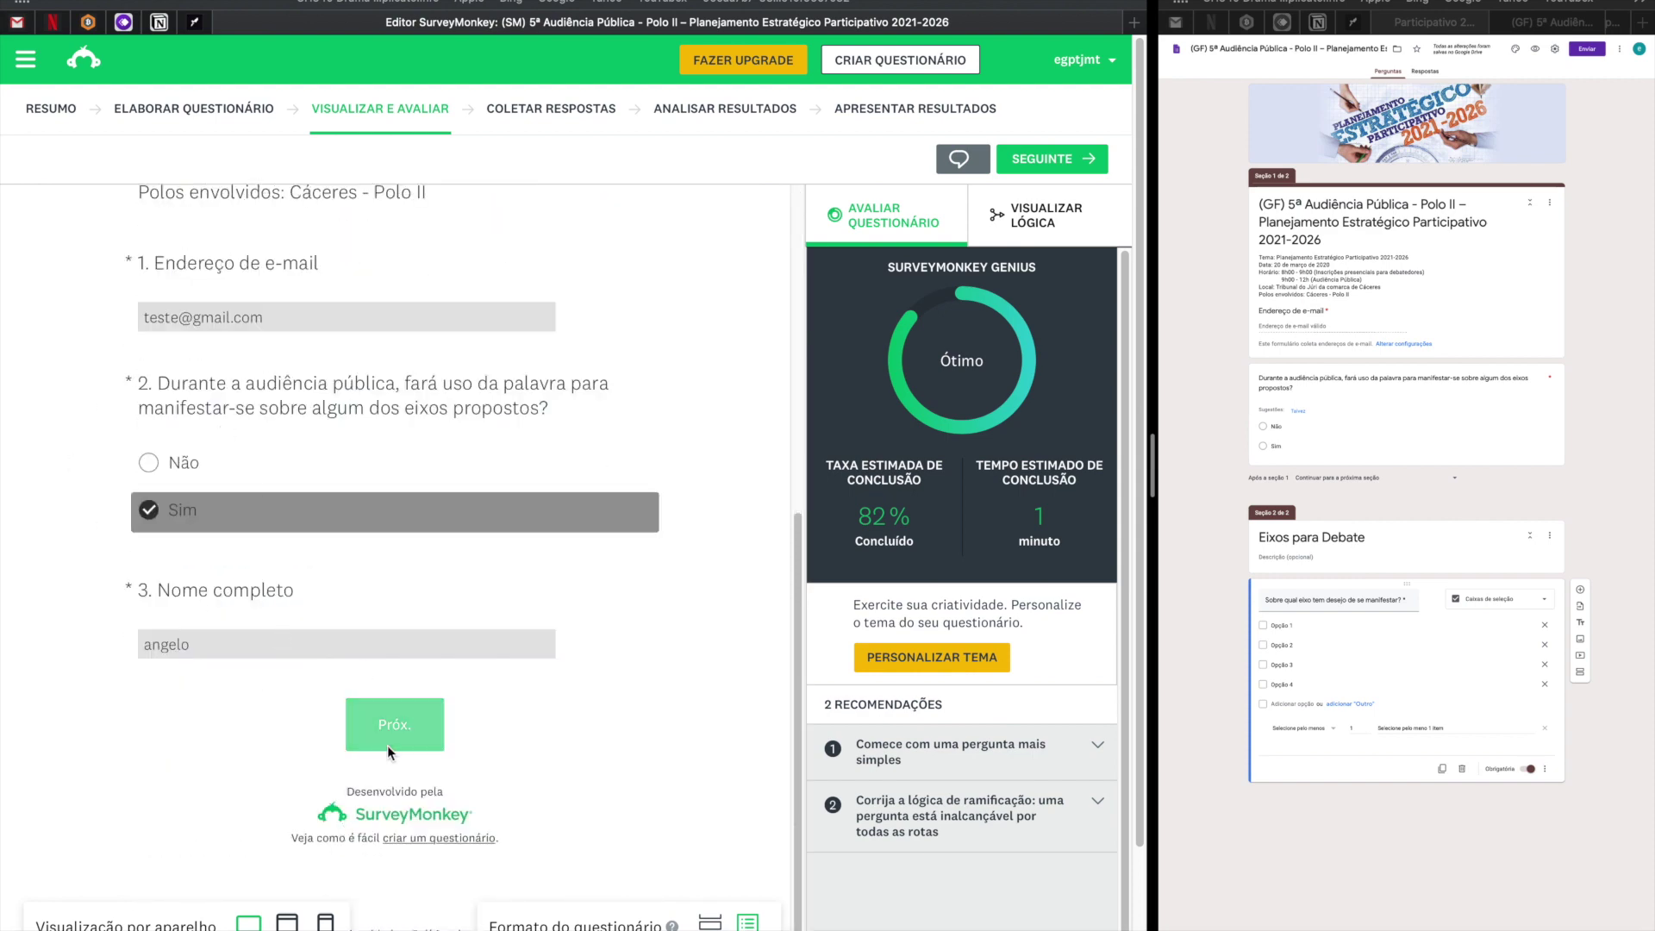
{"action": "left_click", "coordinate": [386, 745]}
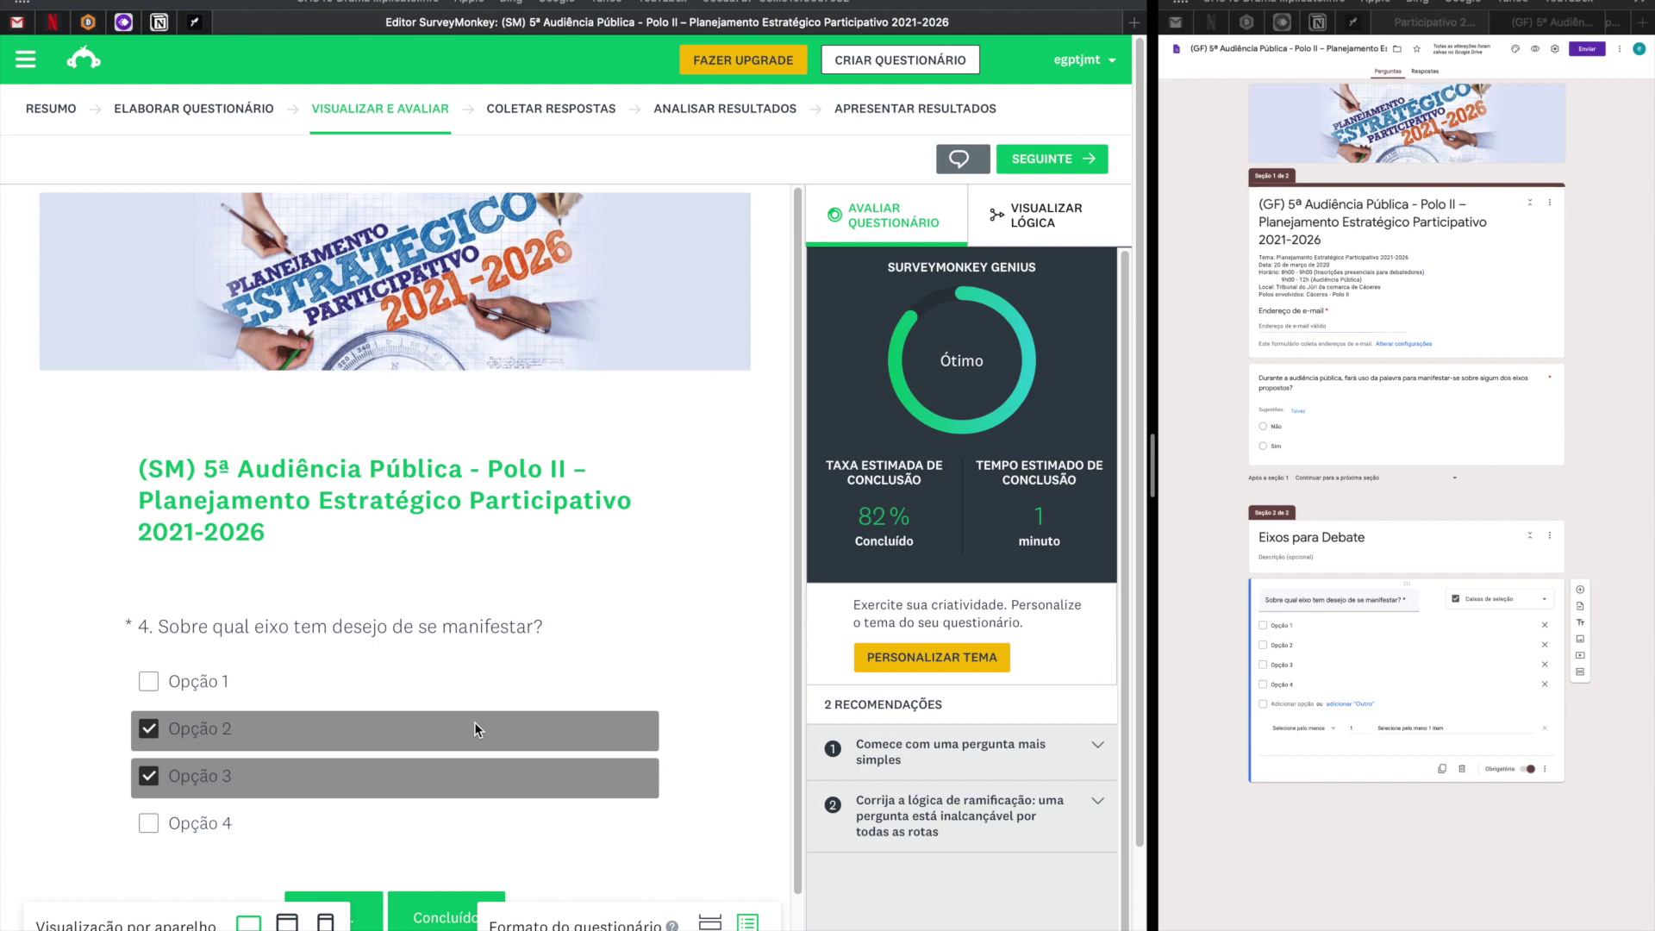
{"action": "scroll", "coordinate": [474, 729], "scroll_direction": "down", "scroll_amount": 2}
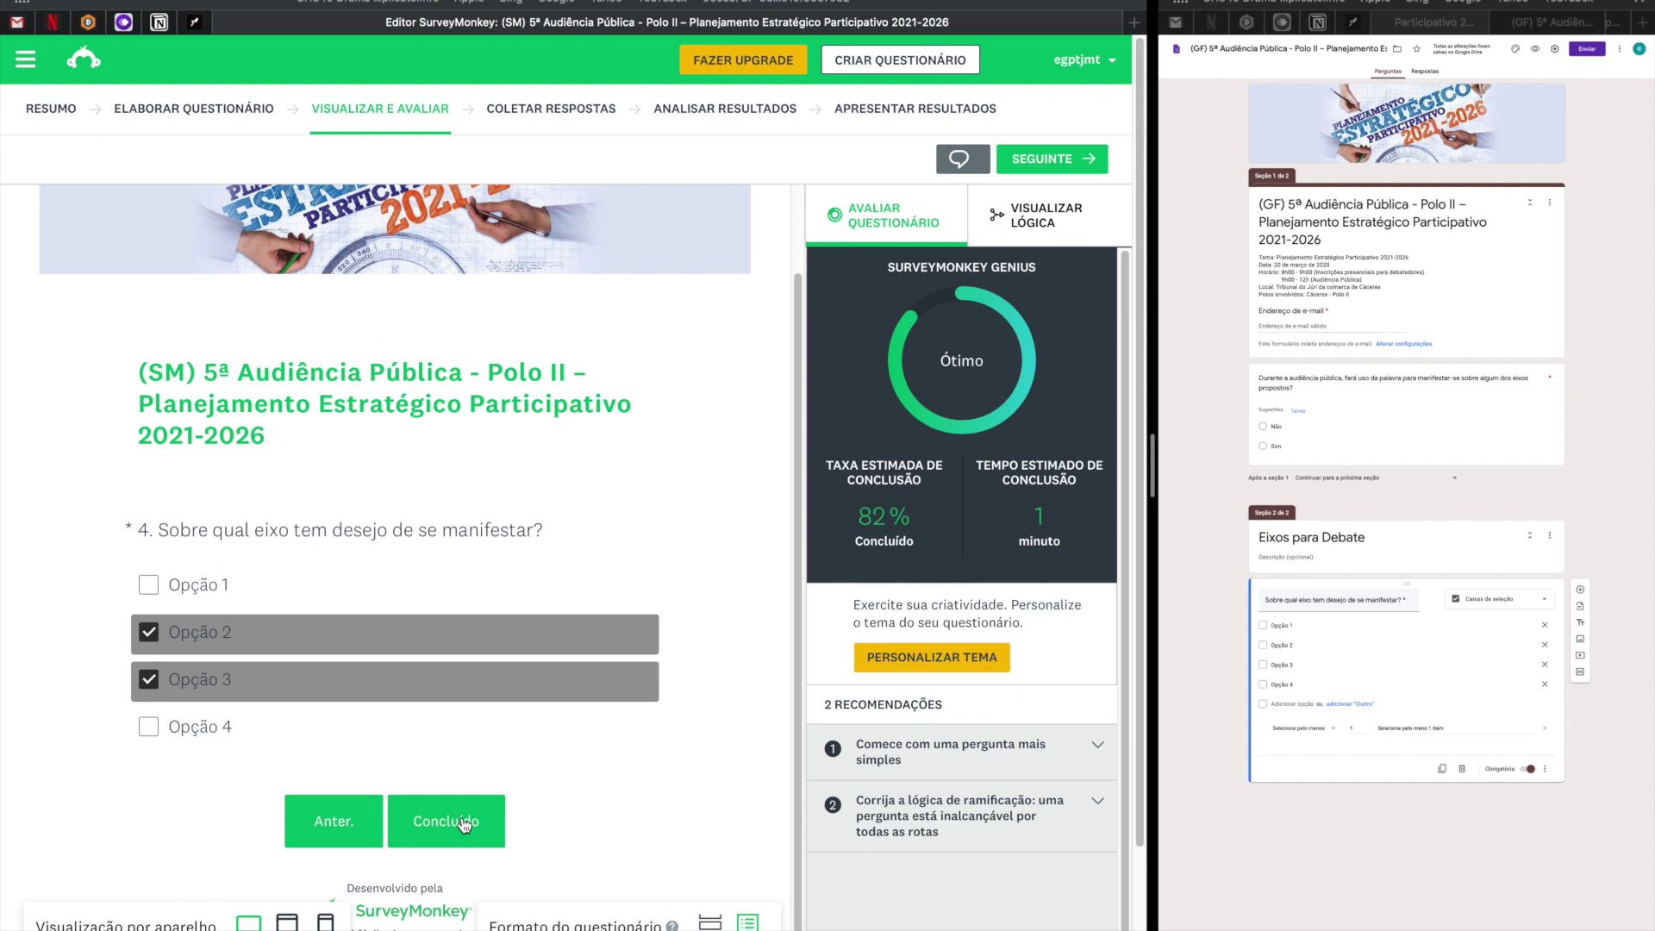
{"action": "left_click", "coordinate": [426, 820]}
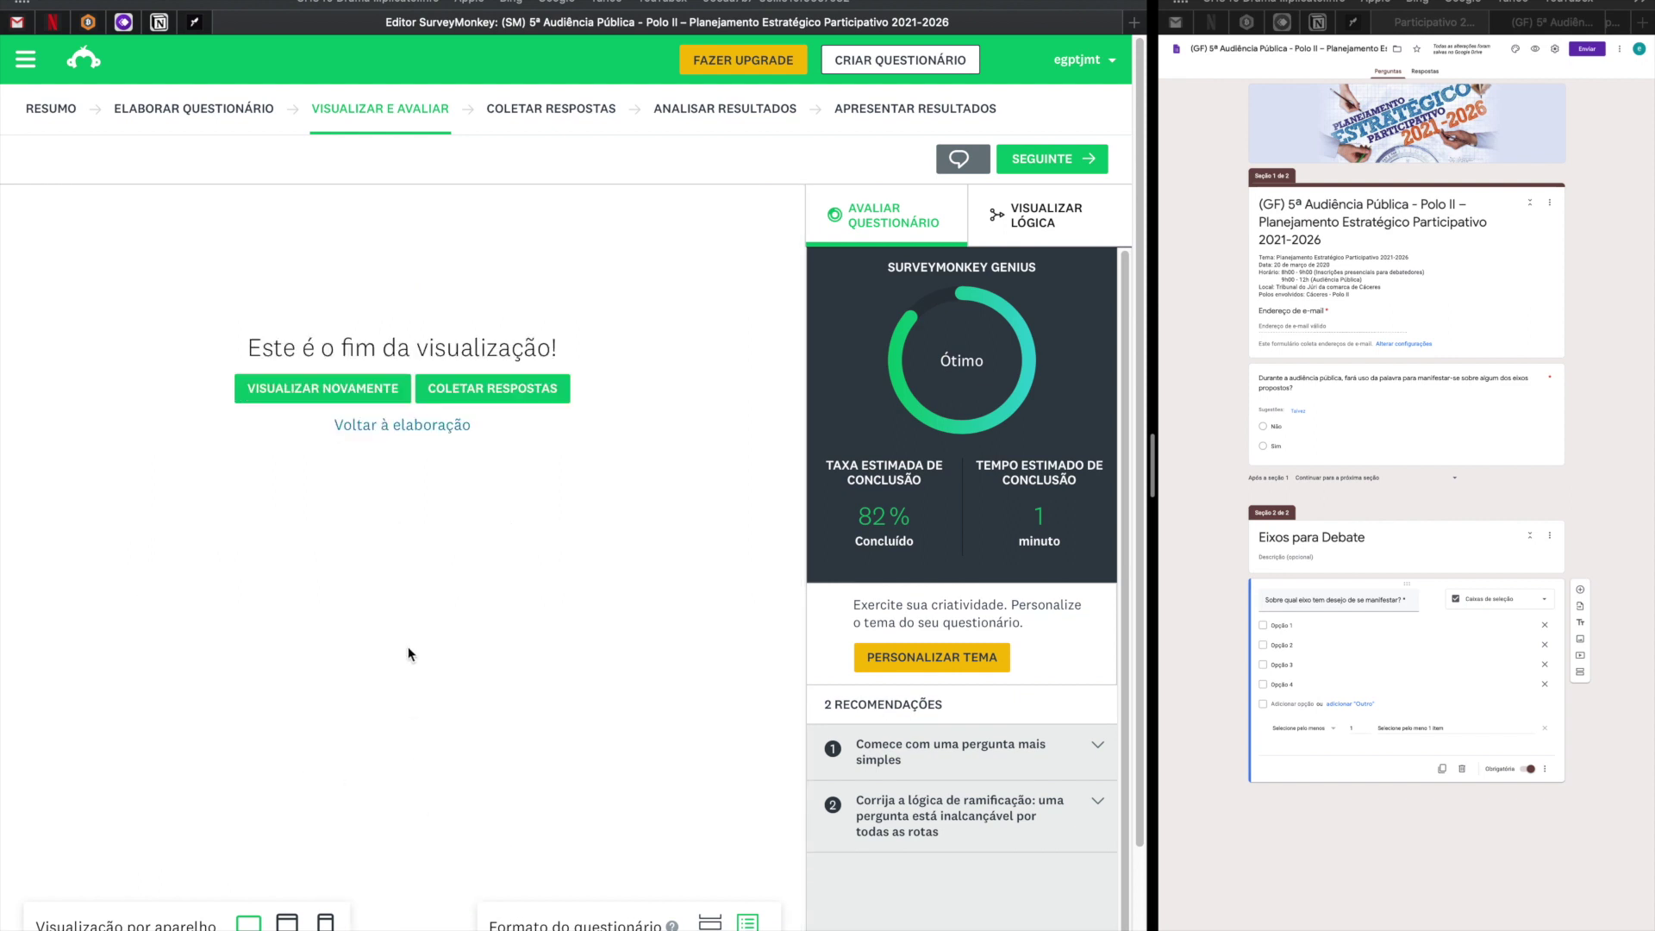
{"action": "left_click", "coordinate": [304, 395]}
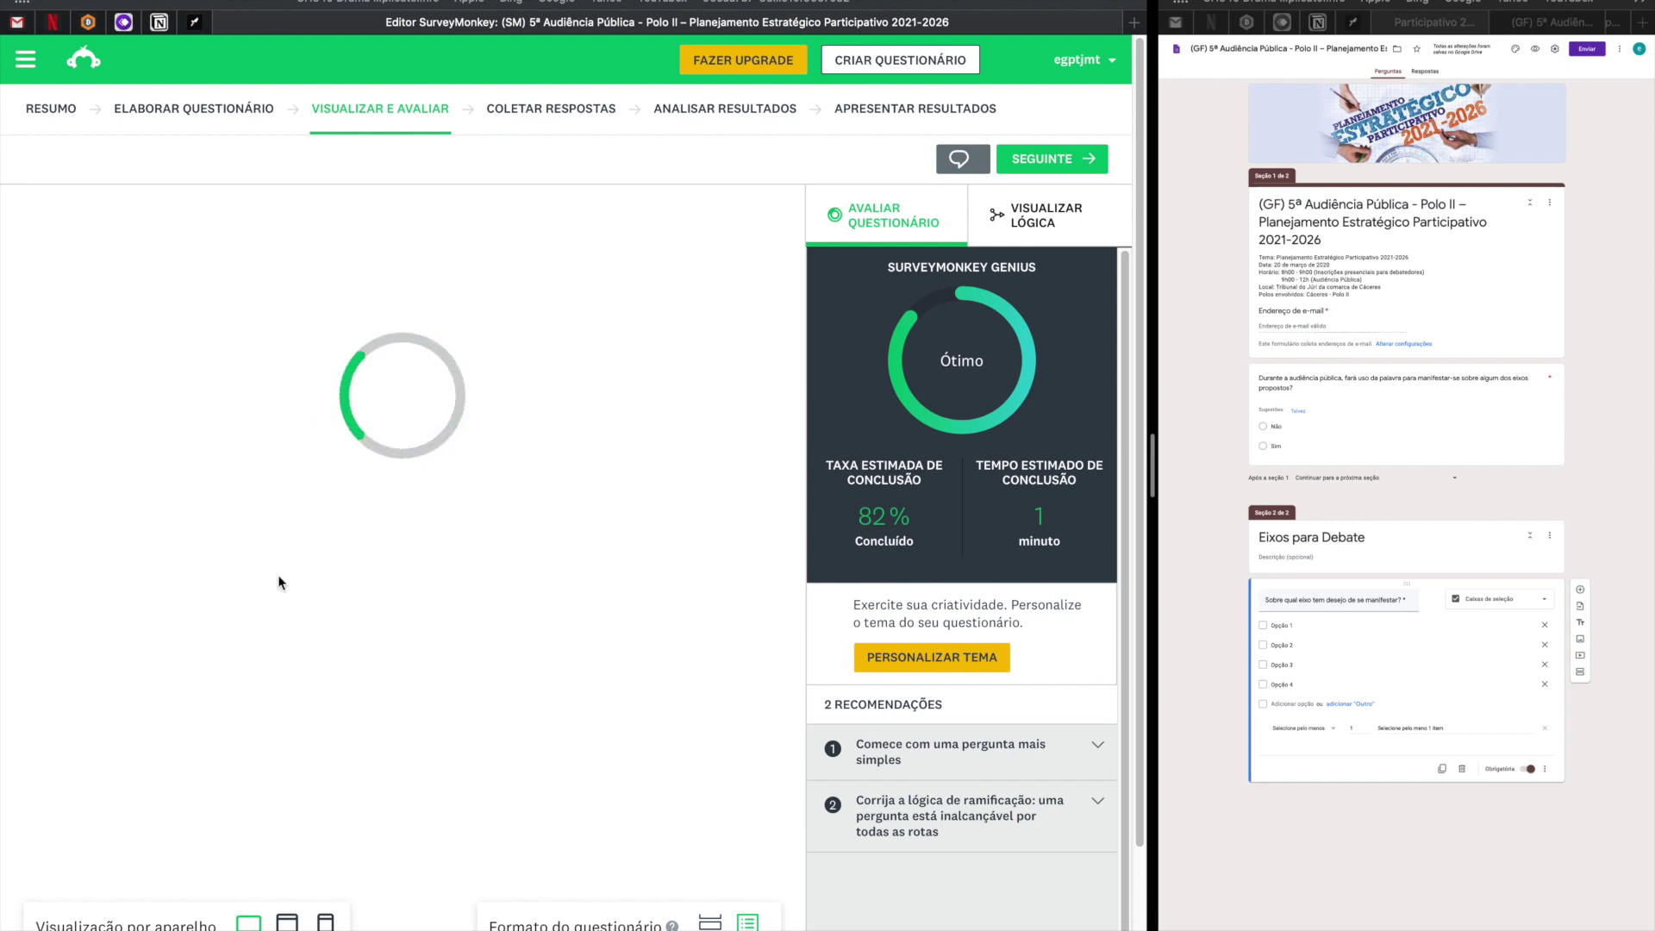
Rerun the preview with a test e-mail, Não on question 2 and a name, then advance.
{"action": "scroll", "coordinate": [280, 582], "scroll_direction": "down", "scroll_amount": 3}
{"action": "left_click", "coordinate": [233, 737]}
{"action": "type", "text": "teste@gmail.com"}
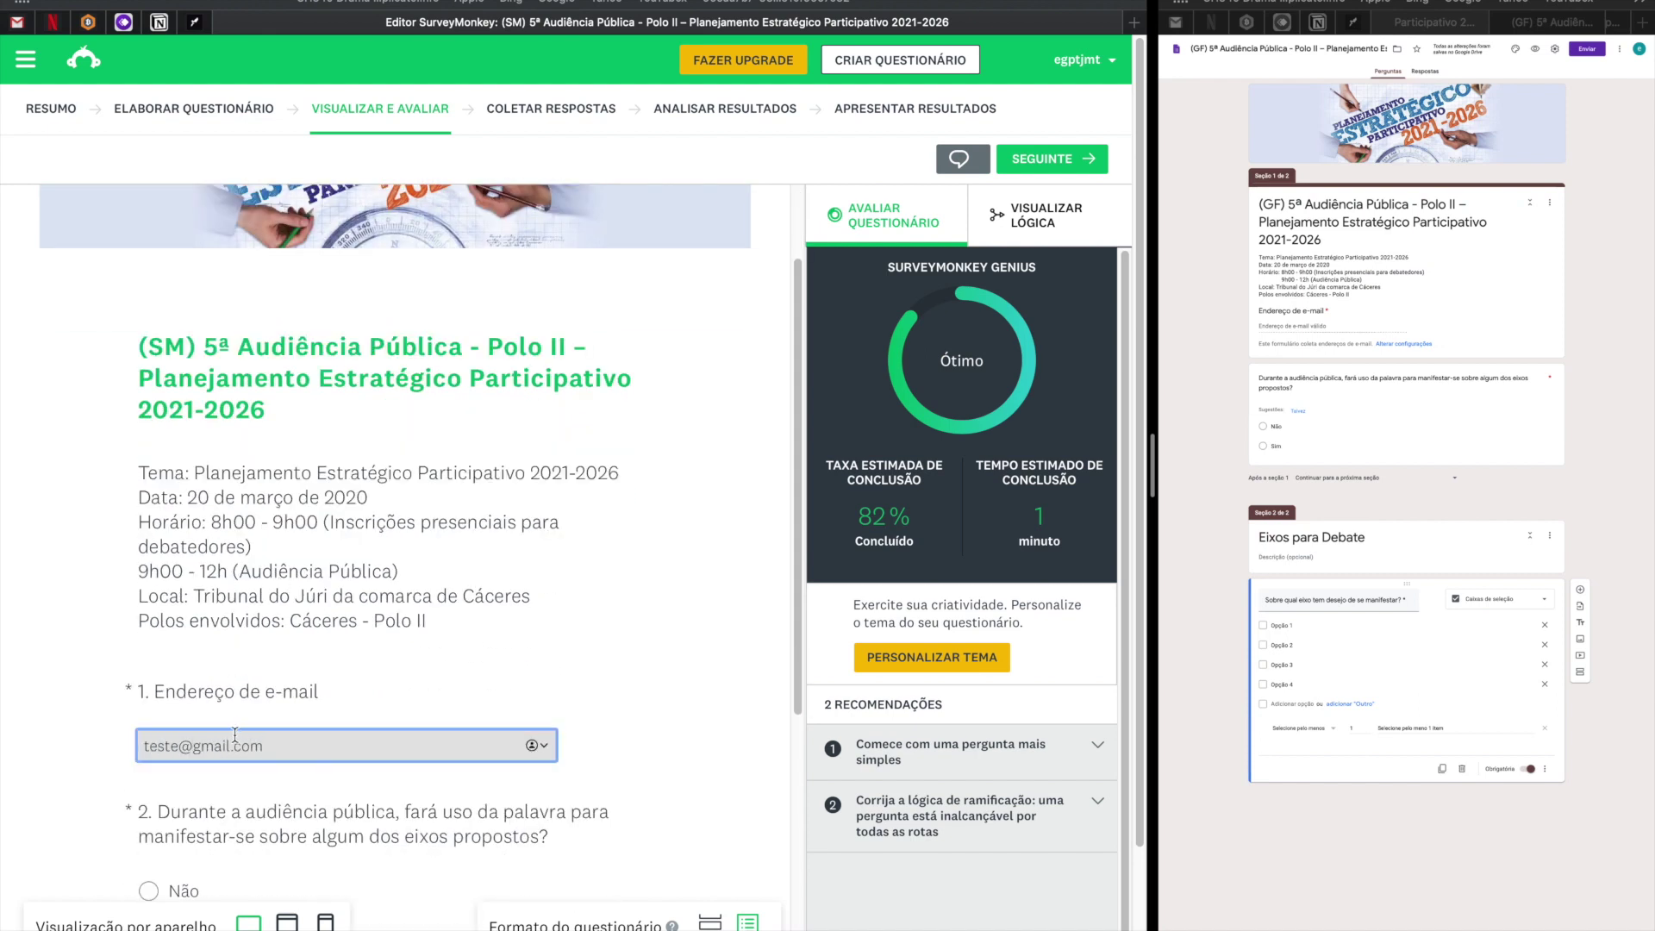
{"action": "scroll", "coordinate": [234, 736], "scroll_direction": "down", "scroll_amount": 10}
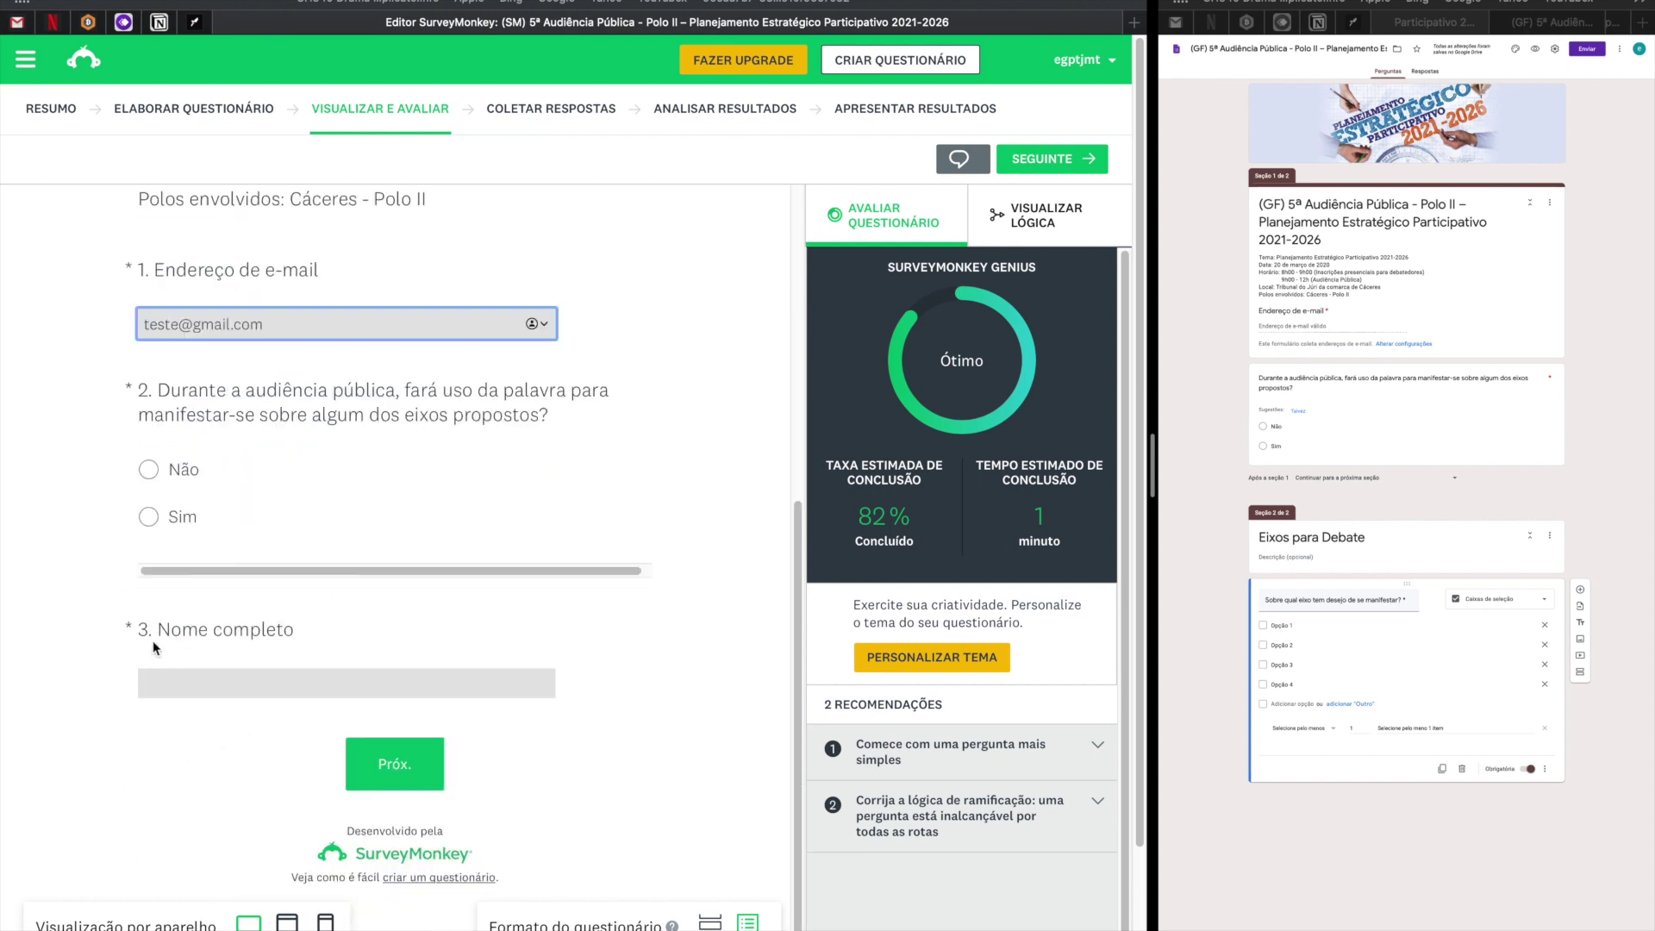
{"action": "left_click", "coordinate": [148, 472]}
{"action": "left_click", "coordinate": [192, 695]}
{"action": "type", "text": "angelo"}
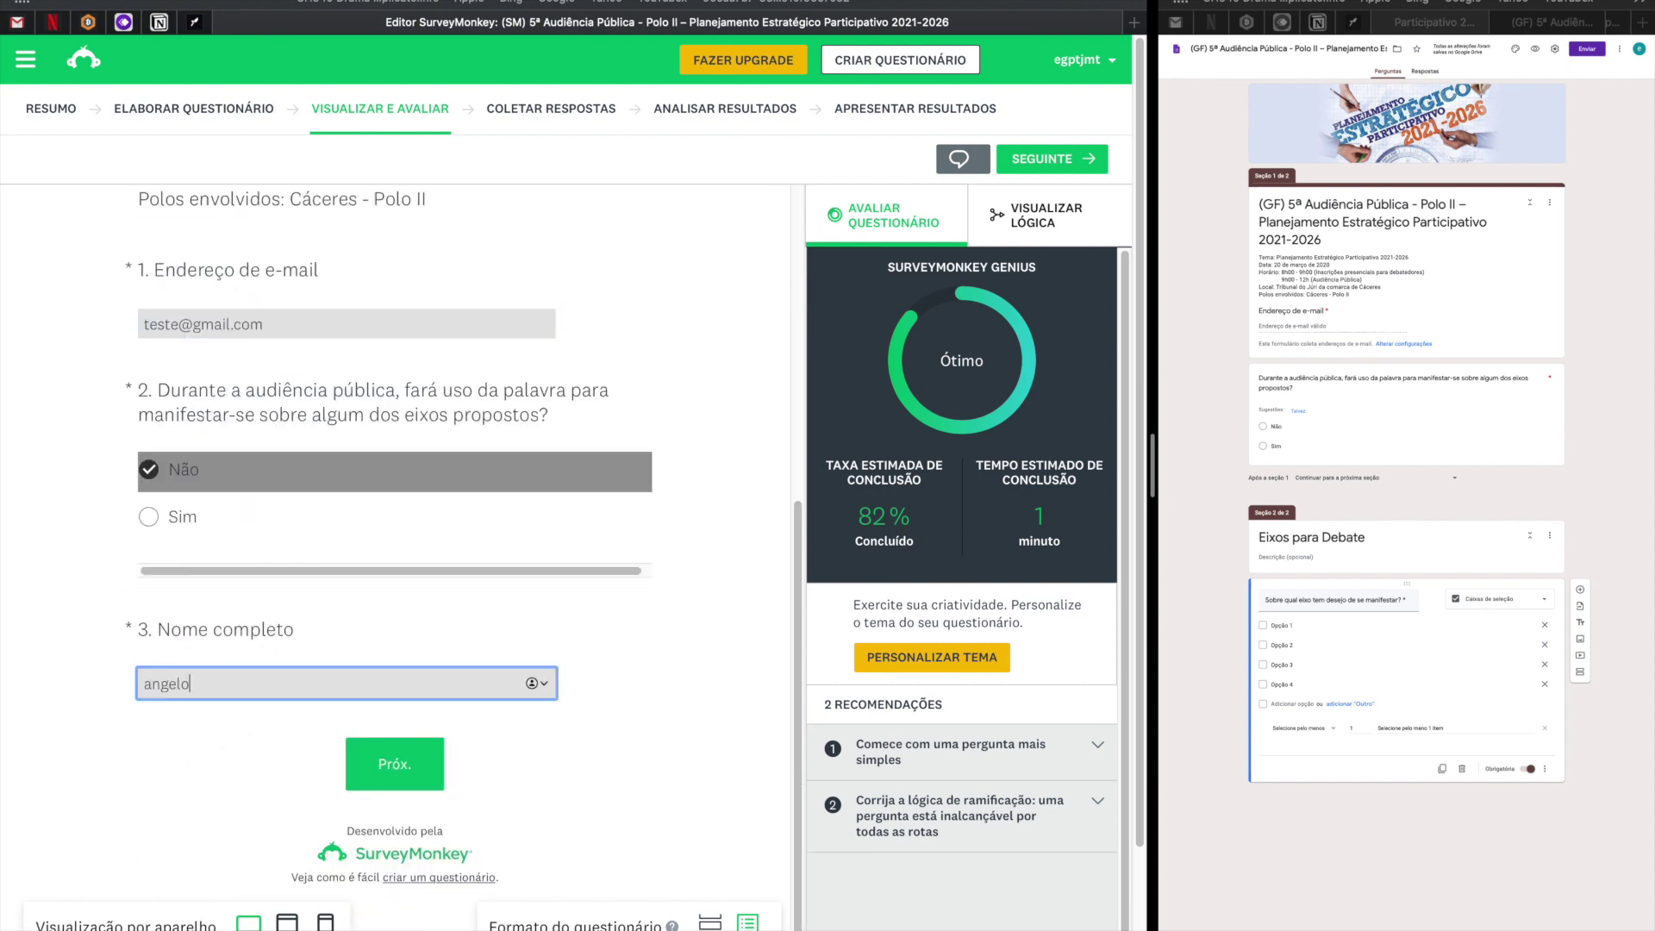
{"action": "left_click", "coordinate": [395, 774]}
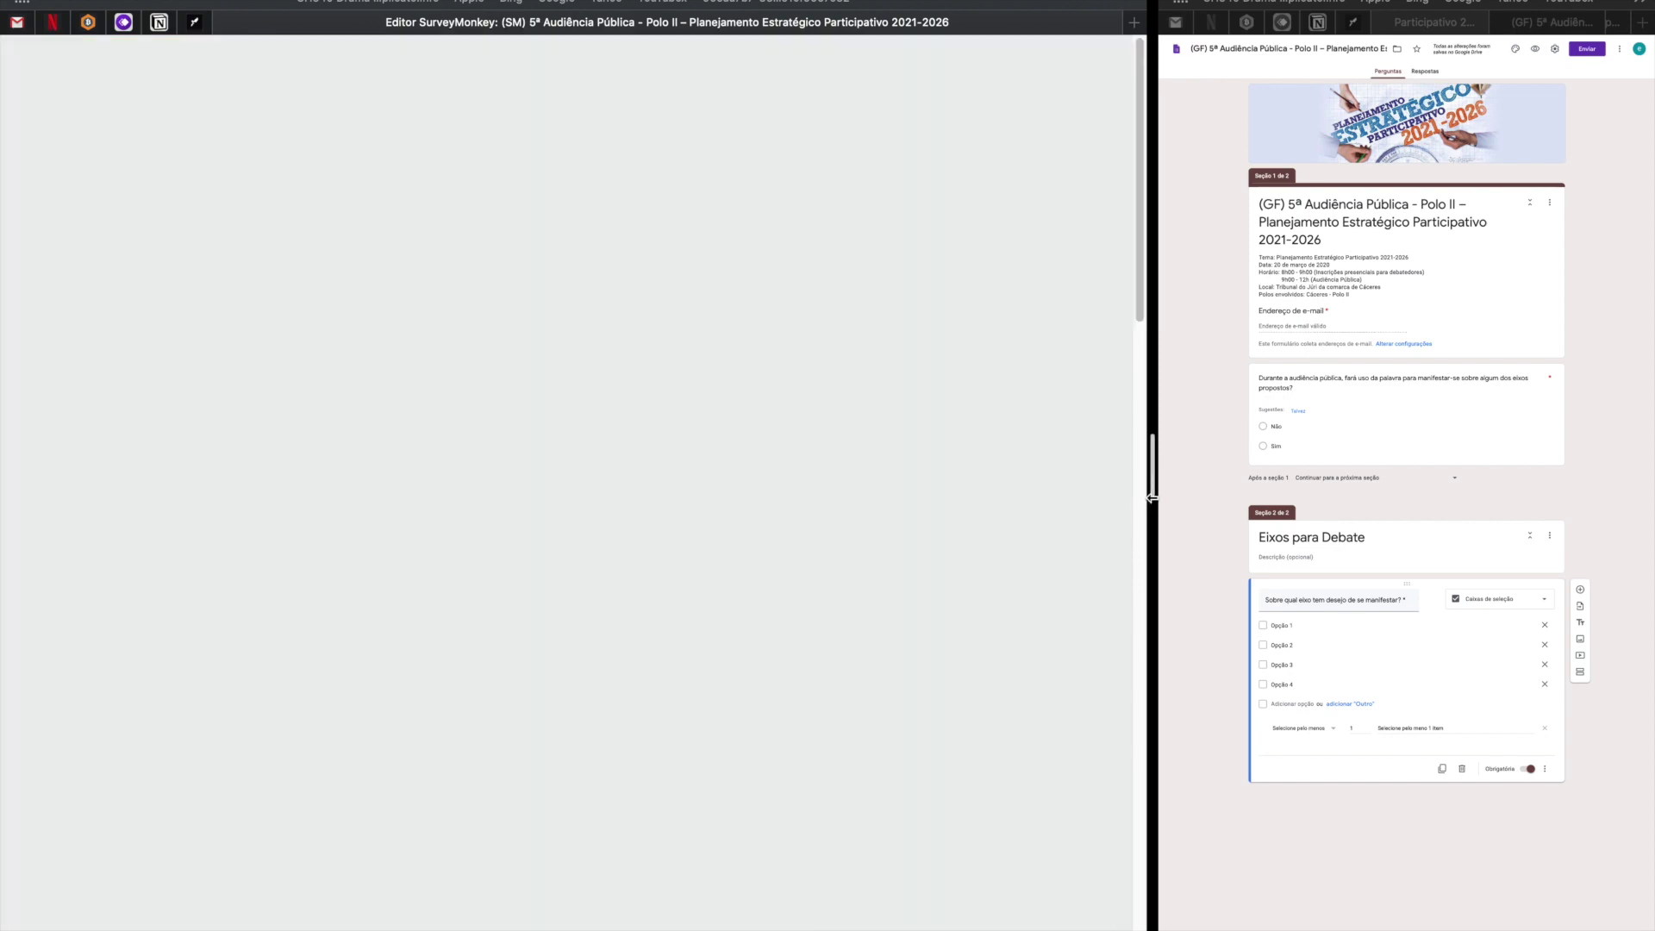
Drag the divider left to give the Google Forms editor more width beside SurveyMonkey.
{"action": "left_click_drag", "start_coordinate": [1152, 498], "coordinate": [701, 517]}
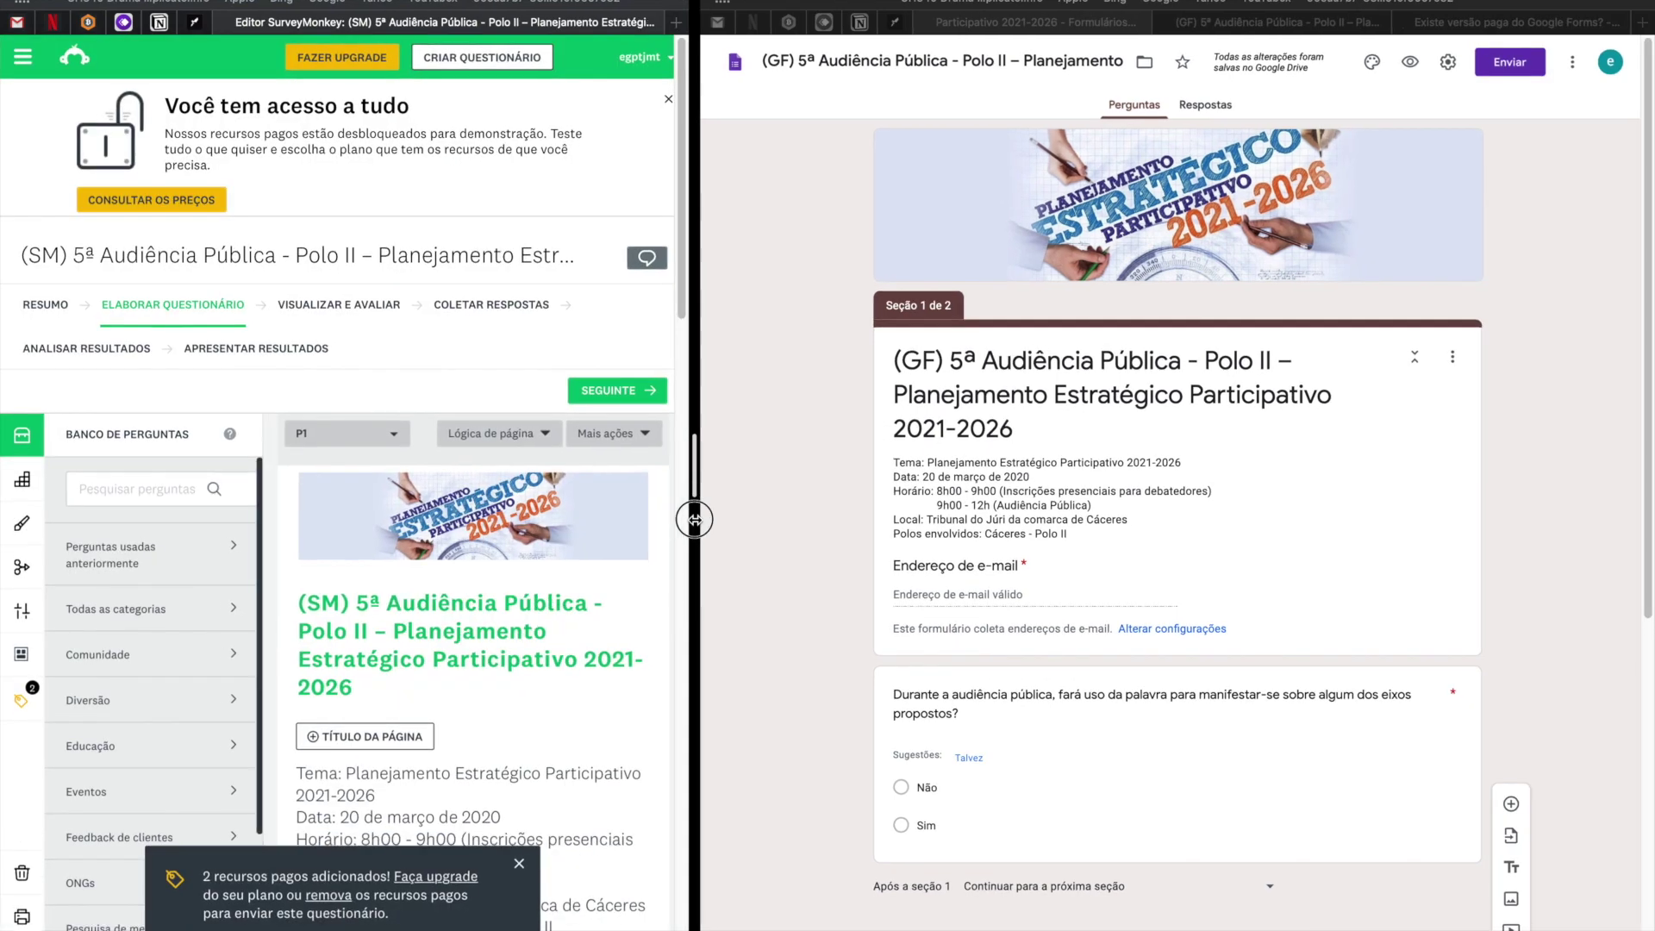
{"action": "left_click_drag", "start_coordinate": [702, 520], "coordinate": [703, 518]}
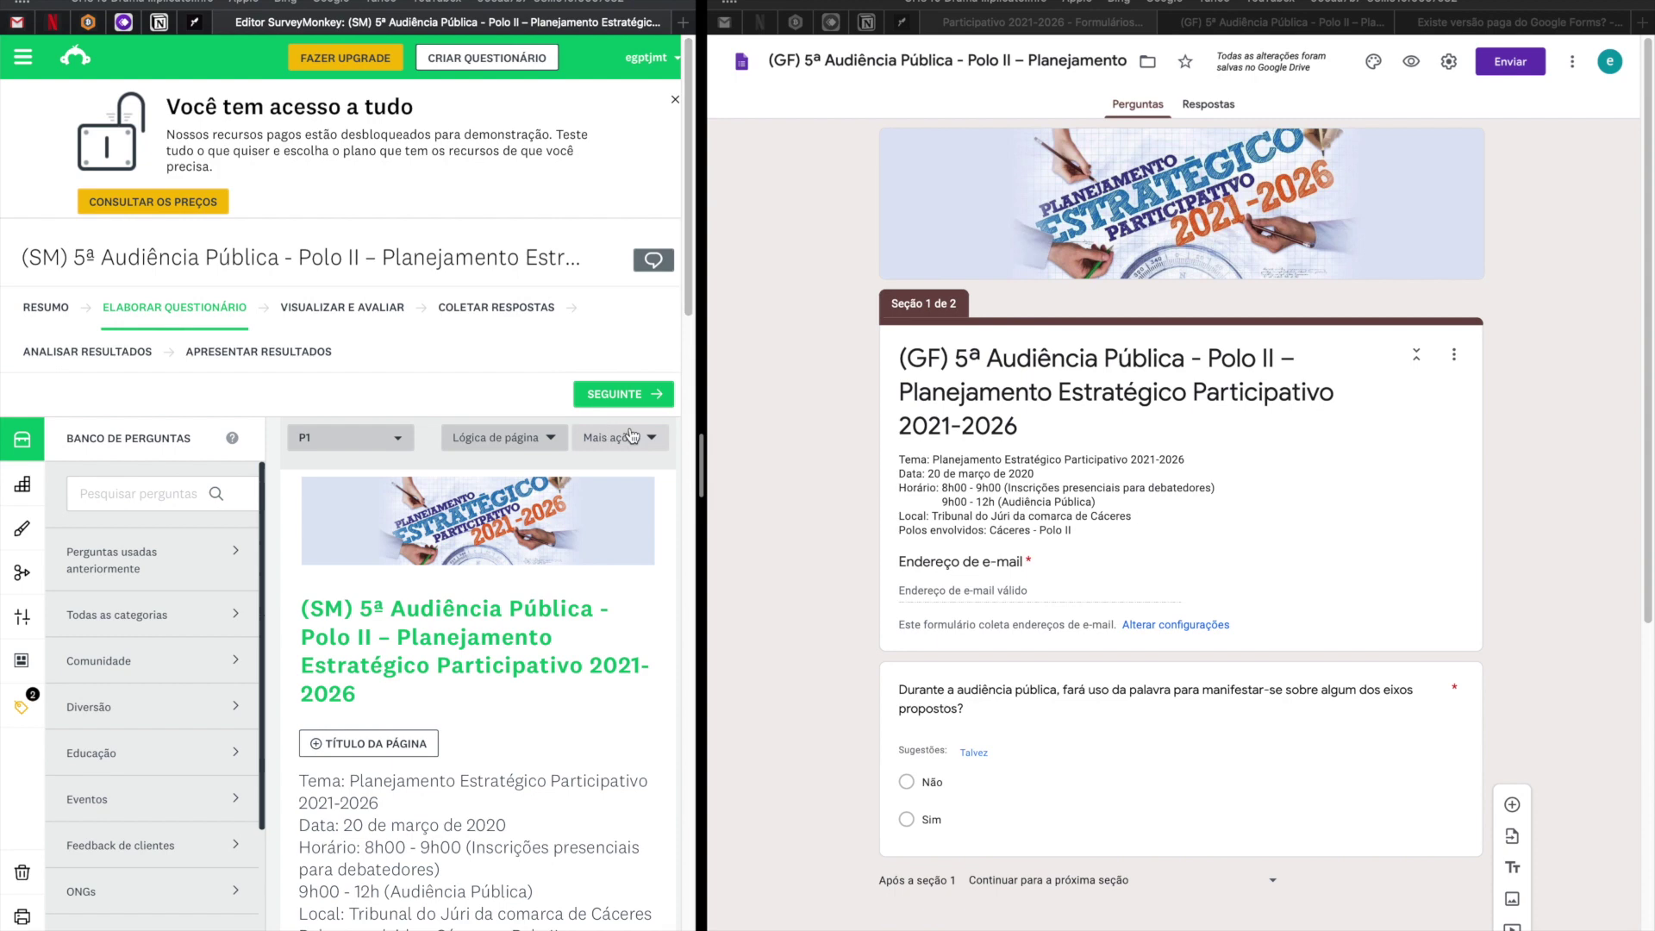
{"action": "left_click_drag", "start_coordinate": [698, 470], "coordinate": [492, 468]}
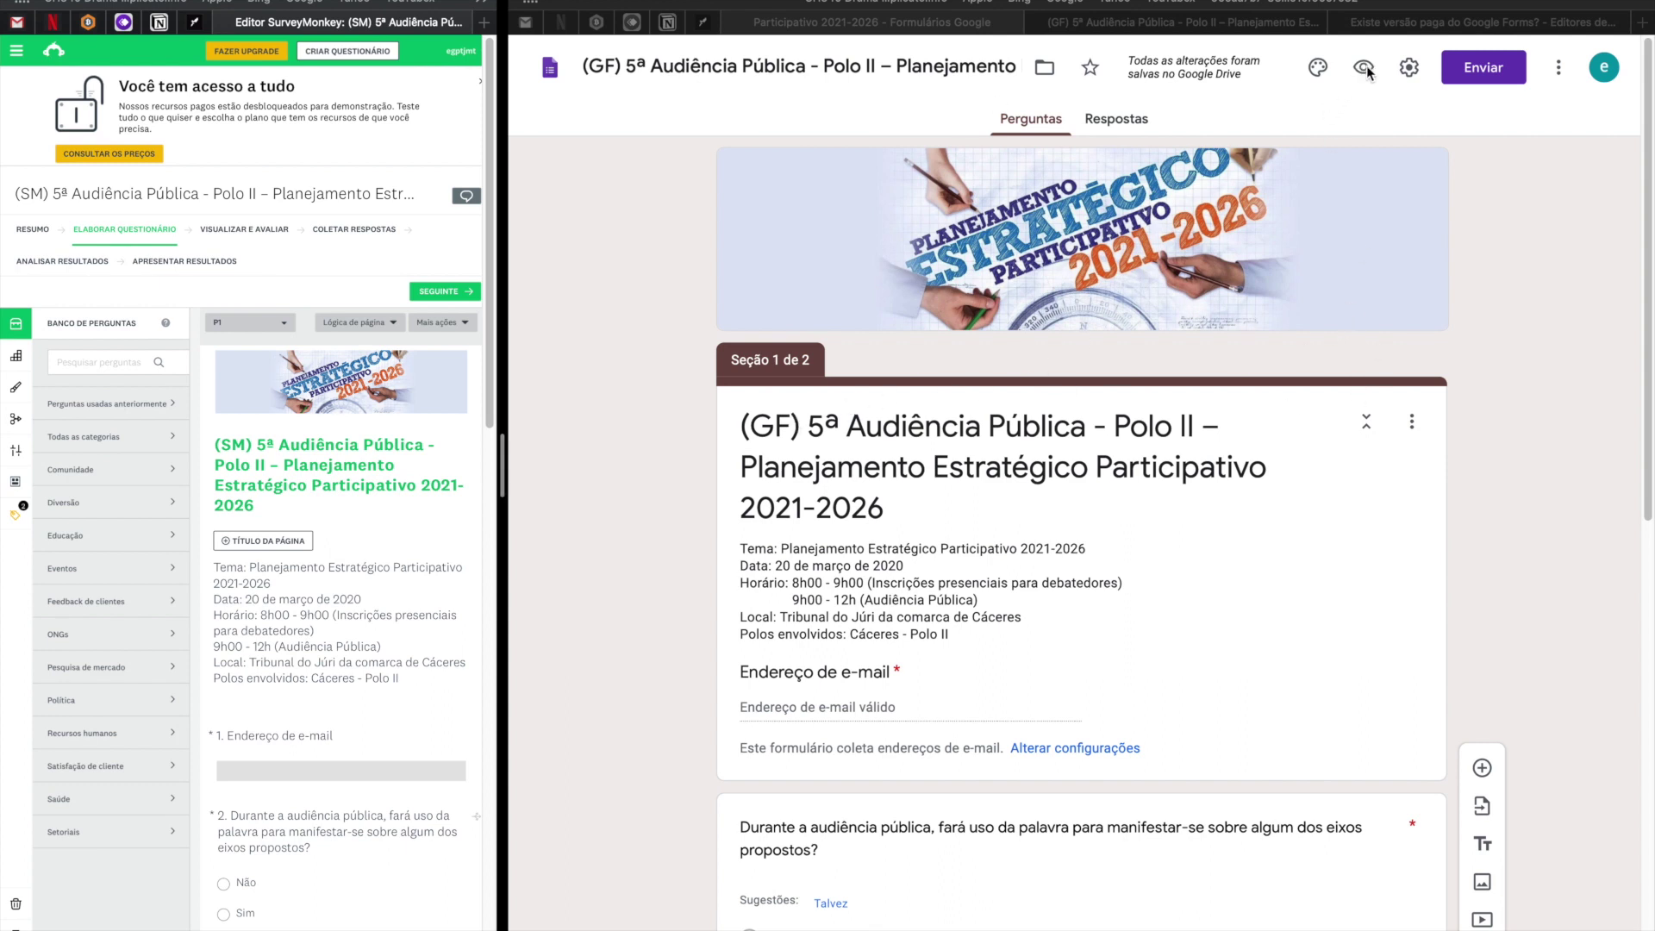
Open the Google Form's respondent preview and close the extra paid-version tab.
{"action": "left_click", "coordinate": [1395, 116]}
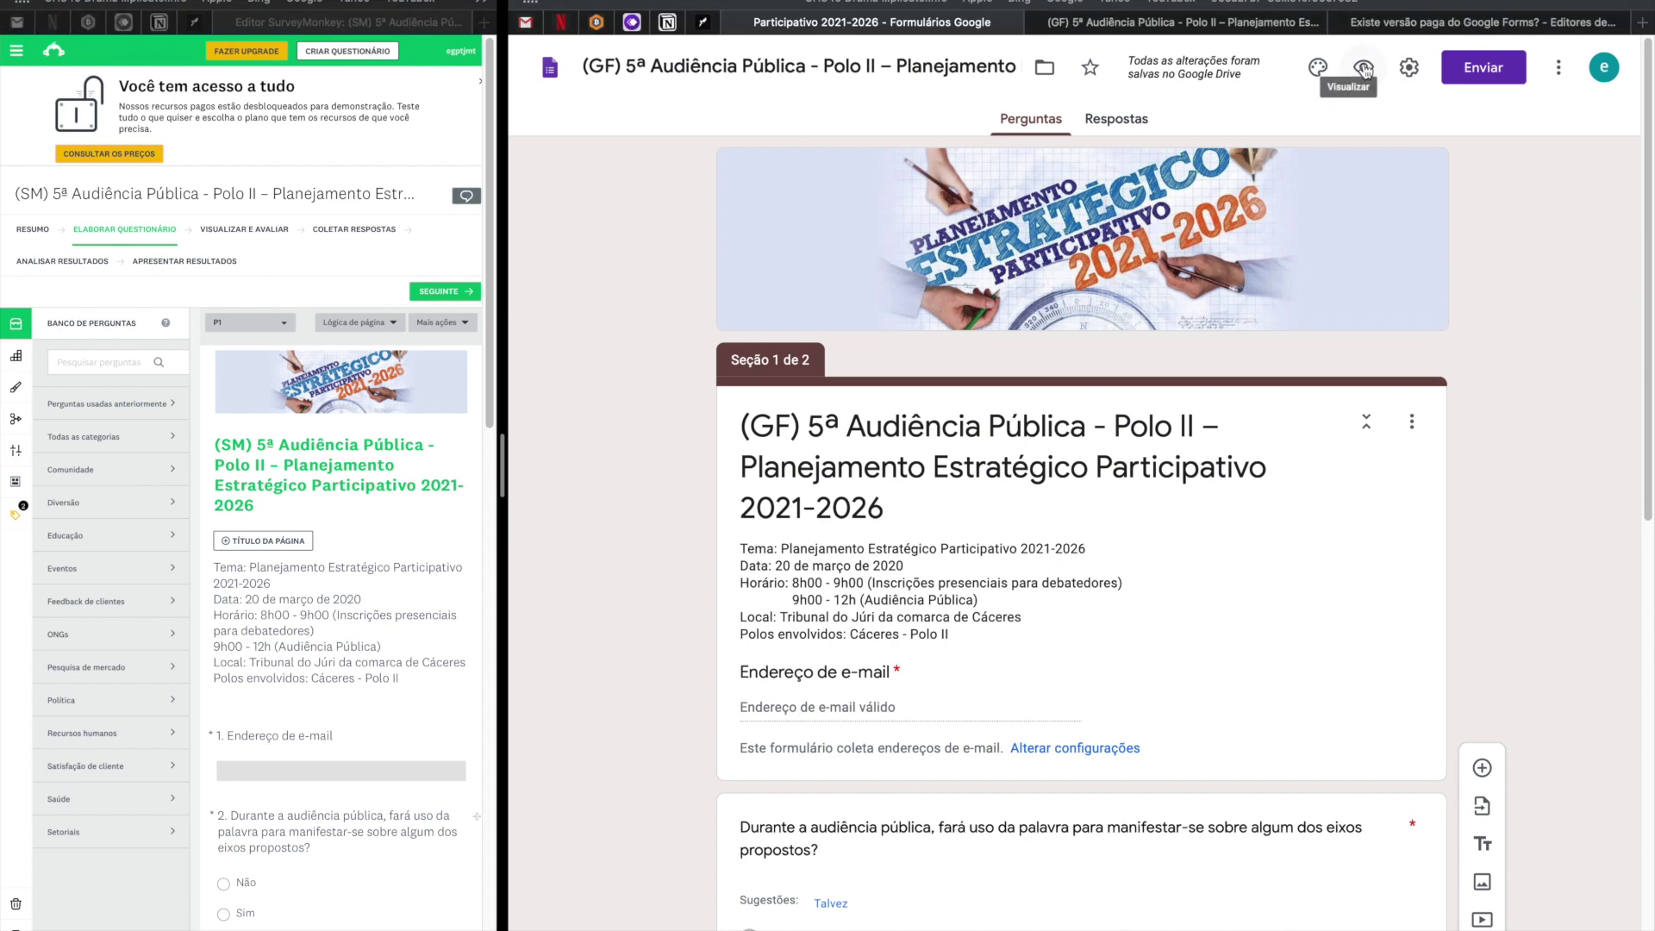
{"action": "left_click", "coordinate": [1363, 69]}
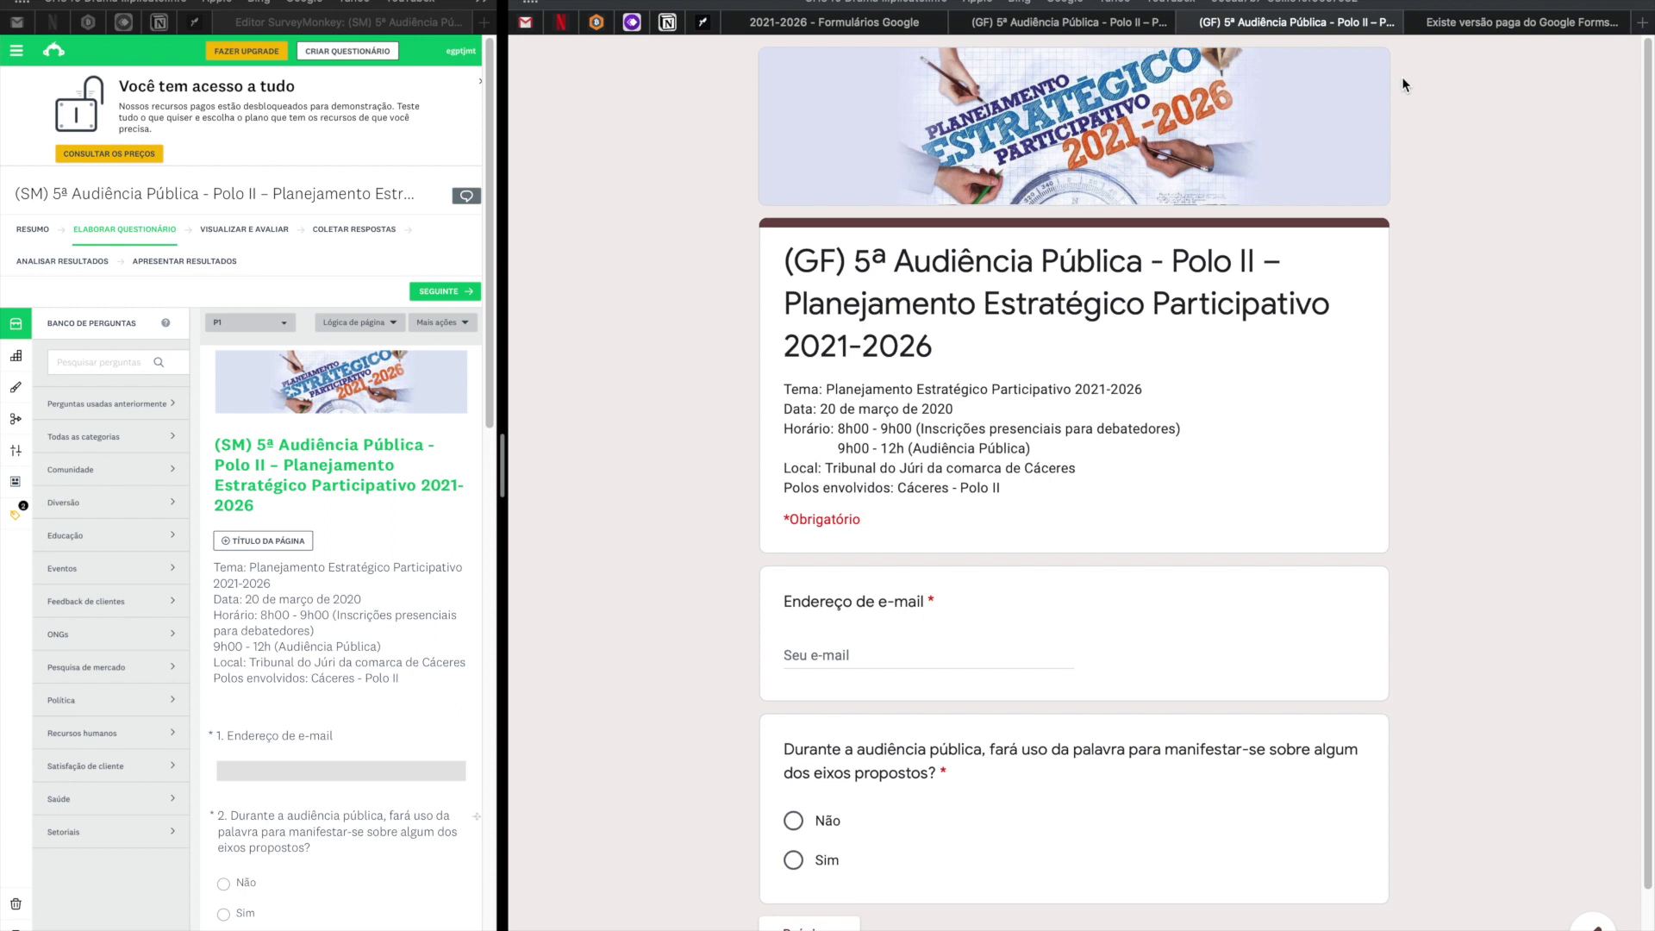
{"action": "middle_click", "coordinate": [1533, 24]}
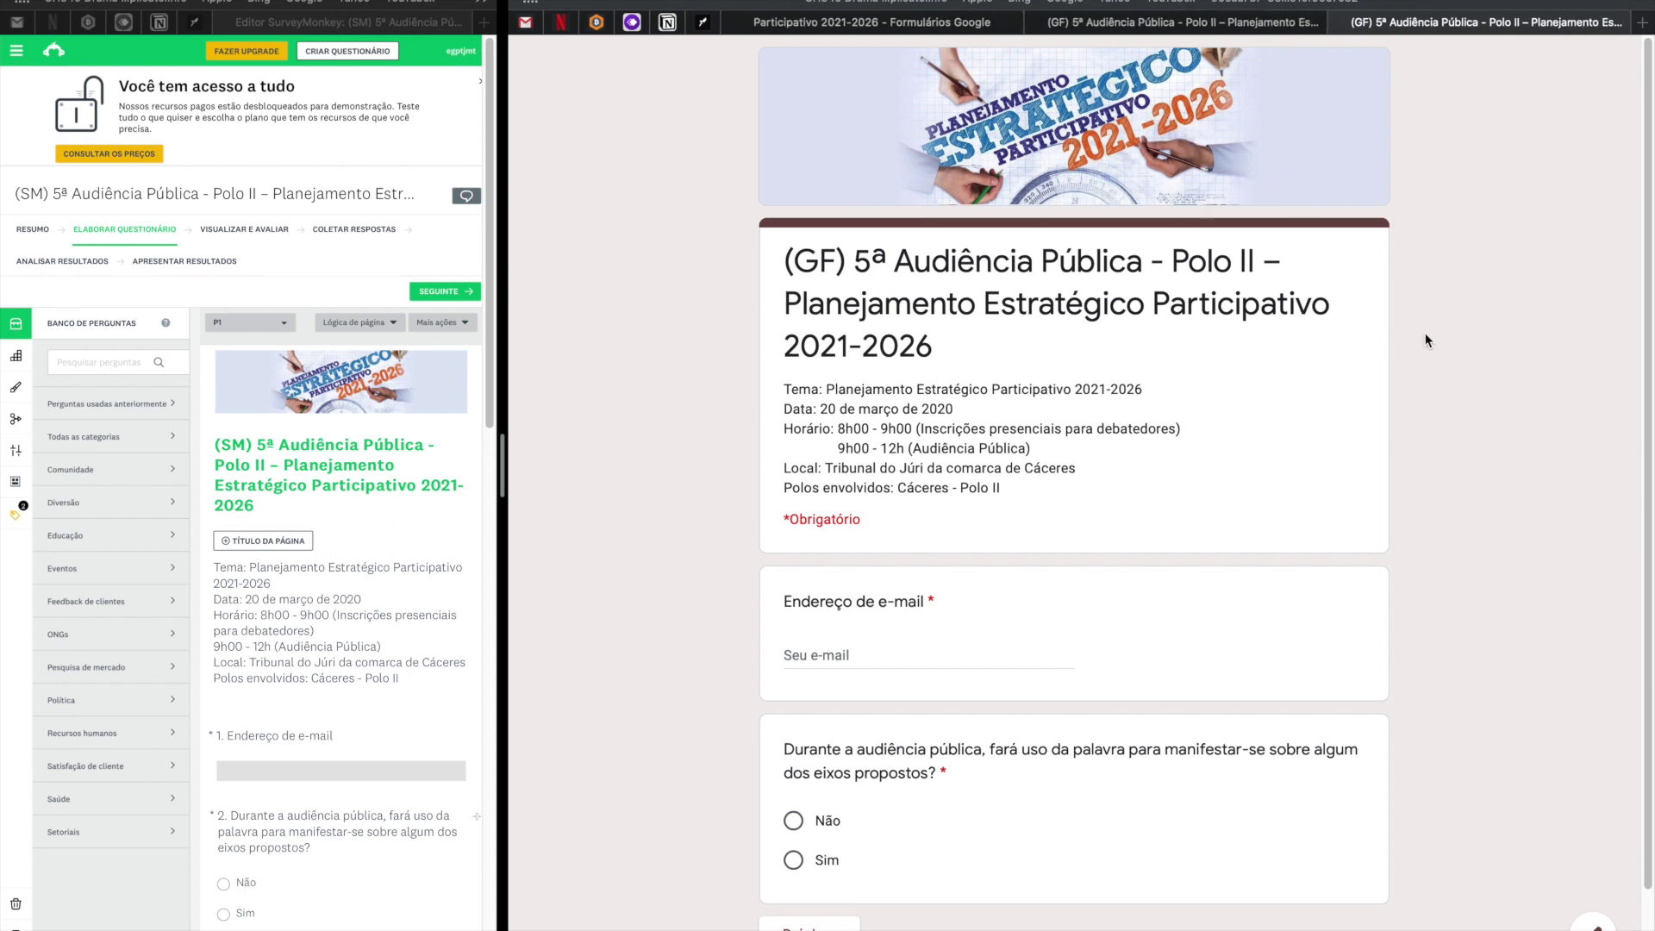
{"action": "scroll", "coordinate": [1426, 333], "scroll_direction": "down", "scroll_amount": 1}
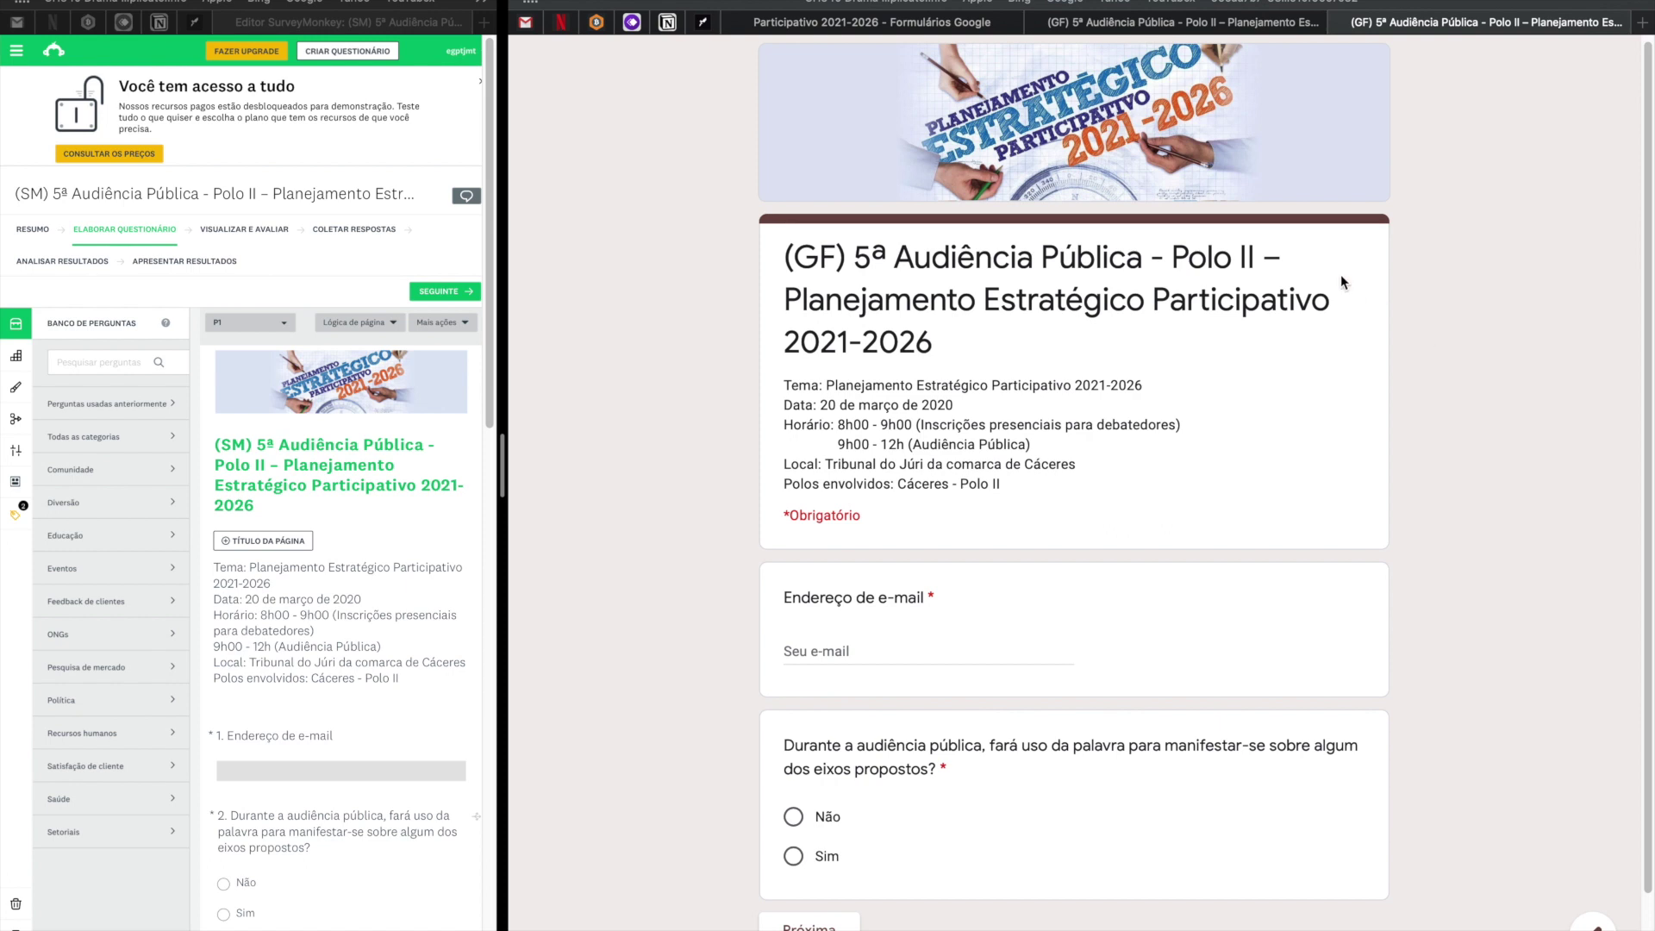
{"action": "scroll", "coordinate": [887, 116], "scroll_direction": "up", "scroll_amount": 1}
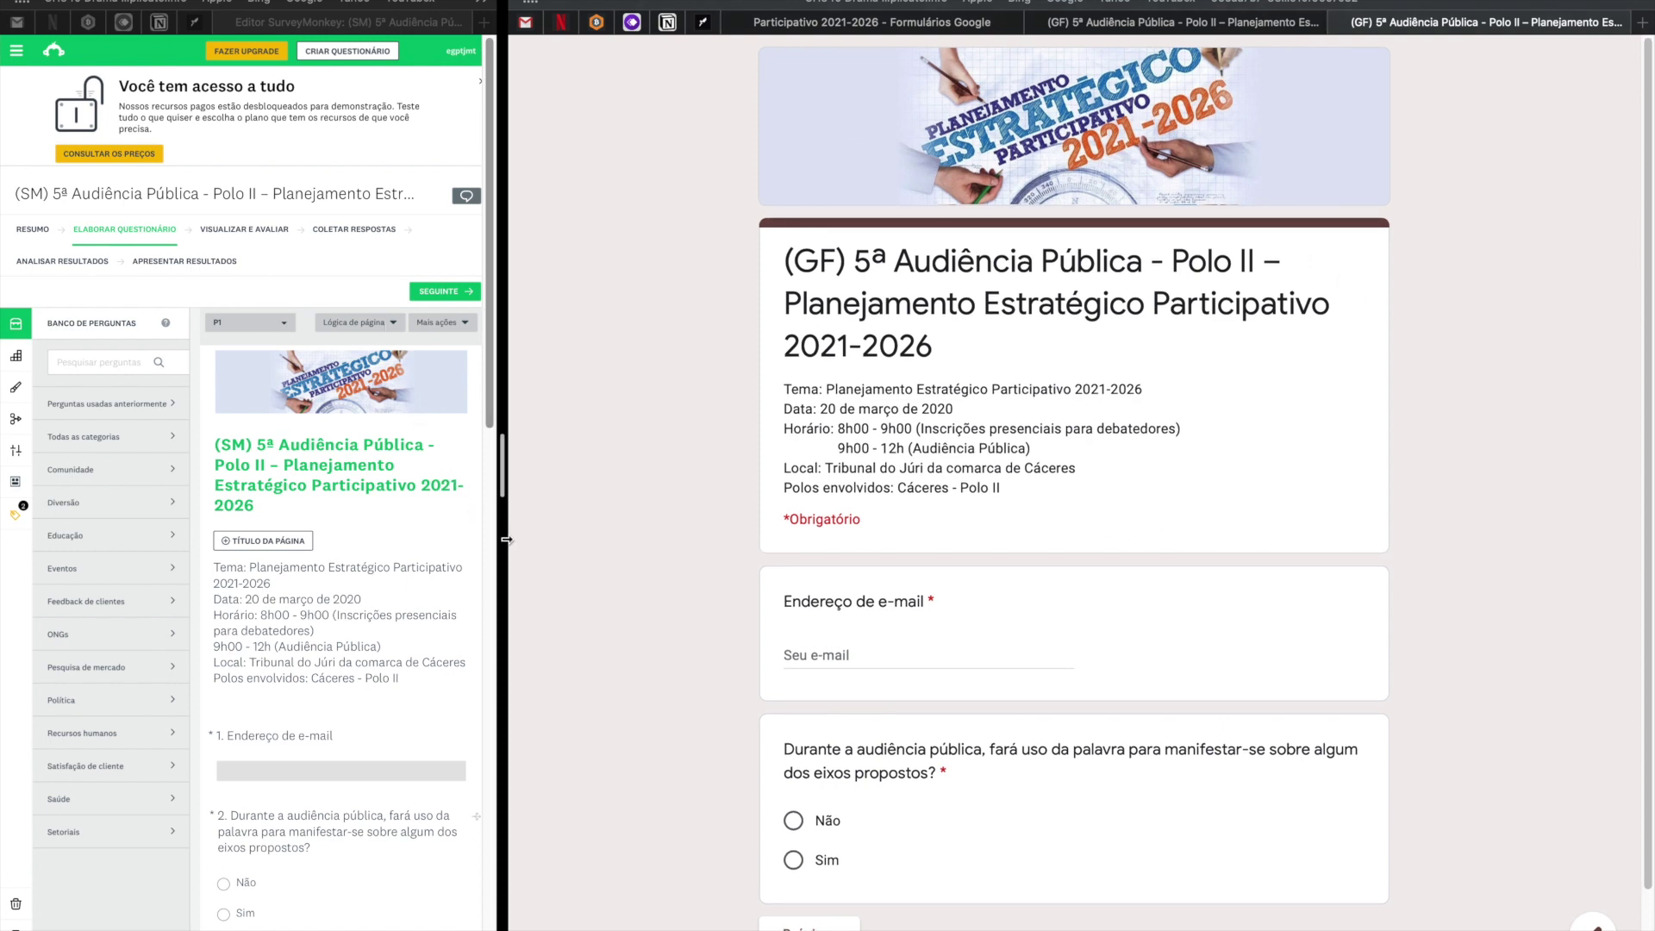
Switch SurveyMonkey to its Visualizar e avaliar step.
{"action": "left_click", "coordinate": [226, 235]}
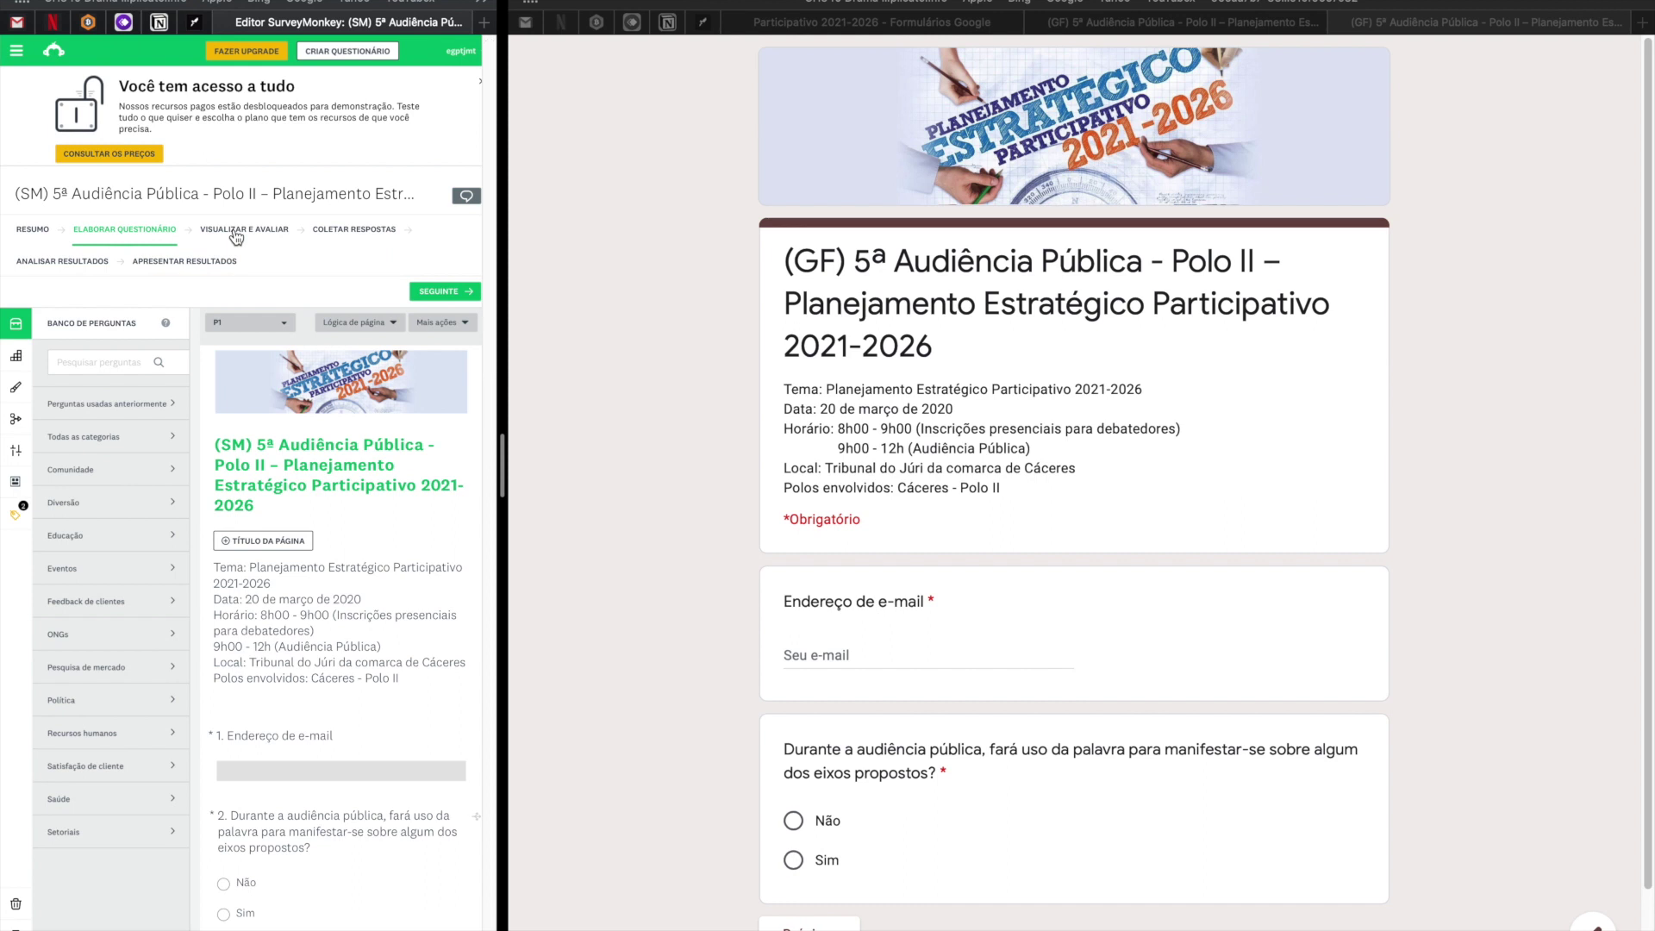
{"action": "left_click", "coordinate": [236, 235]}
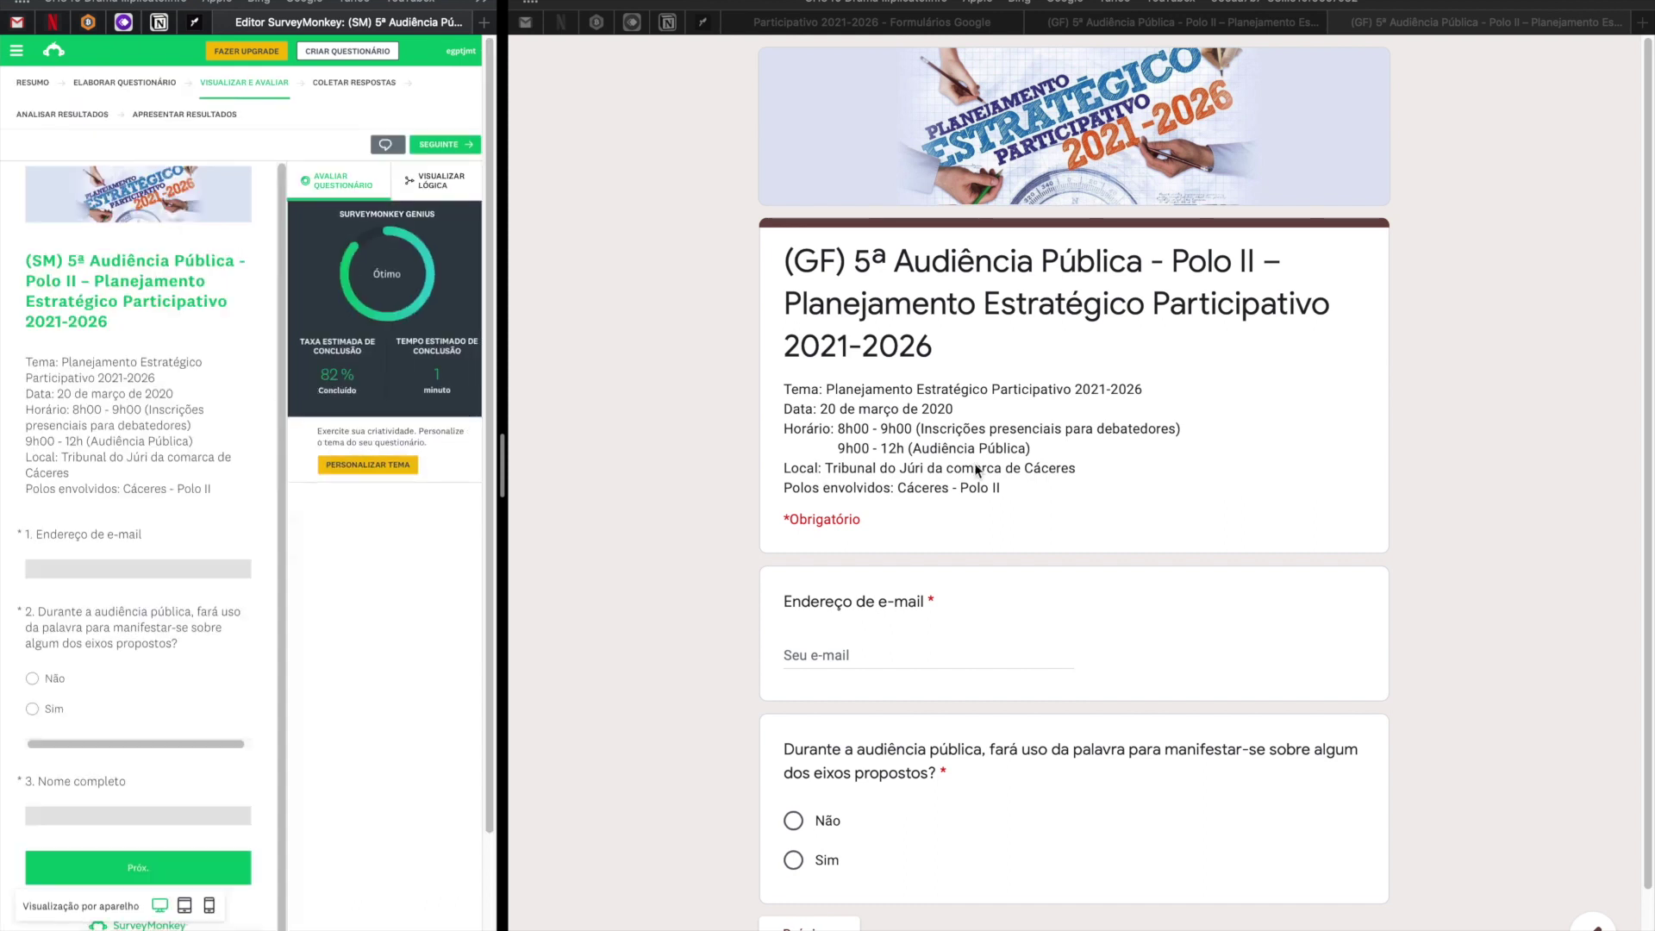
{"action": "scroll", "coordinate": [933, 364], "scroll_direction": "down", "scroll_amount": 1}
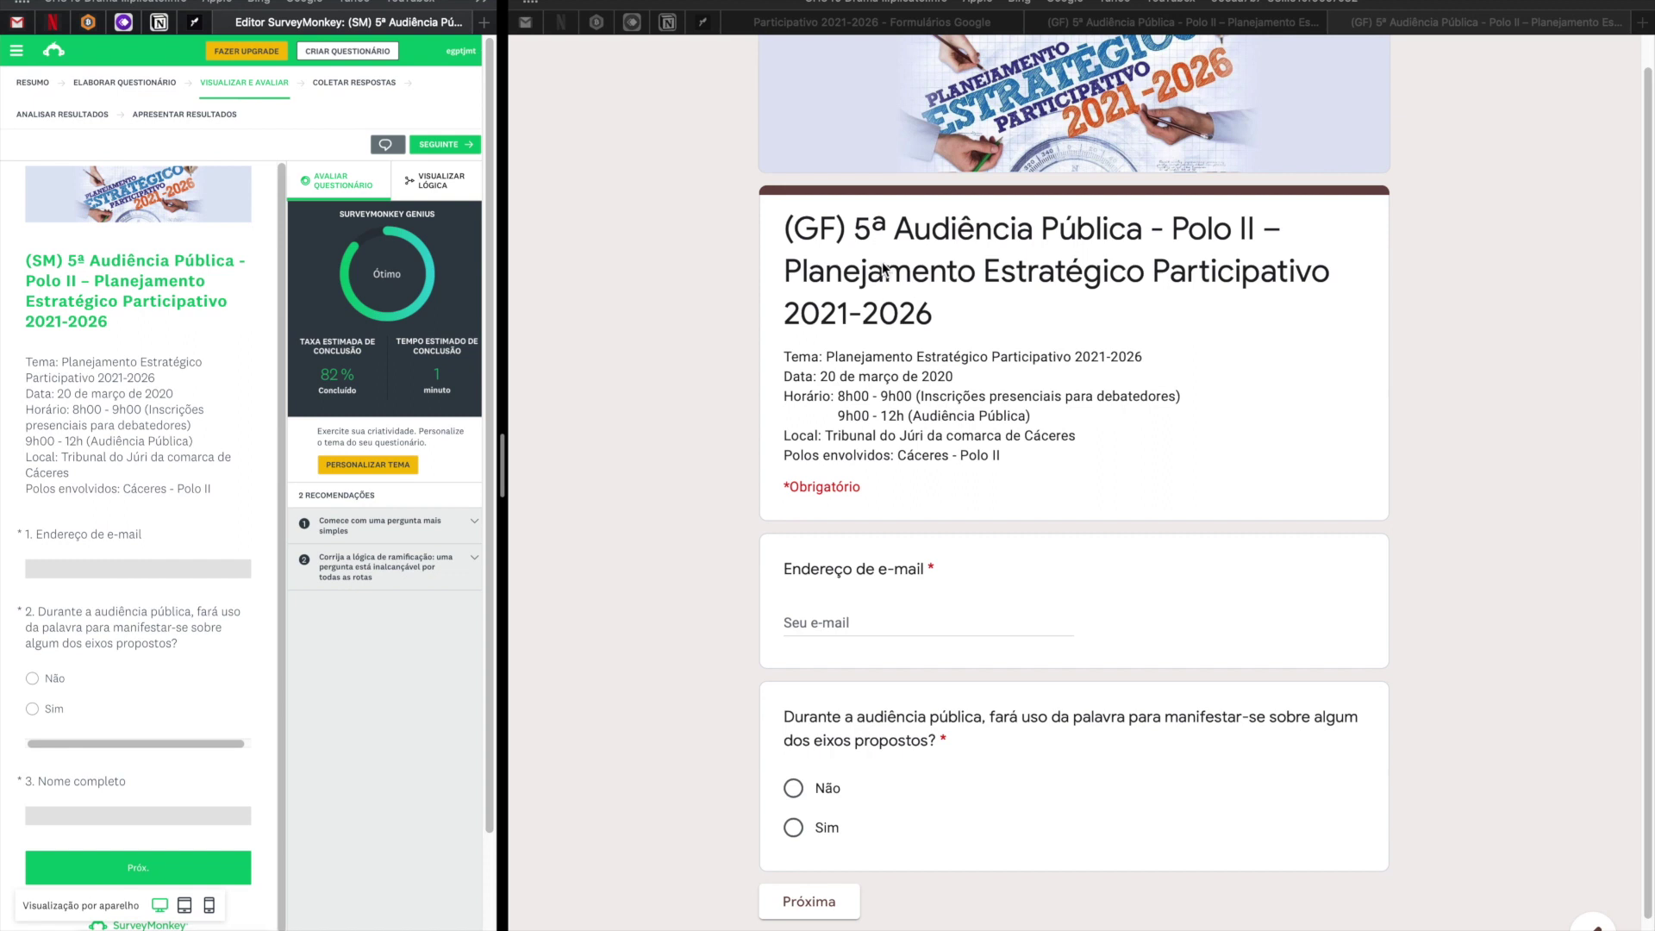
{"action": "scroll", "coordinate": [979, 188], "scroll_direction": "up", "scroll_amount": 1}
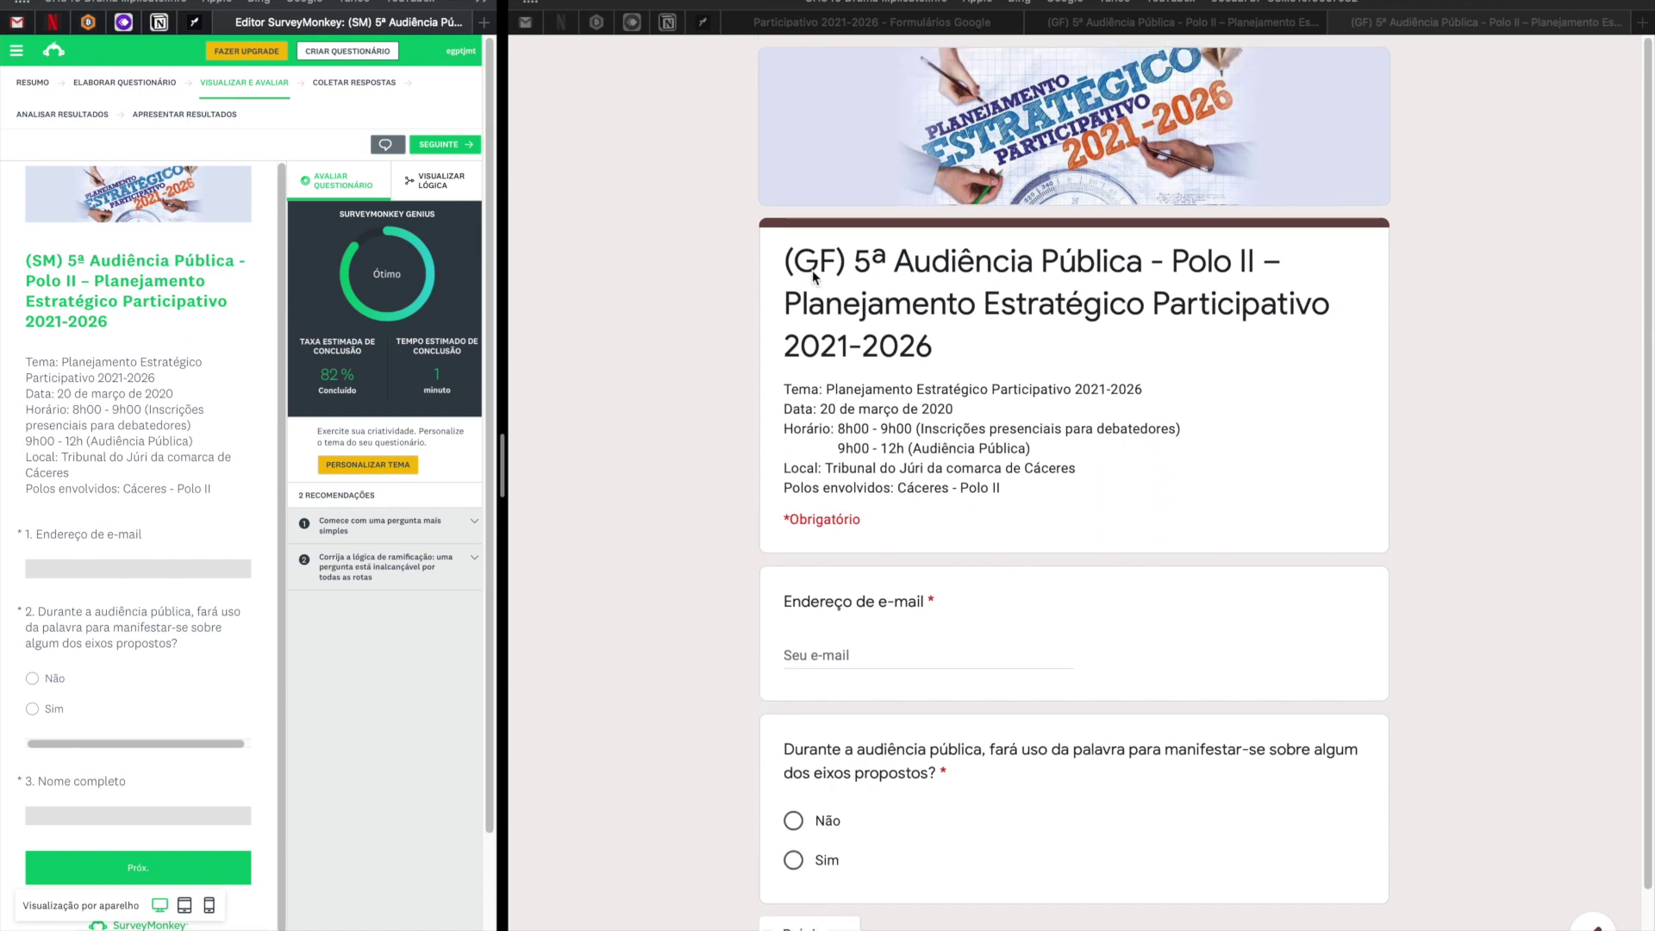
Highlight the form's date, schedule and venue lines, then enter a test e-mail and answer Sim.
{"action": "left_click", "coordinate": [914, 310]}
{"action": "left_click_drag", "start_coordinate": [801, 408], "coordinate": [924, 468]}
{"action": "scroll", "coordinate": [948, 520], "scroll_direction": "down", "scroll_amount": 3}
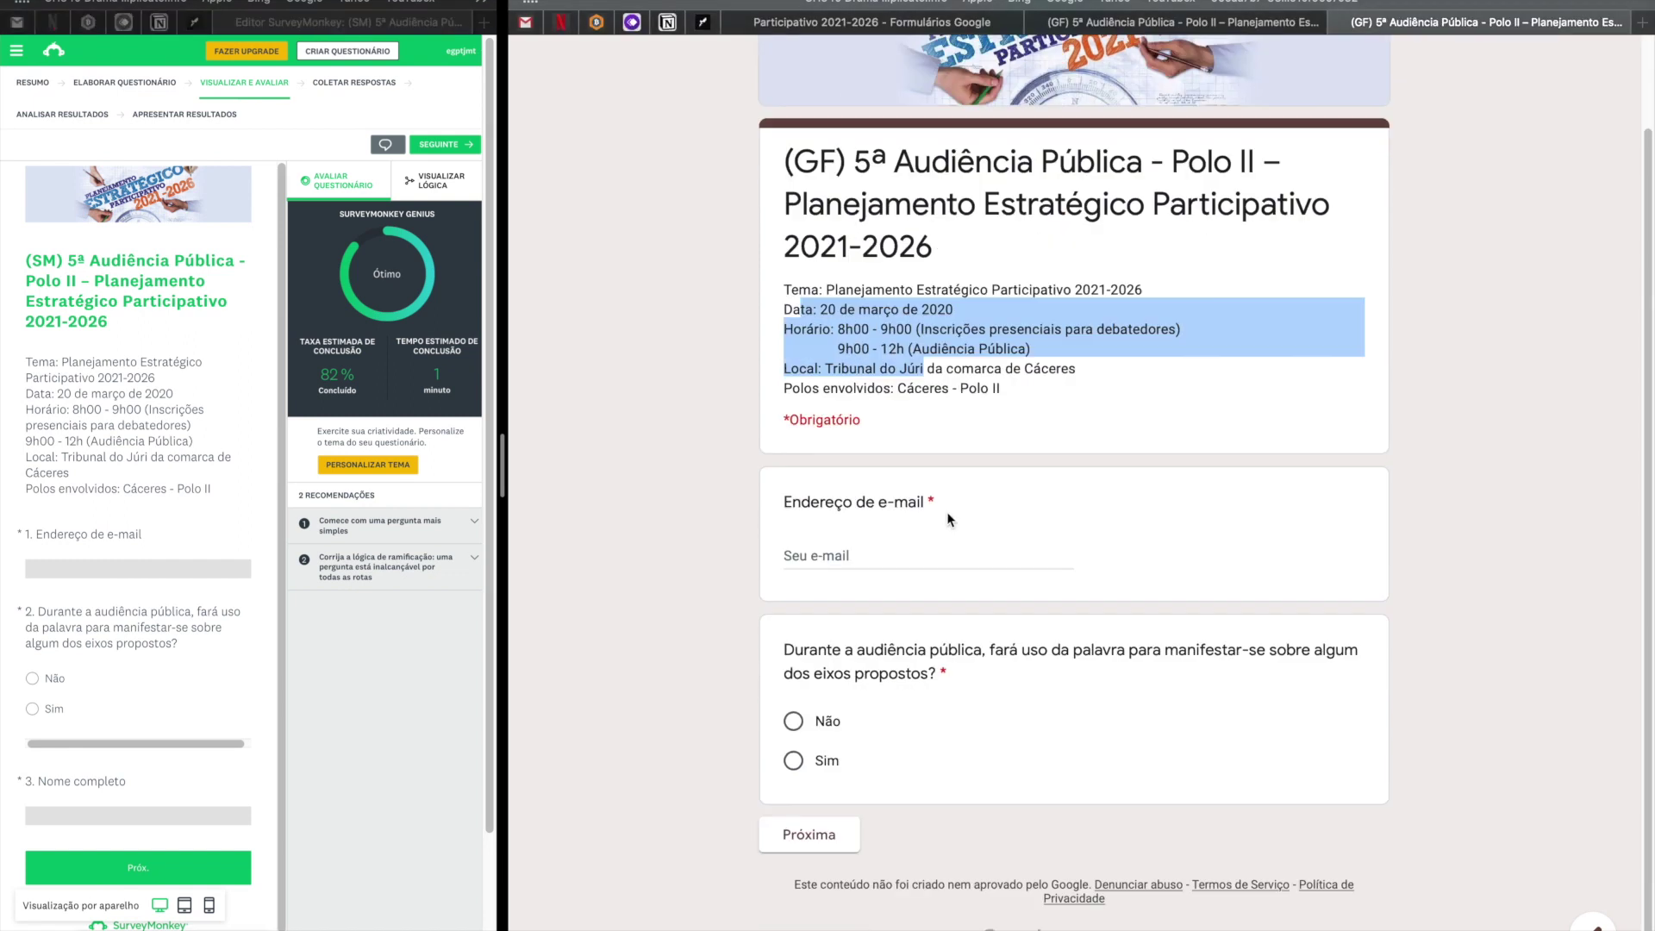
{"action": "left_click", "coordinate": [860, 555]}
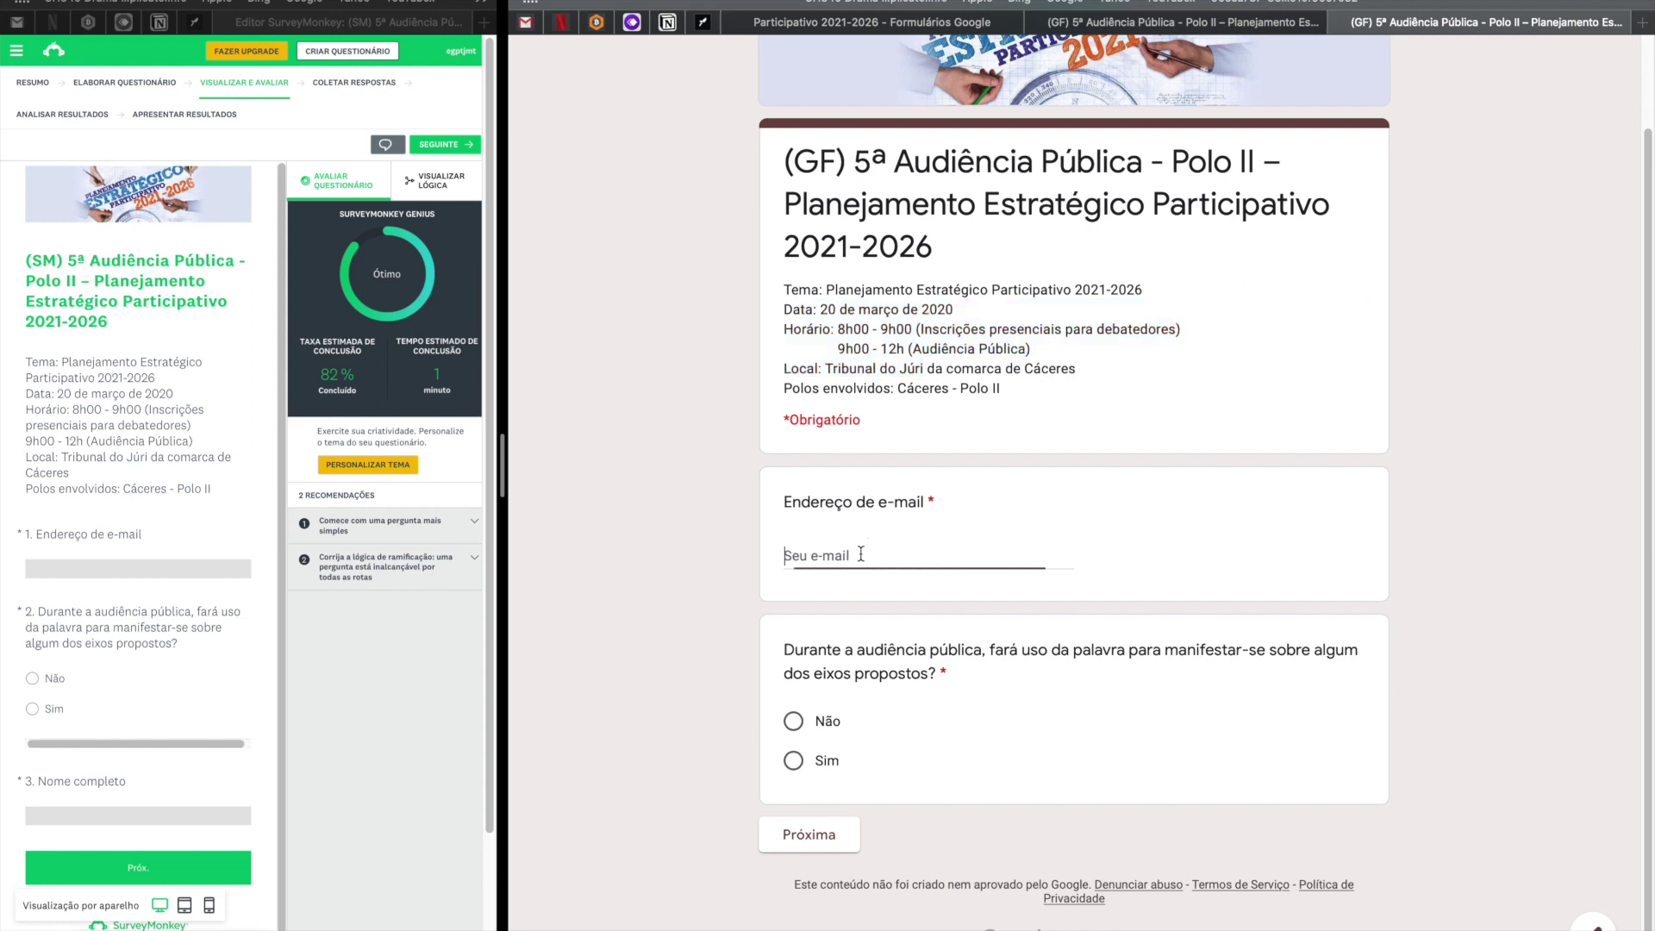
{"action": "double_click", "coordinate": [814, 556]}
{"action": "type", "text": "teste"}
{"action": "left_click", "coordinate": [795, 763]}
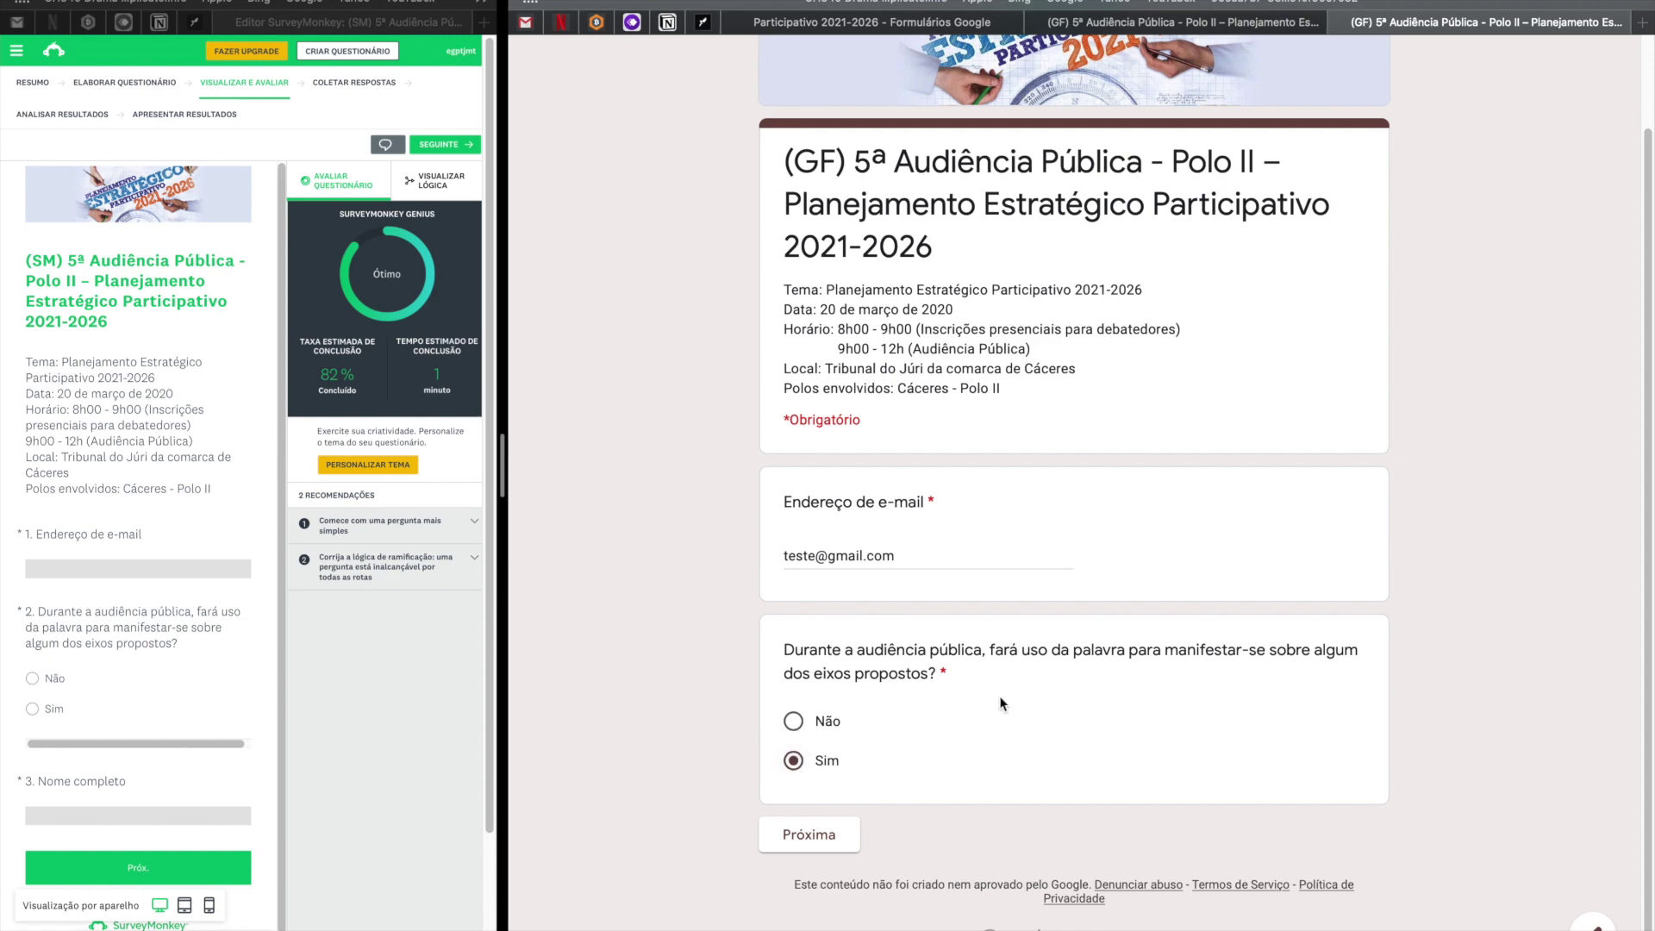
Close the filled-in preview, discarding the test answers, so it reloads blank.
{"action": "scroll", "coordinate": [1042, 557], "scroll_direction": "up", "scroll_amount": 2}
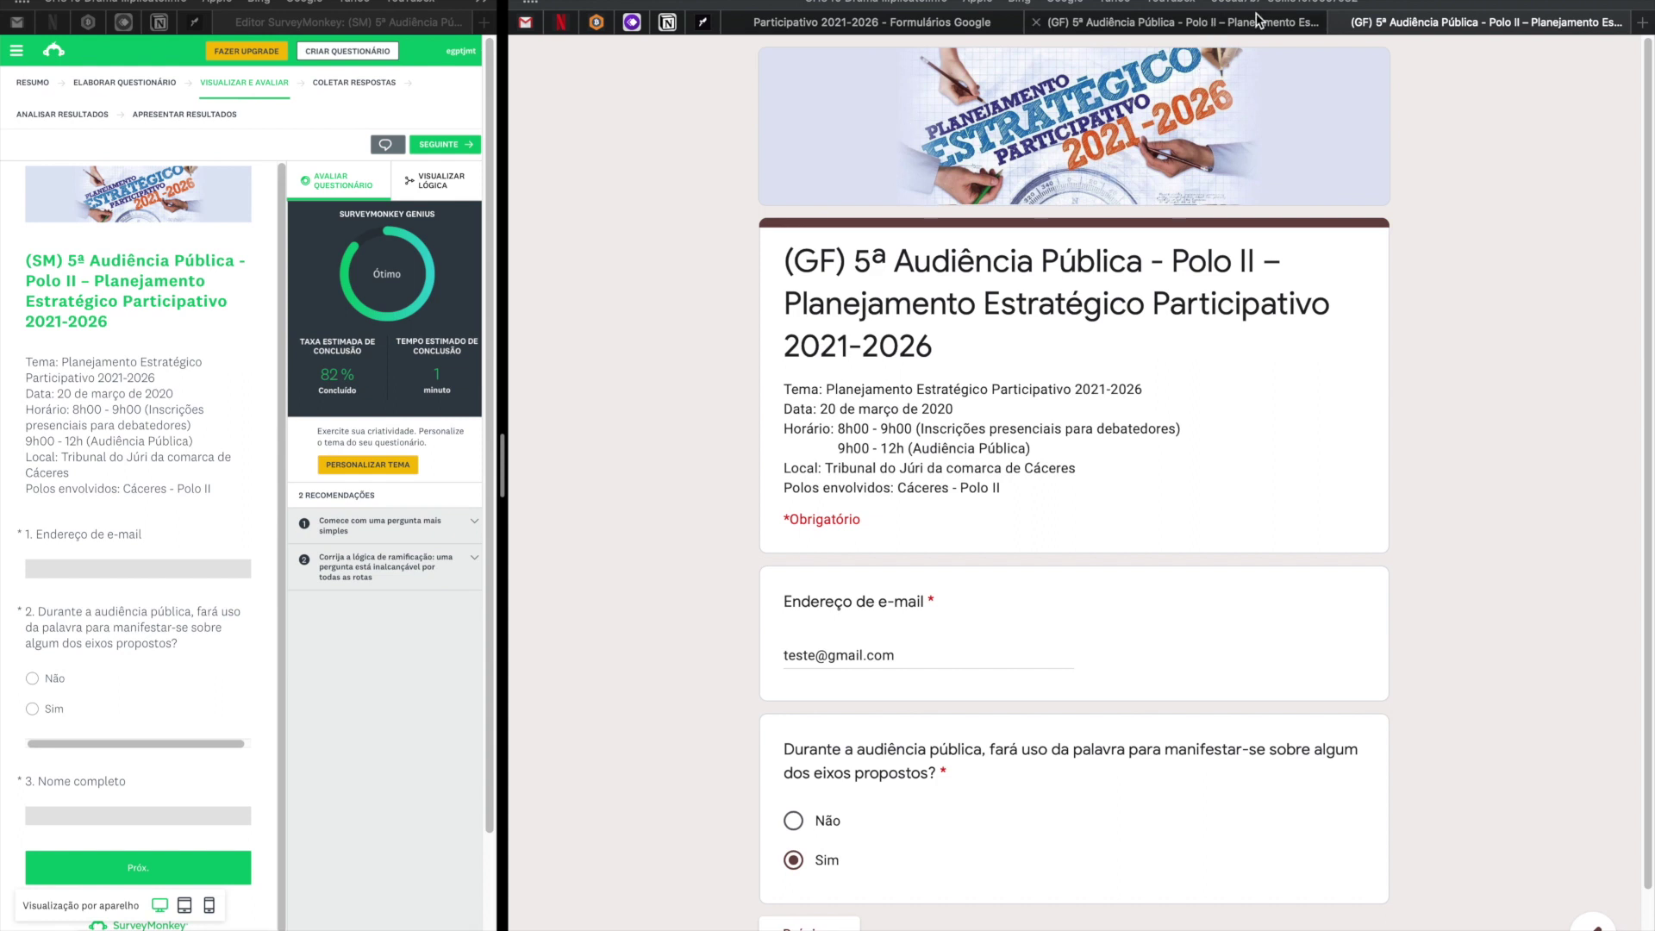
{"action": "key", "text": "super+w"}
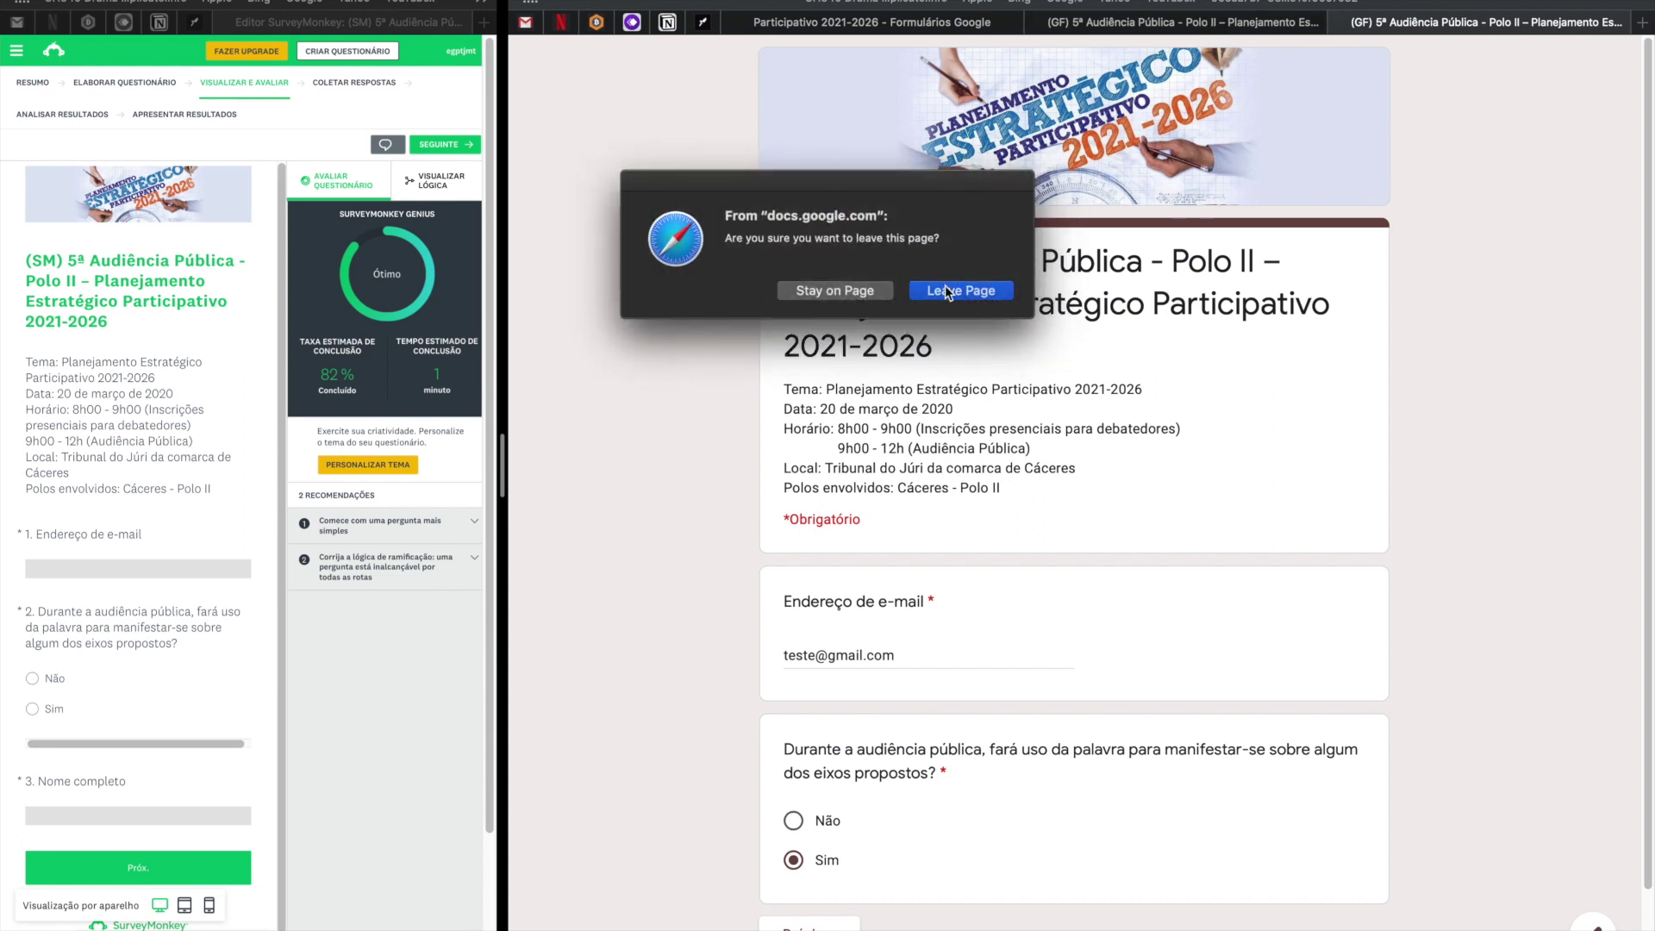
{"action": "left_click", "coordinate": [949, 291]}
{"action": "left_click", "coordinate": [897, 815]}
{"action": "scroll", "coordinate": [1052, 699], "scroll_direction": "down", "scroll_amount": 2}
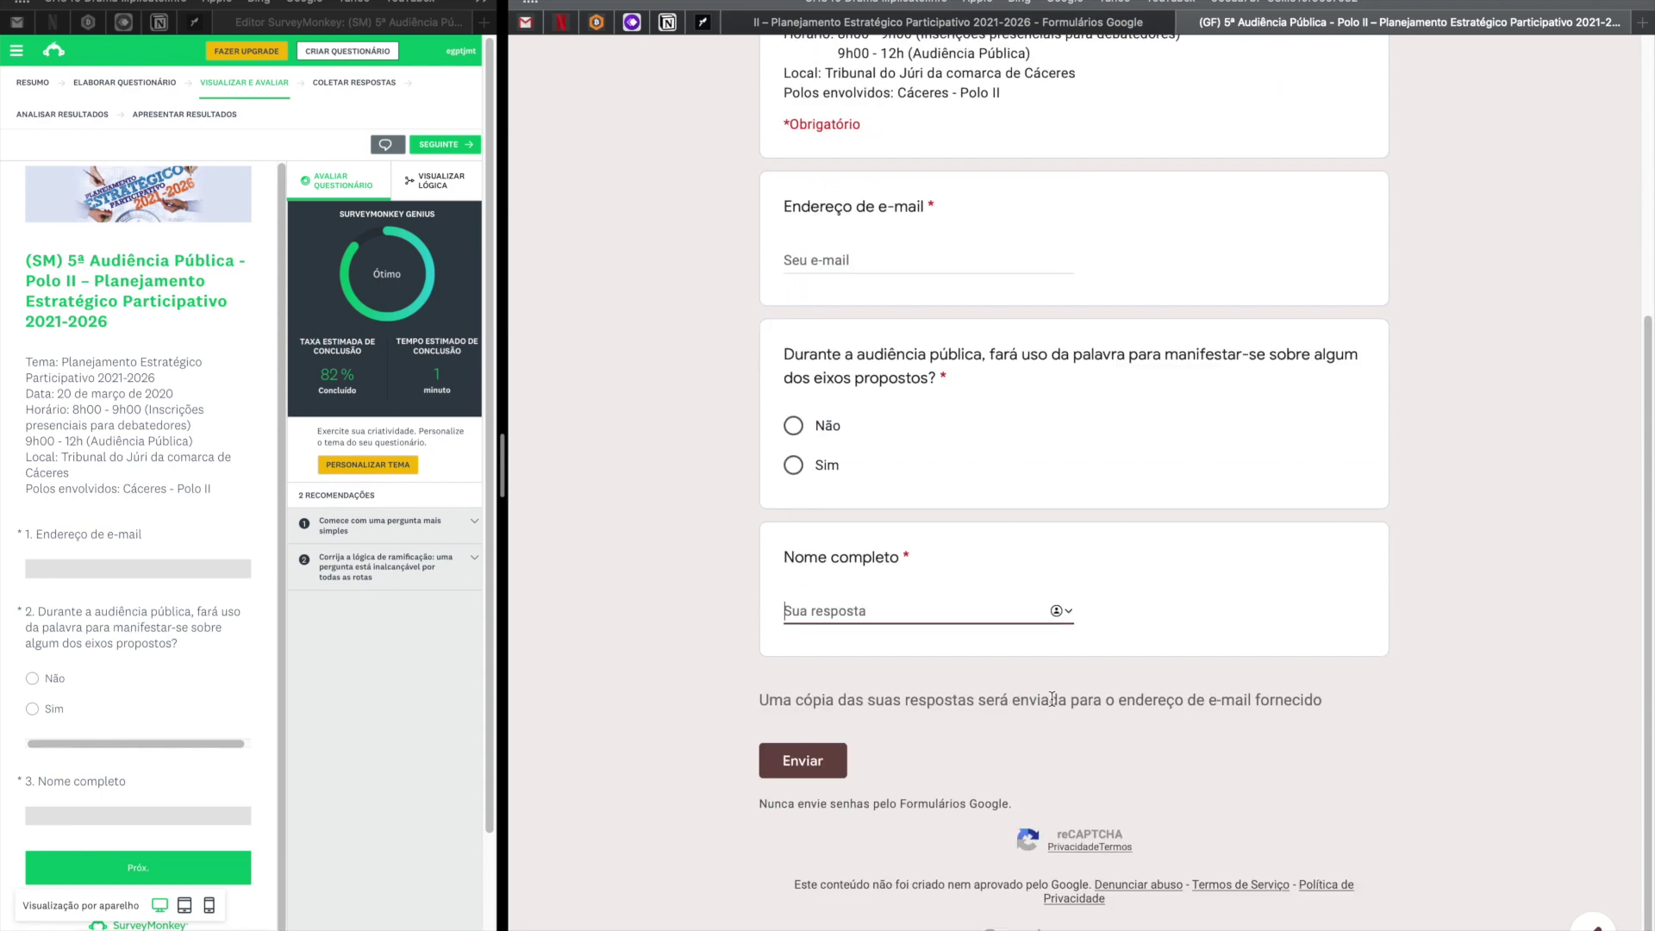
{"action": "scroll", "coordinate": [965, 628], "scroll_direction": "up", "scroll_amount": 5}
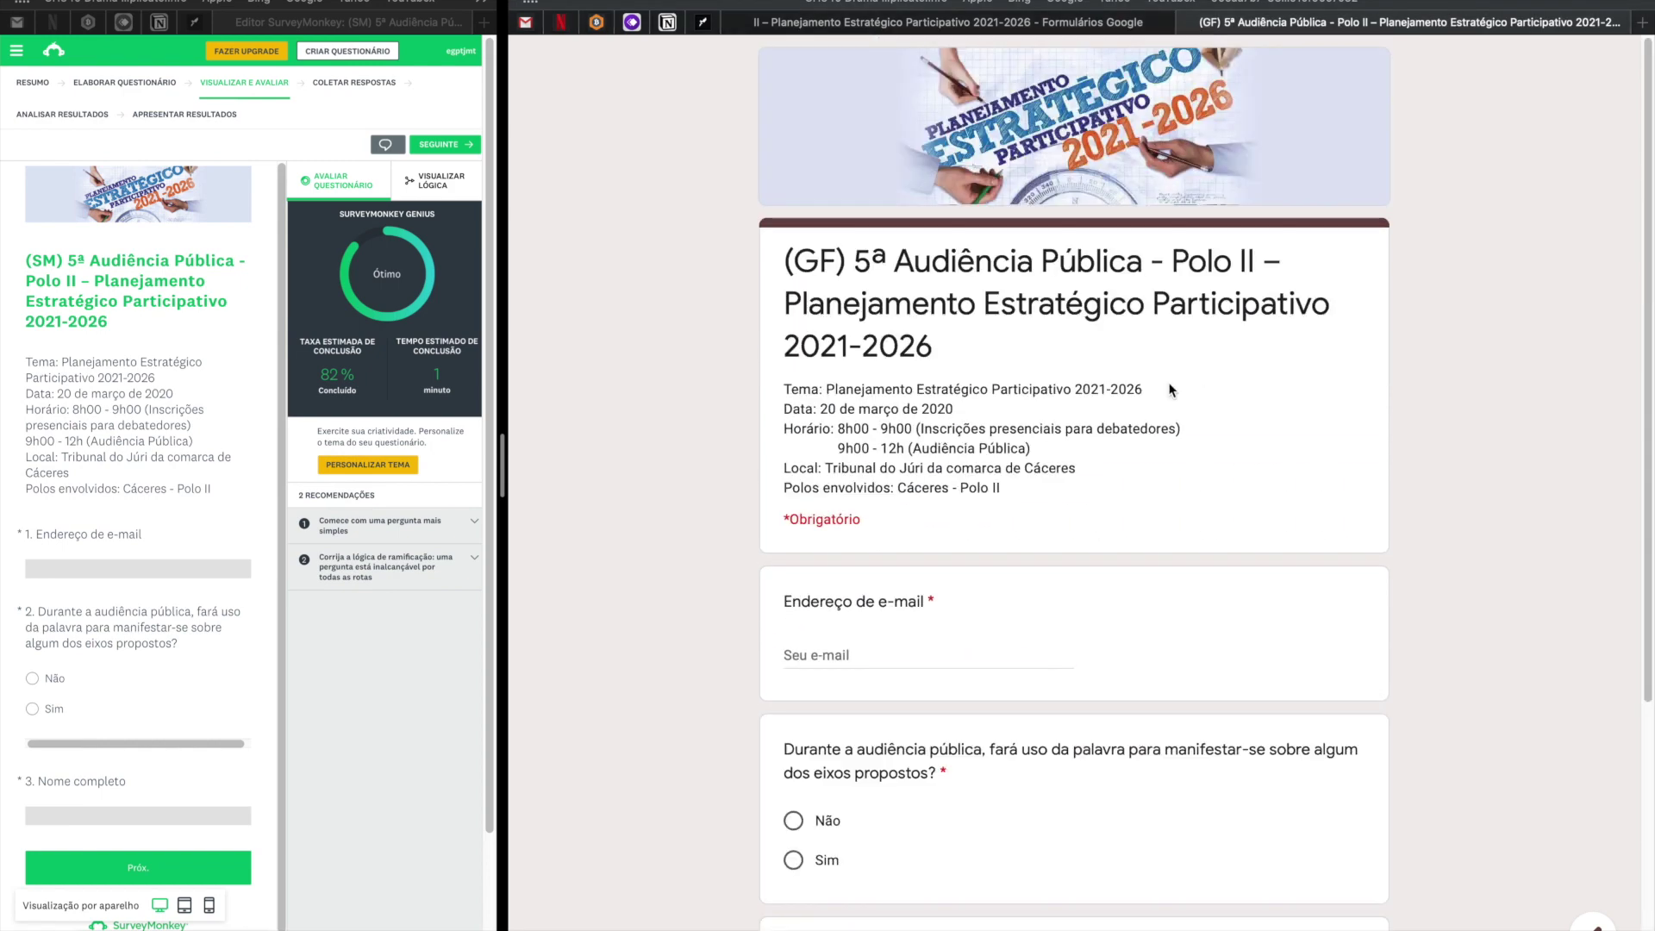
Return to the Google Forms editor tab and reload it.
{"action": "left_click", "coordinate": [992, 23]}
{"action": "scroll", "coordinate": [1150, 284], "scroll_direction": "down", "scroll_amount": 10}
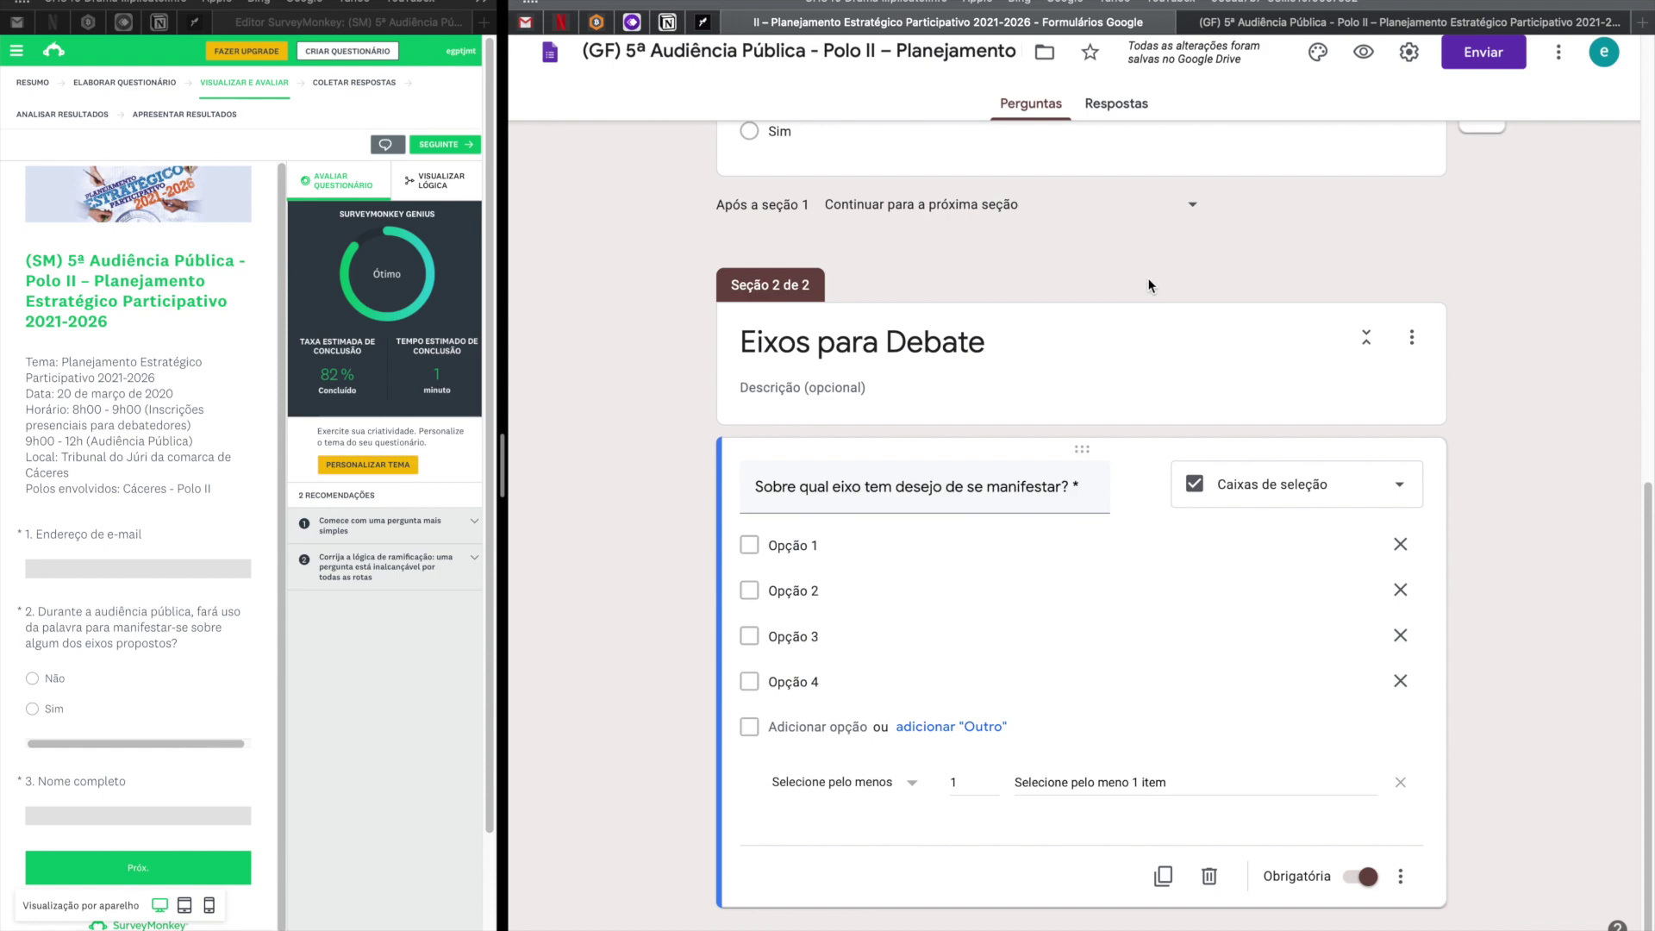
{"action": "scroll", "coordinate": [1149, 285], "scroll_direction": "up", "scroll_amount": 10}
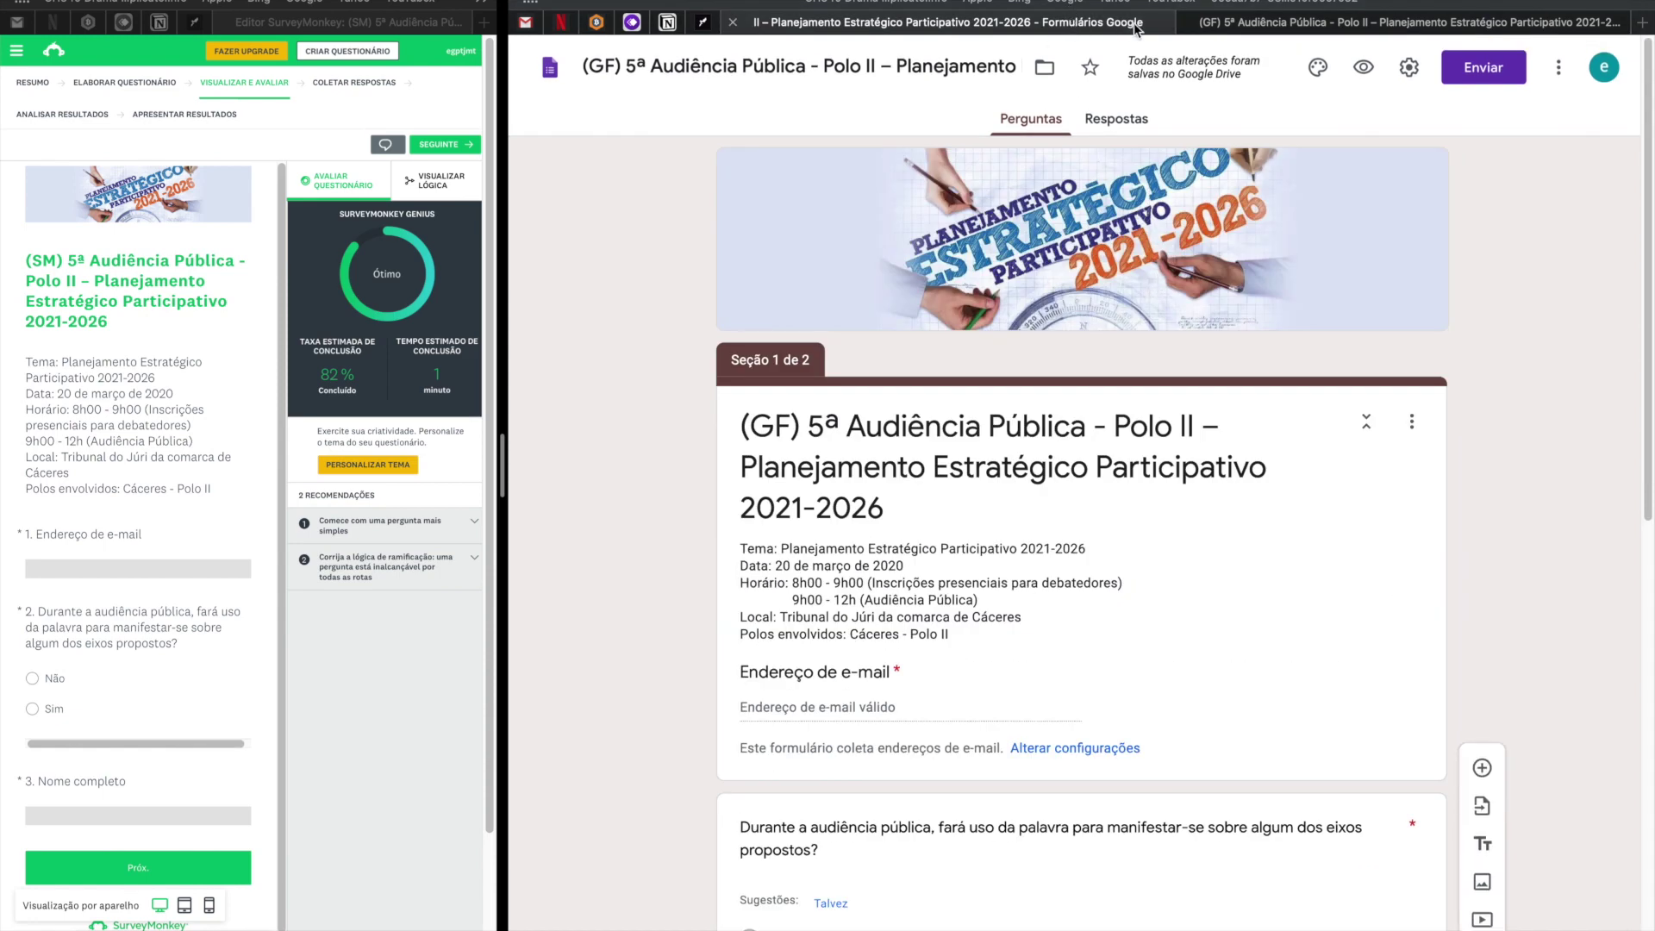
{"action": "scroll", "coordinate": [1117, 304], "scroll_direction": "down", "scroll_amount": 10}
{"action": "scroll", "coordinate": [1117, 304], "scroll_direction": "up", "scroll_amount": 3}
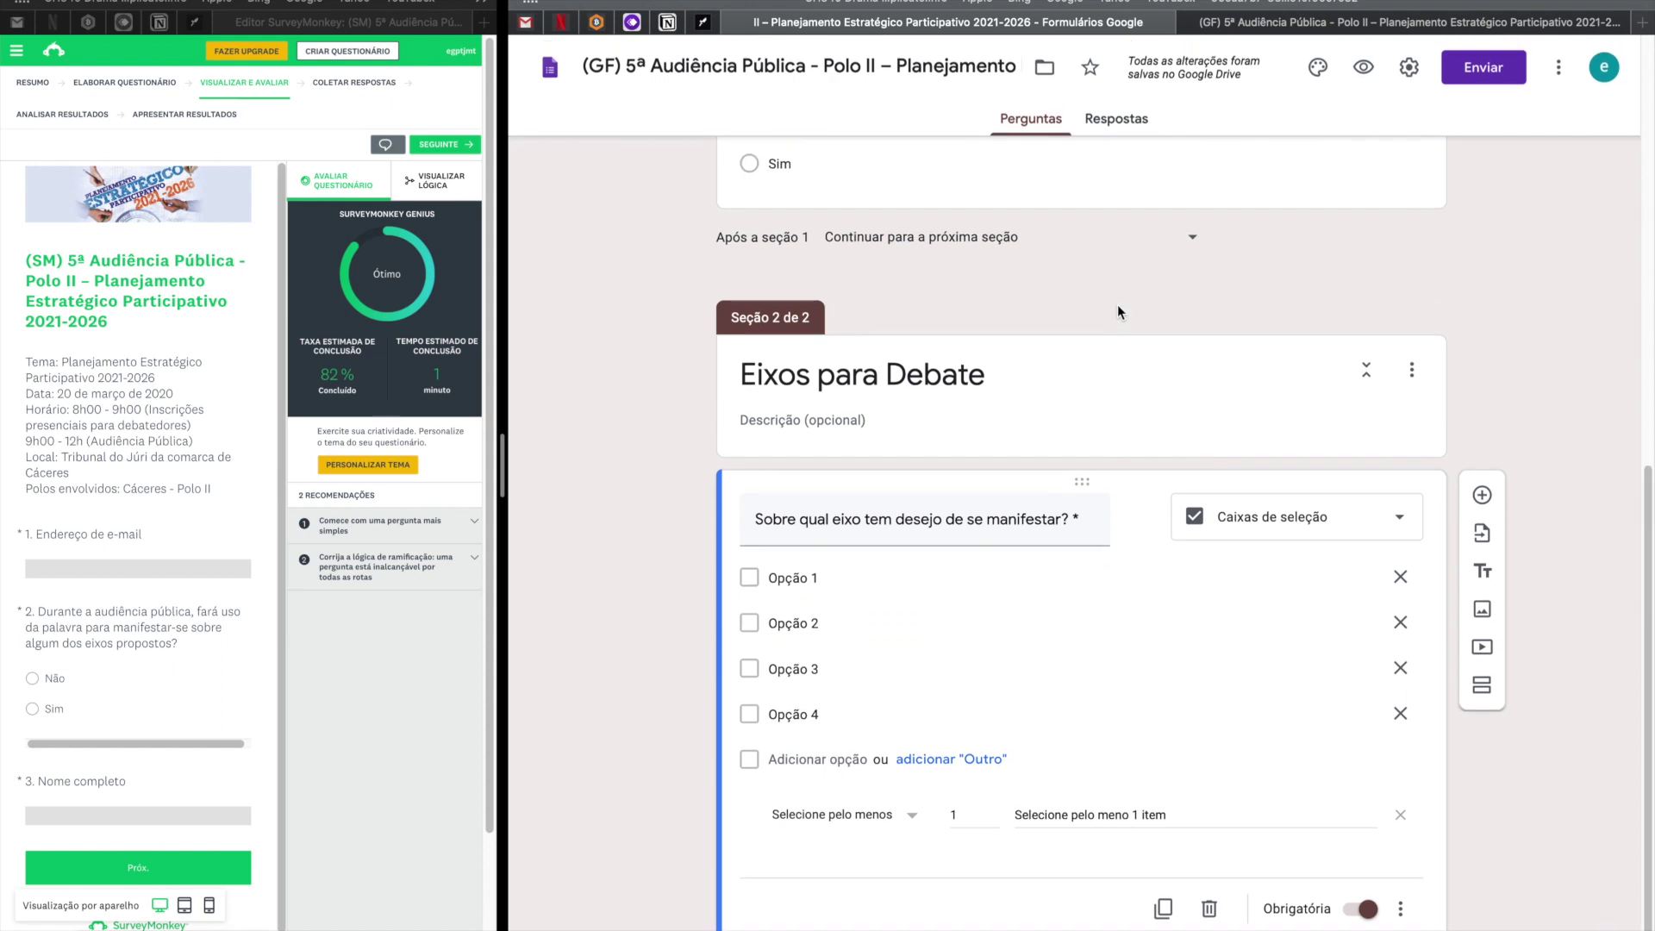
{"action": "left_click", "coordinate": [1362, 22]}
{"action": "key", "text": "super+r"}
{"action": "left_click", "coordinate": [981, 294]}
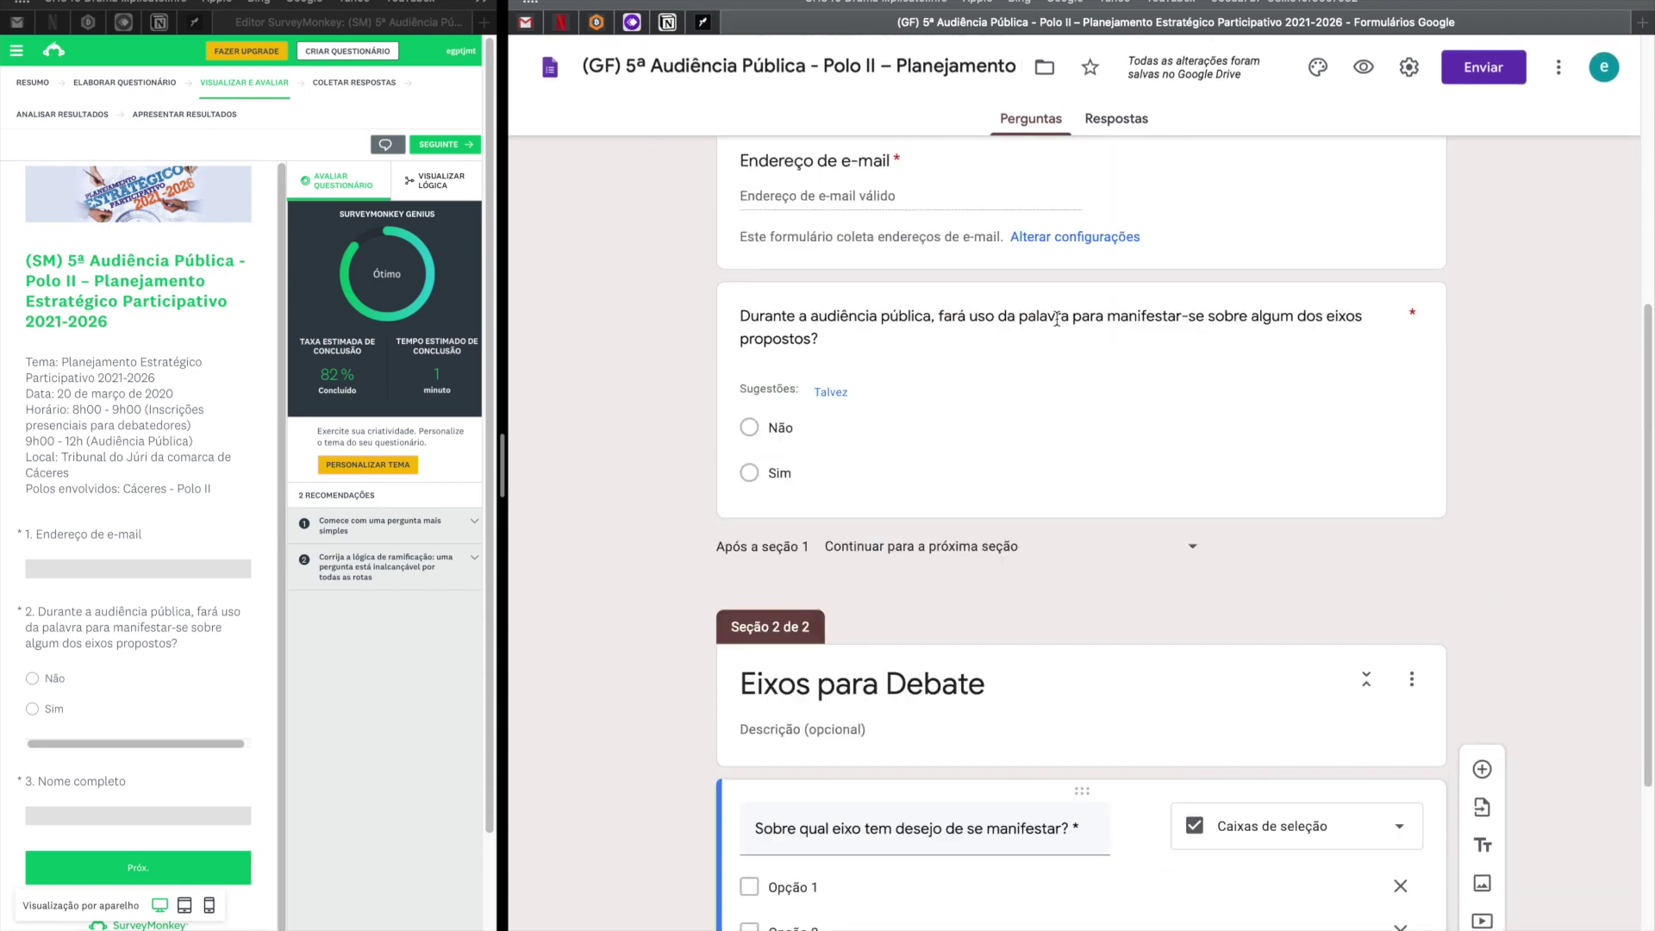
Inspect question 2's branching and keep section 1 continuing to the next section.
{"action": "left_click", "coordinate": [901, 488]}
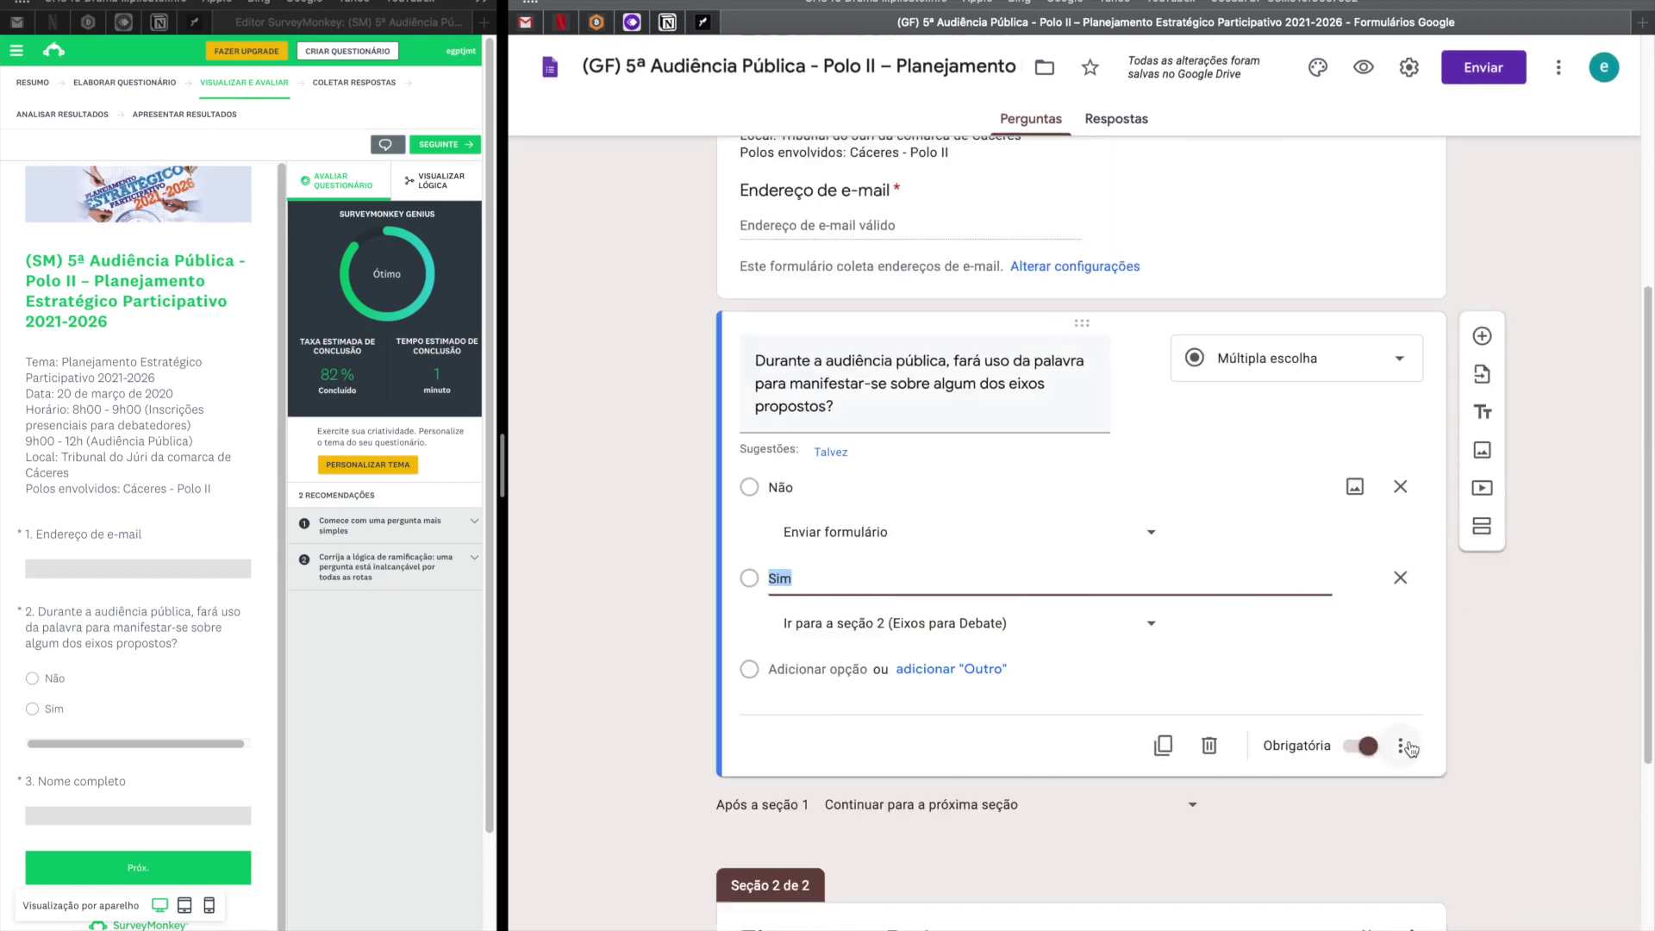
{"action": "left_click", "coordinate": [933, 826]}
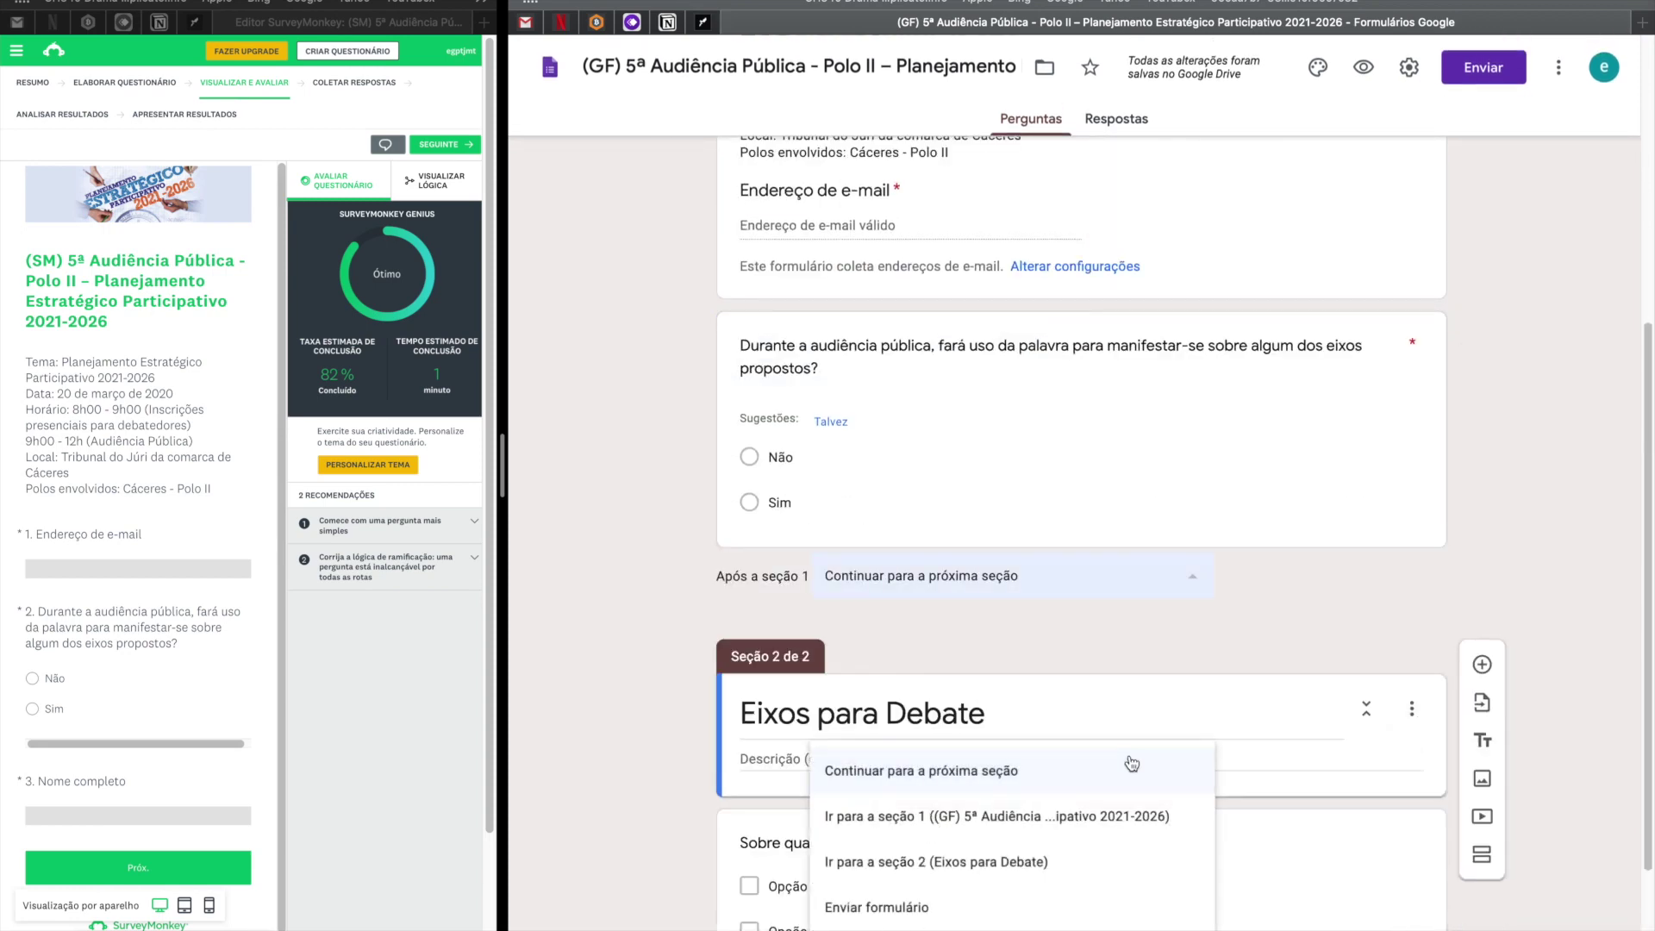
{"action": "left_click", "coordinate": [1326, 552]}
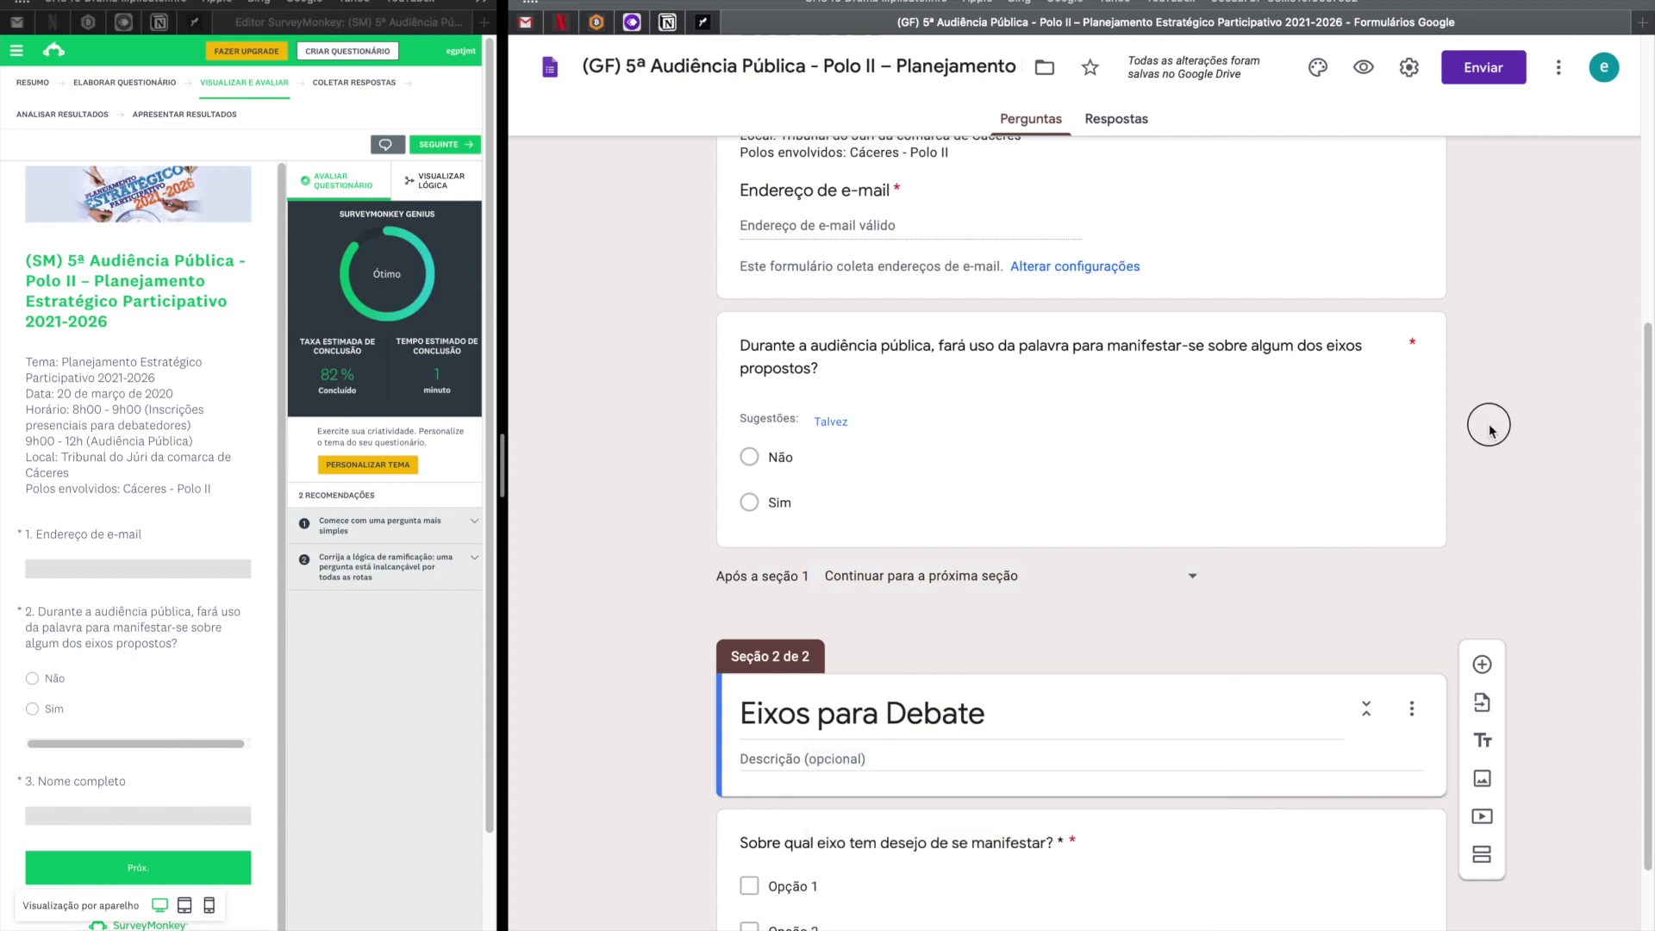
{"action": "scroll", "coordinate": [1481, 410], "scroll_direction": "down", "scroll_amount": 2}
{"action": "scroll", "coordinate": [1441, 437], "scroll_direction": "up", "scroll_amount": 2}
Add a required question titled 'Nome Completo' below question 2.
{"action": "left_click", "coordinate": [1290, 315]}
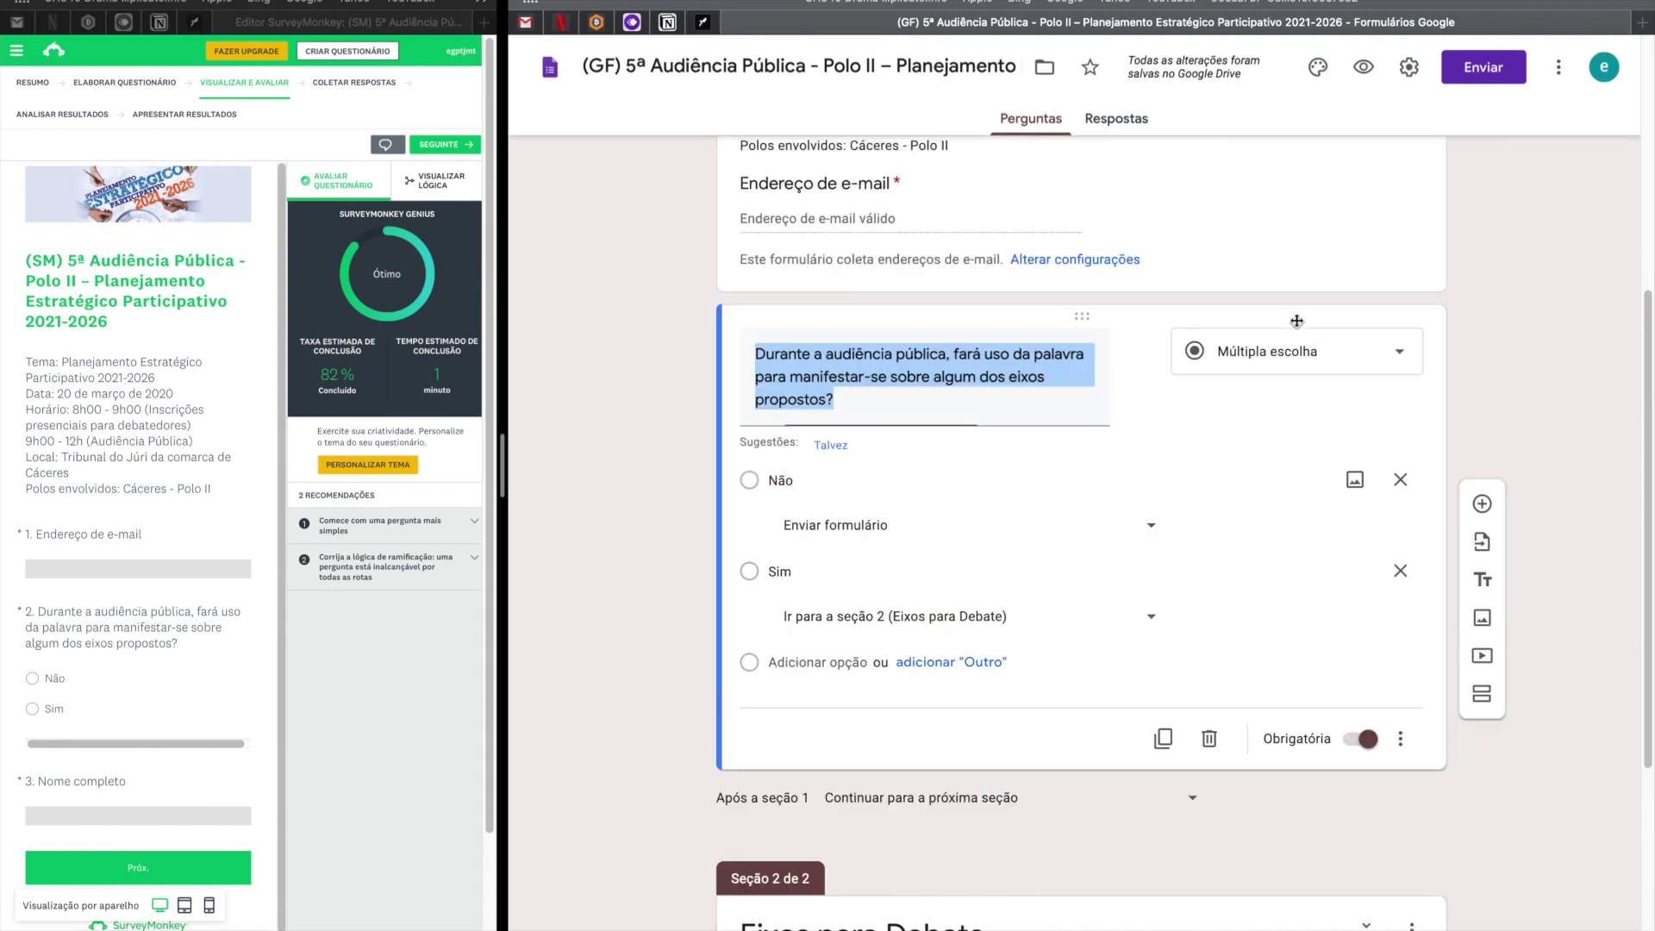
{"action": "left_click", "coordinate": [1482, 329]}
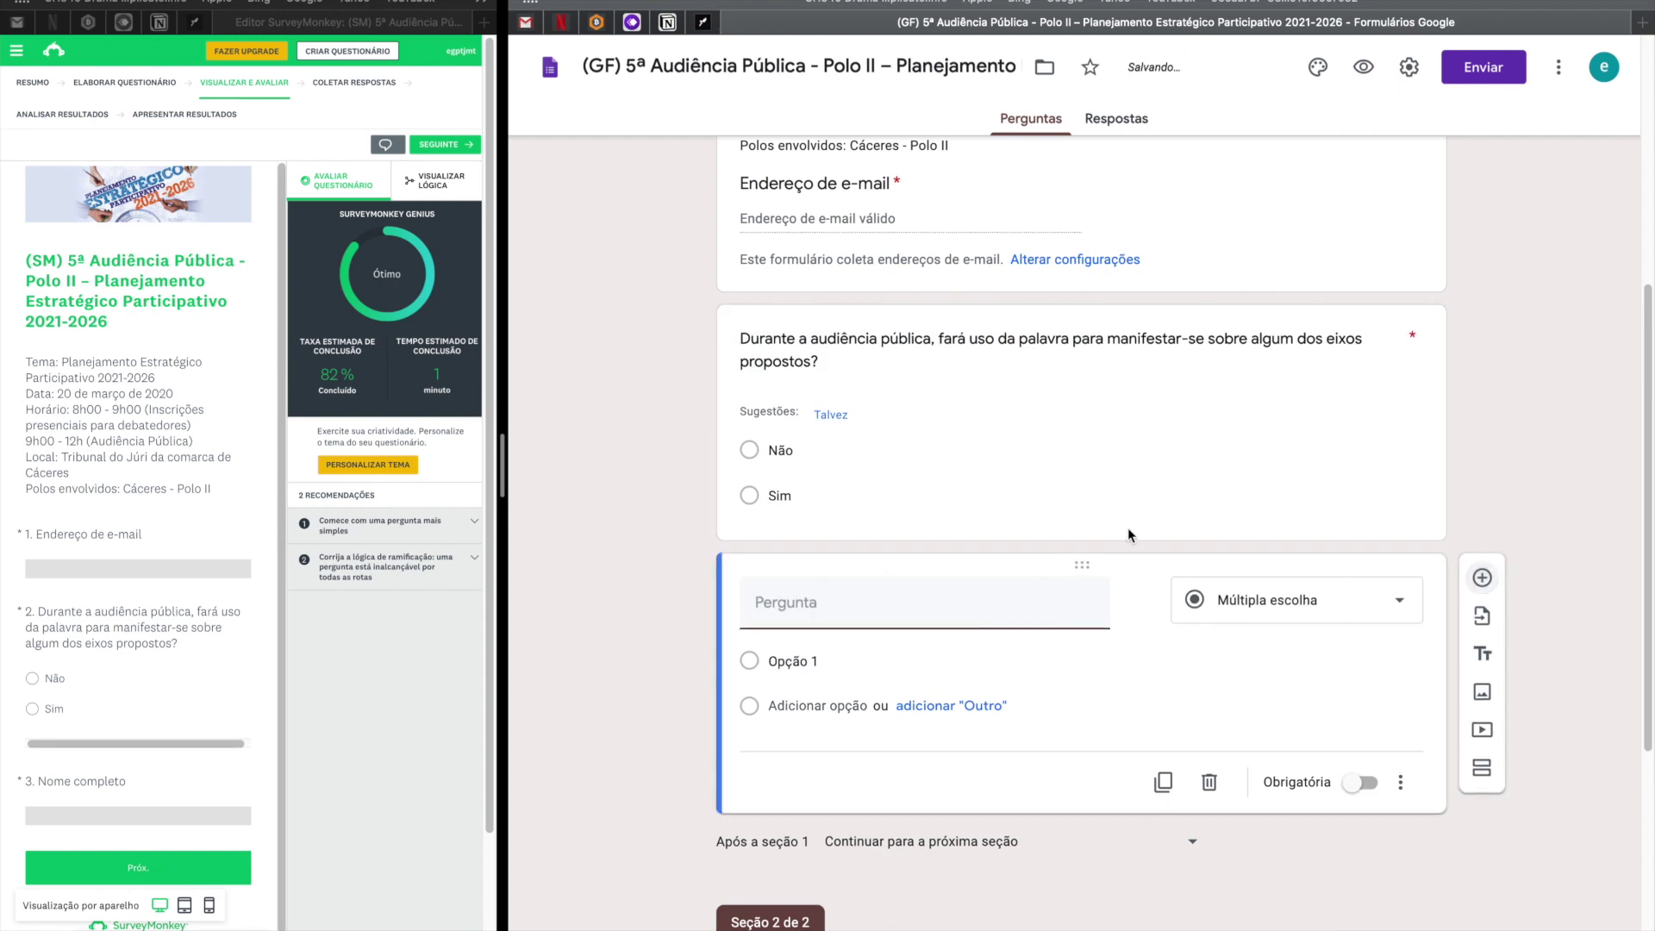
{"action": "type", "text": "Nome Completo"}
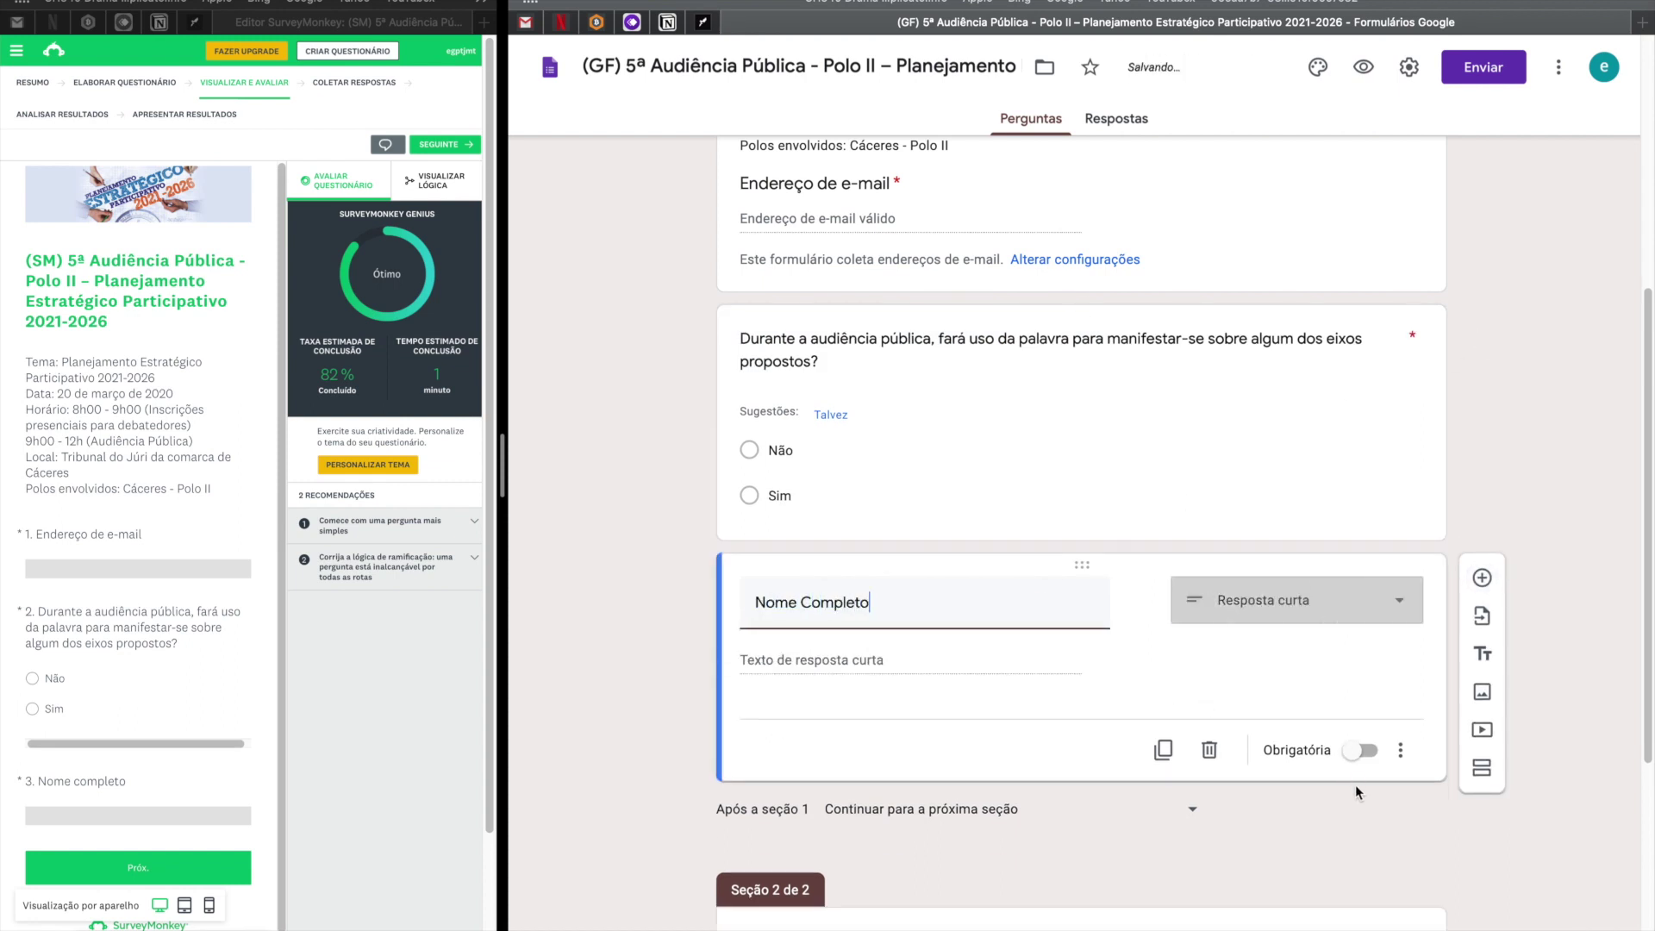
{"action": "left_click", "coordinate": [1360, 750]}
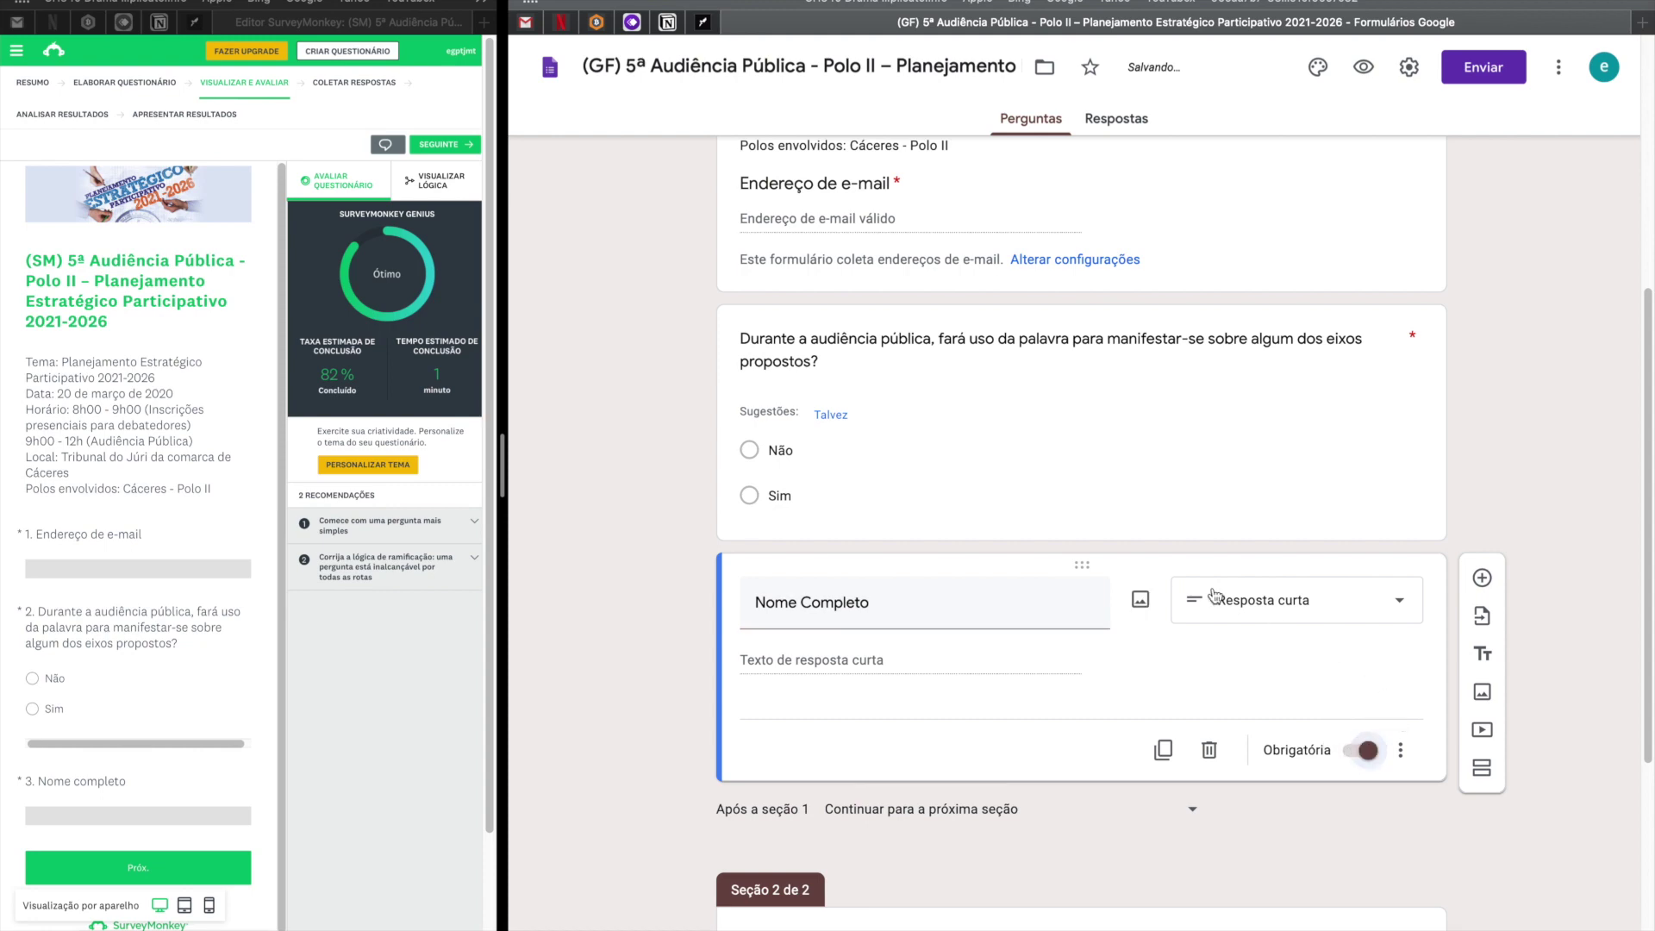
In a fresh preview, enter a test e-mail, answer Sim, fill the name and advance.
{"action": "key", "text": "super+t"}
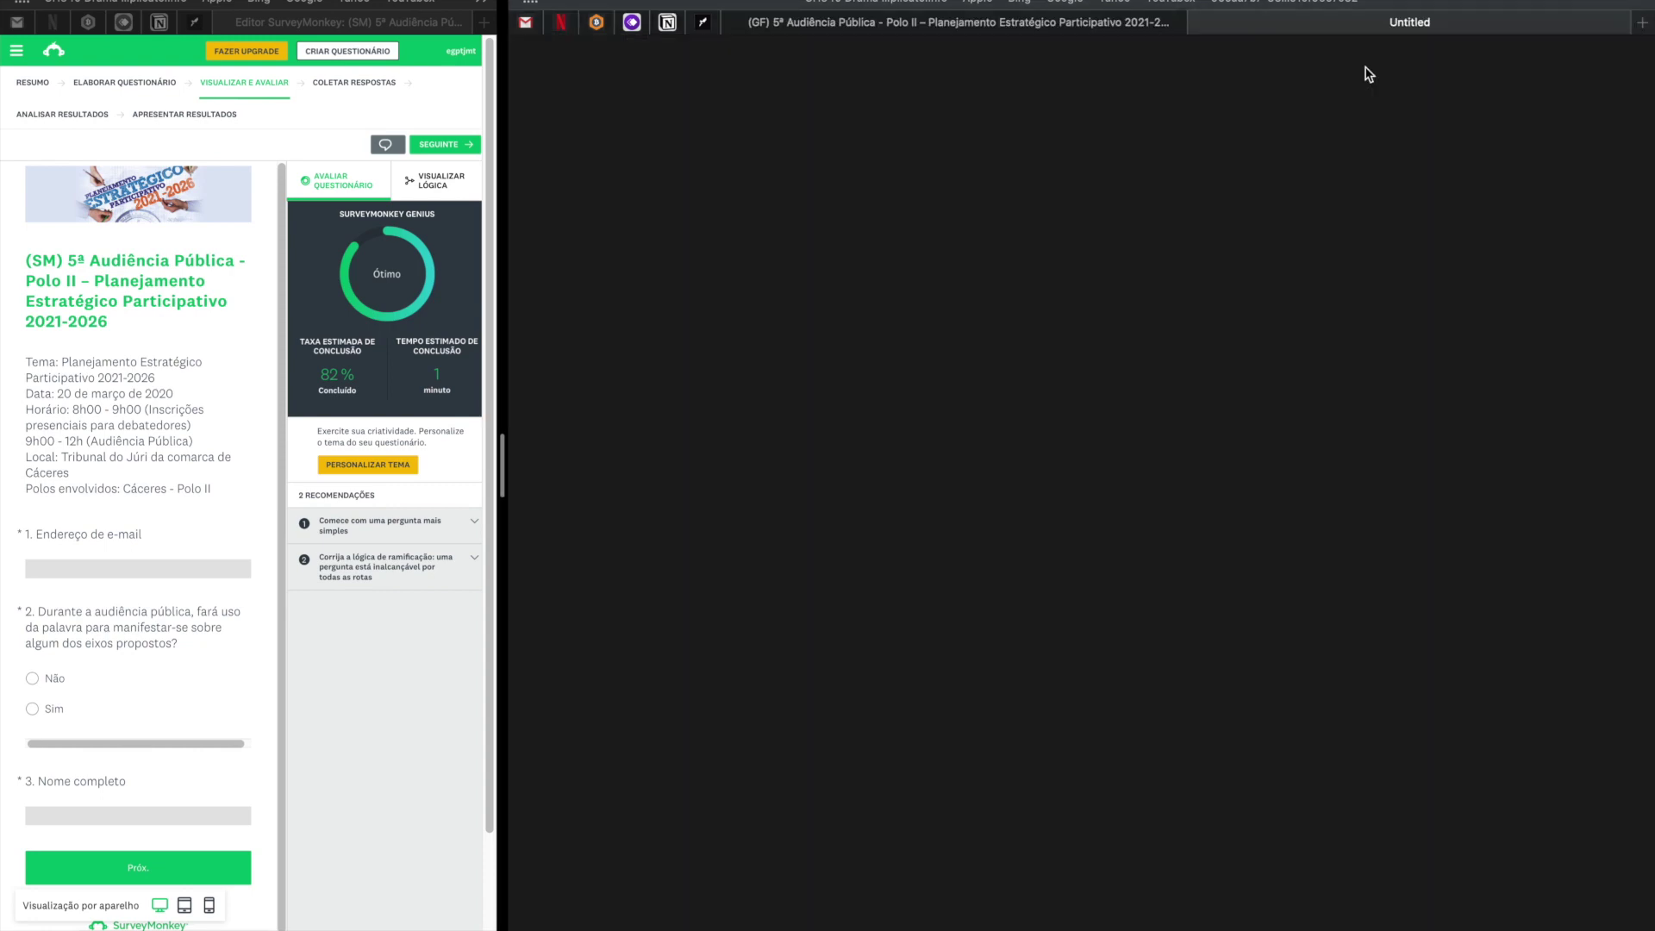
{"action": "scroll", "coordinate": [906, 495], "scroll_direction": "down", "scroll_amount": 3}
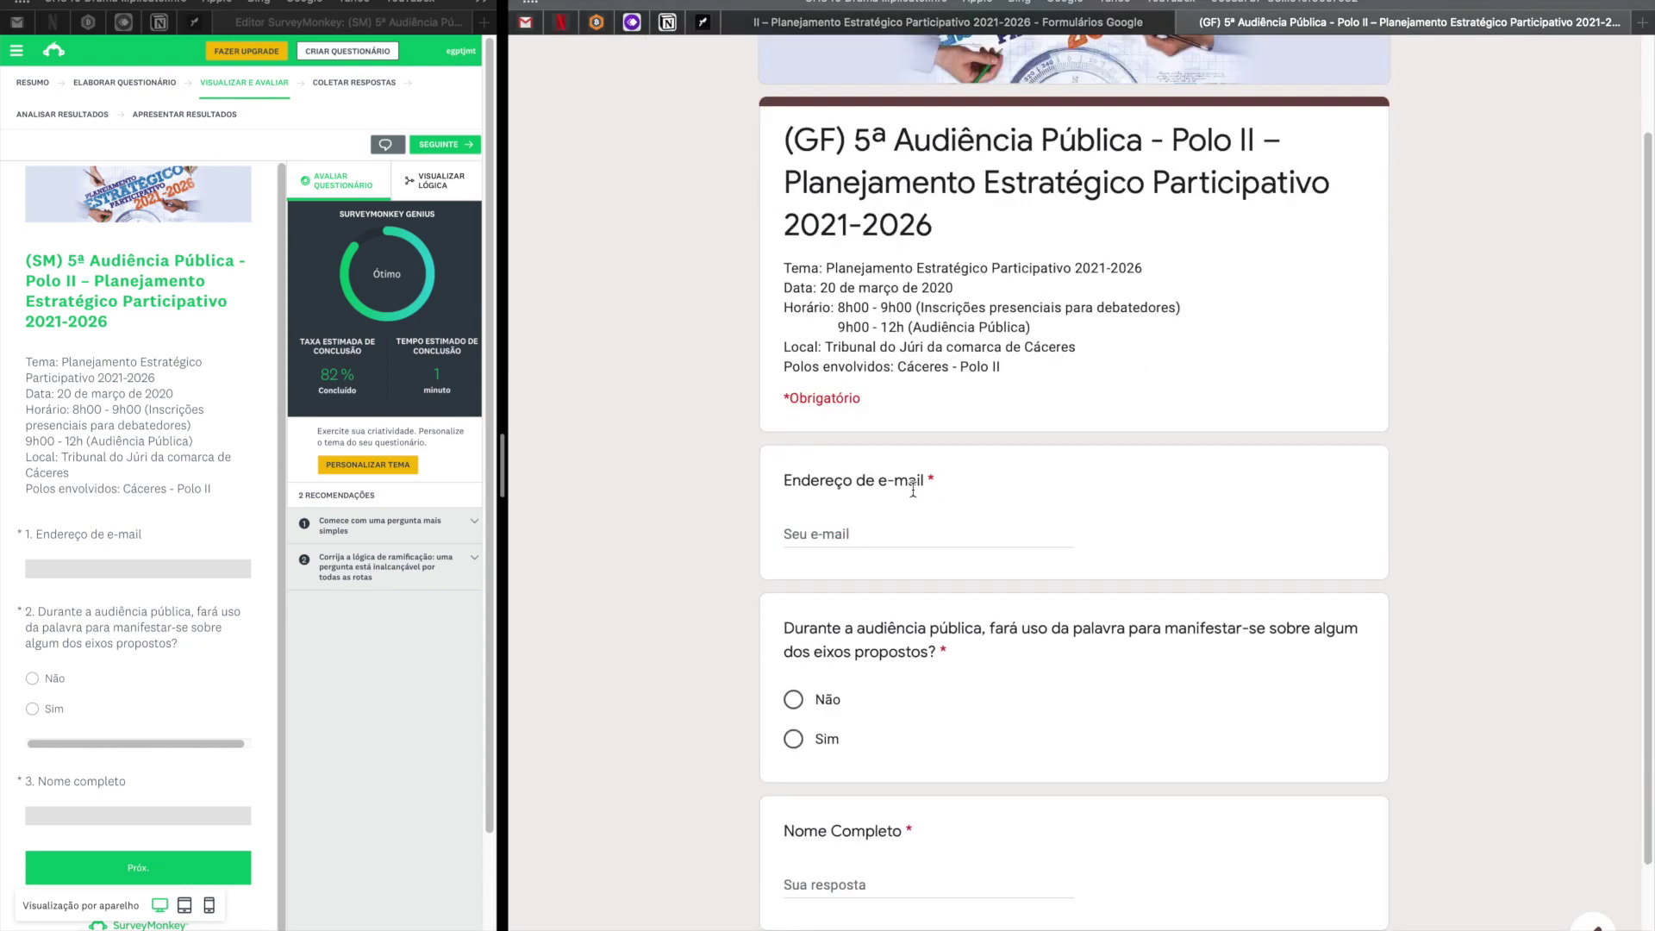
{"action": "left_click", "coordinate": [839, 389]}
{"action": "type", "text": "teste@gmail.com"}
{"action": "key", "text": "Tab"}
{"action": "left_click", "coordinate": [799, 602]}
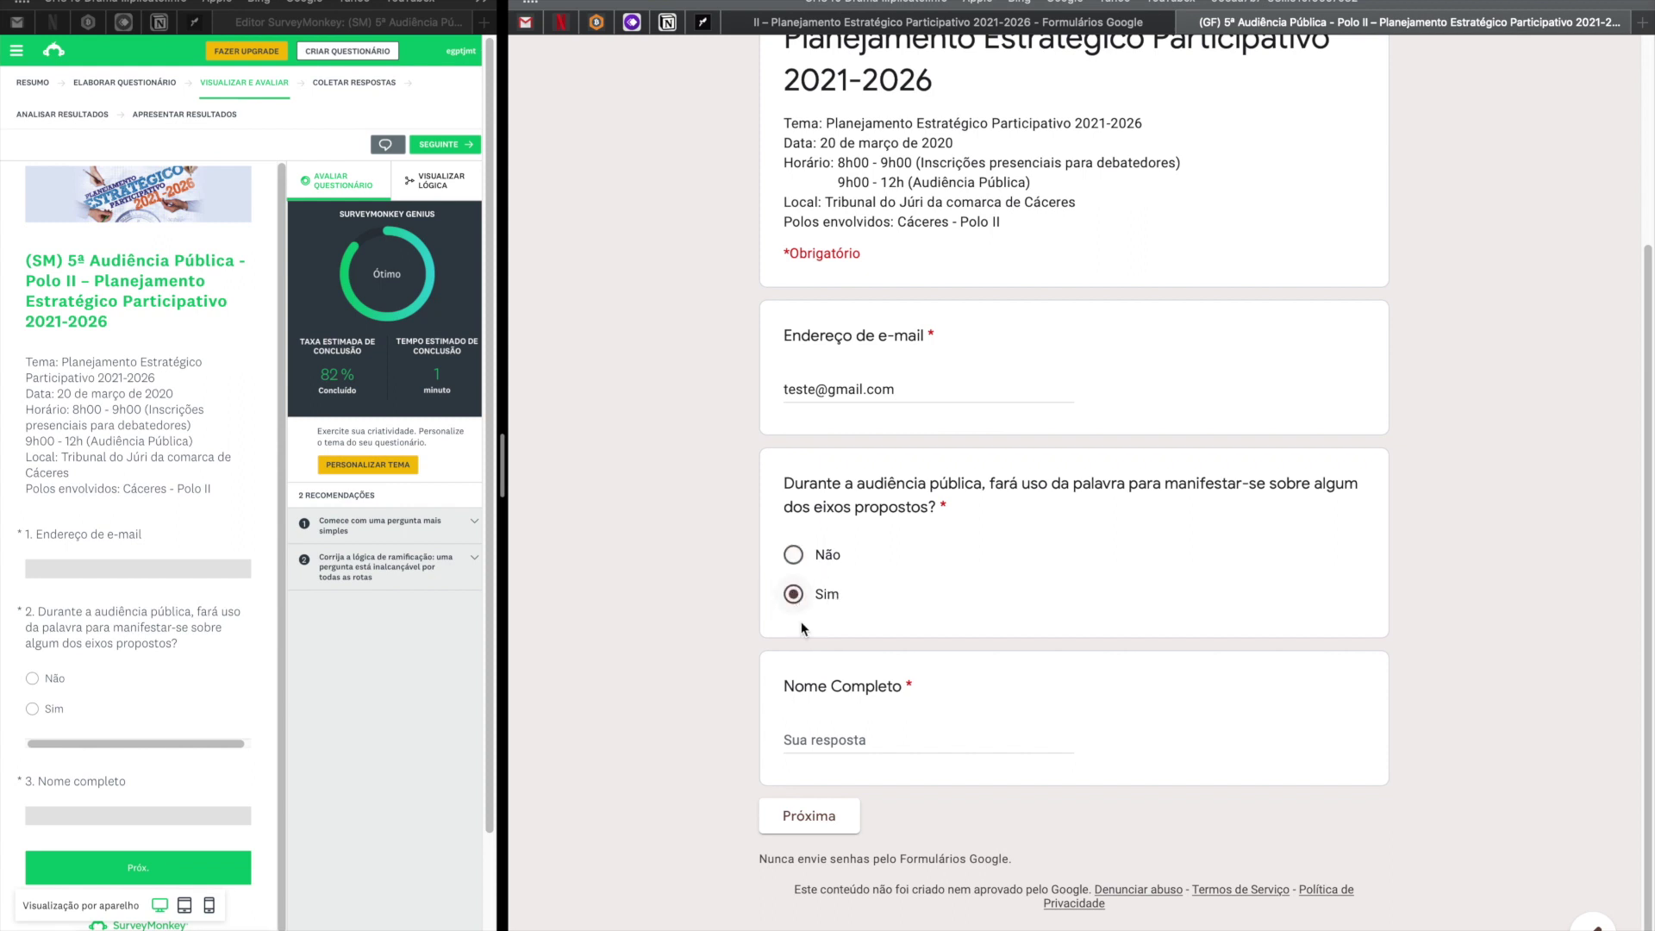
{"action": "left_click", "coordinate": [869, 750]}
{"action": "type", "text": "angel"}
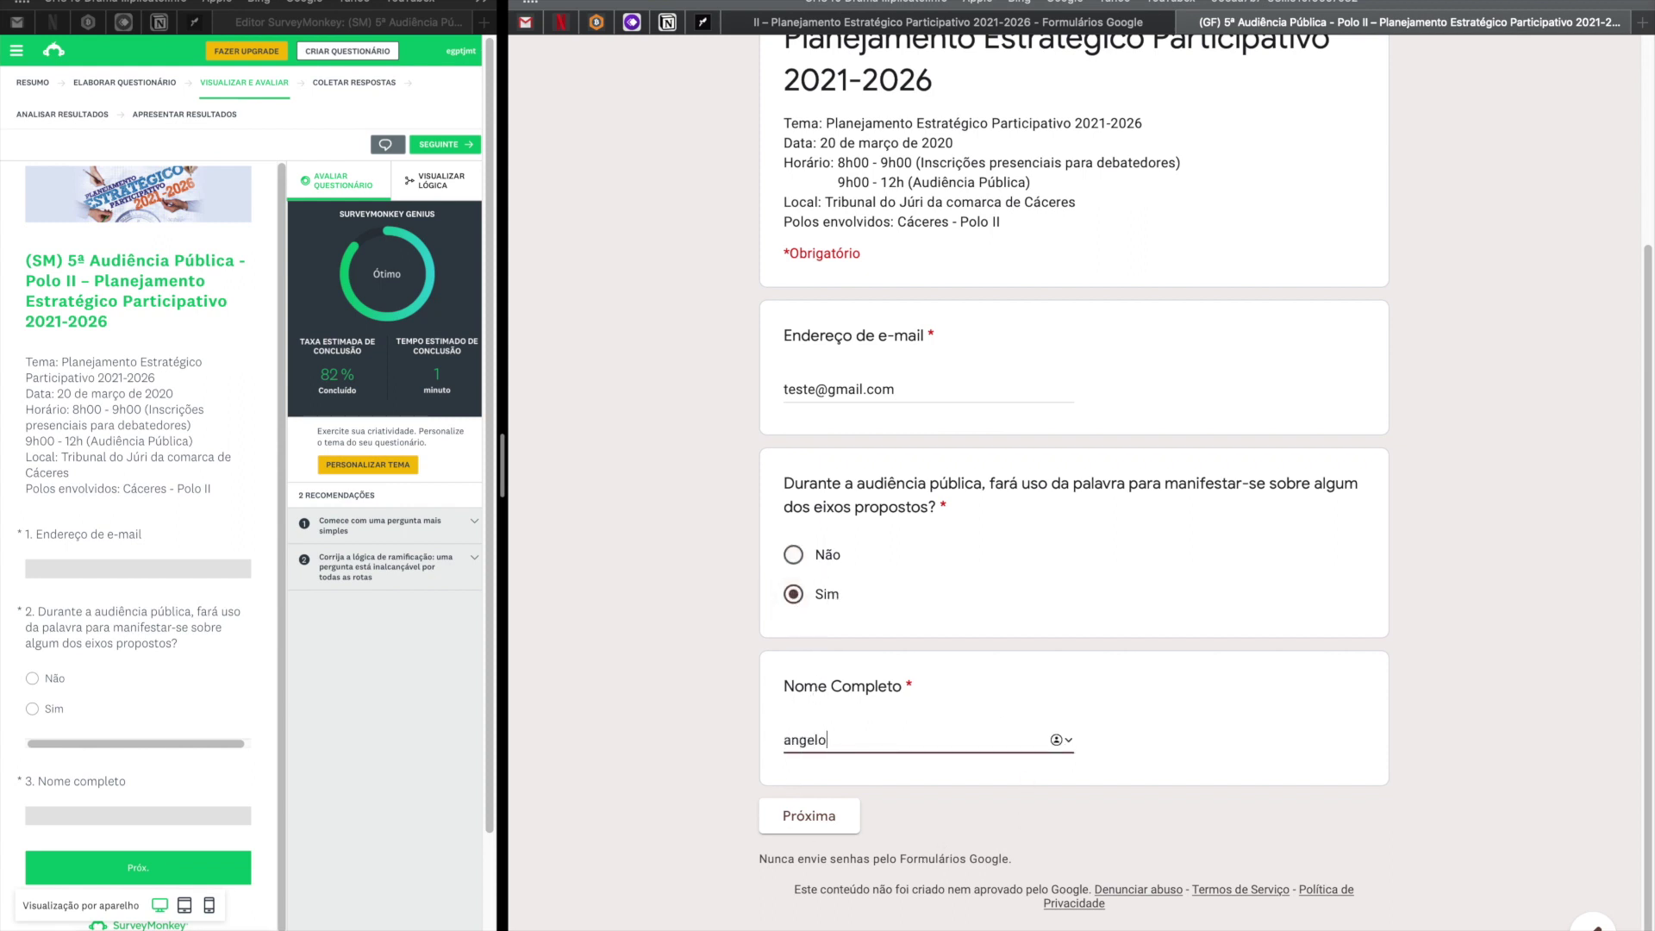
{"action": "type", "text": "o"}
{"action": "left_click", "coordinate": [809, 819]}
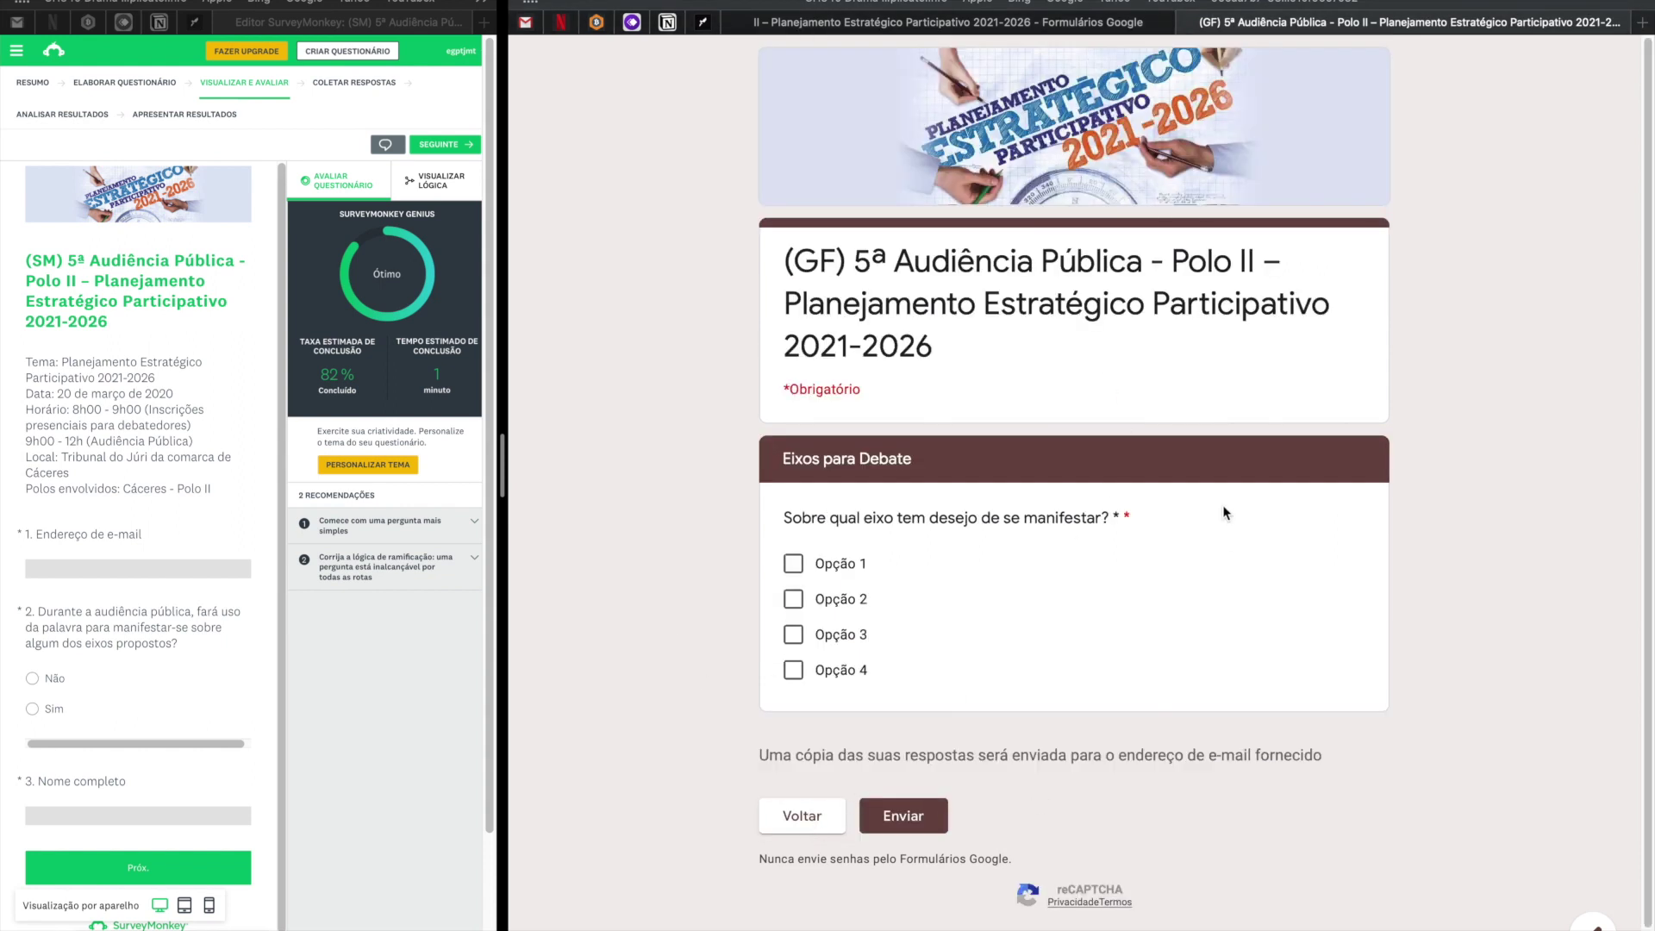
Tick Opção 2 and Opção 3 as debate axes, recheck the previous section, and submit.
{"action": "left_click", "coordinate": [793, 599]}
{"action": "left_click", "coordinate": [793, 635]}
{"action": "left_click", "coordinate": [795, 819]}
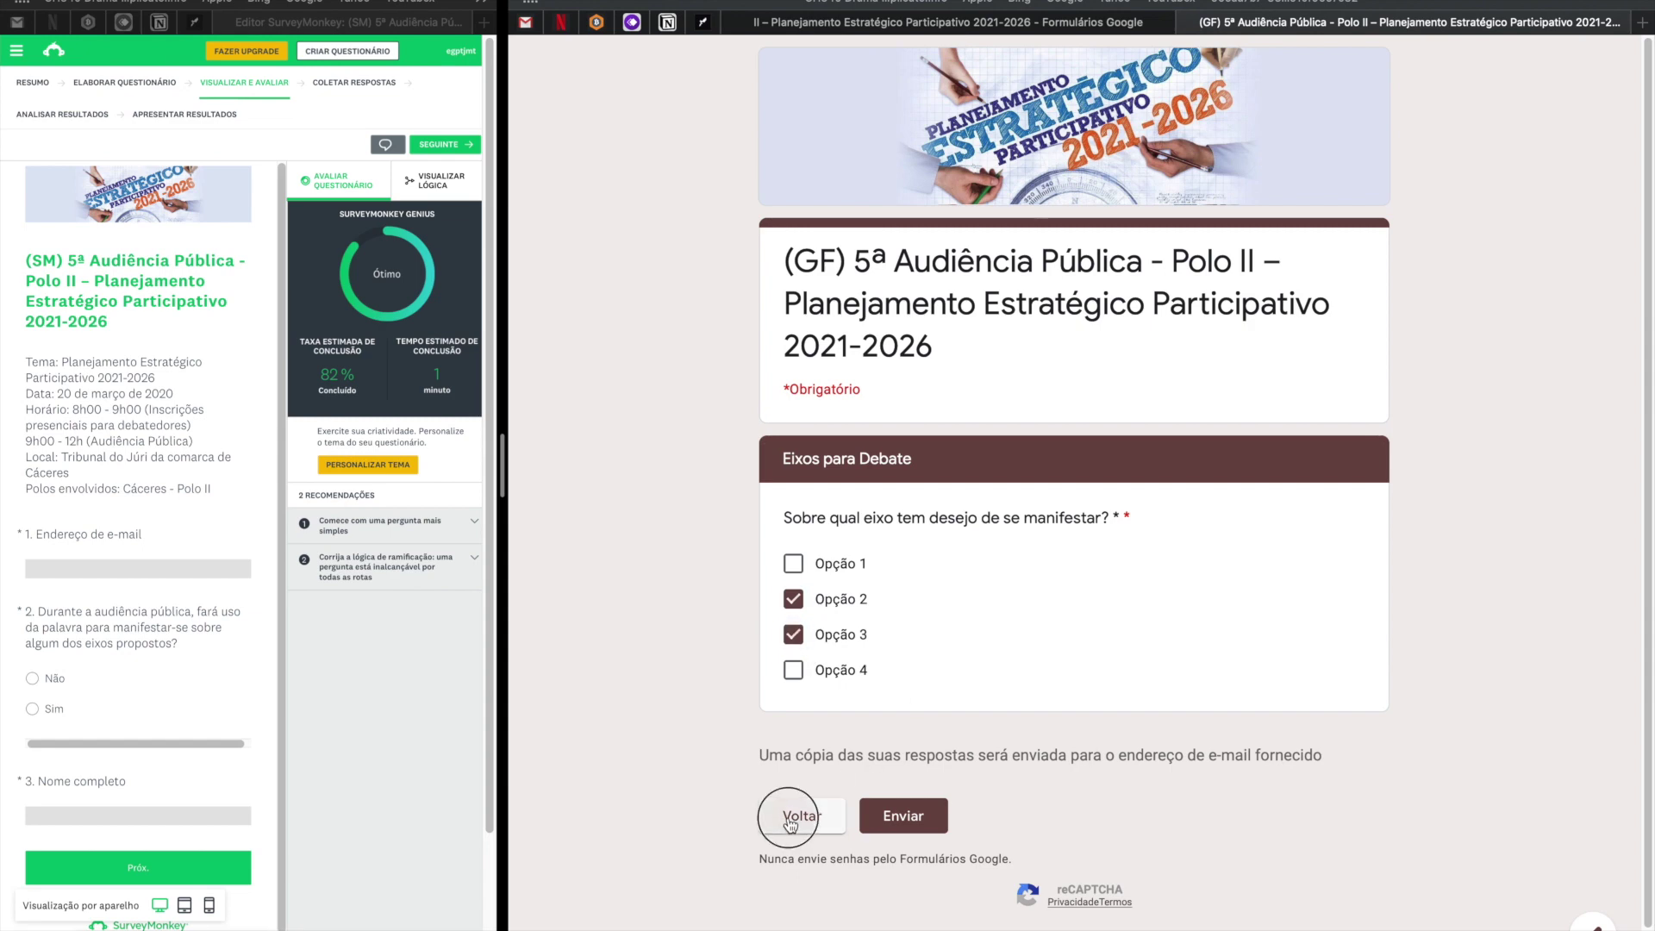
{"action": "scroll", "coordinate": [912, 601], "scroll_direction": "down", "scroll_amount": 3}
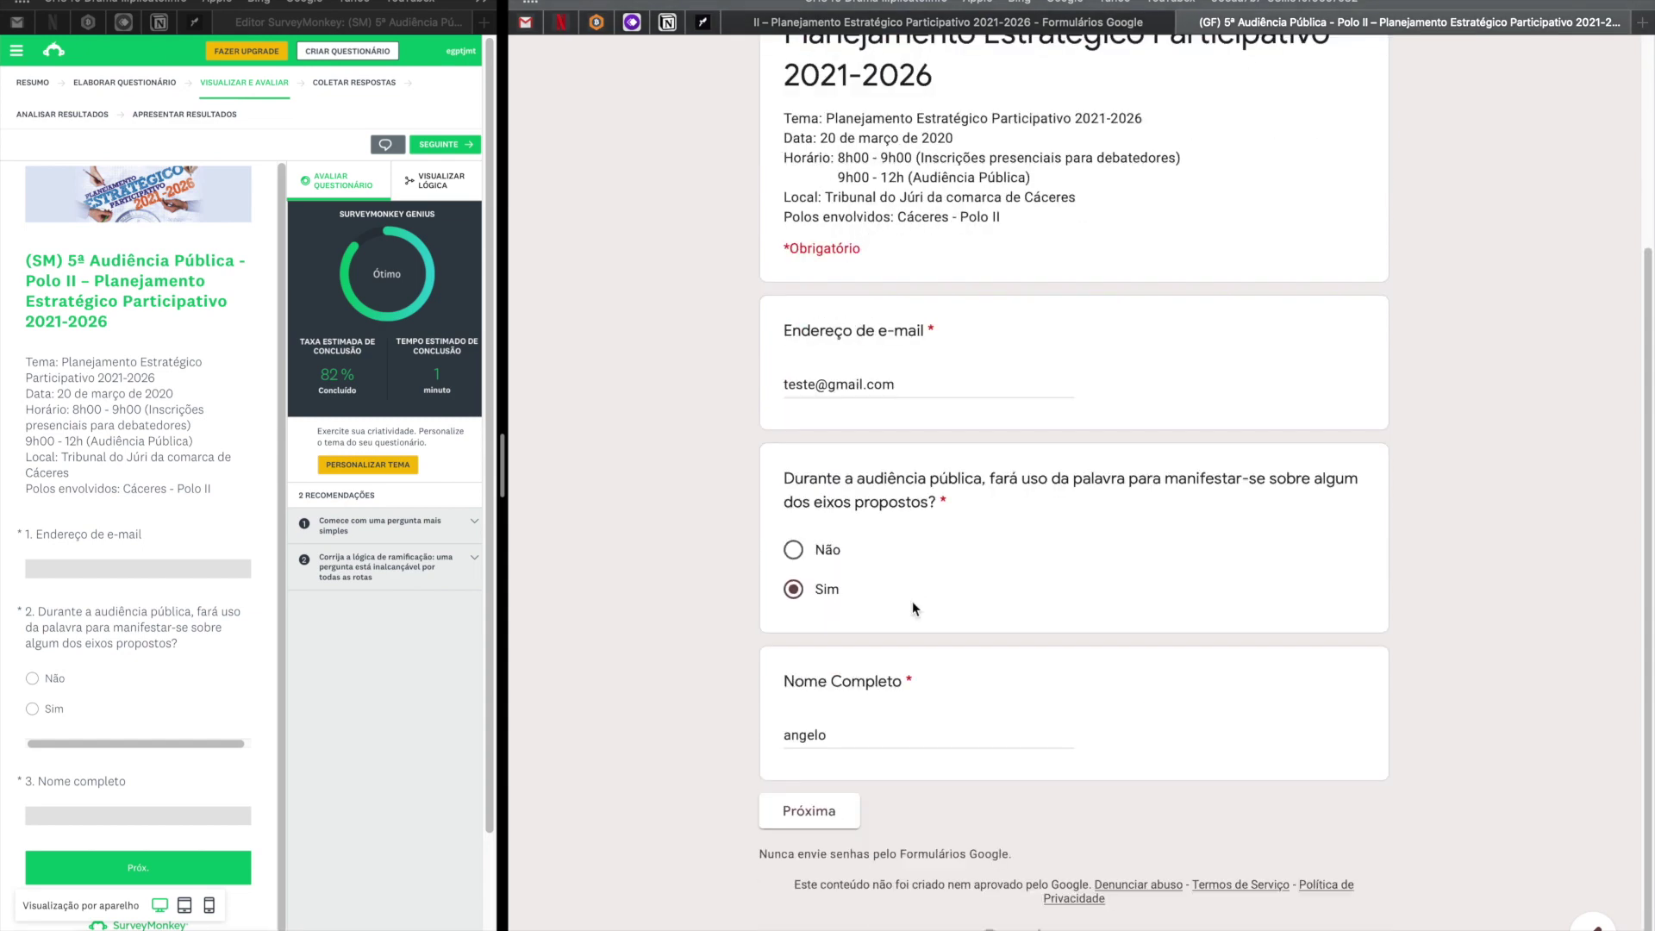
{"action": "left_click", "coordinate": [802, 813]}
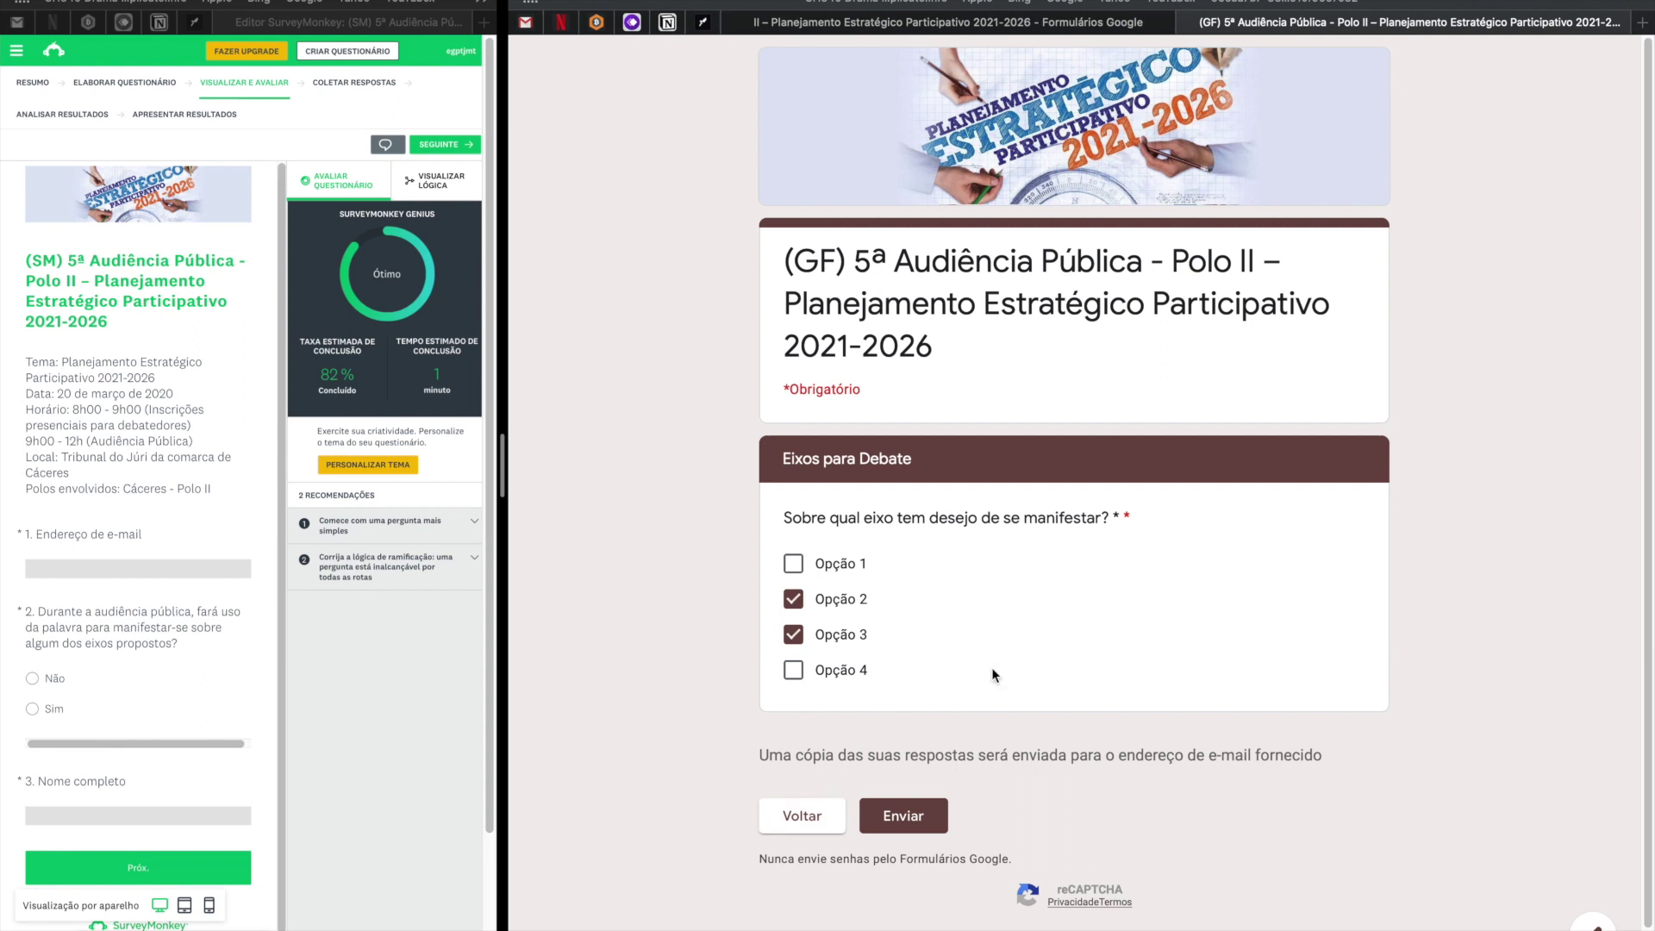
{"action": "left_click", "coordinate": [892, 824]}
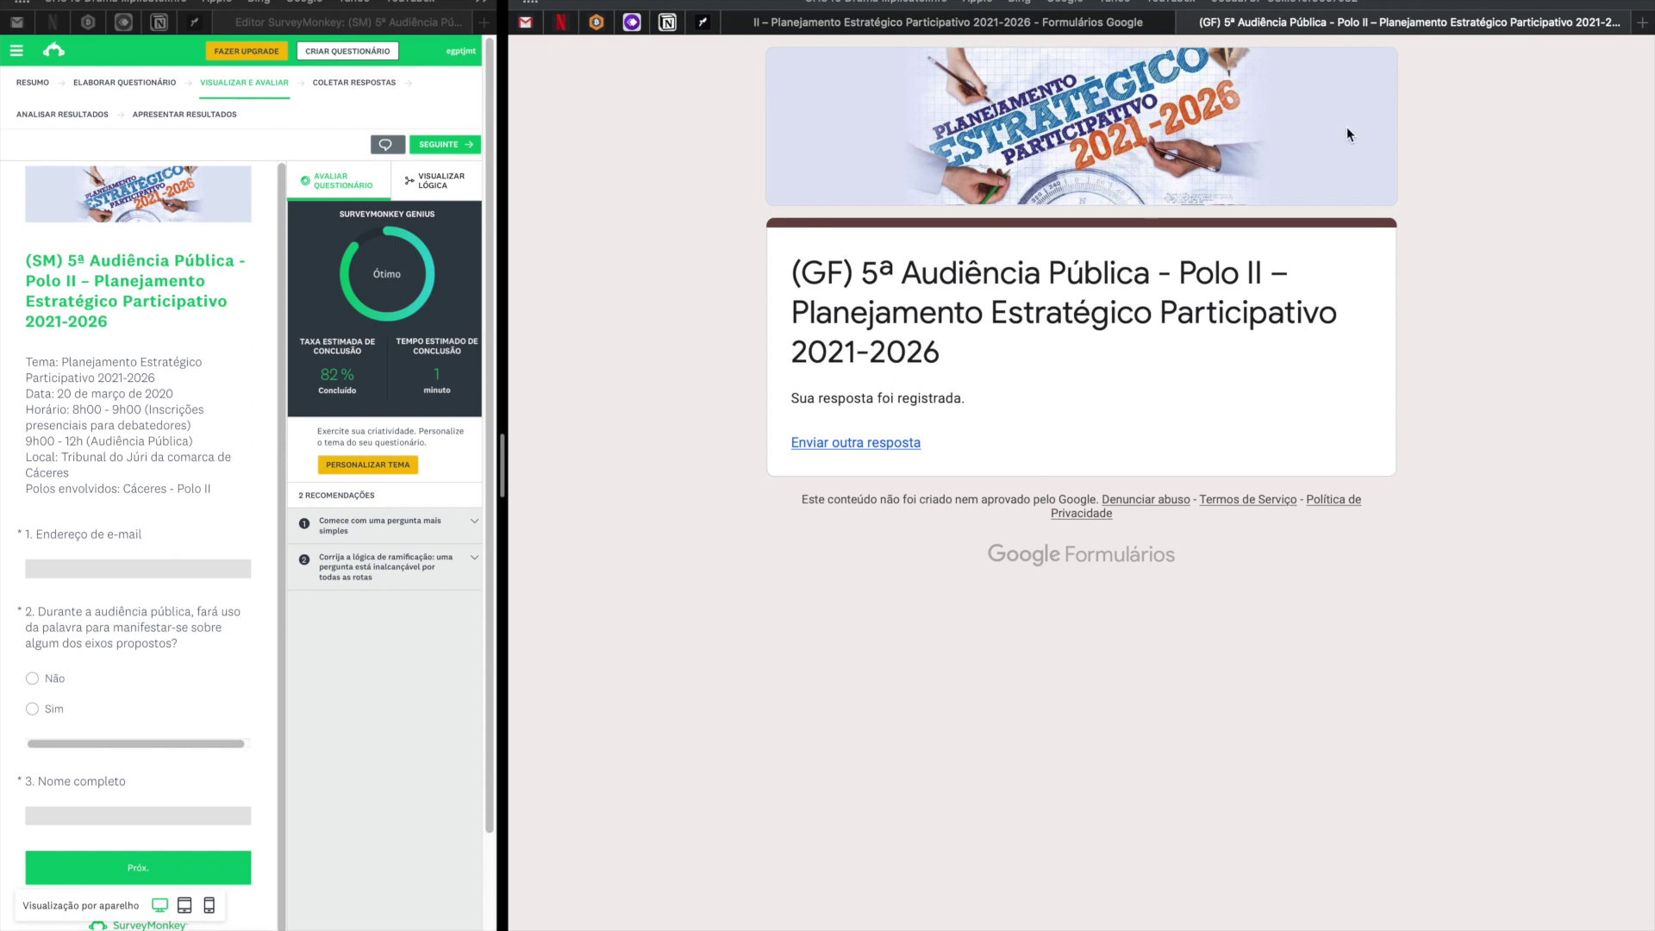
Start another response with a test e-mail, Não and a name, then submit from the final page.
{"action": "left_click", "coordinate": [876, 448]}
{"action": "scroll", "coordinate": [856, 619], "scroll_direction": "down", "scroll_amount": 2}
{"action": "left_click", "coordinate": [871, 560]}
{"action": "type", "text": "teste@gmai.com"}
{"action": "left_click", "coordinate": [794, 728]}
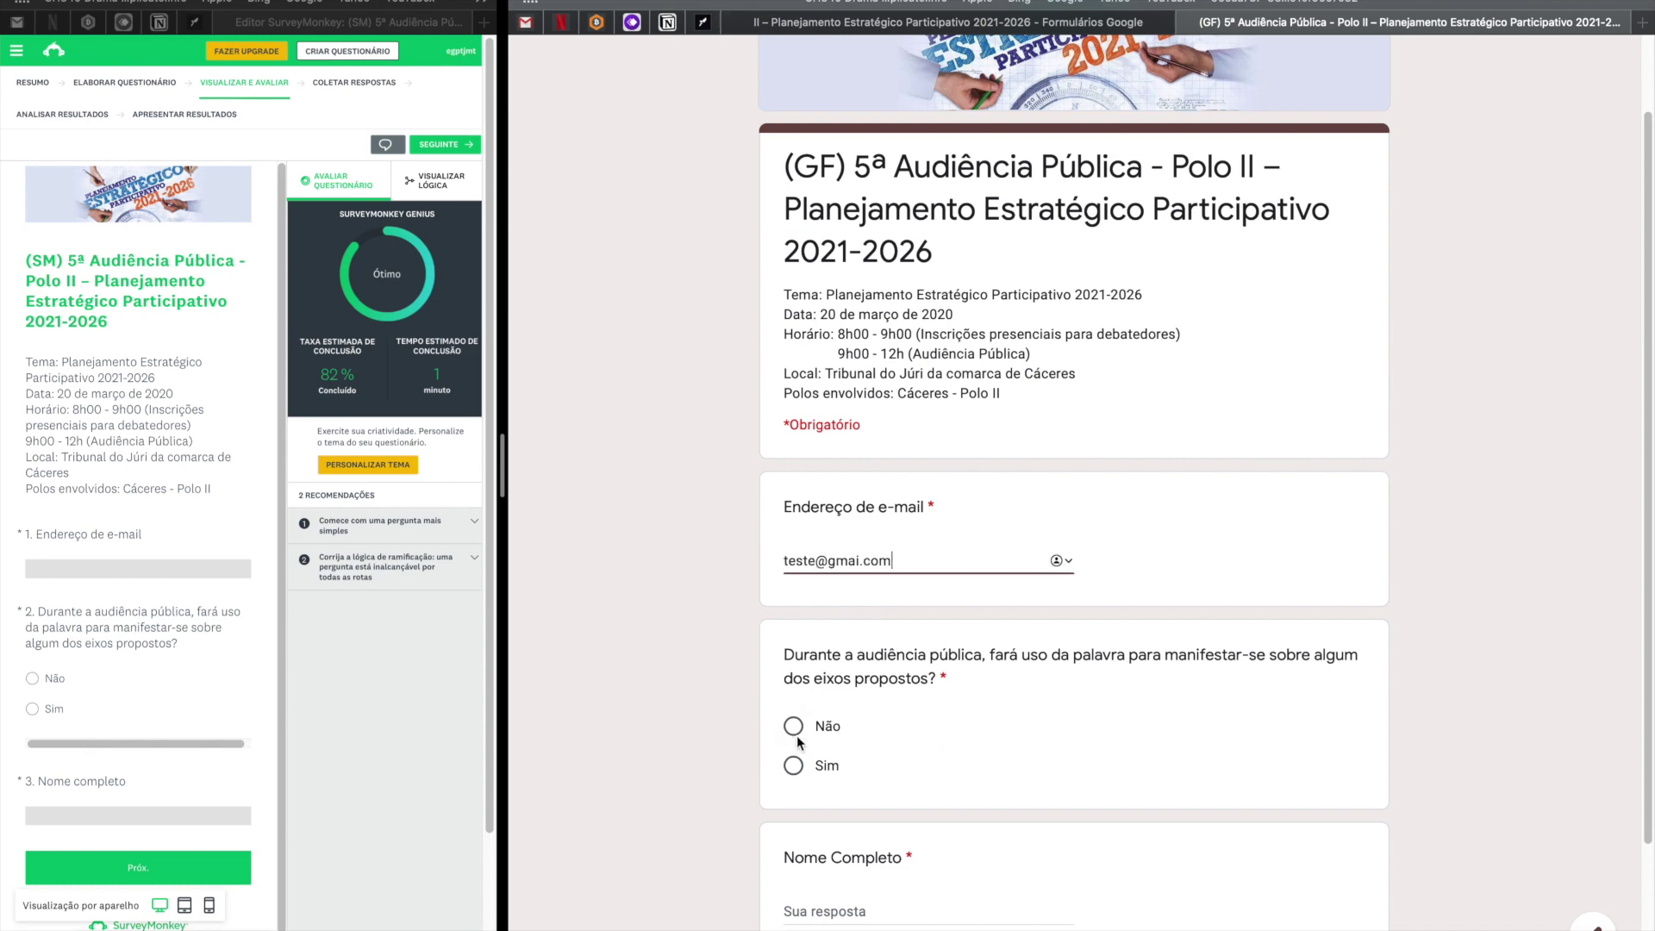
{"action": "scroll", "coordinate": [977, 712], "scroll_direction": "down", "scroll_amount": 3}
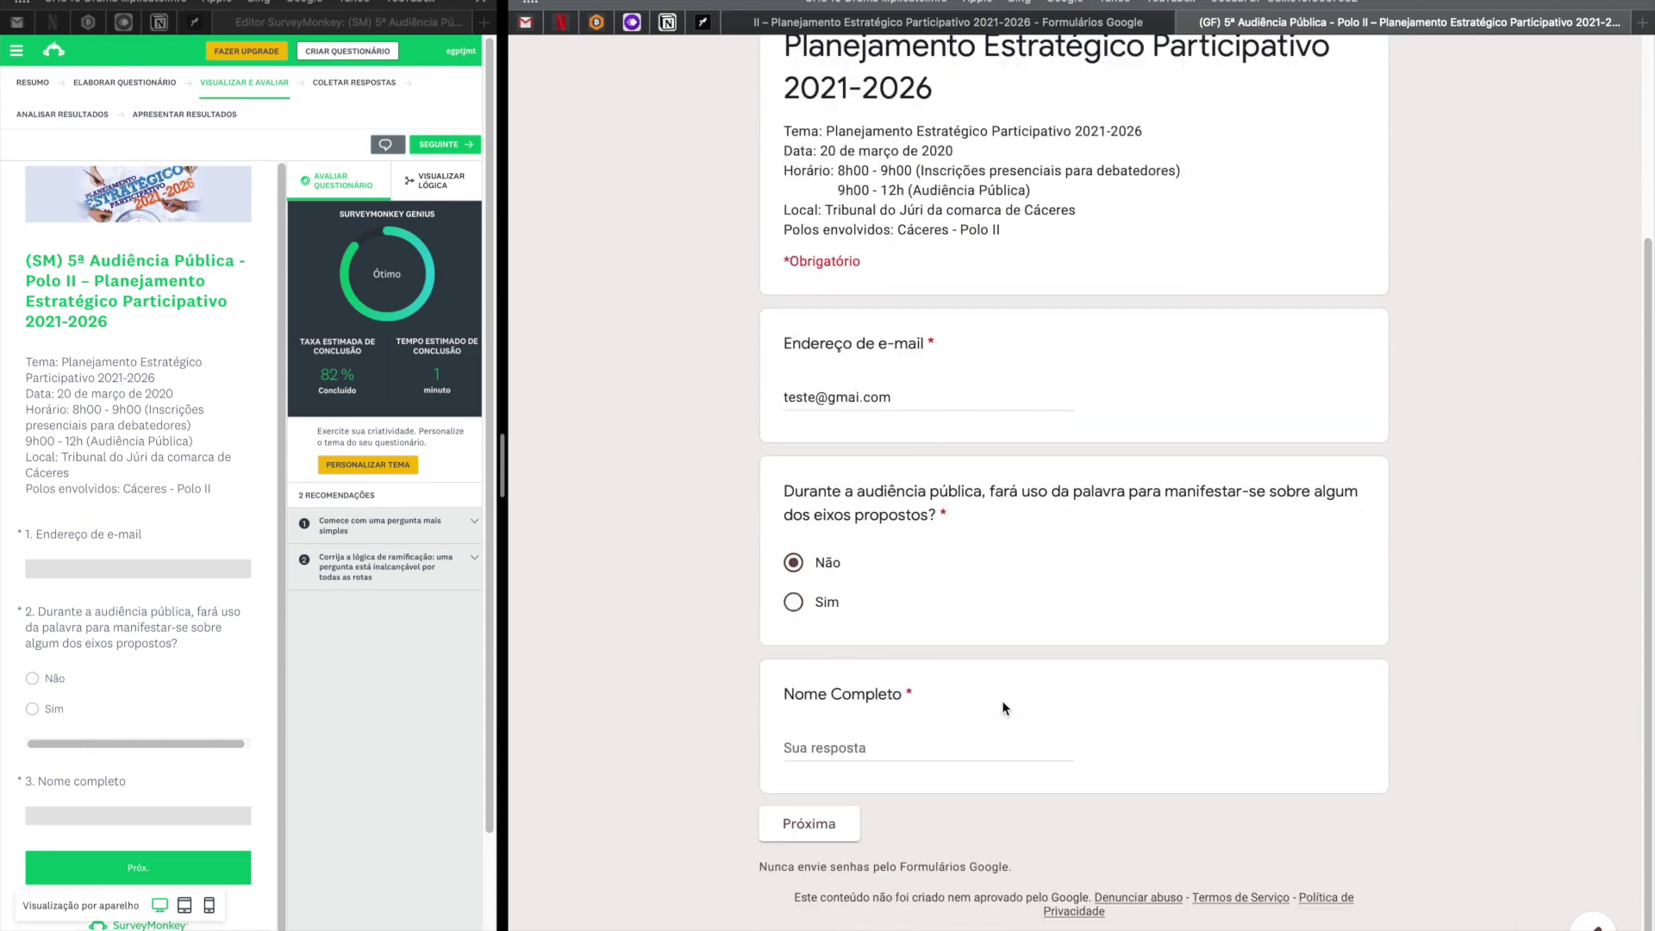
{"action": "left_click", "coordinate": [891, 762]}
{"action": "type", "text": "angelo"}
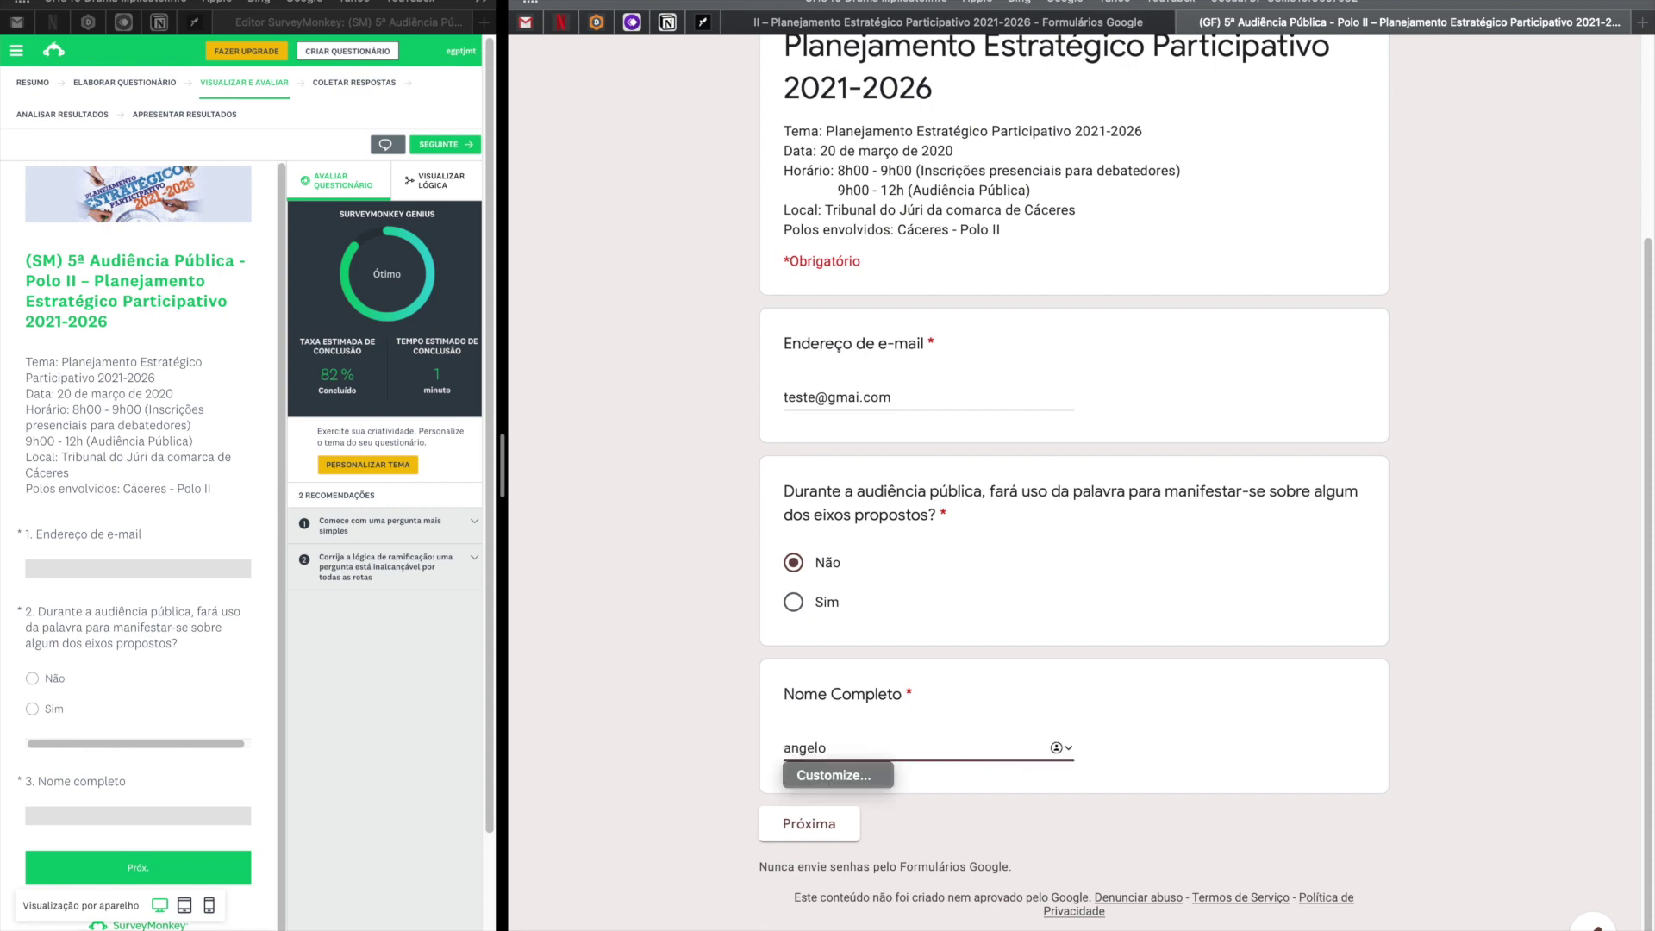
{"action": "left_click", "coordinate": [808, 826]}
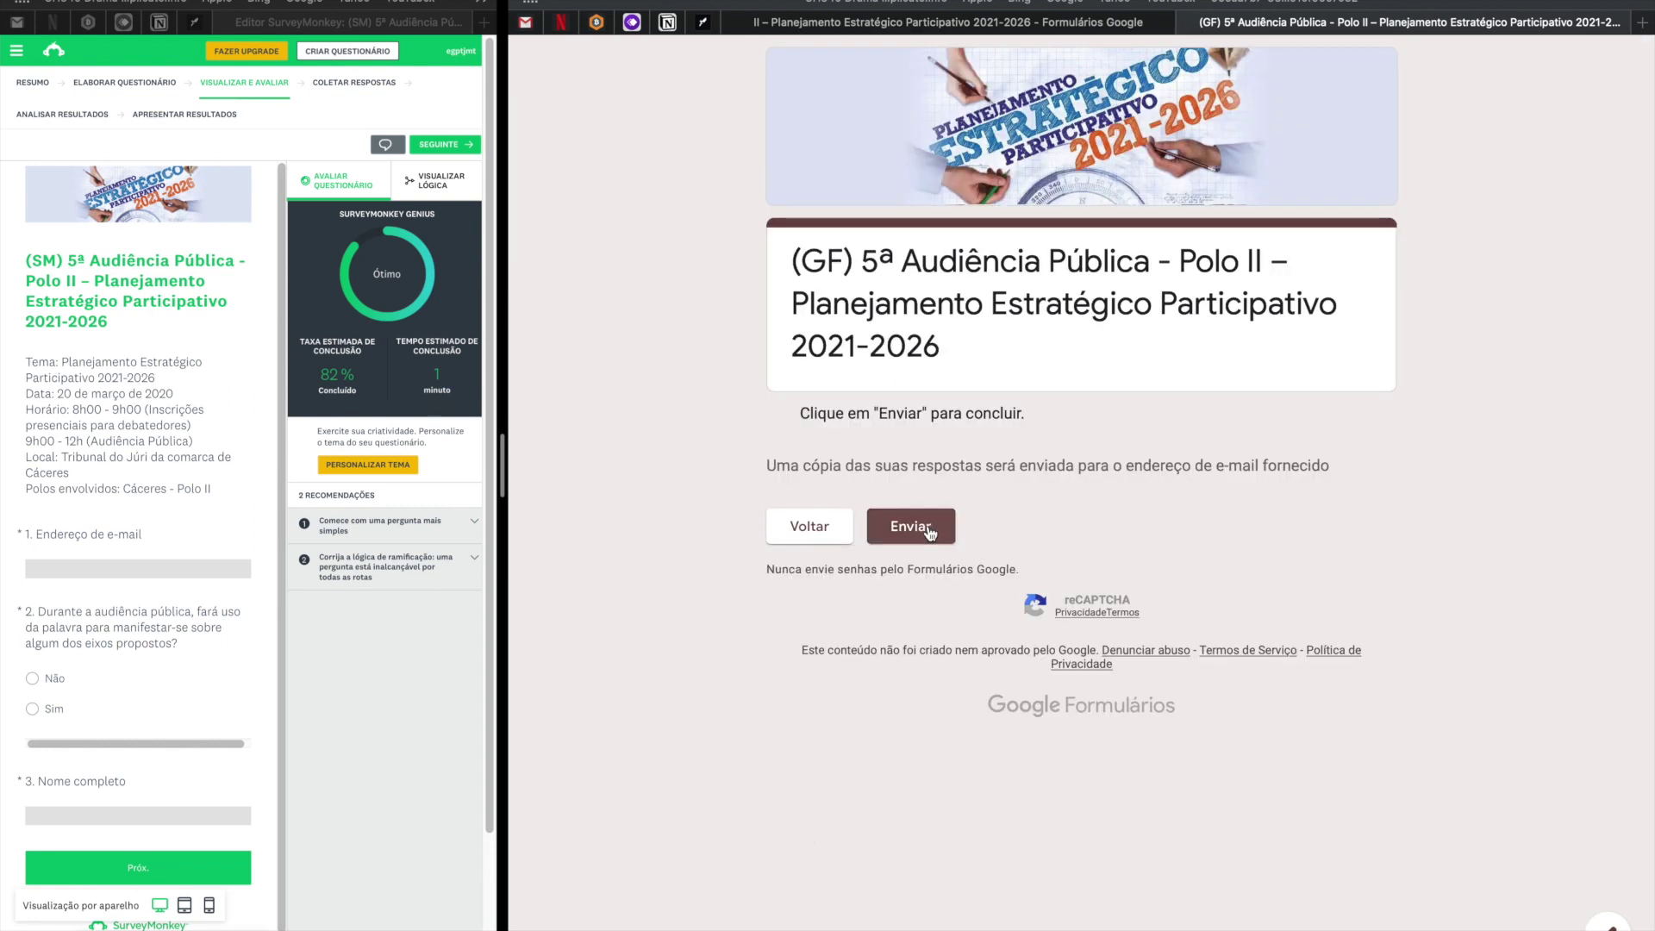
{"action": "left_click_drag", "start_coordinate": [809, 422], "coordinate": [1006, 424]}
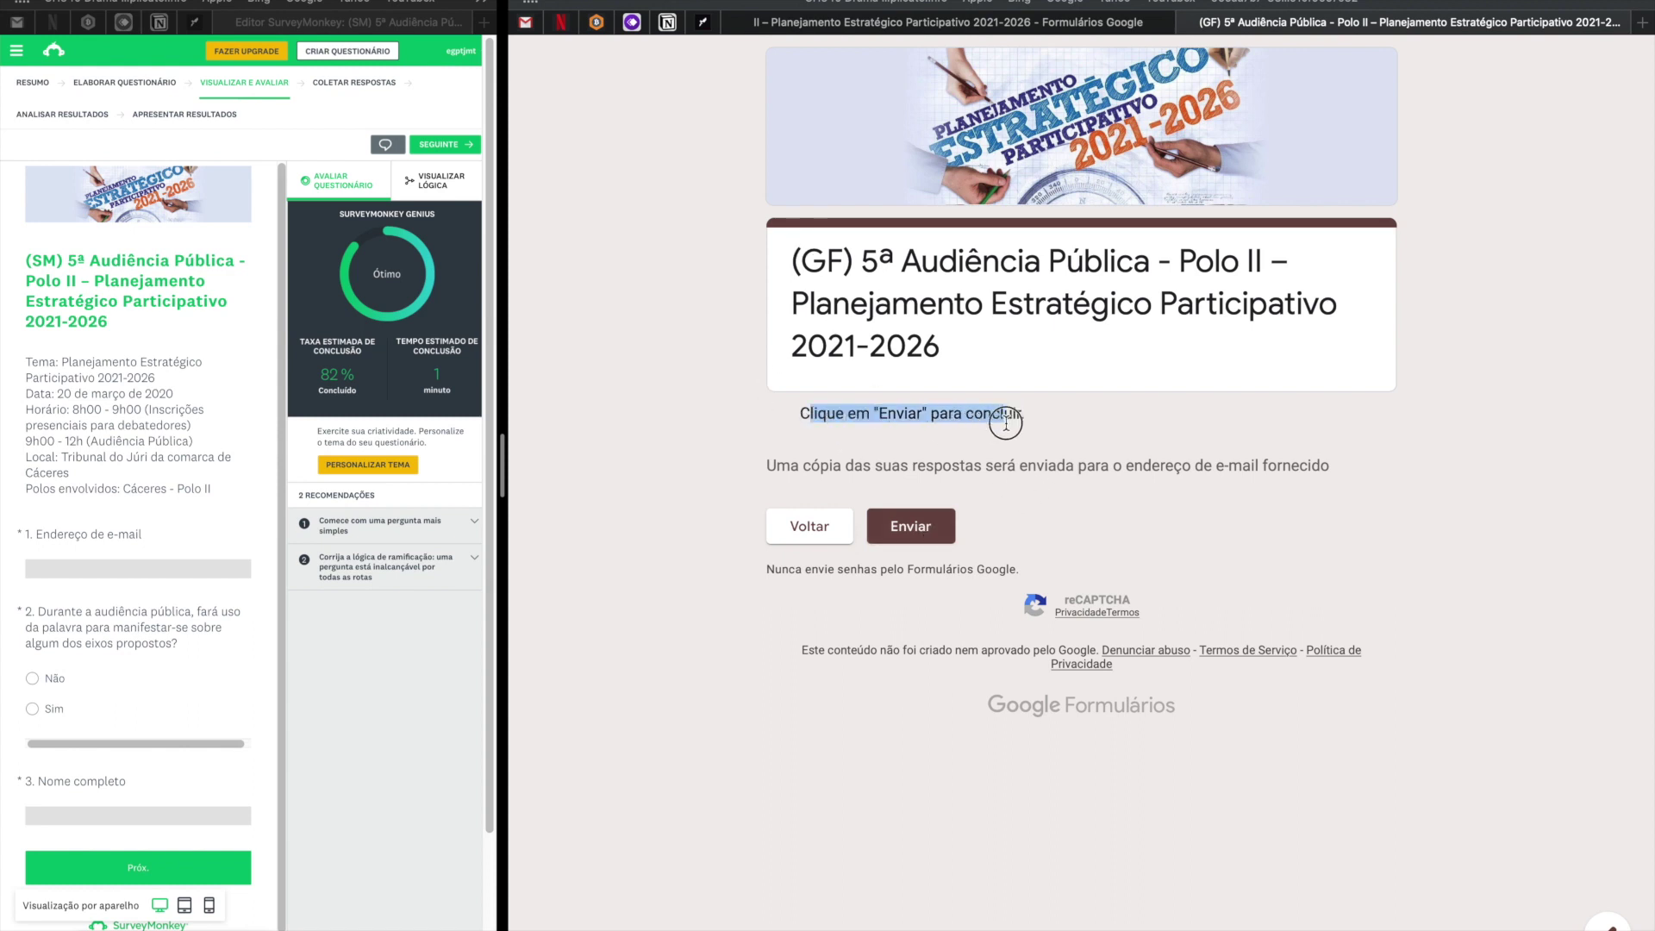
{"action": "left_click", "coordinate": [911, 534]}
{"action": "left_click", "coordinate": [912, 535]}
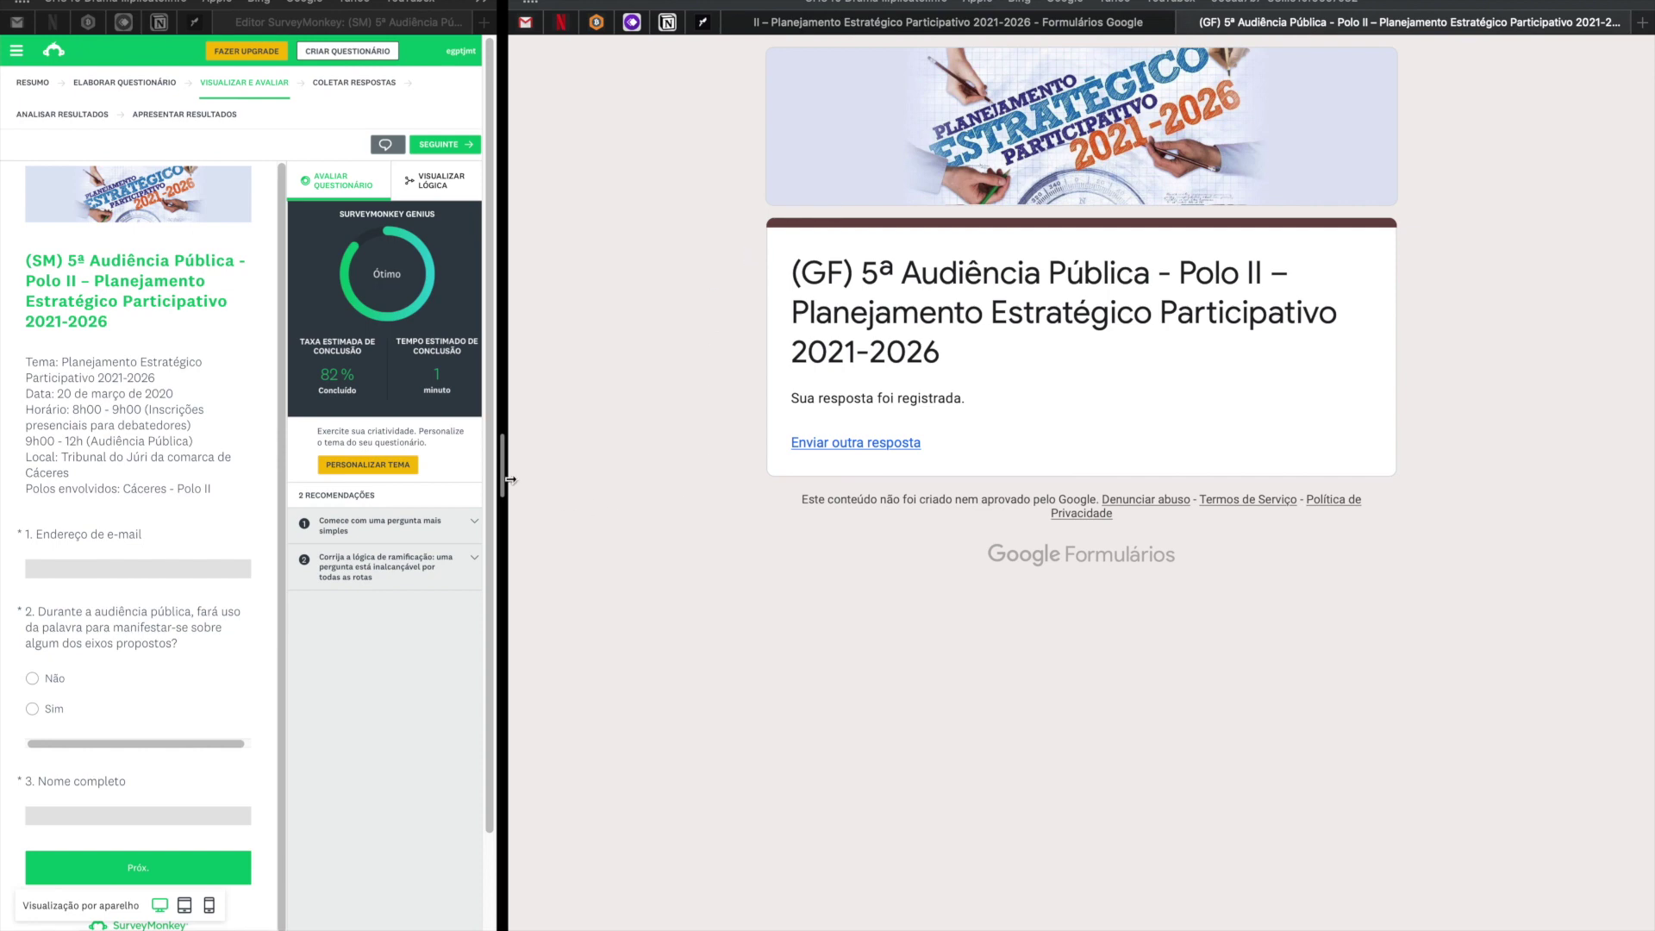
Start a third response, trigger the required and invalid e-mail errors, then enter a valid e-mail.
{"action": "left_click", "coordinate": [895, 445]}
{"action": "scroll", "coordinate": [889, 514], "scroll_direction": "down", "scroll_amount": 3}
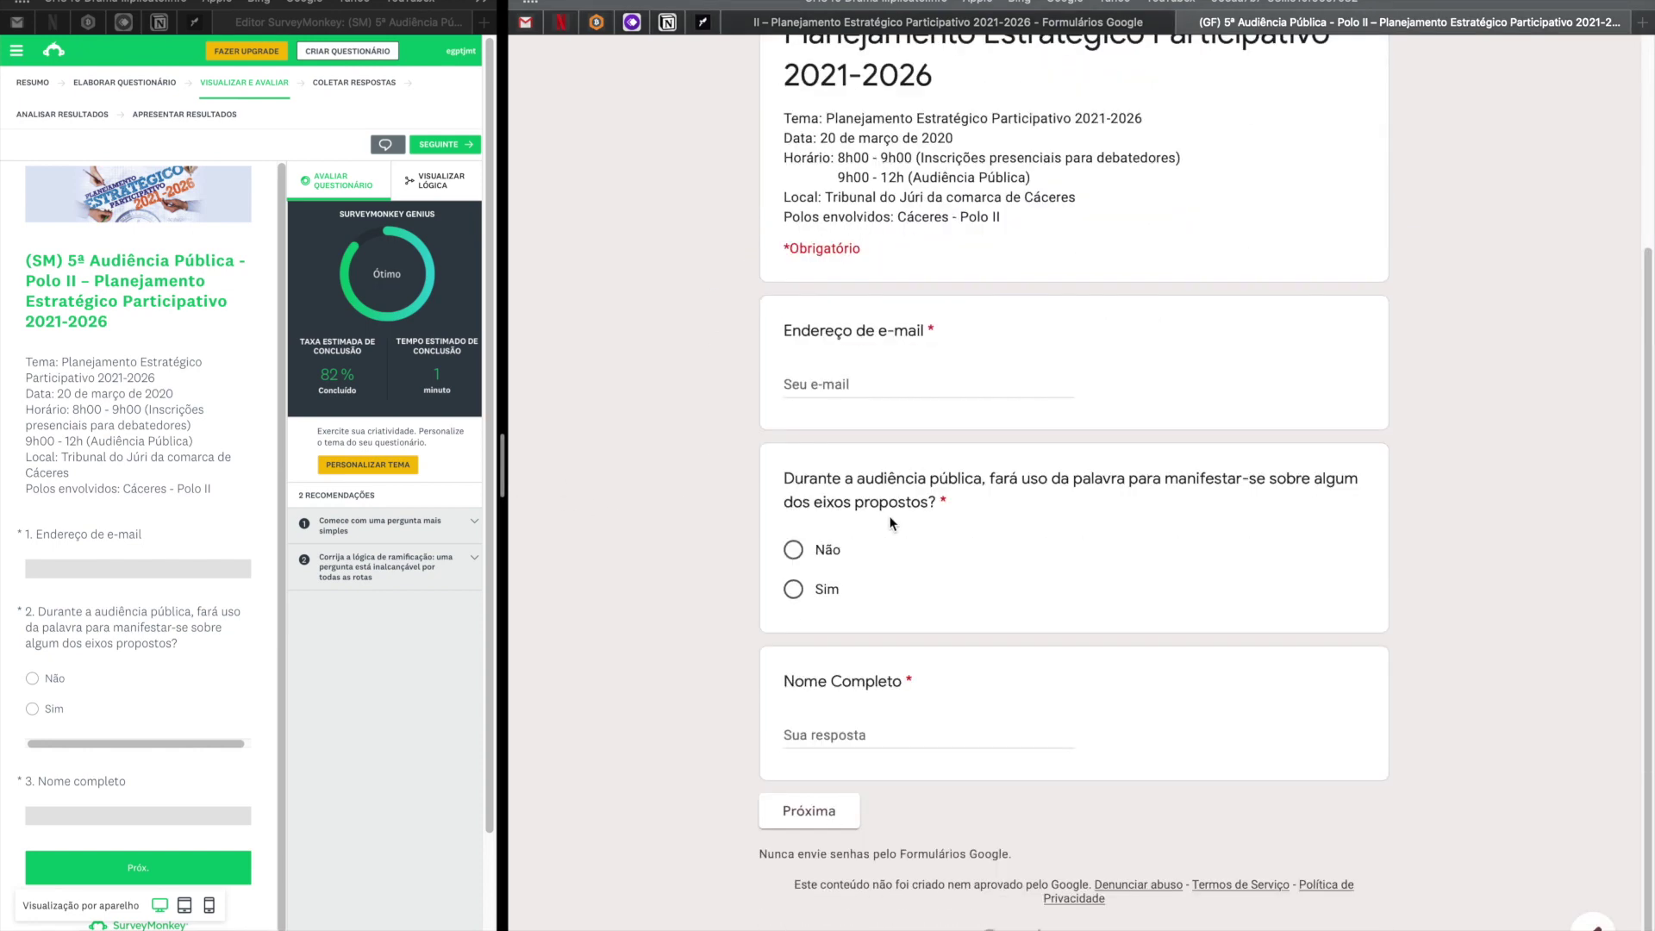
{"action": "left_click", "coordinate": [805, 823]}
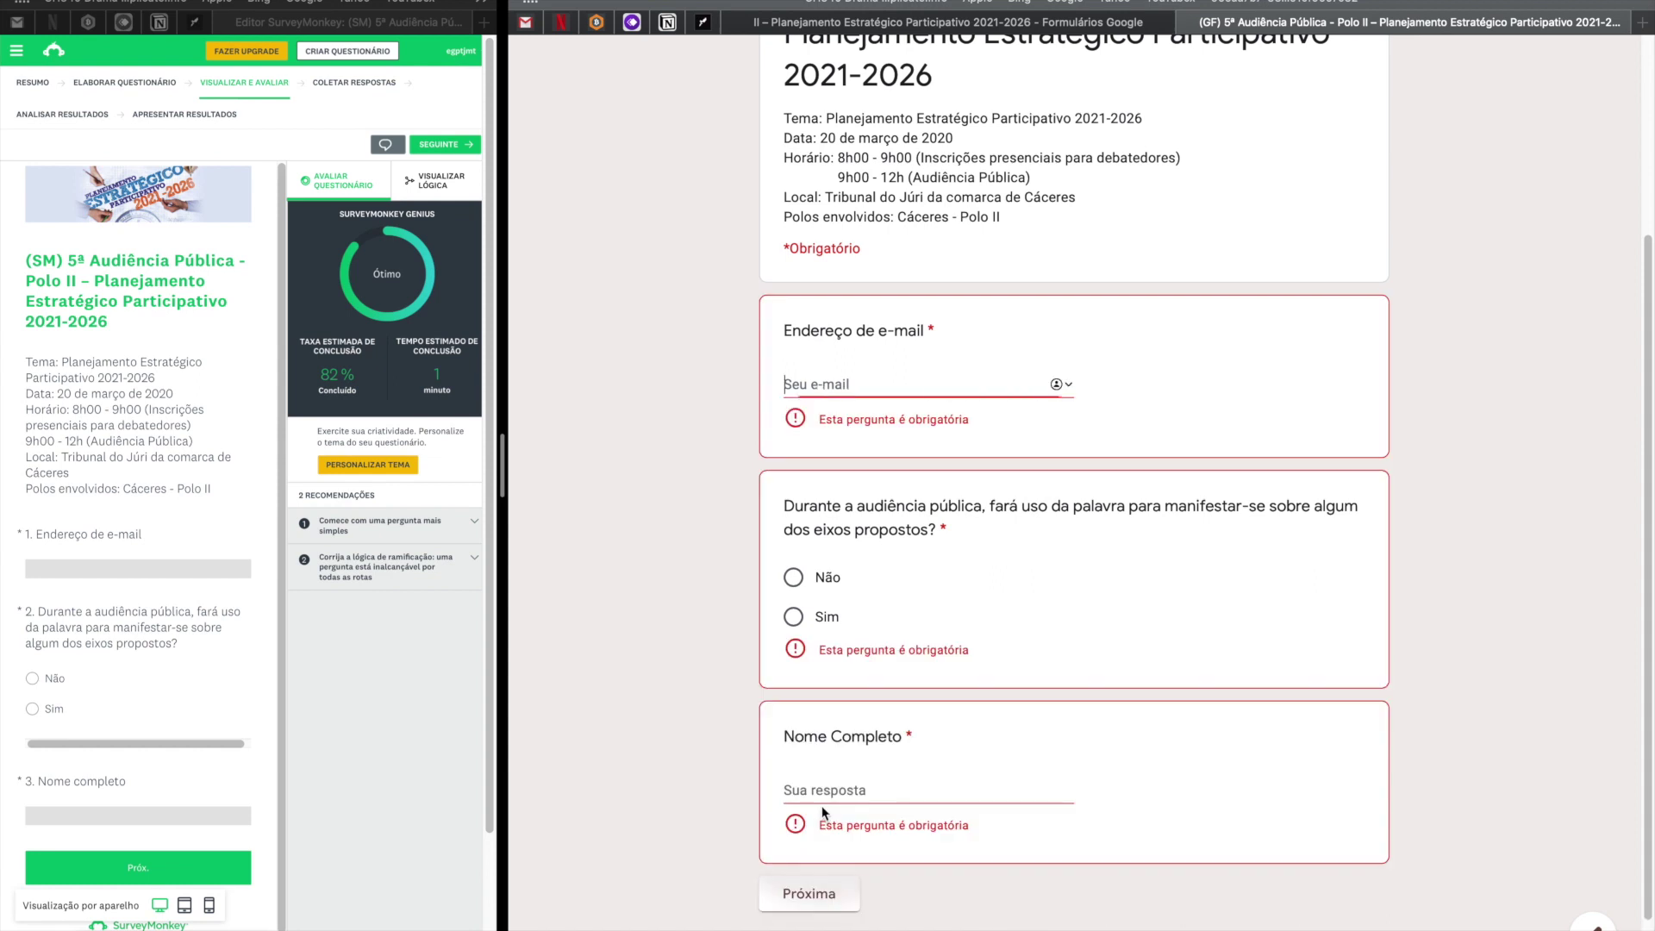
{"action": "left_click", "coordinate": [814, 388]}
{"action": "type", "text": "dfdsfds"}
{"action": "left_click", "coordinate": [805, 874]}
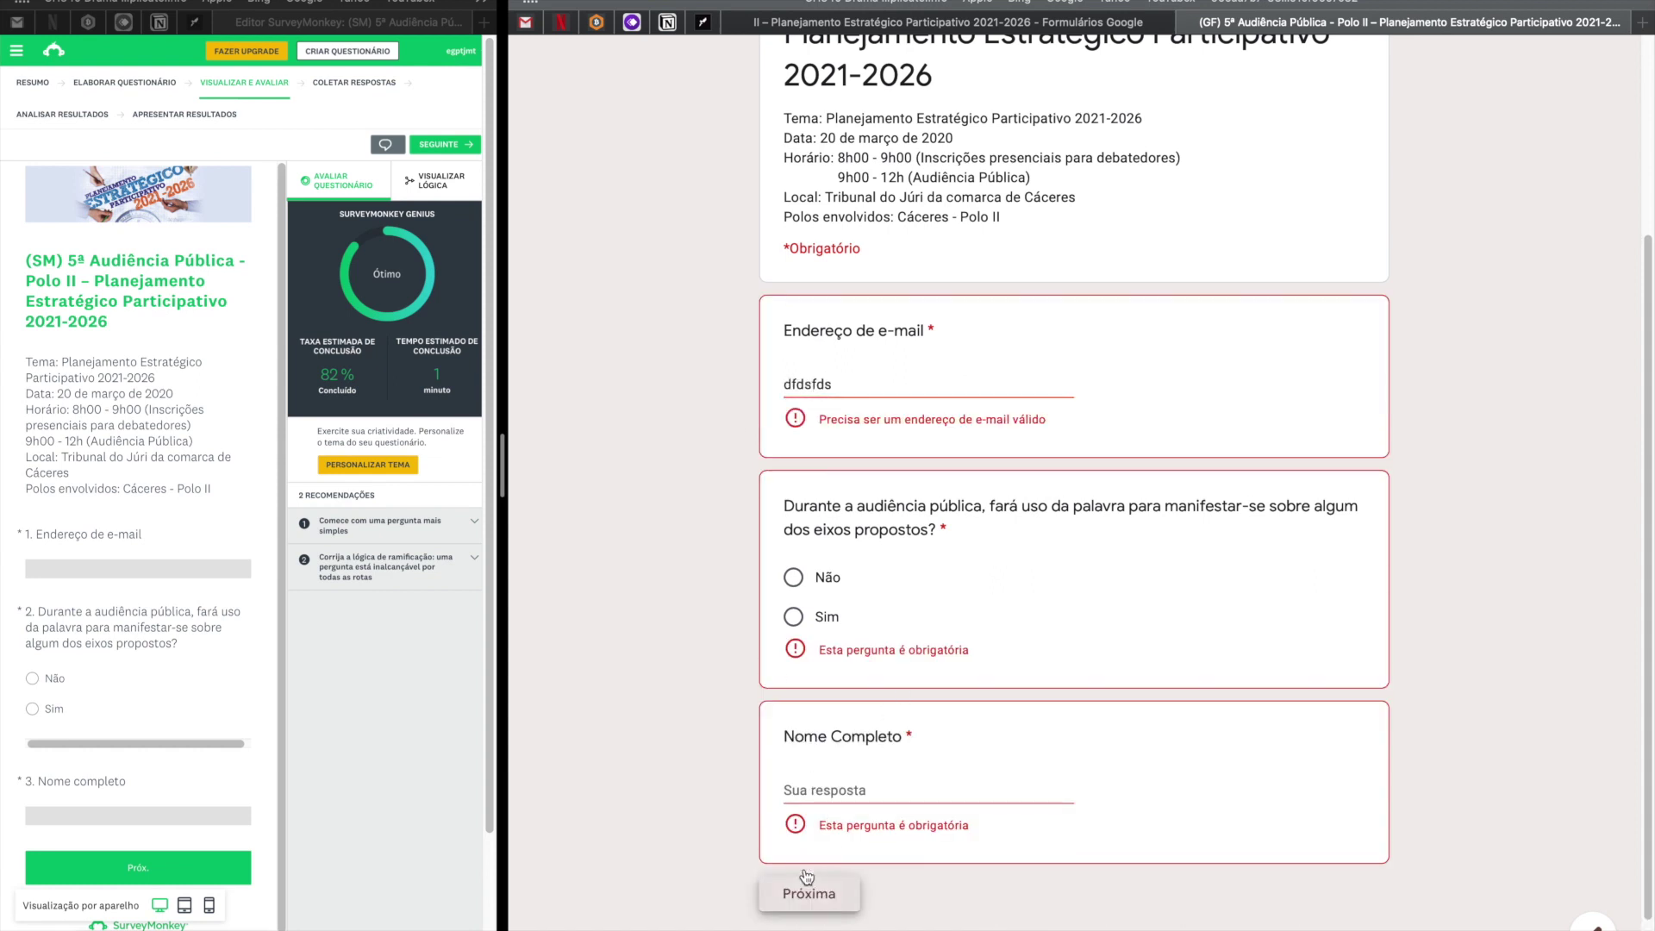
{"action": "left_click", "coordinate": [934, 383]}
{"action": "double_click", "coordinate": [935, 383]}
{"action": "type", "text": "teste@gmail.com"}
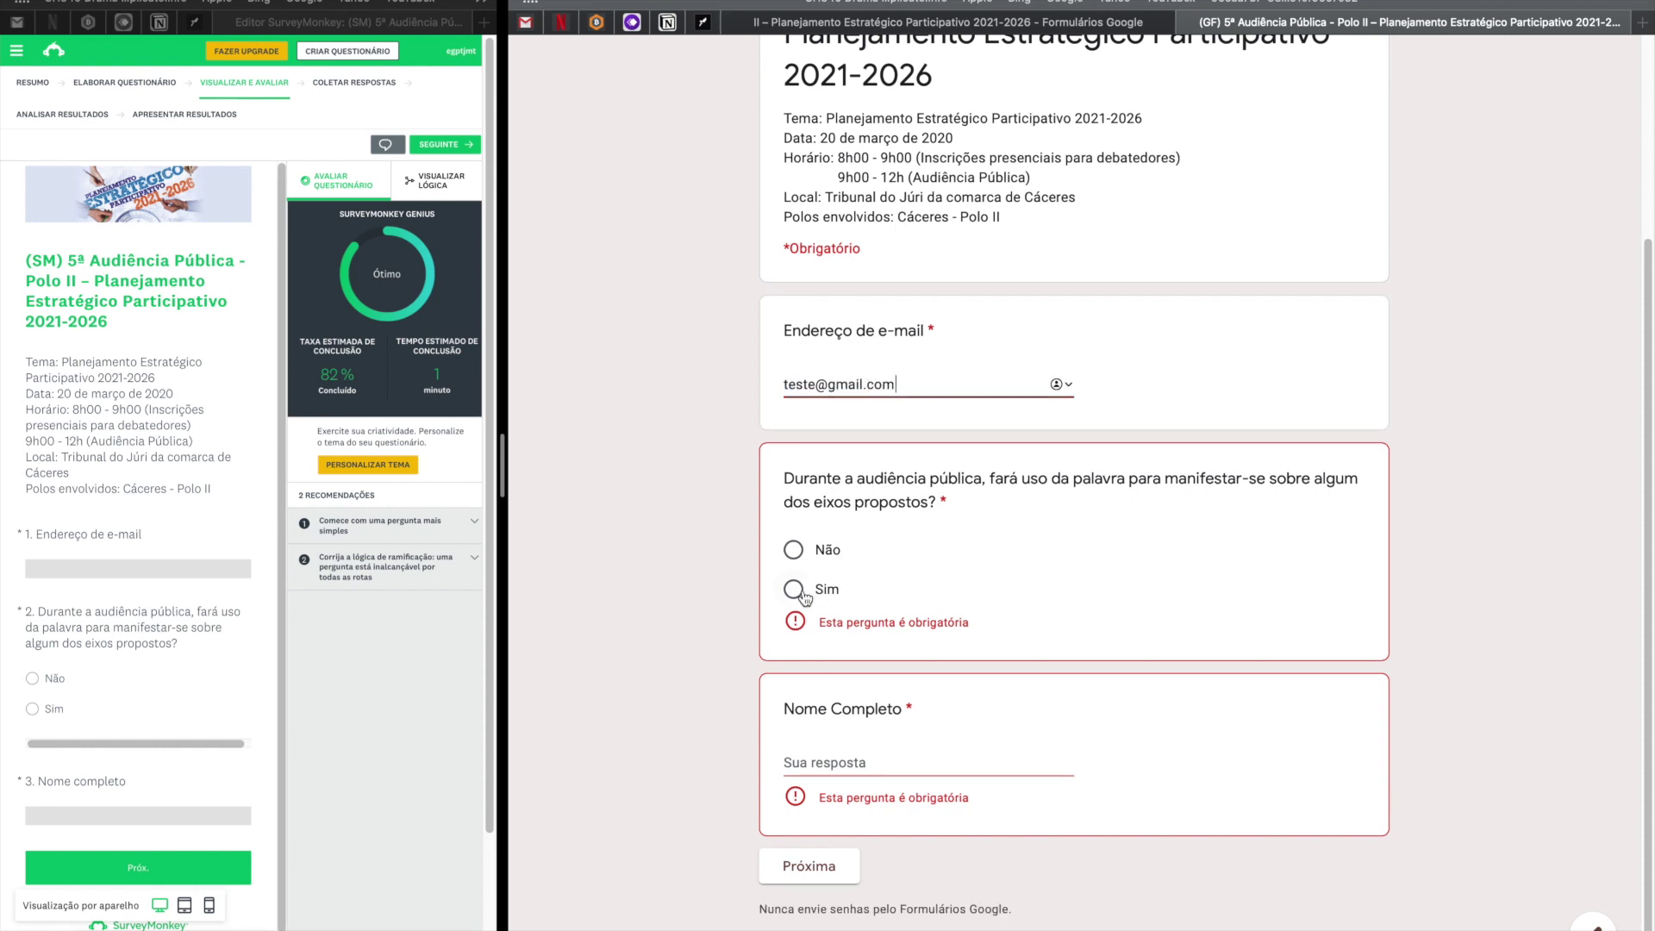
Answer Sim with a name, trigger the missing debate-axis error, tick Opção 2 and 3, and go back.
{"action": "left_click", "coordinate": [801, 592]}
{"action": "left_click", "coordinate": [815, 735]}
{"action": "type", "text": "angelo"}
{"action": "left_click", "coordinate": [808, 816]}
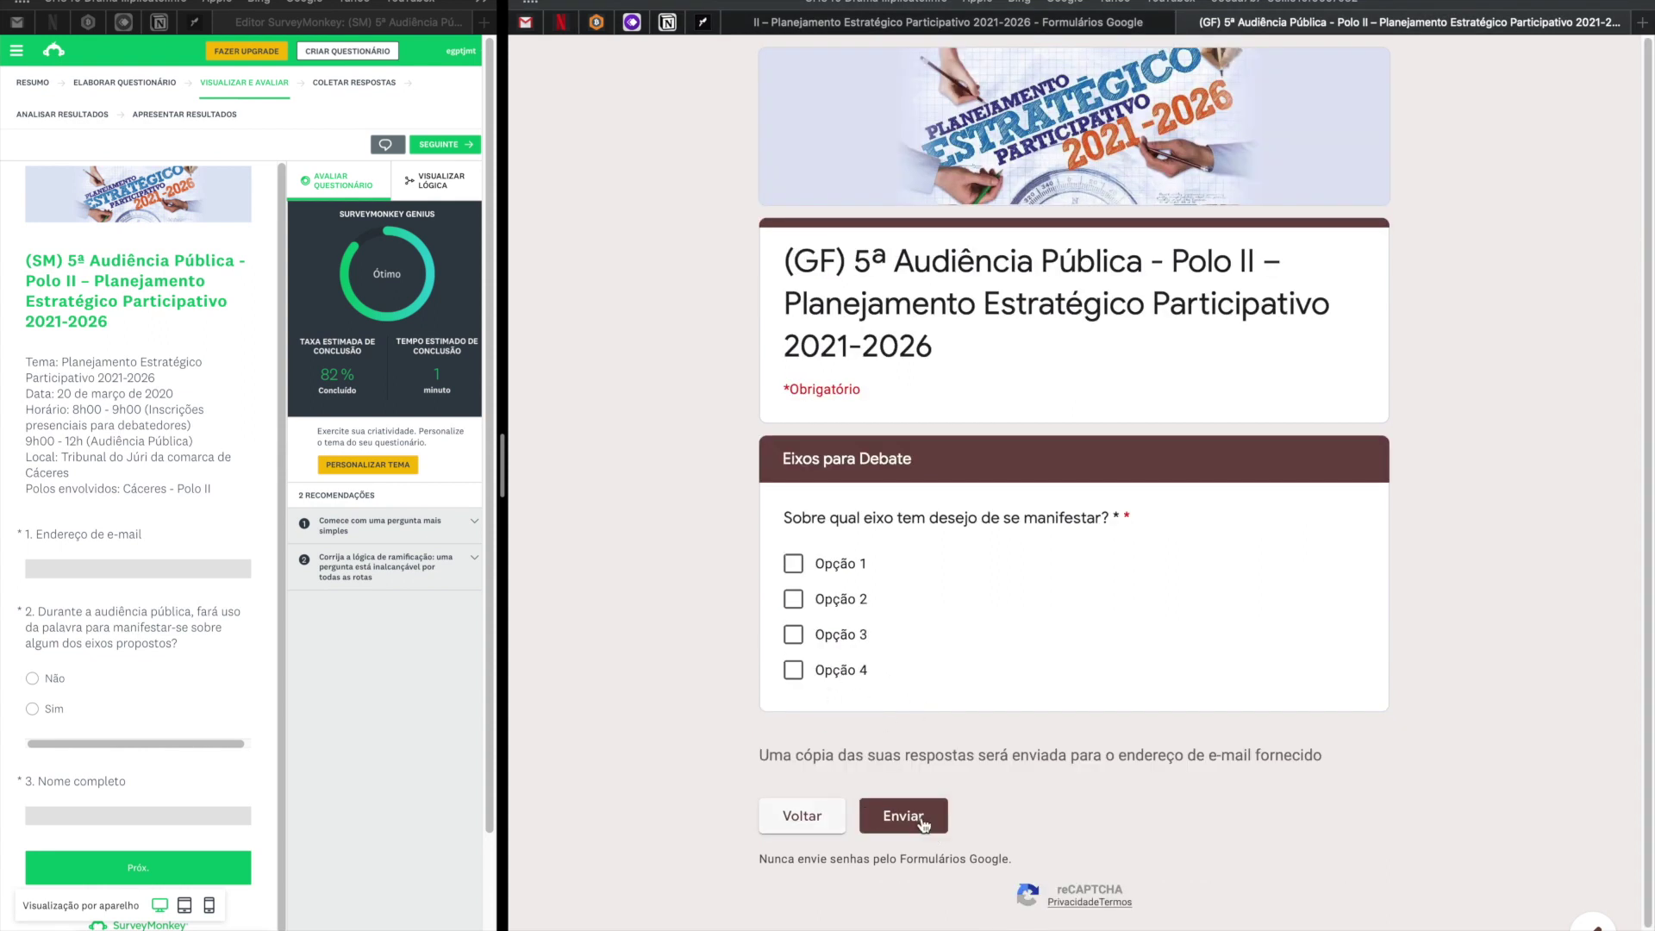
{"action": "left_click", "coordinate": [903, 816]}
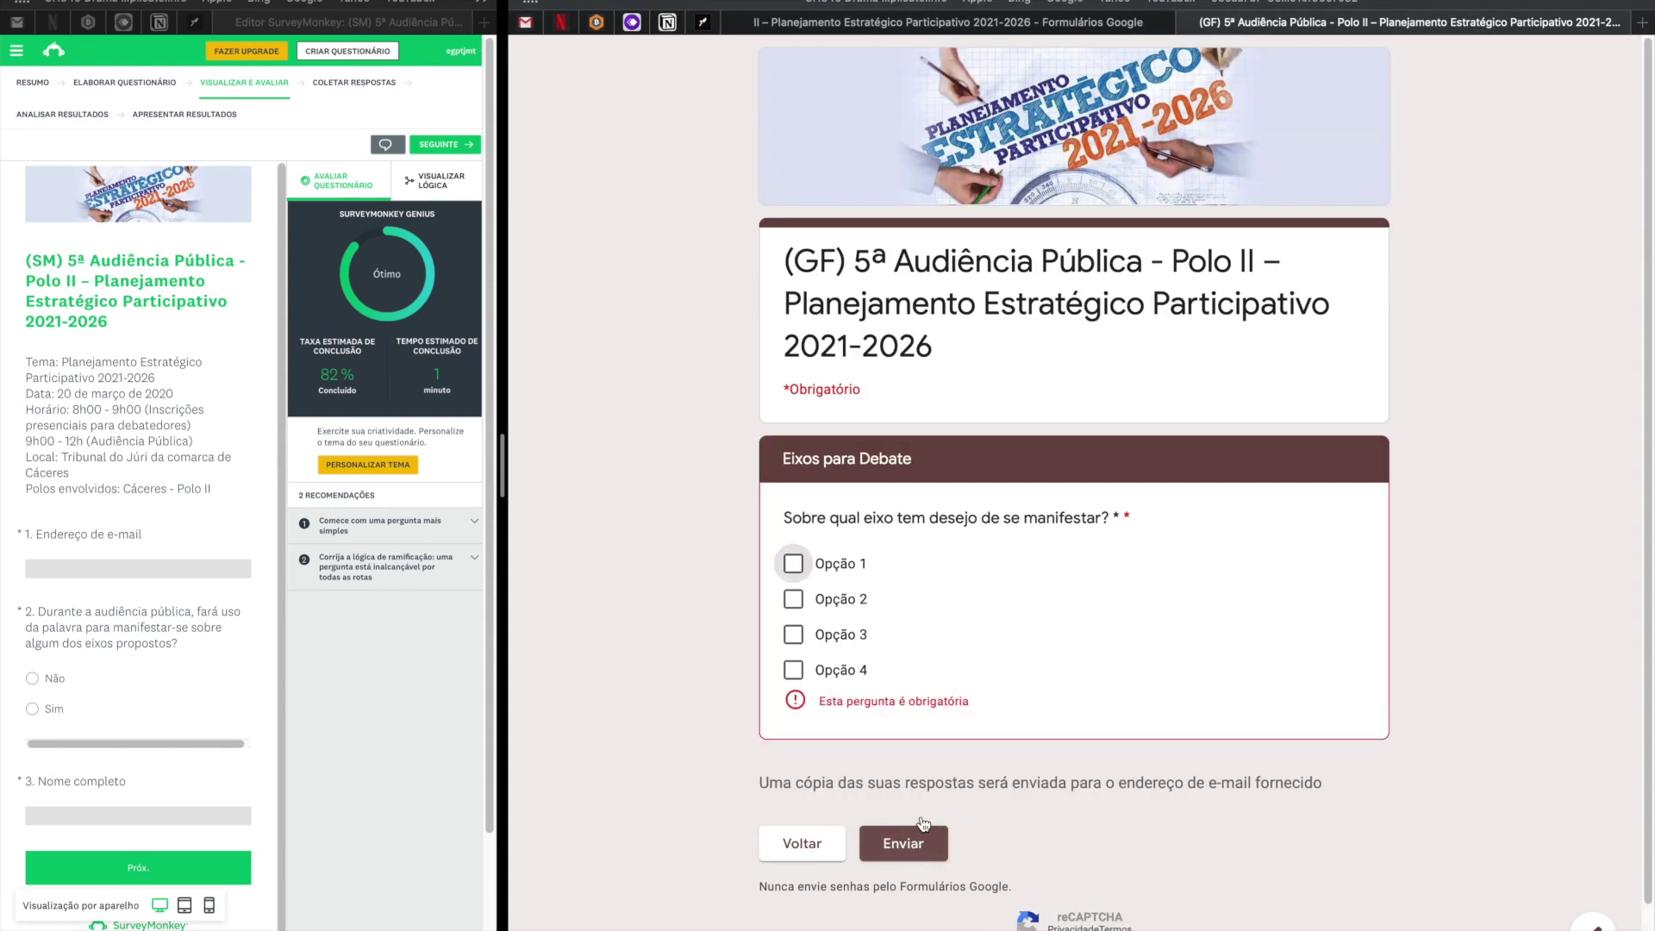
{"action": "left_click_drag", "start_coordinate": [976, 696], "coordinate": [797, 702]}
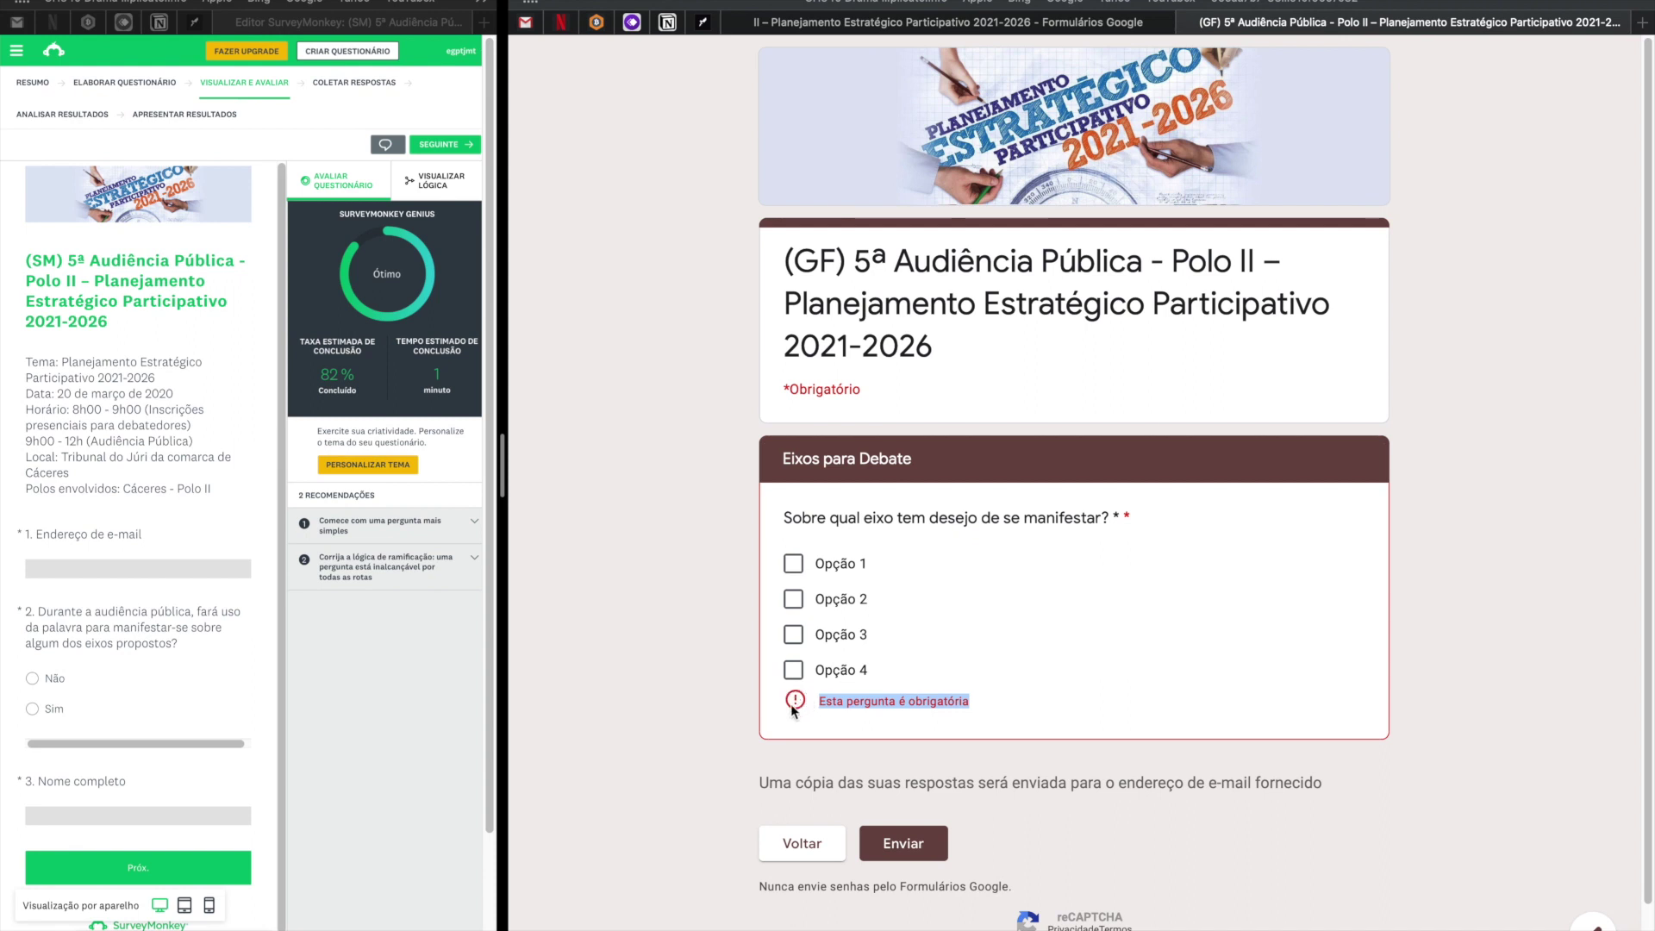
{"action": "left_click", "coordinate": [793, 598]}
{"action": "left_click", "coordinate": [793, 634]}
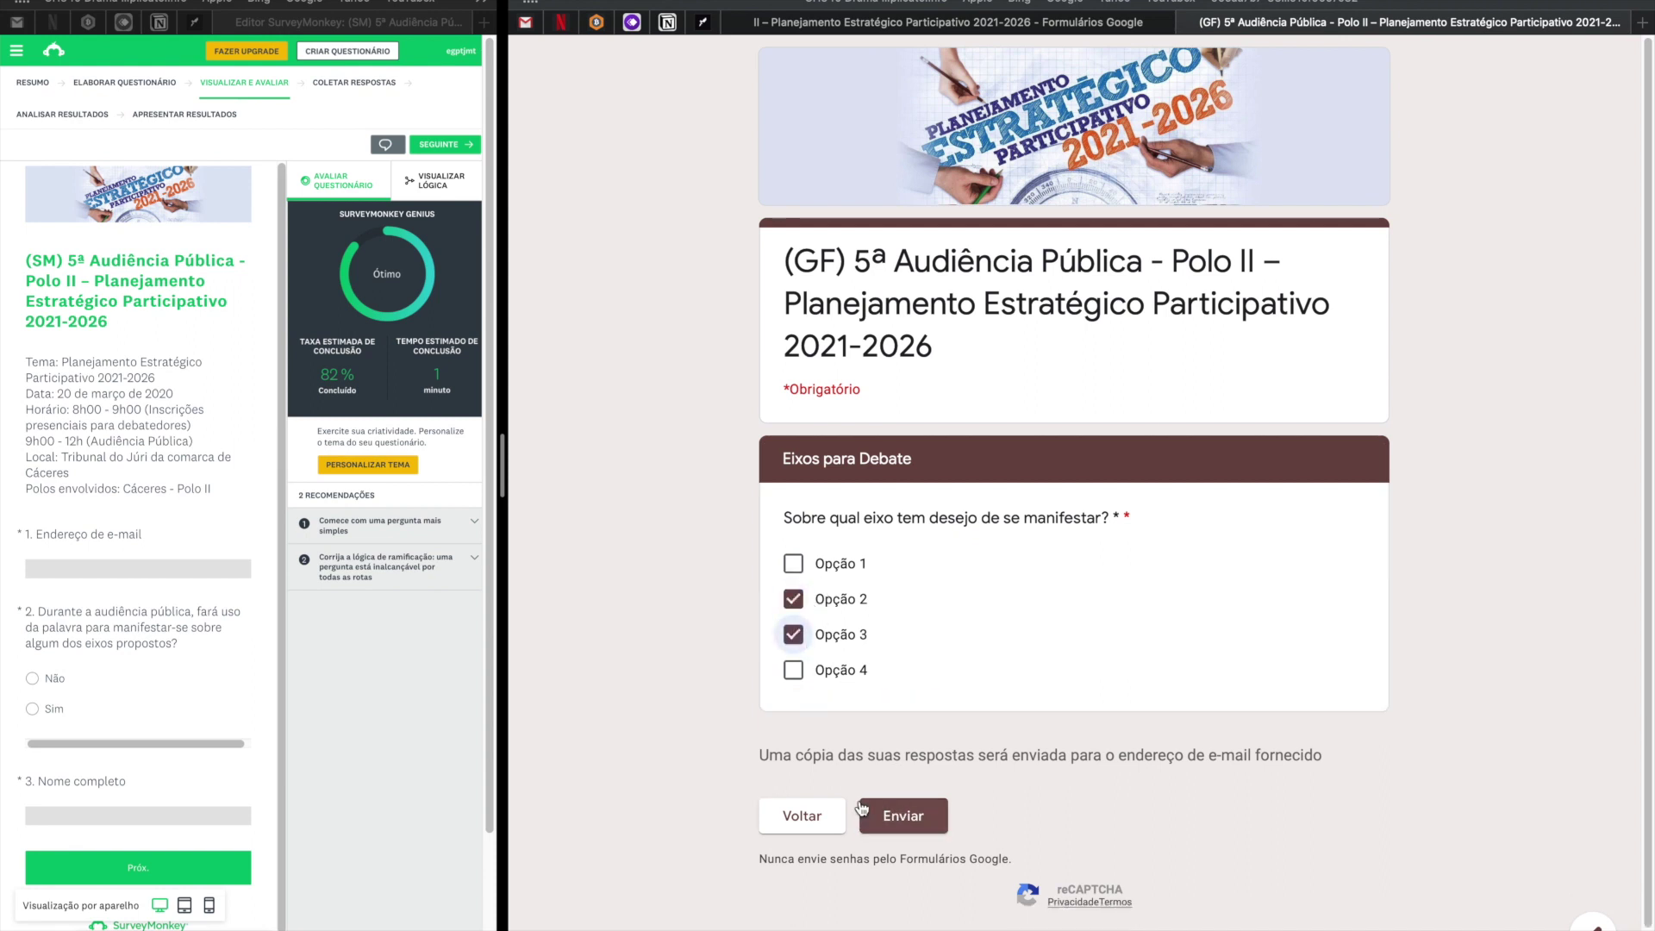
{"action": "left_click", "coordinate": [811, 823]}
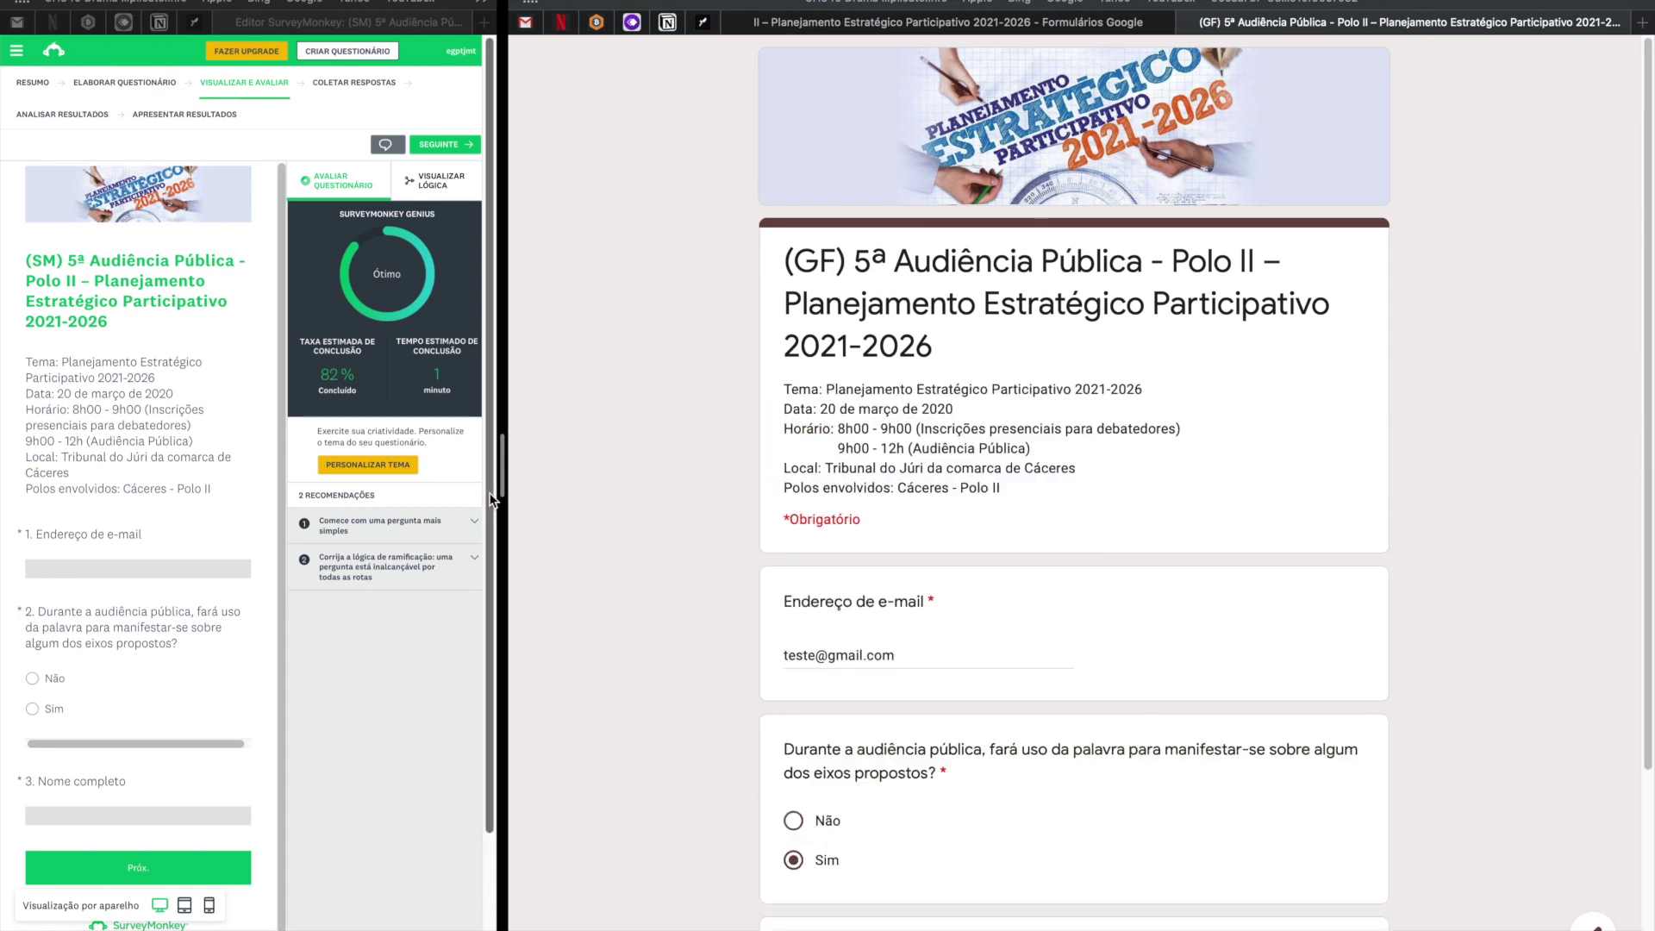
Widen the SurveyMonkey pane of the split screen and scroll through its questionnaire.
{"action": "left_click_drag", "start_coordinate": [502, 466], "coordinate": [864, 493]}
{"action": "scroll", "coordinate": [1307, 682], "scroll_direction": "down", "scroll_amount": 2}
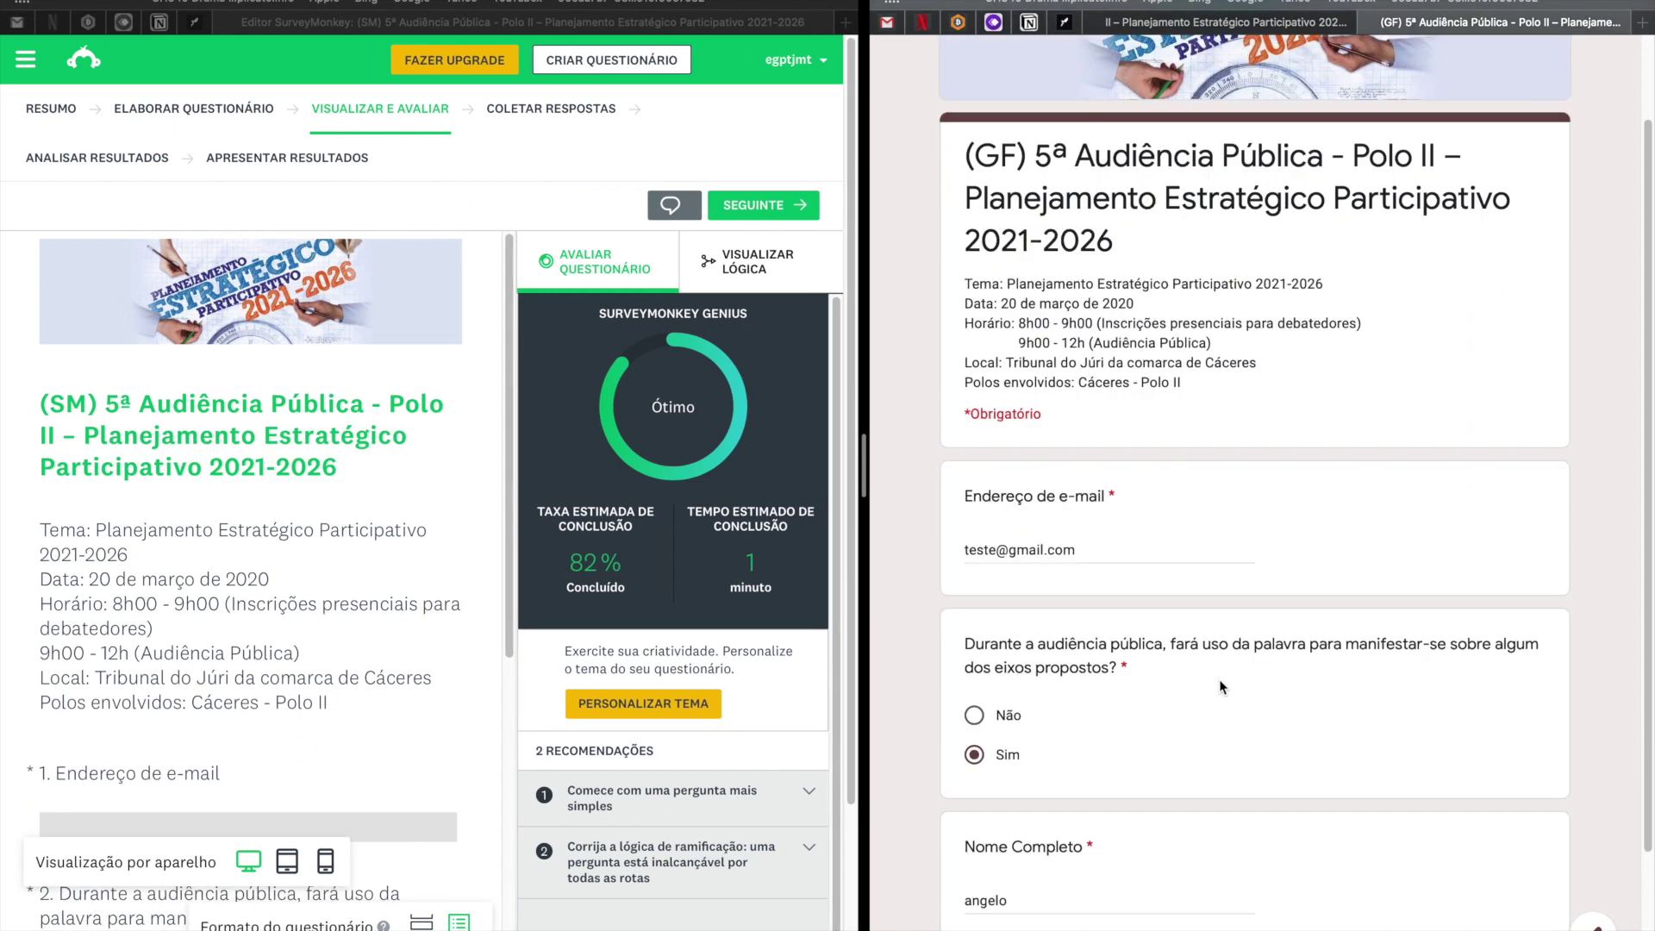
{"action": "scroll", "coordinate": [422, 453], "scroll_direction": "down", "scroll_amount": 5}
{"action": "scroll", "coordinate": [422, 453], "scroll_direction": "up", "scroll_amount": 5}
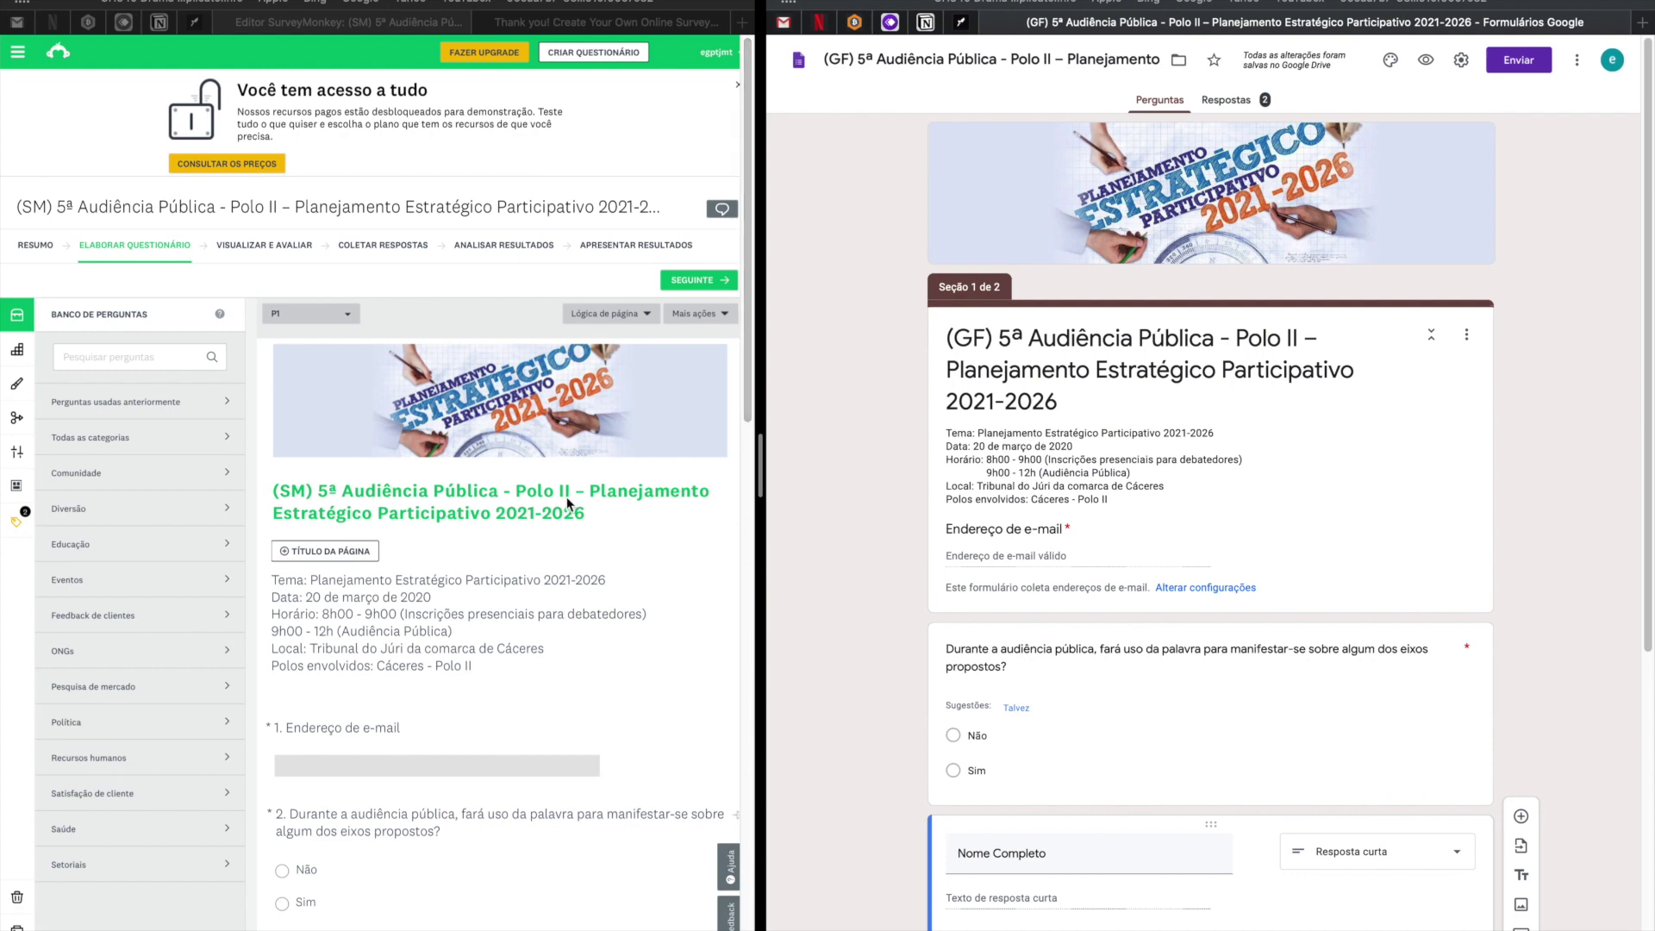
Widen the Google Forms pane again and open a blank respondent preview of the (GF) form.
{"action": "left_click_drag", "start_coordinate": [759, 448], "coordinate": [374, 463]}
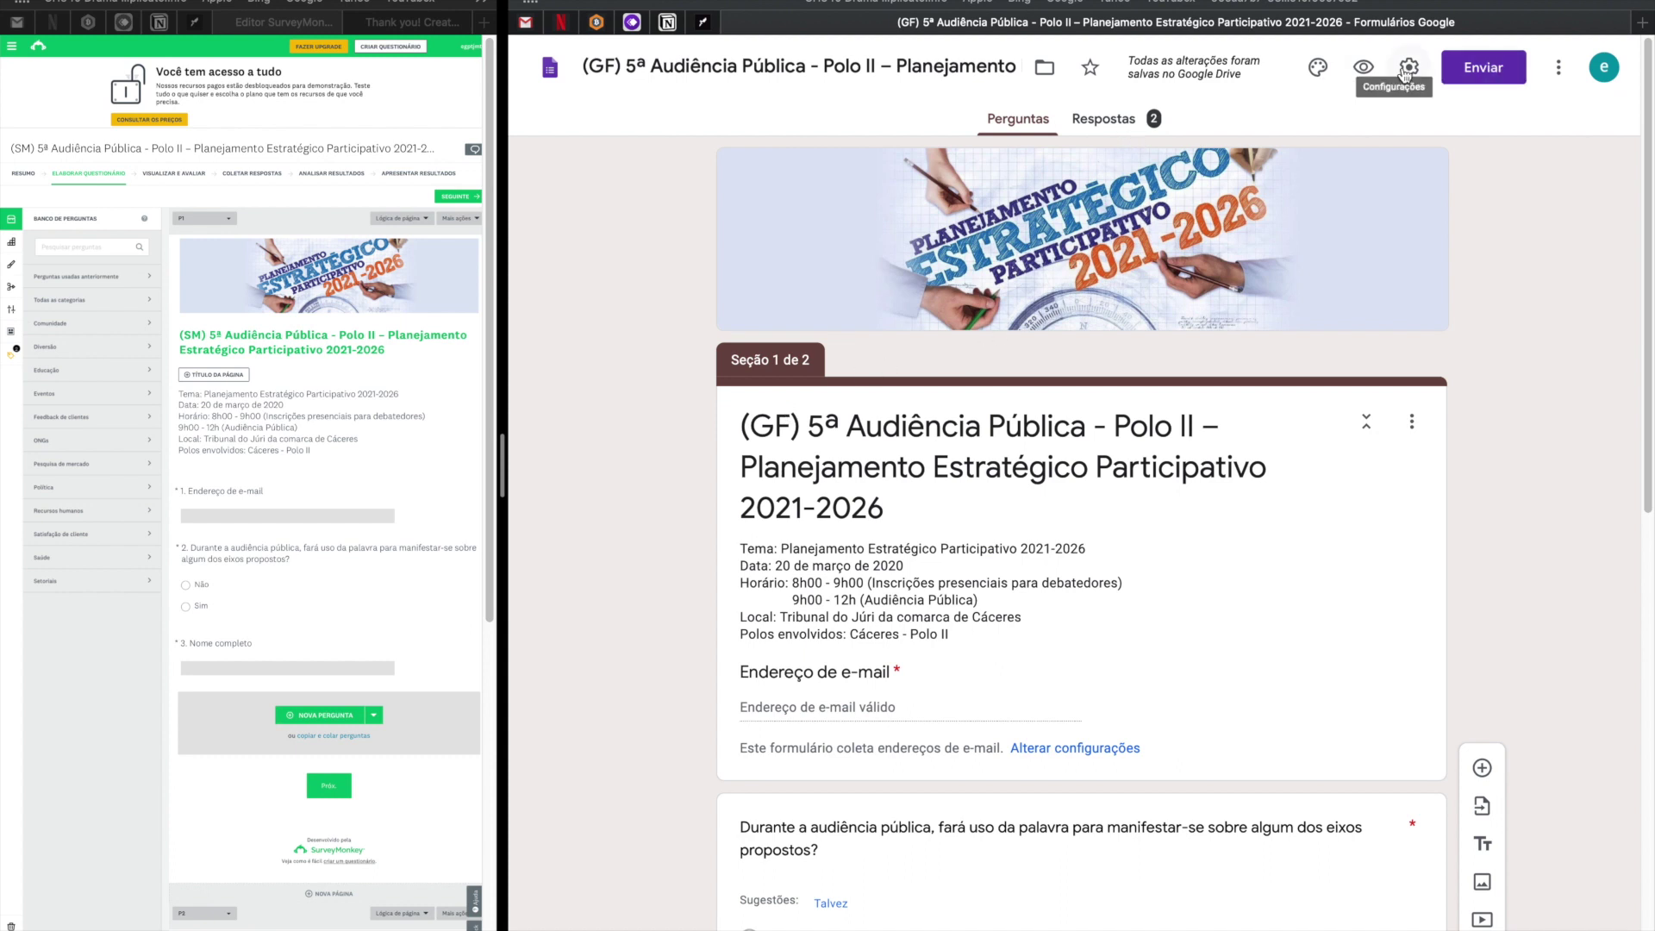
{"action": "left_click", "coordinate": [1363, 67]}
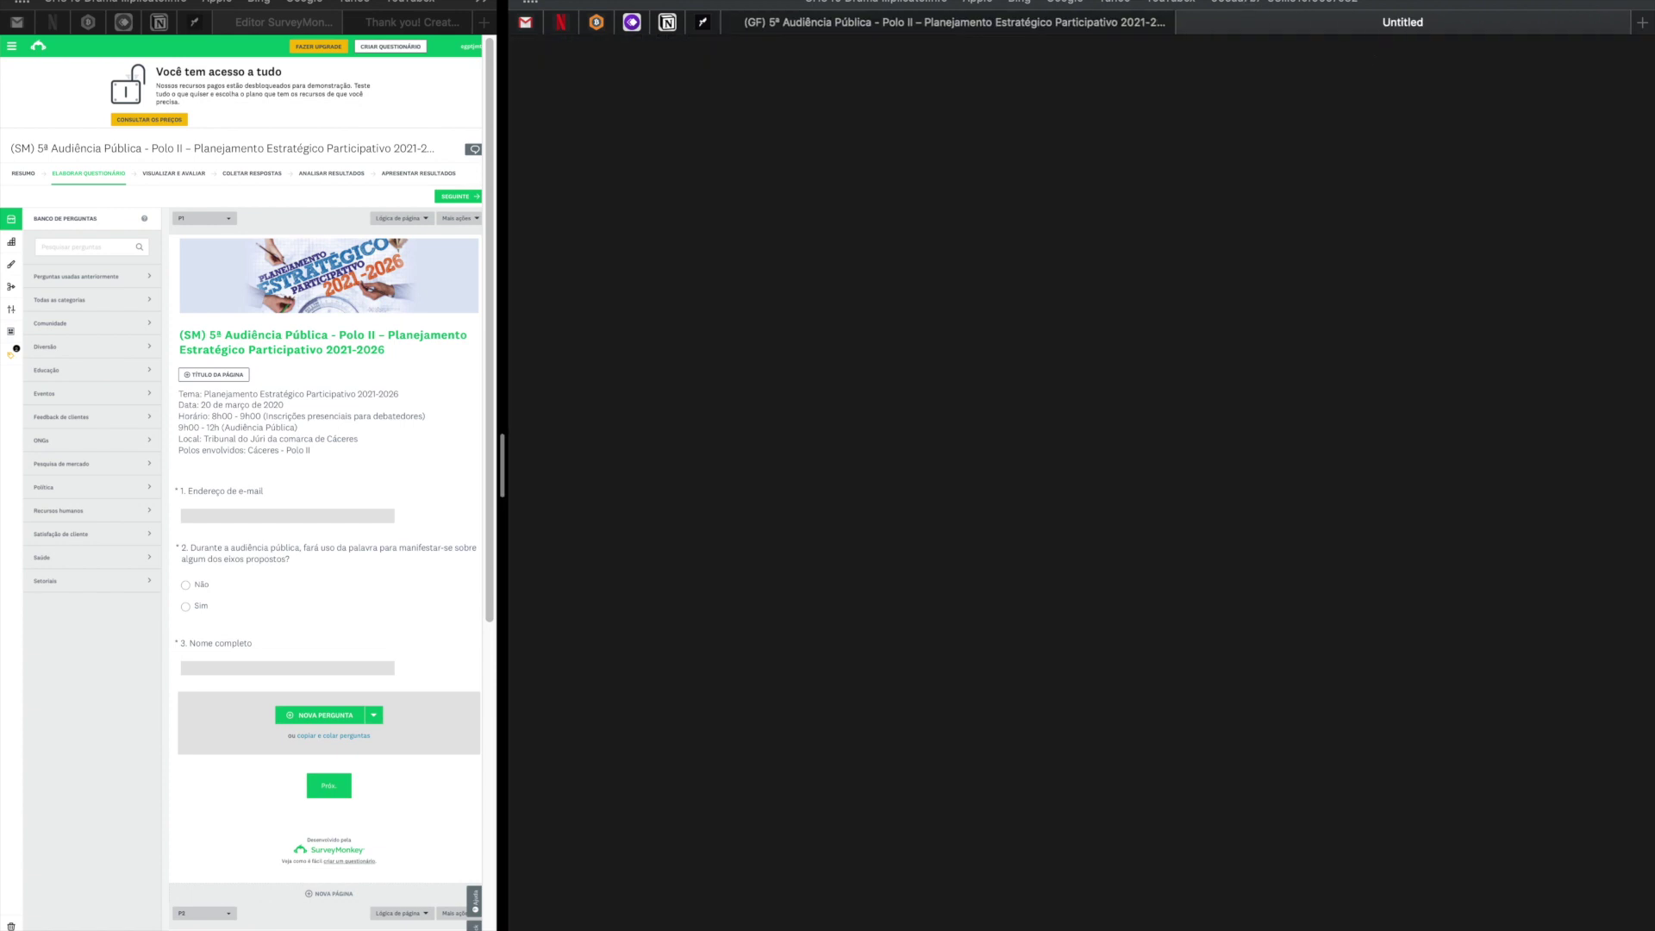
{"action": "key", "text": "super+l"}
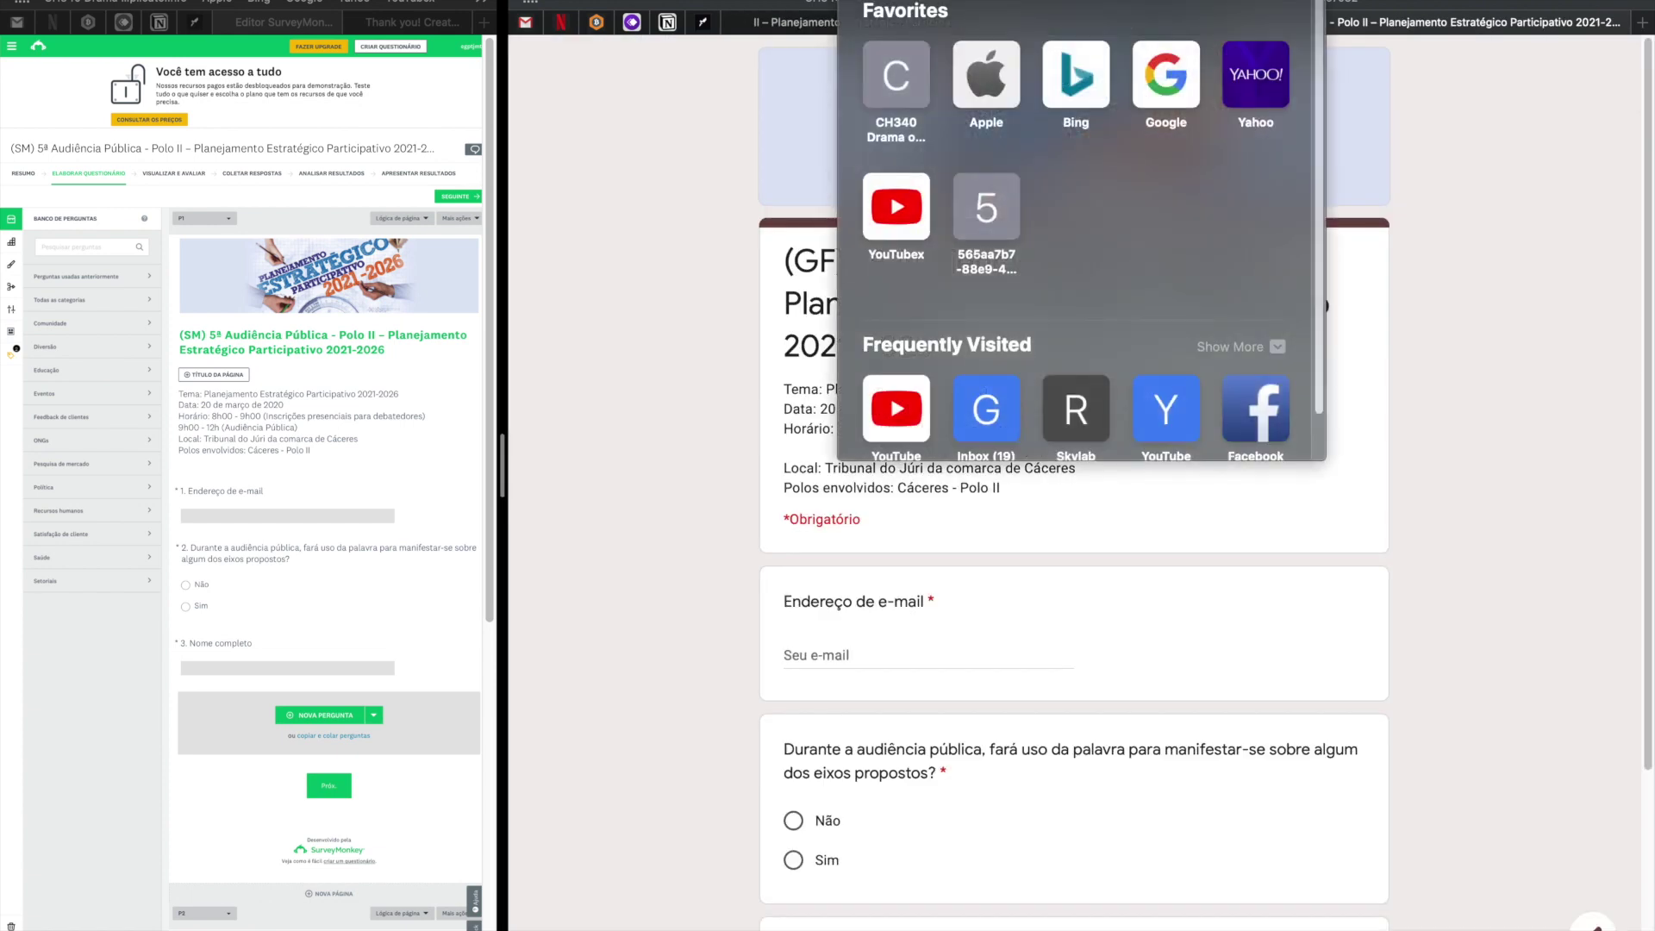
{"action": "key", "text": "Escape"}
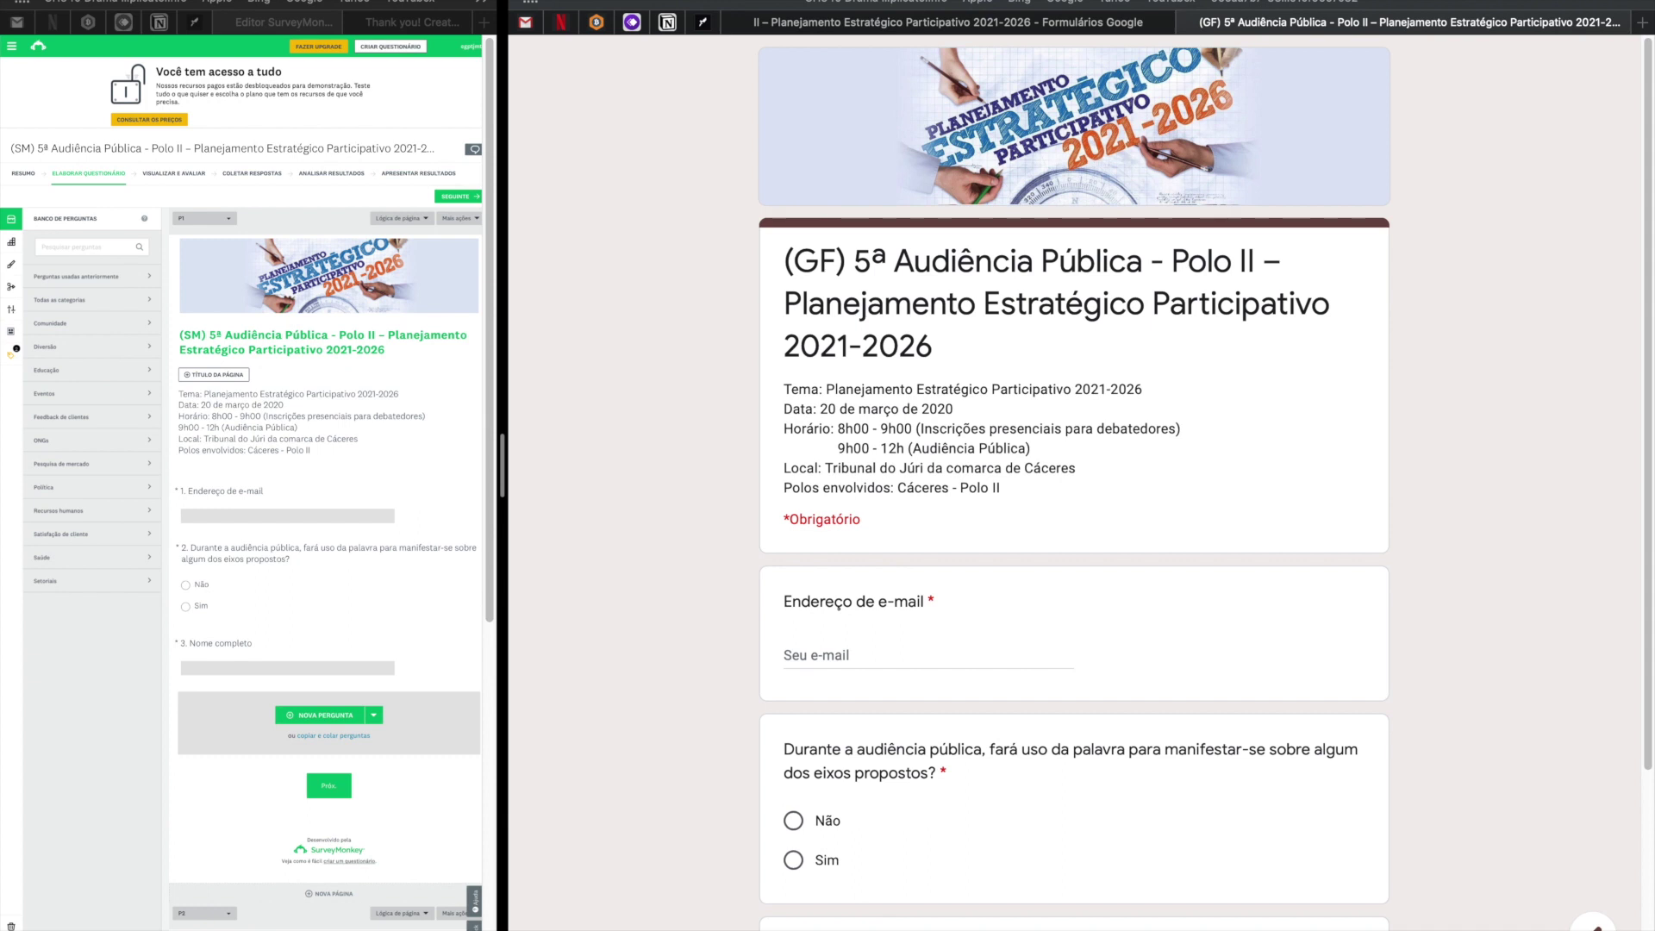
Open the (GF) form's Respostas summary in the editor tab.
{"action": "left_click", "coordinate": [1107, 32]}
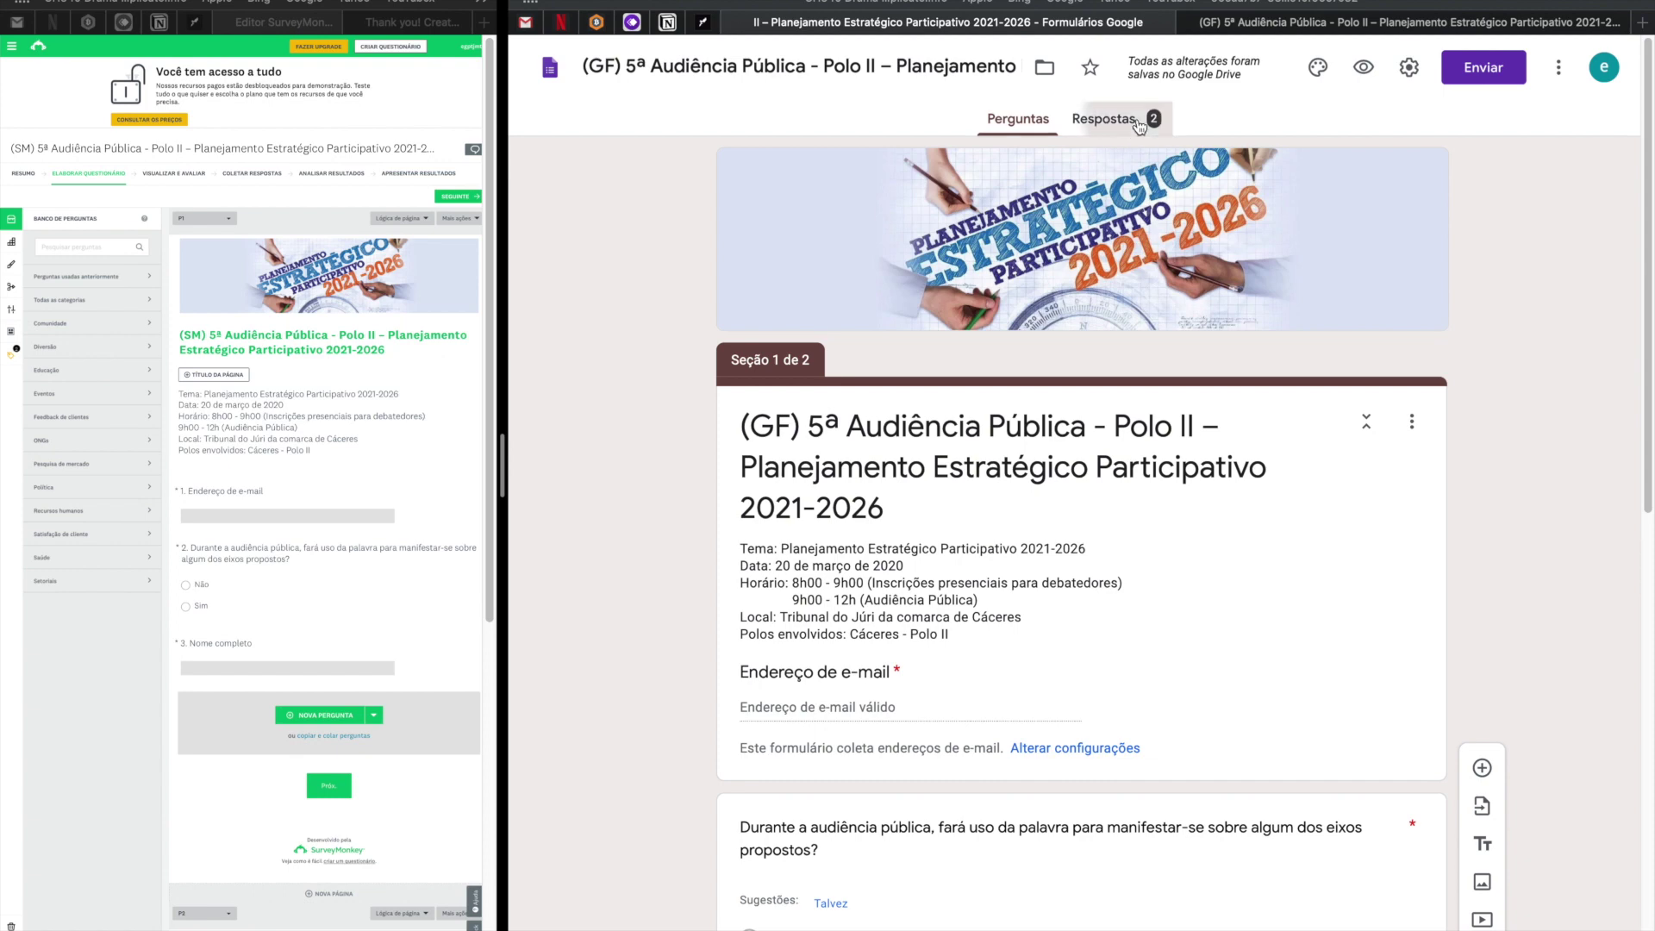
{"action": "left_click", "coordinate": [1140, 126]}
{"action": "scroll", "coordinate": [1034, 509], "scroll_direction": "down", "scroll_amount": 10}
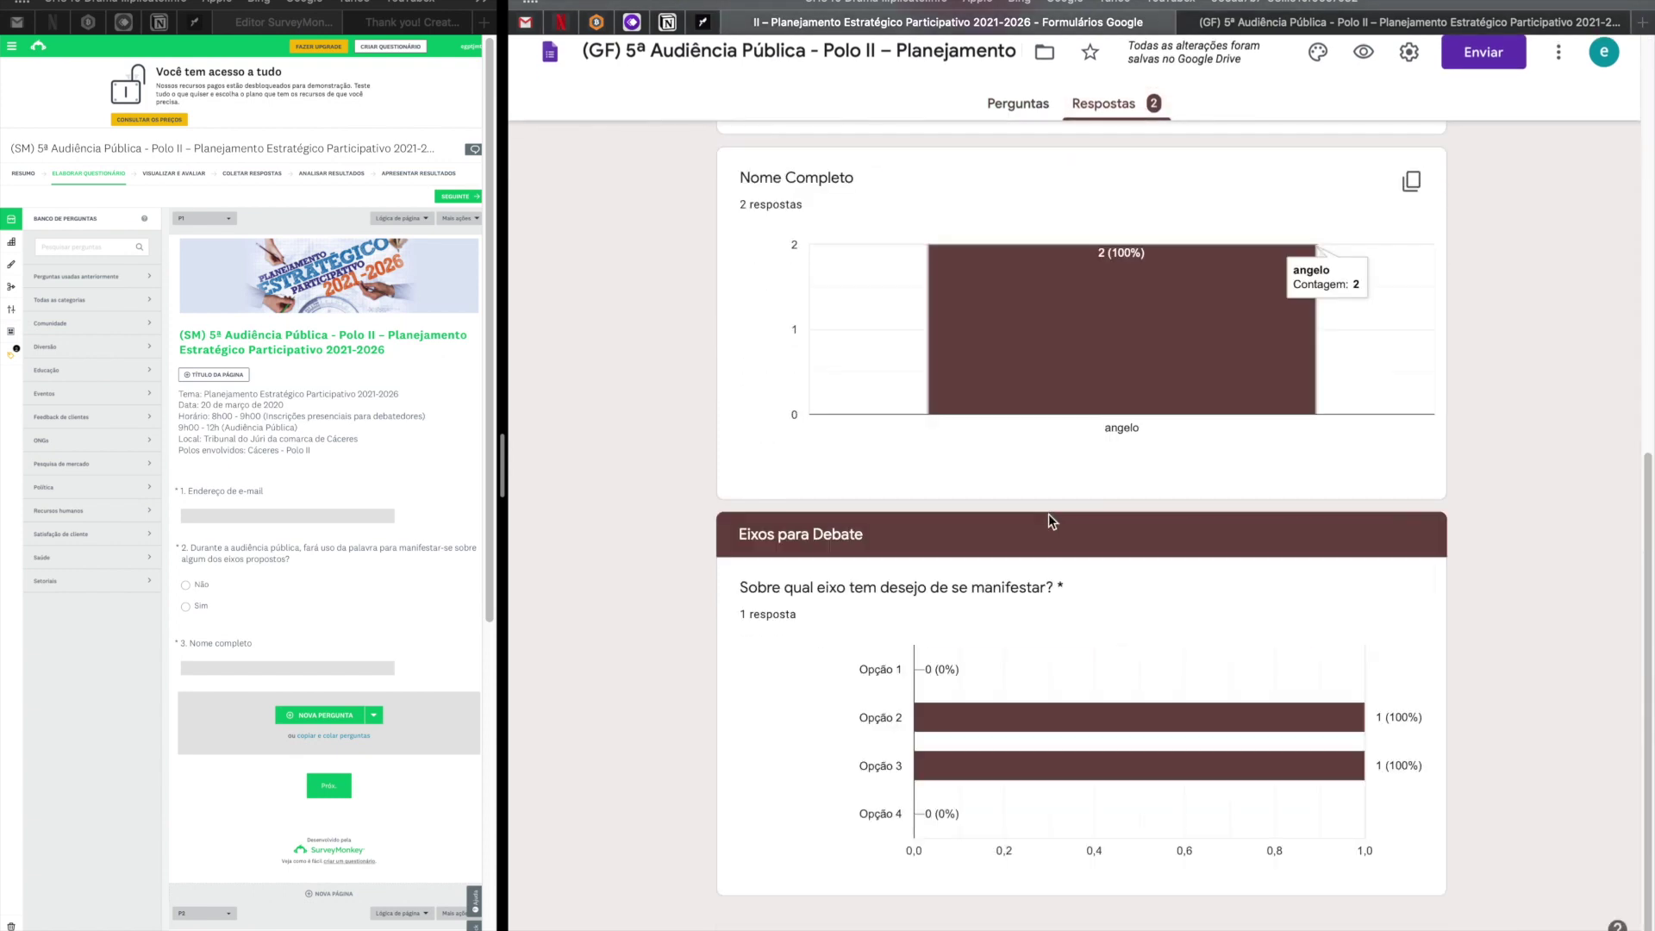
{"action": "scroll", "coordinate": [1048, 514], "scroll_direction": "up", "scroll_amount": 10}
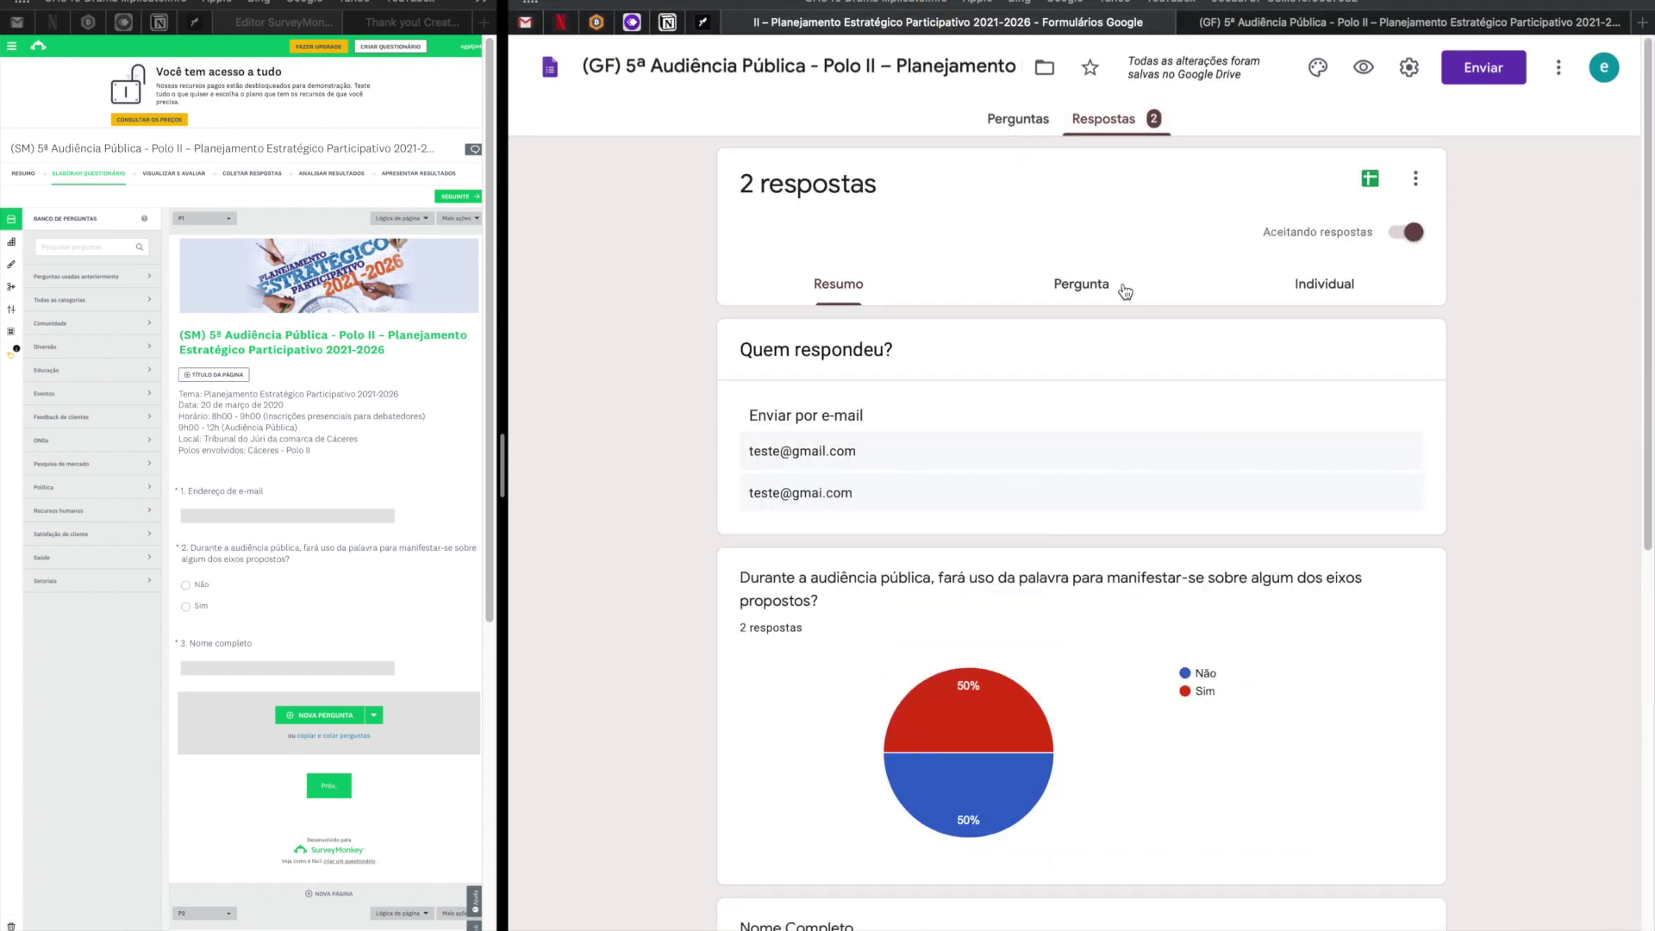
Delete every response with Excluir todas as respostas, leaving the form at 0 responses.
{"action": "left_click", "coordinate": [1416, 179]}
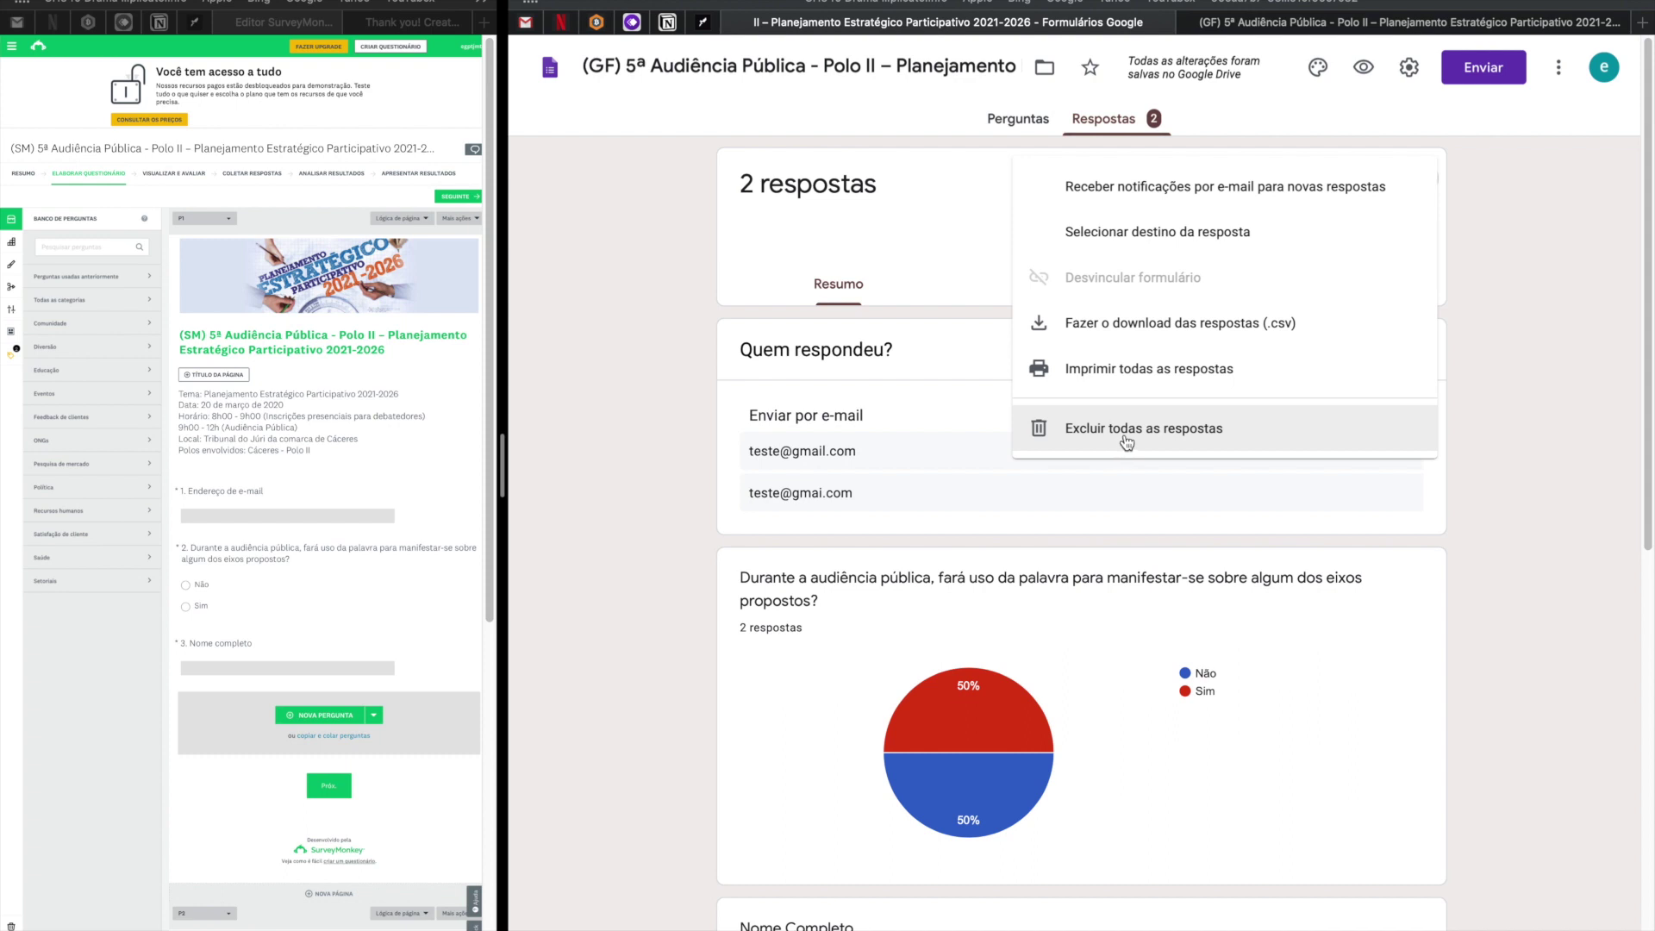
{"action": "left_click", "coordinate": [1127, 440]}
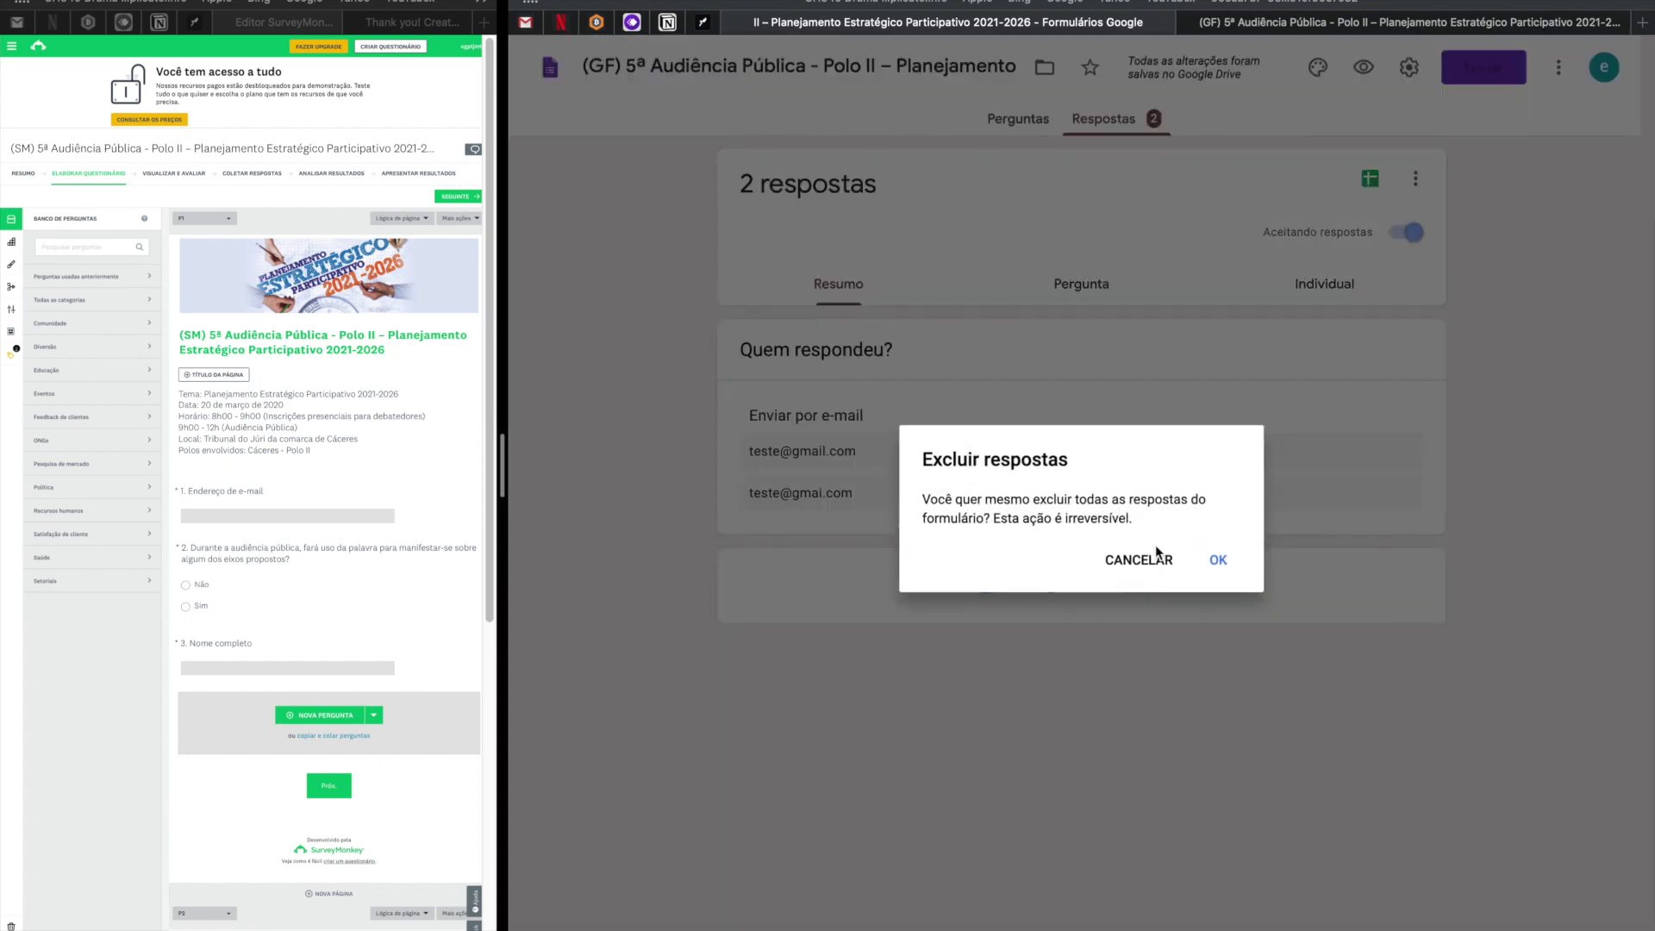
{"action": "left_click", "coordinate": [1222, 563]}
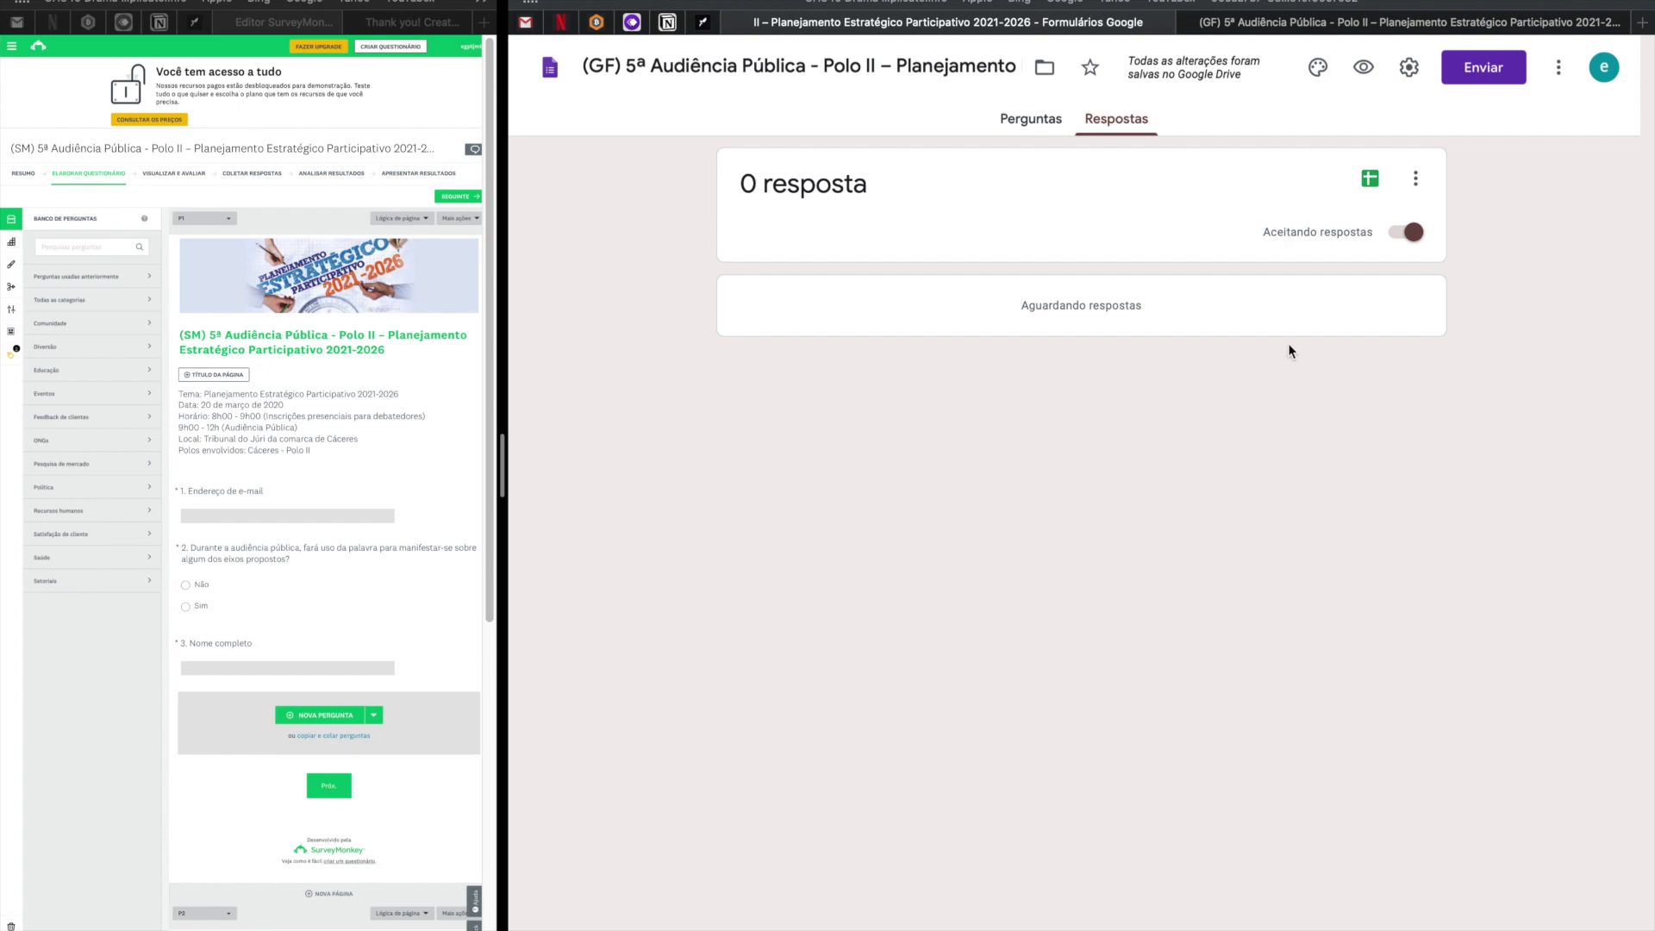
{"action": "left_click", "coordinate": [1231, 19]}
{"action": "left_click", "coordinate": [1220, 0]}
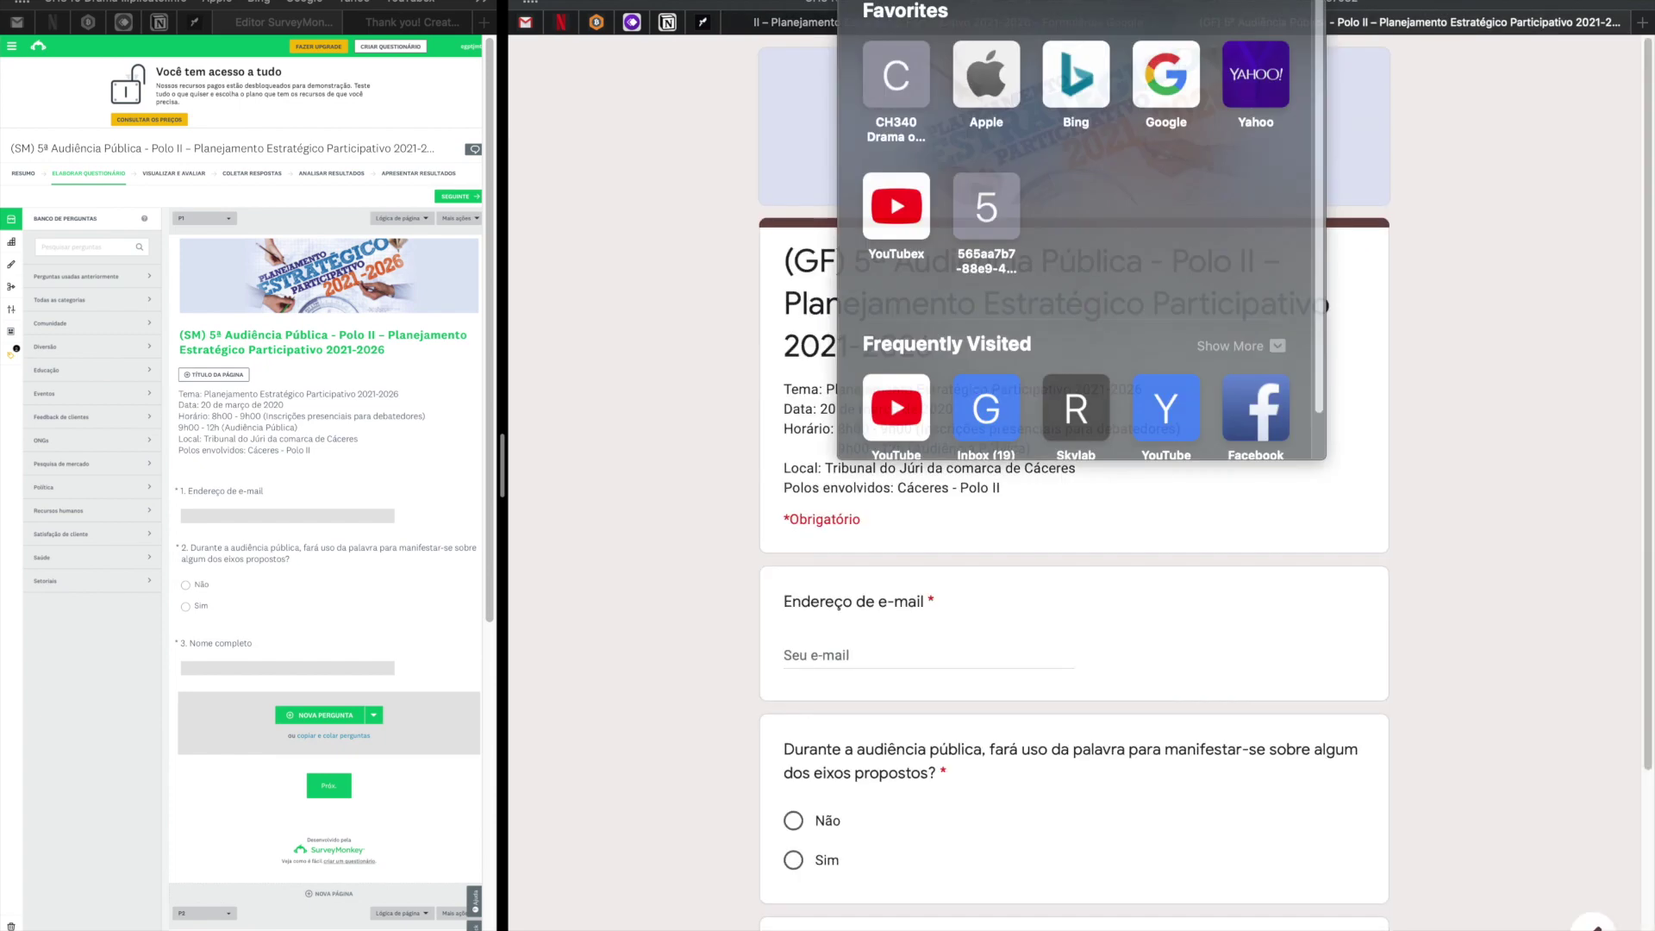
{"action": "left_click", "coordinate": [1096, 24]}
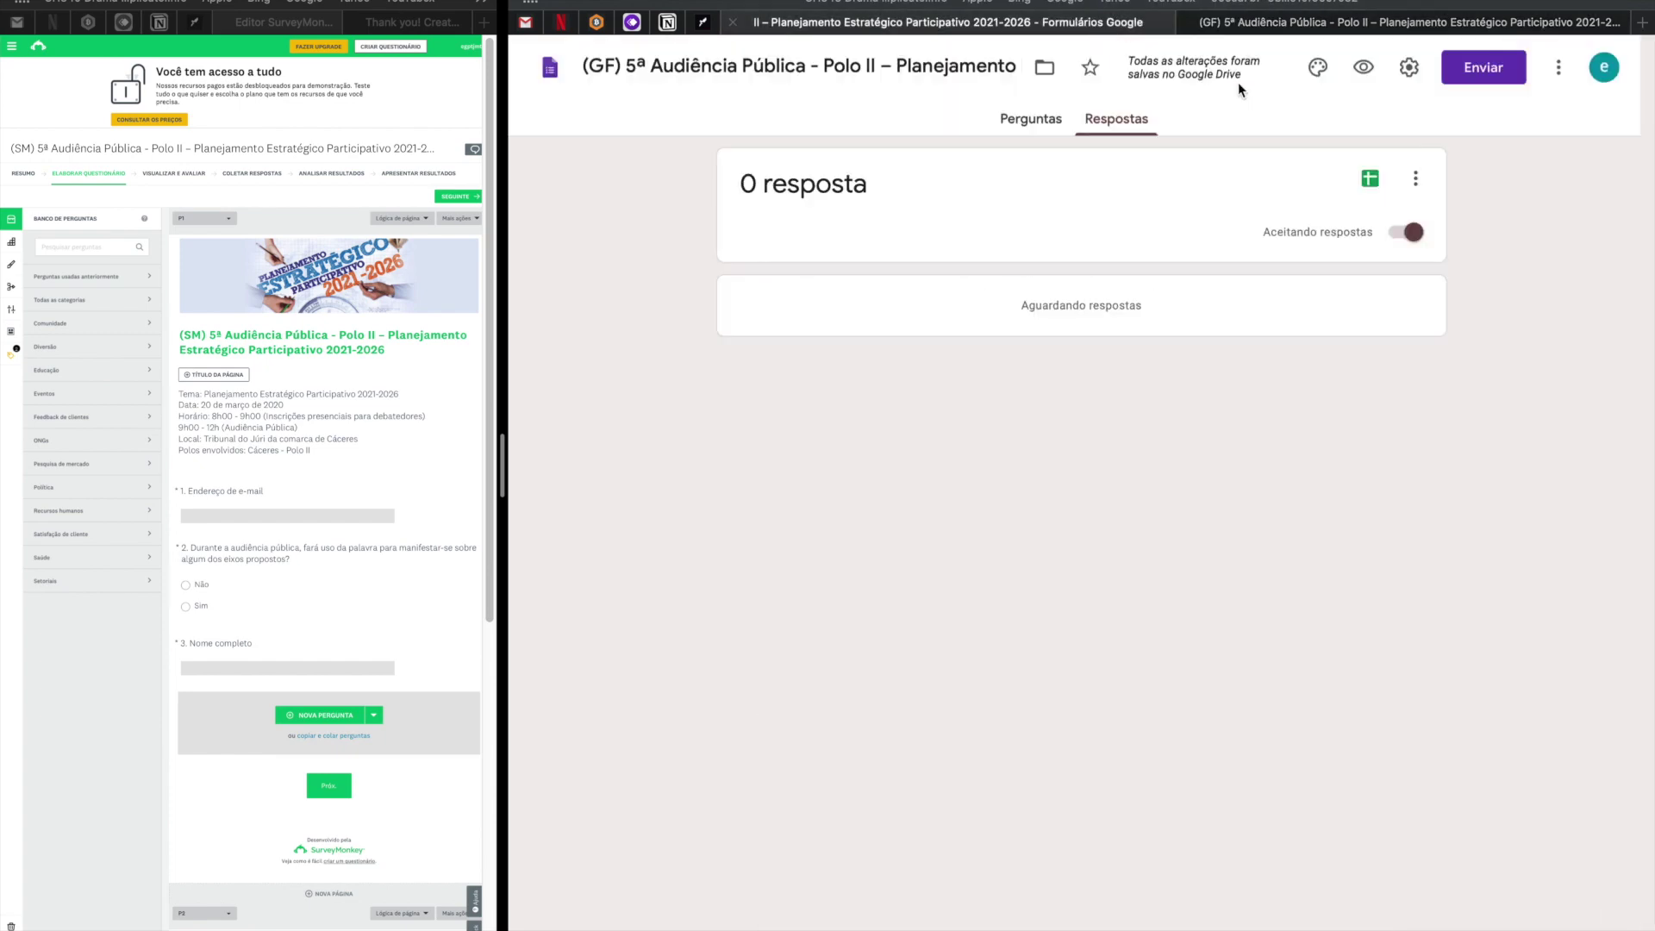
Copy the (GF) form's shortened URL curto link from the Enviar dialog.
{"action": "left_click", "coordinate": [1411, 74]}
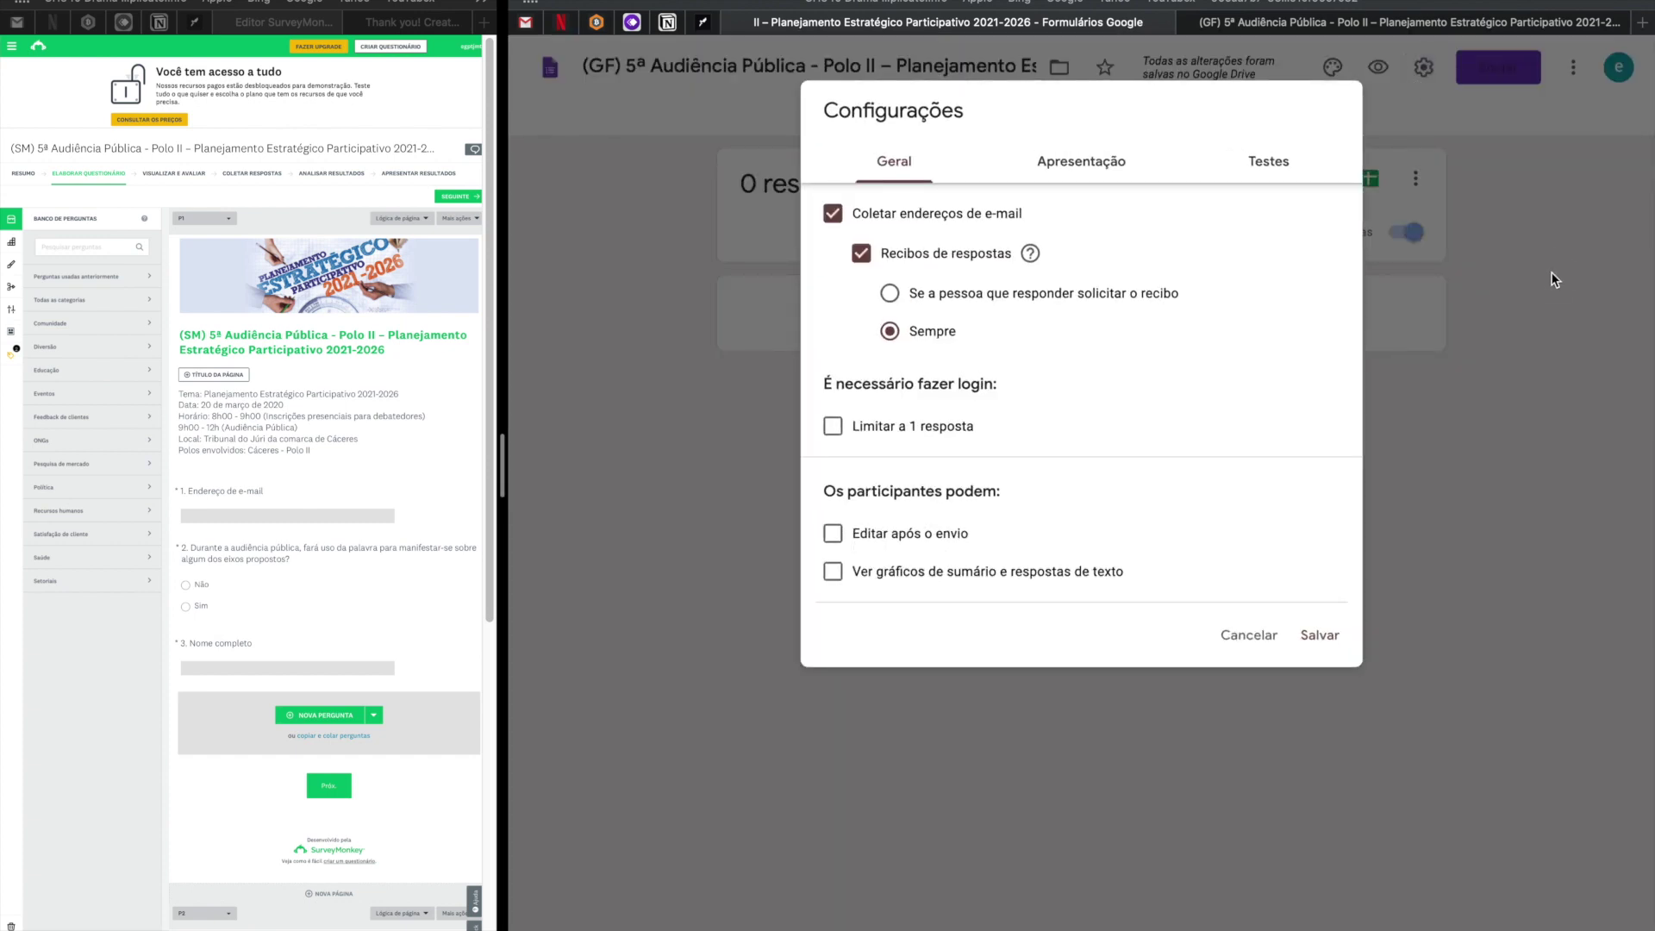
{"action": "left_click", "coordinate": [1551, 271]}
{"action": "left_click", "coordinate": [1507, 78]}
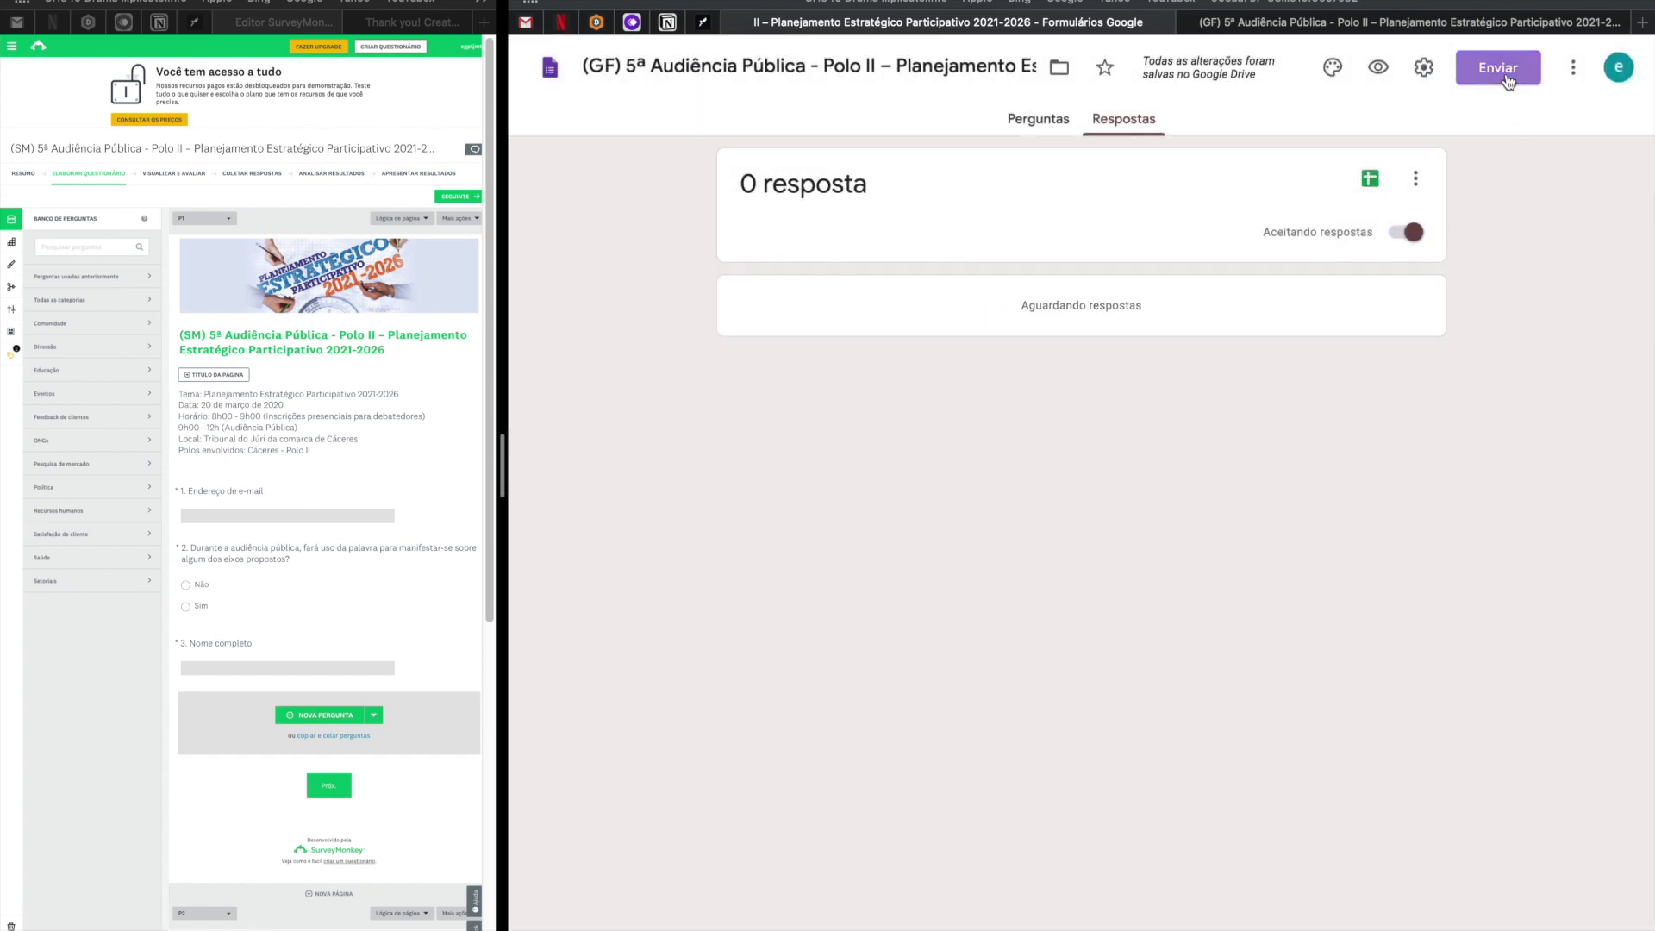
{"action": "left_click", "coordinate": [1016, 207]}
{"action": "left_click", "coordinate": [1091, 306]}
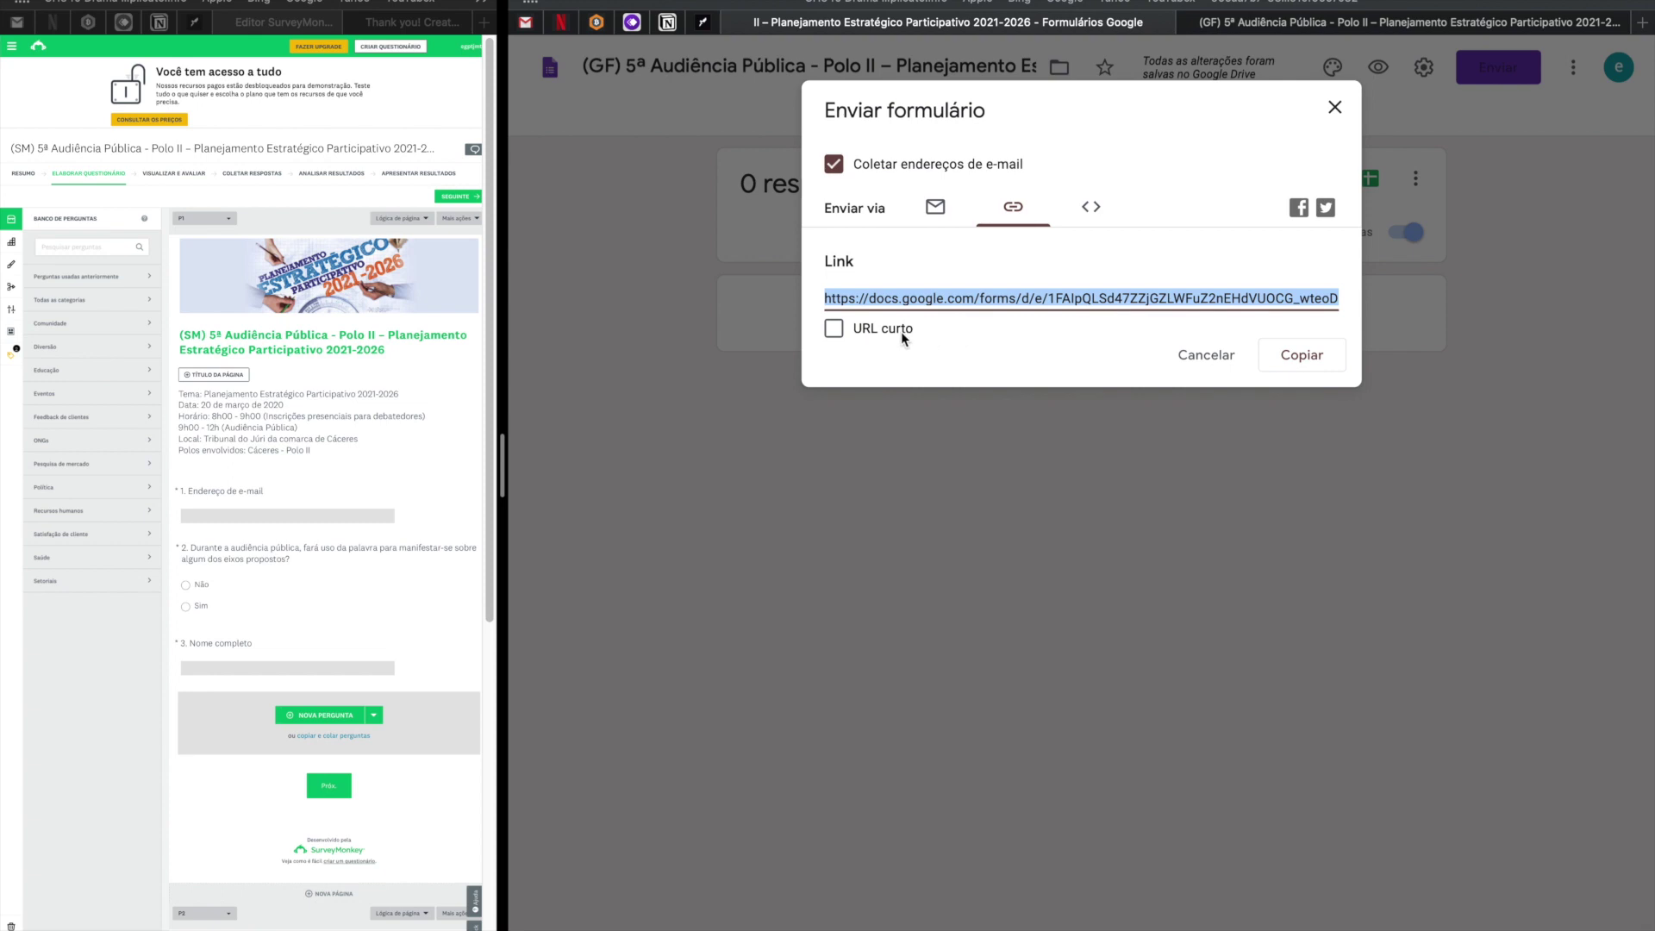
{"action": "left_click", "coordinate": [840, 335]}
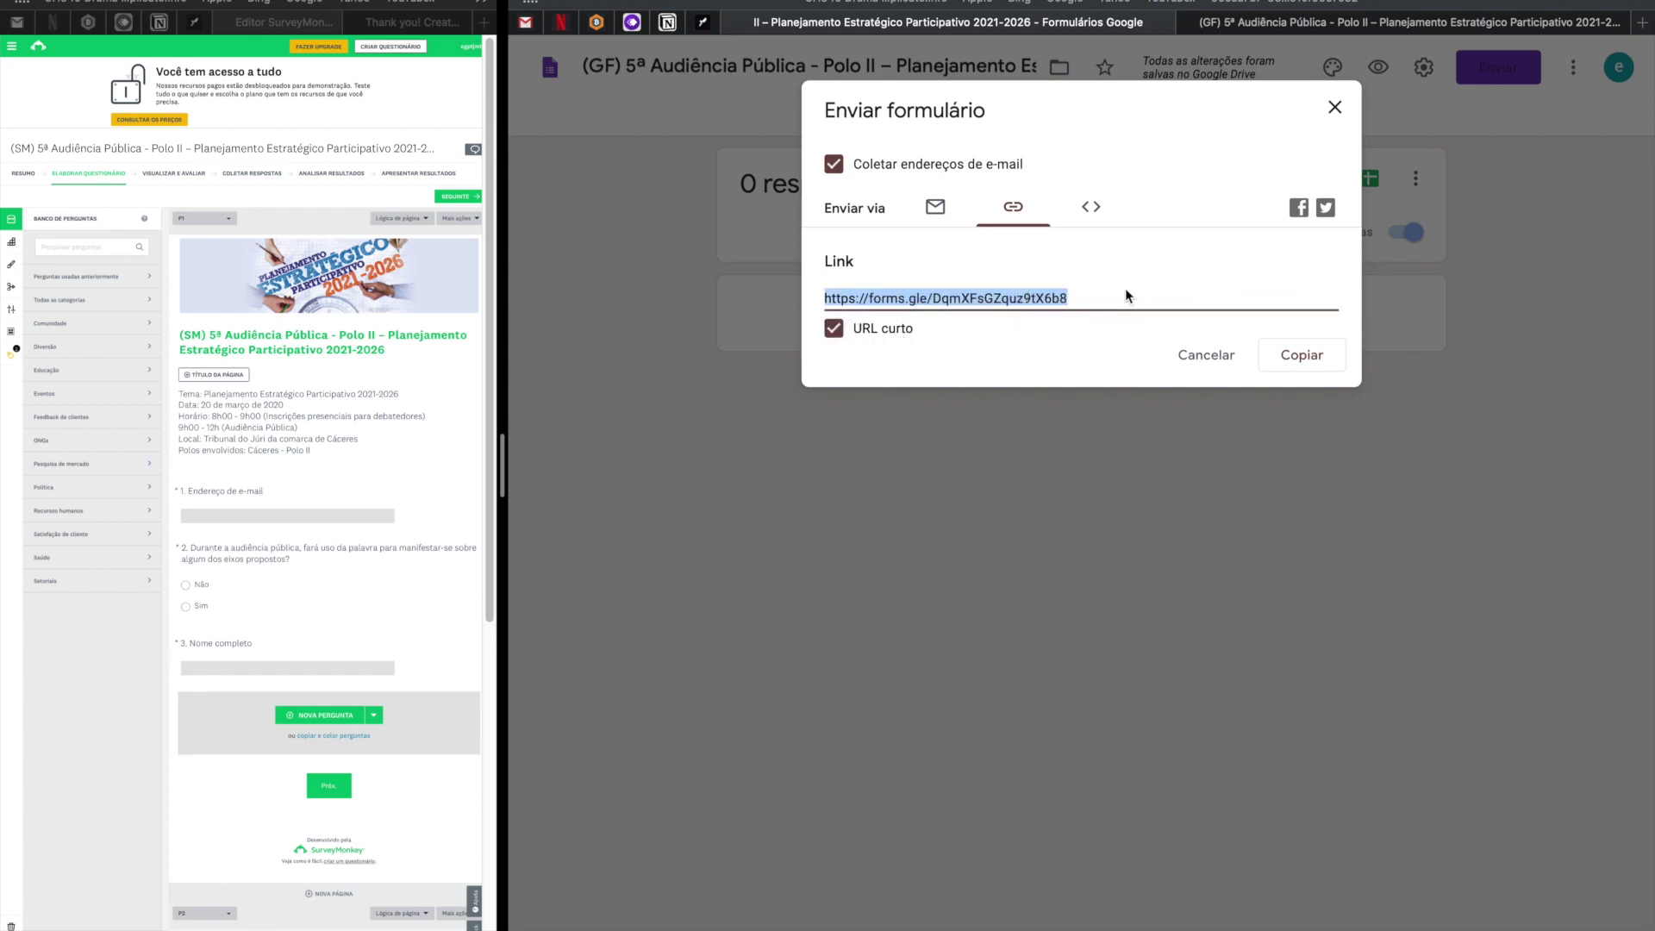
{"action": "left_click", "coordinate": [1302, 355]}
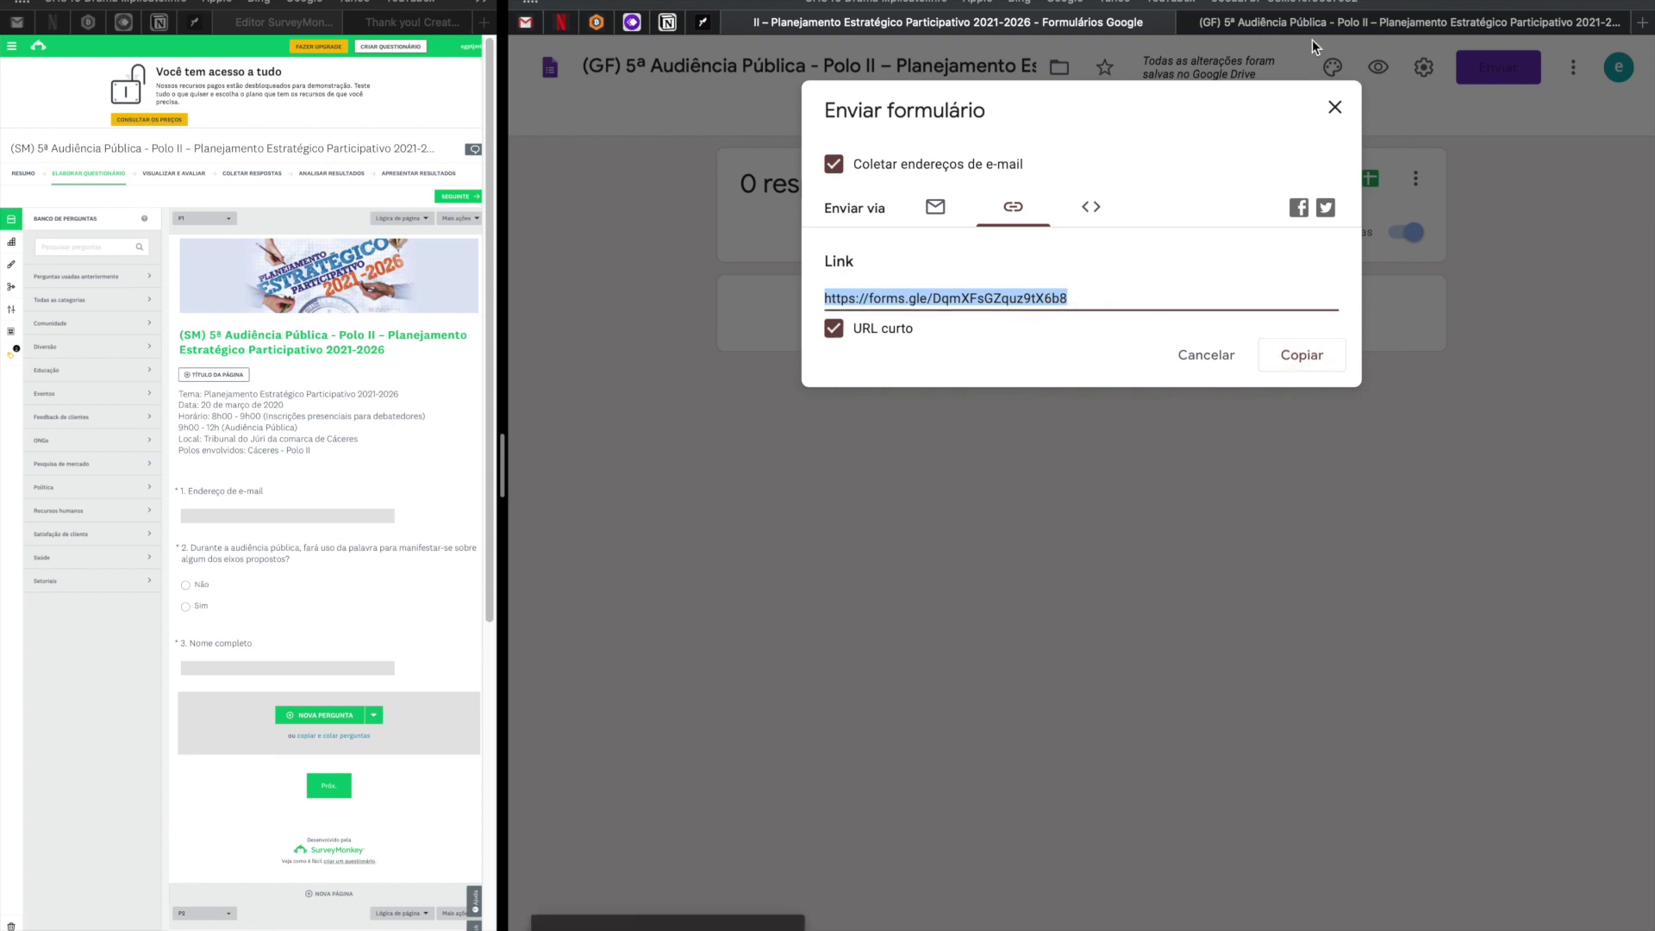
Close the form preview tab and open a new blank browser tab.
{"action": "left_click", "coordinate": [1363, 26]}
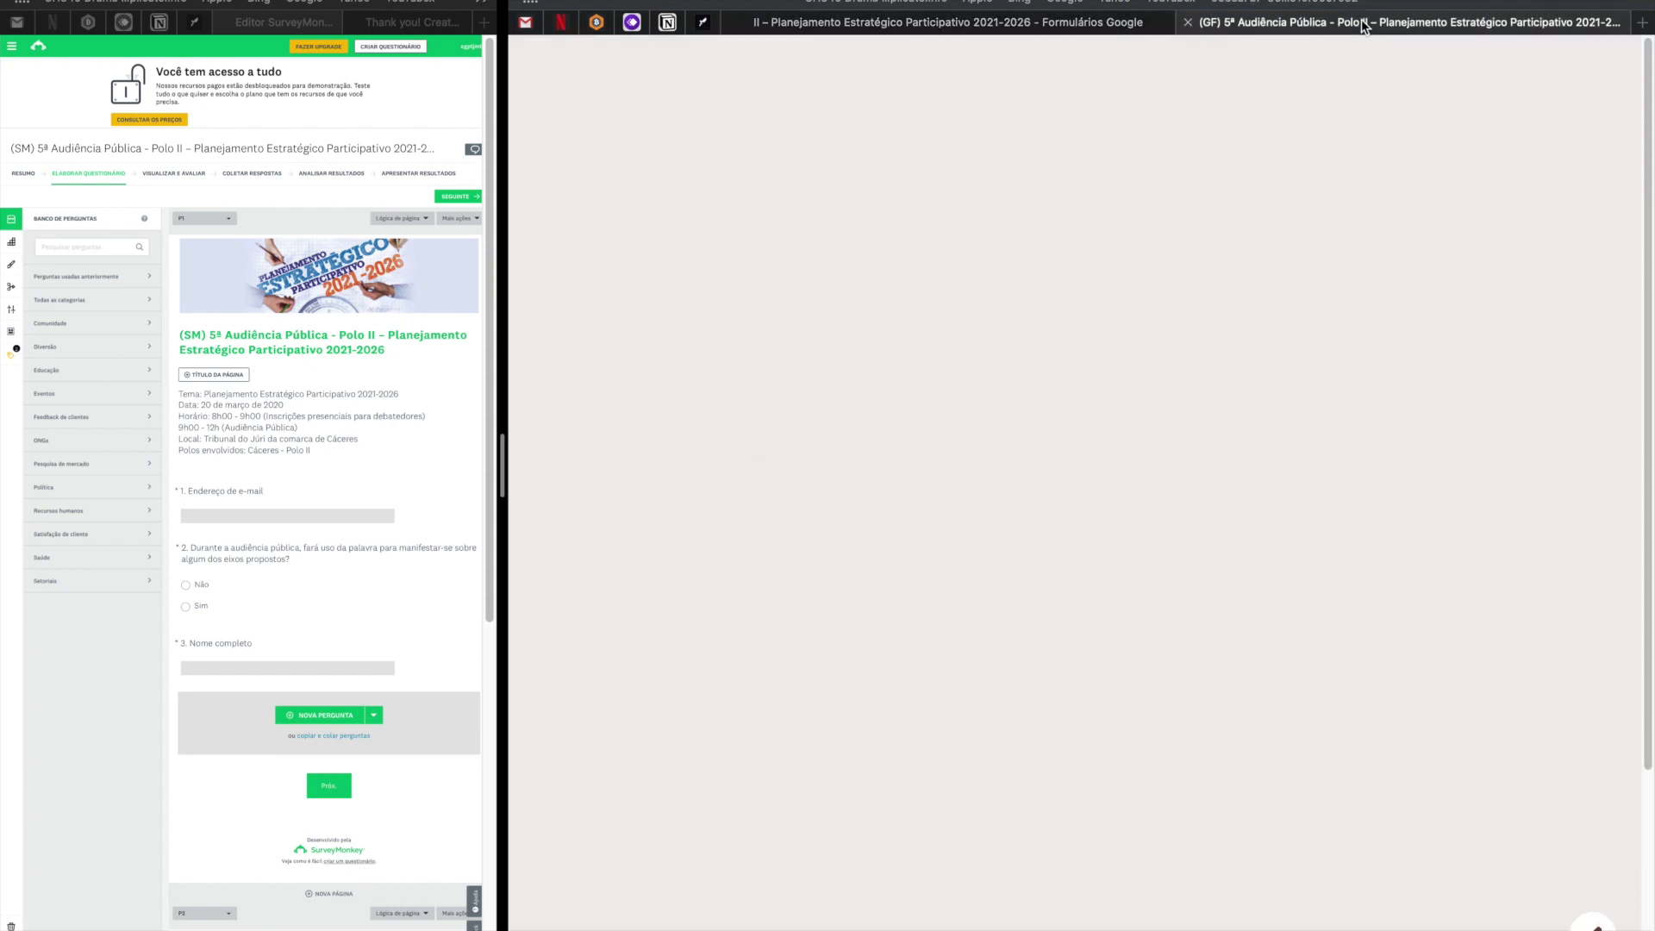
{"action": "key", "text": "super+w"}
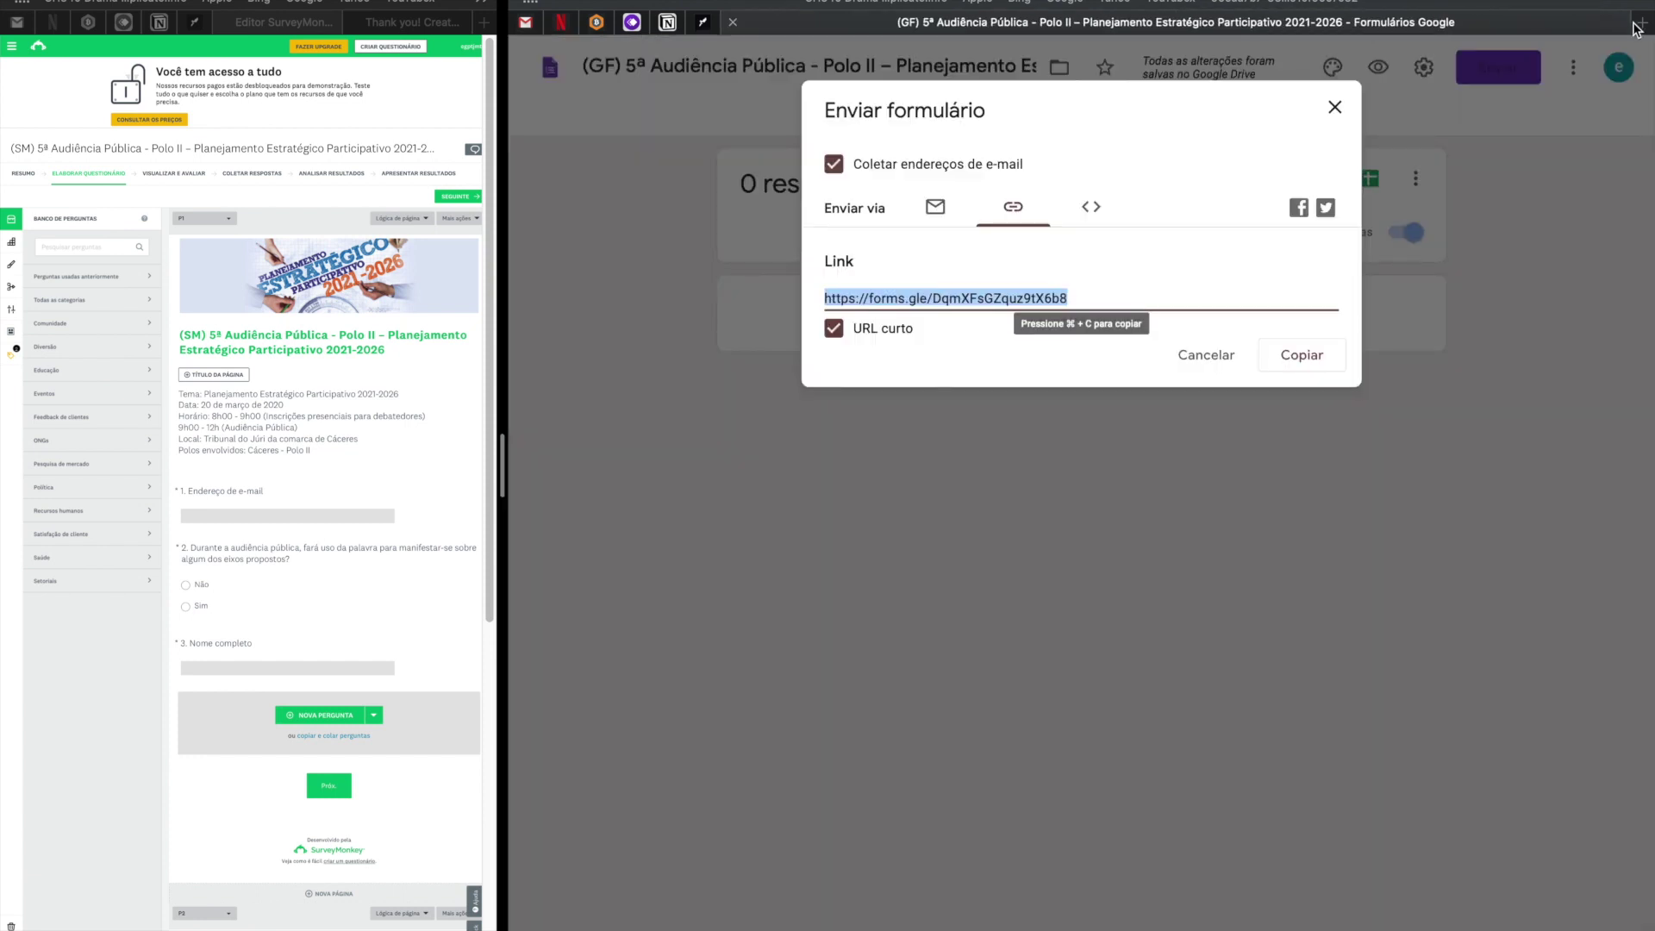
{"action": "left_click", "coordinate": [1642, 22]}
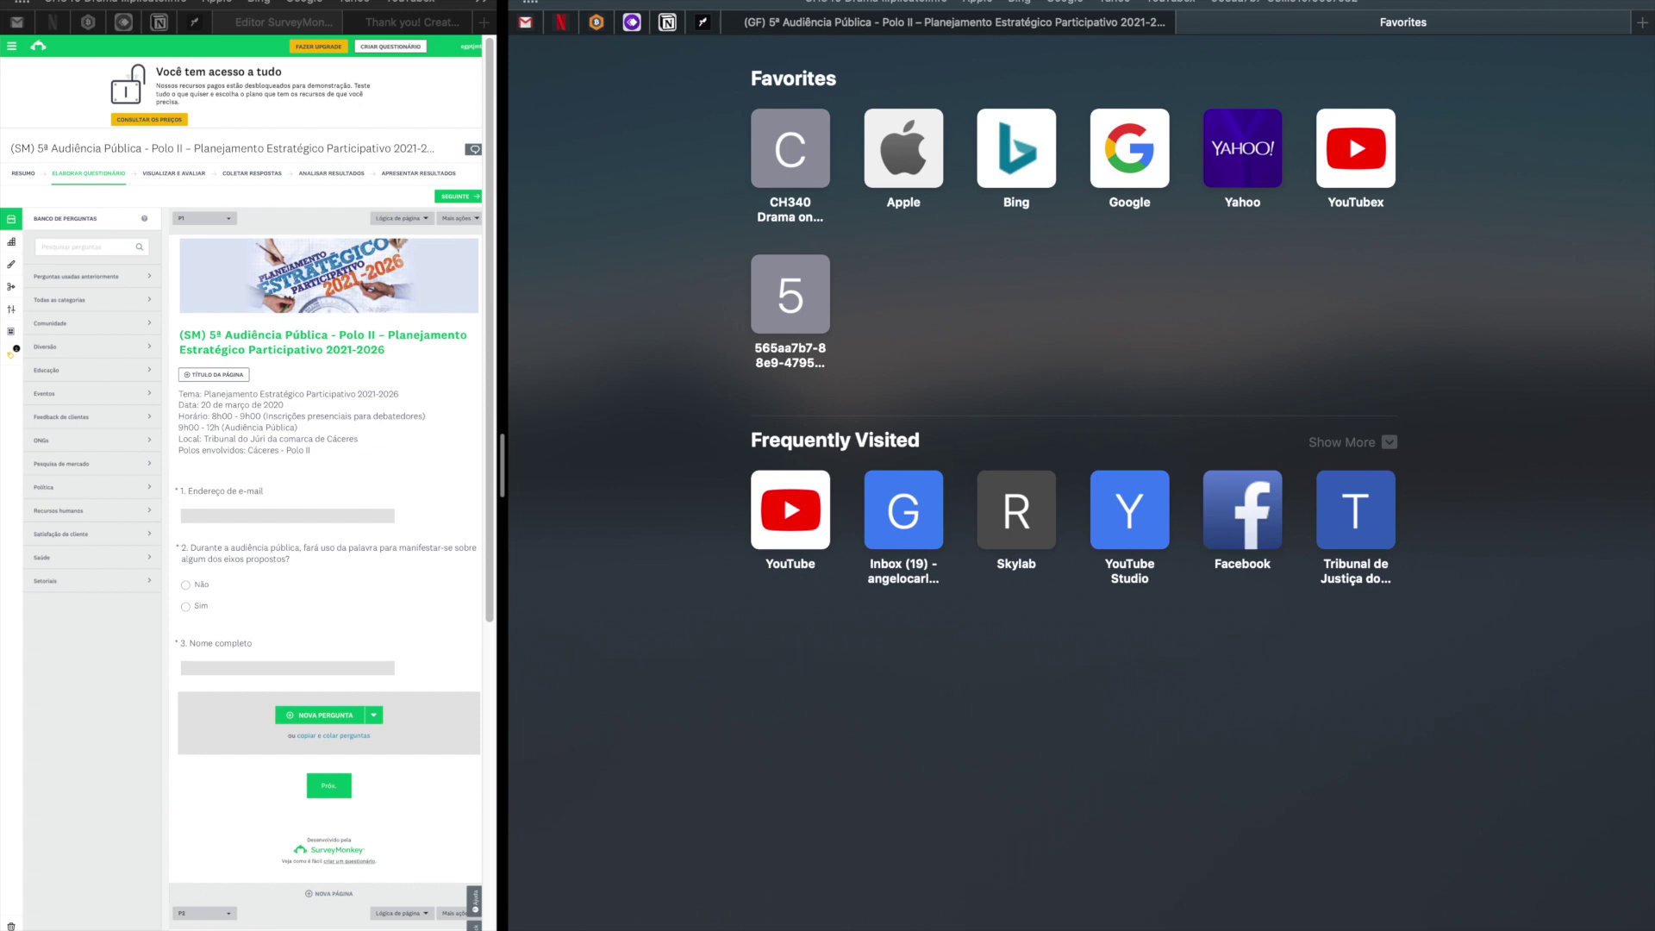
Submit a first test response: a test e-mail, Sim, a test name, and Opção 1.
{"action": "key", "text": "Return"}
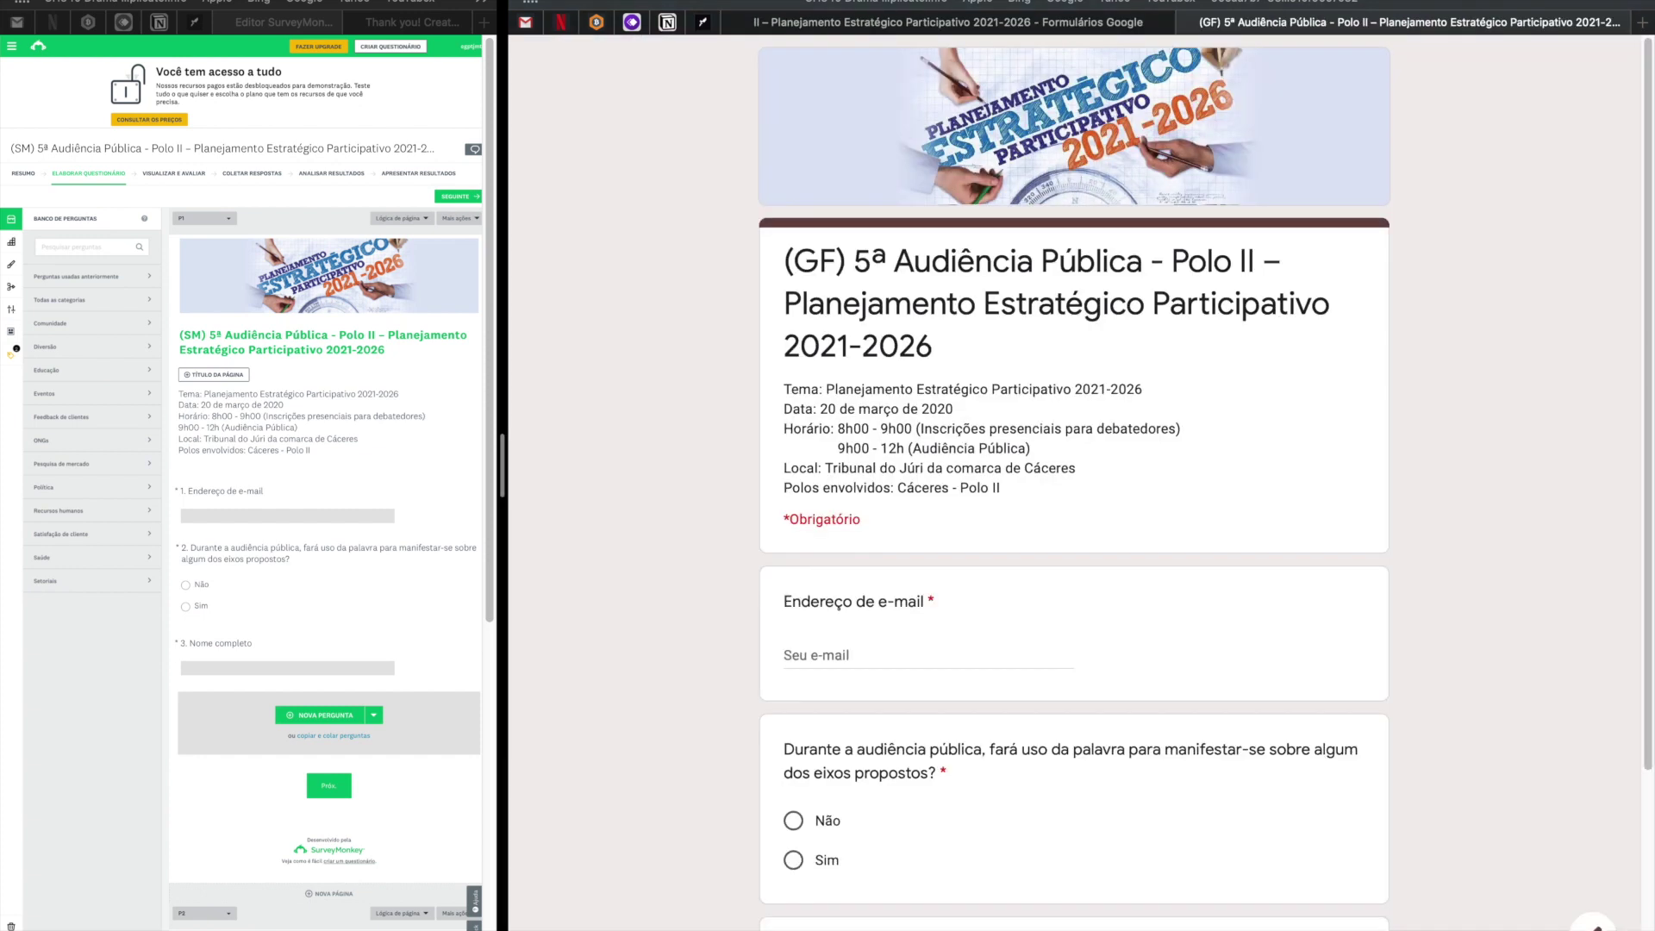
{"action": "scroll", "coordinate": [1215, 401], "scroll_direction": "down", "scroll_amount": 3}
{"action": "scroll", "coordinate": [1216, 404], "scroll_direction": "up", "scroll_amount": 3}
{"action": "scroll", "coordinate": [1216, 404], "scroll_direction": "down", "scroll_amount": 3}
{"action": "left_click", "coordinate": [853, 388]}
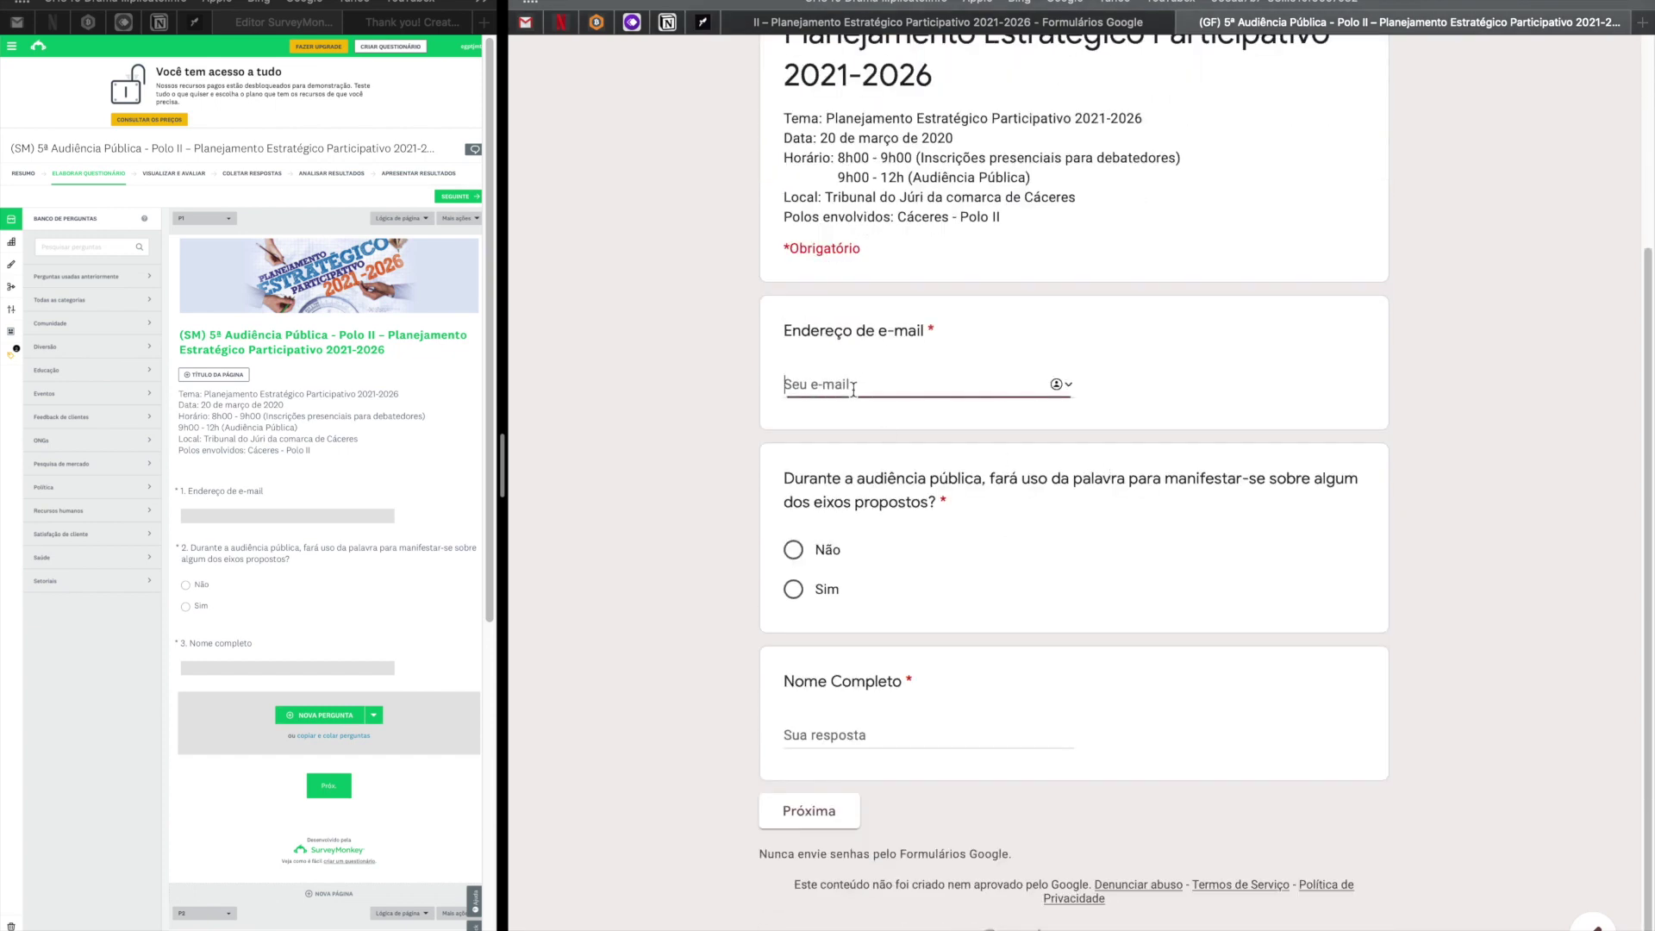
{"action": "type", "text": "test1@gmail.com"}
{"action": "left_click", "coordinate": [794, 589]}
{"action": "left_click", "coordinate": [837, 733]}
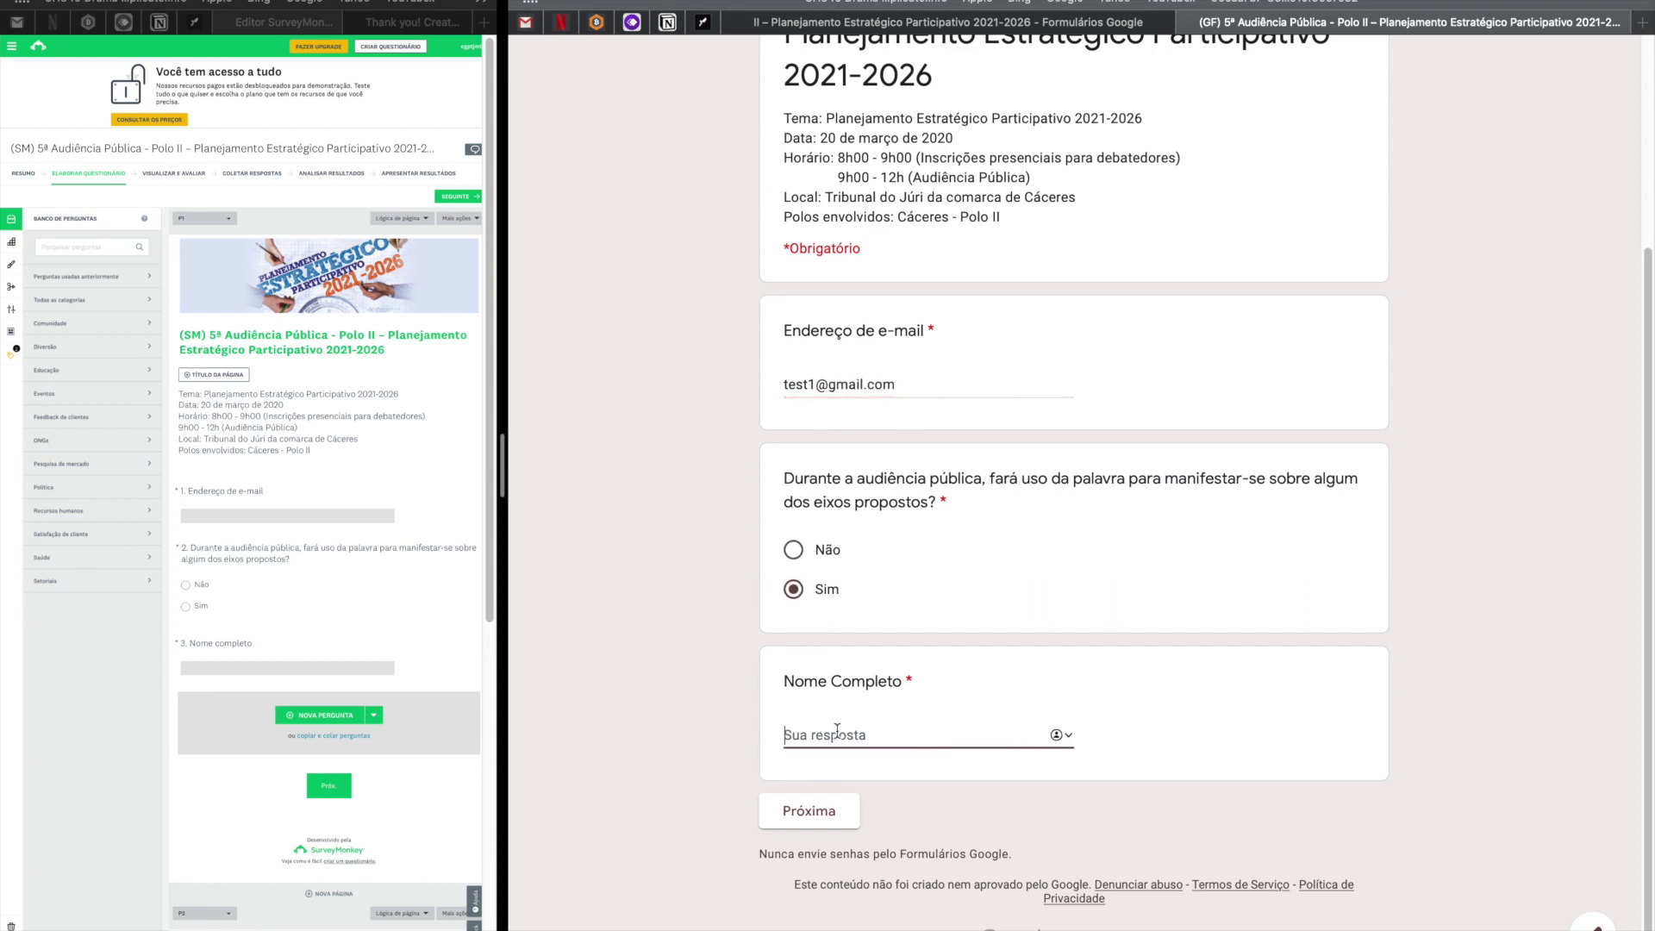
{"action": "type", "text": "teste 1"}
{"action": "left_click", "coordinate": [815, 810]}
{"action": "left_click", "coordinate": [793, 598]}
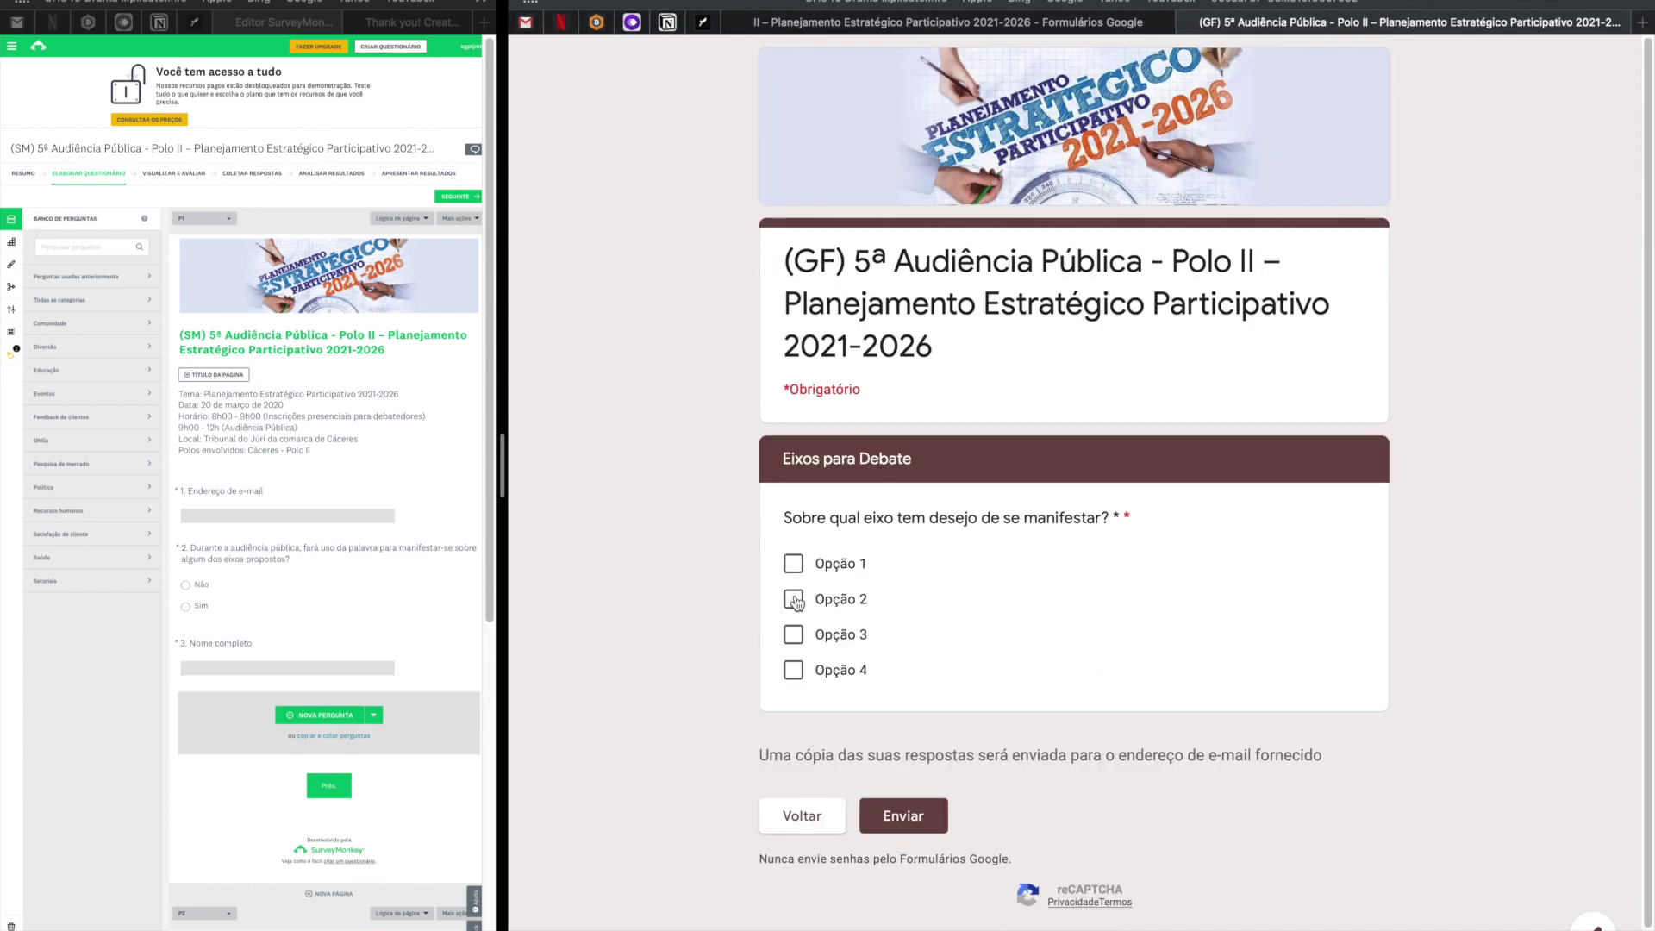
{"action": "left_click", "coordinate": [792, 602]}
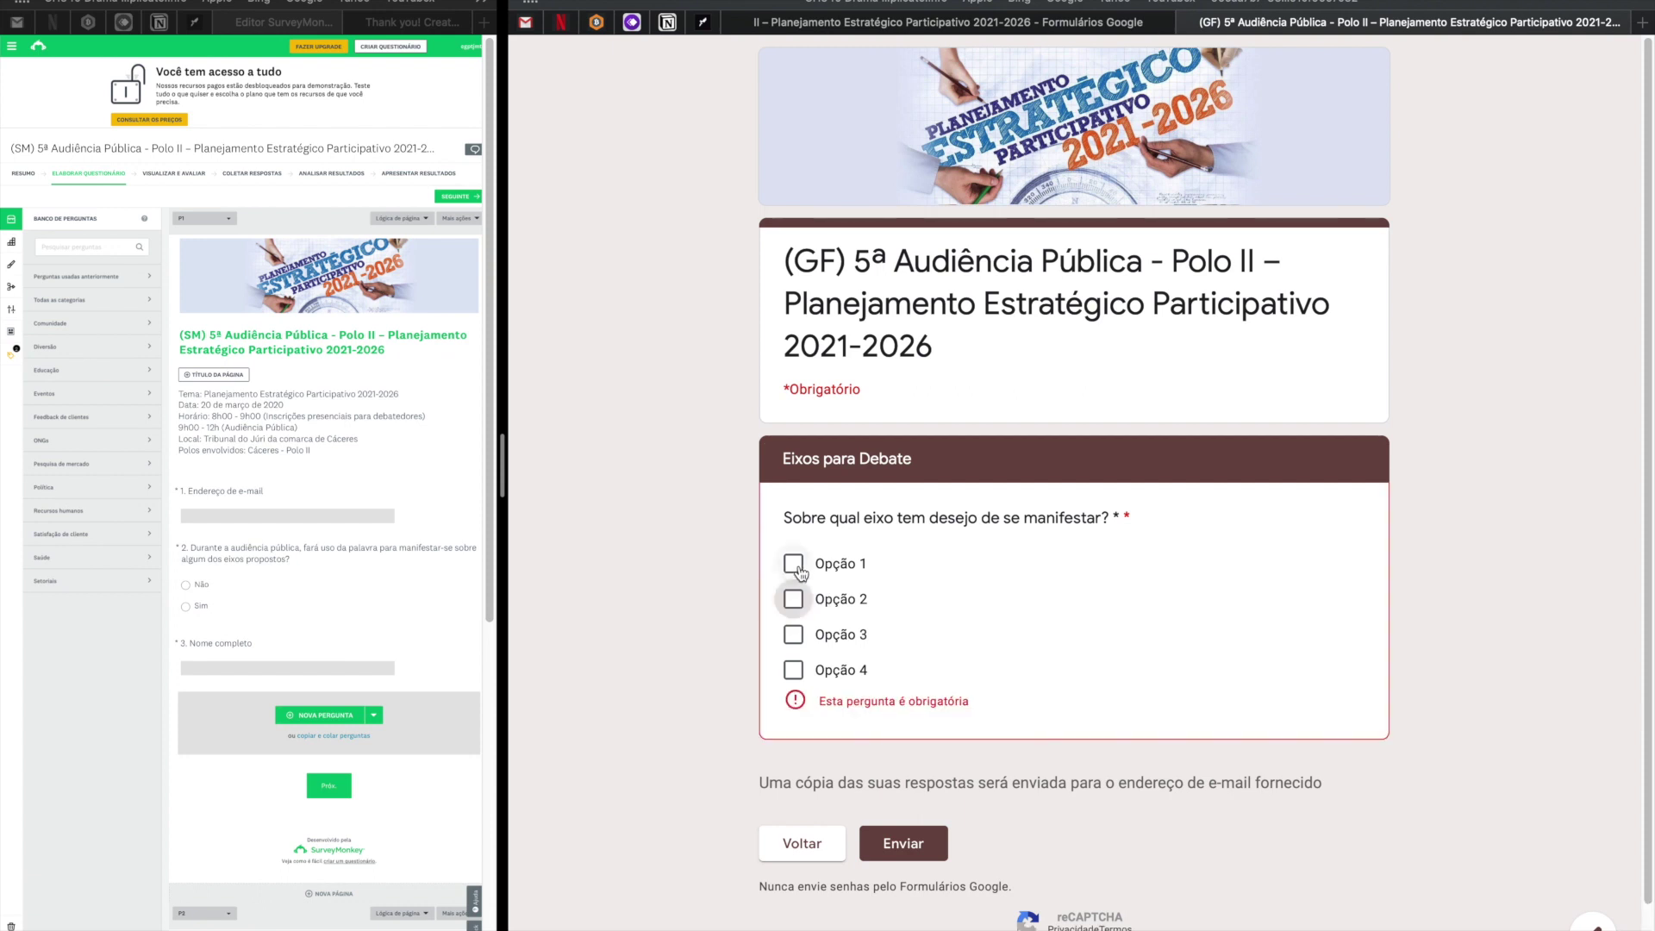
{"action": "left_click", "coordinate": [794, 563]}
{"action": "left_click", "coordinate": [893, 825]}
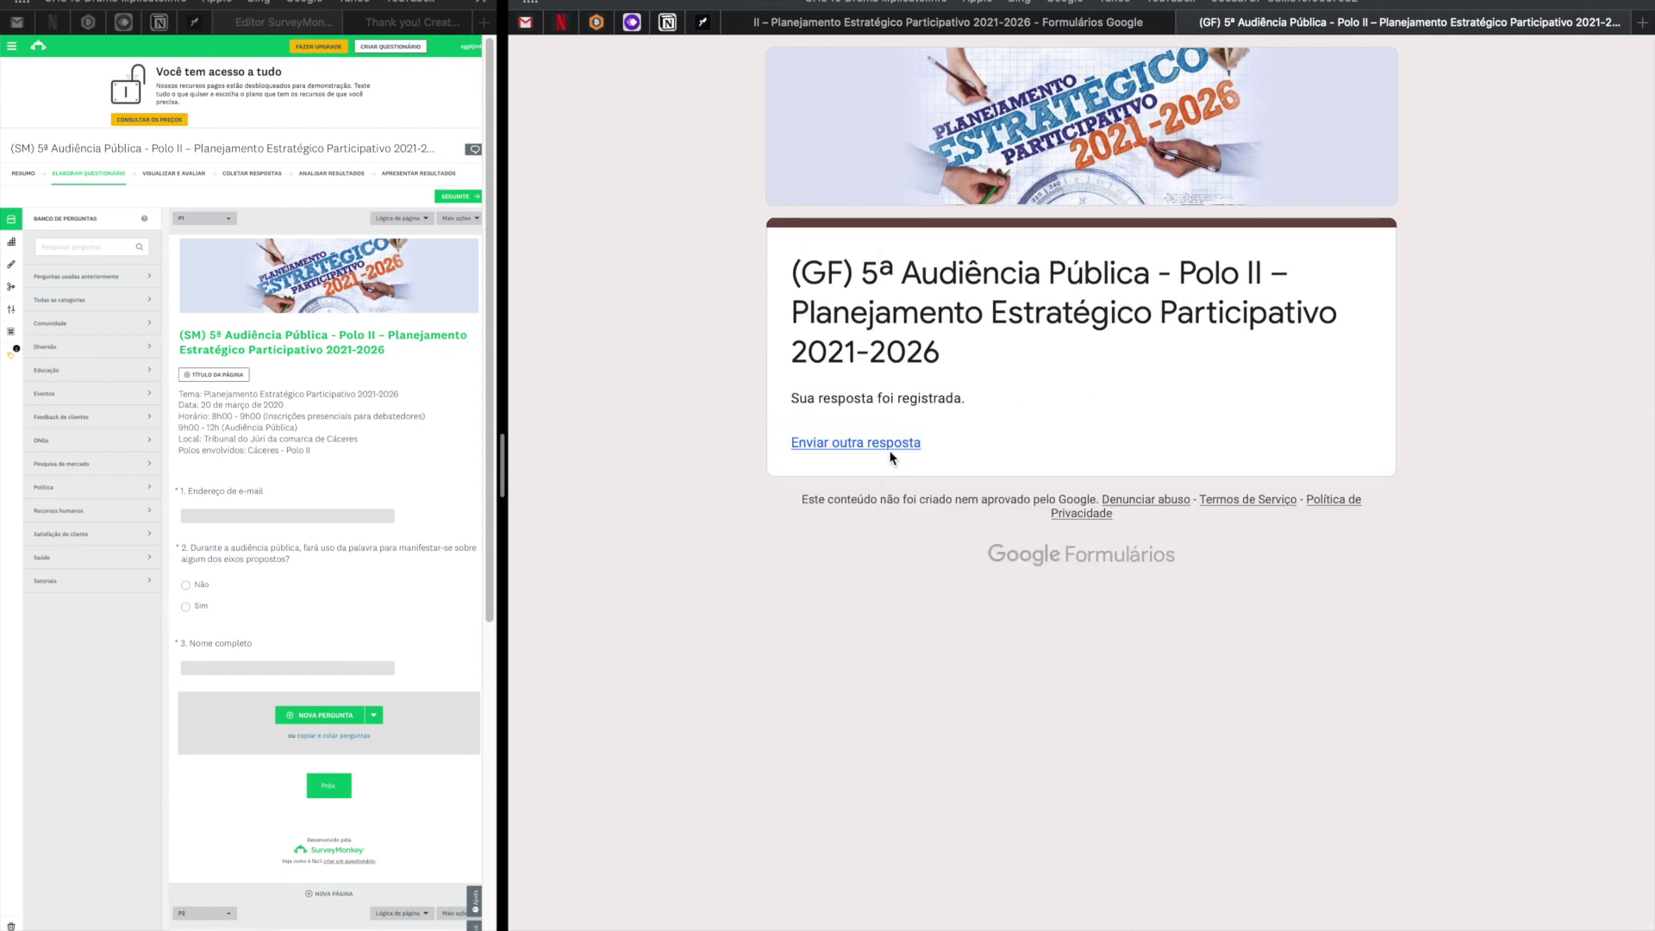
Submit a second test response with a test e-mail, Não and a test name.
{"action": "left_click", "coordinate": [891, 452]}
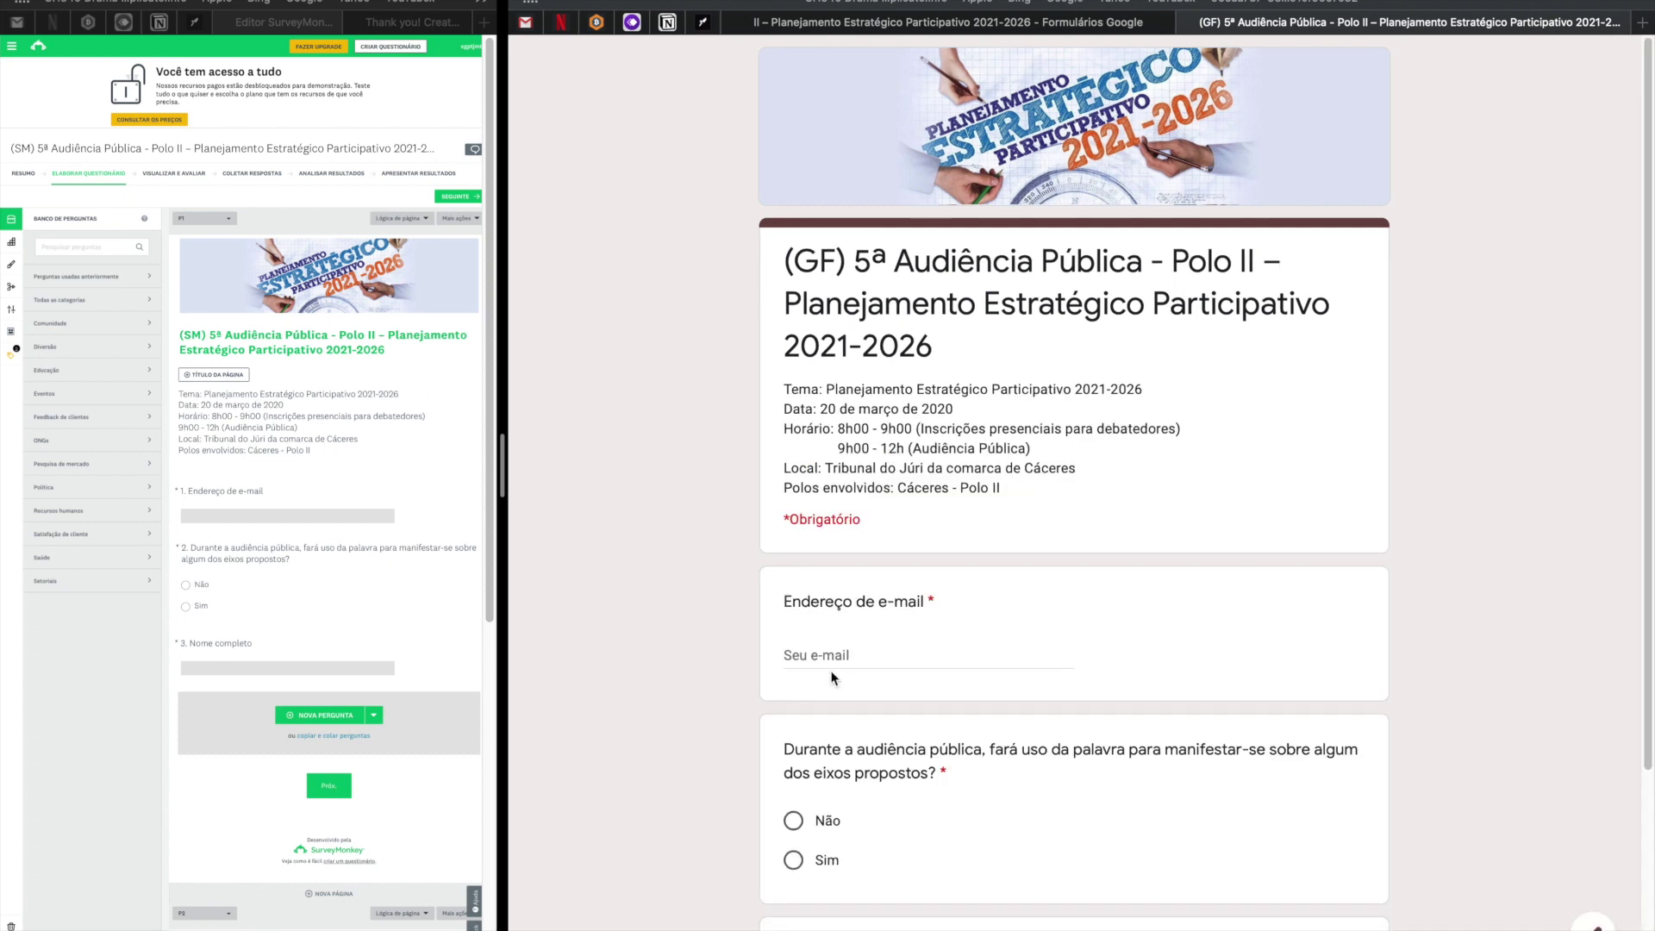
{"action": "left_click", "coordinate": [835, 658]}
{"action": "type", "text": "teste2@gmail.com"}
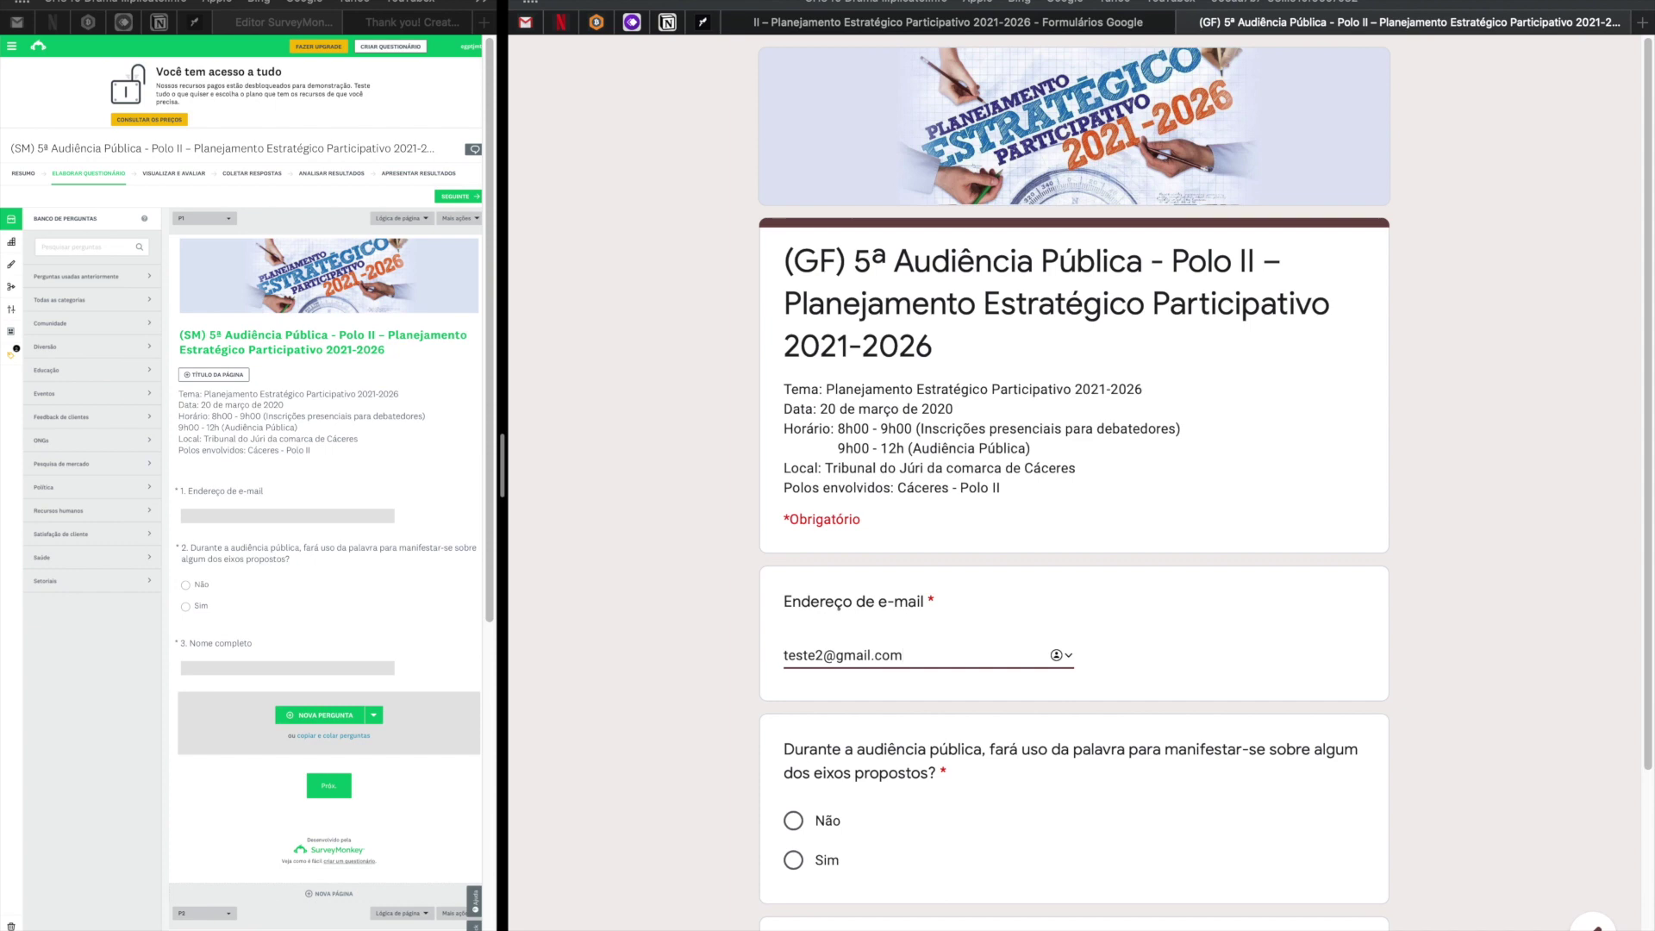
{"action": "left_click", "coordinate": [794, 823]}
{"action": "scroll", "coordinate": [902, 803], "scroll_direction": "down", "scroll_amount": 3}
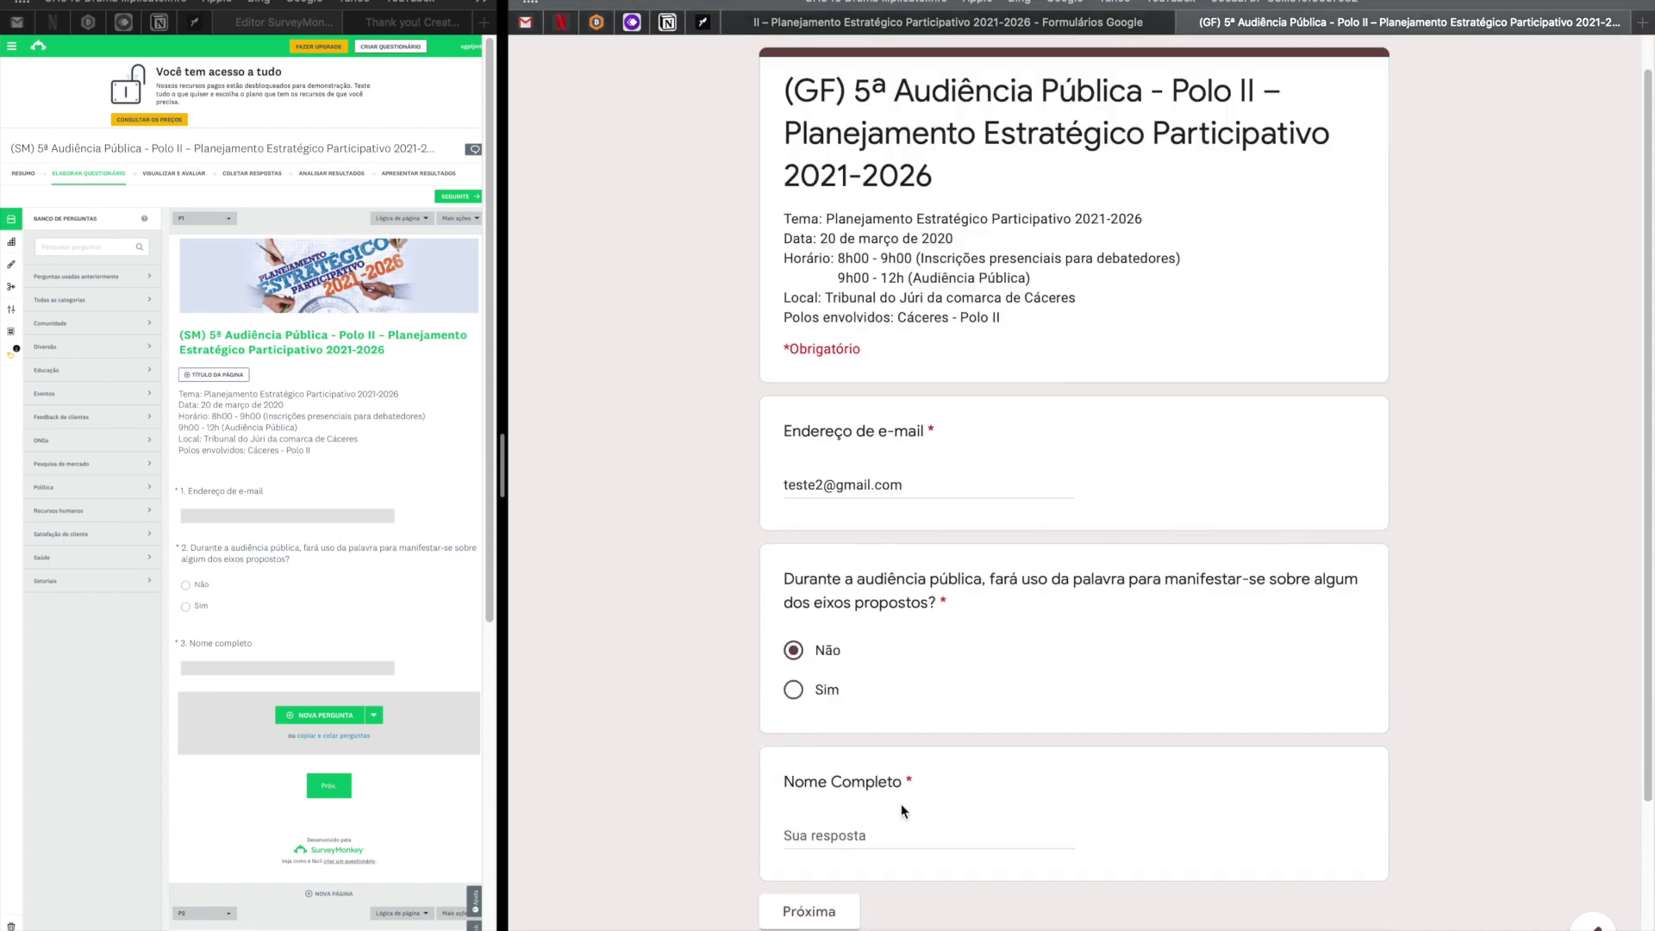
{"action": "left_click", "coordinate": [846, 724]}
{"action": "type", "text": "tes"}
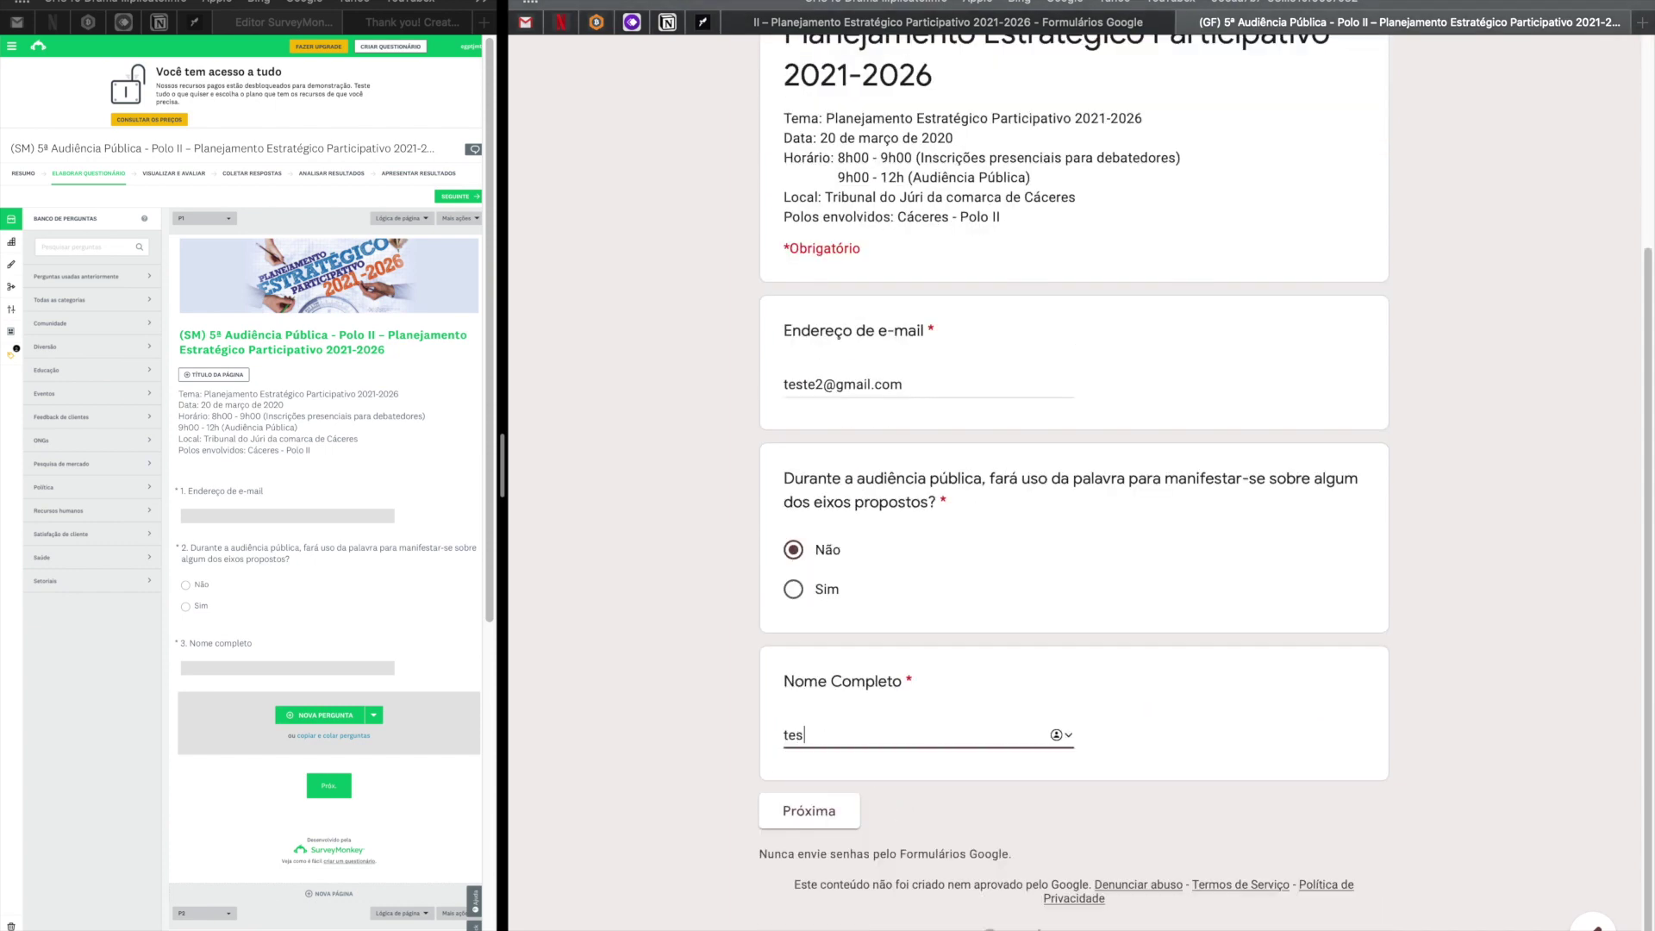
{"action": "type", "text": "te 2 nome"}
{"action": "left_click", "coordinate": [840, 820]}
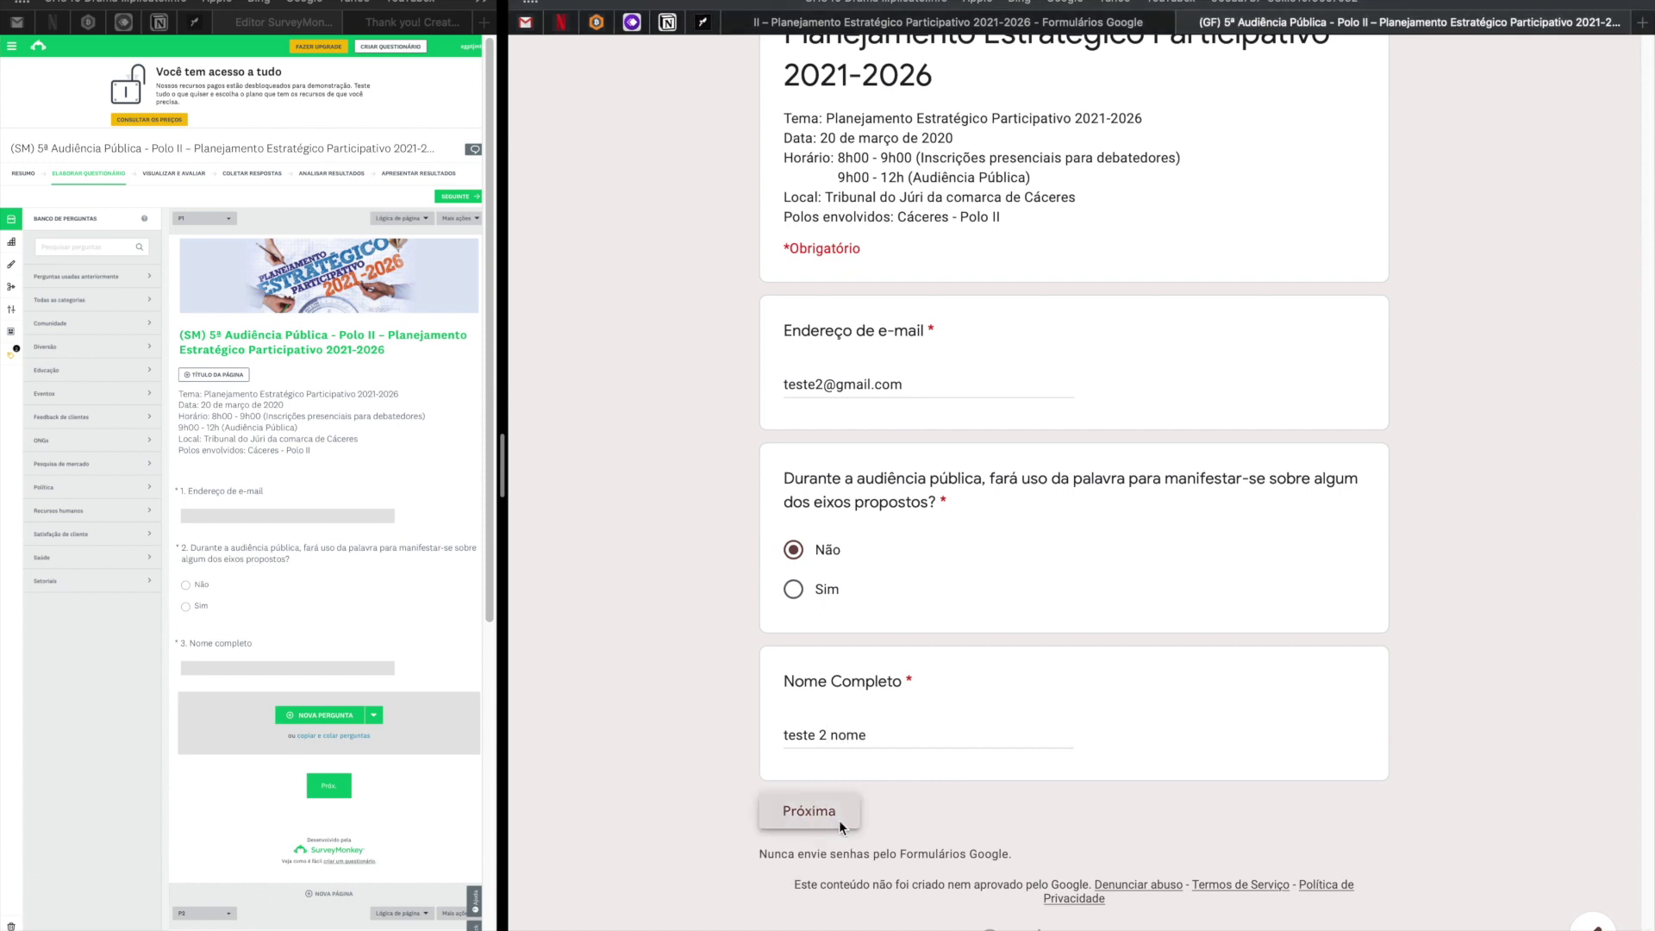
{"action": "left_click", "coordinate": [899, 535]}
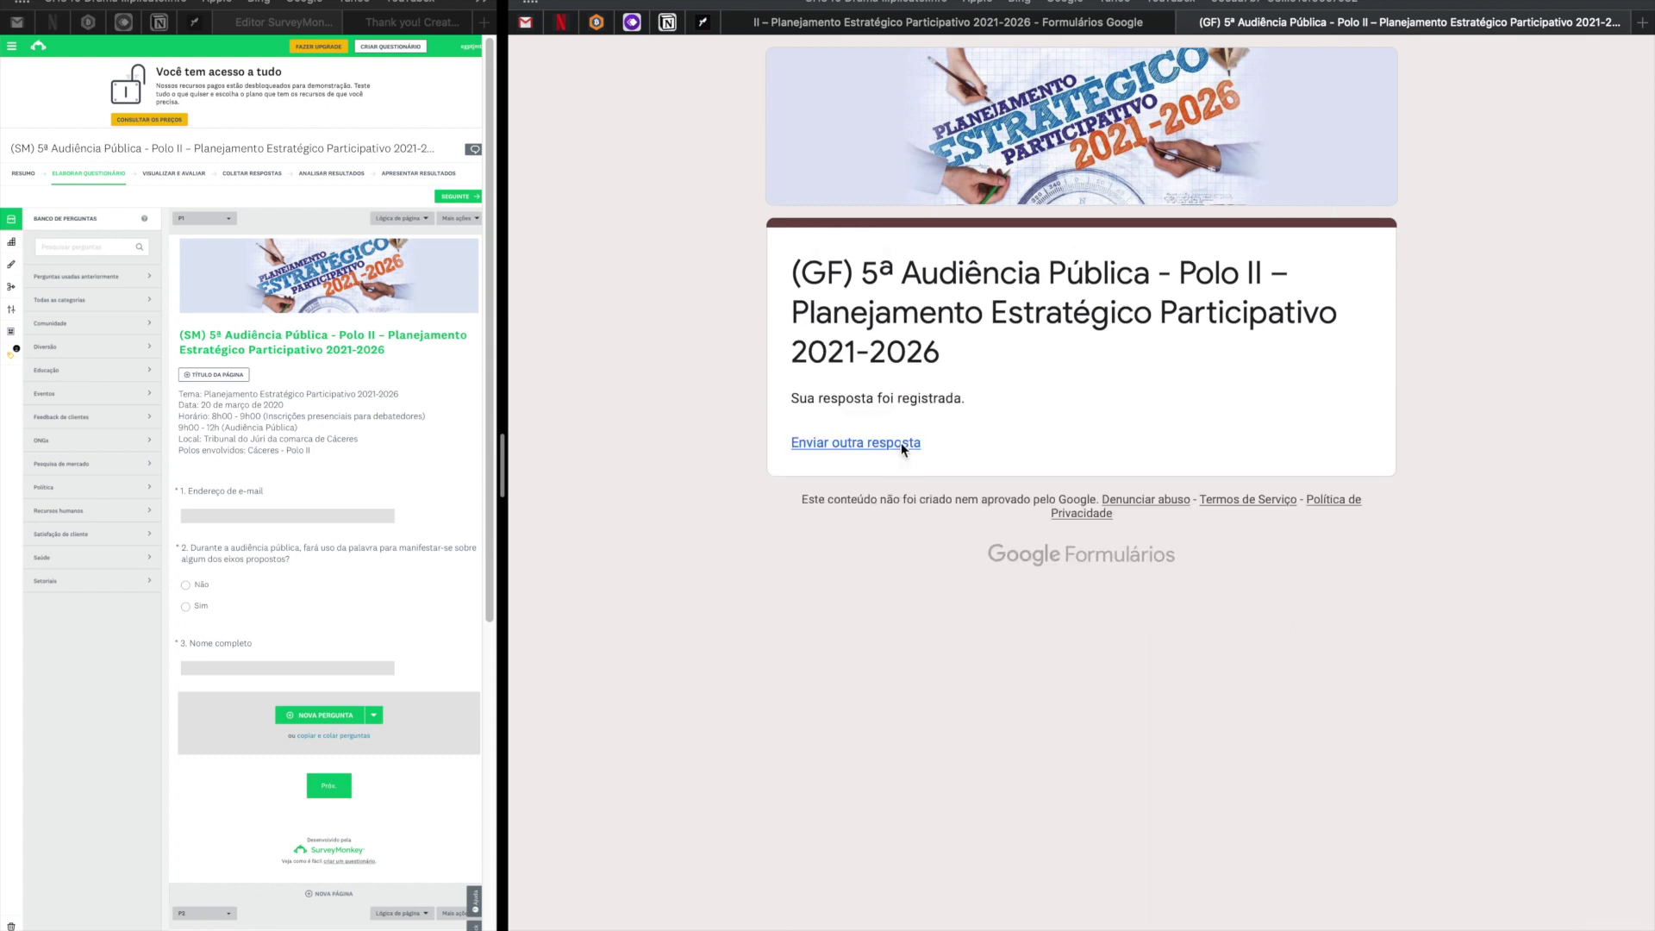
Submit a third test response with a test e-mail, Sim, a test name and Opção 3.
{"action": "left_click", "coordinate": [902, 443]}
{"action": "left_click", "coordinate": [899, 650]}
{"action": "type", "text": "teste3@gmail.com"}
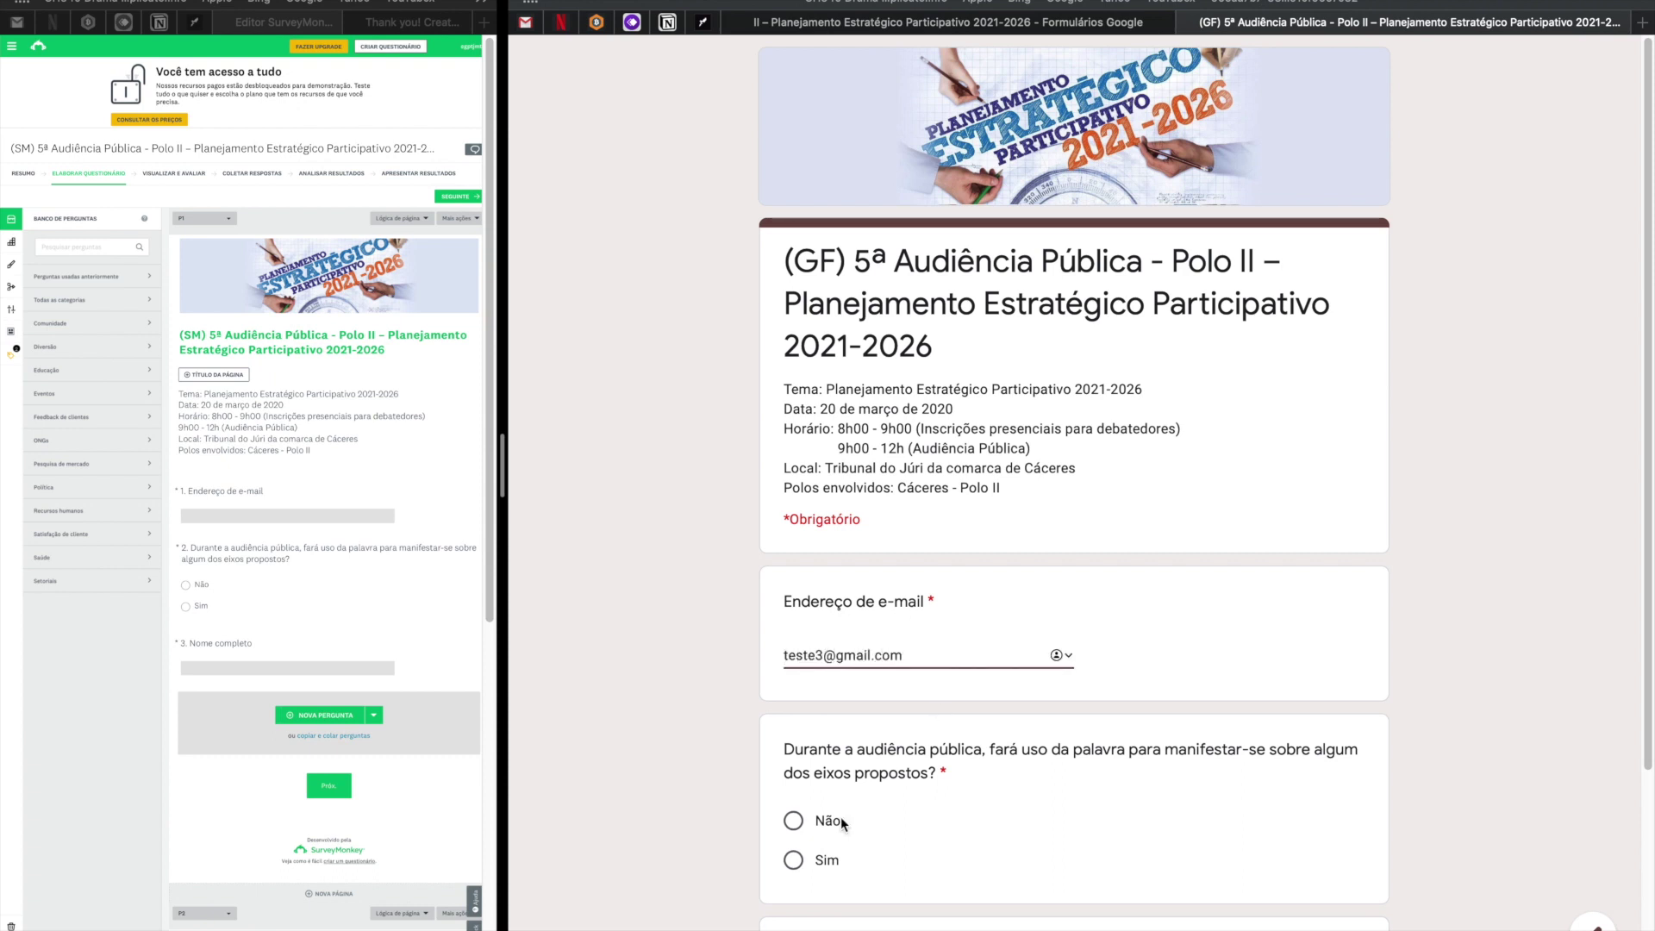
{"action": "scroll", "coordinate": [841, 816], "scroll_direction": "down", "scroll_amount": 1}
{"action": "left_click", "coordinate": [795, 833]}
{"action": "scroll", "coordinate": [988, 758], "scroll_direction": "down", "scroll_amount": 3}
{"action": "left_click", "coordinate": [931, 742]}
{"action": "type", "text": "teste 3 nom"}
{"action": "left_click", "coordinate": [791, 808]}
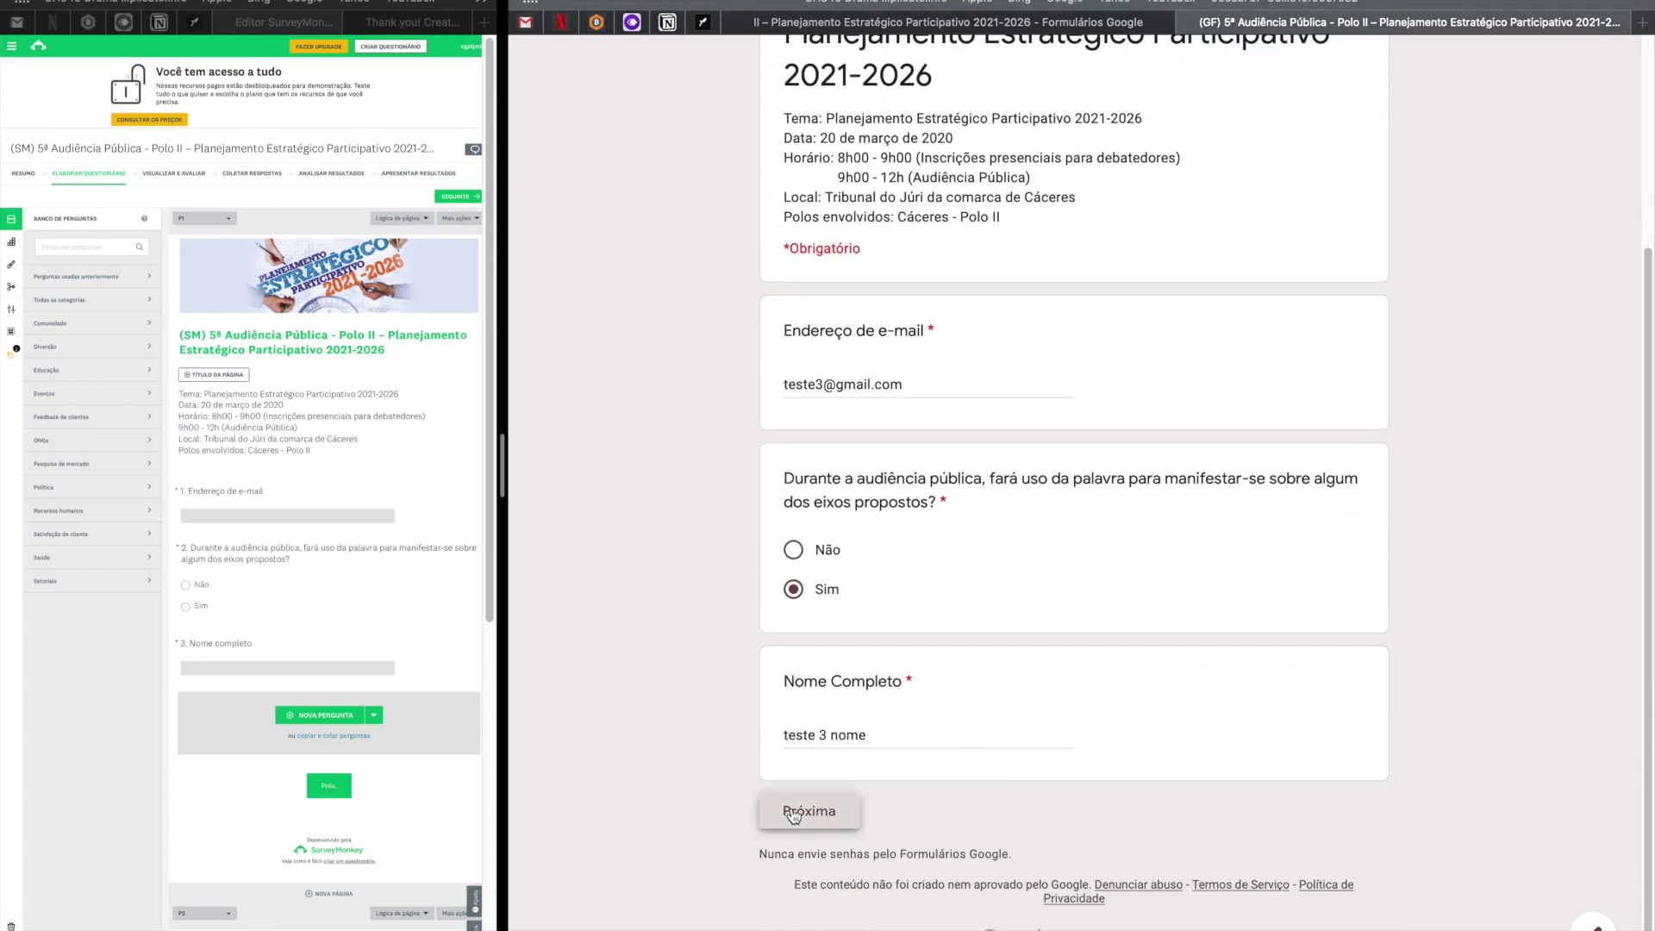
{"action": "left_click", "coordinate": [793, 635]}
{"action": "left_click", "coordinate": [898, 811]}
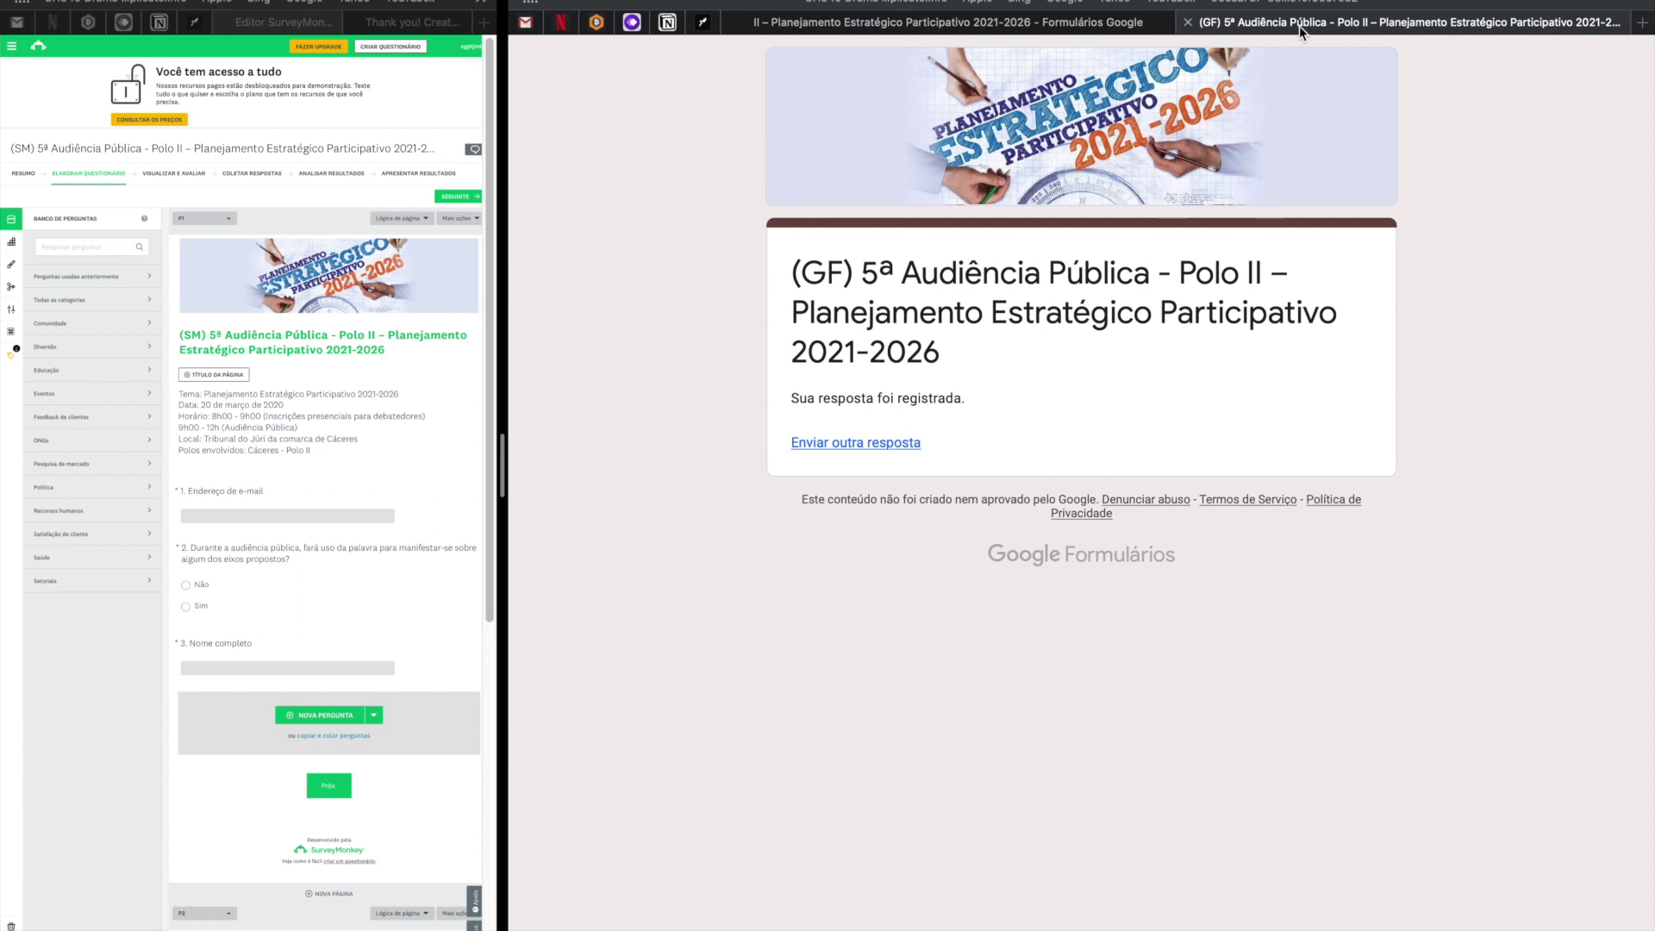
{"action": "key", "text": "super+w"}
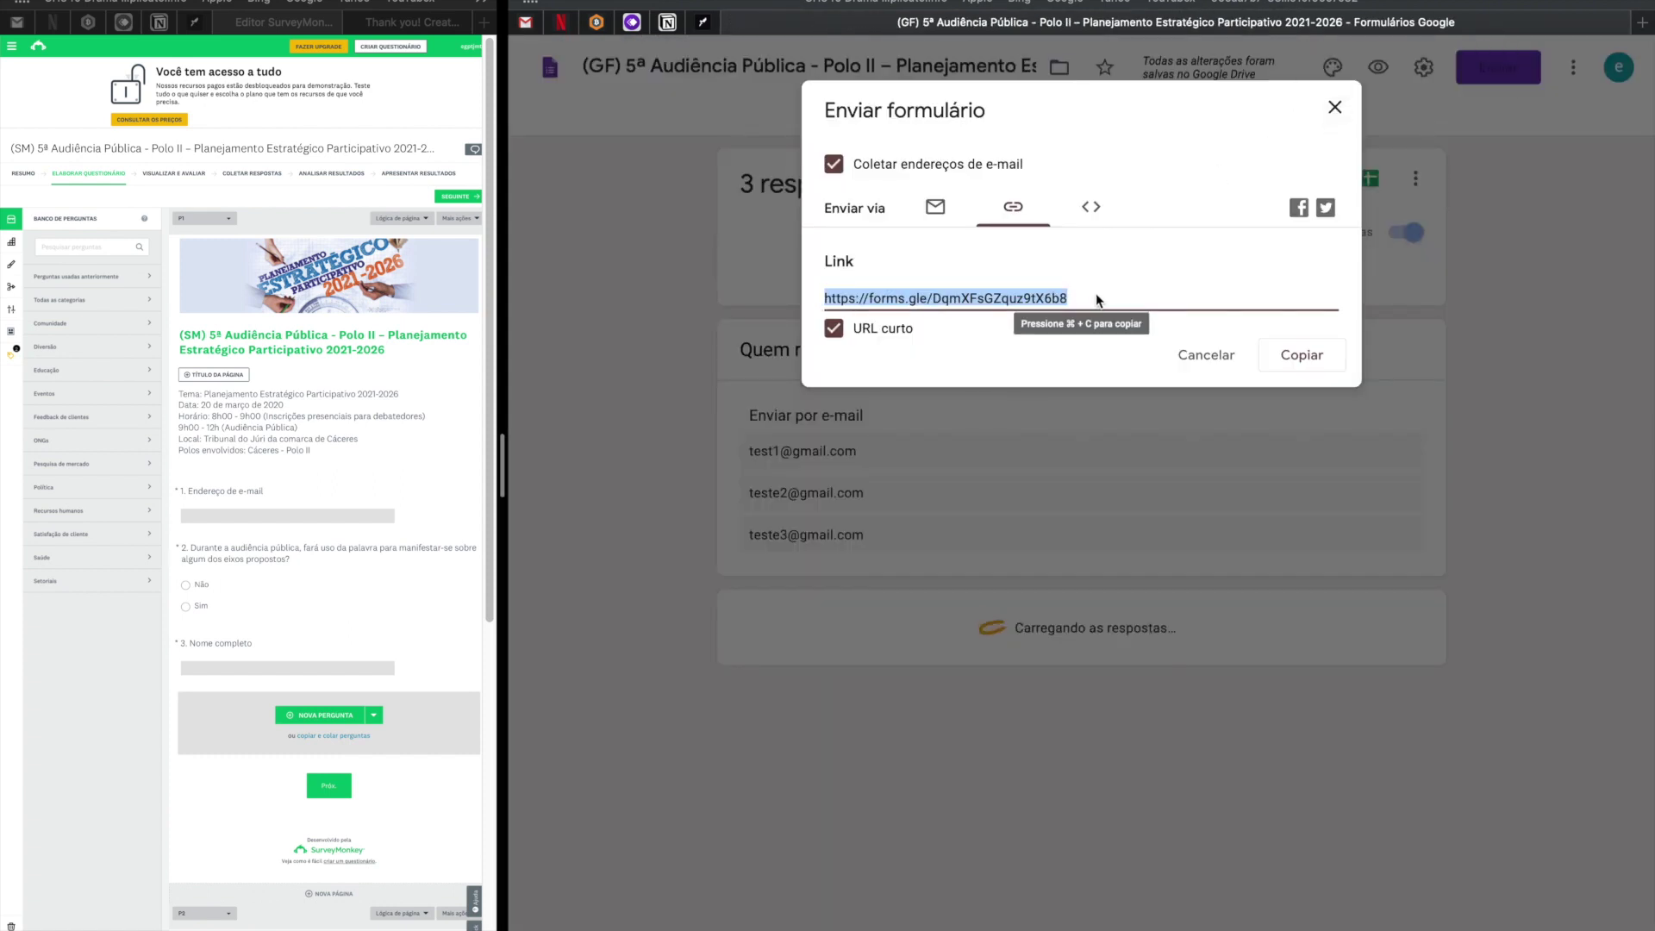
Stop the (GF) form from accepting responses and select its participant message field.
{"action": "left_click", "coordinate": [1289, 355]}
{"action": "left_click", "coordinate": [1338, 109]}
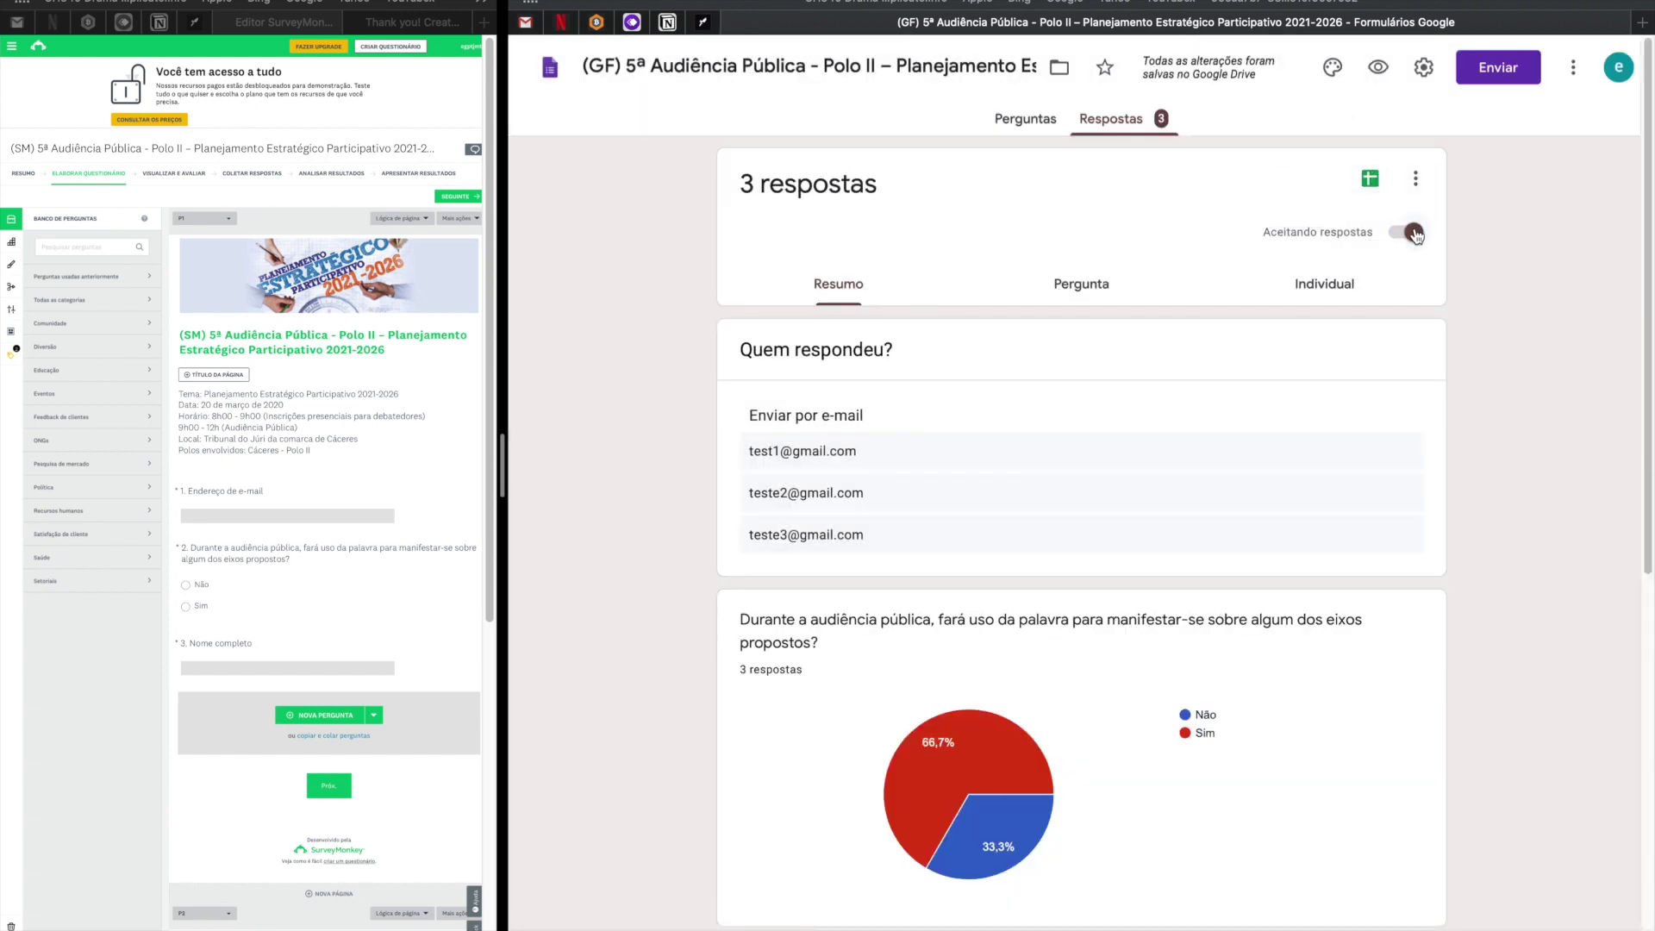
{"action": "left_click", "coordinate": [1414, 233]}
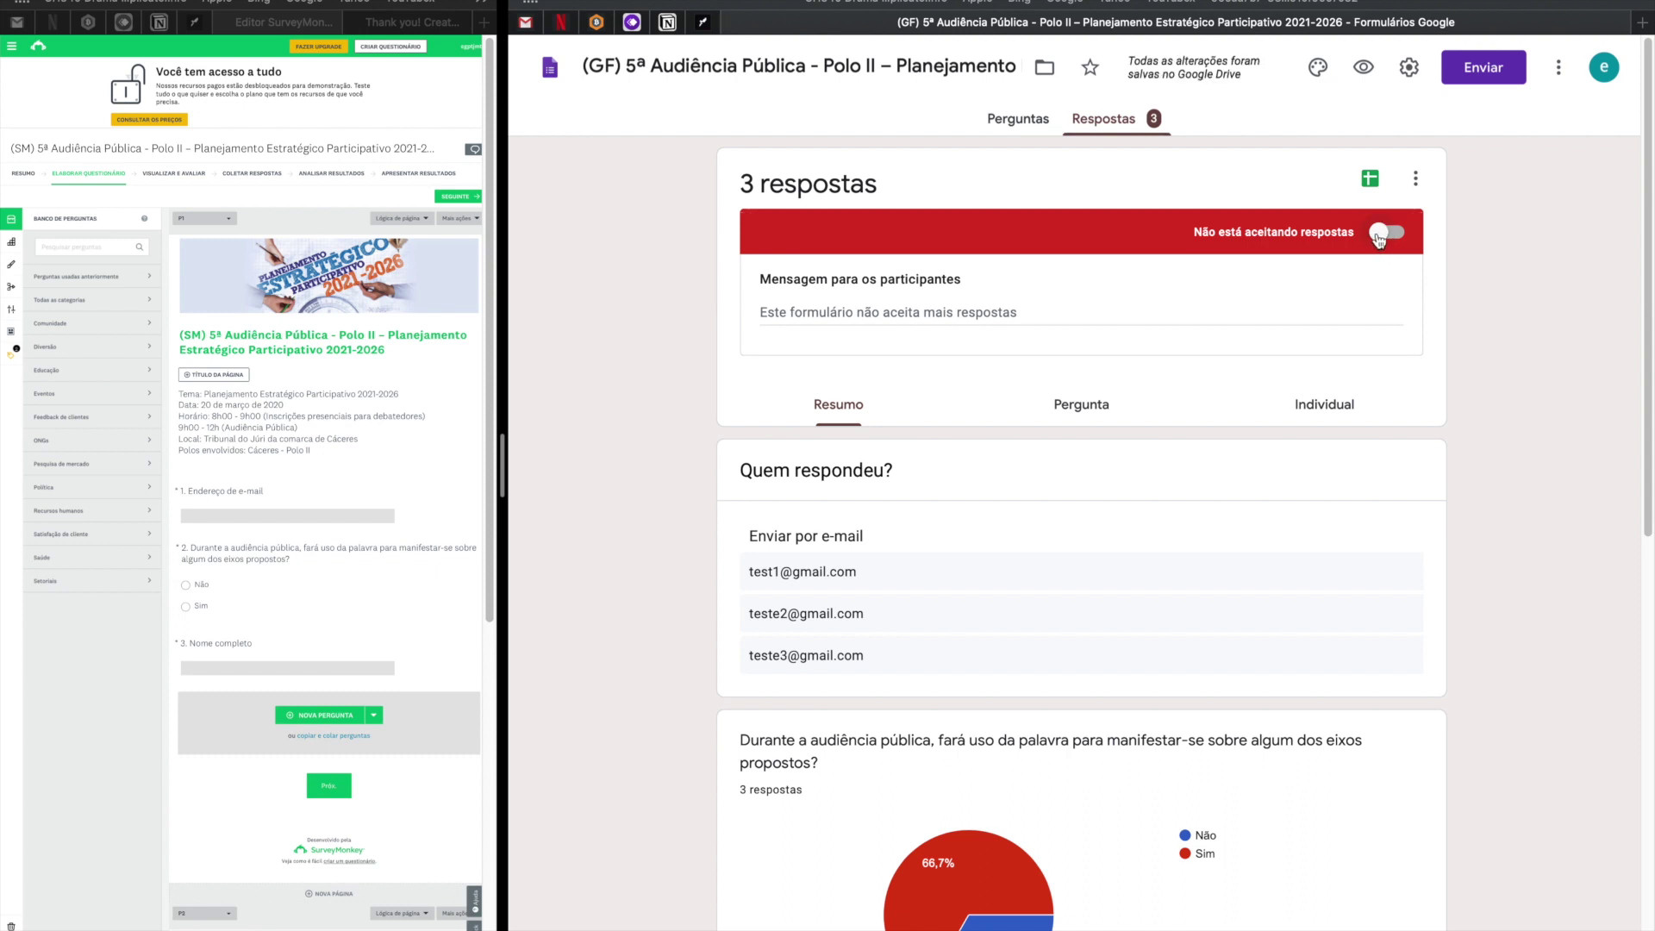
{"action": "left_click", "coordinate": [851, 309]}
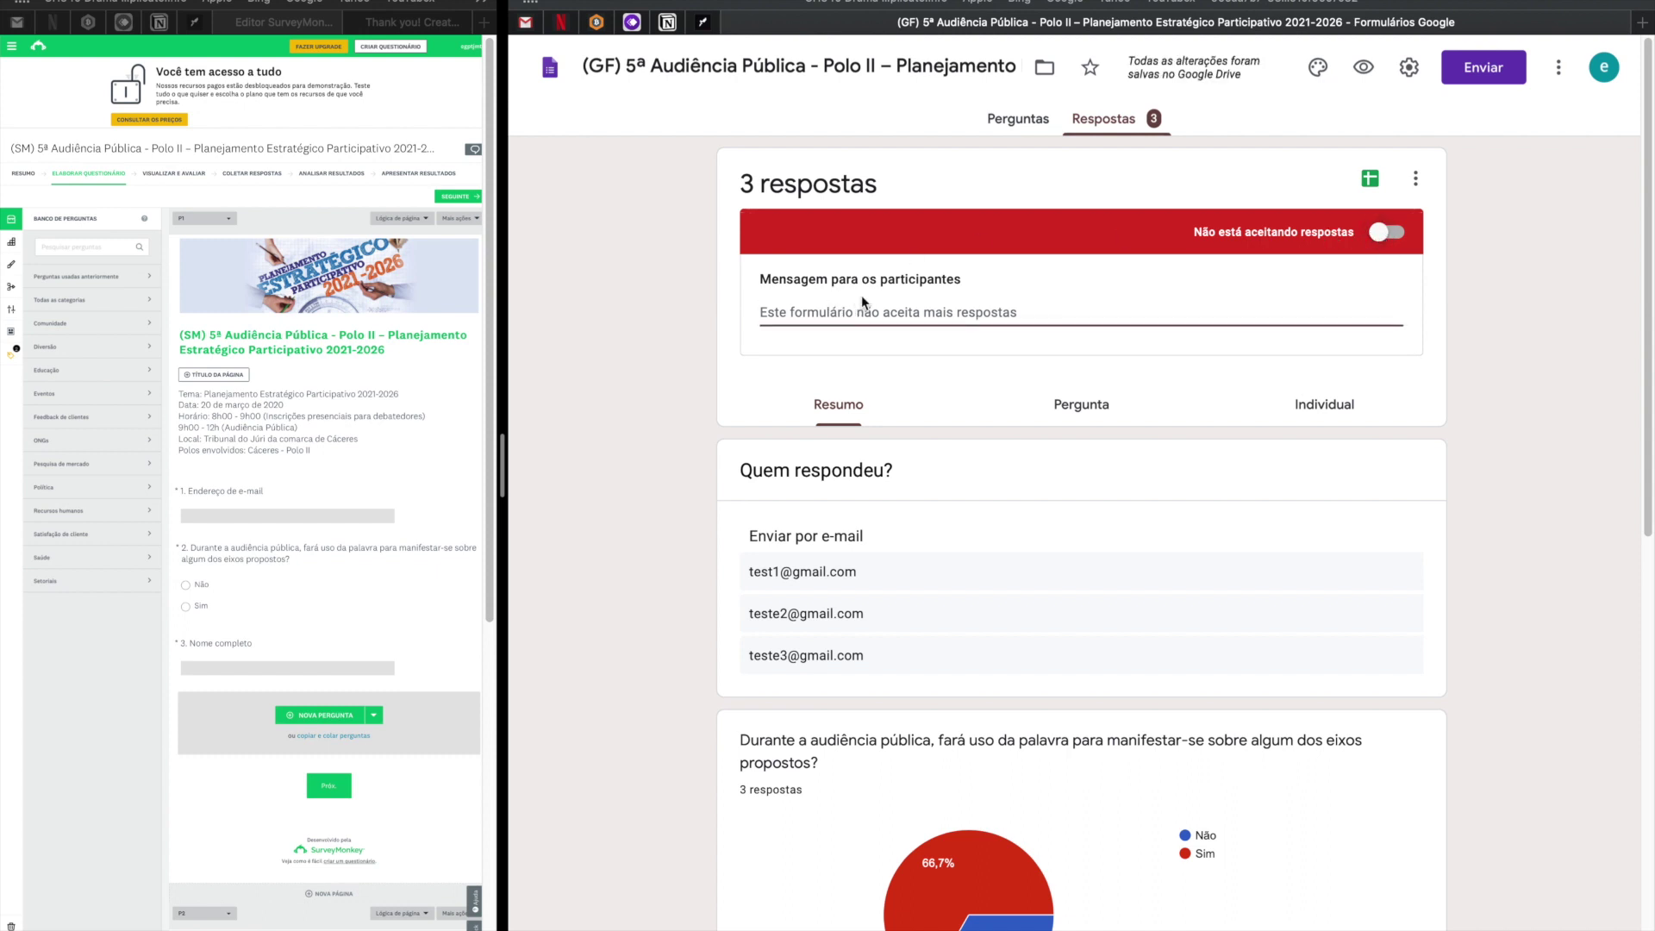
{"action": "left_click_drag", "start_coordinate": [1194, 233], "coordinate": [1258, 232]}
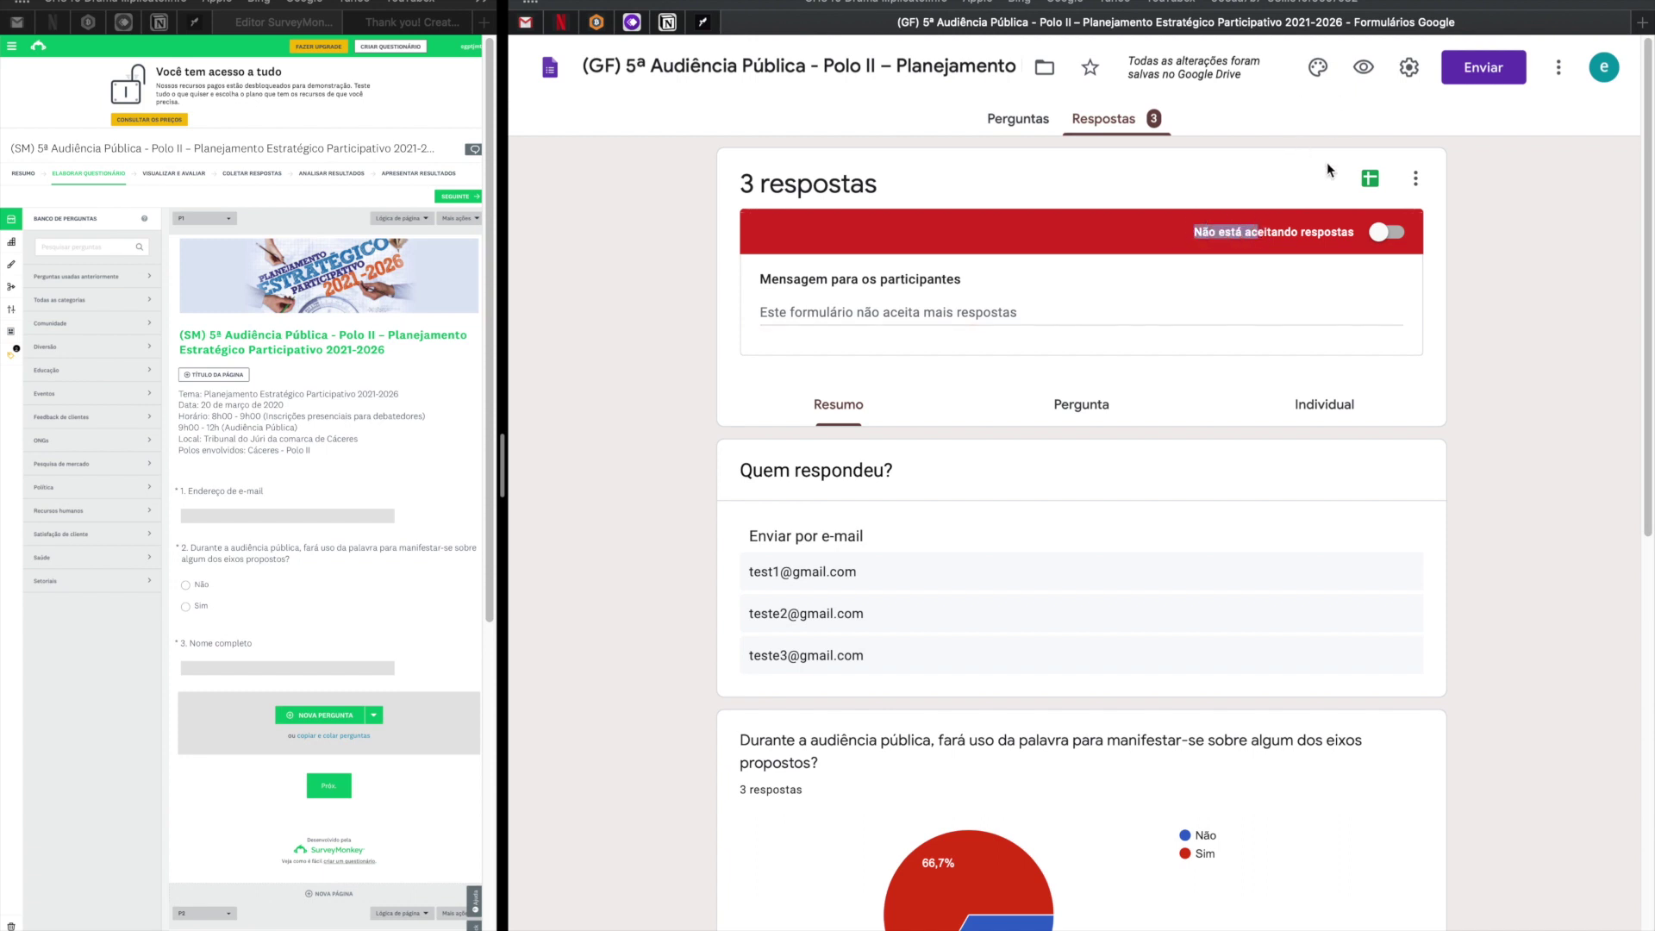
Preview the closed (GF) form to review its no-longer-accepting-responses notice.
{"action": "left_click", "coordinate": [1368, 69]}
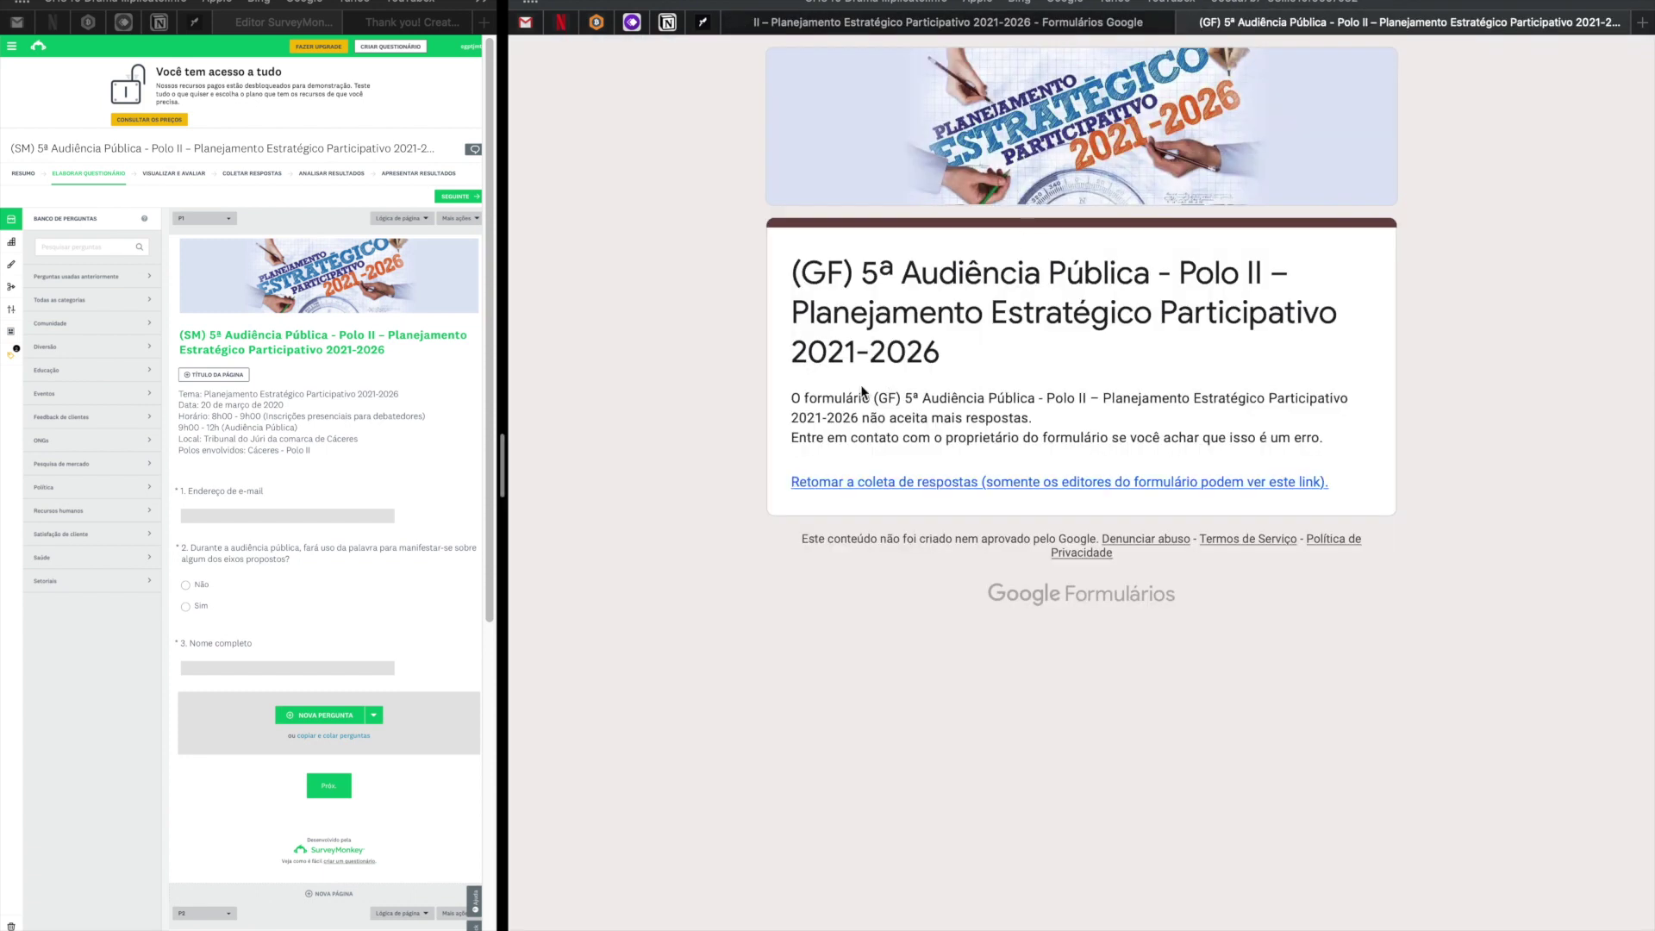
{"action": "left_click_drag", "start_coordinate": [789, 272], "coordinate": [1193, 436]}
{"action": "left_click", "coordinate": [1173, 457]}
{"action": "left_click_drag", "start_coordinate": [871, 414], "coordinate": [1035, 419]}
{"action": "left_click_drag", "start_coordinate": [1320, 438], "coordinate": [771, 388]}
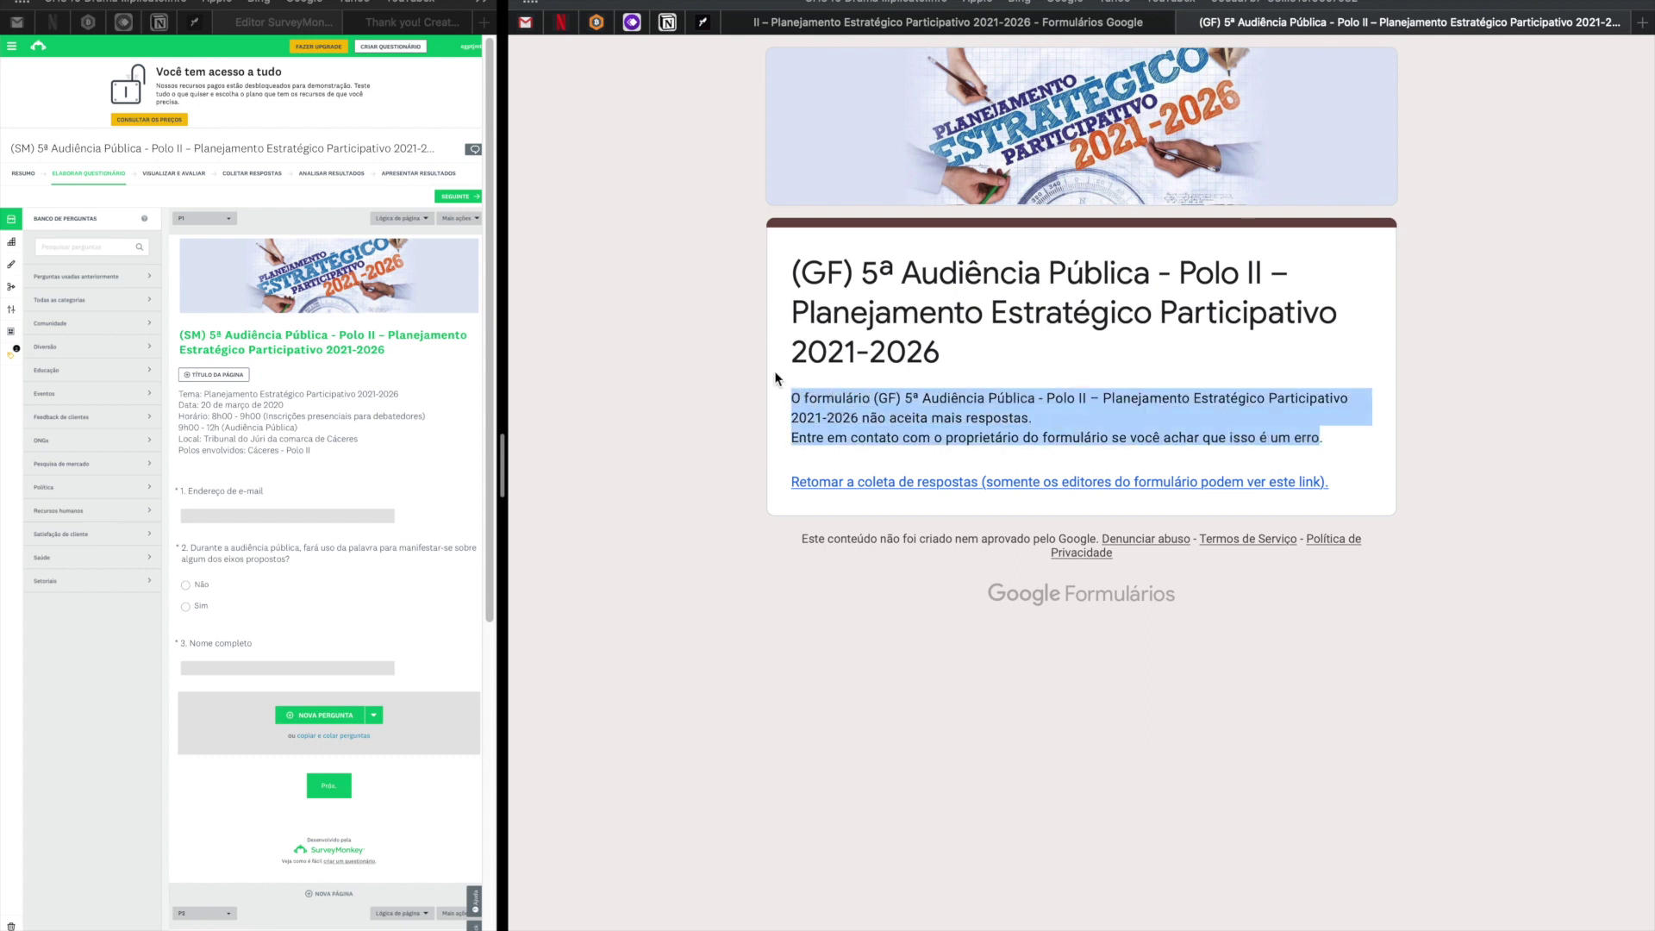
{"action": "left_click", "coordinate": [1088, 35]}
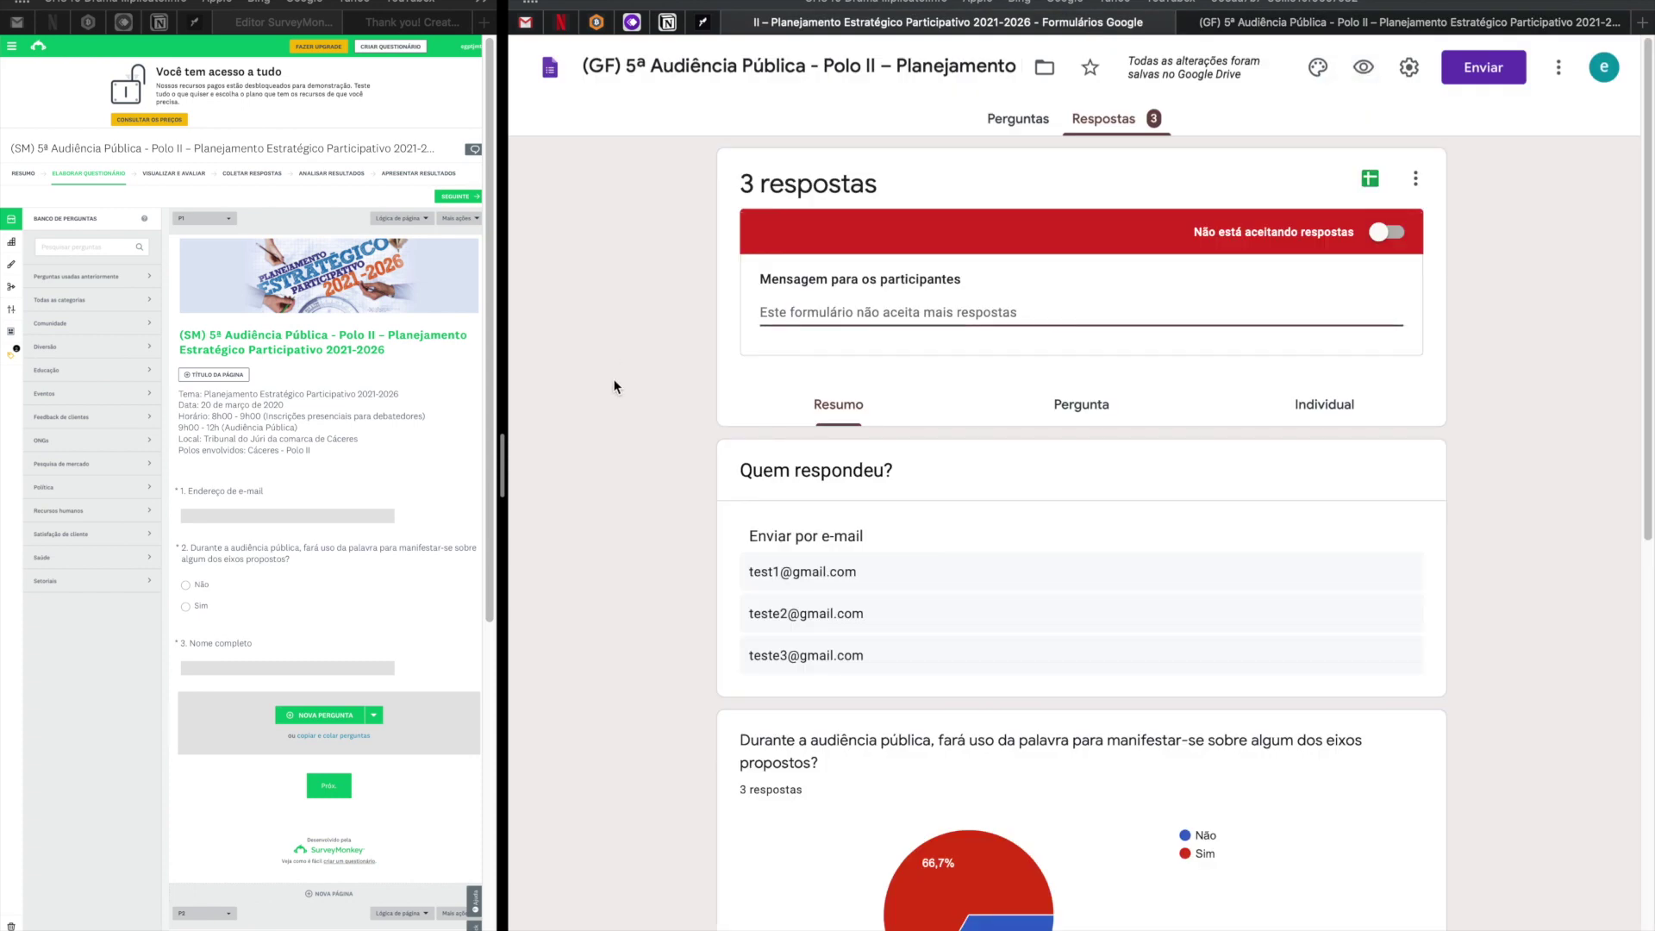
Switch to the full-screen Space showing the original 5ª Audiência Pública form.
{"action": "key", "text": "ctrl+Right"}
{"action": "scroll", "coordinate": [743, 332], "scroll_direction": "down", "scroll_amount": 3}
{"action": "scroll", "coordinate": [747, 339], "scroll_direction": "up", "scroll_amount": 3}
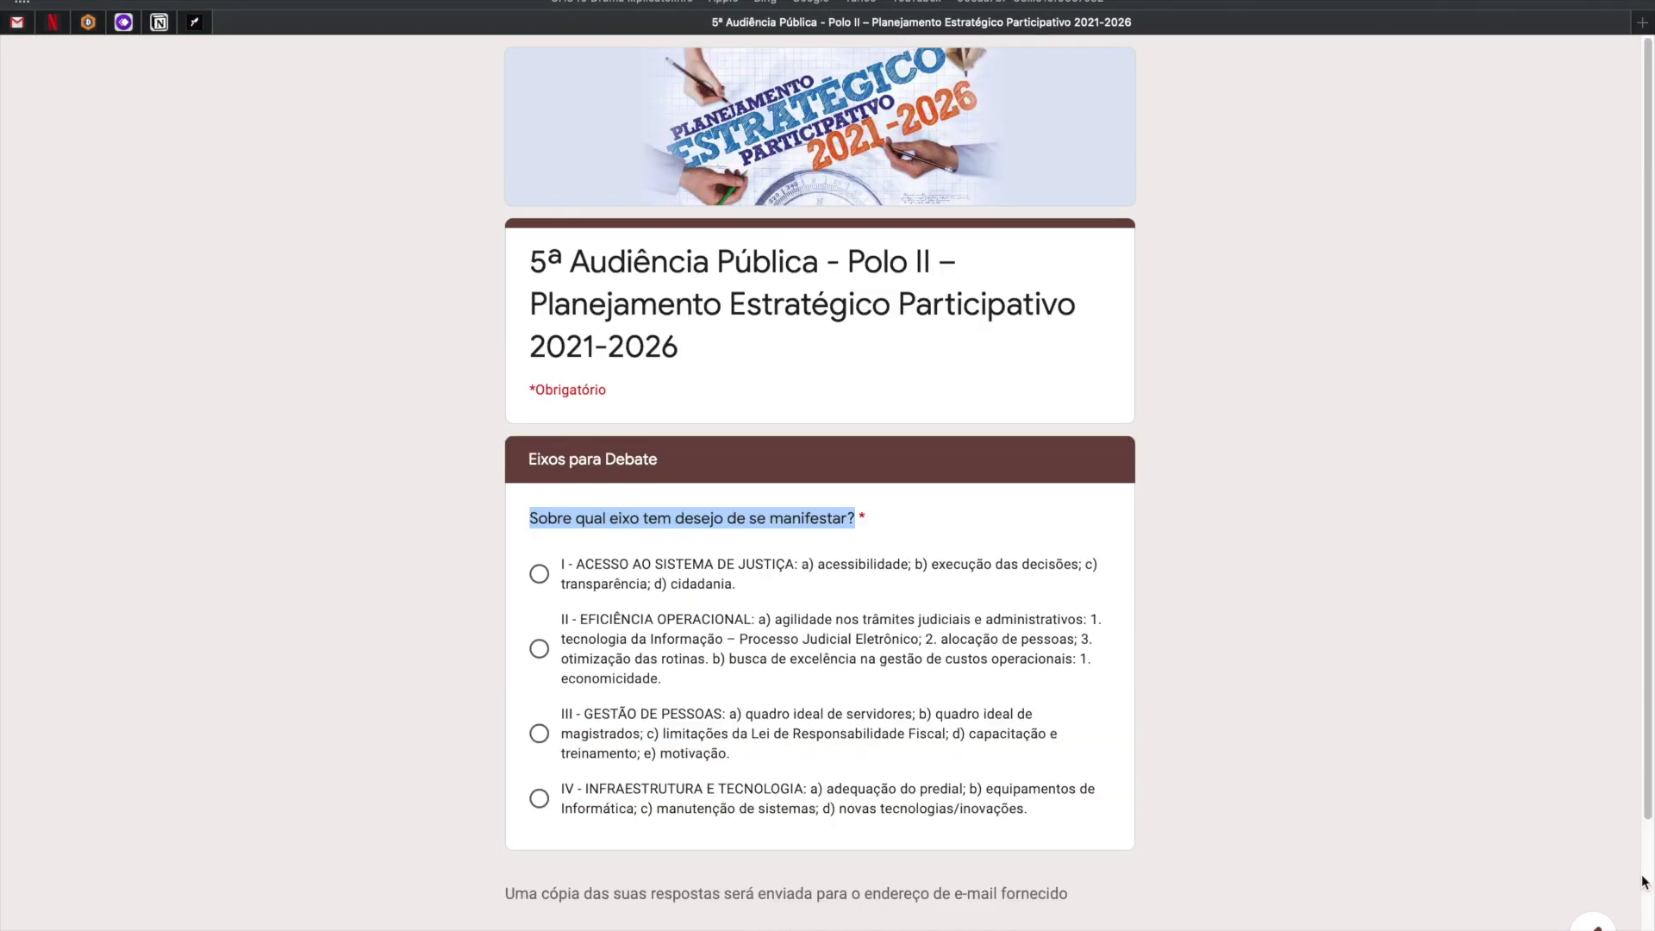
Turn off Aceitando respostas on the original Audiência Pública form.
{"action": "left_click", "coordinate": [1593, 925]}
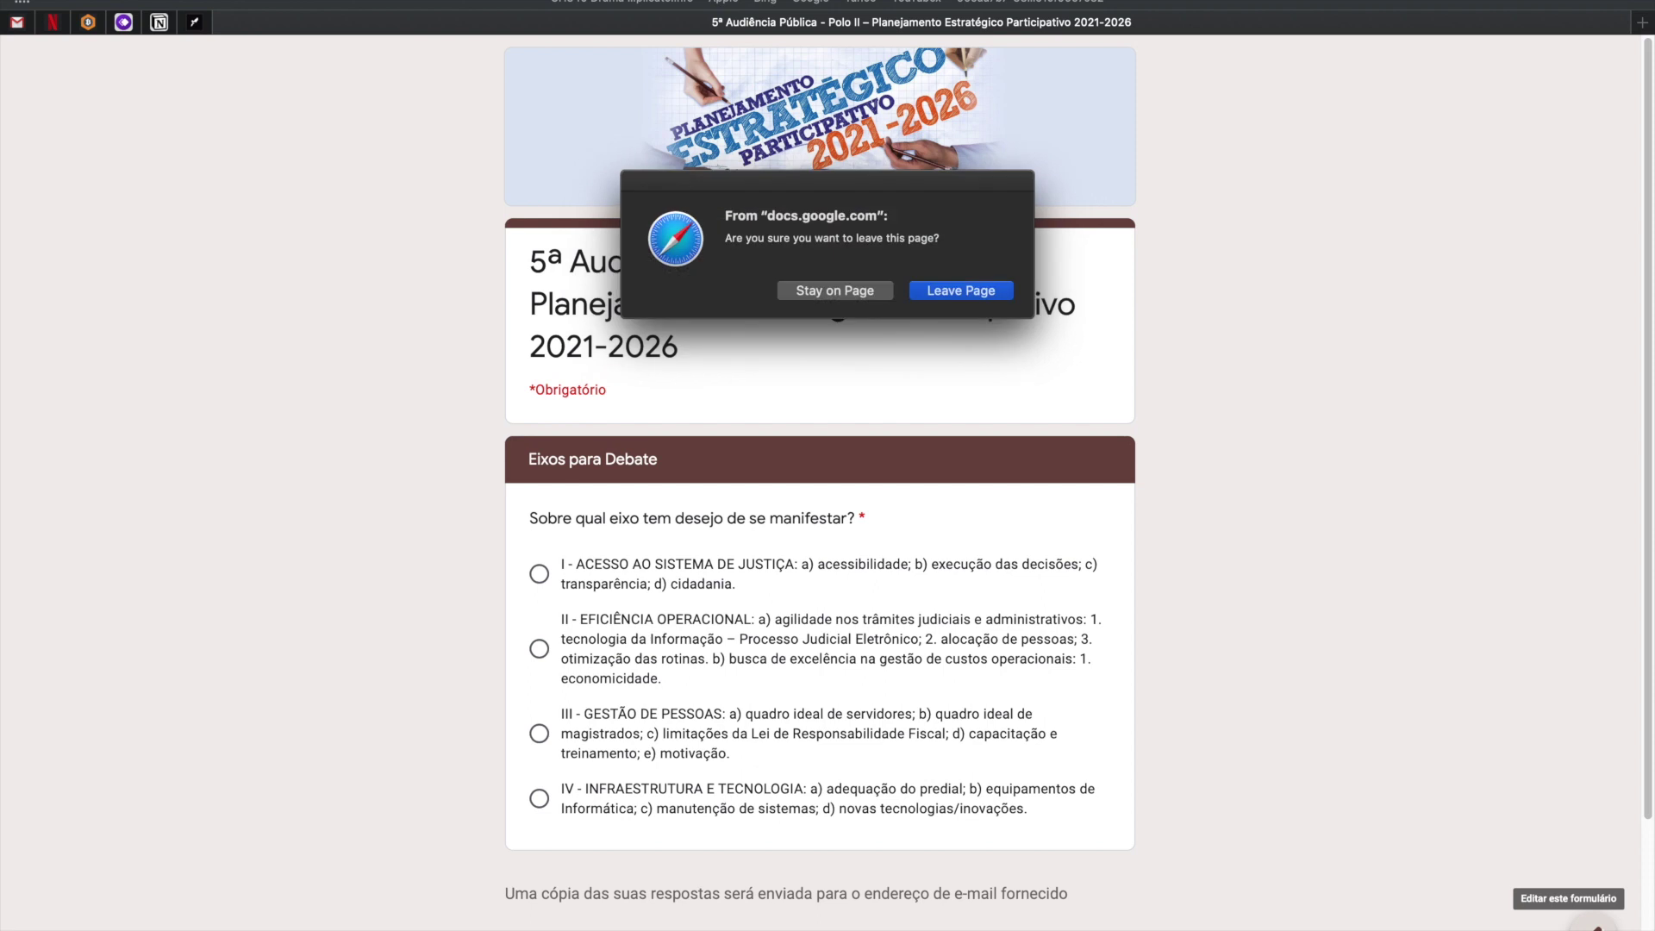
{"action": "left_click", "coordinate": [952, 291]}
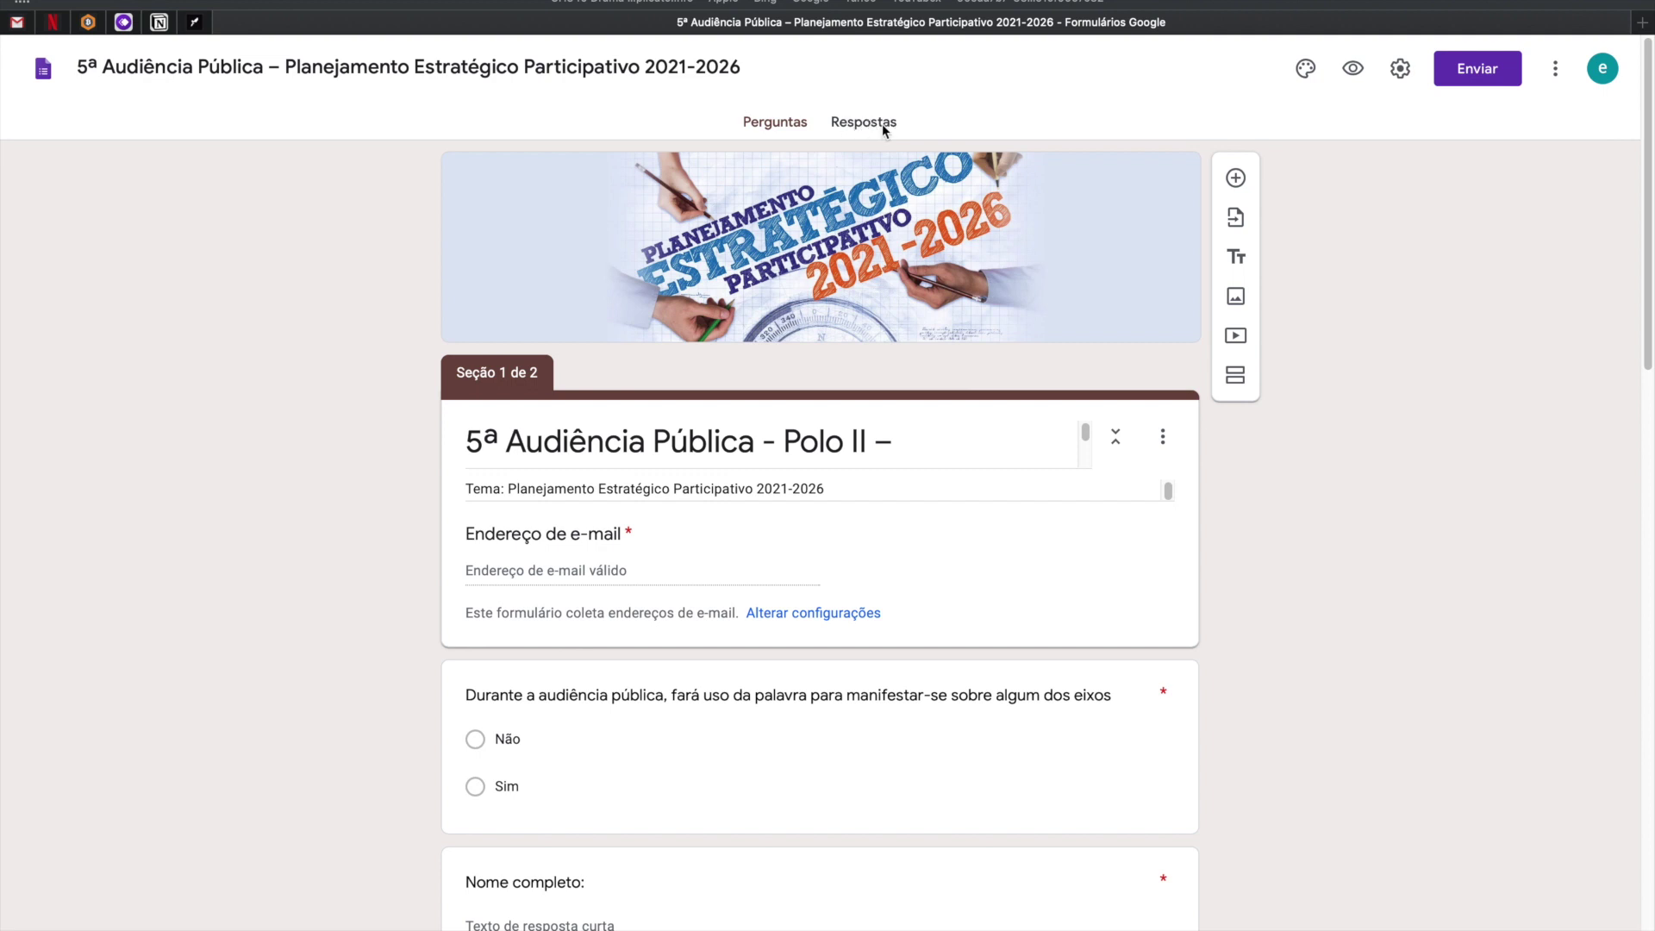
{"action": "left_click", "coordinate": [858, 122]}
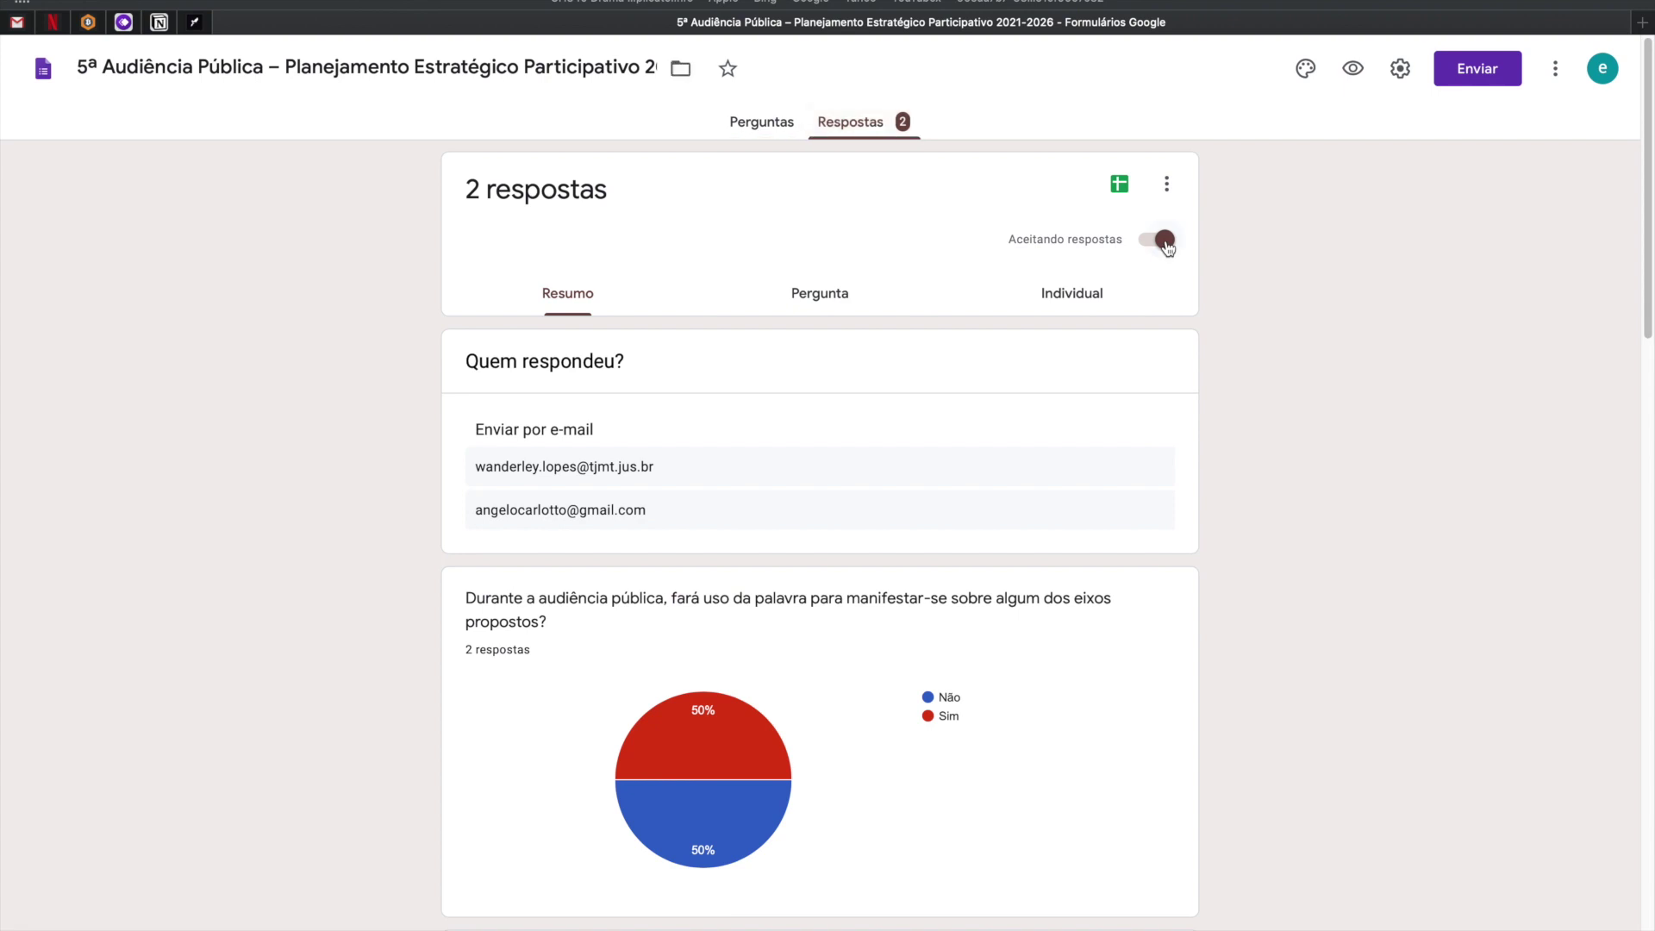
{"action": "left_click", "coordinate": [1168, 248]}
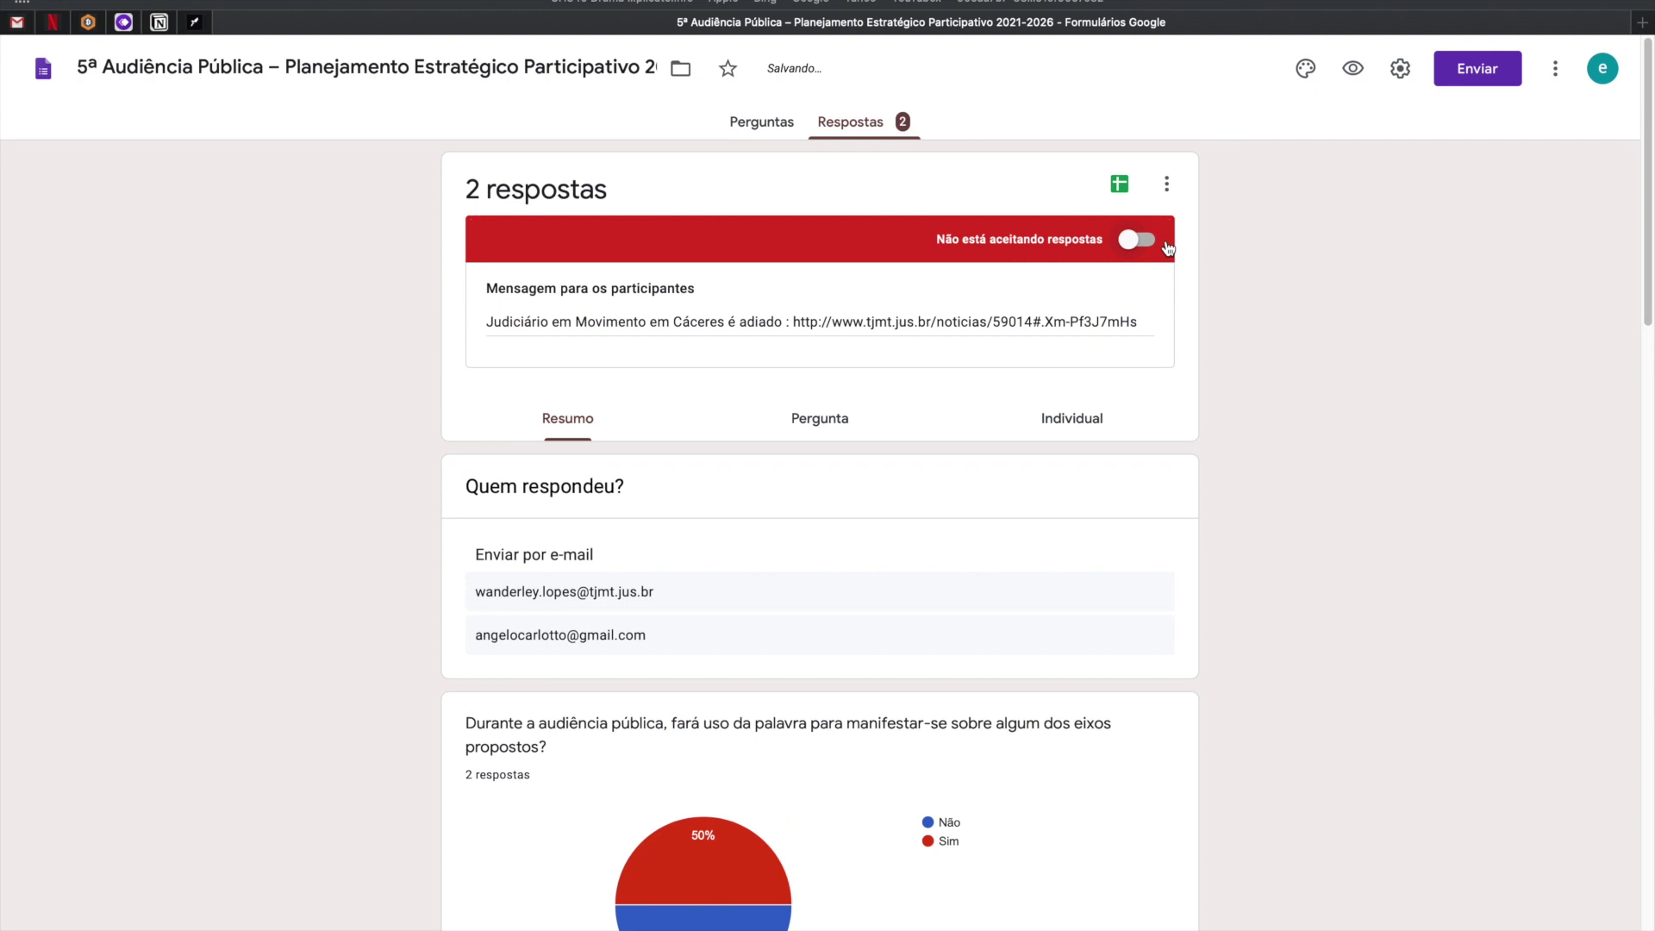
Paste the Cáceres postponement message into the (GF) form's participant message.
{"action": "triple_click", "coordinate": [1074, 322]}
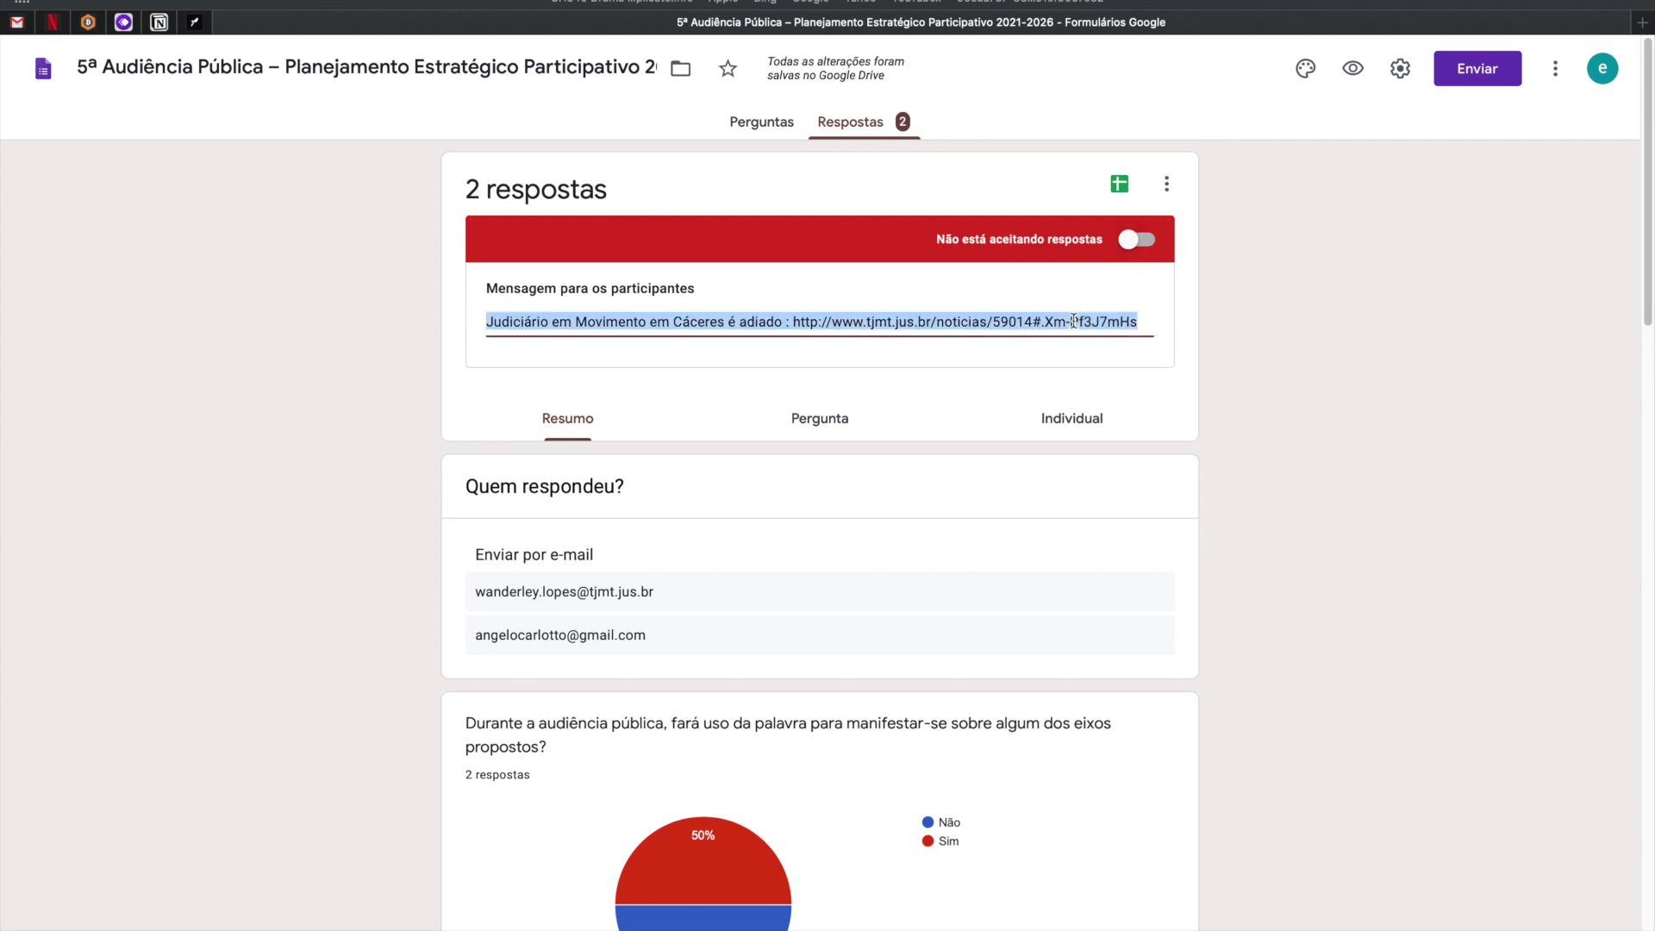
{"action": "key", "text": "Right"}
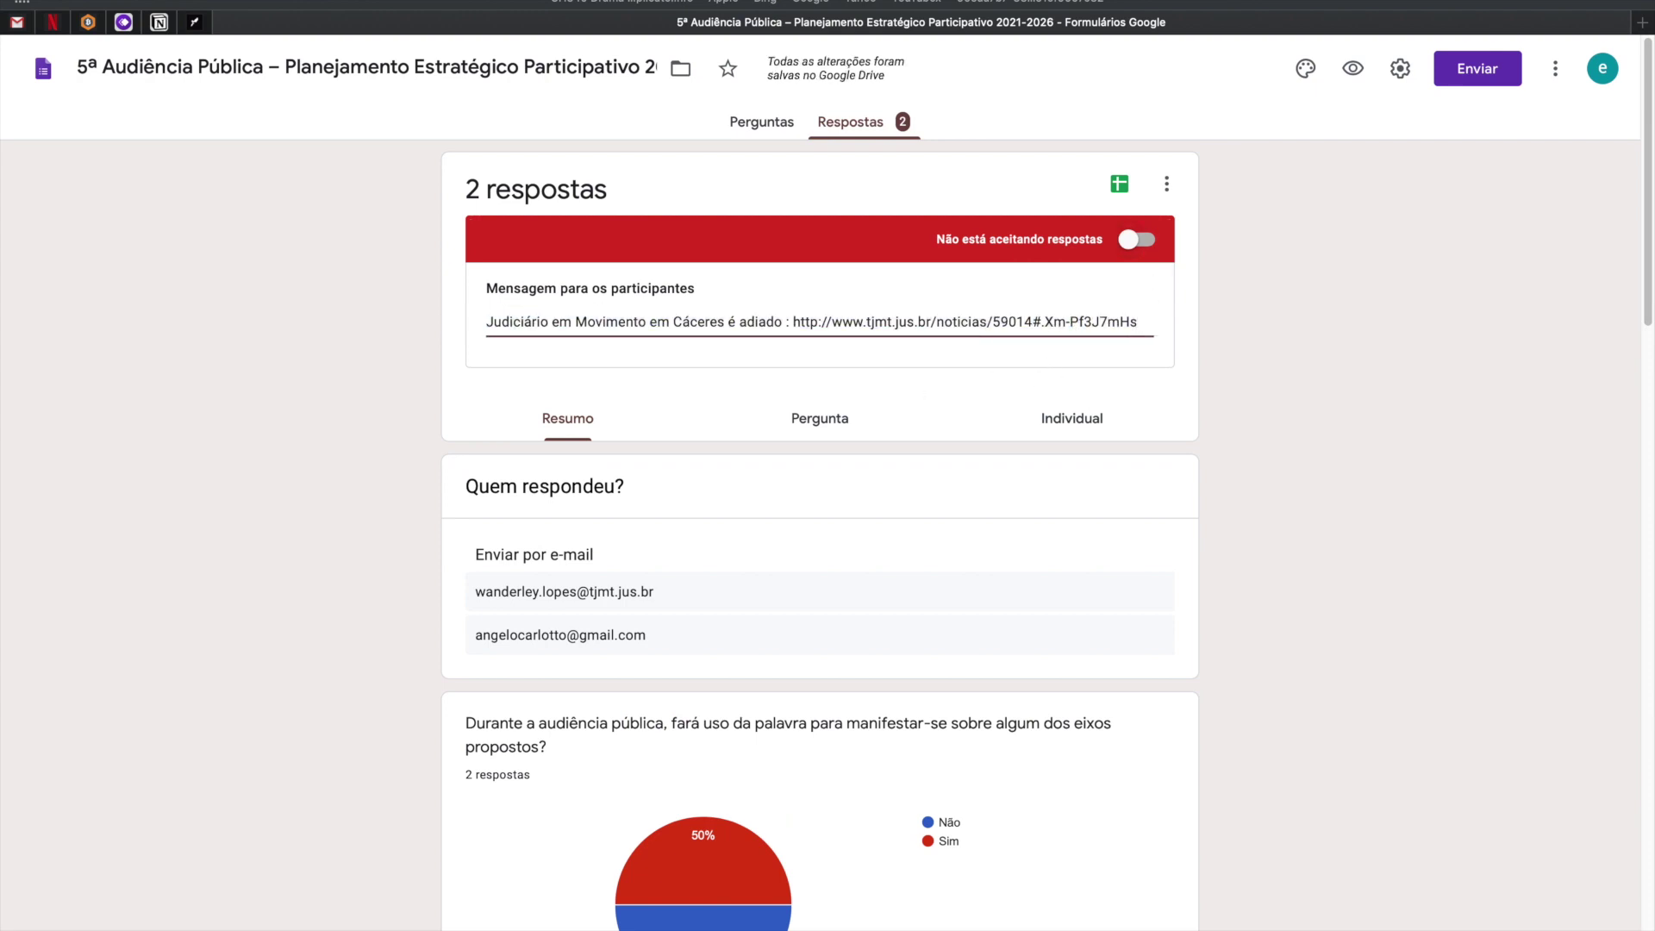
{"action": "key", "text": "super+a"}
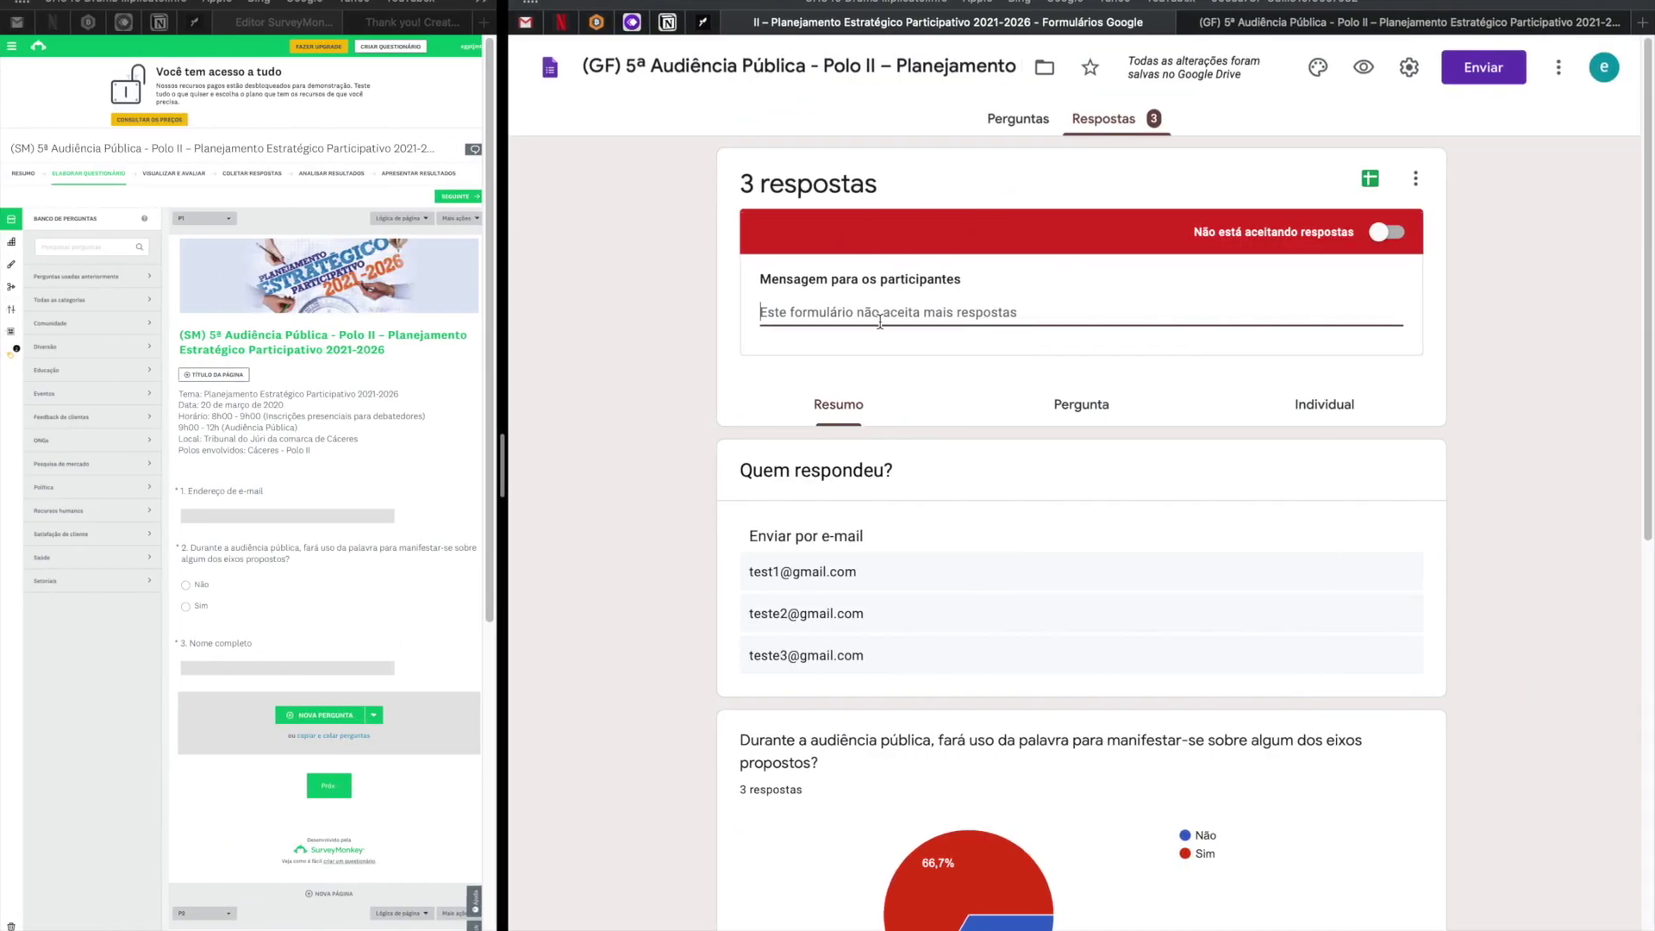
{"action": "key", "text": "super+v"}
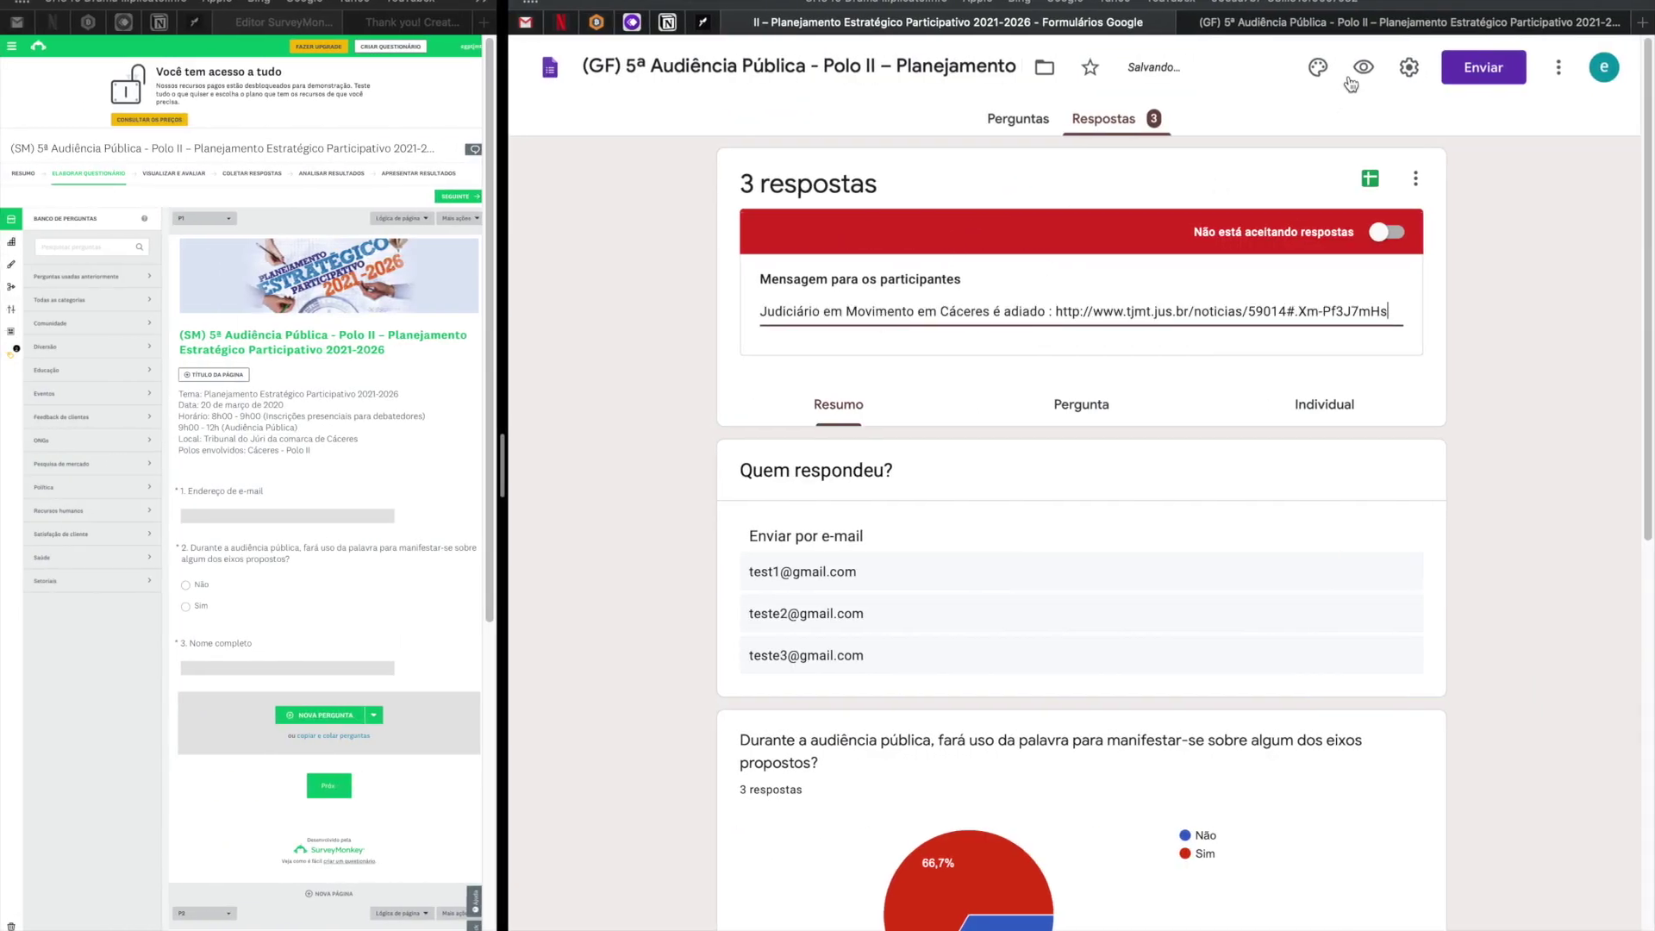
Preview the (GF) form to check the new postponement notice and its news link.
{"action": "left_click", "coordinate": [1381, 26]}
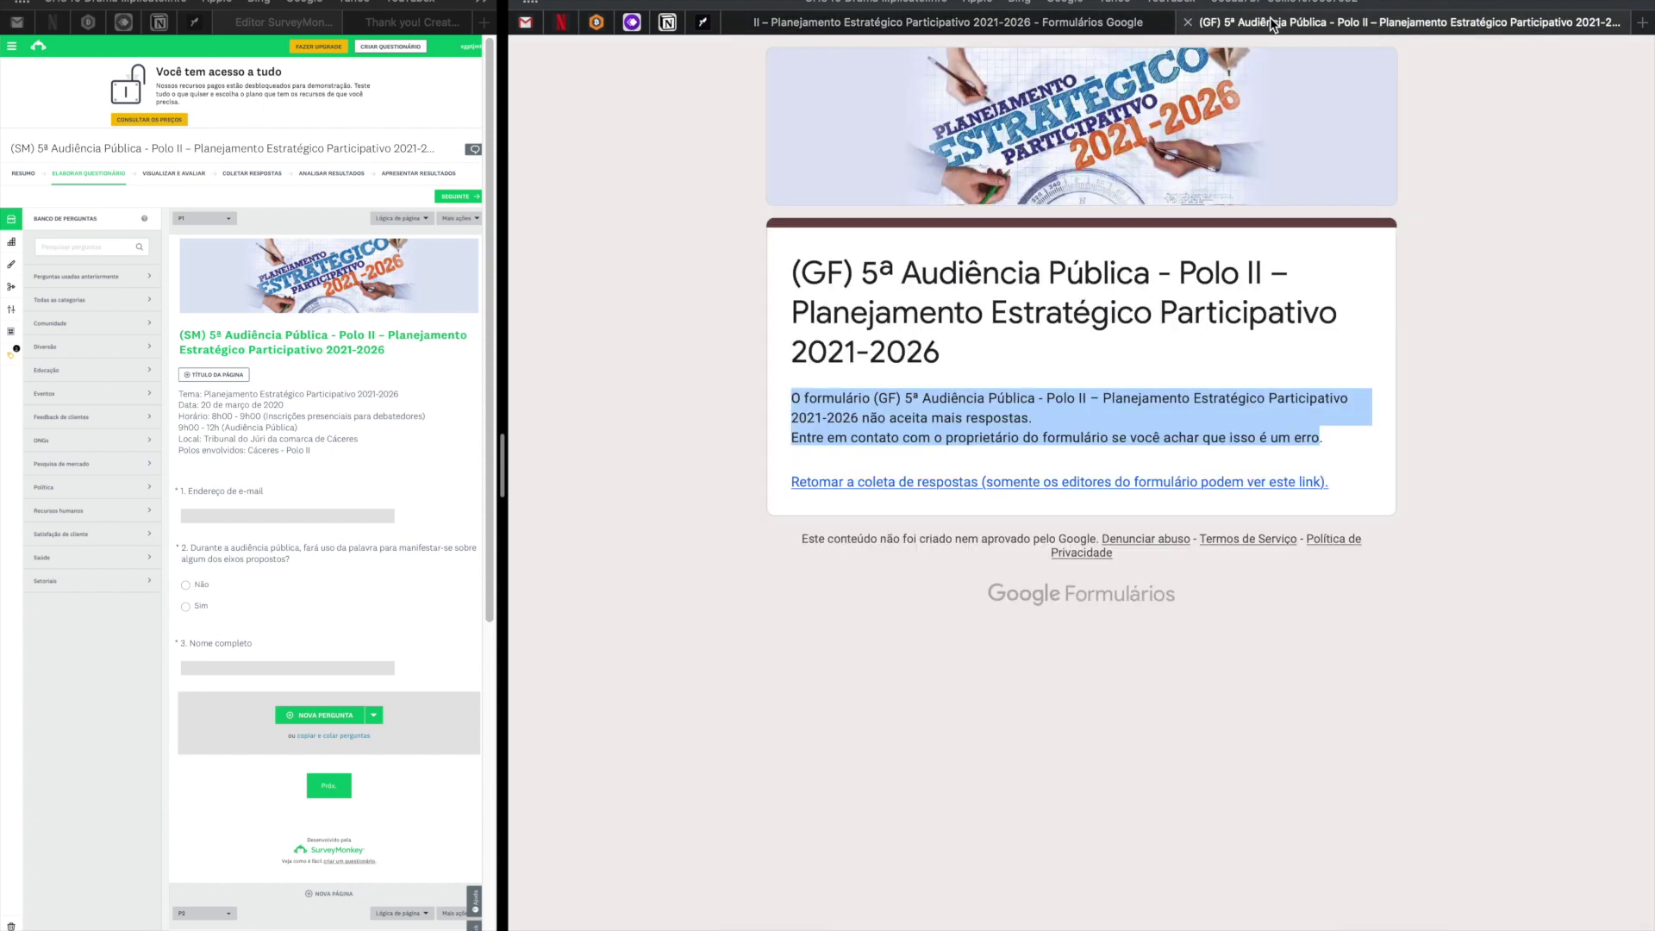
{"action": "key", "text": "super+w"}
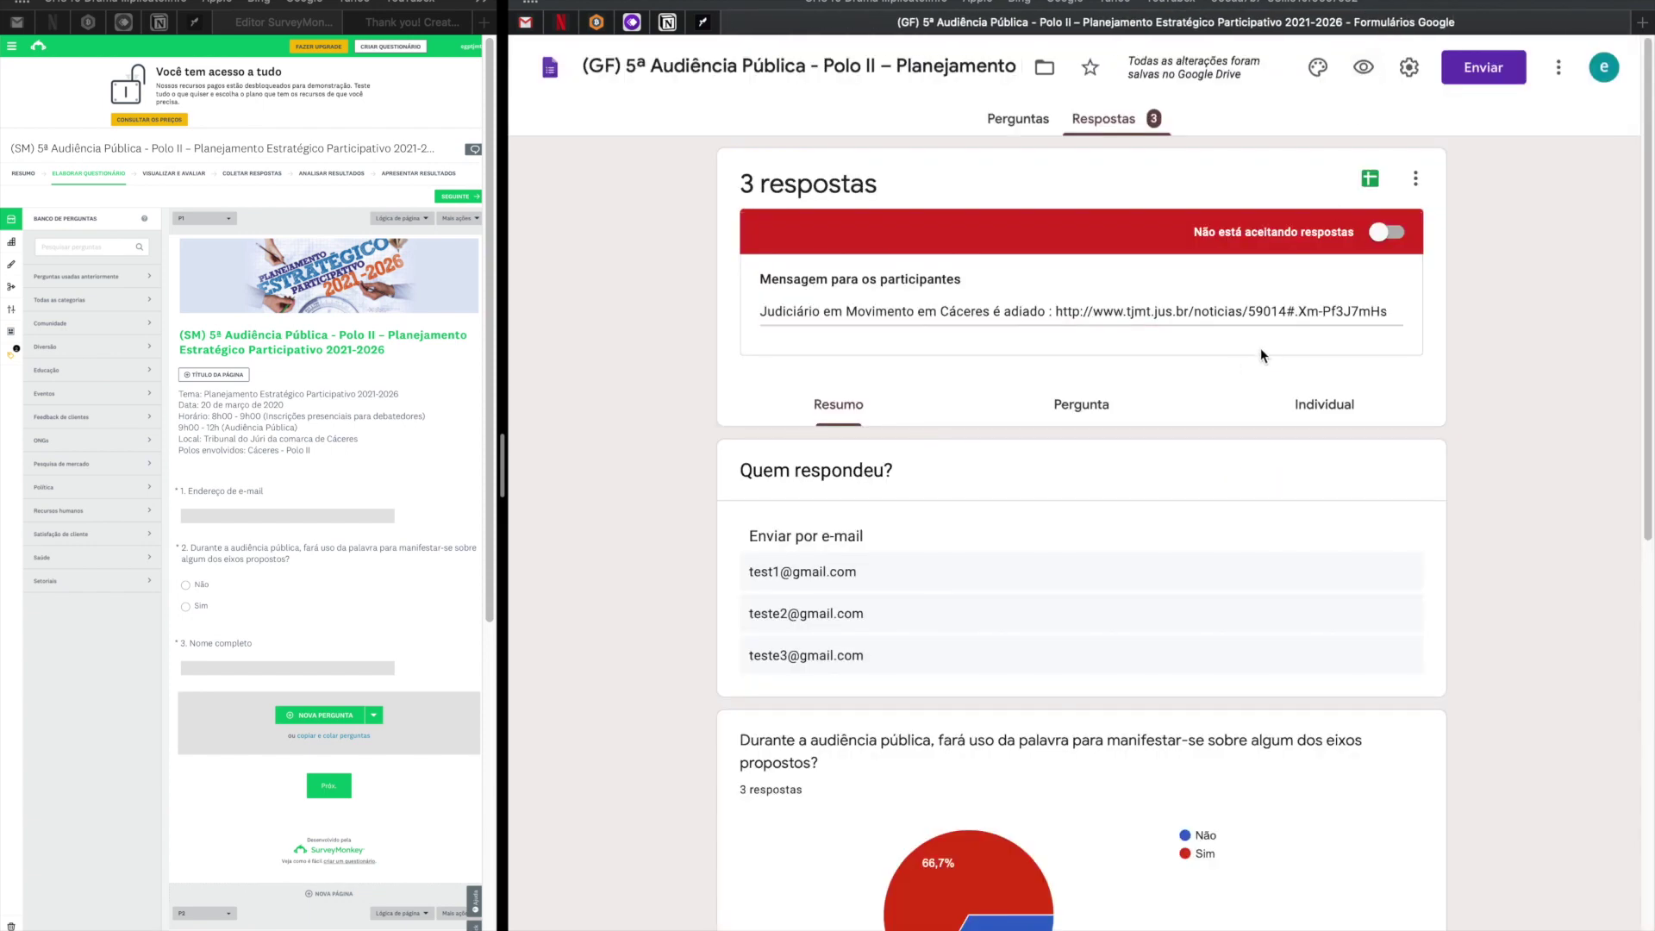
{"action": "left_click", "coordinate": [1367, 74]}
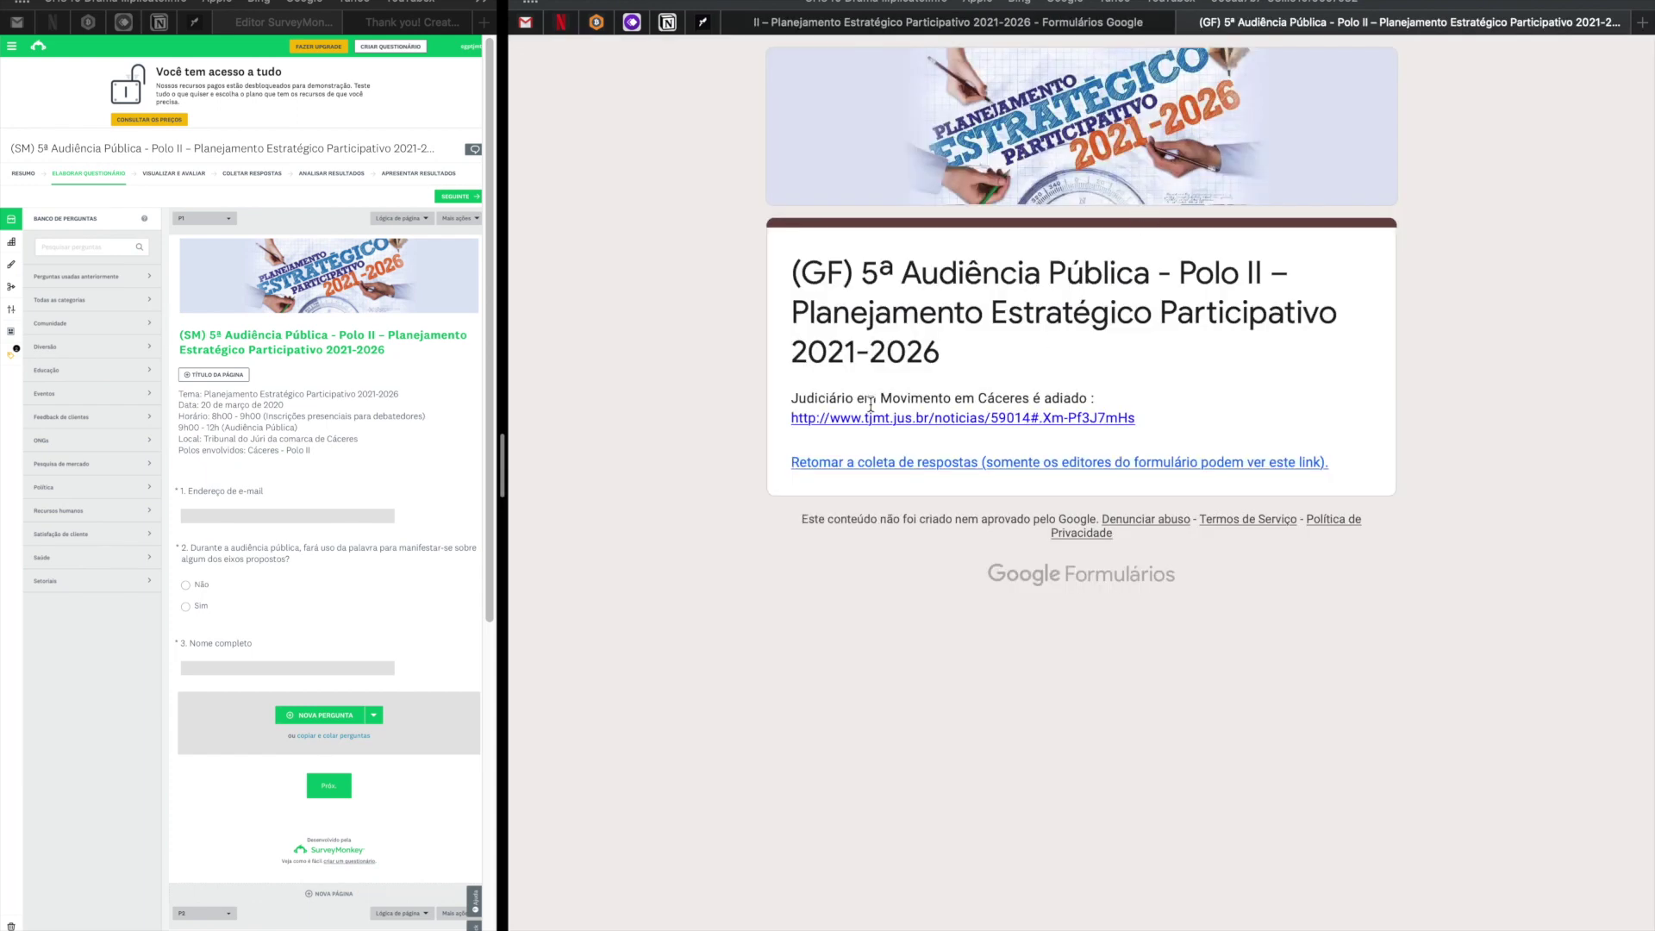
{"action": "mouse_move", "coordinate": [817, 400]}
{"action": "left_mouse_down"}
{"action": "mouse_move", "coordinate": [1096, 399]}
{"action": "mouse_move", "coordinate": [798, 393]}
{"action": "left_mouse_up"}
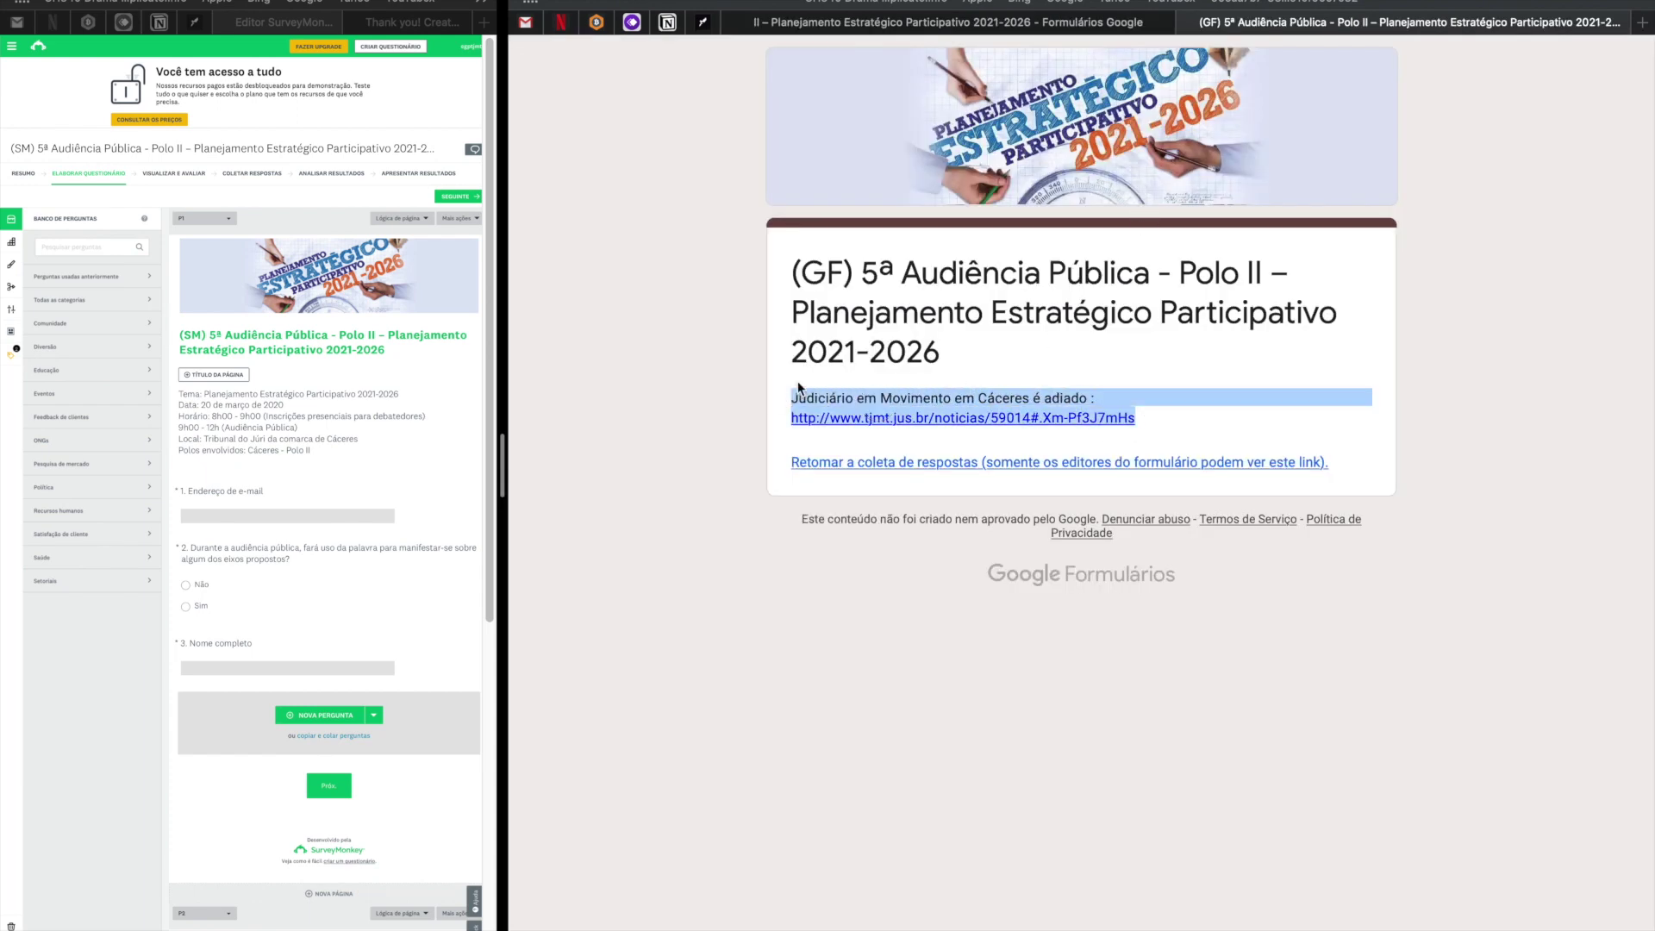
{"action": "left_click", "coordinate": [1050, 23]}
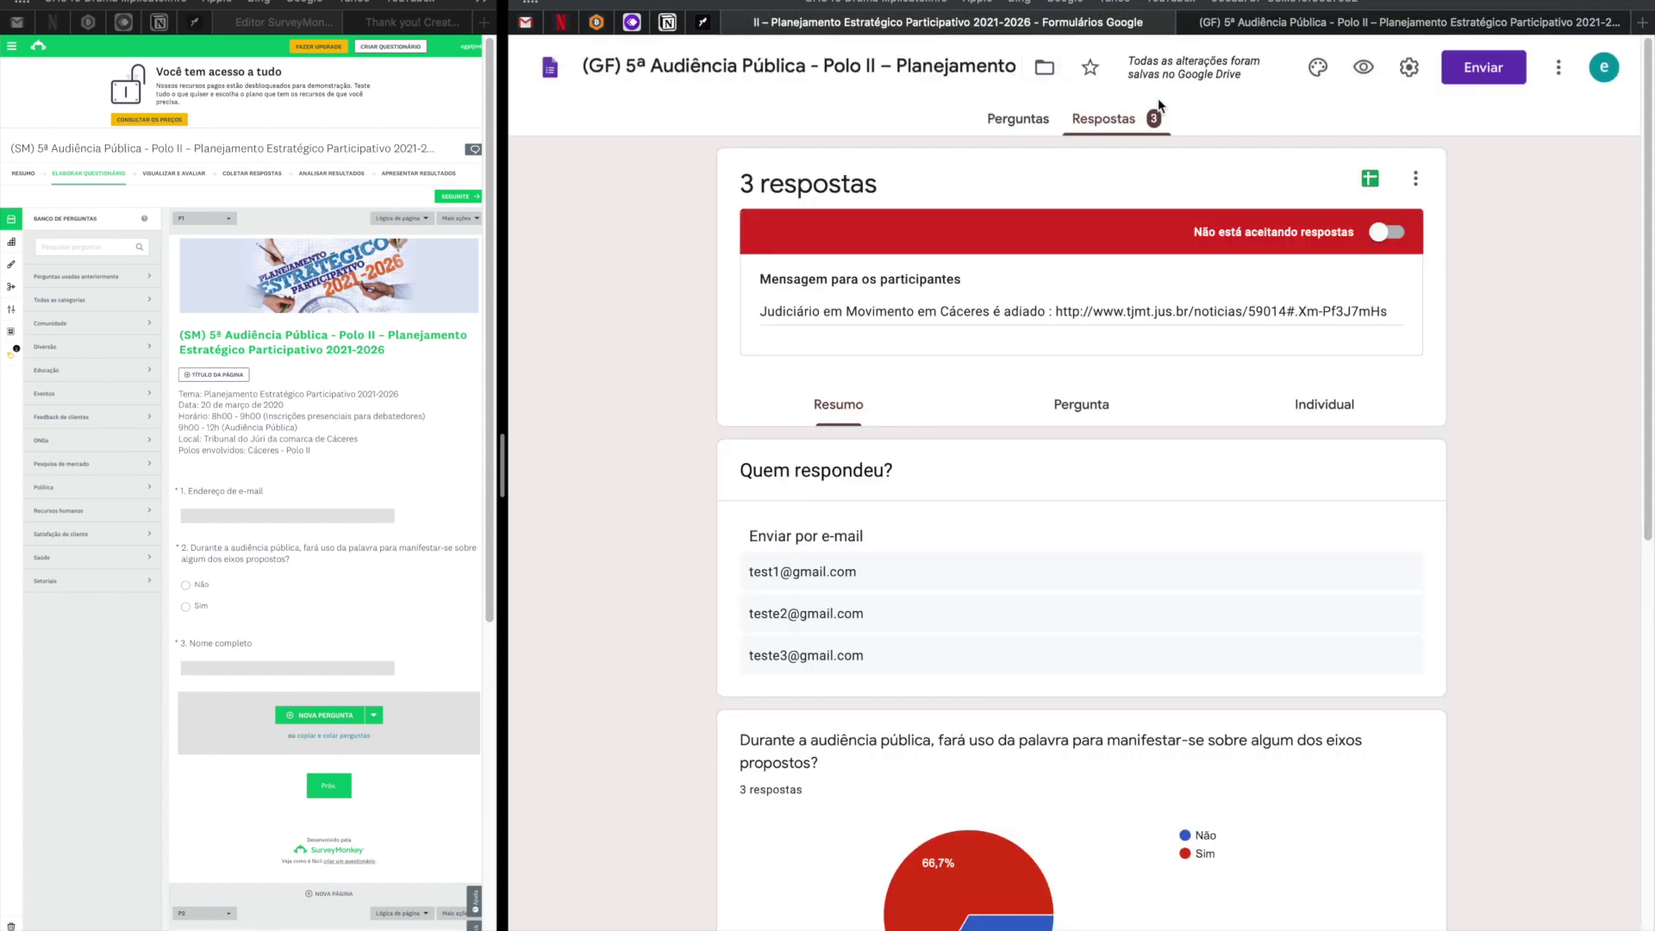
{"action": "left_click", "coordinate": [1484, 73]}
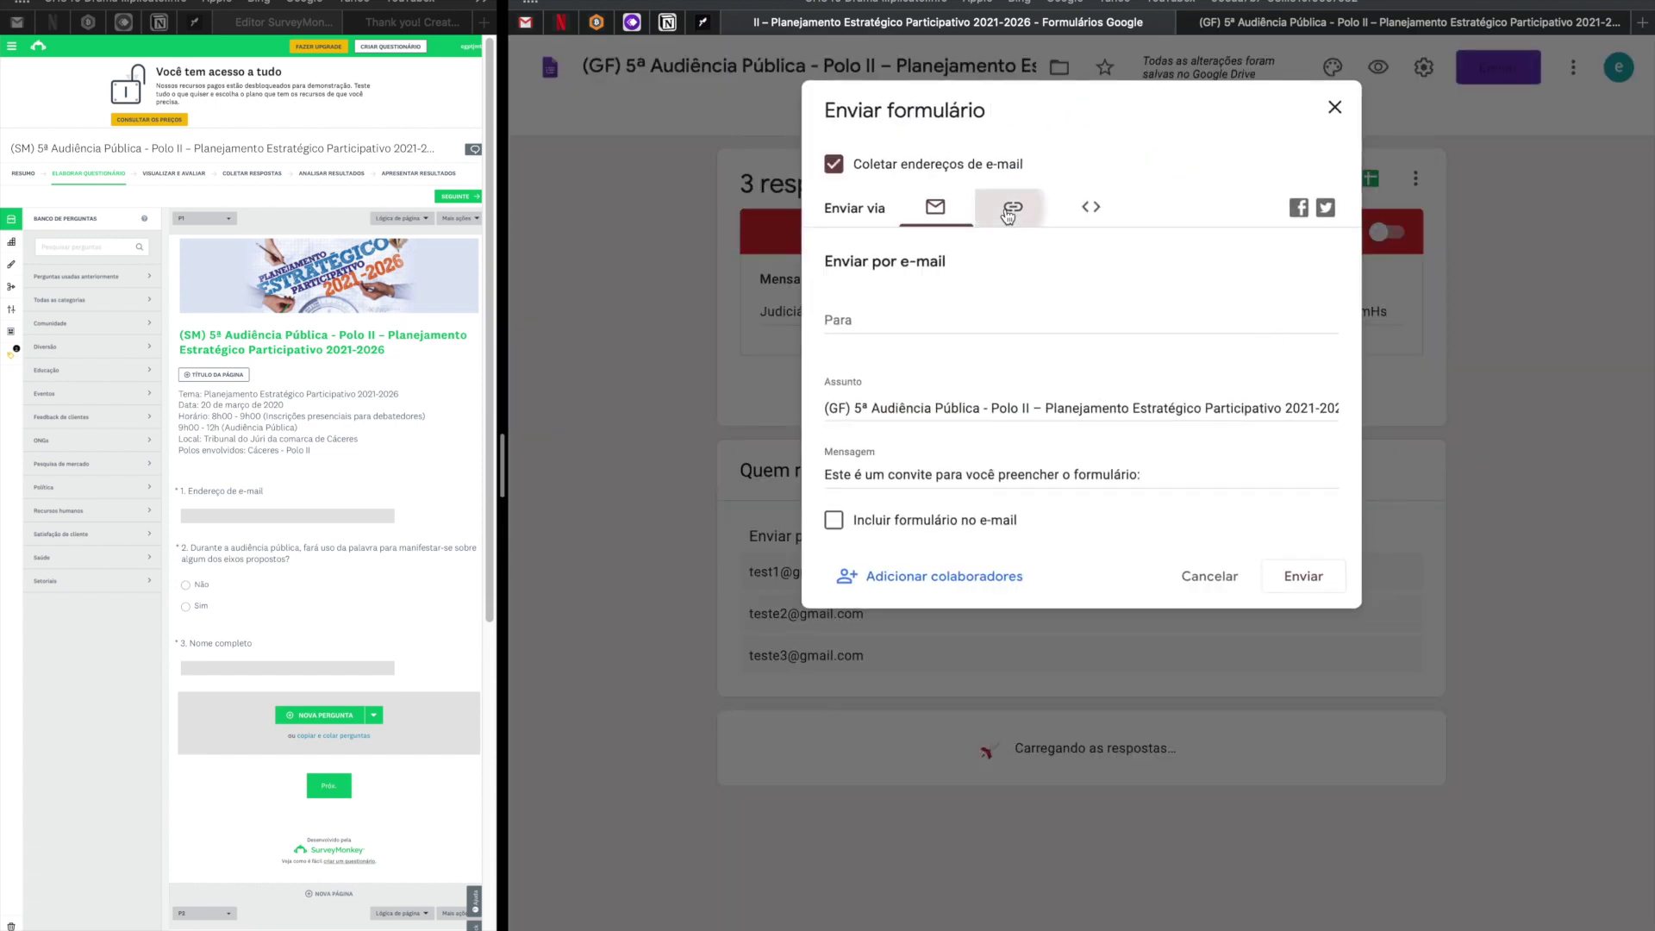
{"action": "left_click", "coordinate": [1013, 207]}
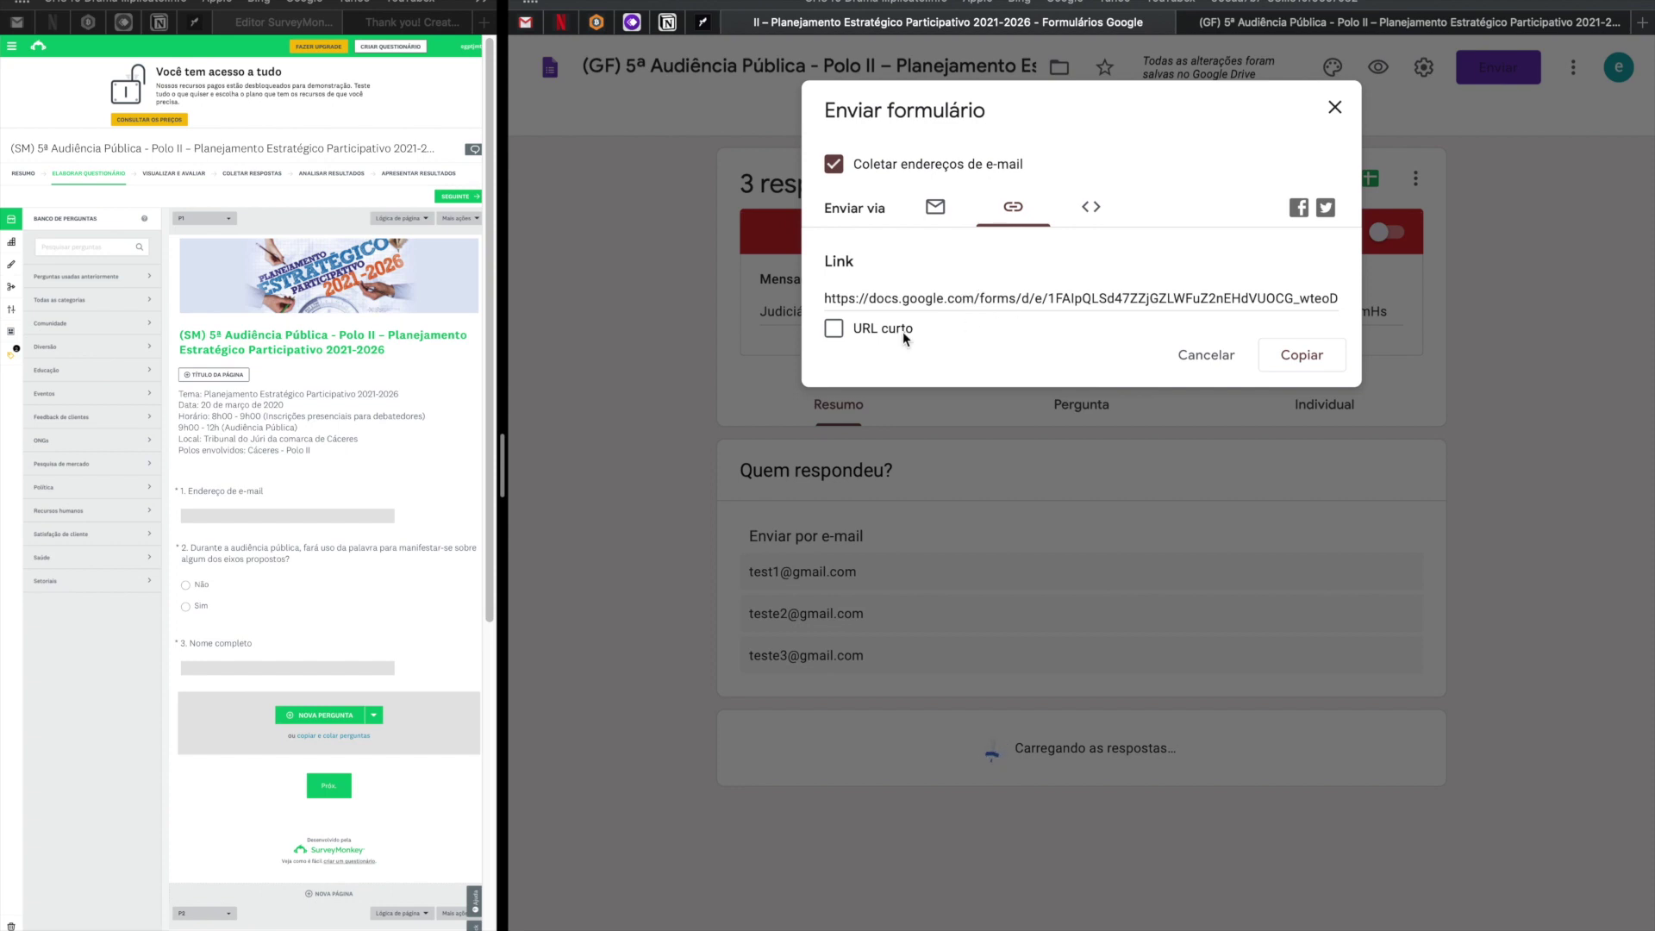
{"action": "left_click", "coordinate": [844, 329]}
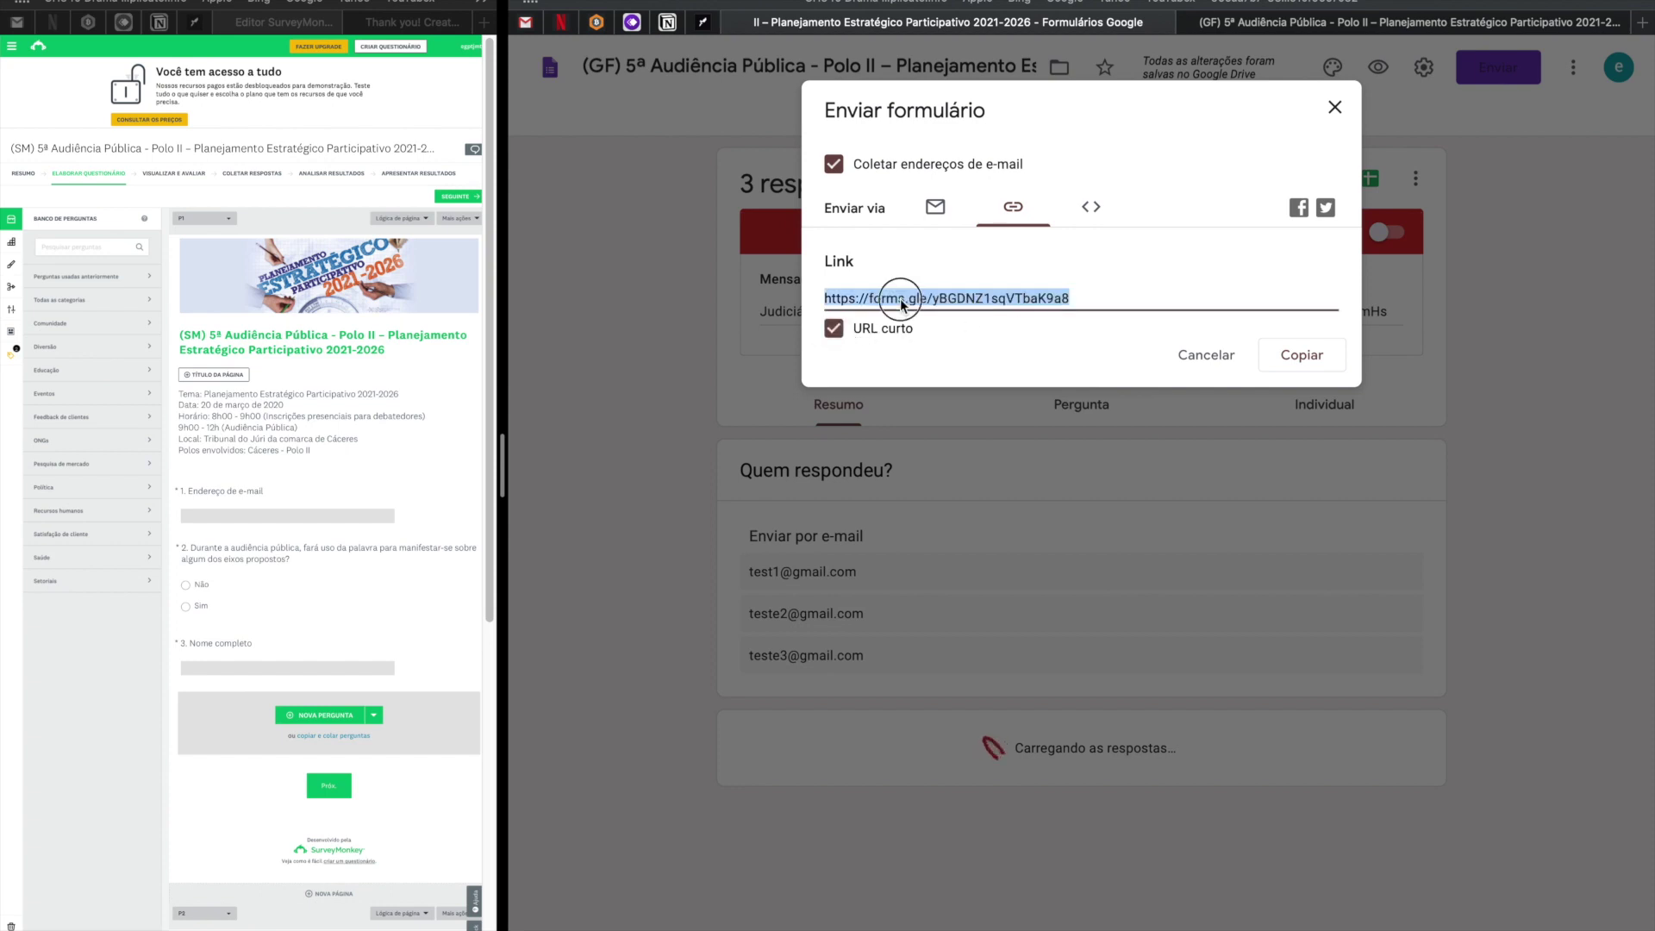
{"action": "left_click", "coordinate": [940, 211]}
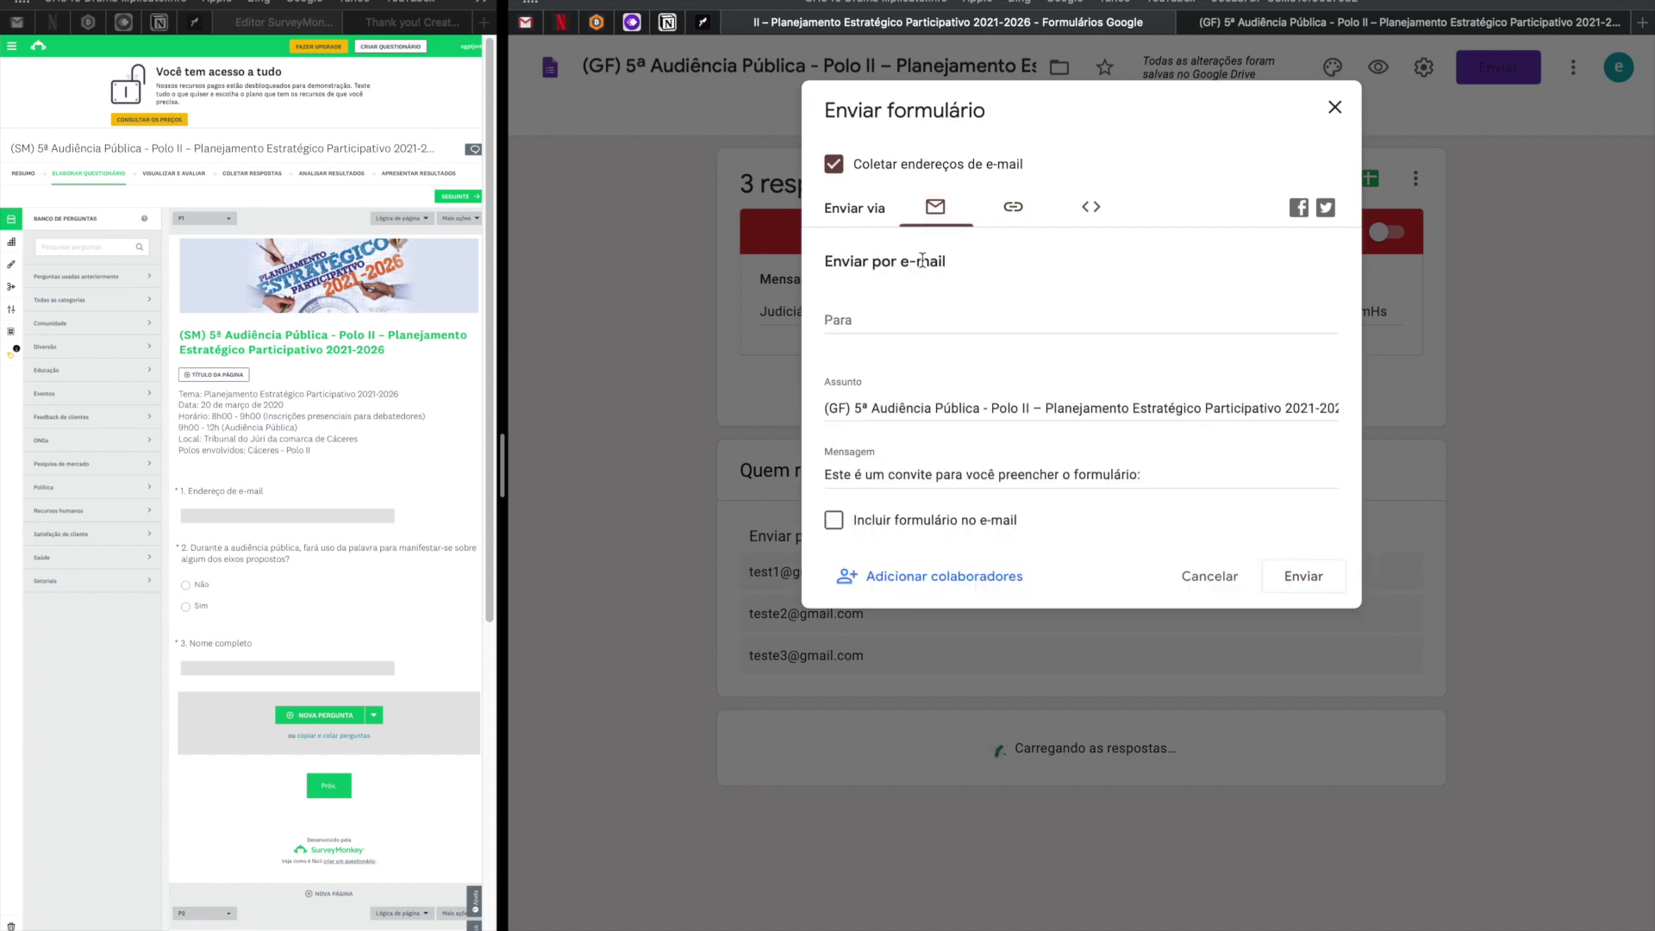
{"action": "left_click", "coordinate": [1014, 209]}
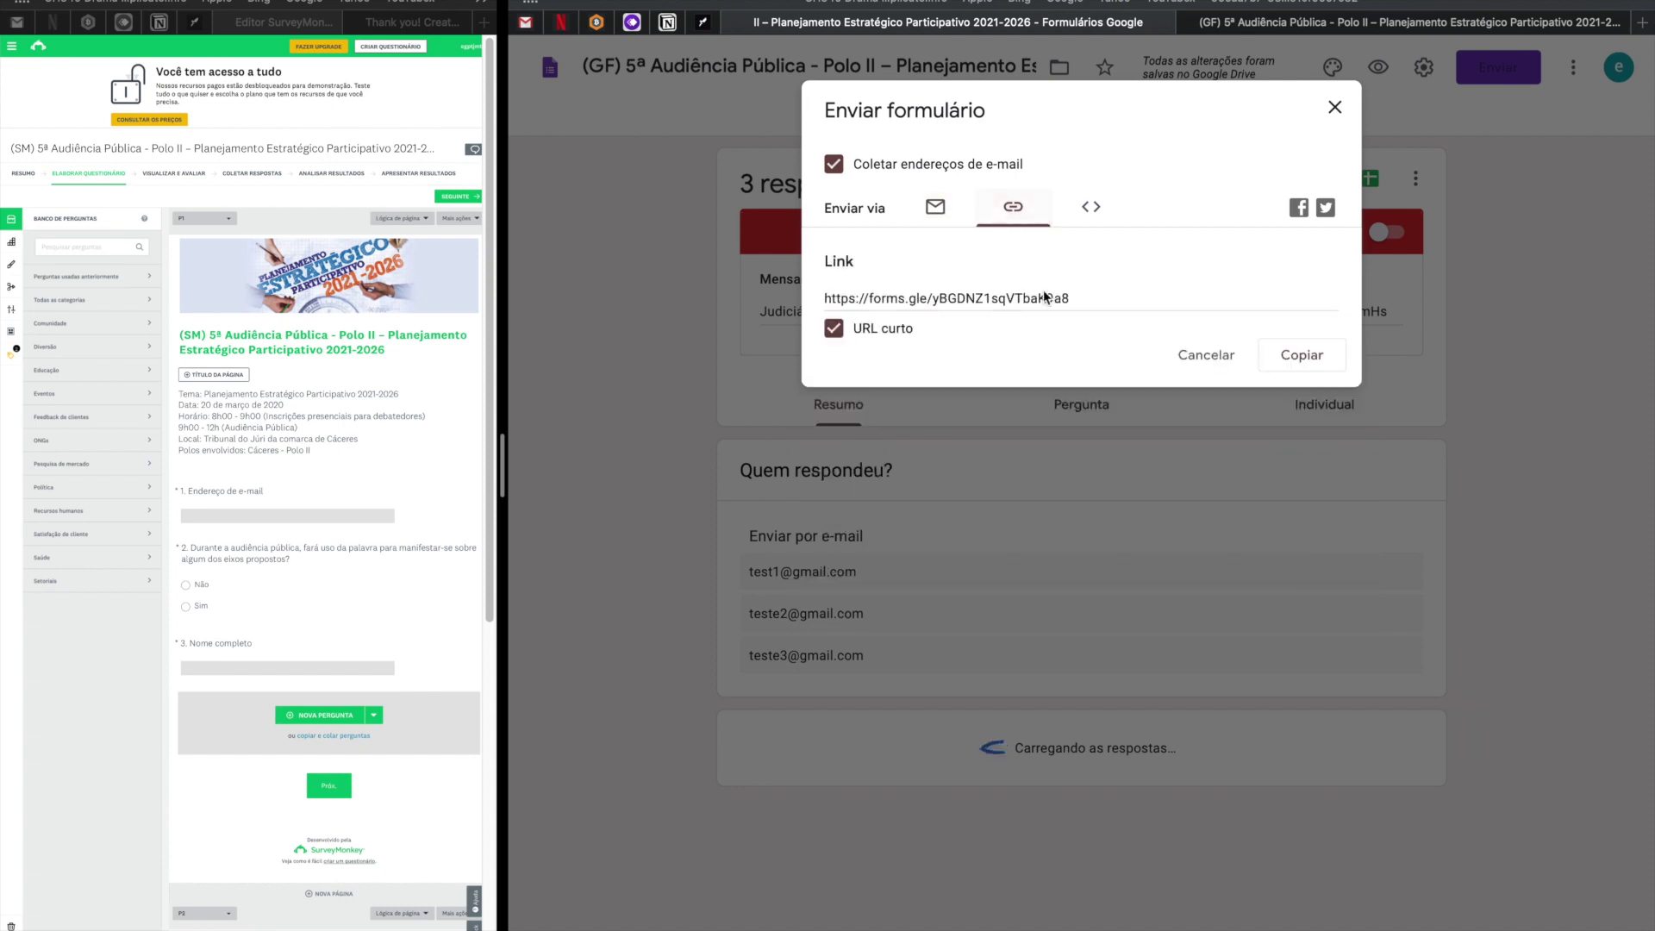
{"action": "left_click_drag", "start_coordinate": [1072, 297], "coordinate": [825, 297]}
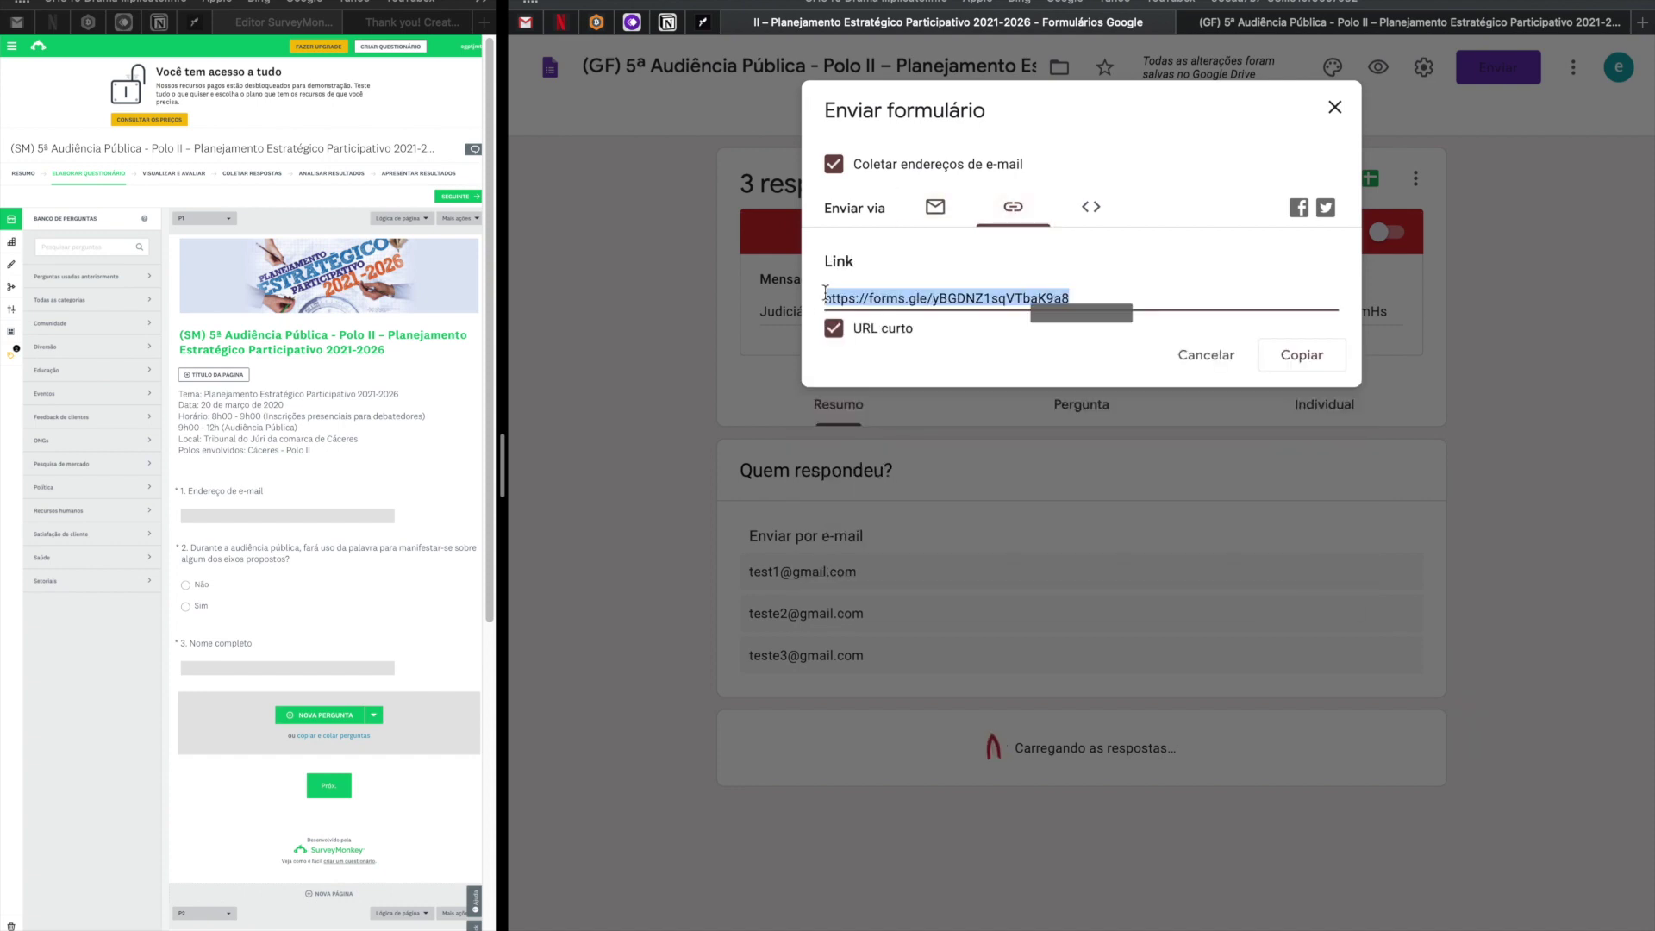
{"action": "left_click", "coordinate": [1092, 208]}
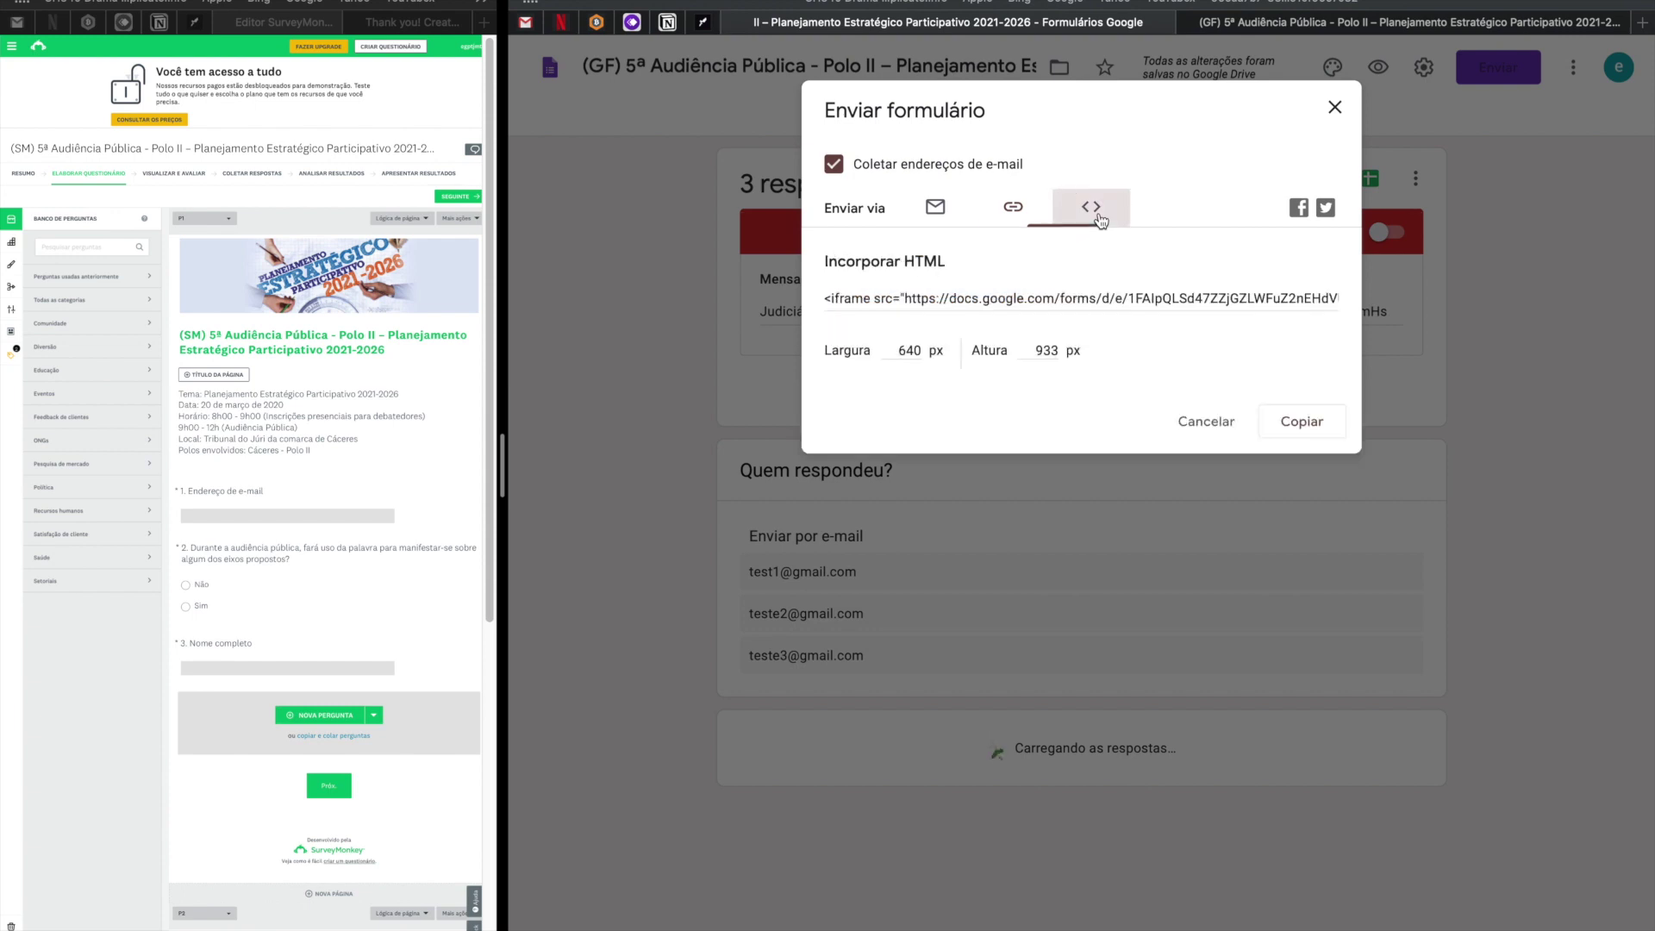
{"action": "left_click", "coordinate": [881, 299]}
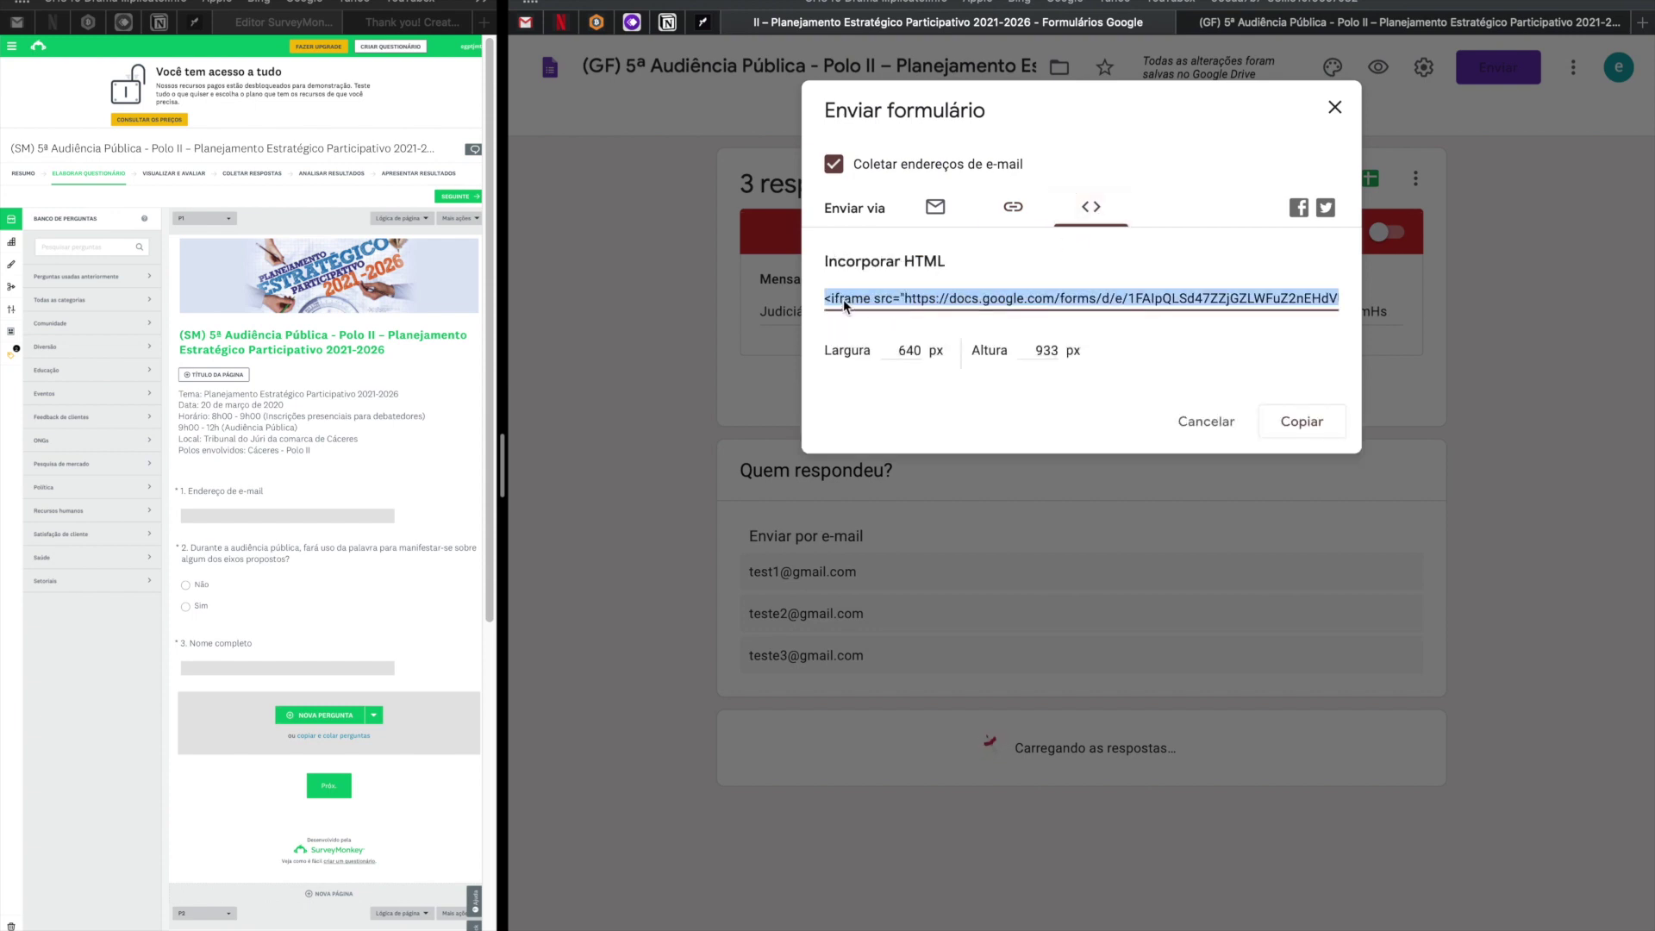
{"action": "left_click", "coordinate": [1012, 215]}
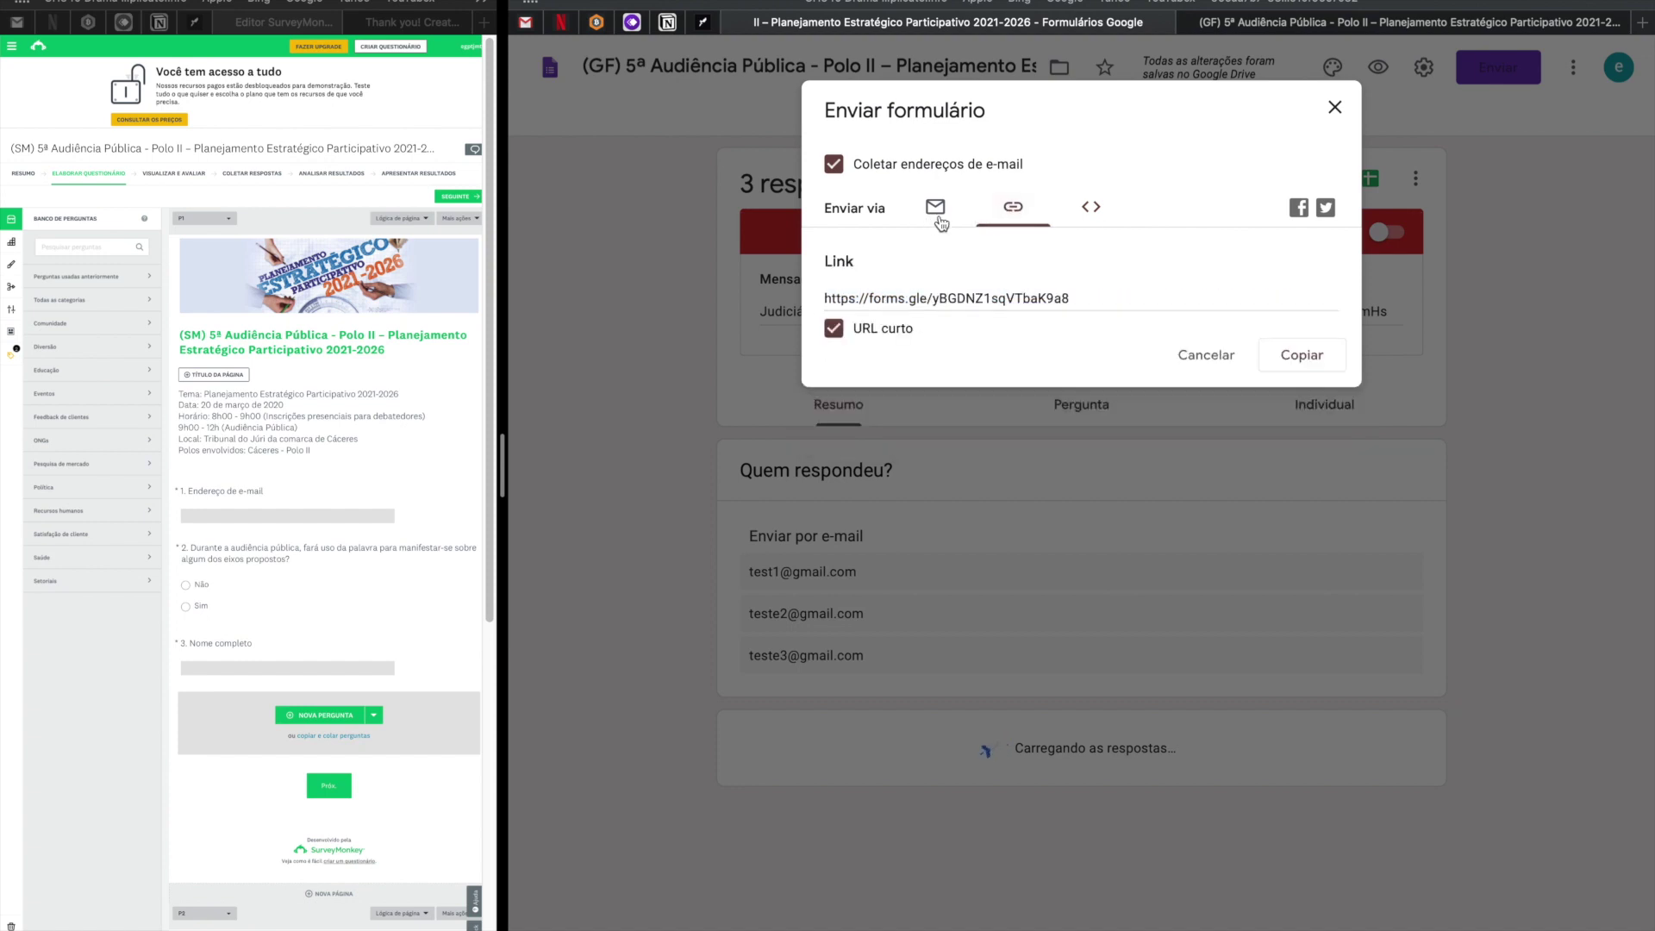
{"action": "left_click", "coordinate": [1335, 109]}
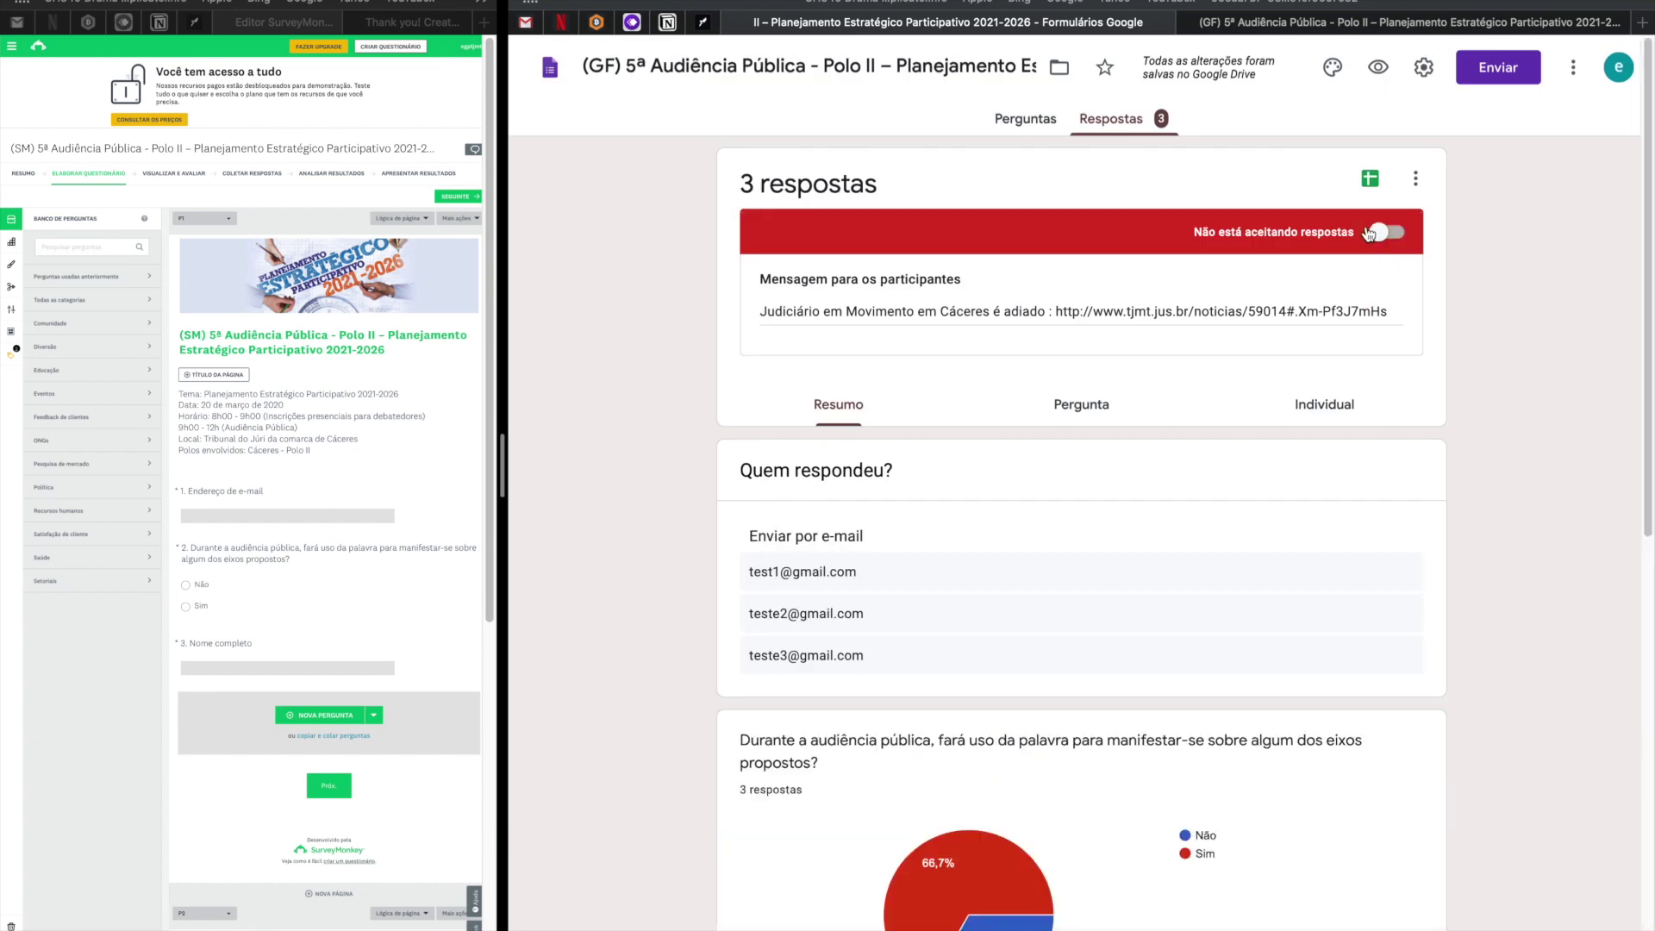
{"action": "left_click", "coordinate": [1388, 26]}
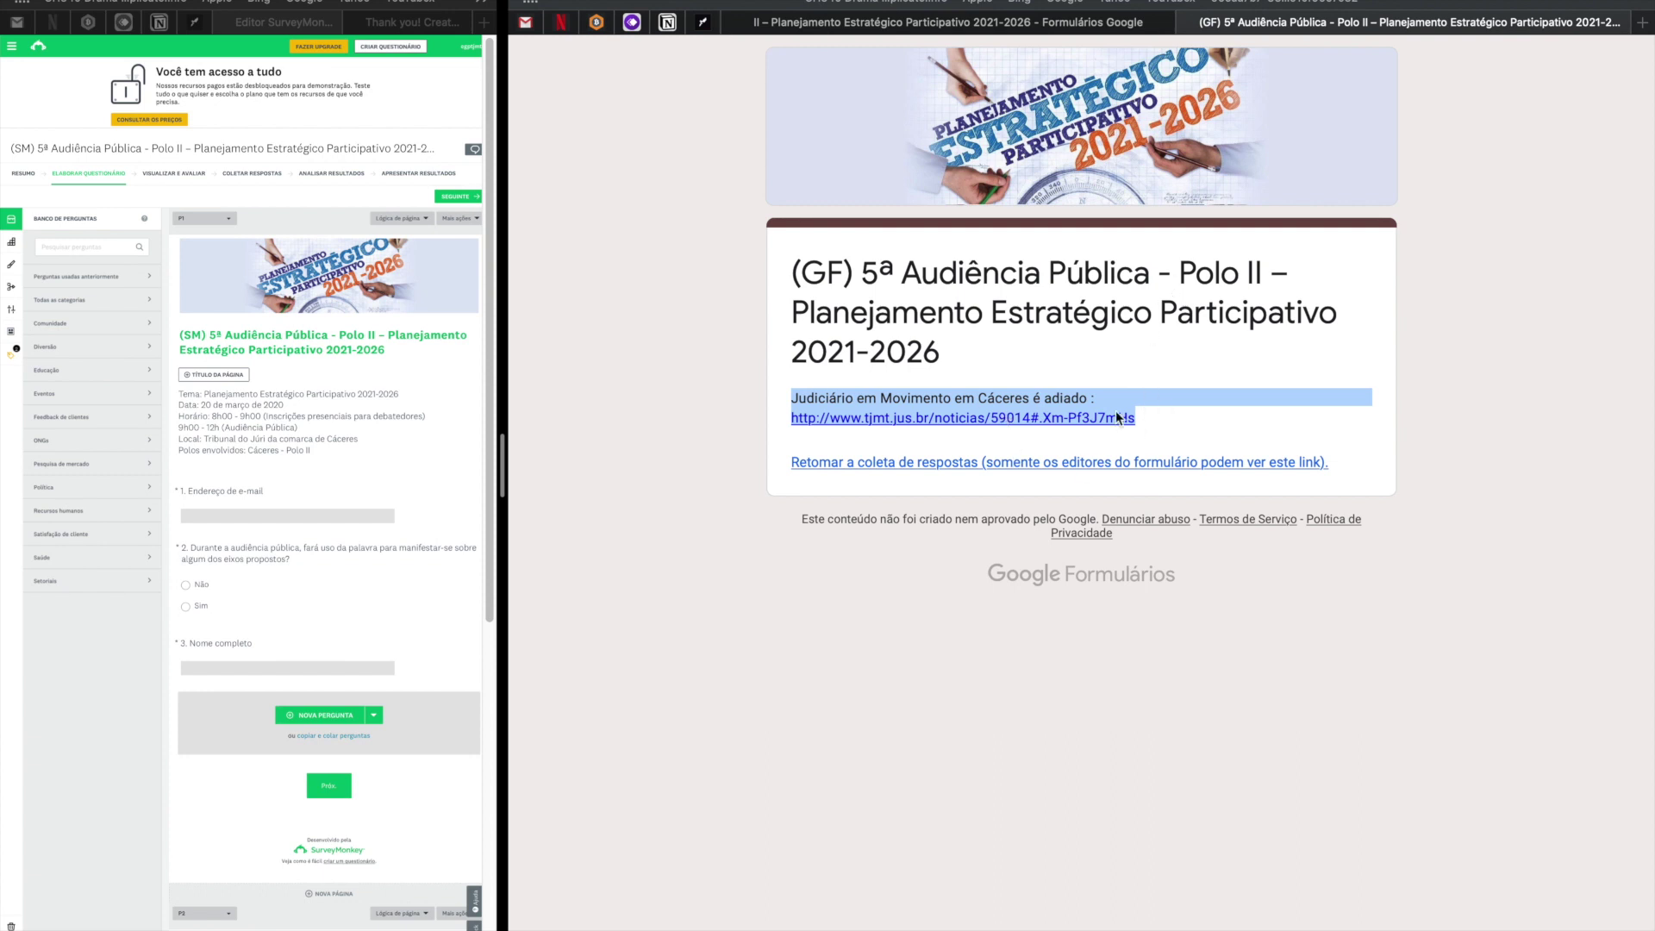
{"action": "left_click", "coordinate": [1080, 28]}
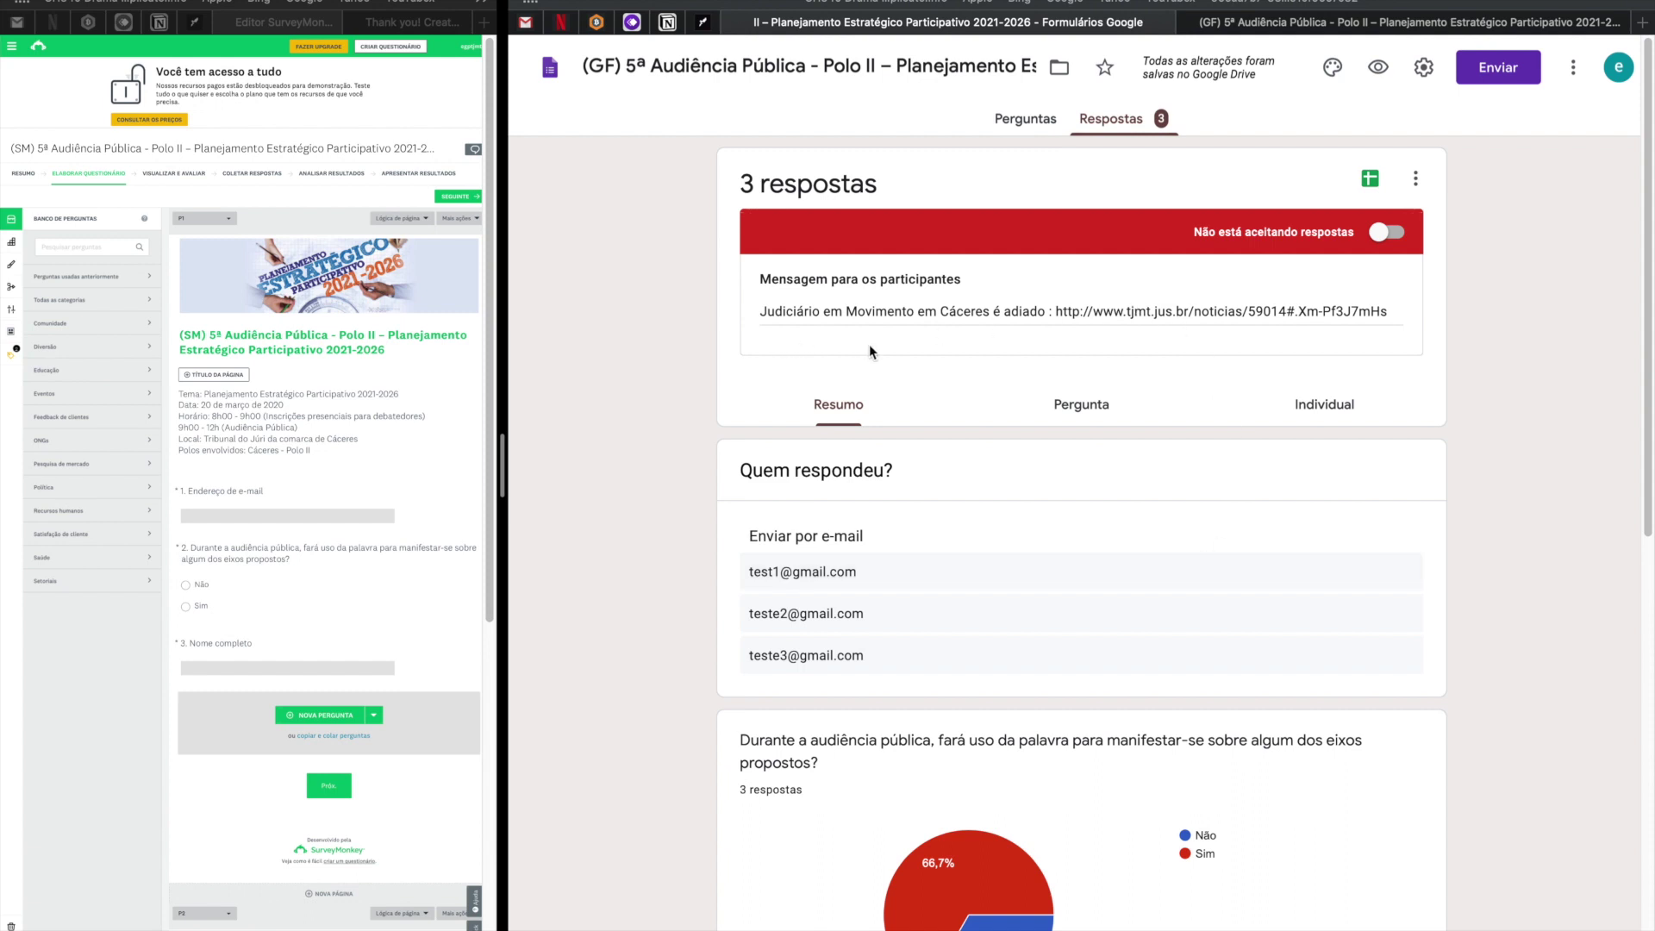
{"action": "scroll", "coordinate": [1180, 411], "scroll_direction": "down", "scroll_amount": 1}
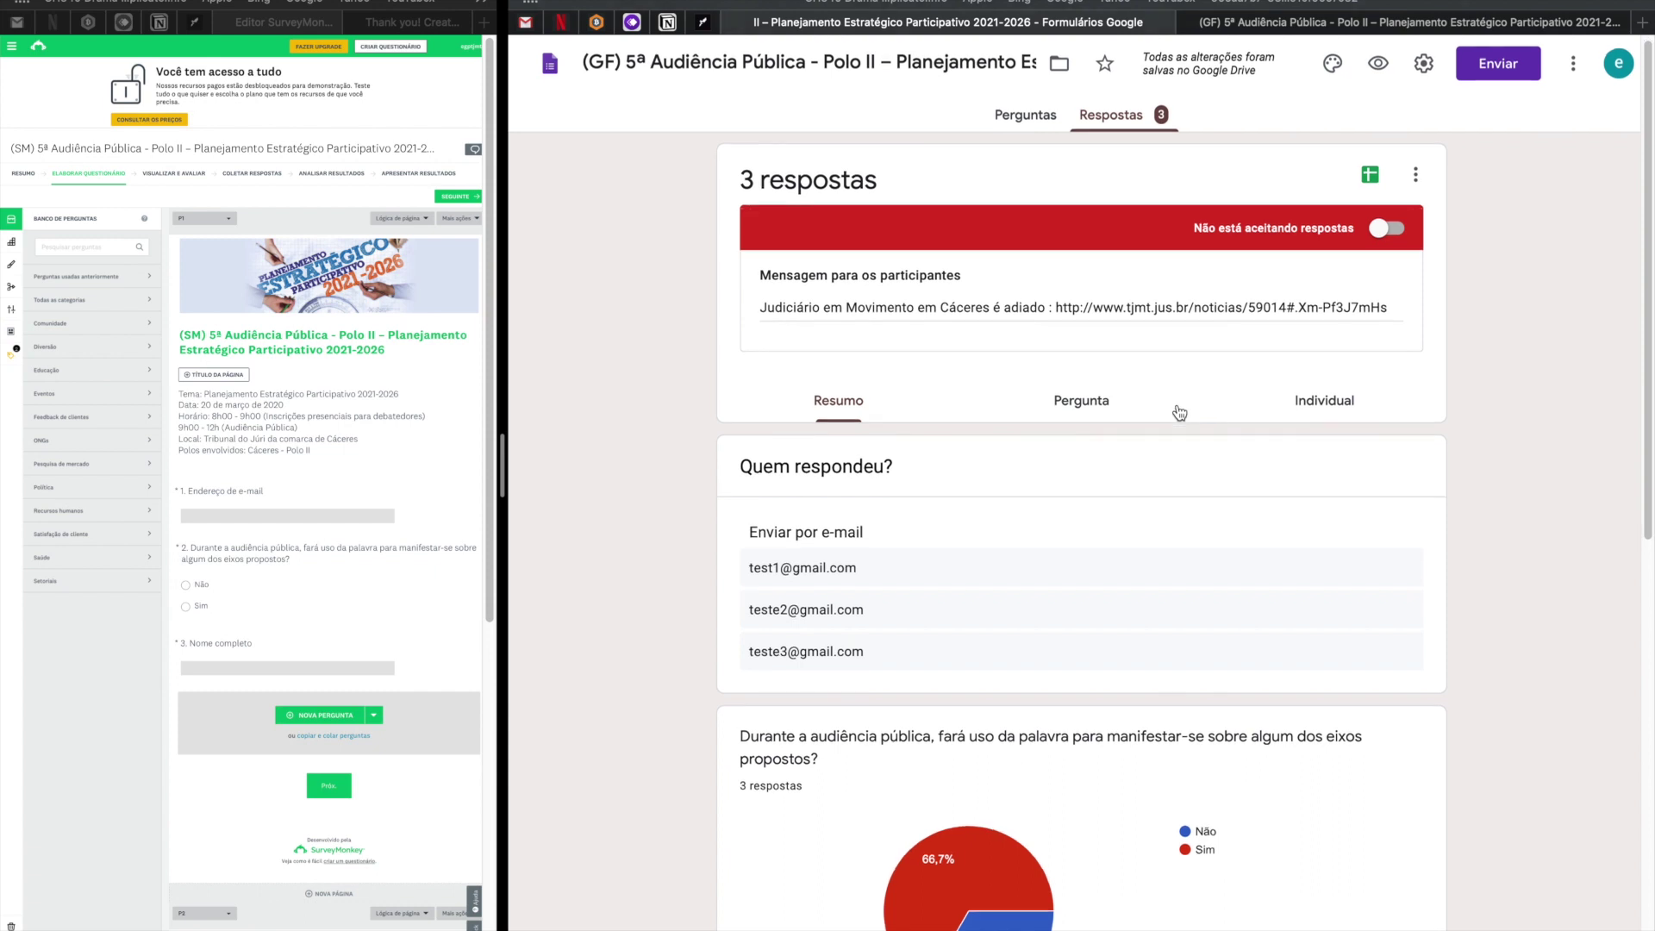
{"action": "scroll", "coordinate": [1177, 403], "scroll_direction": "down", "scroll_amount": 1}
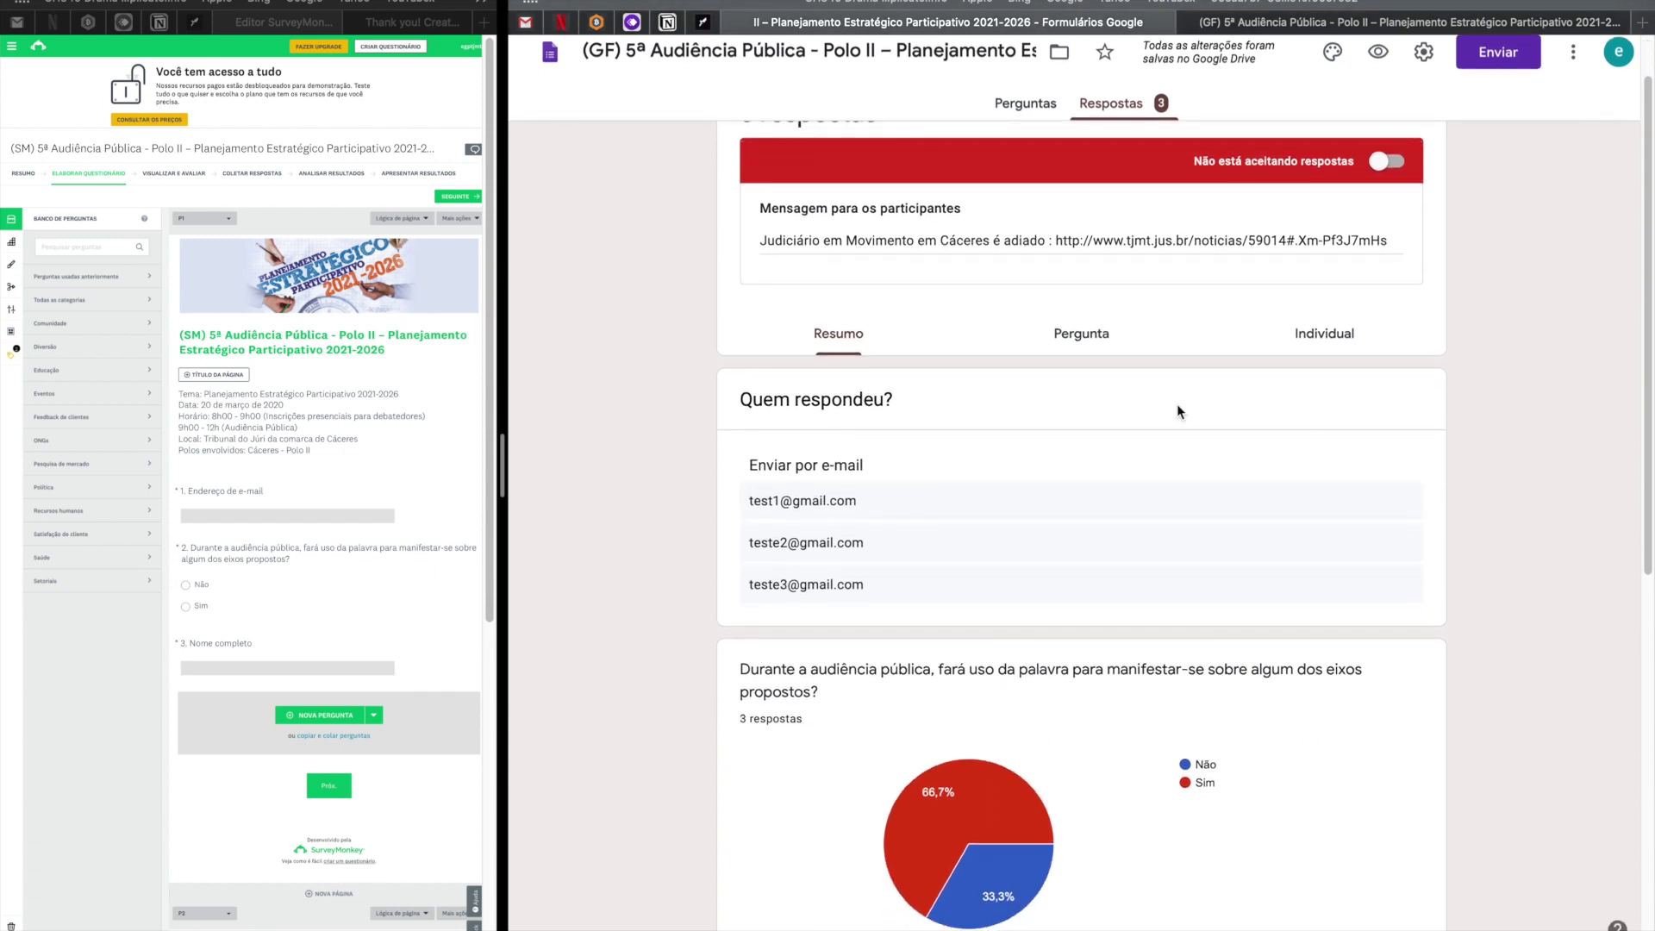
{"action": "scroll", "coordinate": [1169, 182], "scroll_direction": "up", "scroll_amount": 2}
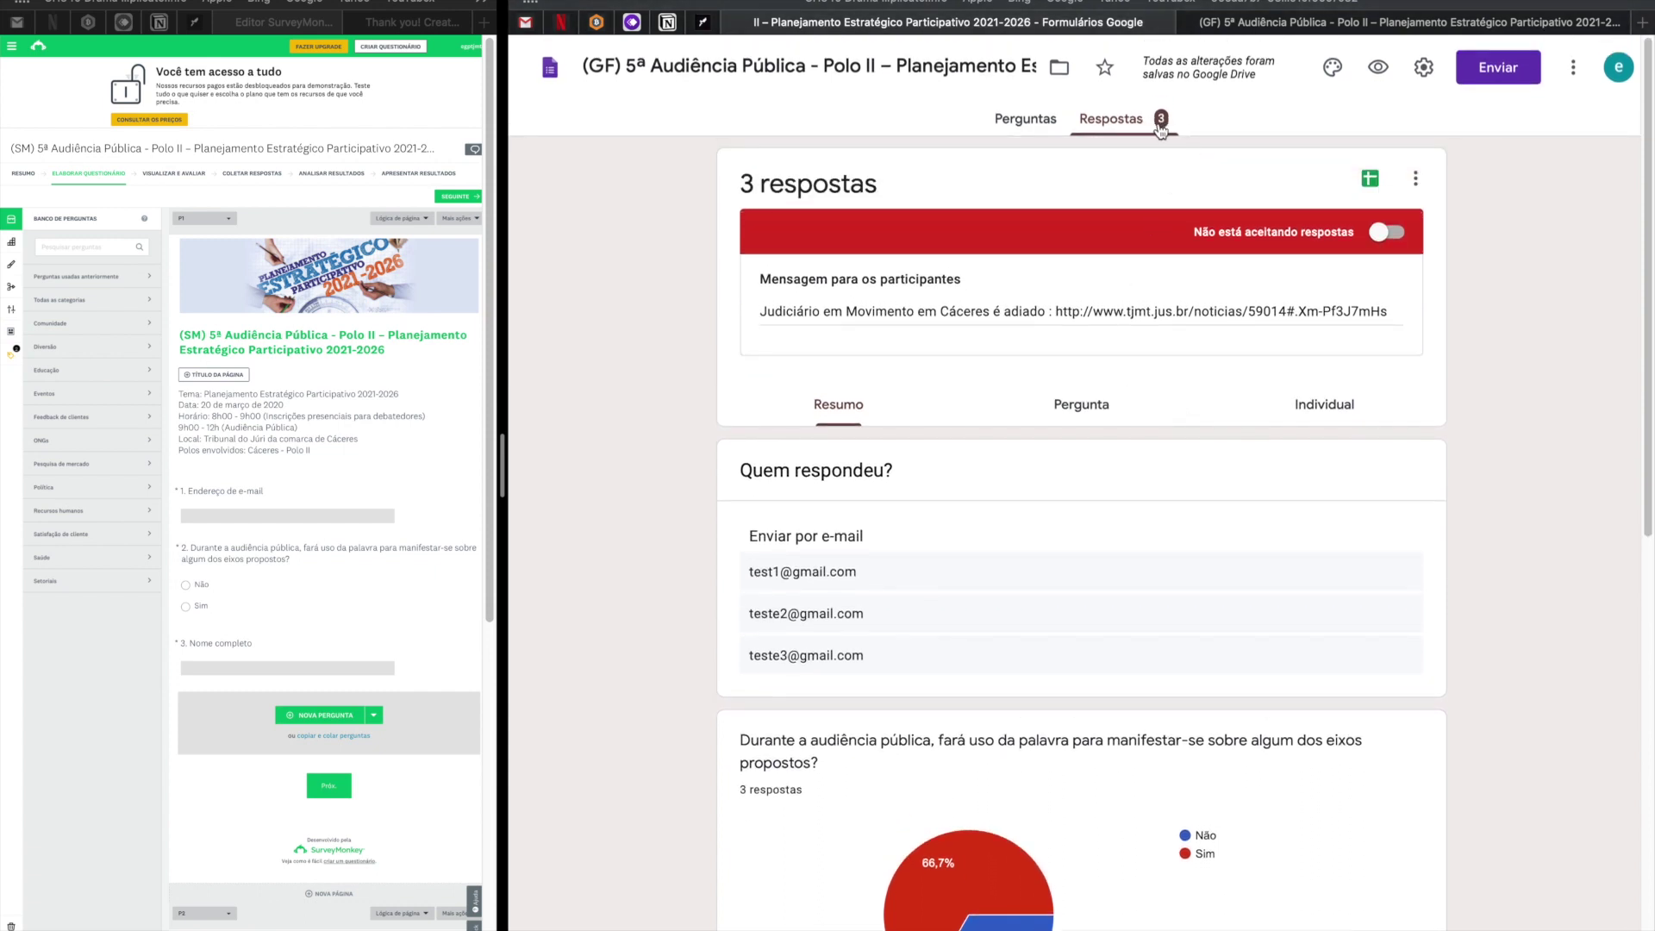
{"action": "scroll", "coordinate": [1144, 361], "scroll_direction": "down", "scroll_amount": 5}
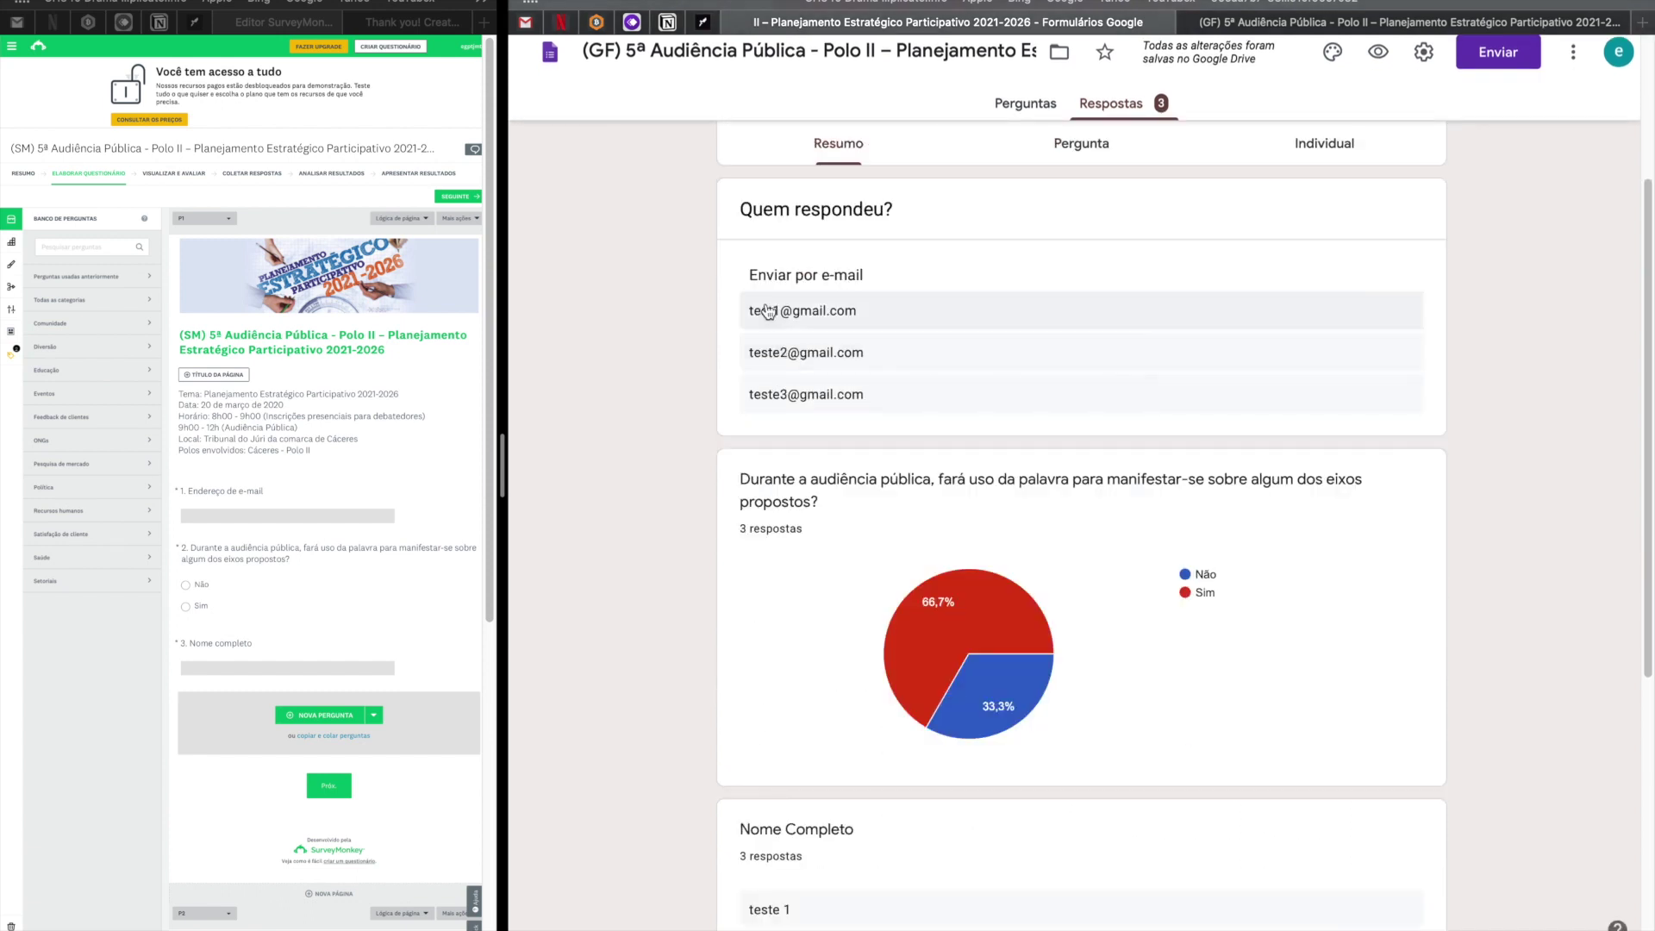
{"action": "left_click_drag", "start_coordinate": [759, 274], "coordinate": [863, 274]}
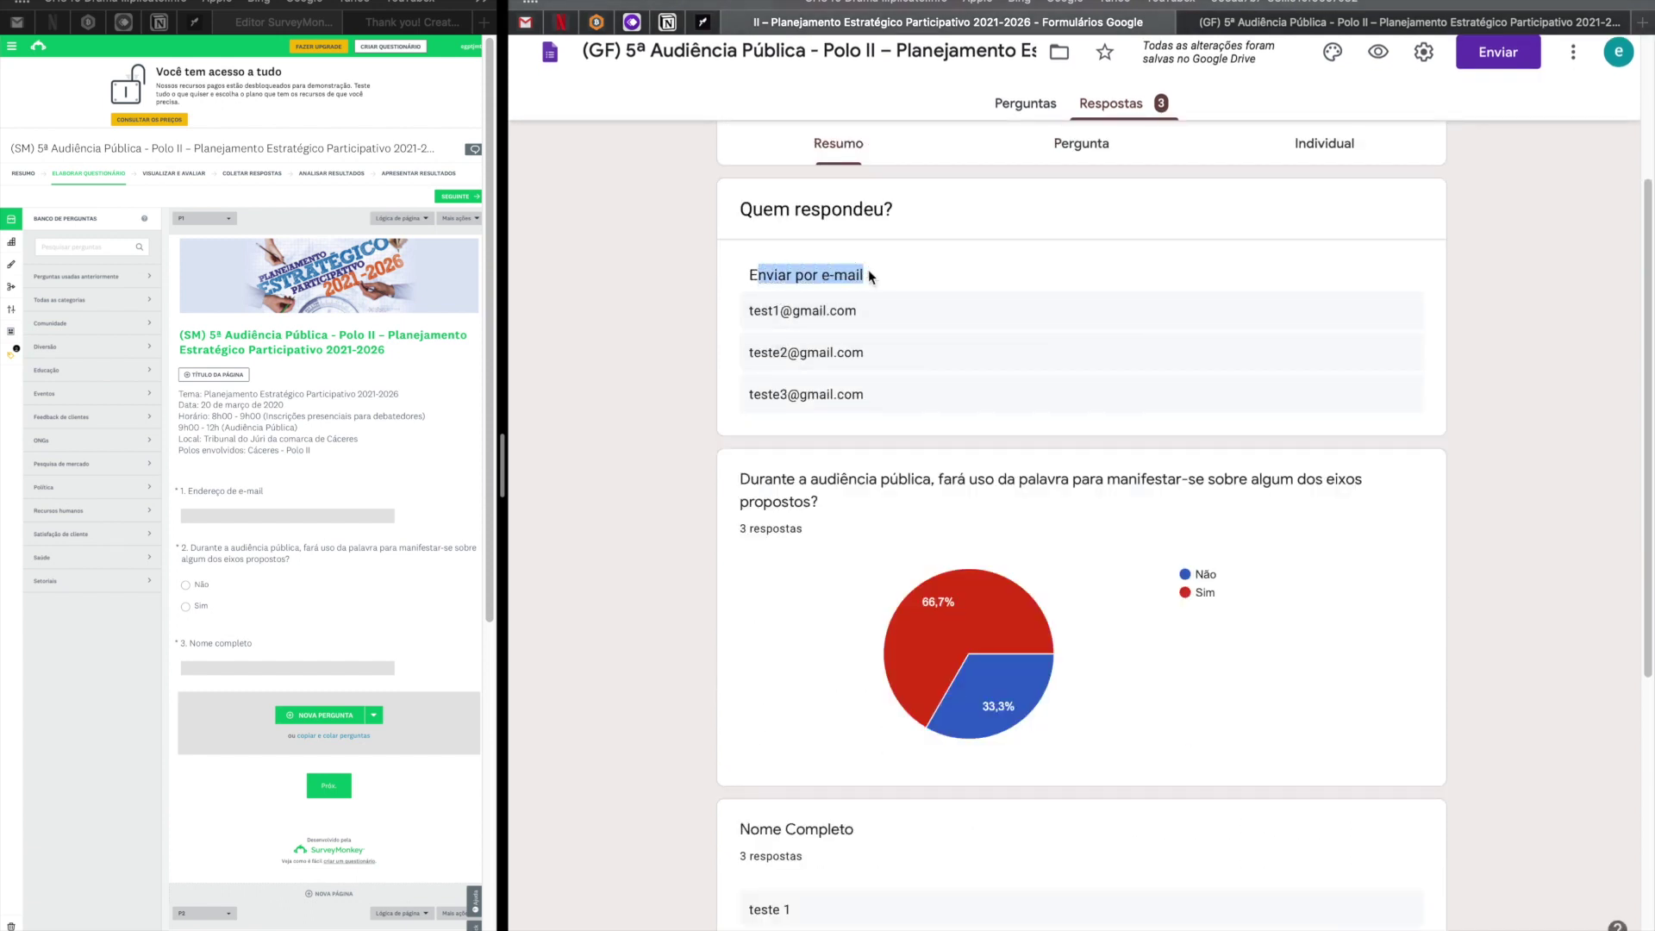
{"action": "left_click_drag", "start_coordinate": [743, 326], "coordinate": [906, 414]}
{"action": "scroll", "coordinate": [906, 416], "scroll_direction": "down", "scroll_amount": 3}
{"action": "scroll", "coordinate": [906, 417], "scroll_direction": "up", "scroll_amount": 2}
{"action": "mouse_move", "coordinate": [991, 445]}
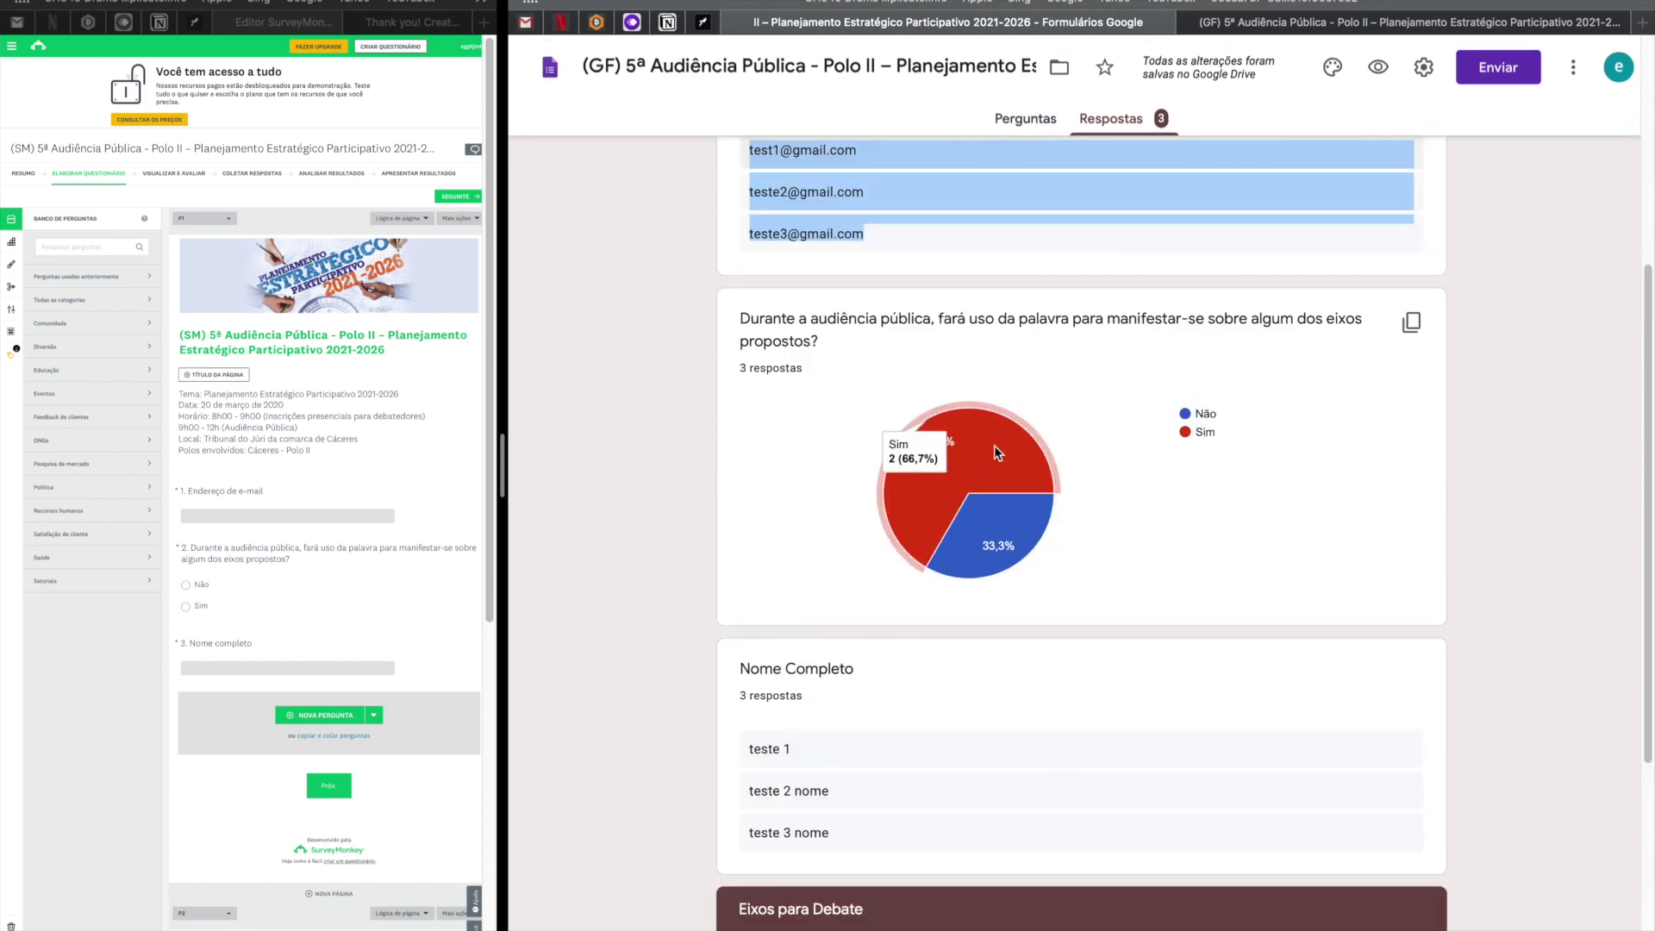
{"action": "left_click_drag", "start_coordinate": [742, 325], "coordinate": [825, 345]}
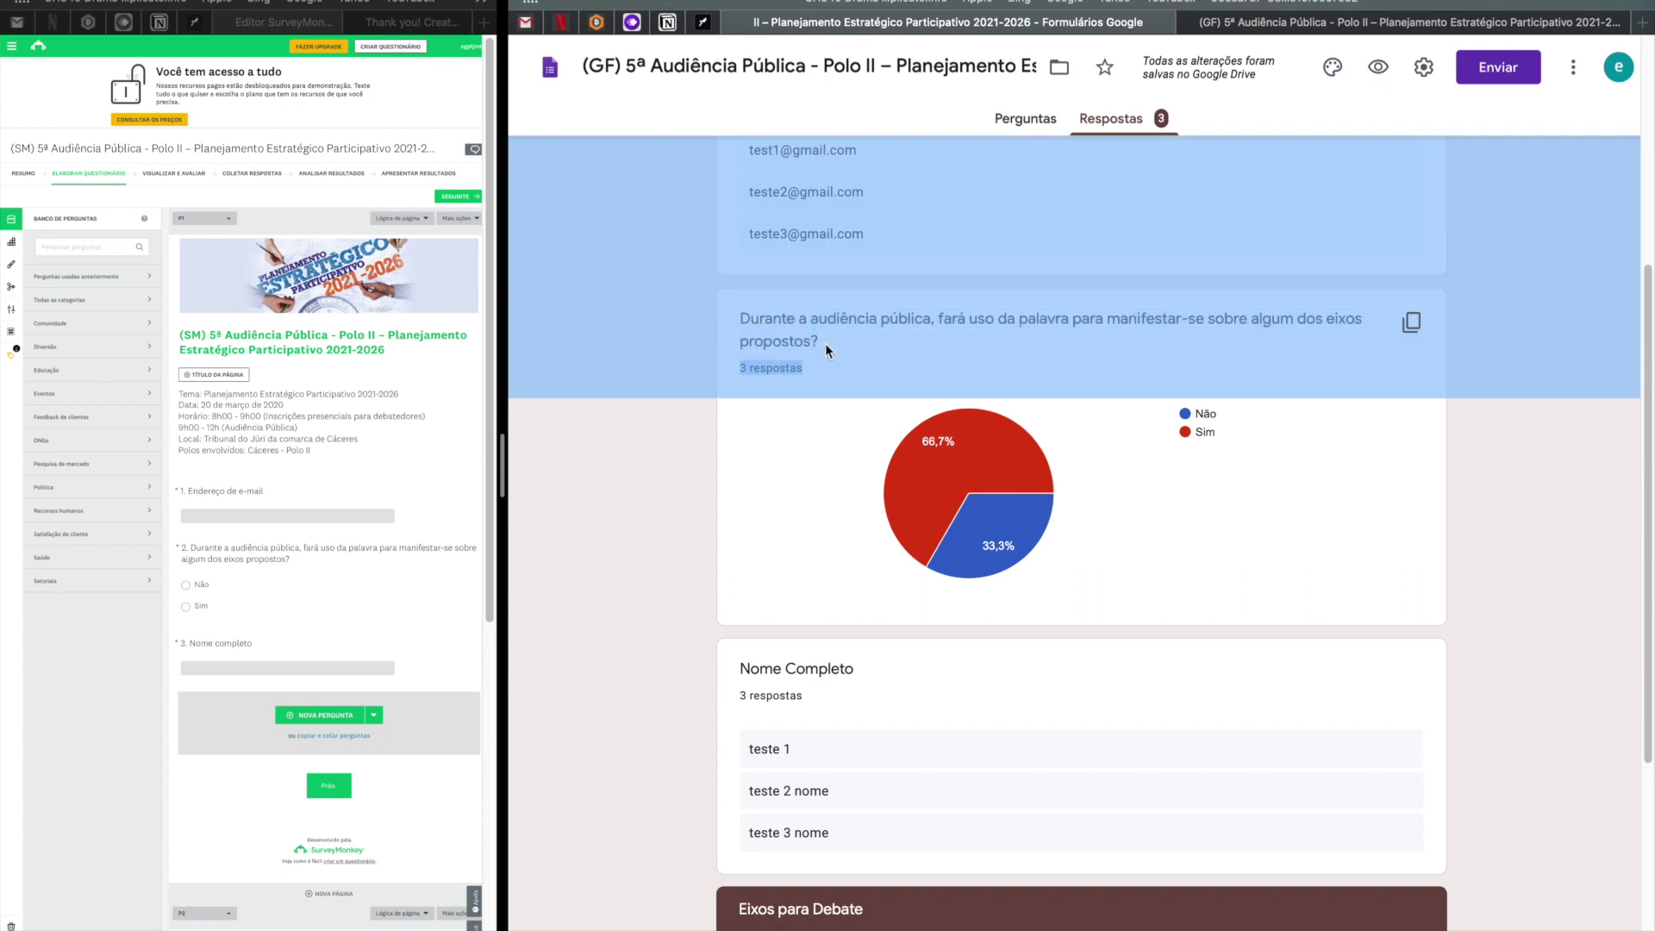
{"action": "left_click", "coordinate": [826, 345]}
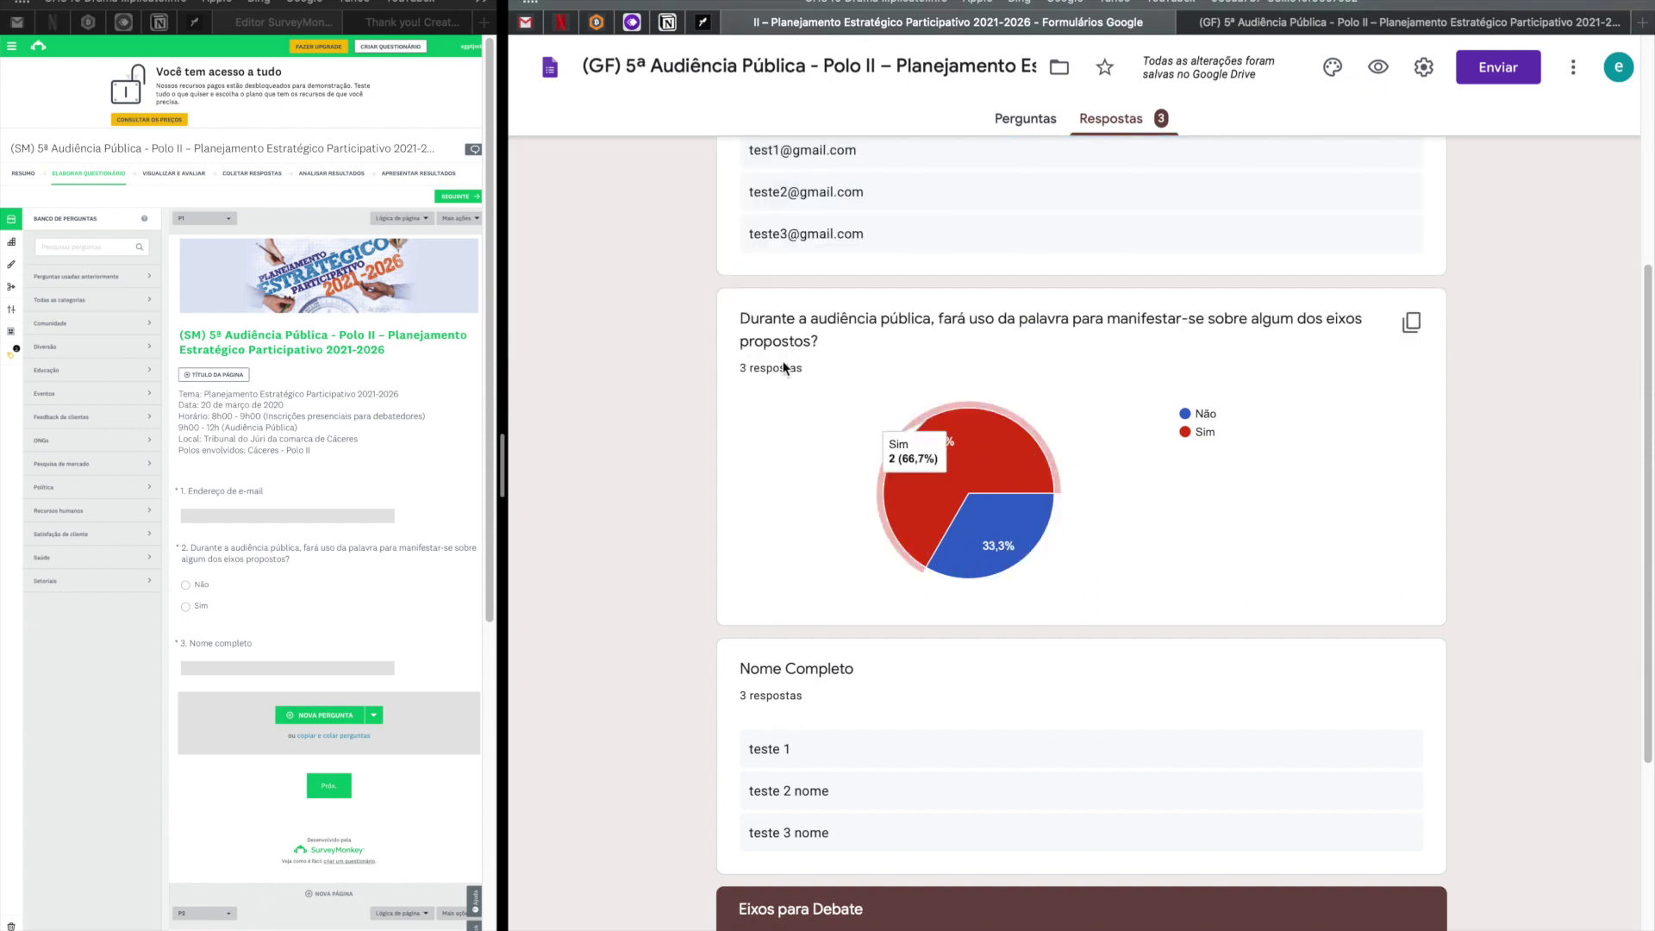
{"action": "left_click_drag", "start_coordinate": [727, 380], "coordinate": [842, 443]}
{"action": "left_click", "coordinate": [842, 442]}
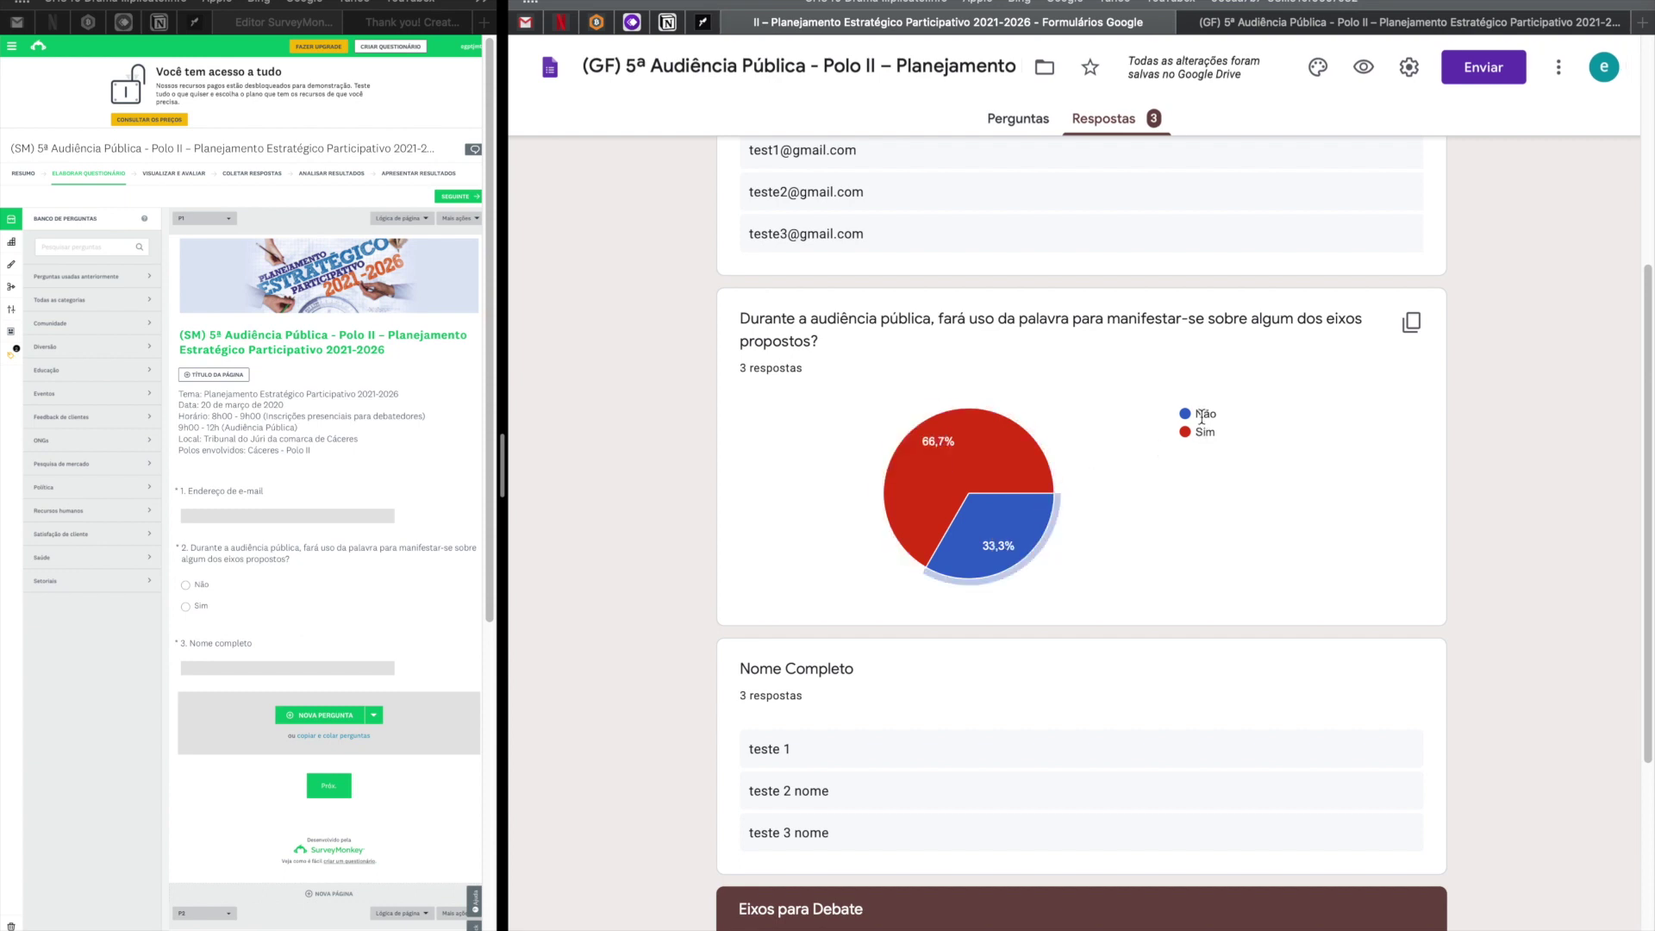
{"action": "scroll", "coordinate": [1102, 541], "scroll_direction": "down", "scroll_amount": 2}
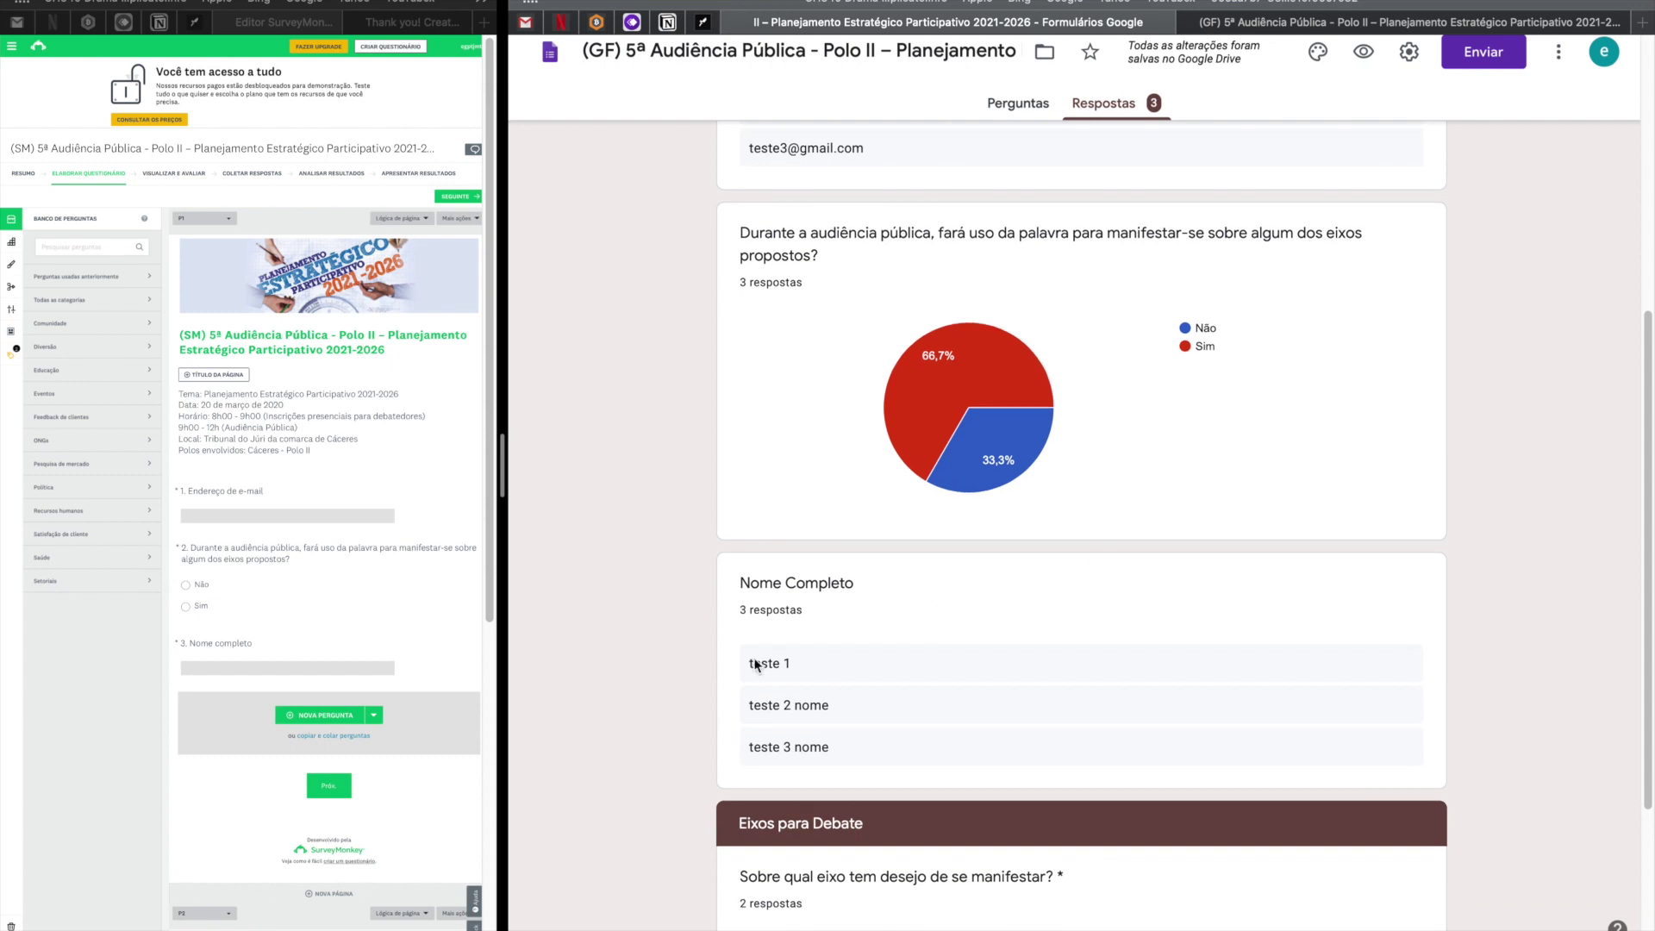
{"action": "left_click_drag", "start_coordinate": [752, 677], "coordinate": [920, 686]}
{"action": "scroll", "coordinate": [919, 686], "scroll_direction": "down", "scroll_amount": 1}
{"action": "scroll", "coordinate": [919, 685], "scroll_direction": "down", "scroll_amount": 4}
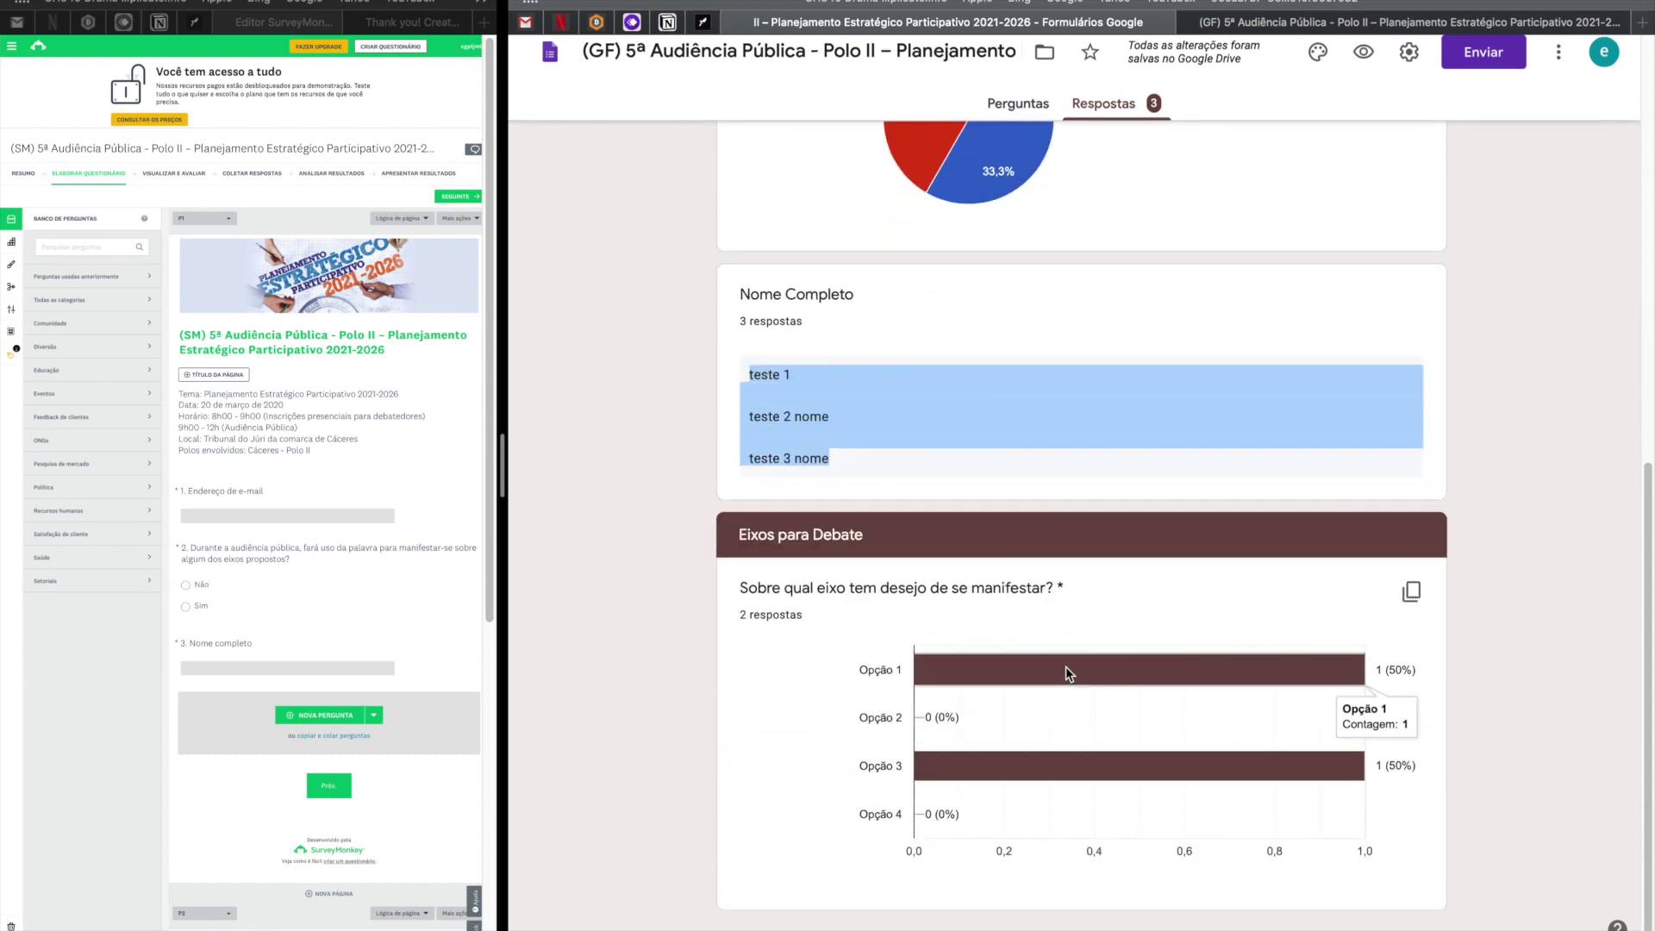
{"action": "mouse_move", "coordinate": [922, 673]}
{"action": "mouse_move", "coordinate": [745, 614]}
{"action": "left_mouse_down"}
{"action": "mouse_move", "coordinate": [726, 613]}
{"action": "mouse_move", "coordinate": [822, 621]}
{"action": "mouse_move", "coordinate": [742, 615]}
{"action": "left_mouse_up"}
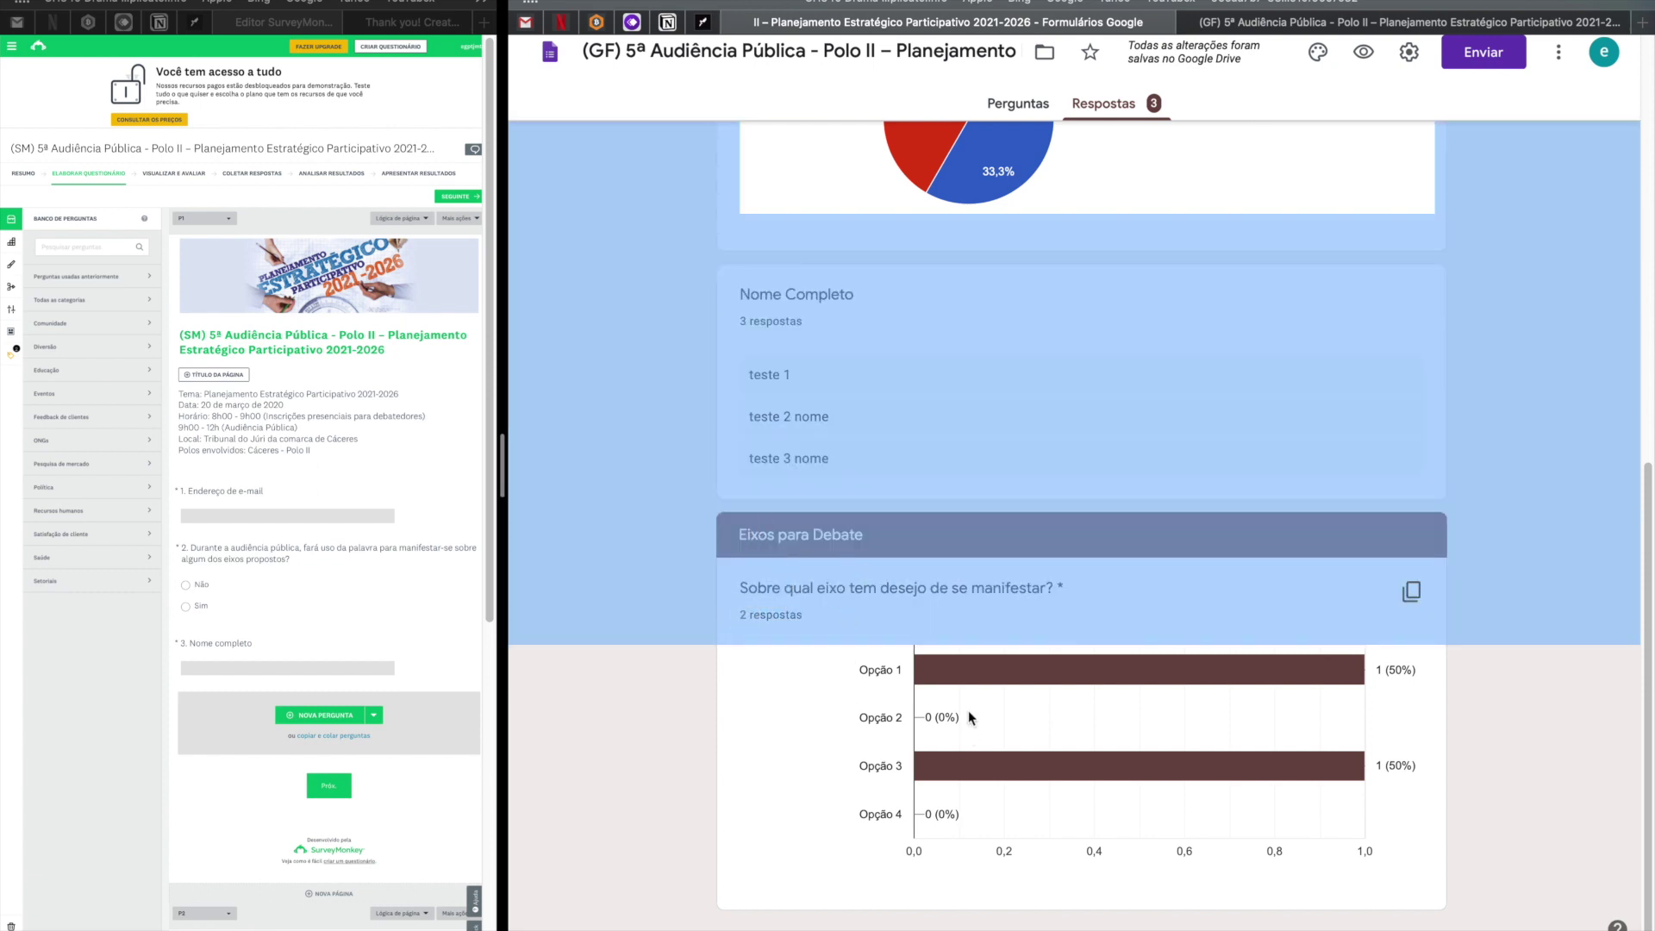
{"action": "mouse_move", "coordinate": [918, 674]}
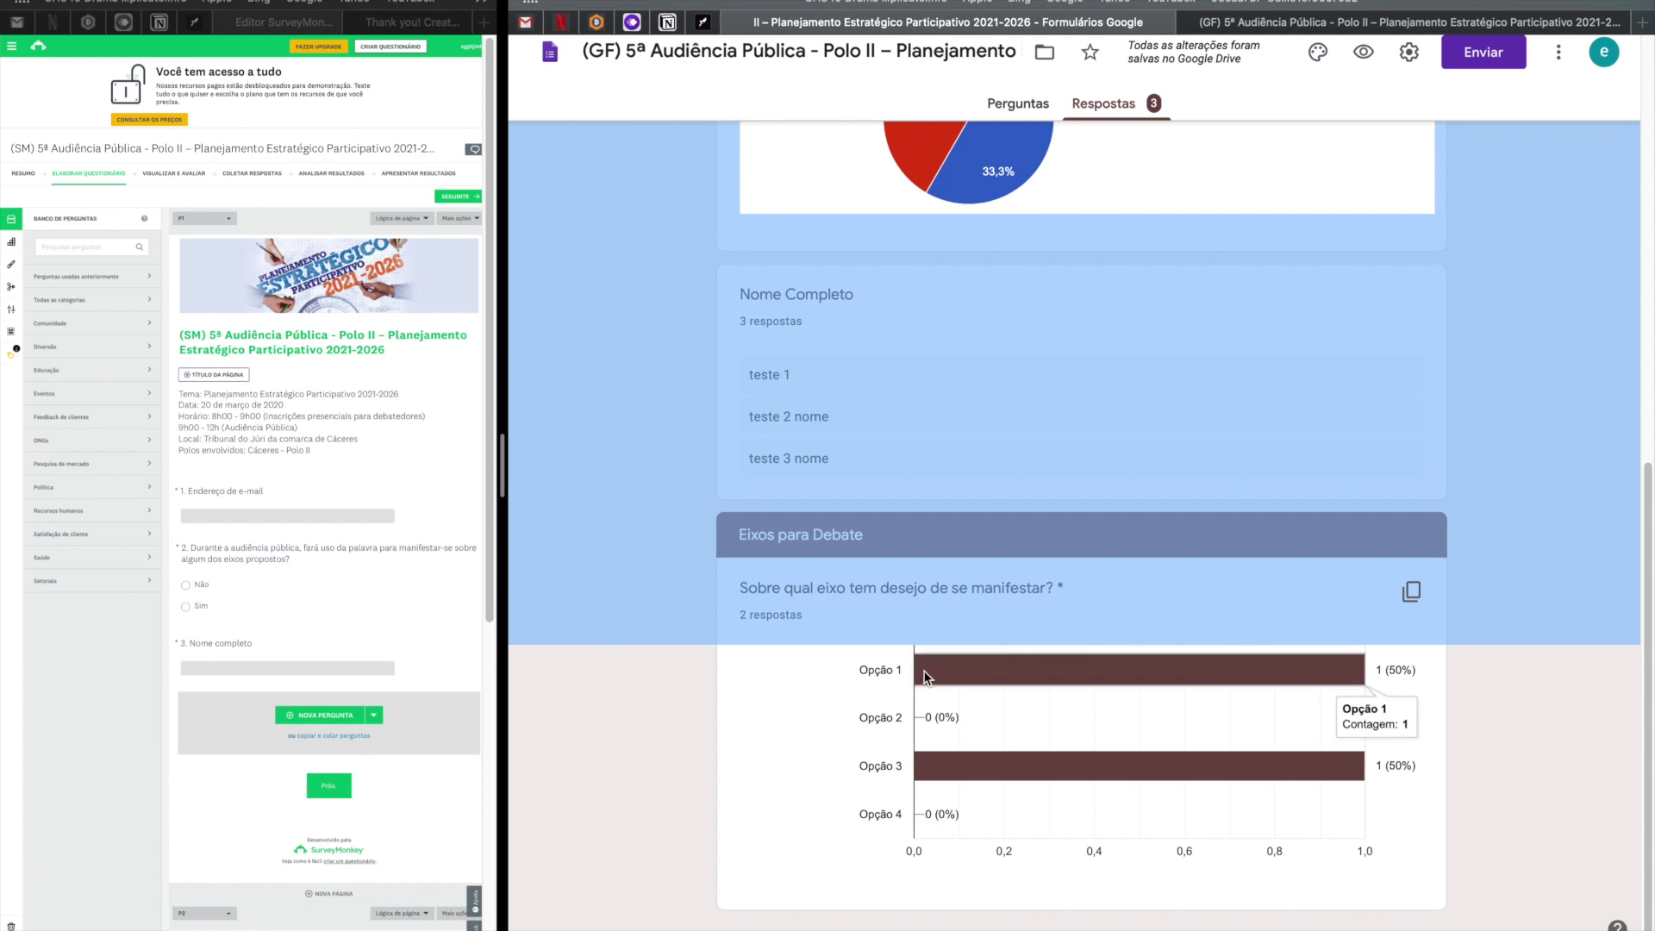
{"action": "mouse_move", "coordinate": [964, 776]}
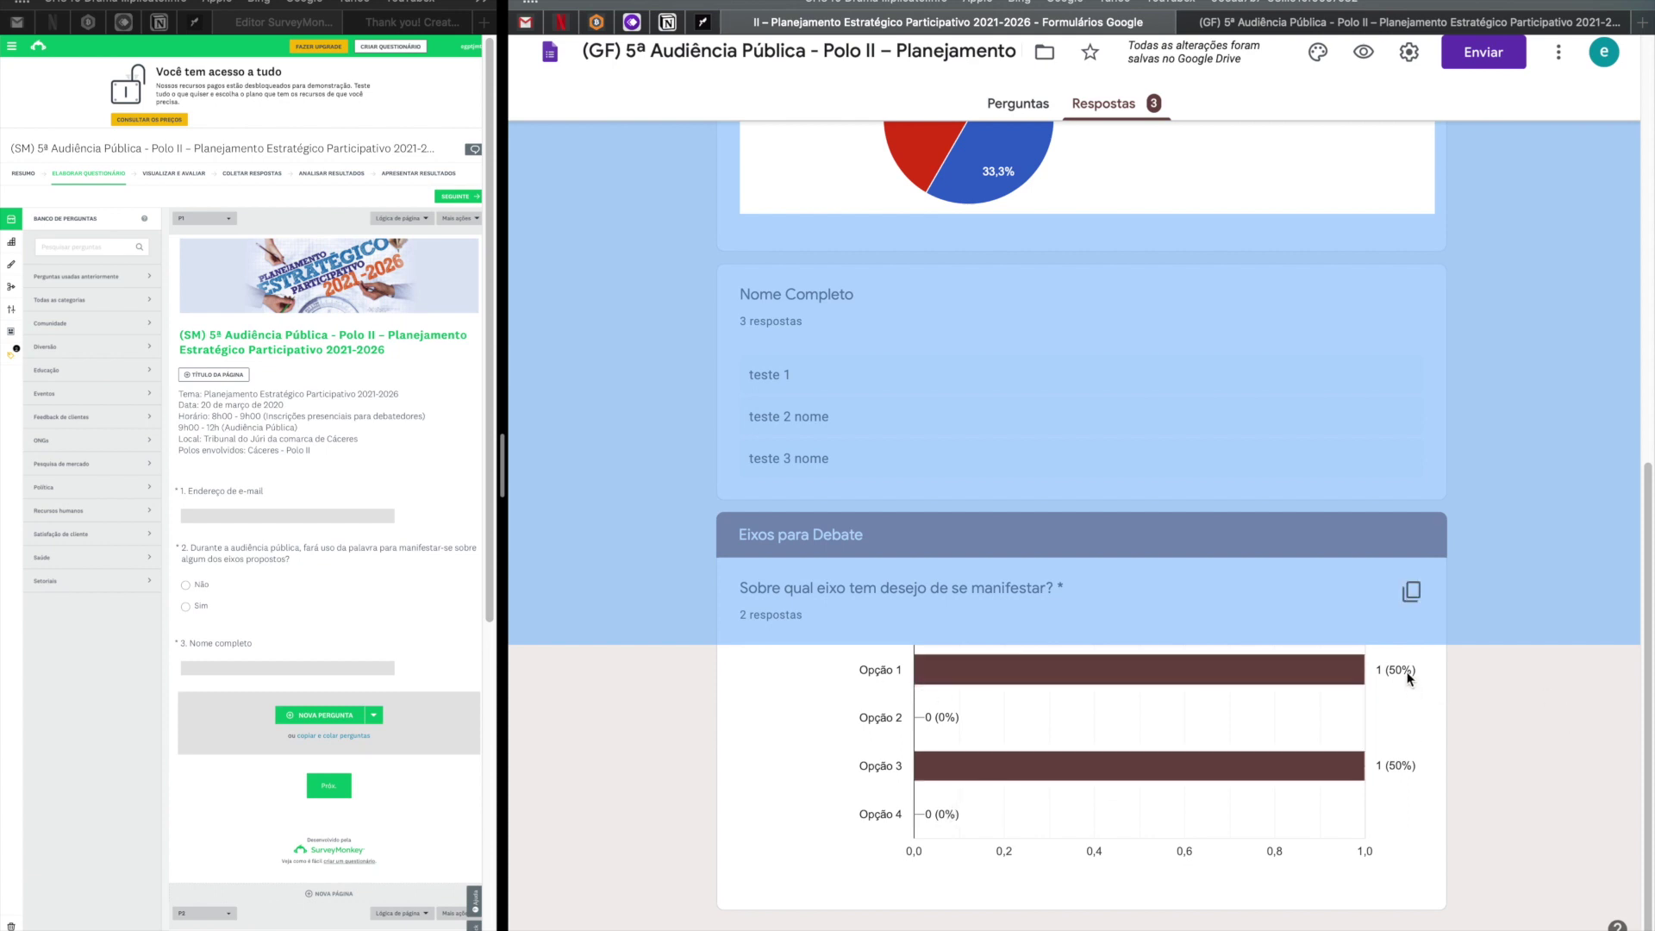
{"action": "scroll", "coordinate": [1405, 776], "scroll_direction": "up", "scroll_amount": 15}
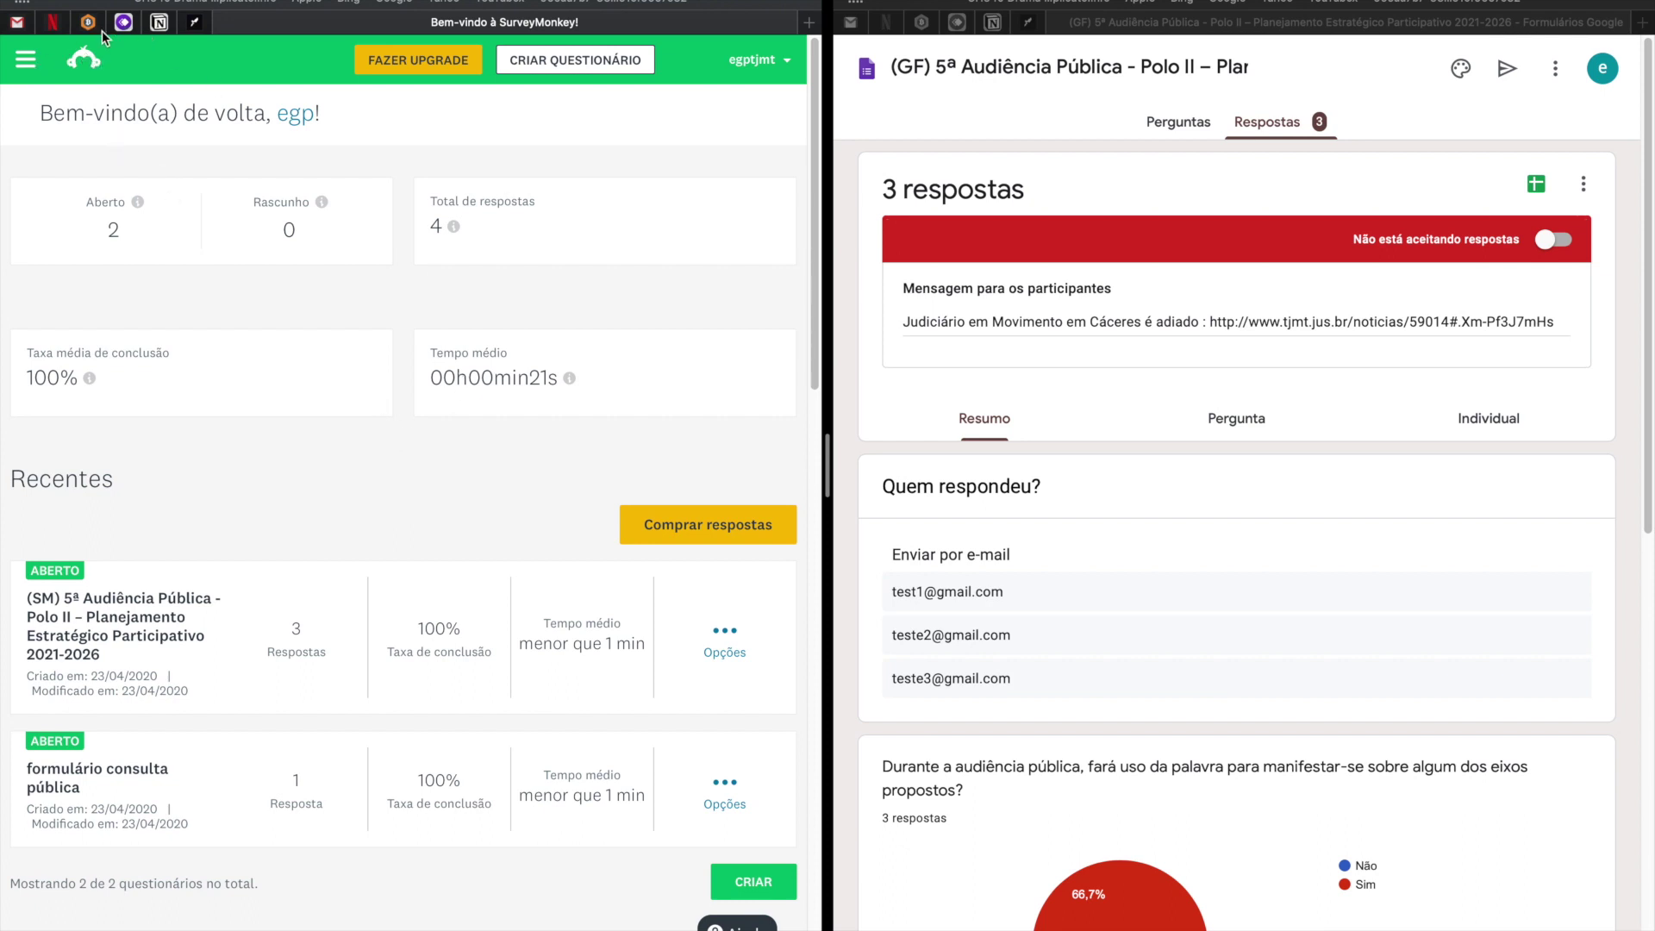
Return to the SurveyMonkey dashboard showing 2 open surveys and 4 total responses.
{"action": "left_click", "coordinate": [228, 680]}
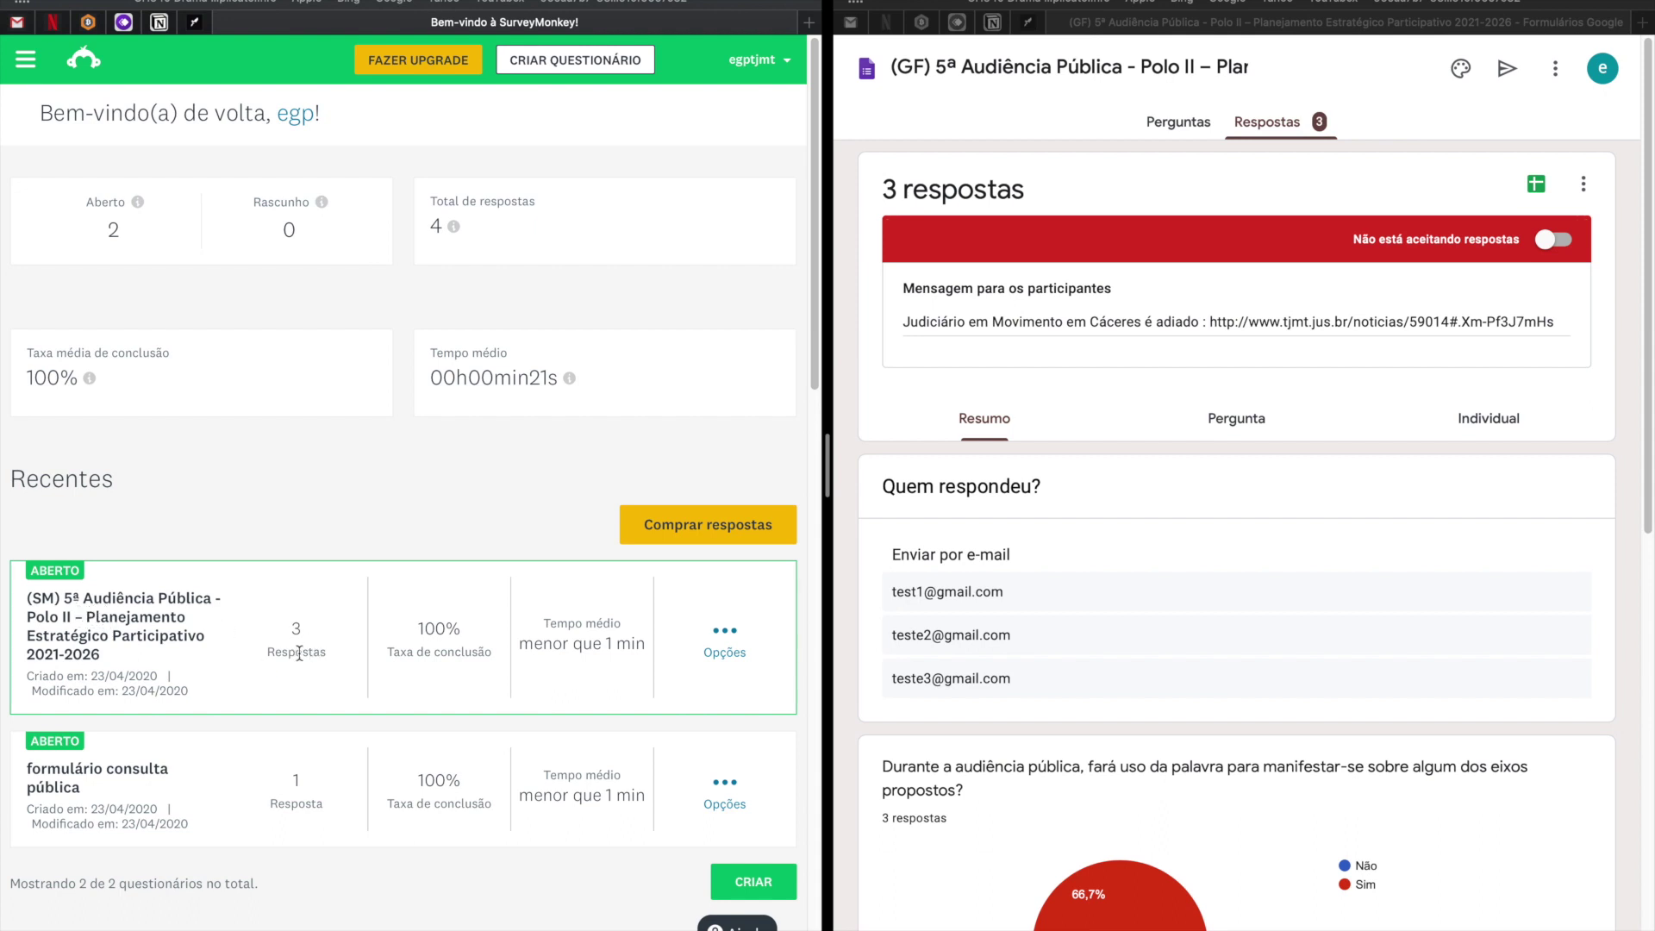
Open the Polo II hearing survey's Analisar Resultados page at Página 1.
{"action": "left_click", "coordinate": [168, 626]}
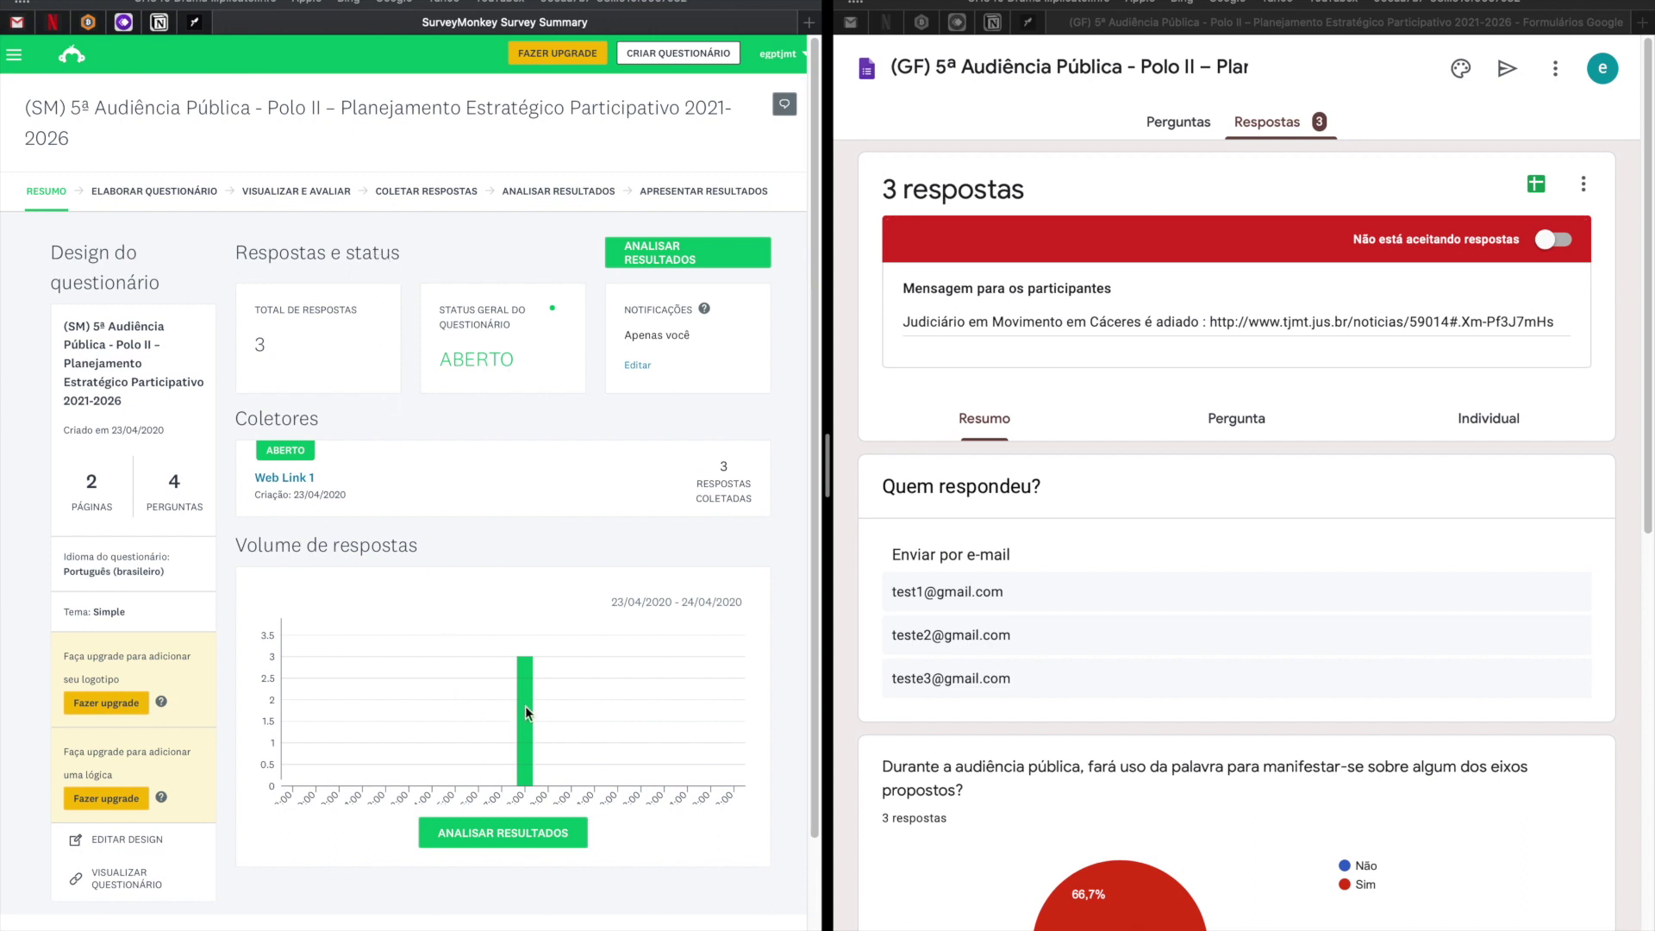
{"action": "mouse_move", "coordinate": [526, 707]}
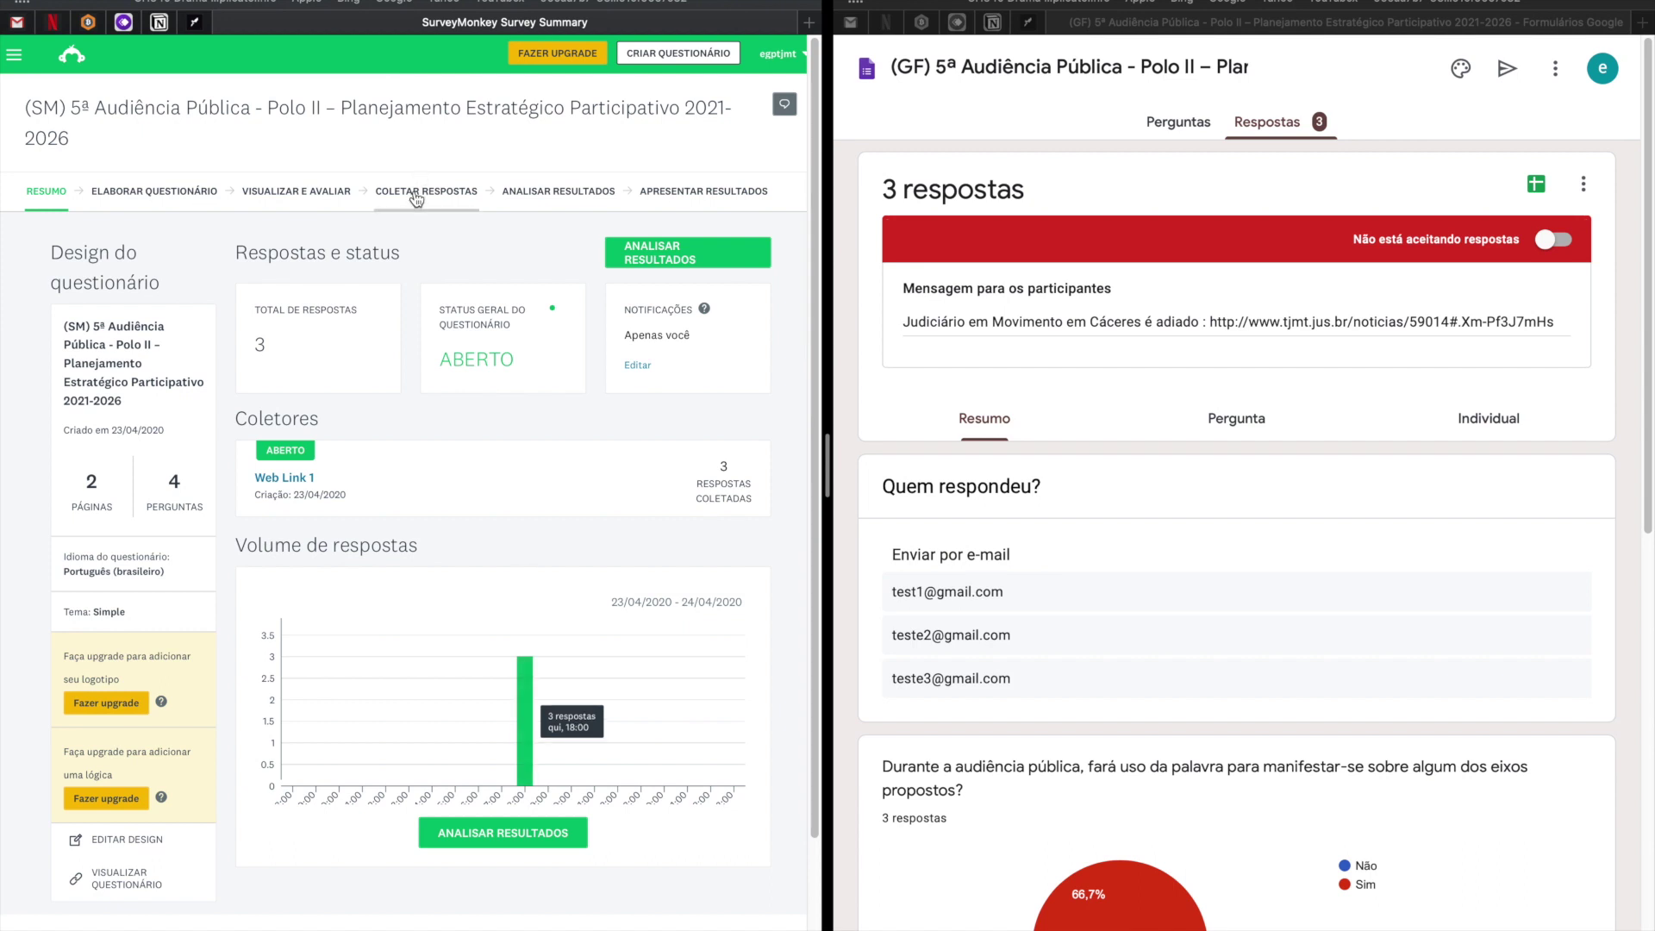
{"action": "left_click", "coordinate": [554, 192]}
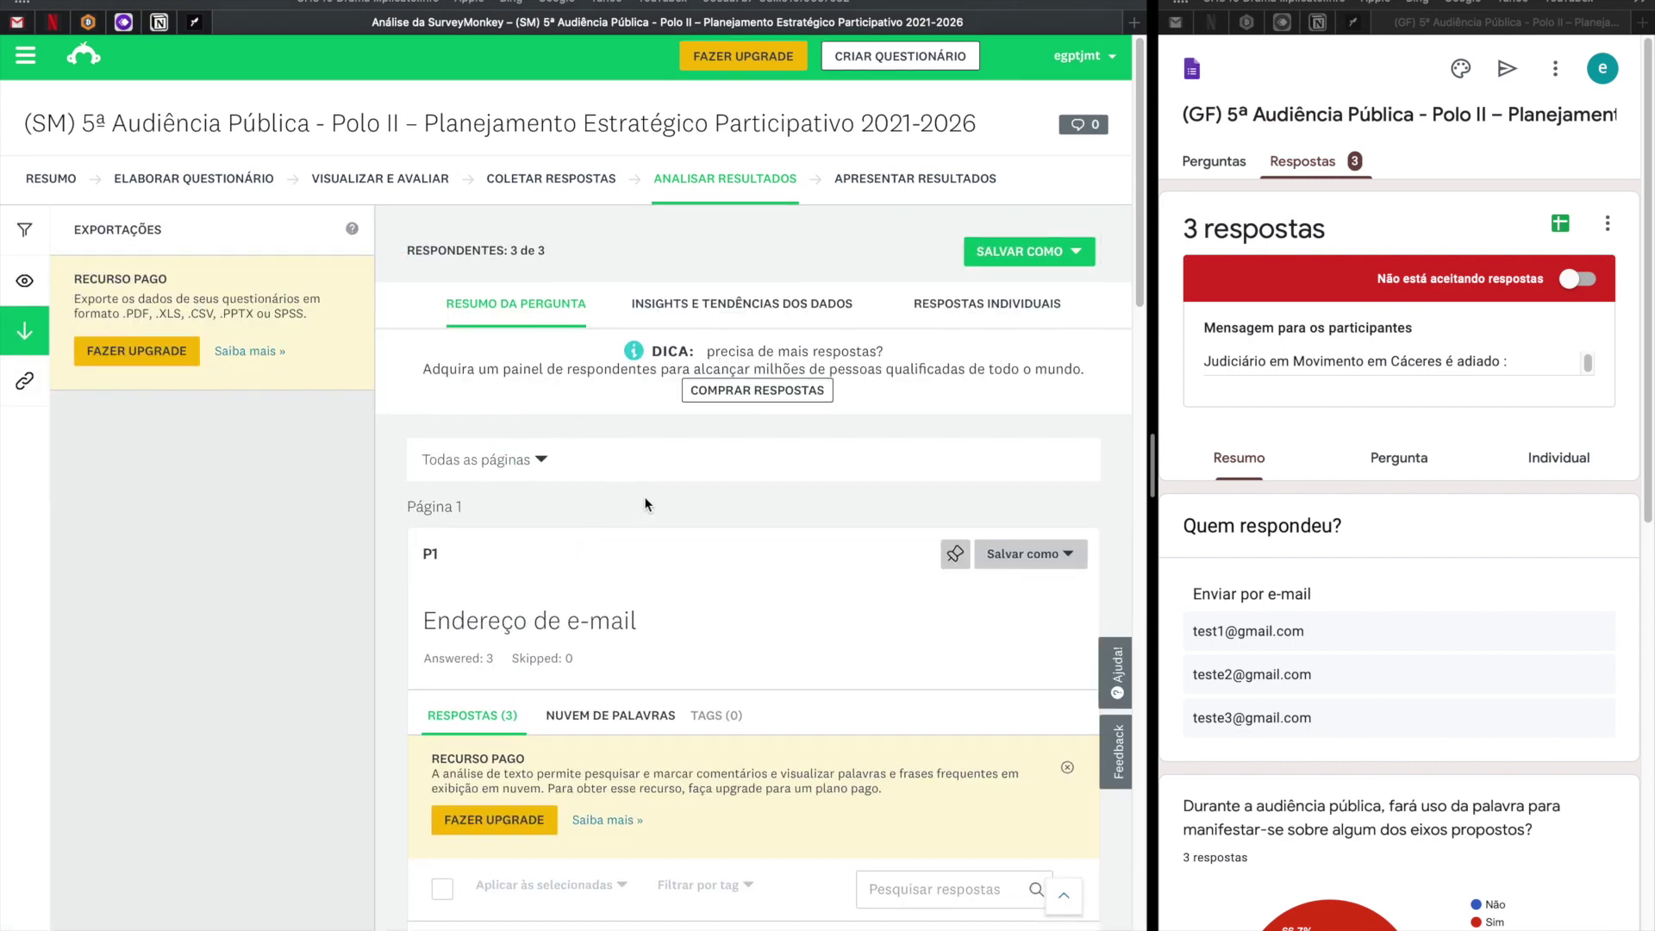
{"action": "scroll", "coordinate": [648, 505], "scroll_direction": "down", "scroll_amount": 2}
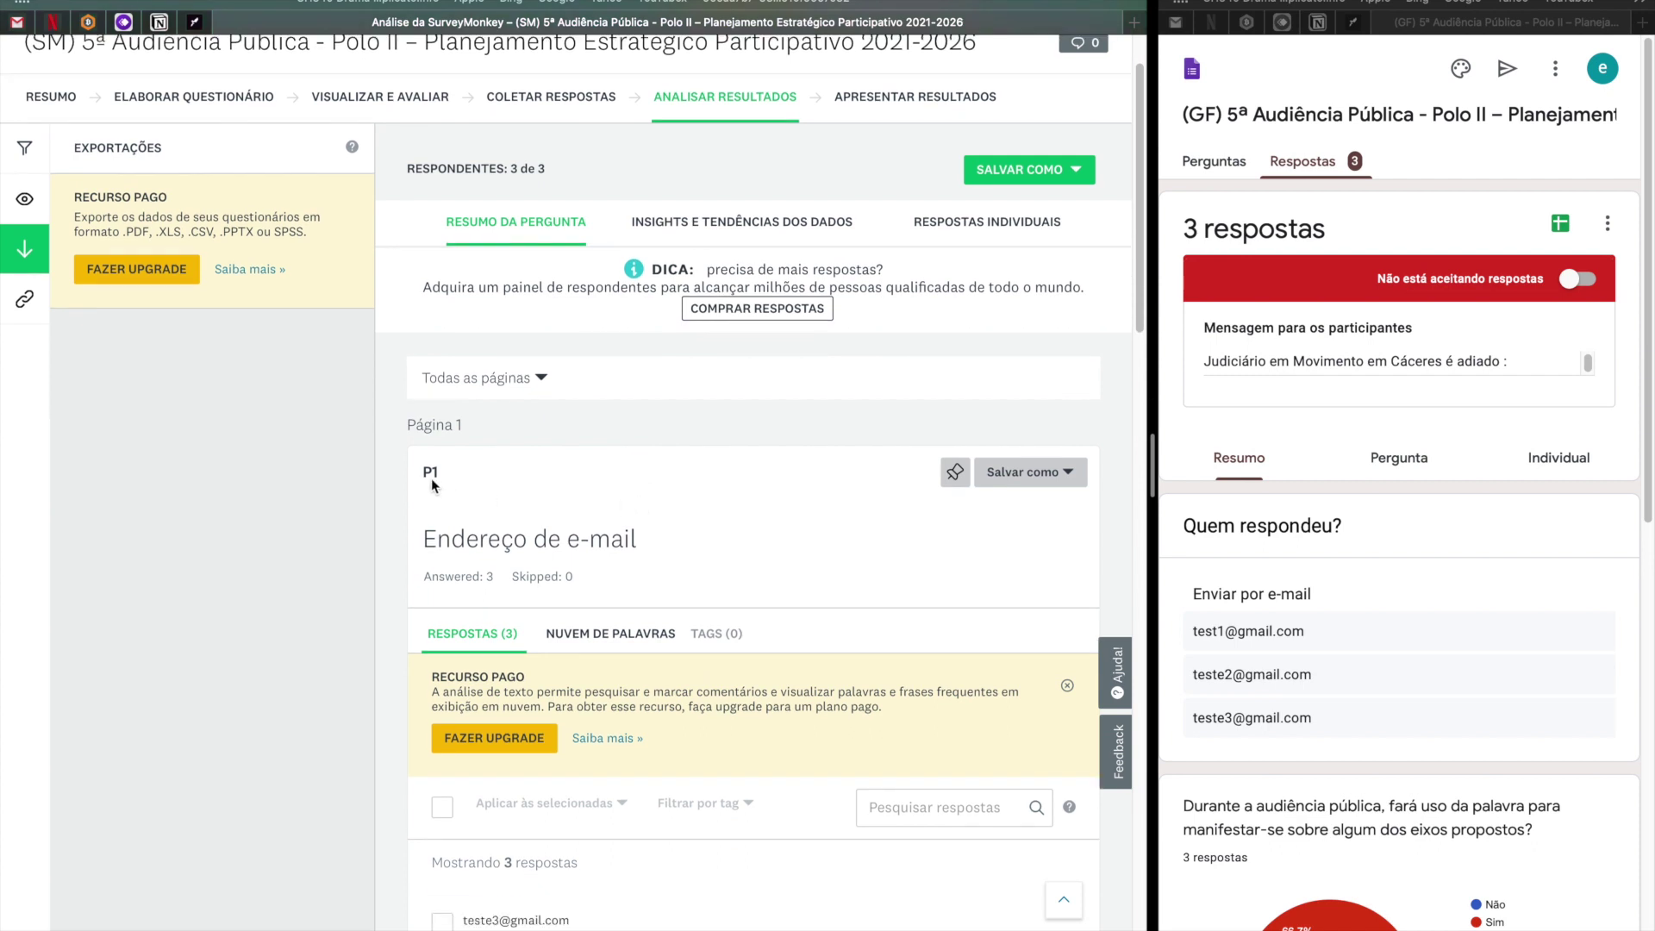
{"action": "left_click_drag", "start_coordinate": [409, 423], "coordinate": [474, 424]}
{"action": "left_click_drag", "start_coordinate": [419, 539], "coordinate": [680, 545]}
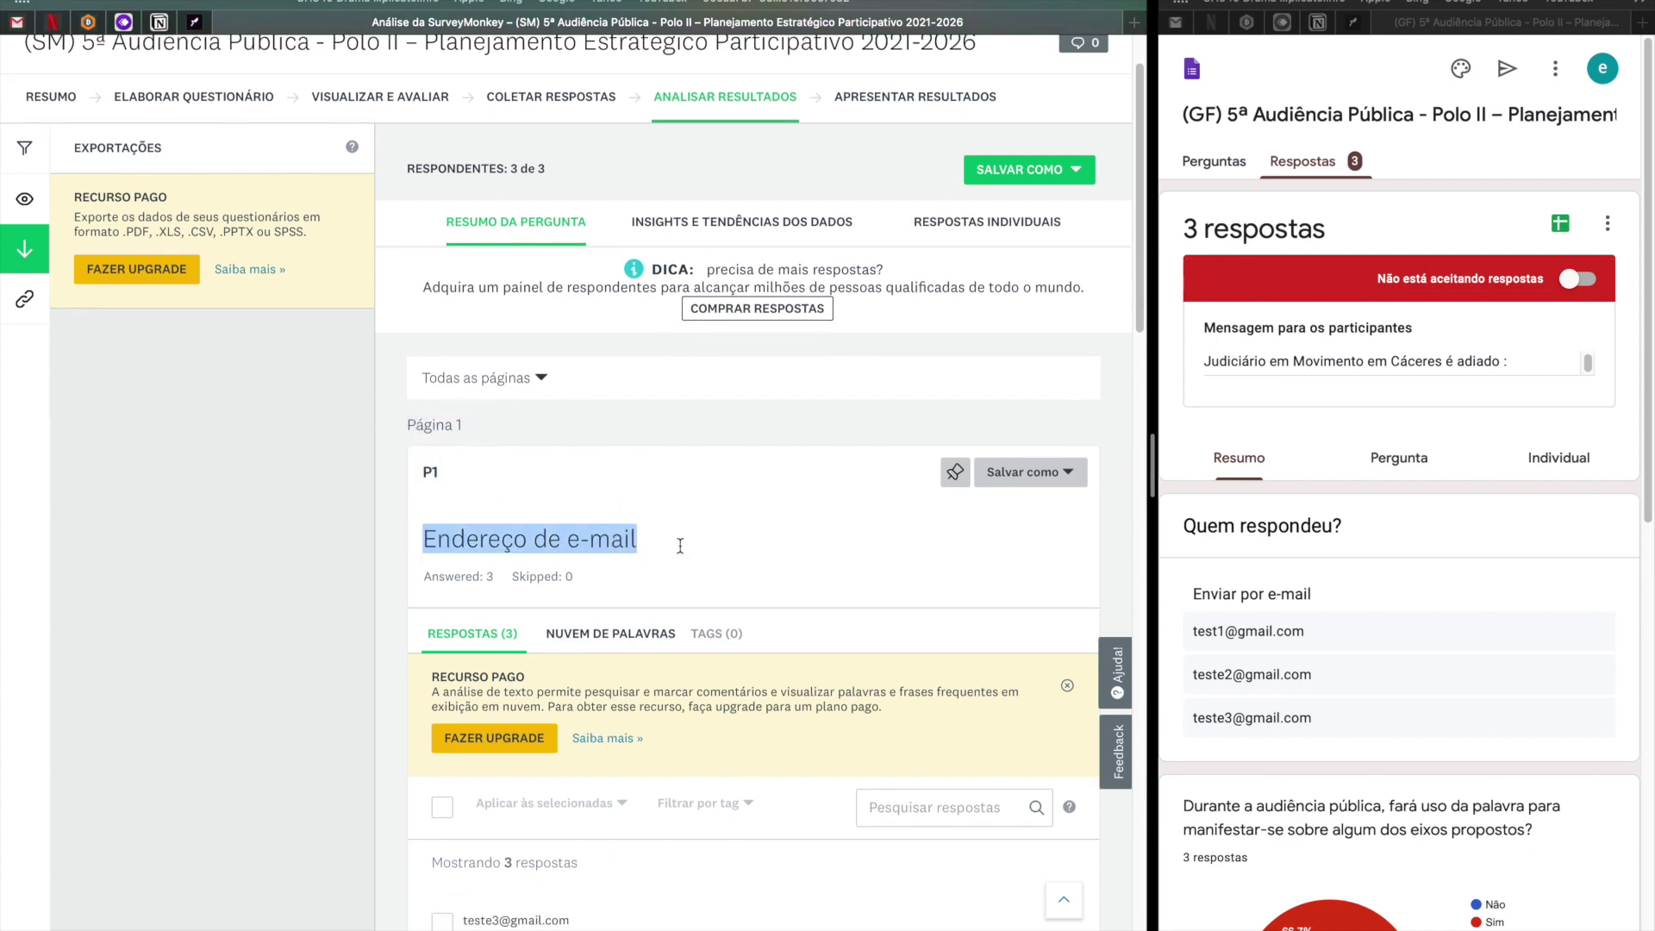
Scroll to question P2's chart, 66,67% Sim and 33,33% Não, beside Google Forms.
{"action": "scroll", "coordinate": [680, 545], "scroll_direction": "down", "scroll_amount": 5}
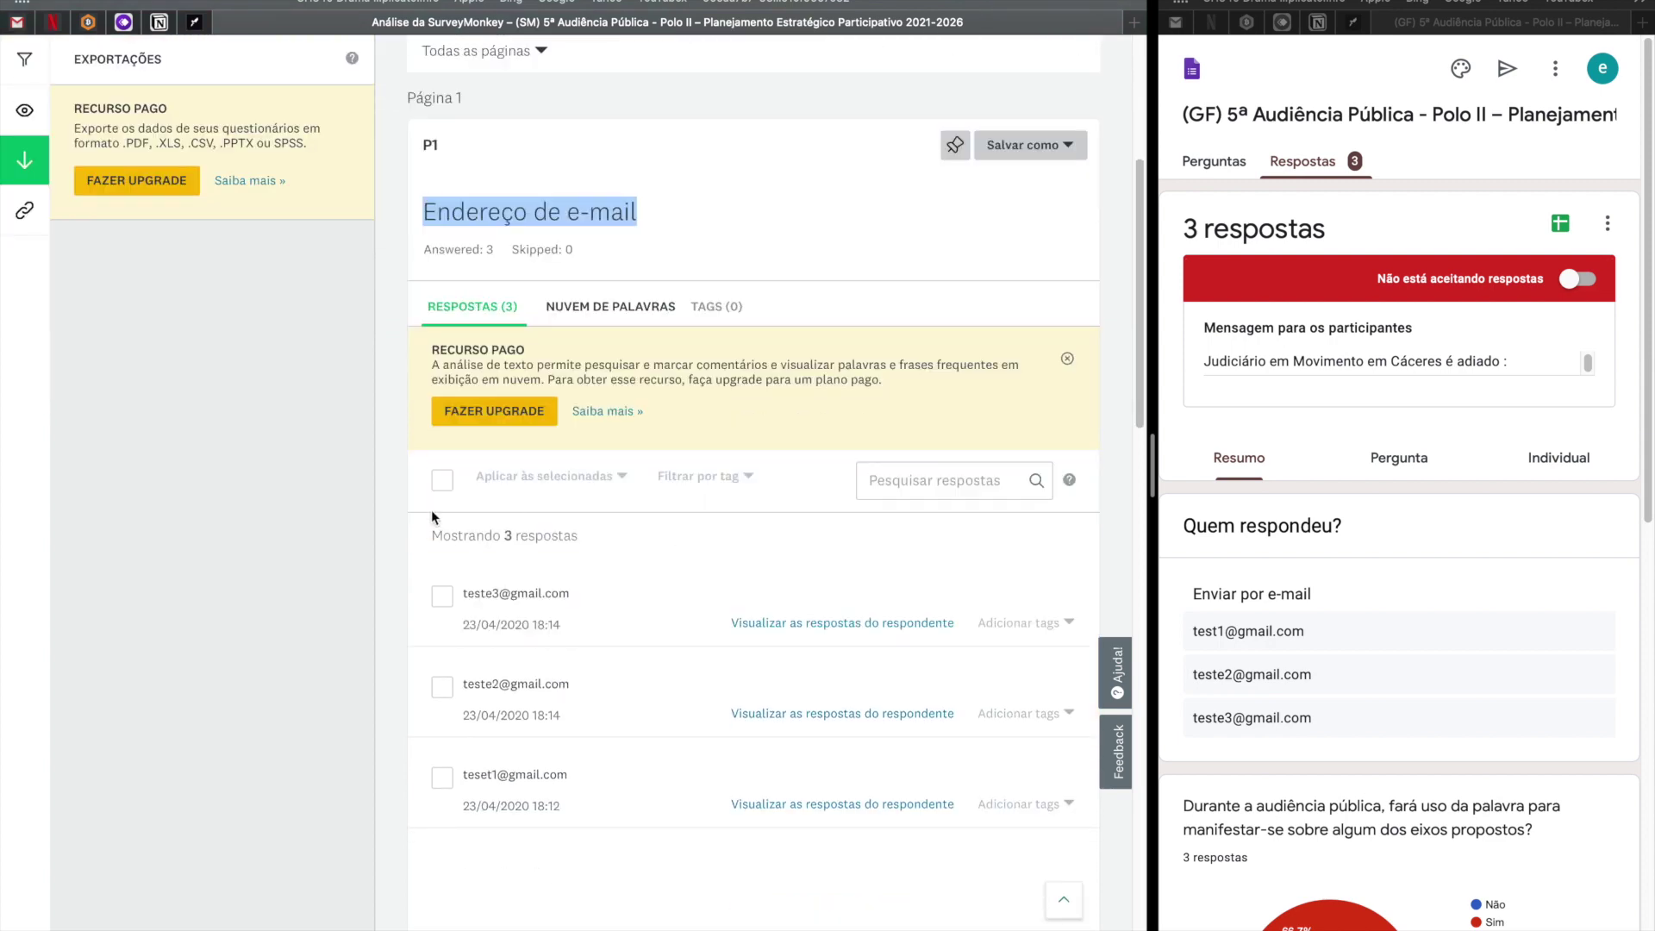
{"action": "scroll", "coordinate": [603, 705], "scroll_direction": "down", "scroll_amount": 4}
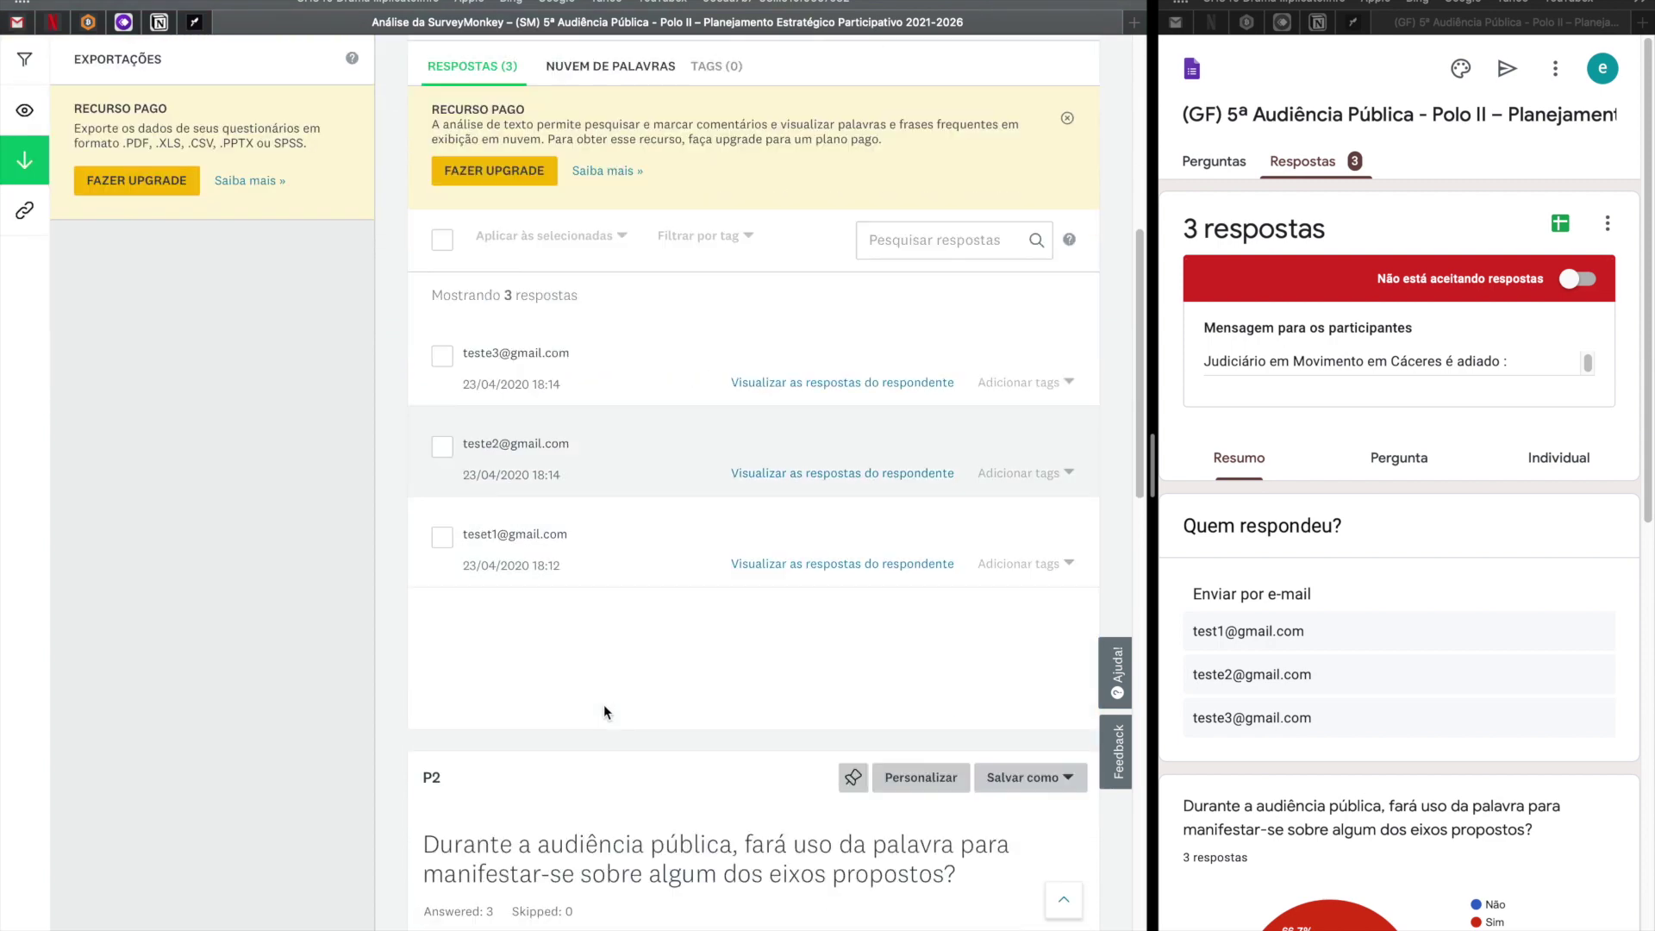
{"action": "scroll", "coordinate": [605, 654], "scroll_direction": "down", "scroll_amount": 2}
{"action": "left_click_drag", "start_coordinate": [422, 456], "coordinate": [449, 455]}
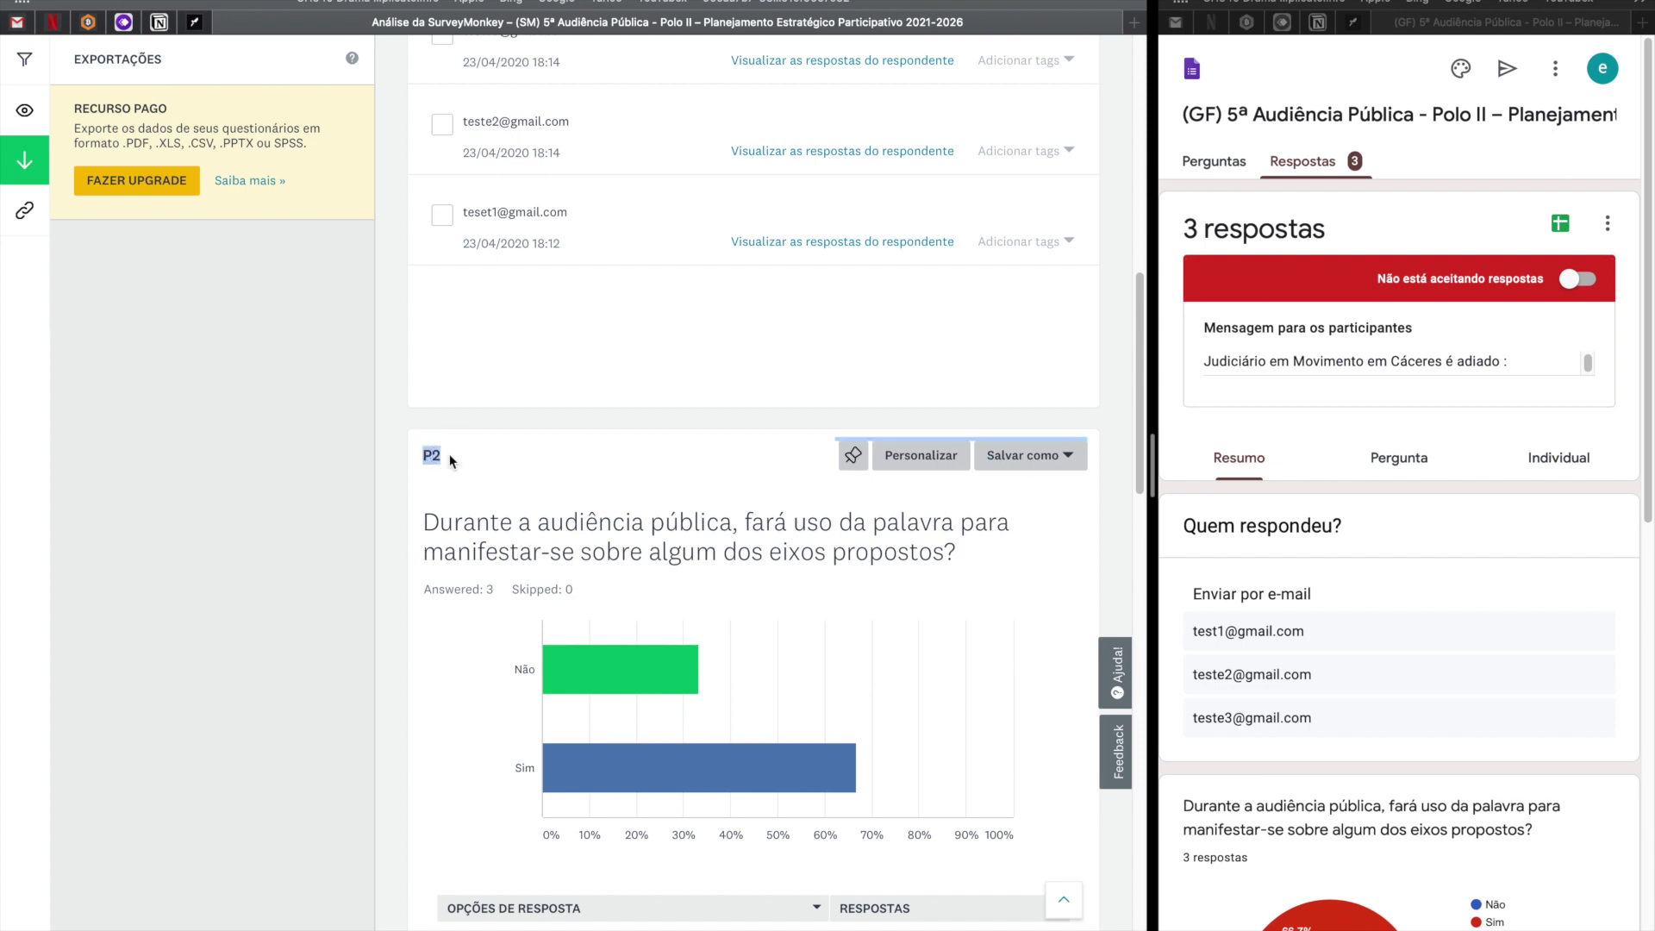
{"action": "scroll", "coordinate": [507, 488], "scroll_direction": "down", "scroll_amount": 1}
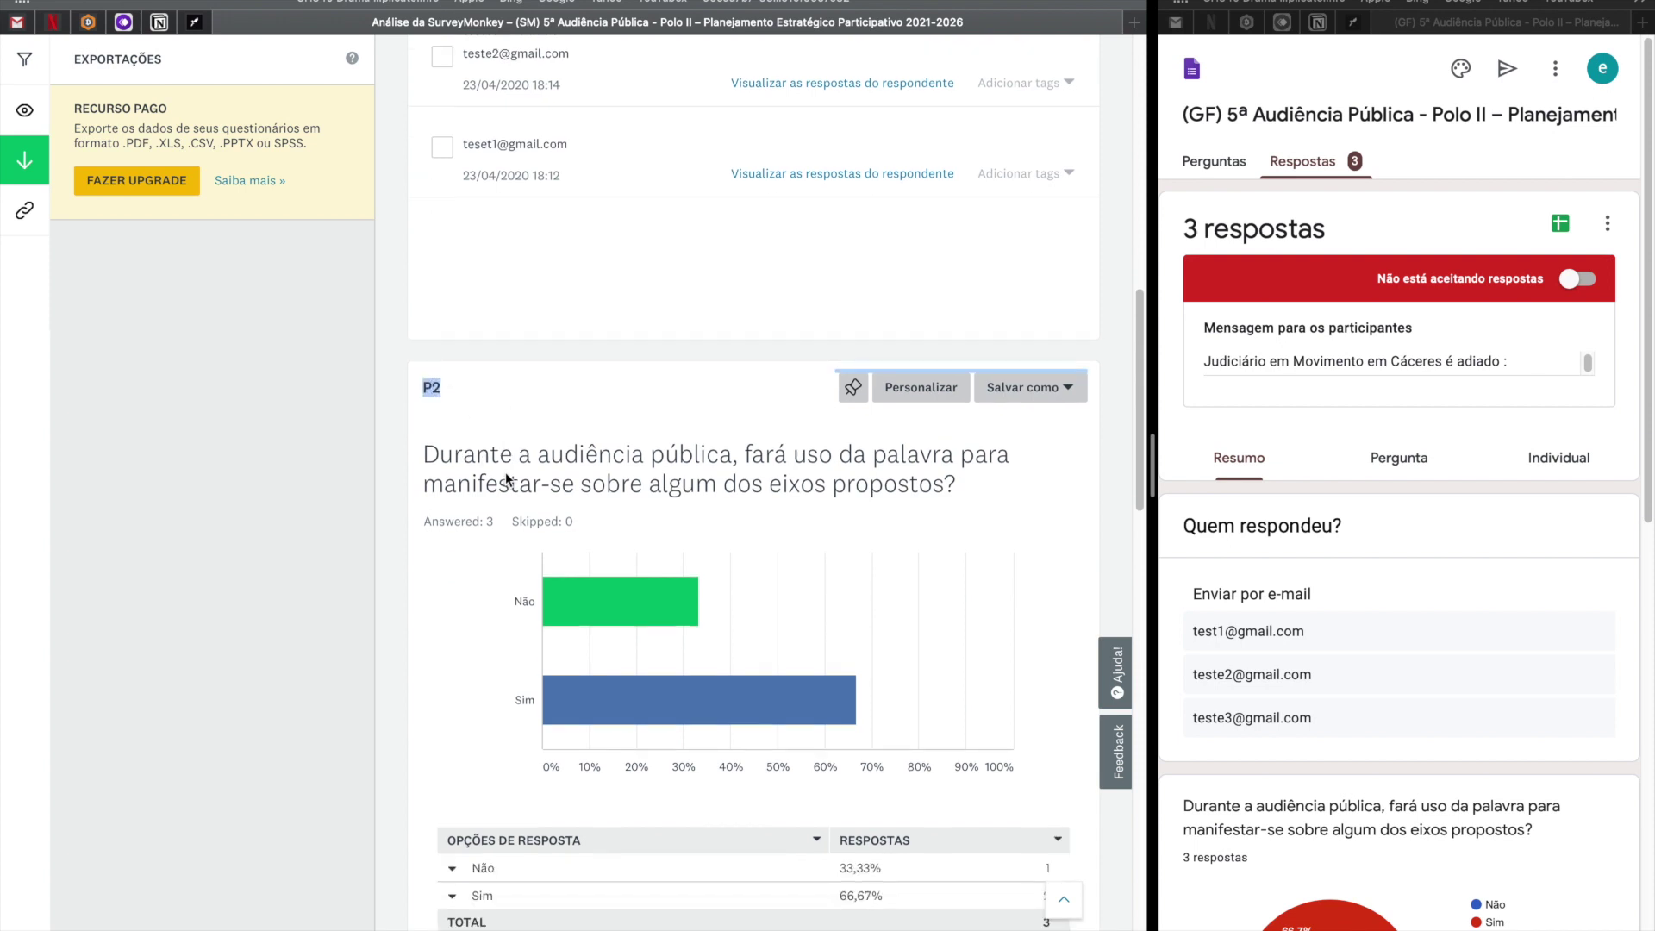
{"action": "scroll", "coordinate": [639, 500], "scroll_direction": "down", "scroll_amount": 4}
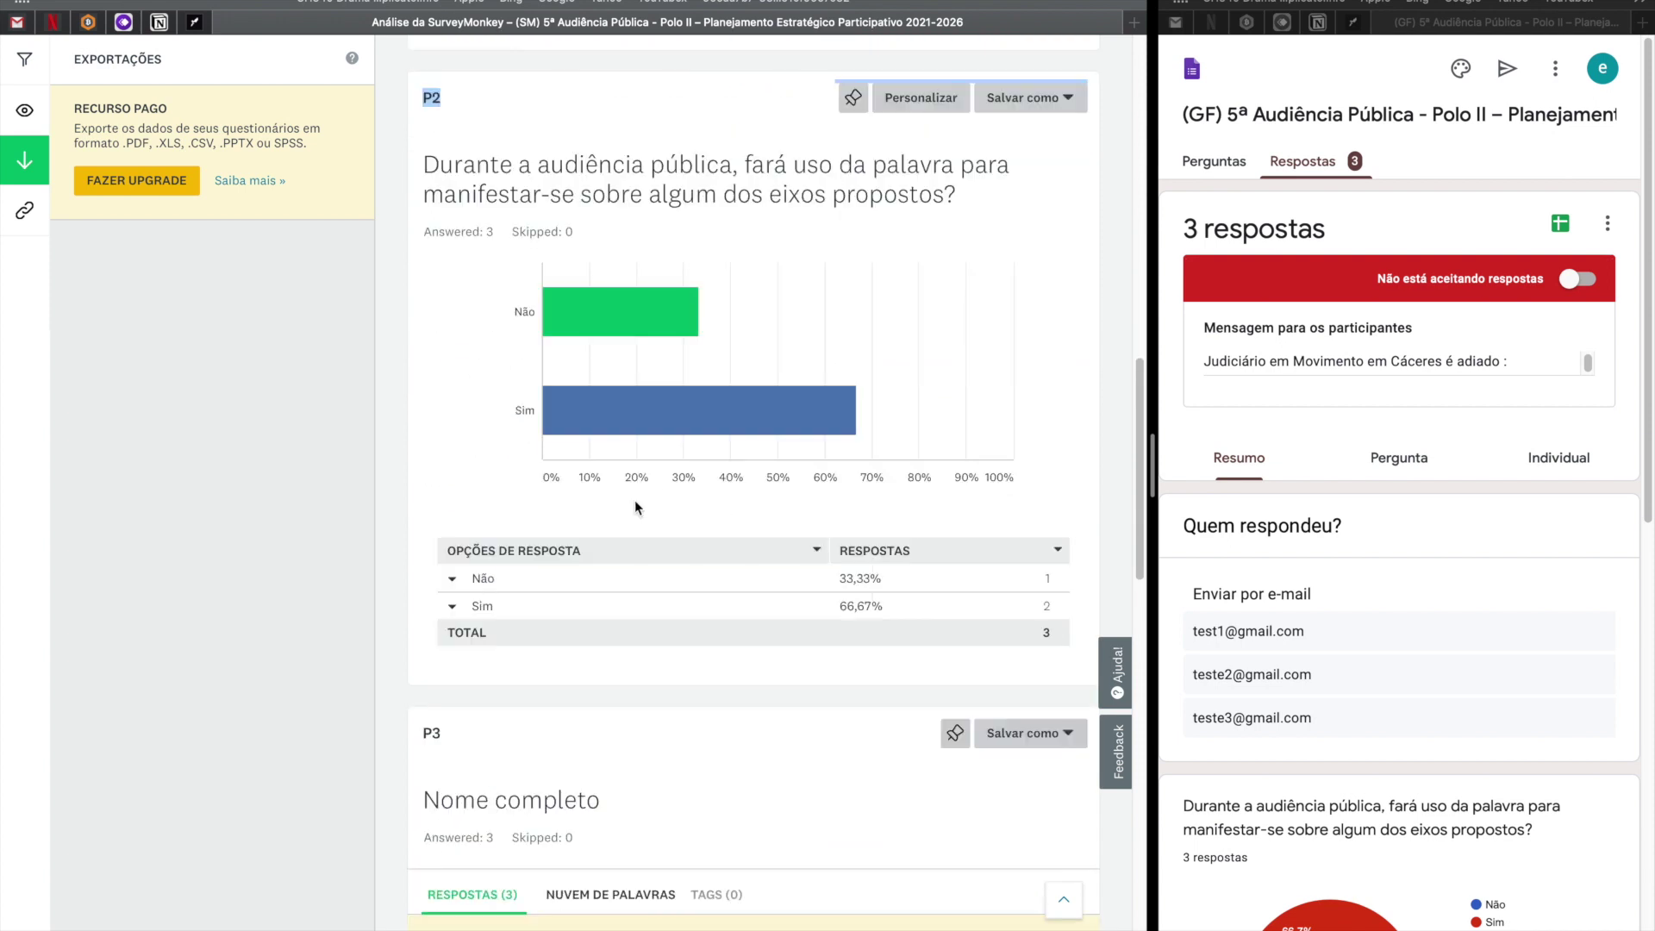
{"action": "mouse_move", "coordinate": [631, 310]}
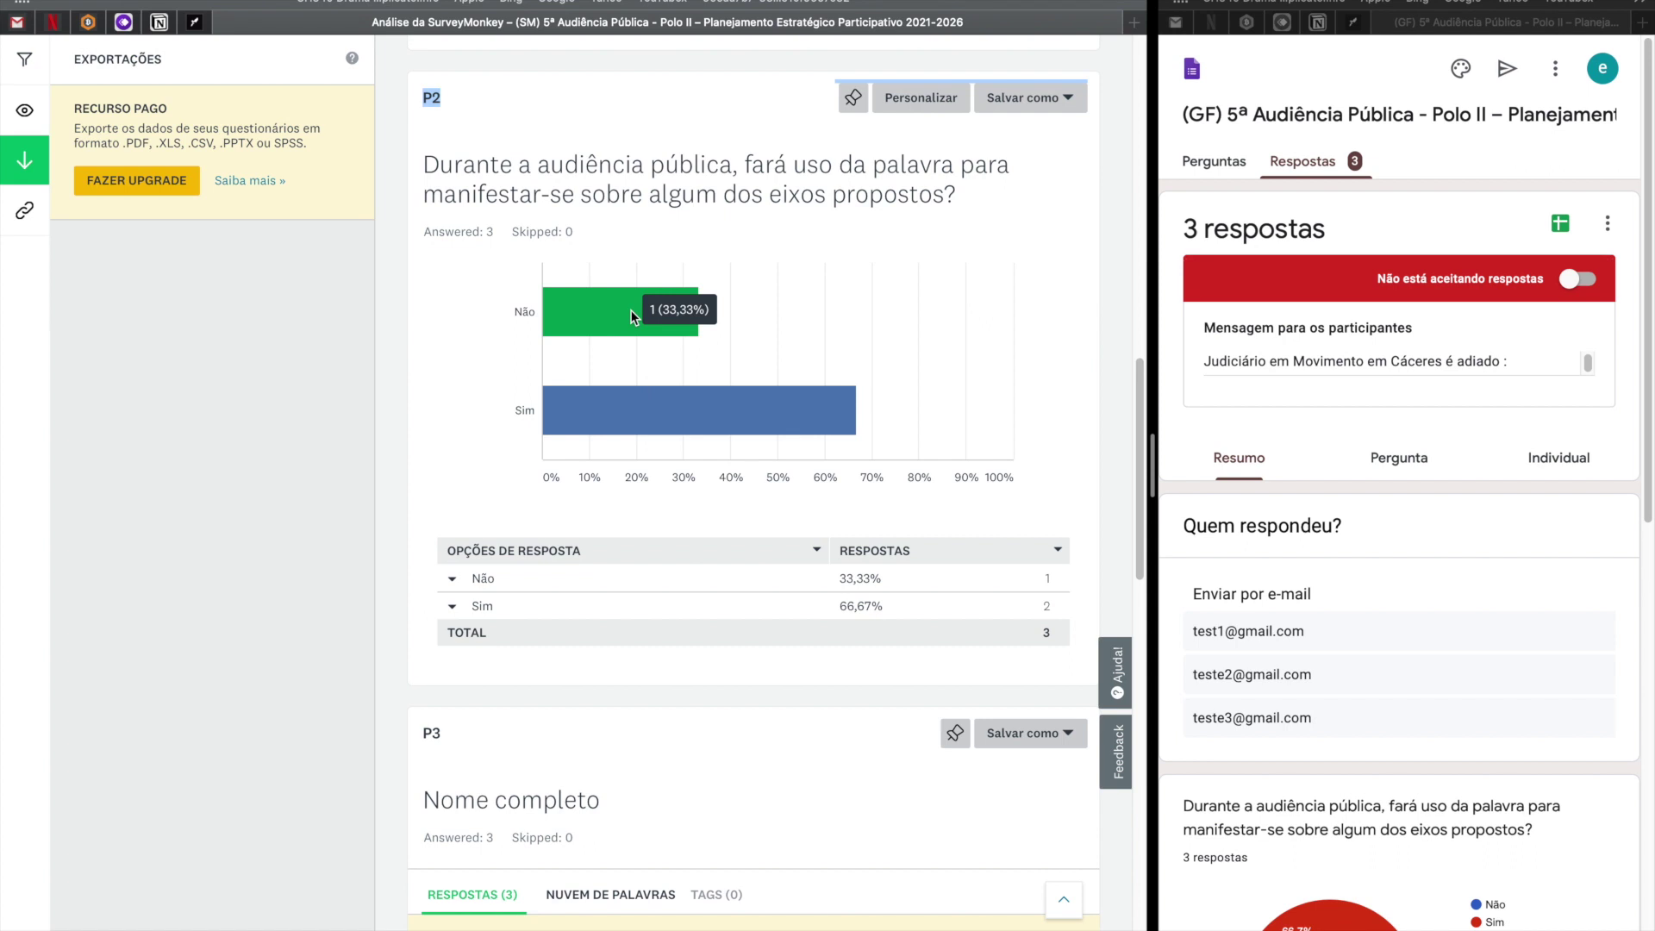
{"action": "mouse_move", "coordinate": [623, 414]}
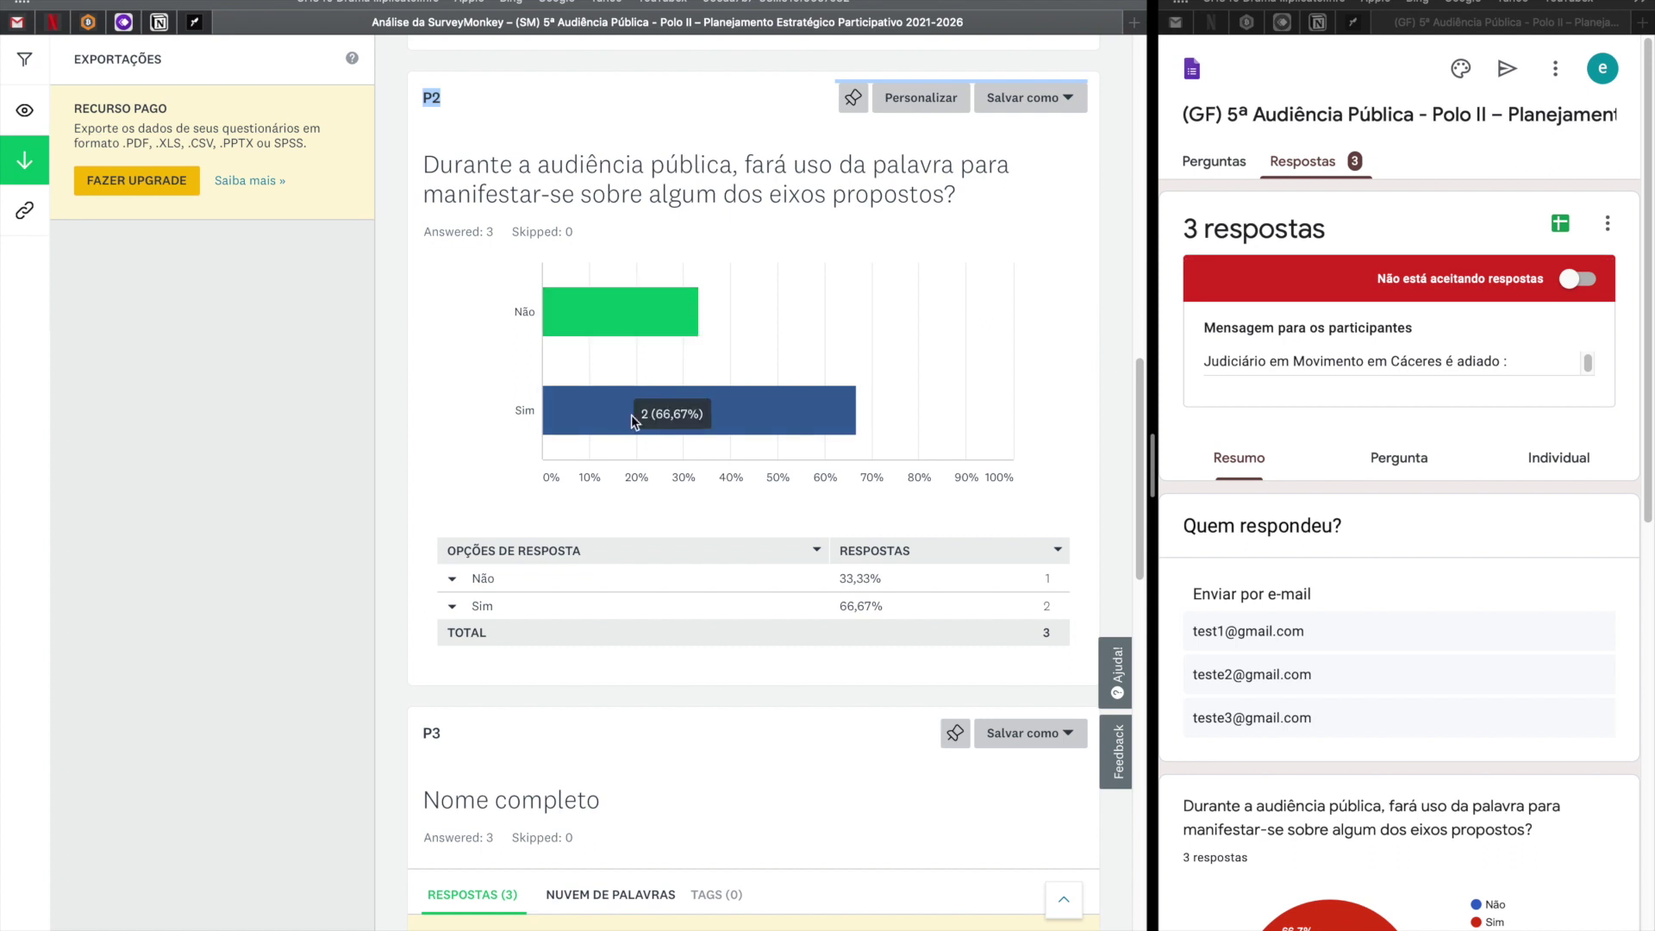
{"action": "scroll", "coordinate": [1359, 512], "scroll_direction": "down", "scroll_amount": 5}
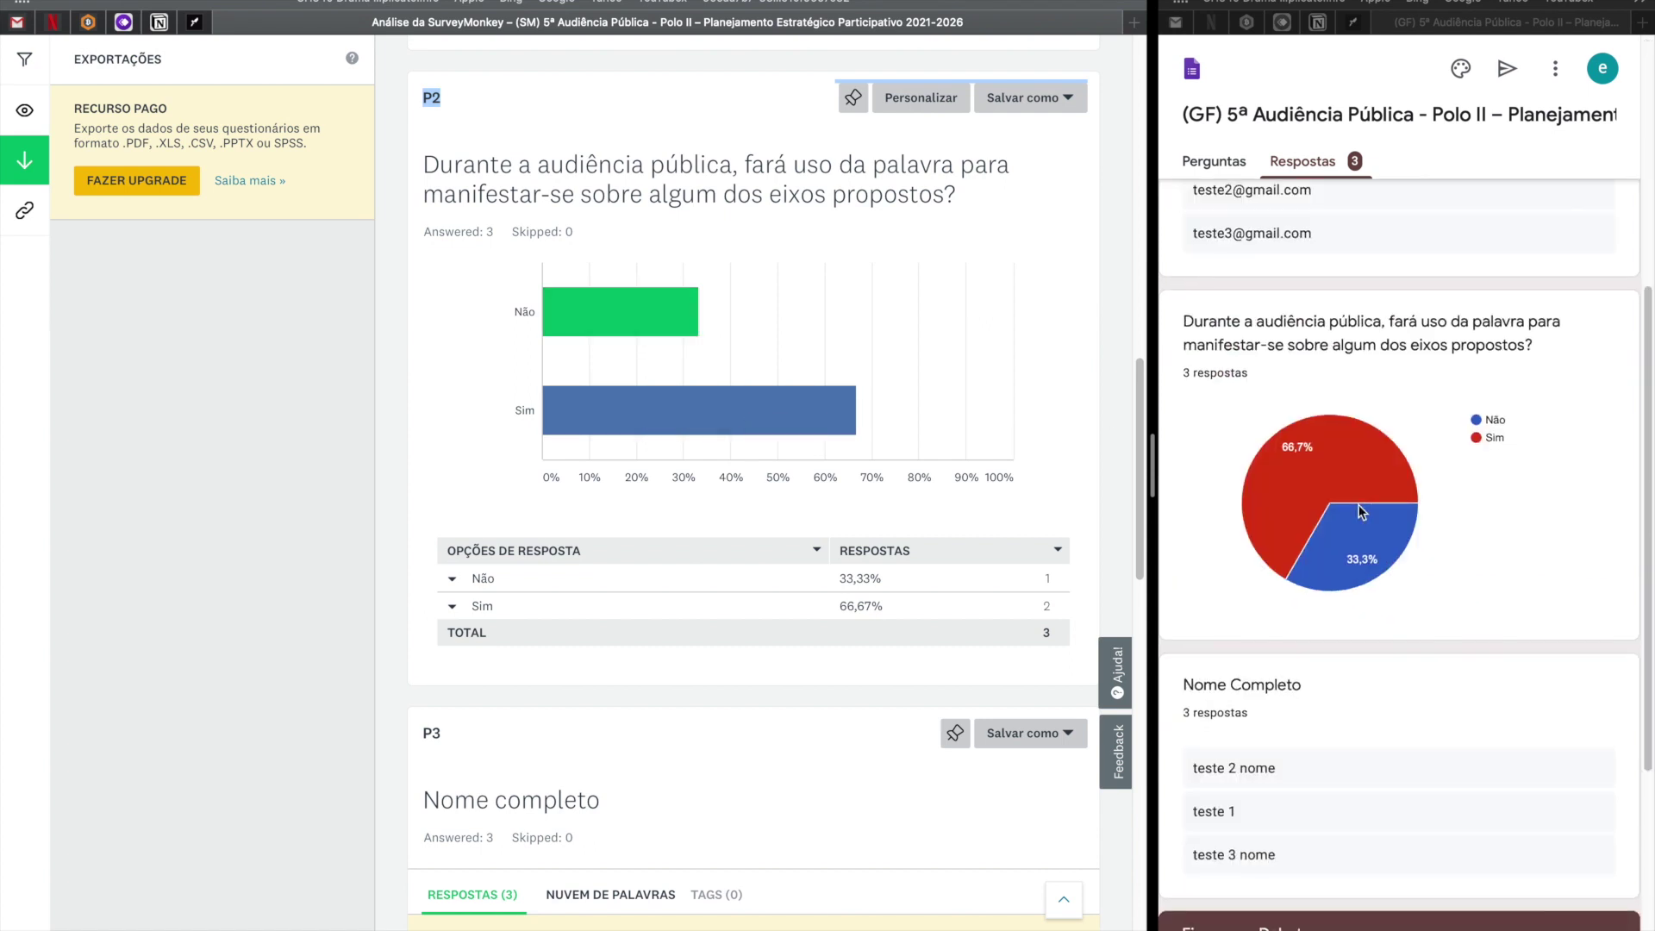
{"action": "scroll", "coordinate": [1359, 512], "scroll_direction": "down", "scroll_amount": 3}
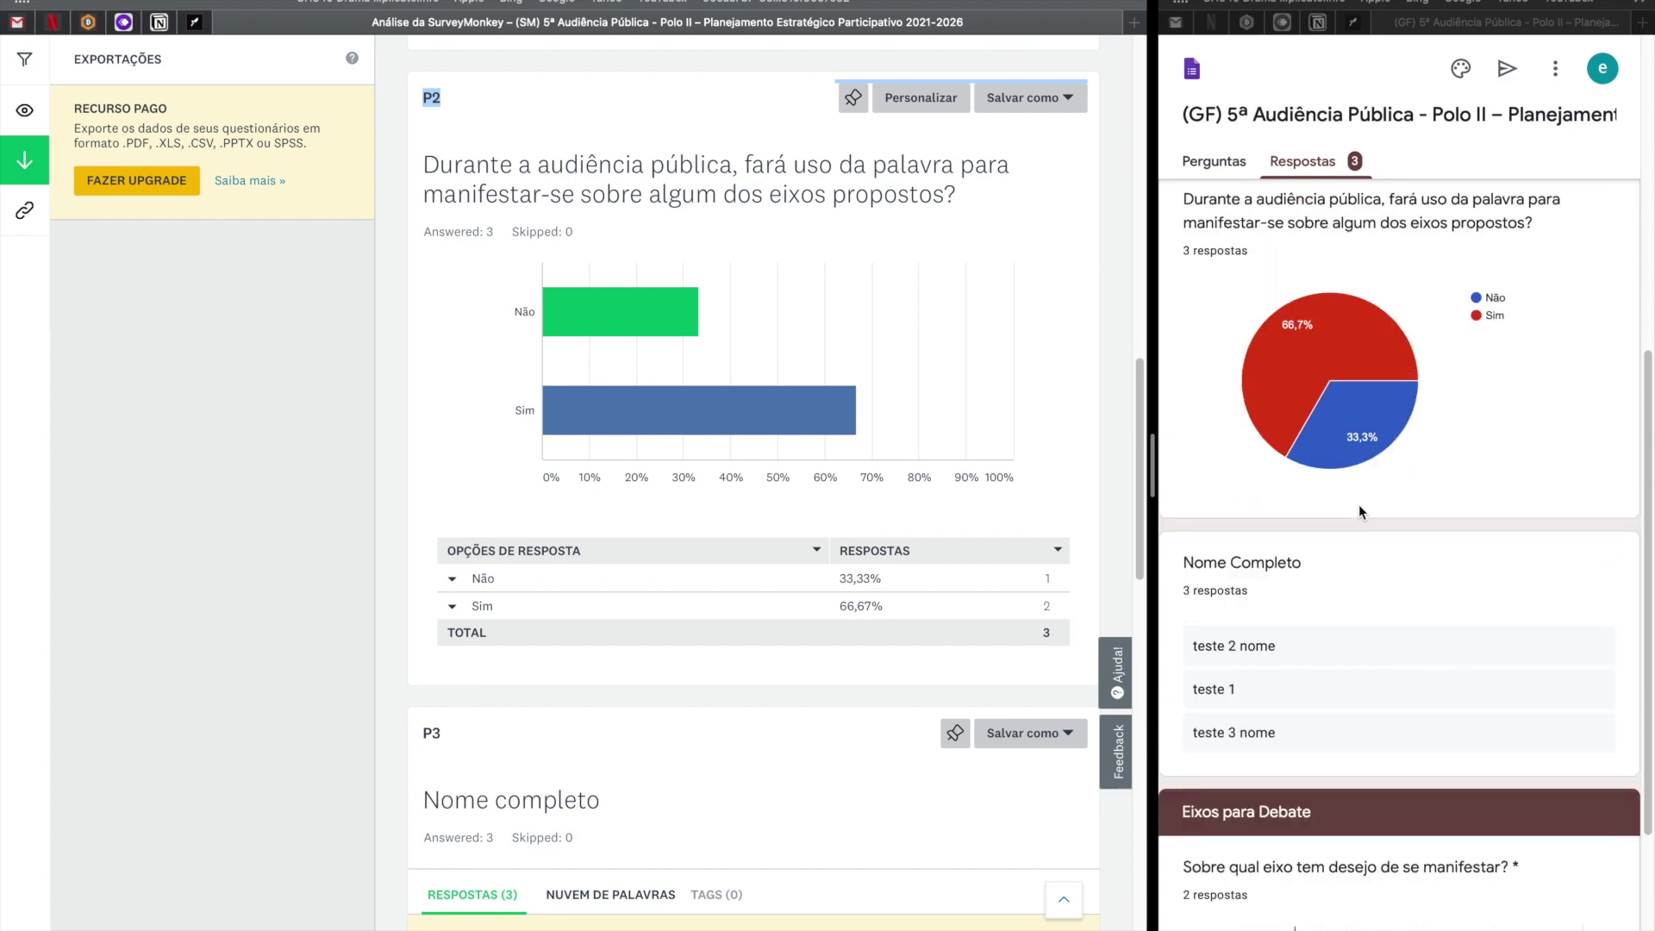
{"action": "scroll", "coordinate": [1359, 504], "scroll_direction": "up", "scroll_amount": 1}
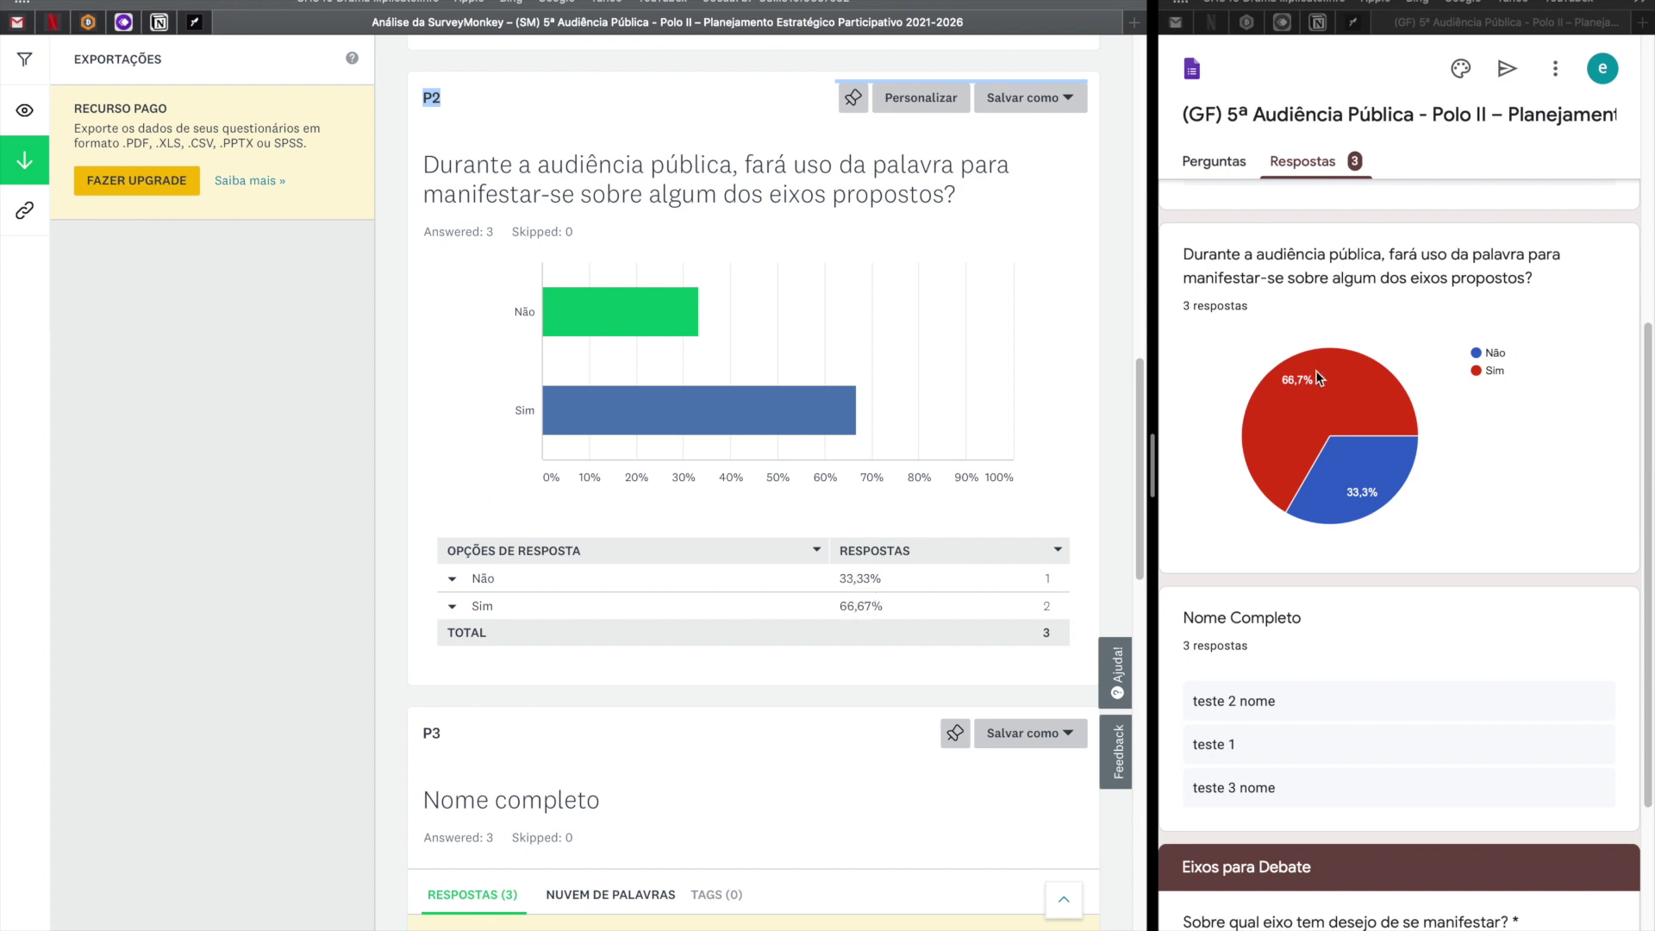
{"action": "left_click", "coordinate": [1325, 427]}
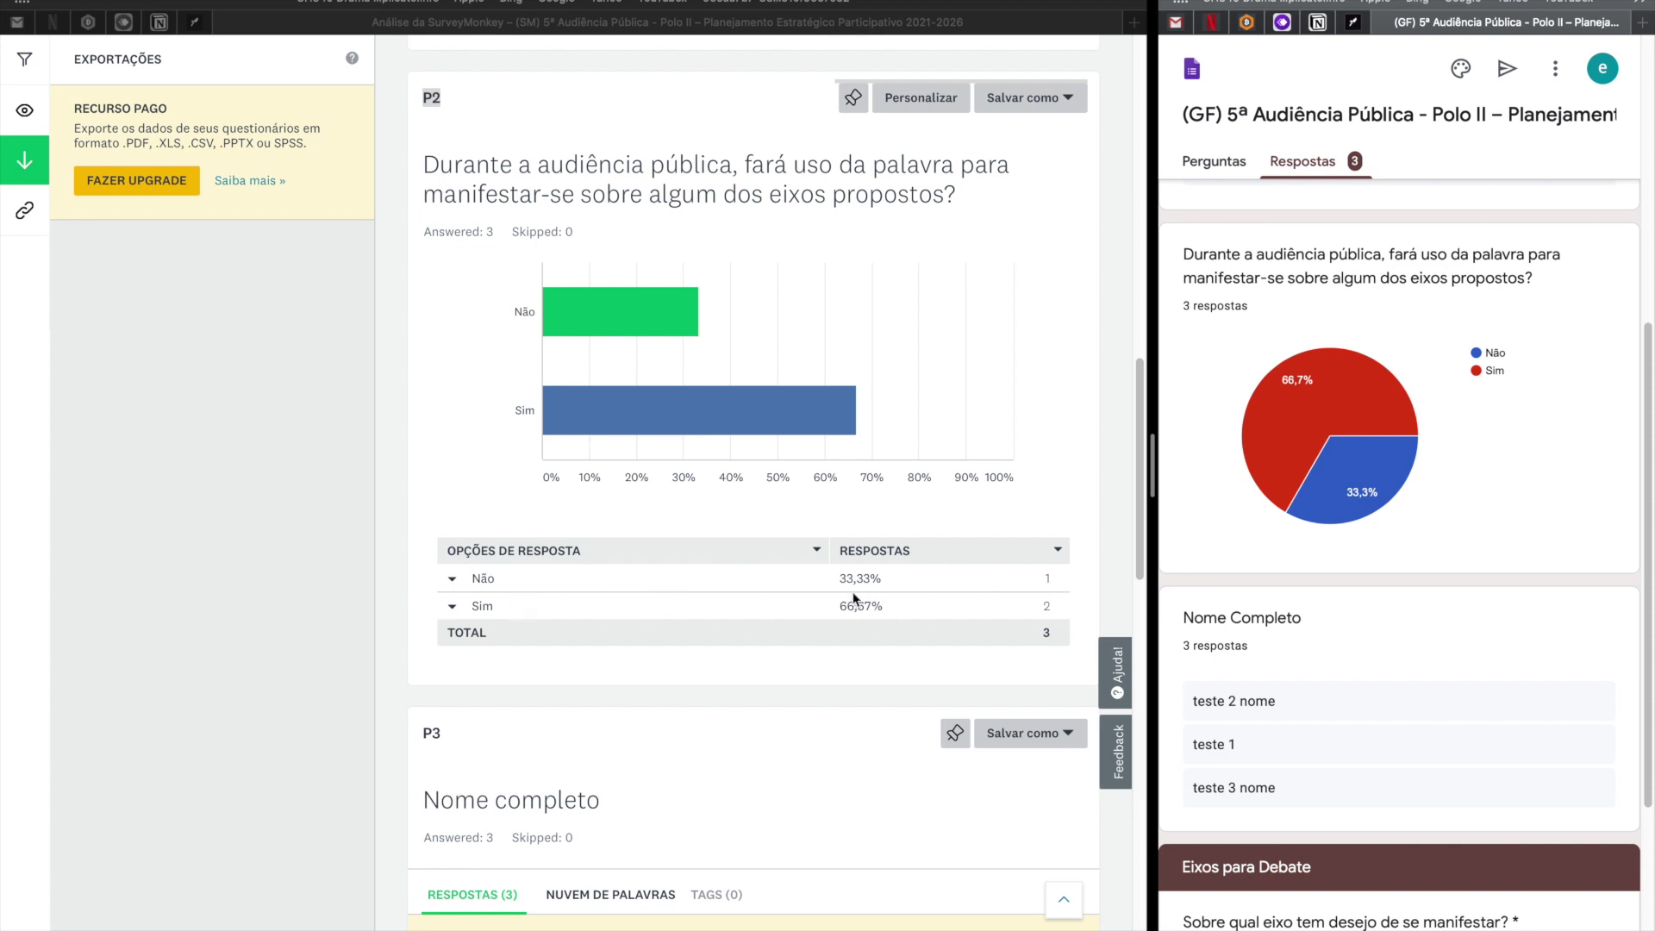
{"action": "scroll", "coordinate": [695, 588], "scroll_direction": "down", "scroll_amount": 2}
Bring question P4's chart into view and read Opção 1 at 66,67%, Opção 3 at 33,33%.
{"action": "scroll", "coordinate": [673, 591], "scroll_direction": "down", "scroll_amount": 4}
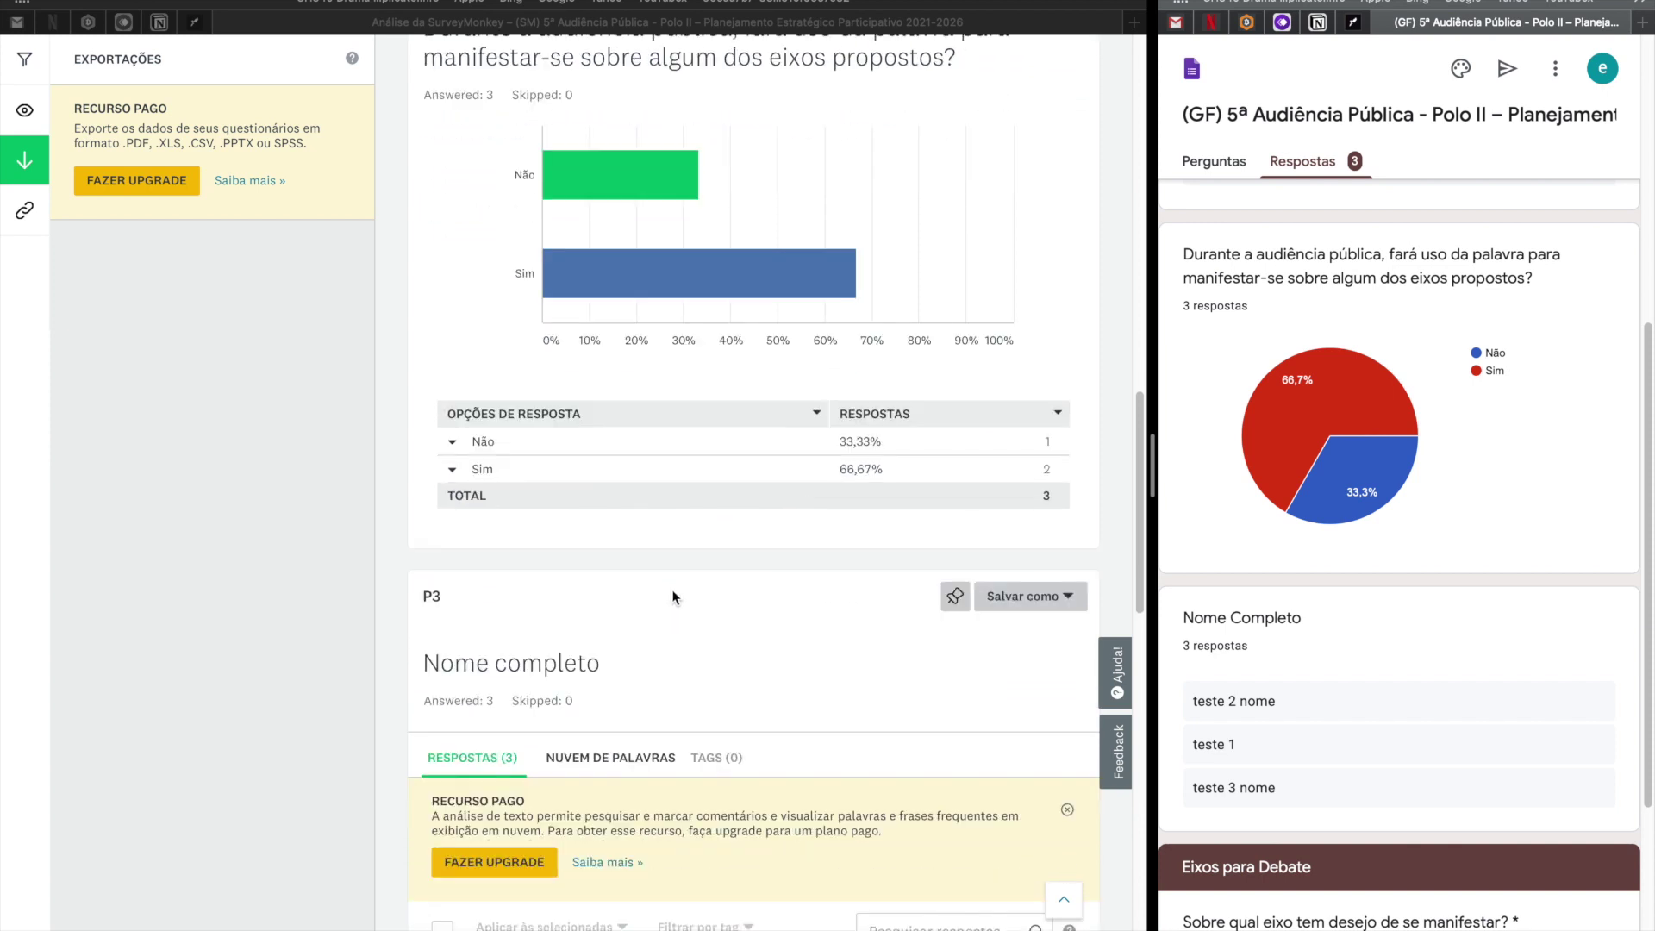
{"action": "scroll", "coordinate": [501, 440], "scroll_direction": "down", "scroll_amount": 3}
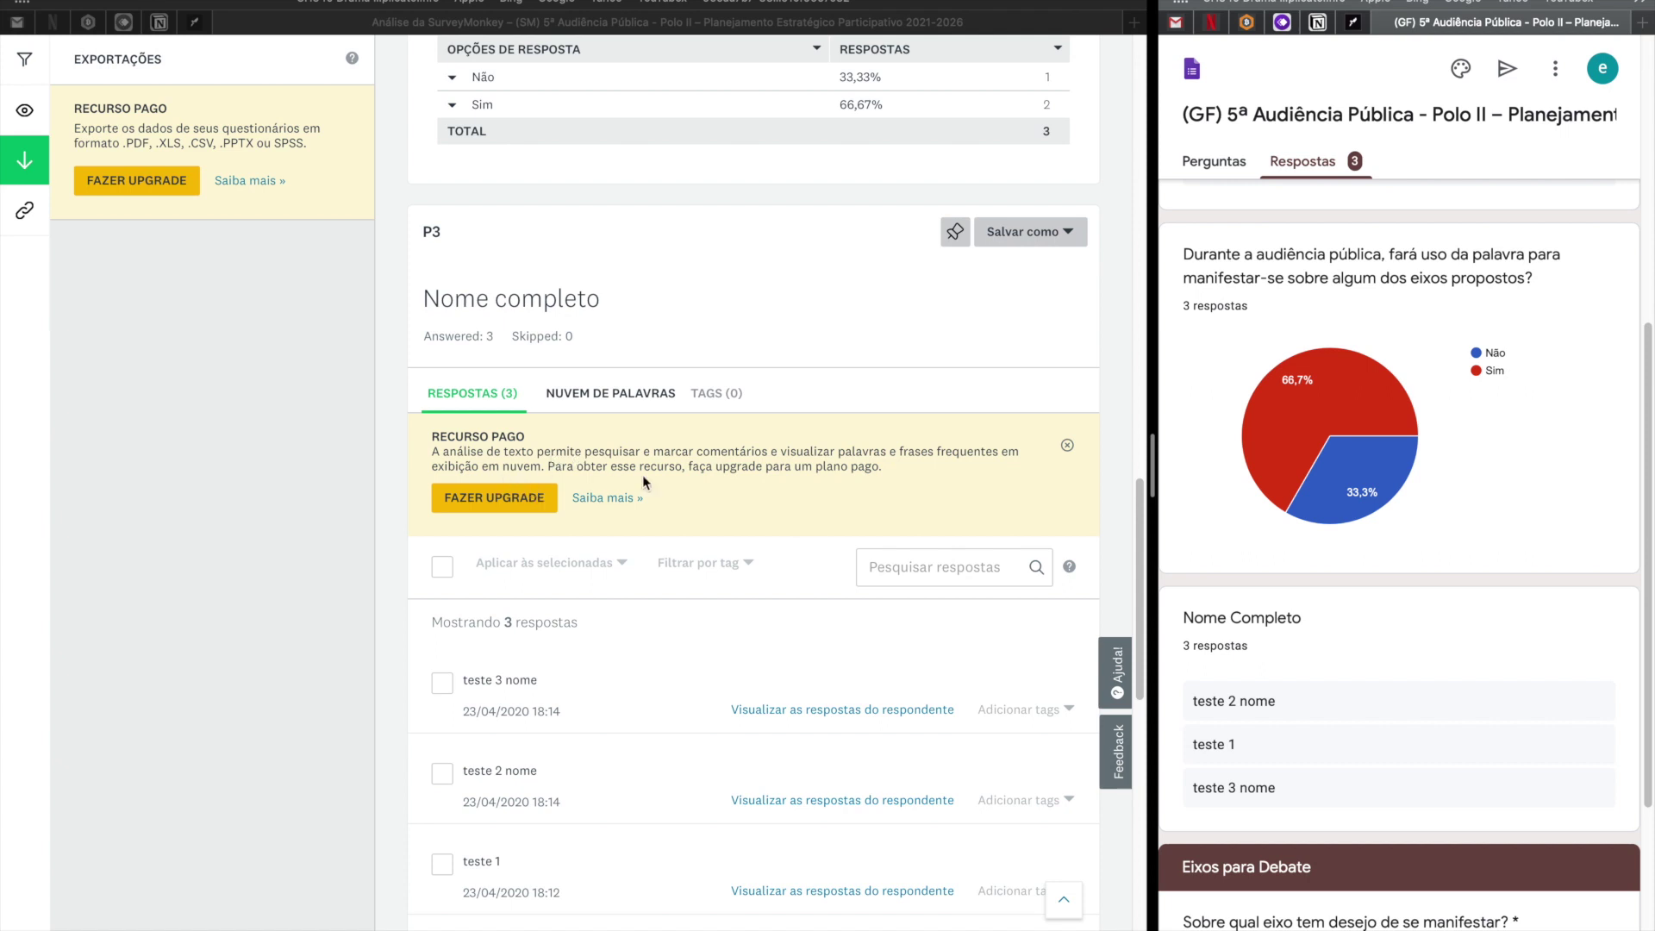
{"action": "scroll", "coordinate": [707, 587], "scroll_direction": "down", "scroll_amount": 5}
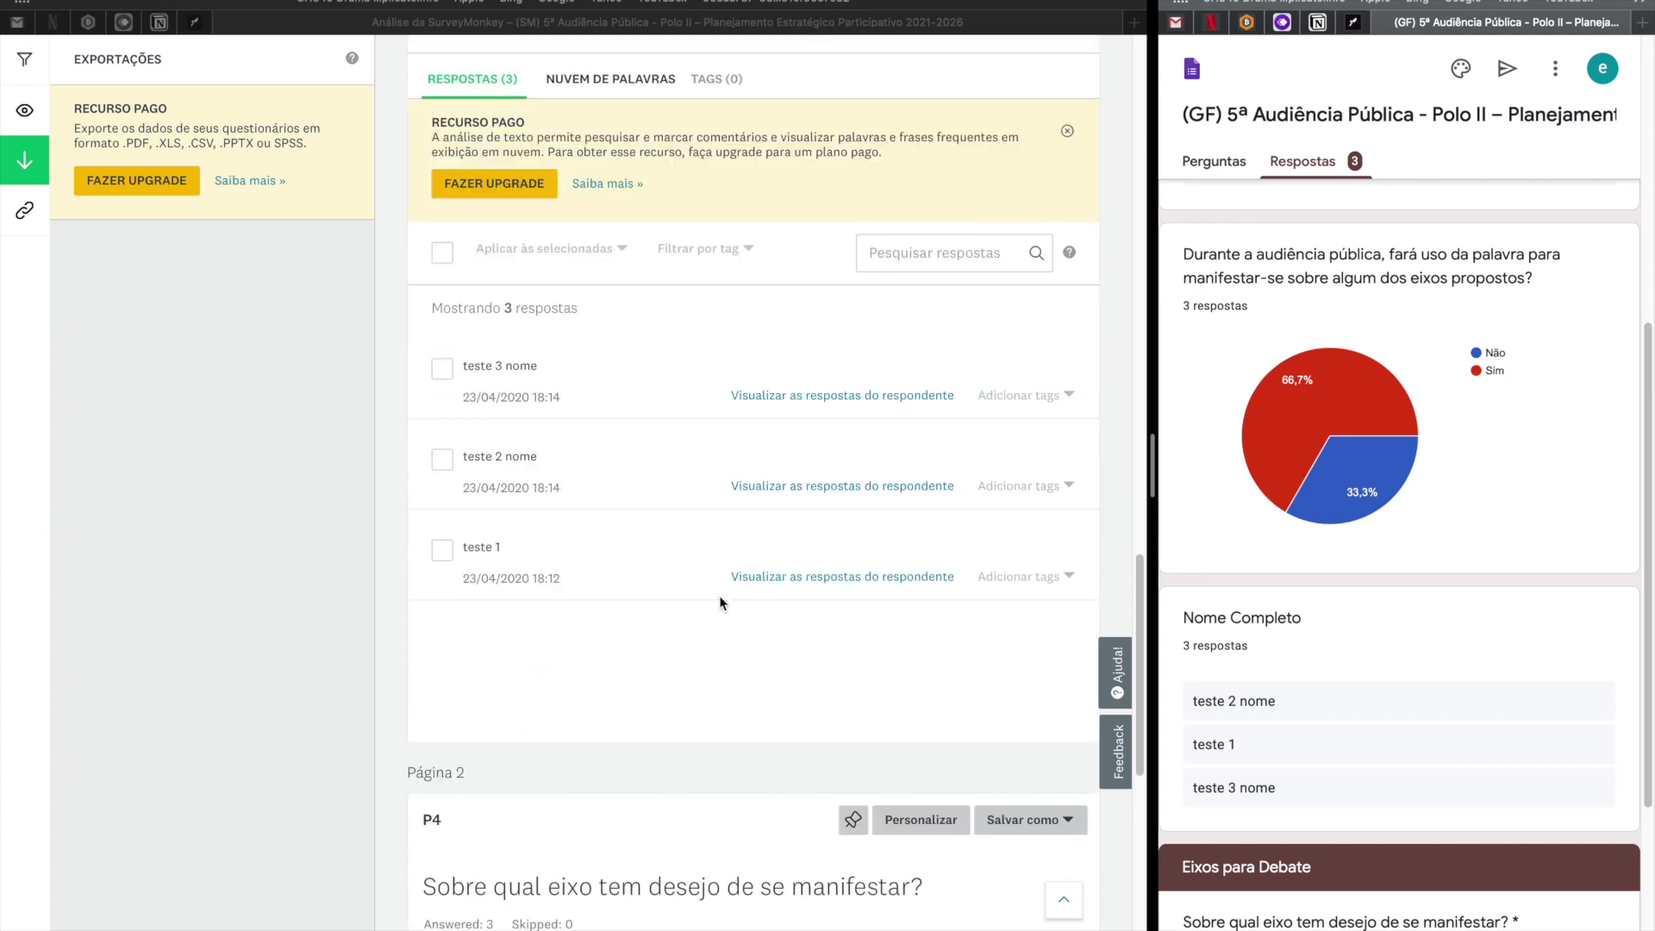
{"action": "scroll", "coordinate": [721, 601], "scroll_direction": "down", "scroll_amount": 5}
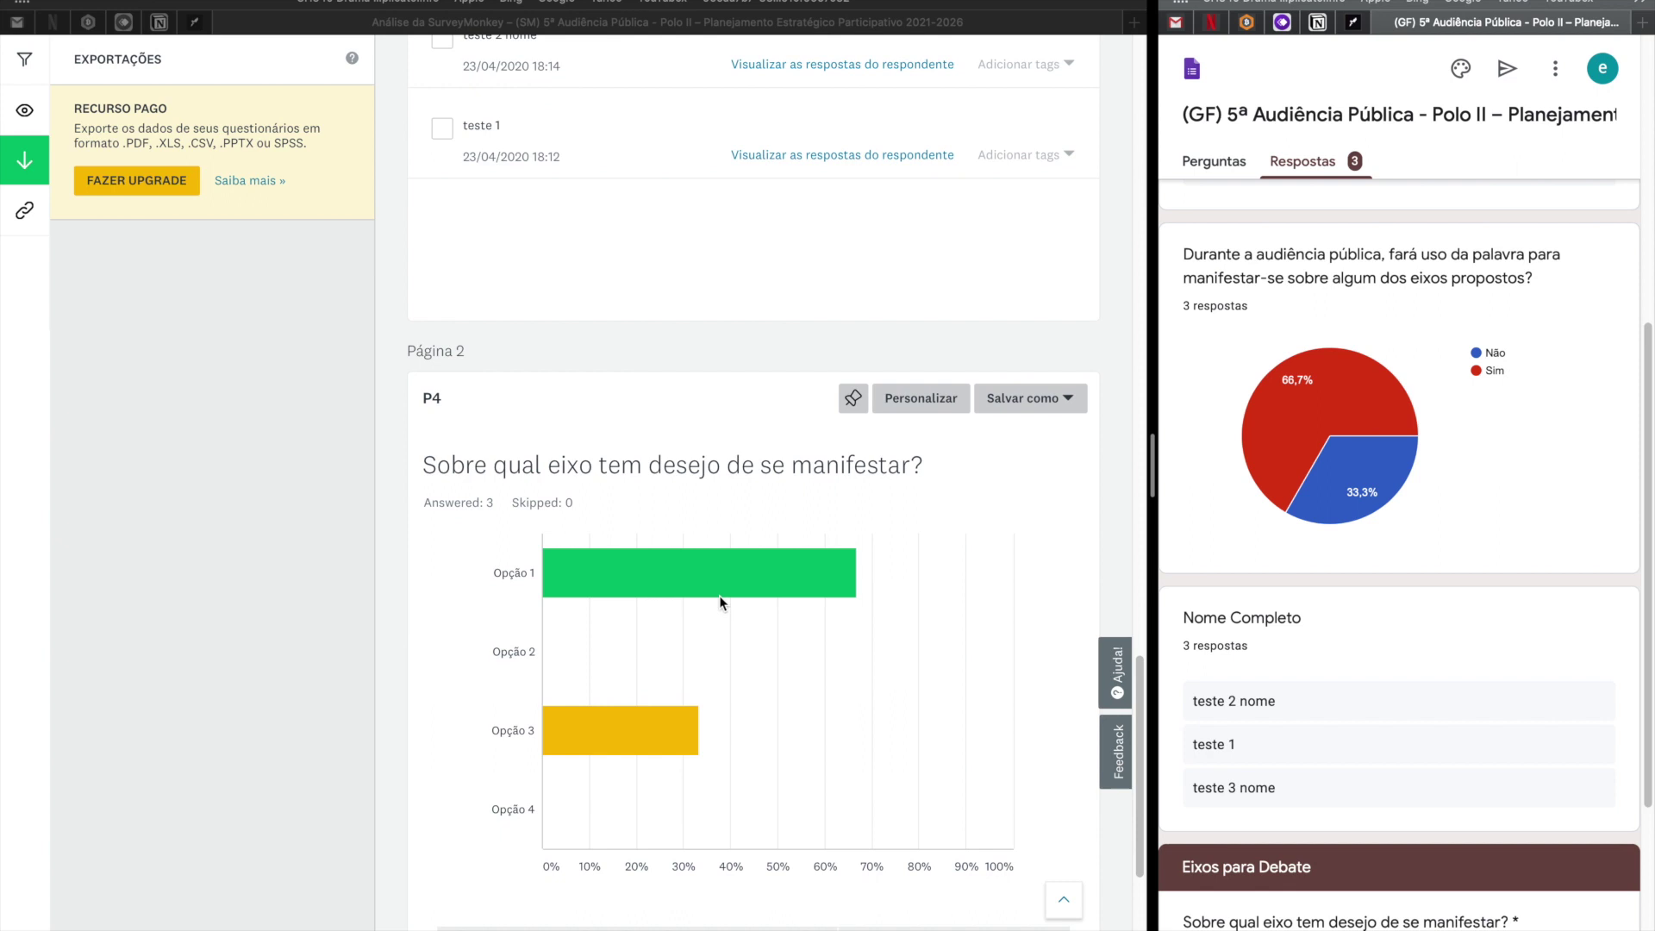
{"action": "scroll", "coordinate": [518, 432], "scroll_direction": "down", "scroll_amount": 1}
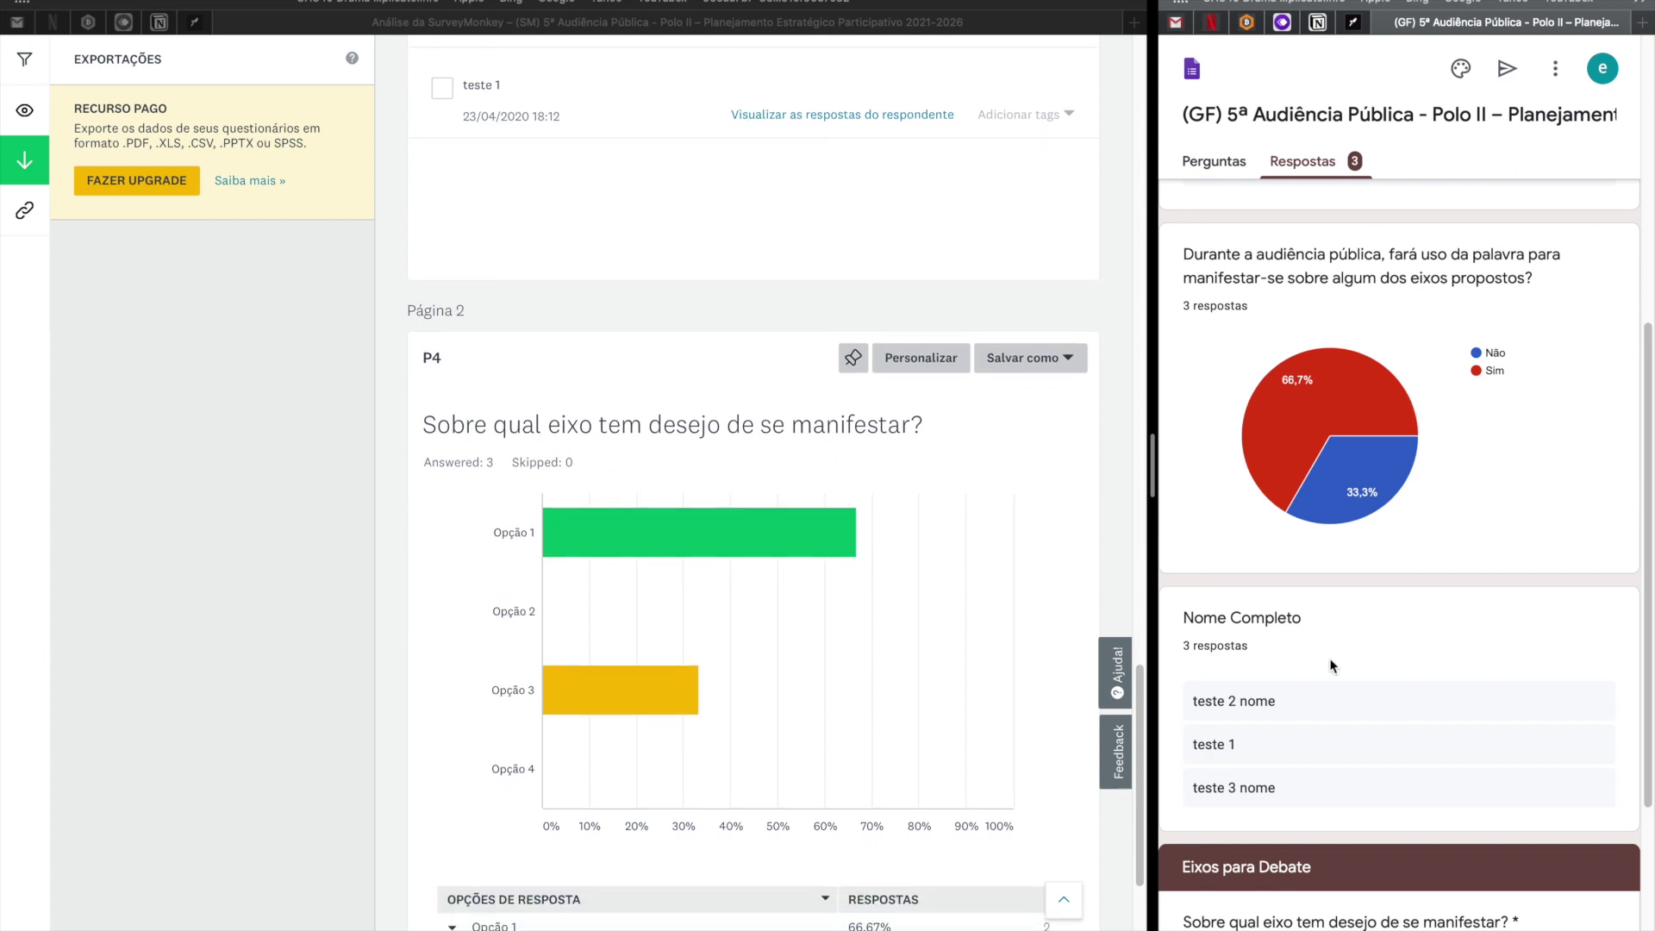
{"action": "scroll", "coordinate": [1330, 659], "scroll_direction": "down", "scroll_amount": 4}
{"action": "scroll", "coordinate": [763, 597], "scroll_direction": "down", "scroll_amount": 2}
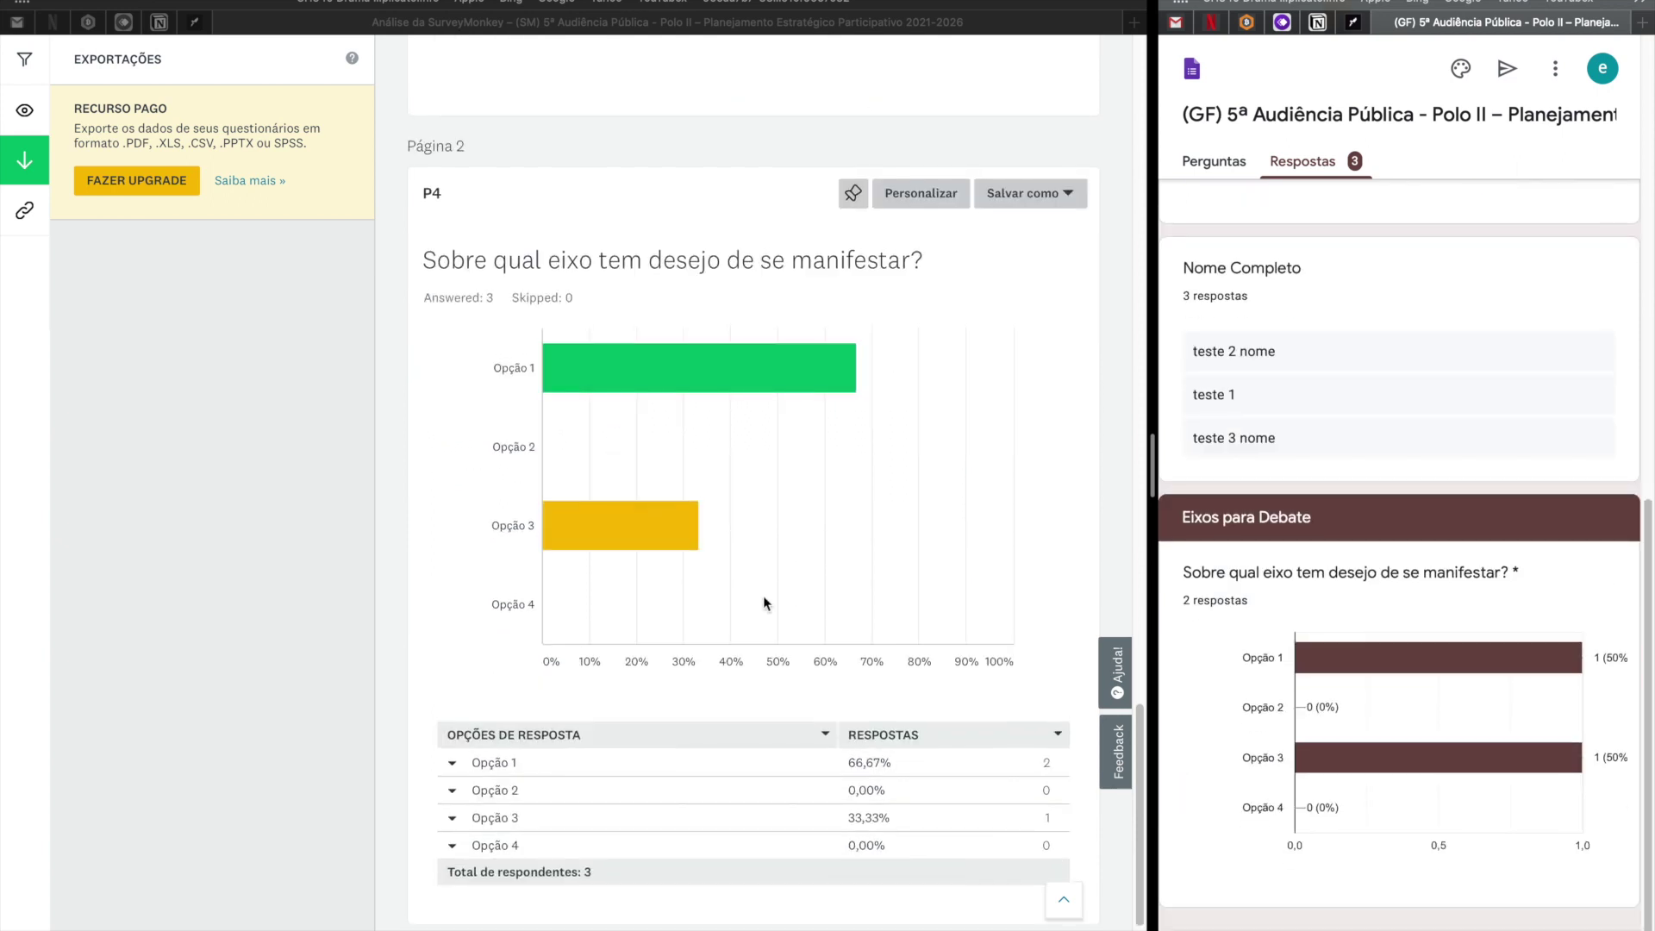
{"action": "scroll", "coordinate": [764, 597], "scroll_direction": "up", "scroll_amount": 2}
{"action": "scroll", "coordinate": [763, 597], "scroll_direction": "down", "scroll_amount": 1}
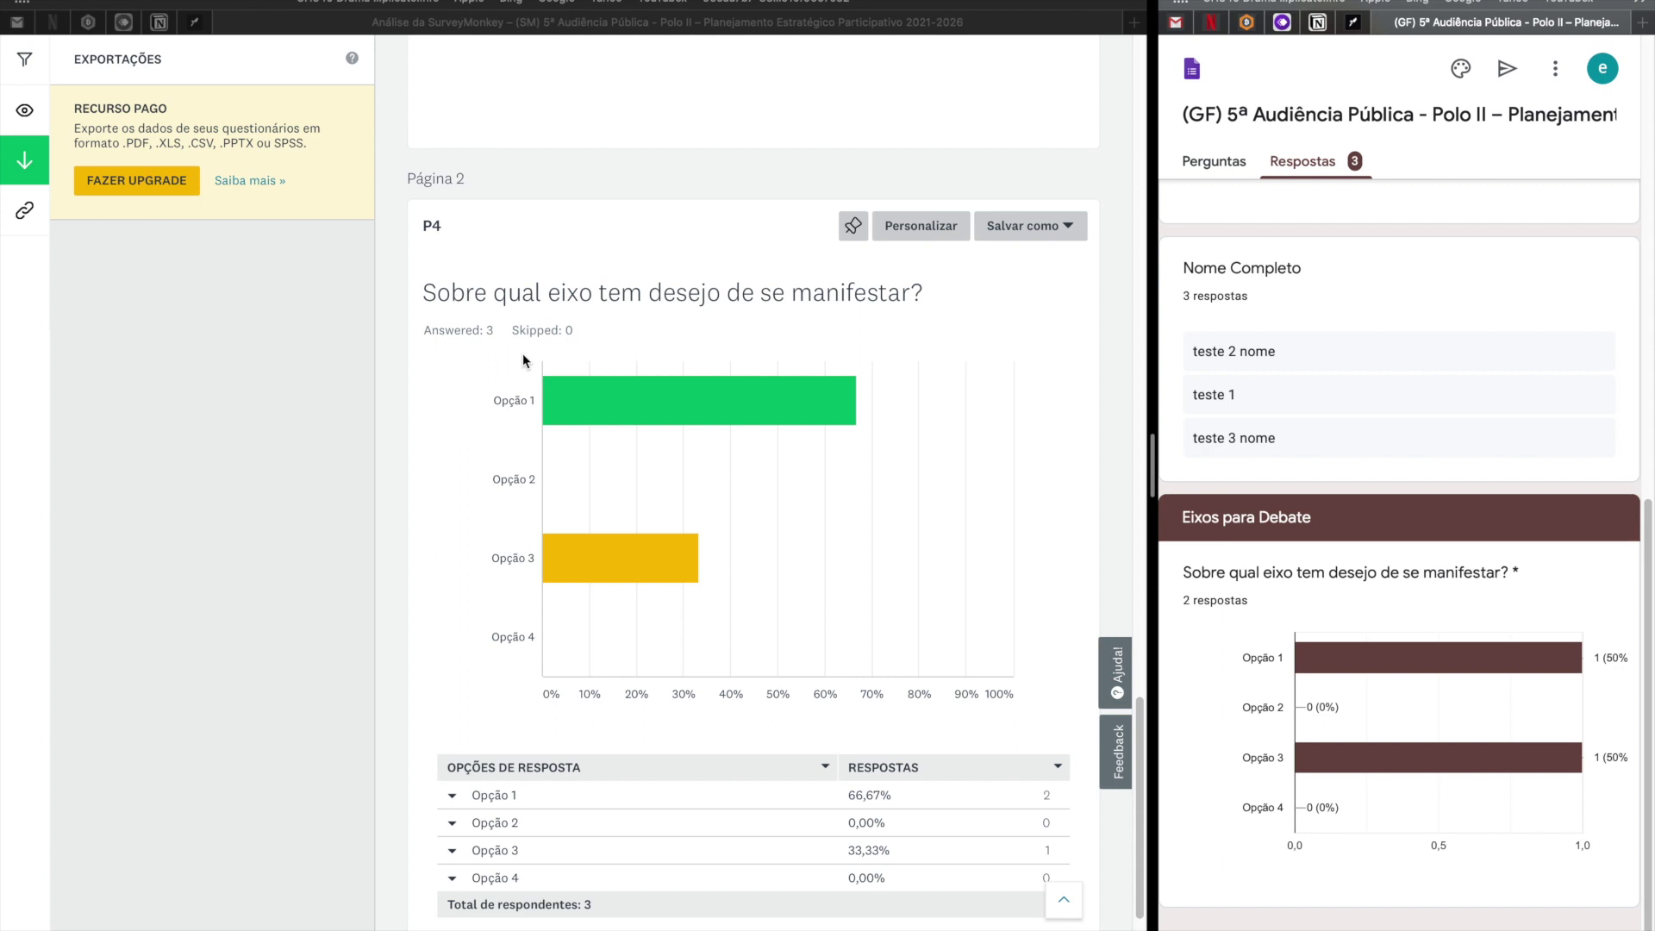
{"action": "left_click", "coordinate": [584, 402]}
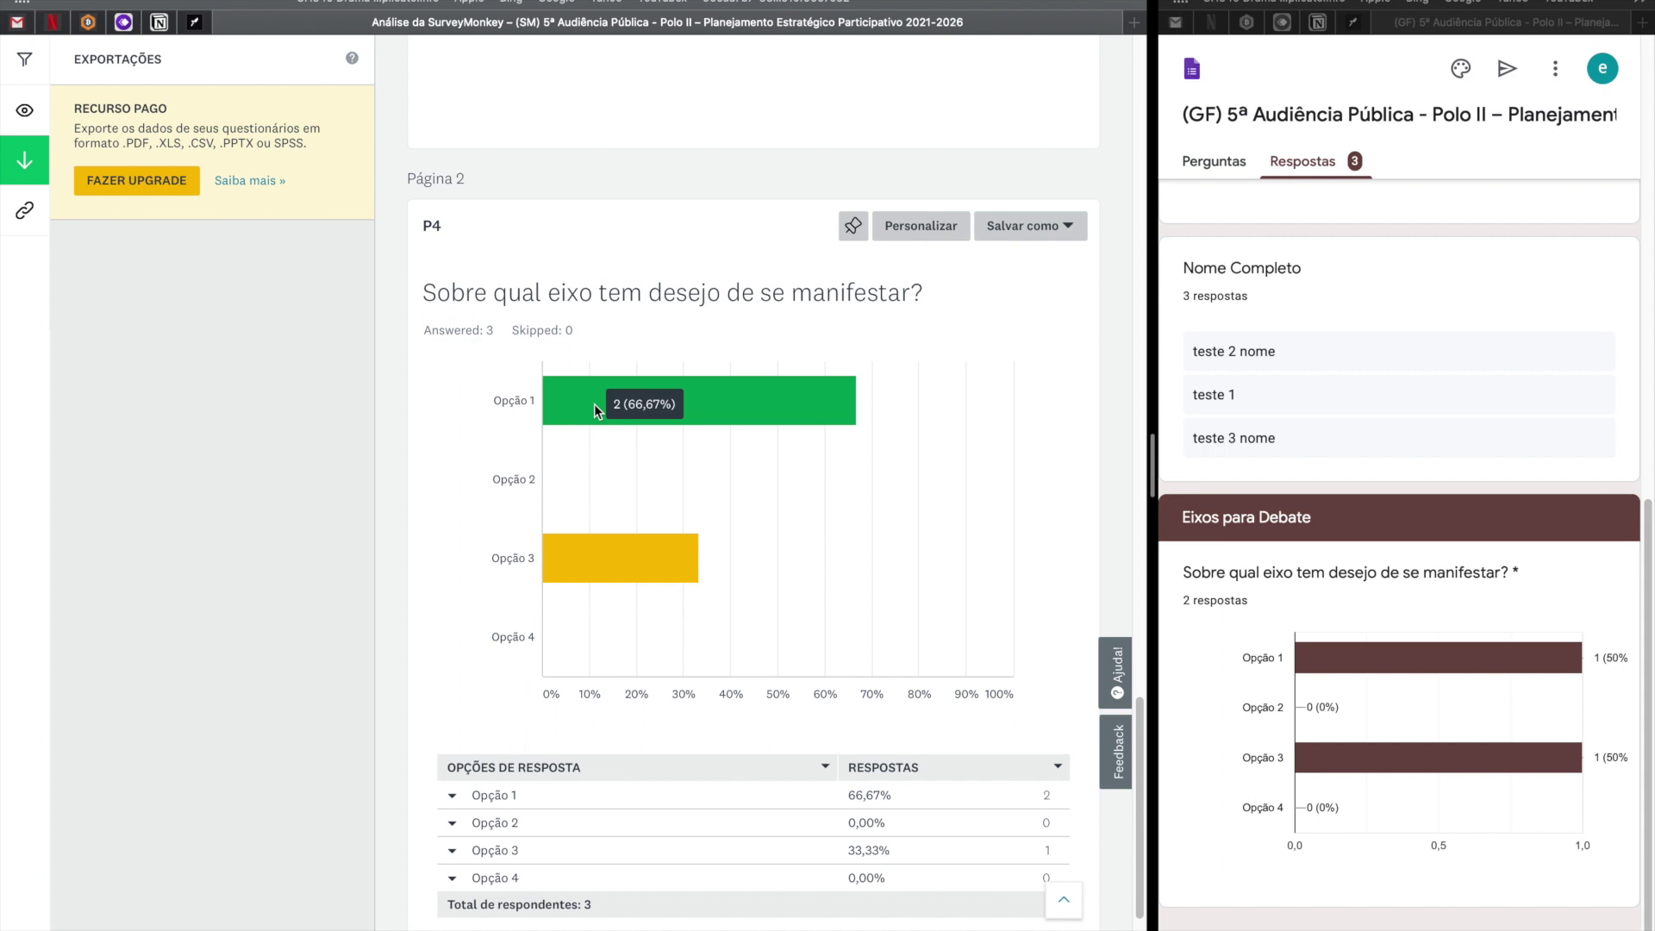
{"action": "mouse_move", "coordinate": [562, 579]}
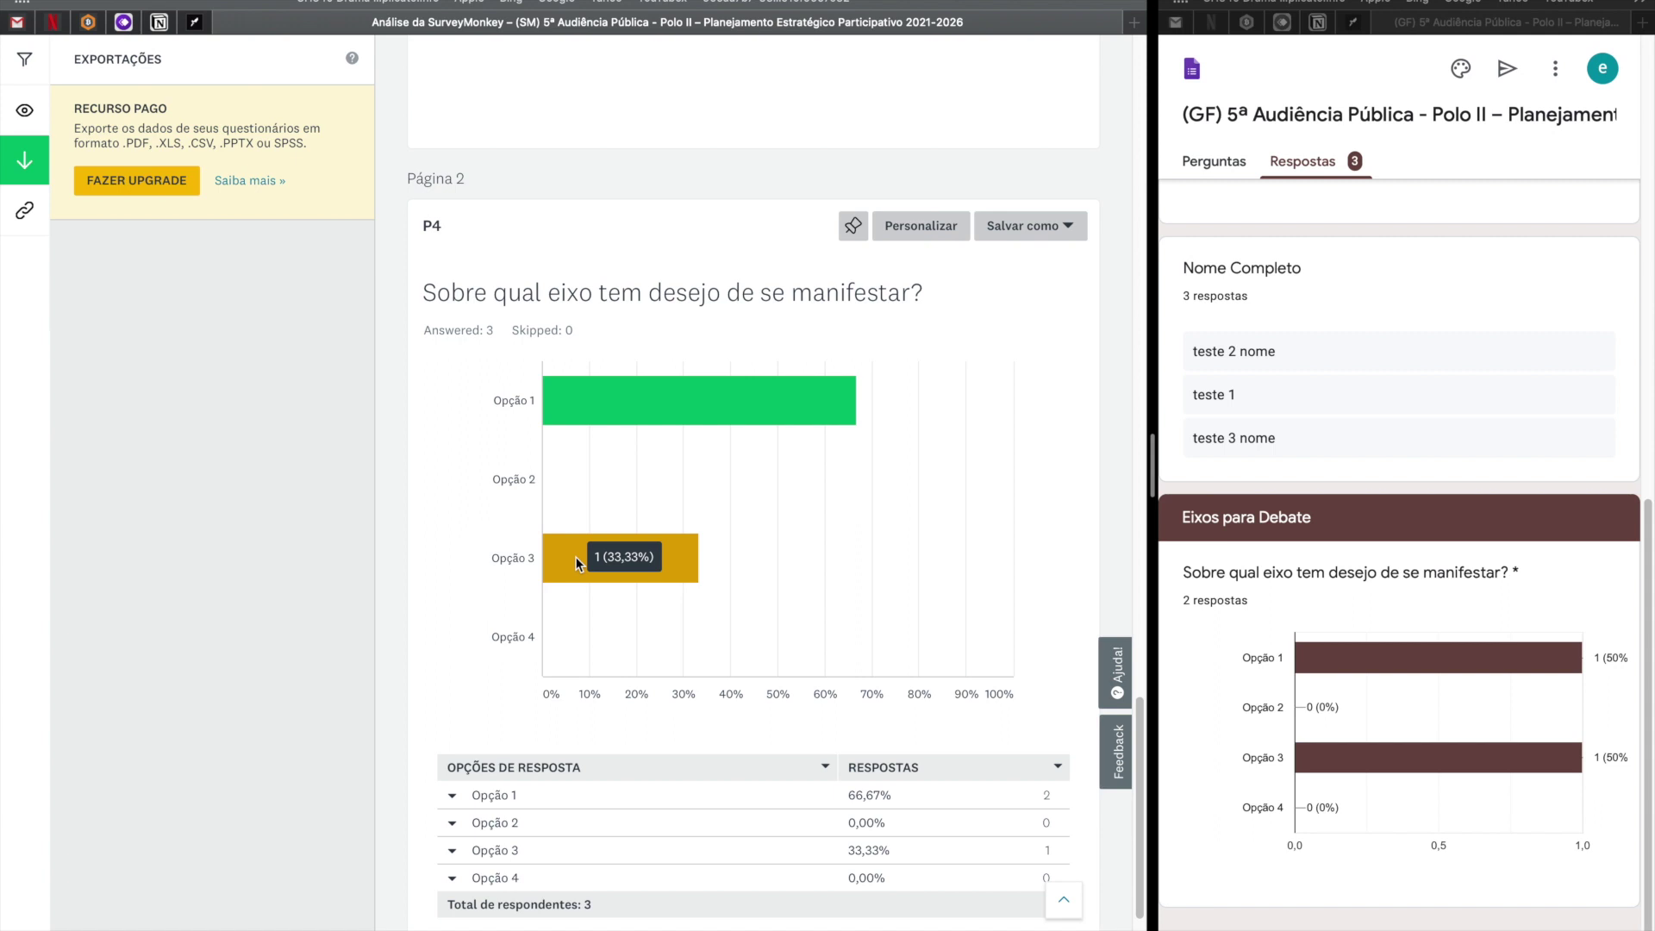
Highlight the paid-export notice and the XLS format, then widen the Google Forms pane.
{"action": "scroll", "coordinate": [576, 556], "scroll_direction": "up", "scroll_amount": 15}
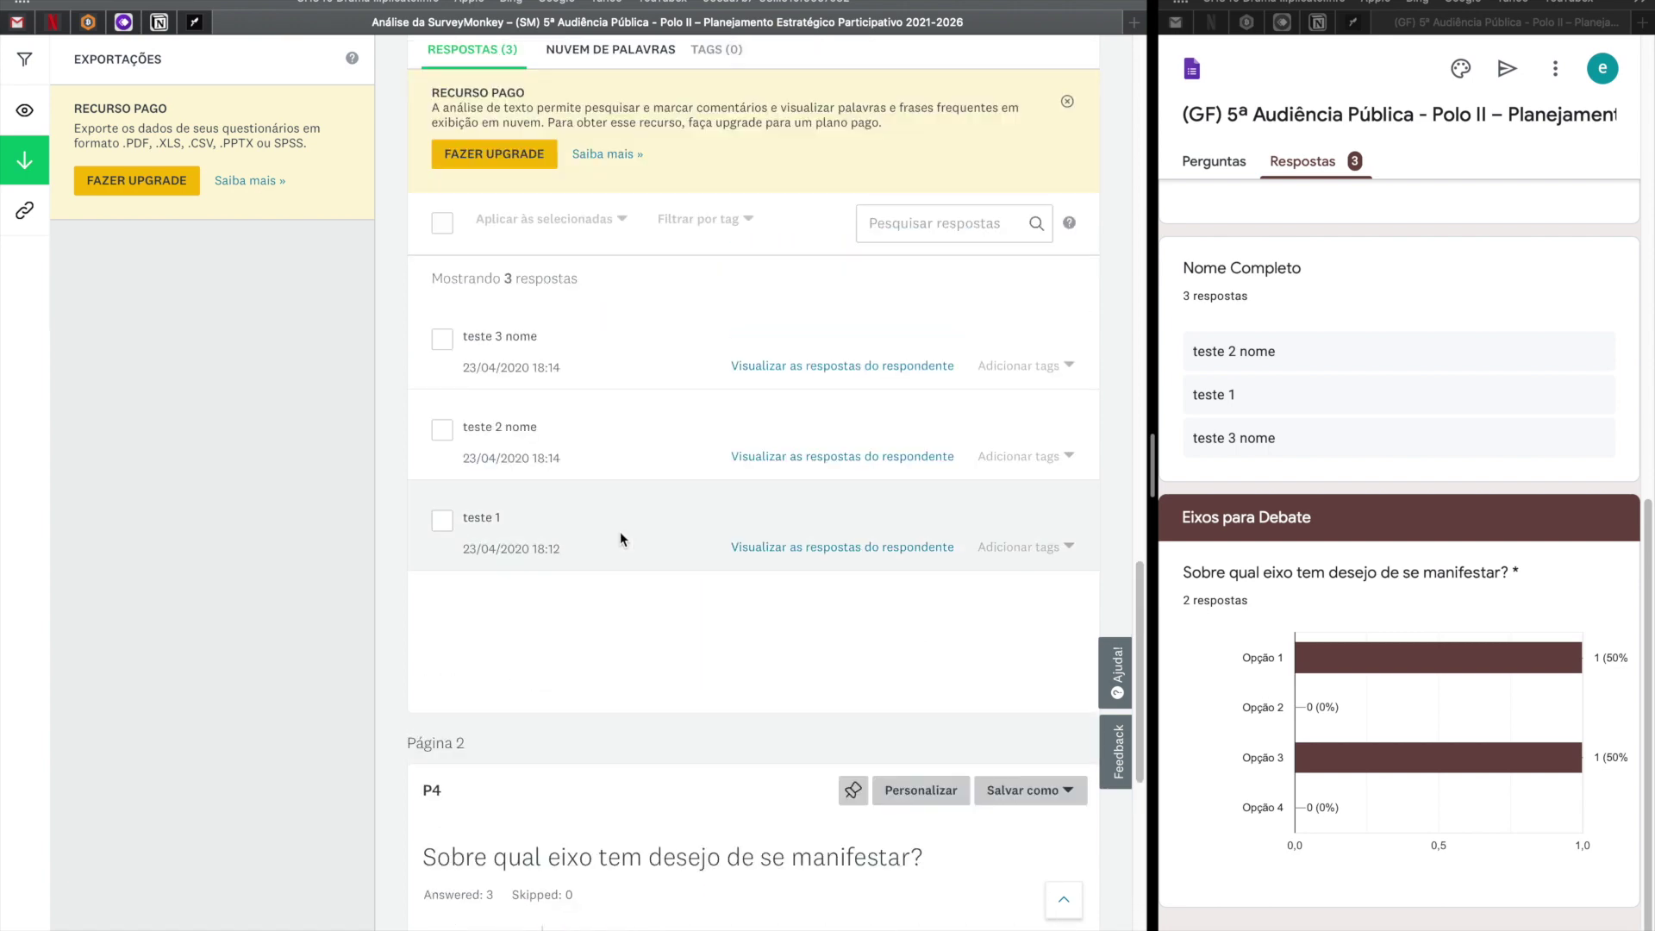
{"action": "scroll", "coordinate": [622, 539], "scroll_direction": "up", "scroll_amount": 10}
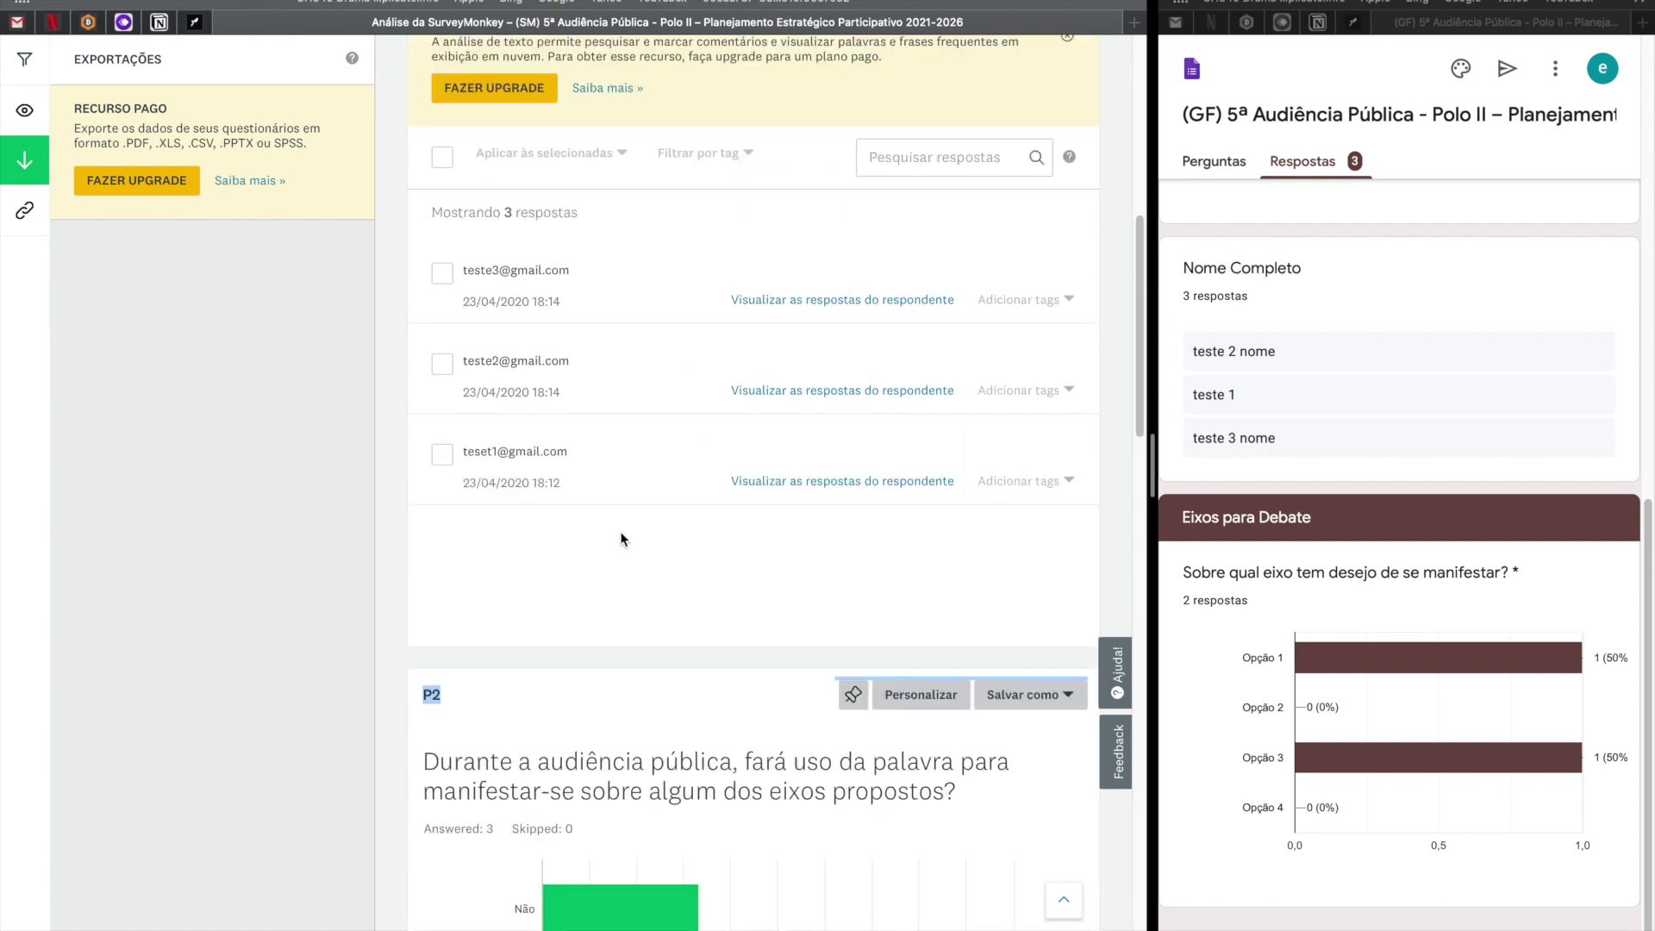
{"action": "scroll", "coordinate": [621, 539], "scroll_direction": "down", "scroll_amount": 15}
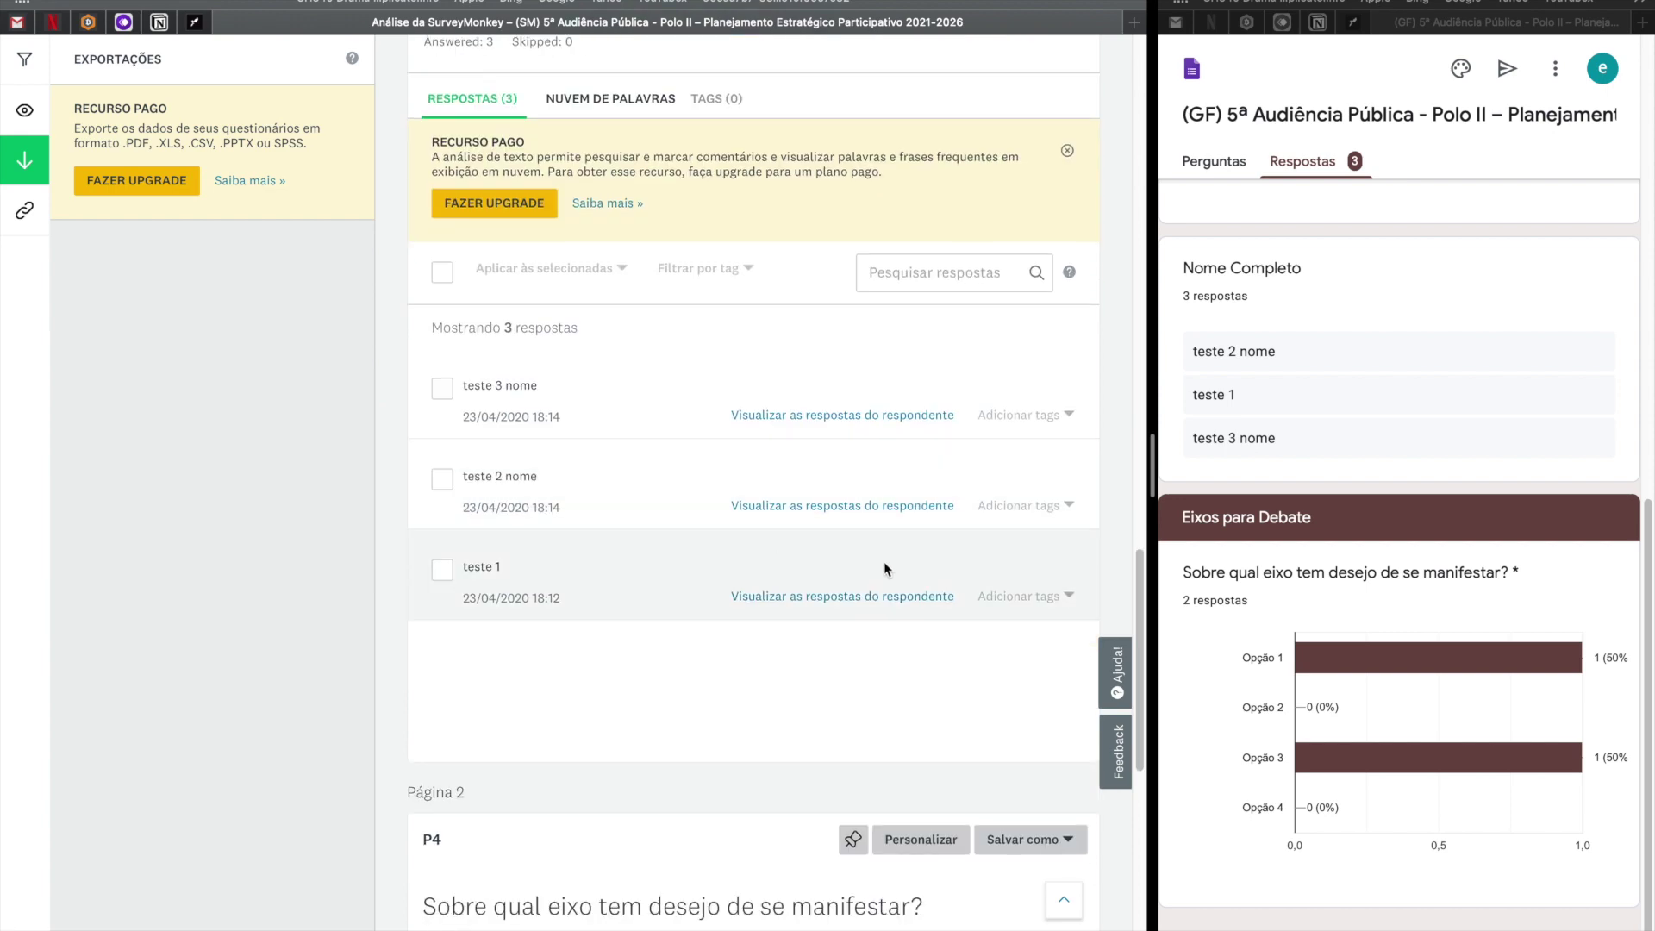
{"action": "scroll", "coordinate": [1438, 634], "scroll_direction": "up", "scroll_amount": 10}
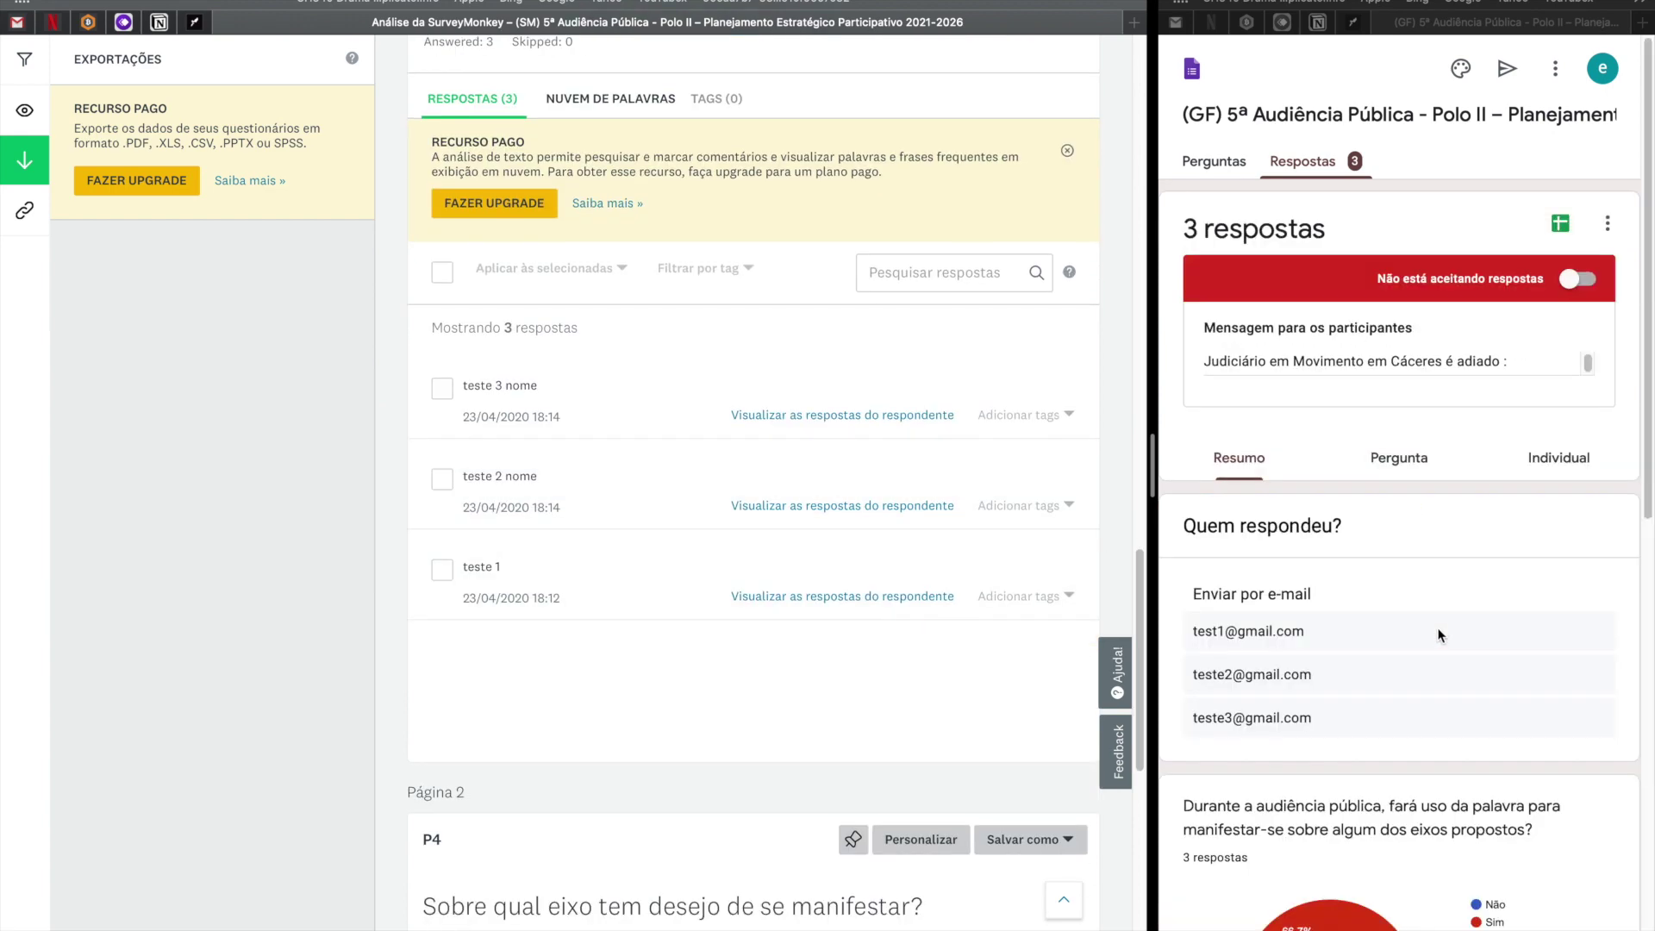
{"action": "scroll", "coordinate": [1438, 632], "scroll_direction": "down", "scroll_amount": 10}
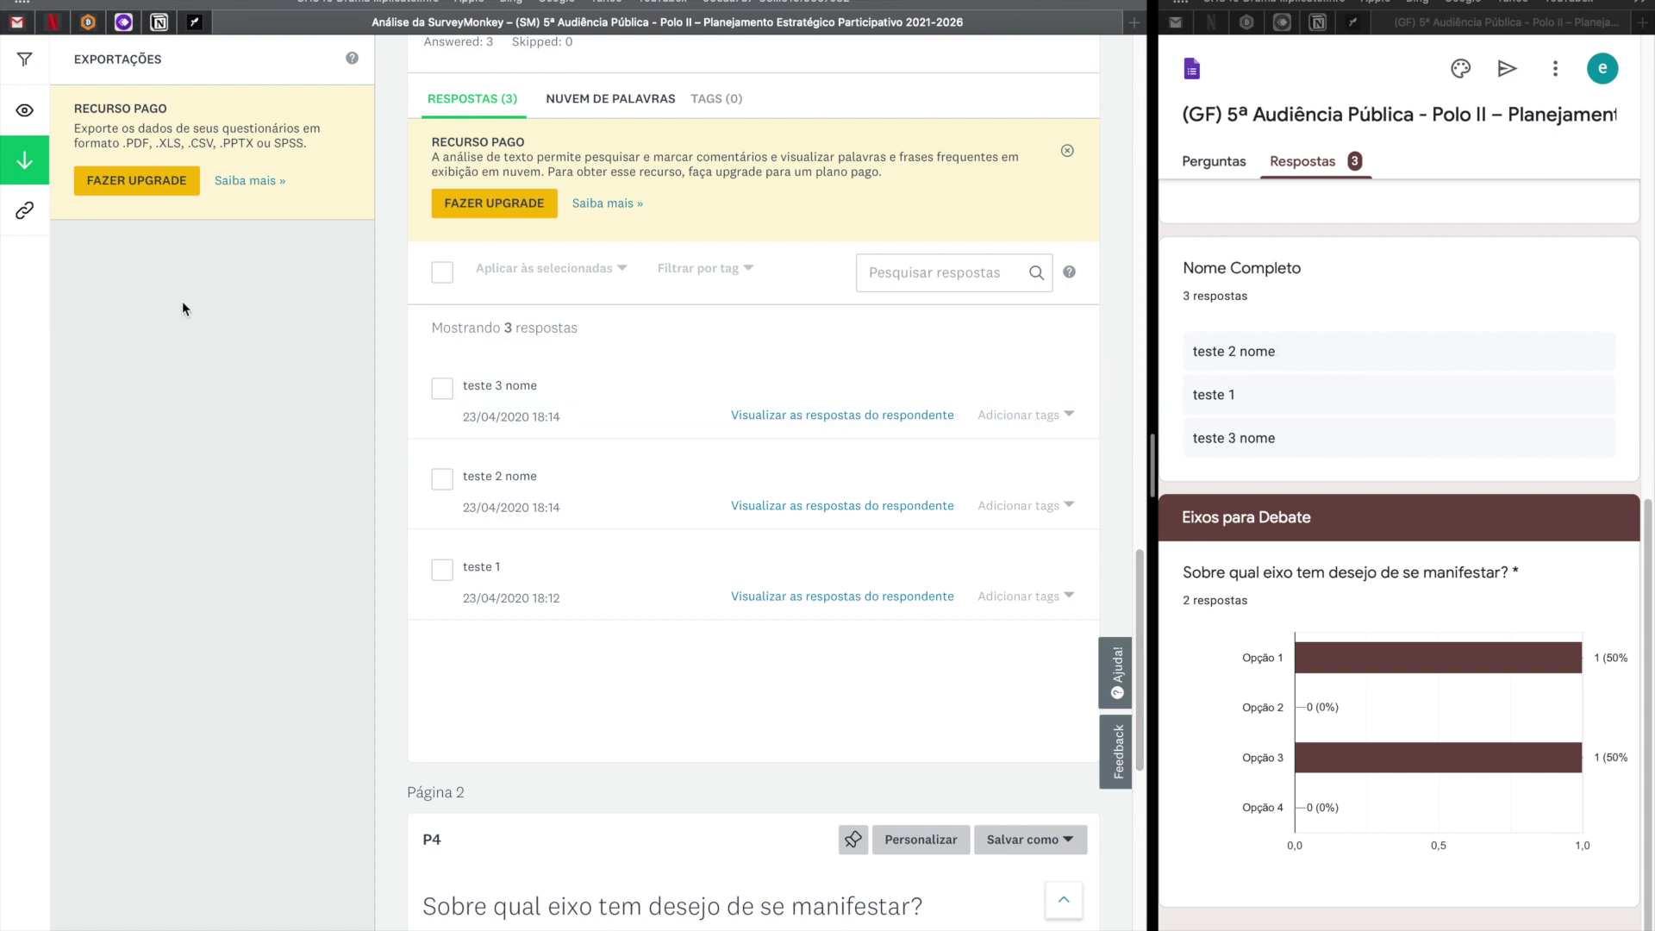
{"action": "left_click_drag", "start_coordinate": [75, 105], "coordinate": [319, 147]}
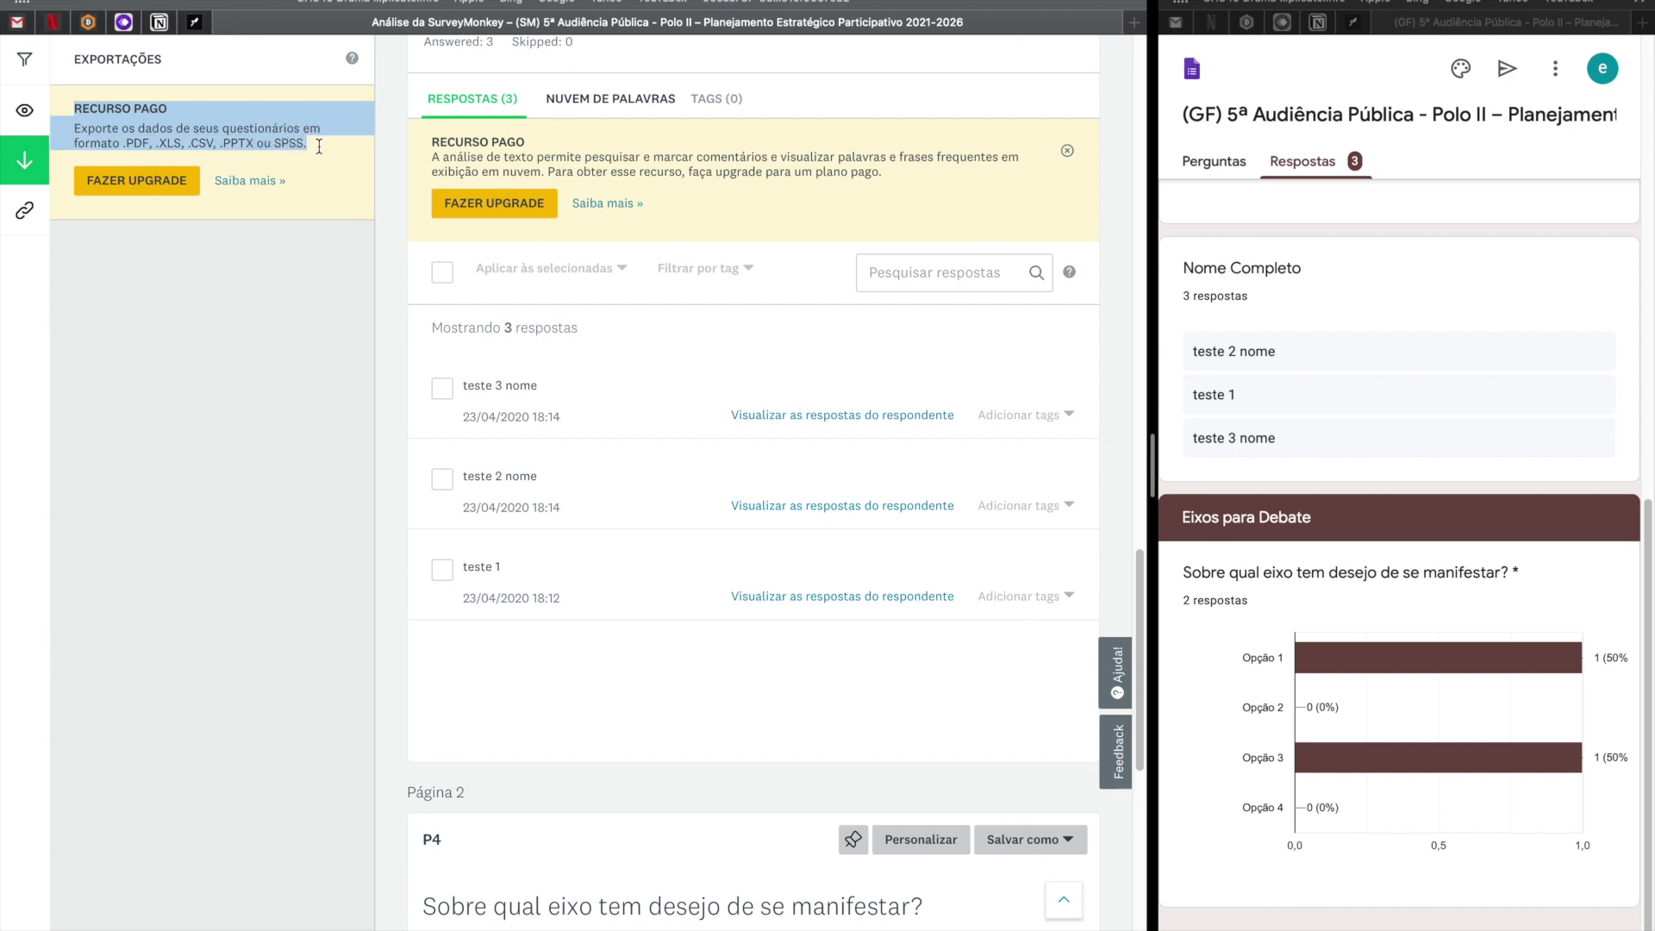
{"action": "double_click", "coordinate": [165, 143]}
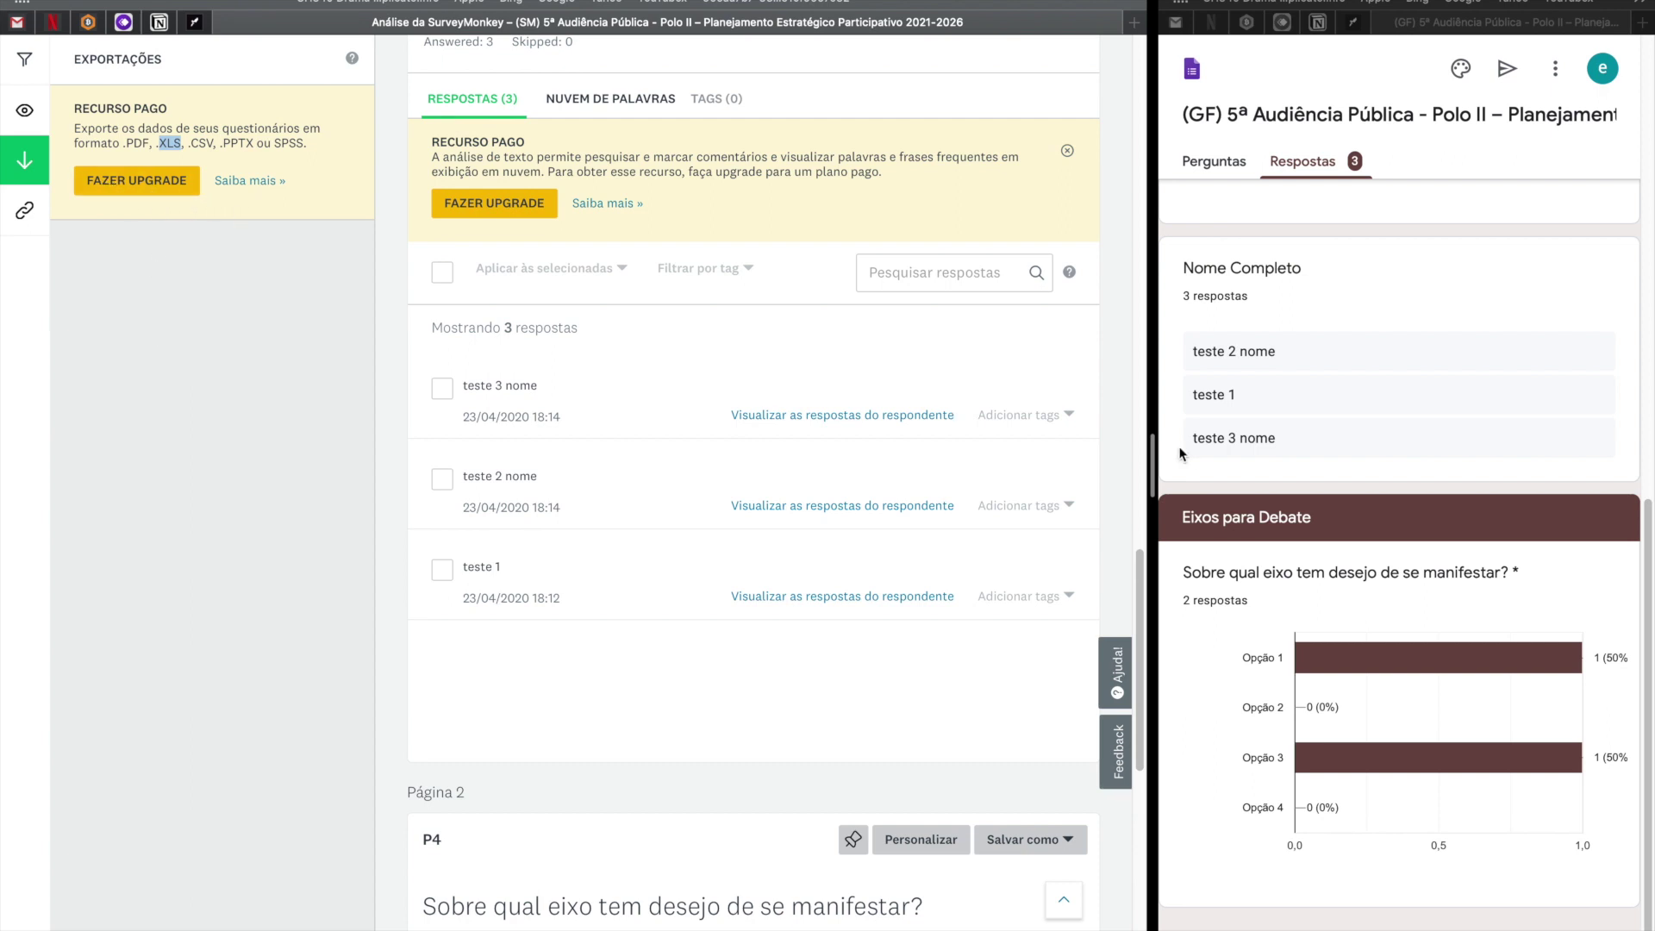
{"action": "left_click_drag", "start_coordinate": [1155, 460], "coordinate": [270, 469]}
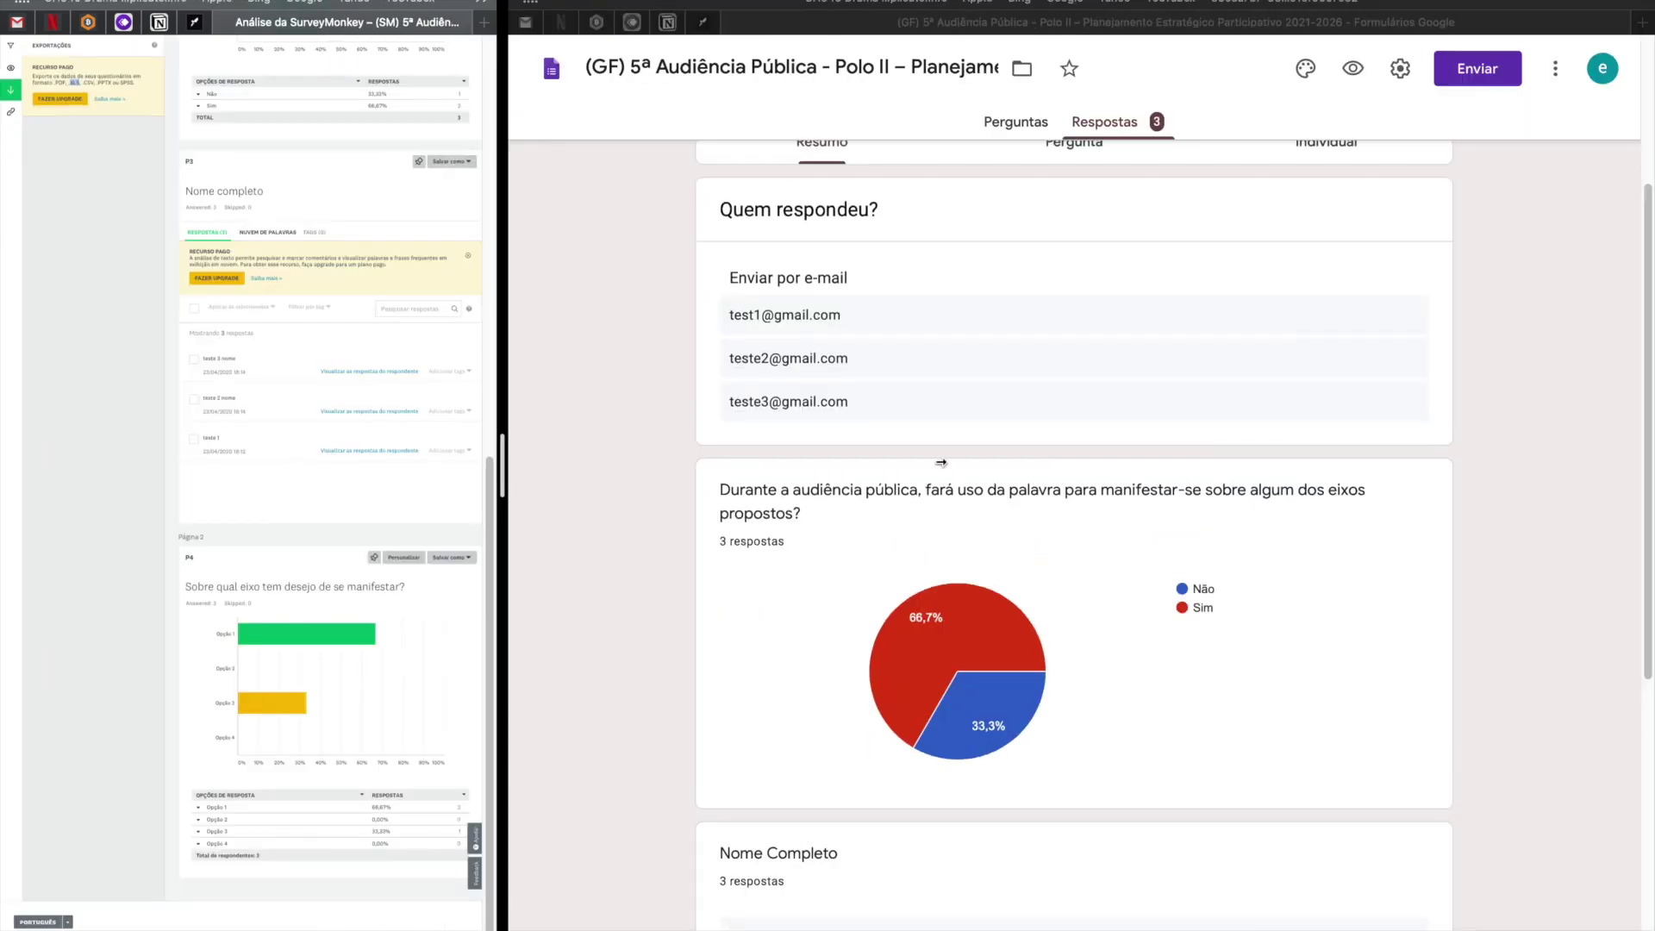
Open the Forms responses in a linked Google Sheets spreadsheet and select response rows 2–4.
{"action": "scroll", "coordinate": [1225, 258], "scroll_direction": "up", "scroll_amount": 4}
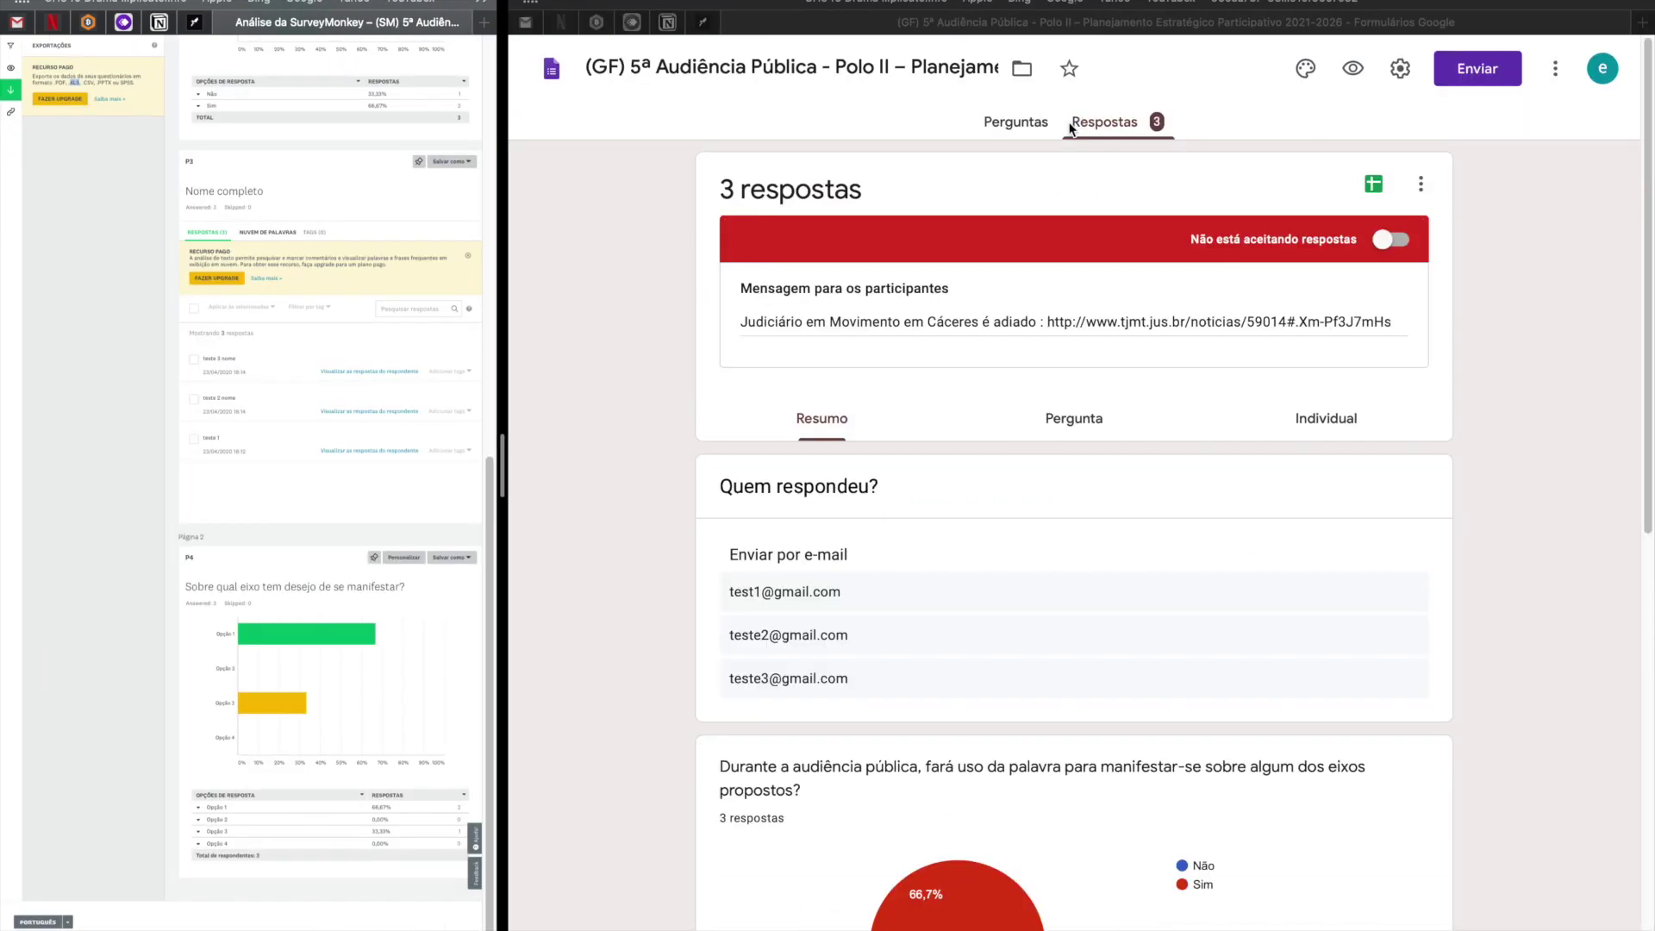
{"action": "left_click", "coordinate": [1102, 128]}
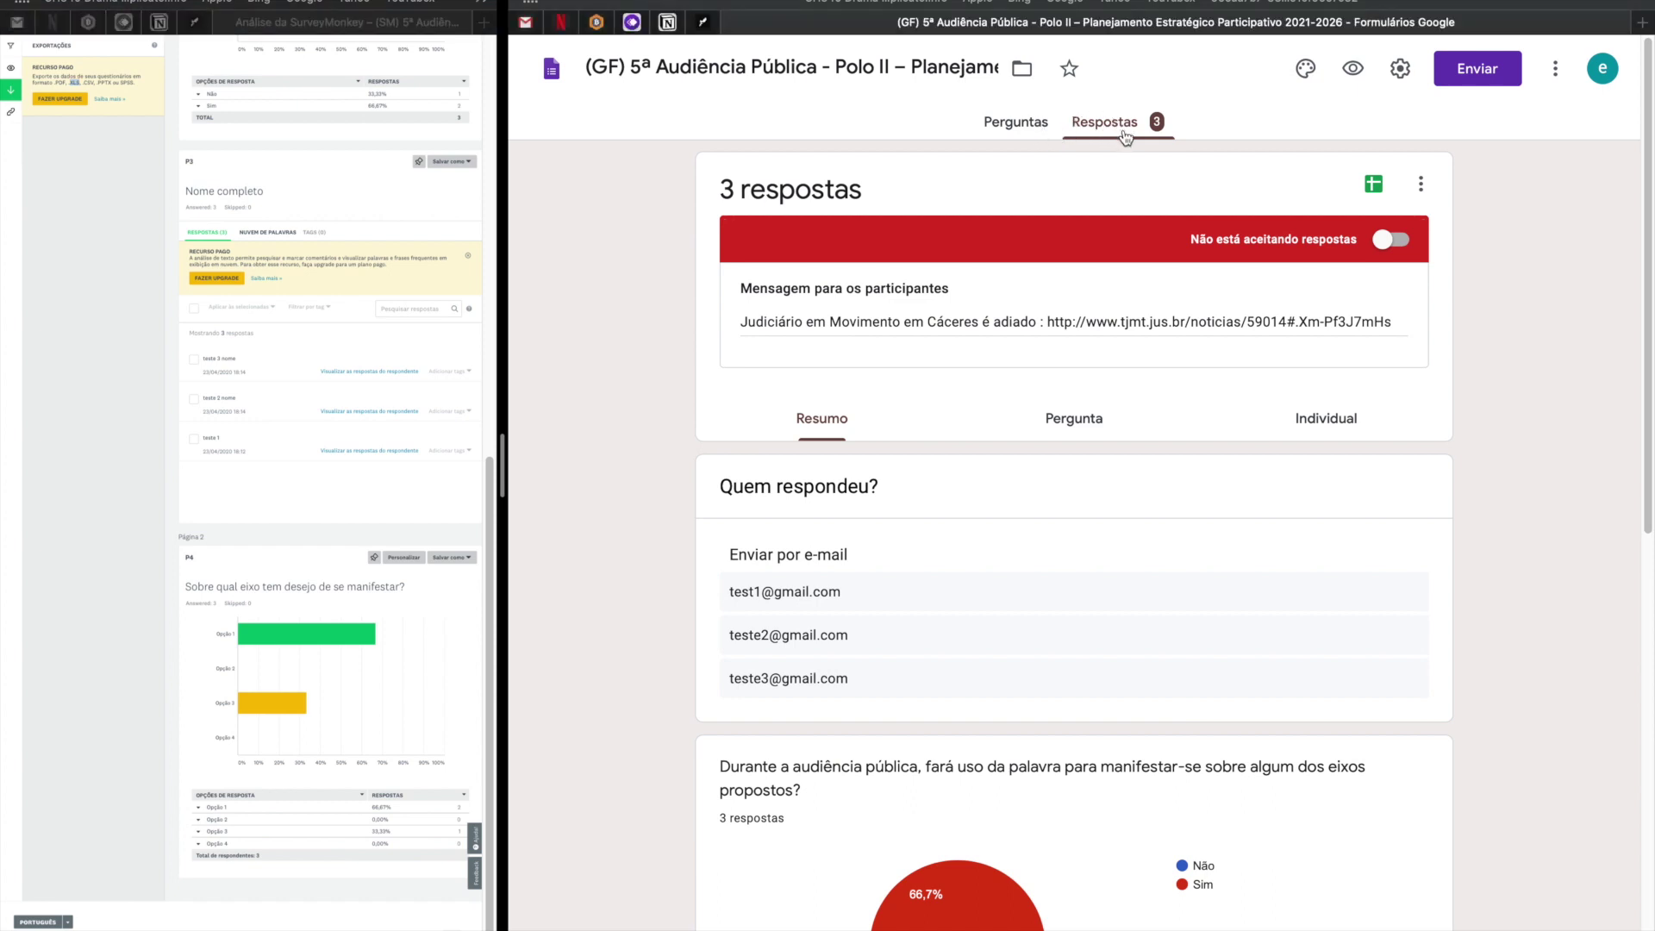
{"action": "left_click", "coordinate": [1374, 186]}
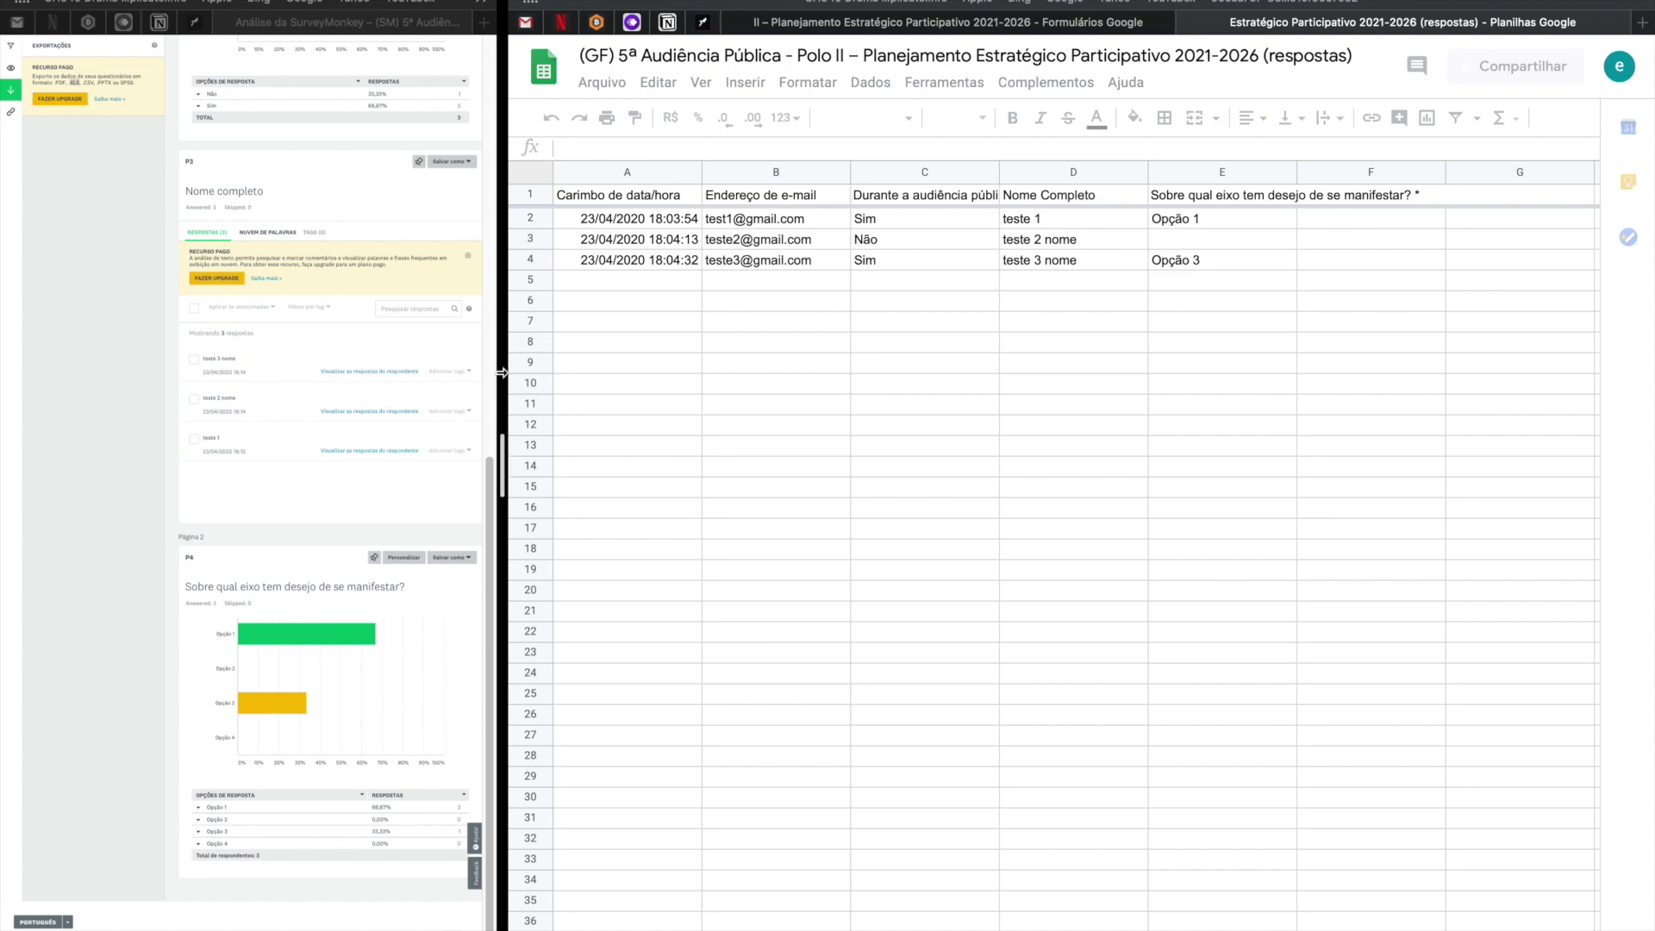
{"action": "left_click_drag", "start_coordinate": [502, 464], "coordinate": [911, 520]}
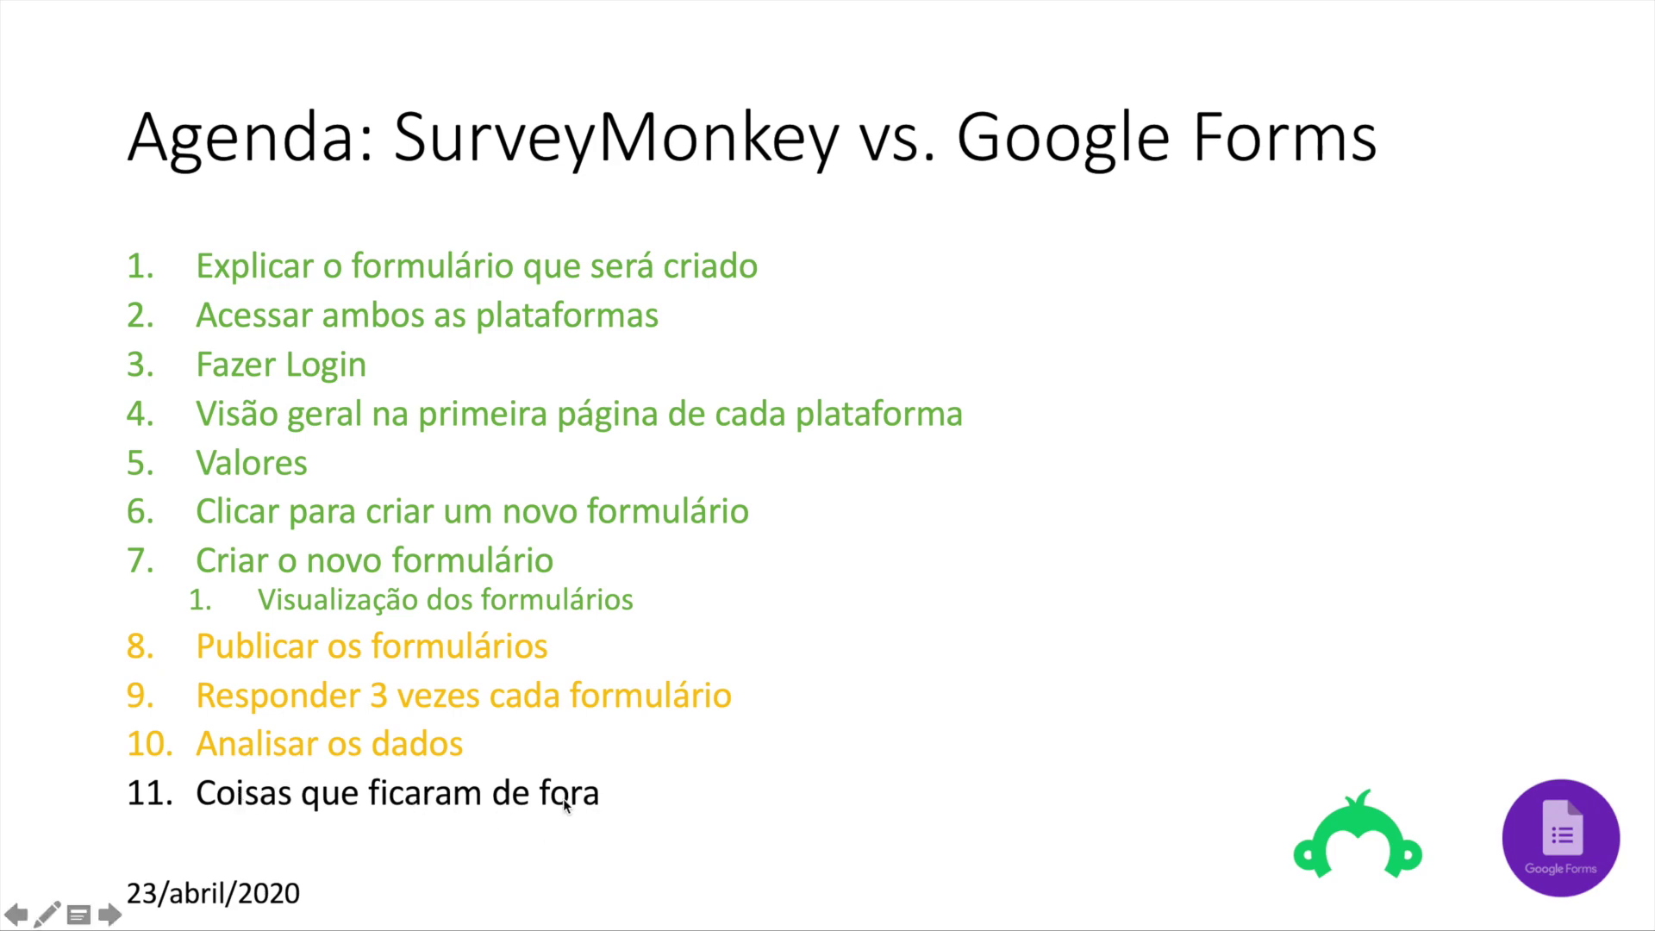
Switch from the slideshow back to split view, nudge the divider left, and focus SurveyMonkey.
{"action": "key", "text": "ctrl+Right"}
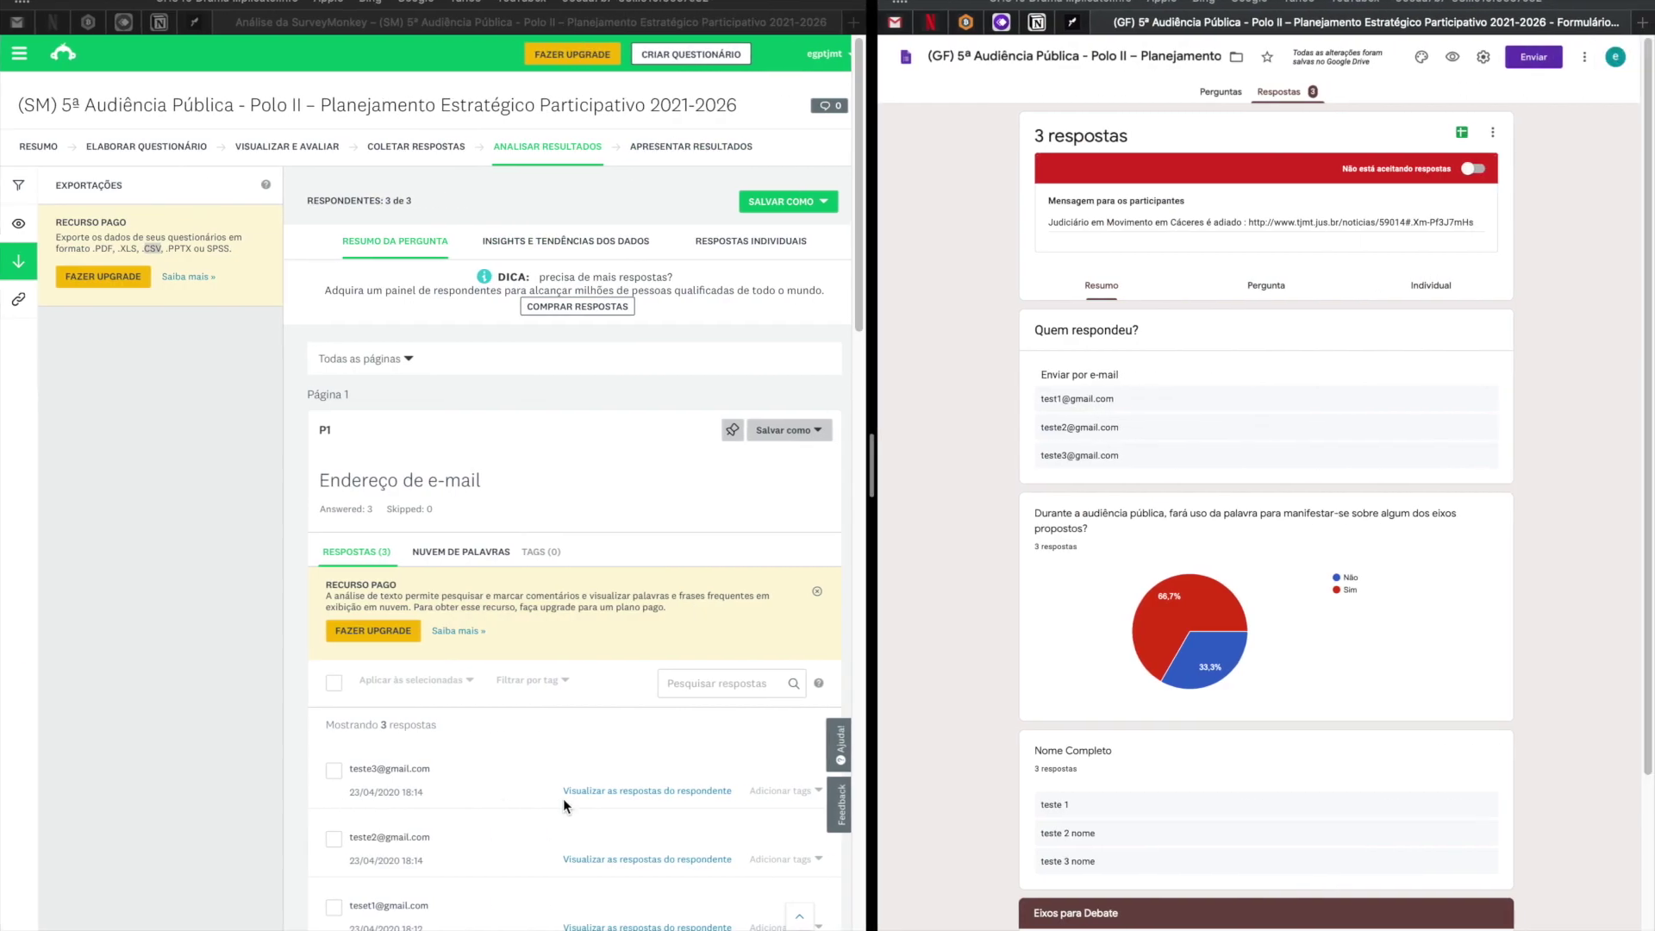
{"action": "left_click_drag", "start_coordinate": [871, 465], "coordinate": [849, 467]}
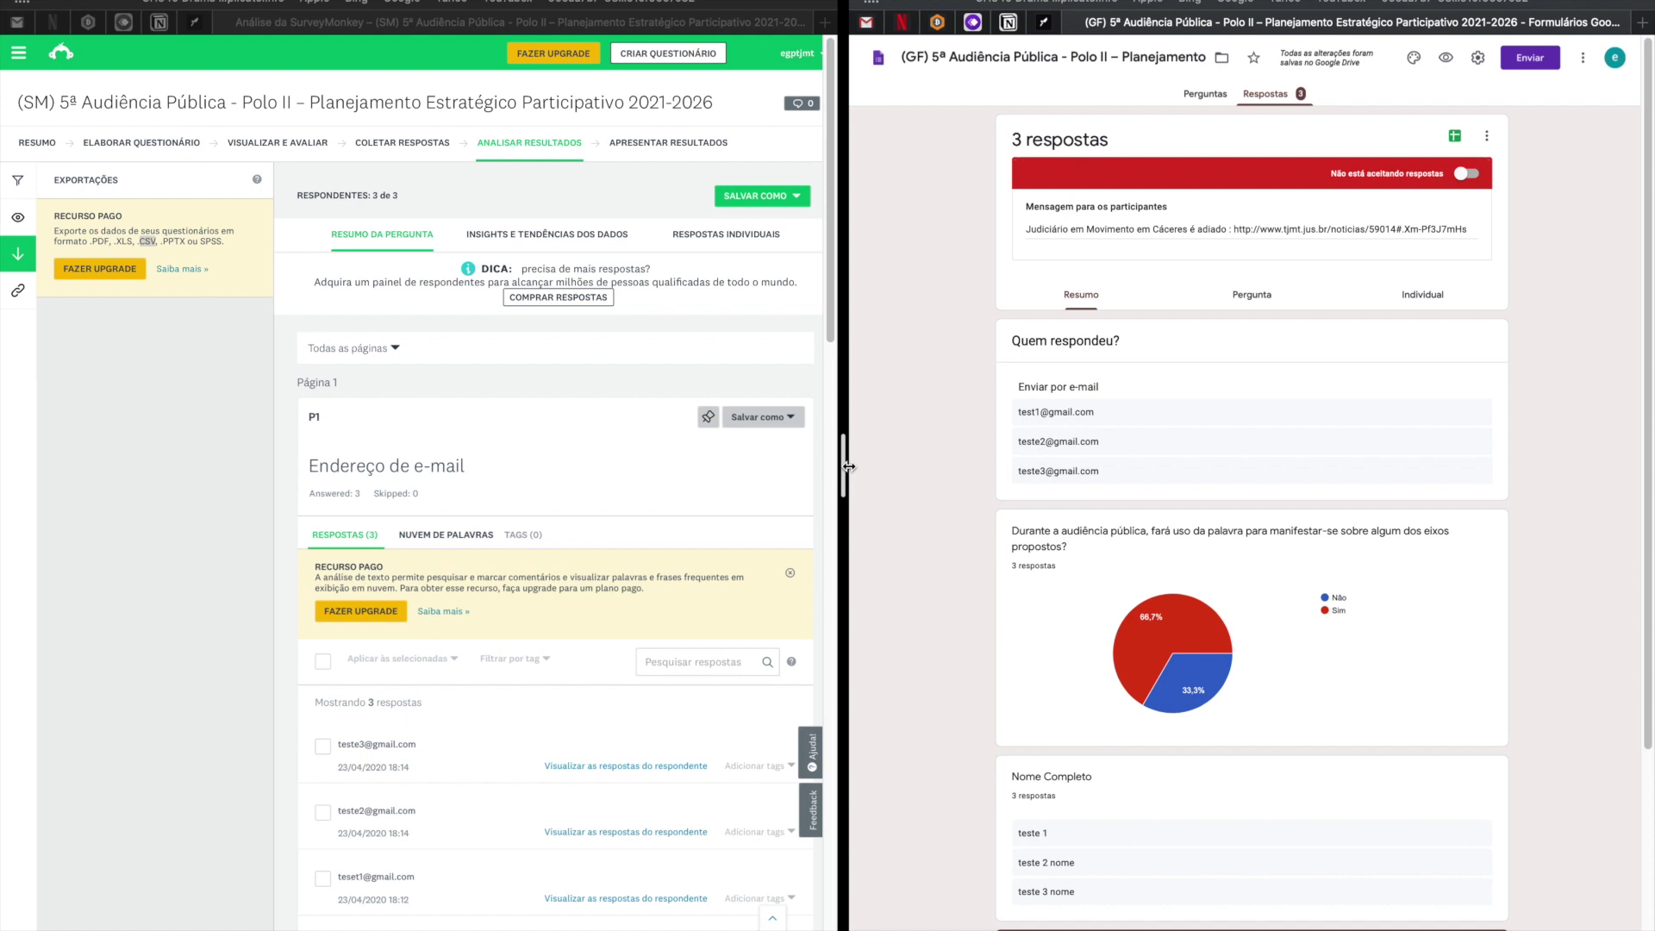
{"action": "left_click", "coordinate": [104, 279]}
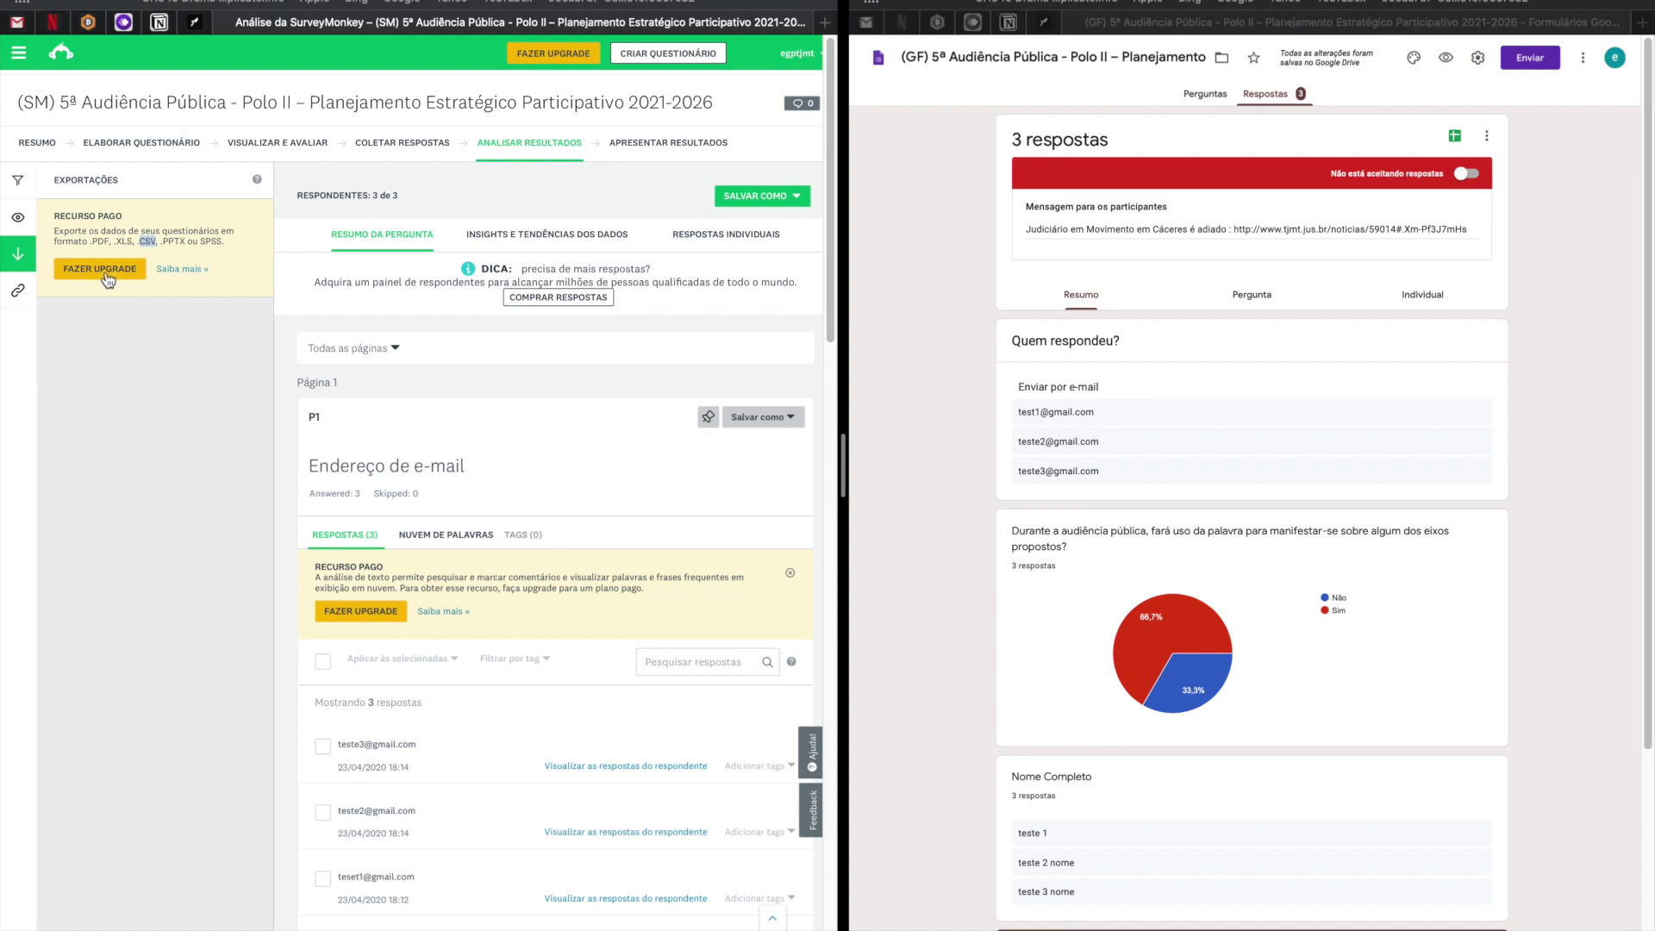
Open SurveyMonkey's upgrade plans in a wider window and highlight the per-survey question limit.
{"action": "left_click", "coordinate": [104, 277]}
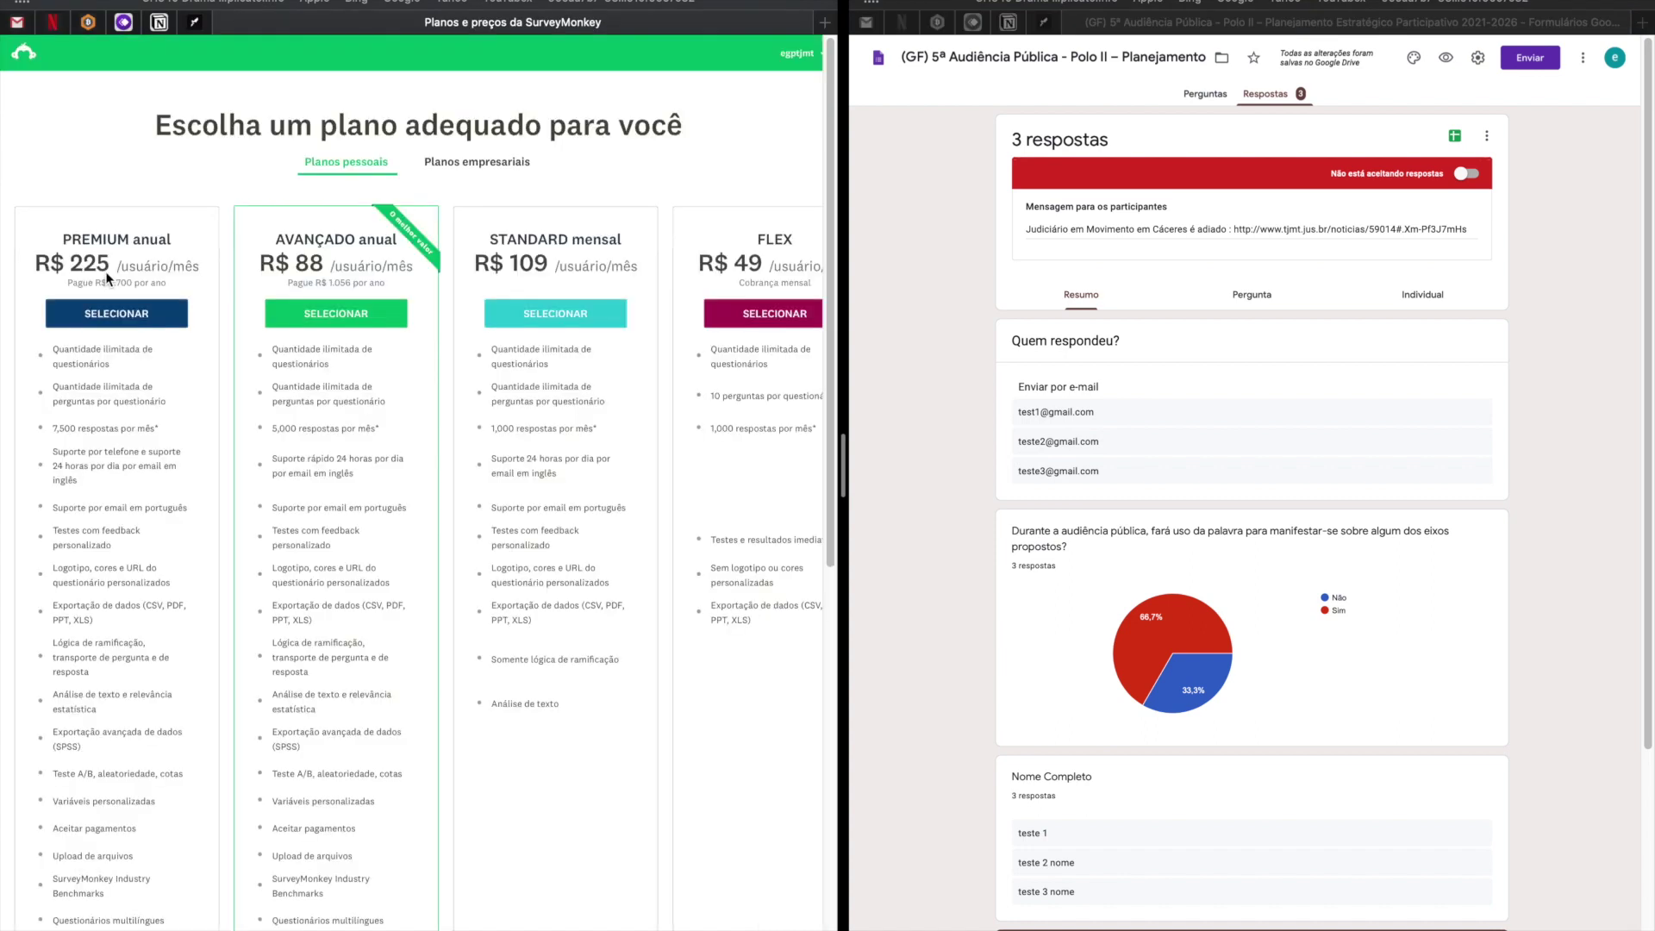
{"action": "left_click_drag", "start_coordinate": [844, 378], "coordinate": [990, 381]}
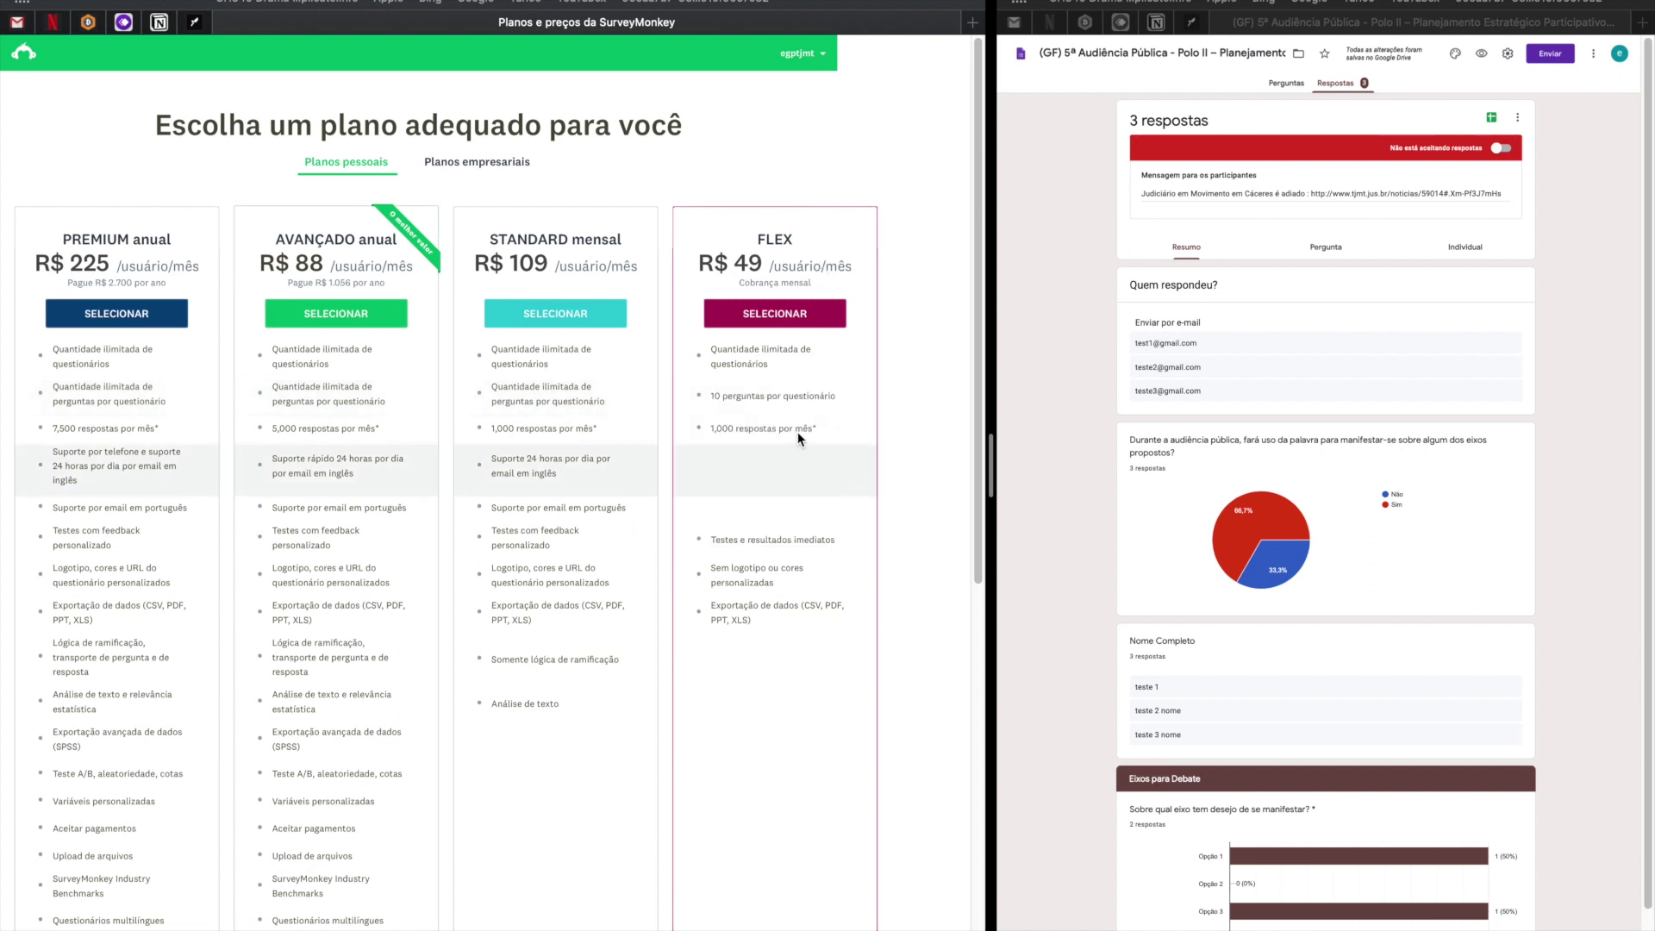
{"action": "mouse_move", "coordinate": [741, 401]}
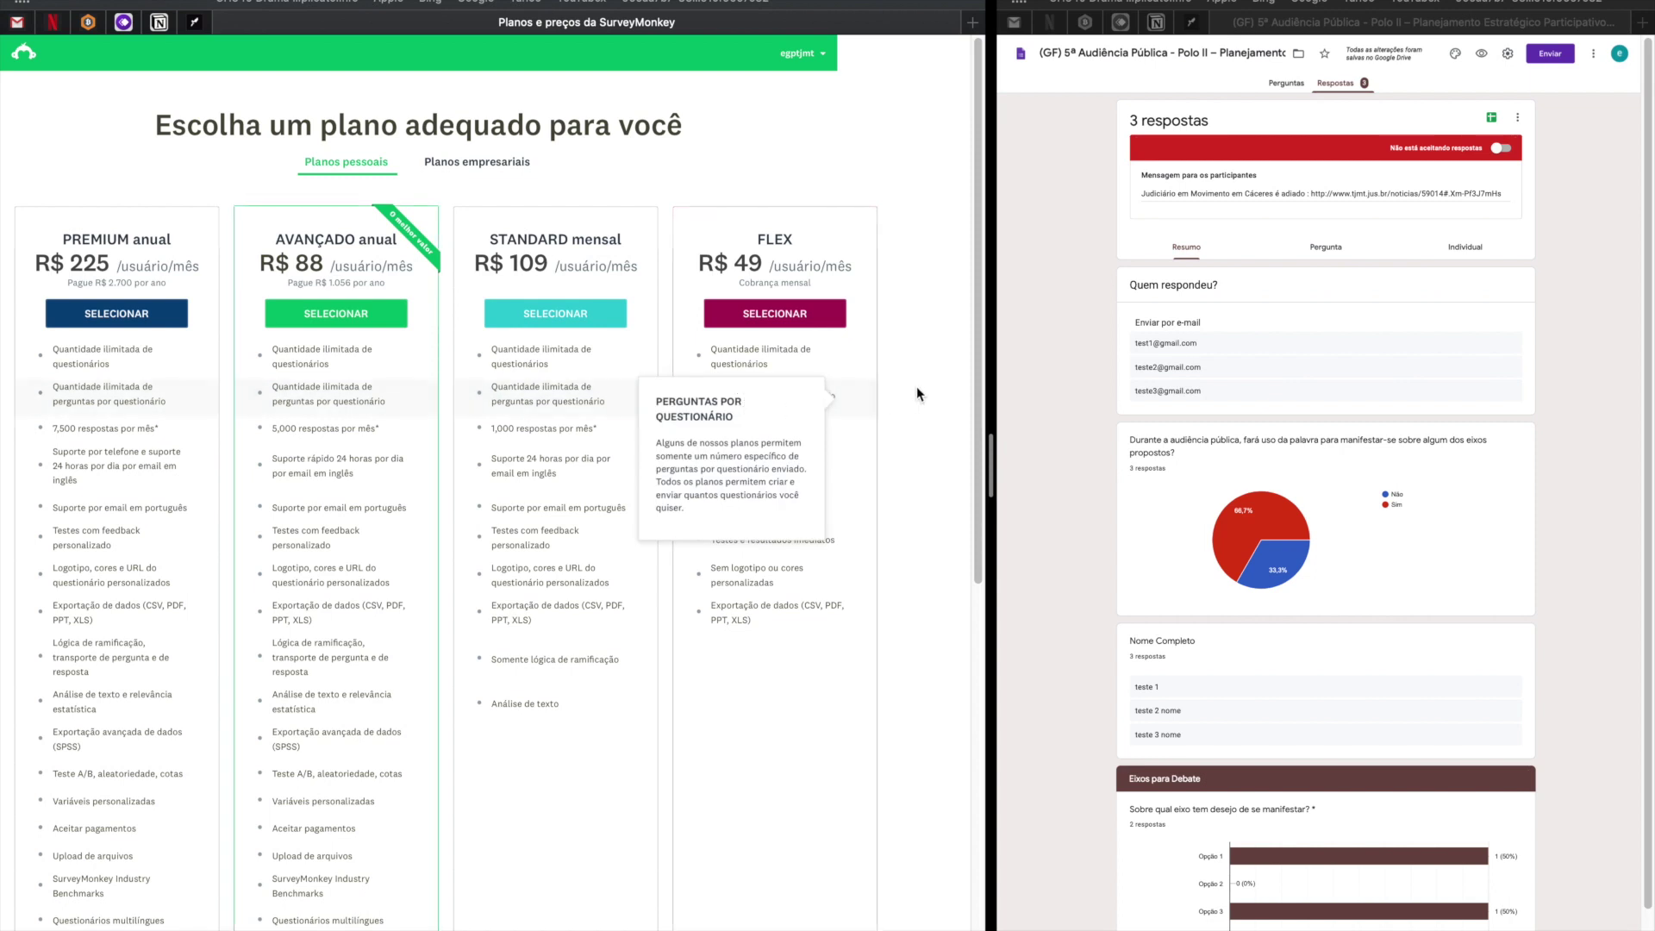
{"action": "left_click_drag", "start_coordinate": [838, 399], "coordinate": [693, 398]}
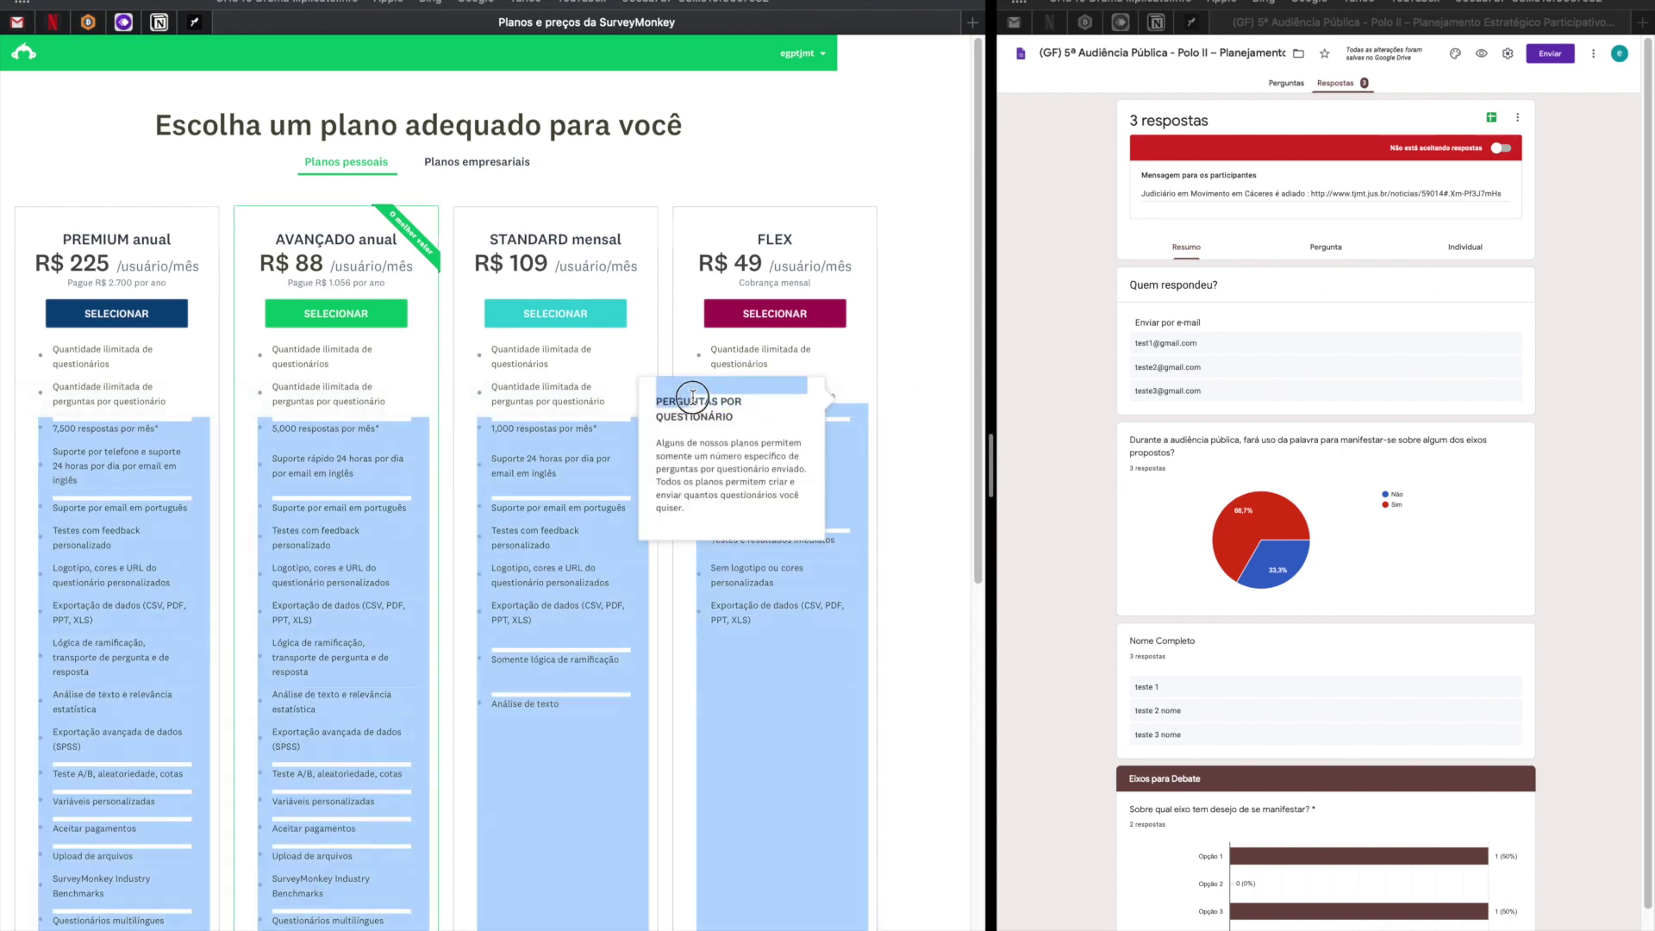
{"action": "left_click", "coordinate": [904, 375]}
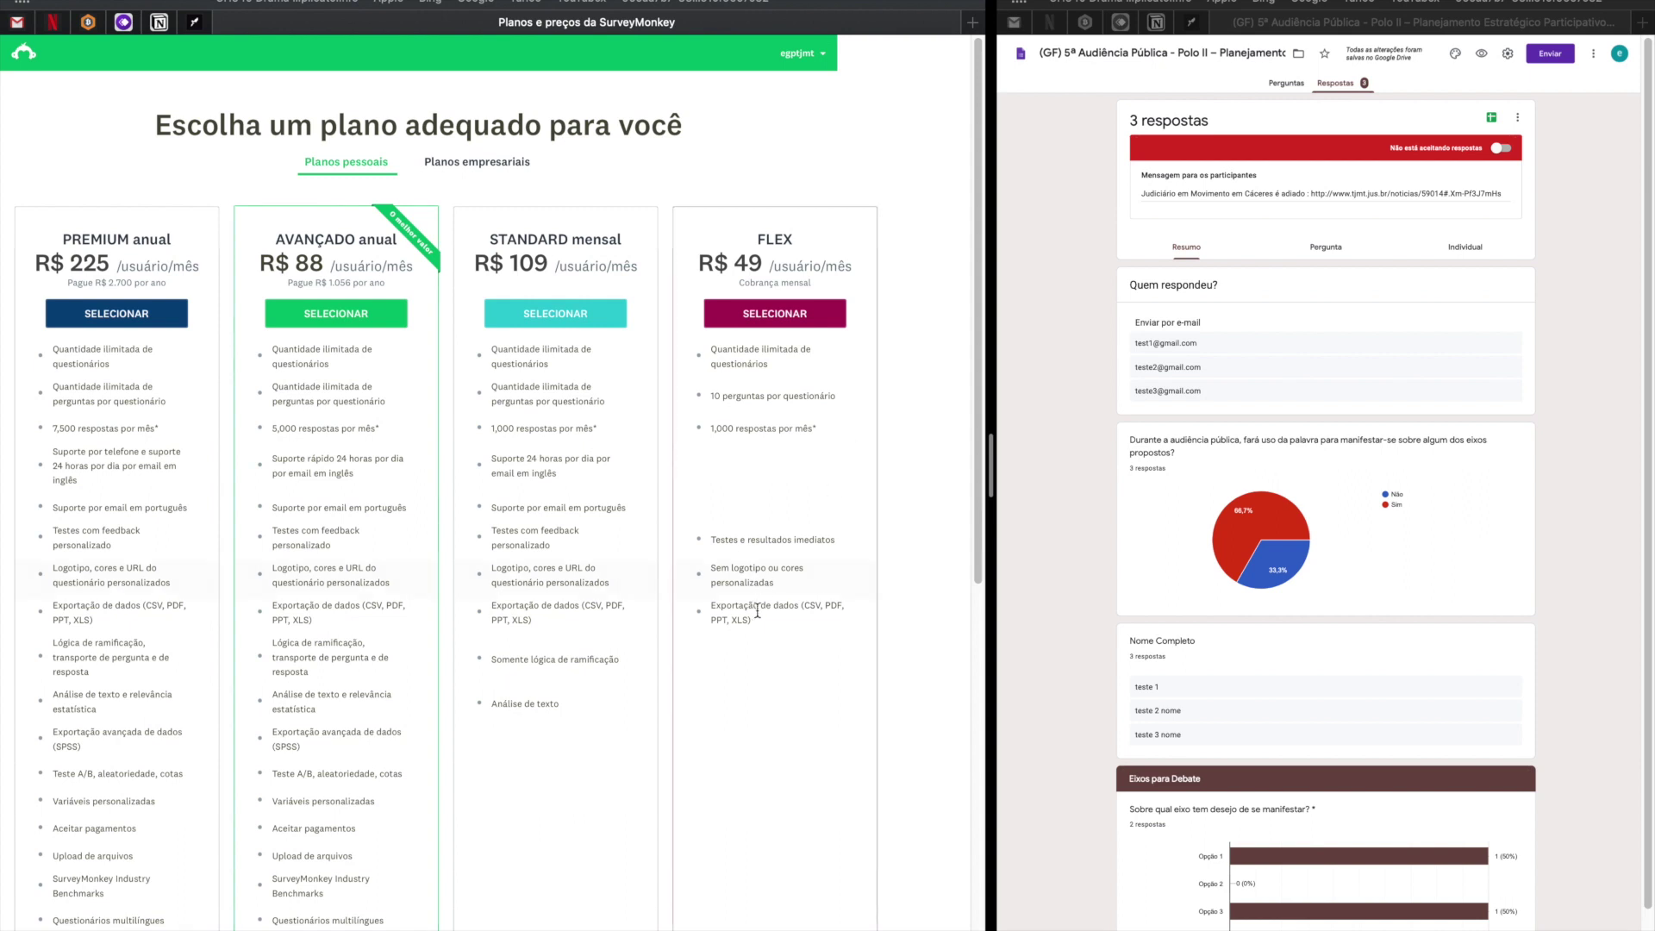
Highlight FLEX's export formats, STANDARD's custom logo and colours, and the plan headers with prices.
{"action": "left_click_drag", "start_coordinate": [755, 619], "coordinate": [743, 605]}
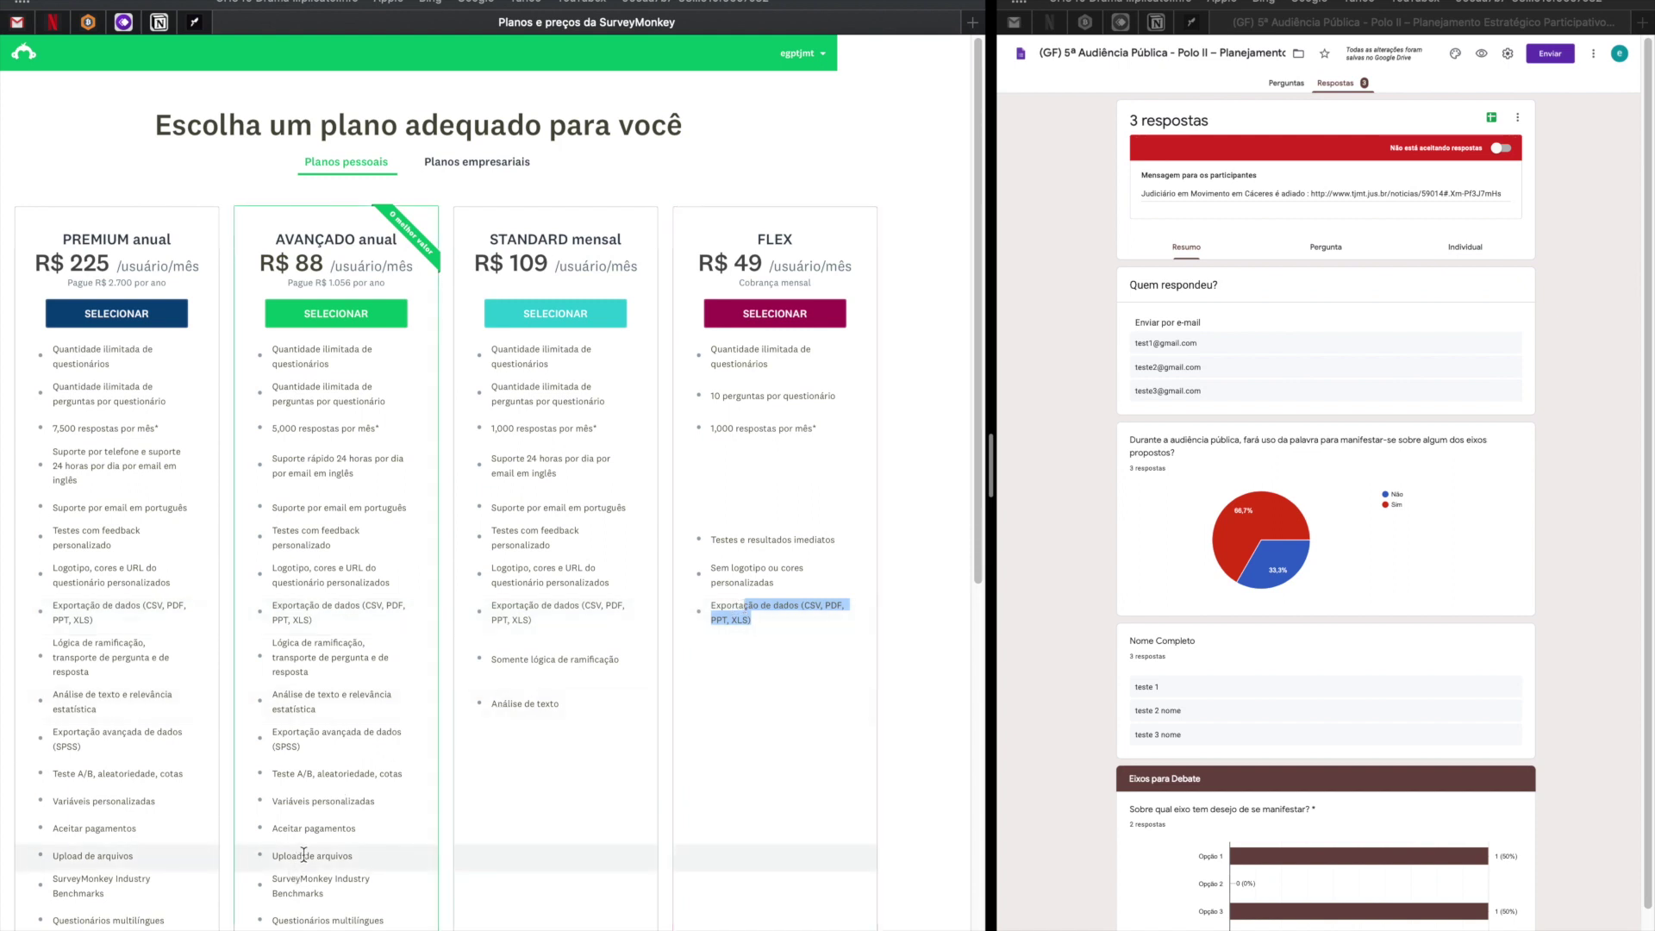
{"action": "left_click_drag", "start_coordinate": [492, 570], "coordinate": [622, 583]}
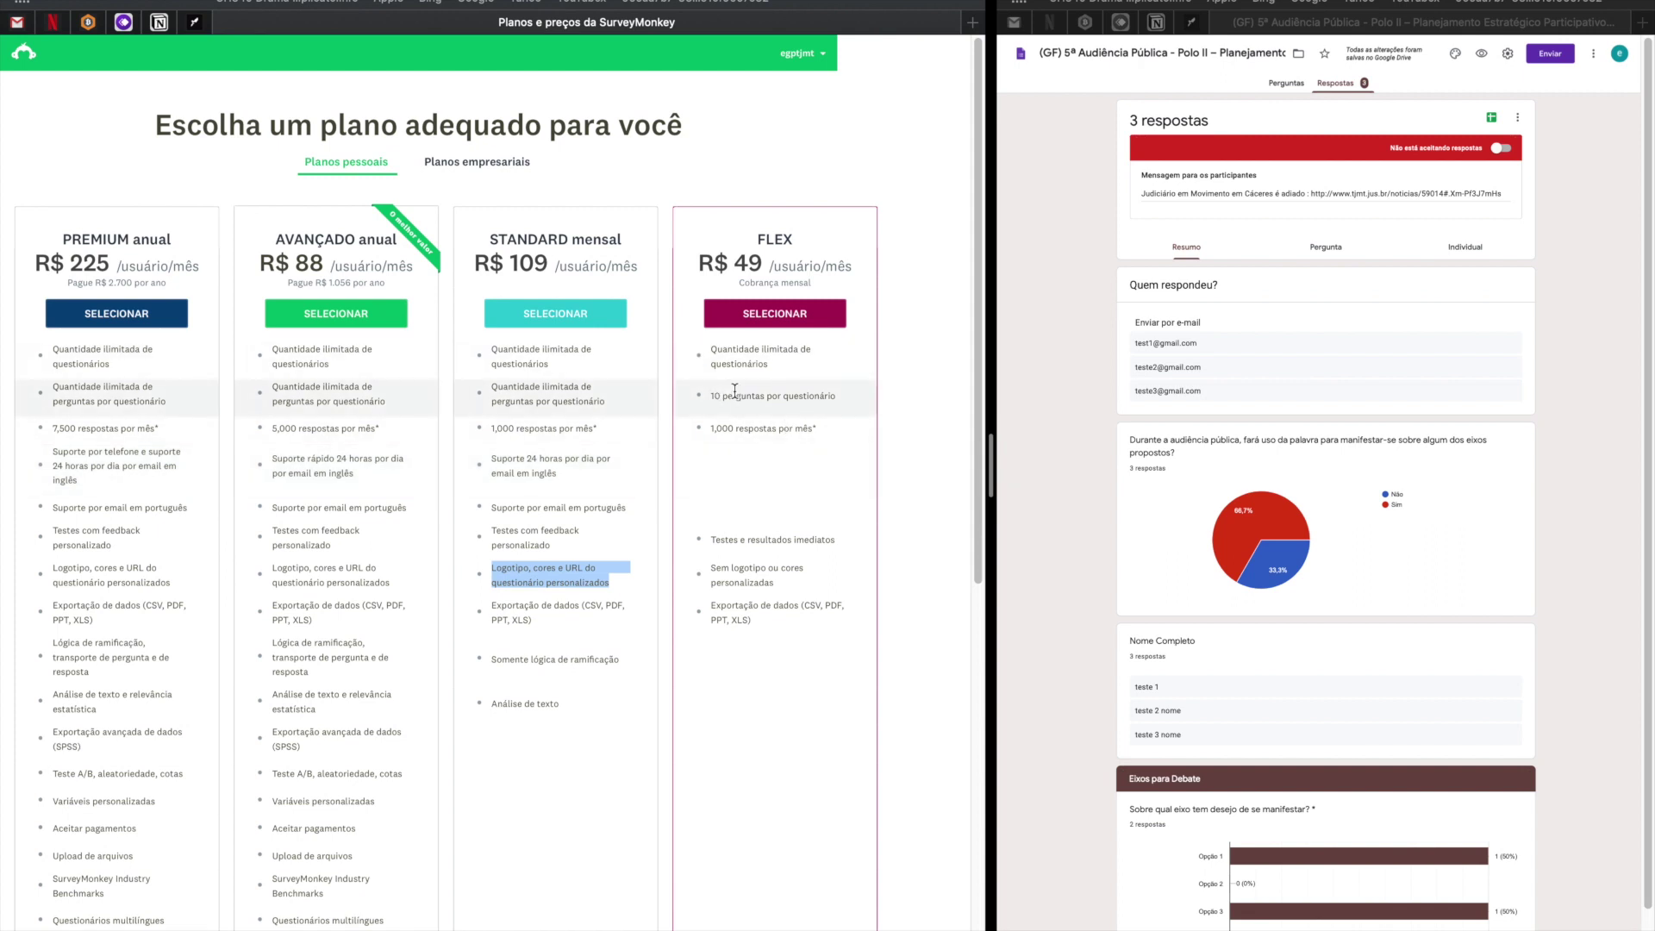
{"action": "mouse_move", "coordinate": [738, 396]}
{"action": "mouse_move", "coordinate": [490, 238]}
{"action": "left_mouse_down"}
{"action": "mouse_move", "coordinate": [517, 266]}
{"action": "mouse_move", "coordinate": [642, 282]}
{"action": "mouse_move", "coordinate": [491, 244]}
{"action": "left_mouse_up"}
{"action": "left_click", "coordinate": [643, 274]}
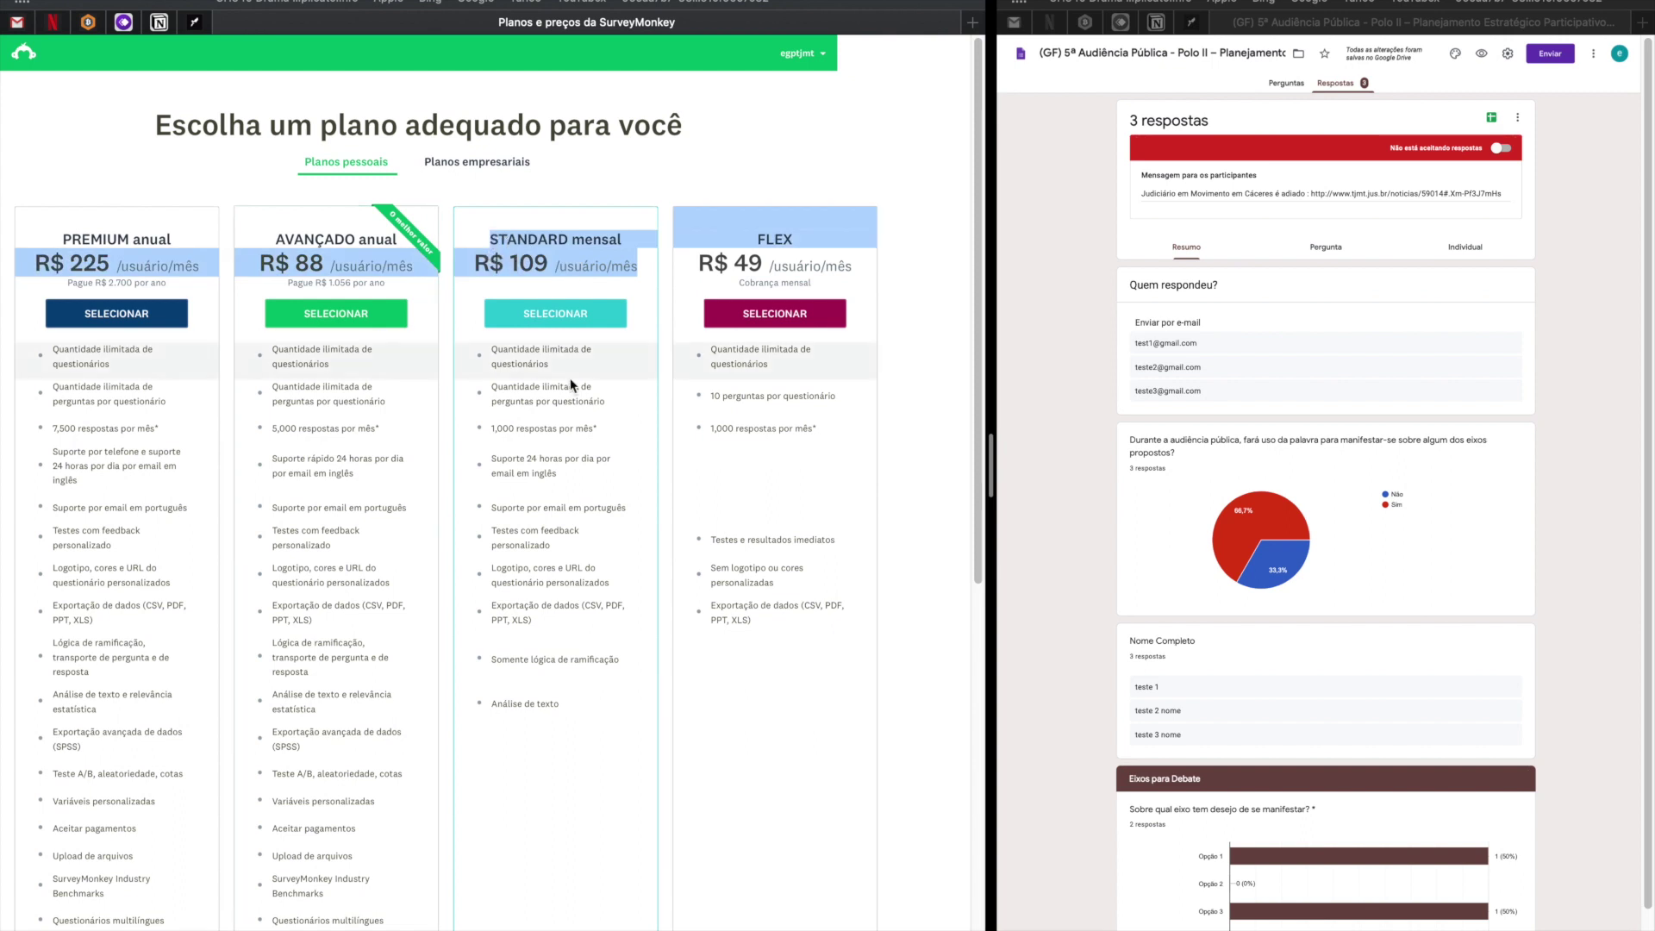